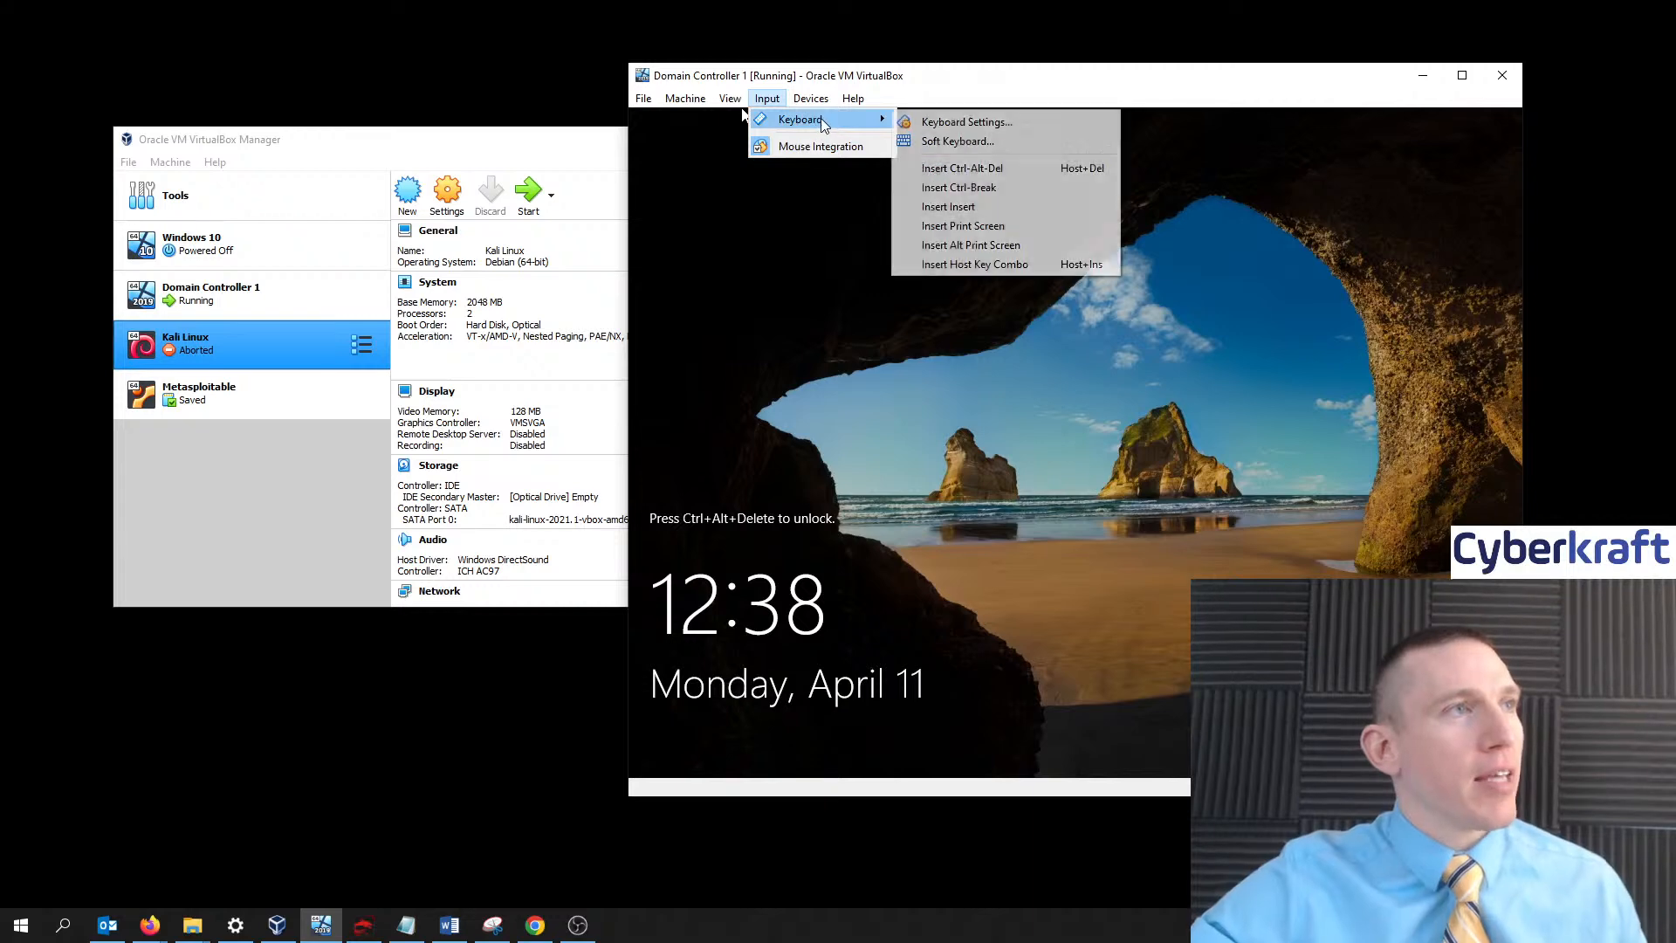
# - Sign in to the Domain Controller 1 machine as Administrator with the account password
pyautogui.click(995, 170)
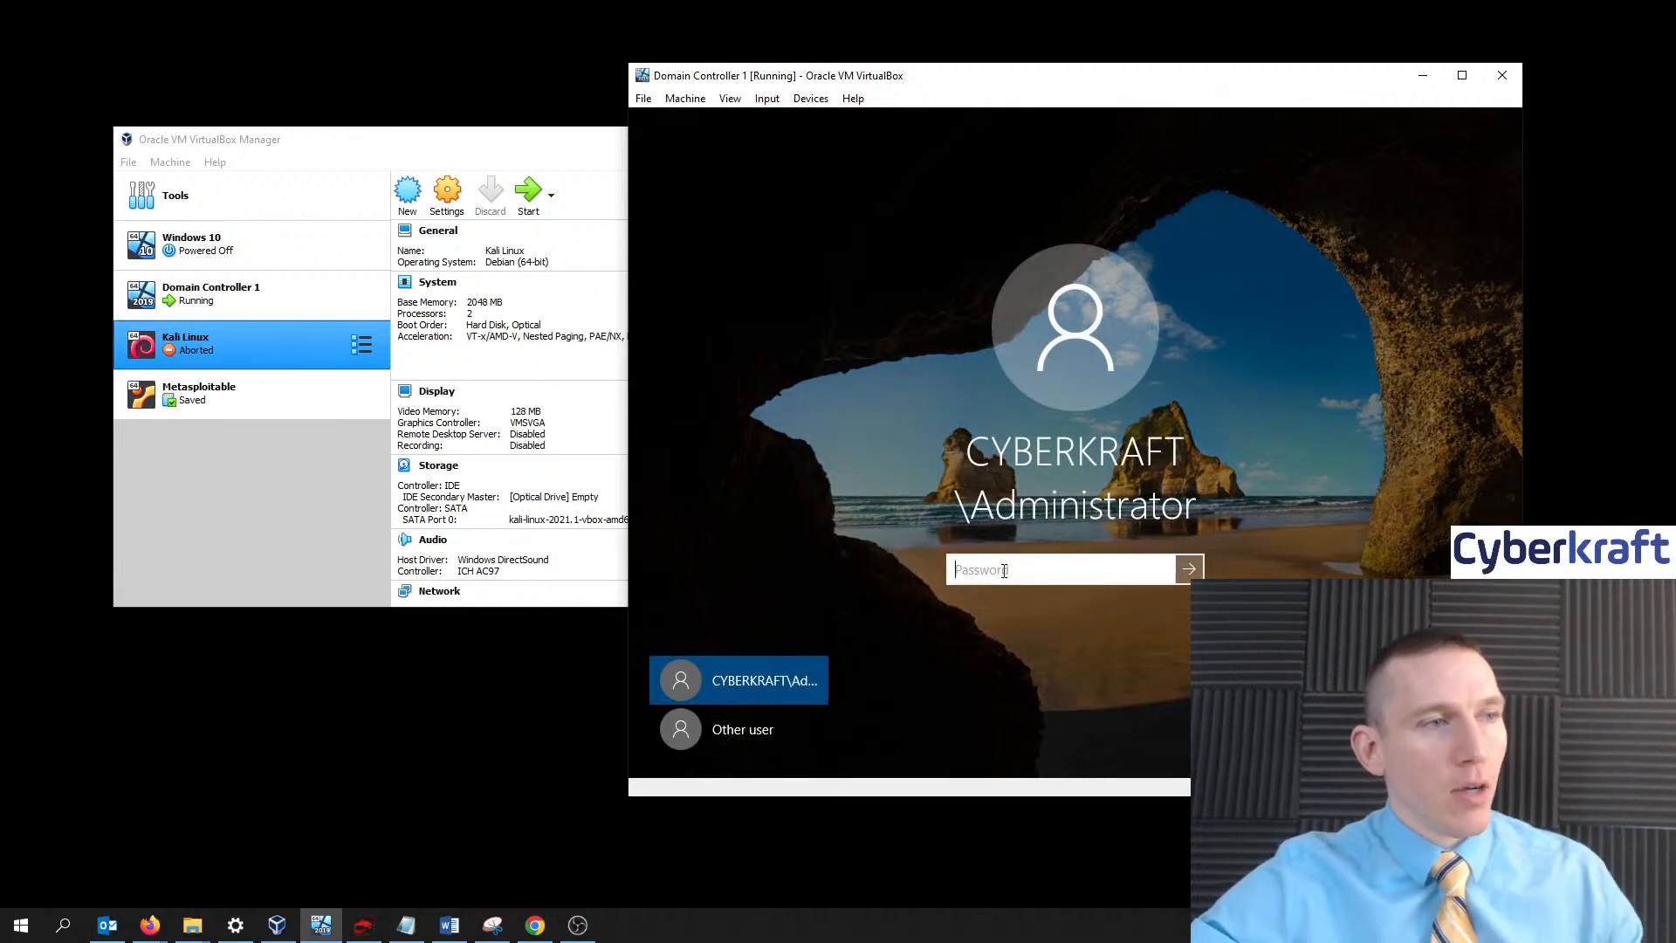
pyautogui.write('P')
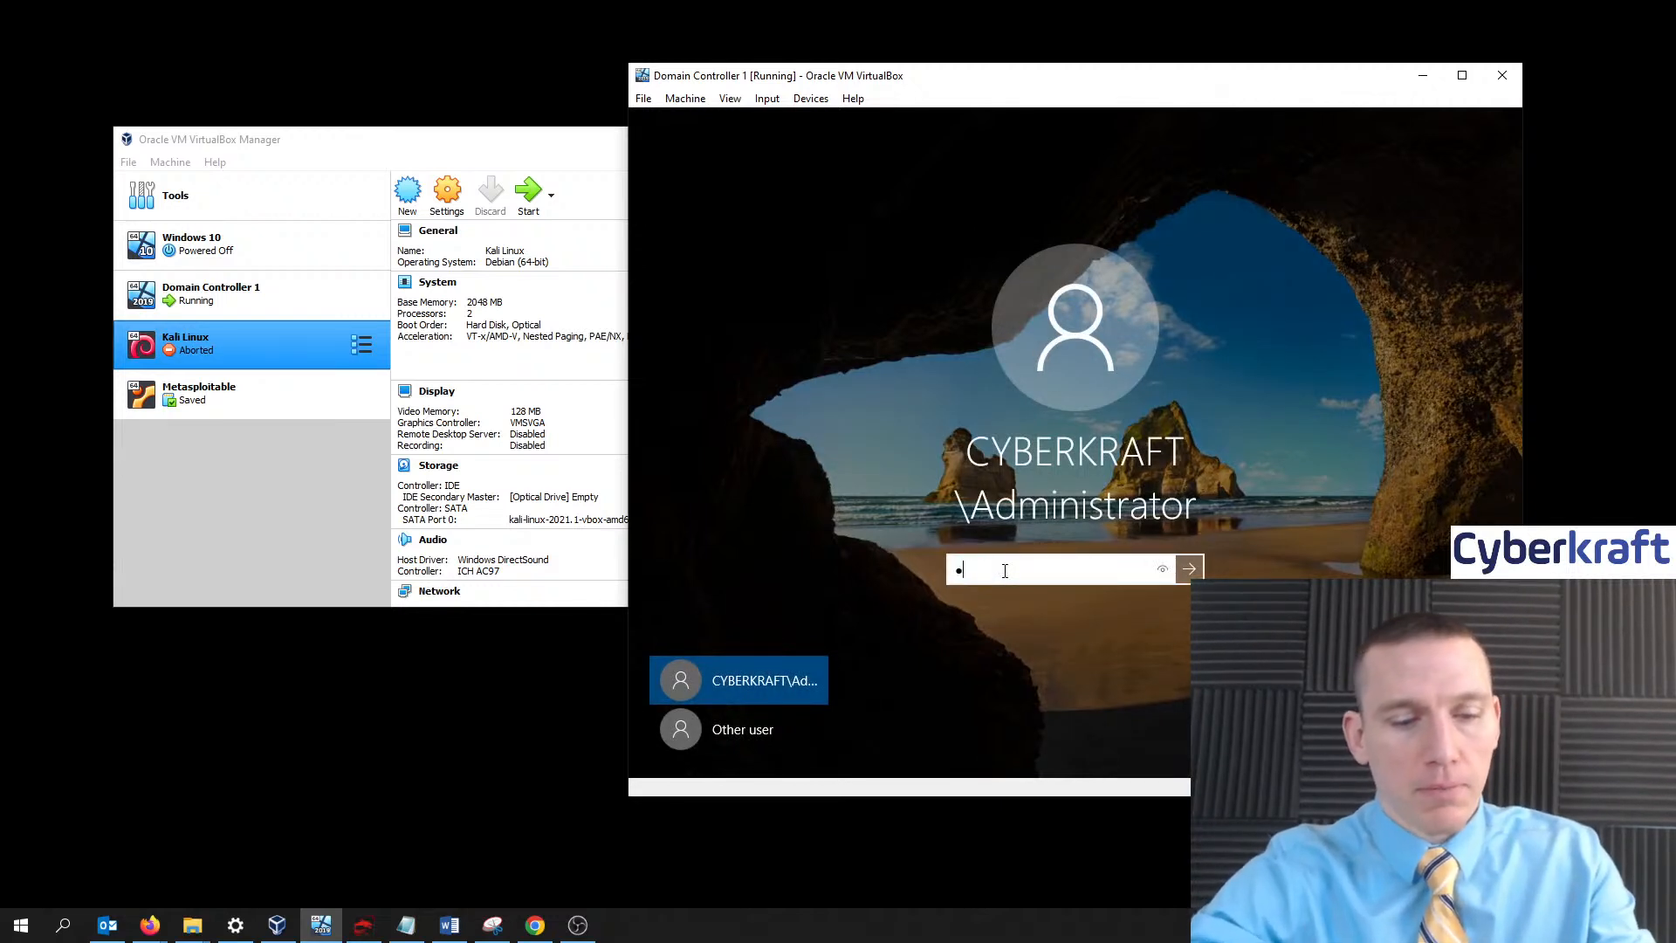
pyautogui.write('assw')
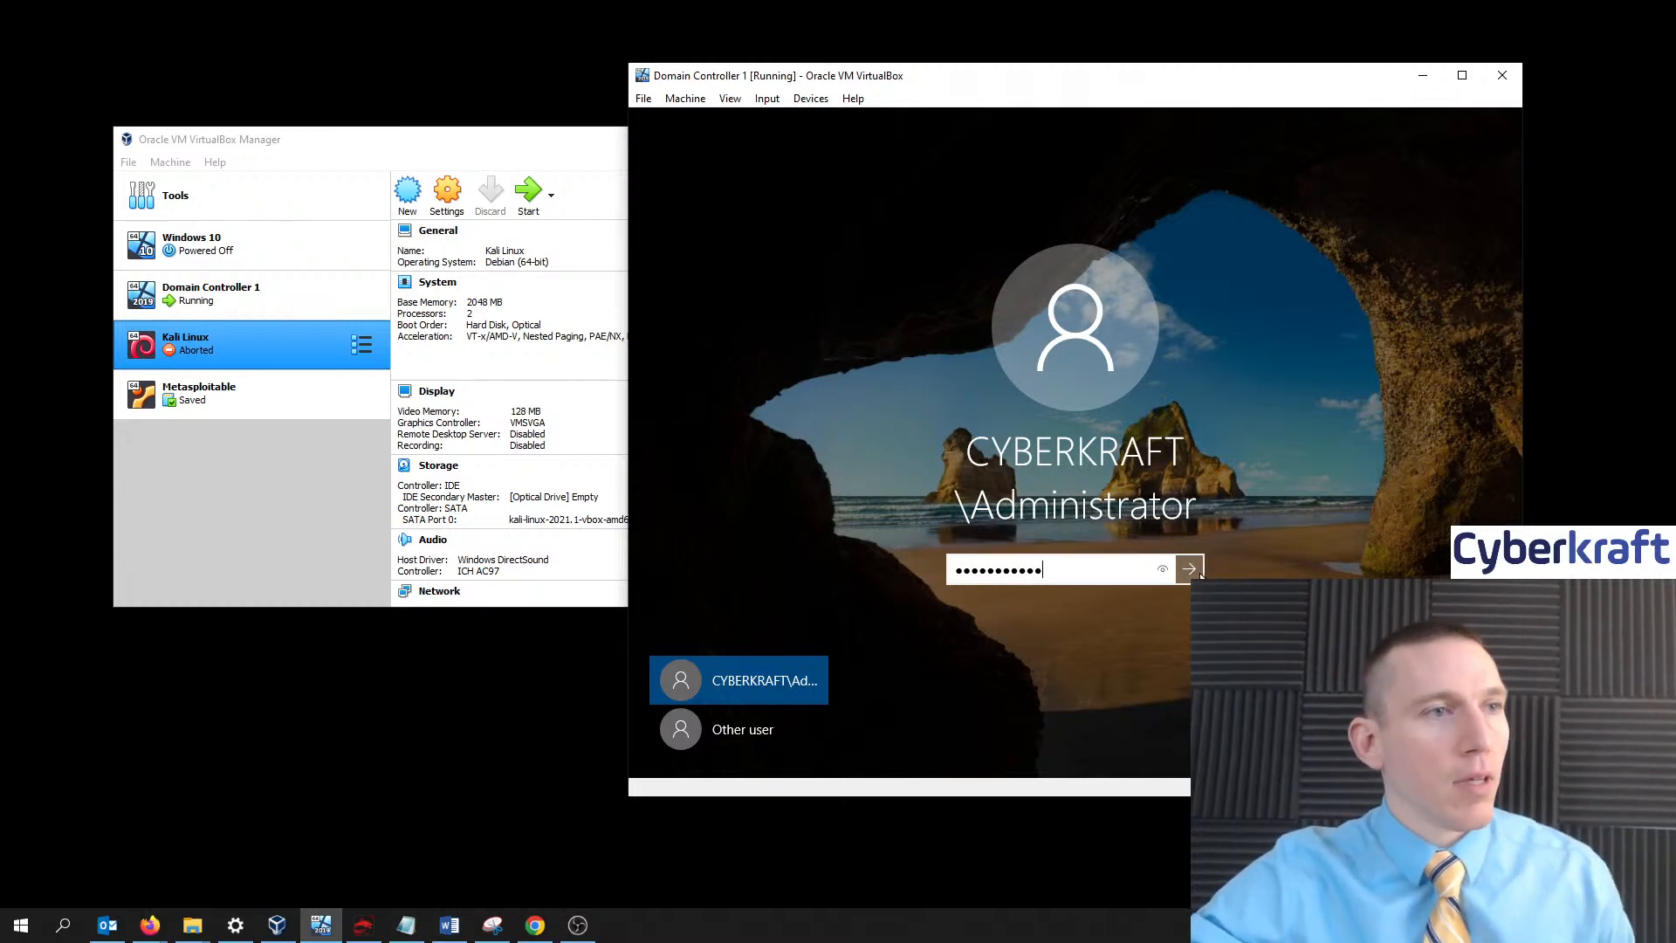
pyautogui.press('Return')
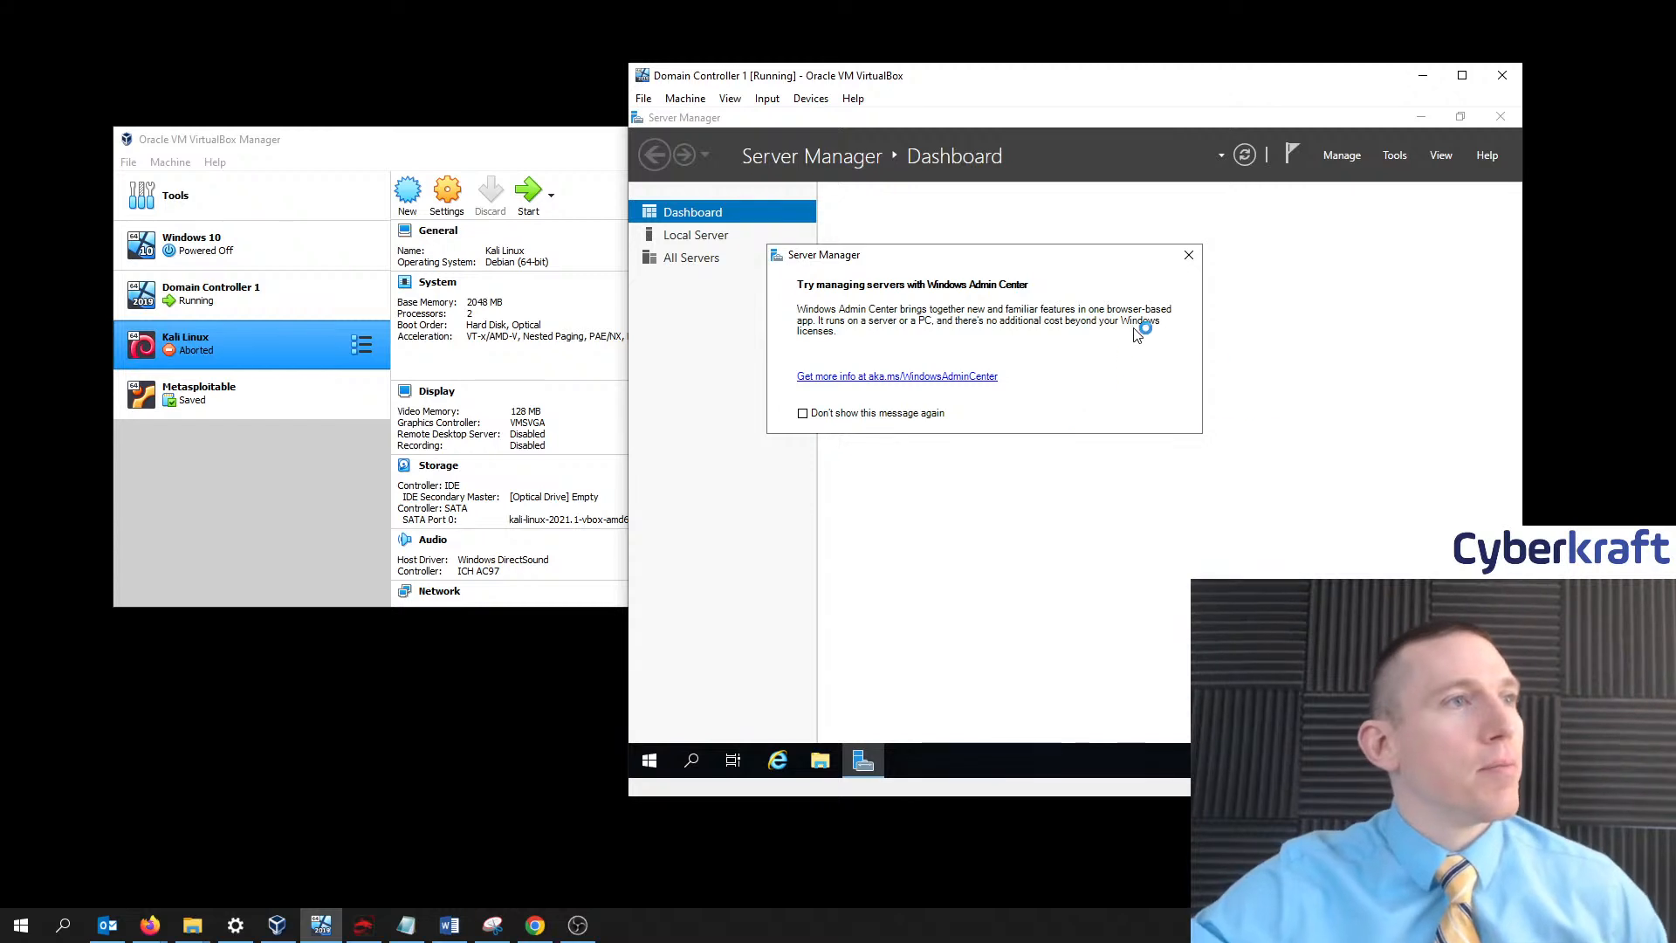
# - Dismiss the Windows Admin Center notice and show the Local Server properties page
pyautogui.click(1191, 254)
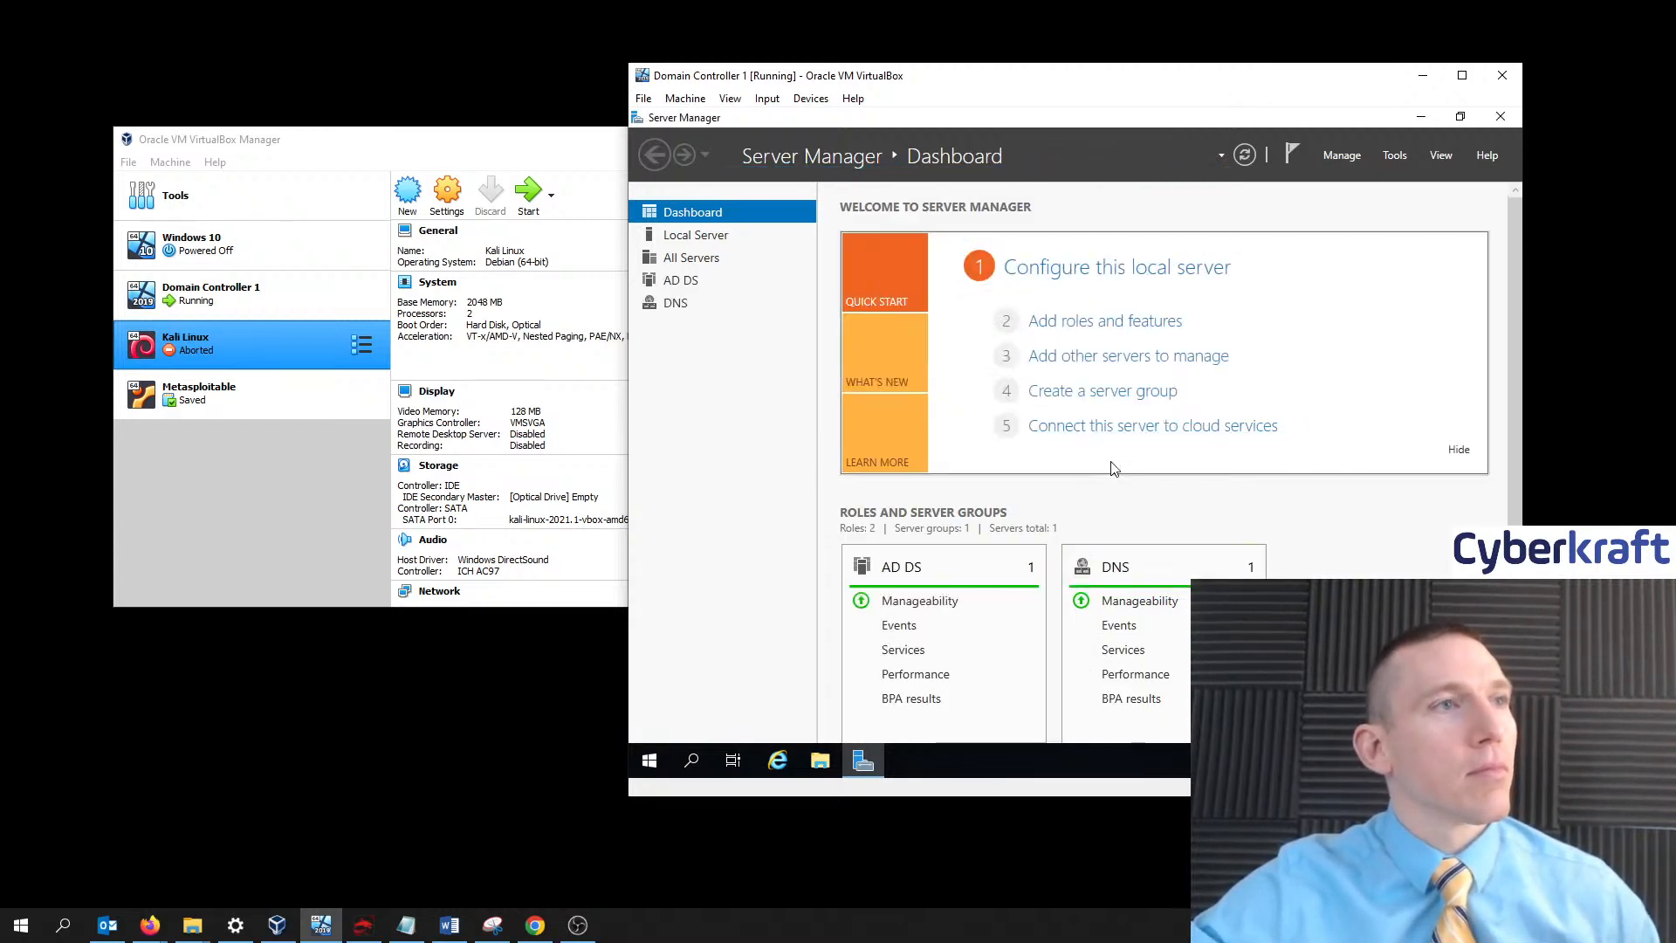
pyautogui.click(725, 236)
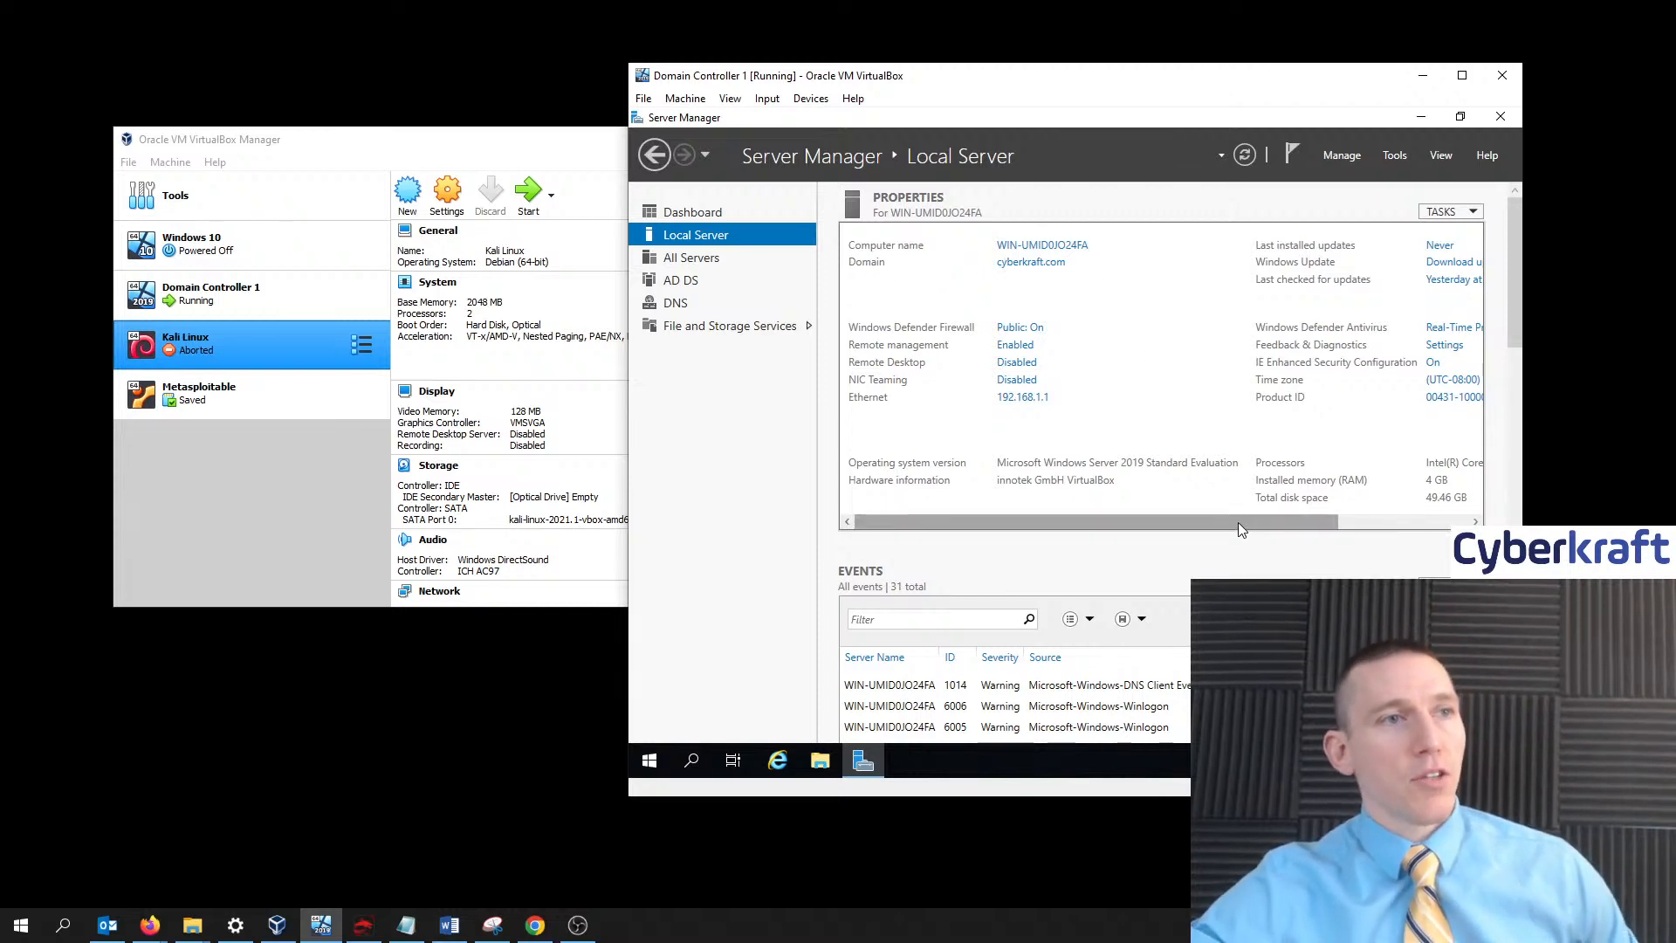
pyautogui.hscroll(1, 1236, 523)
pyautogui.hscroll(-1, 1236, 524)
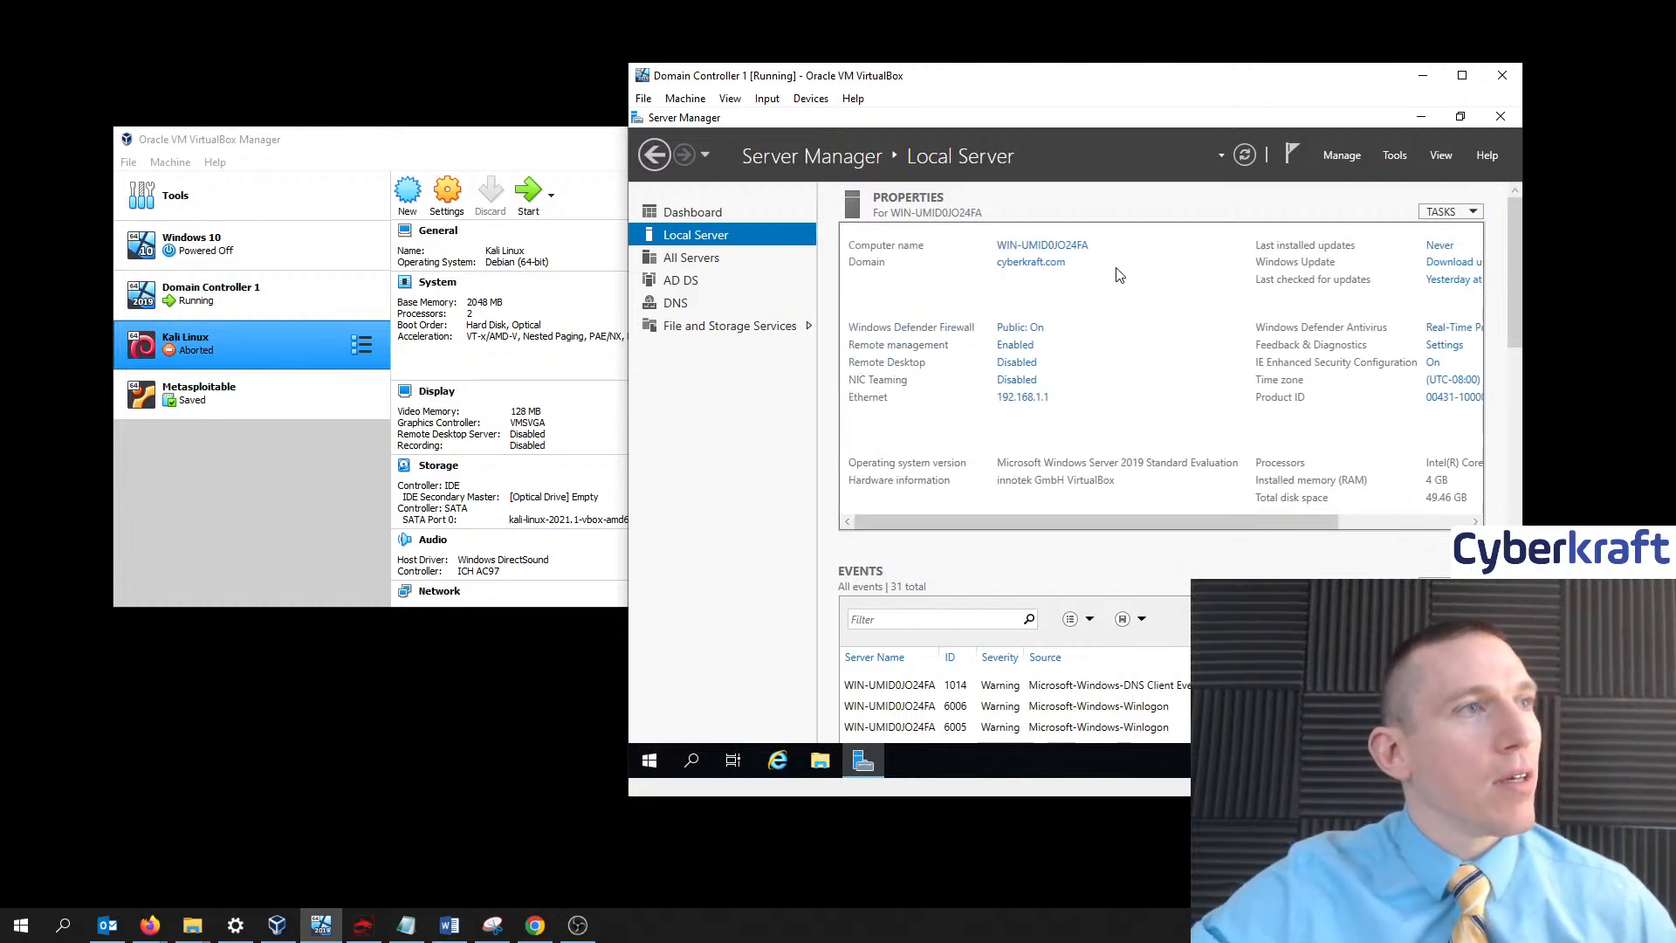
pyautogui.click(1018, 248)
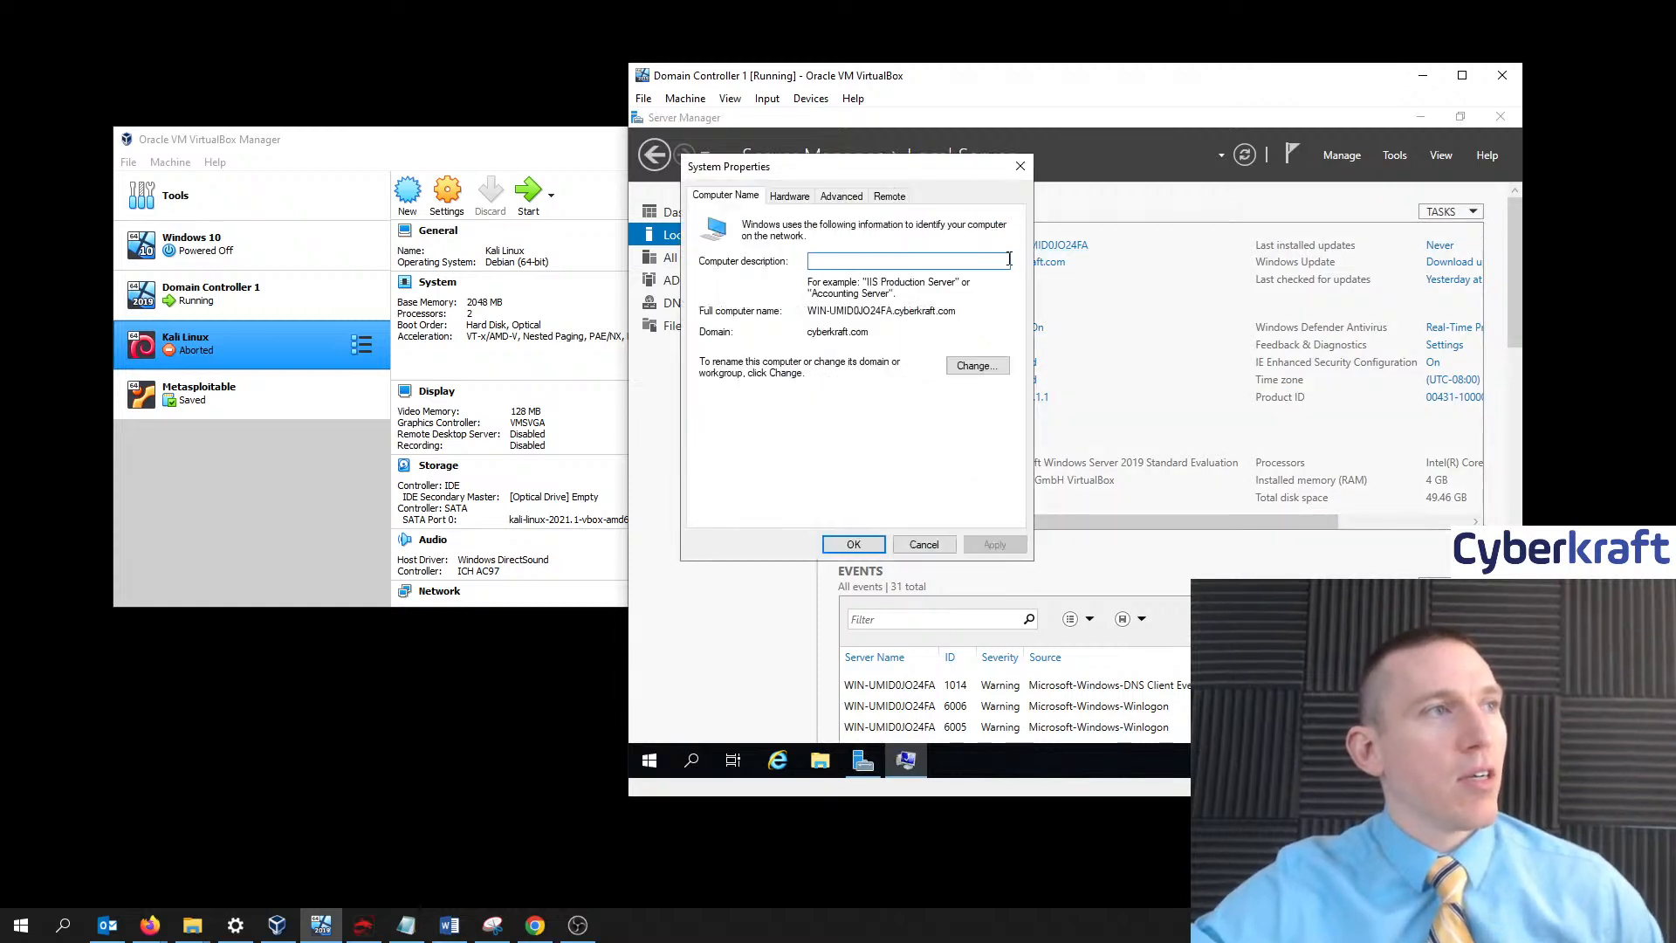
pyautogui.moveTo(905, 169); pyautogui.dragTo(1128, 265)
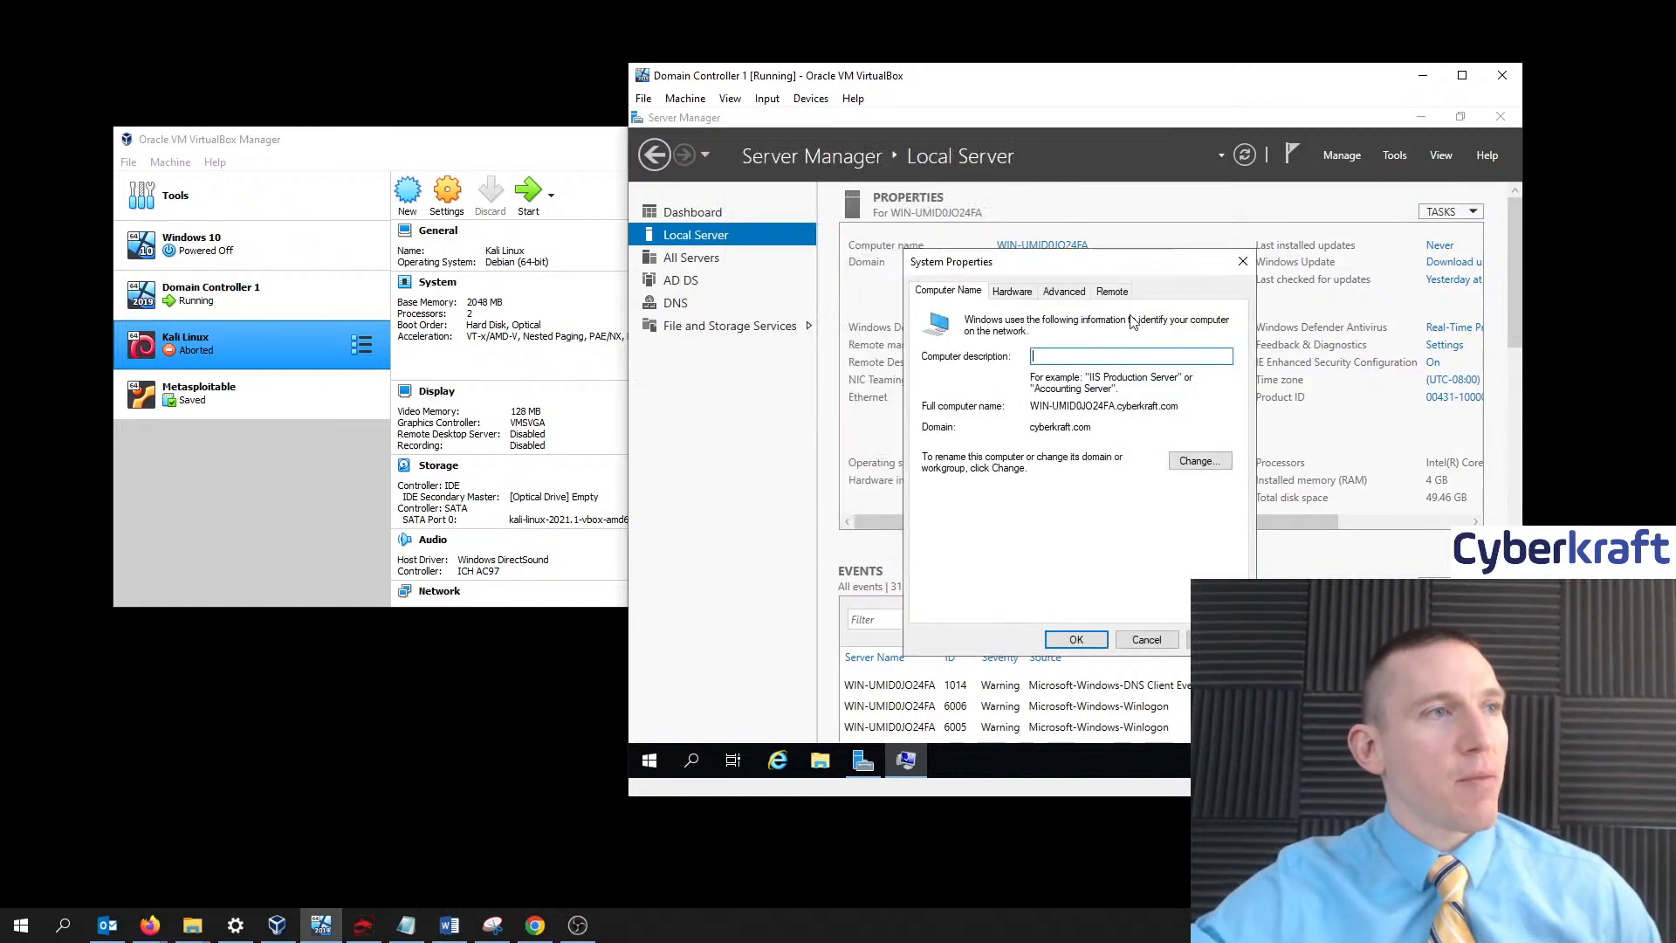
pyautogui.click(1177, 462)
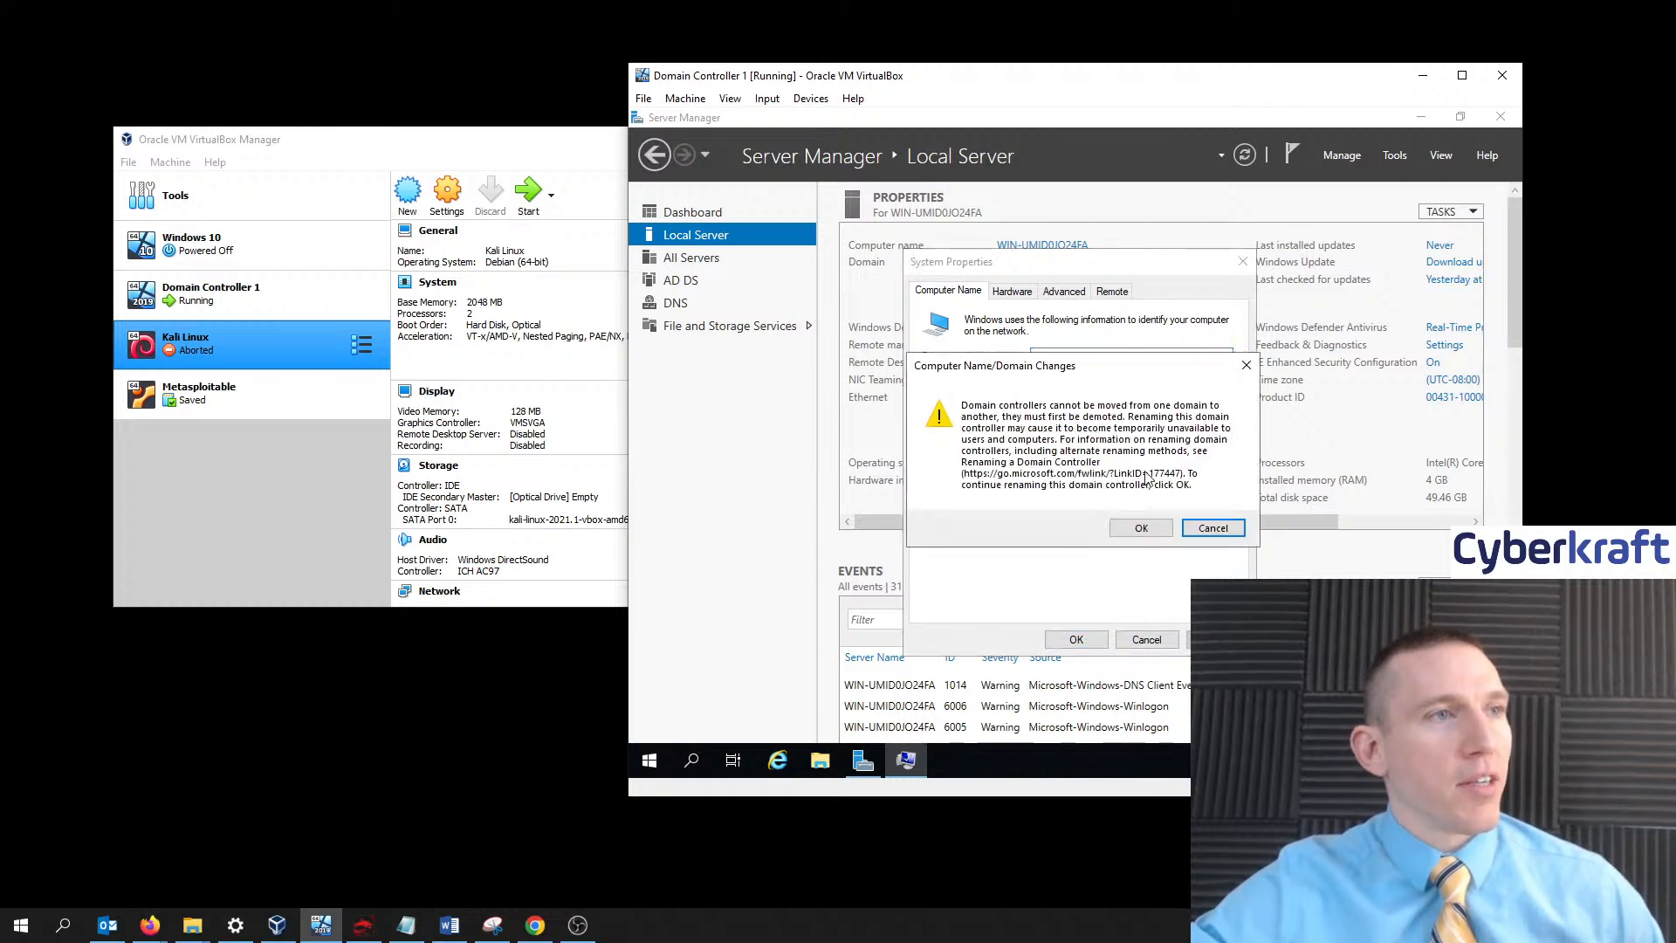
pyautogui.click(1244, 368)
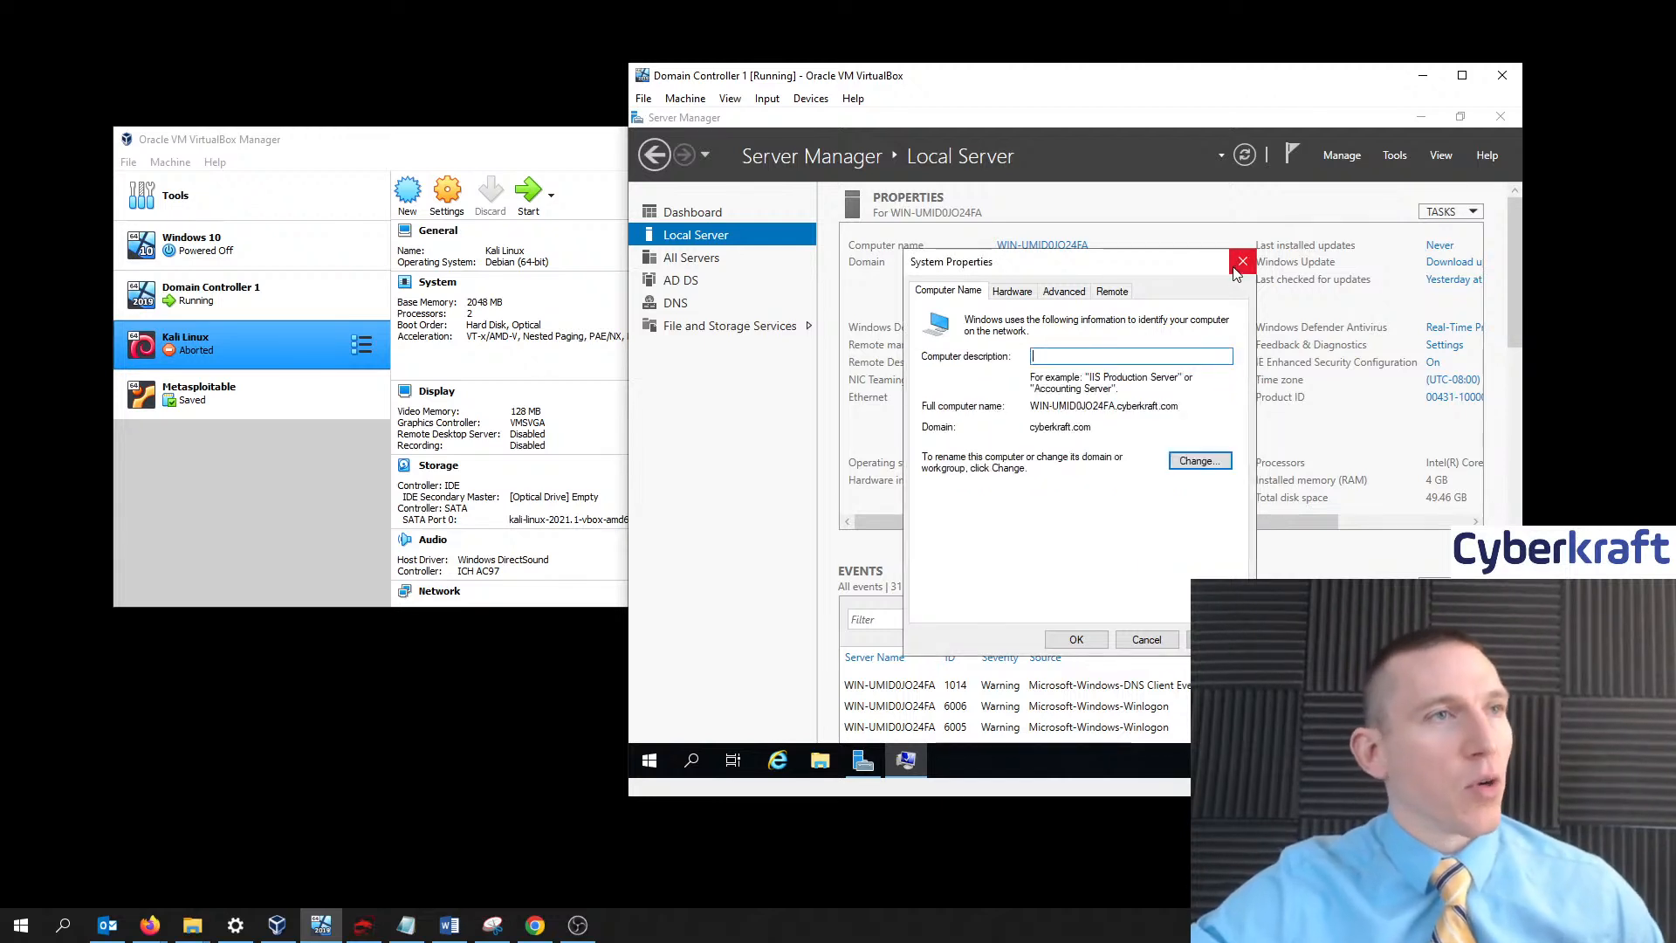
pyautogui.click(1241, 264)
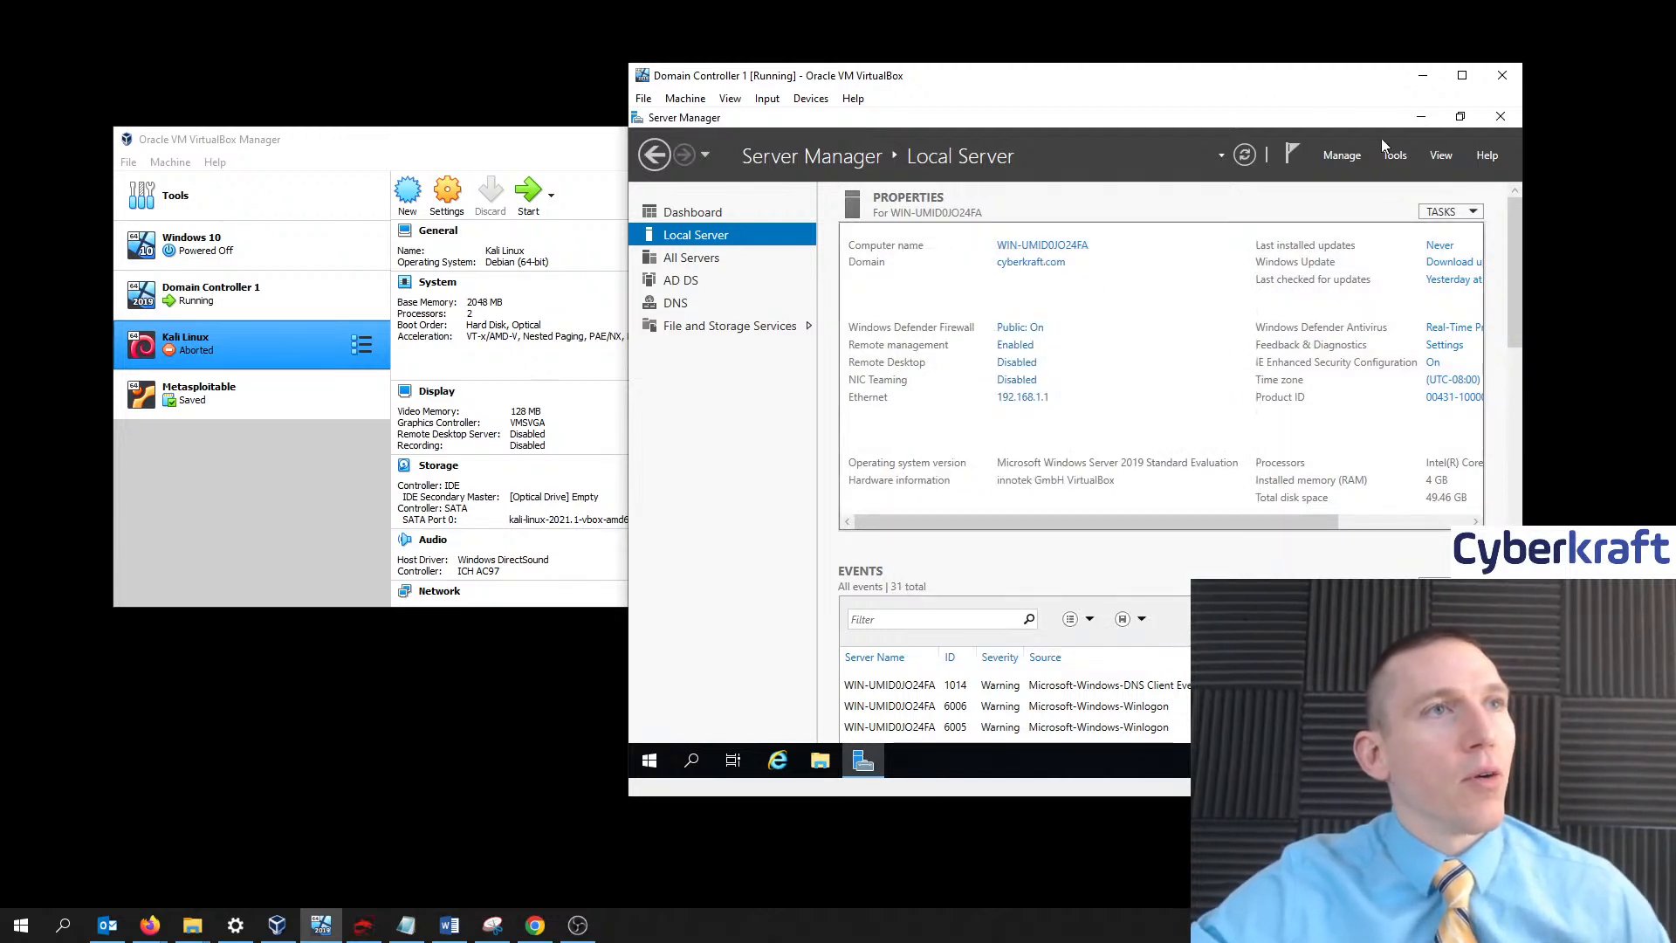
# - Launch Active Directory Administrative Center and select Domain Controllers under cyberkraft (local)
pyautogui.click(1395, 156)
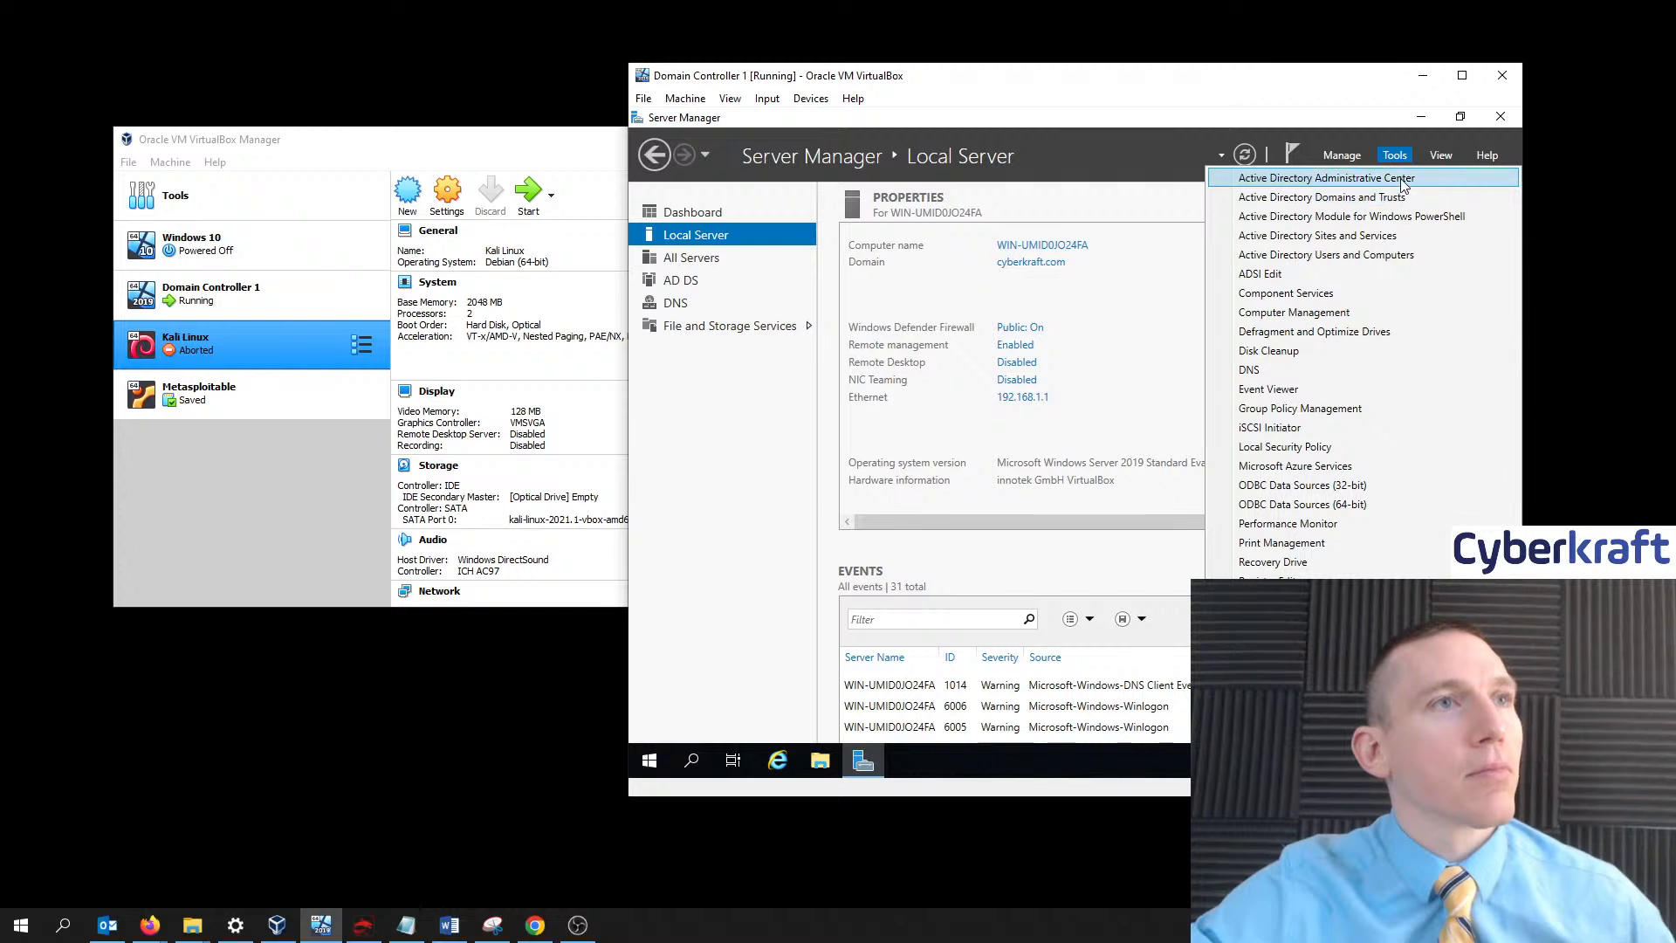
pyautogui.click(1372, 178)
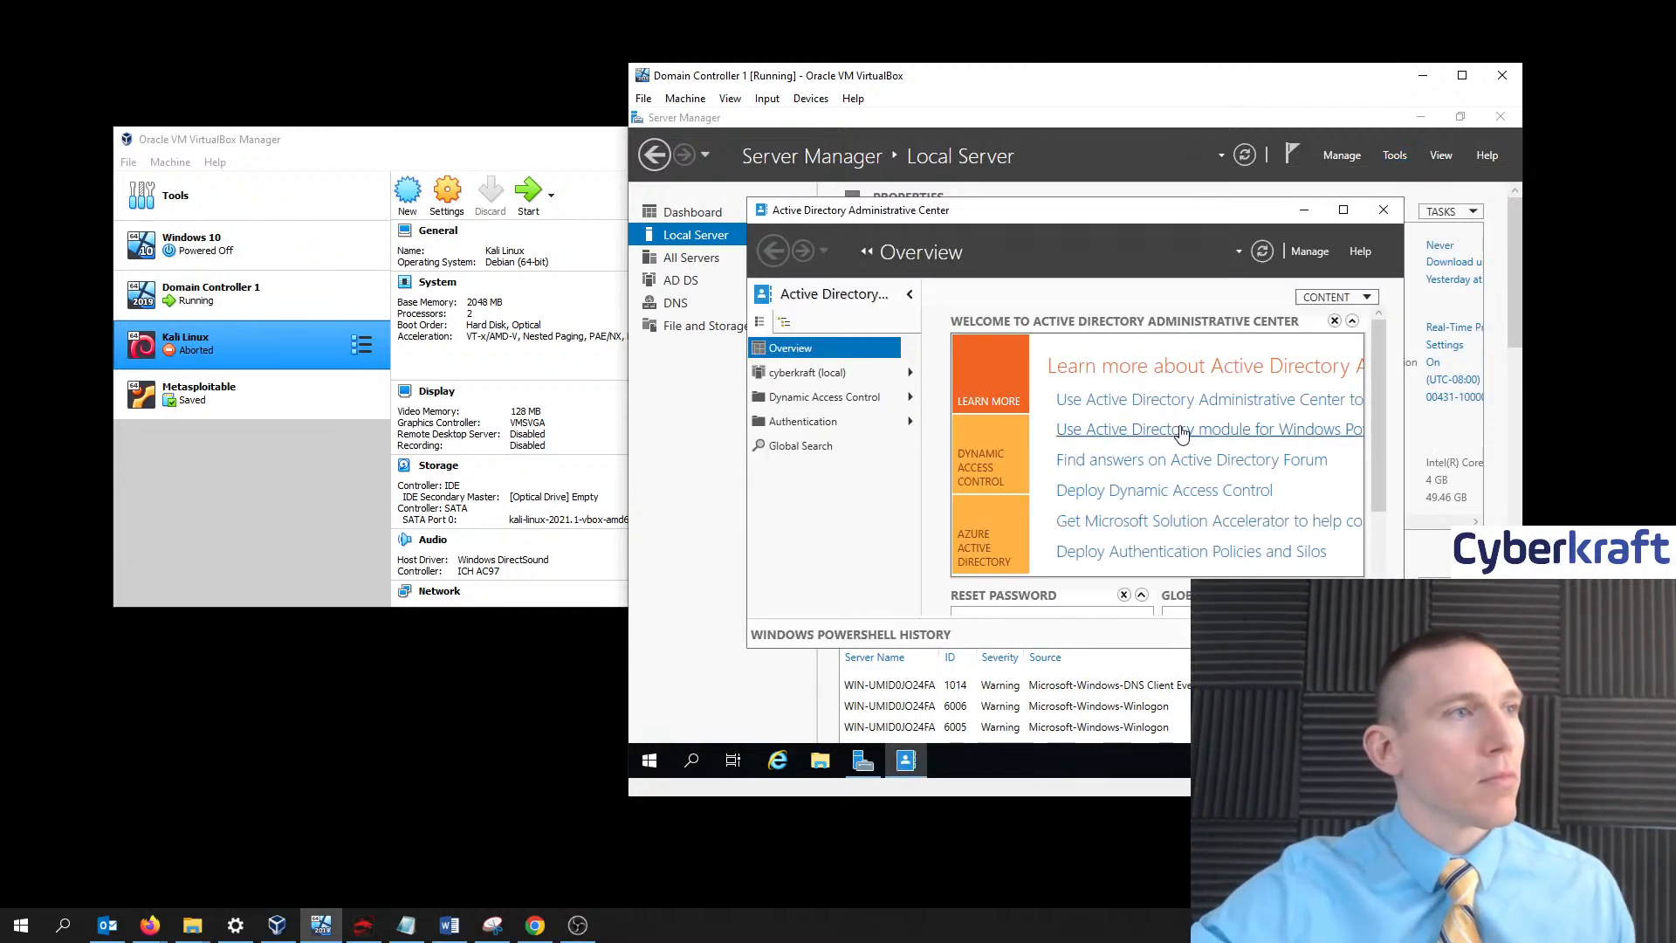
pyautogui.click(834, 376)
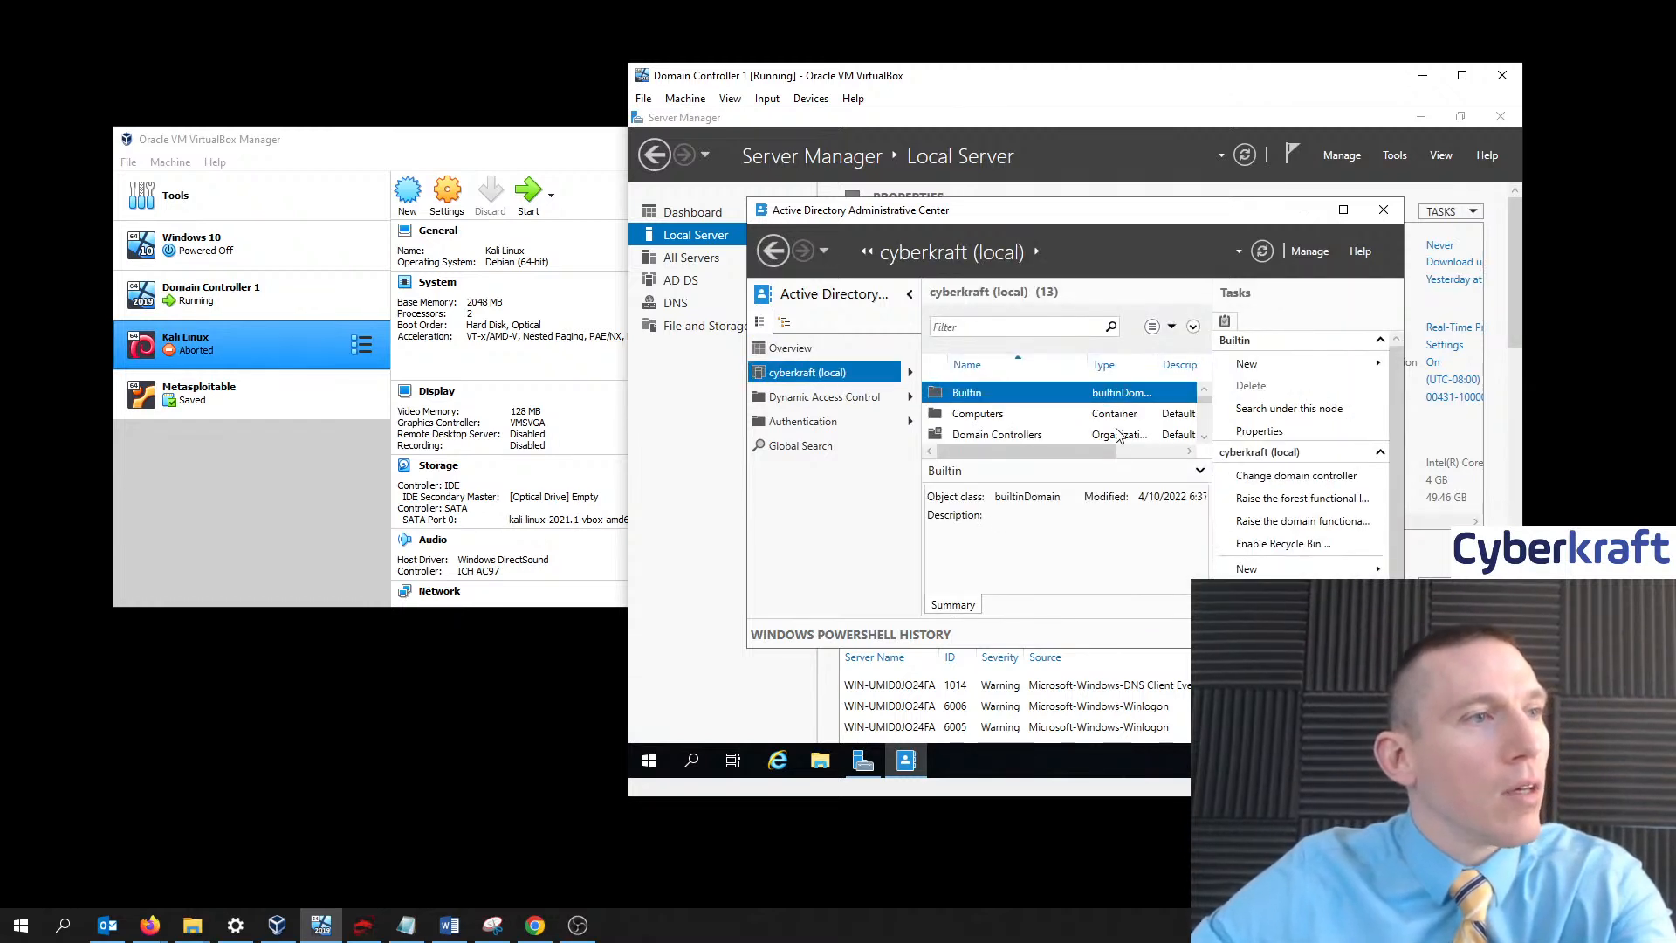
pyautogui.click(1036, 434)
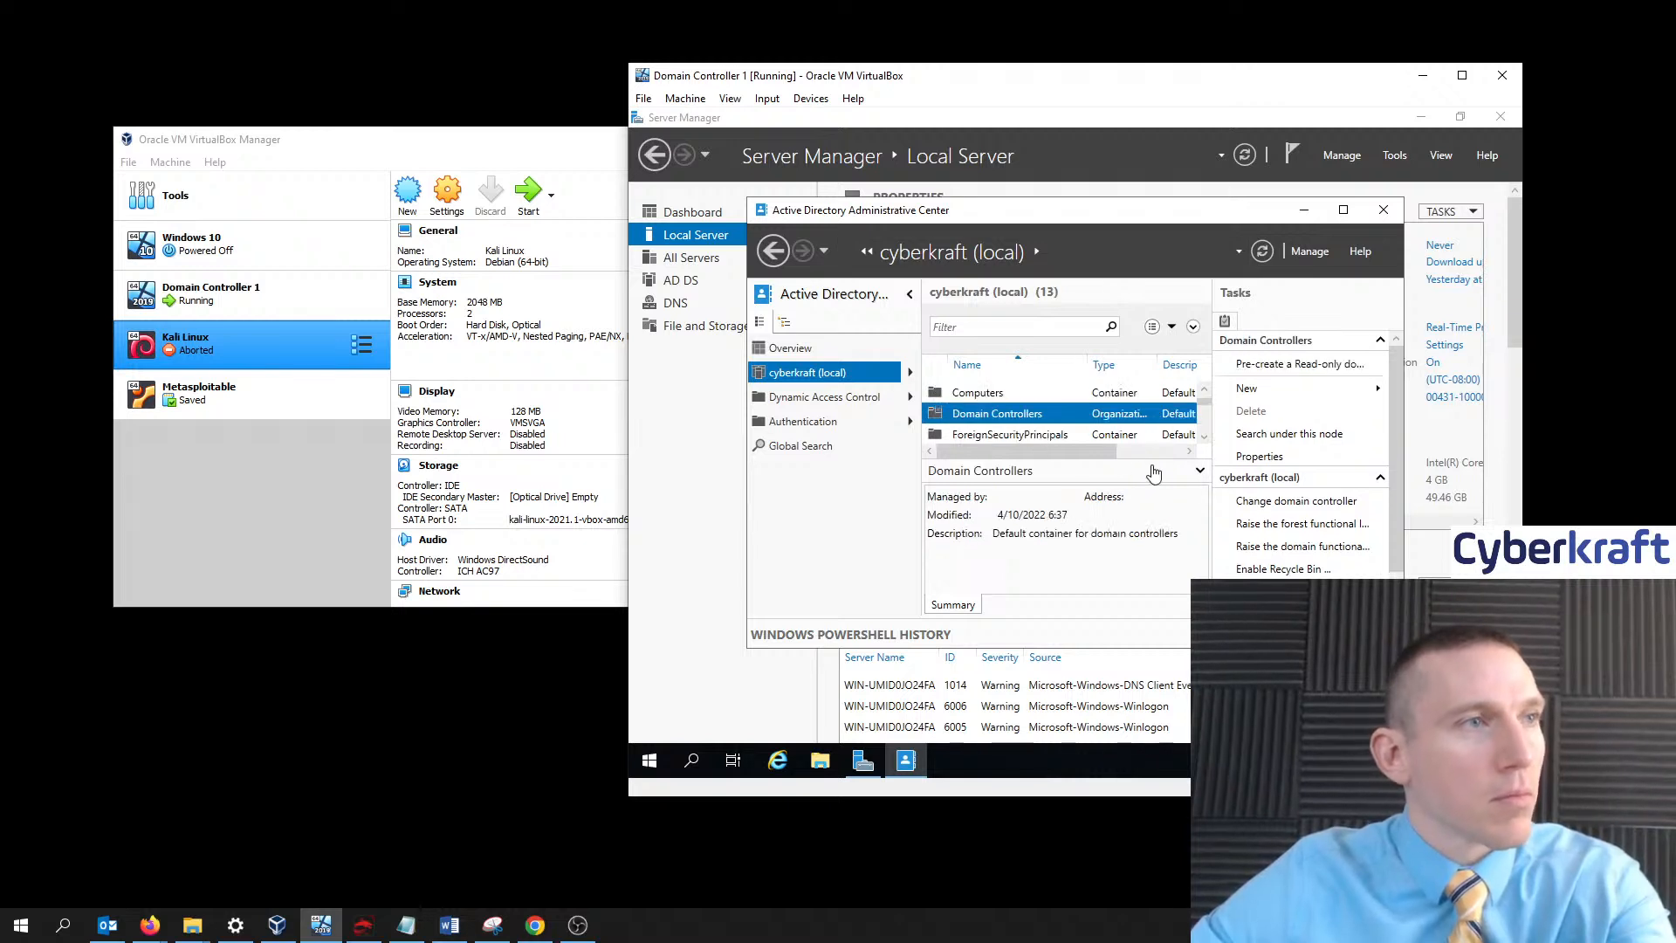
# - Collapse the preview details, widen the object list, and open the Domain Controllers container
pyautogui.scroll(-2, 1118, 419)
pyautogui.scroll(3, 1122, 419)
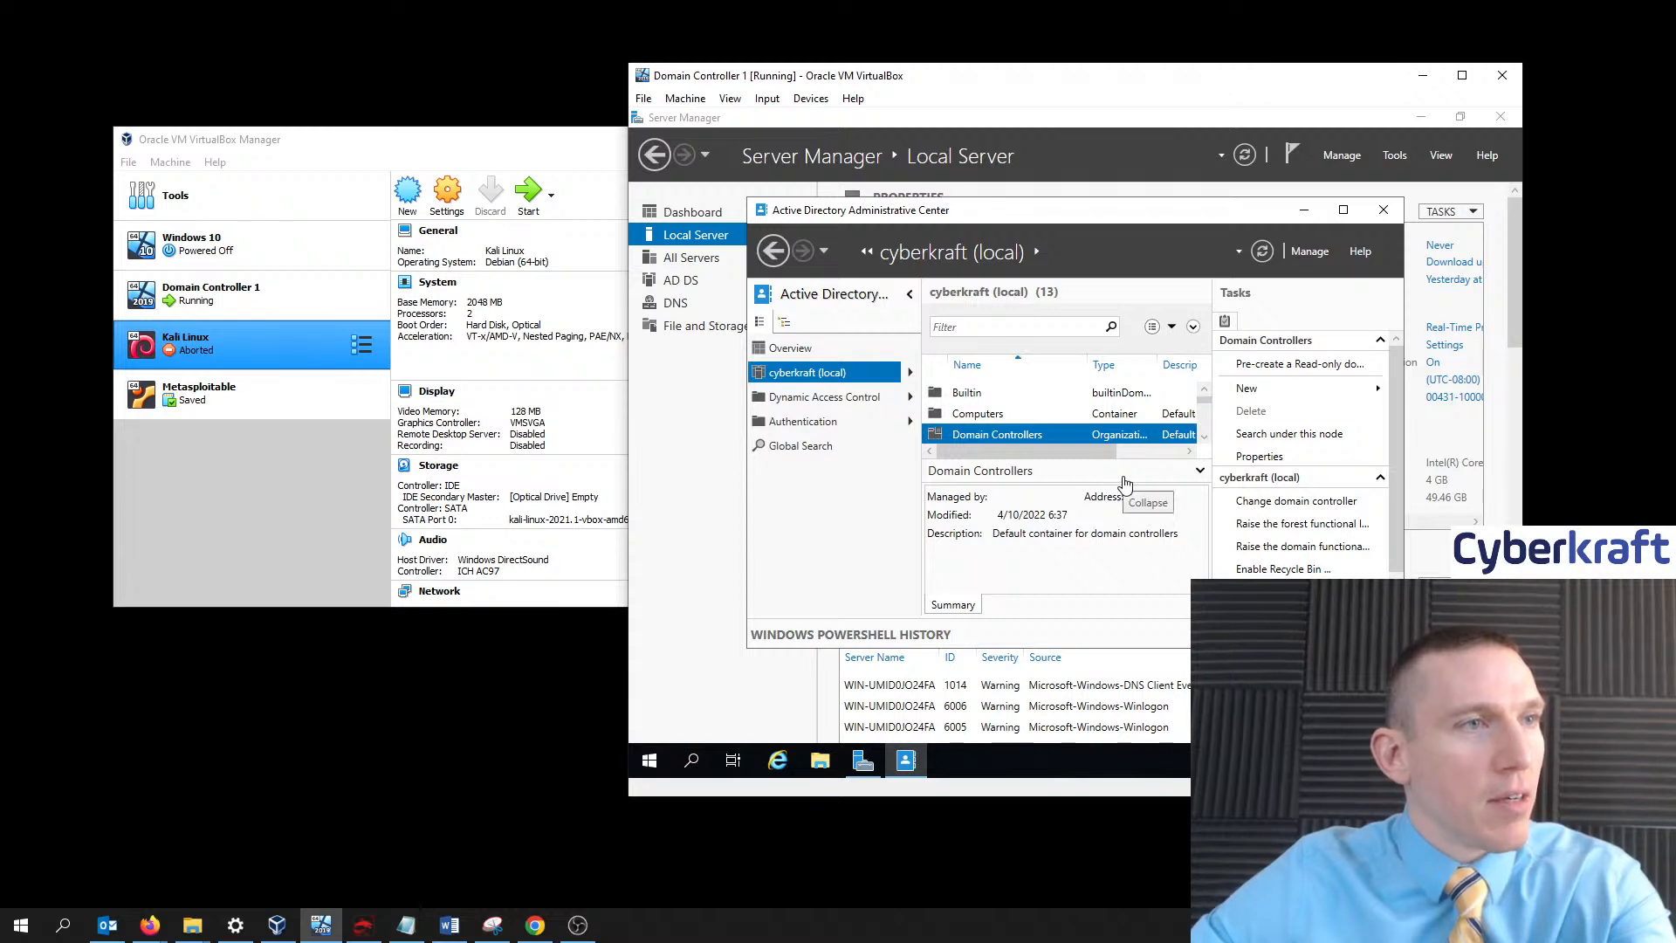
pyautogui.click(1125, 475)
pyautogui.click(1134, 601)
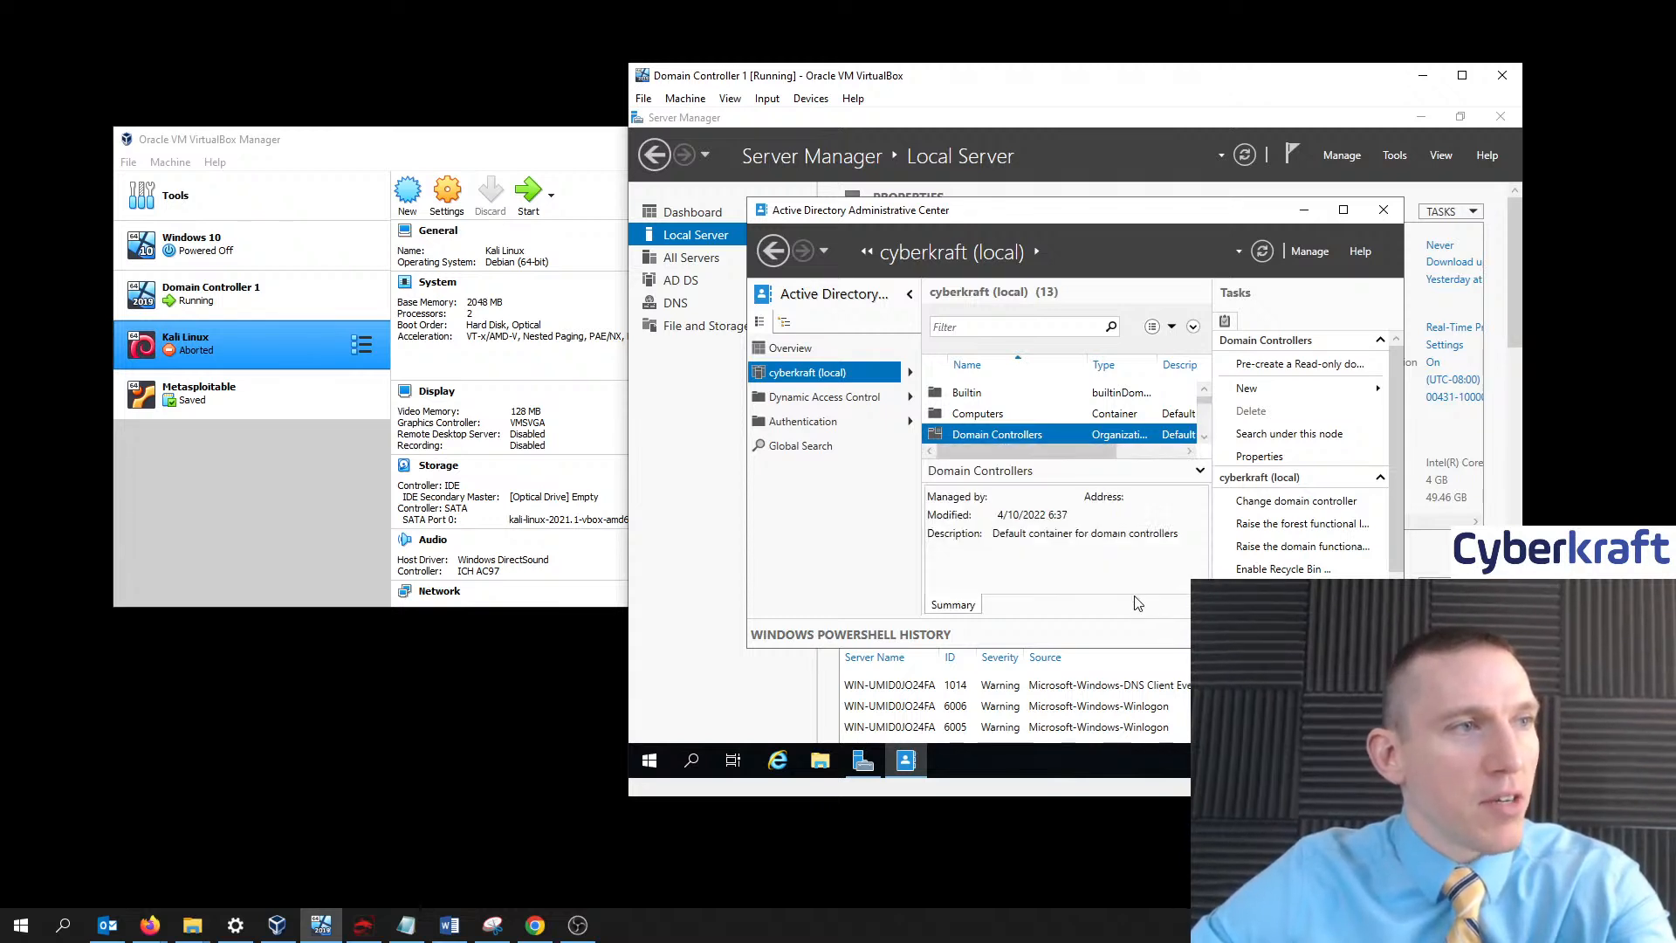
pyautogui.click(1103, 476)
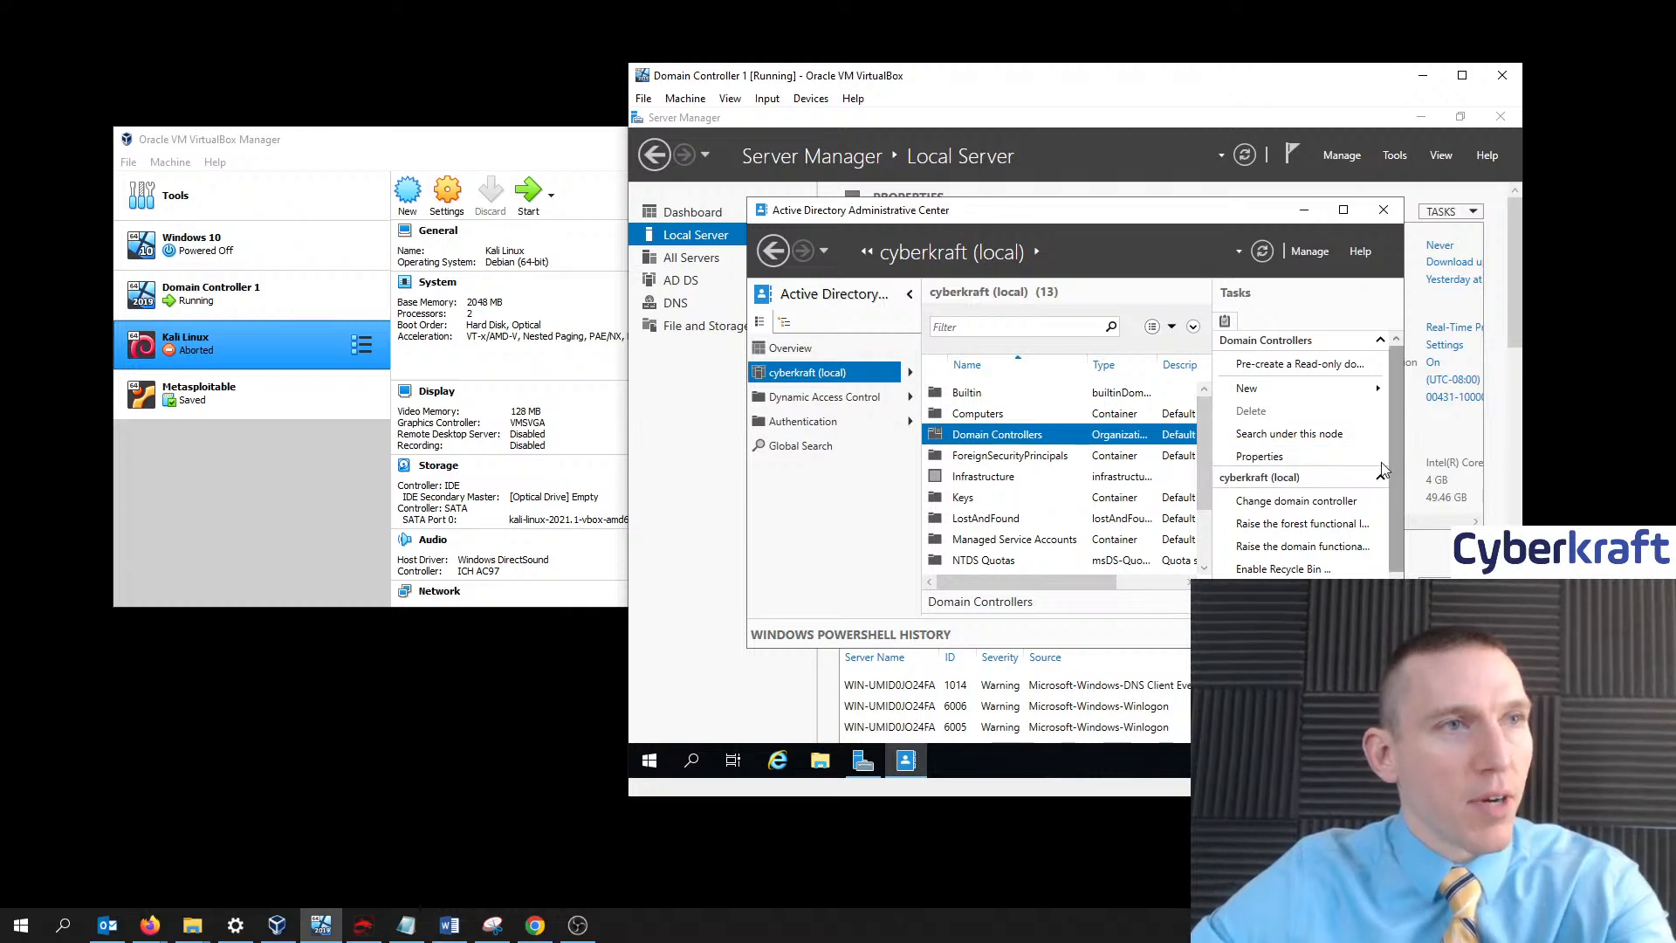
pyautogui.moveTo(1213, 427); pyautogui.dragTo(1259, 422)
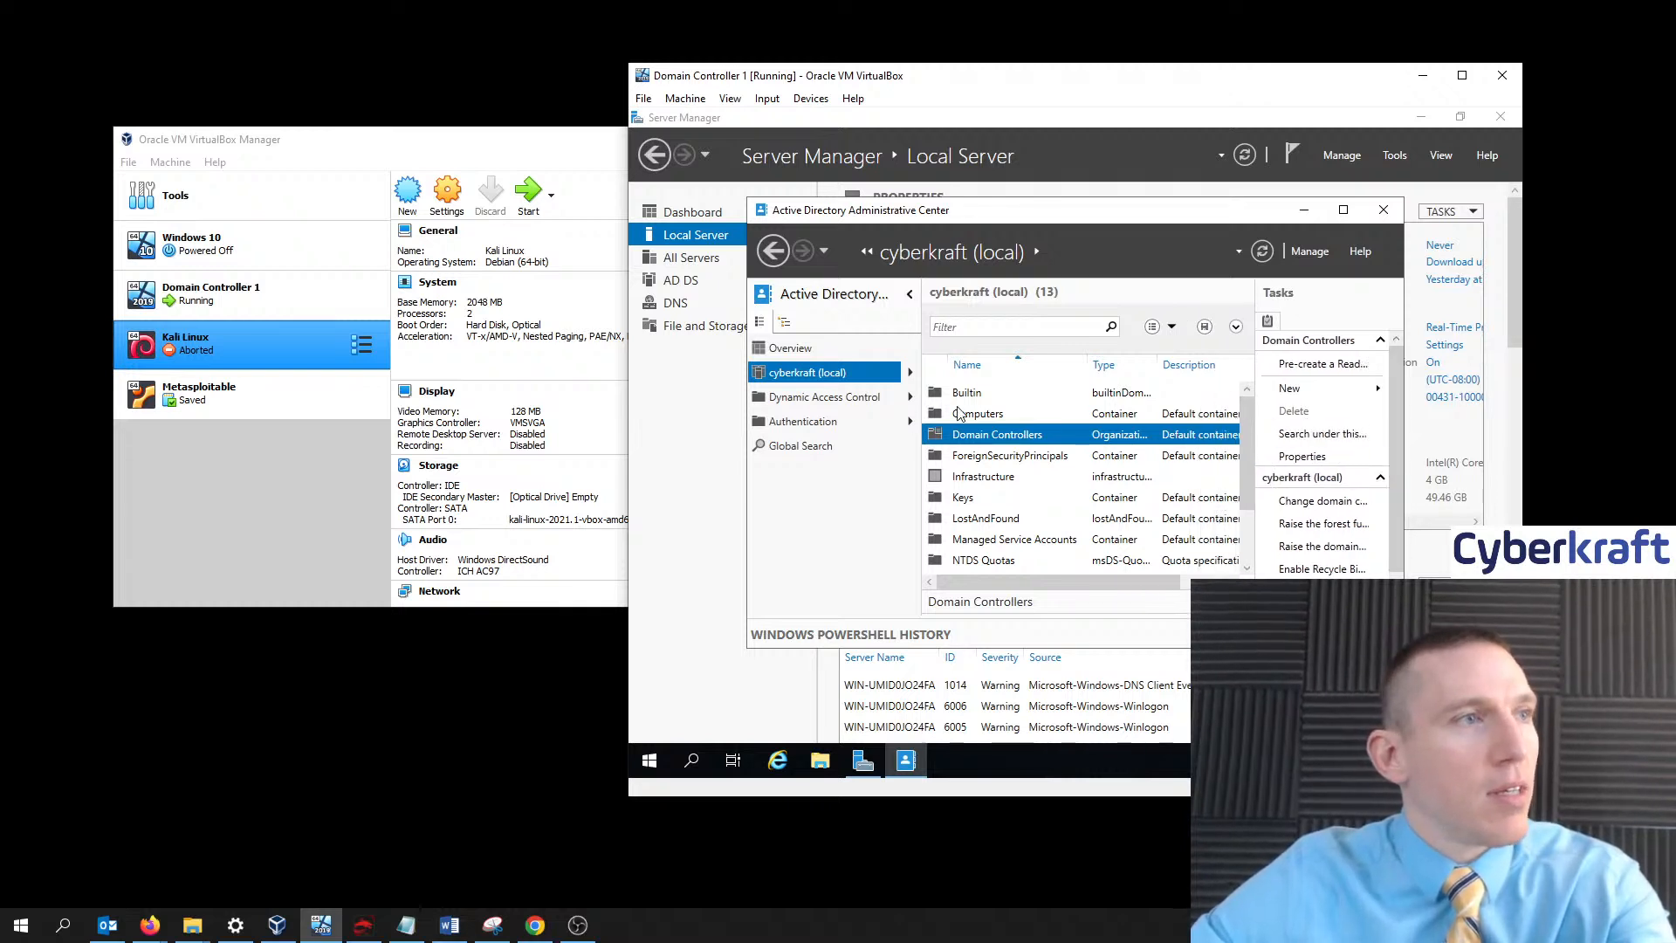
pyautogui.moveTo(921, 412); pyautogui.dragTo(869, 413)
pyautogui.scroll(-2, 1080, 489)
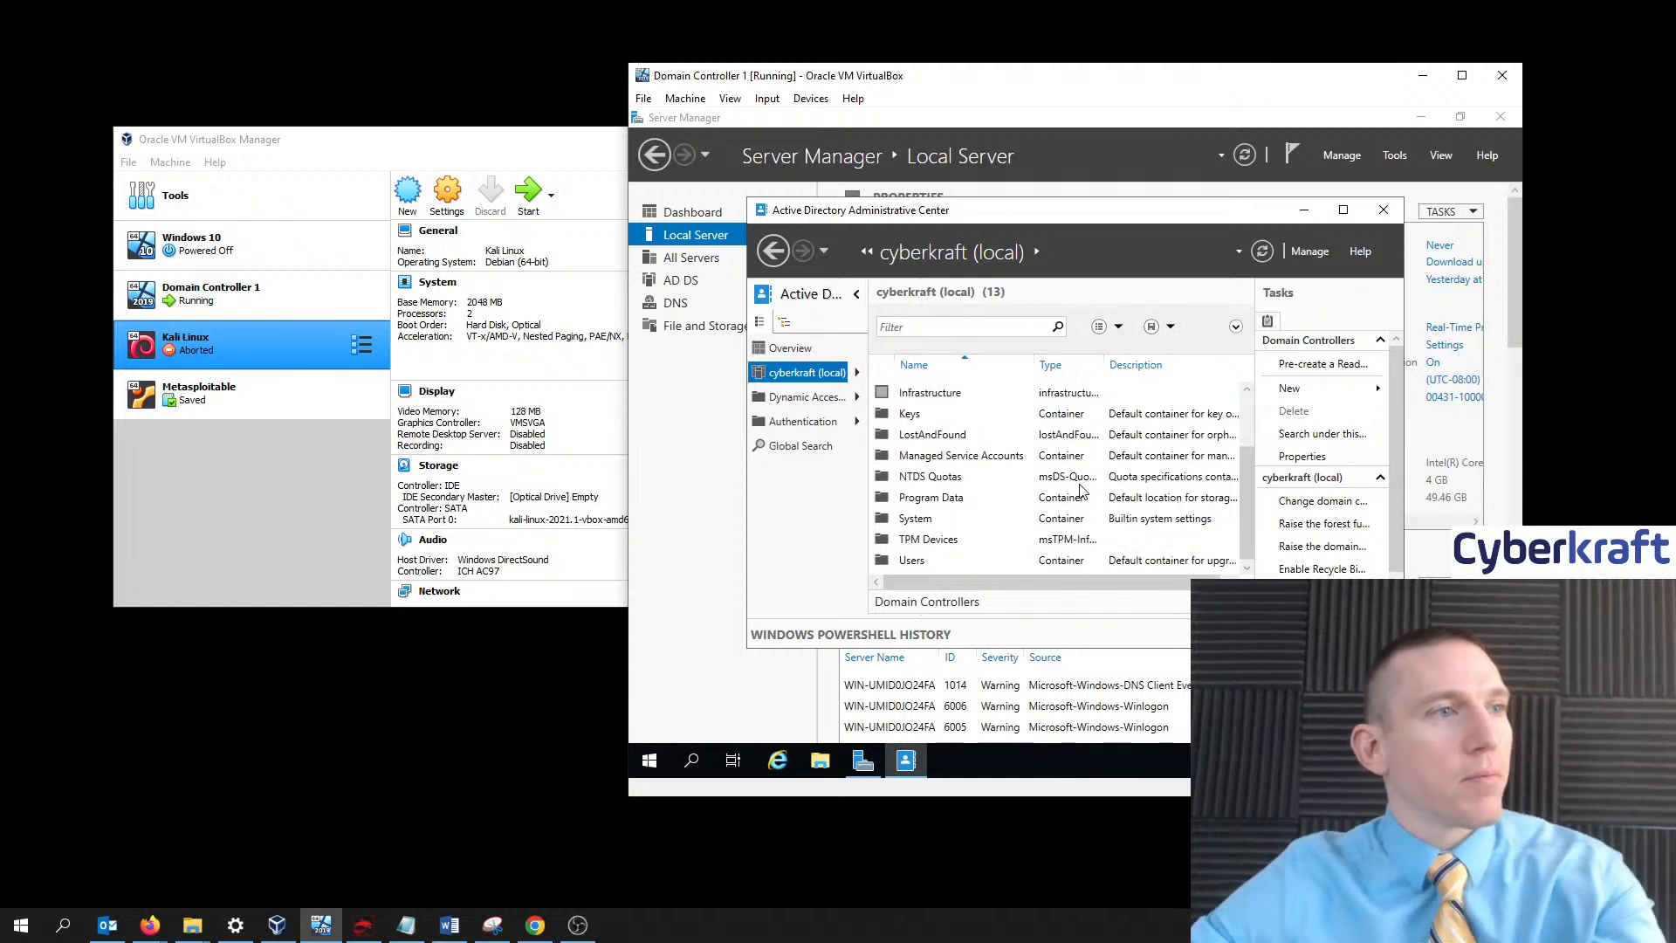
pyautogui.scroll(2, 1079, 502)
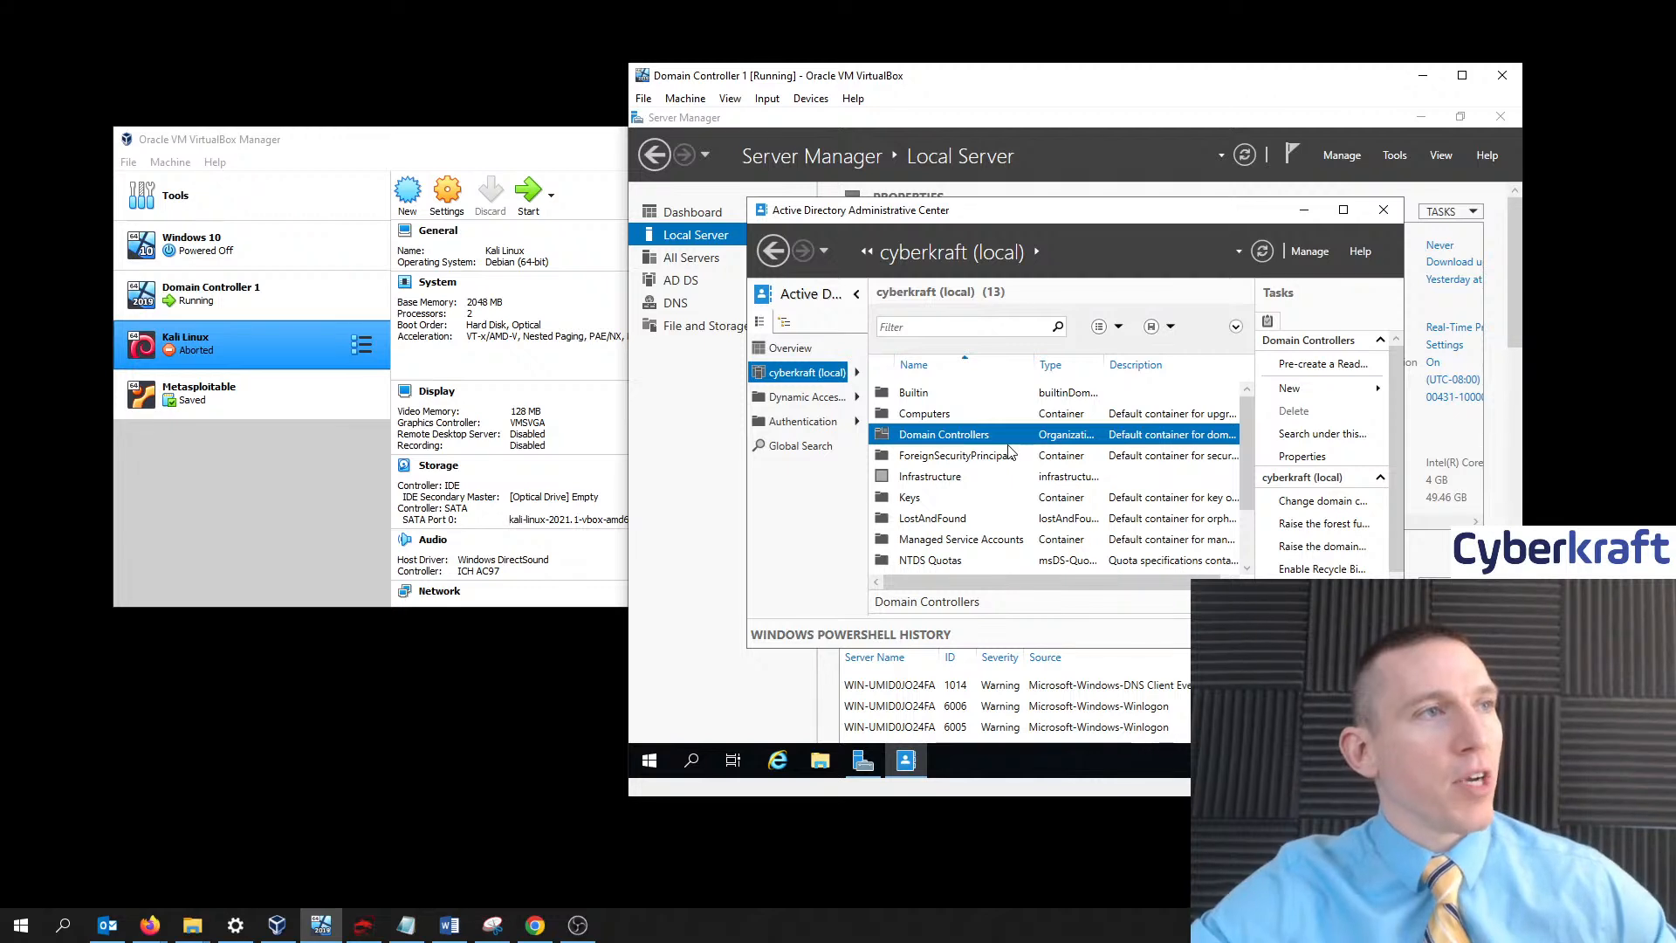
pyautogui.doubleClick(983, 436)
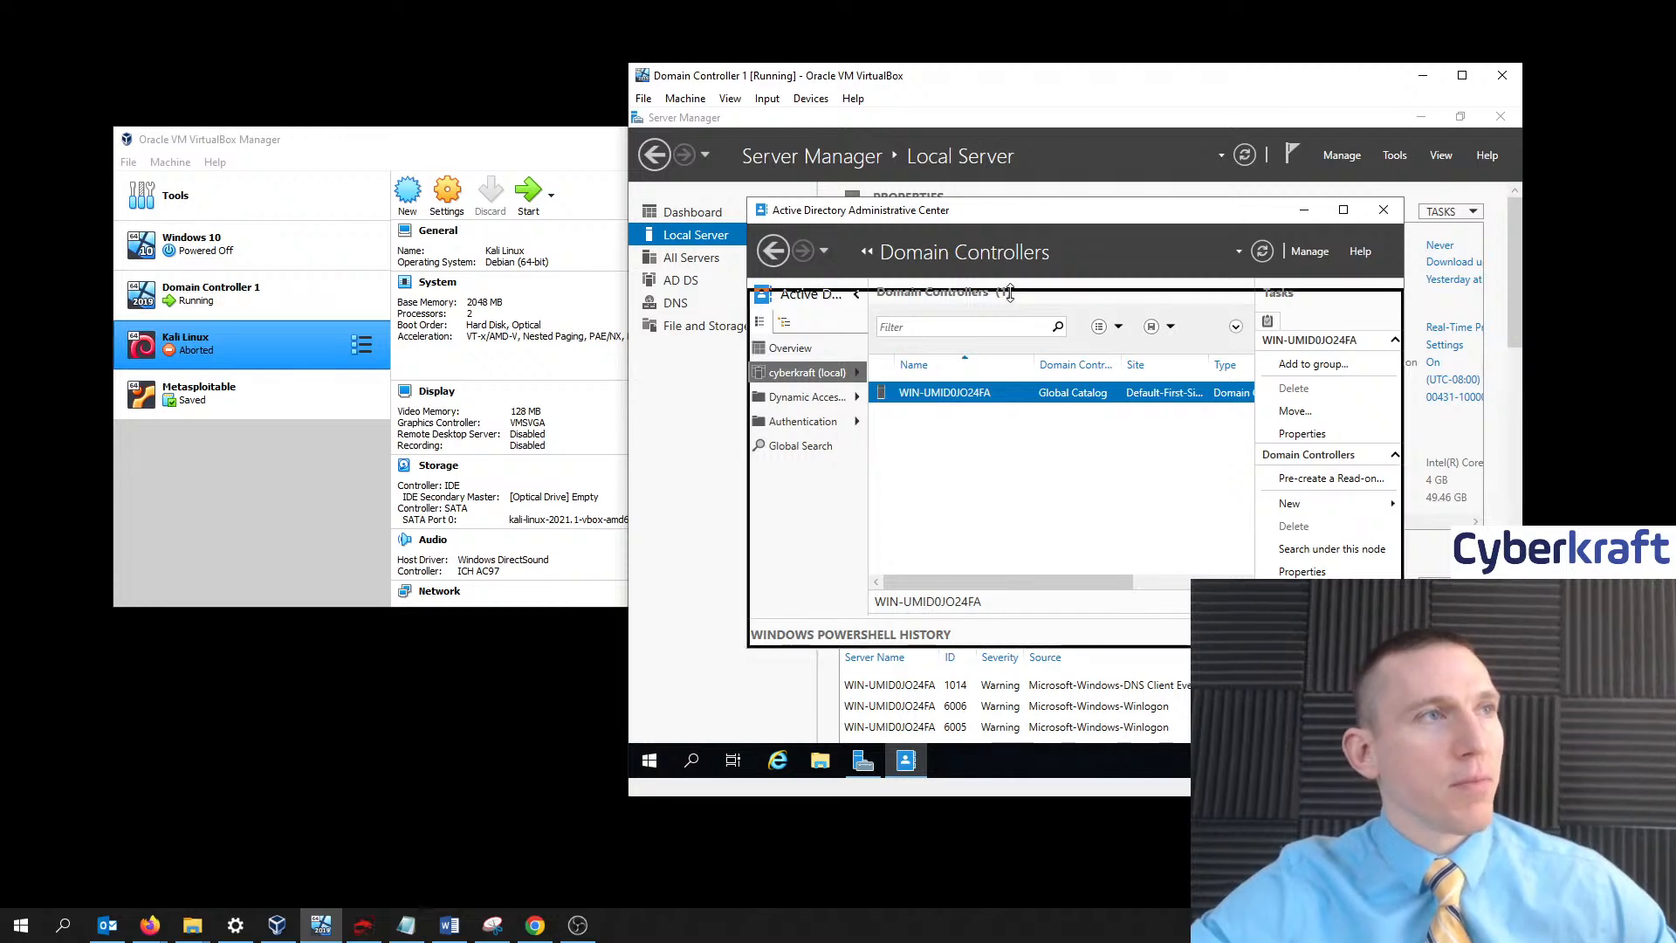
# - Reposition the window, toggle the navigation pane, and browse cyberkraft (local) including Authentication
pyautogui.moveTo(1015, 216); pyautogui.dragTo(974, 212)
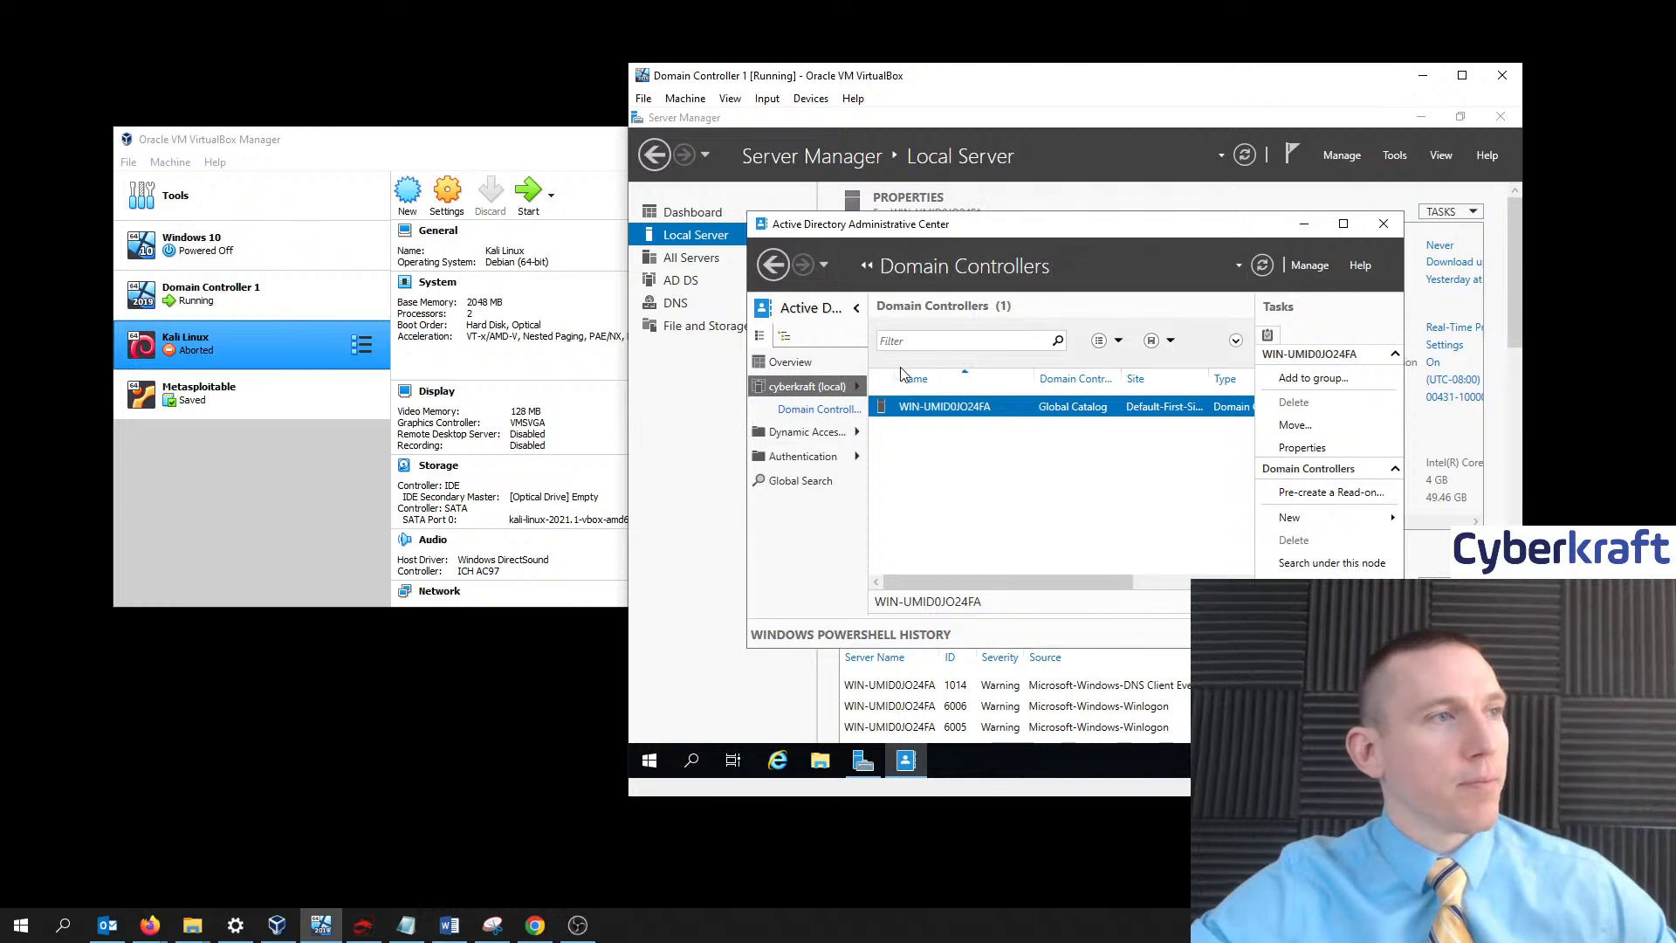
pyautogui.click(856, 312)
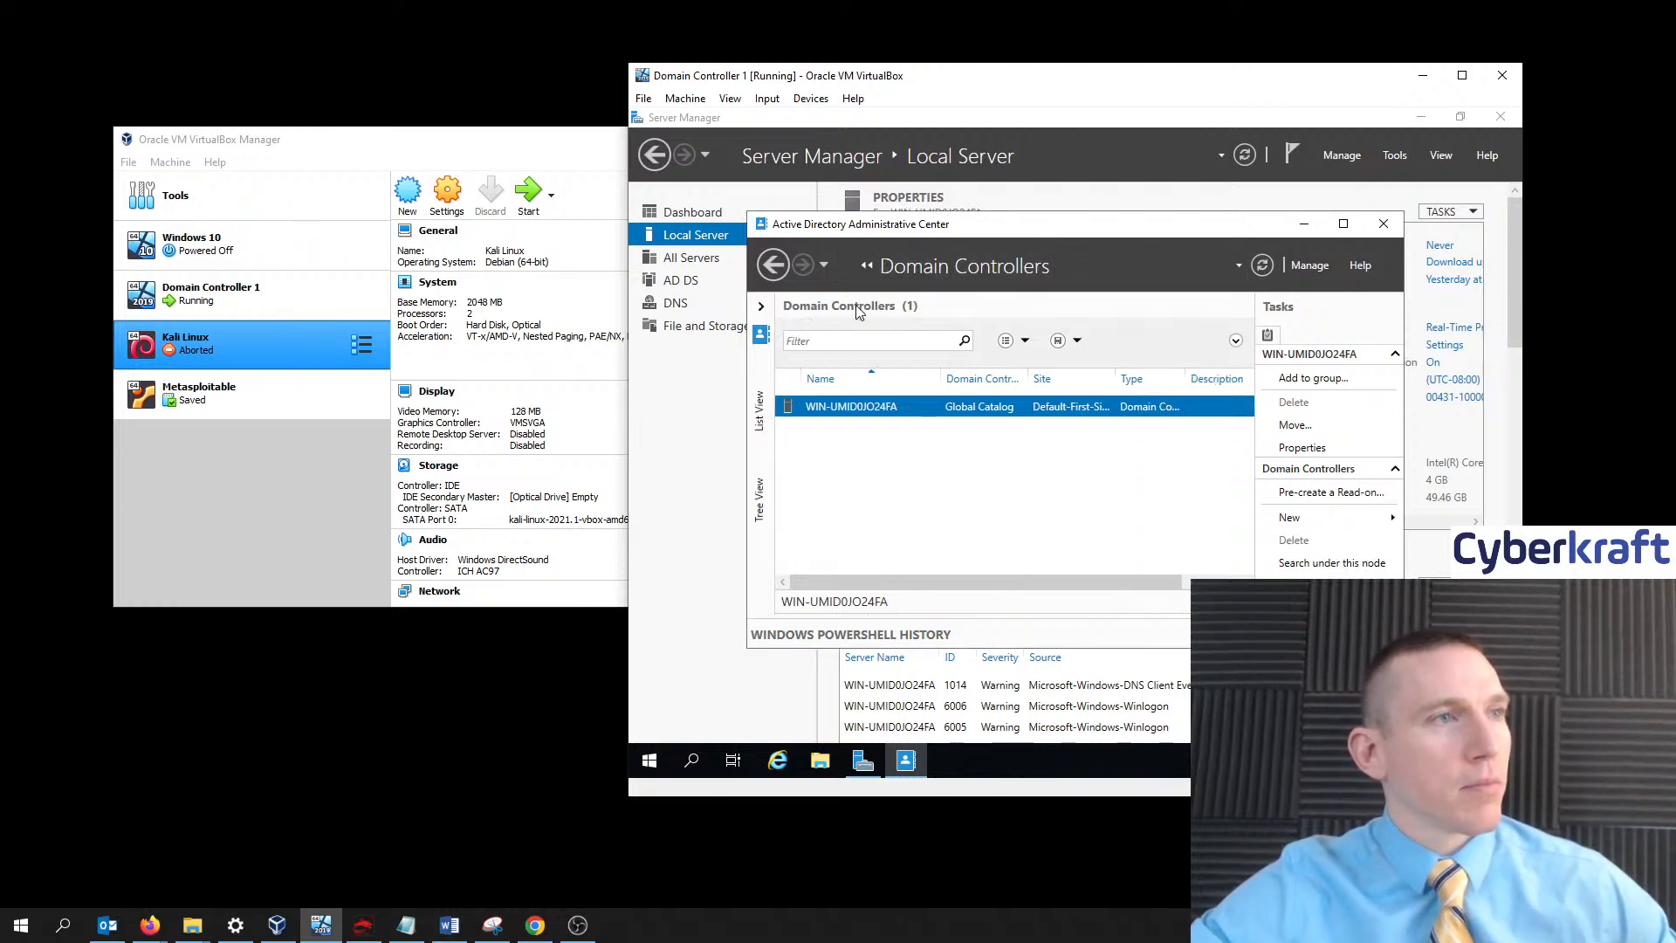
pyautogui.click(762, 308)
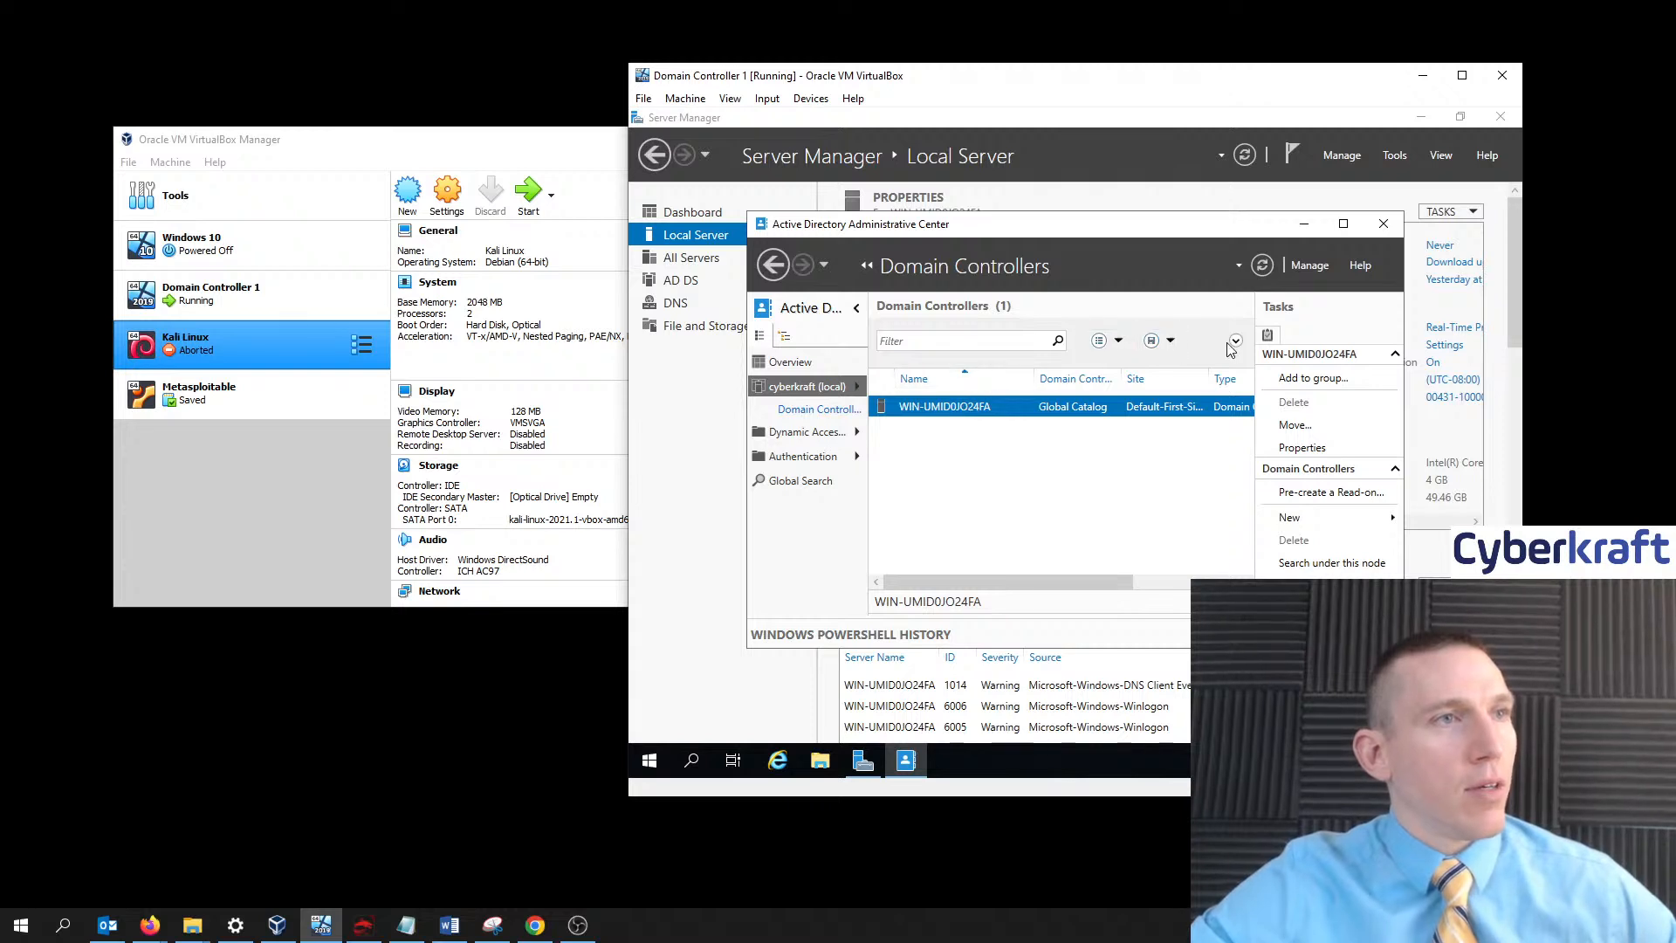
pyautogui.click(795, 361)
pyautogui.click(809, 387)
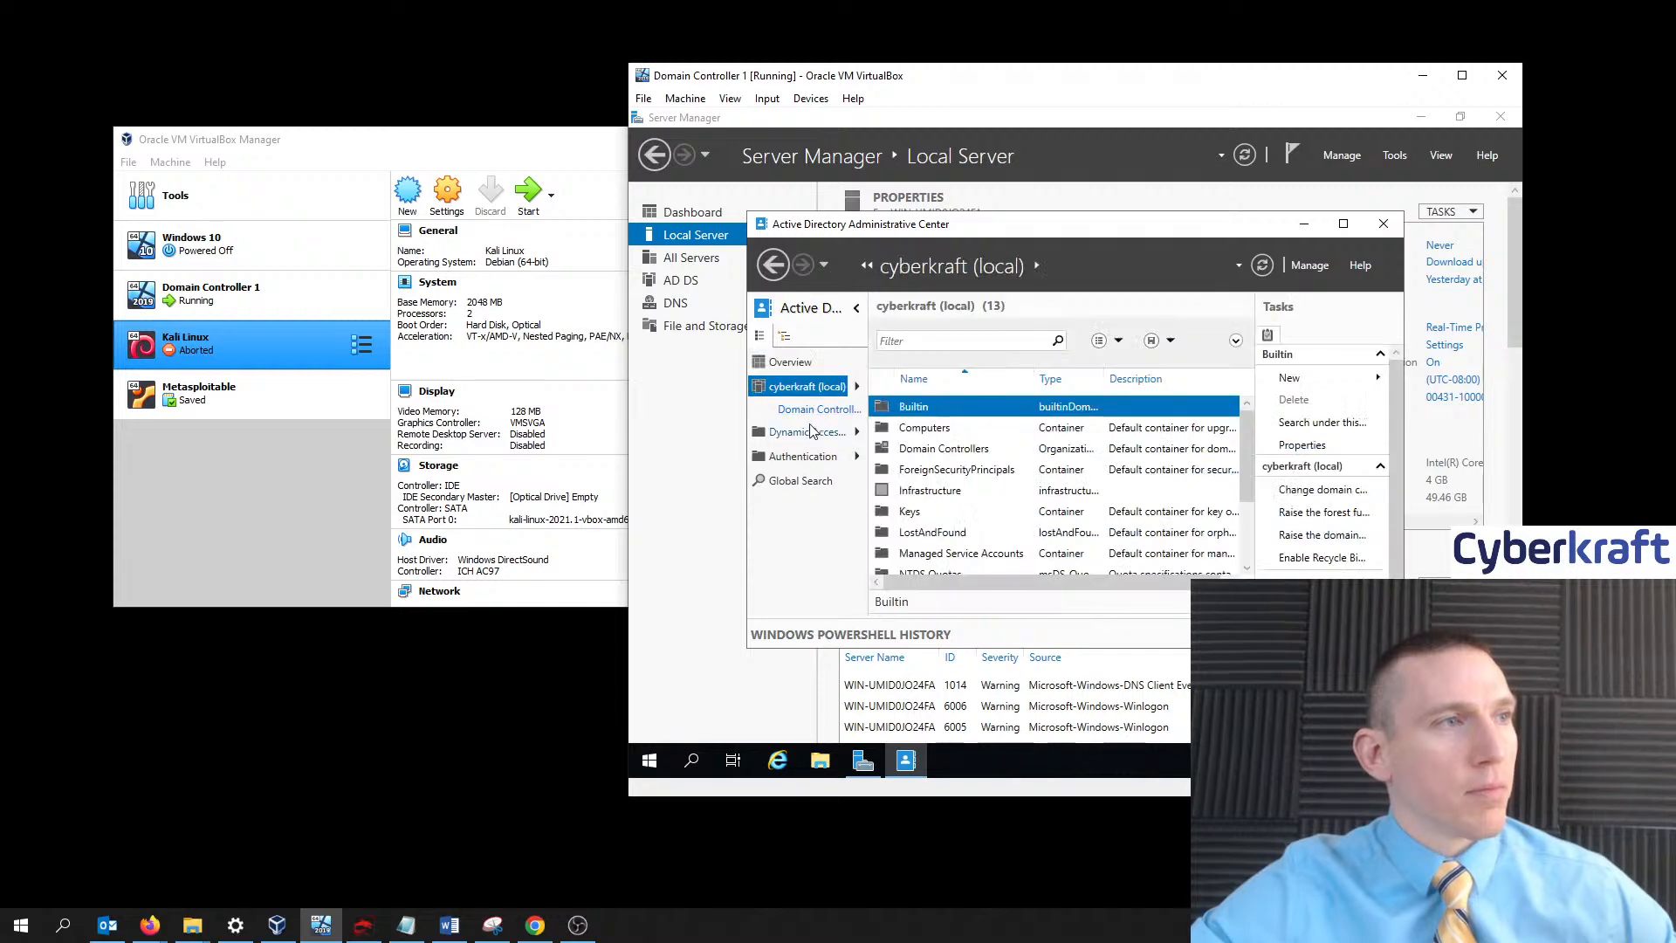
pyautogui.scroll(-1, 979, 463)
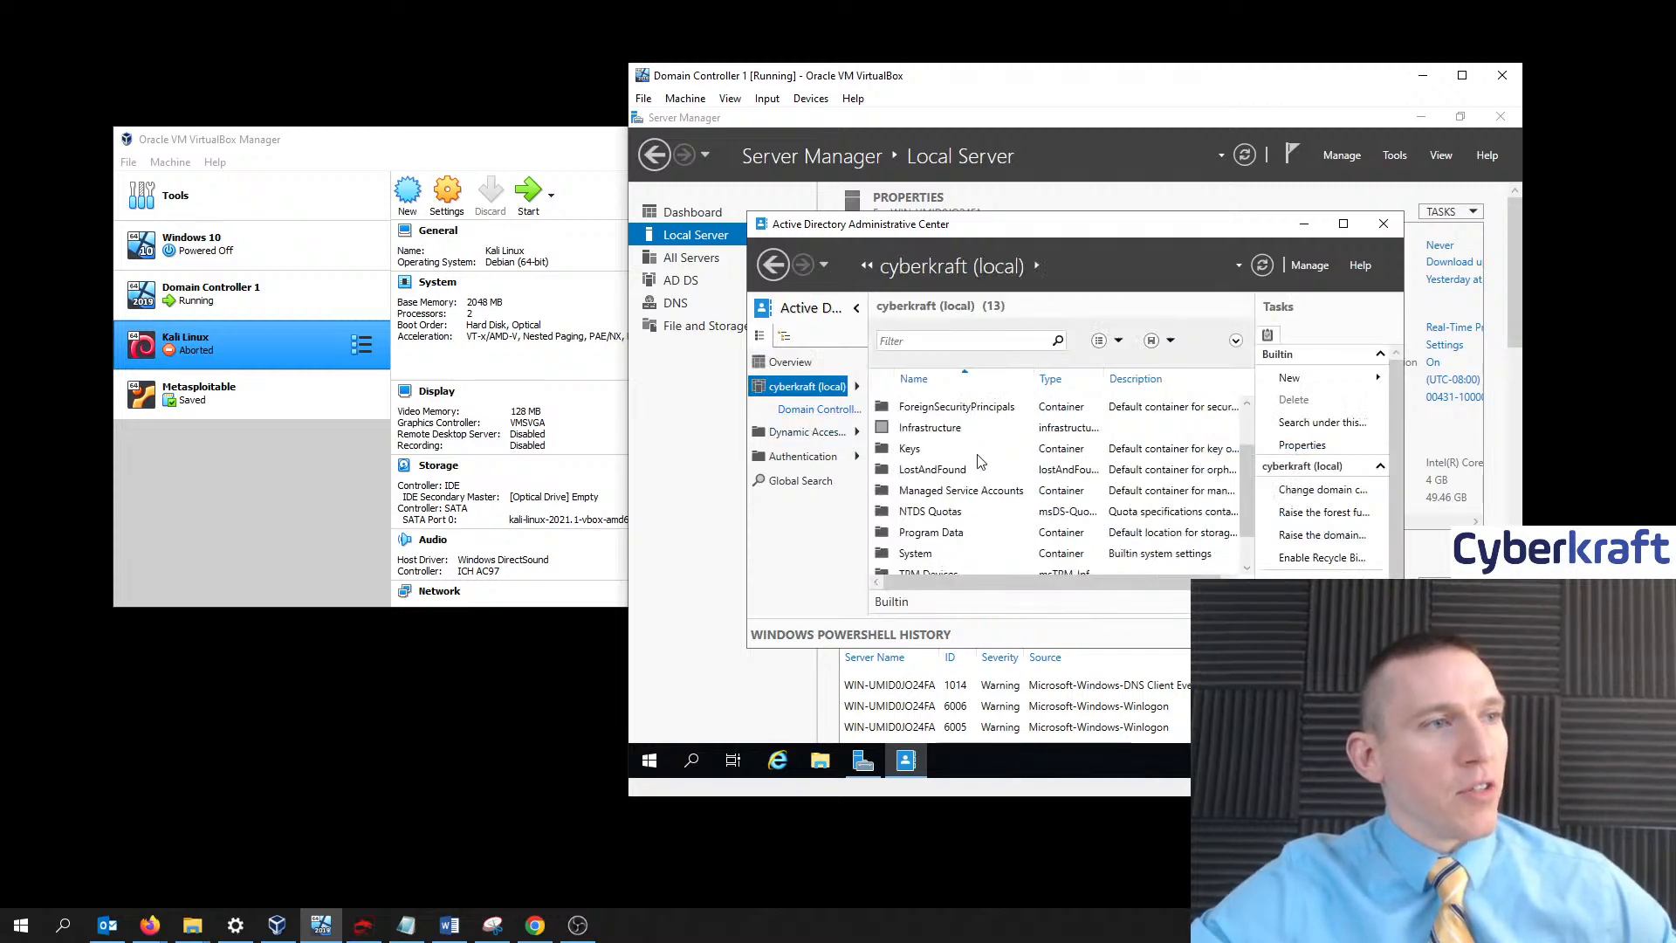
pyautogui.scroll(-1, 980, 463)
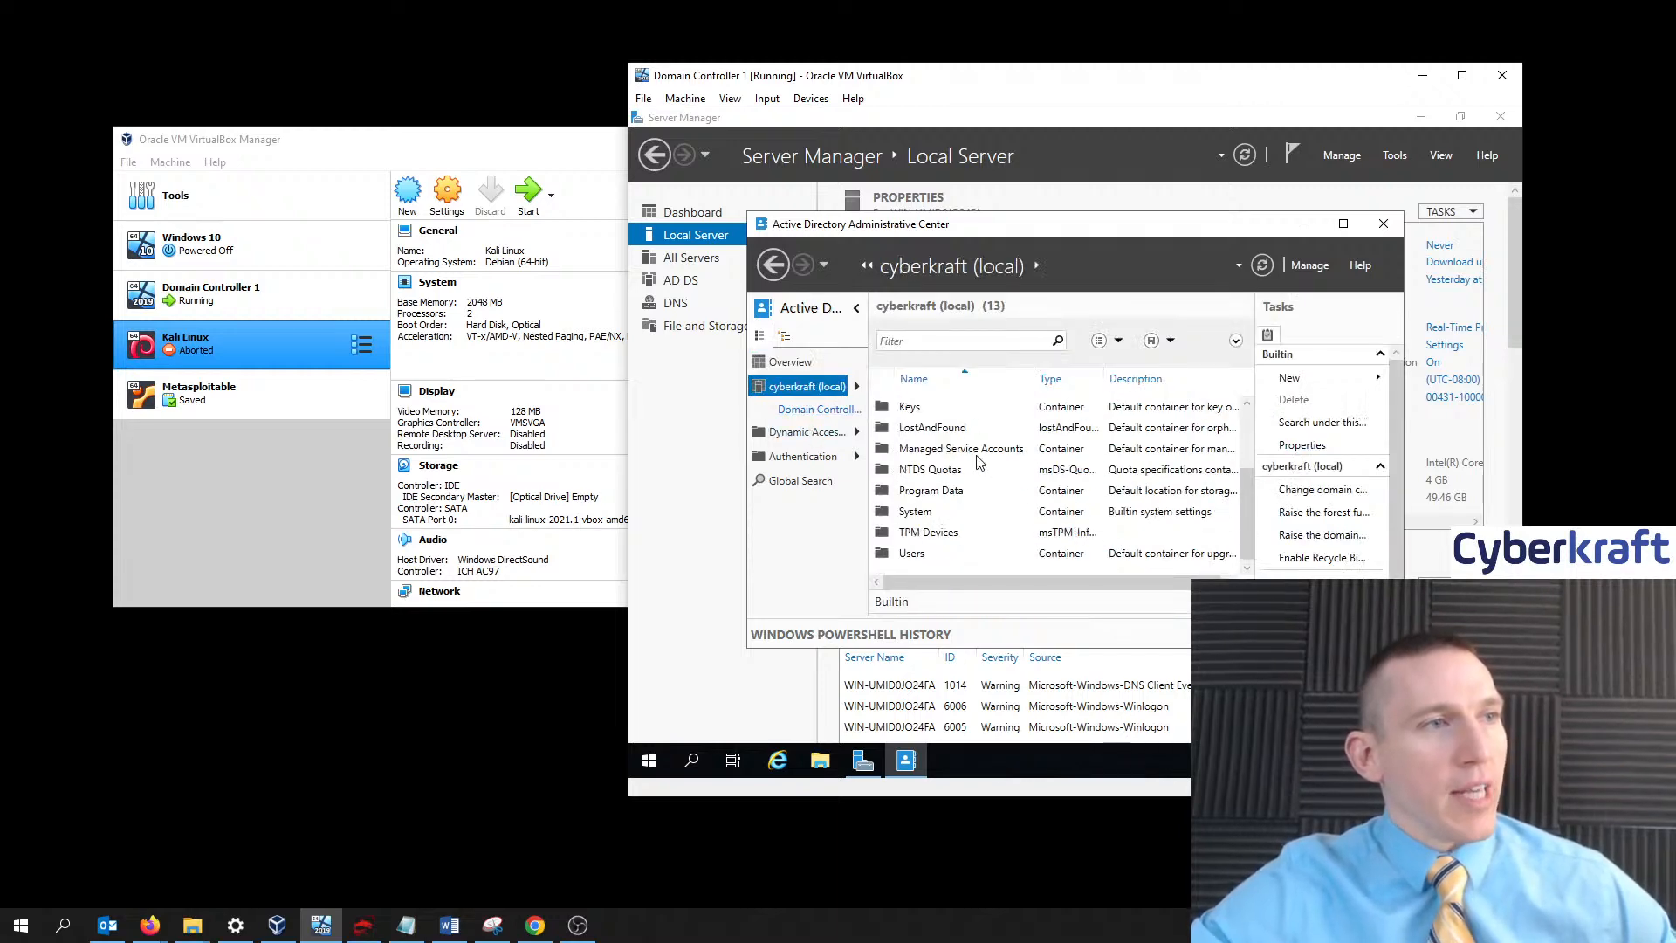
pyautogui.click(810, 457)
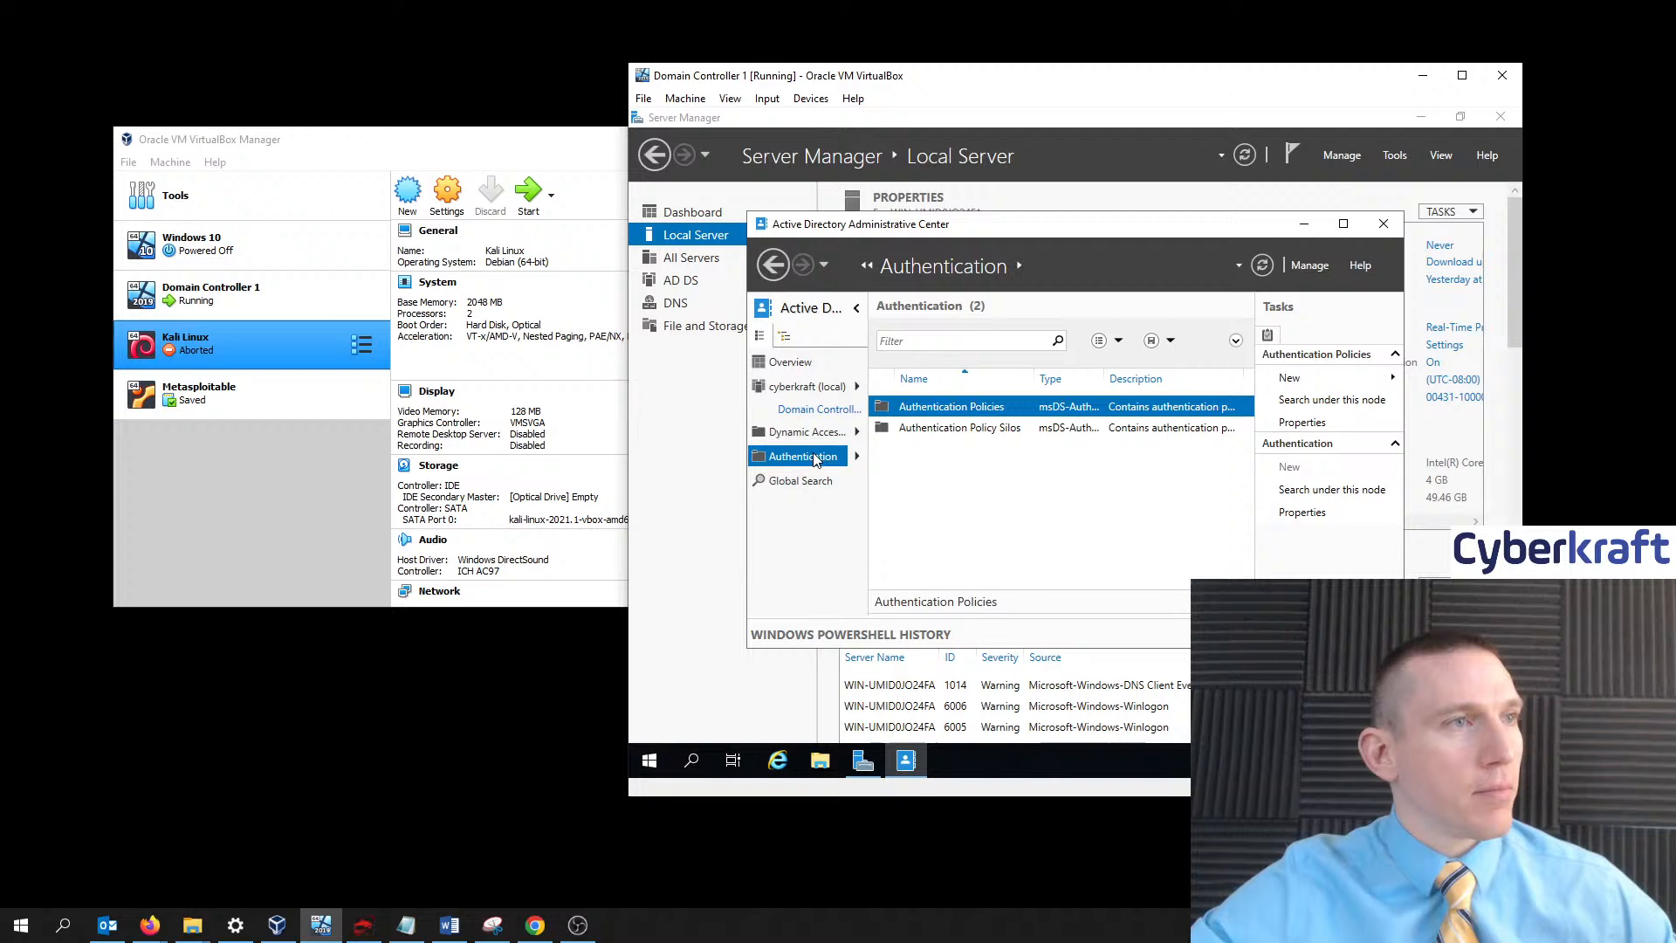
# - Open the Overview page's Learn More help article, then close the browser window
pyautogui.click(794, 365)
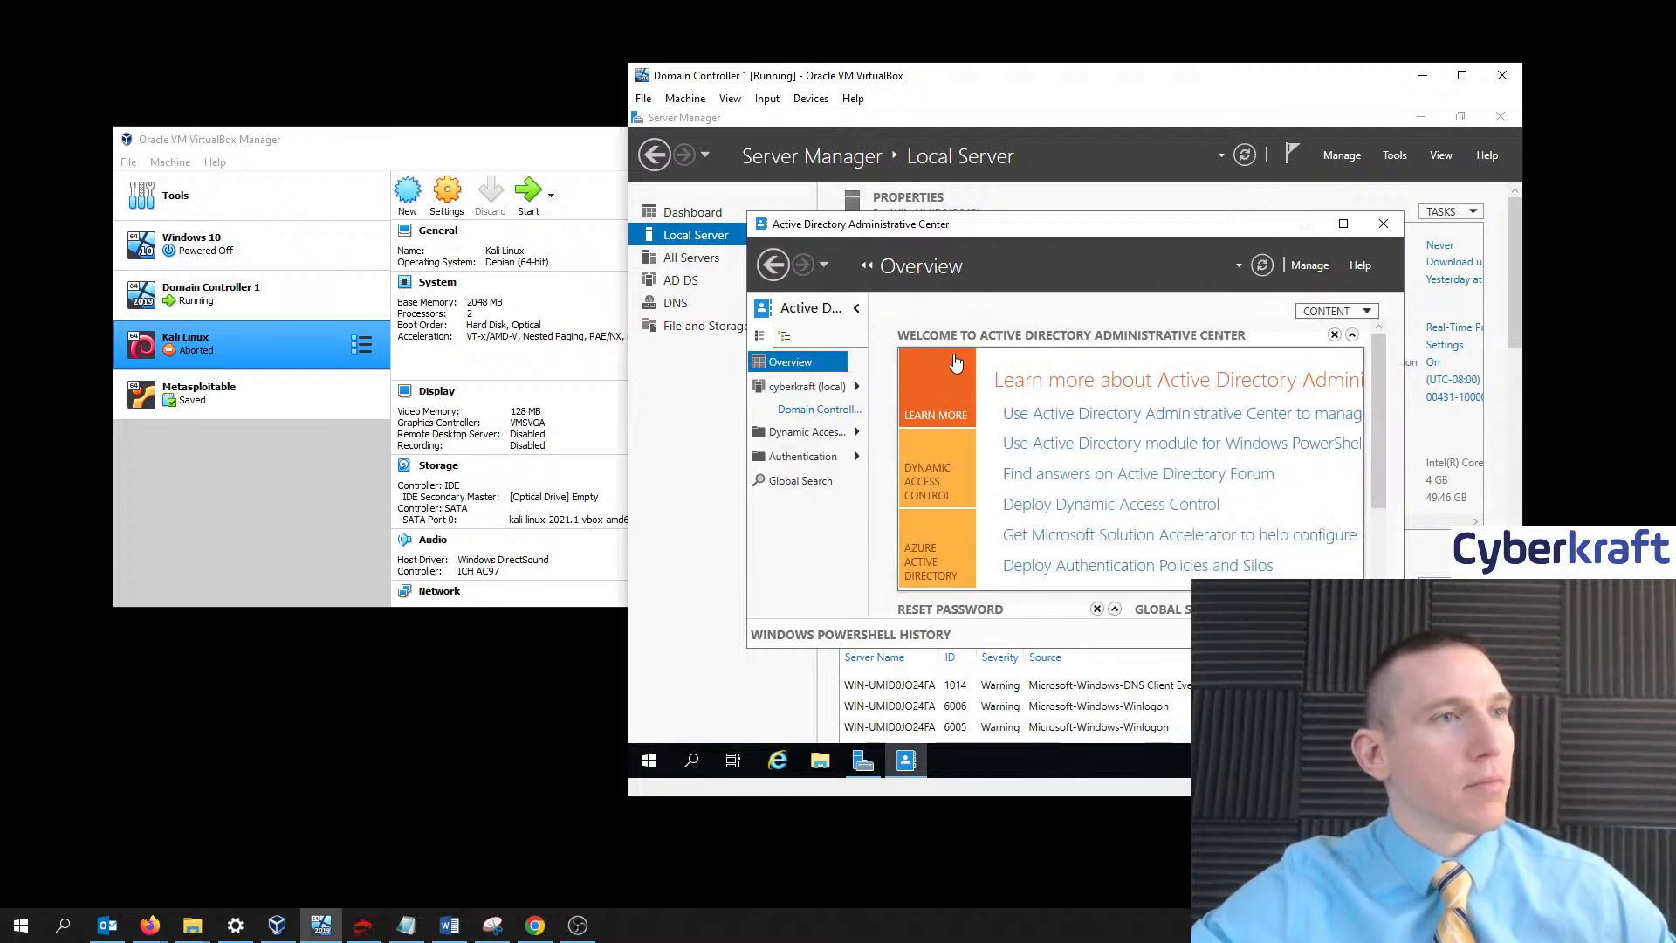
pyautogui.click(1098, 416)
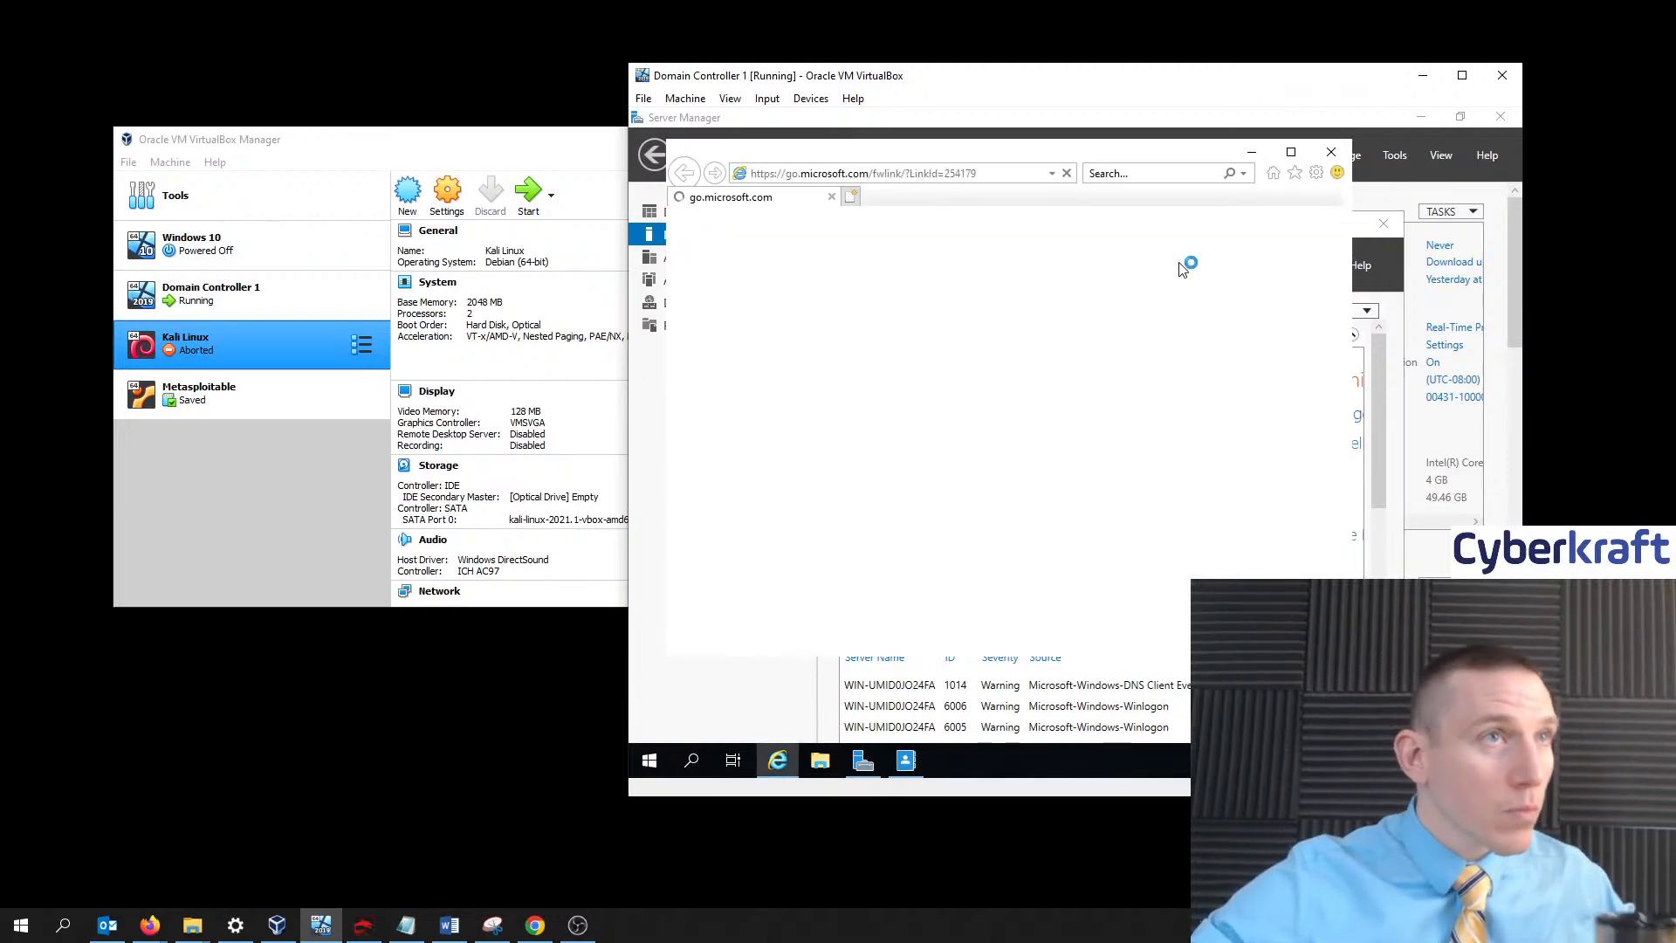
pyautogui.click(1331, 152)
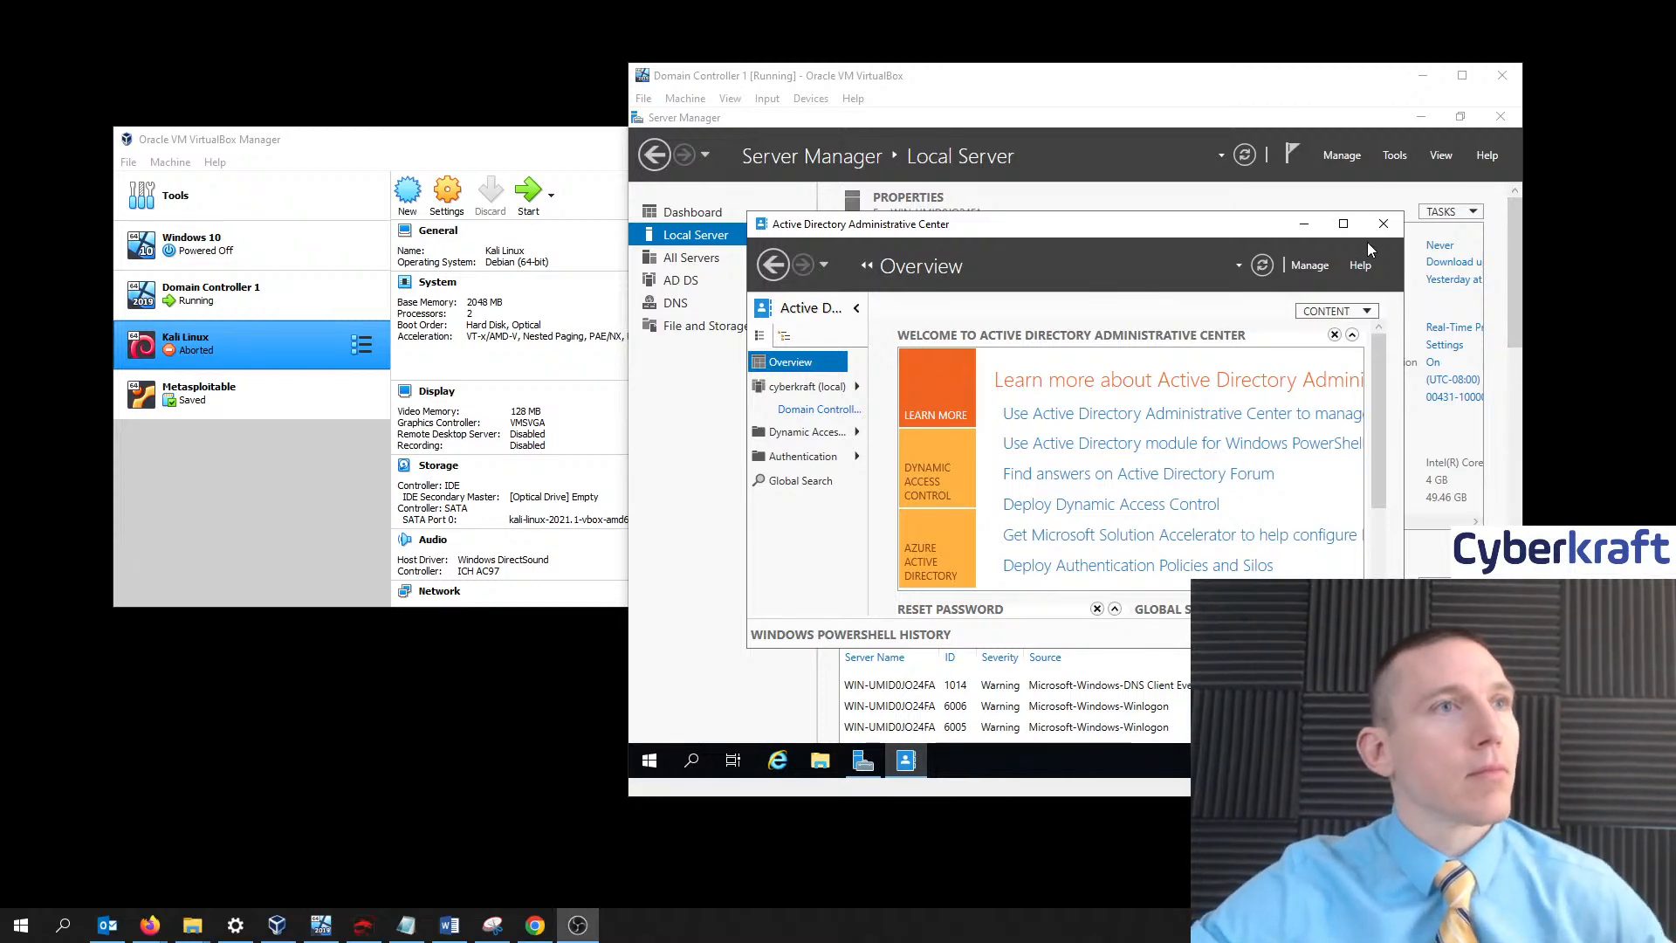
pyautogui.click(1390, 225)
# - Close the Administrative Center and launch Active Directory Users and Computers from Tools
pyautogui.click(1390, 226)
pyautogui.click(1391, 158)
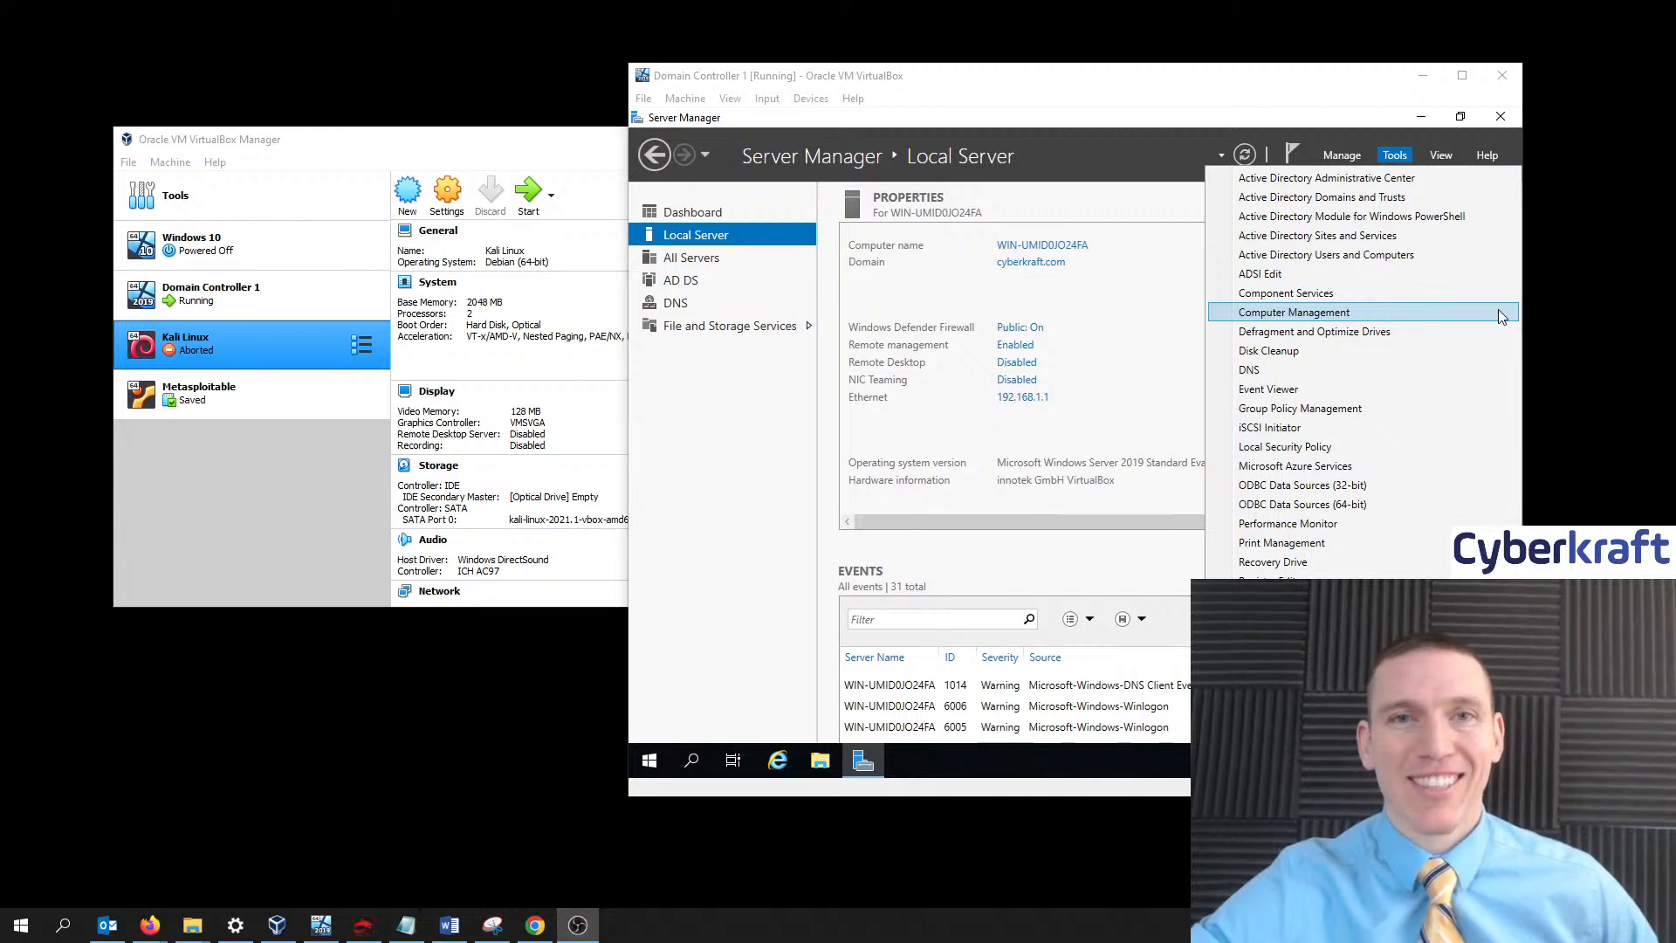
pyautogui.click(1033, 83)
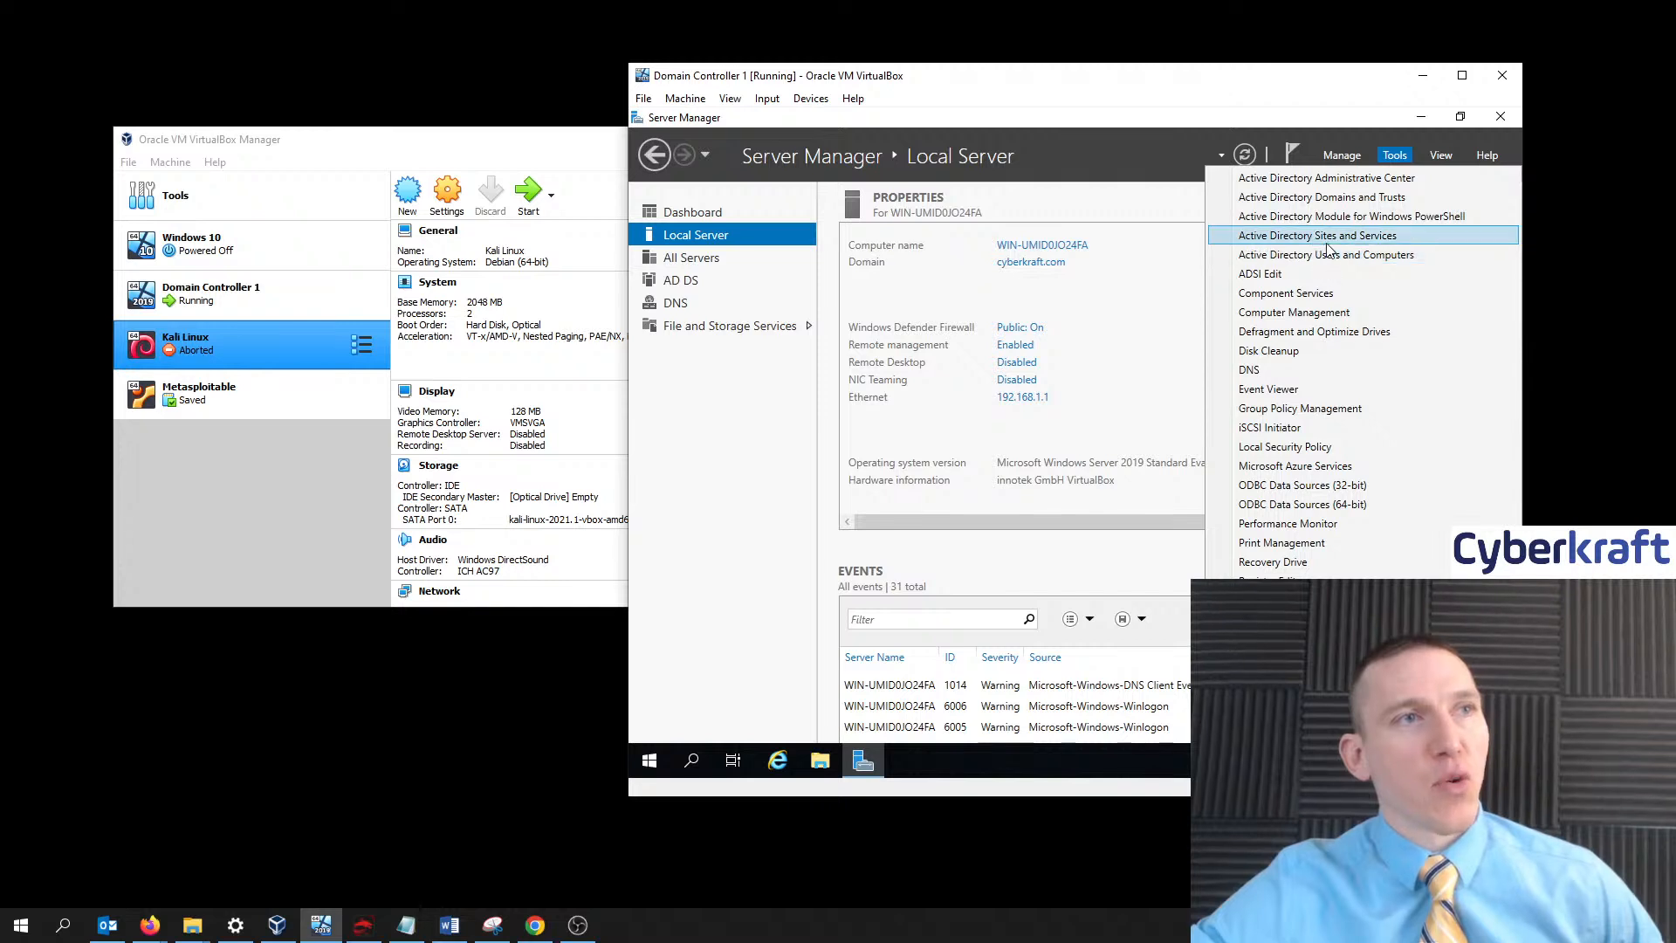
pyautogui.click(1278, 255)
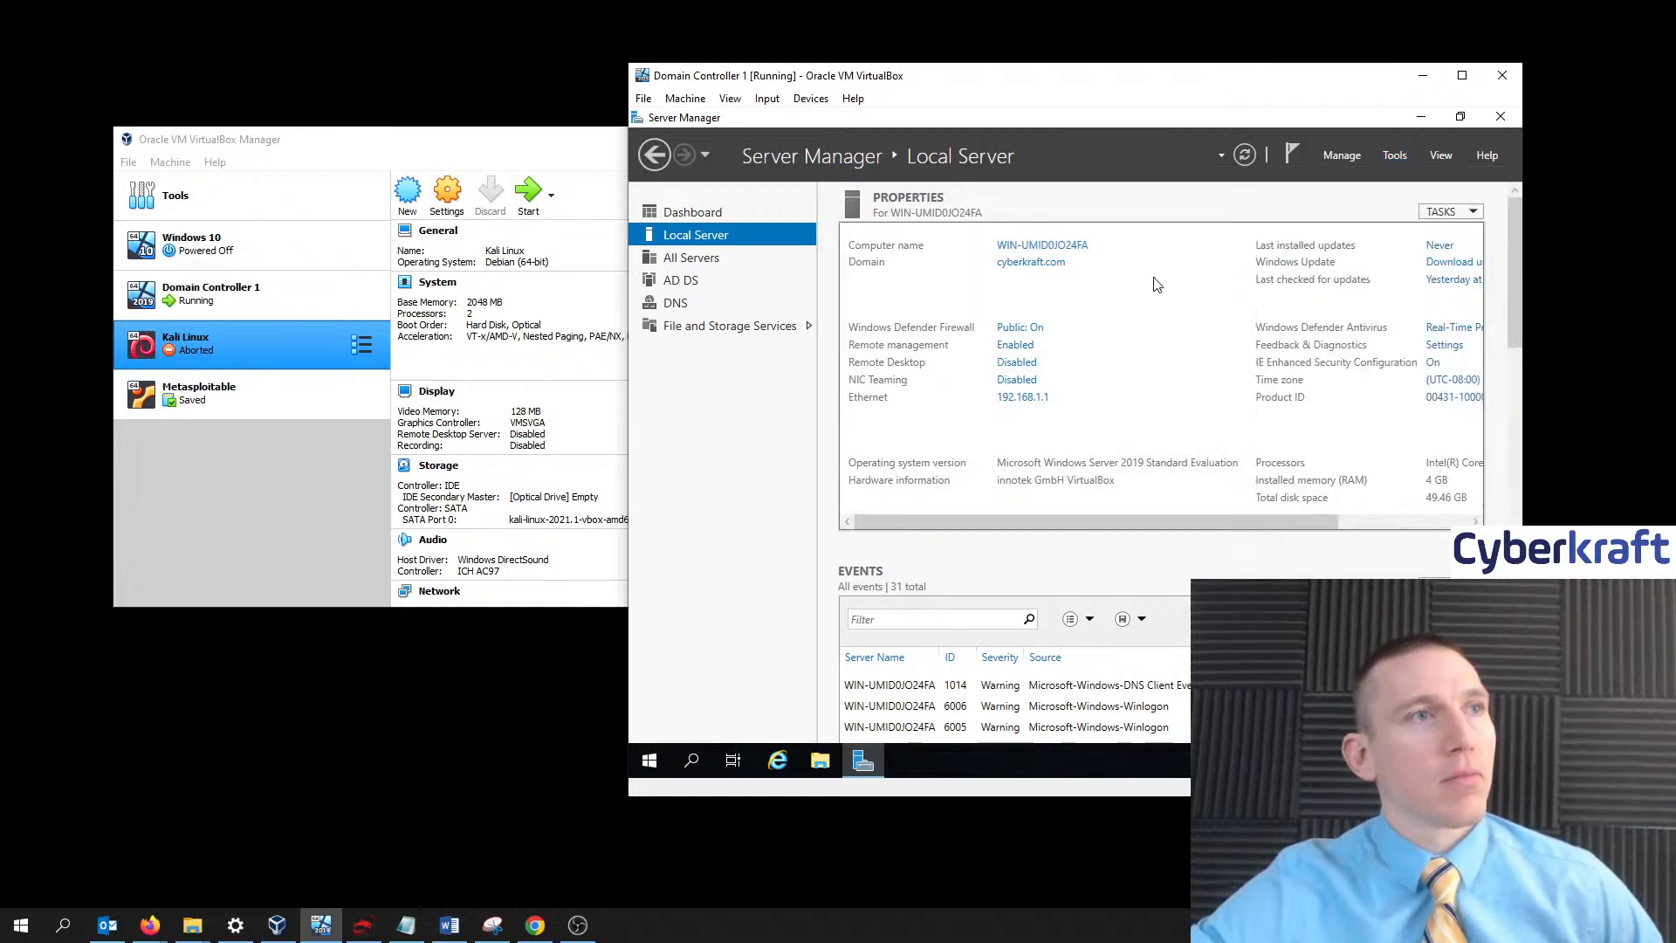
pyautogui.click(1392, 159)
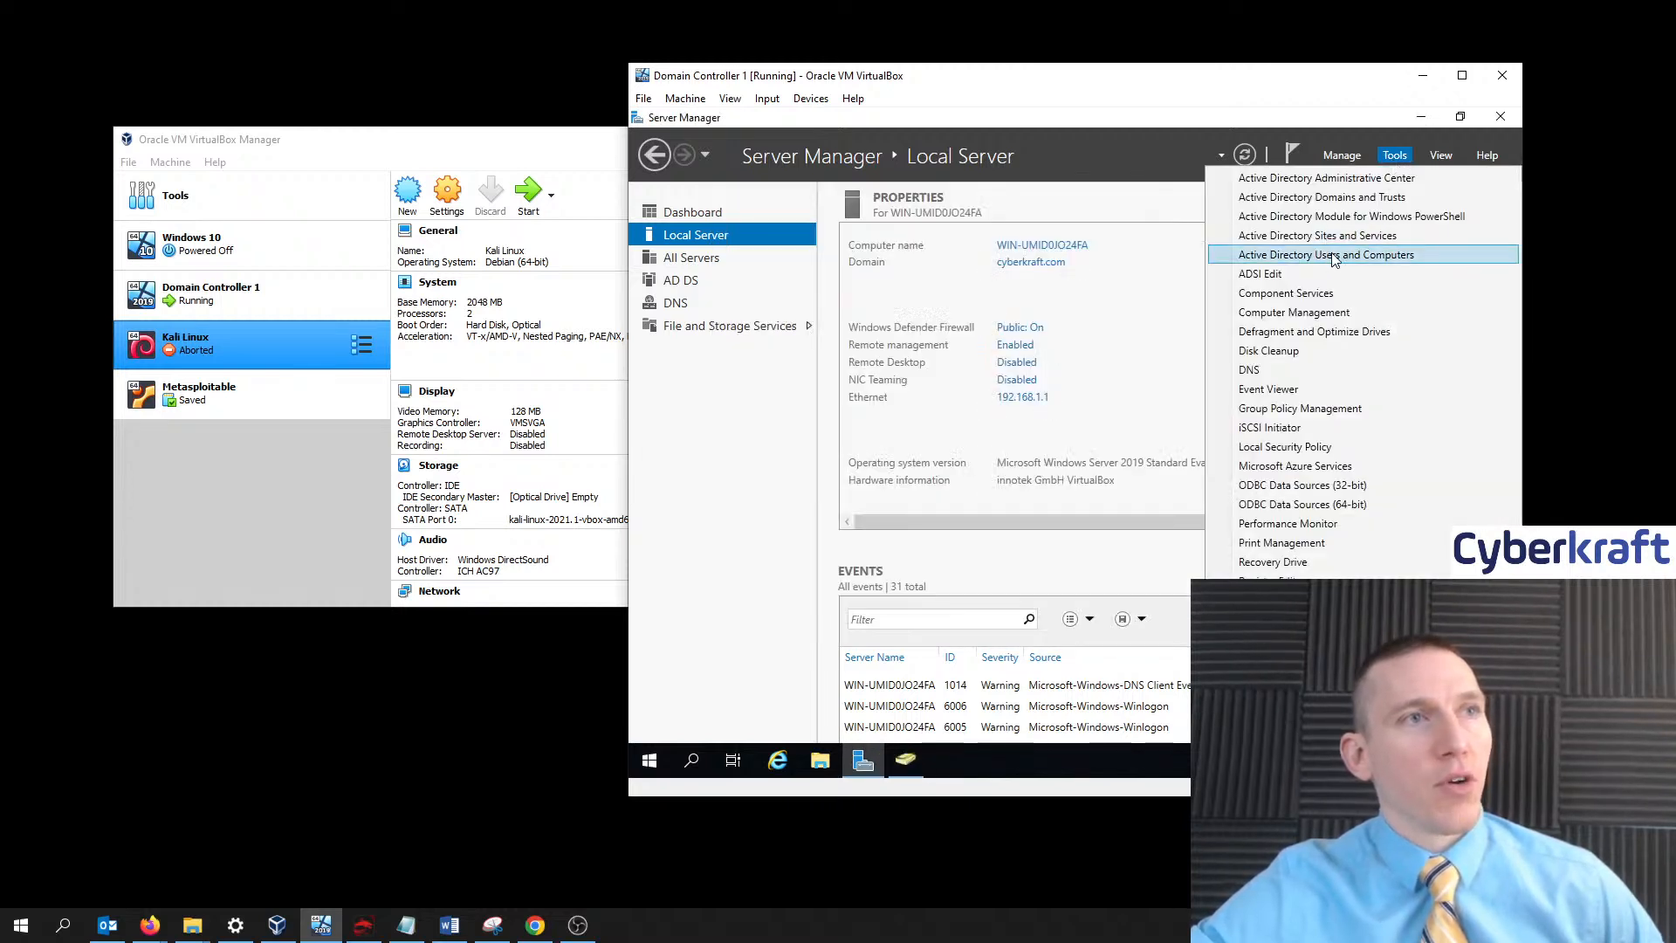
pyautogui.click(1131, 274)
pyautogui.click(1423, 116)
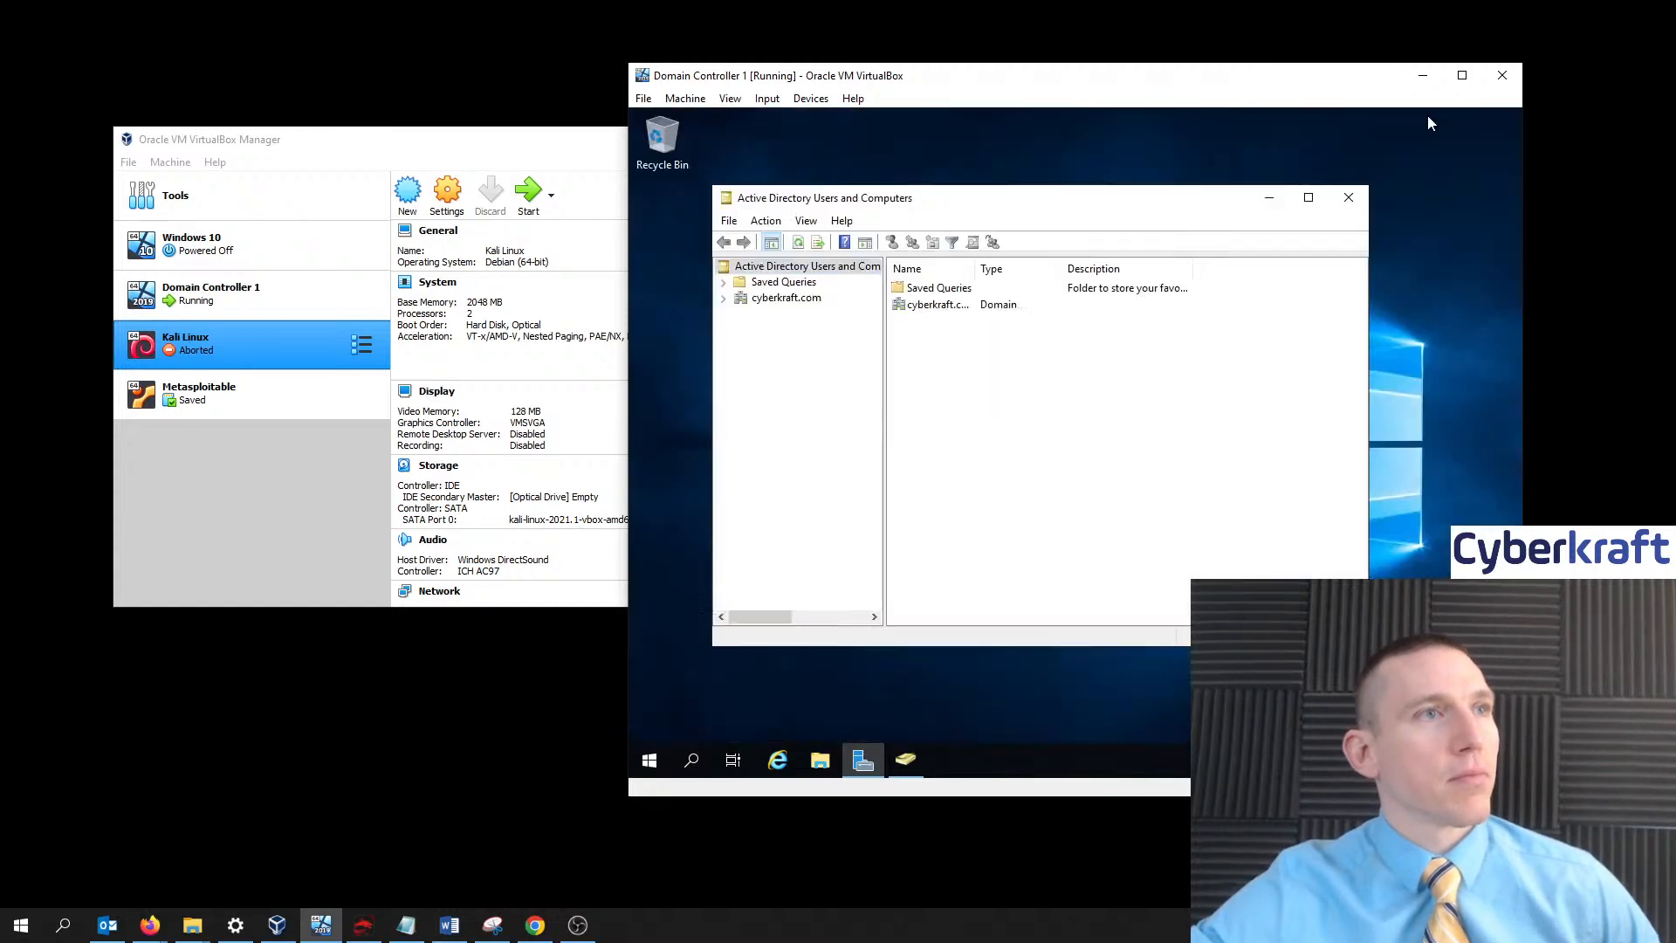
# - Expand cyberkraft.com, select Users, and autofit the Name and Type columns
pyautogui.click(786, 298)
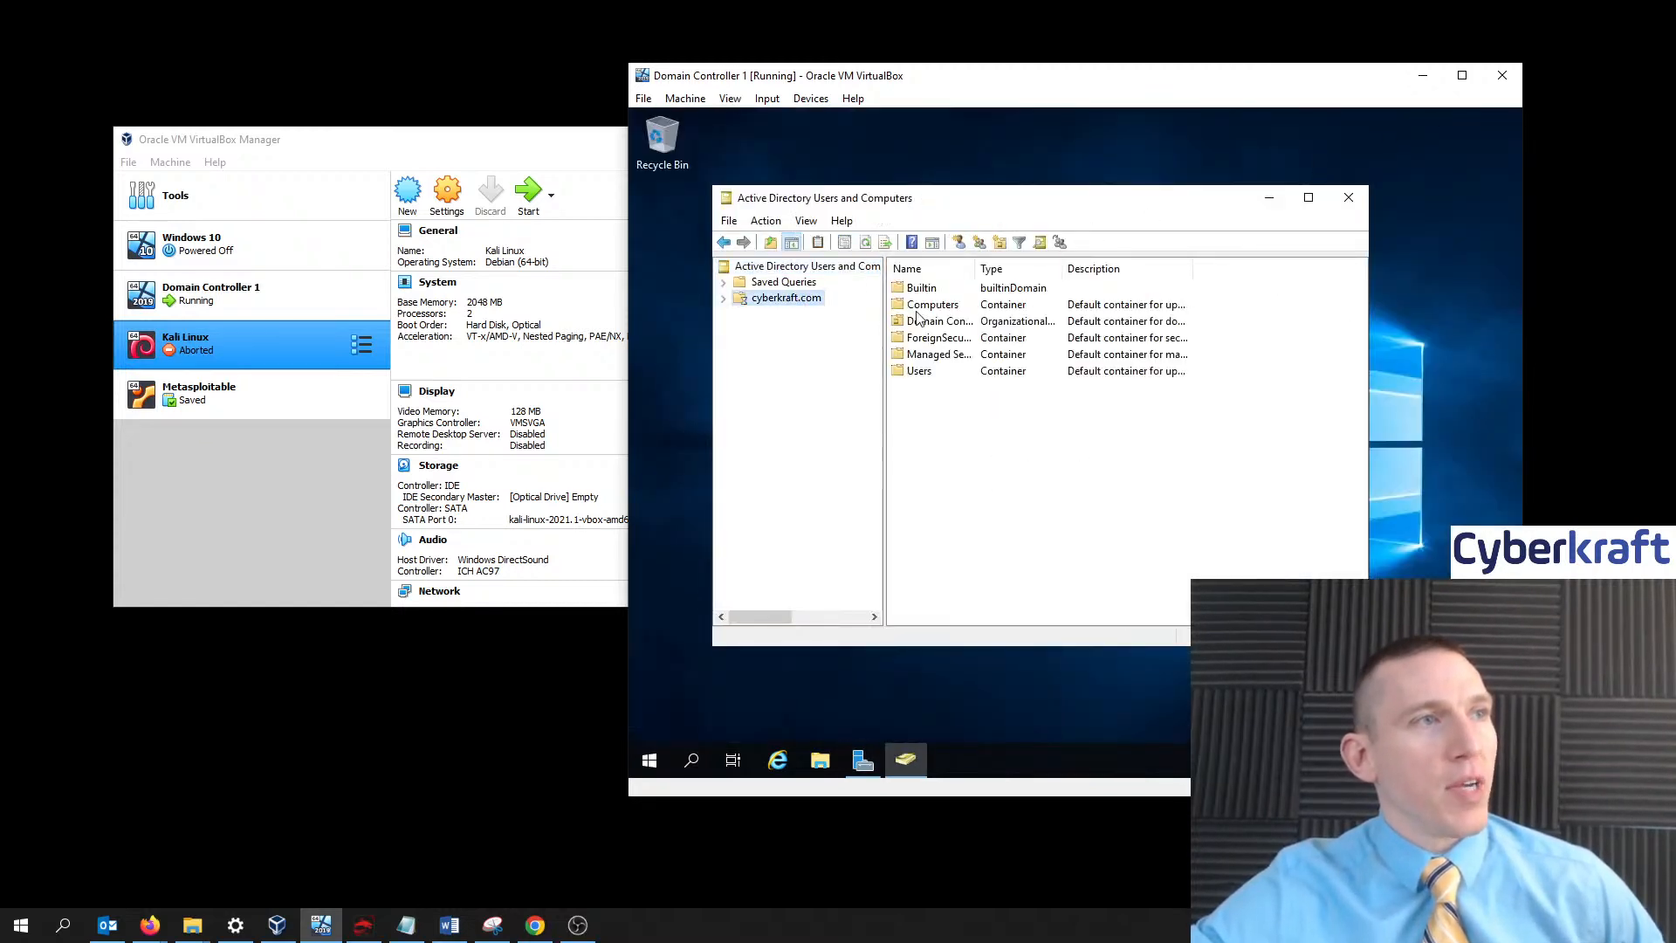
pyautogui.click(723, 298)
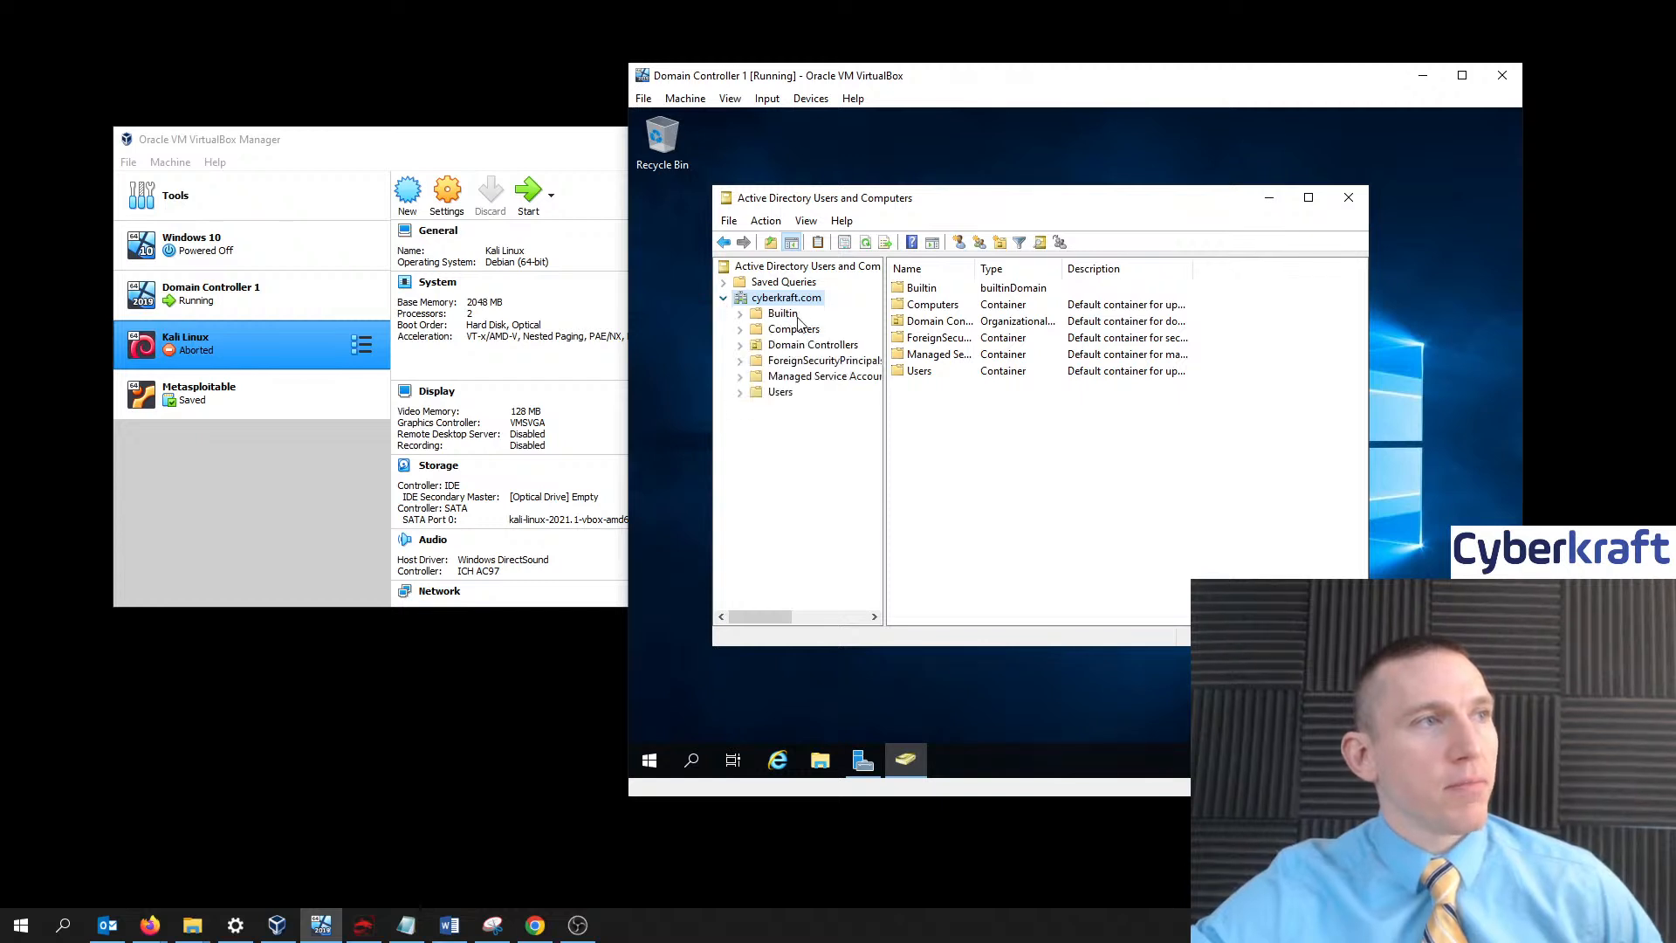
pyautogui.click(782, 394)
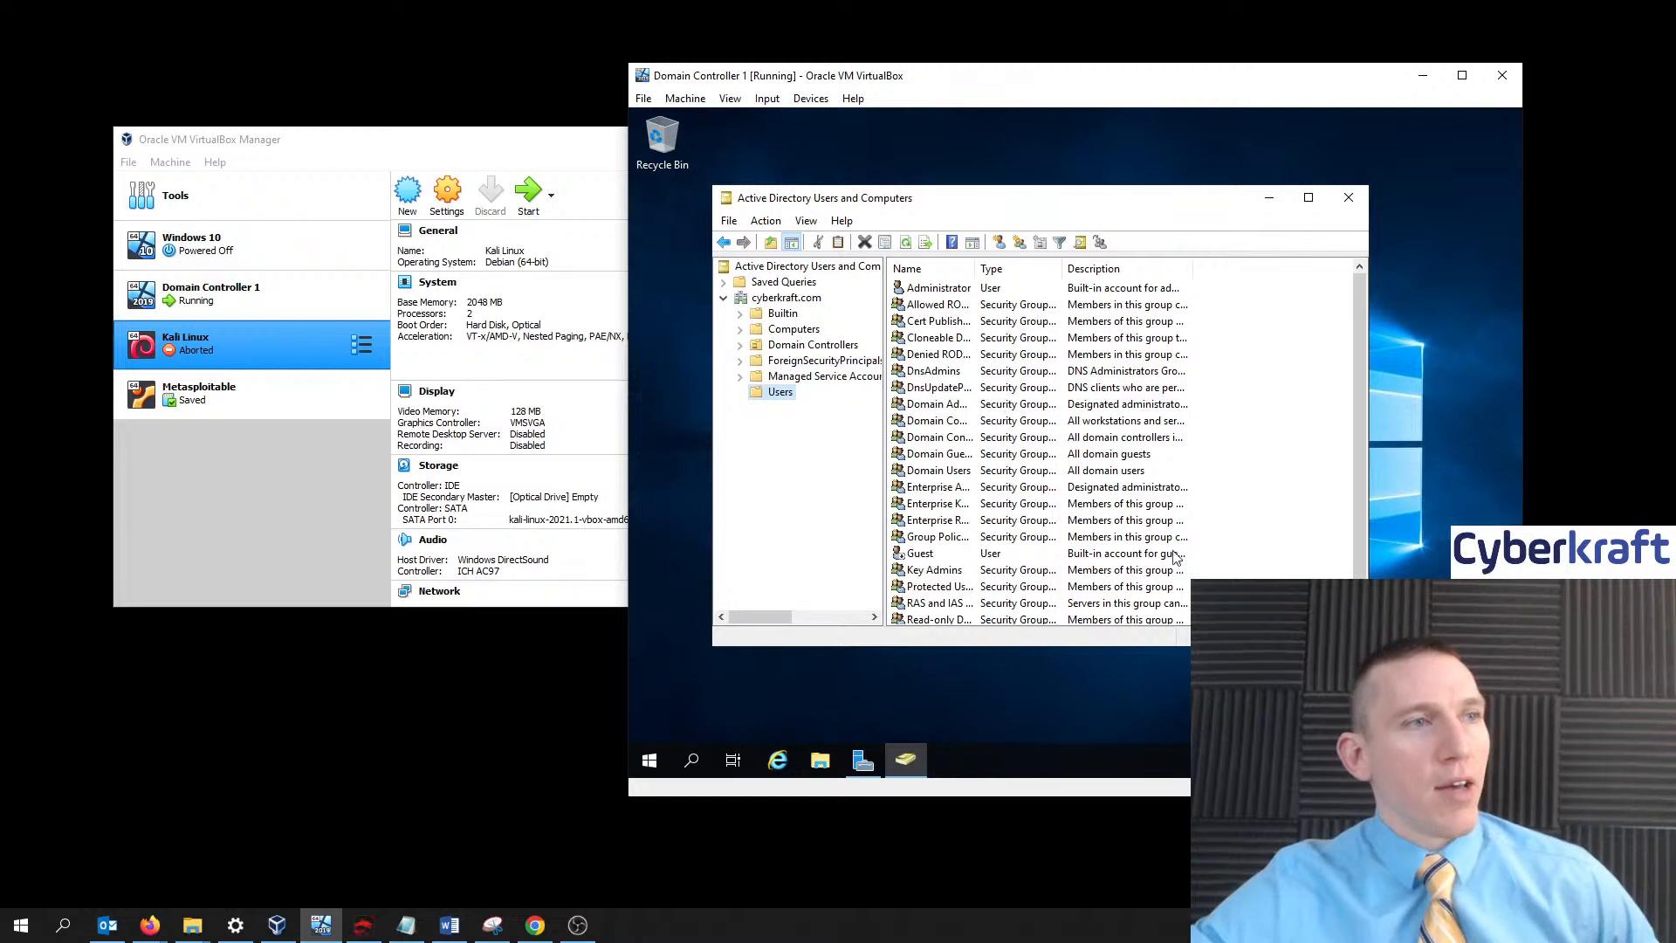
pyautogui.doubleClick(976, 270)
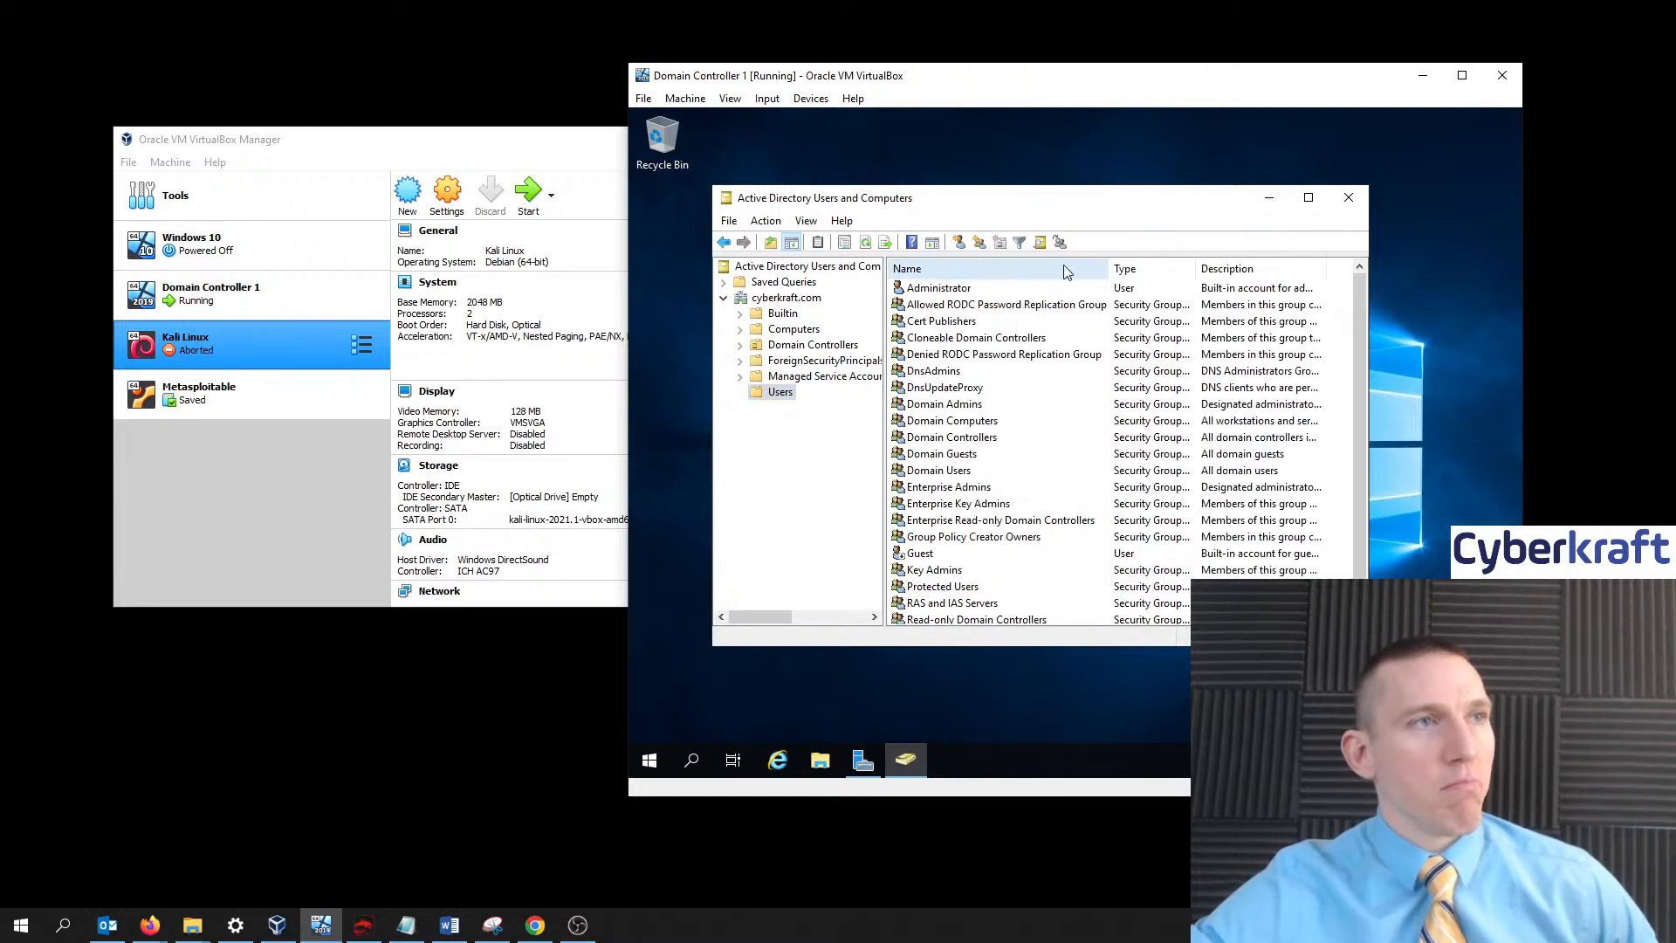
pyautogui.moveTo(1085, 278); pyautogui.dragTo(1080, 277)
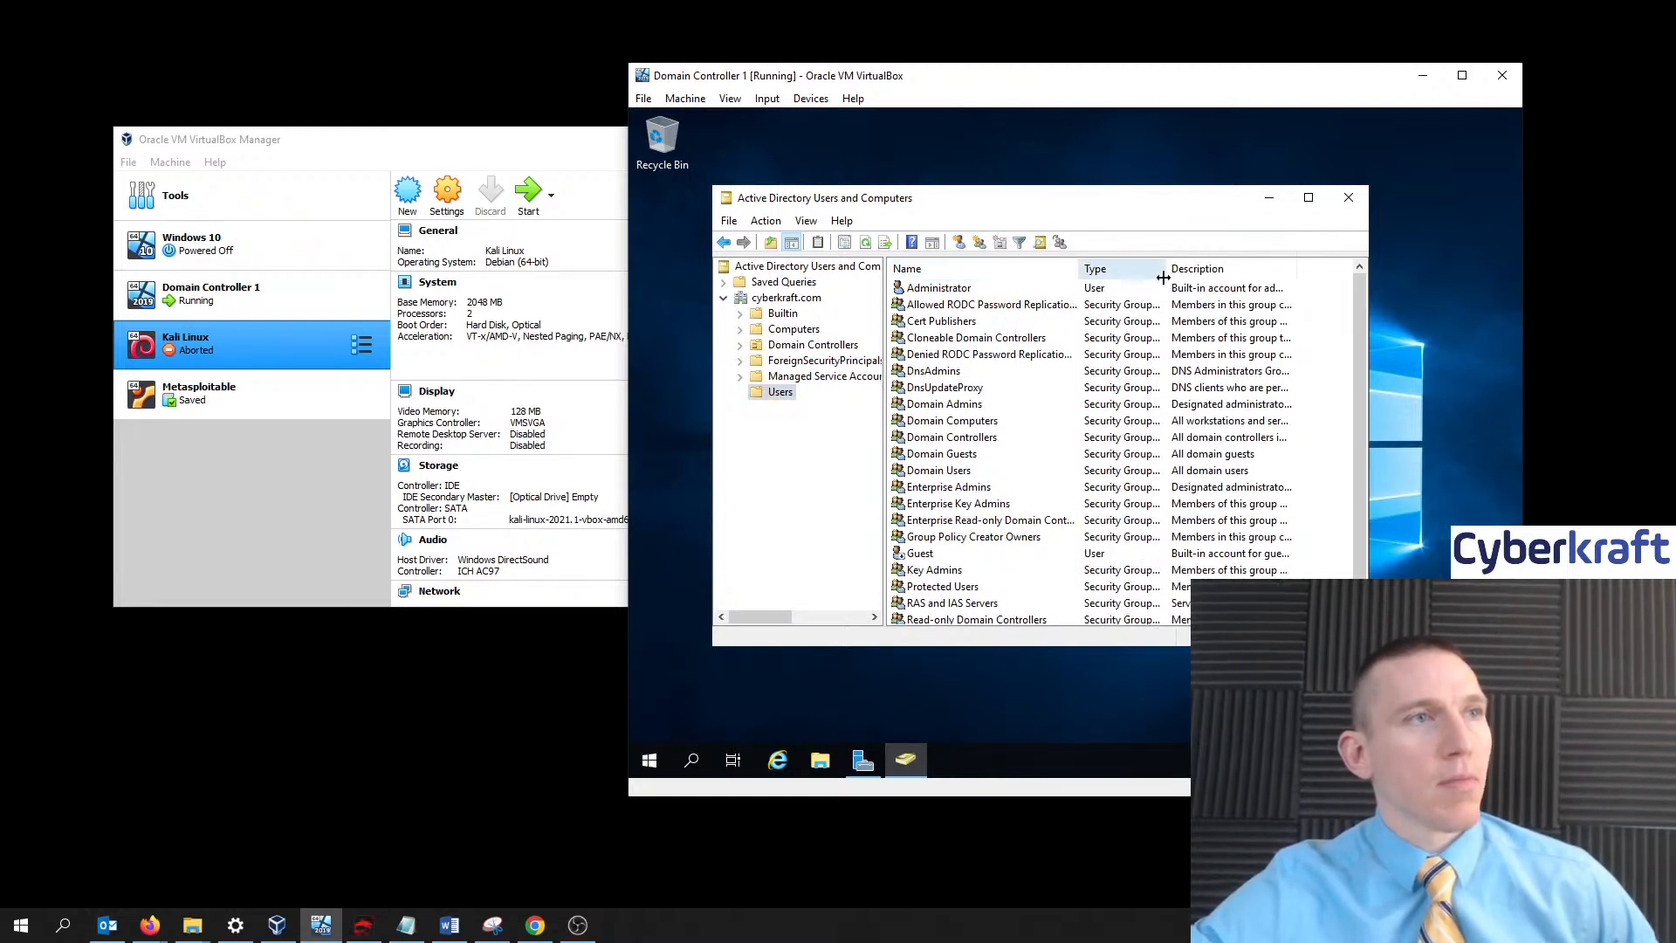
pyautogui.doubleClick(1167, 273)
# - Inspect Users entries: Administrator, Guest, Enterprise Admins, Enterprise Read-only Domain Controllers
pyautogui.click(967, 295)
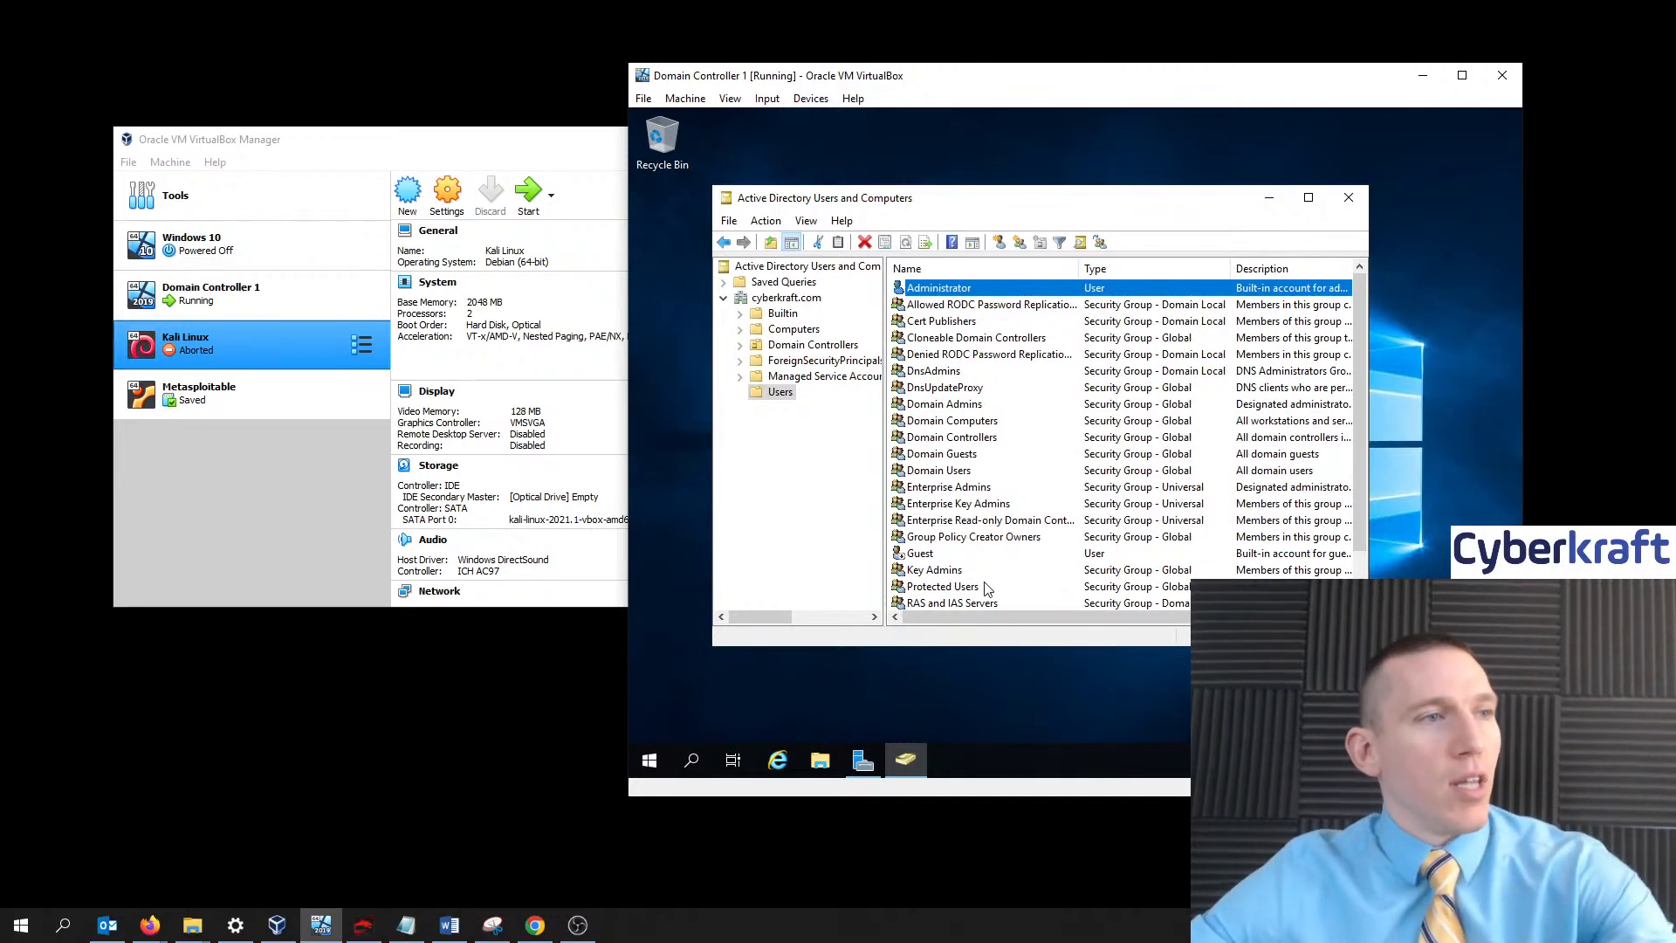
pyautogui.click(985, 556)
pyautogui.scroll(-1, 1080, 486)
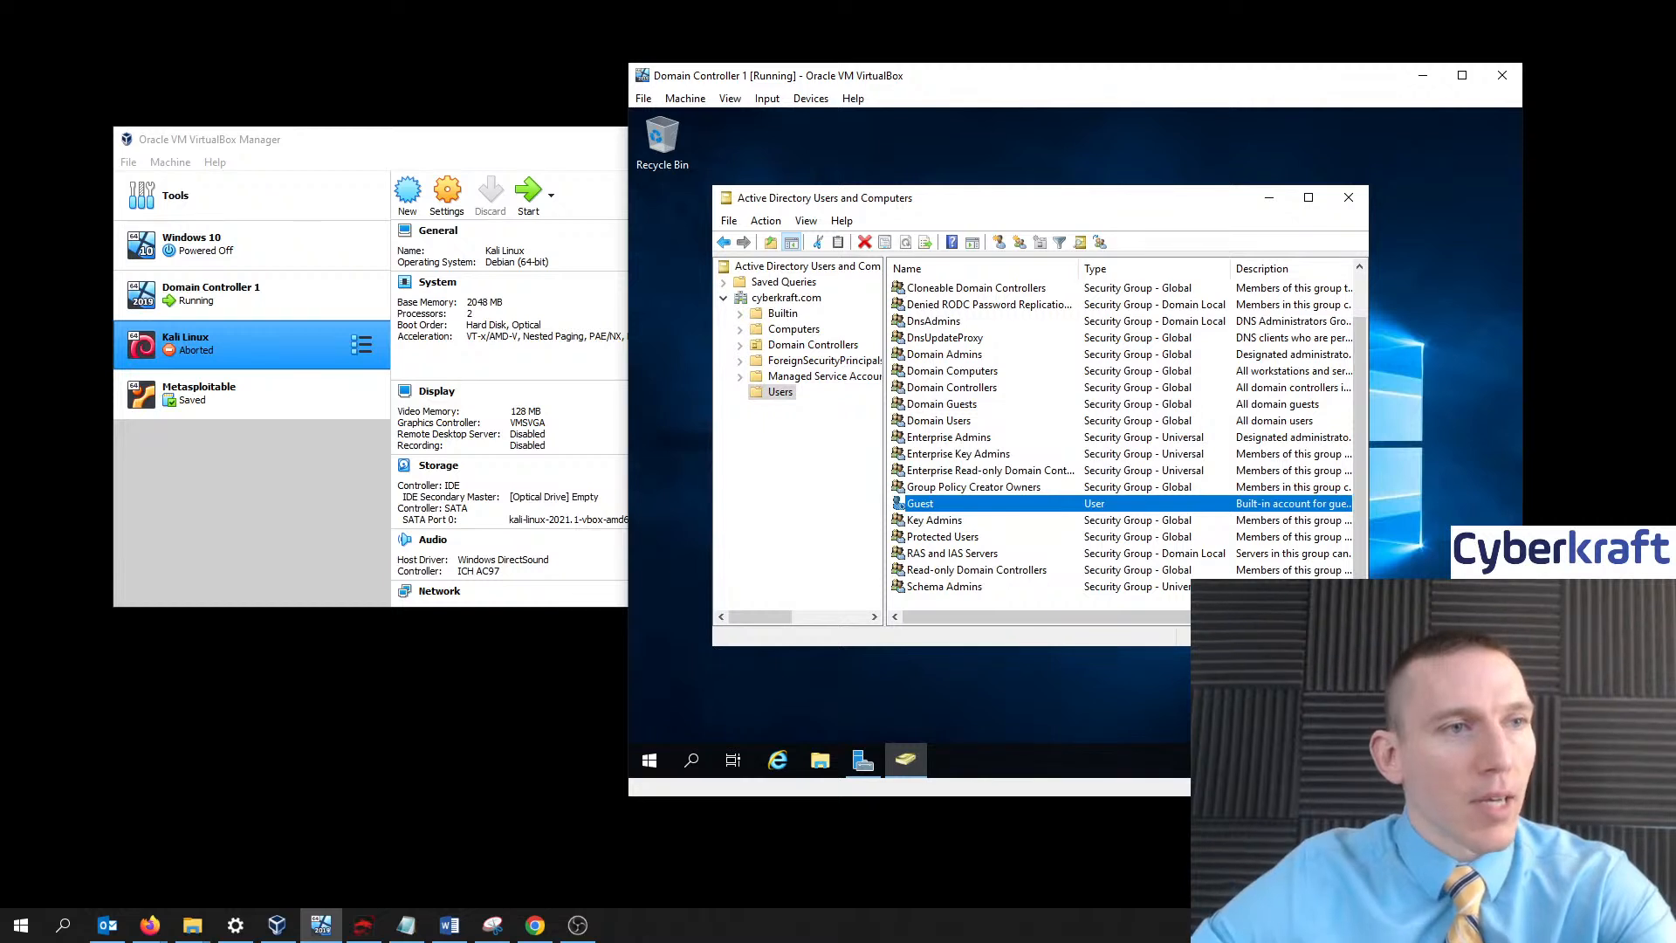
pyautogui.moveTo(1368, 419); pyautogui.dragTo(1453, 419)
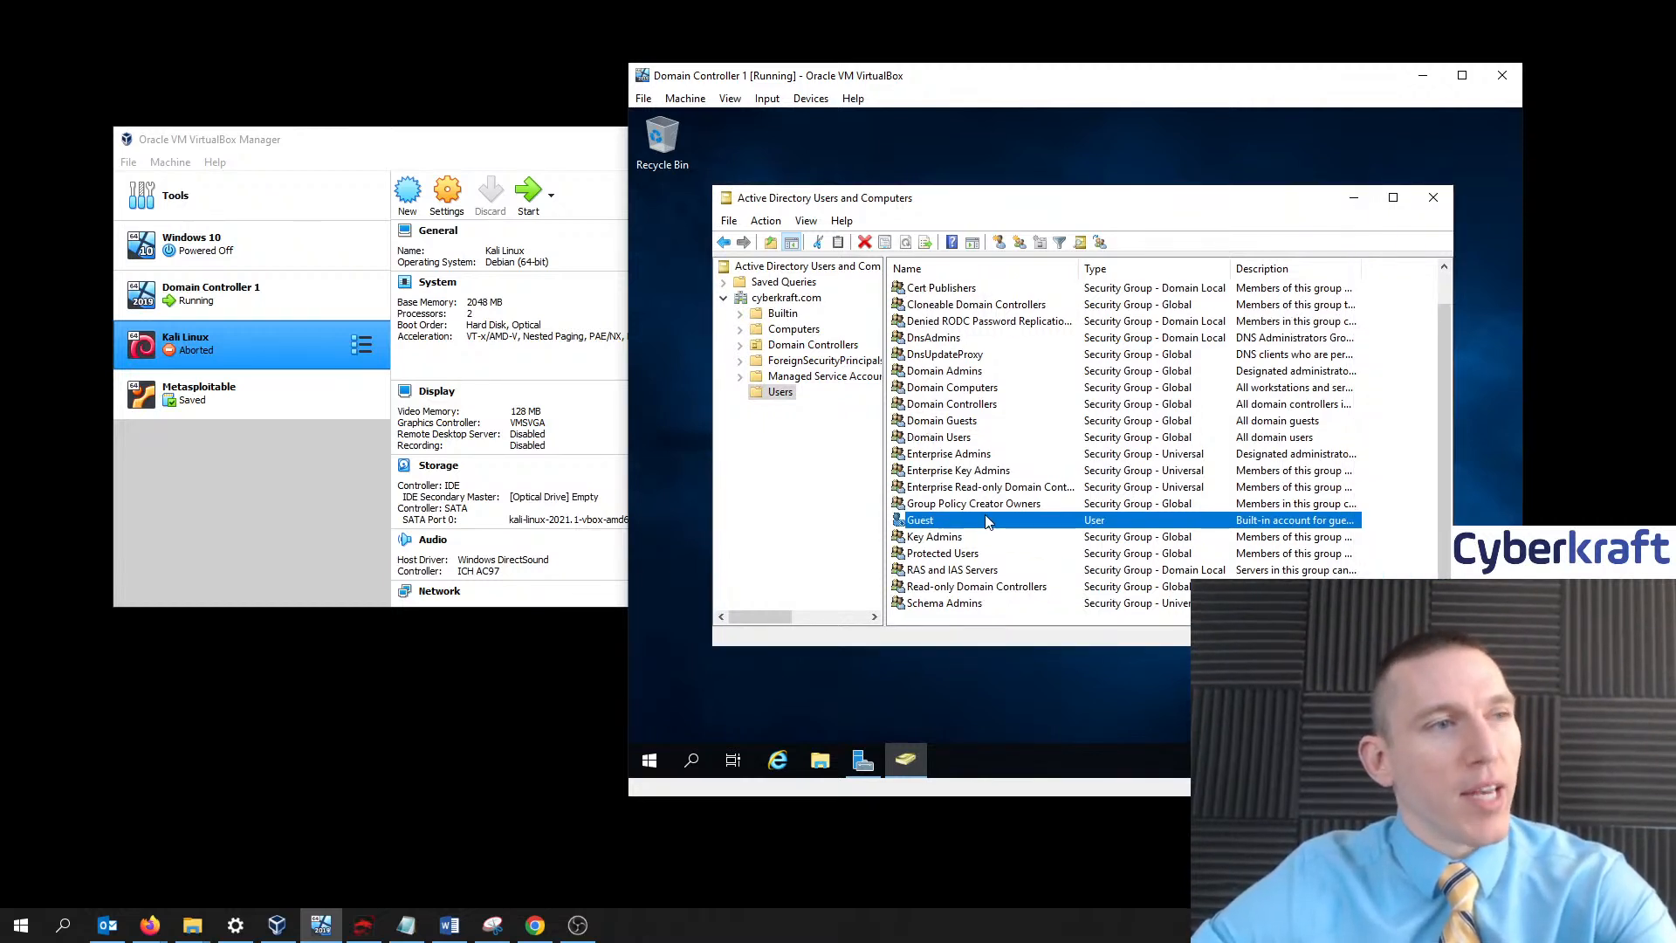
pyautogui.scroll(1, 1009, 489)
pyautogui.click(990, 289)
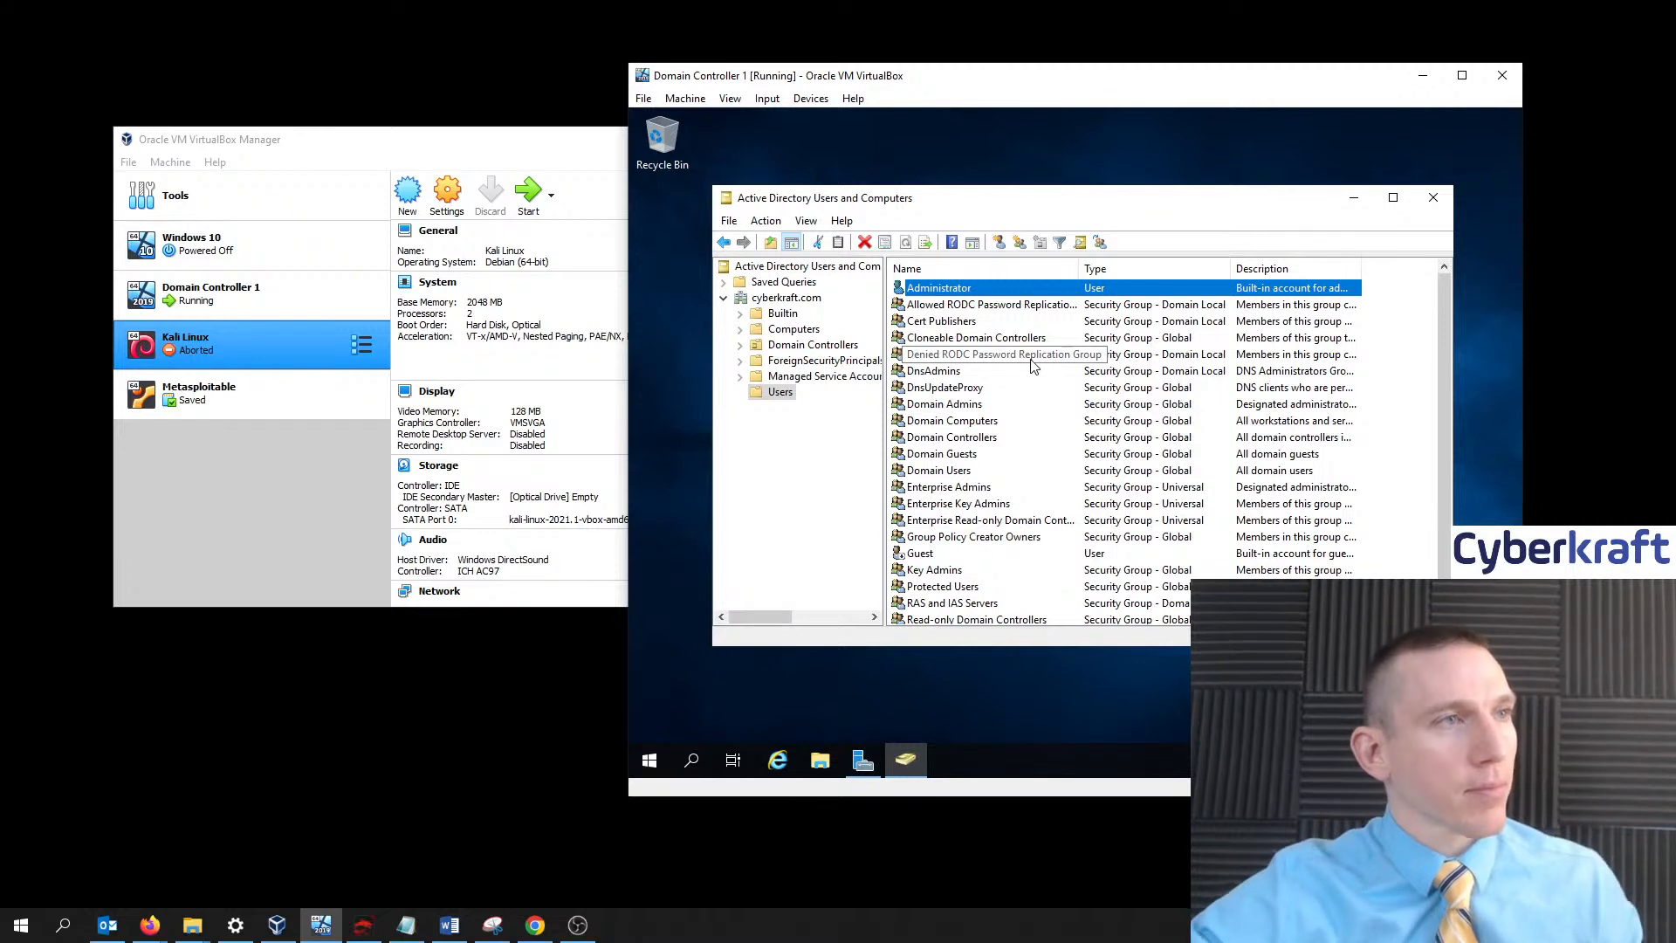
pyautogui.click(1030, 522)
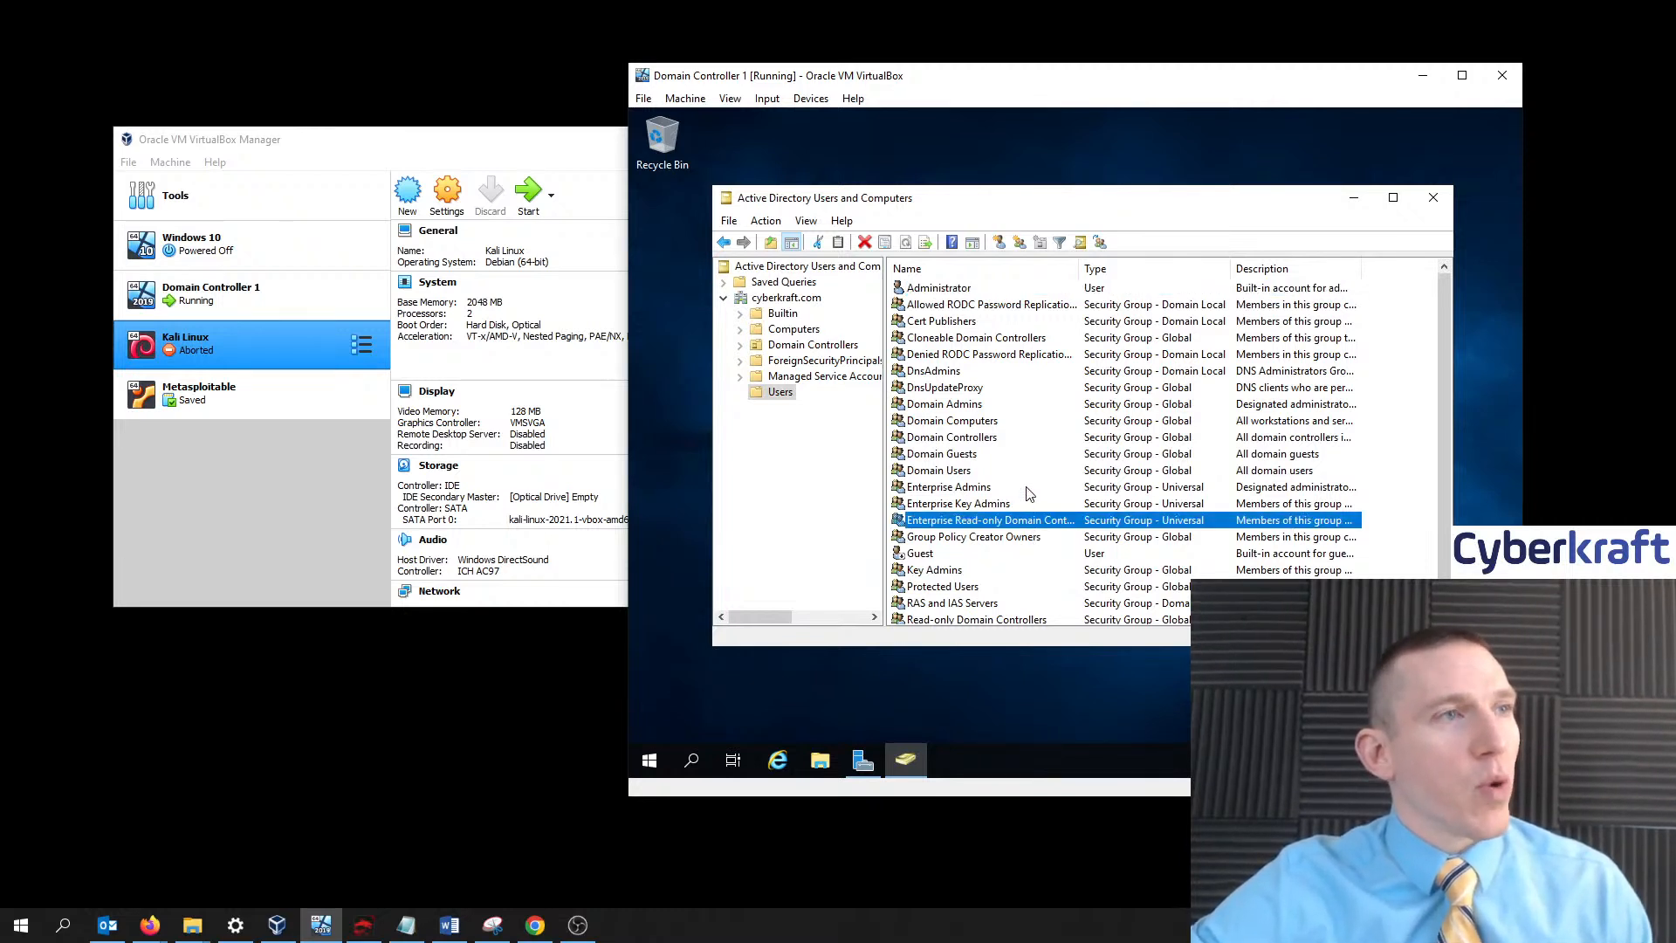
pyautogui.click(1027, 489)
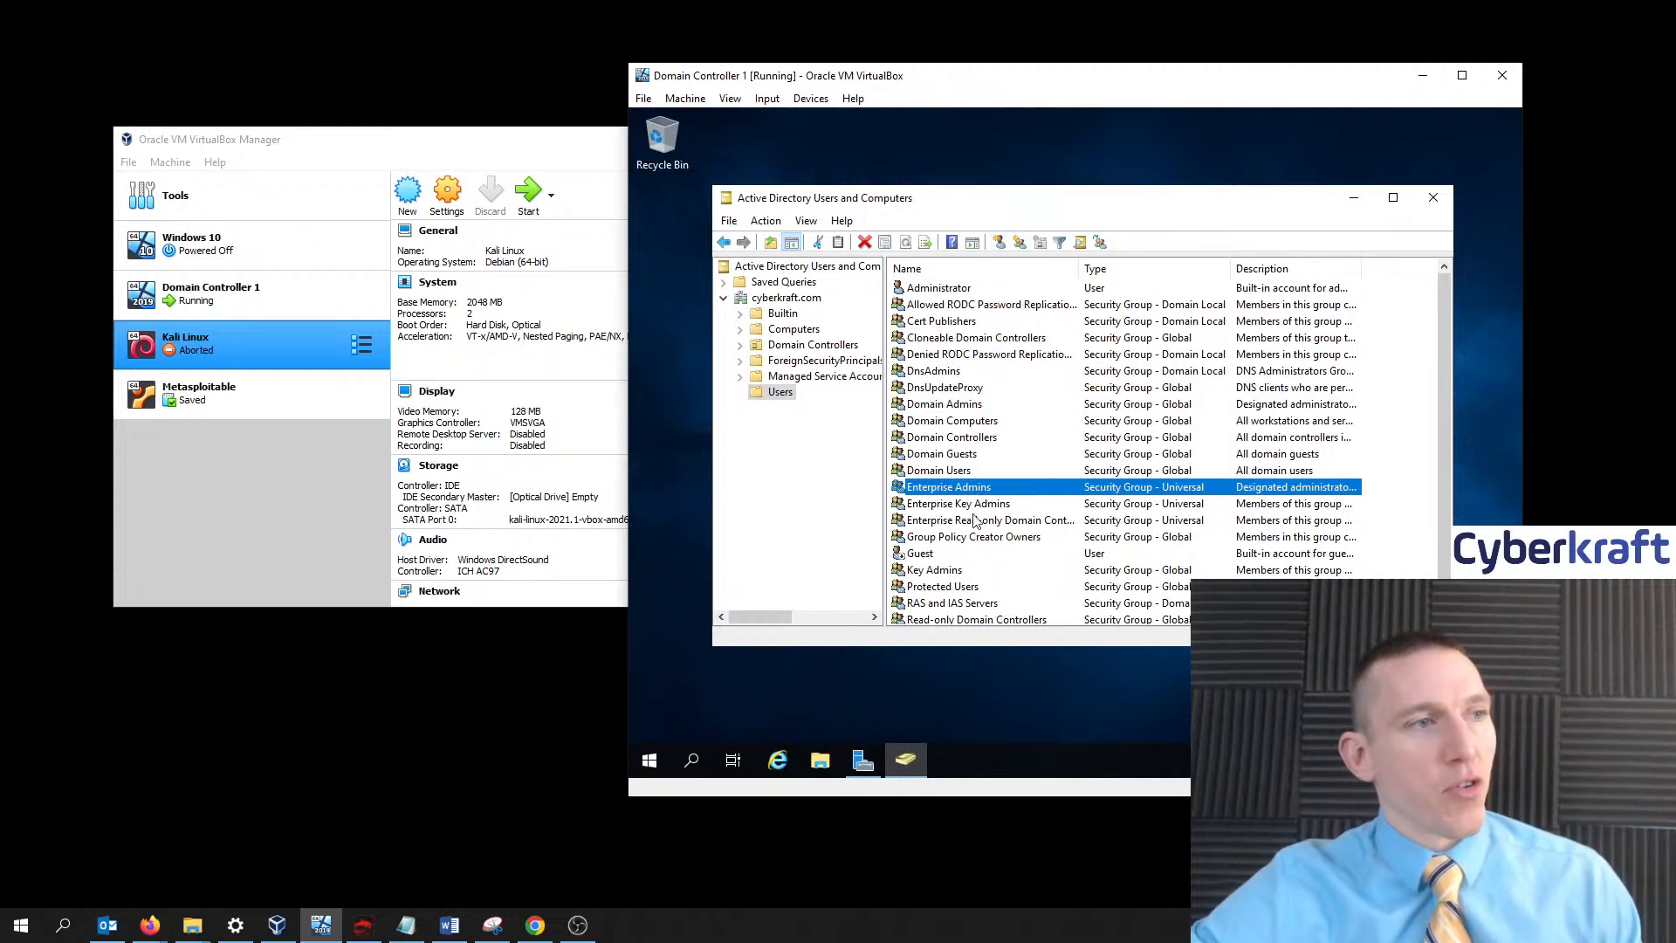
pyautogui.scroll(-1, 998, 493)
pyautogui.scroll(1, 998, 493)
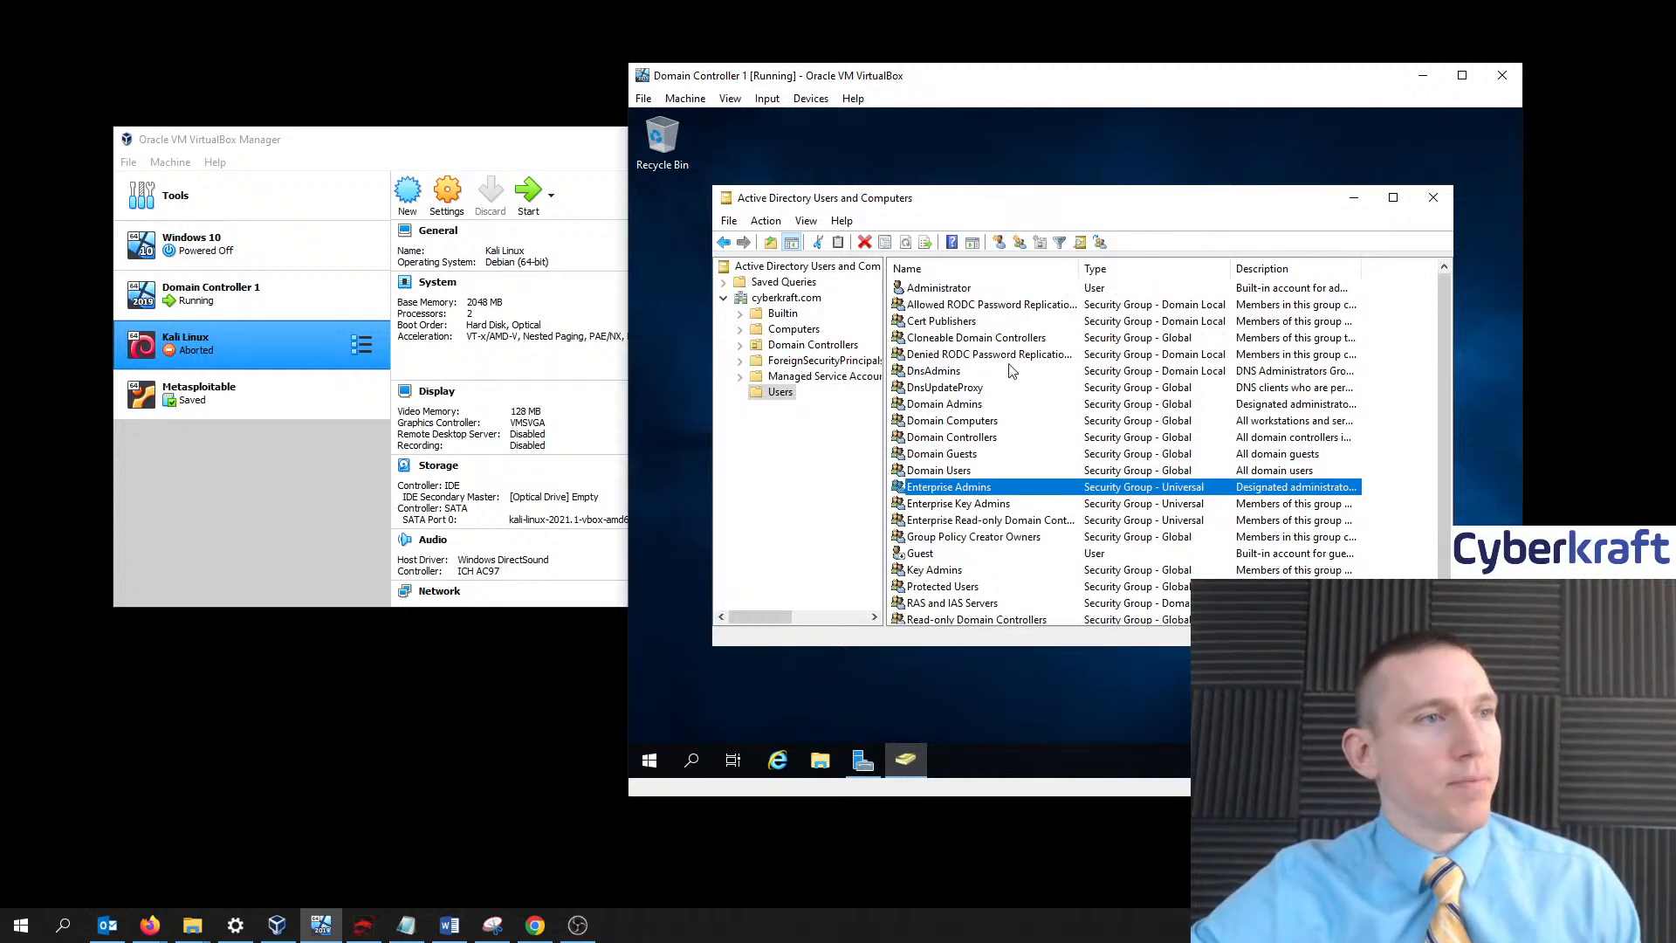
# - Create a new user in Users with the person's first, last and logon names, then continue
pyautogui.click(999, 243)
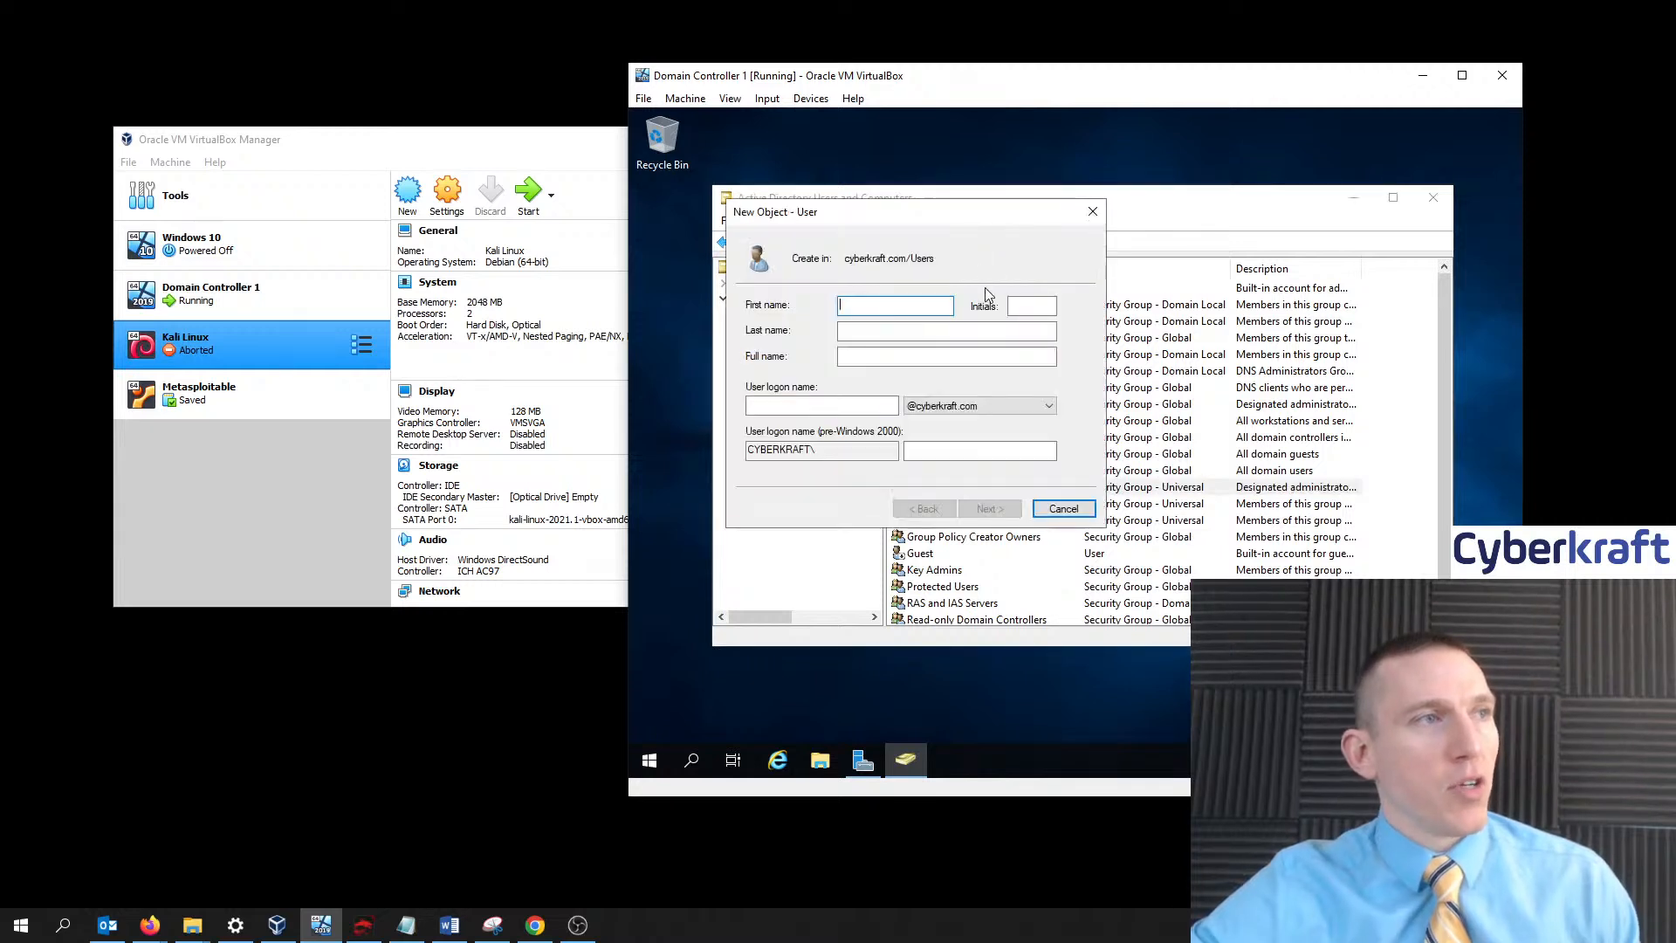
pyautogui.write('John')
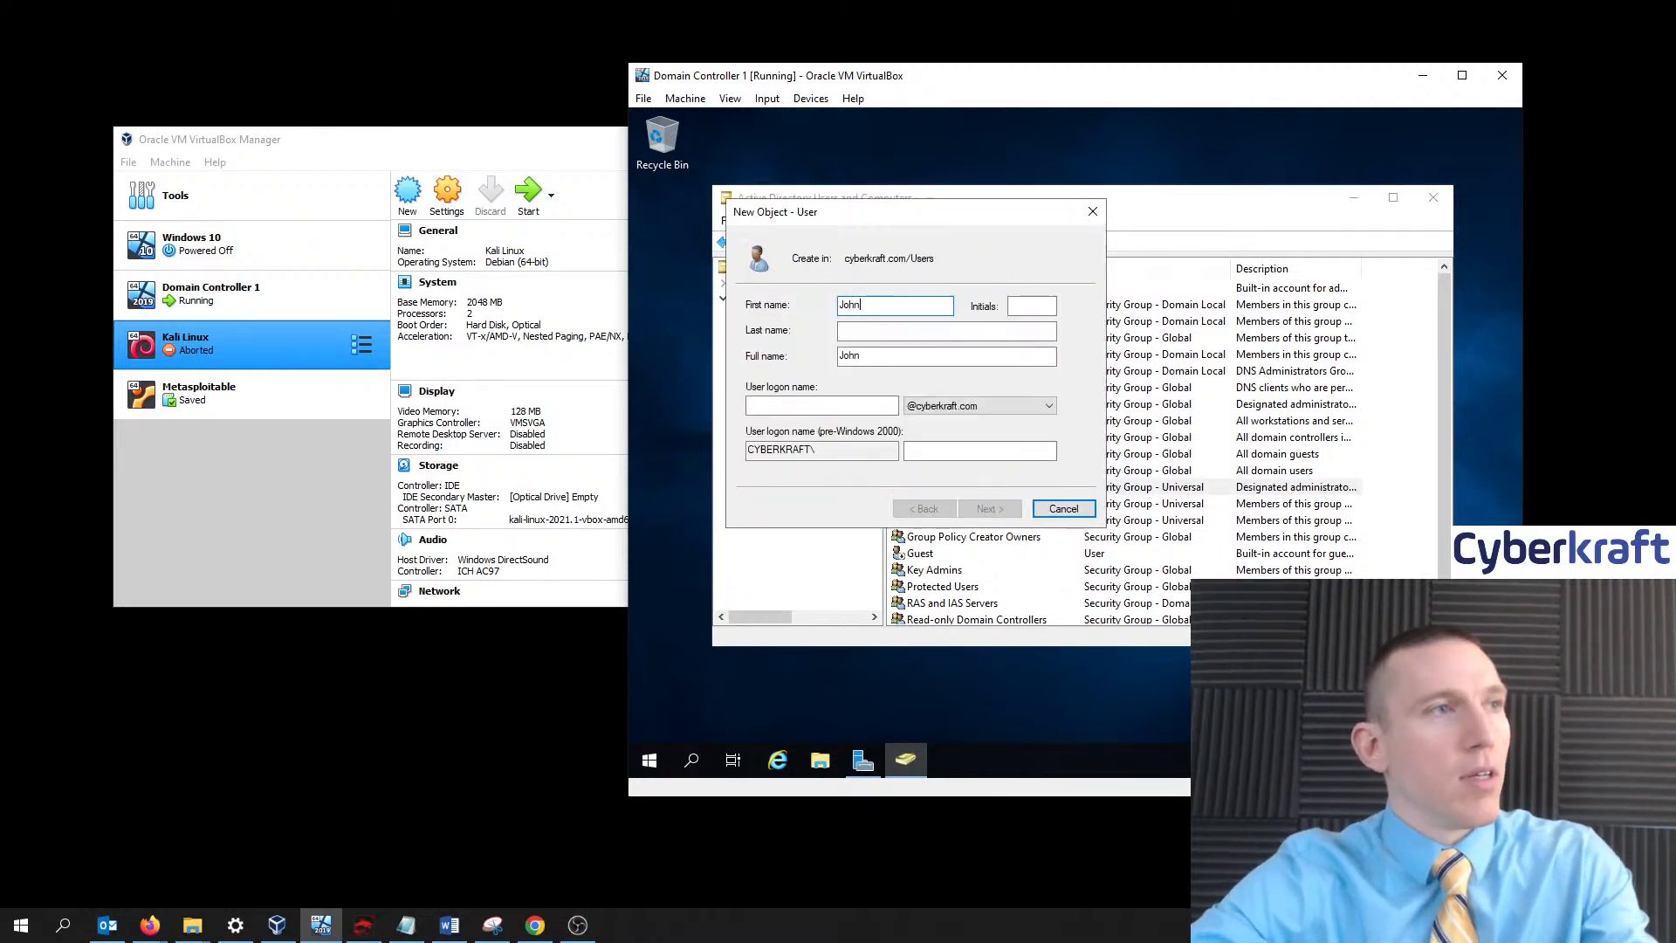
pyautogui.press('Tab')
pyautogui.press('Tab')
pyautogui.write('Smith')
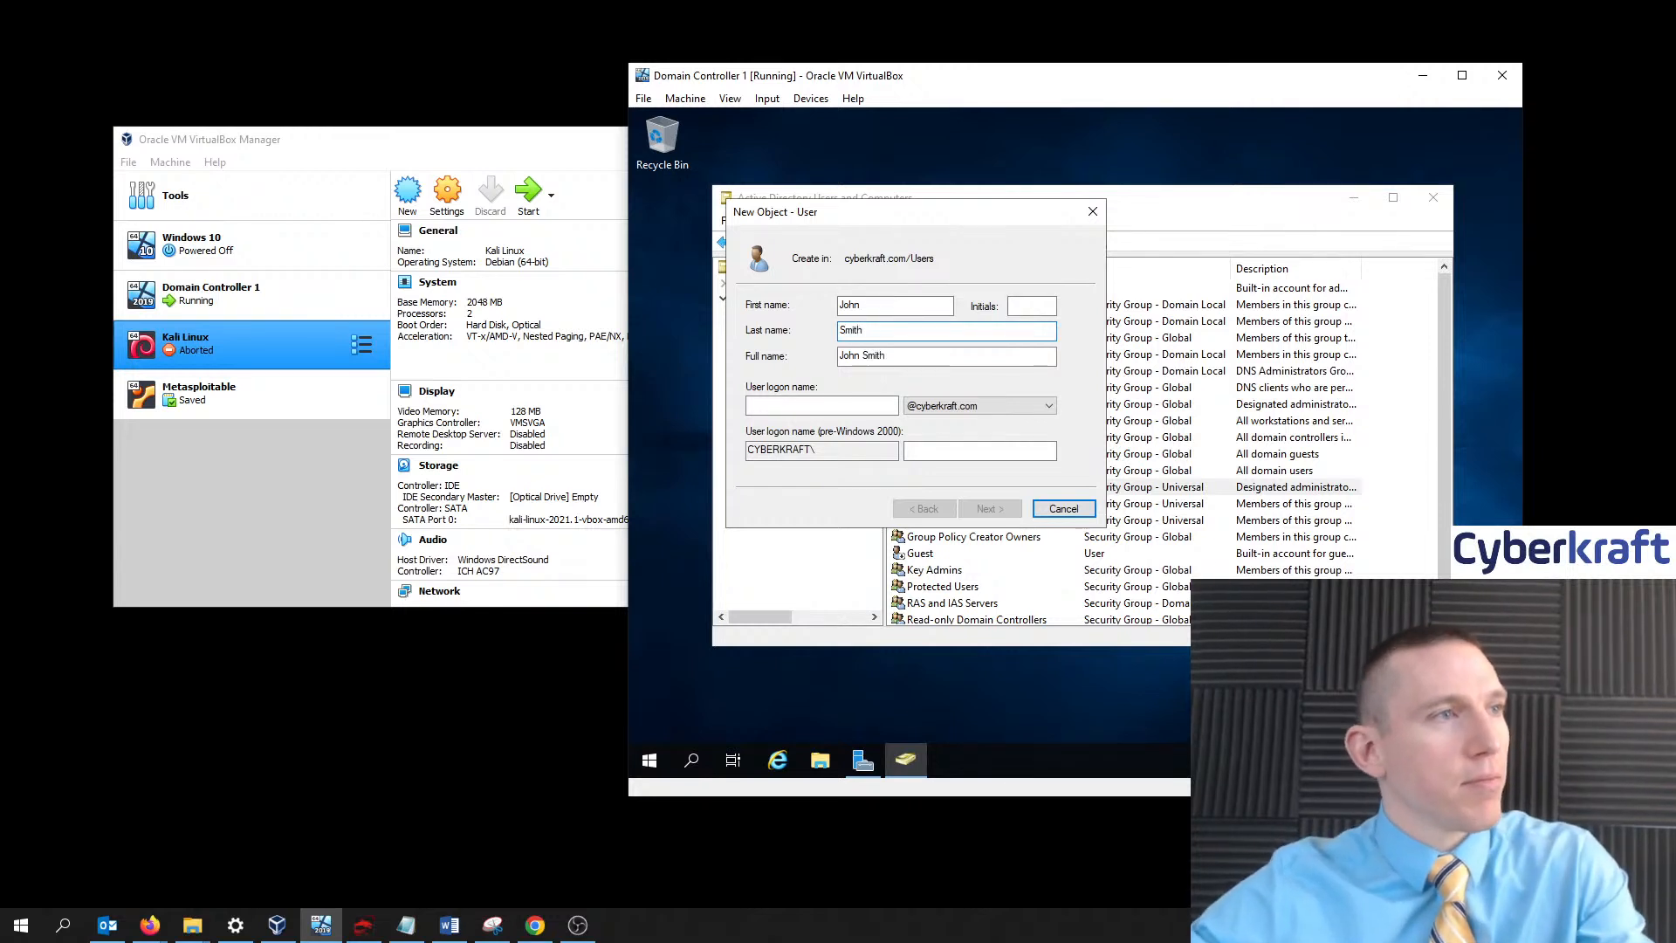
pyautogui.press('Tab')
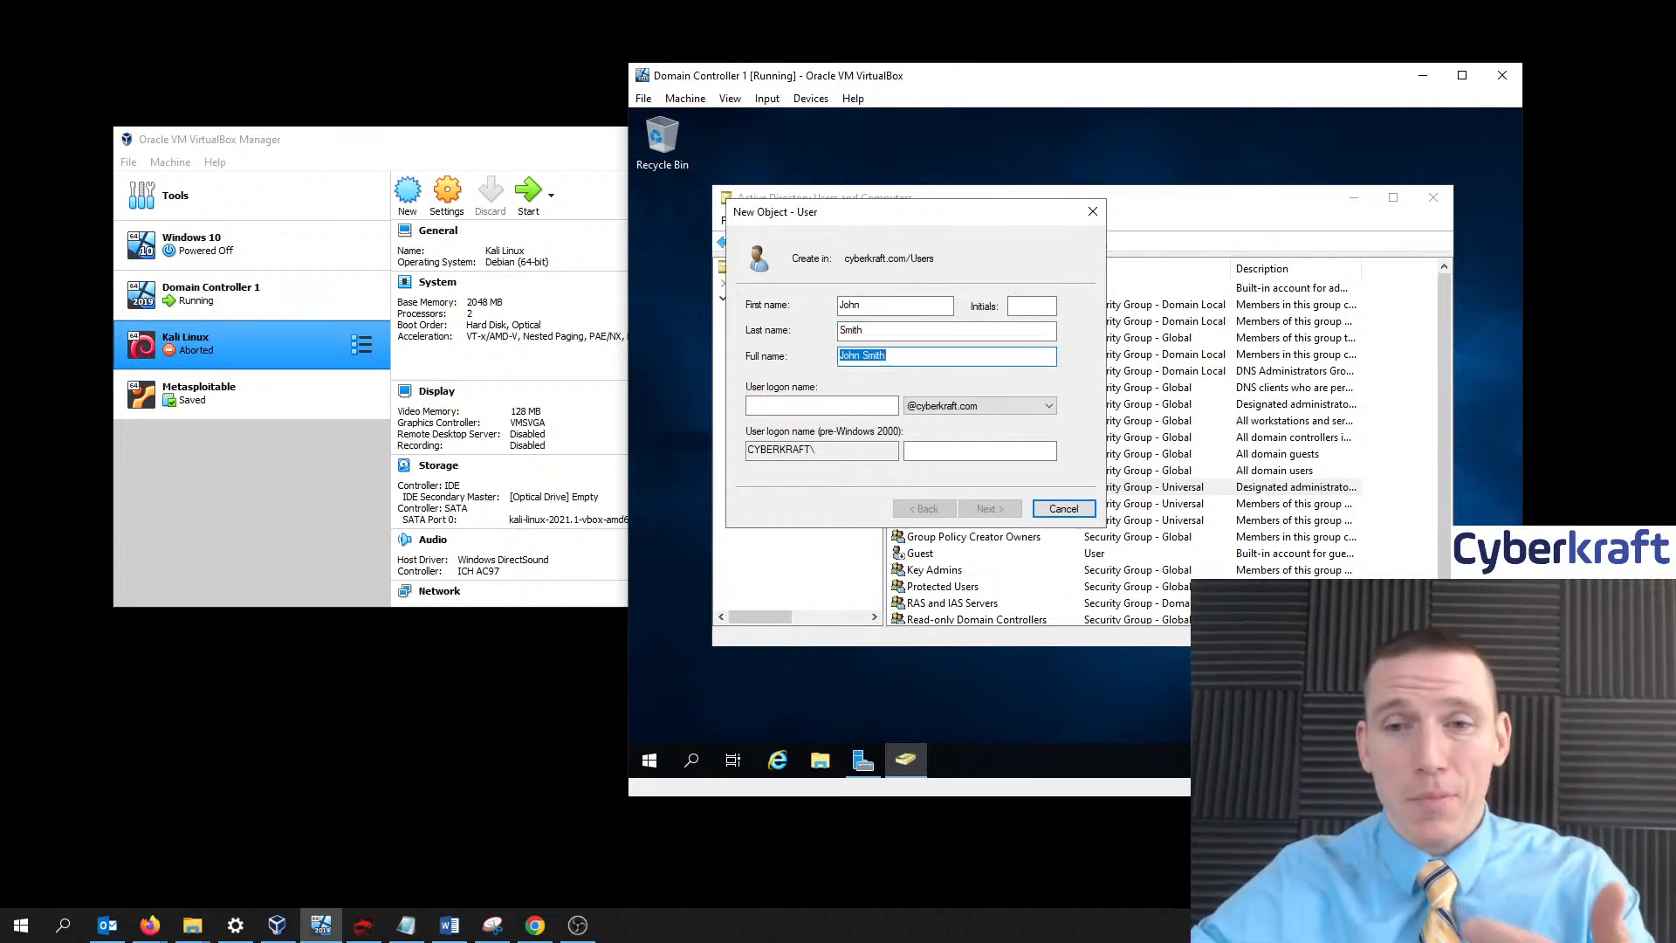
pyautogui.click(858, 409)
pyautogui.write('john')
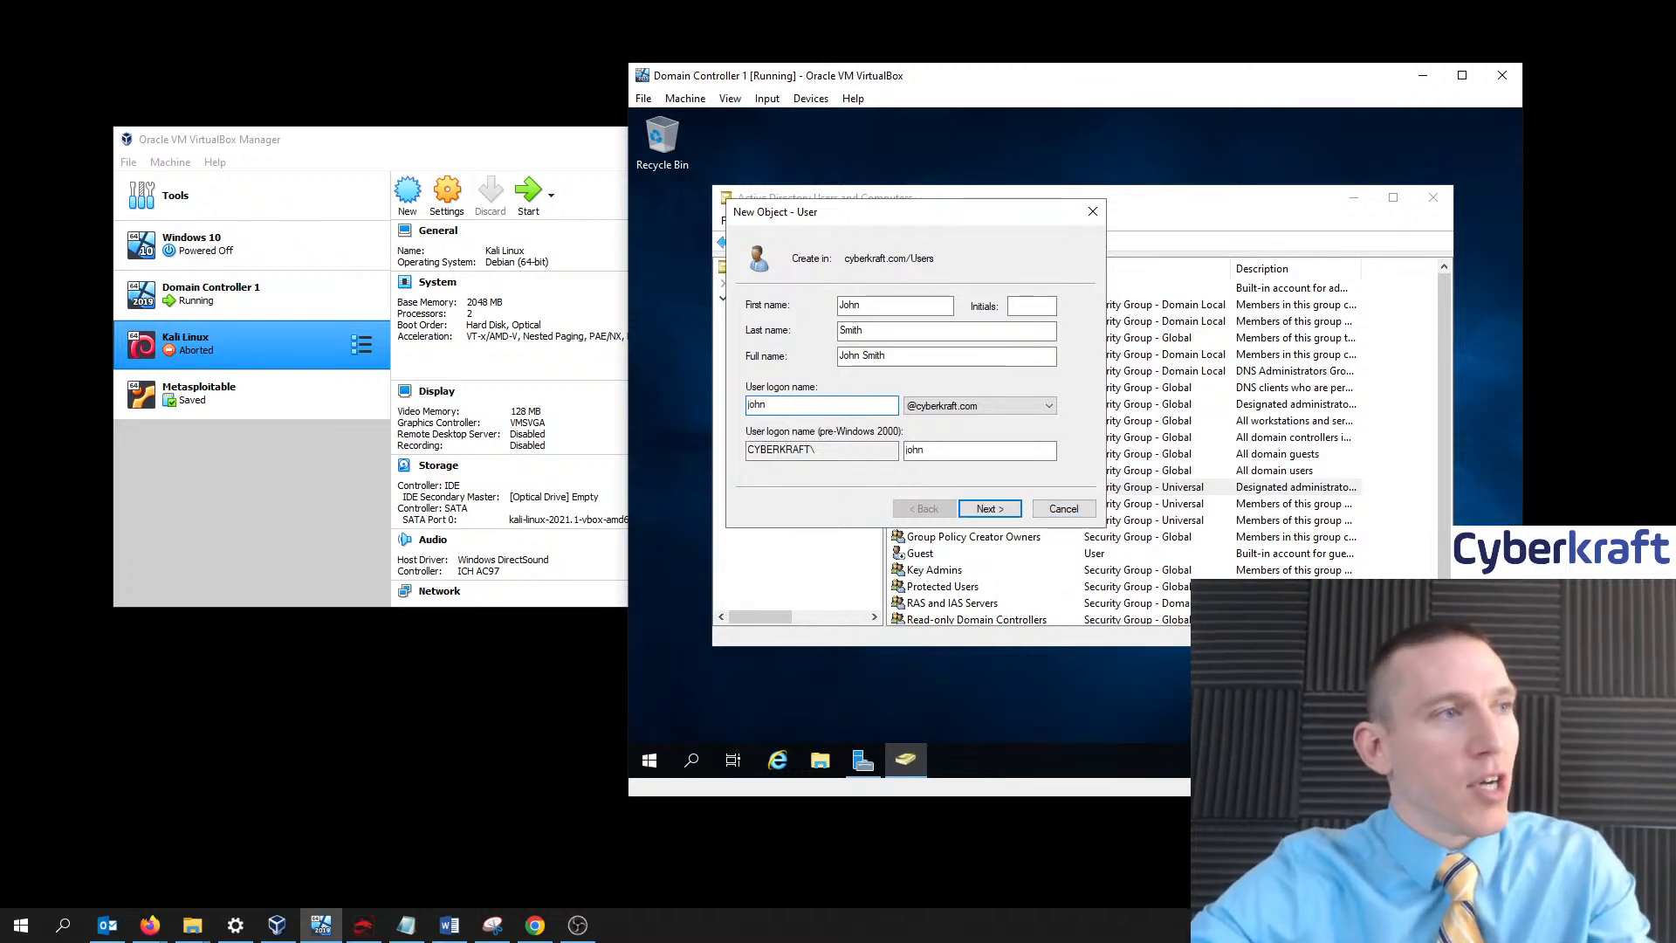
pyautogui.write('.smith')
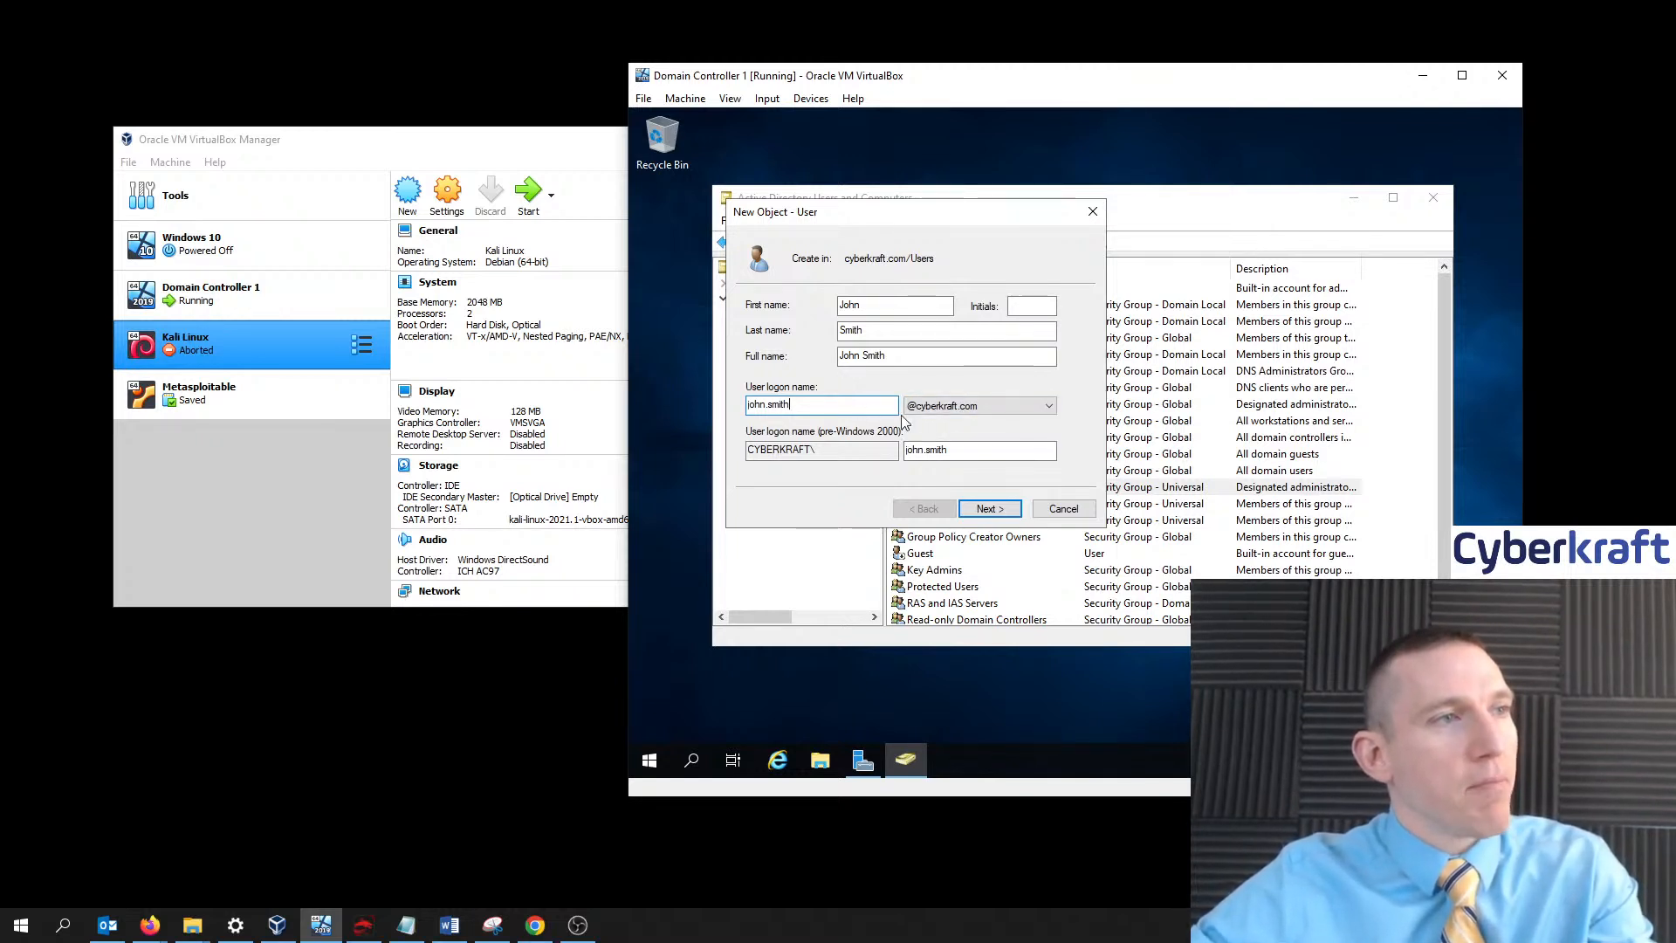
pyautogui.click(997, 510)
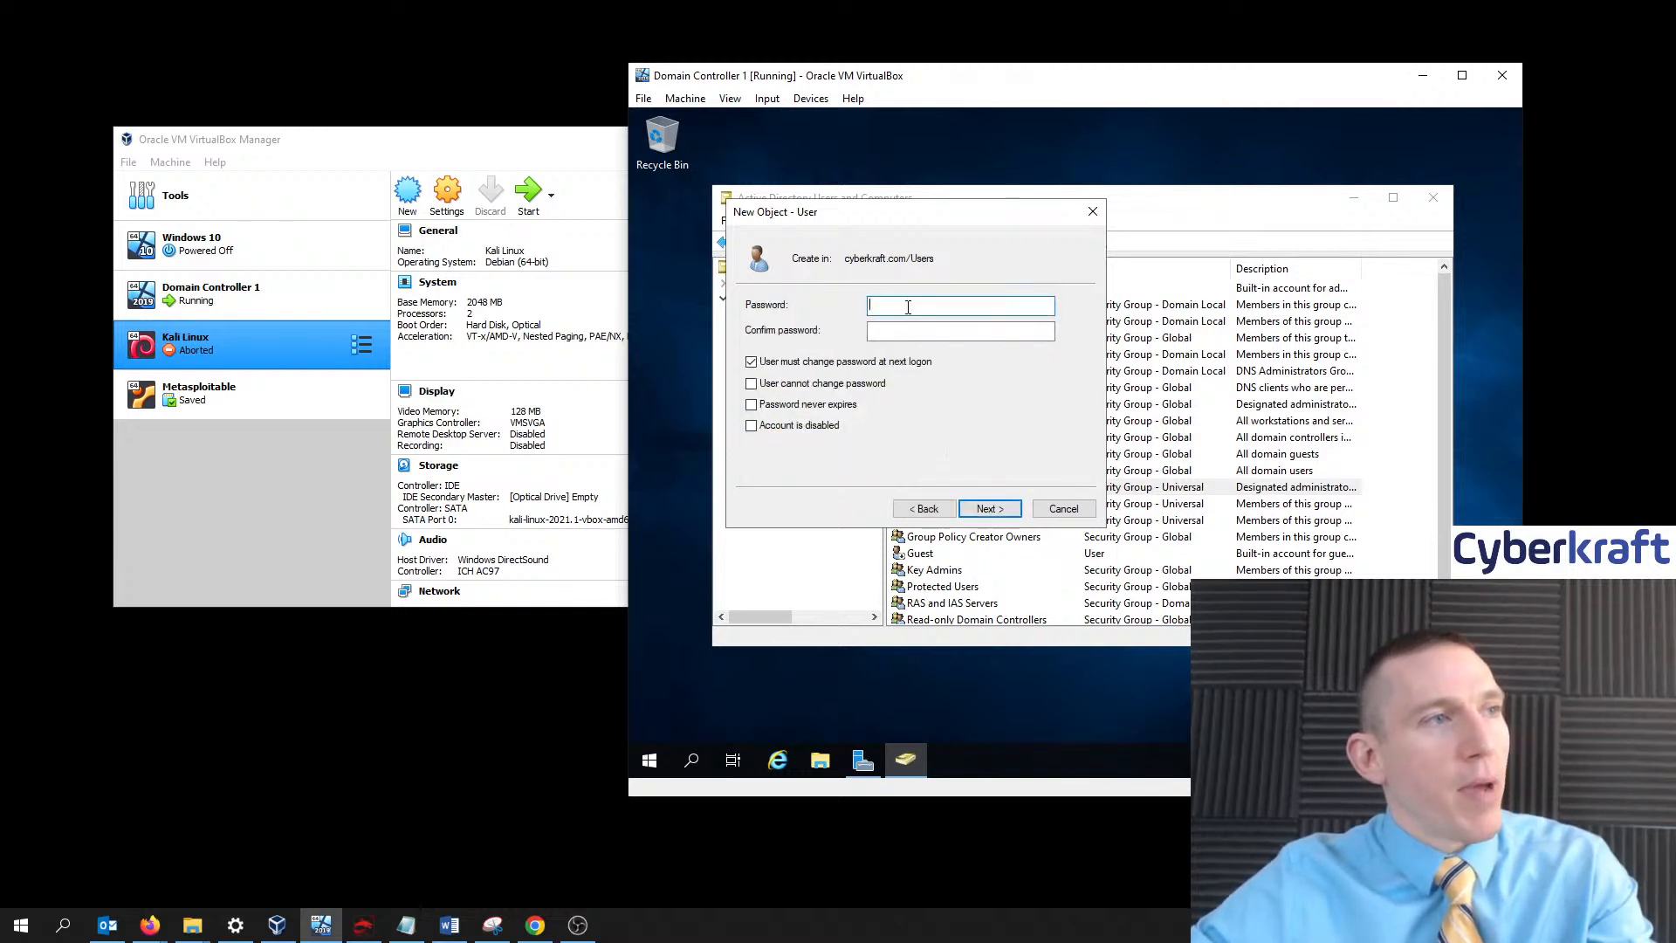
# - Turn off forced password change at next logon and enter the account password in both fields
pyautogui.click(801, 363)
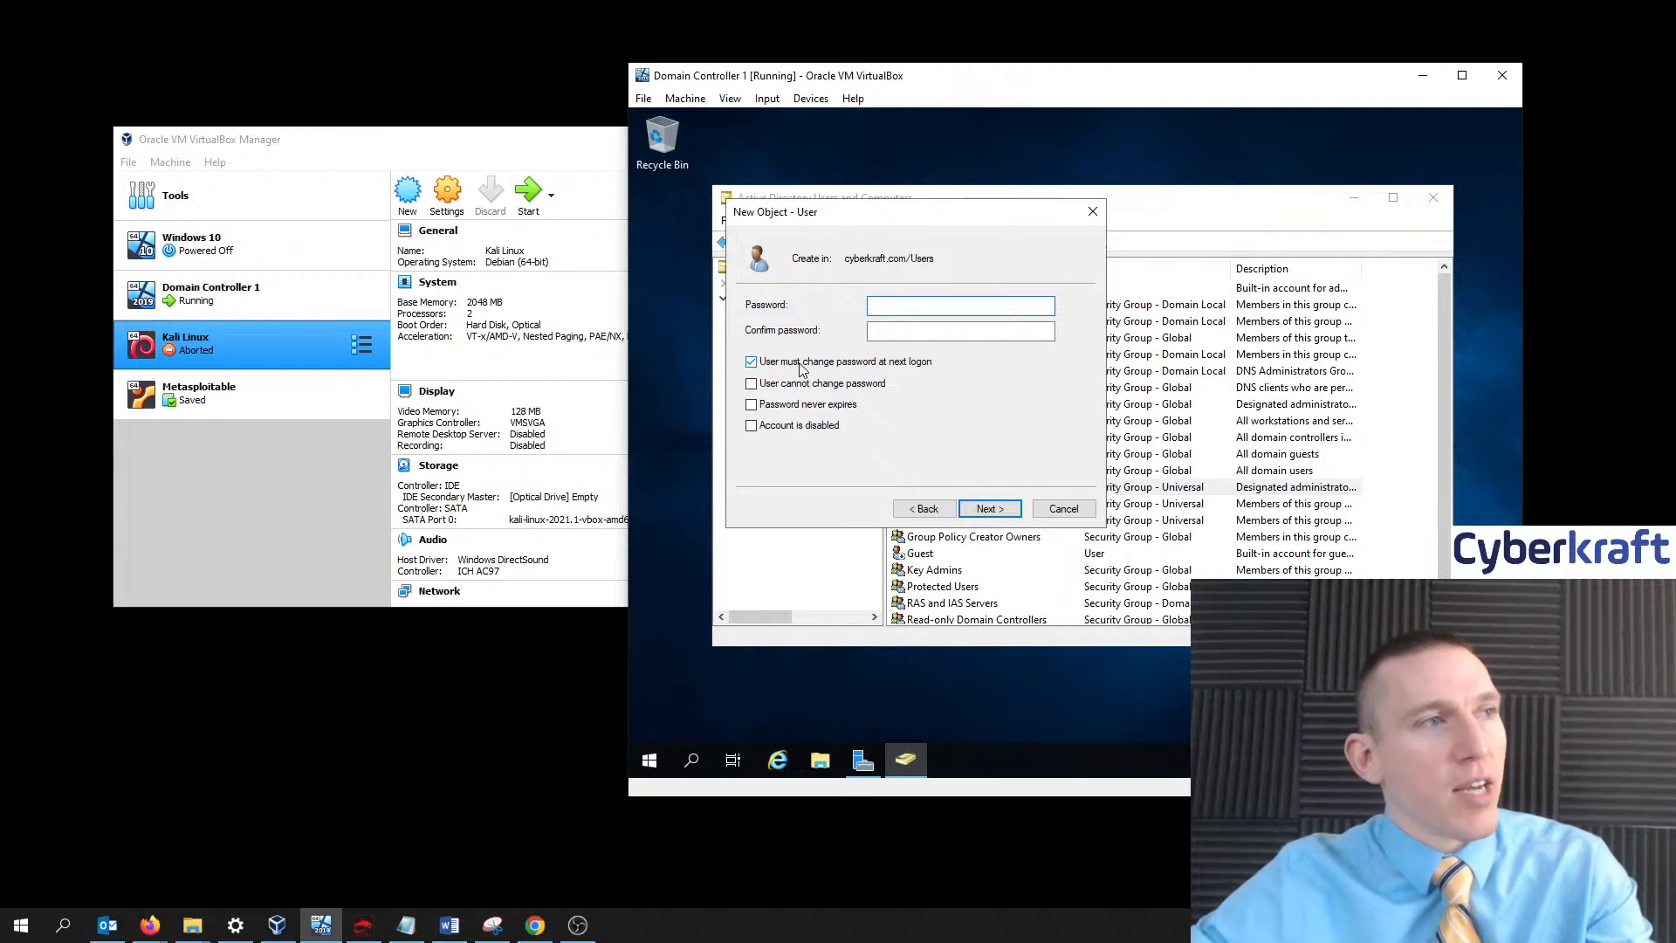
pyautogui.click(913, 302)
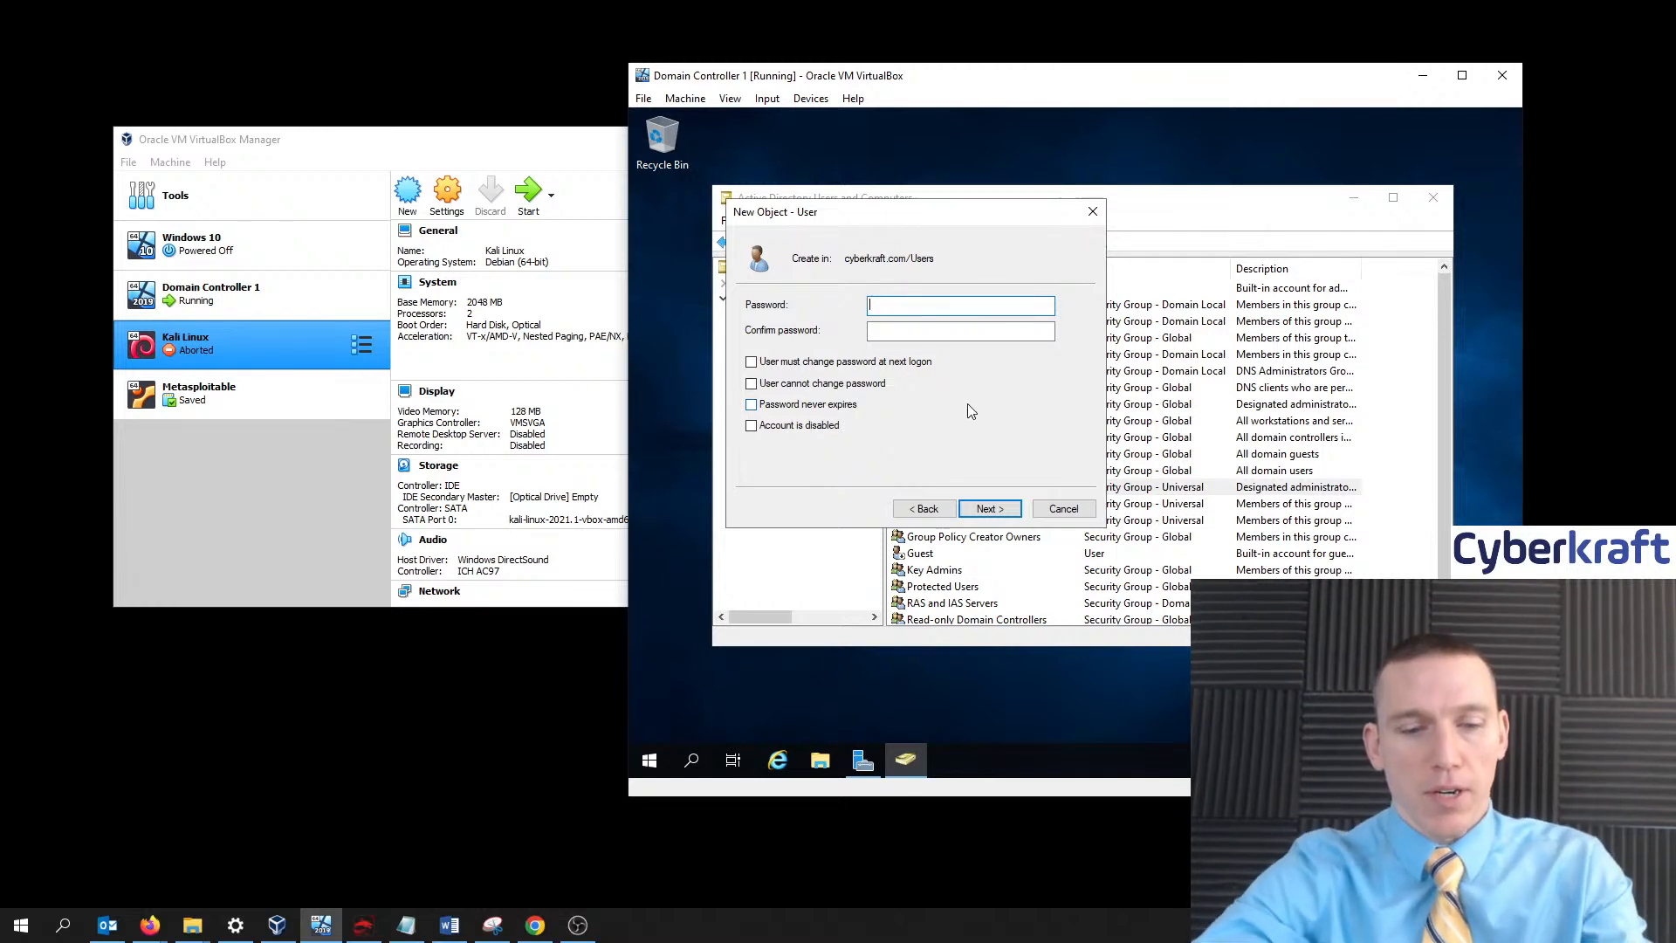
pyautogui.write('P')
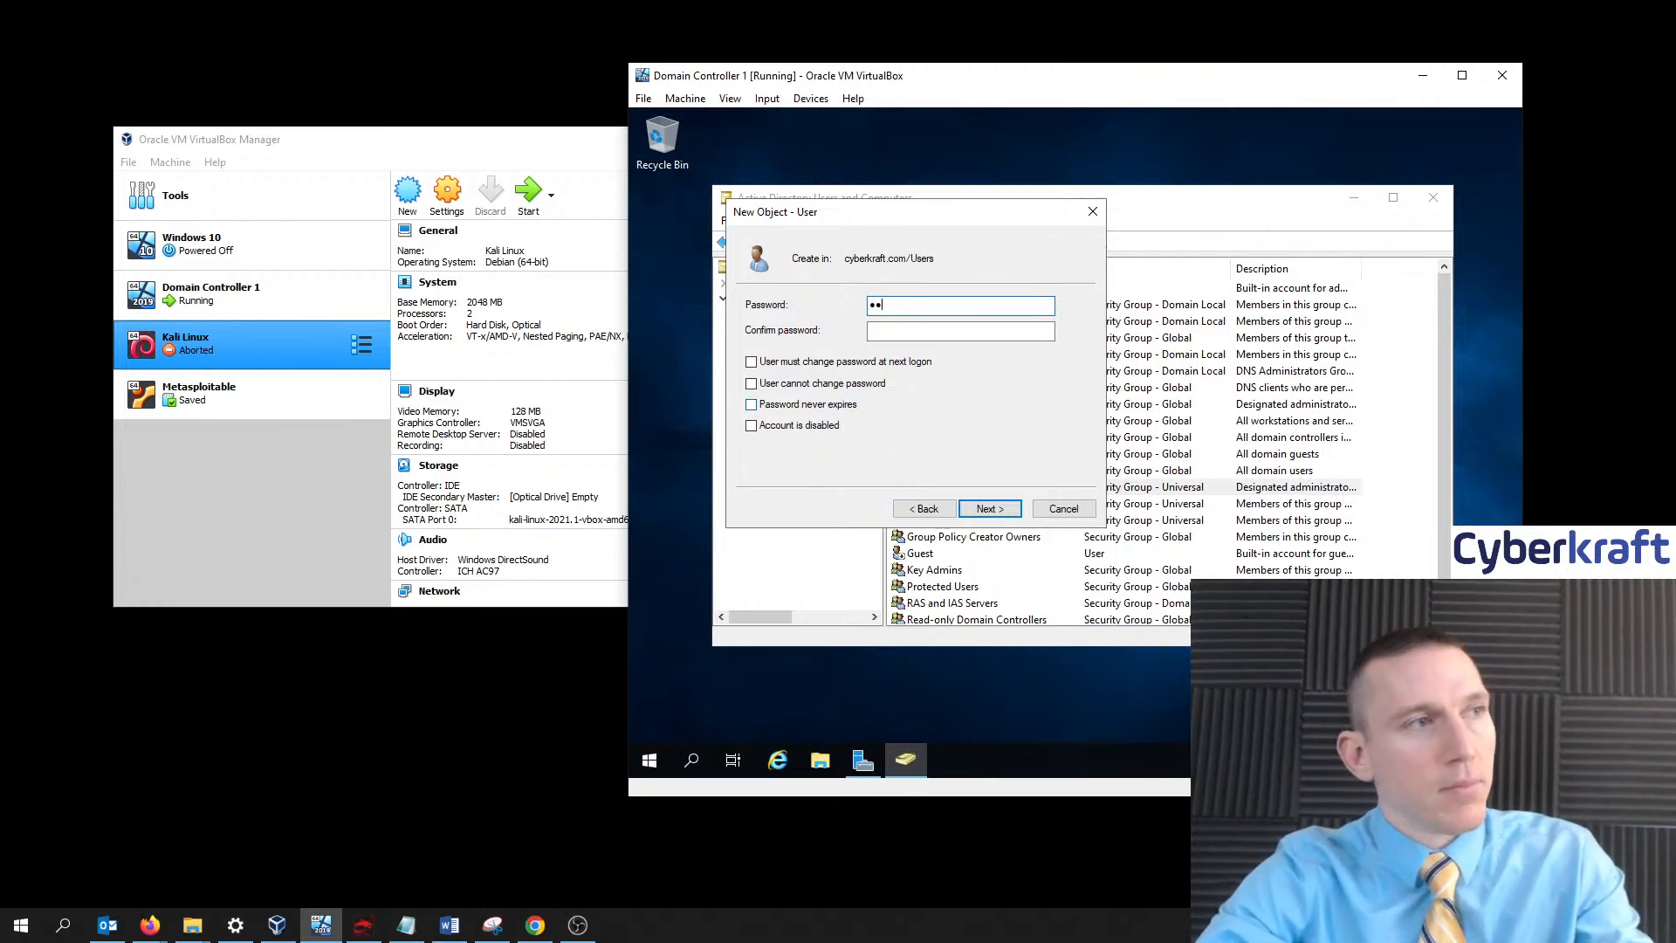
pyautogui.write('•••••')
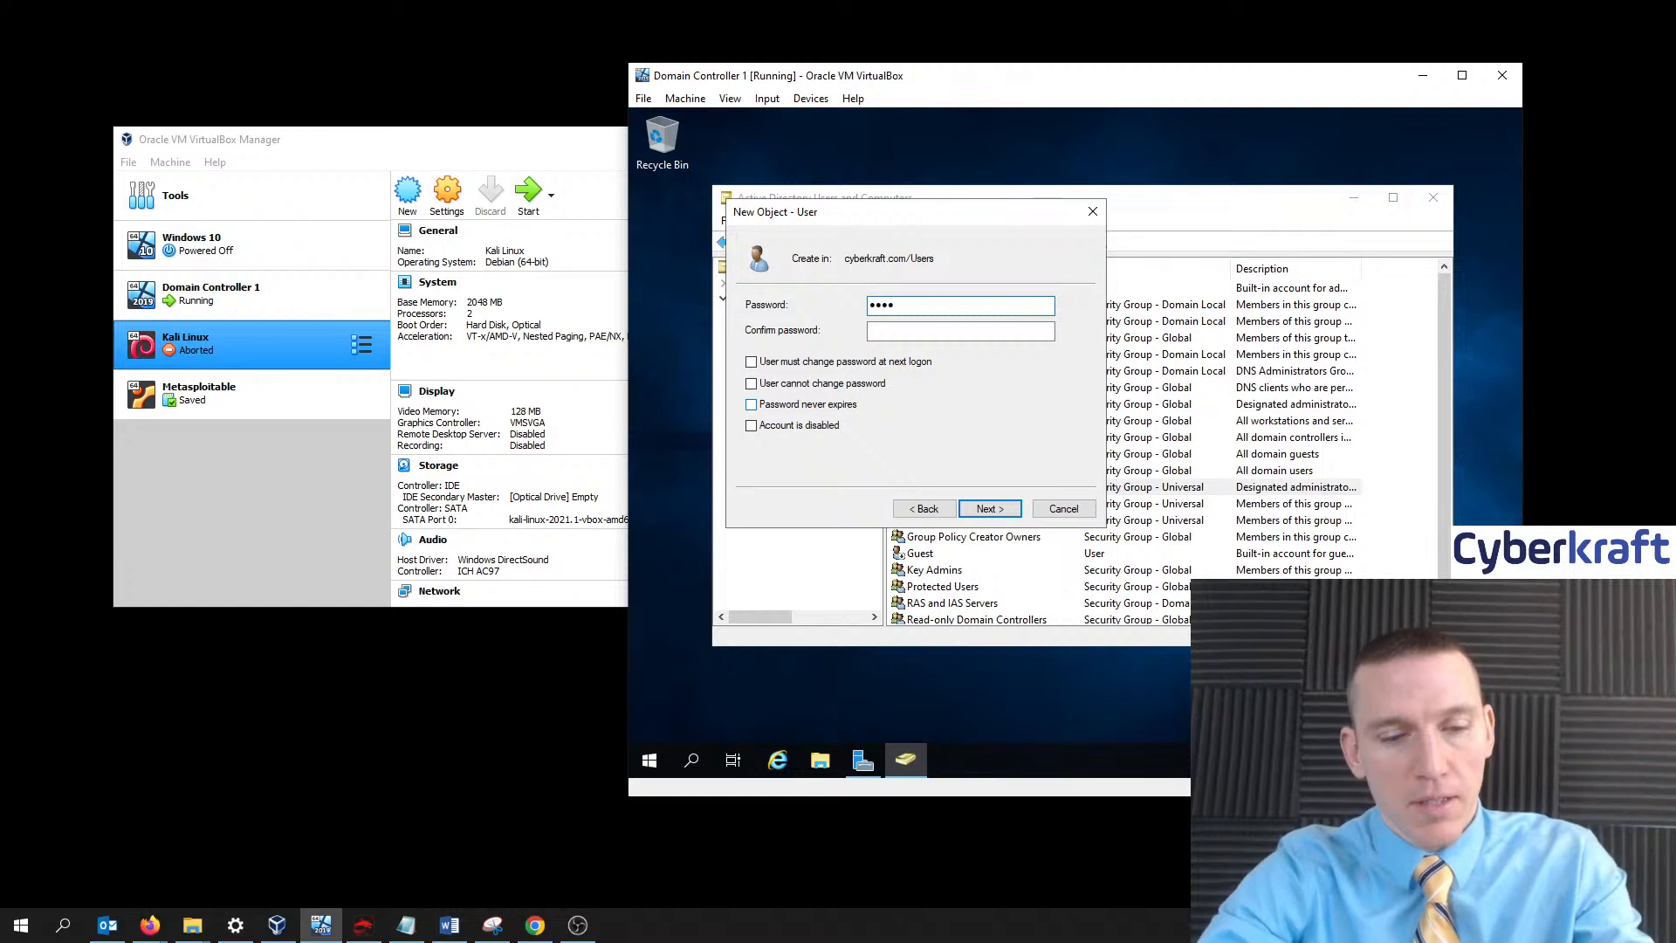
pyautogui.write('••••')
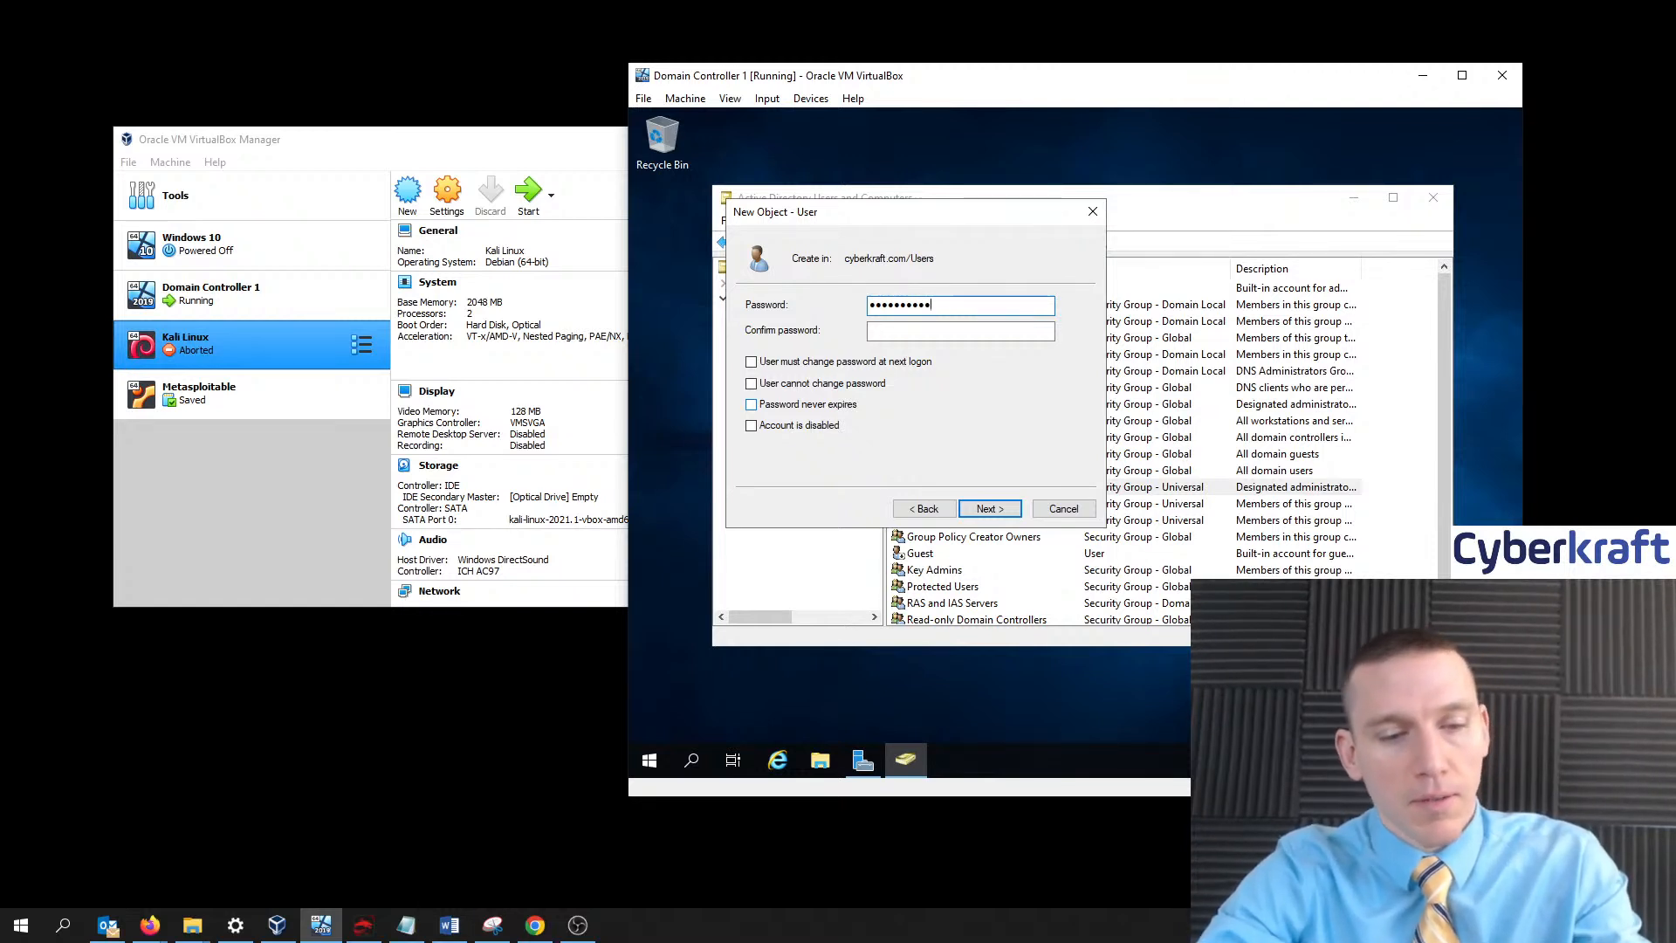
pyautogui.write('•••')
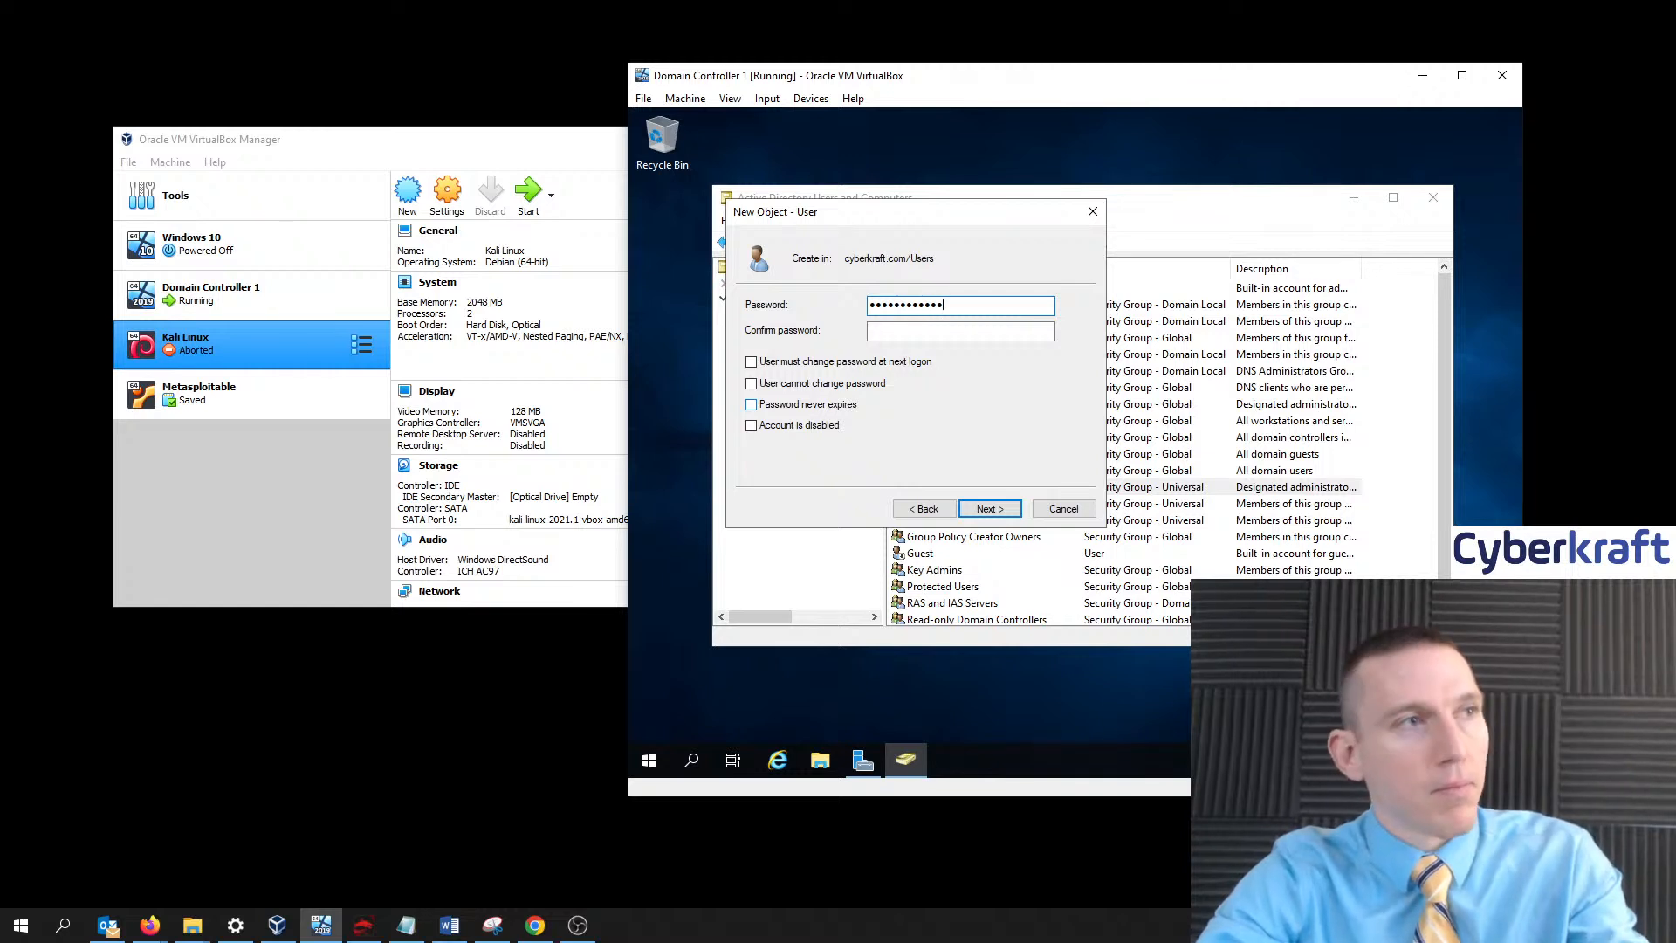
pyautogui.press('Tab')
pyautogui.write('•••')
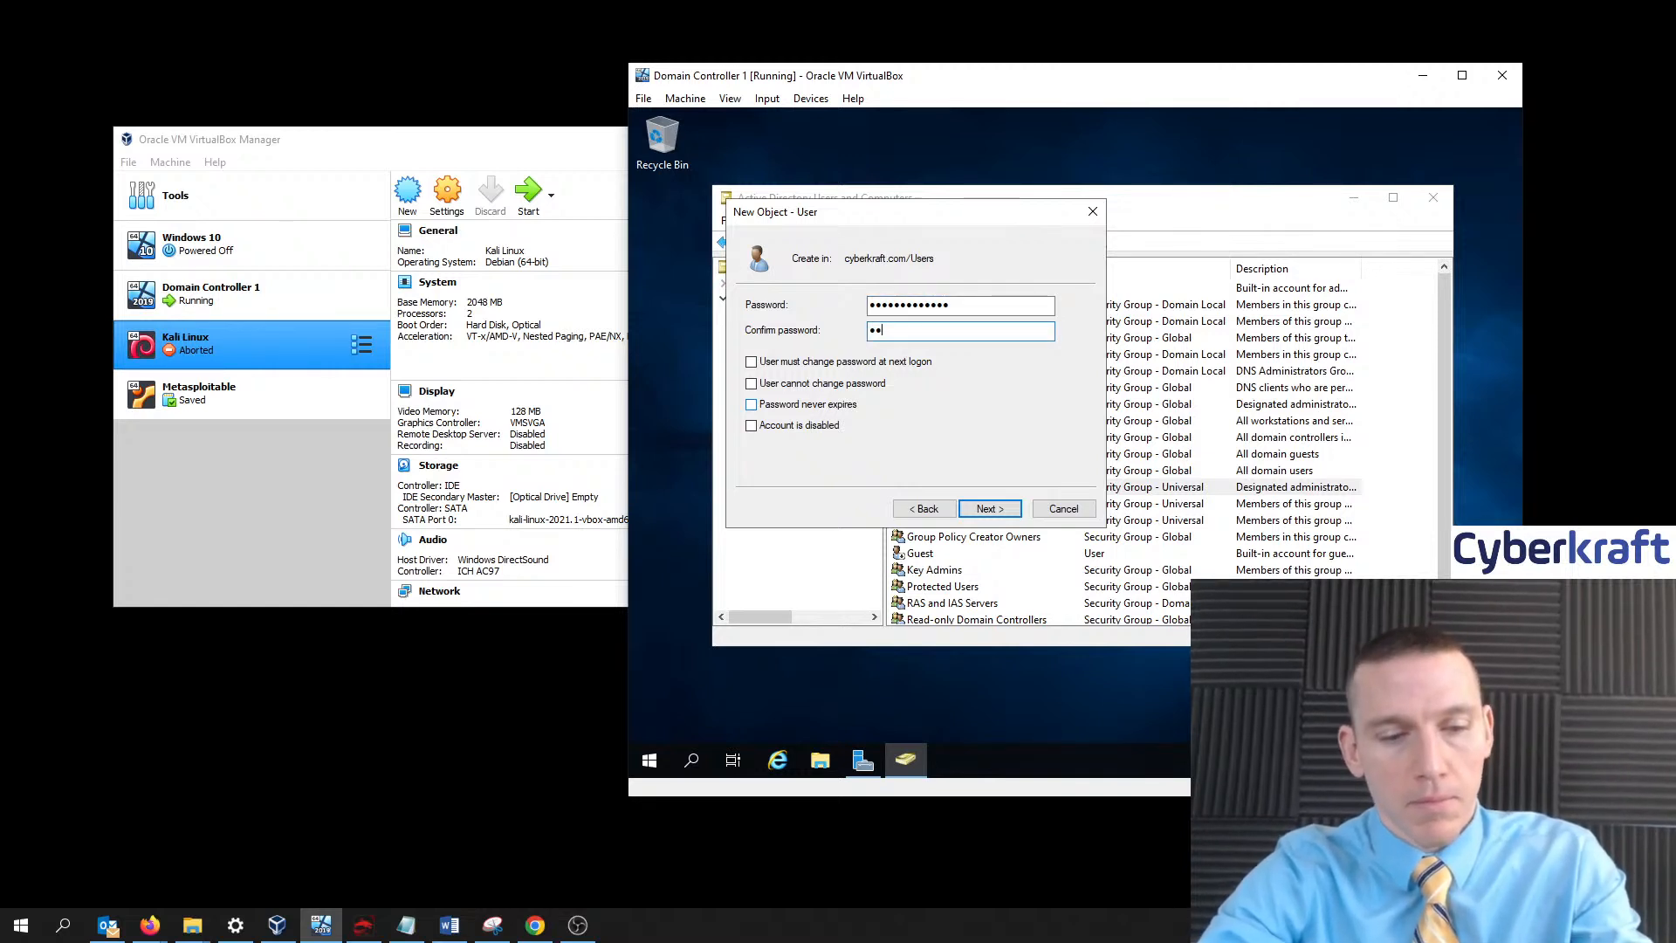
pyautogui.write('•••')
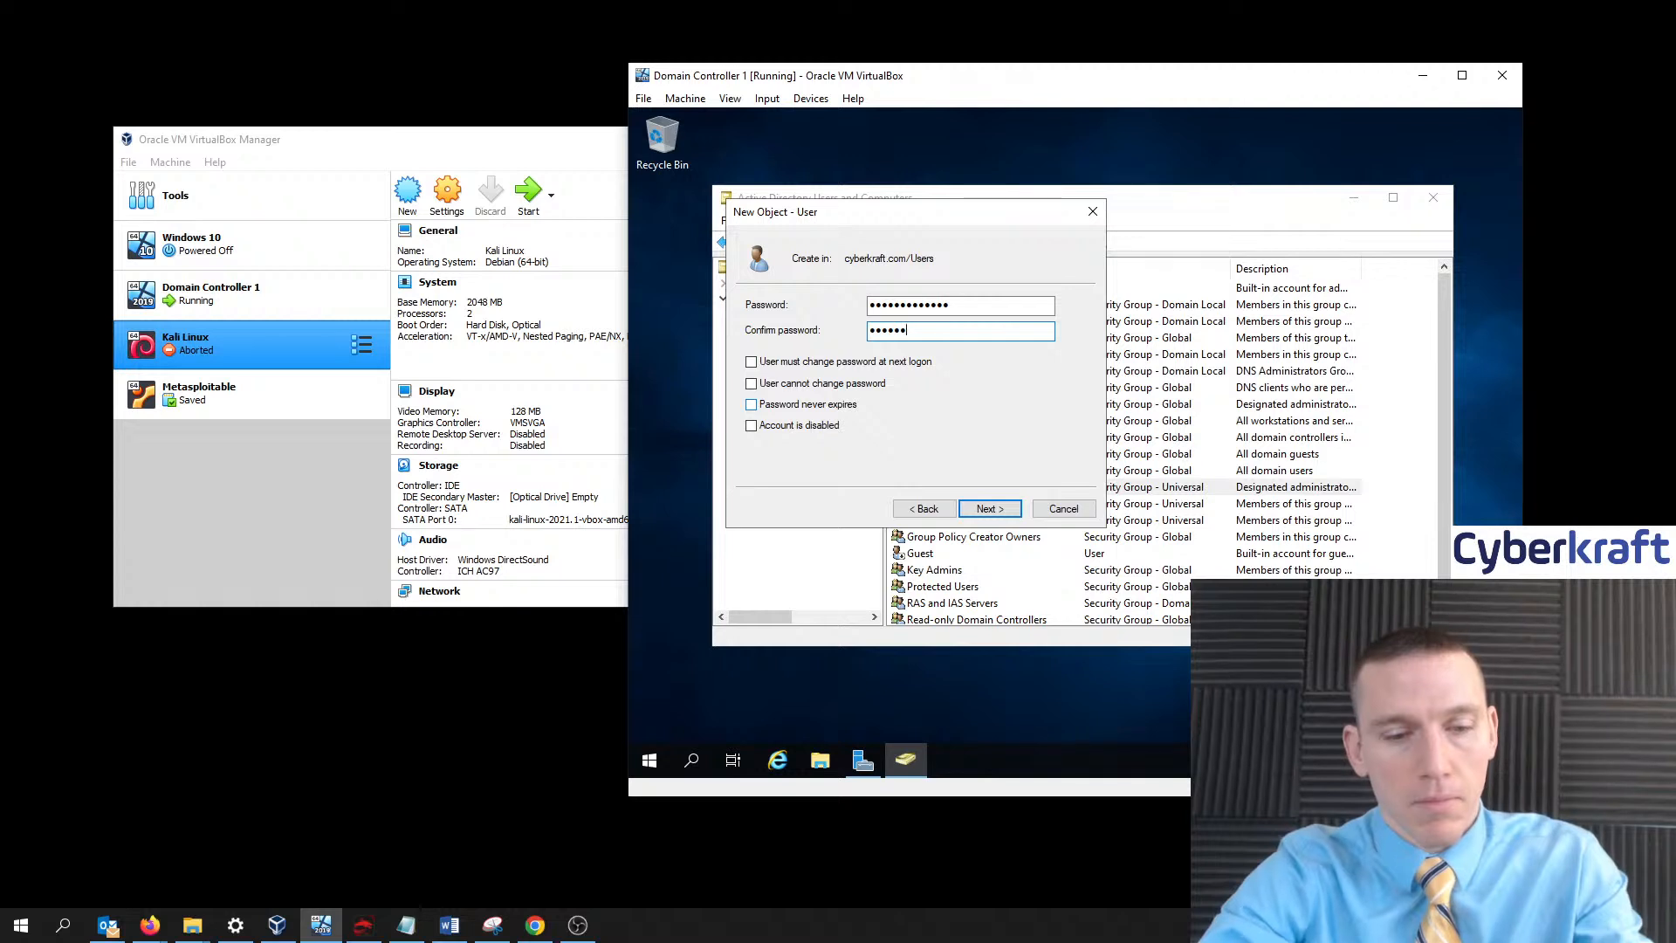
pyautogui.press('BackSpace')
pyautogui.press('BackSpace')
pyautogui.press('BackSpace')
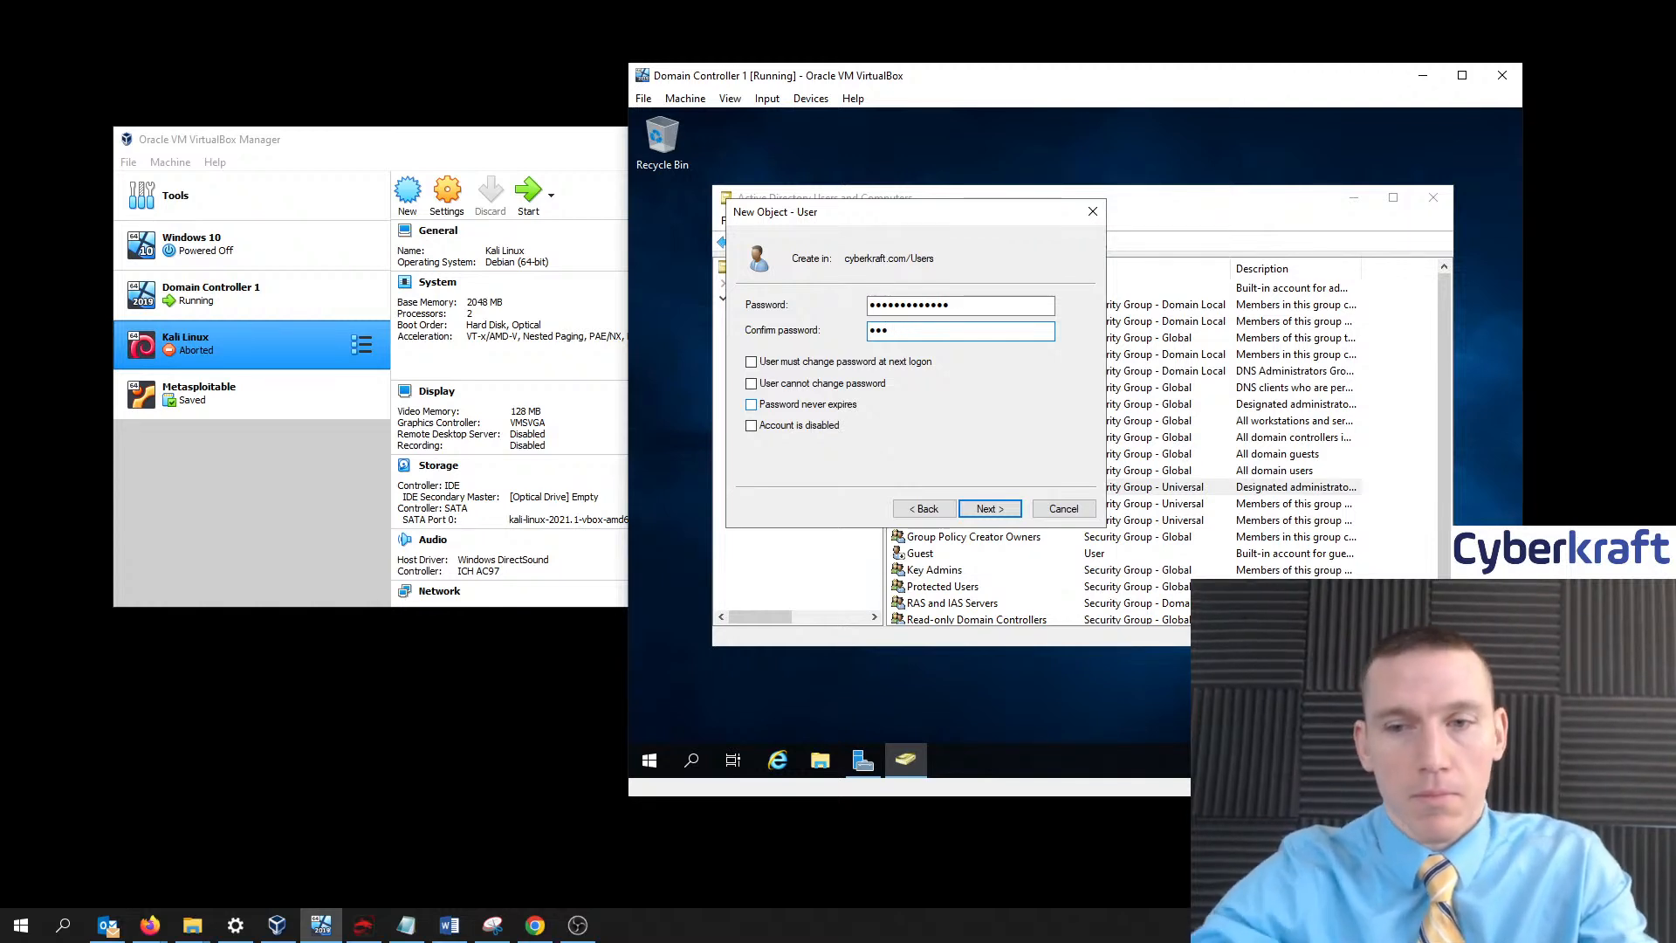
pyautogui.moveTo(954, 302); pyautogui.dragTo(831, 298)
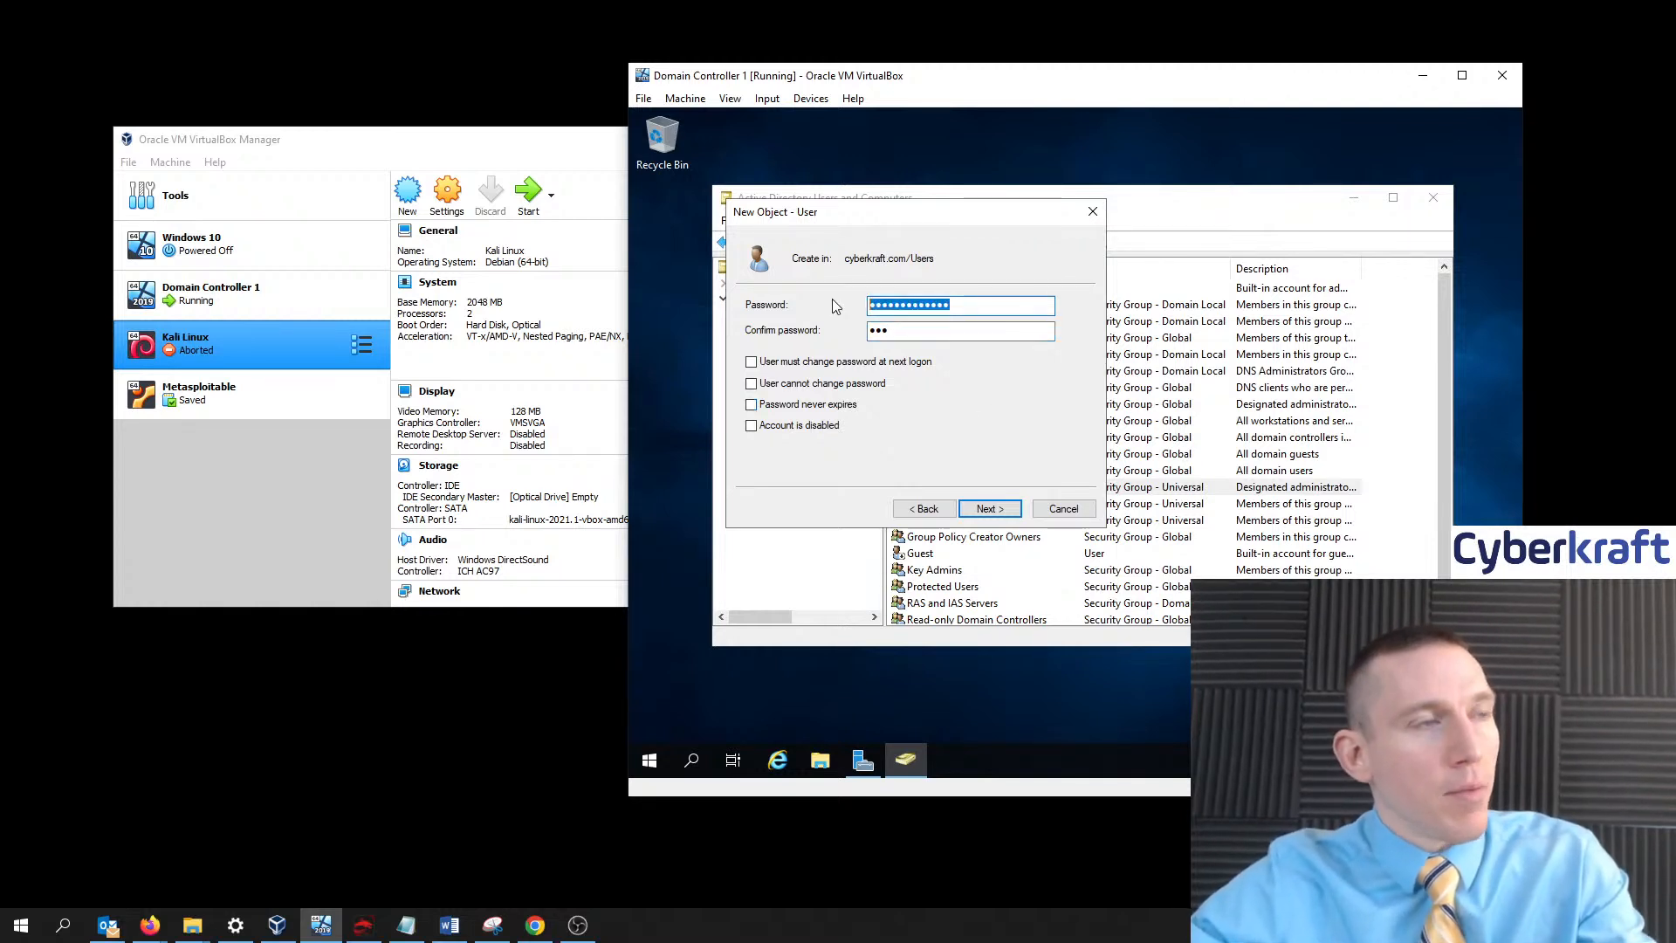
pyautogui.write('•')
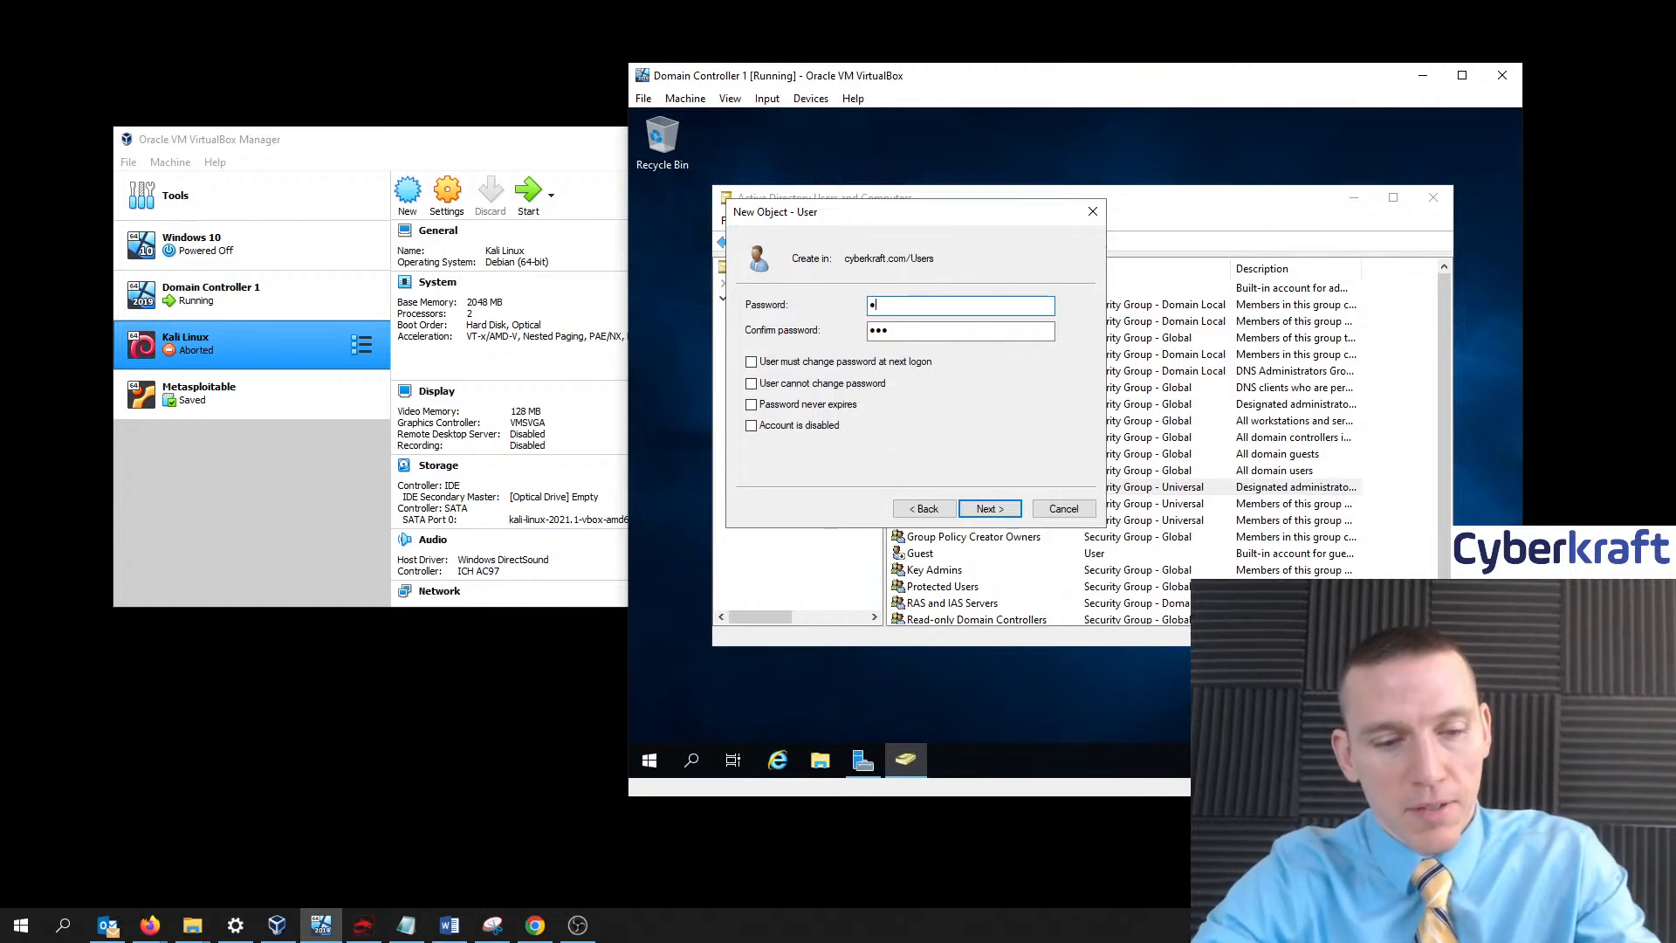
pyautogui.write('•••••')
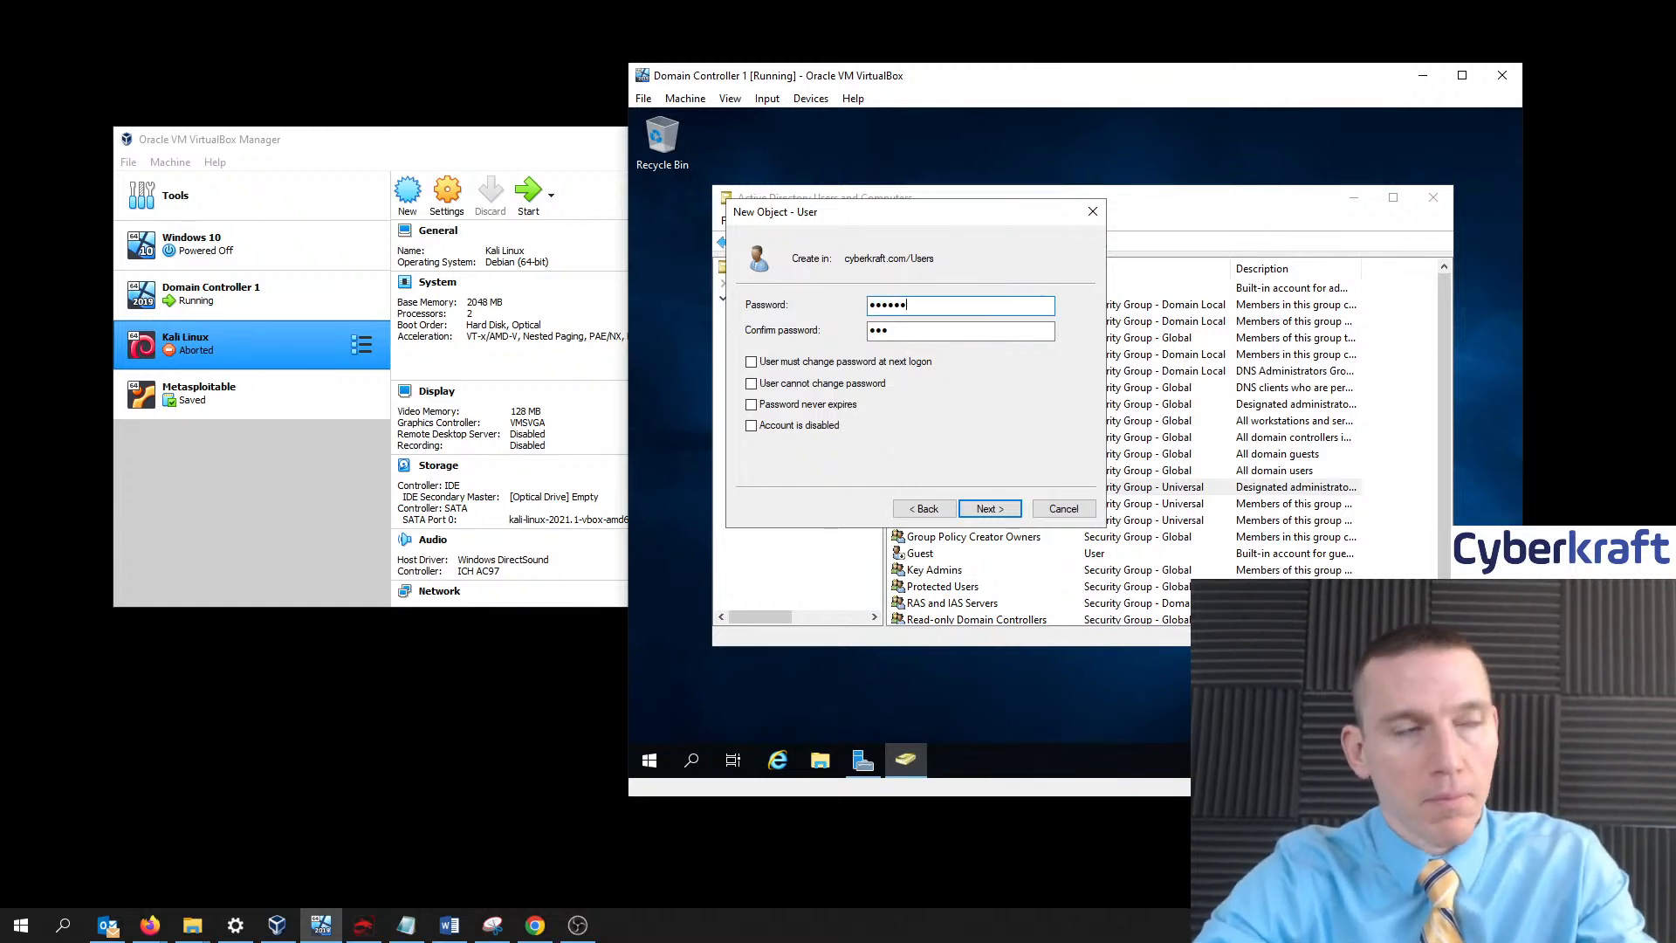
pyautogui.write('••')
pyautogui.press('Tab')
pyautogui.write('•')
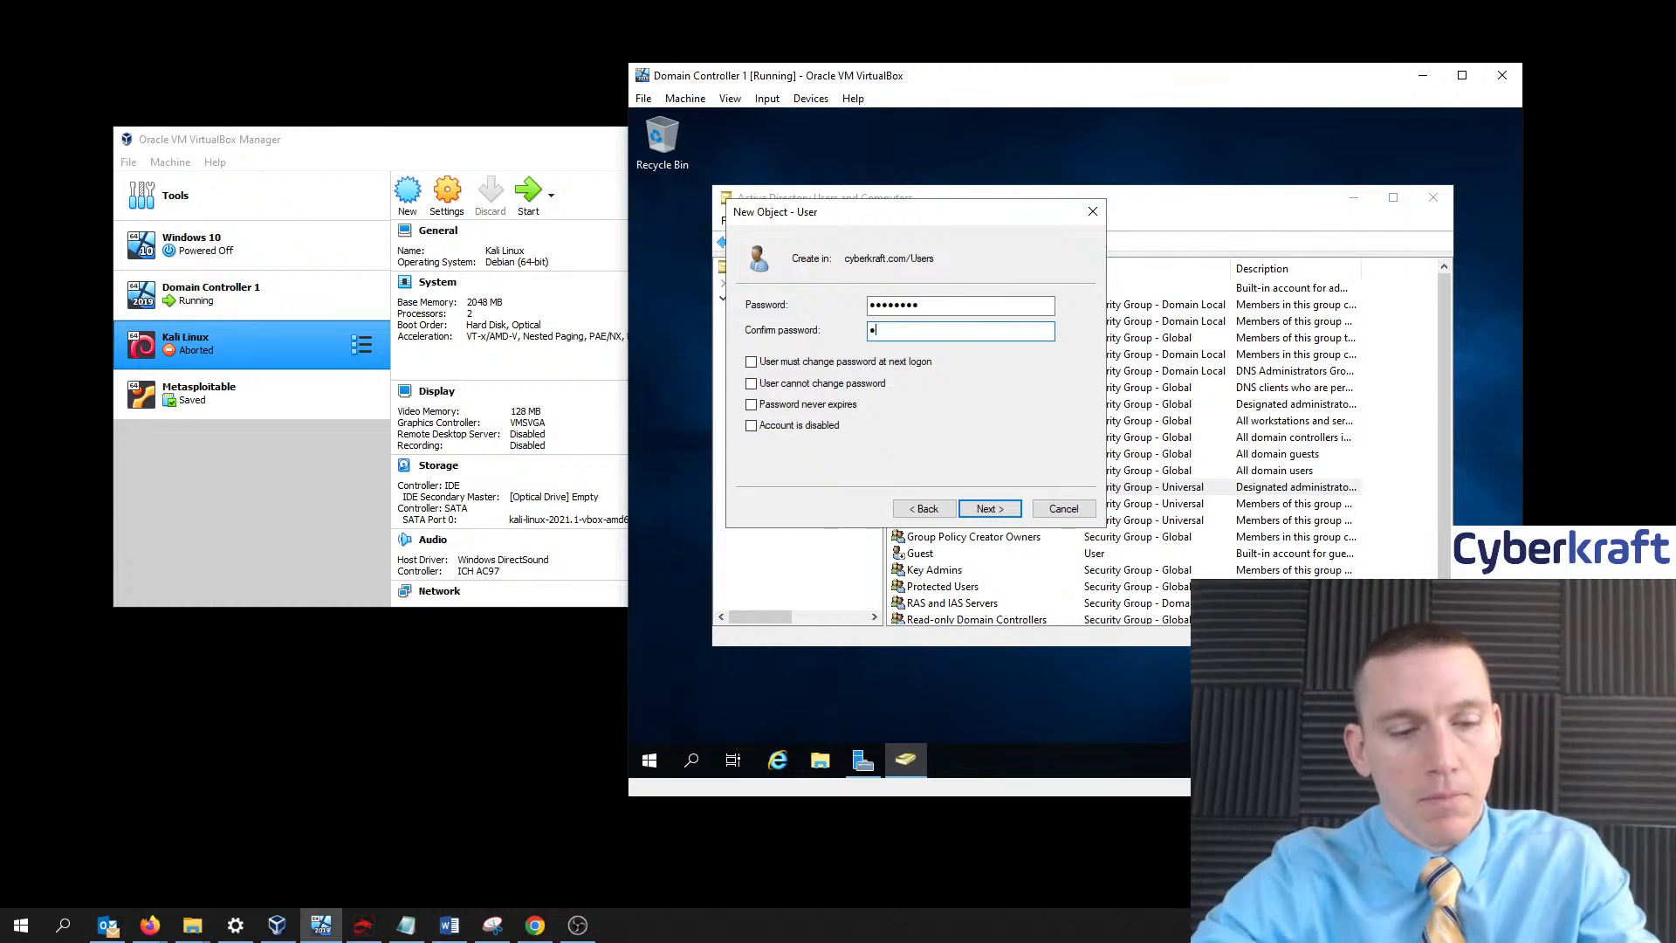
pyautogui.write('••••')
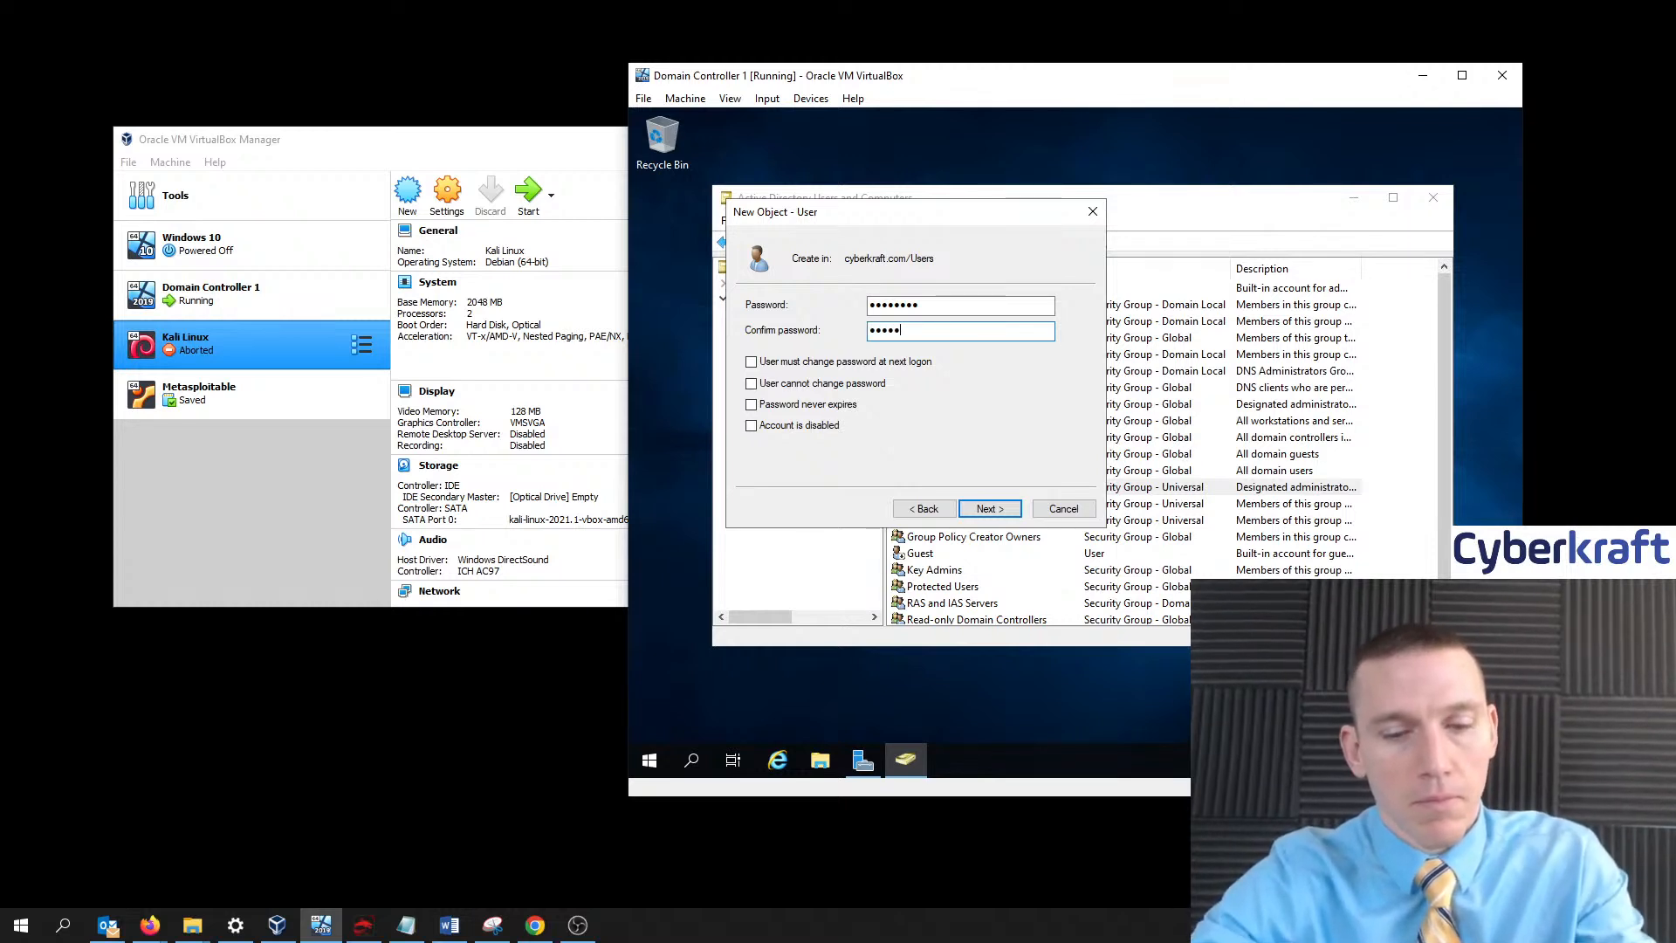
pyautogui.write('•••')
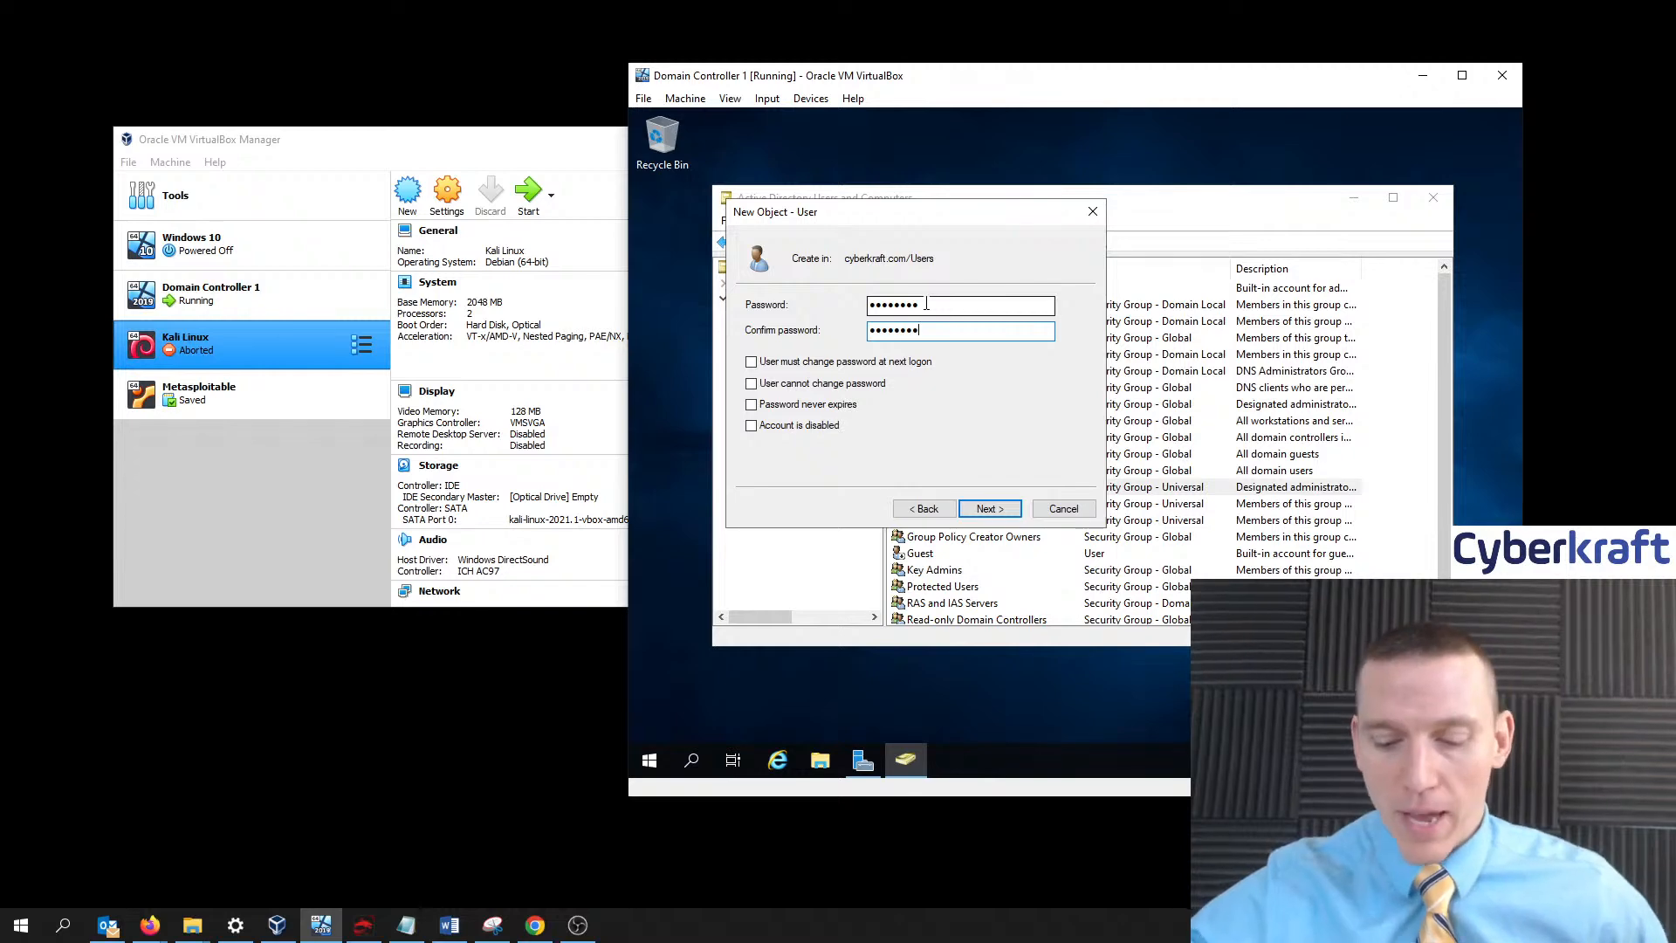
# - Note the new user's password in Notepad below the DG: 10.0.2.2 line, then minimize it
pyautogui.click(406, 924)
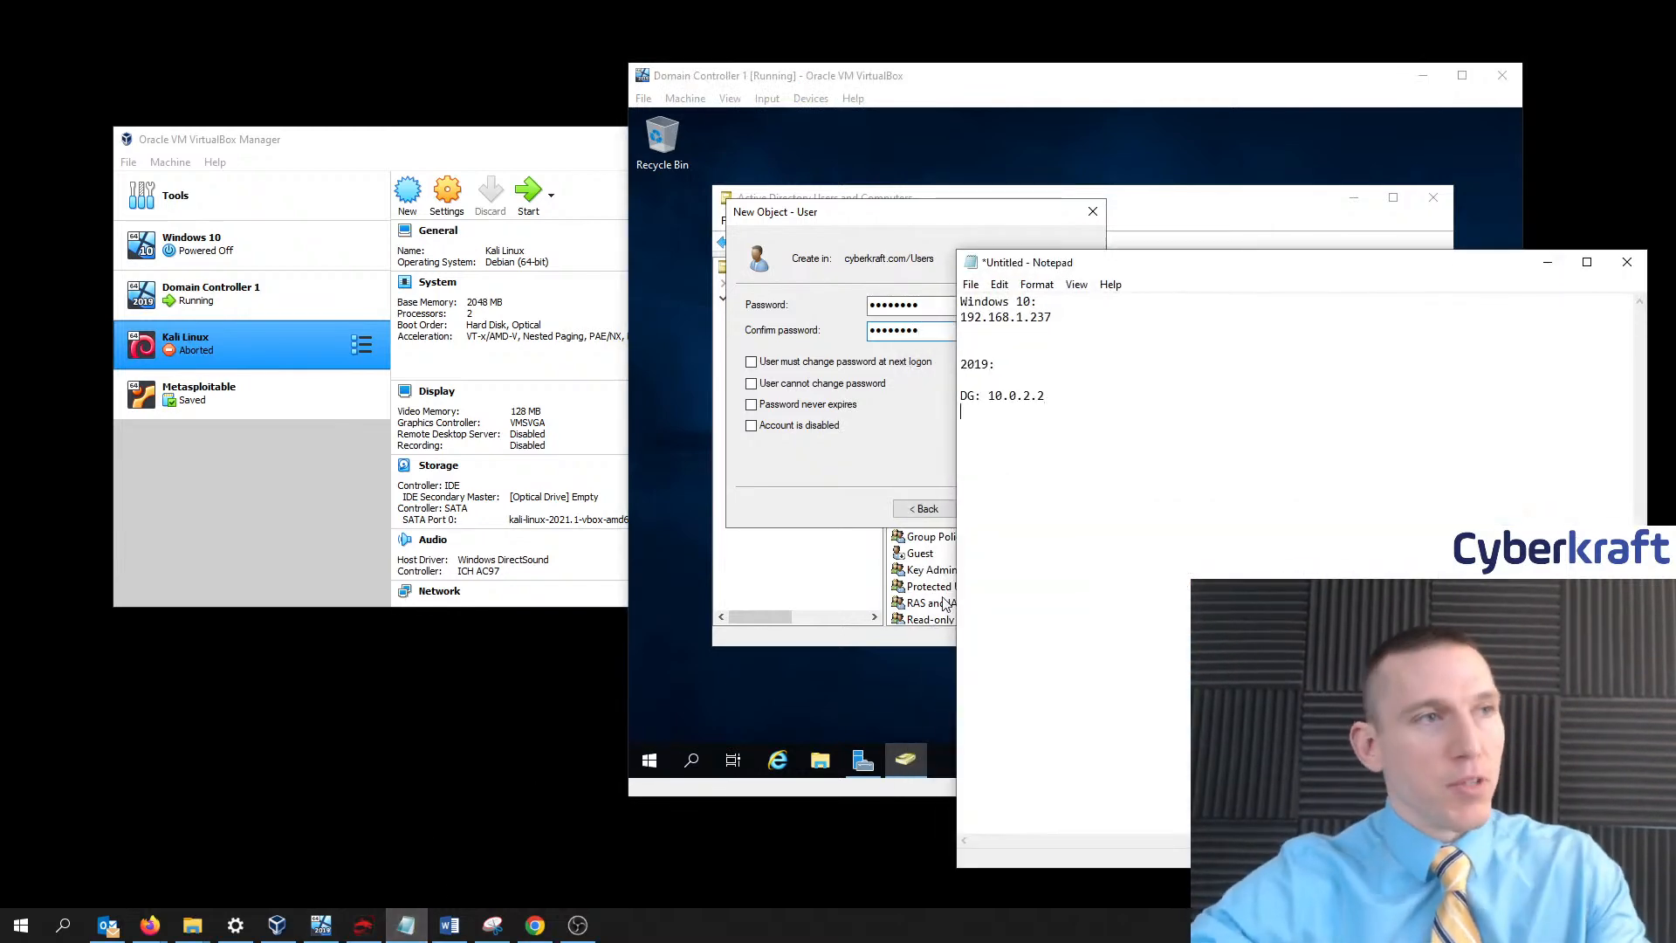
pyautogui.press('Return')
pyautogui.press('Return')
pyautogui.write('Pa')
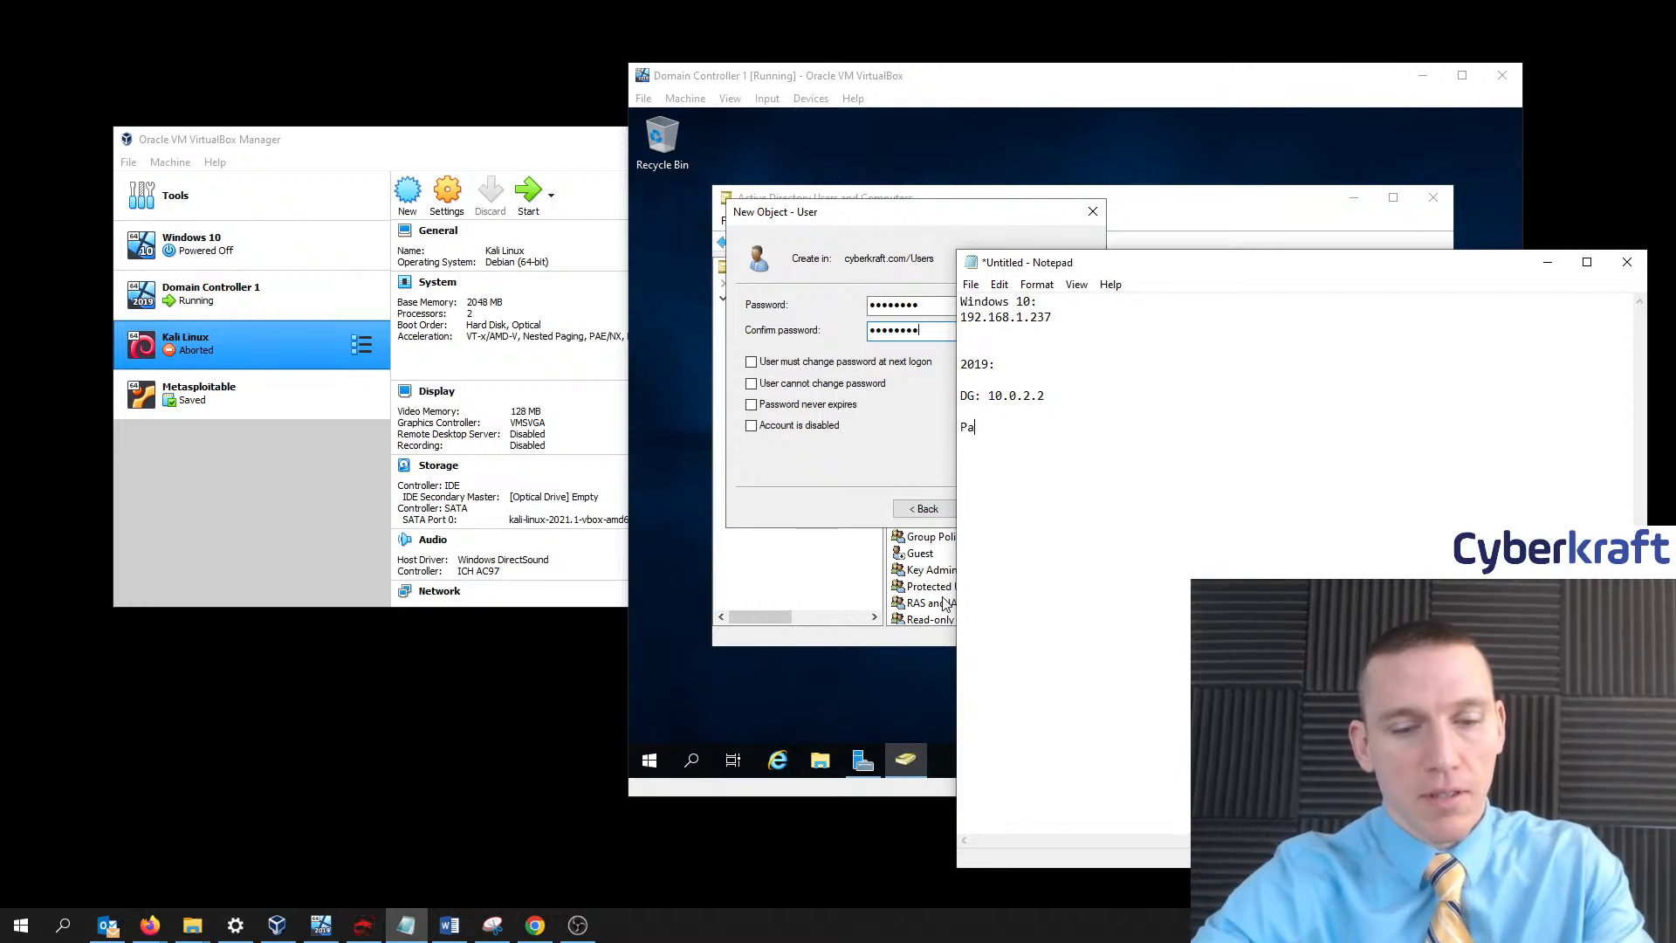
pyautogui.write('$$w0rd')
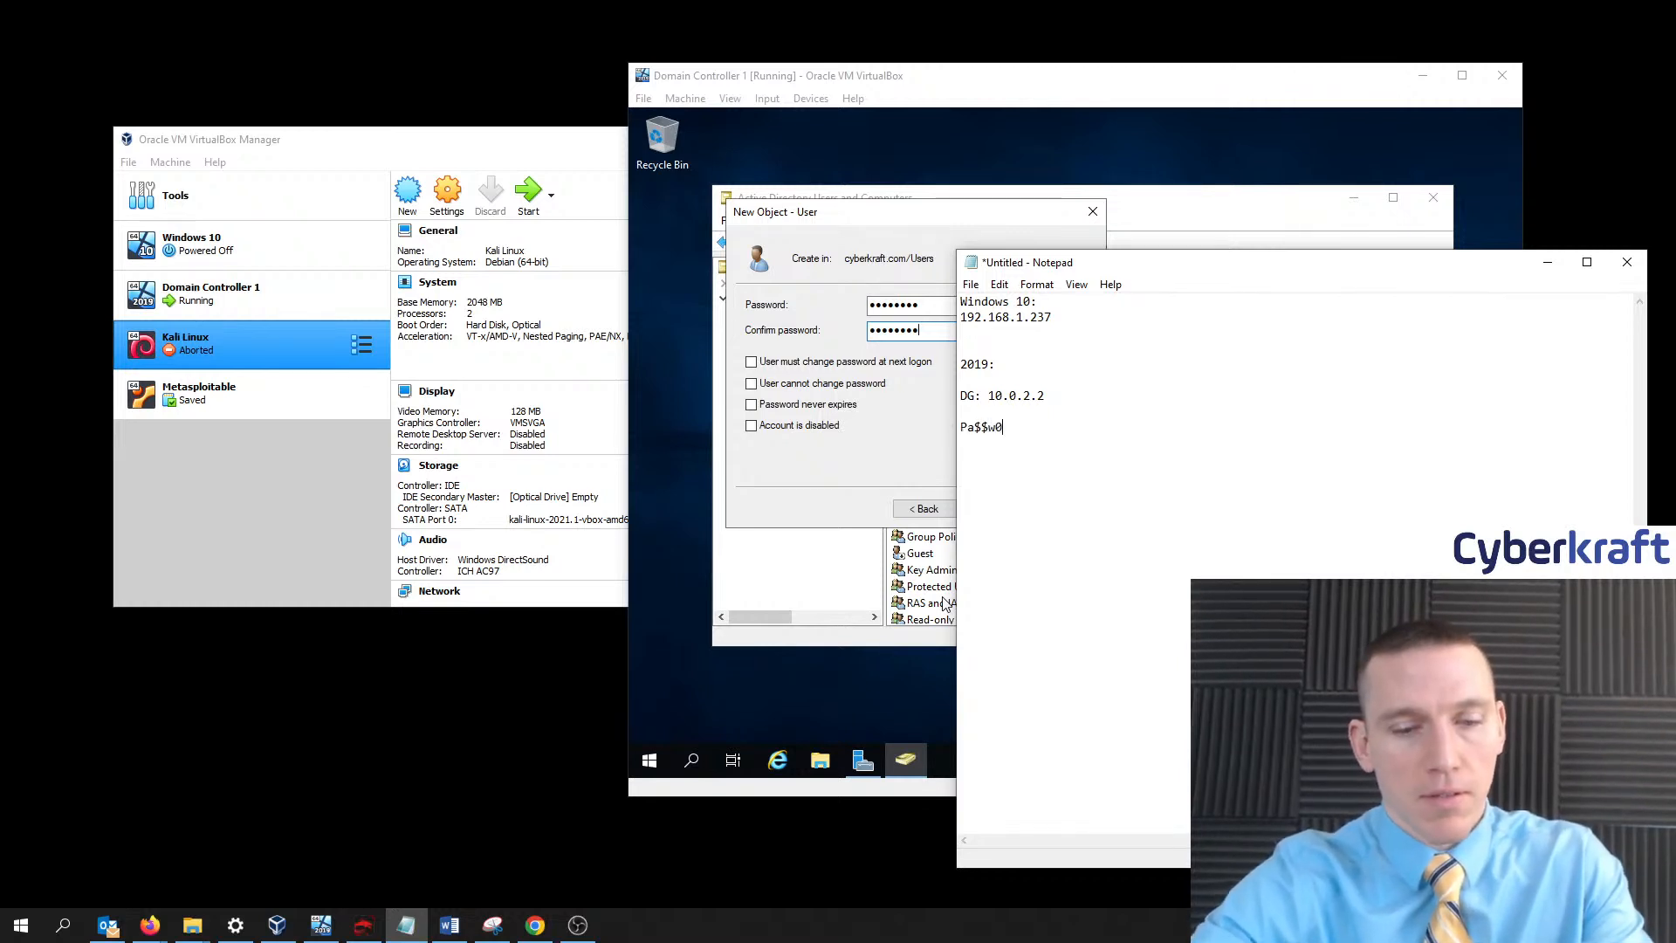
pyautogui.click(1548, 262)
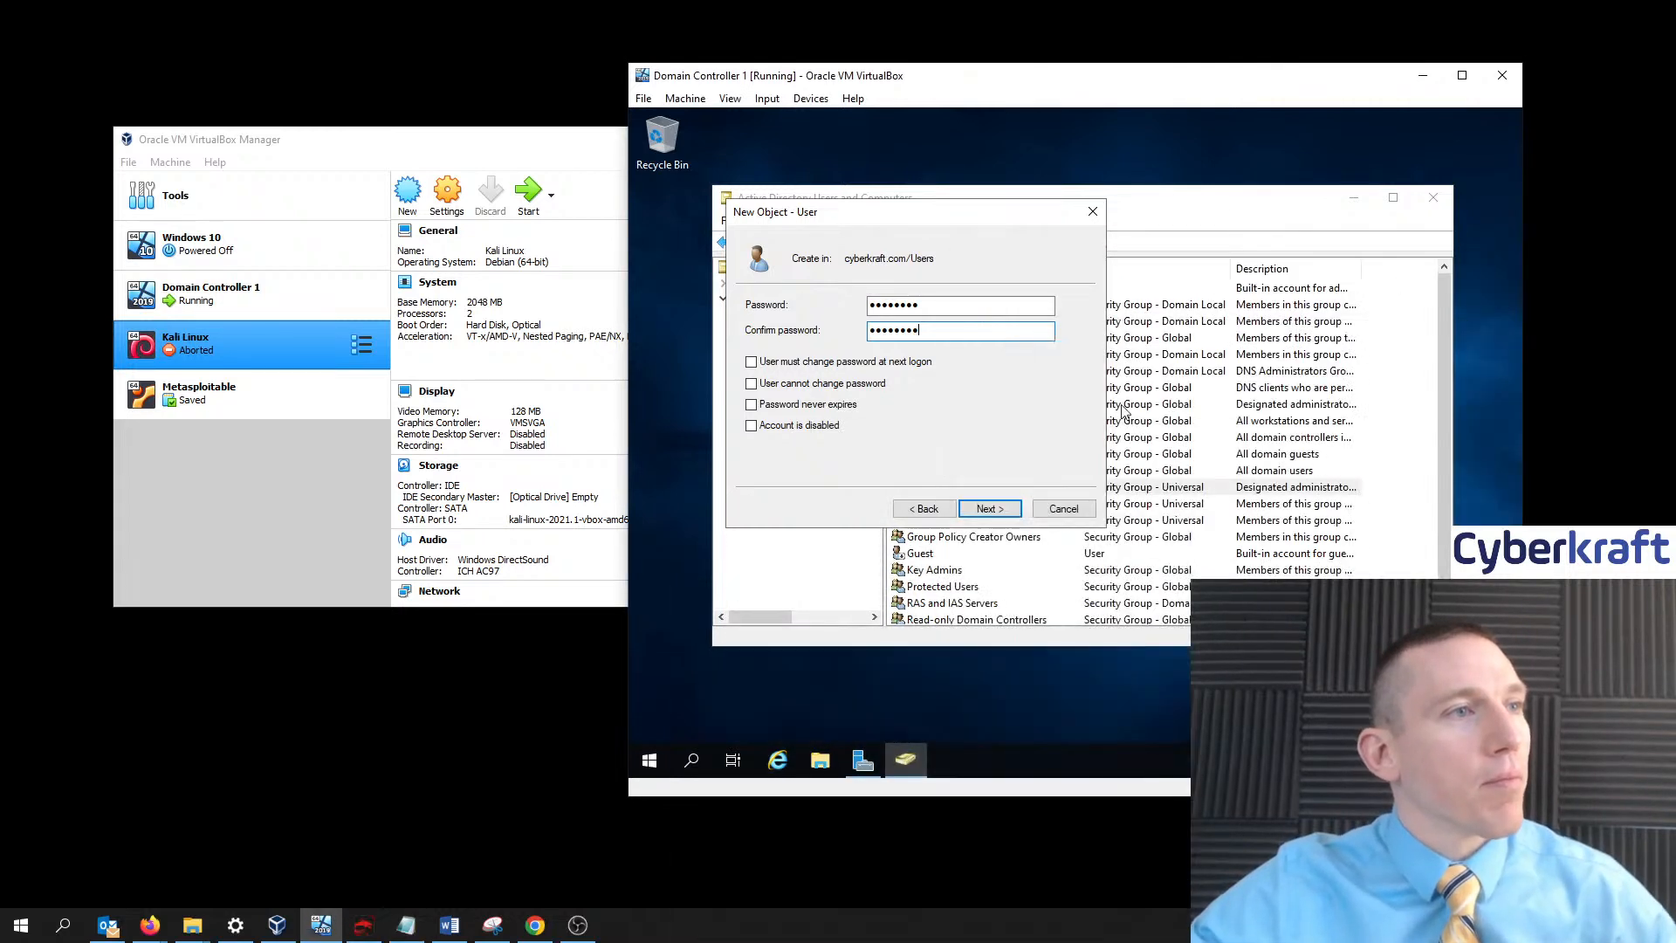
# - Finish creating the new user, then choose Add to a group from its context menu
pyautogui.click(996, 509)
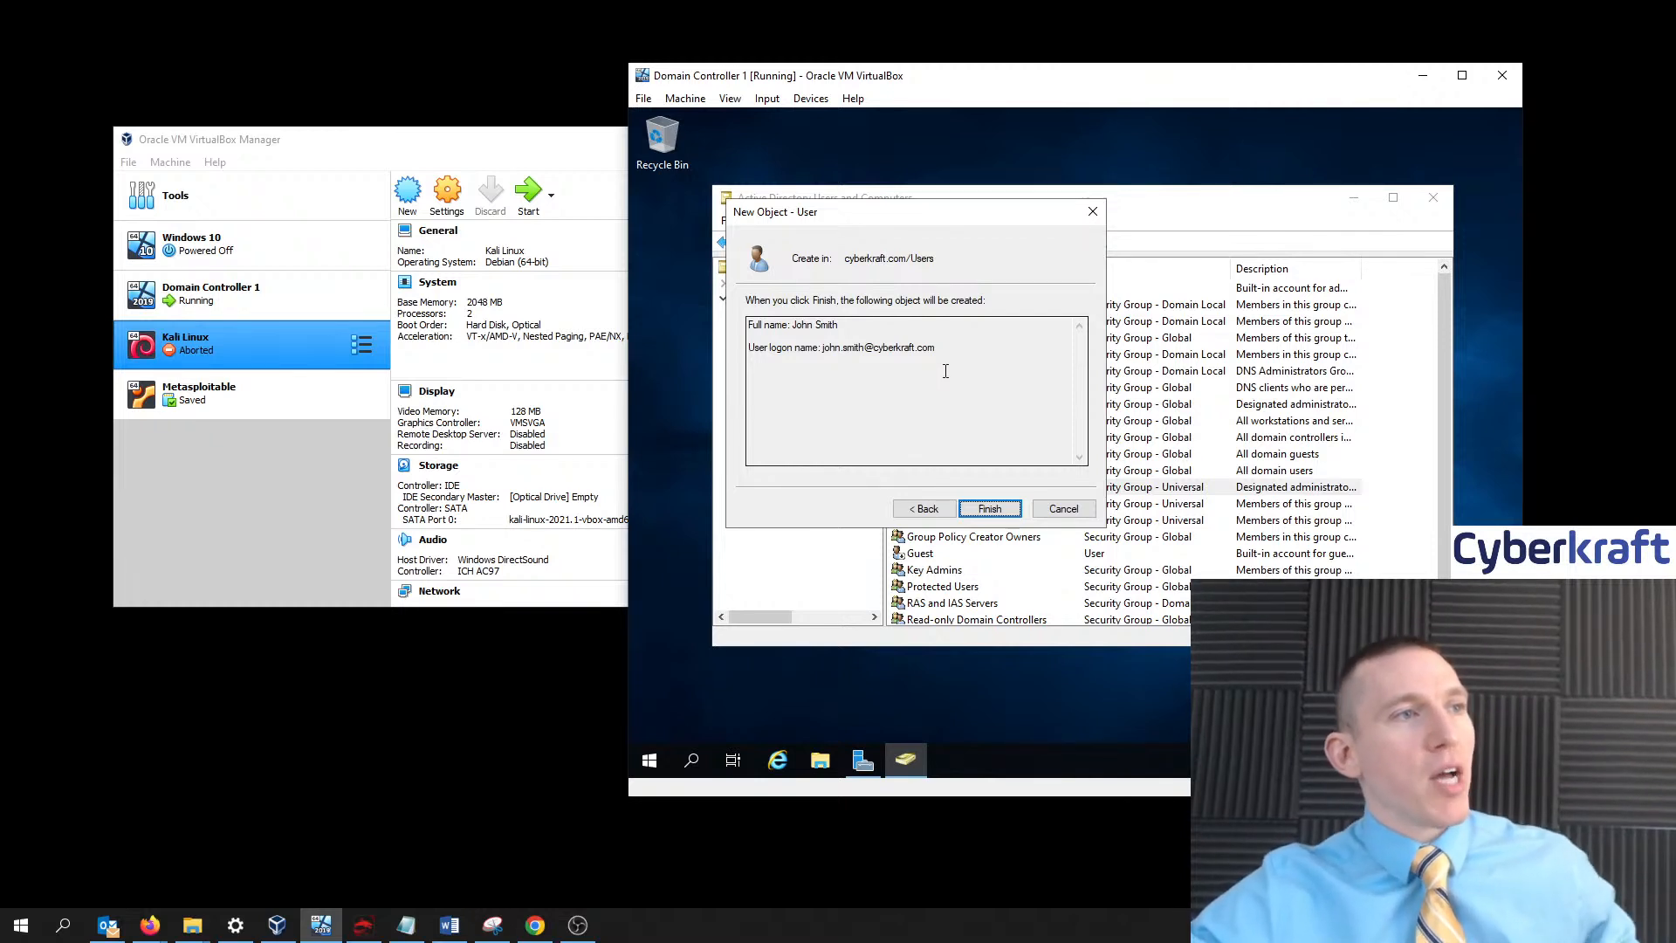
pyautogui.click(1005, 517)
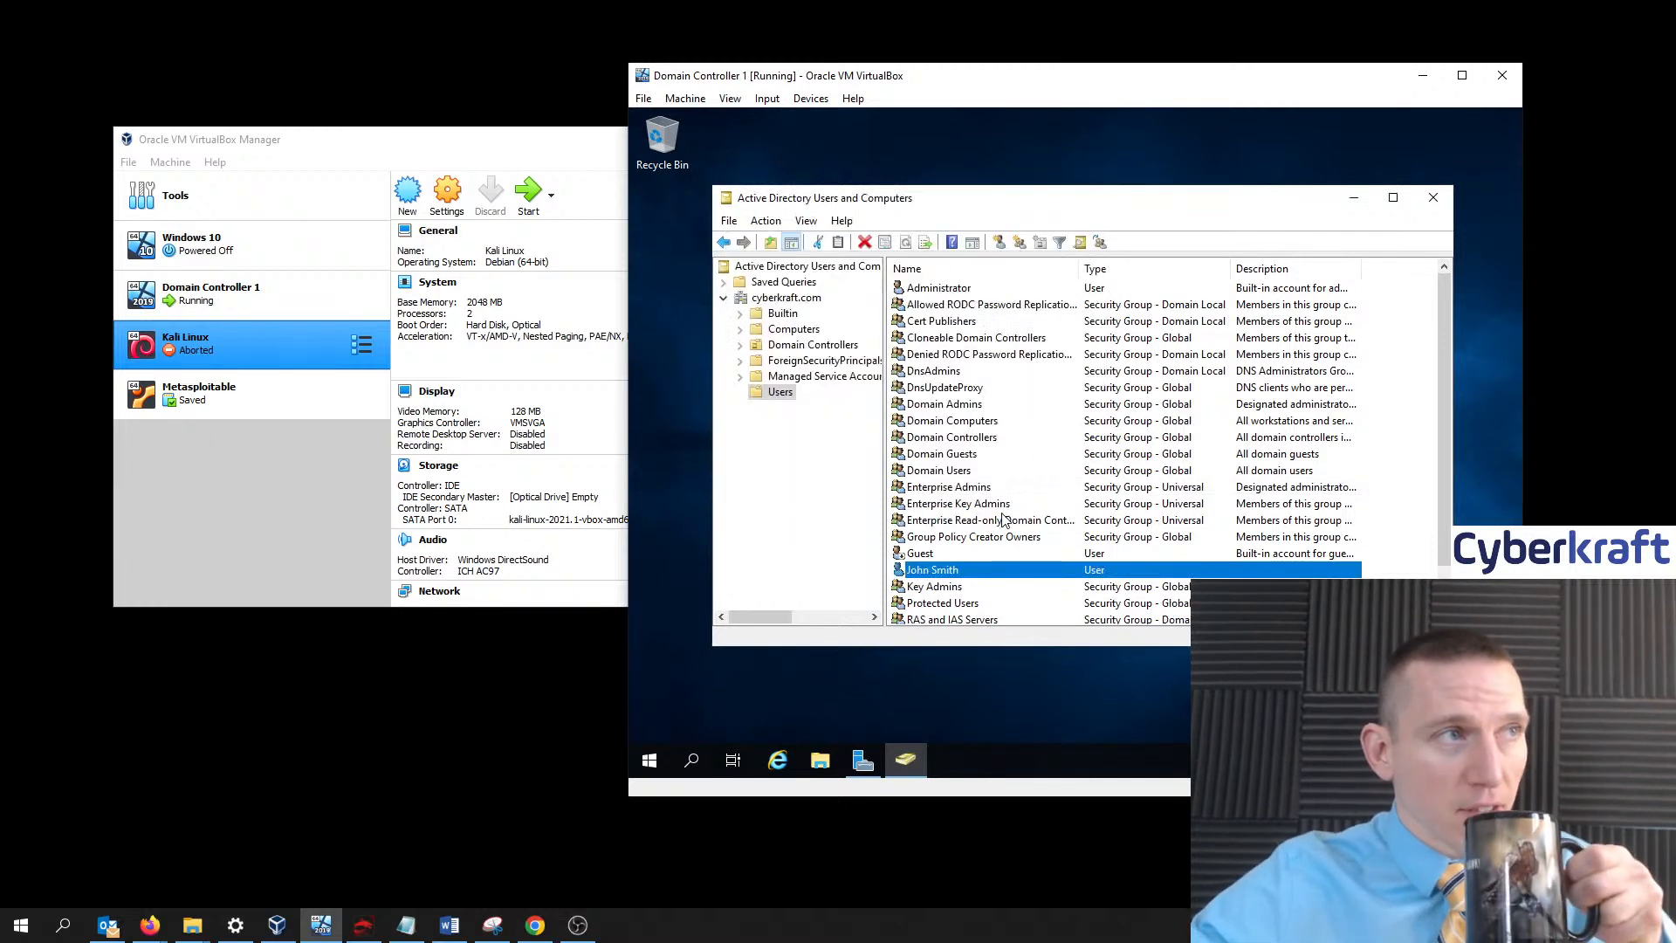
pyautogui.doubleClick(1038, 568)
pyautogui.rightClick(1037, 568)
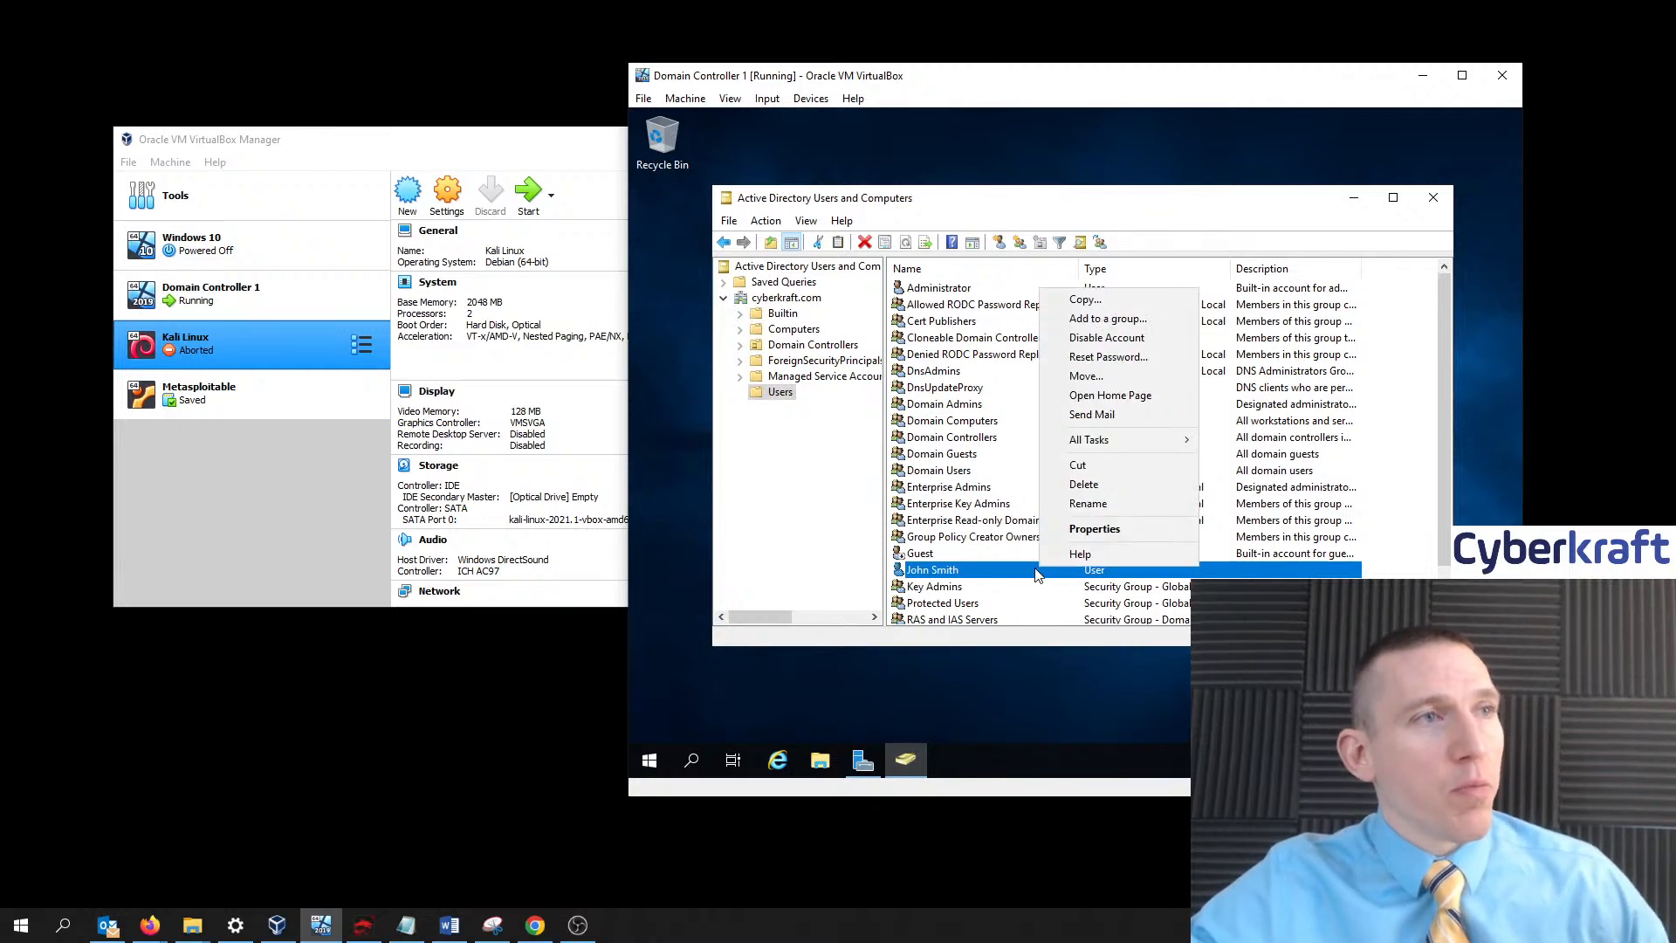
pyautogui.click(1105, 323)
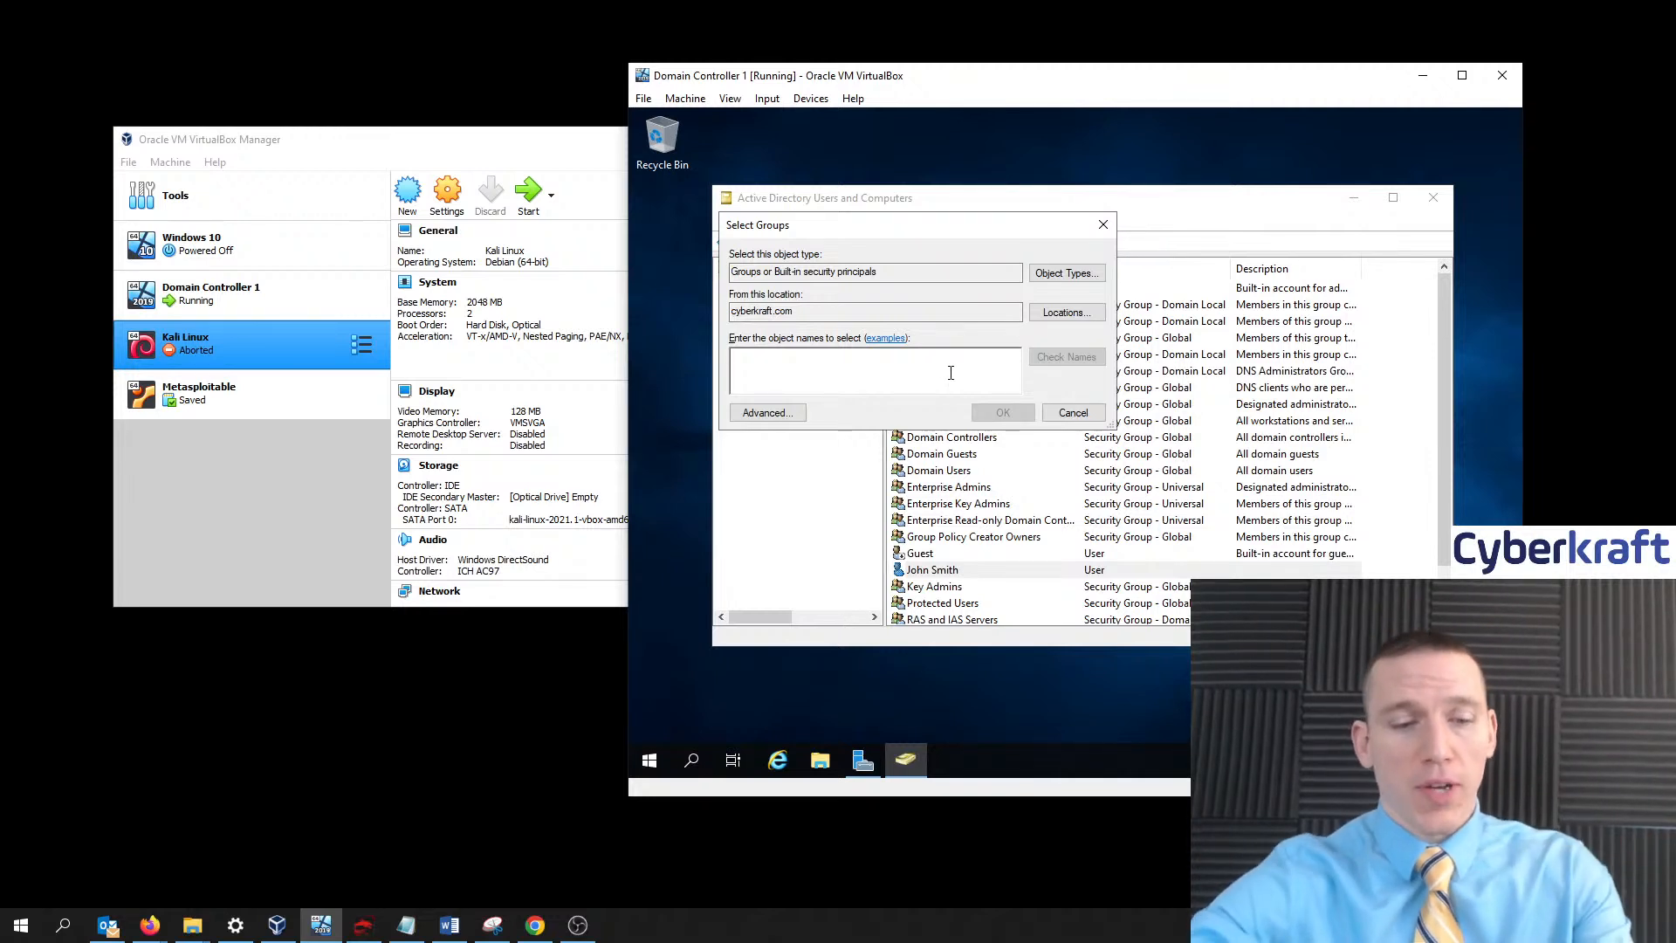
# - Resolve 'admi' to Administrators, remove that entry, and cancel Select Groups without adding a group
pyautogui.write('admin')
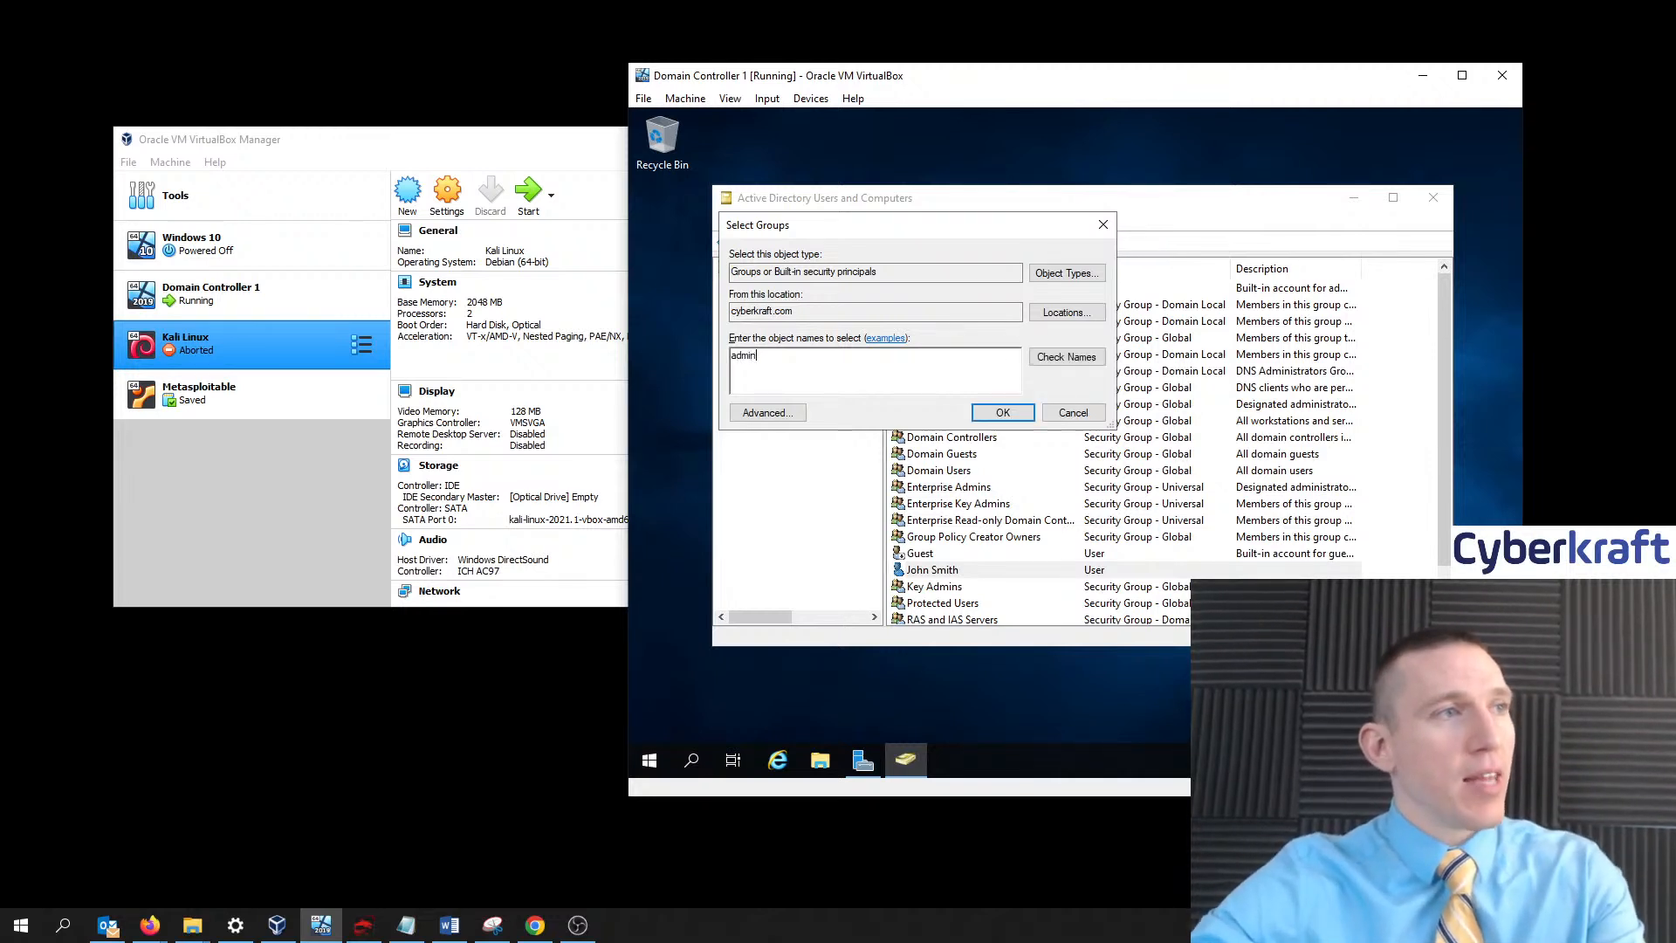
pyautogui.click(1066, 357)
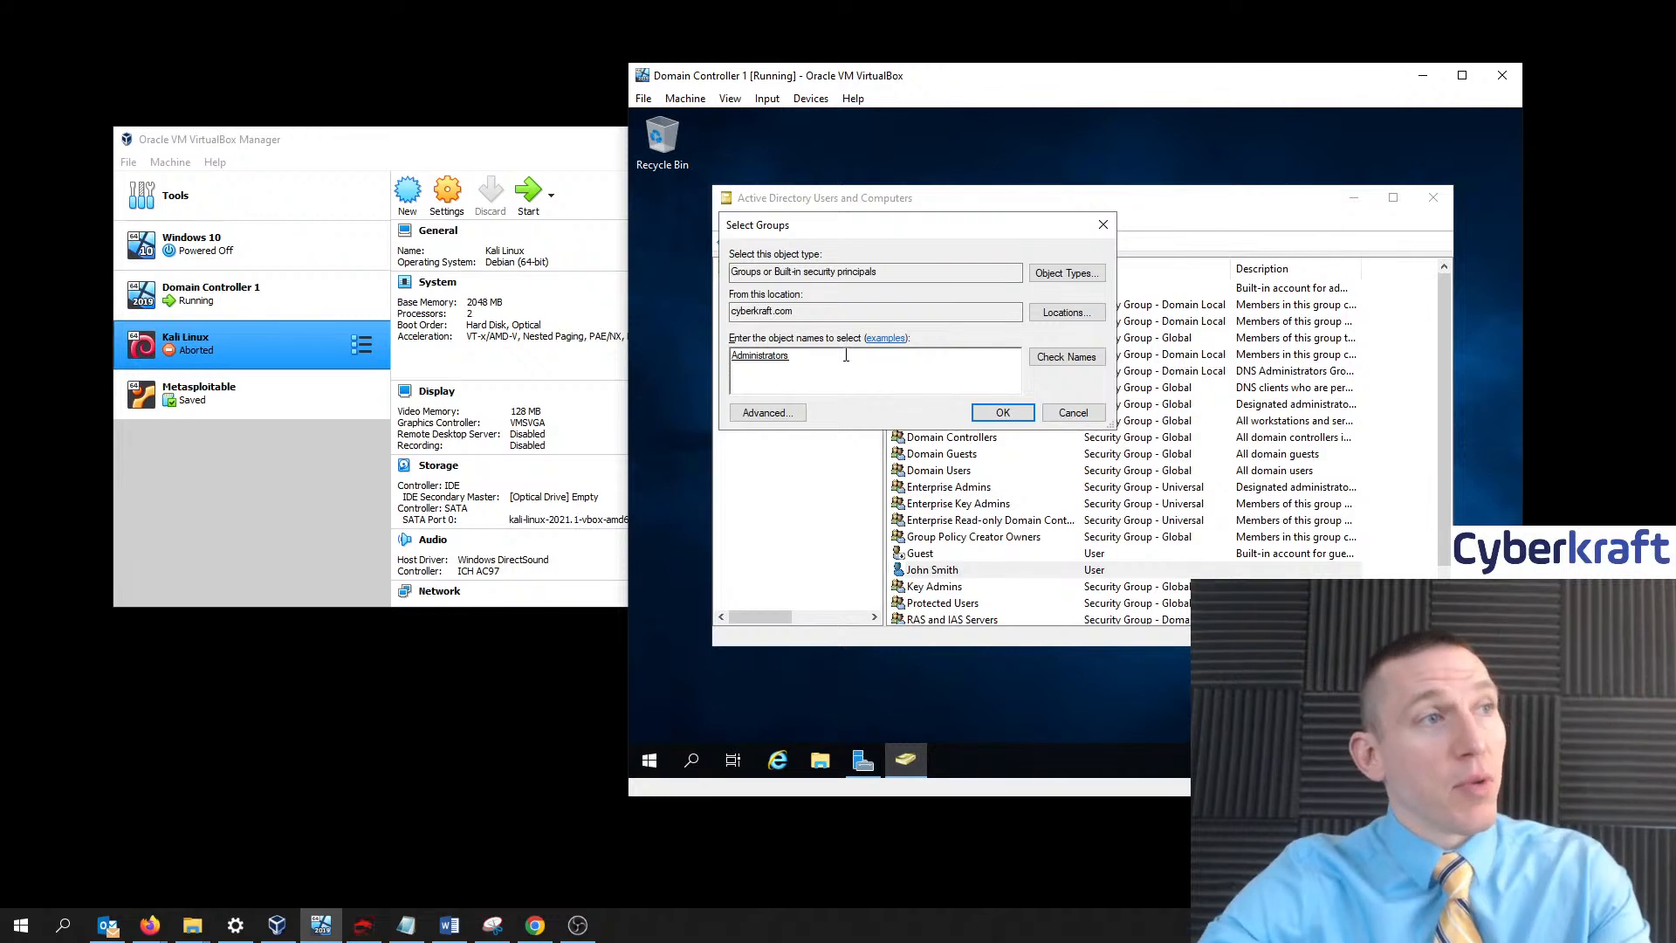
pyautogui.press('BackSpace')
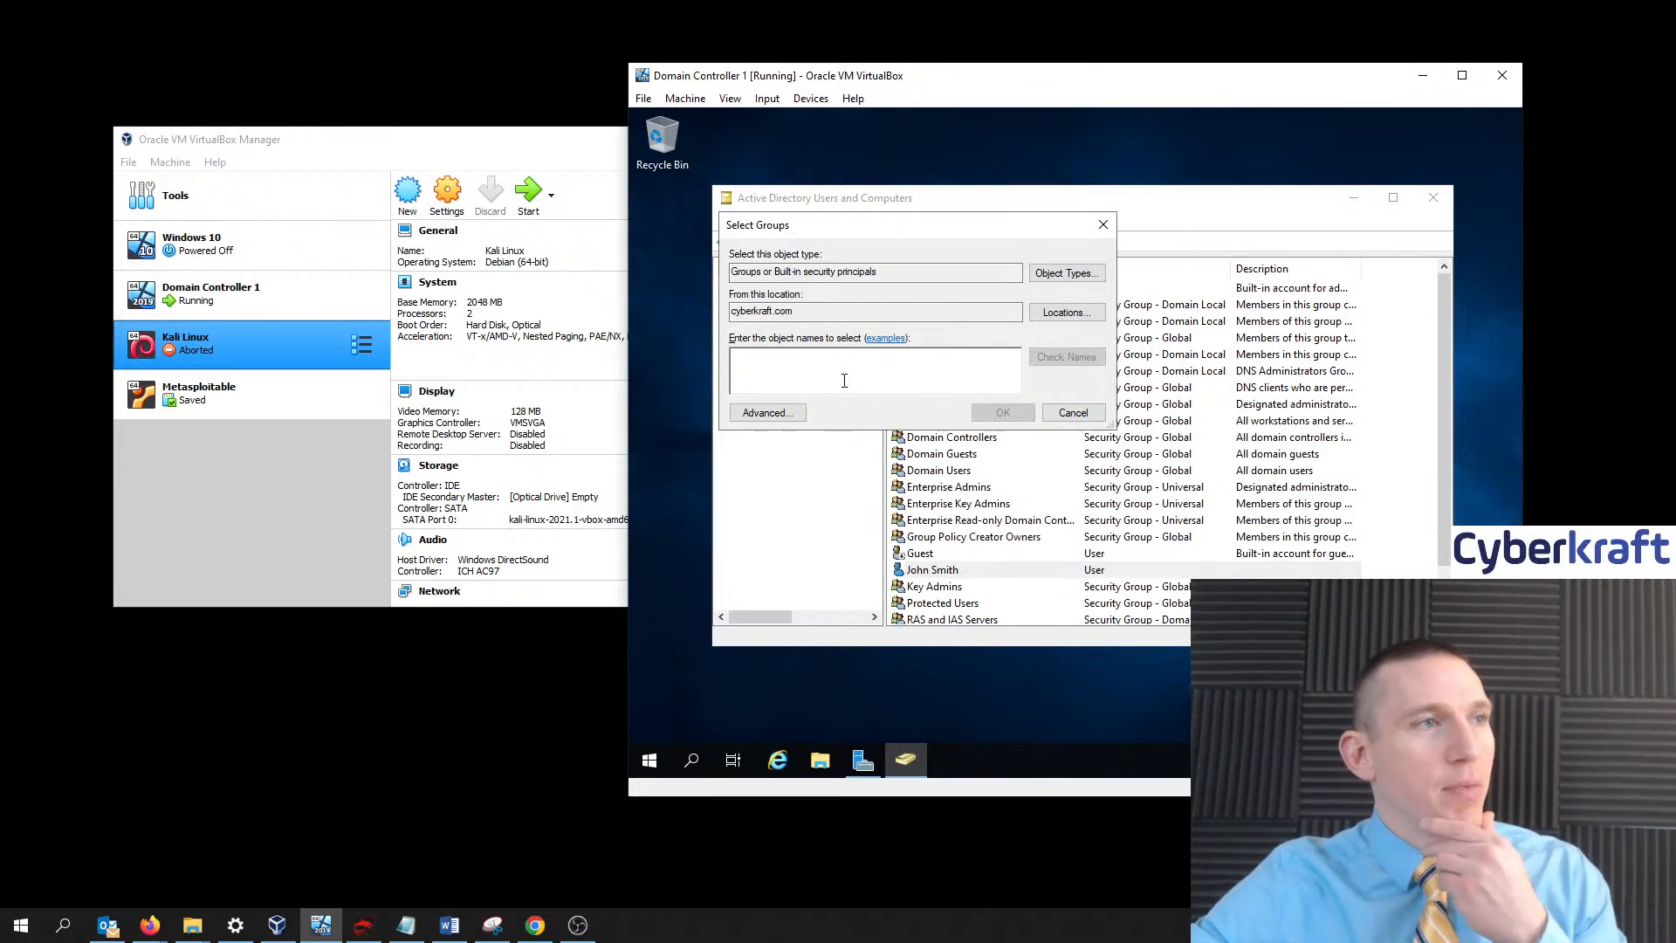
pyautogui.click(1072, 413)
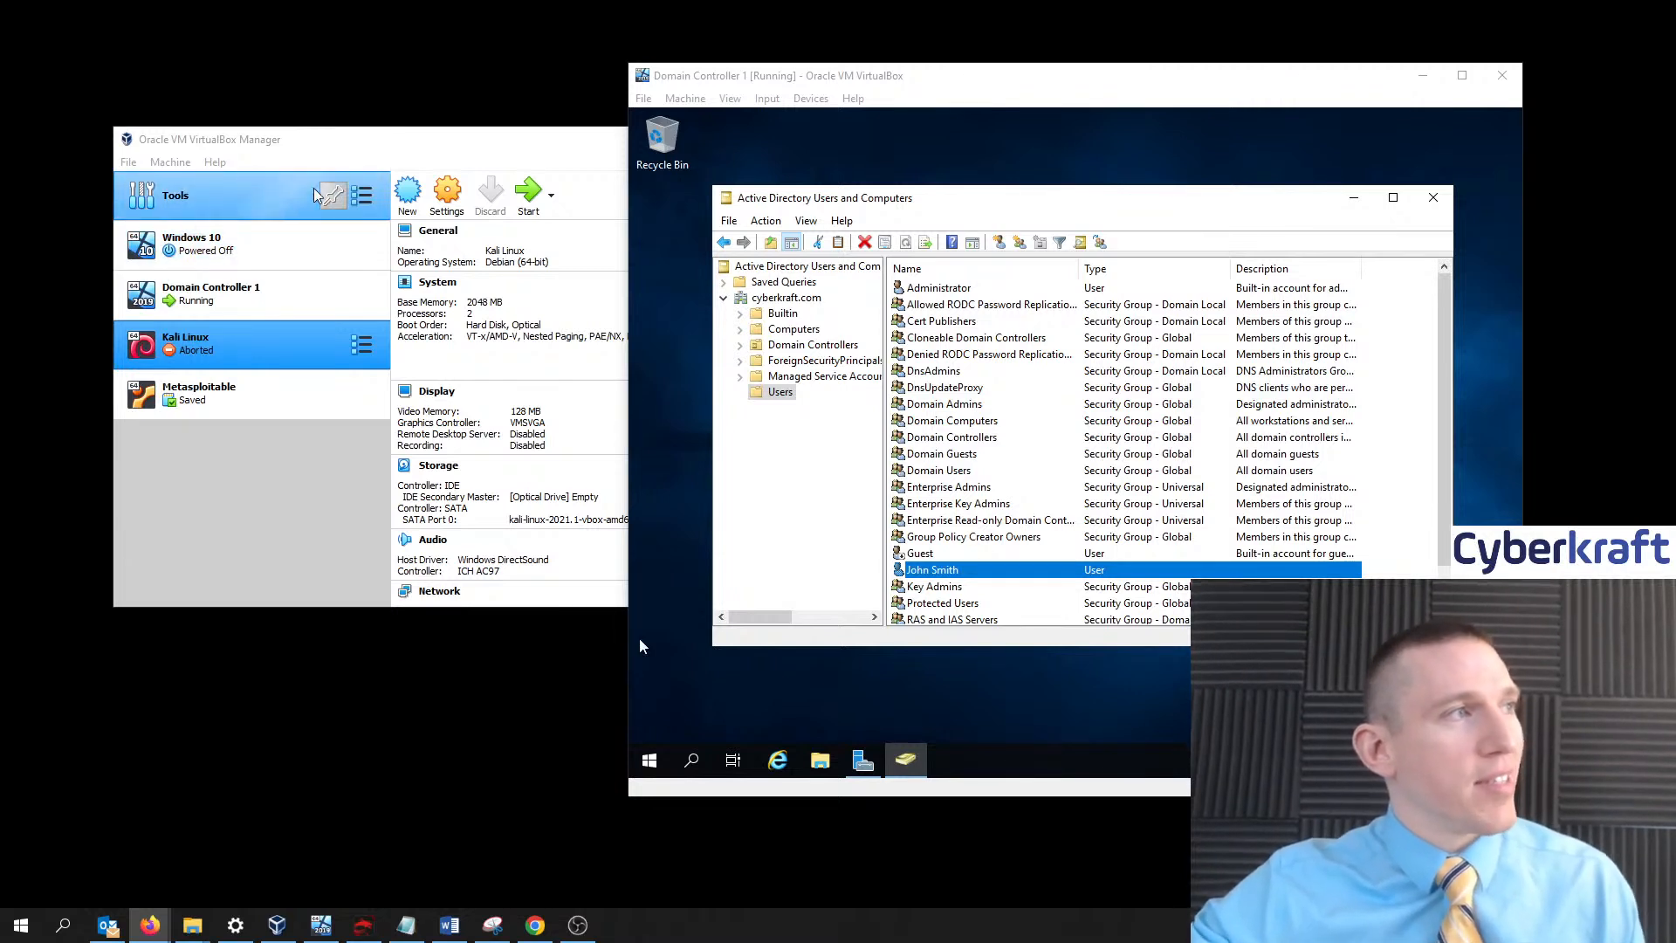
# - Select the Windows 10 machine in VirtualBox Manager to show its details and bridged network adapter
pyautogui.click(379, 144)
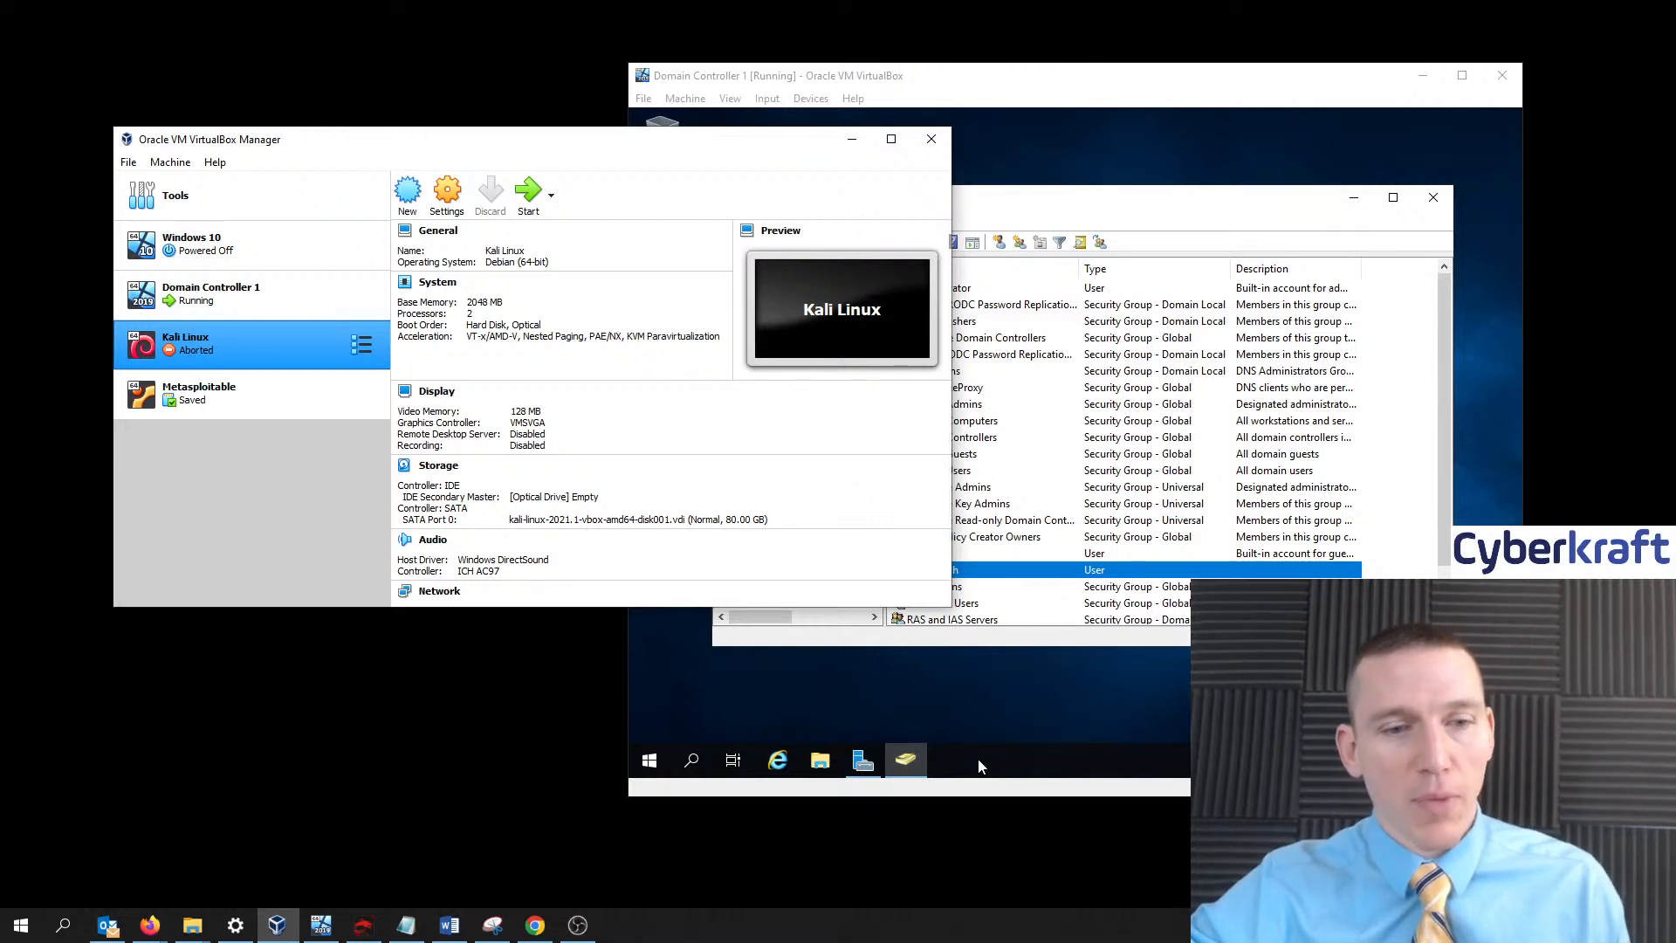
pyautogui.hotkey('alt', 'Tab')
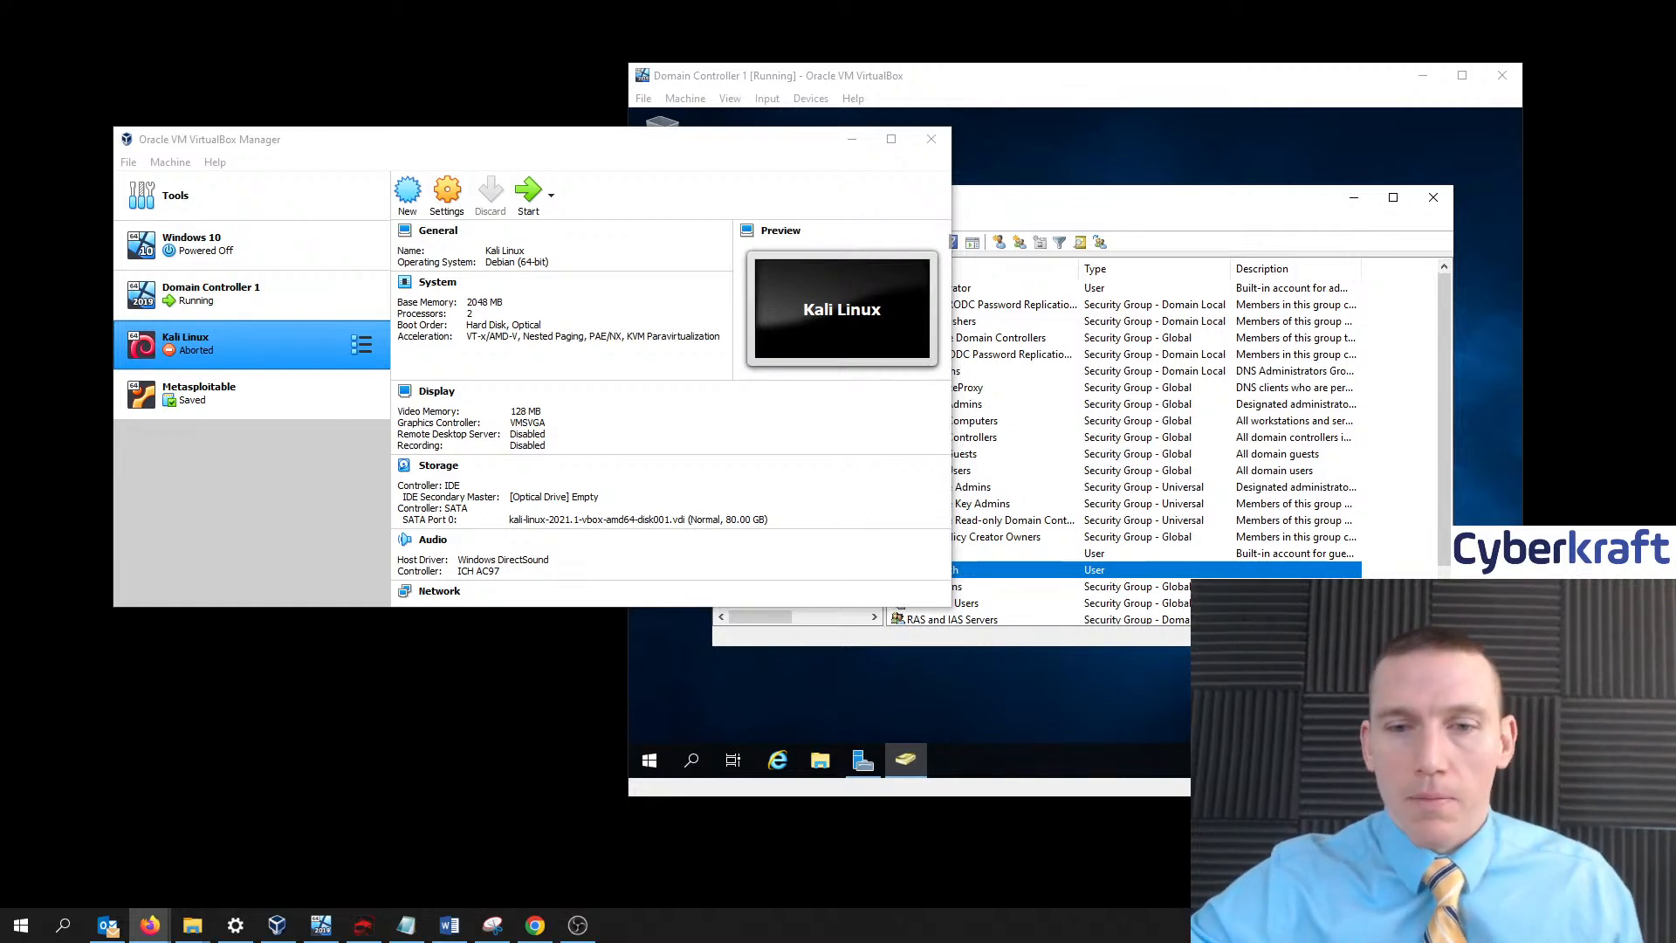
pyautogui.hotkey('alt', 'Tab')
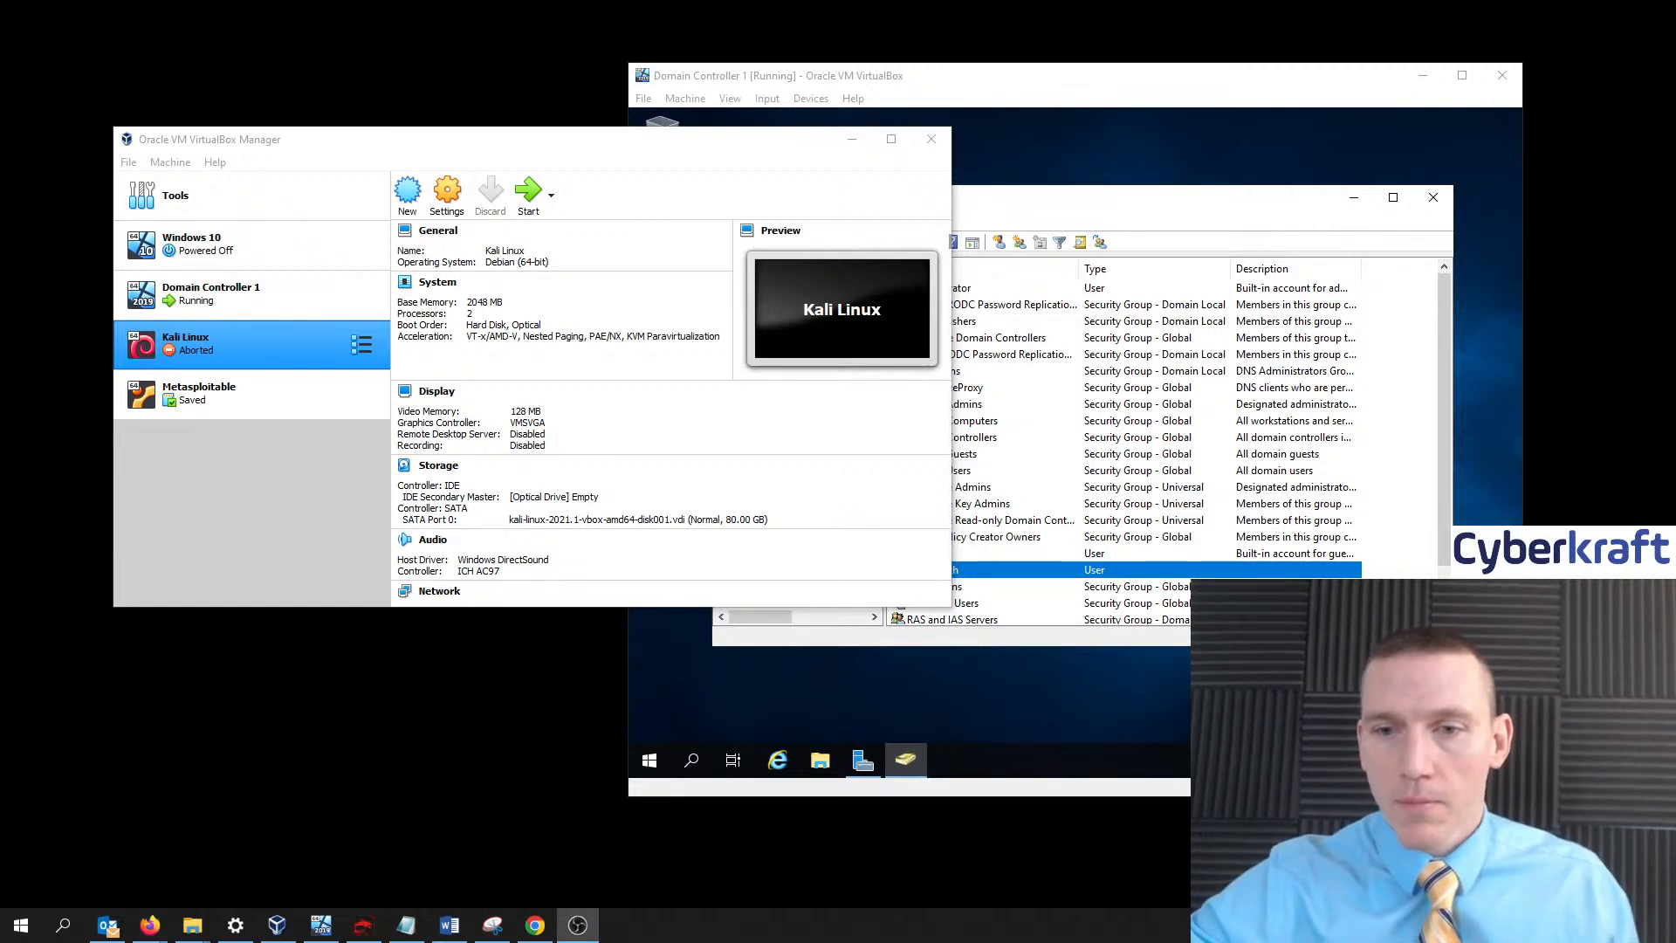
pyautogui.click(741, 109)
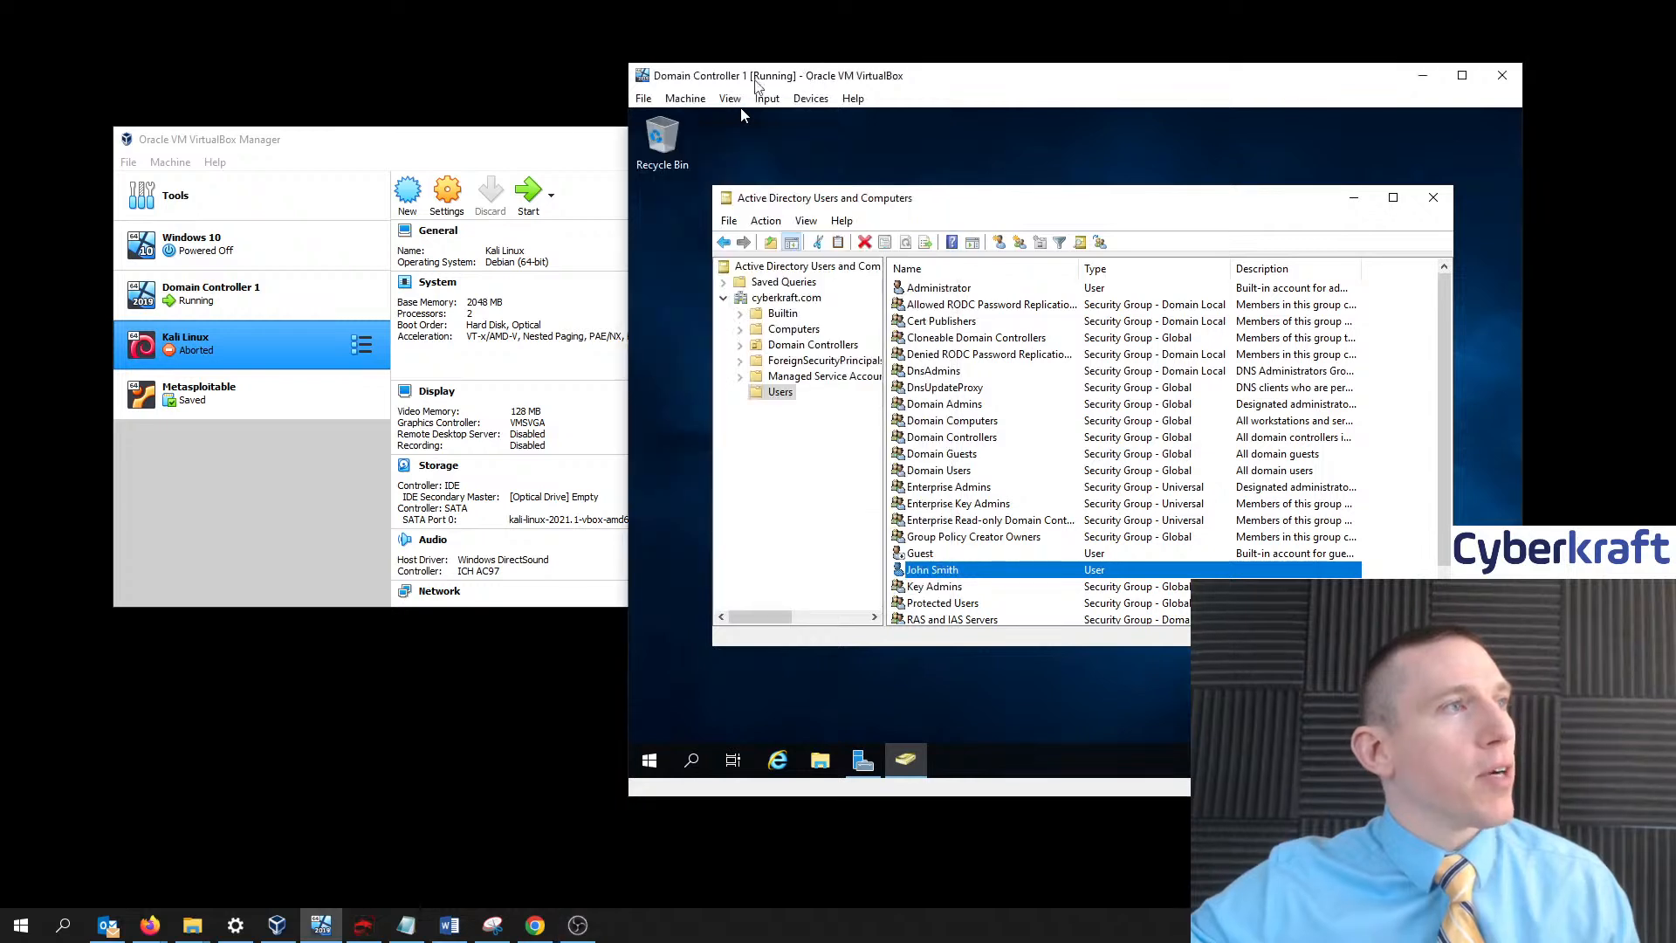
pyautogui.hotkey('alt', 'Tab')
pyautogui.click(242, 254)
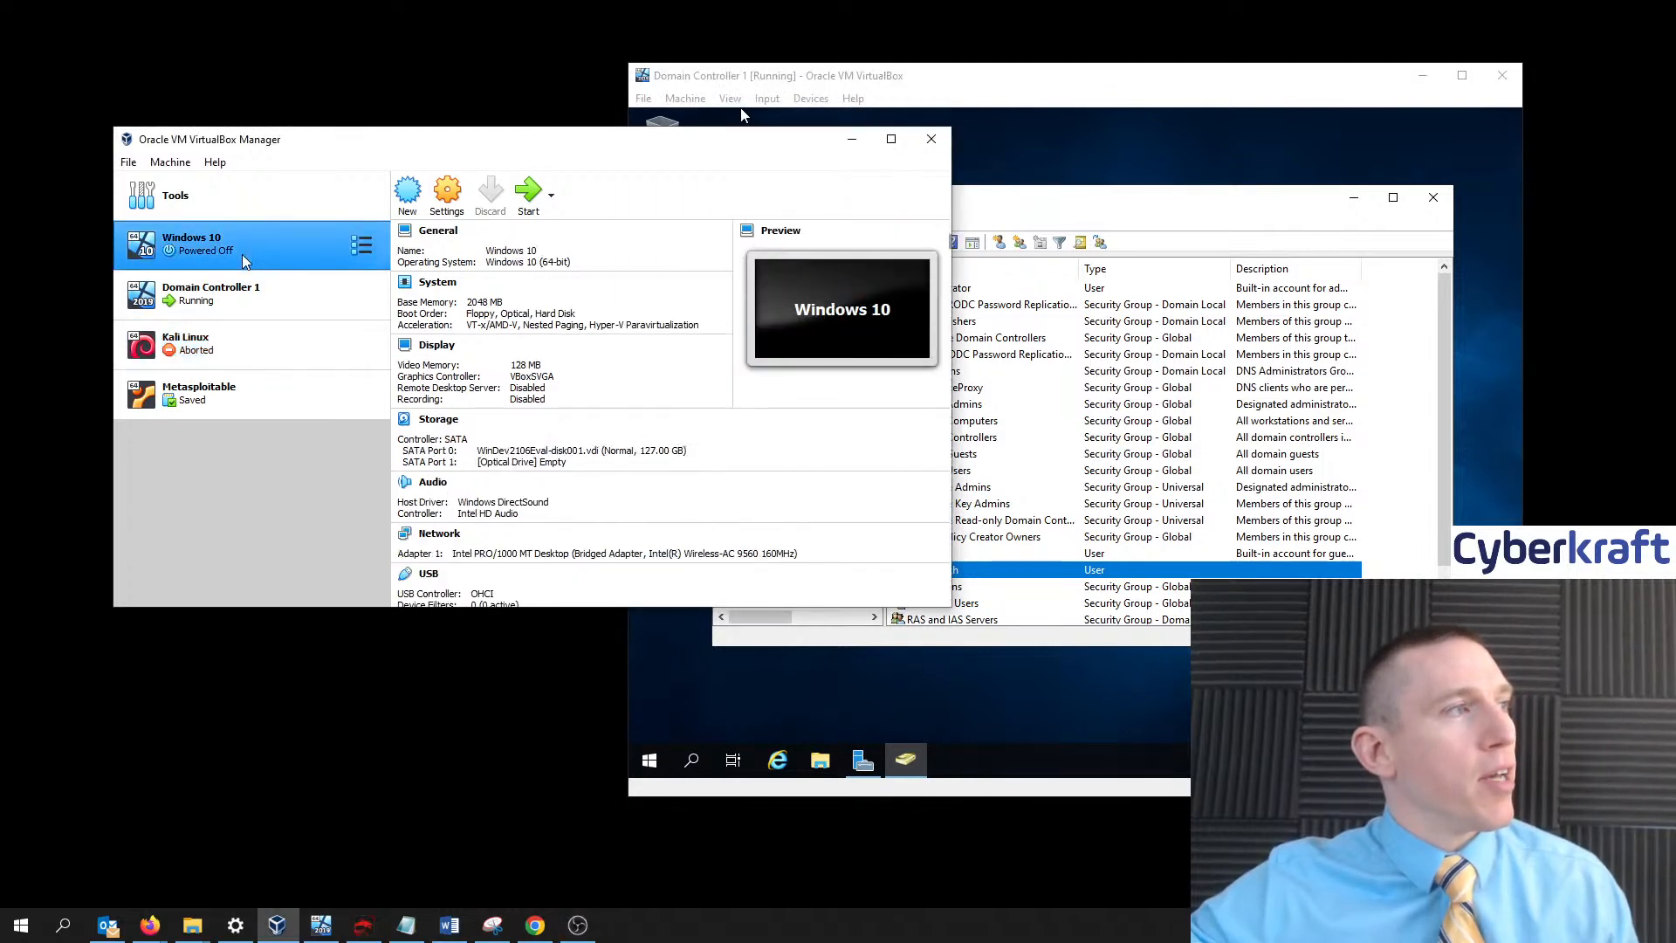
# - Start the Windows 10 VM, enlarge its window and dismiss both VirtualBox notification bars
pyautogui.click(531, 197)
pyautogui.moveTo(1148, 65); pyautogui.dragTo(1236, 53)
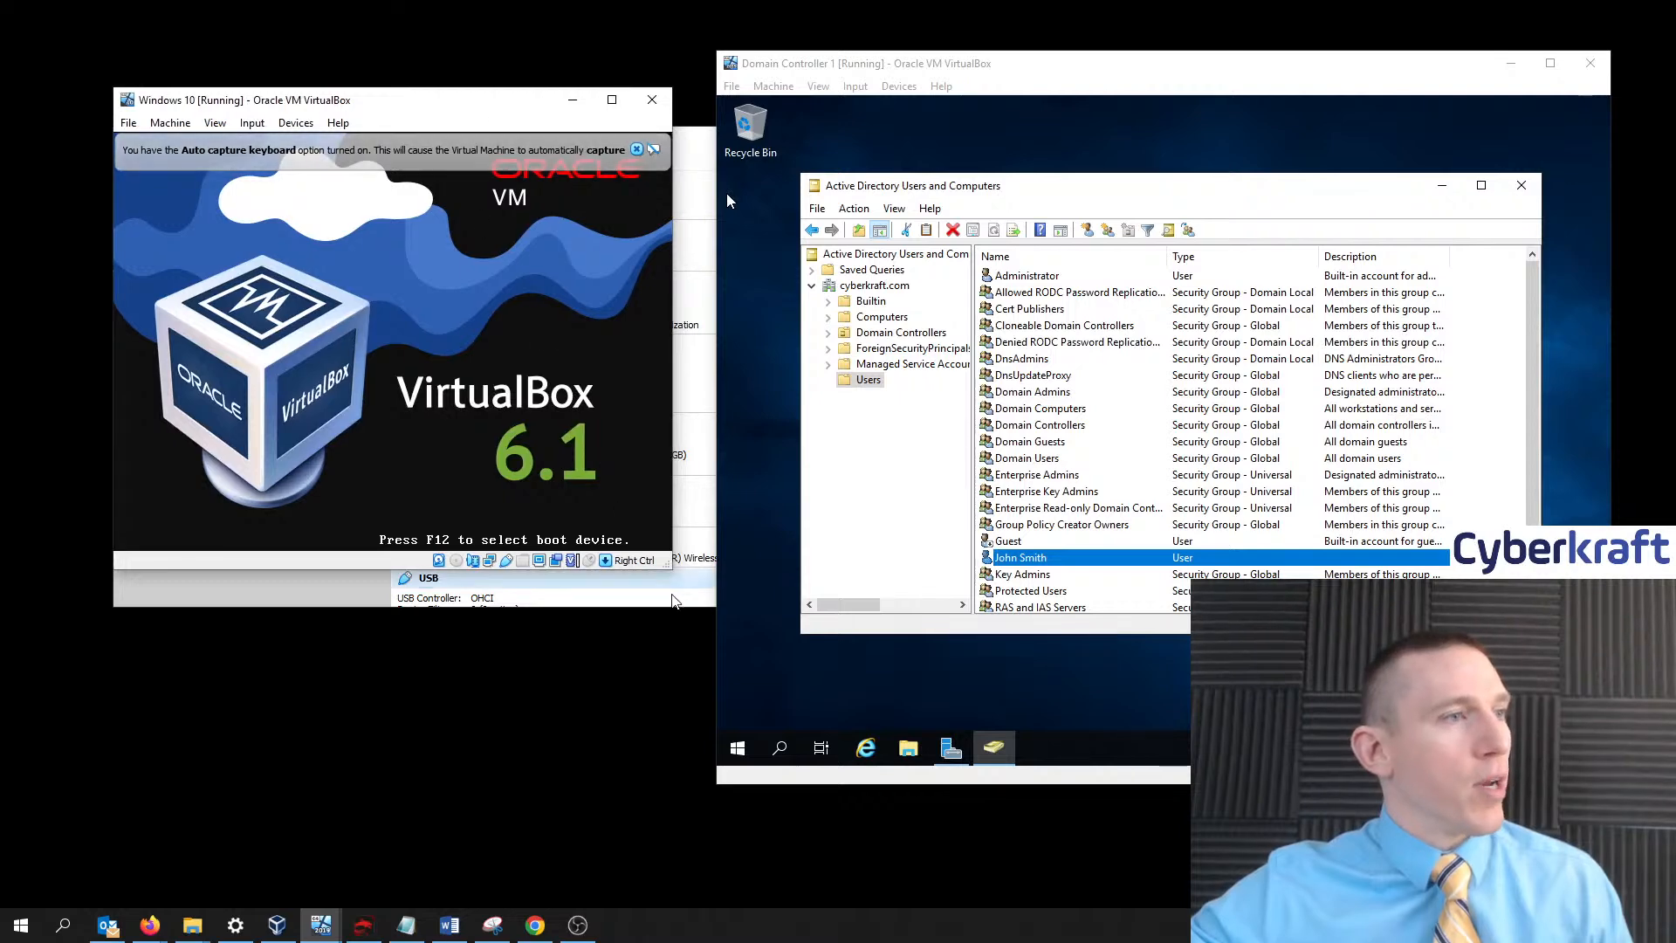
pyautogui.moveTo(671, 569); pyautogui.dragTo(946, 833)
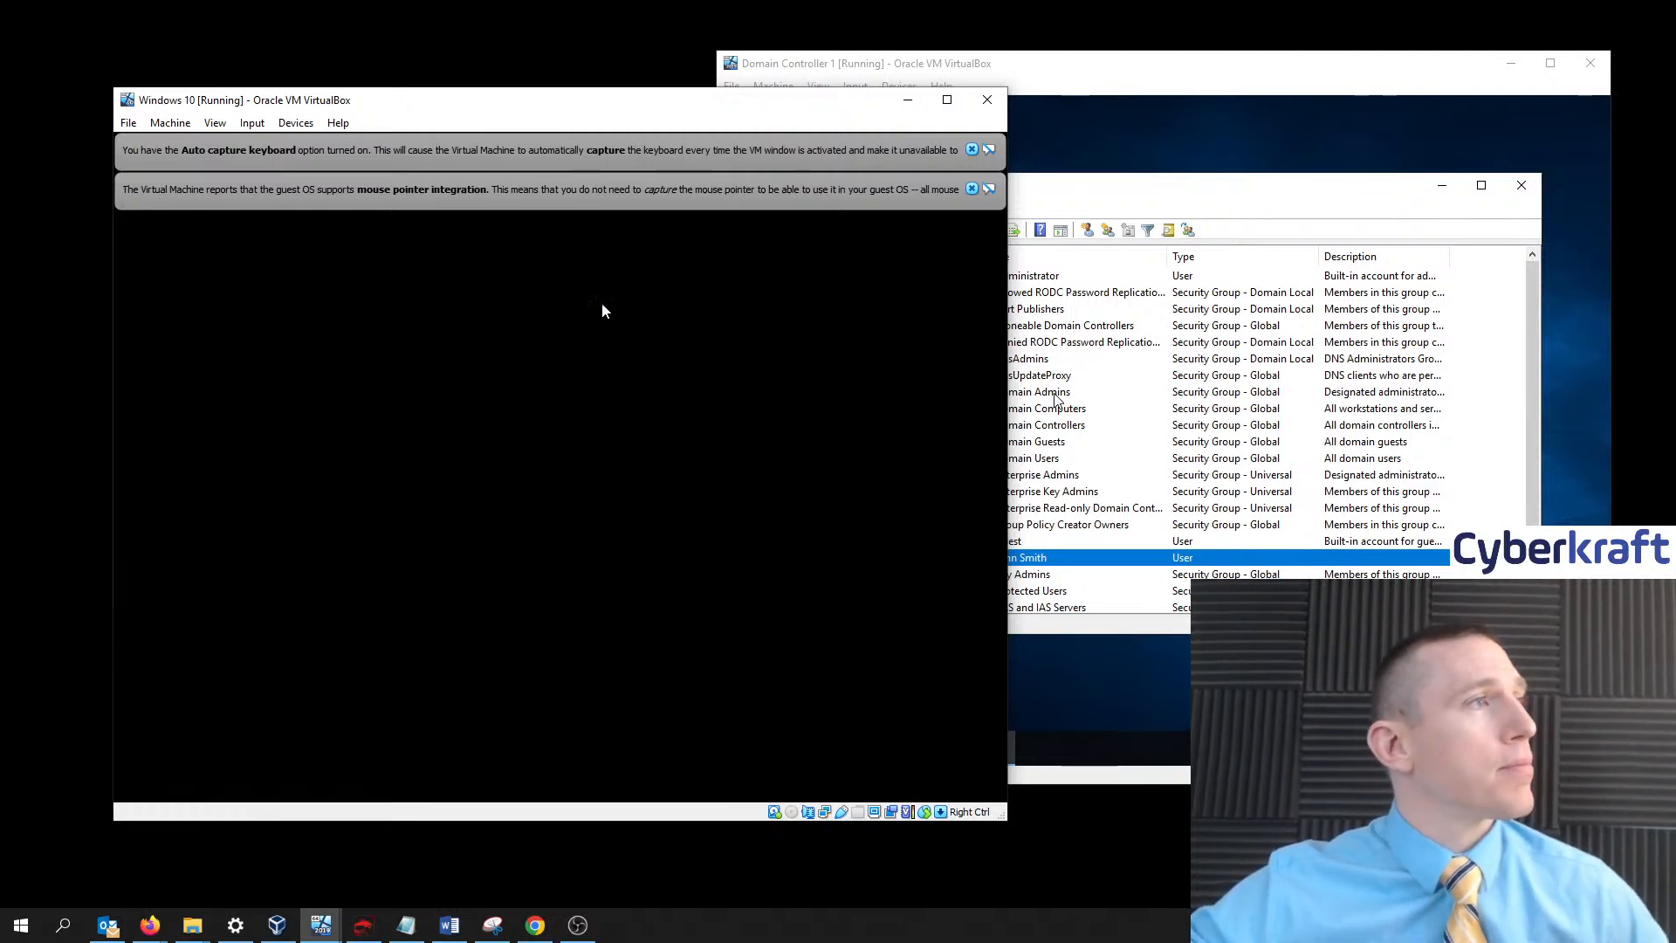
pyautogui.click(972, 188)
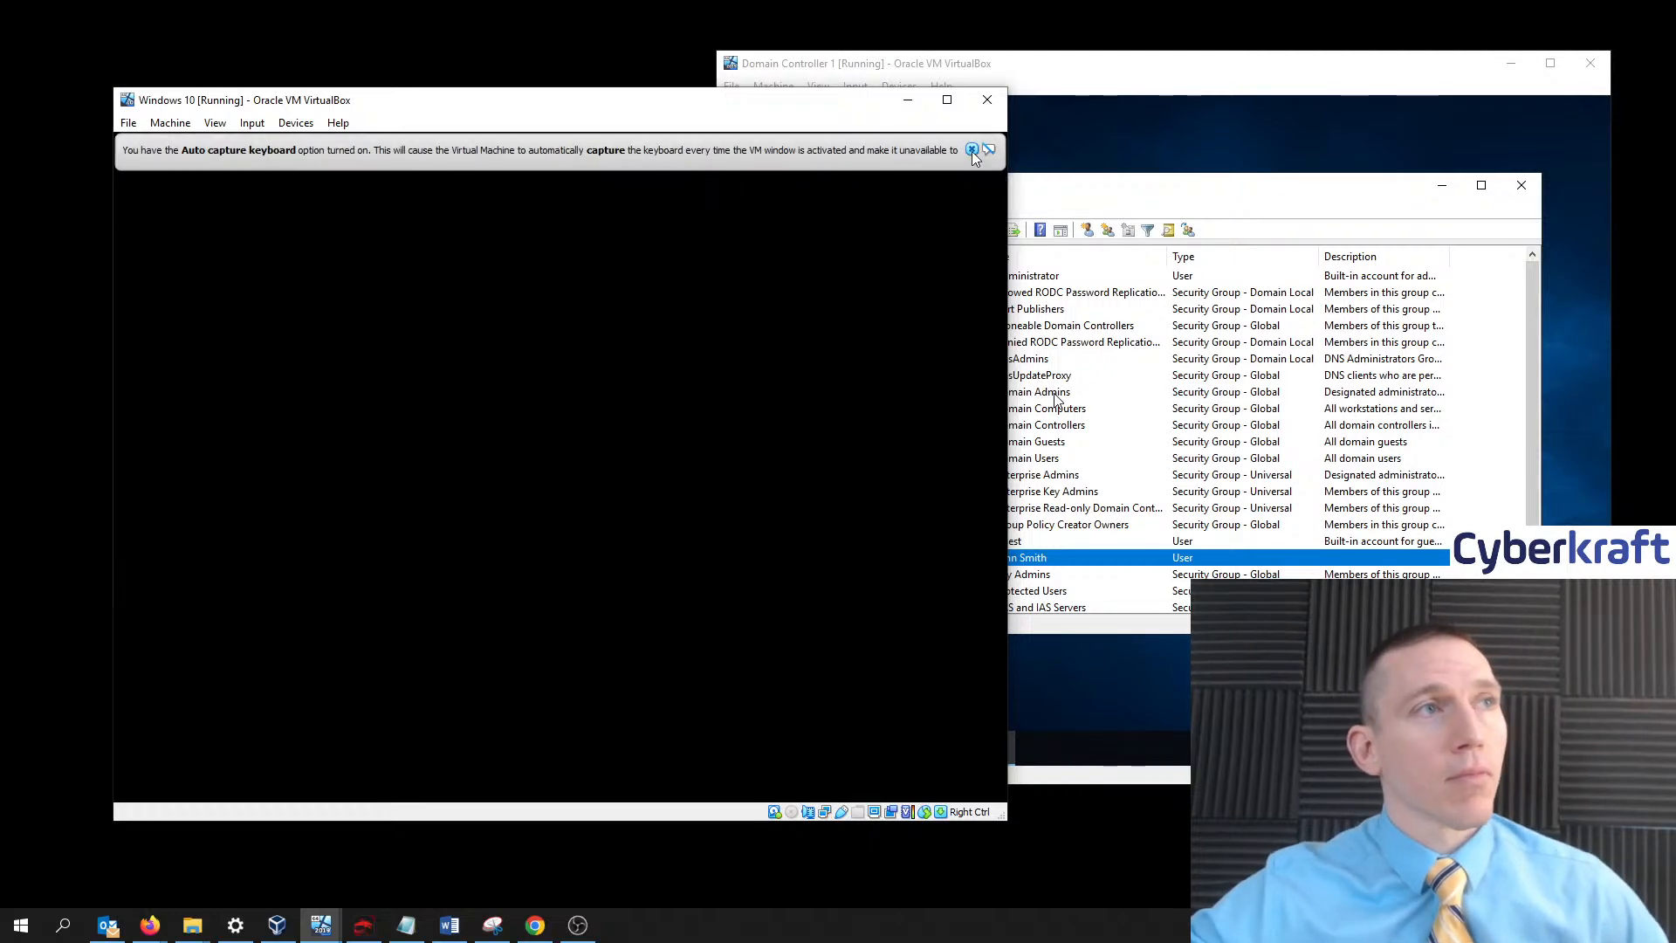
pyautogui.click(972, 150)
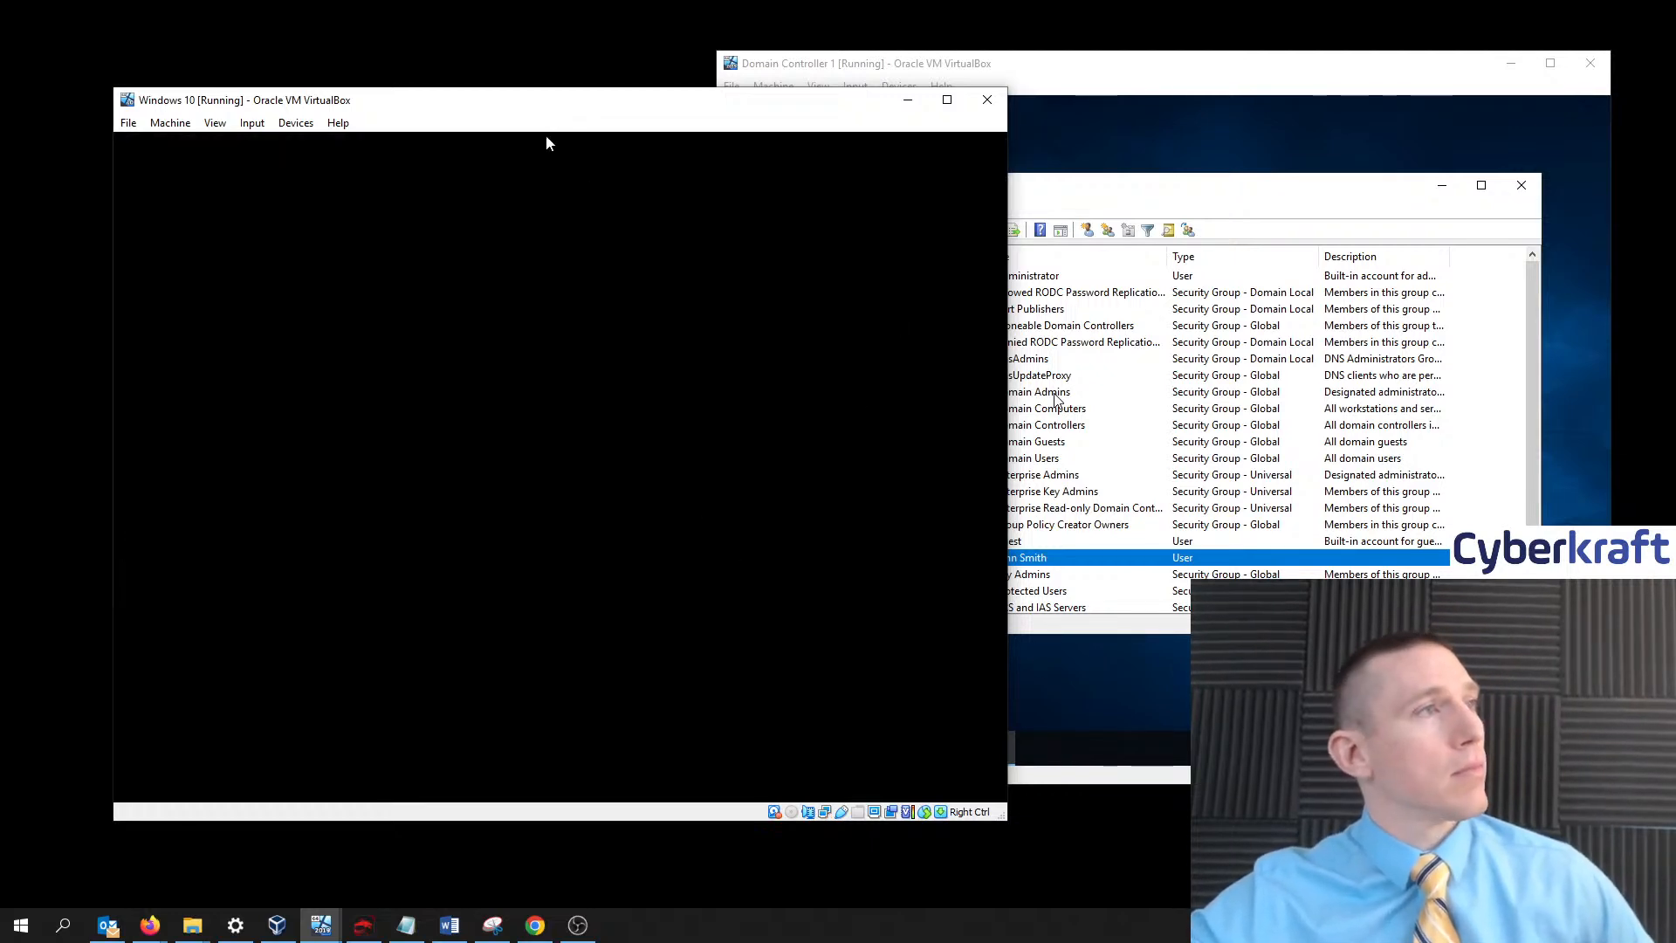
pyautogui.moveTo(548, 109); pyautogui.dragTo(574, 81)
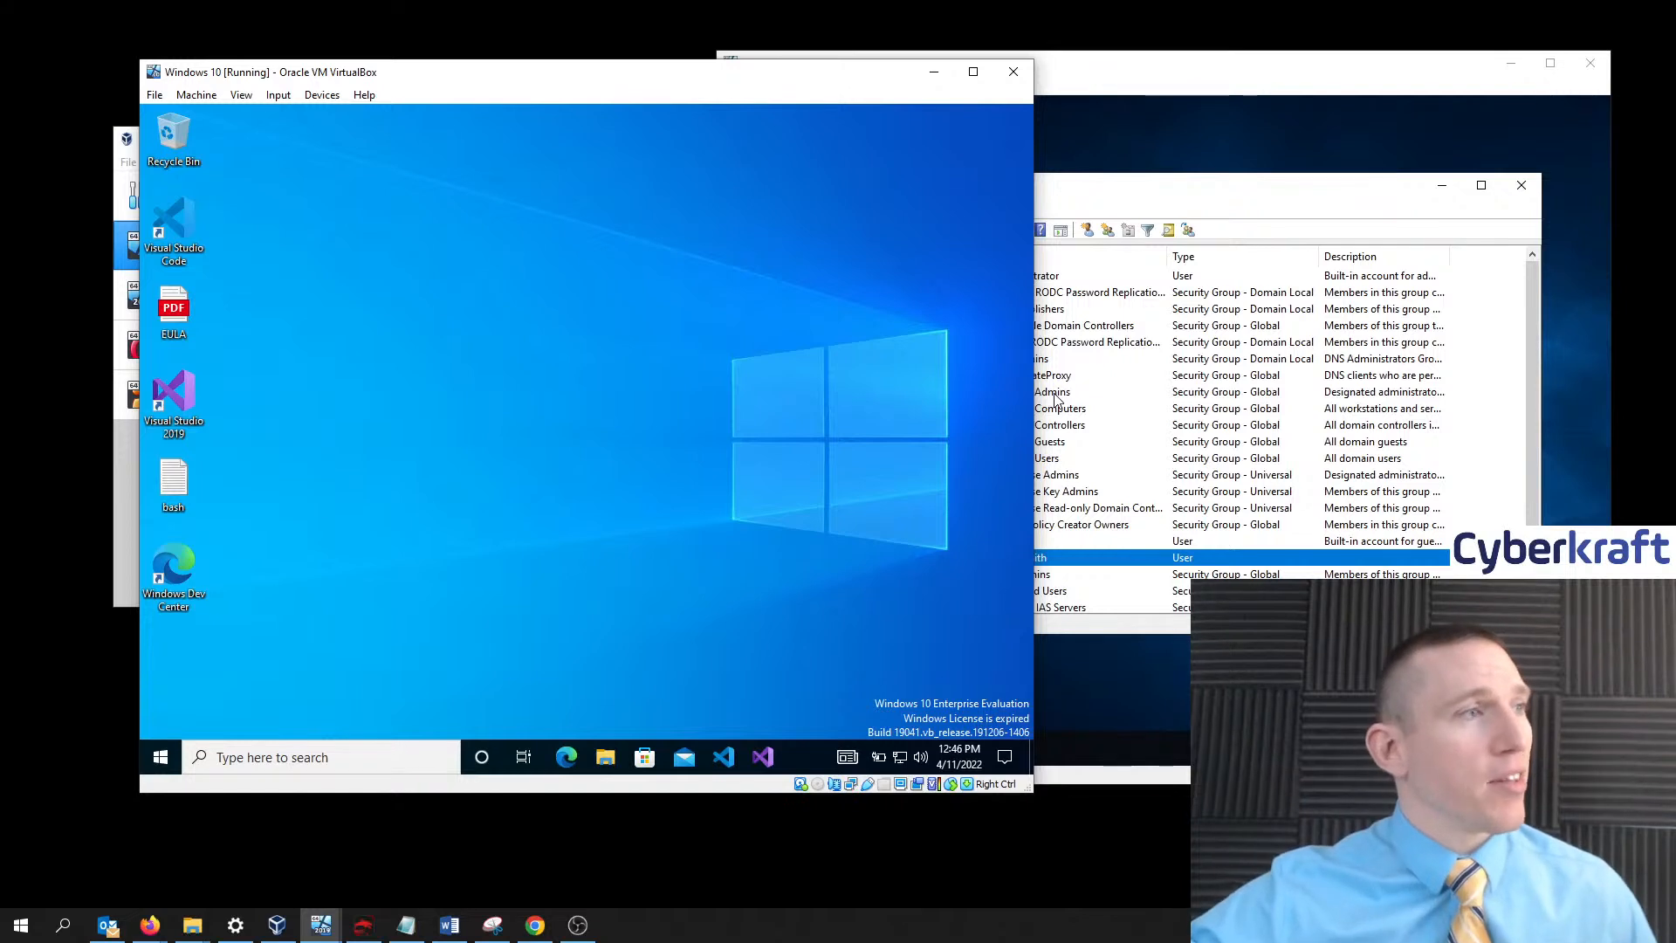
# - Open the Ethernet 2 adapter's properties from the Network Connections list
pyautogui.moveTo(1033, 792); pyautogui.dragTo(1085, 847)
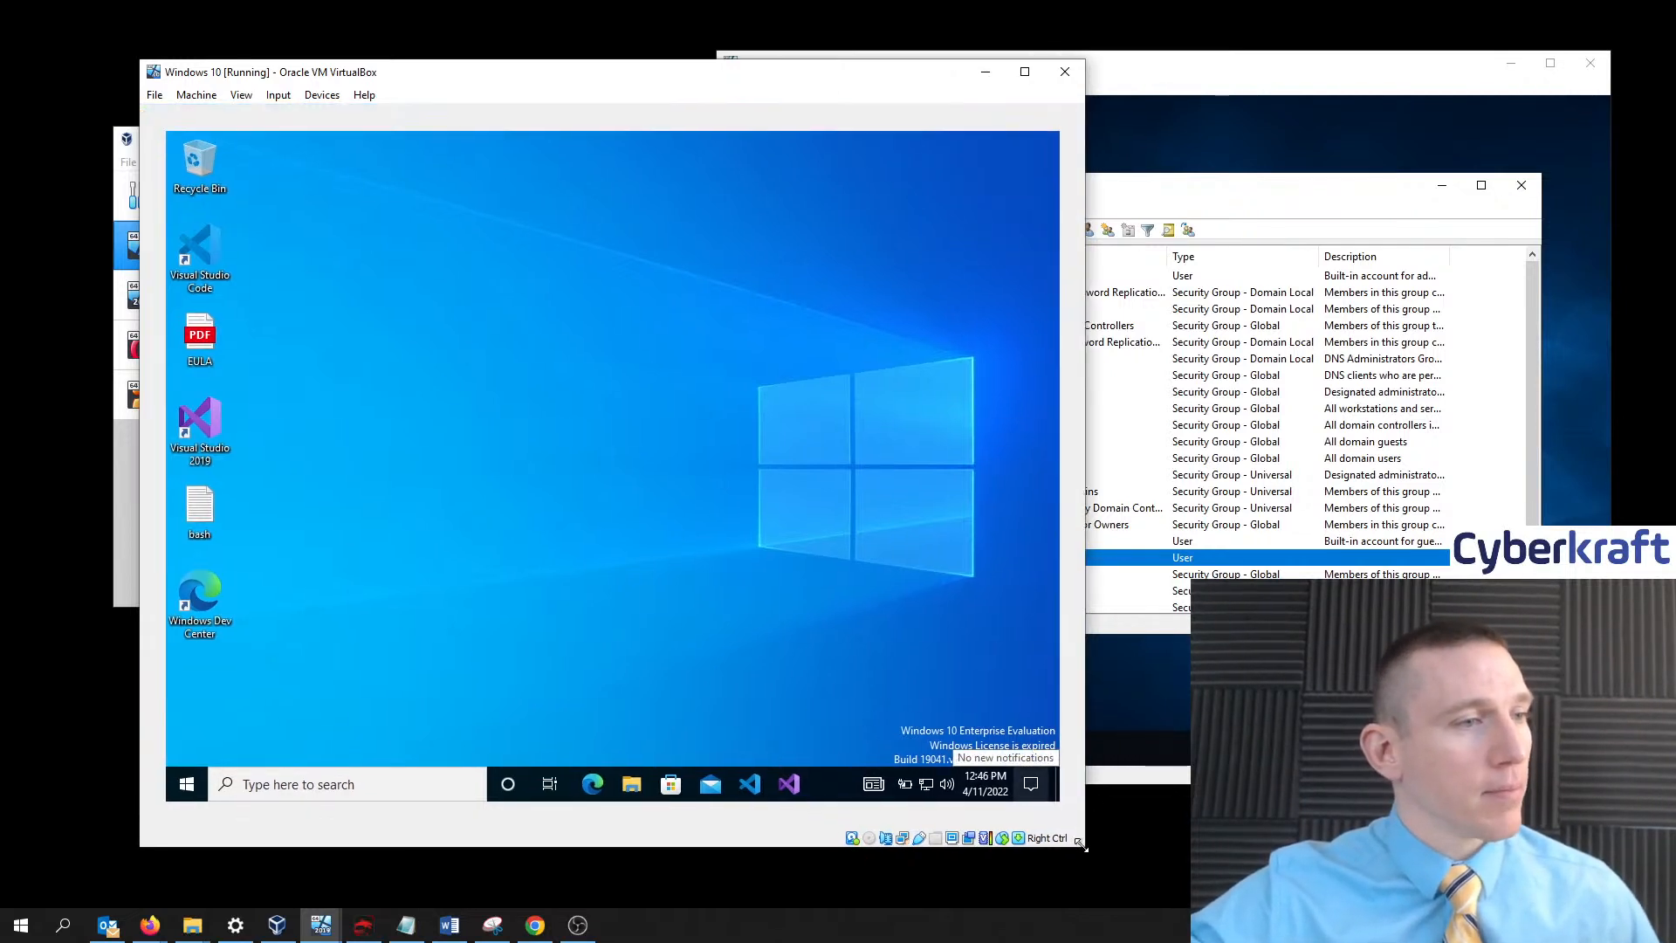
pyautogui.rightClick(925, 788)
pyautogui.click(941, 761)
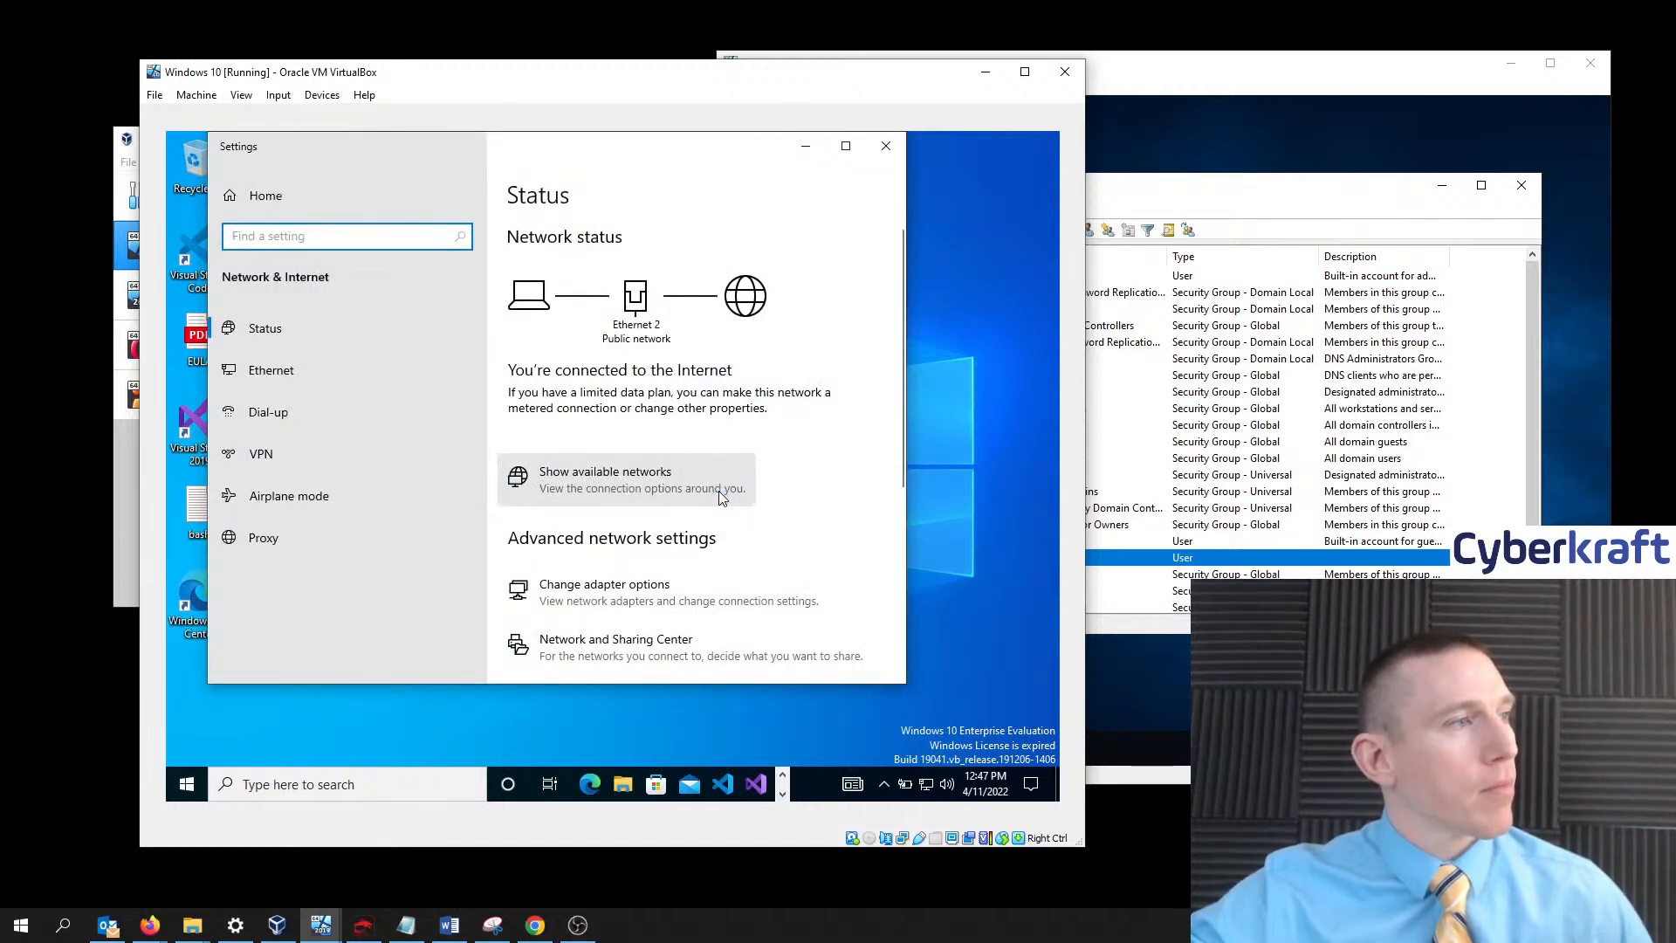
pyautogui.scroll(-2, 660, 587)
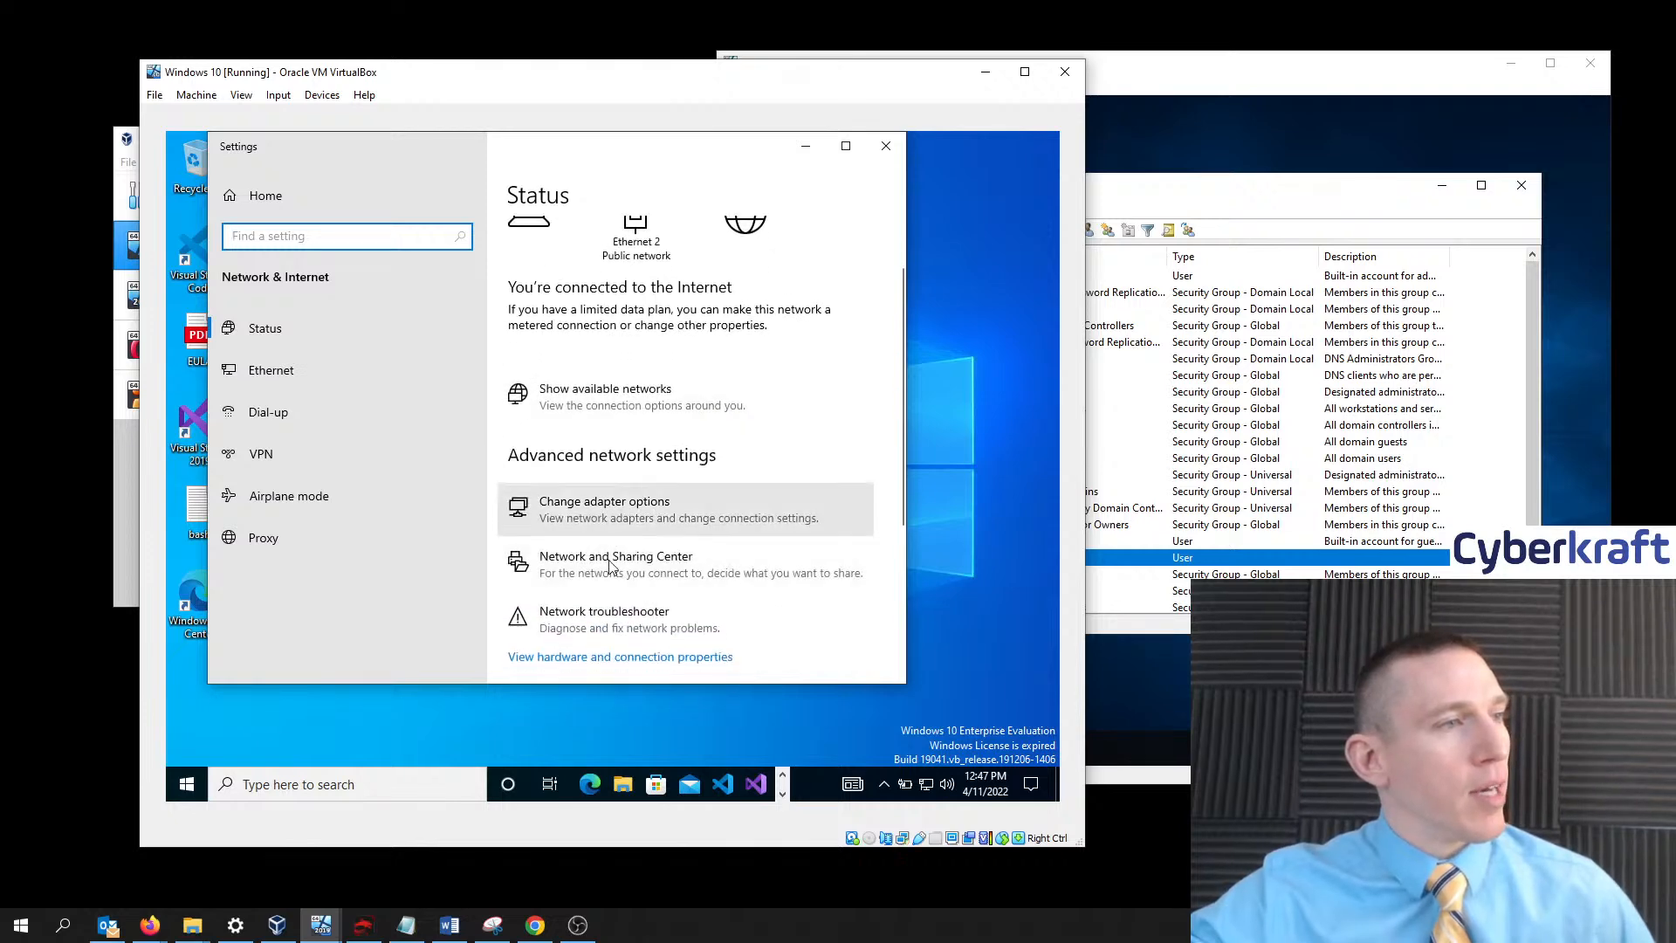
pyautogui.click(663, 517)
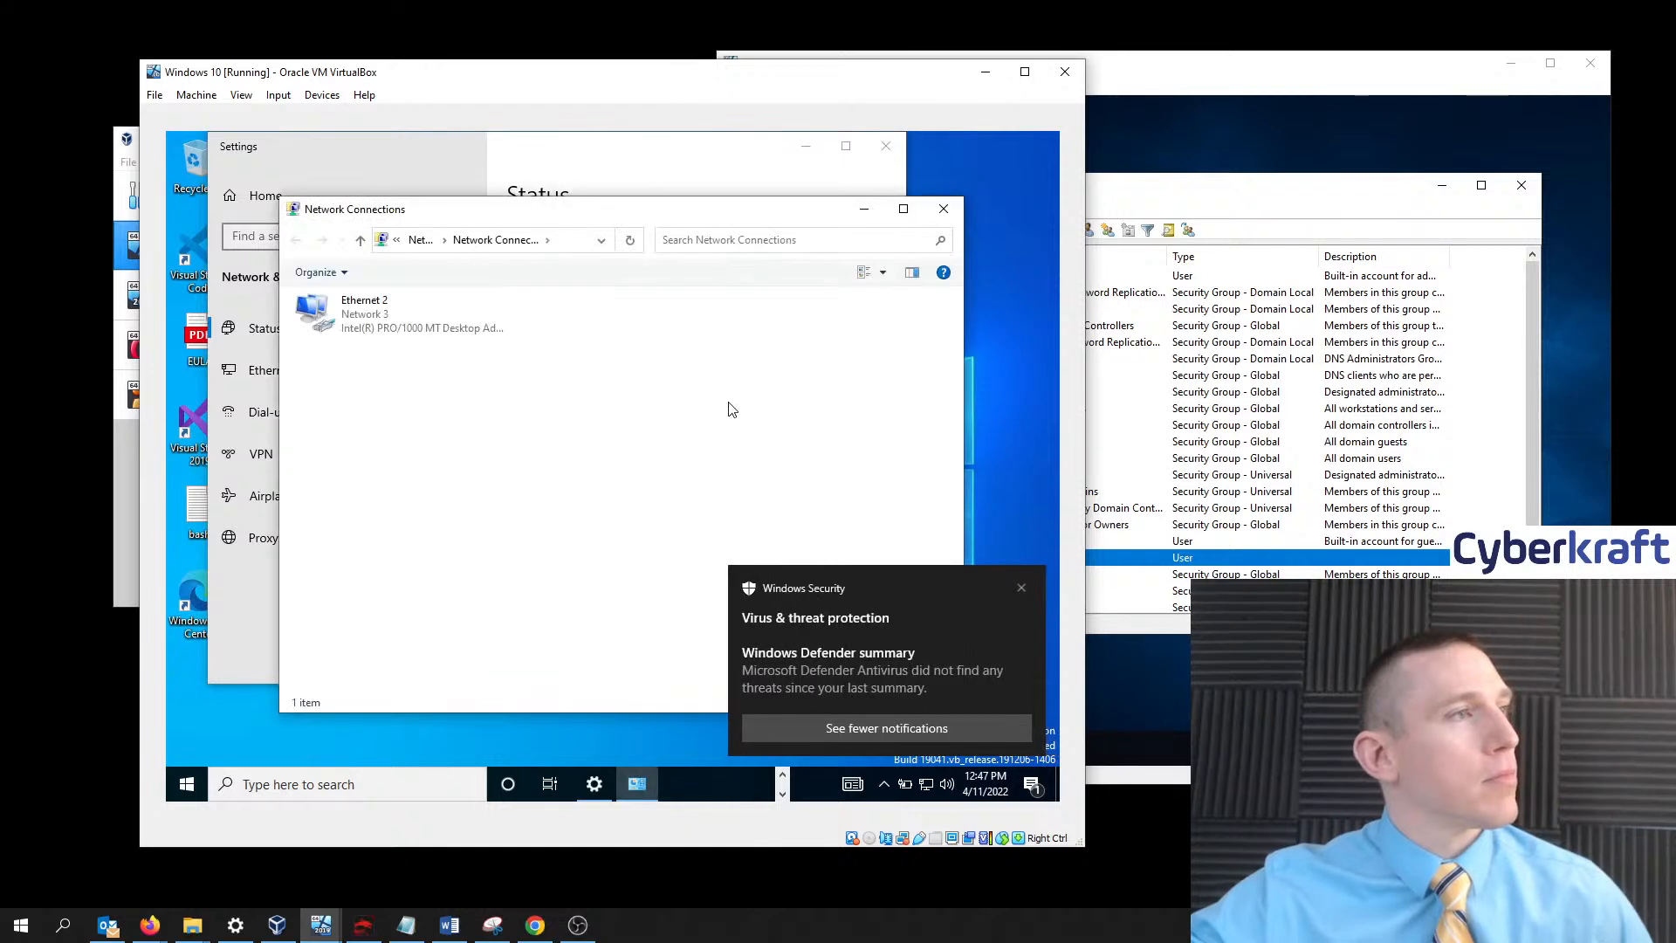
pyautogui.rightClick(433, 321)
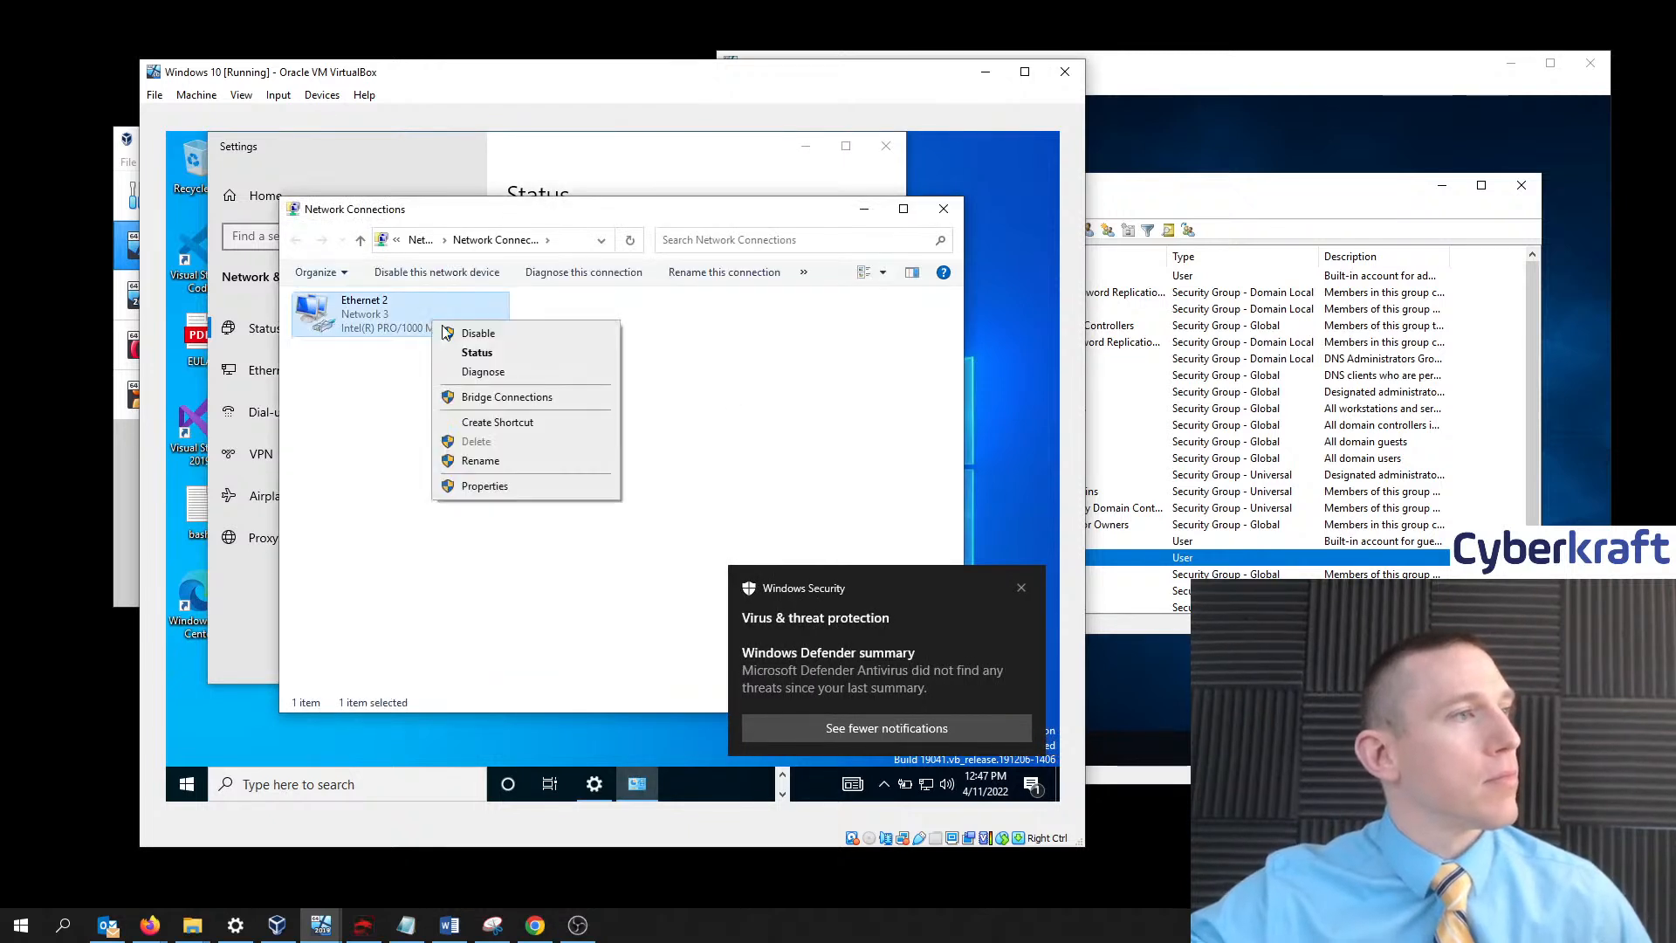
pyautogui.click(503, 488)
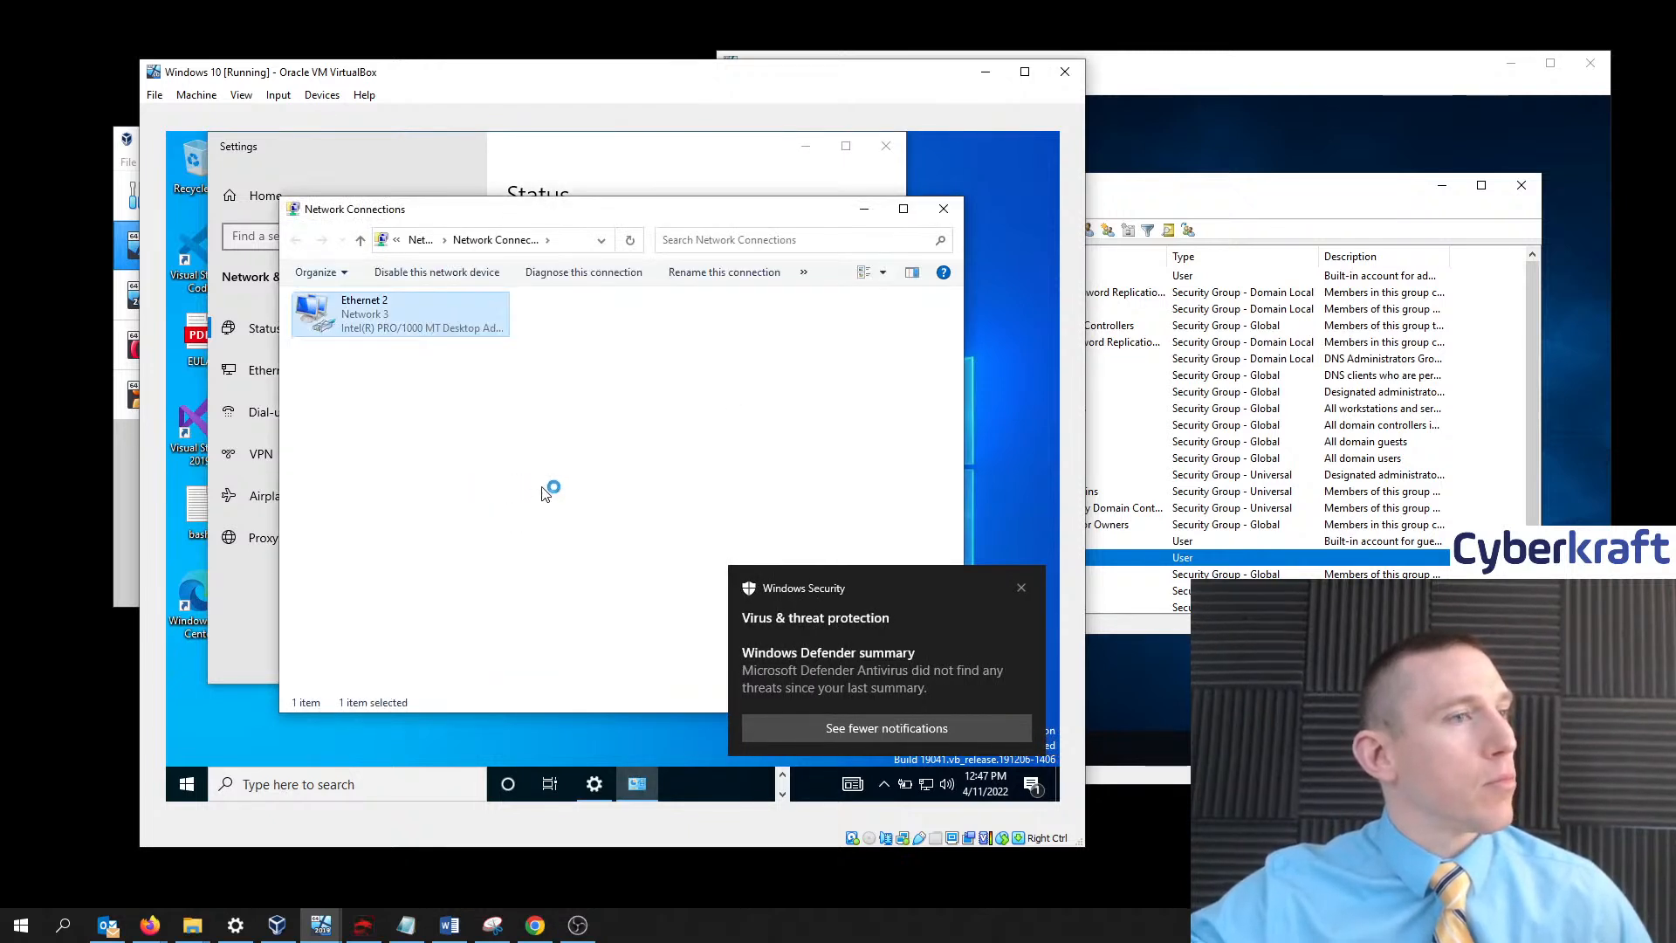
# - Close the Windows Security notification and bring up Windows search
pyautogui.click(1020, 590)
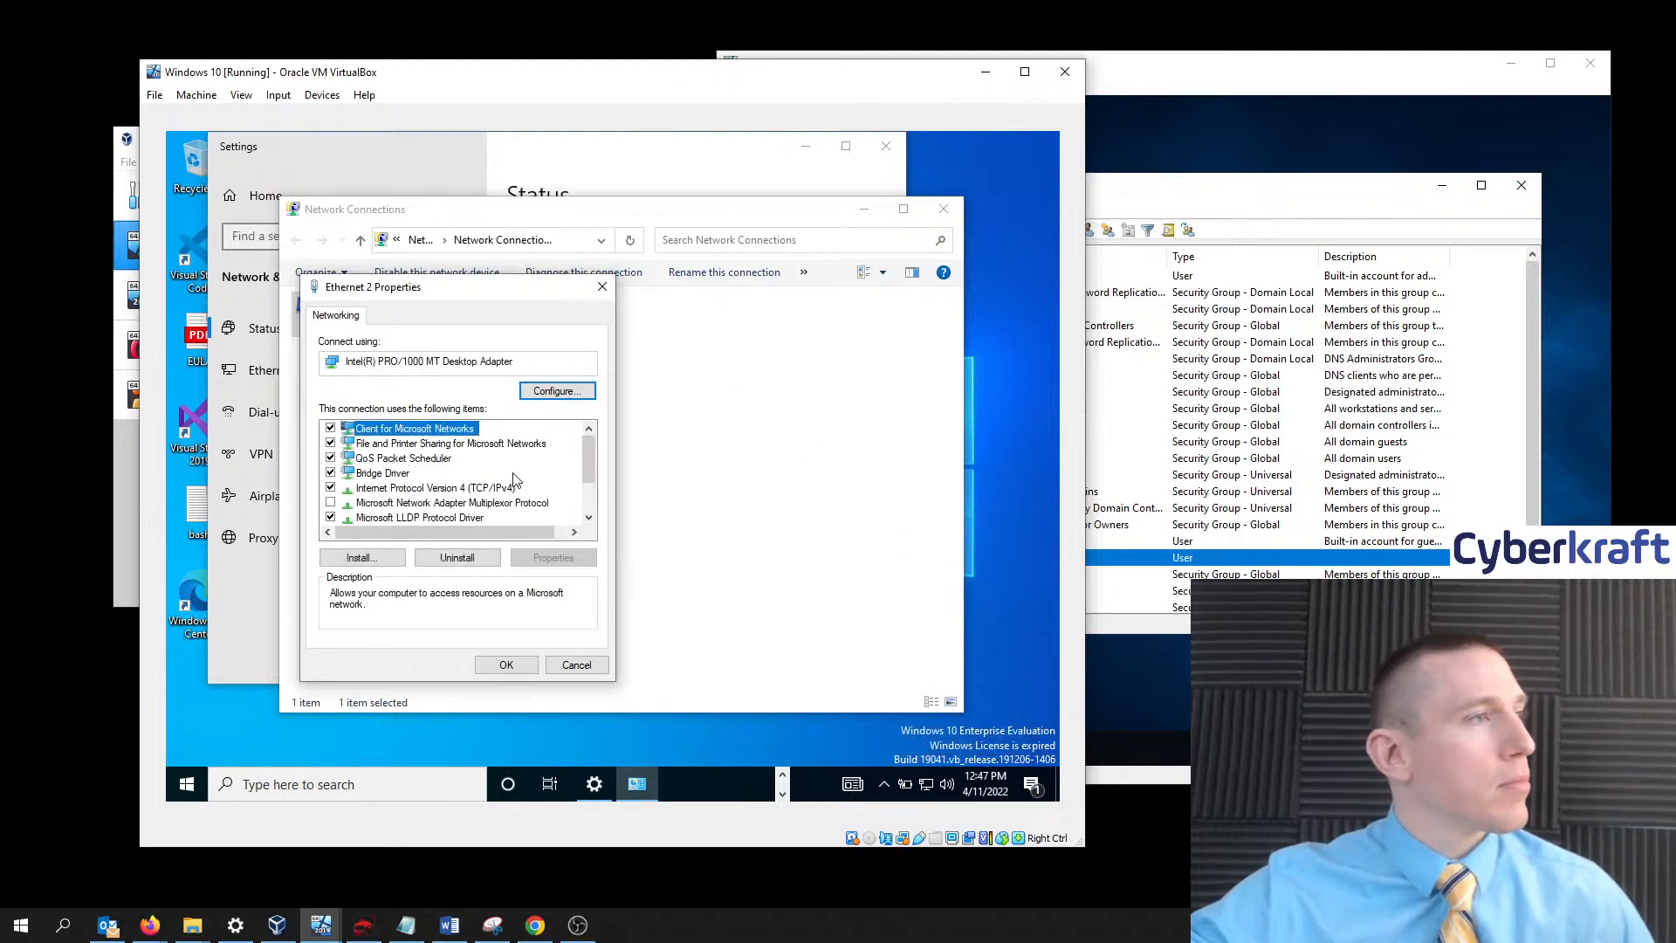
pyautogui.scroll(-1, 521, 494)
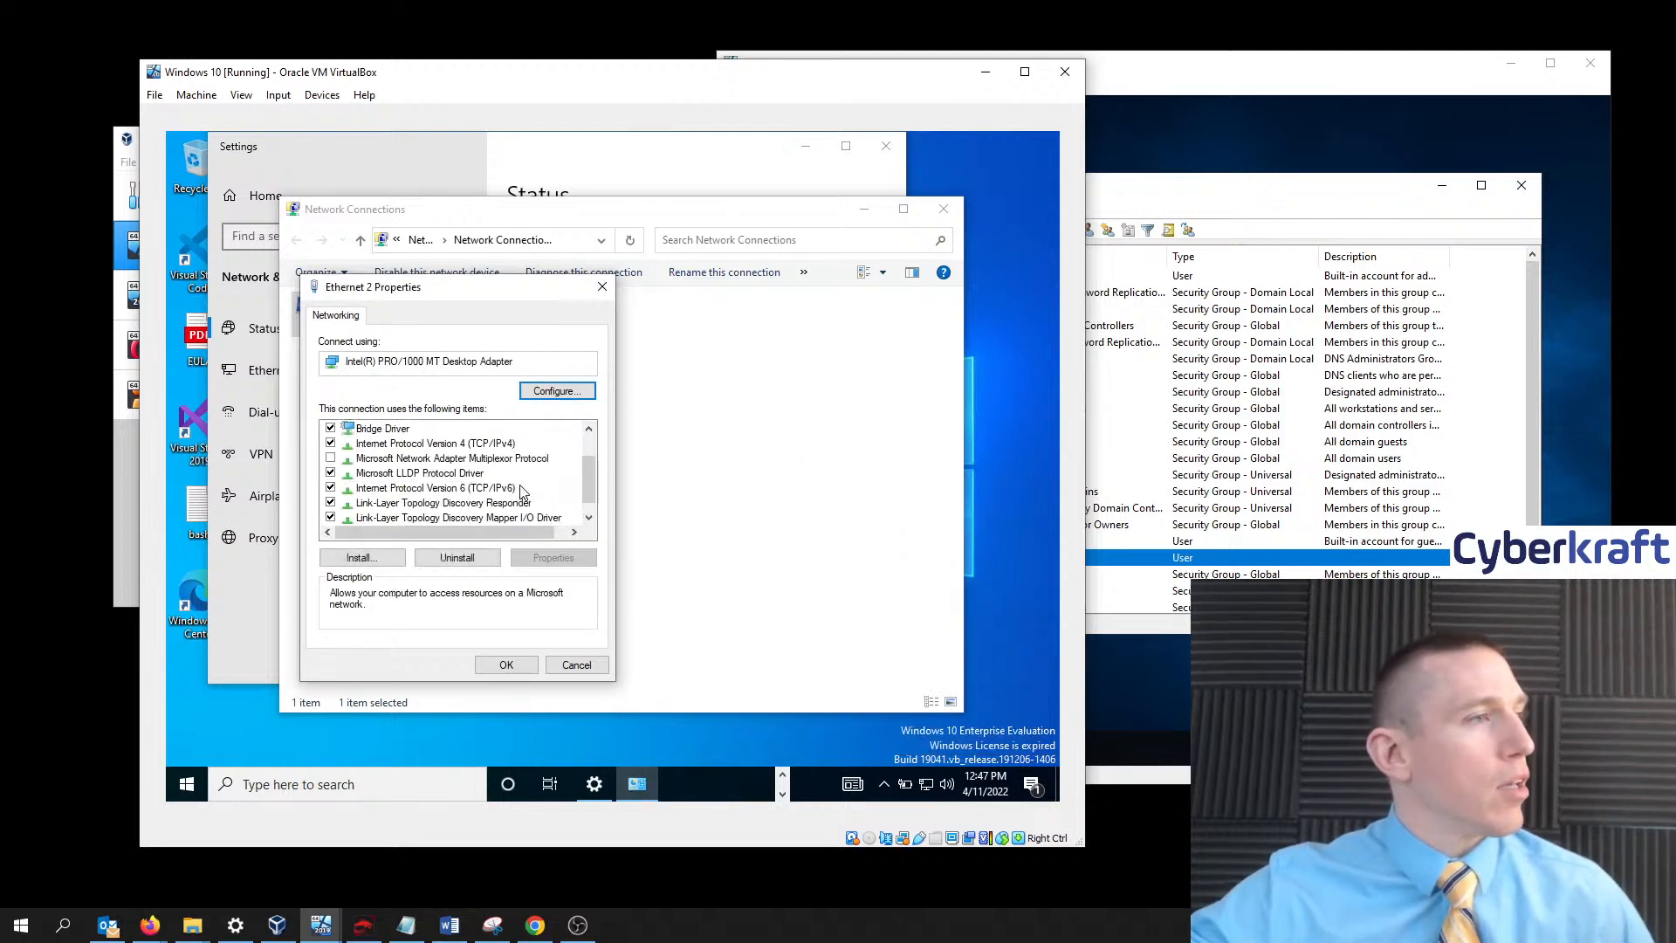
pyautogui.click(307, 784)
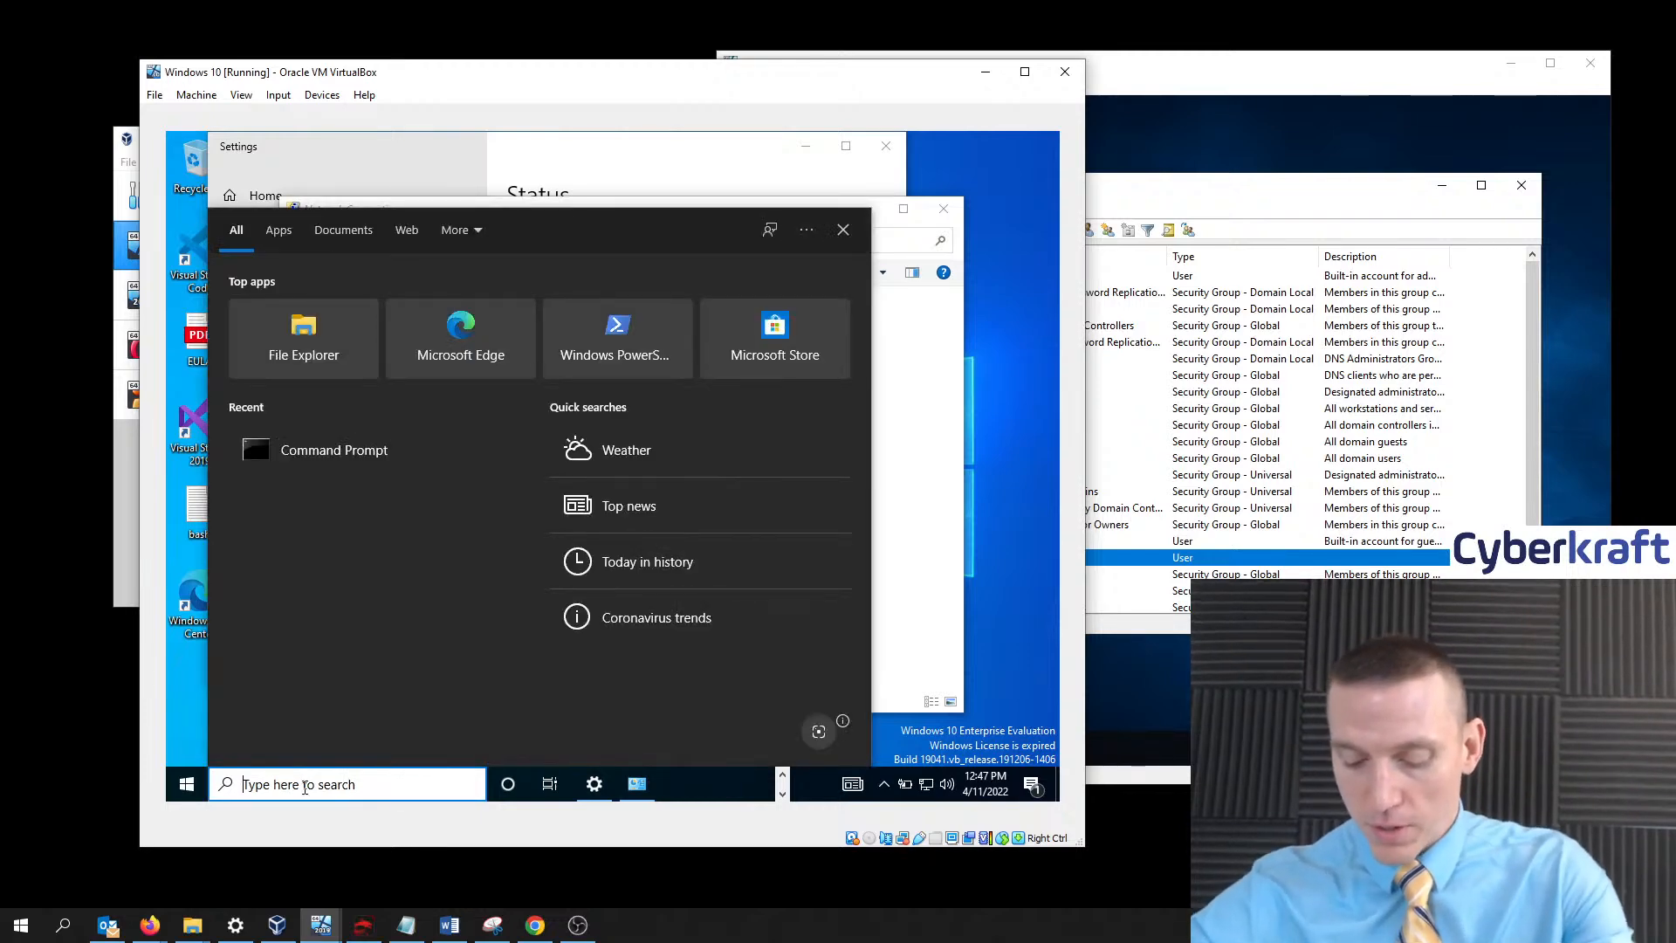
pyautogui.rightClick(187, 785)
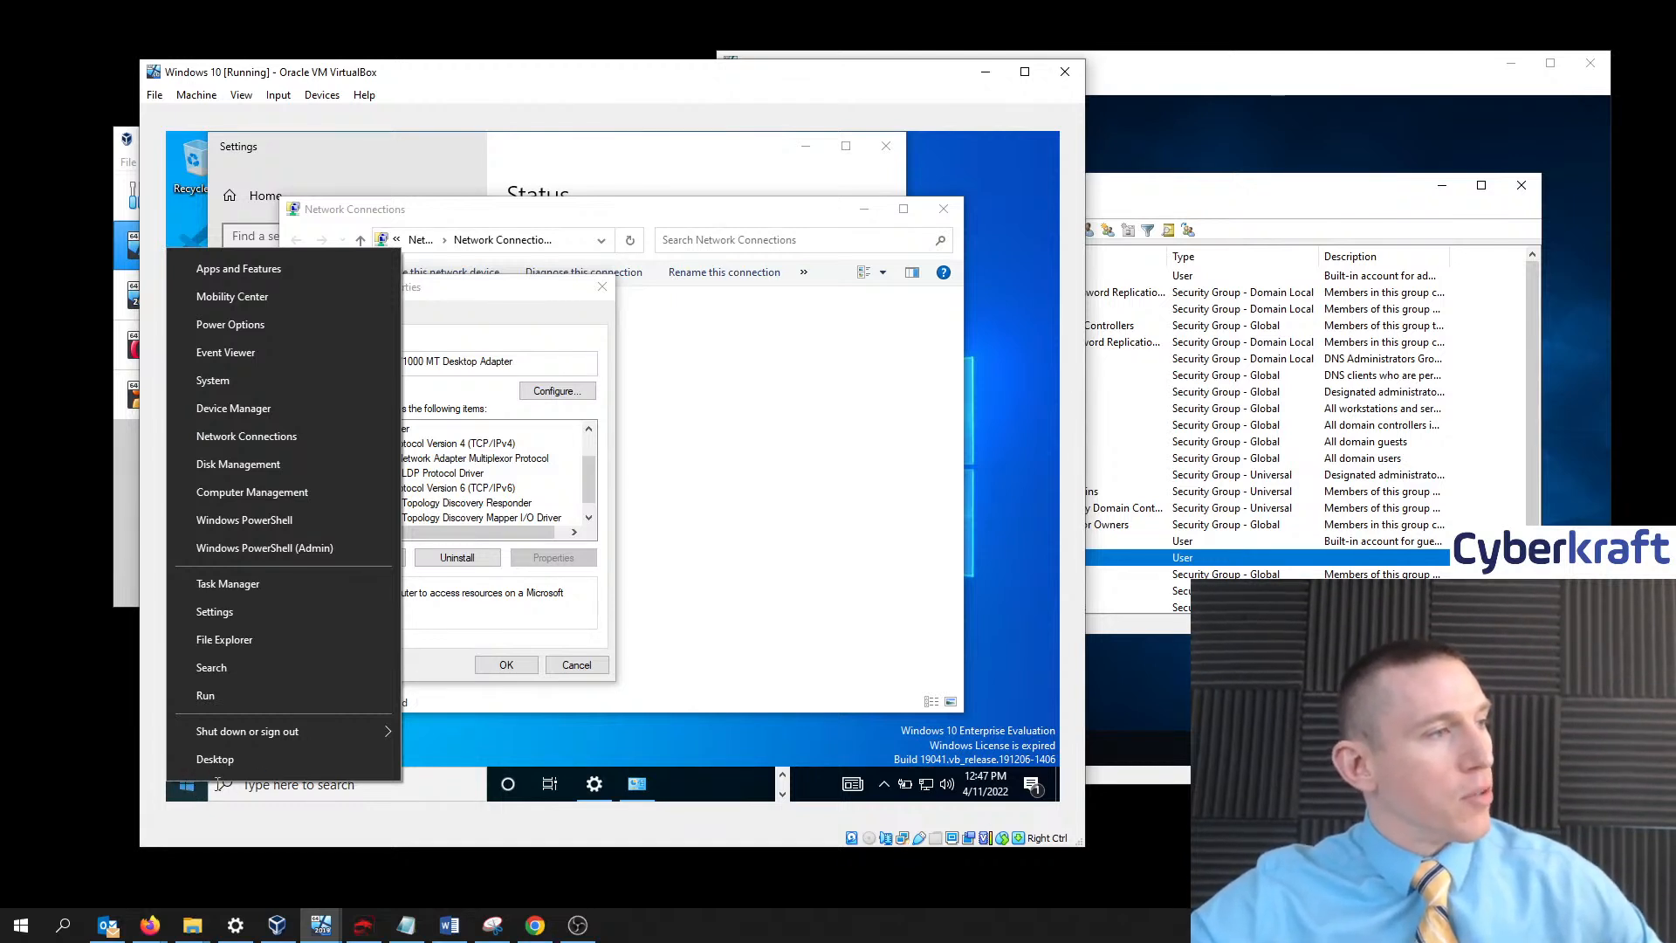
pyautogui.click(262, 438)
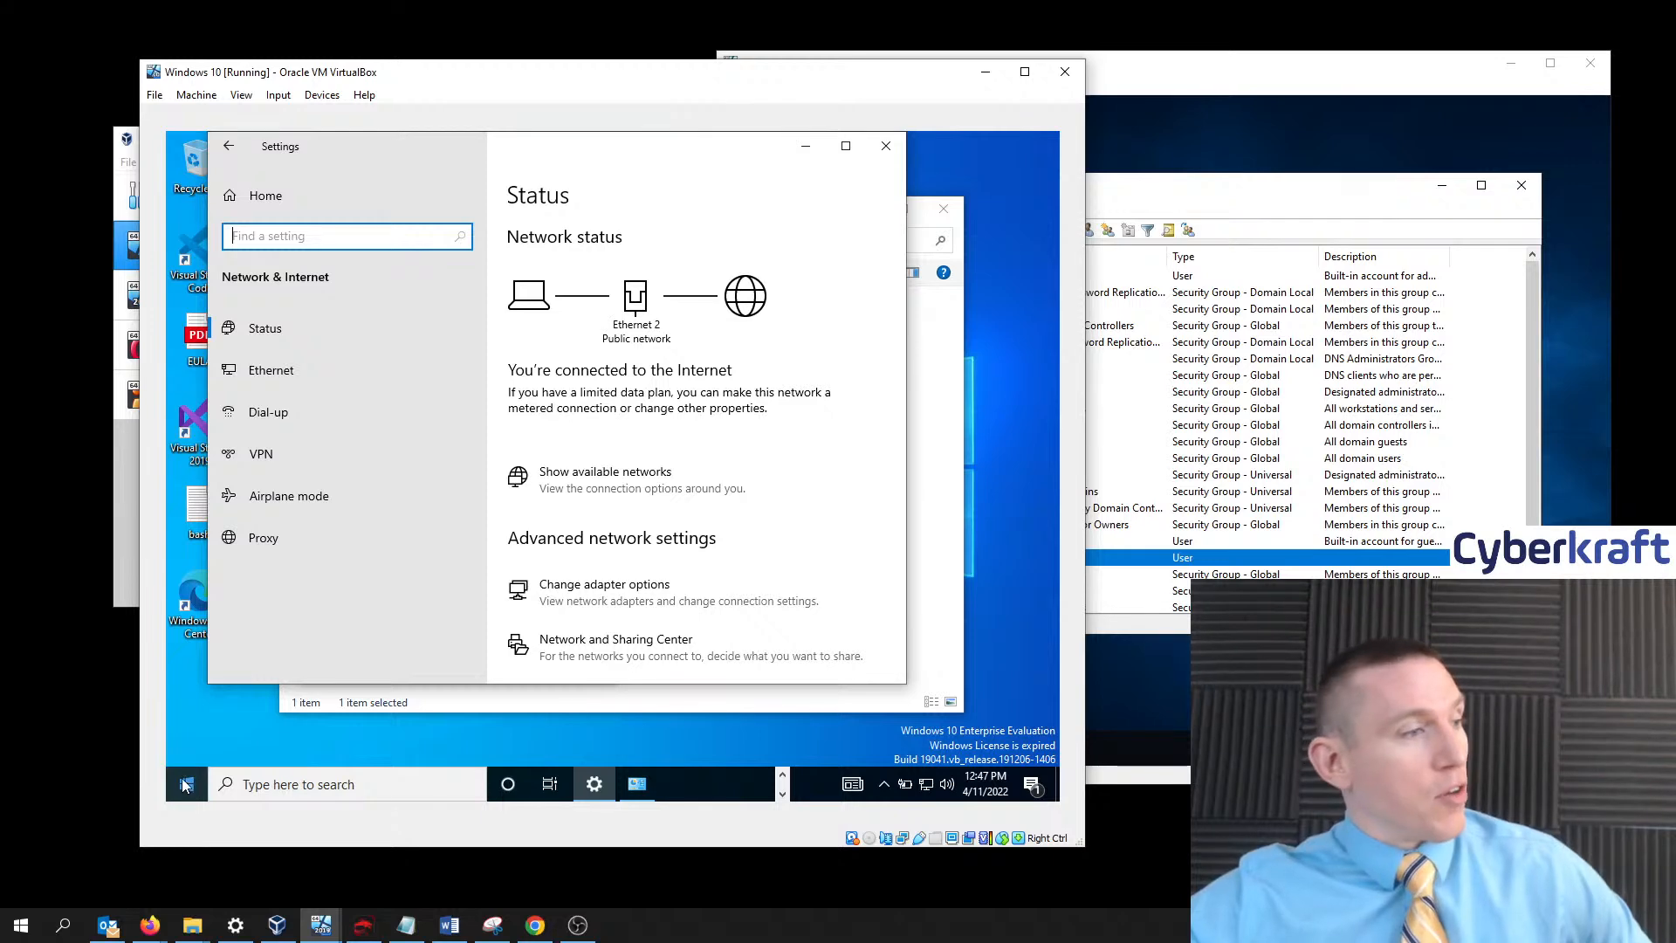
pyautogui.click(282, 786)
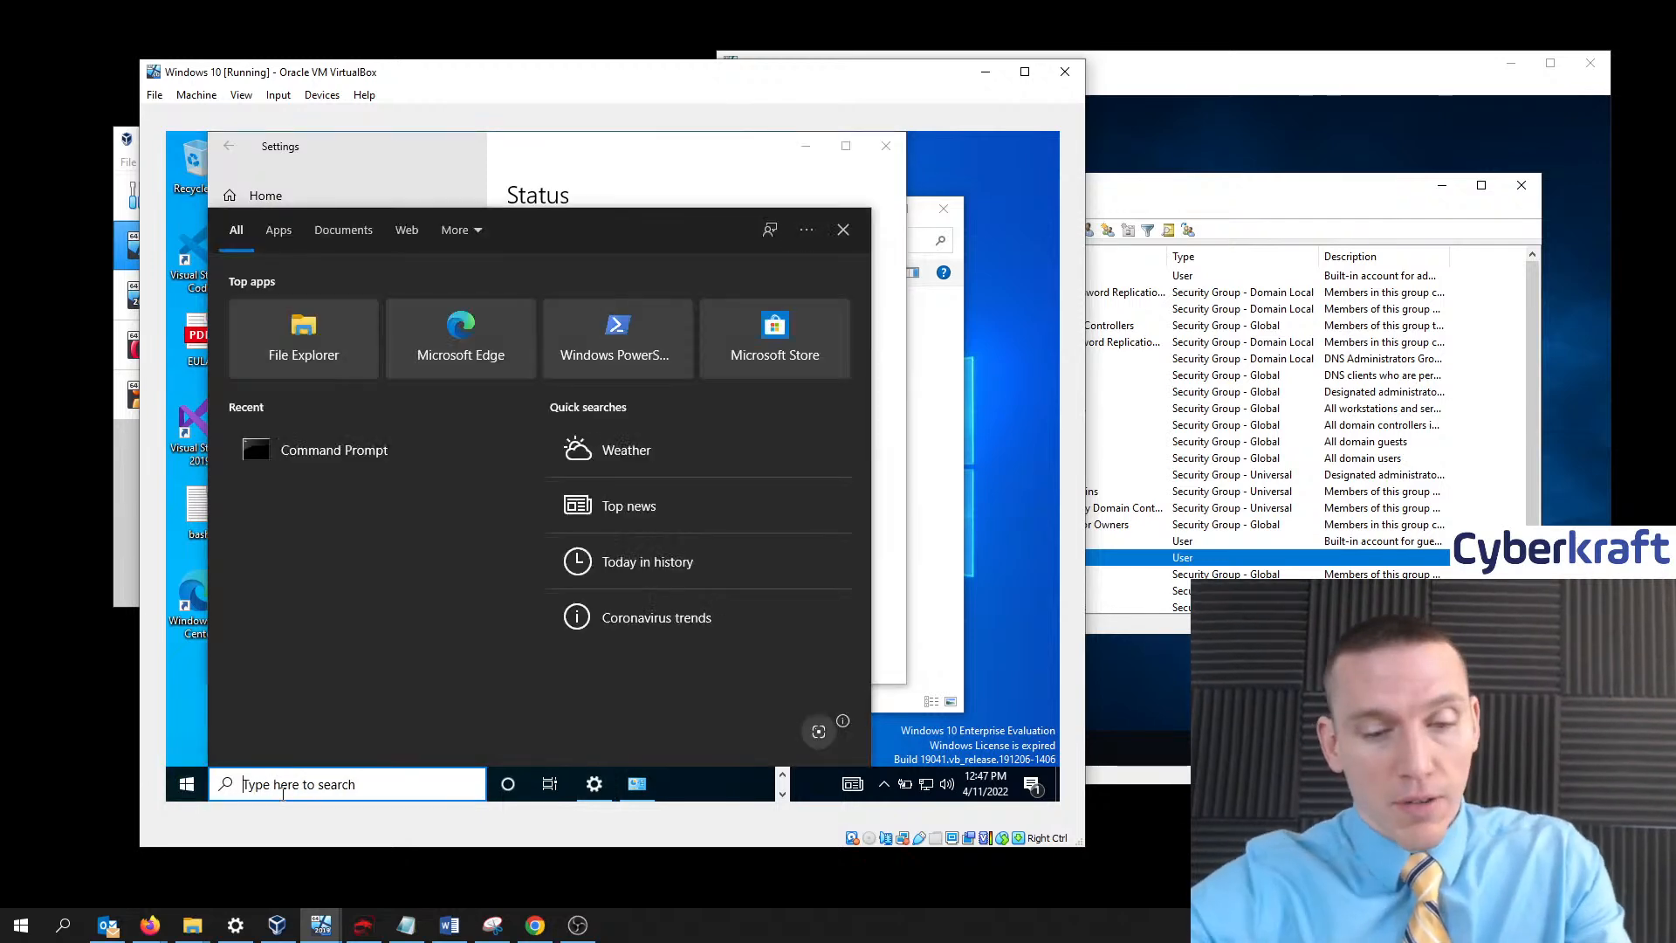
pyautogui.write('system')
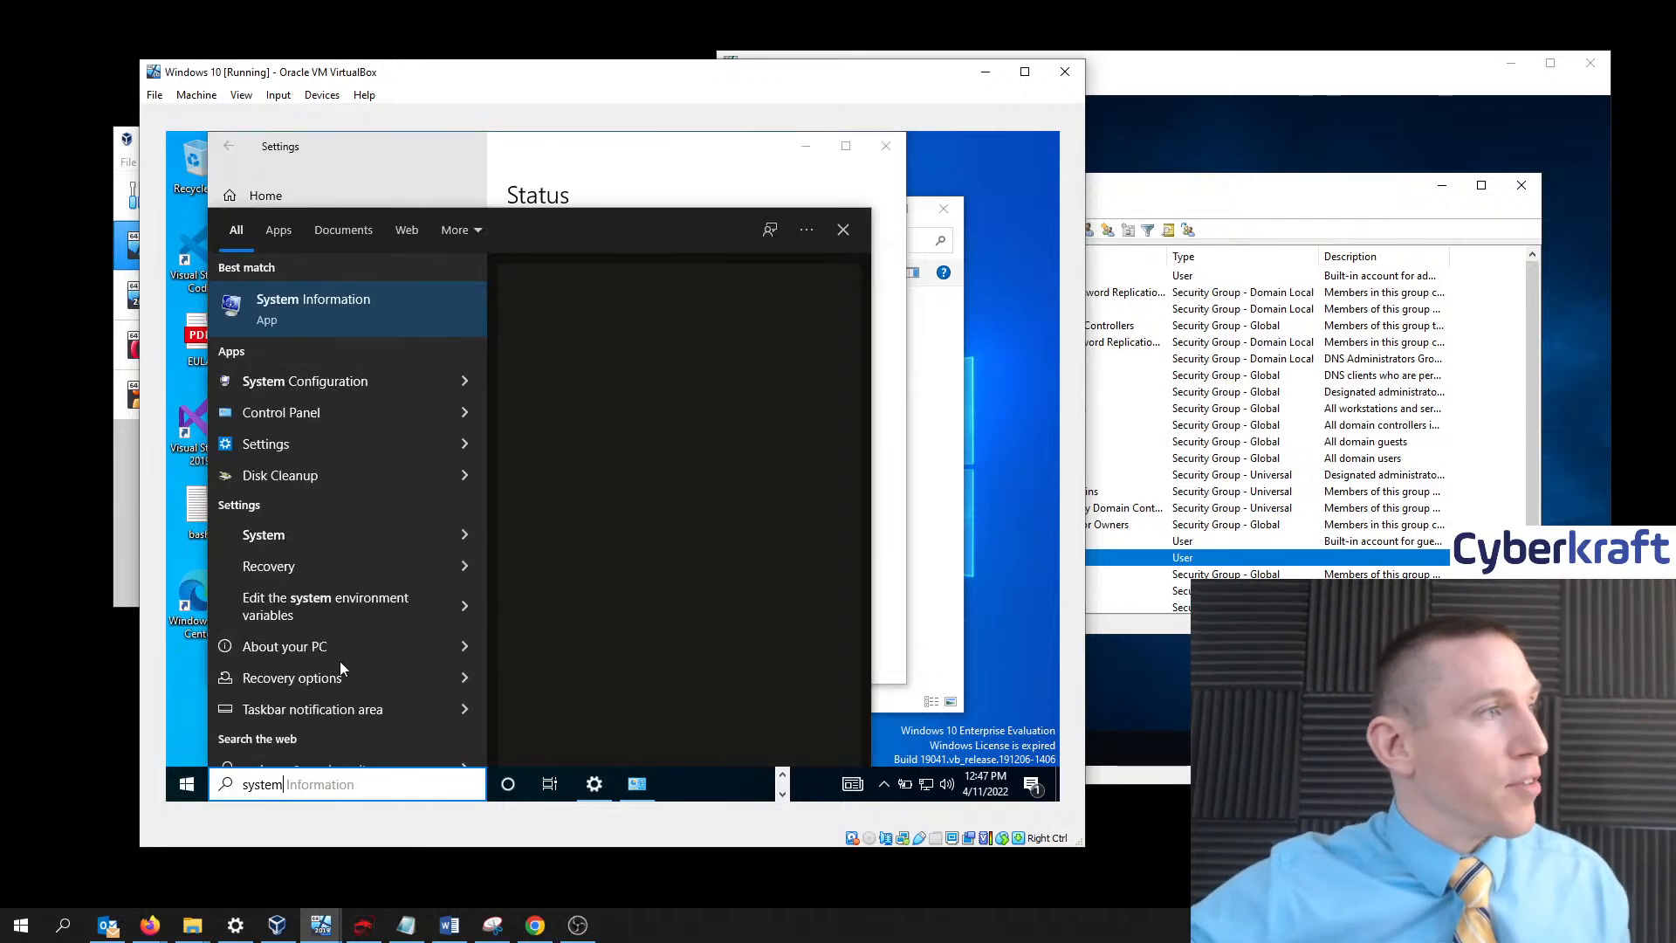
pyautogui.click(341, 382)
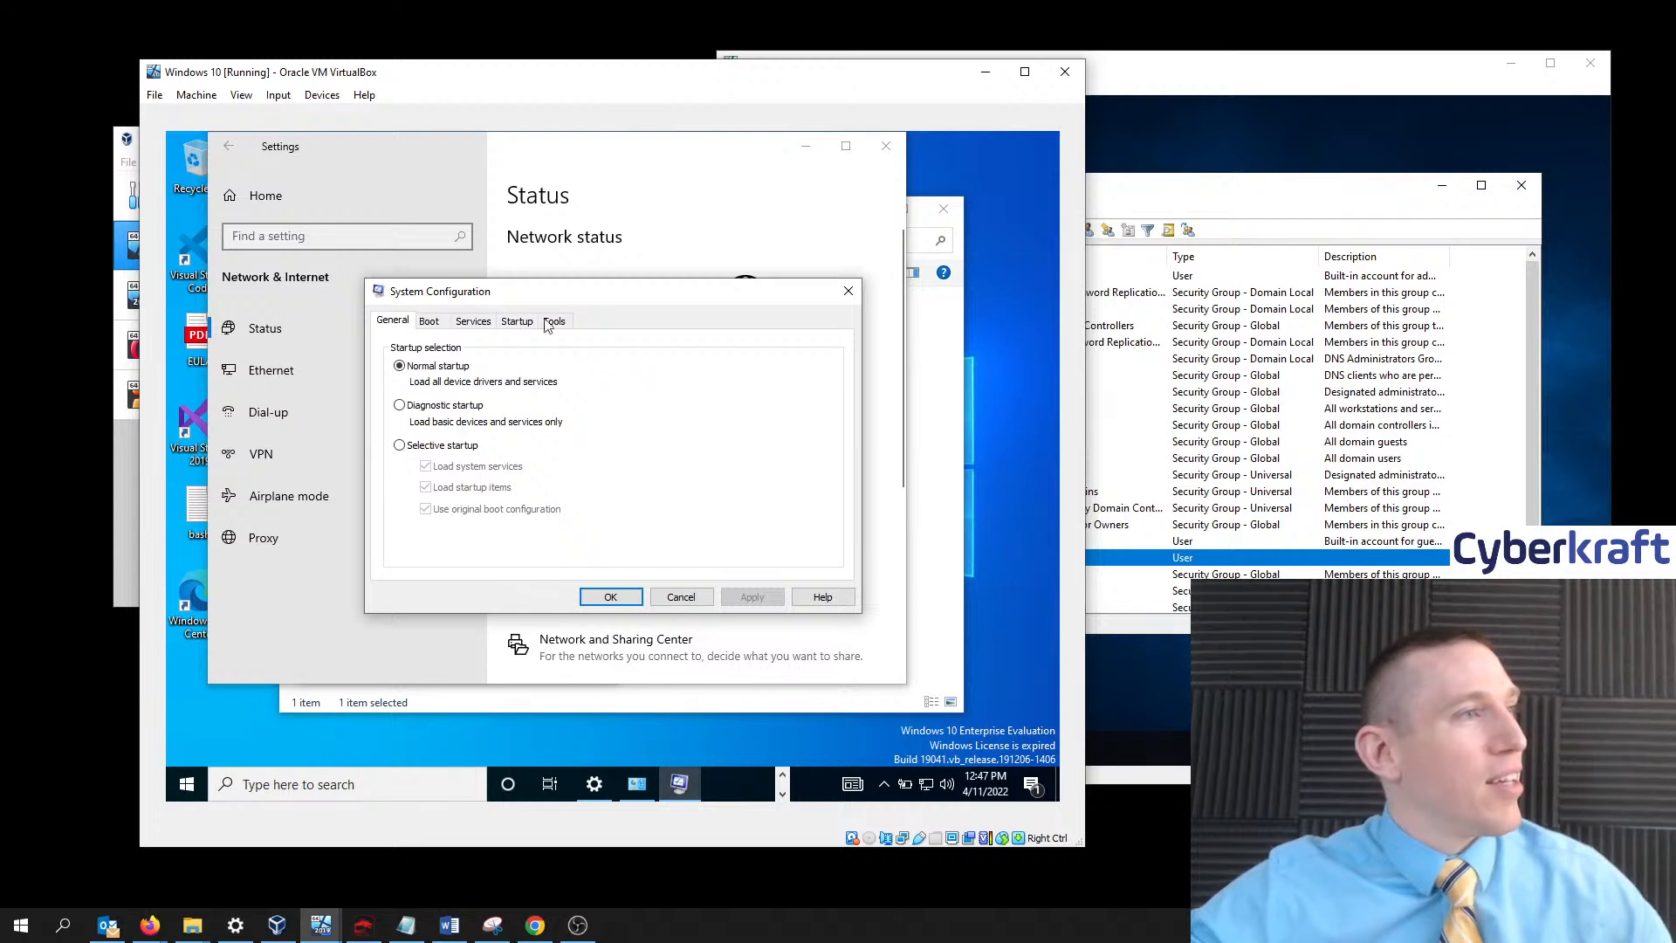
pyautogui.click(431, 323)
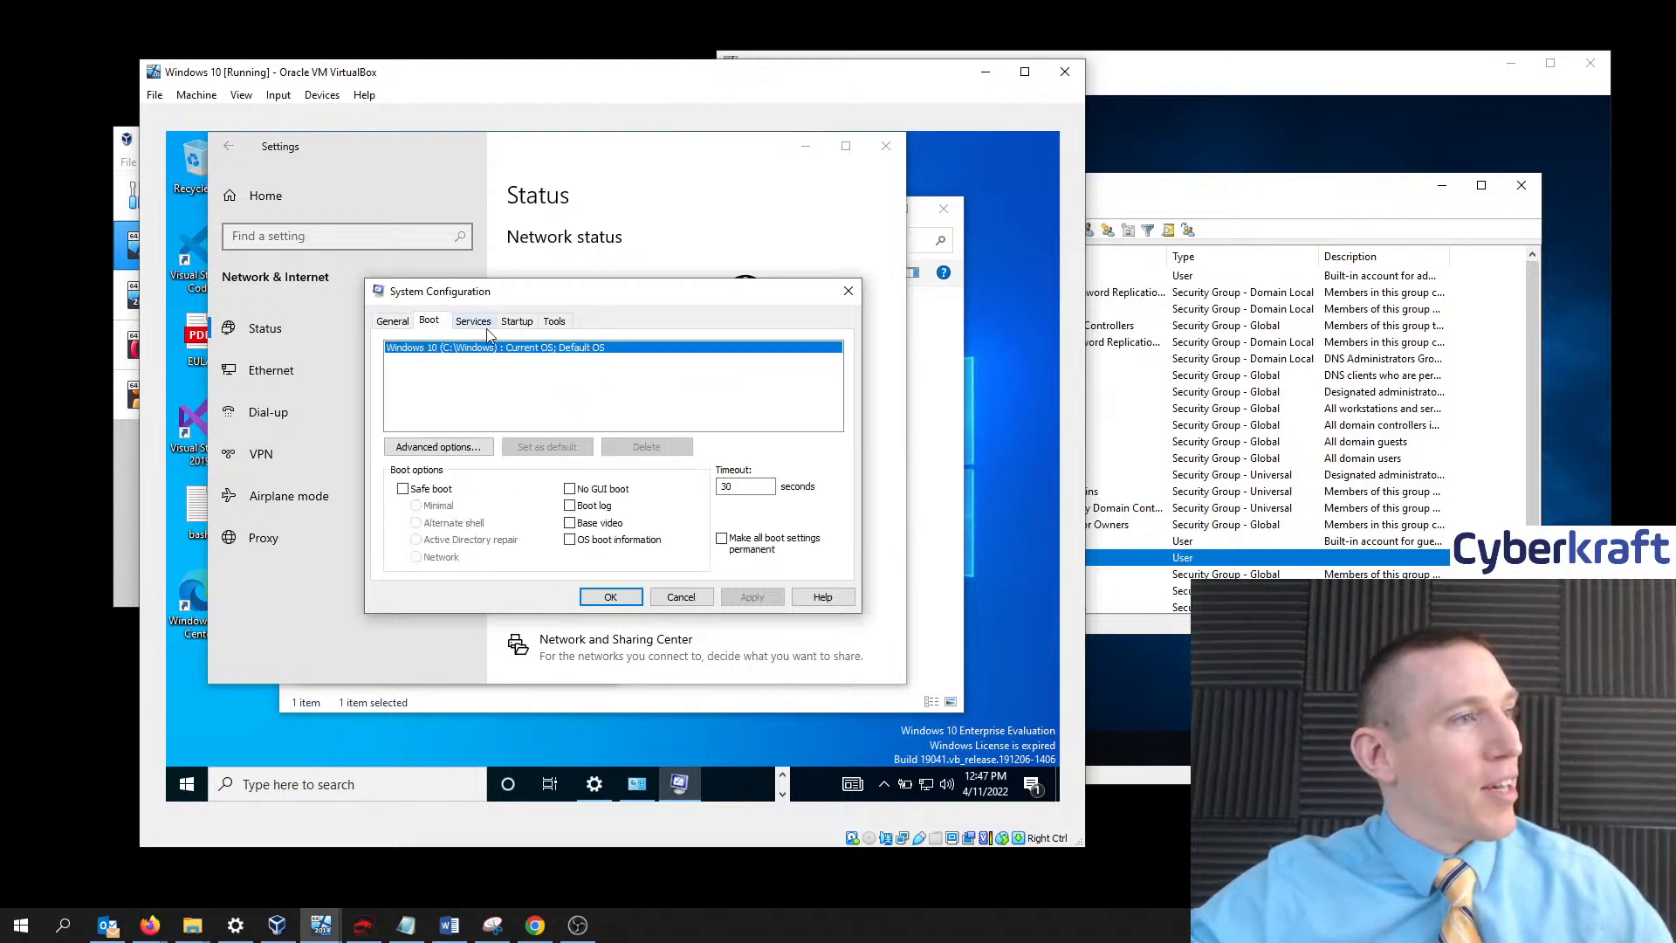
pyautogui.click(849, 292)
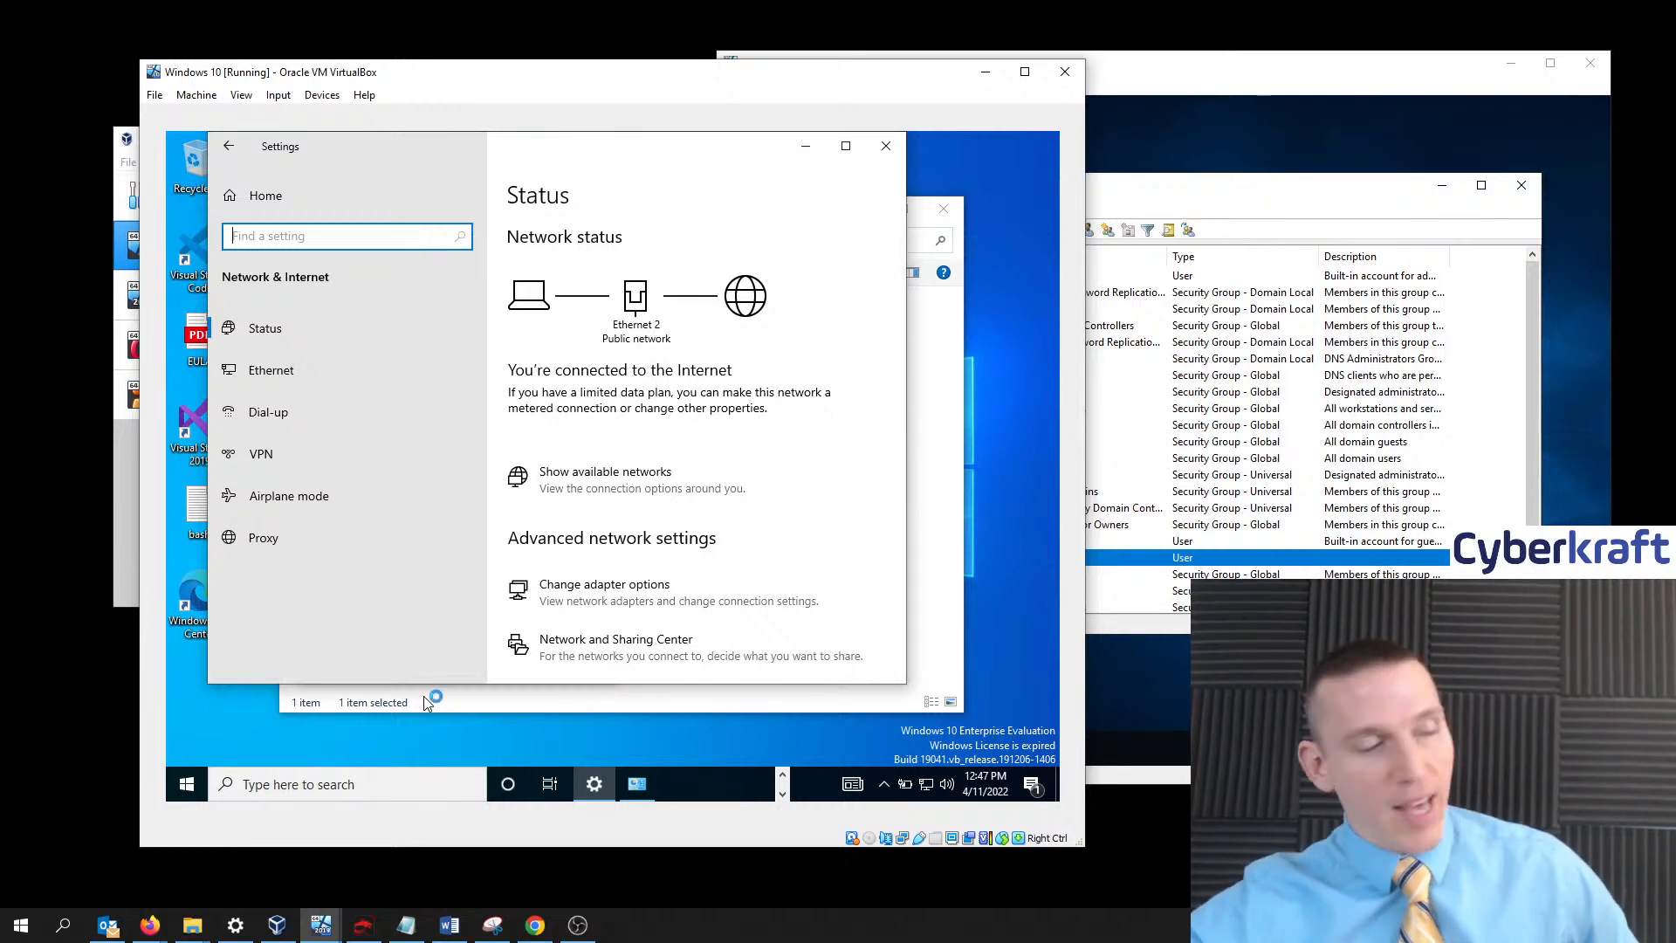
pyautogui.click(309, 785)
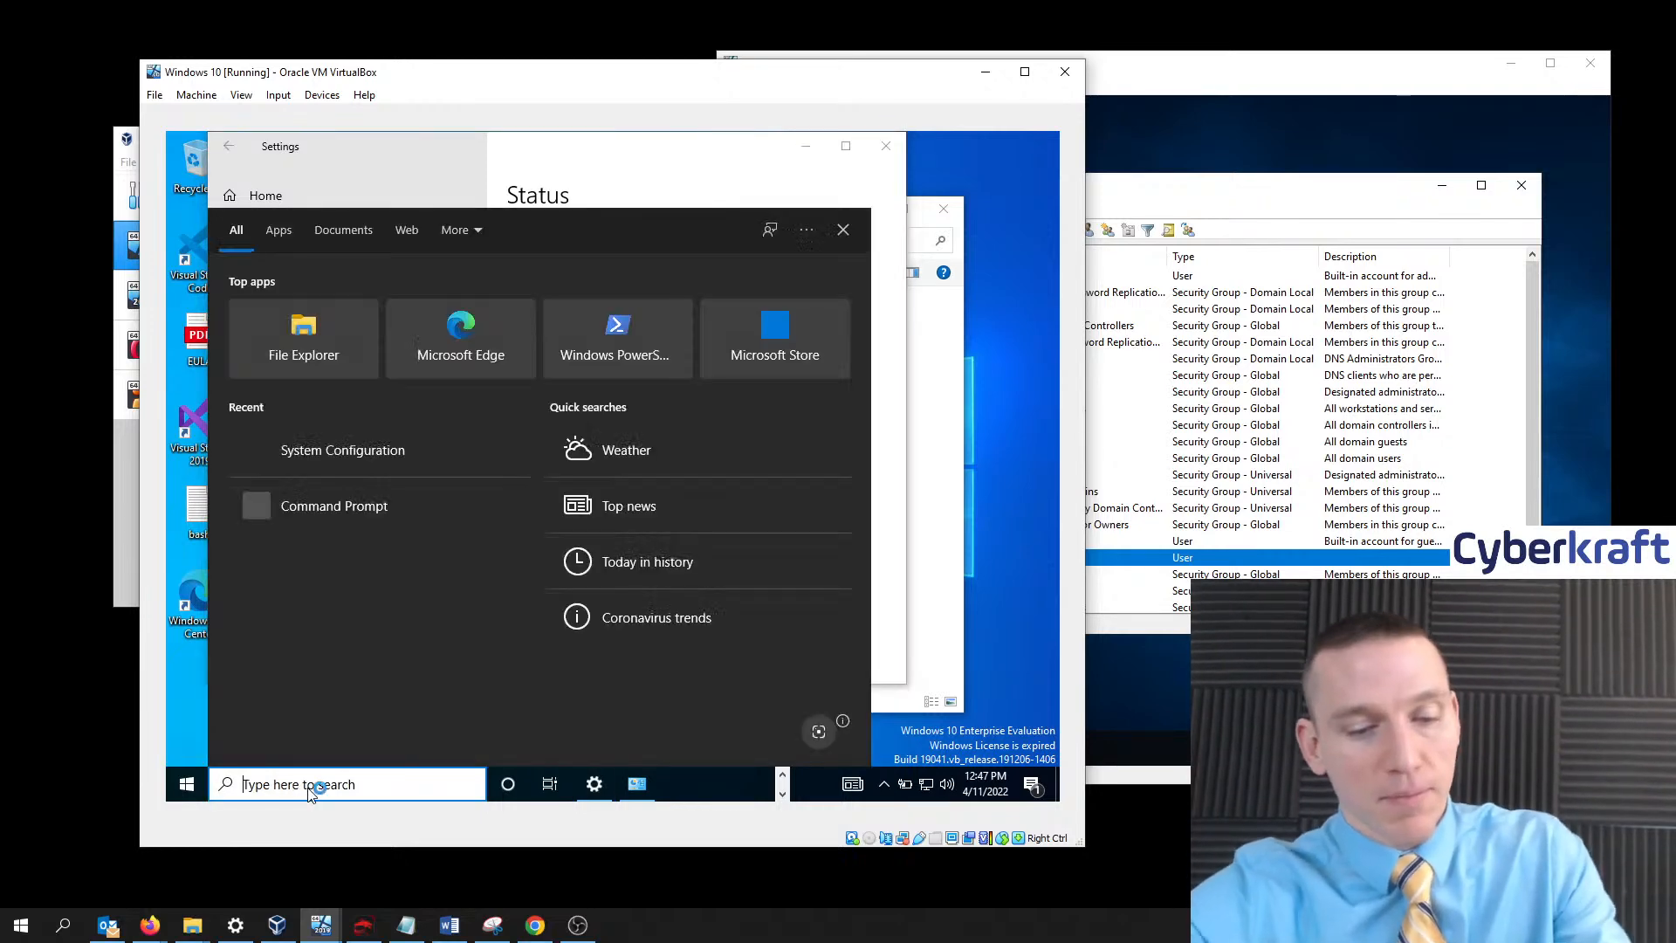
# - Search 'advanced sys' and open System Properties to the computer name details
pyautogui.write('advanced sys')
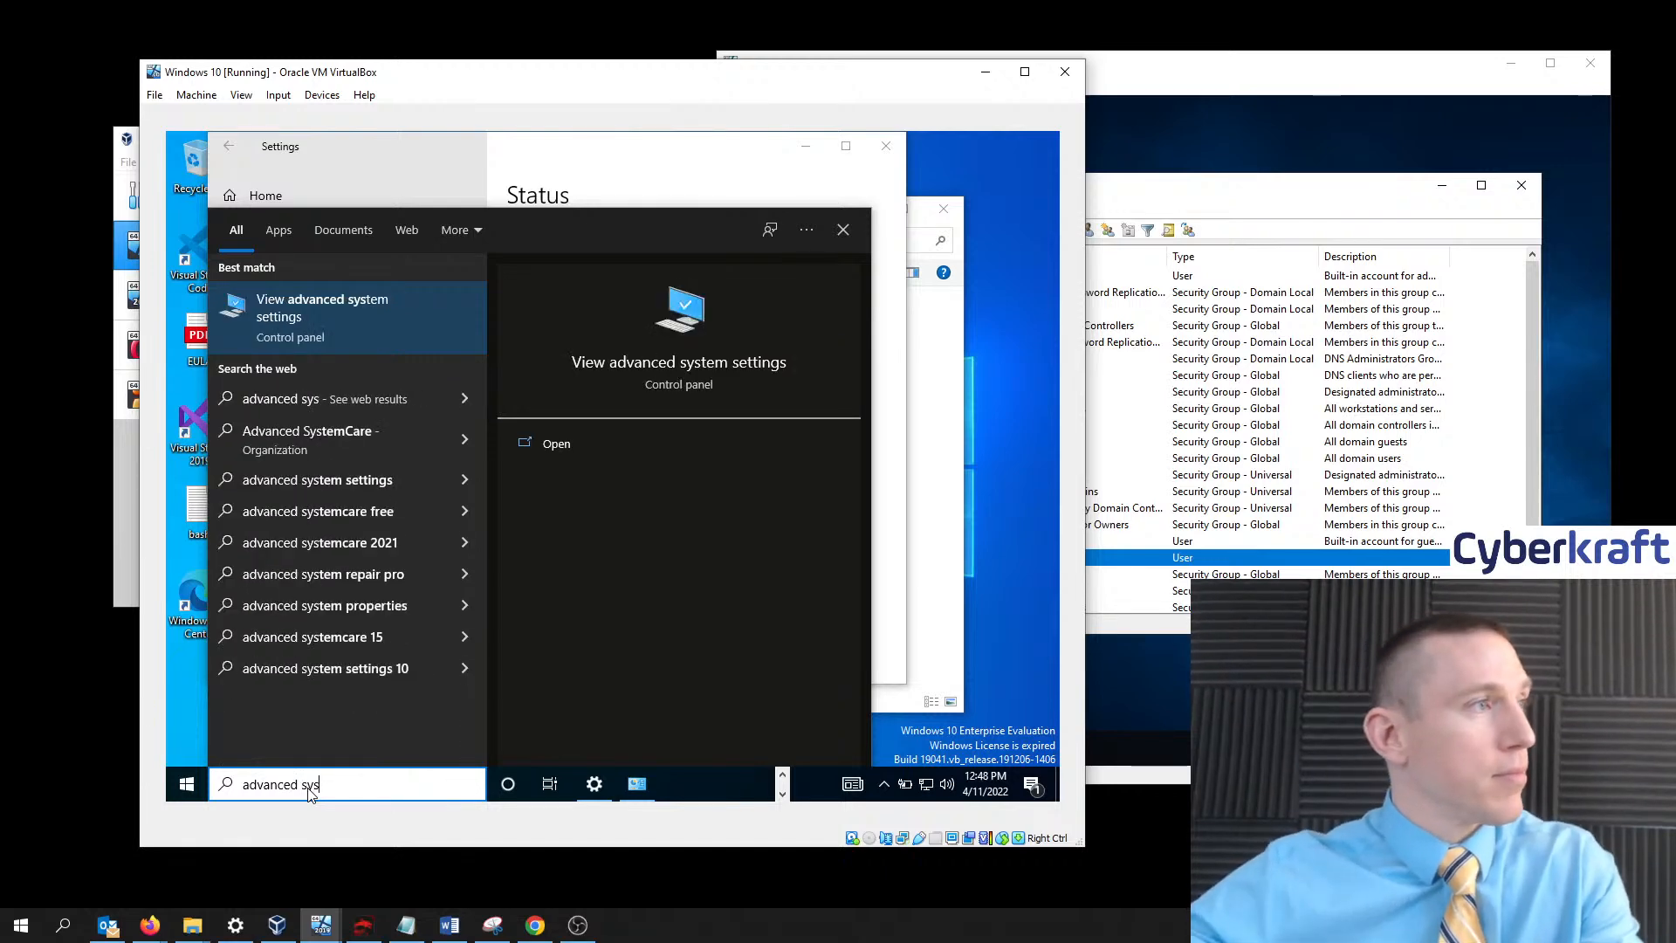
pyautogui.click(339, 323)
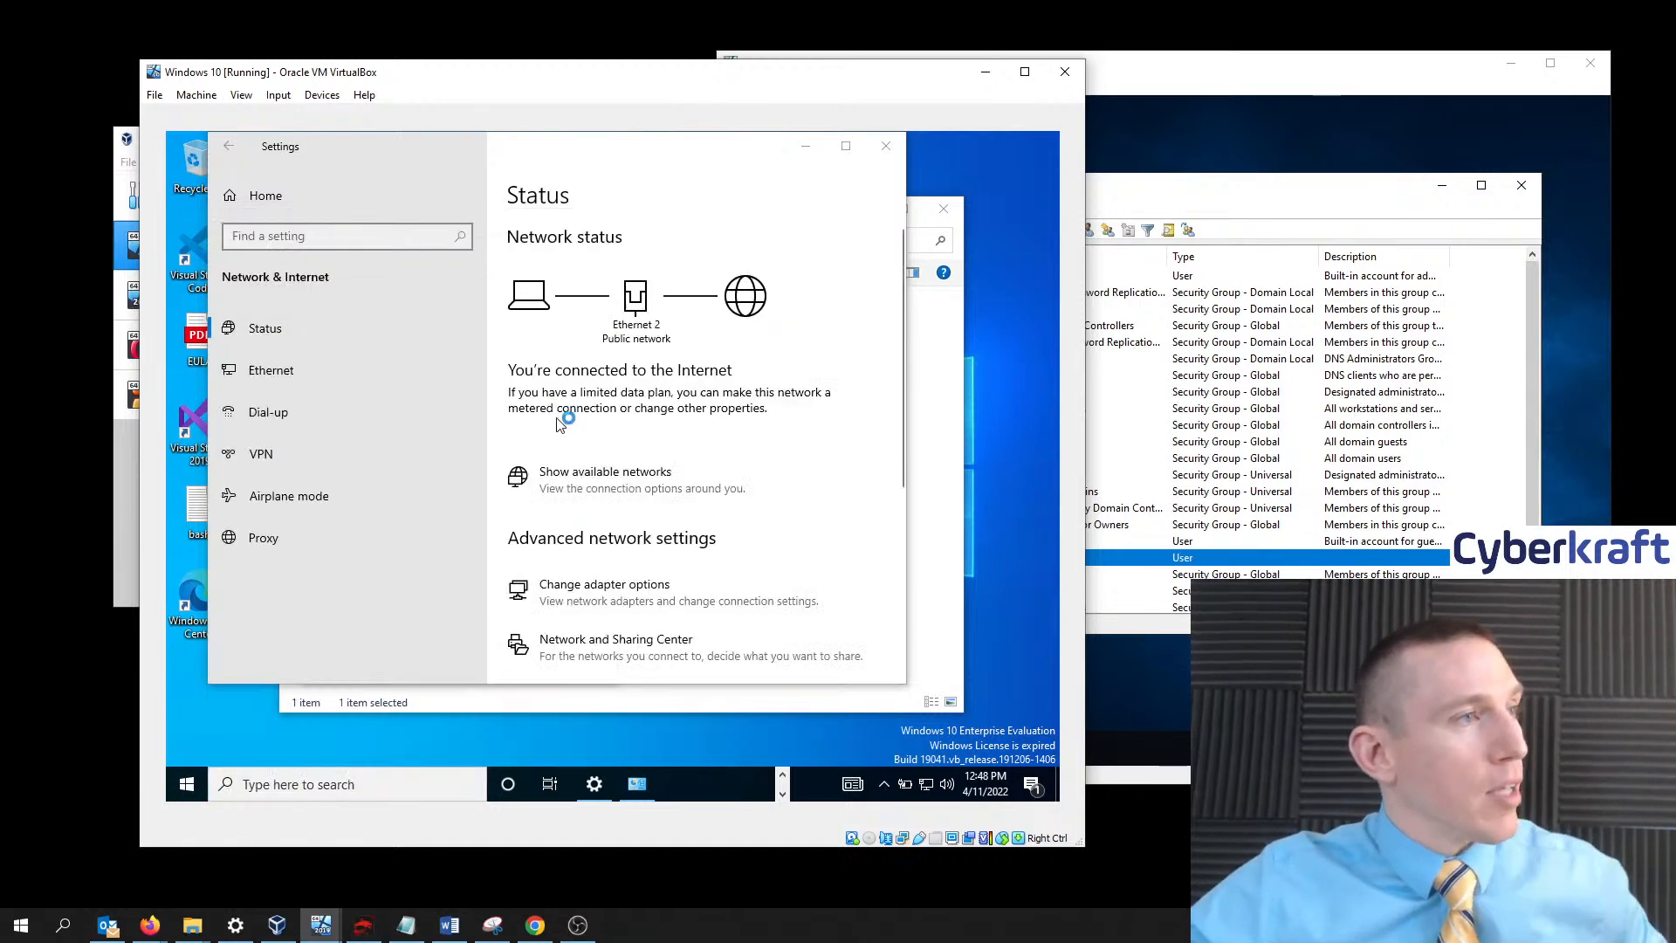
pyautogui.moveTo(395, 214); pyautogui.dragTo(519, 261)
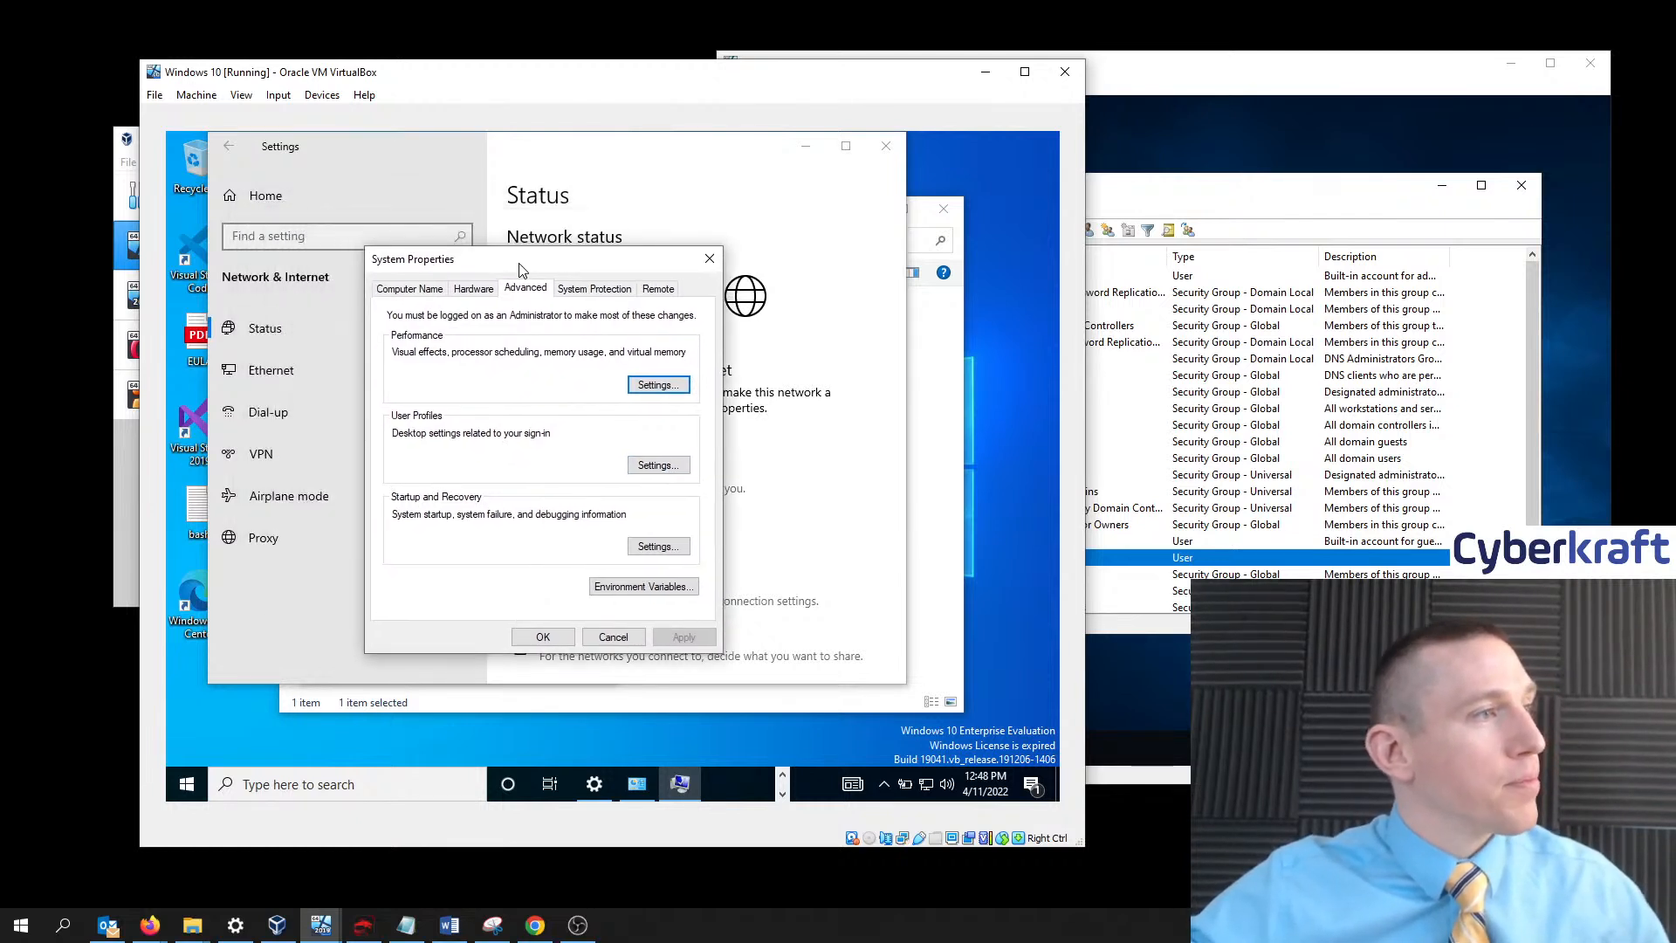
pyautogui.click(429, 292)
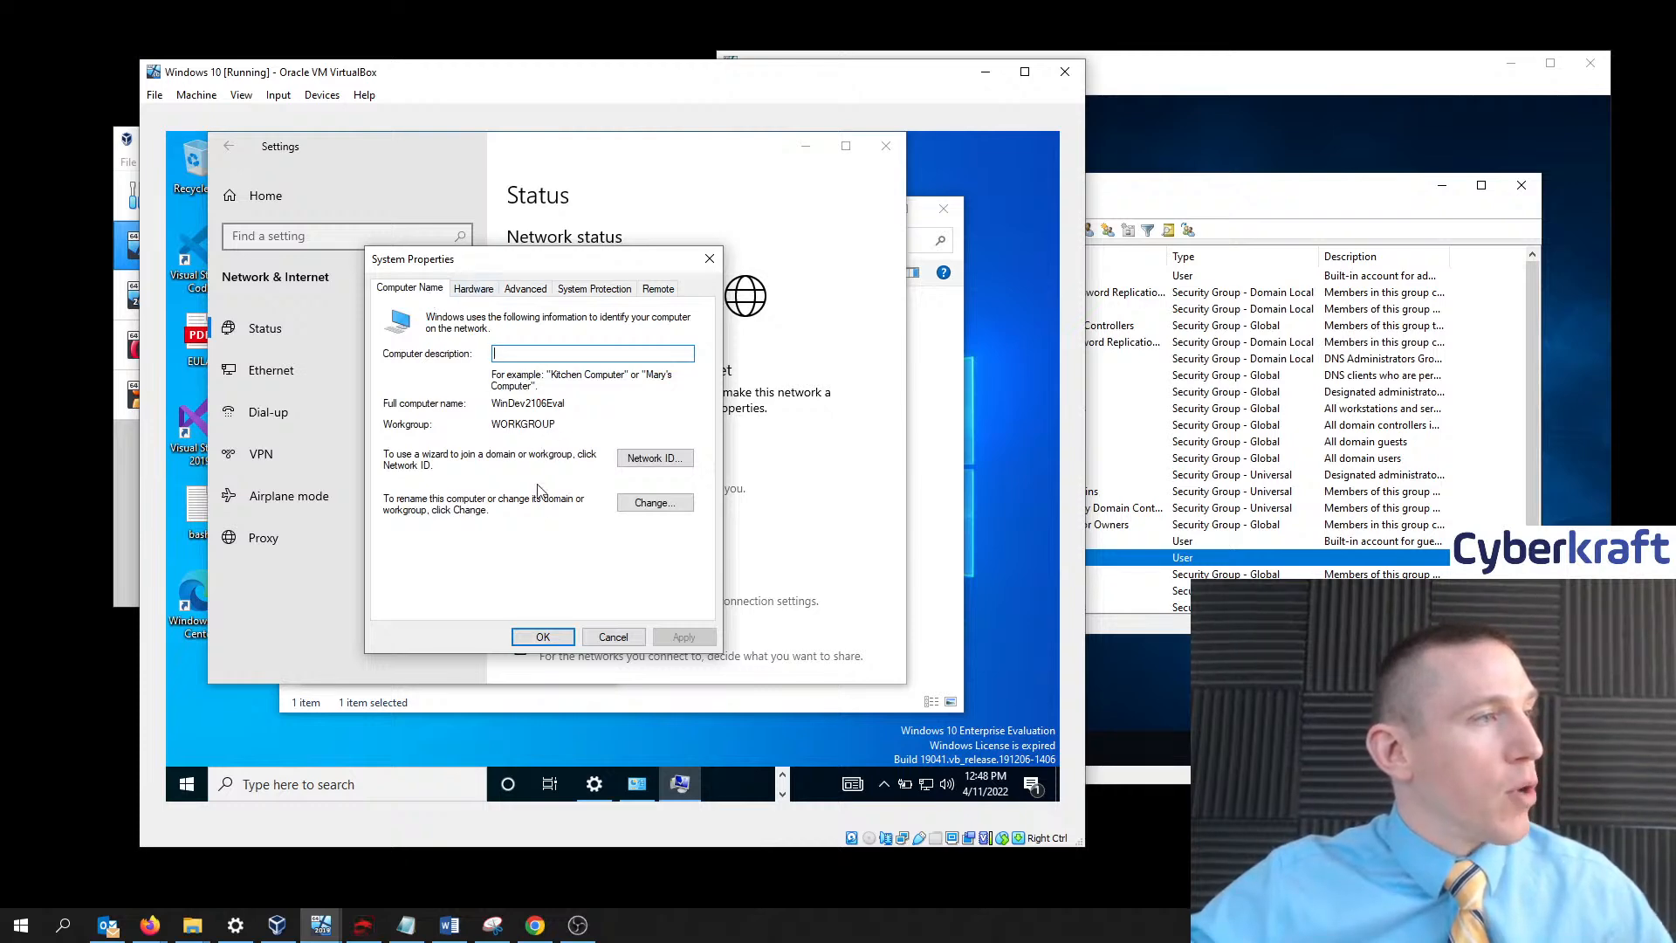
# - Try joining domain cyberkraft and dismiss the 'domain controller could not be contacted' error
pyautogui.click(637, 507)
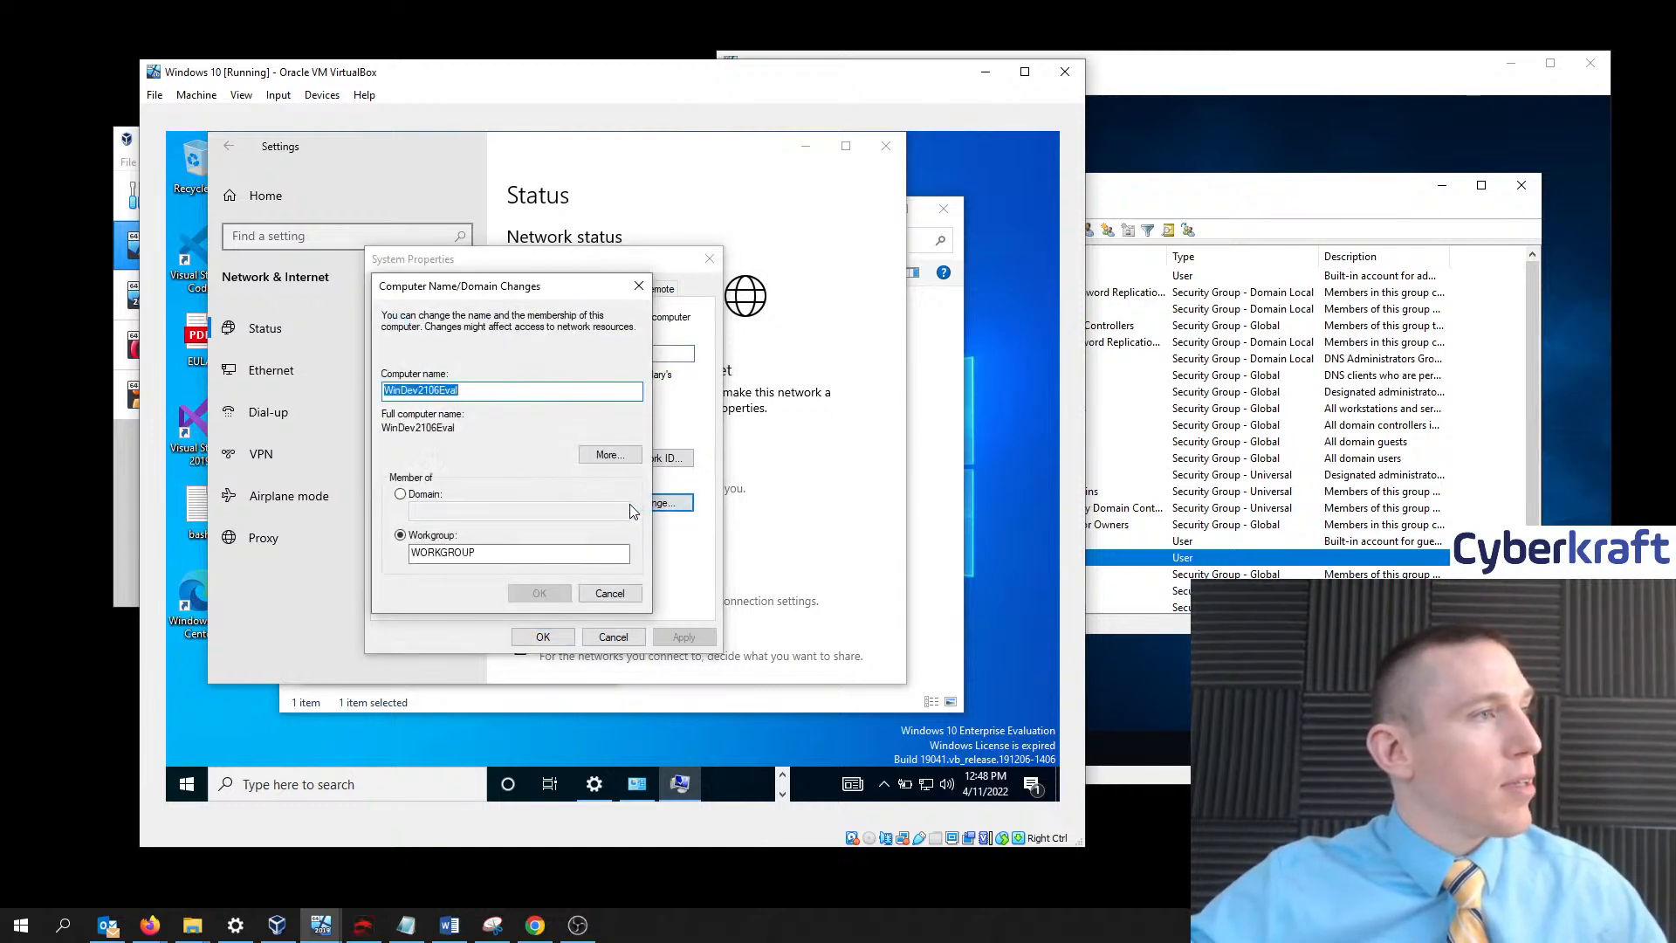
pyautogui.click(401, 495)
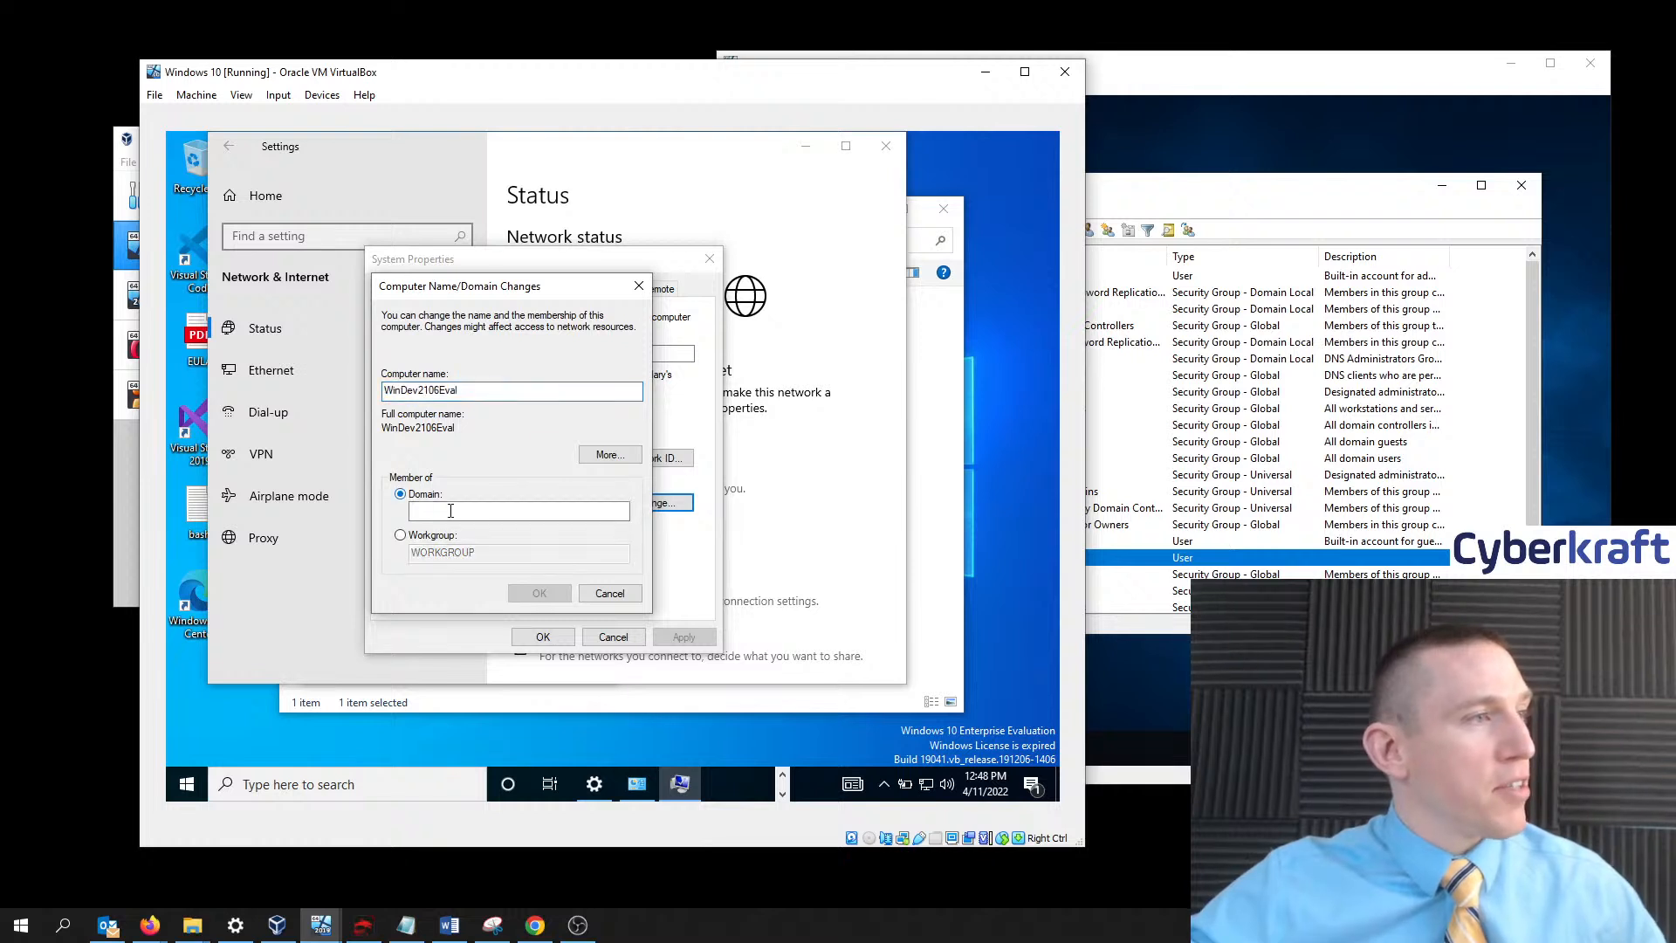
pyautogui.click(468, 515)
pyautogui.write('c')
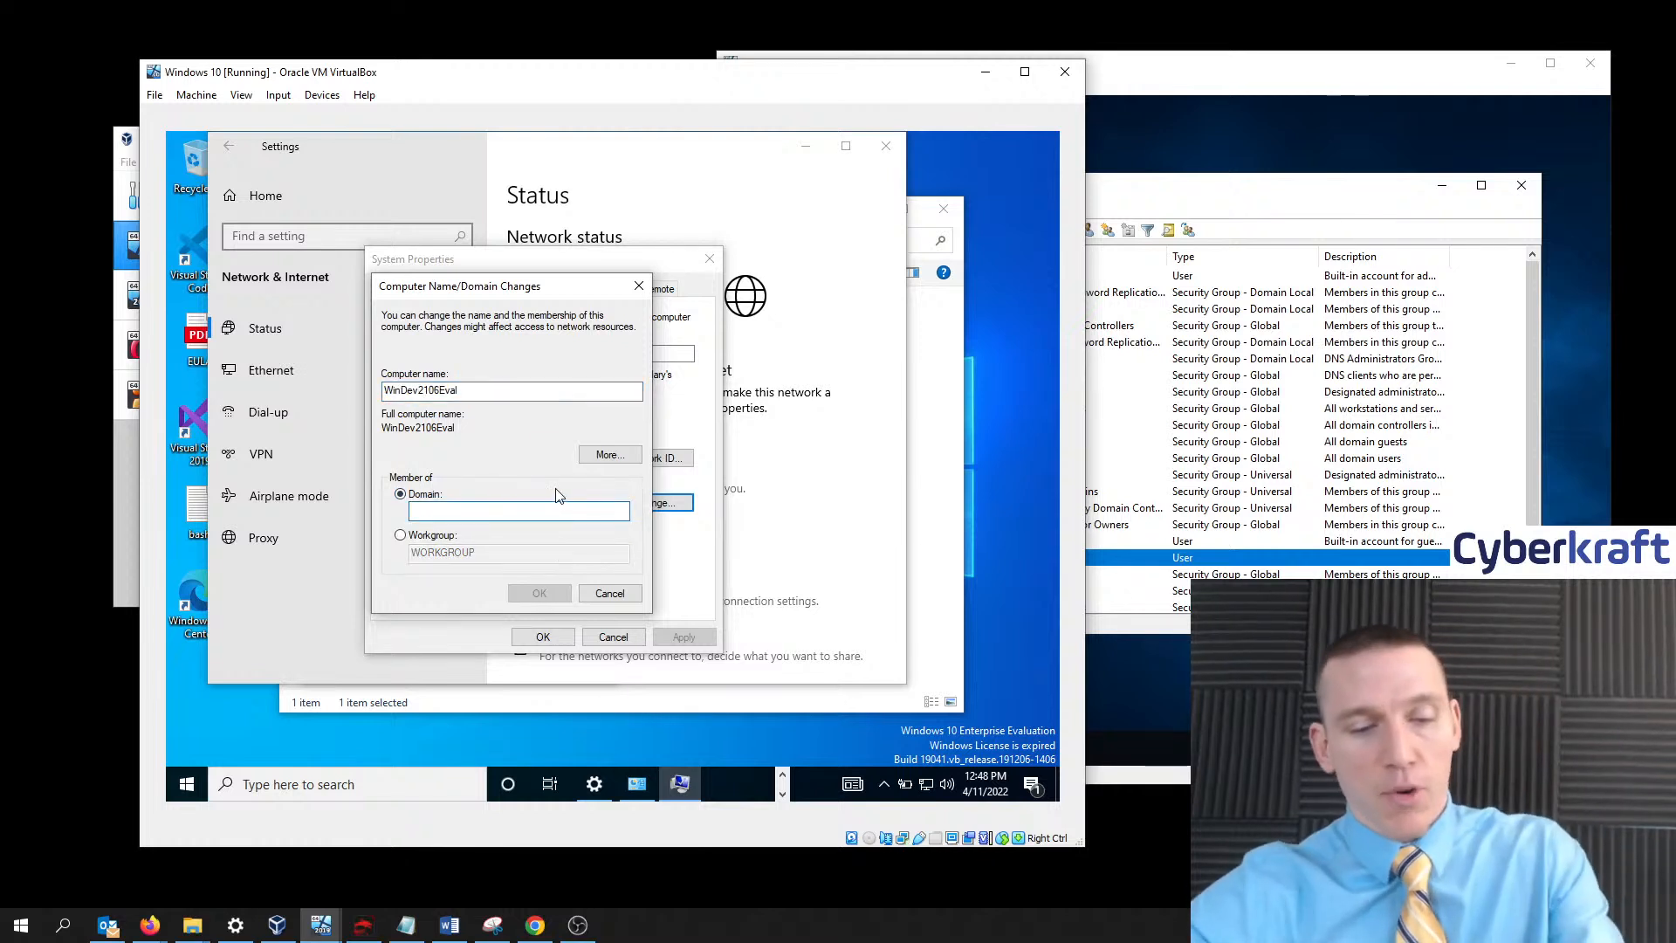
pyautogui.write('yberkraft')
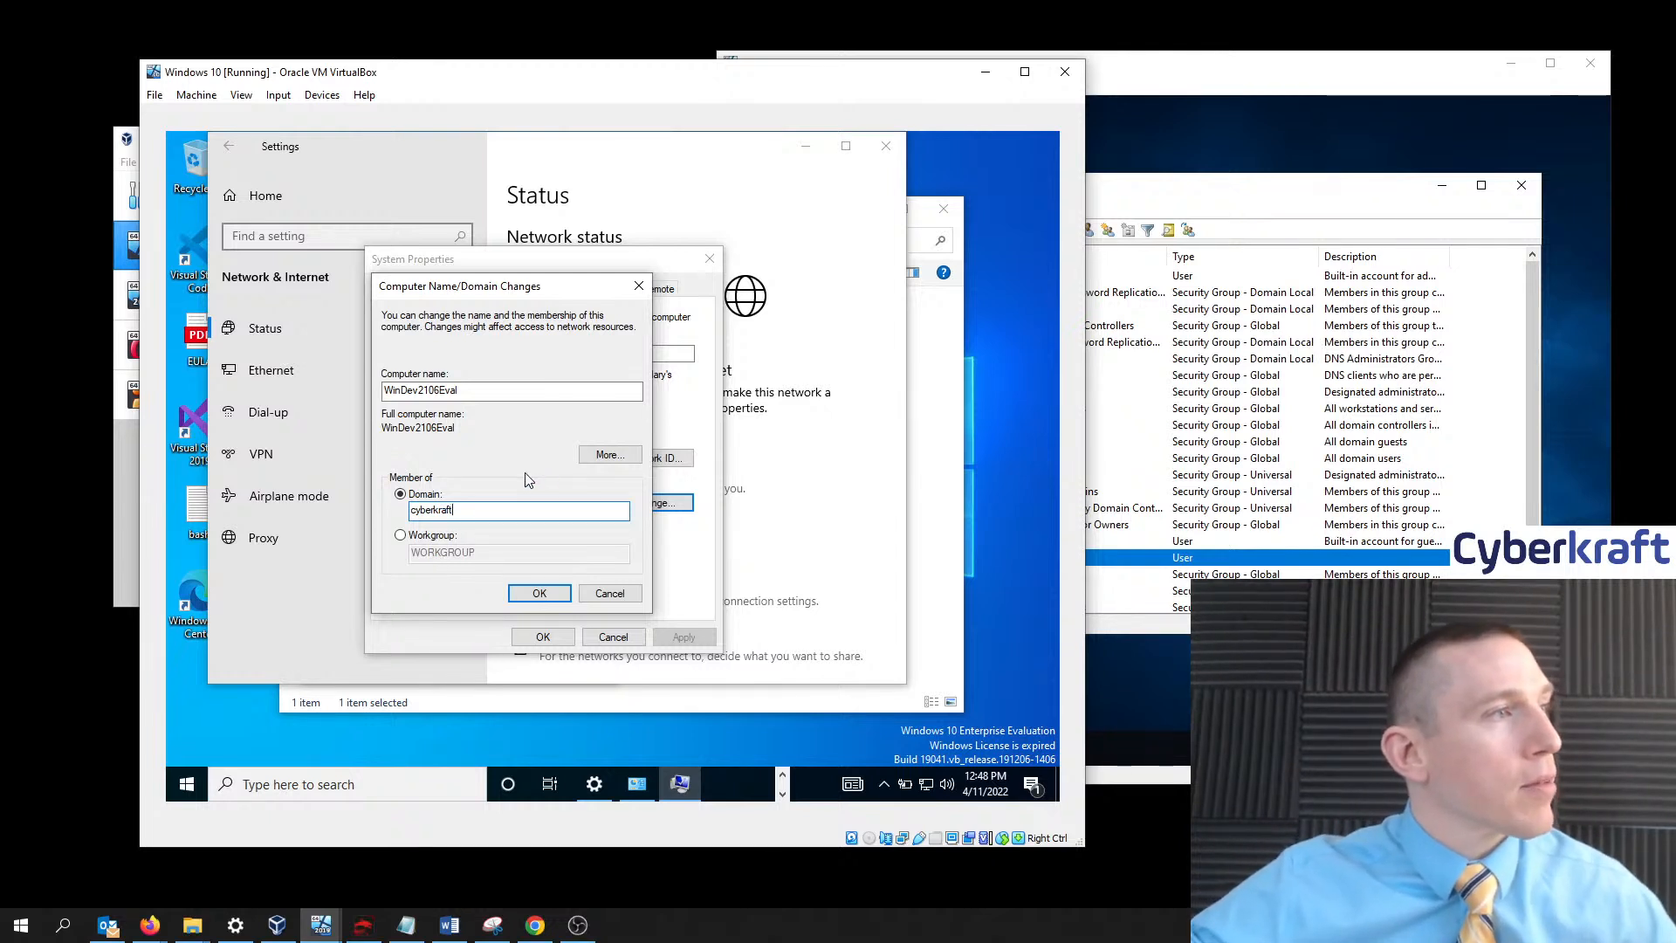
pyautogui.click(527, 597)
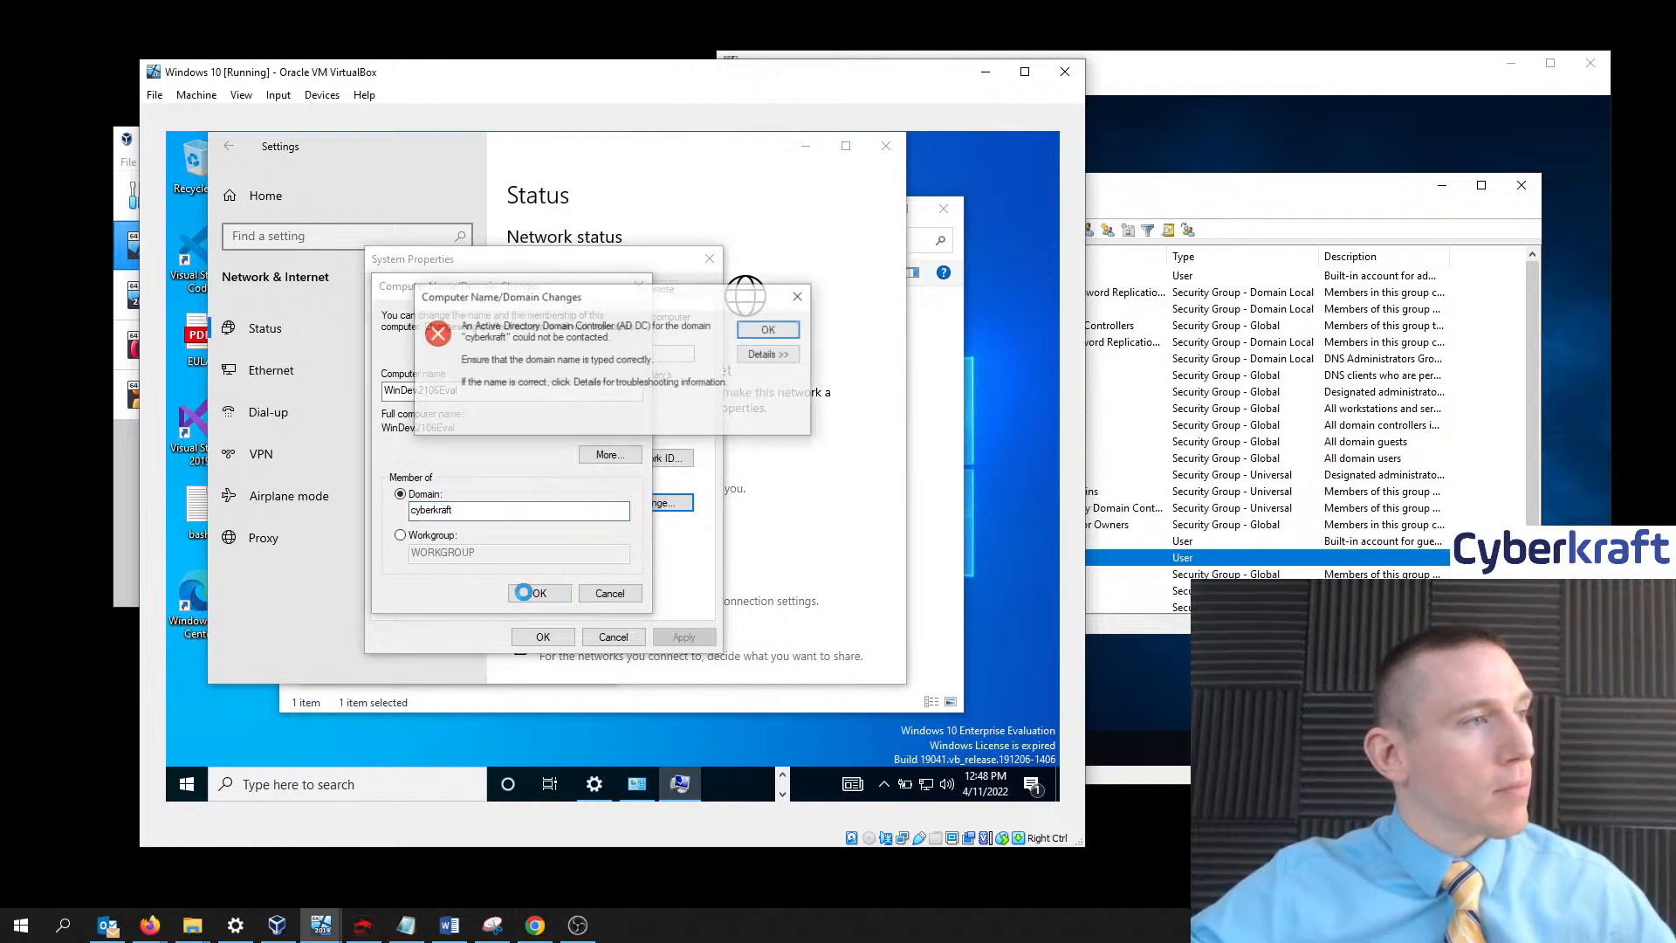
pyautogui.click(770, 330)
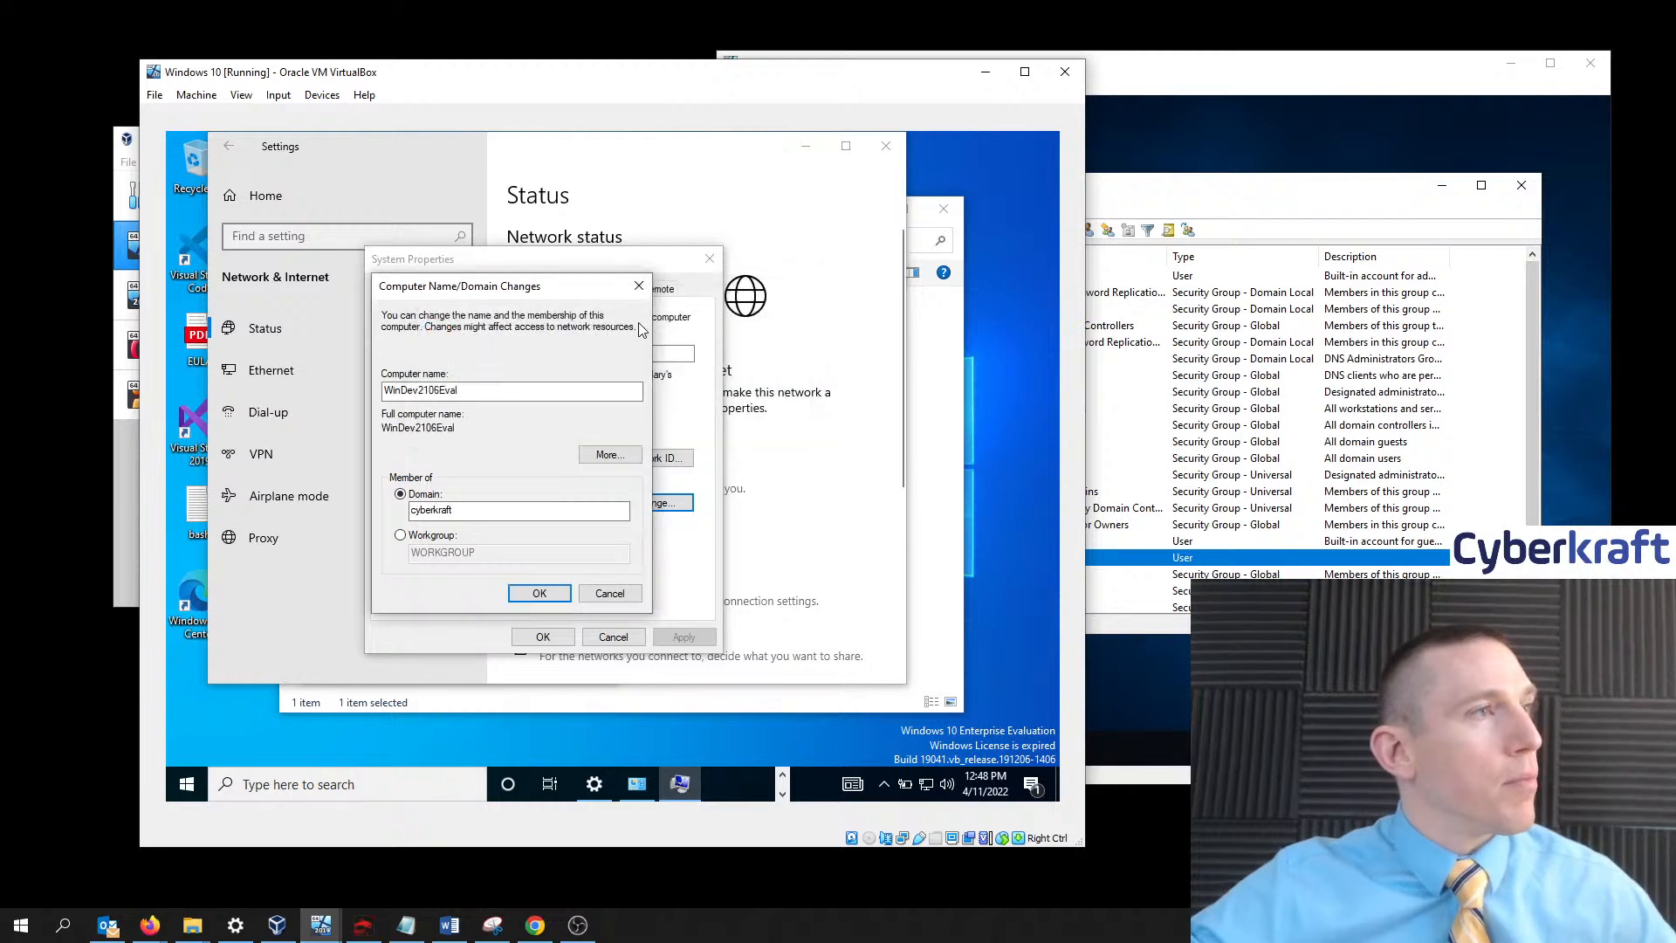
# - Open the network adapter list from Network & Internet settings
pyautogui.rightClick(928, 786)
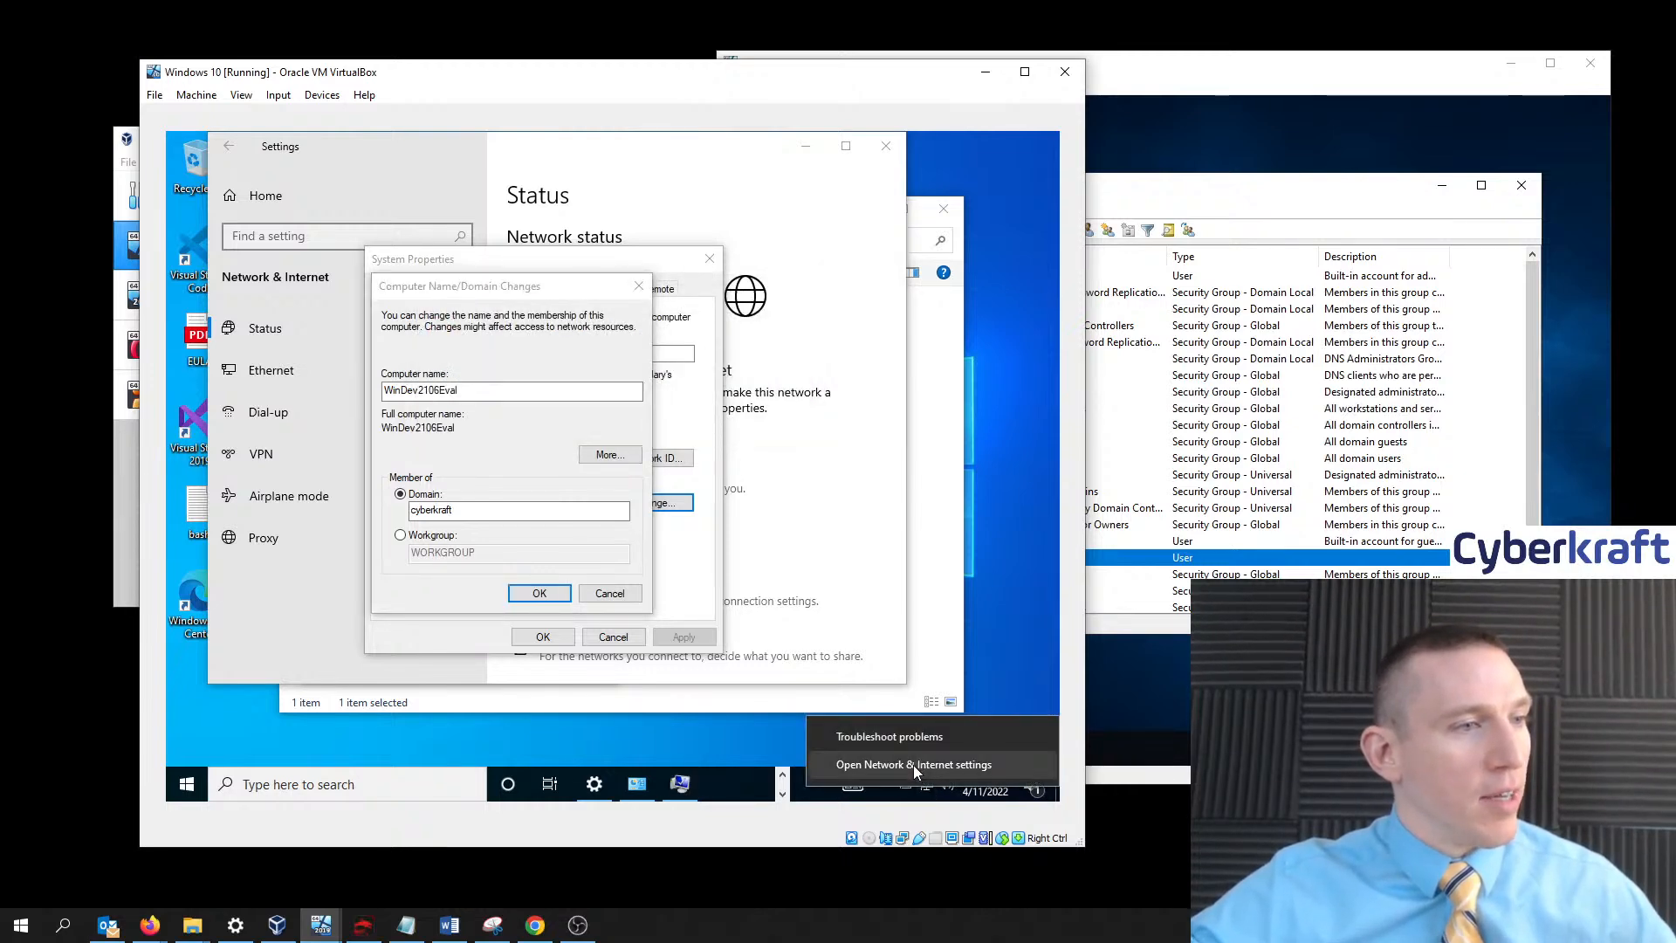
pyautogui.click(913, 765)
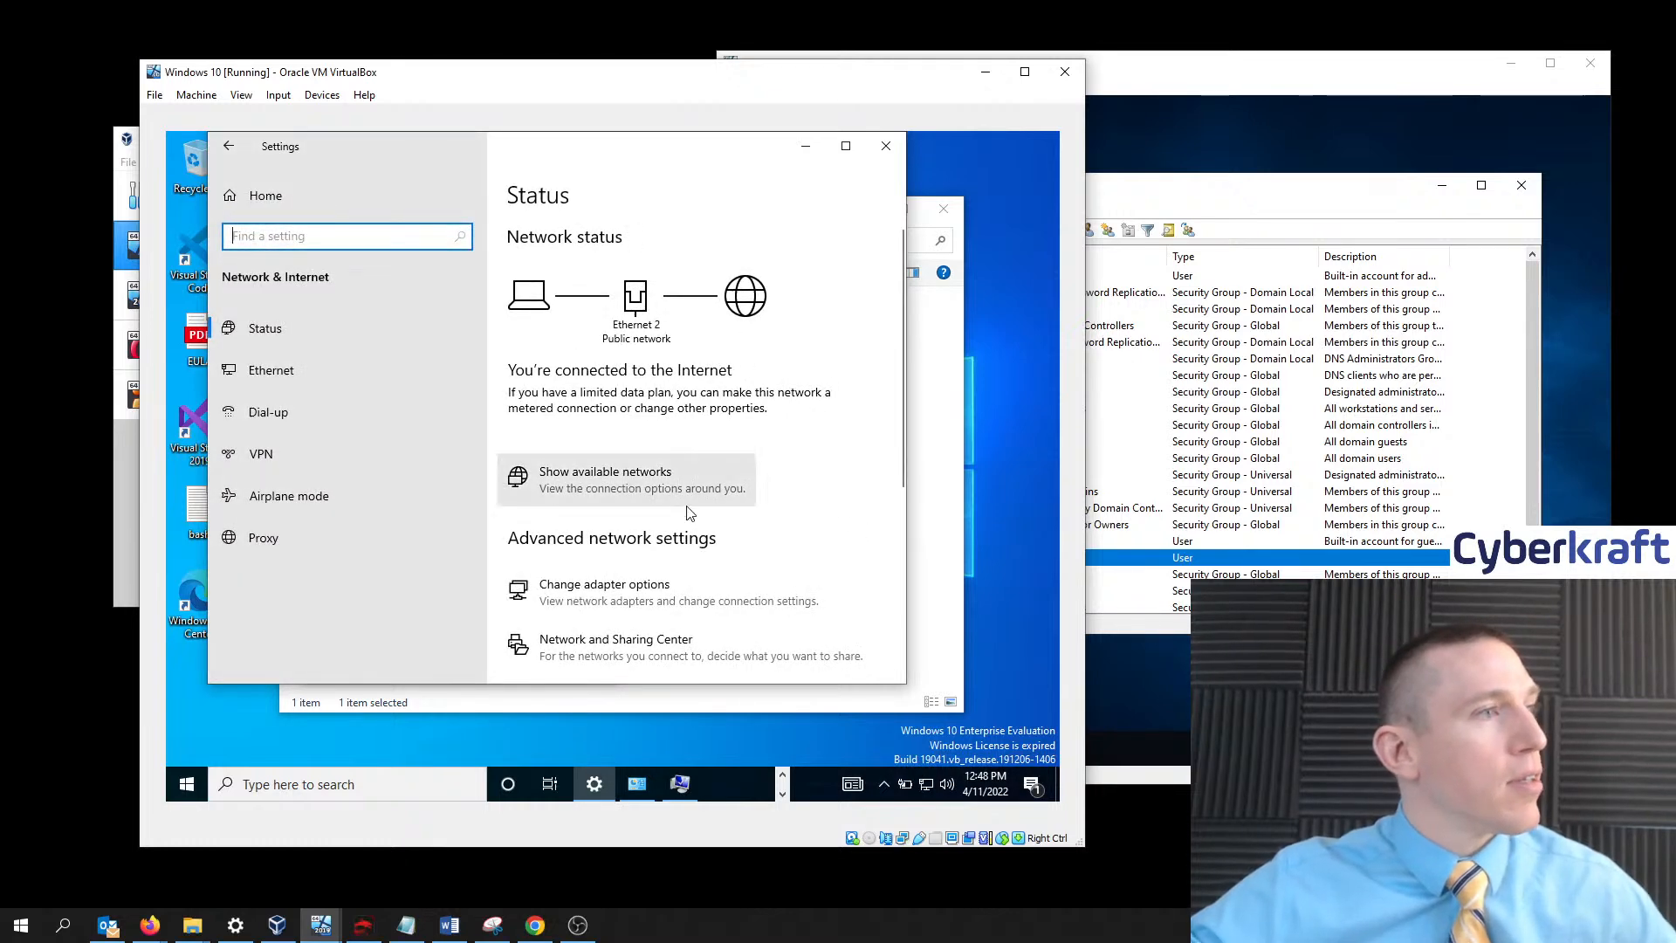
pyautogui.scroll(-2, 646, 611)
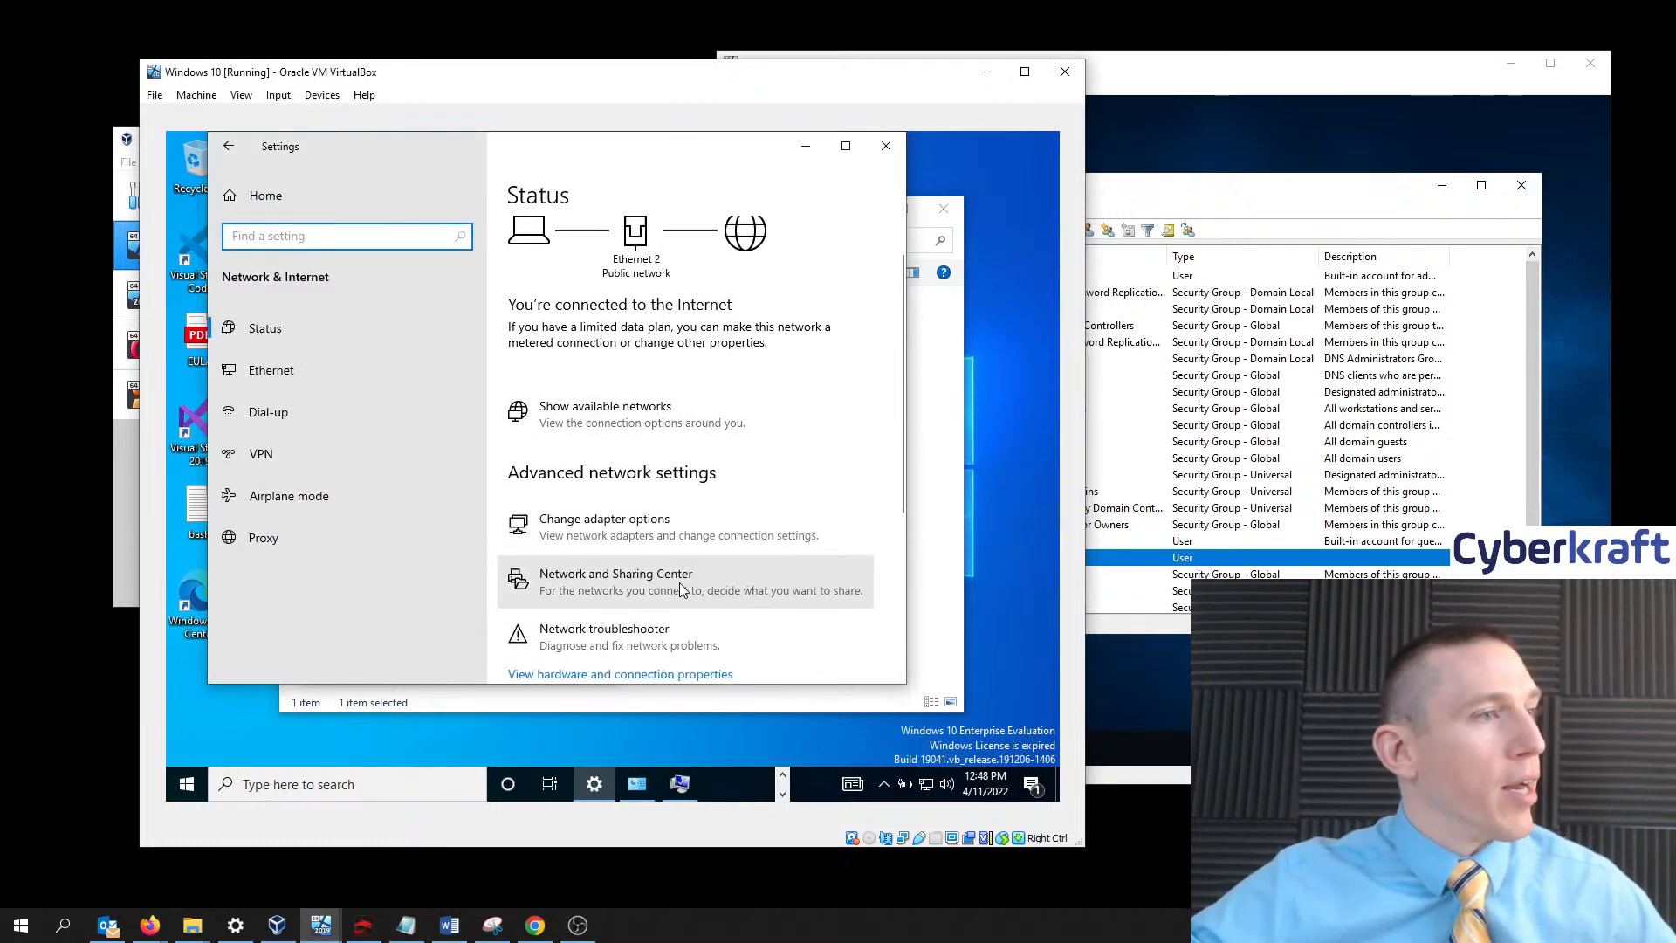
pyautogui.click(630, 510)
# - In Ethernet 2 properties, untick IPv6 and open IPv4 properties beside VirtualBox Manager
pyautogui.scroll(-1, 454, 478)
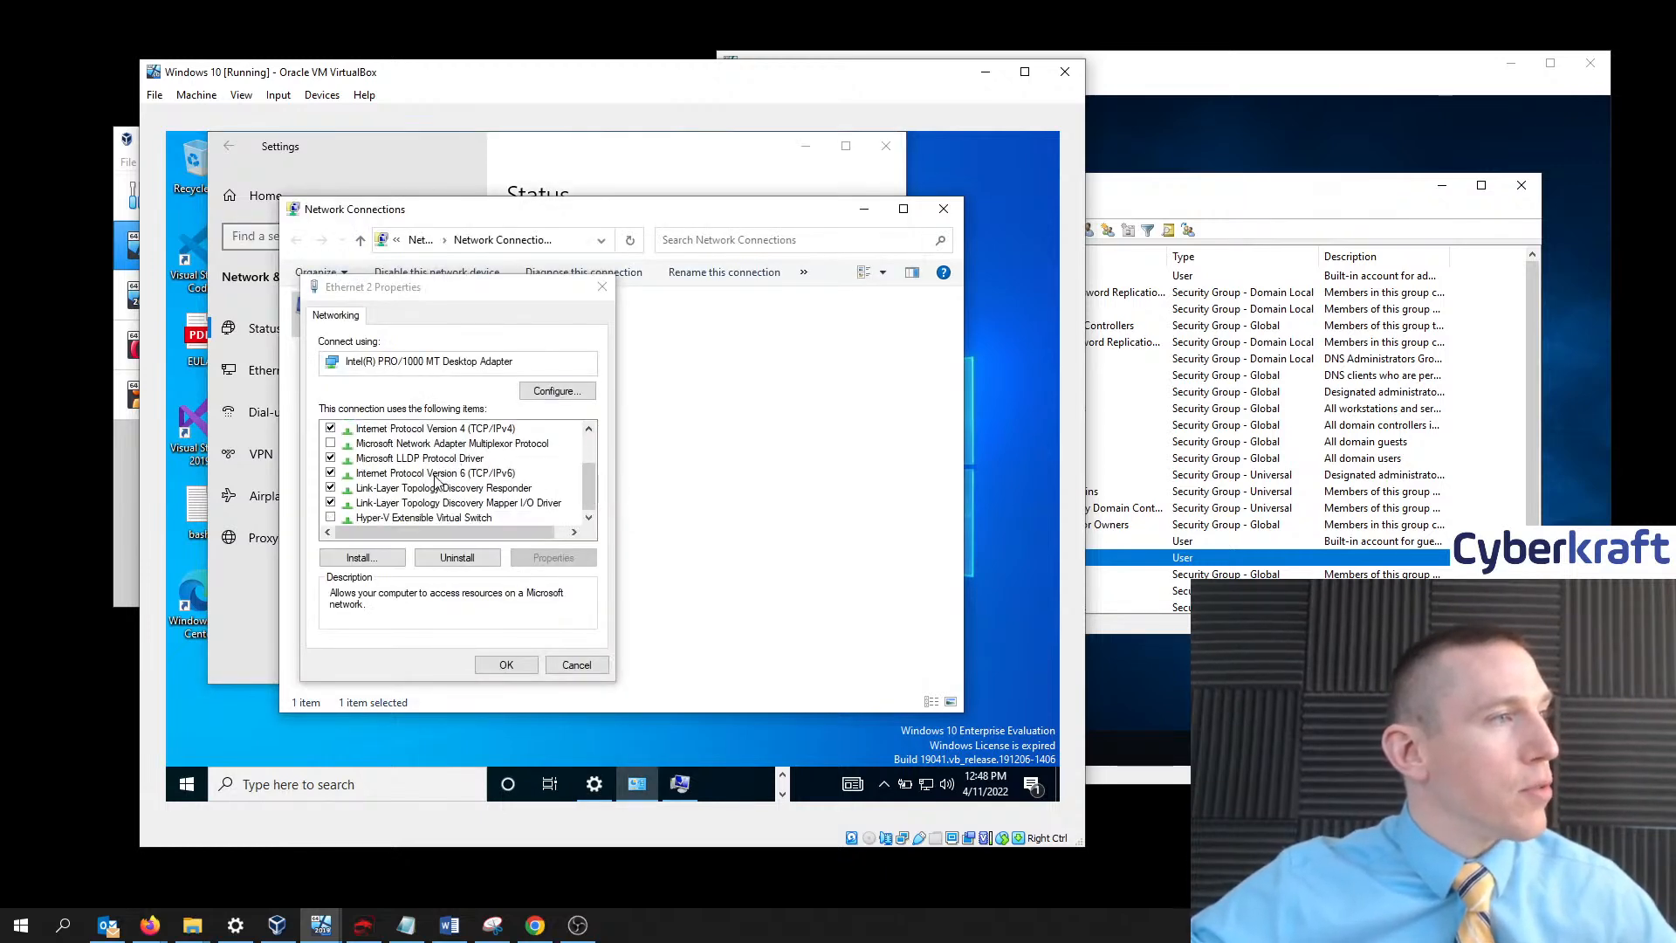
pyautogui.click(331, 473)
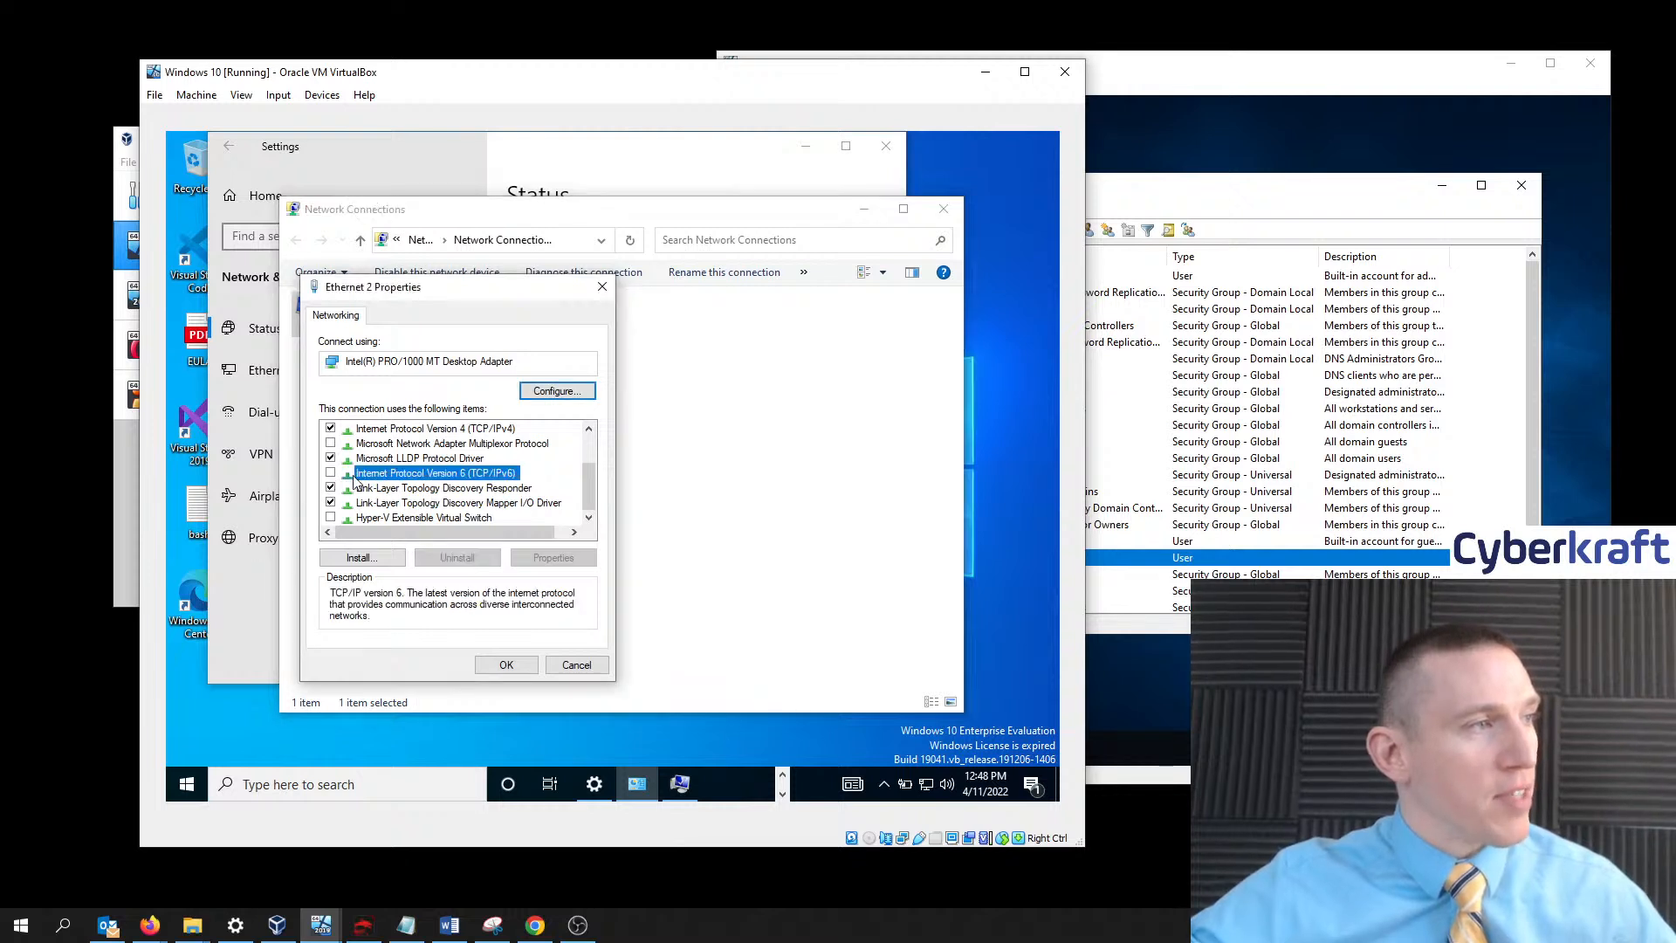
pyautogui.scroll(1, 445, 486)
pyautogui.click(441, 476)
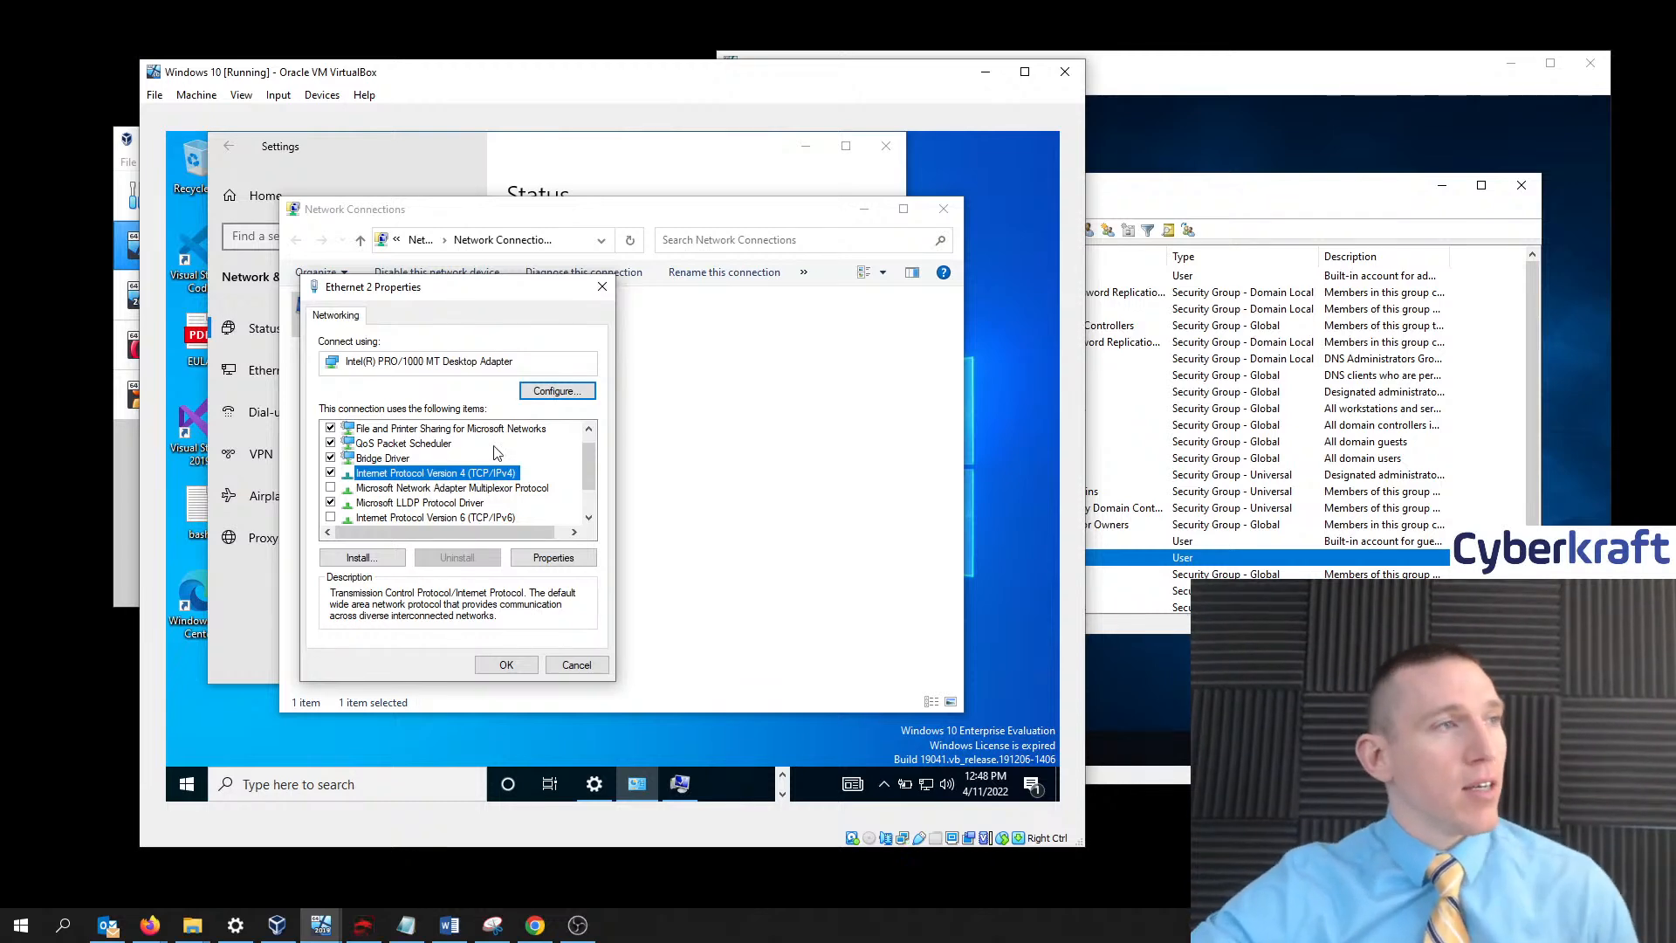
pyautogui.moveTo(526, 291); pyautogui.dragTo(927, 327)
pyautogui.moveTo(840, 72); pyautogui.dragTo(1287, 82)
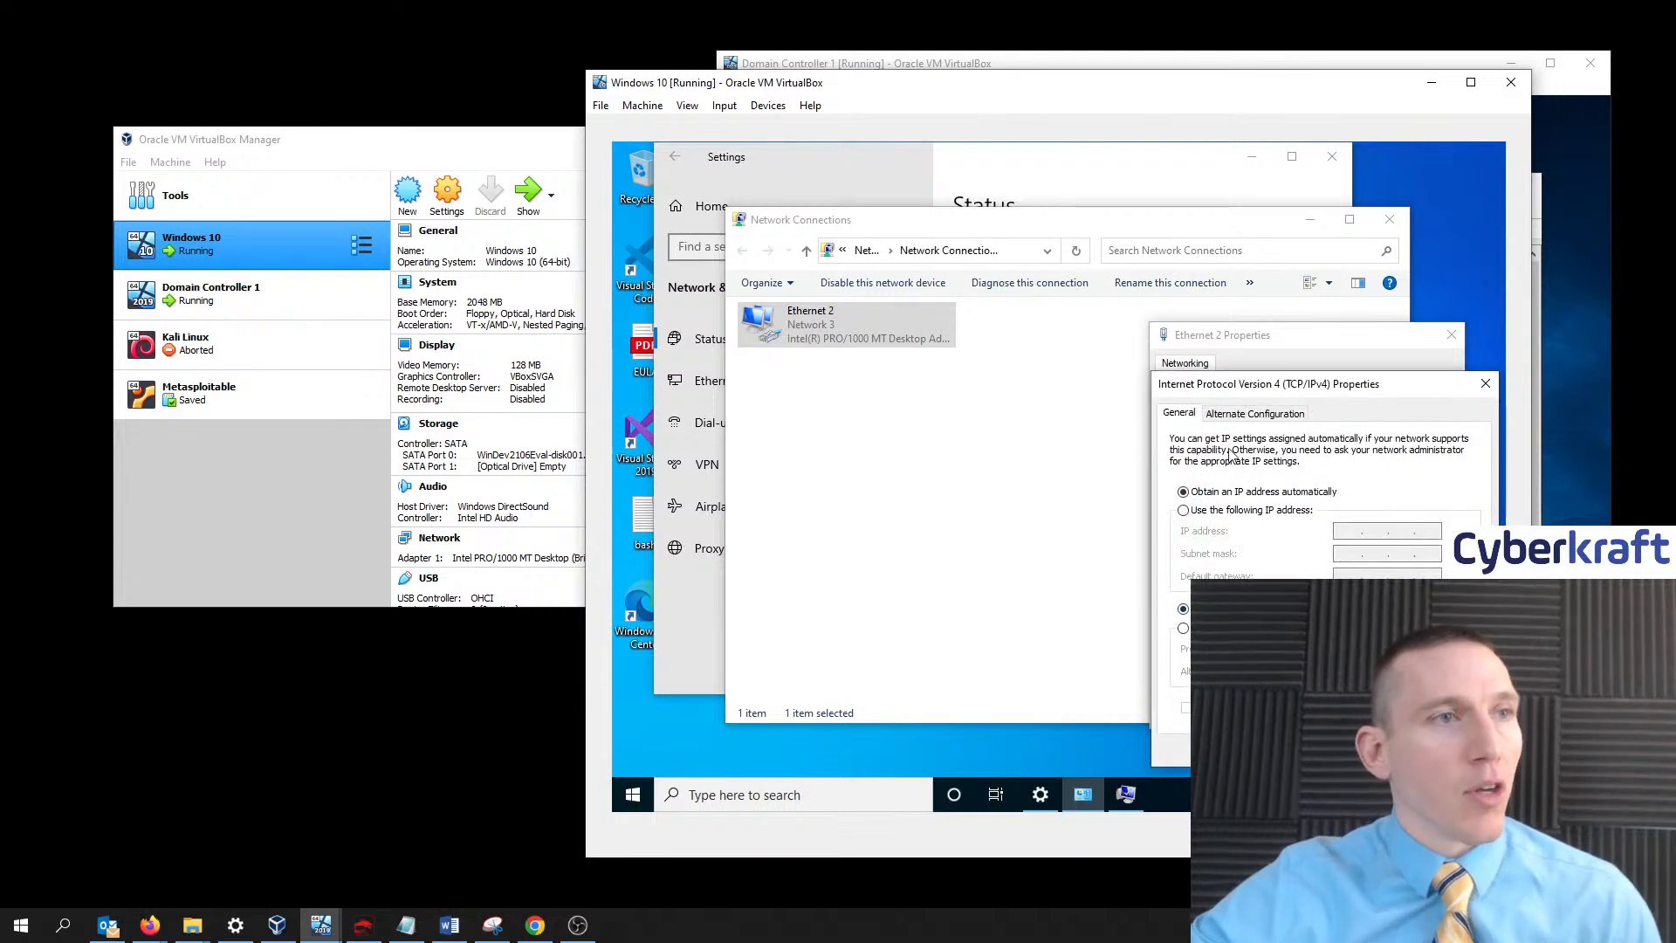
# - Set Ethernet 2 to static IP 192.168.1.10 with subnet mask 255.255.255.0
pyautogui.moveTo(1336, 385); pyautogui.dragTo(1205, 359)
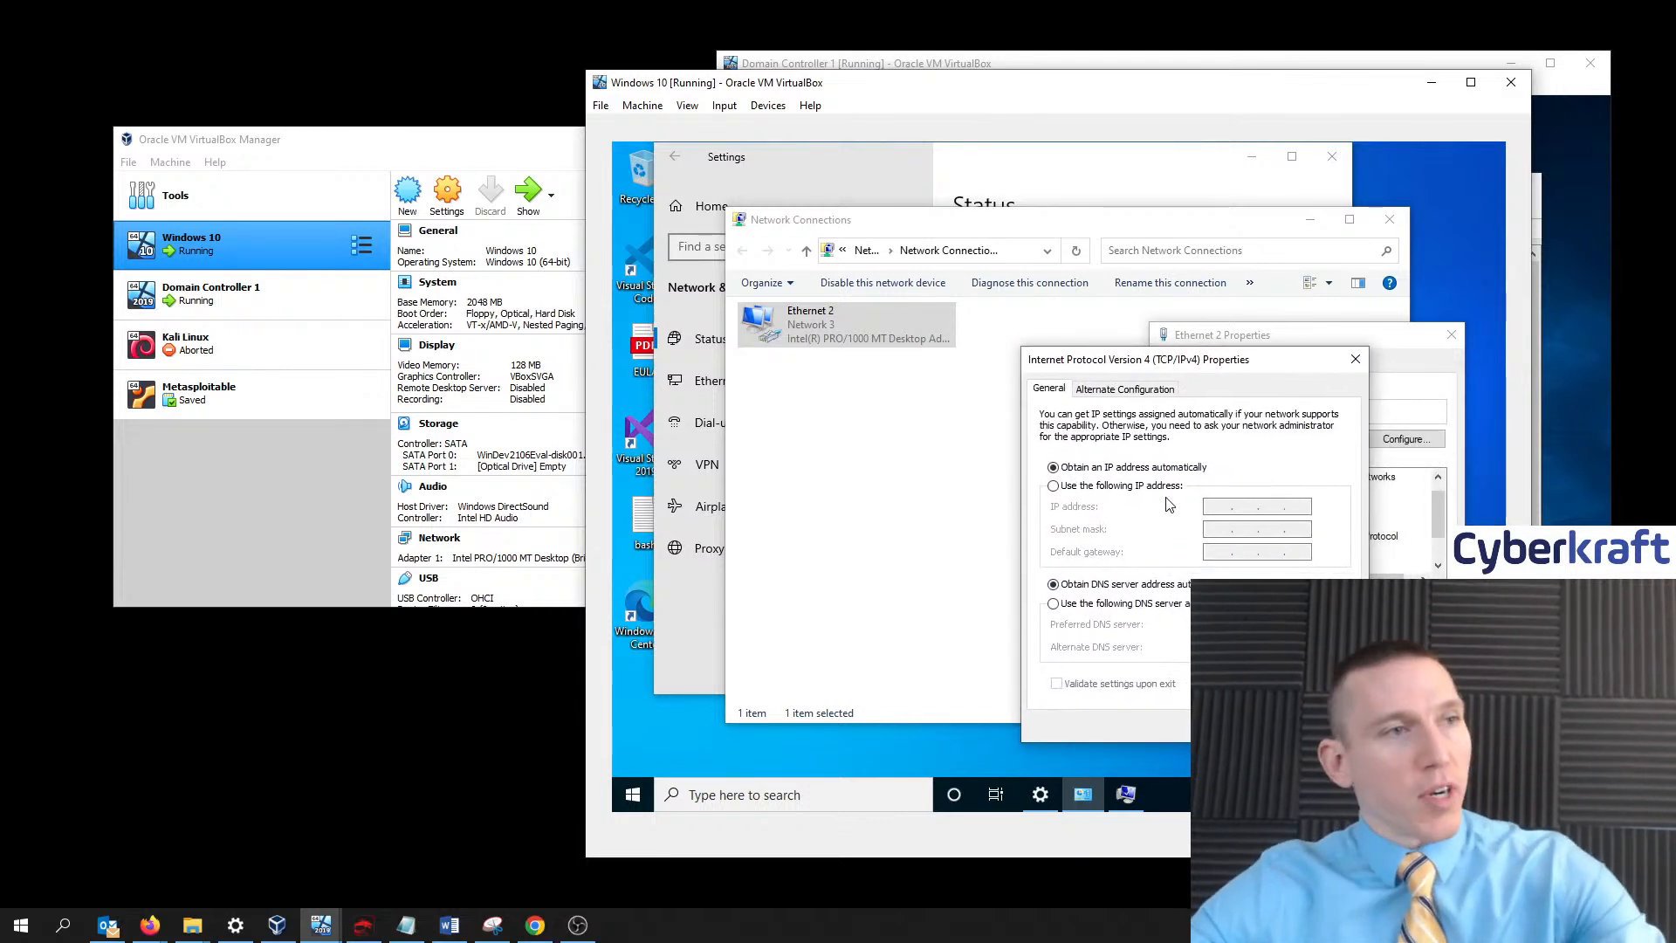
pyautogui.click(1054, 488)
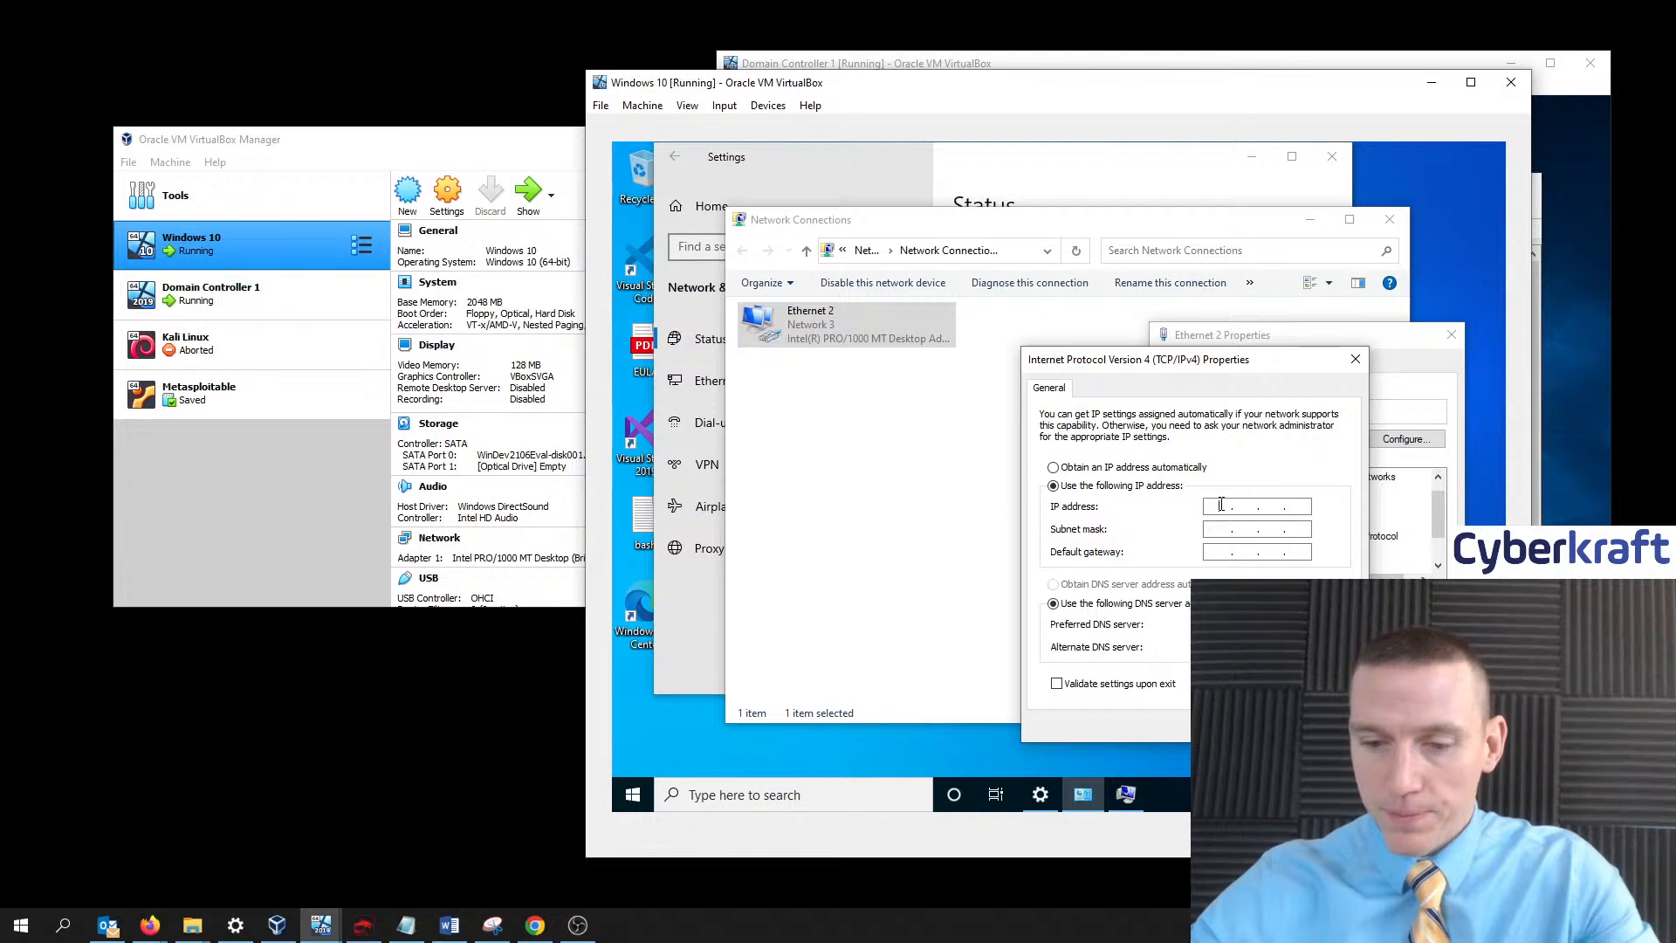
pyautogui.click(1222, 504)
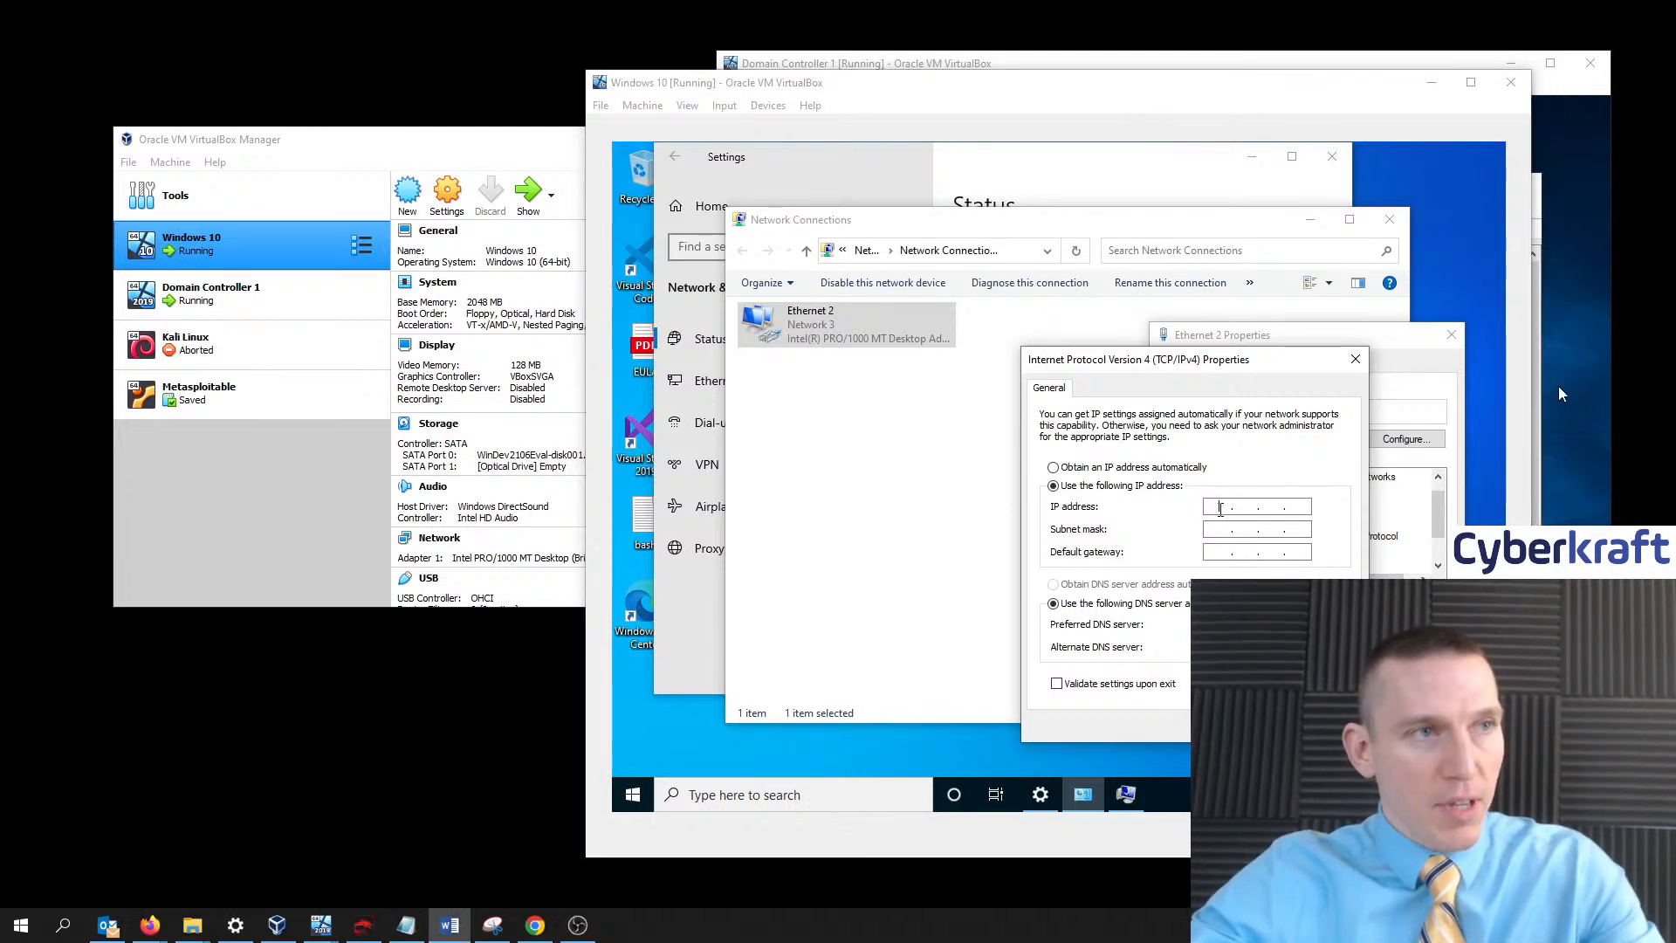
pyautogui.click(1220, 509)
pyautogui.press('End')
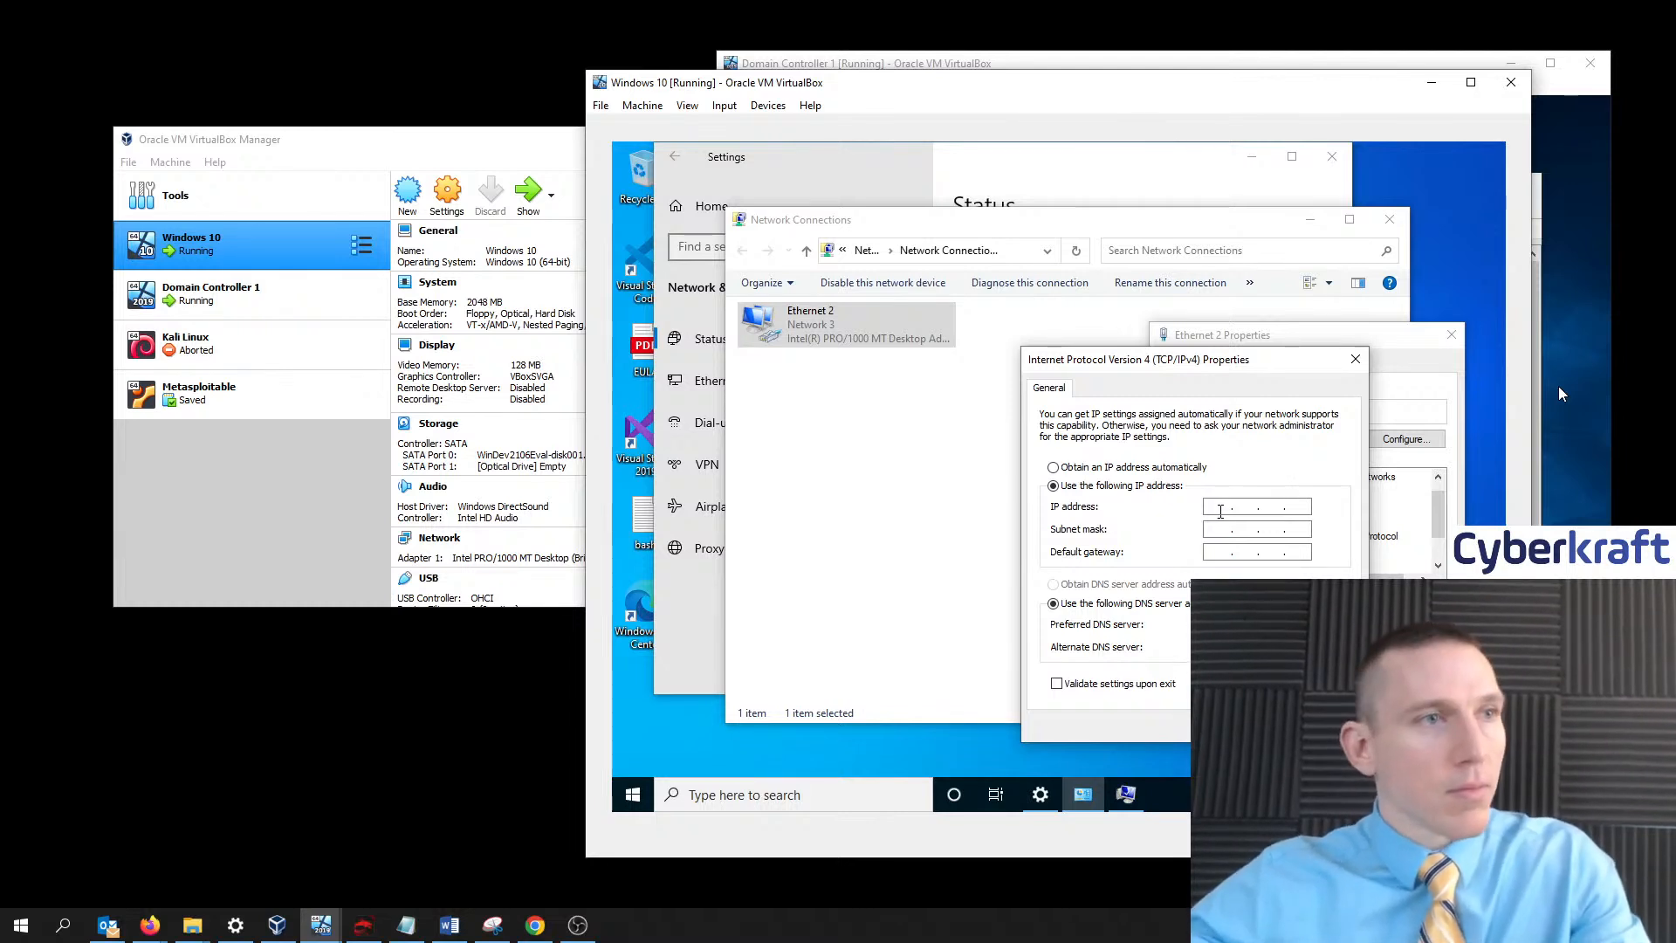
pyautogui.click(1221, 509)
pyautogui.write('192 . ')
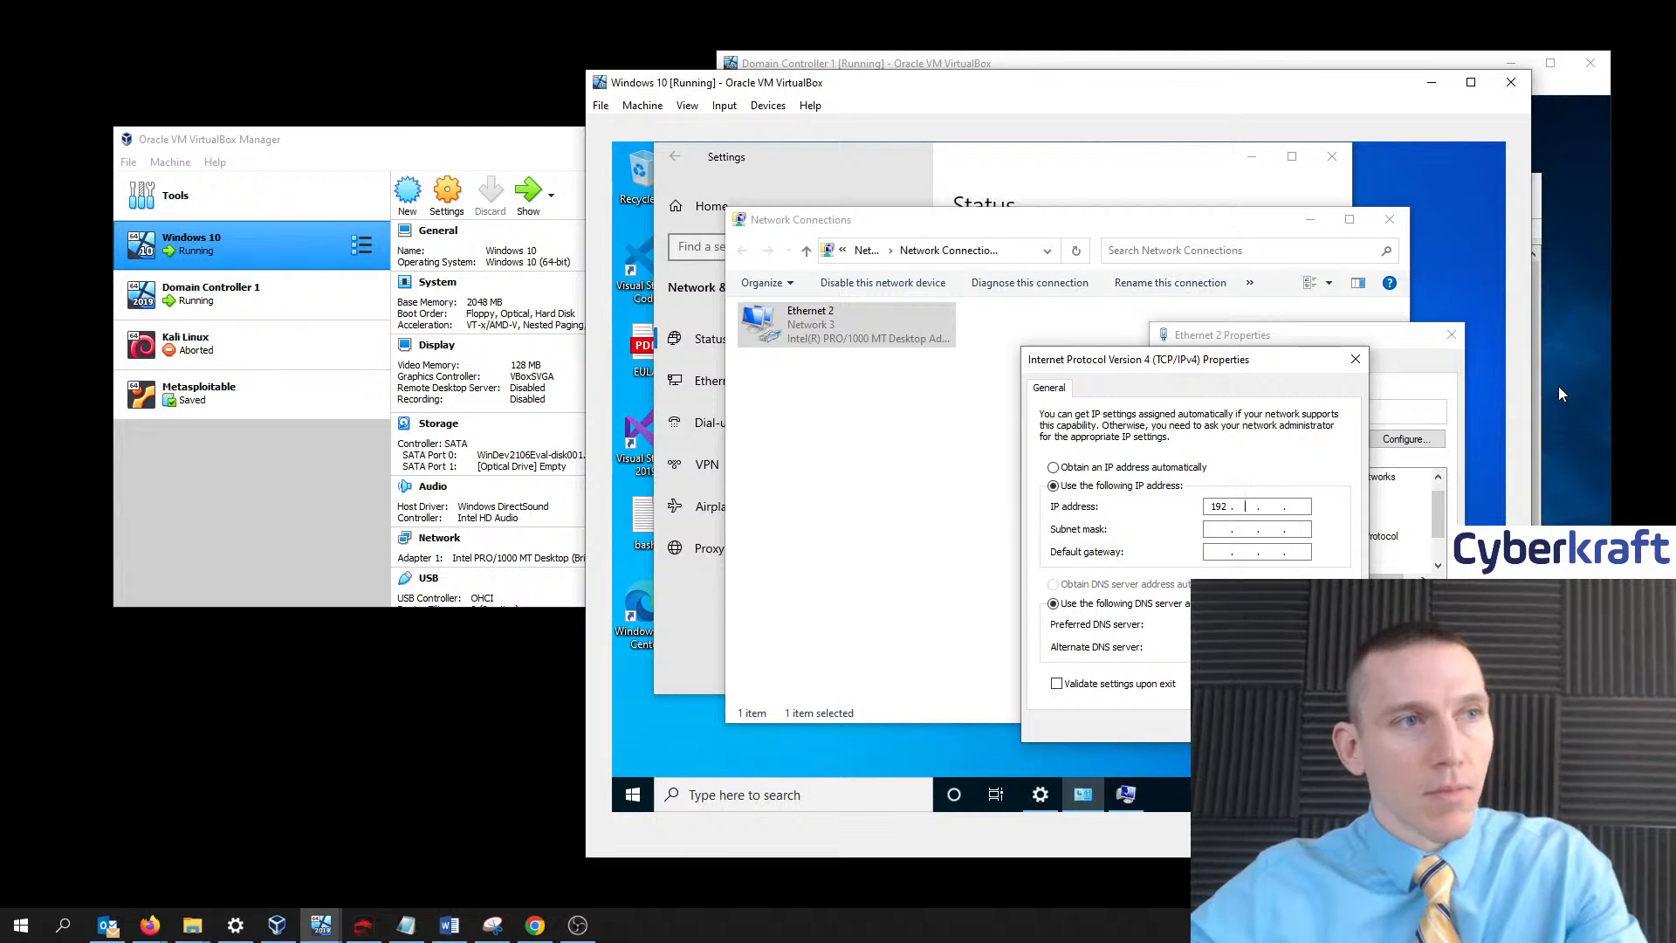
pyautogui.write('1 ')
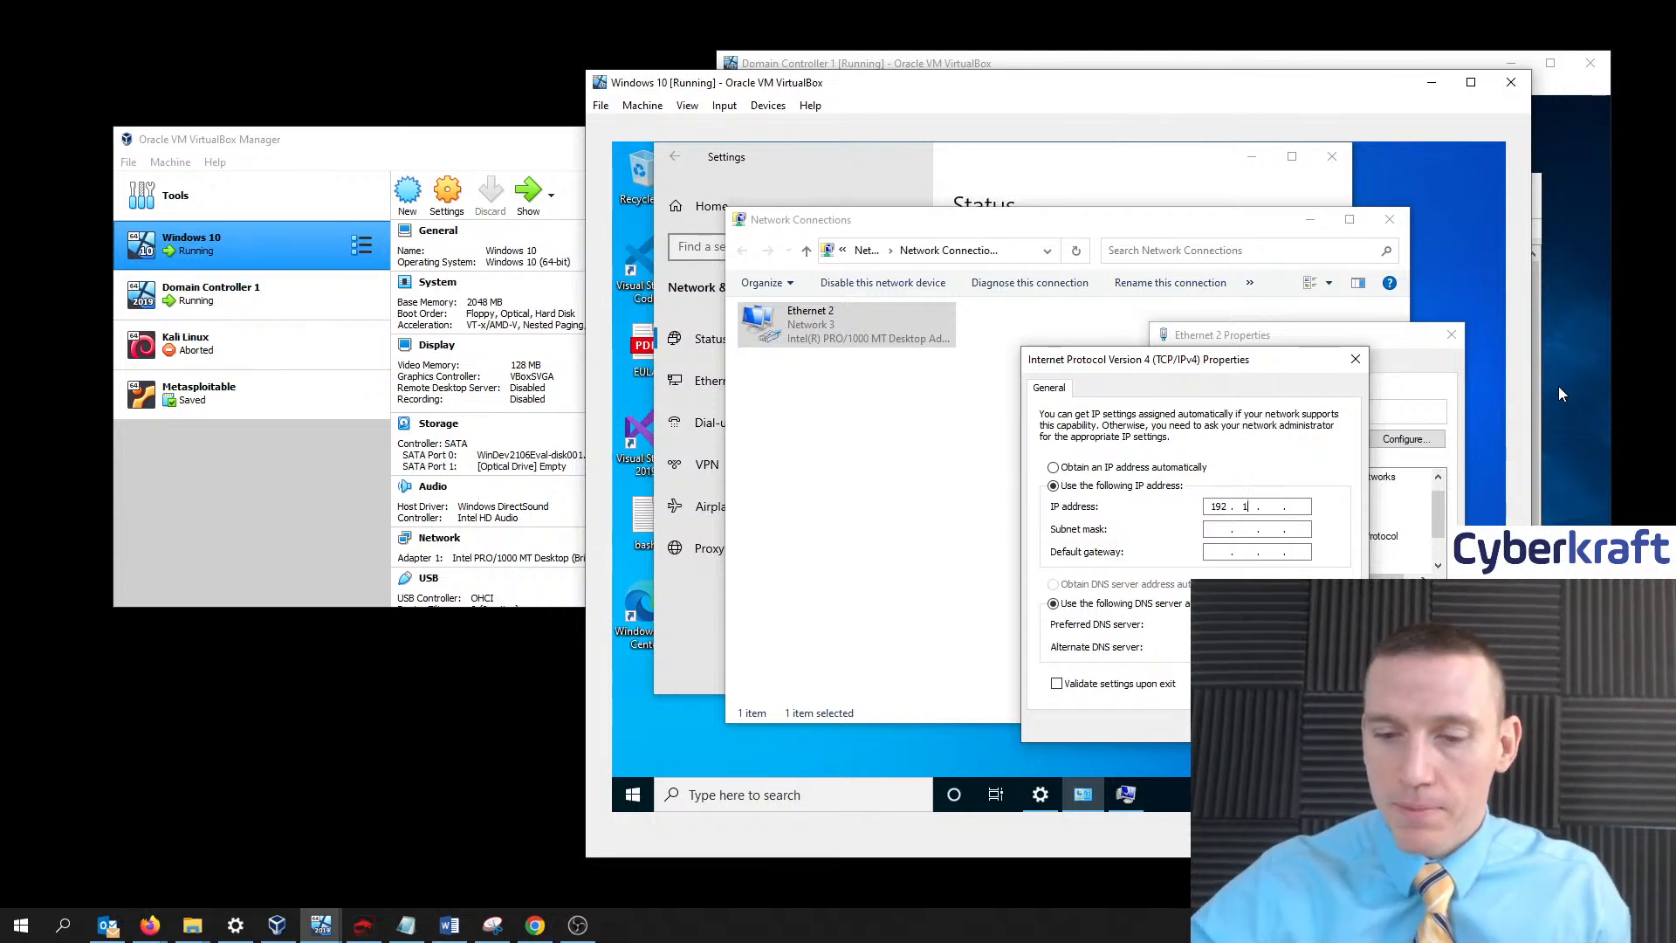
pyautogui.write('68')
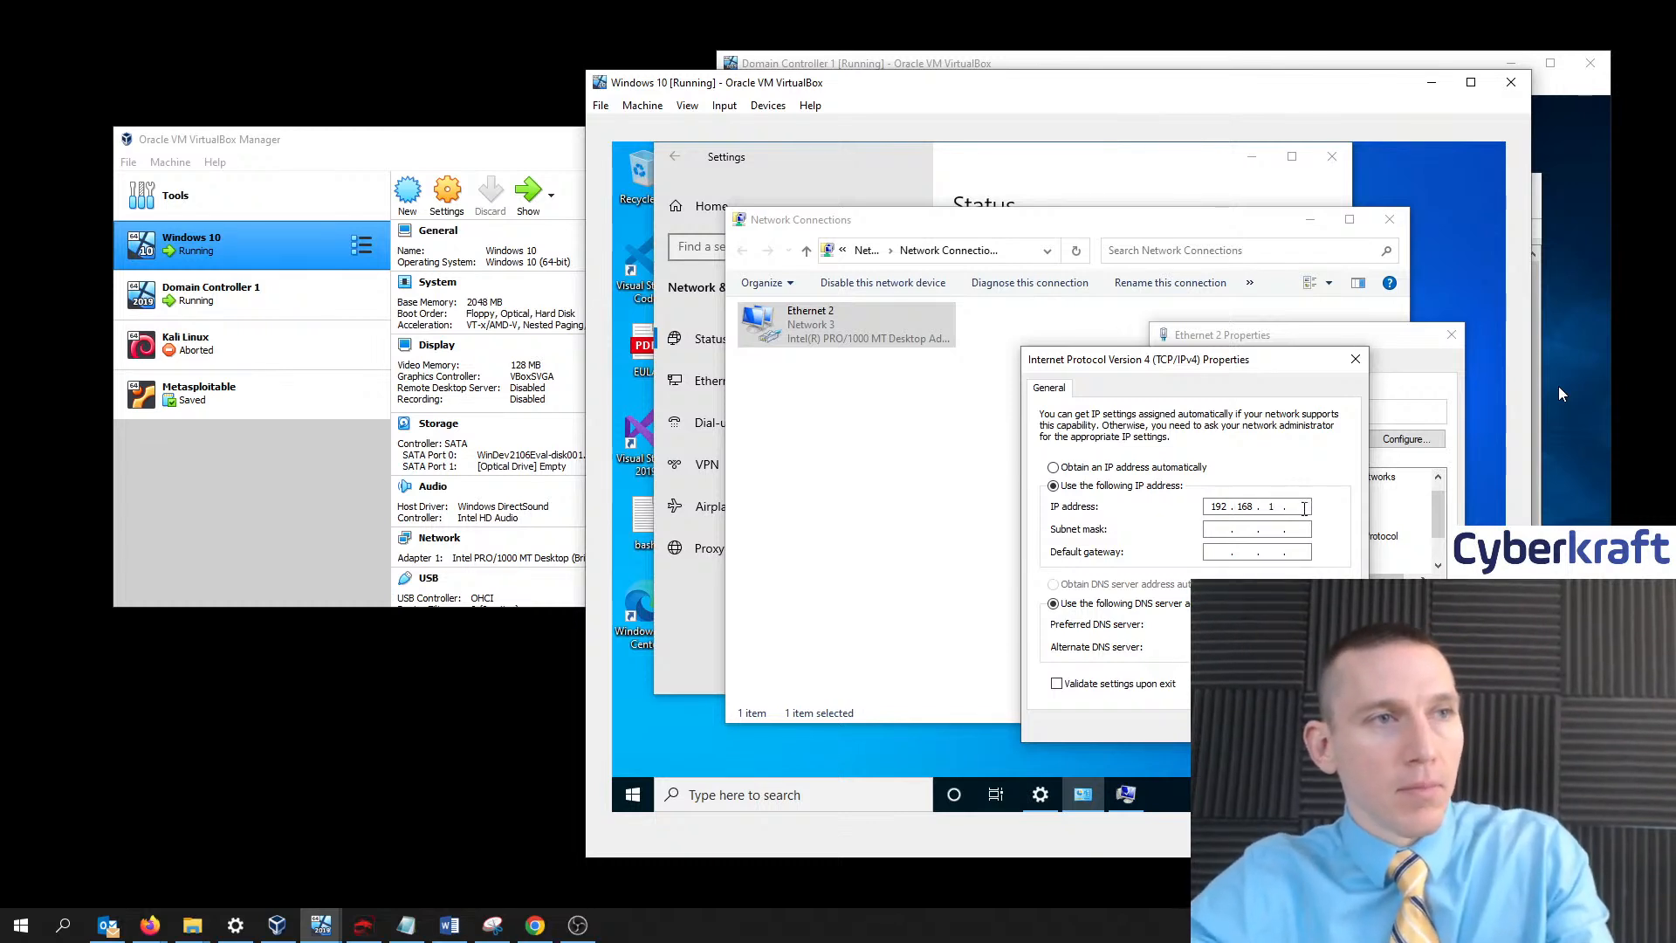
pyautogui.write('10')
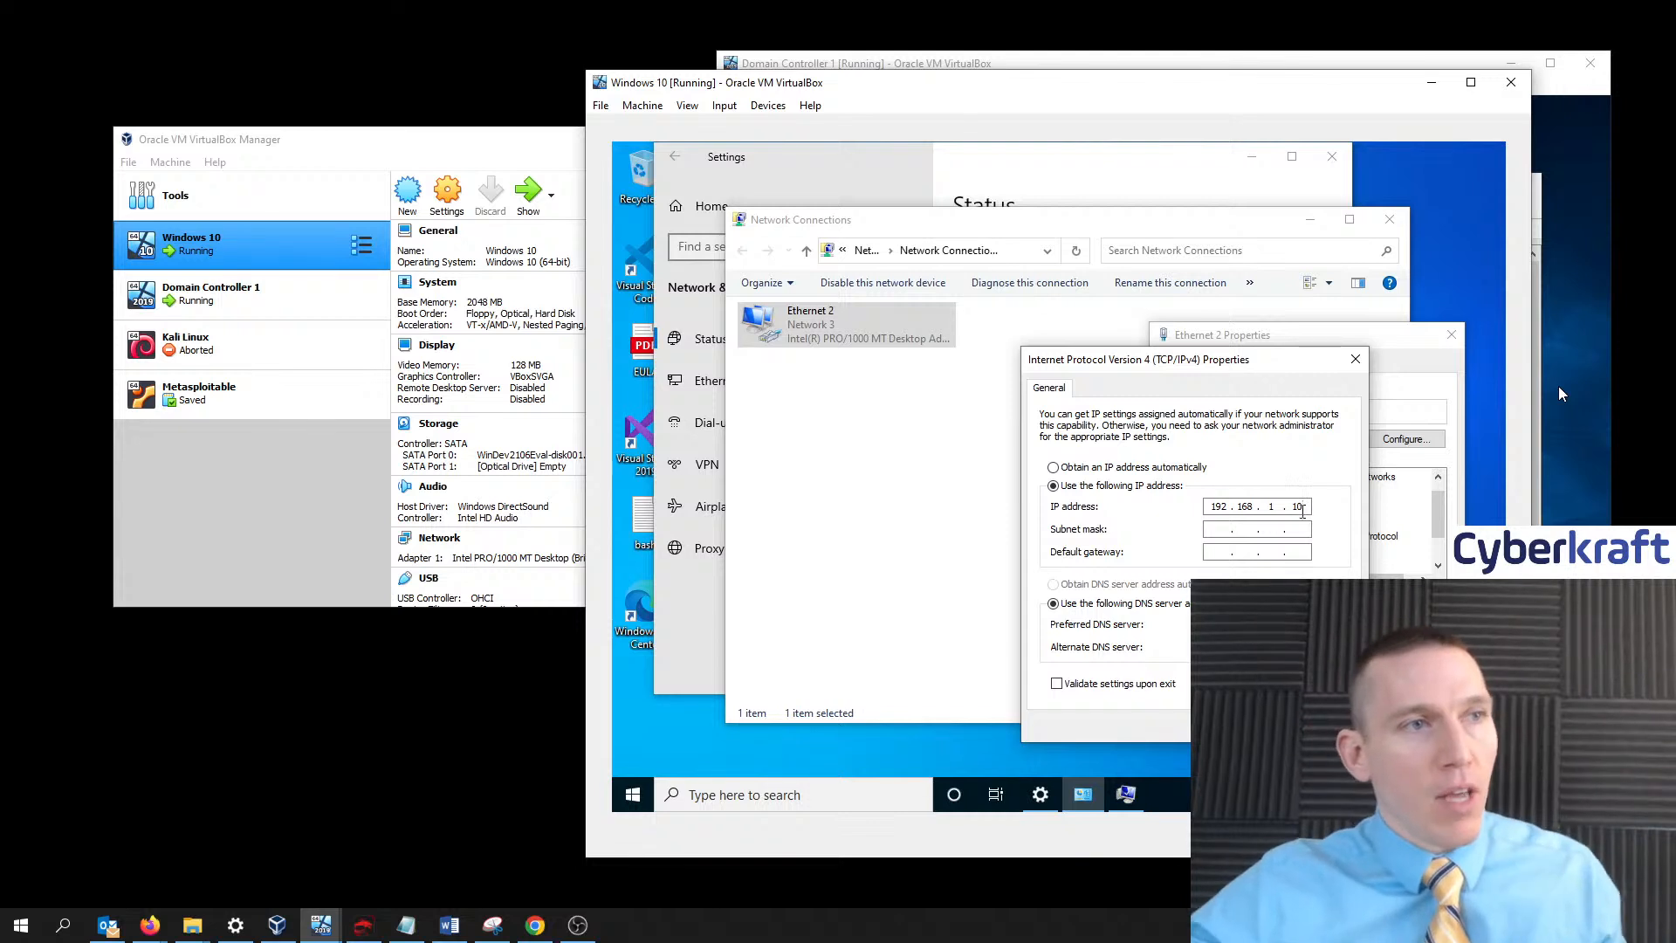
pyautogui.click(1229, 531)
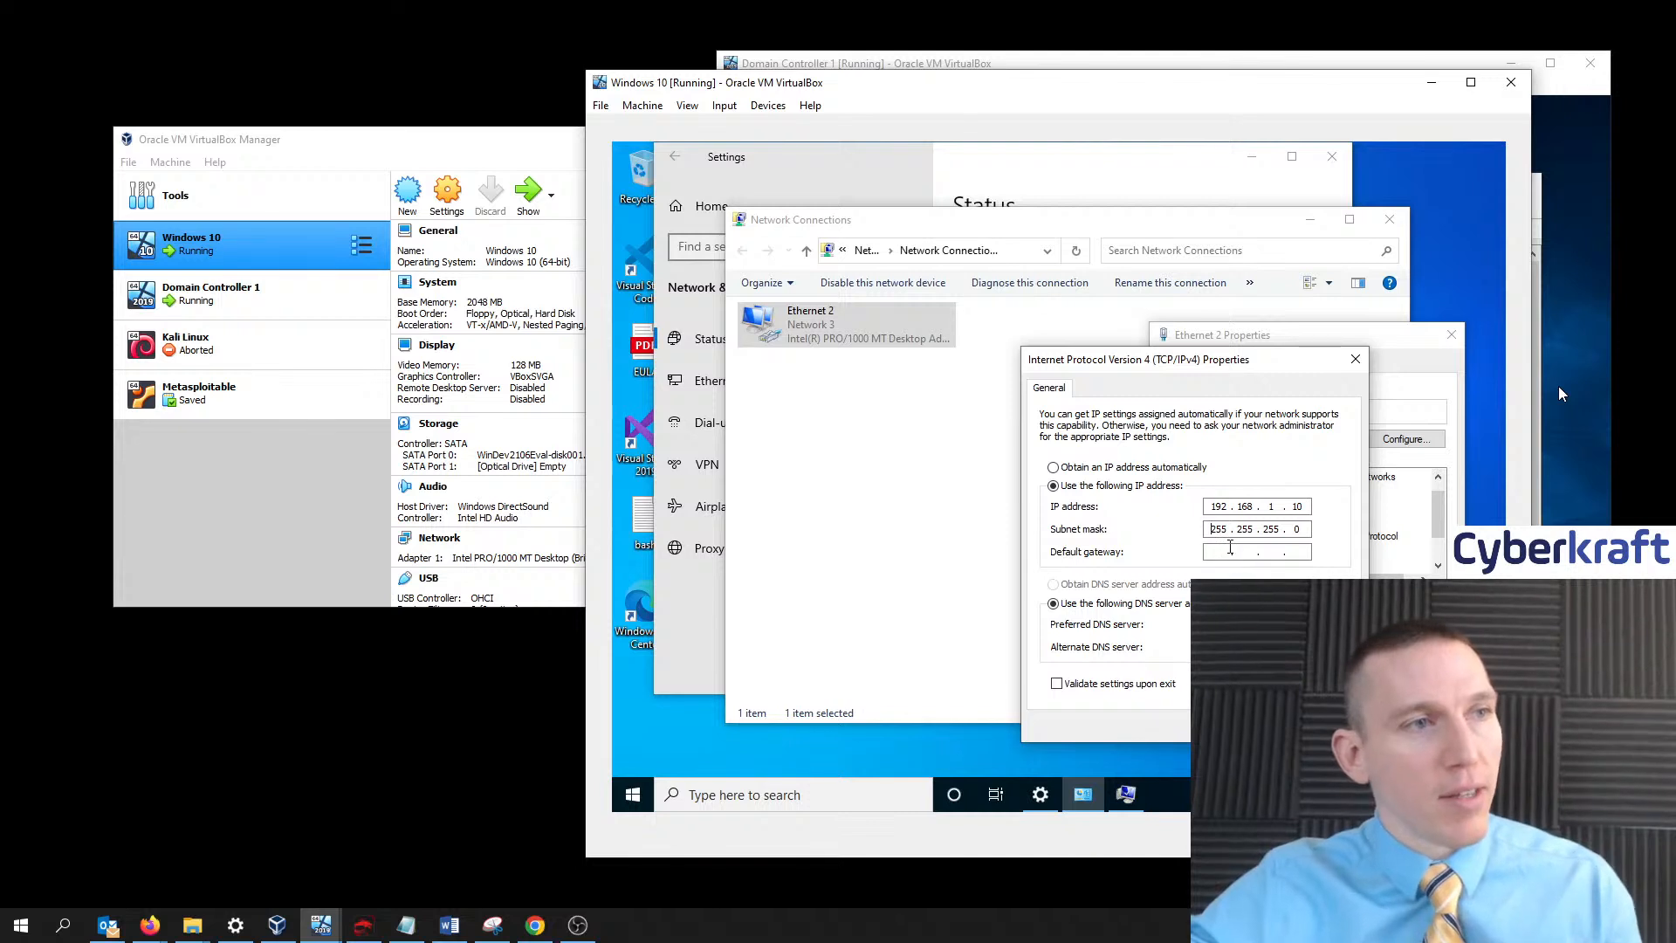
# - Enter 192.168.1.254 as the default gateway
pyautogui.click(1224, 551)
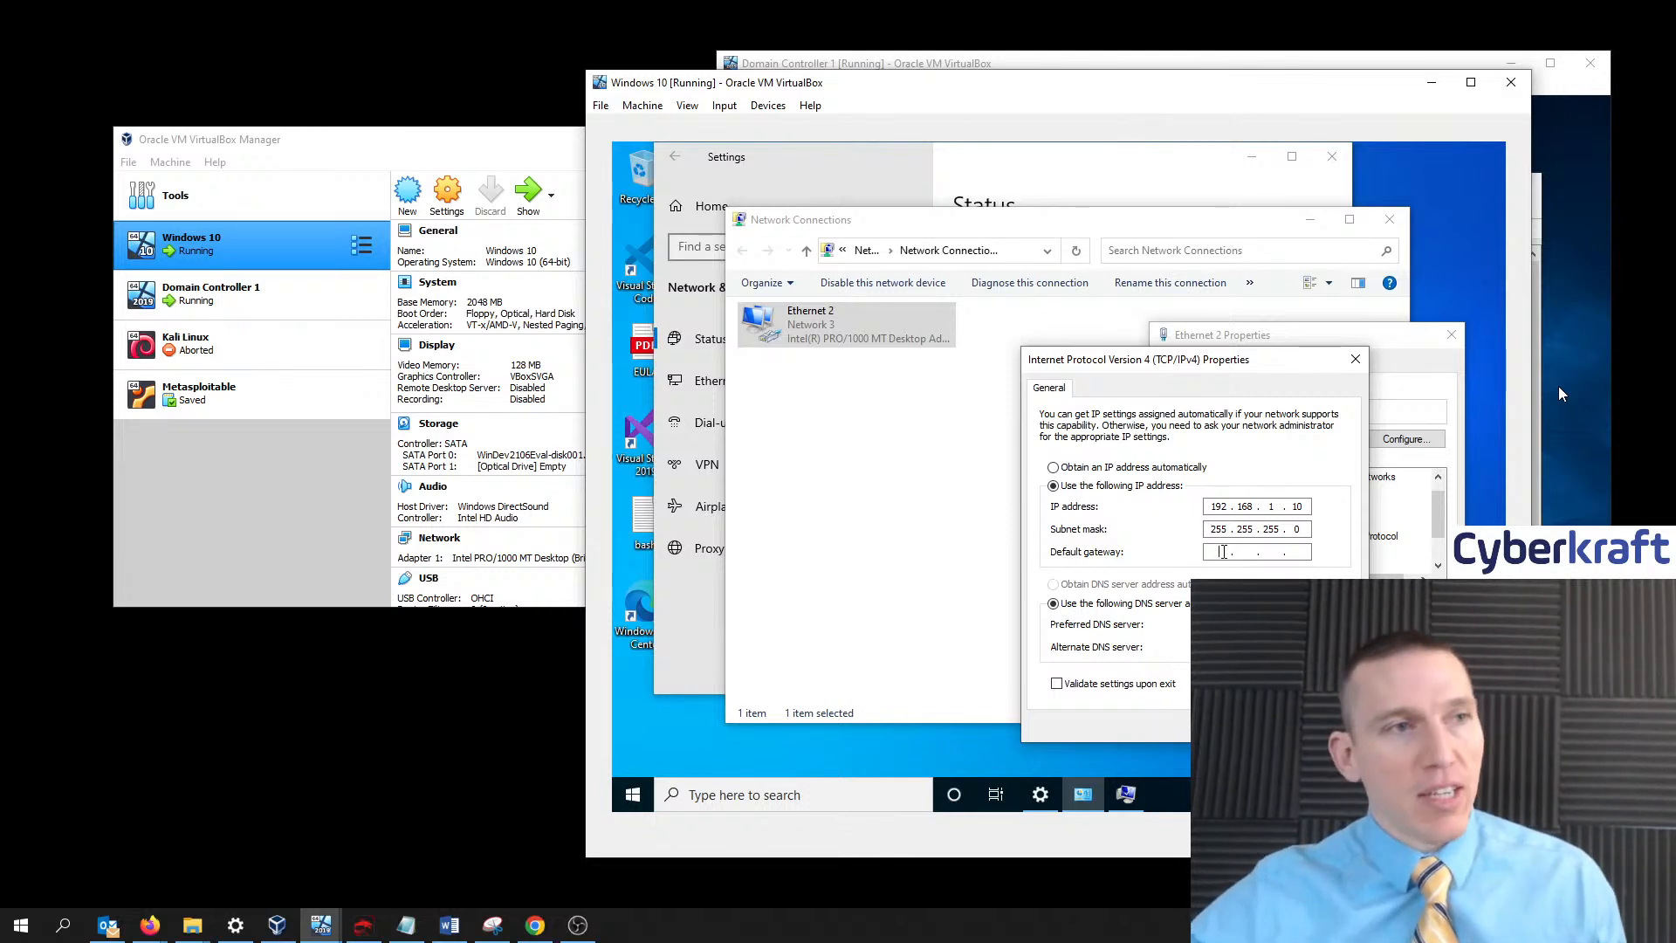
pyautogui.write('192 . ')
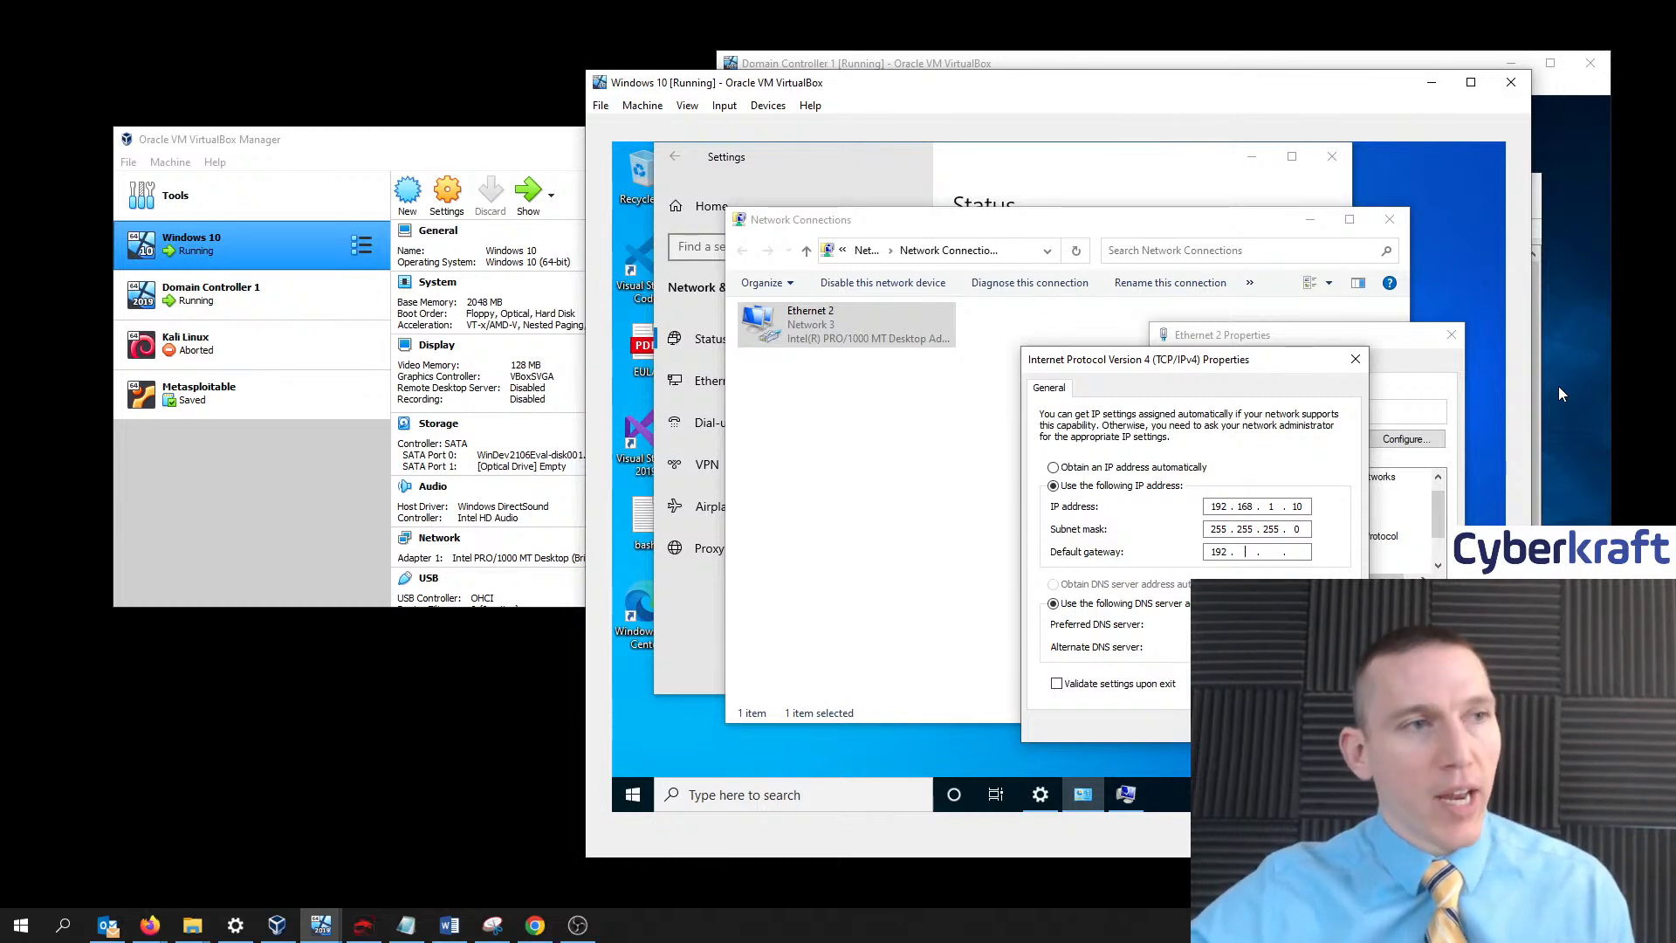
pyautogui.write('16 ')
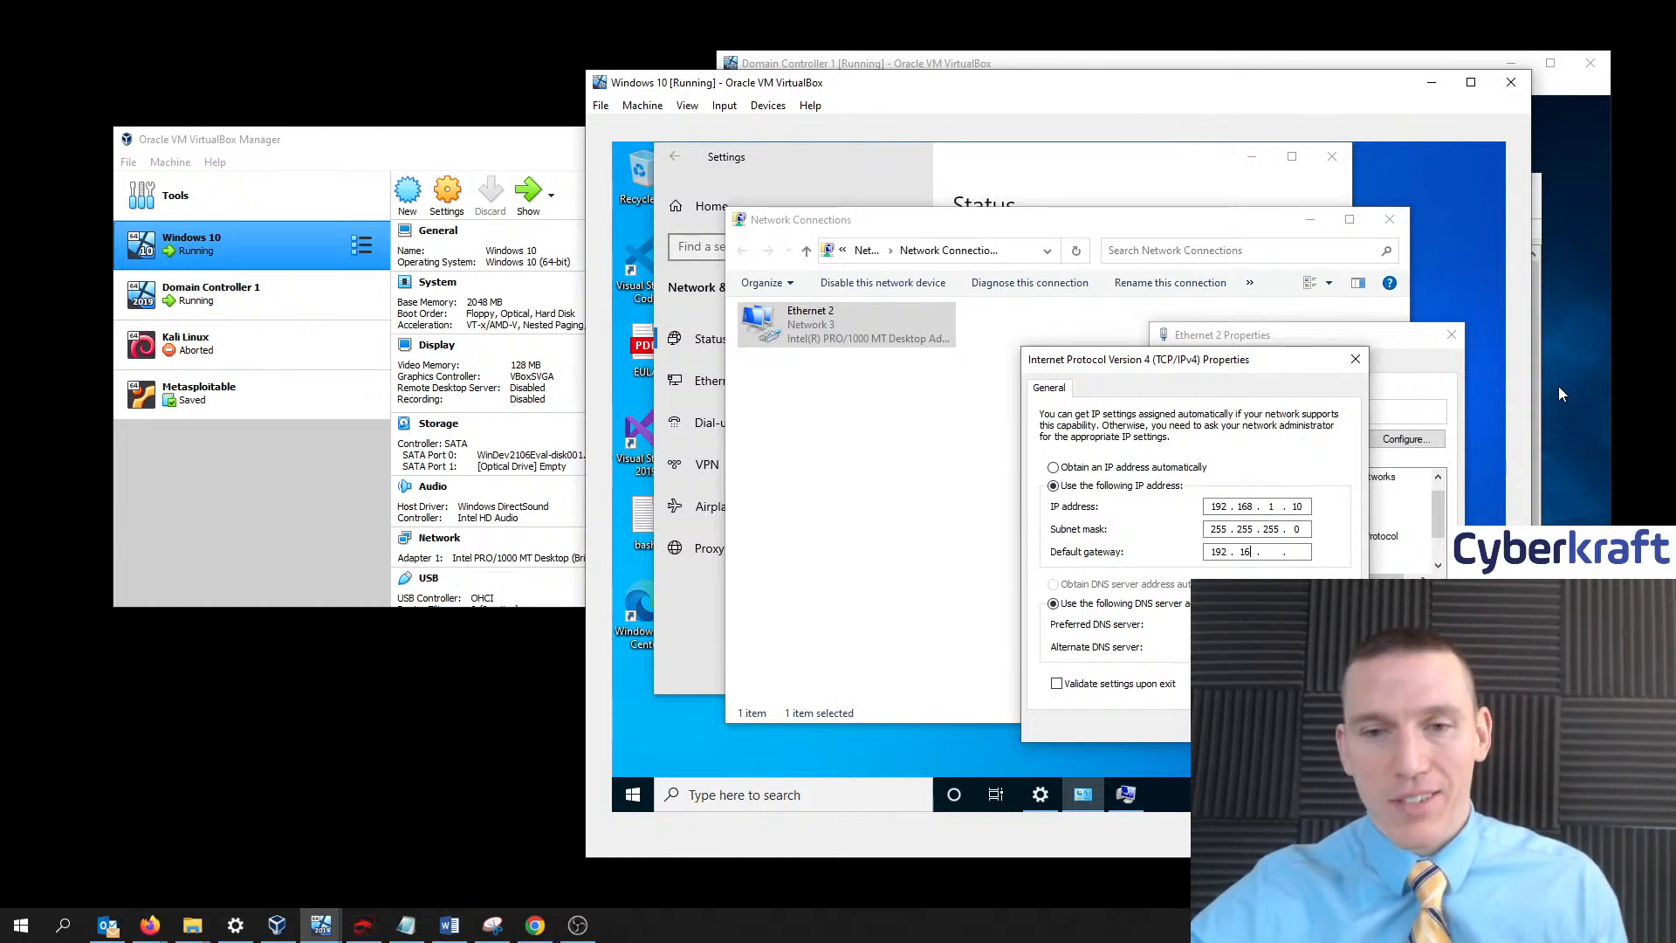
pyautogui.write('8 . ')
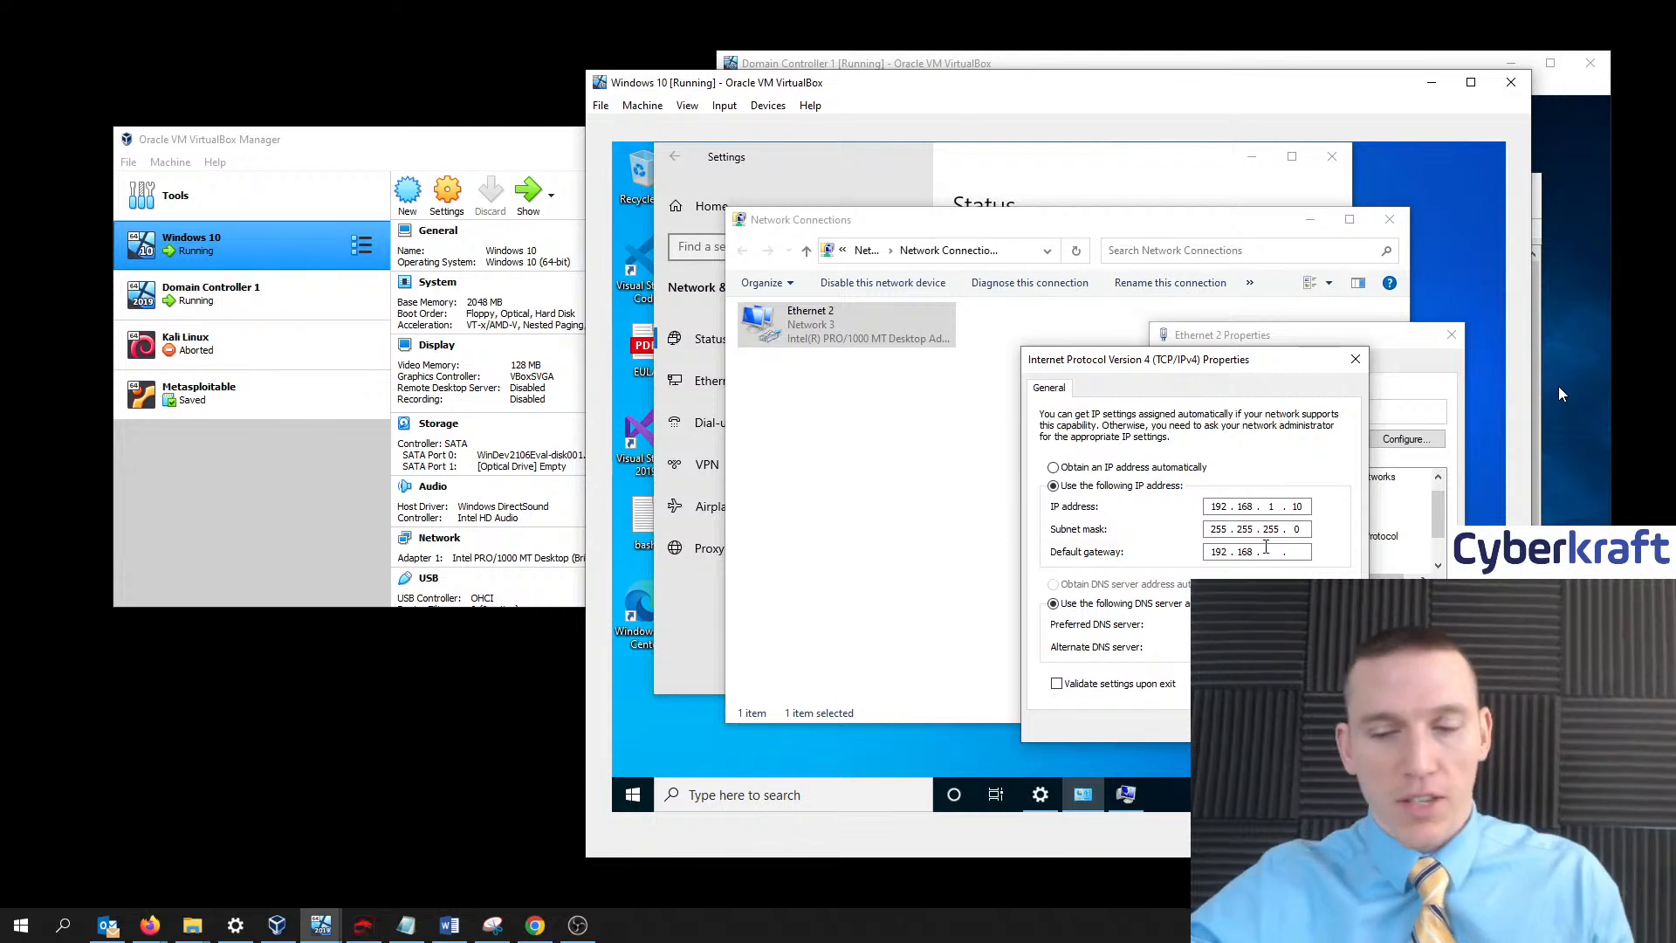
pyautogui.write('1 . ')
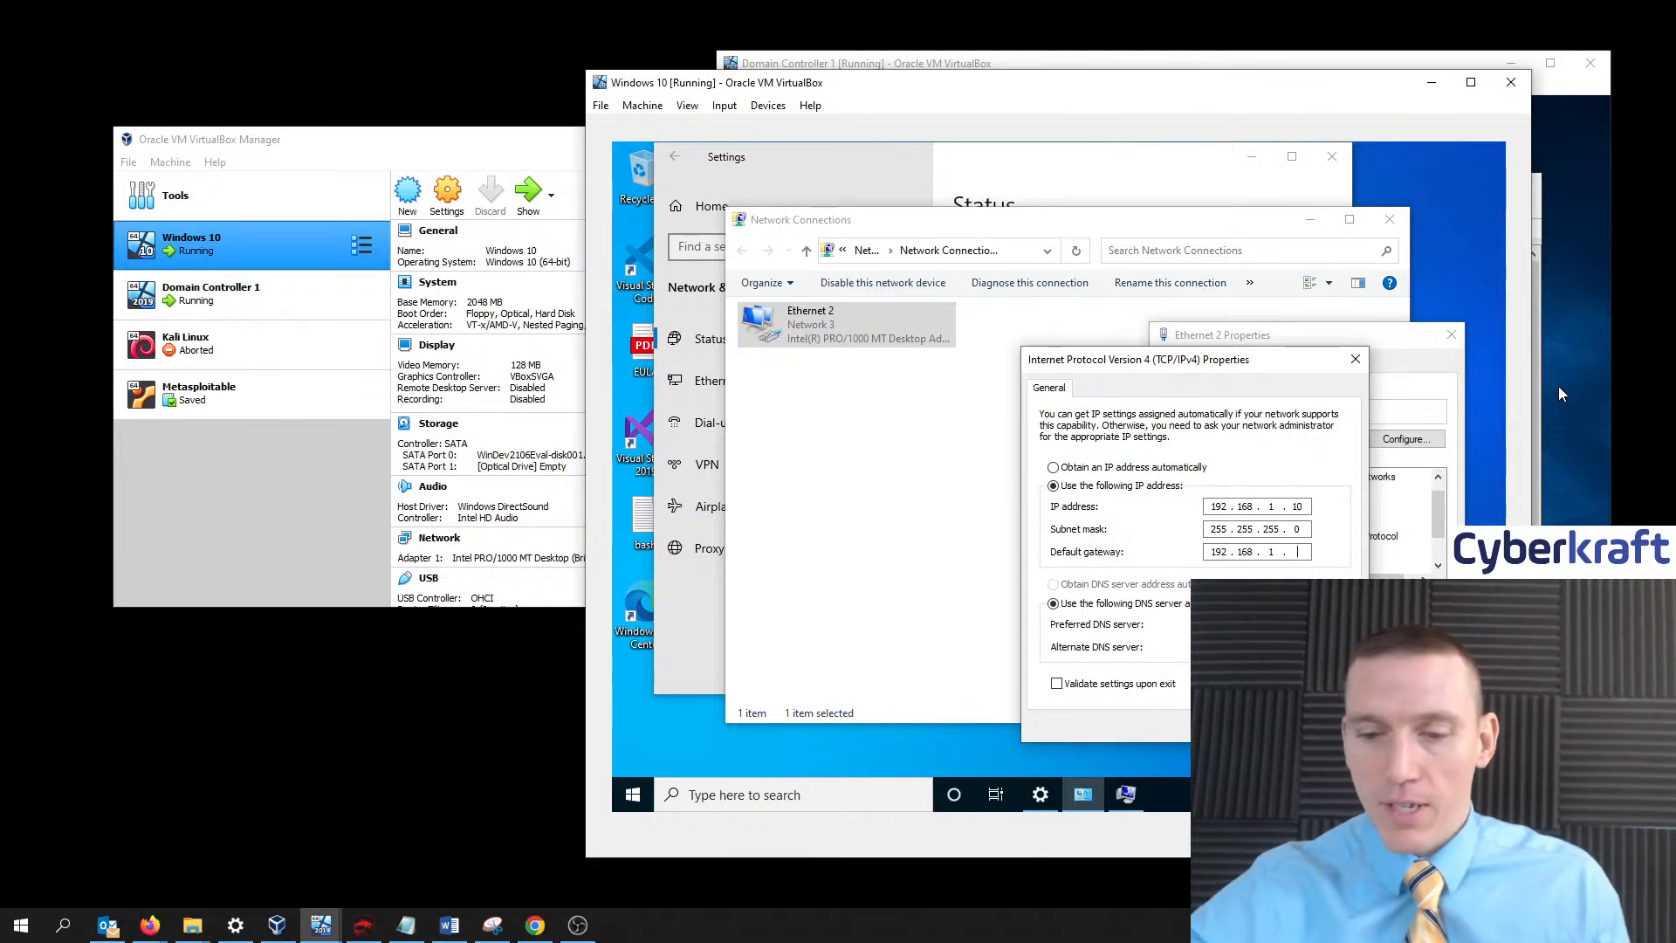
pyautogui.write('254')
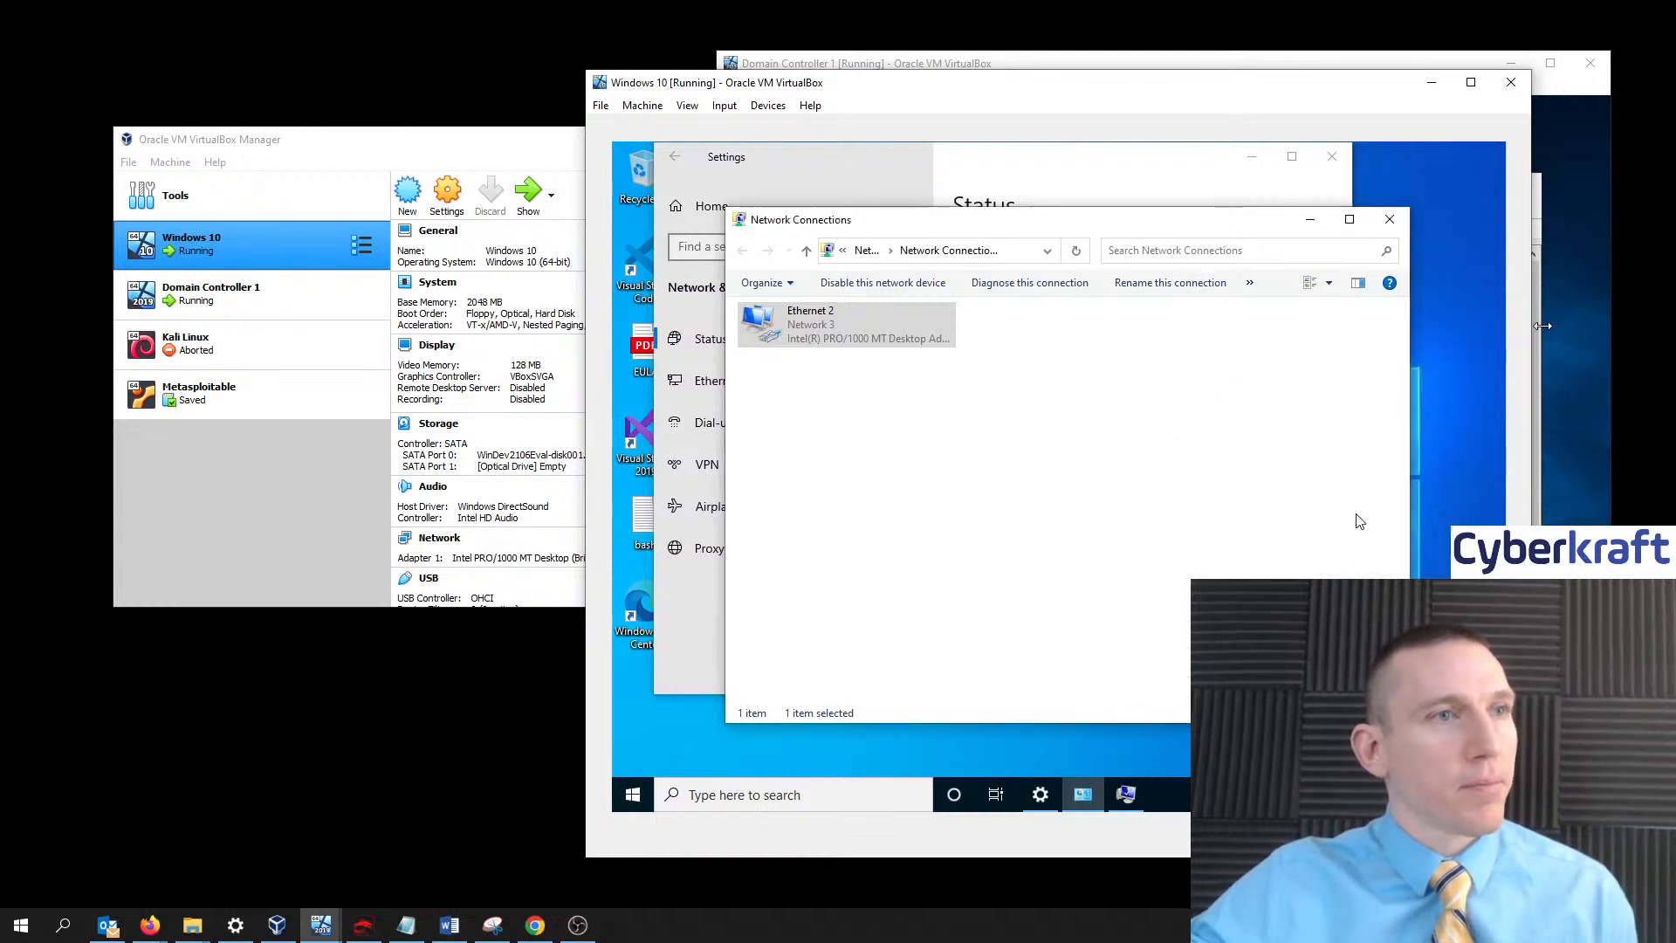
# - Hide Network Connections and search 'advanced system settings', correcting the misspelled term
pyautogui.click(1310, 222)
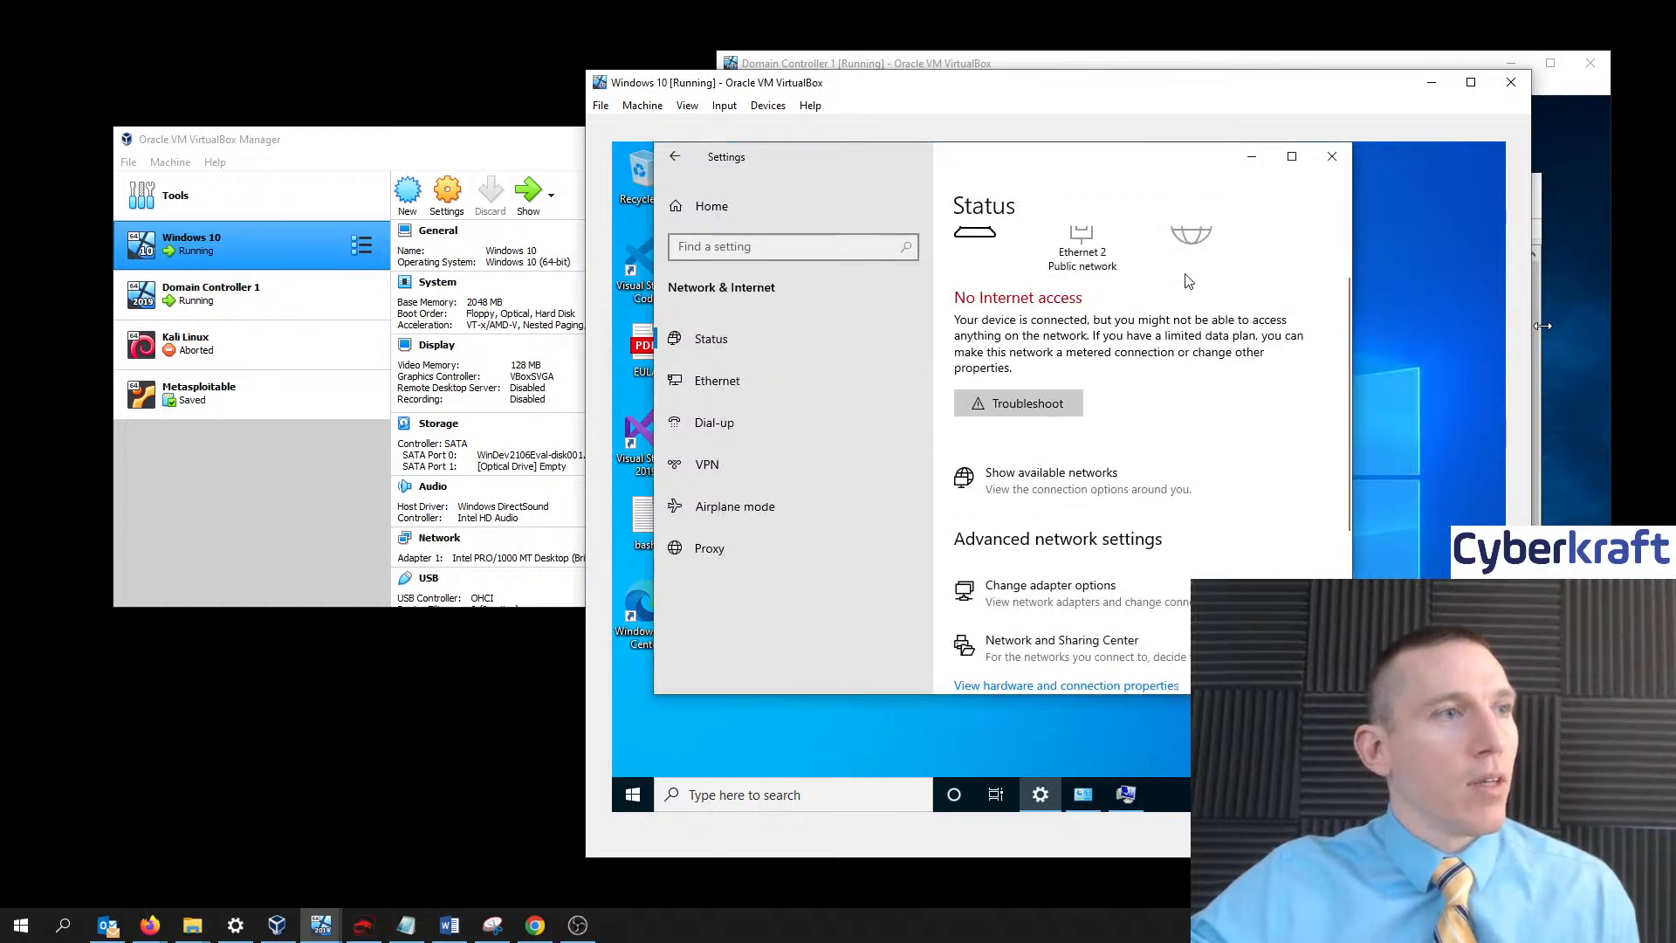
pyautogui.rightClick(632, 783)
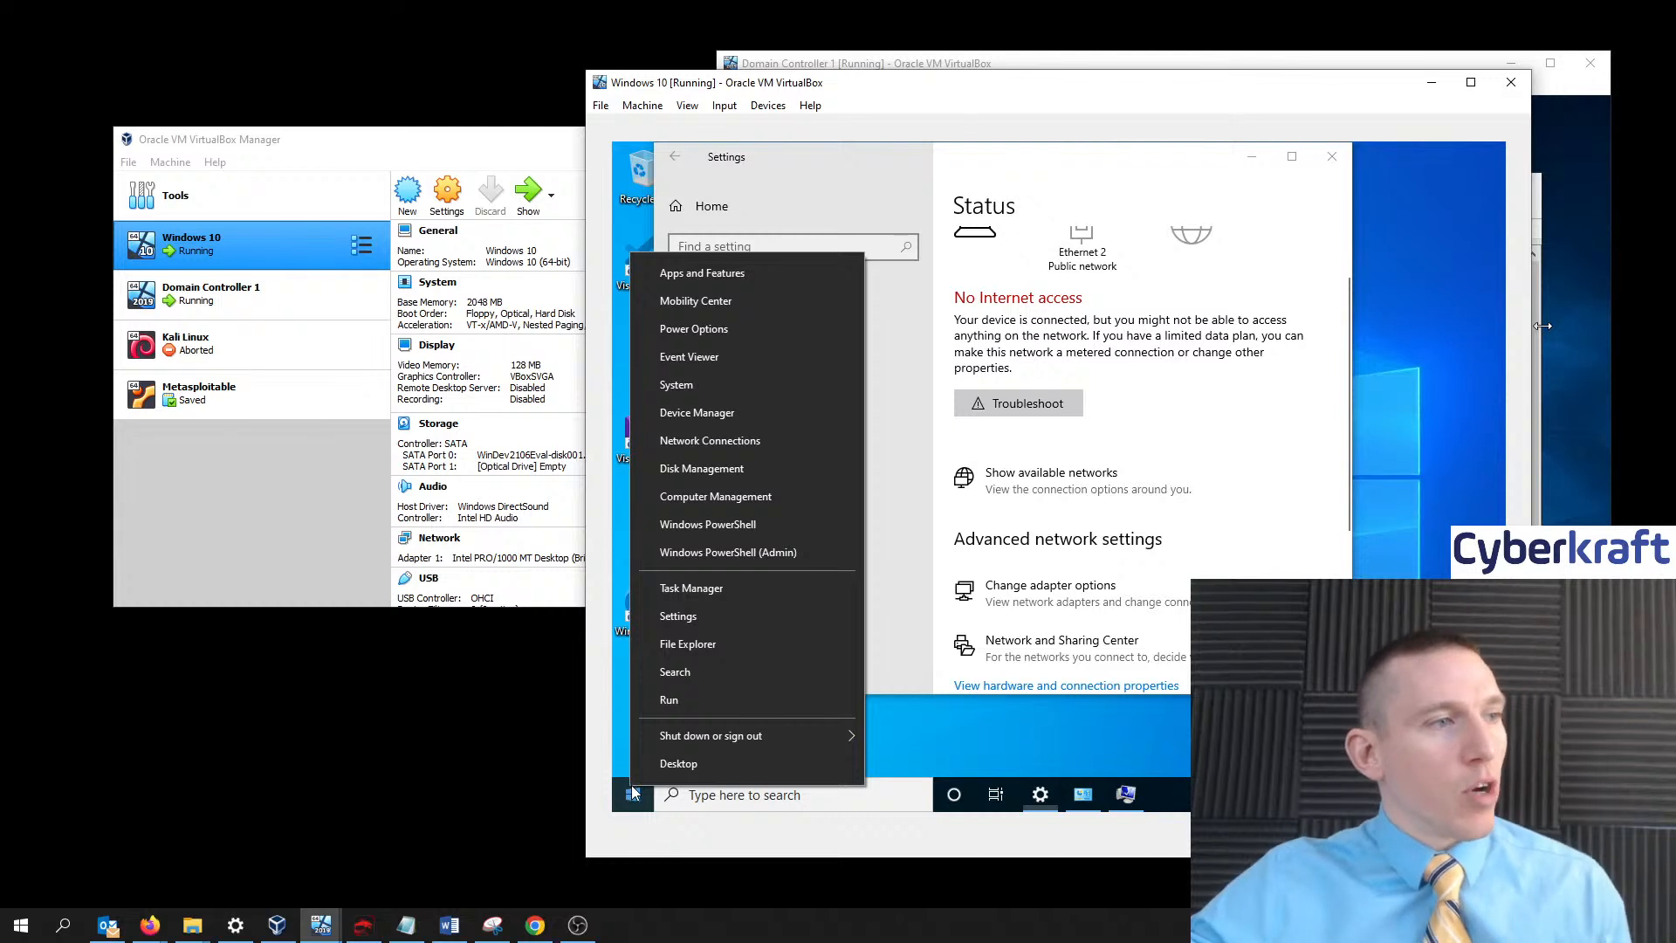
pyautogui.click(749, 795)
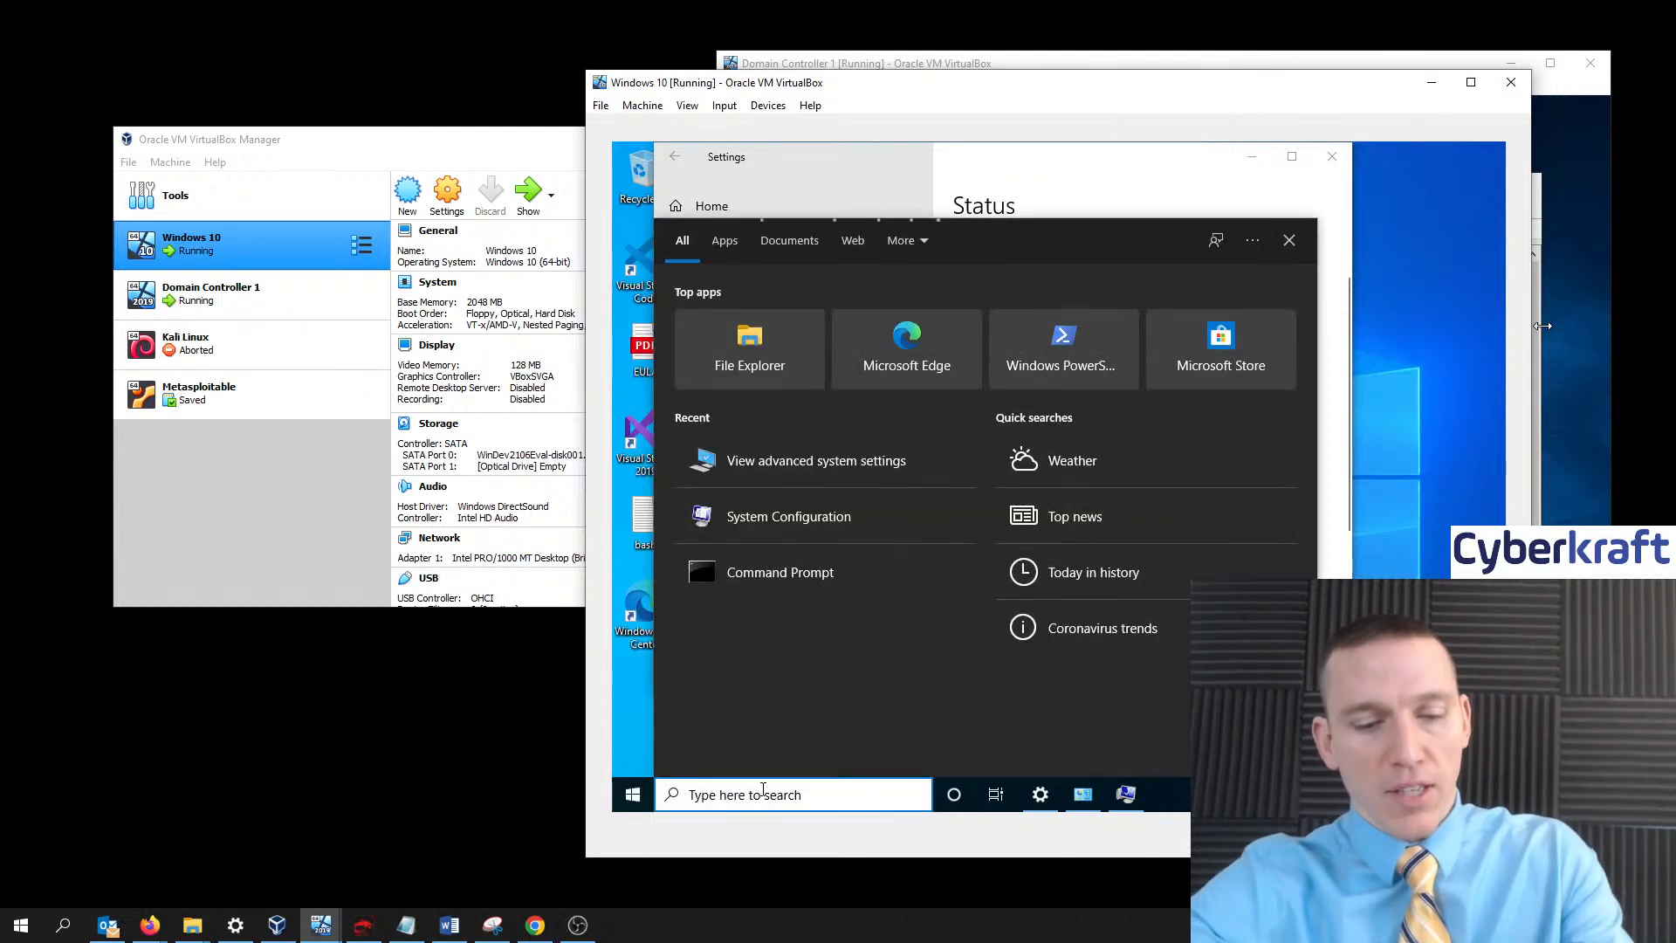
pyautogui.write('andva')
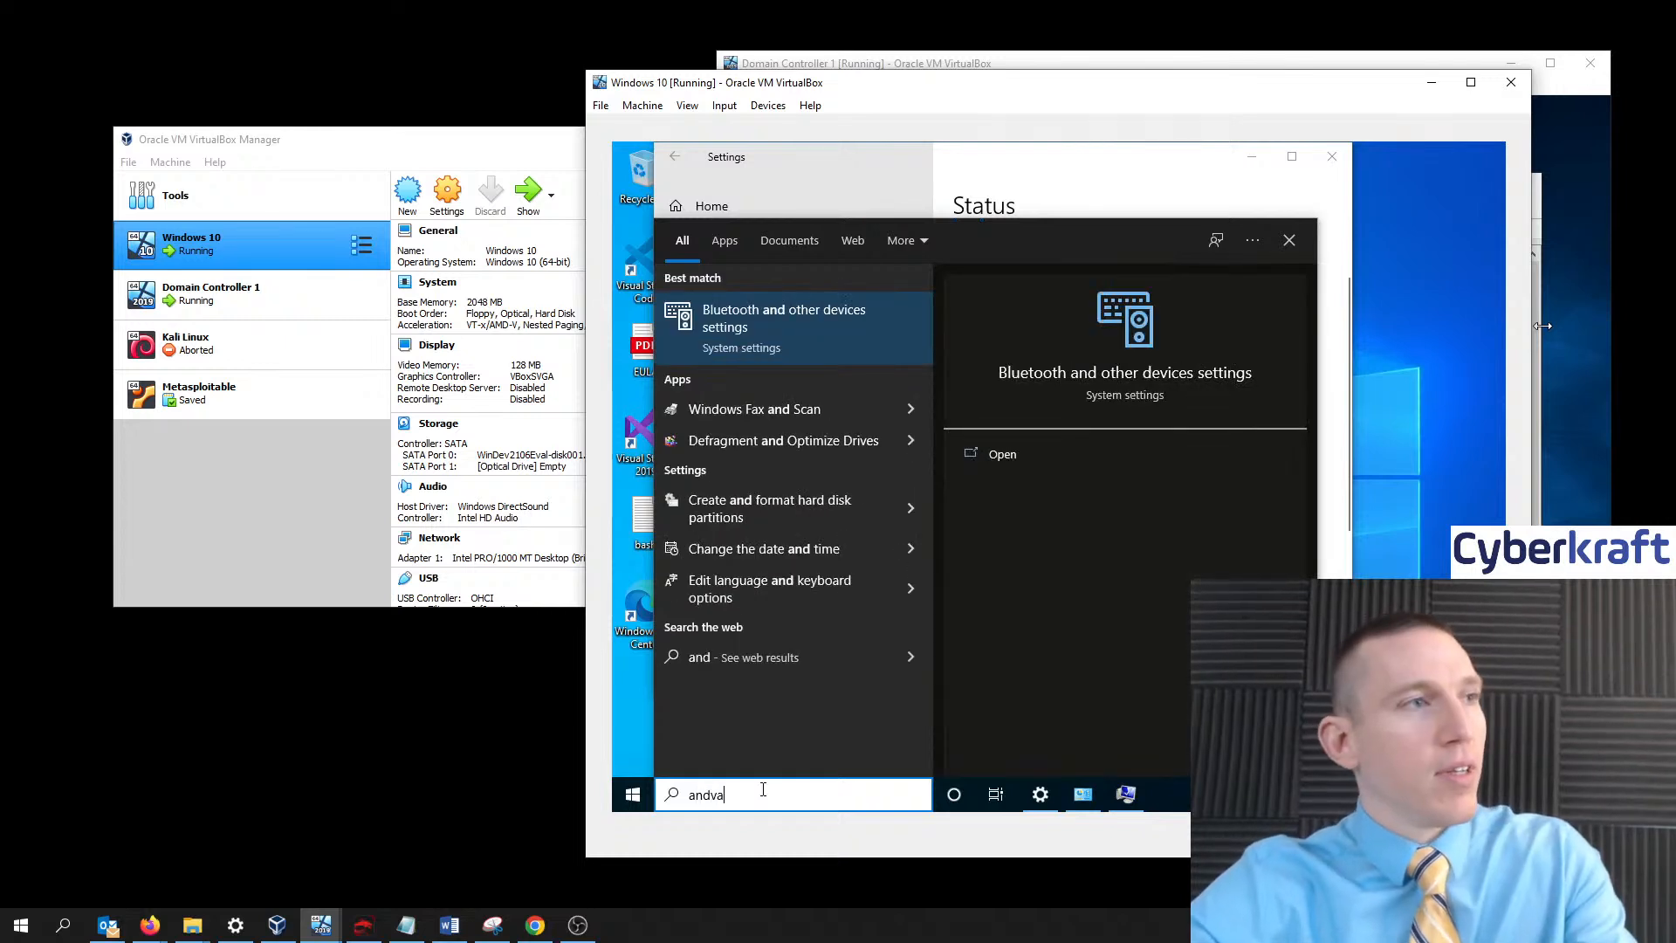
pyautogui.write('nced system s')
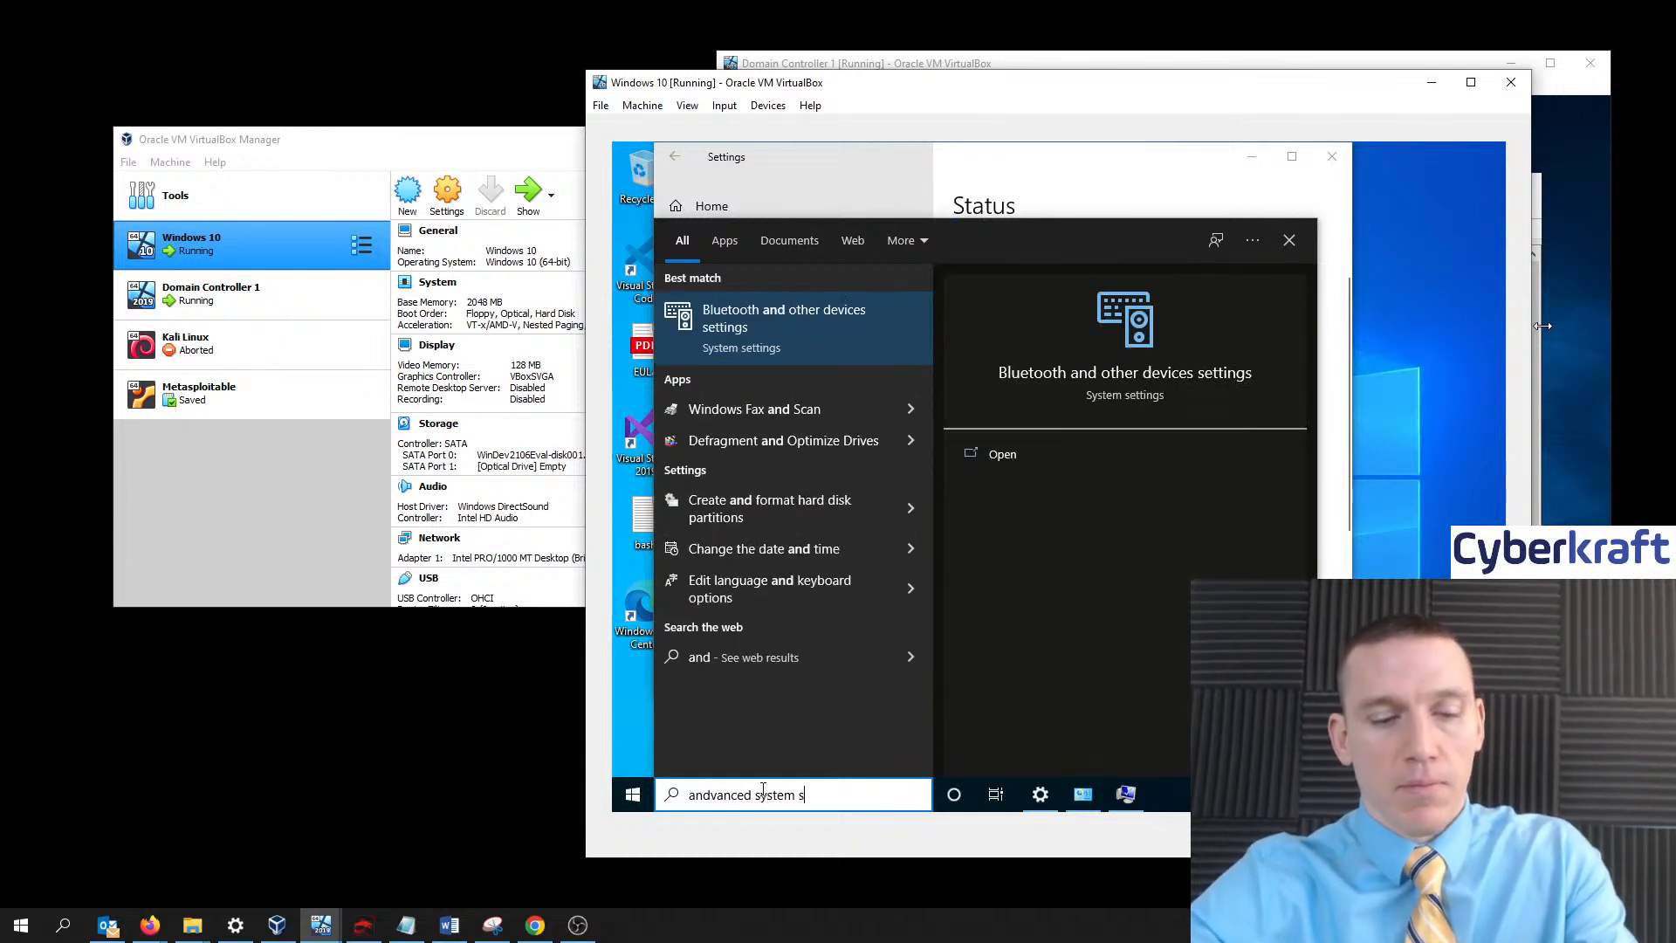
pyautogui.write('eetings')
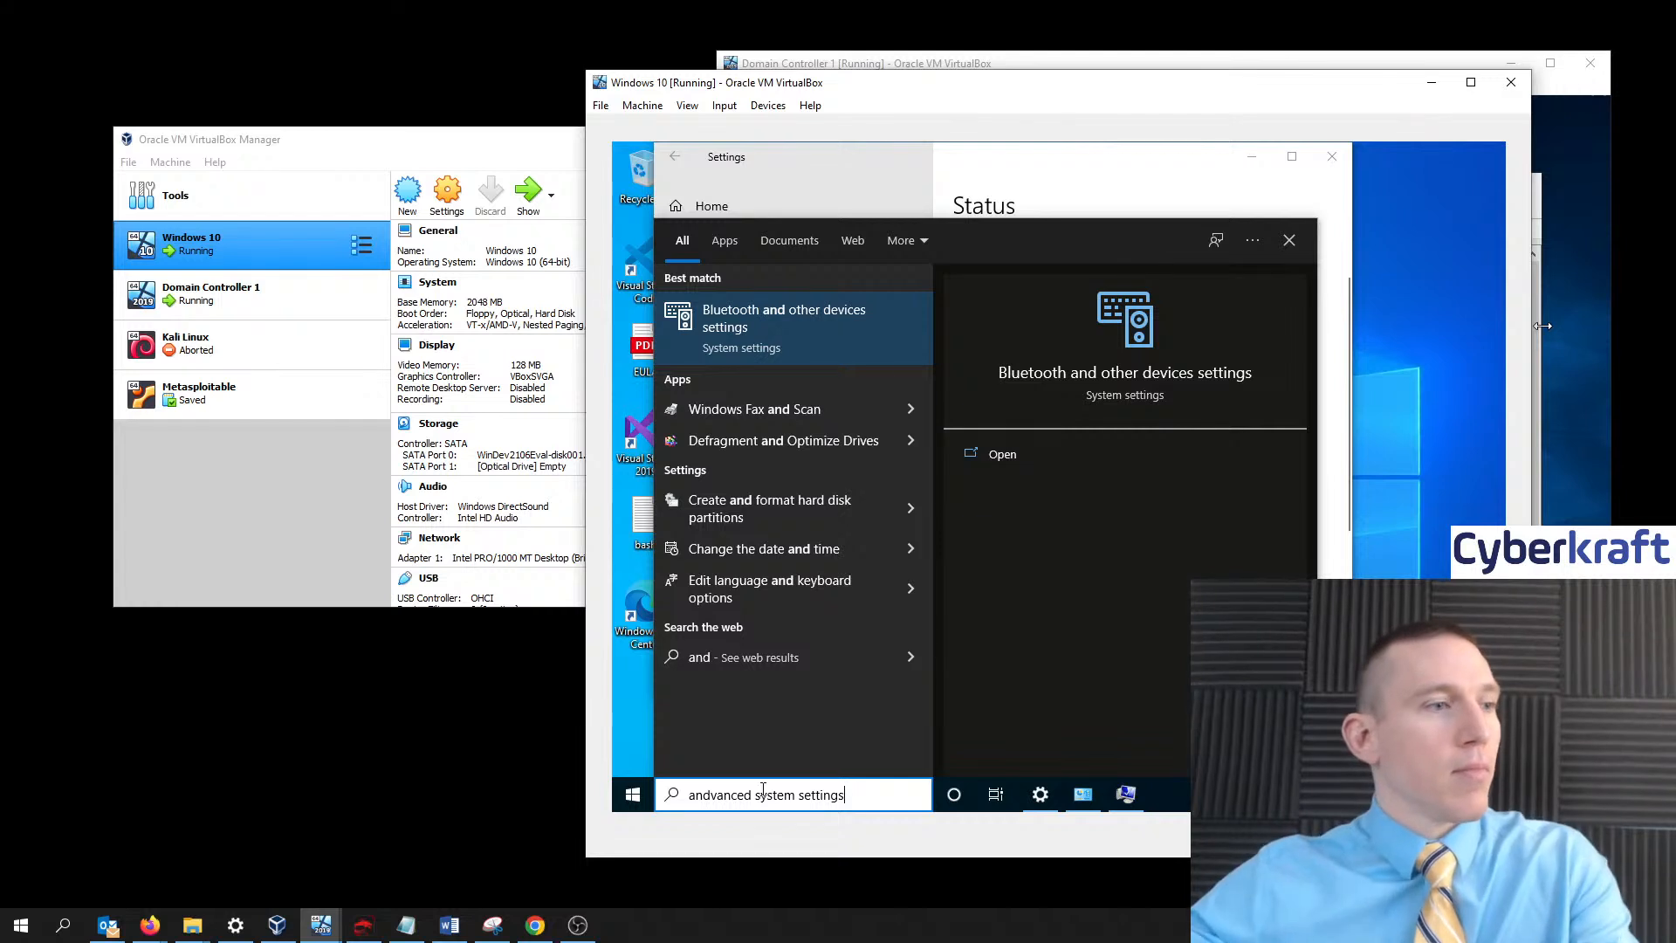
pyautogui.click(702, 796)
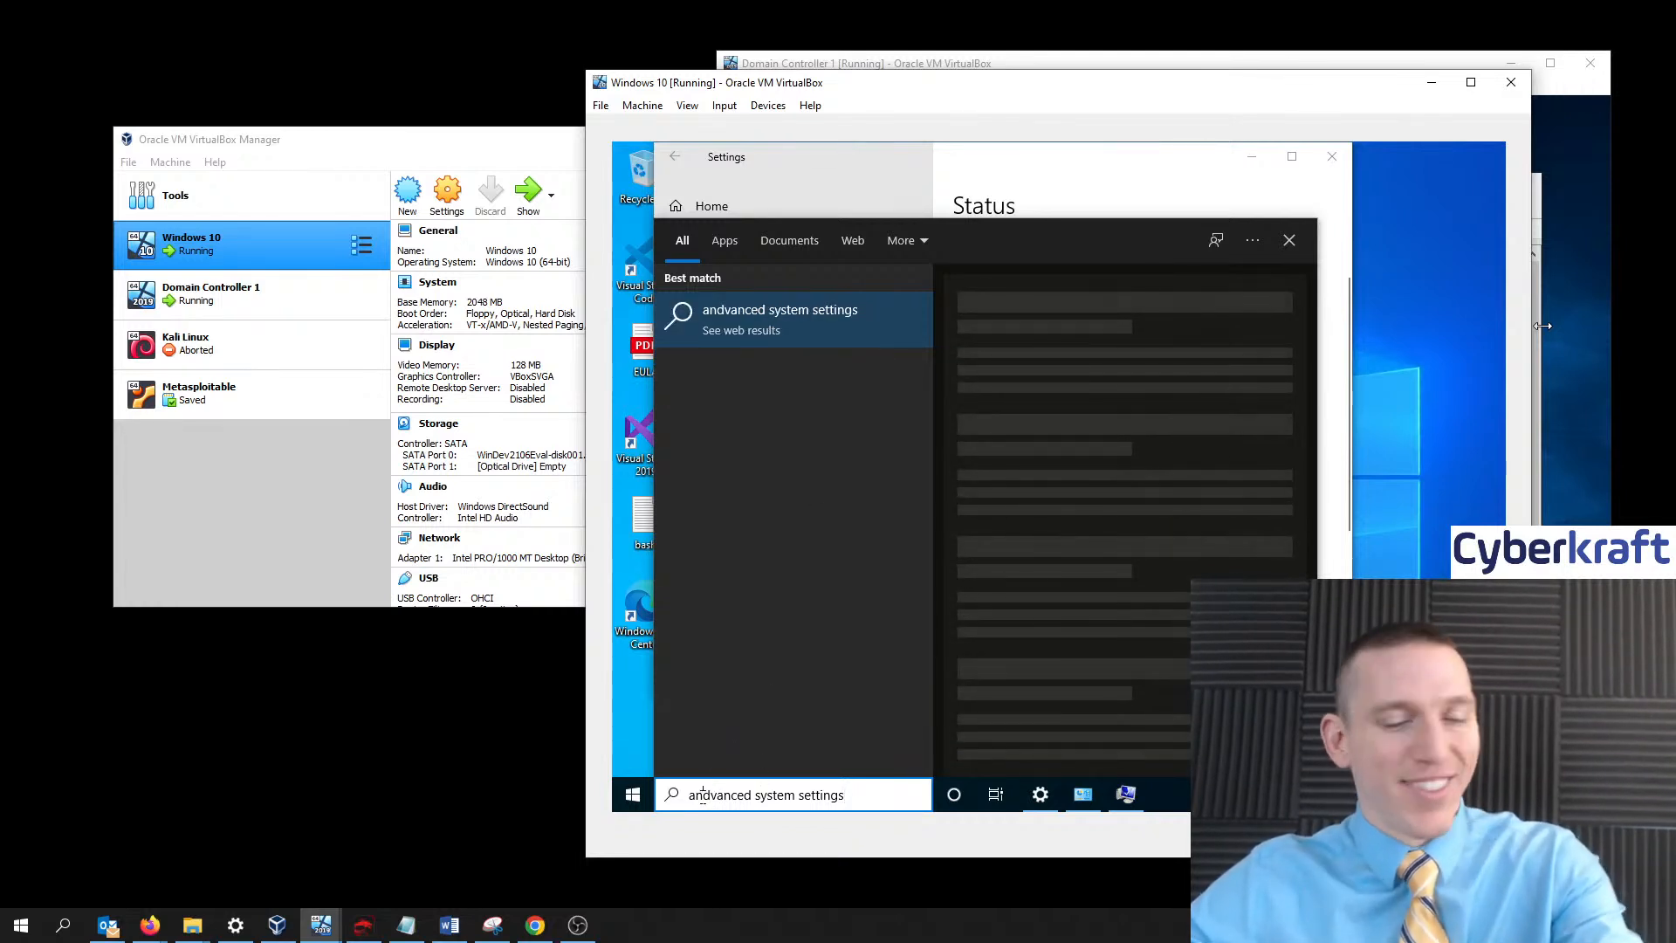
pyautogui.press('BackSpace')
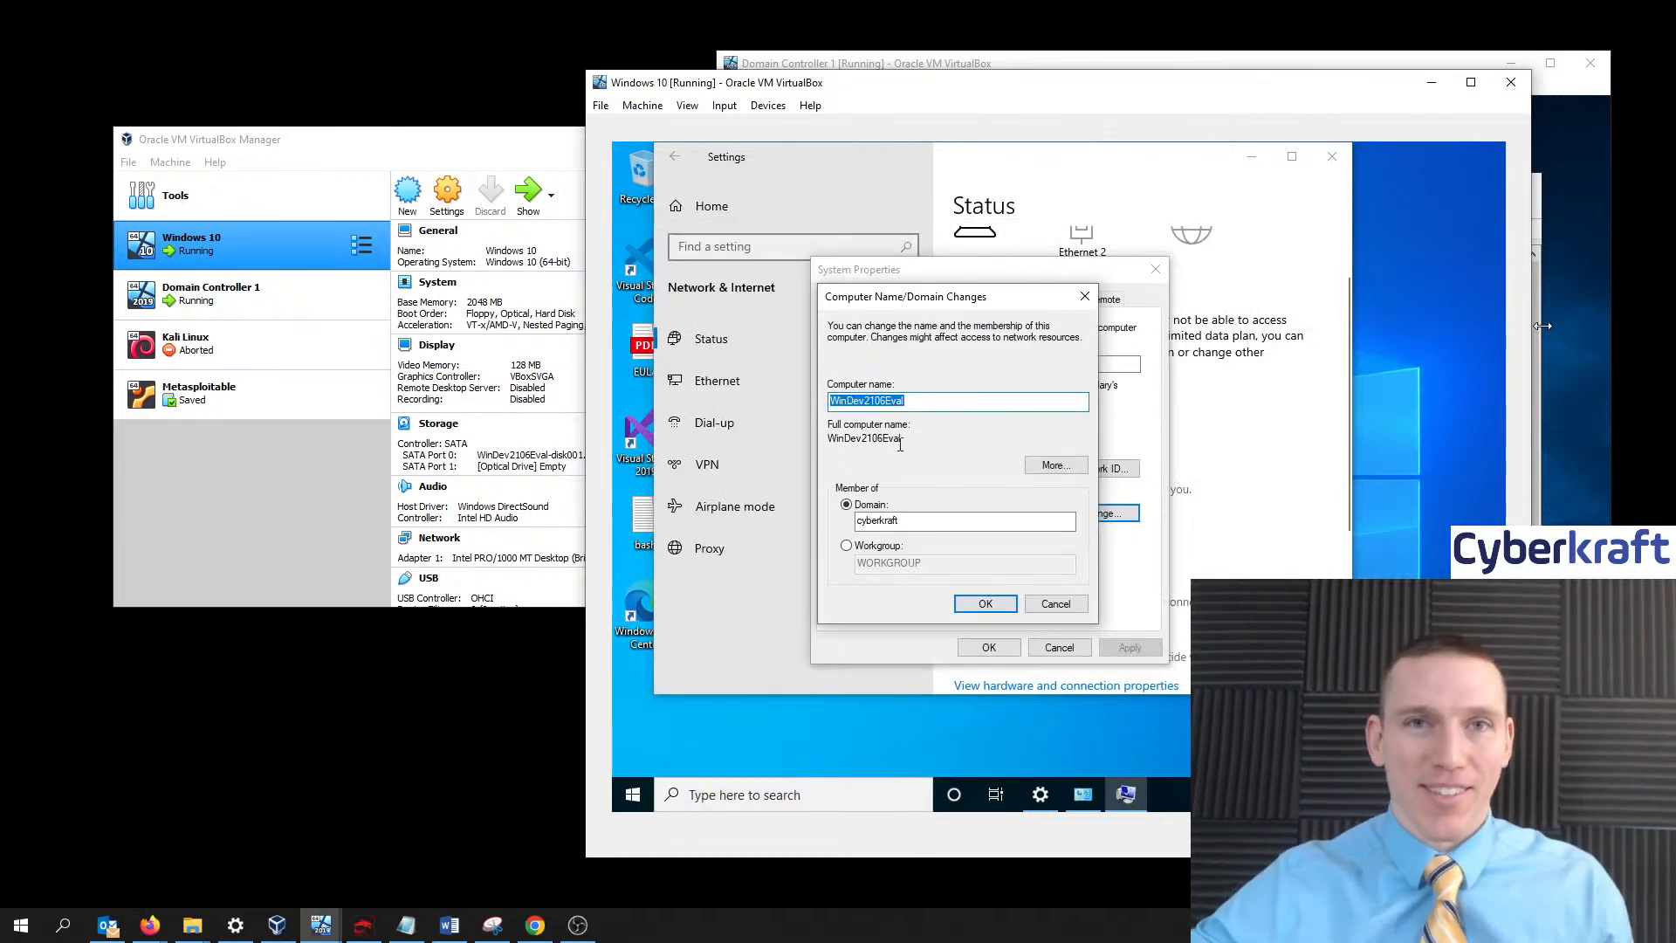
# - Retry joining cyberkraft and dismiss the 'domain controller could not be contacted' error
pyautogui.click(916, 522)
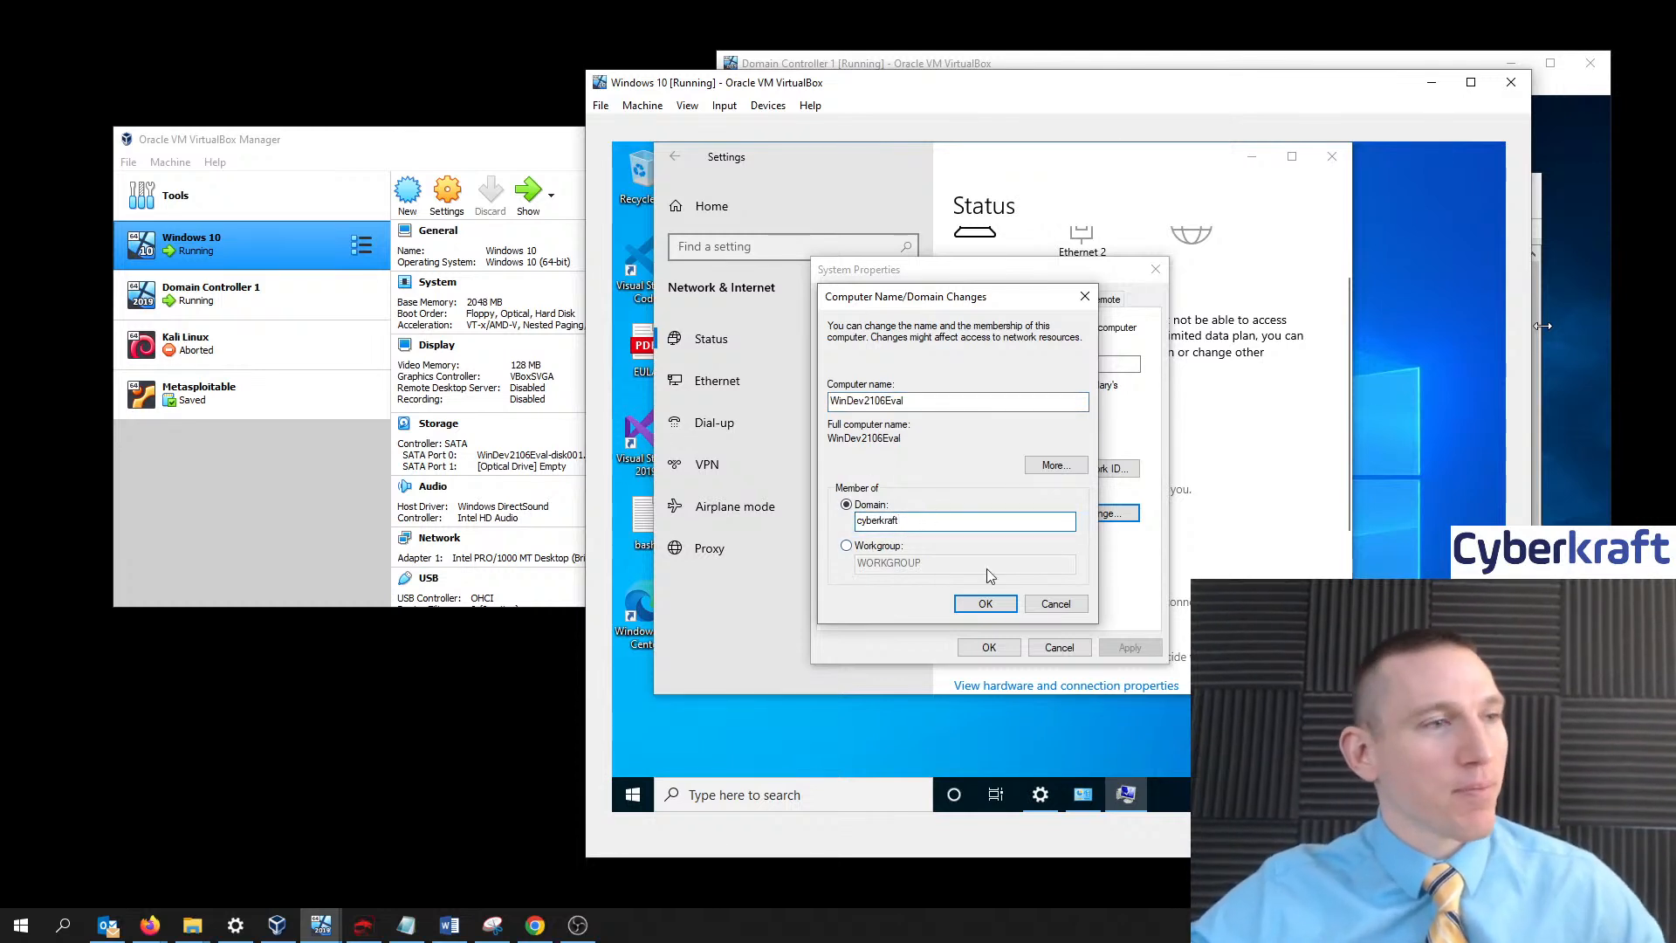
pyautogui.click(987, 604)
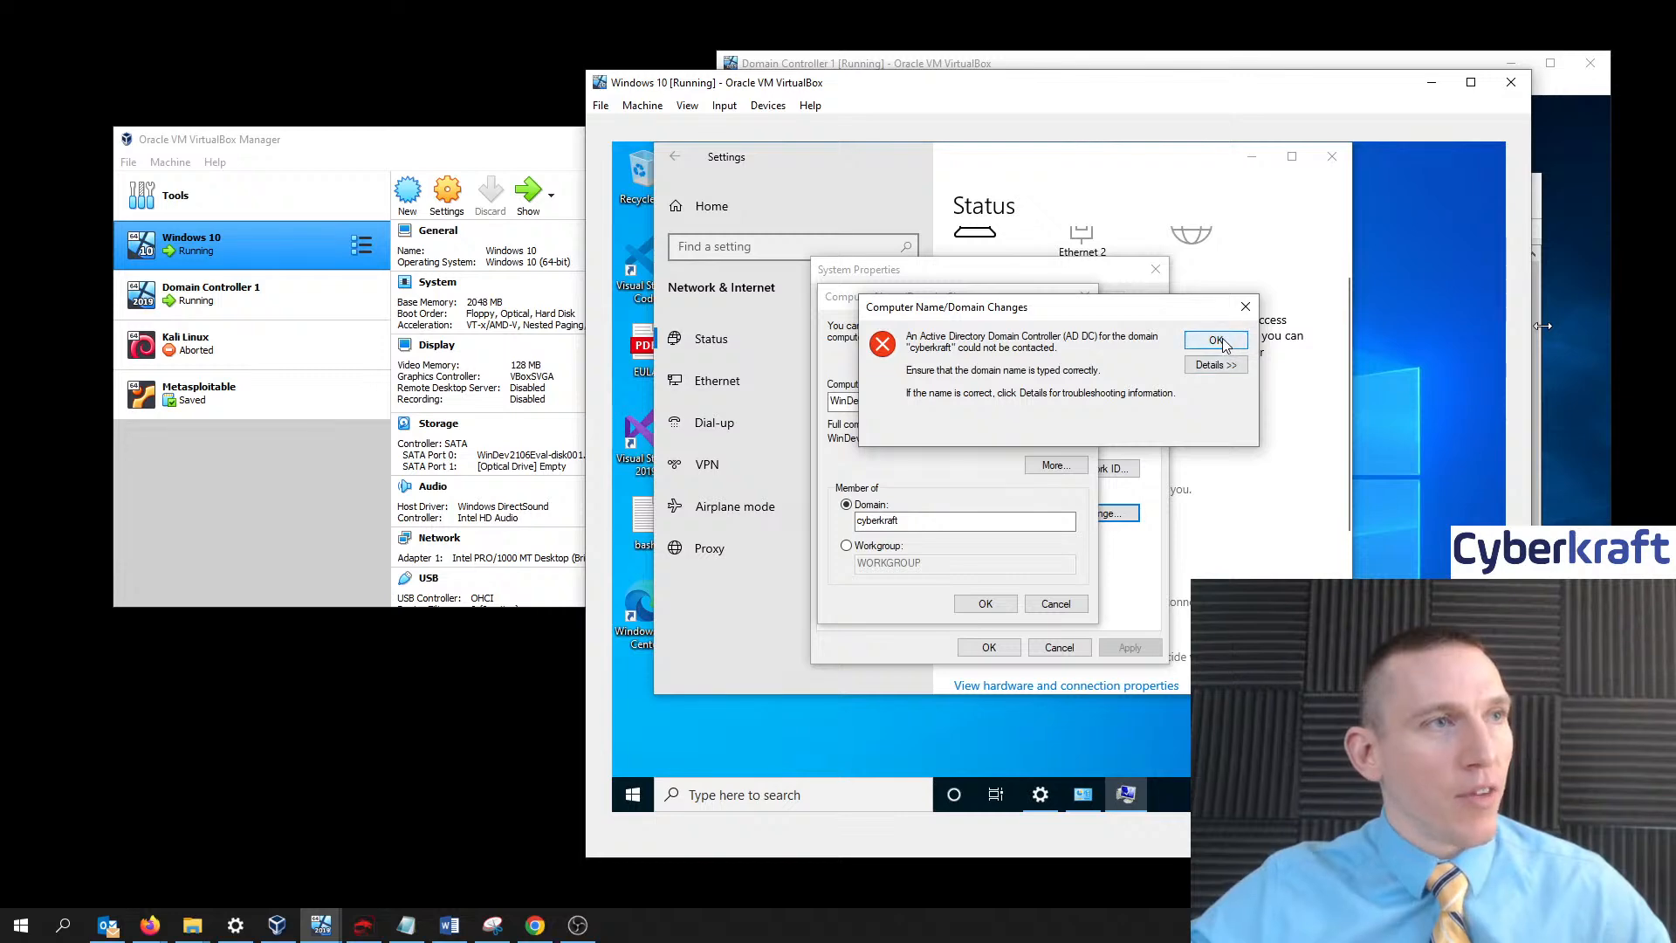
pyautogui.click(1216, 340)
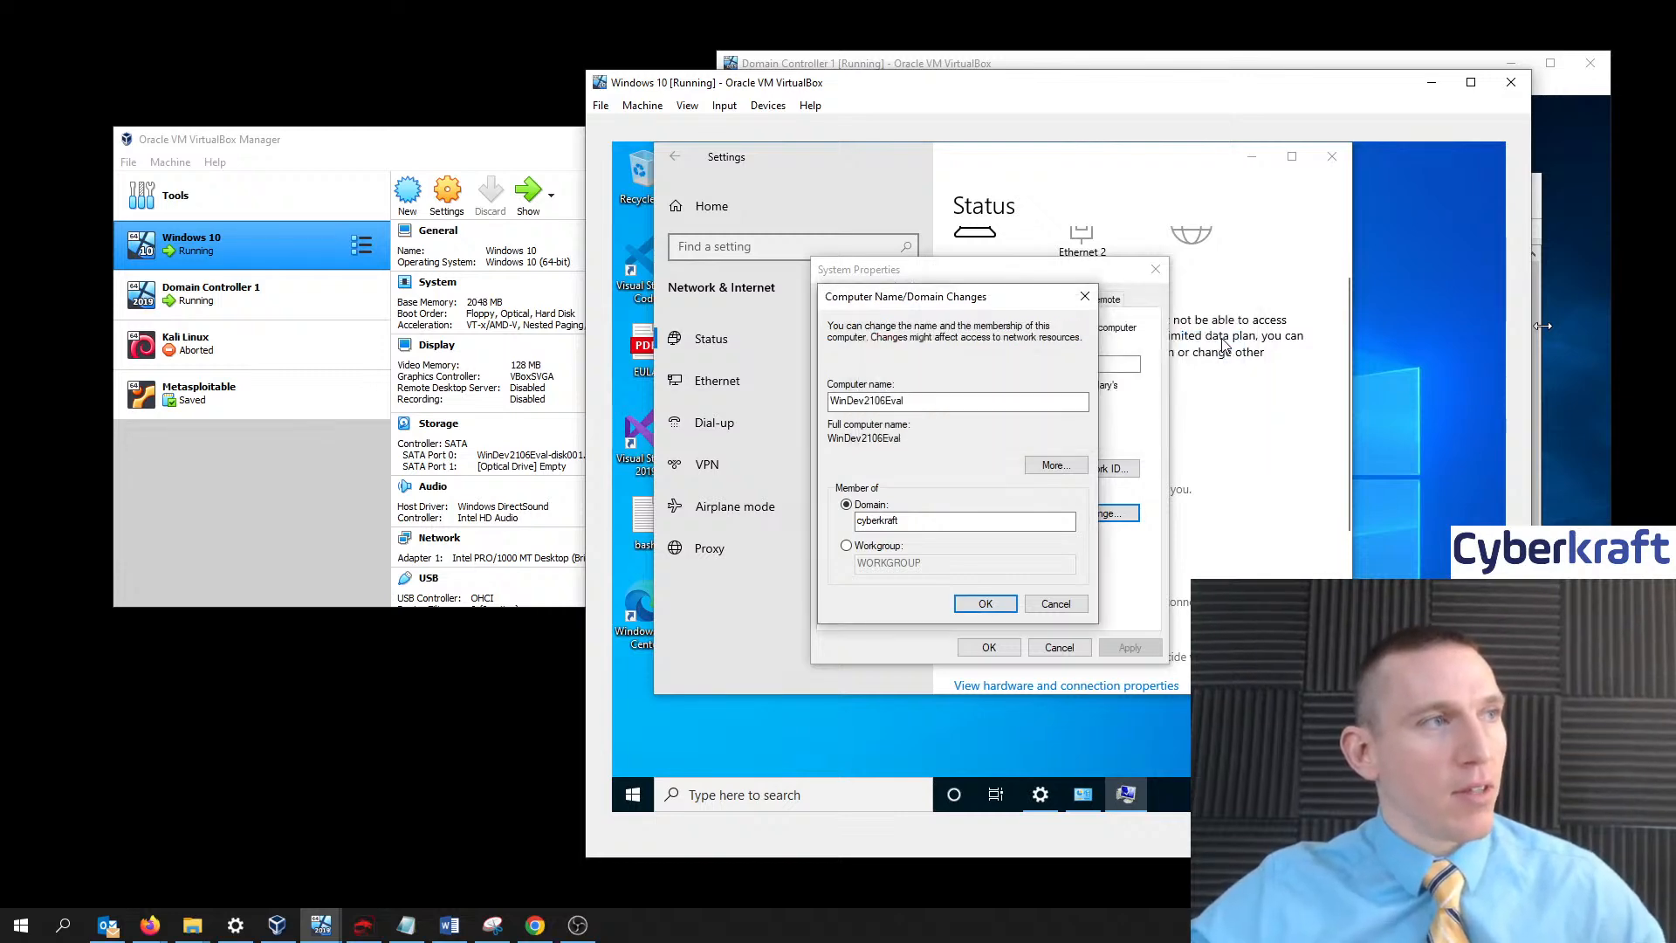
pyautogui.click(785, 796)
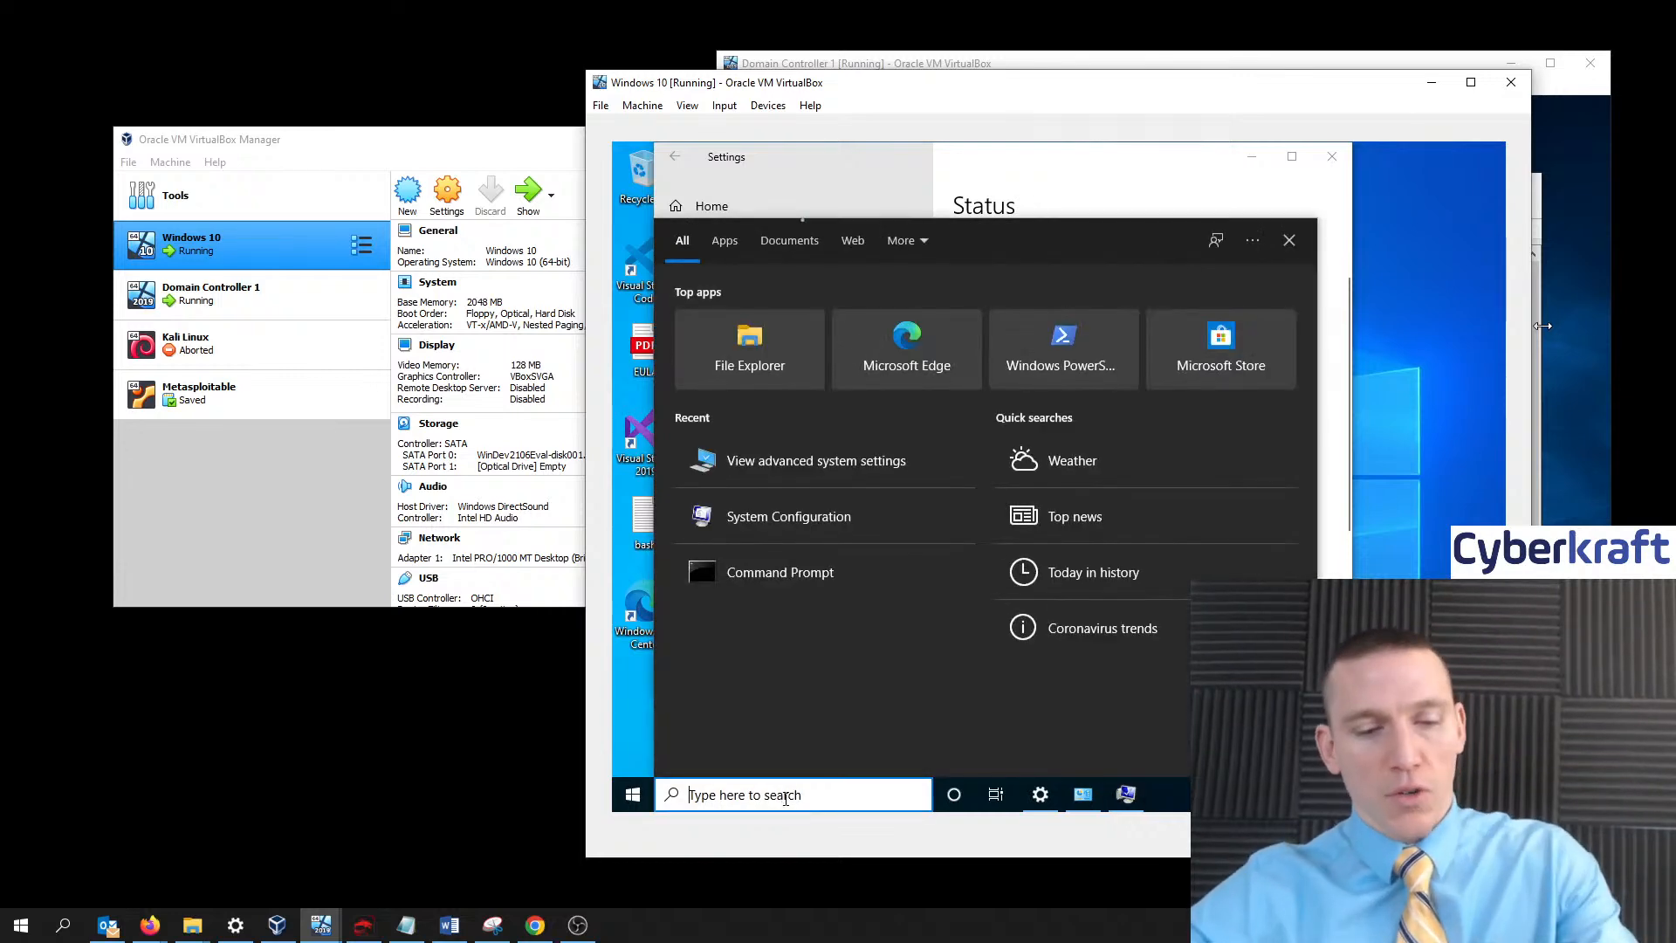
# - Open Command Prompt and run ipconfig to confirm the address 192.168.1.10
pyautogui.write('cmd')
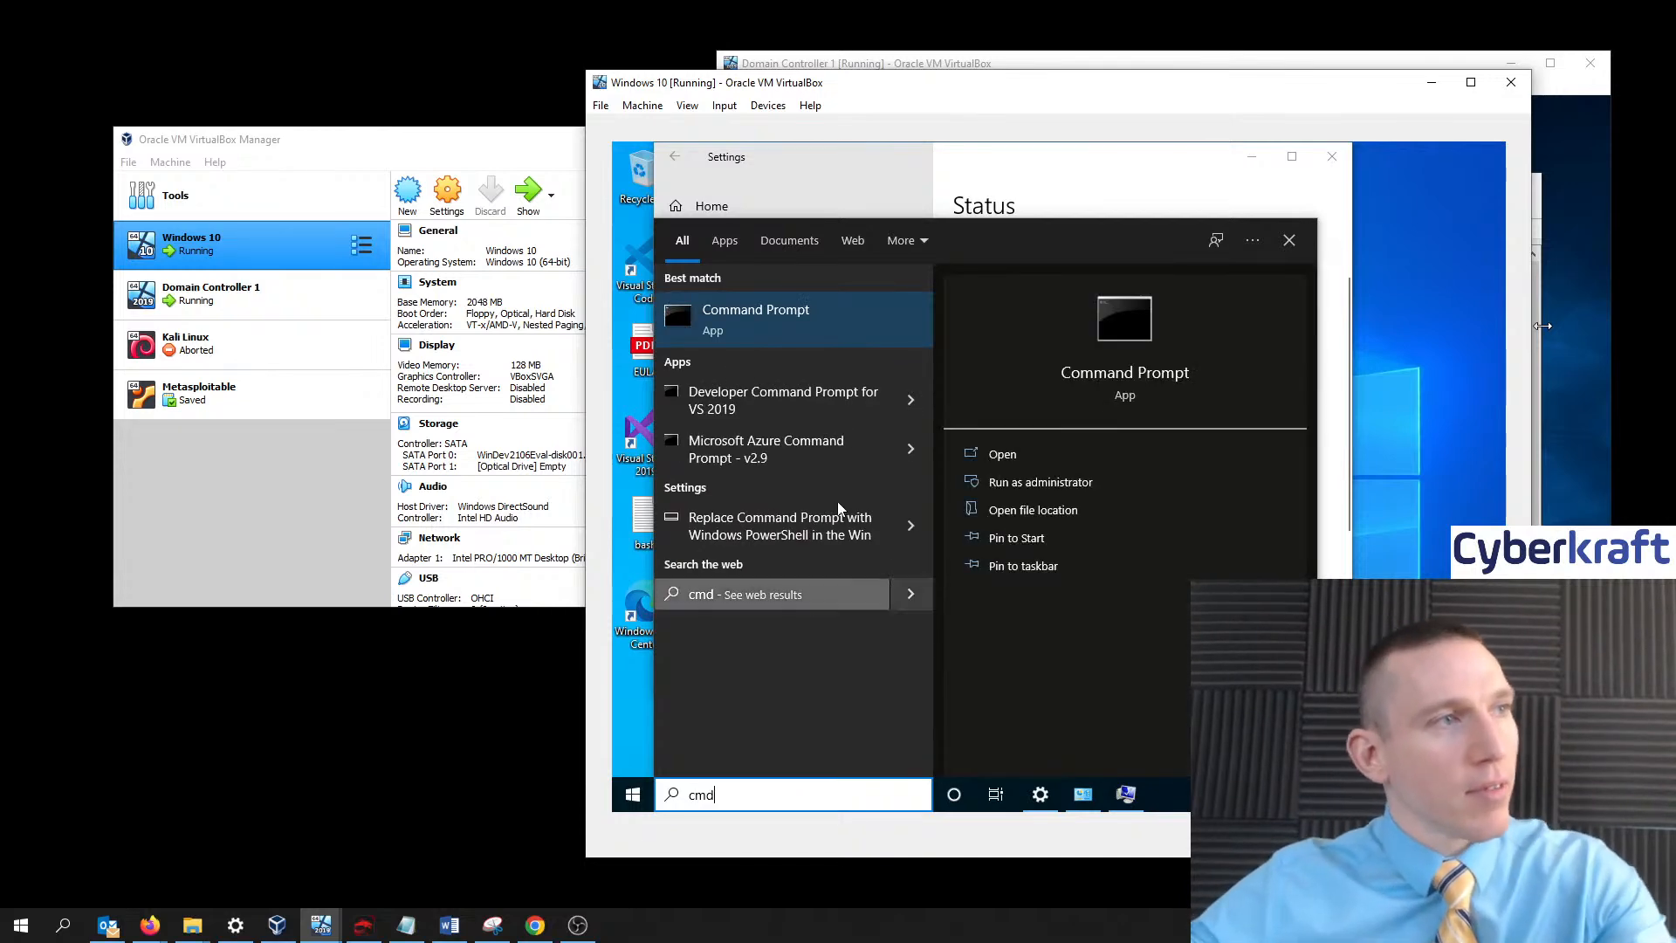
pyautogui.click(820, 308)
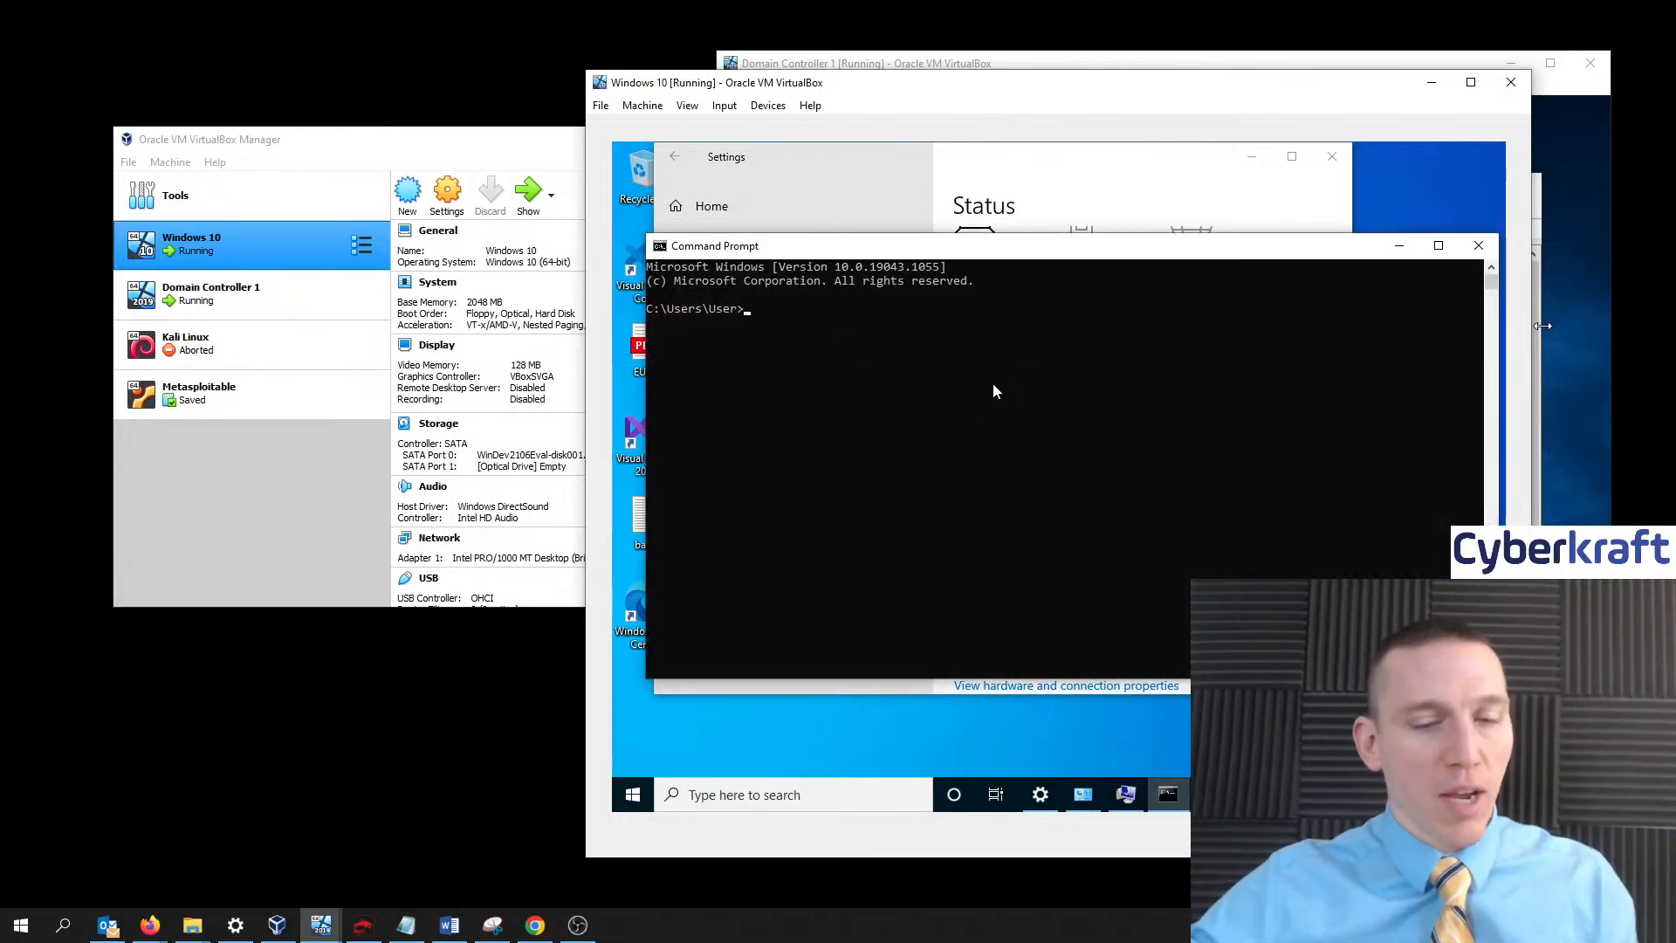
pyautogui.write('ip')
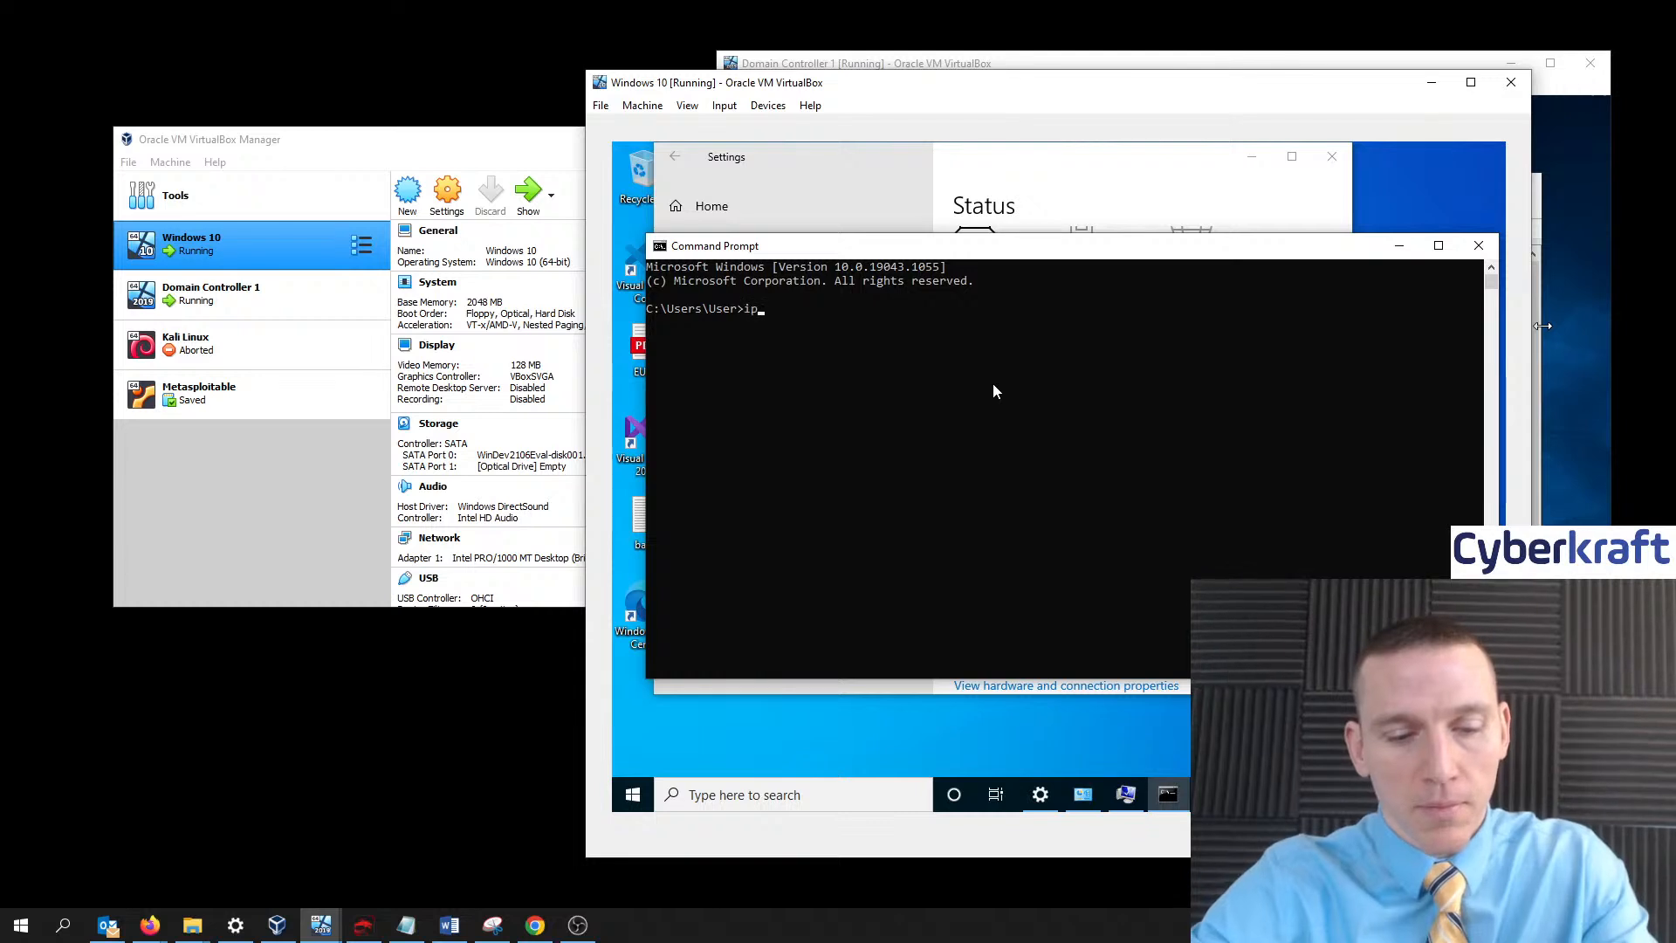
pyautogui.write('config')
pyautogui.press('Return')
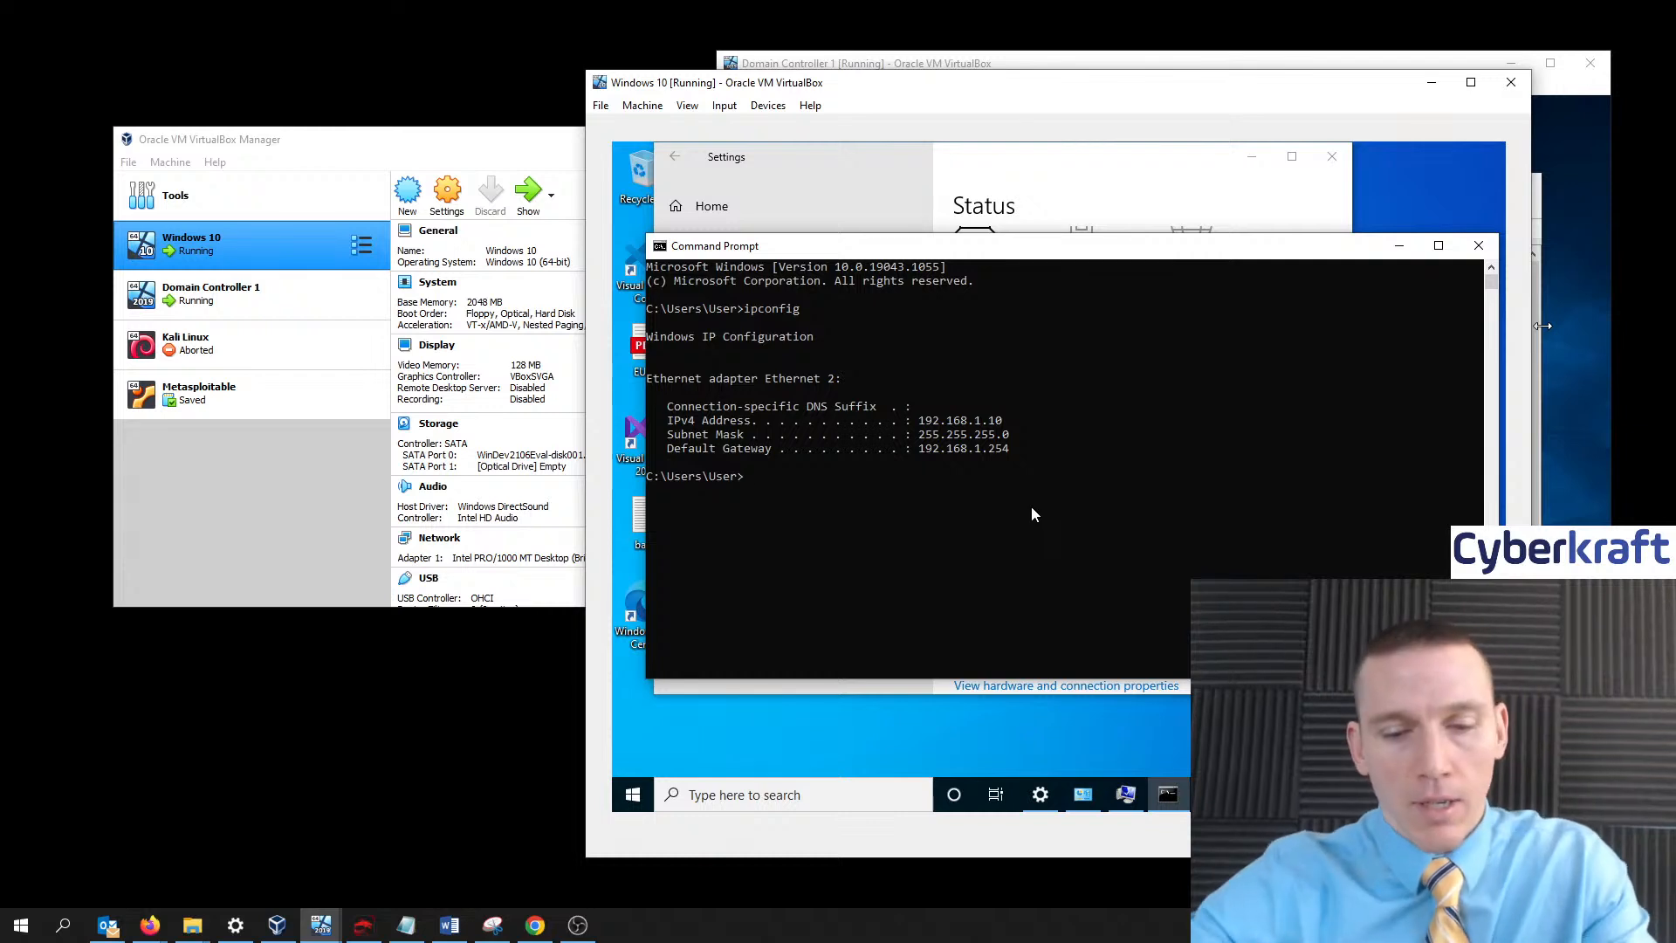
# - Ping the domain controller at 192.168.1.1 and check for four replies
pyautogui.write('ping ')
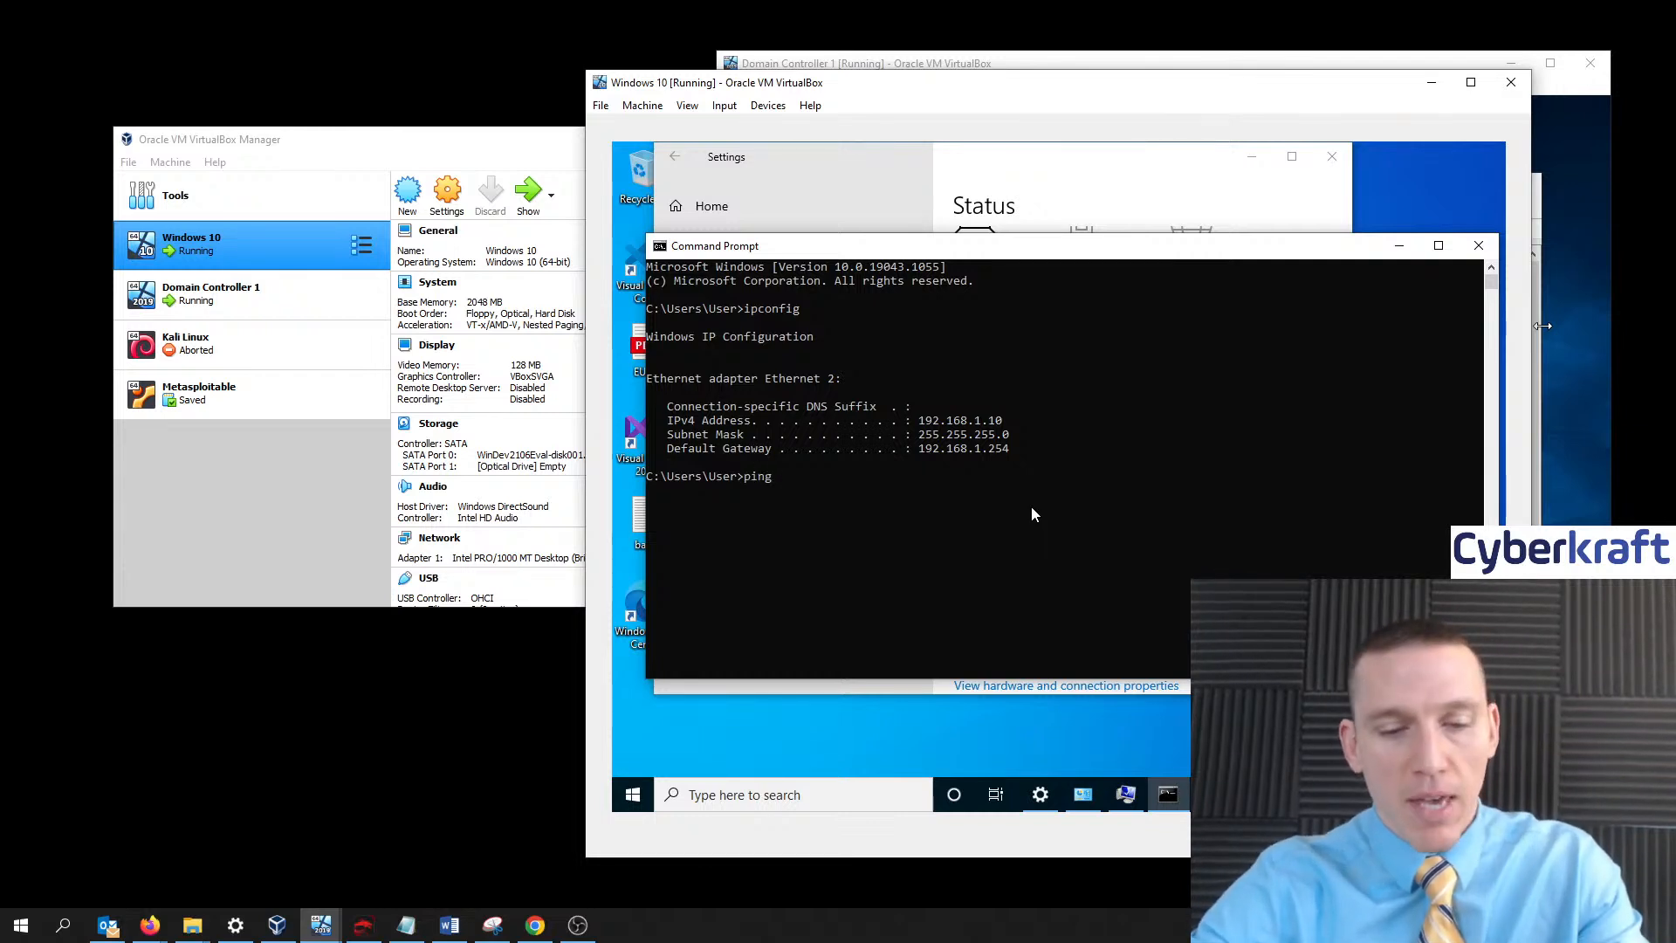
pyautogui.write('1')
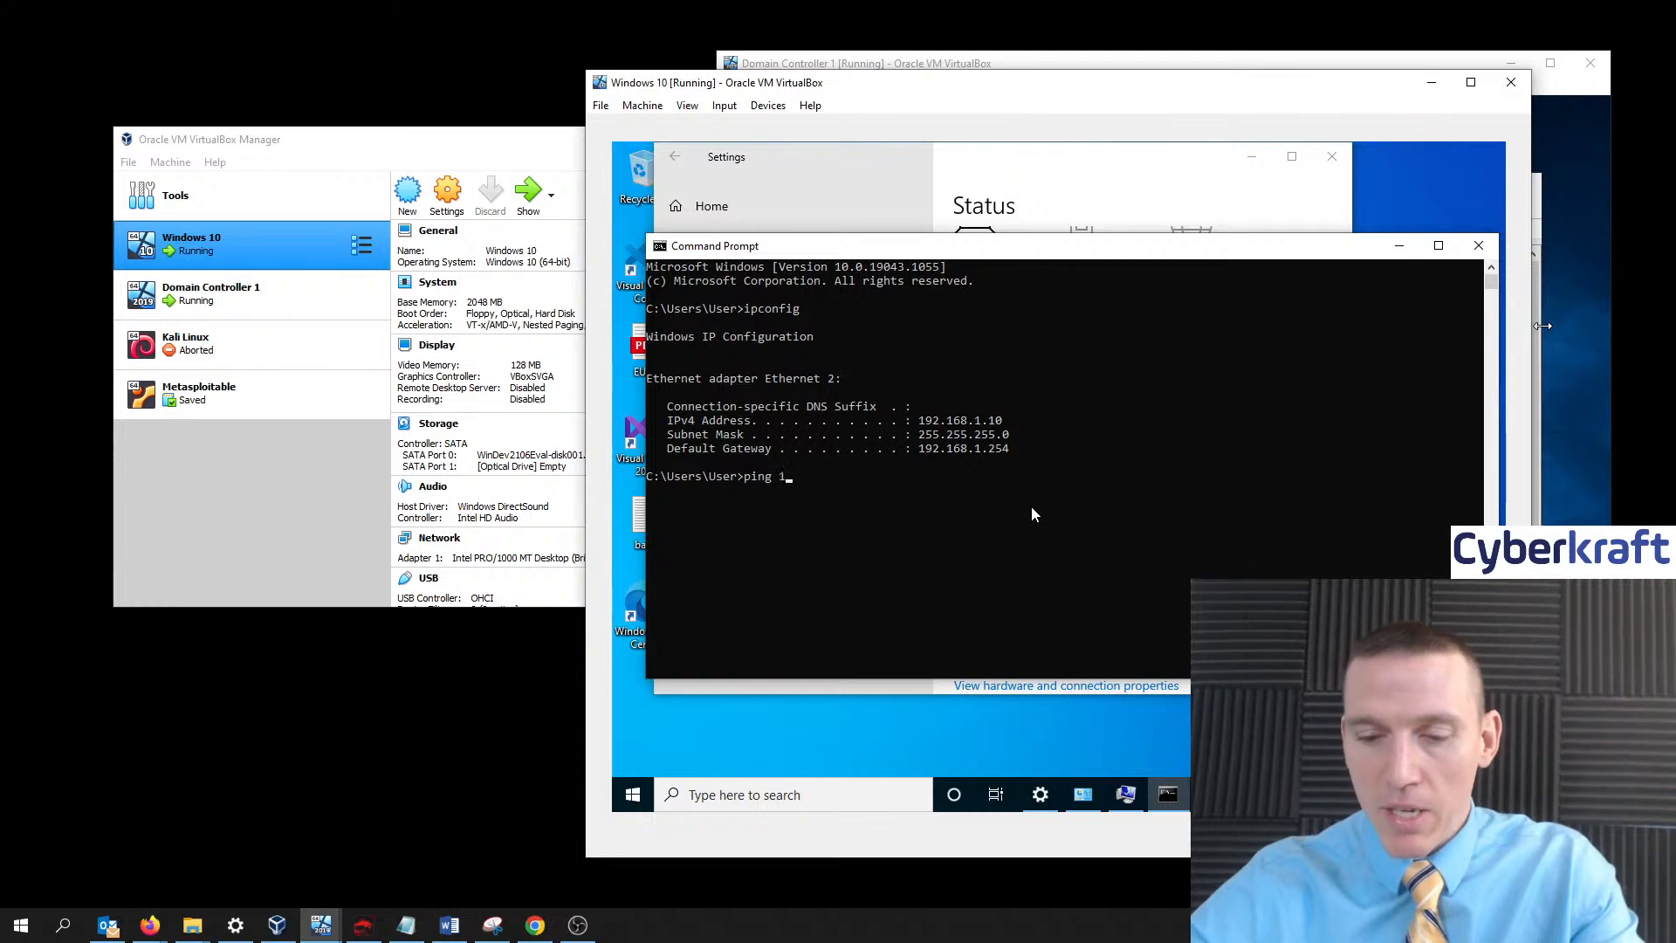
pyautogui.write('92.')
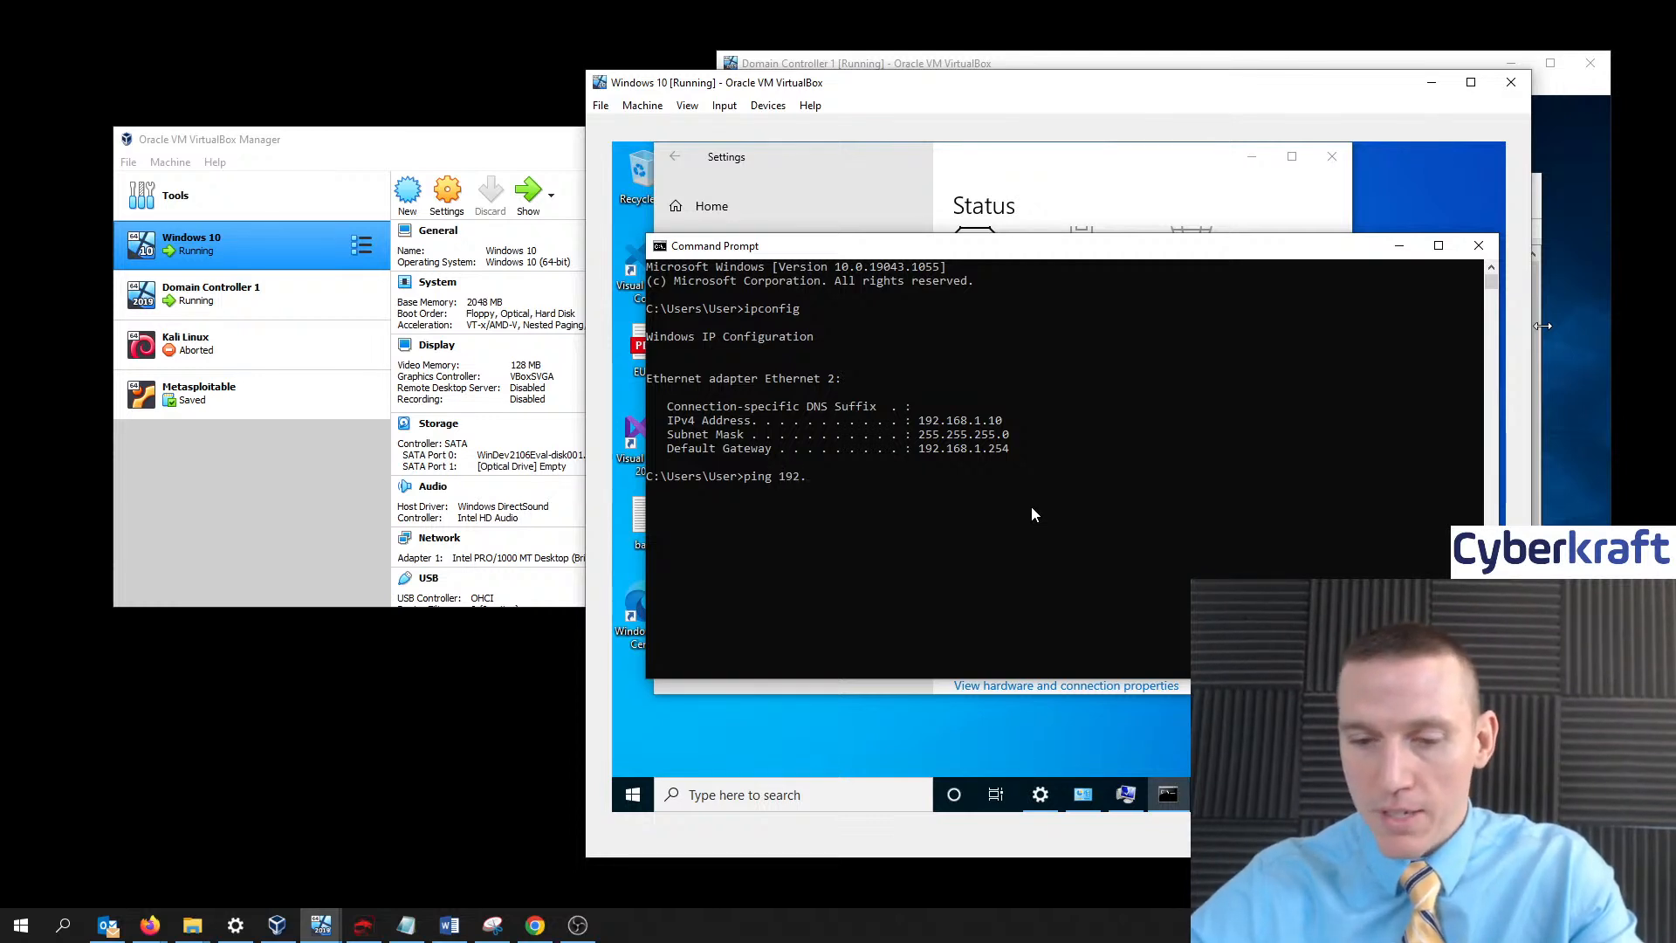
pyautogui.write('168.')
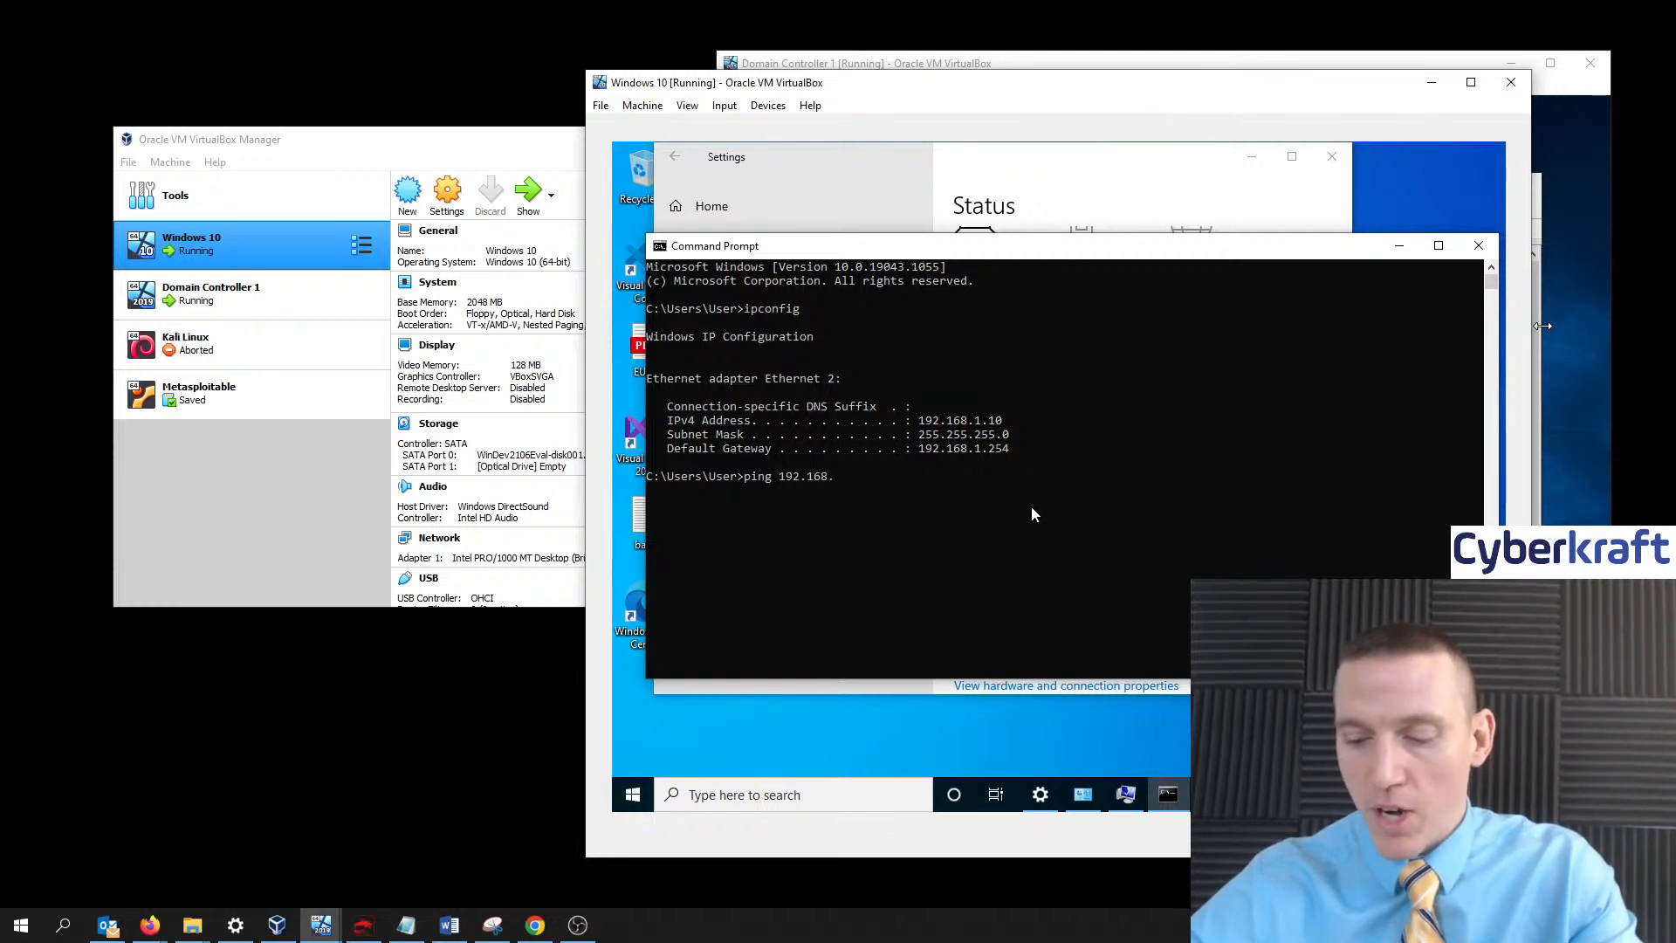
pyautogui.write('1')
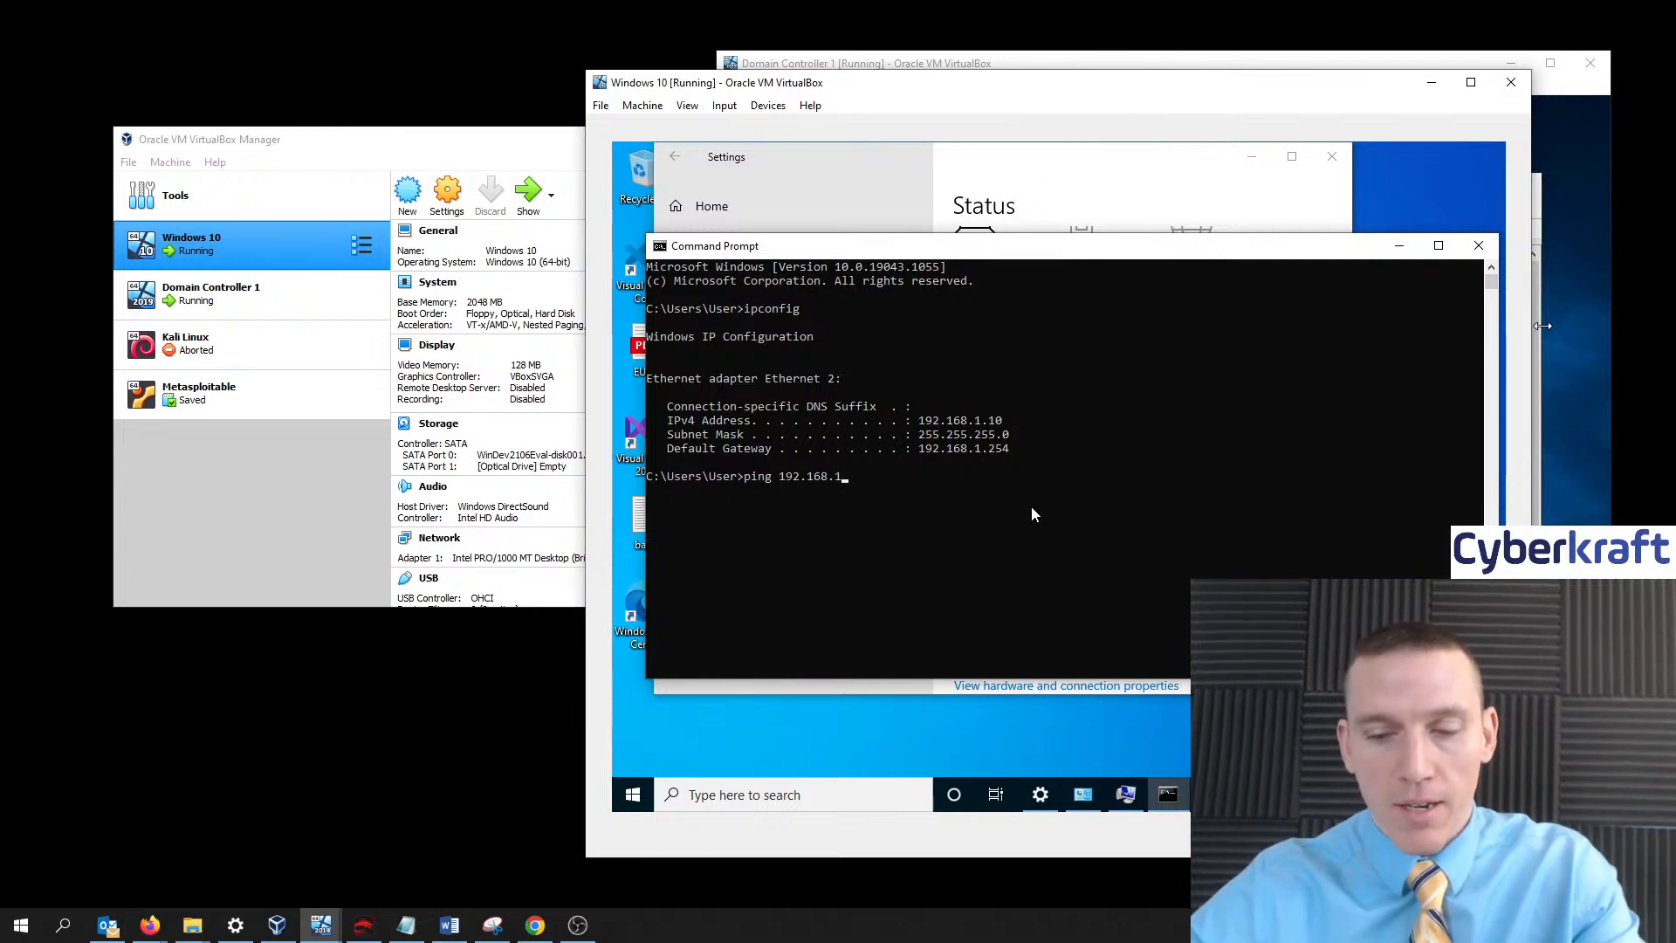
pyautogui.write('.1')
pyautogui.press('Return')
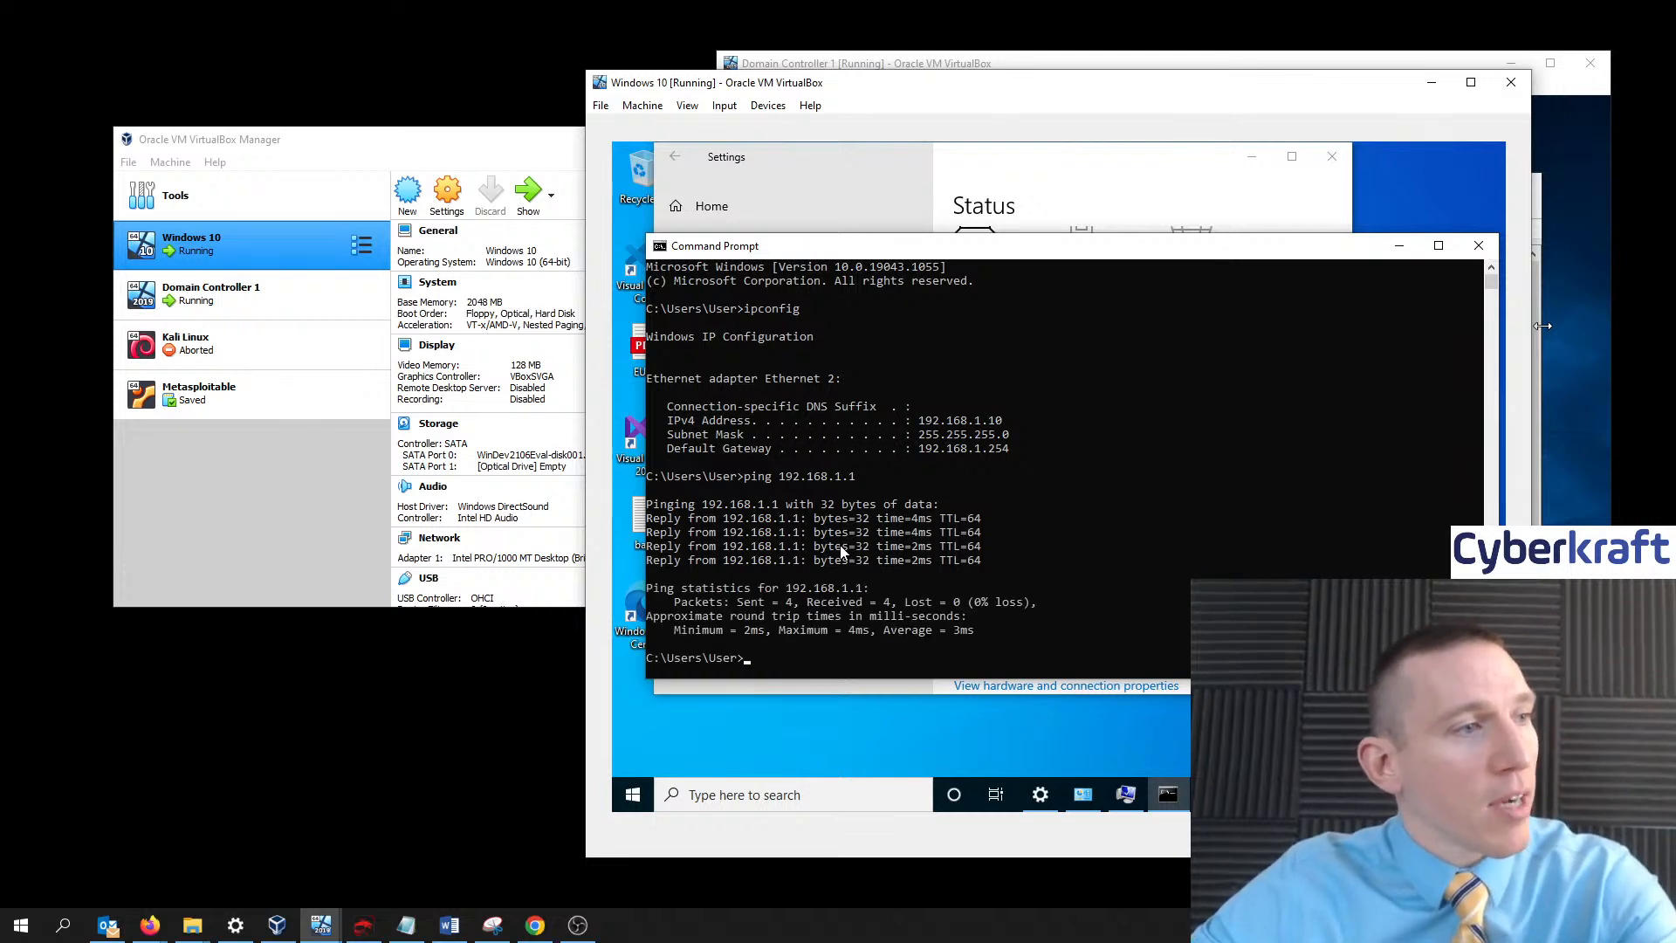
pyautogui.scroll(1, 820, 603)
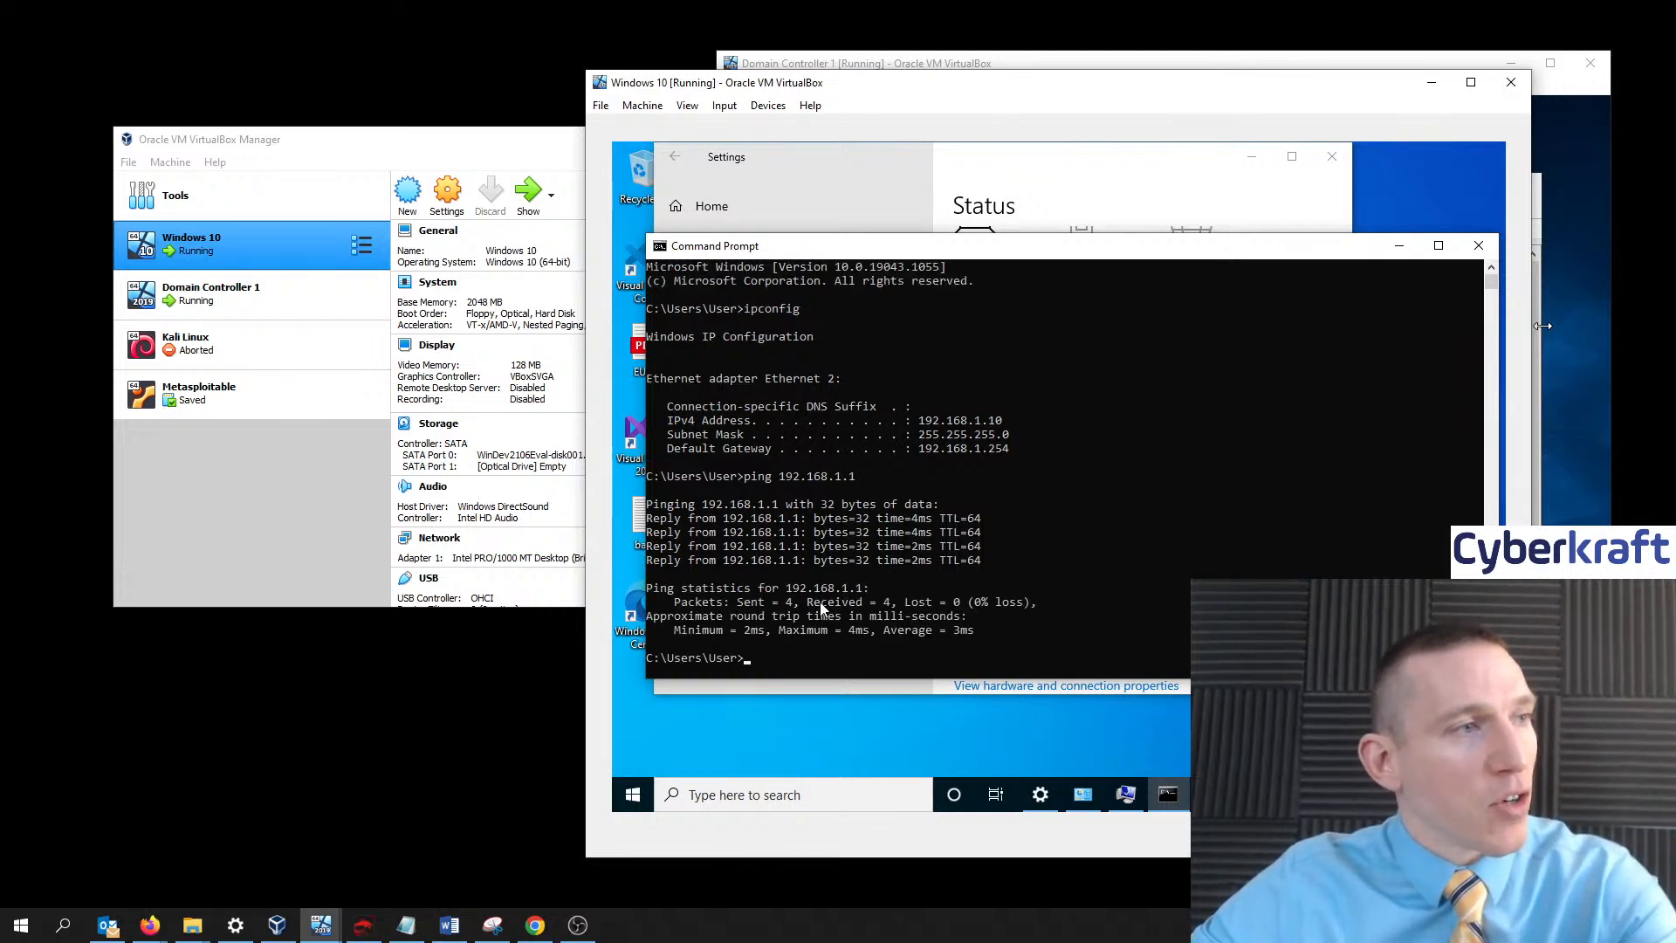
pyautogui.moveTo(1008, 88); pyautogui.dragTo(628, 78)
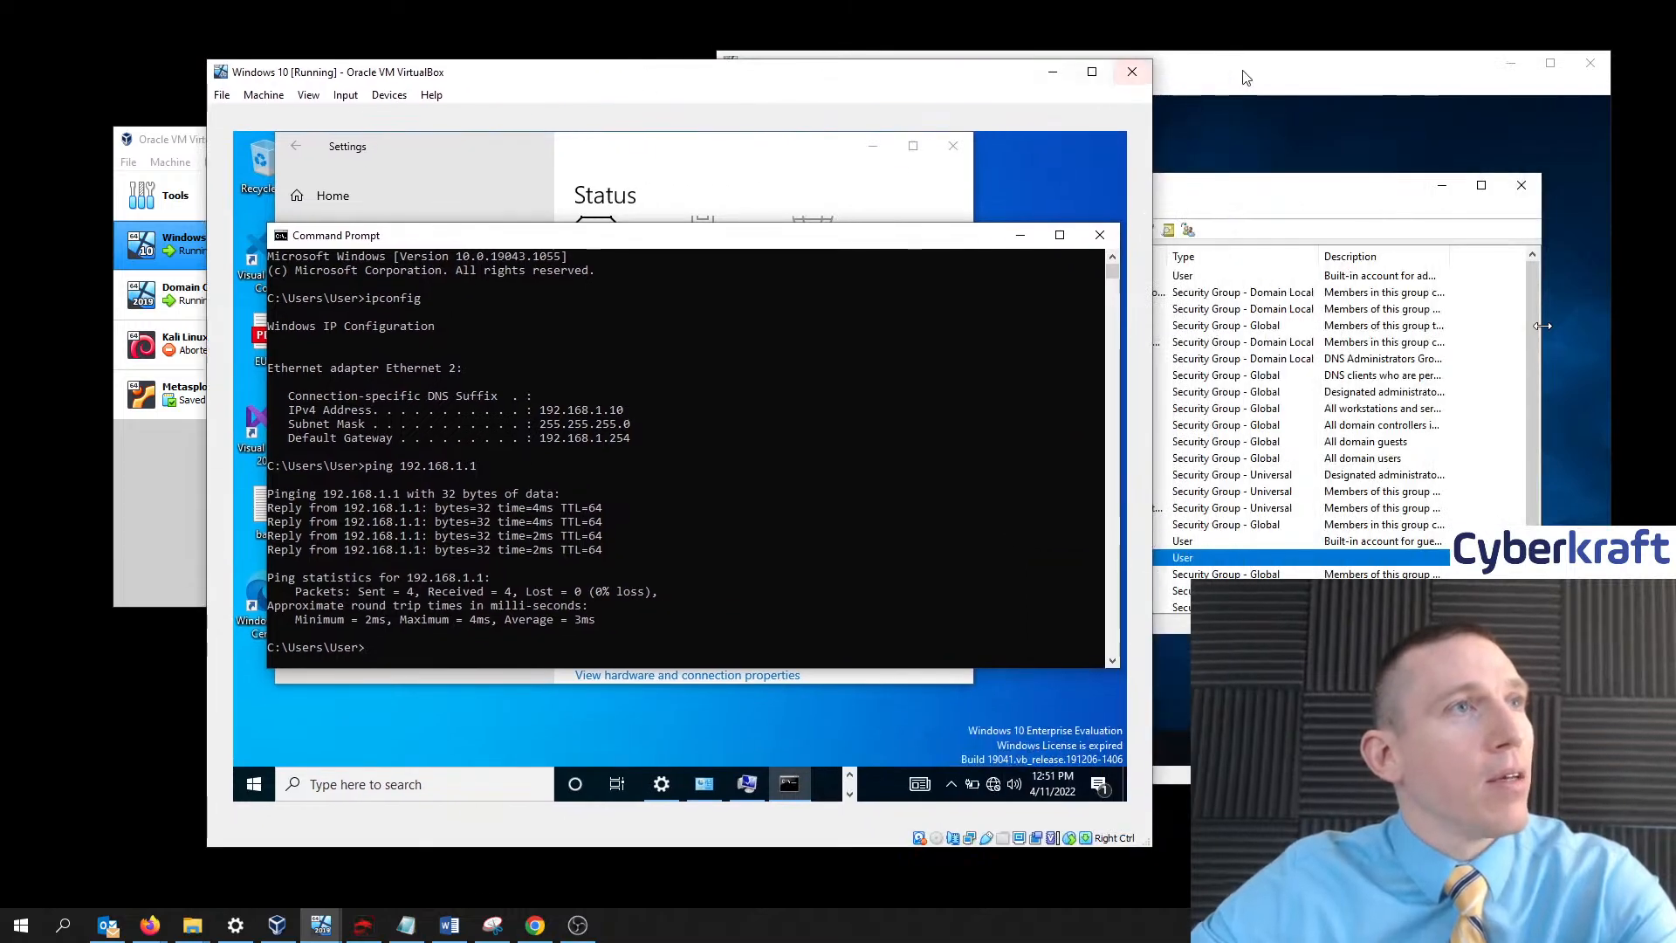
pyautogui.click(1244, 70)
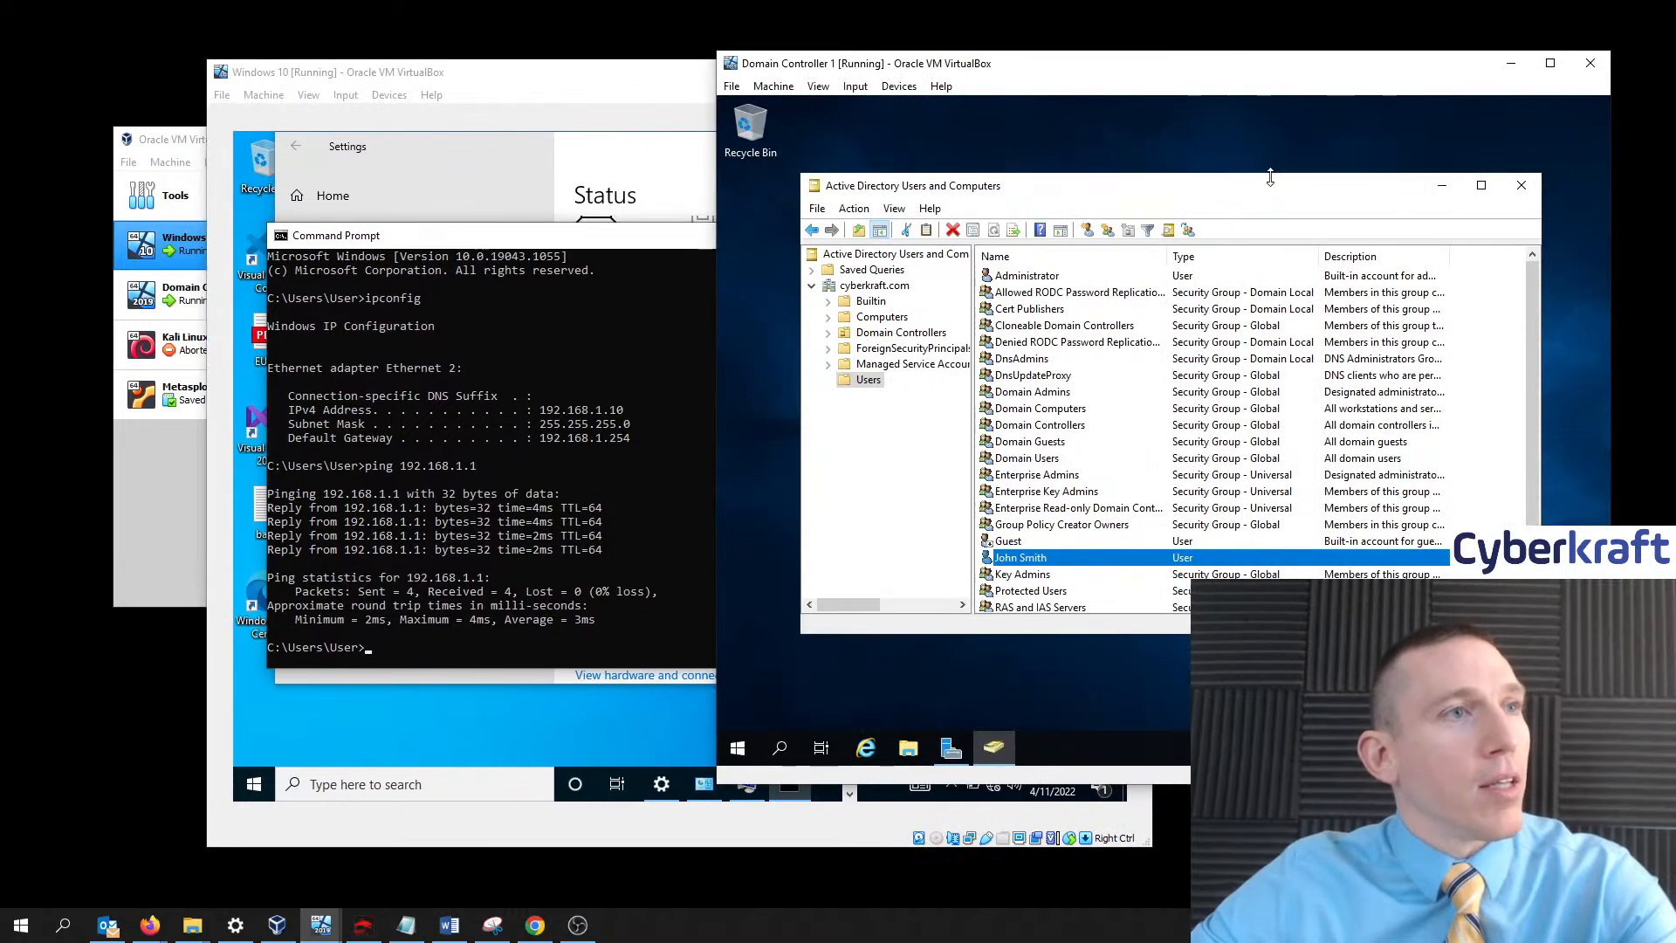
# - Open Command Prompt on the domain controller, run ipconfig, and ping 192.168.1.10, which is unreachable
pyautogui.click(780, 748)
pyautogui.write('cmd')
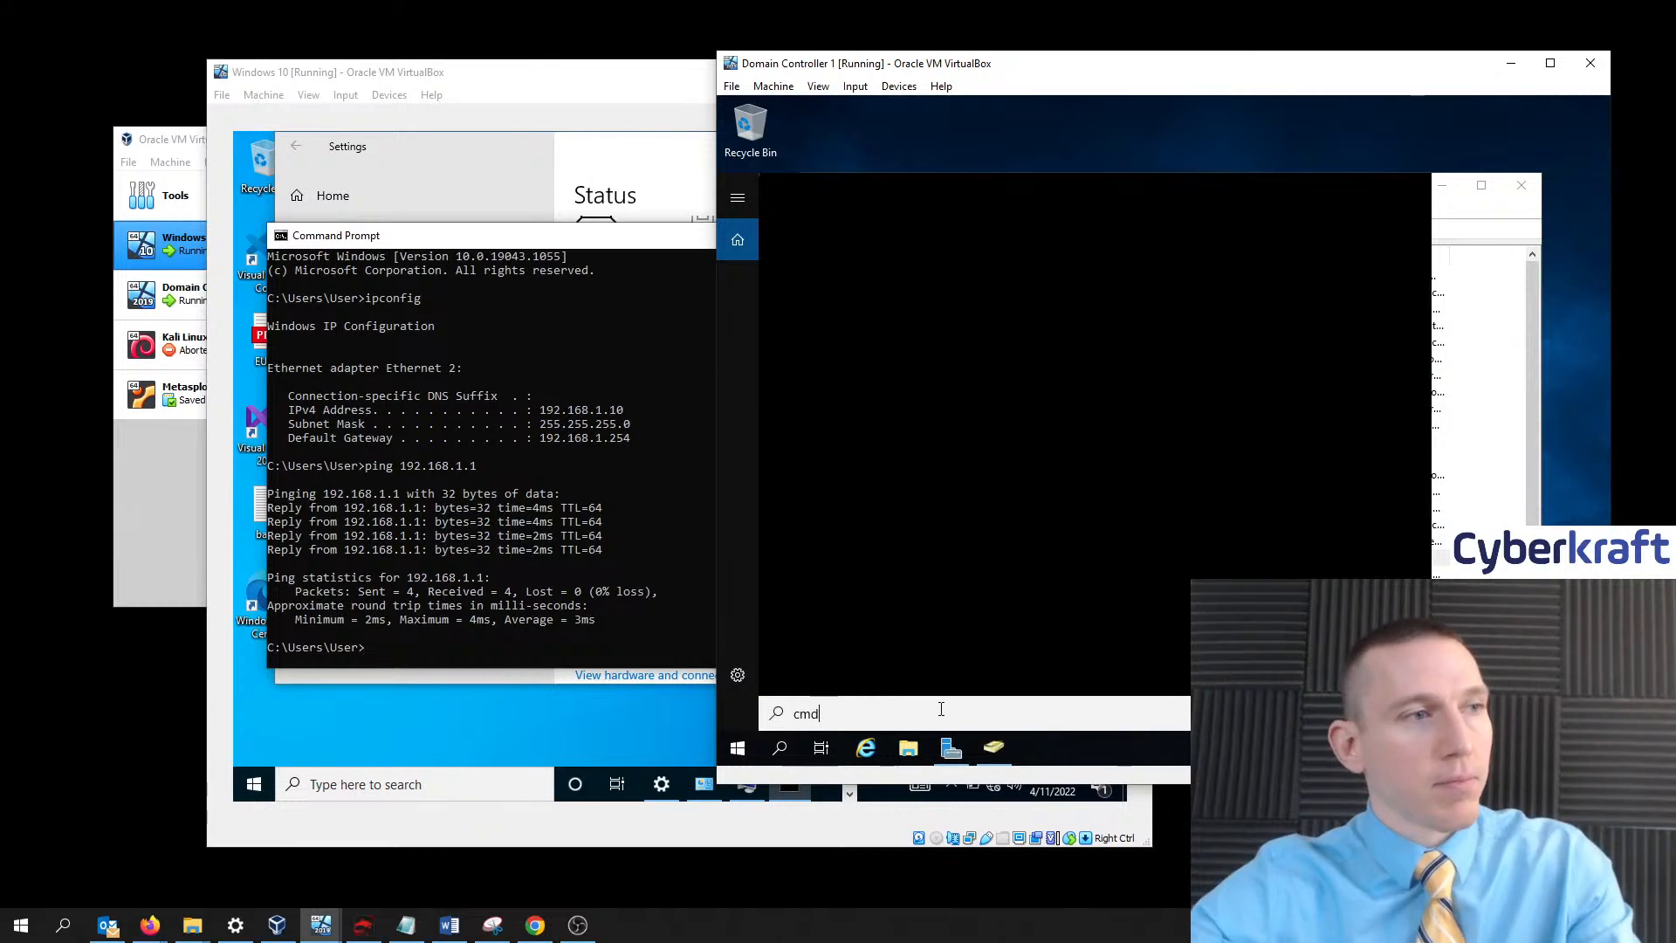
pyautogui.press('Return')
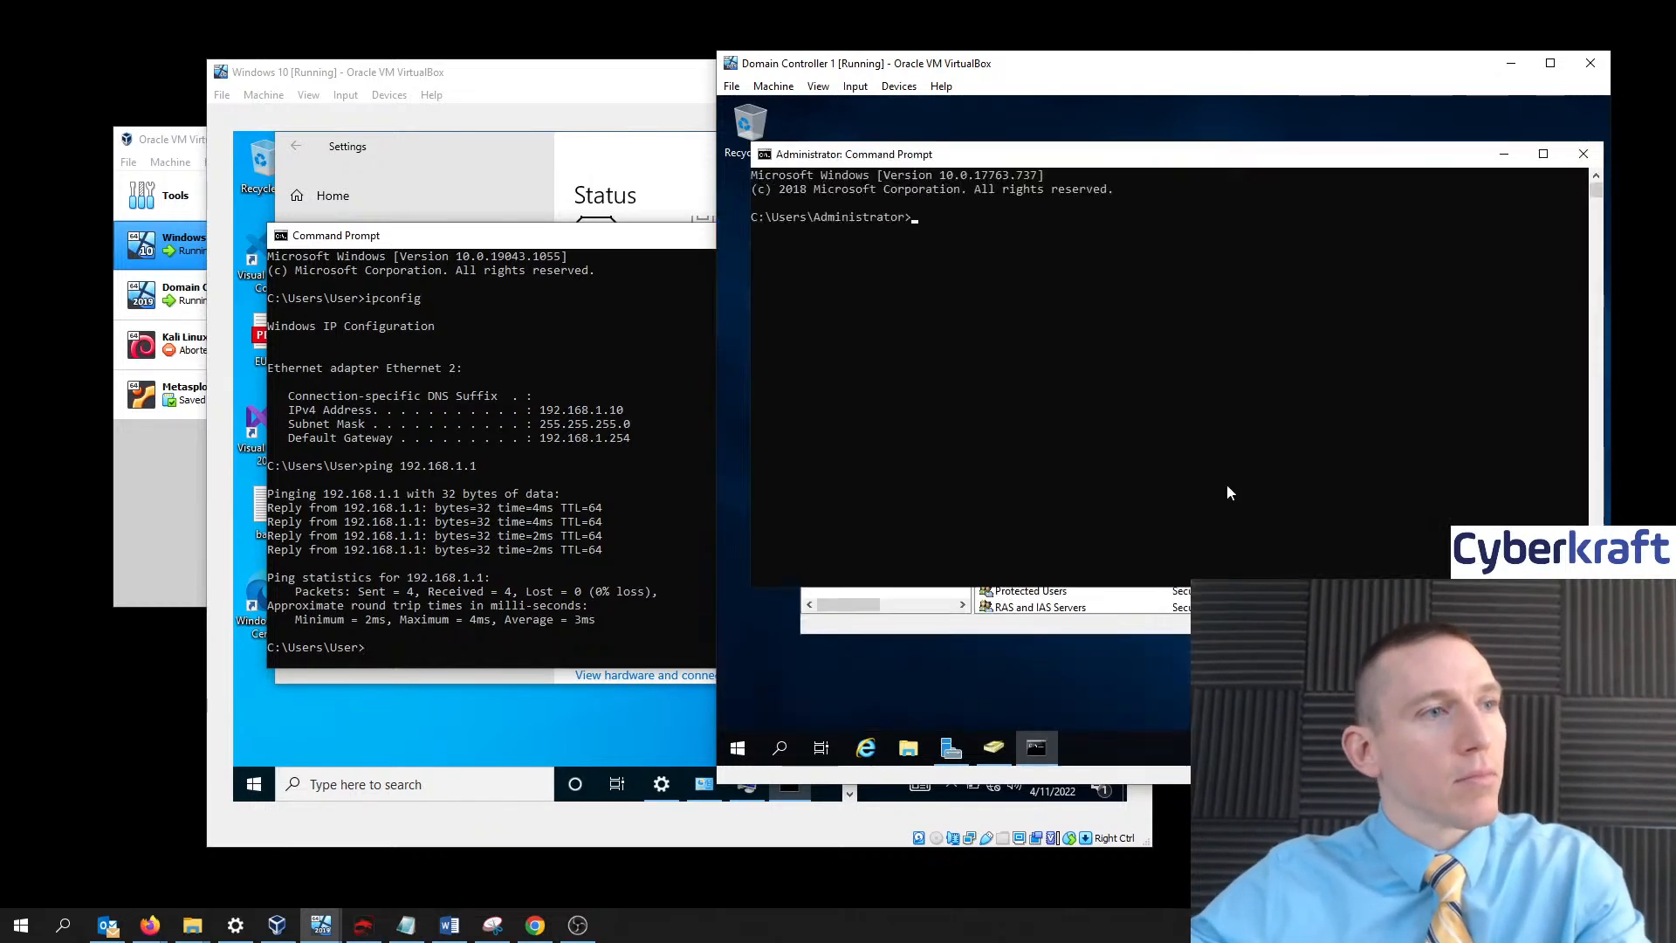
pyautogui.write('ip')
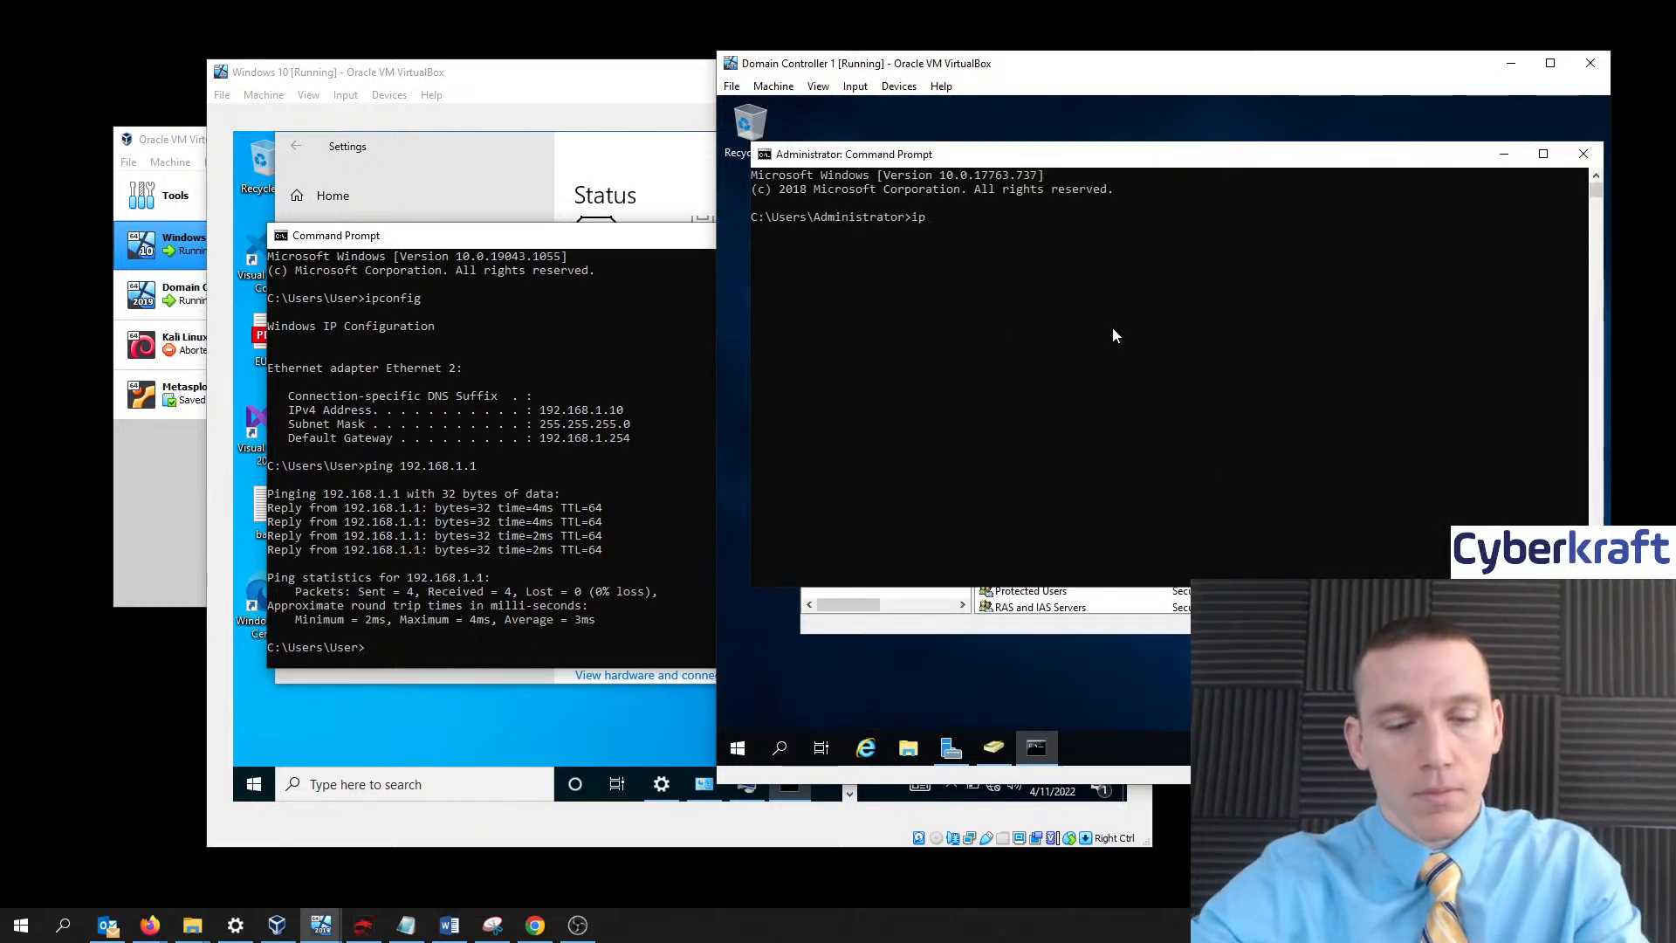
pyautogui.write('config')
pyautogui.press('Return')
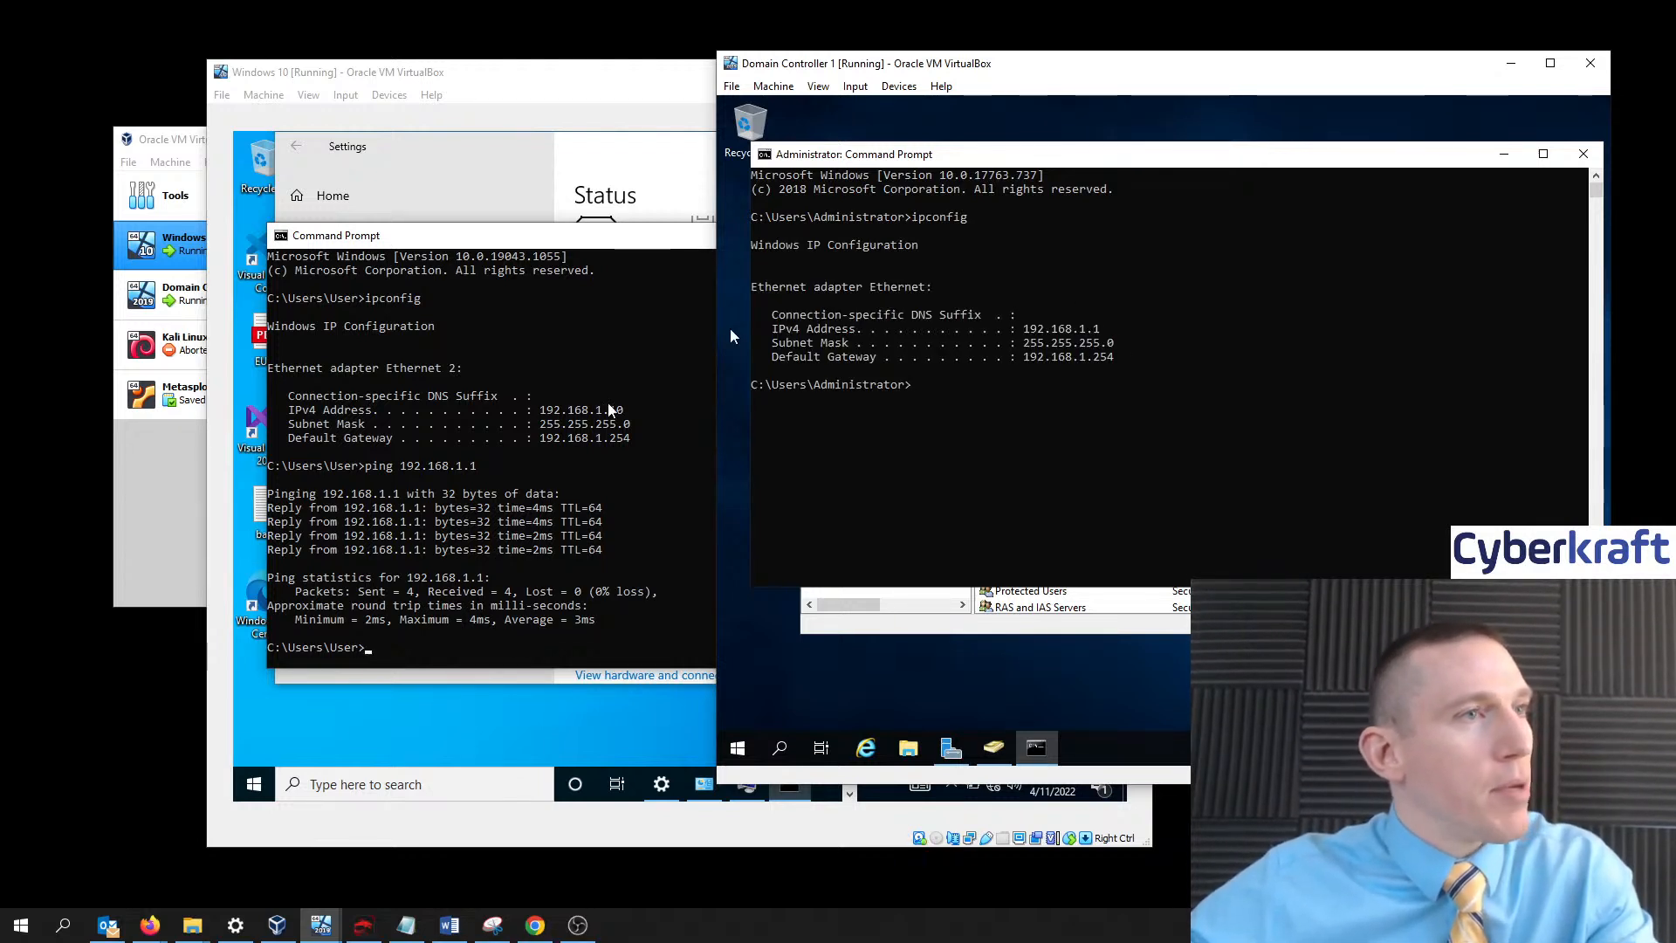
pyautogui.write('ping 19')
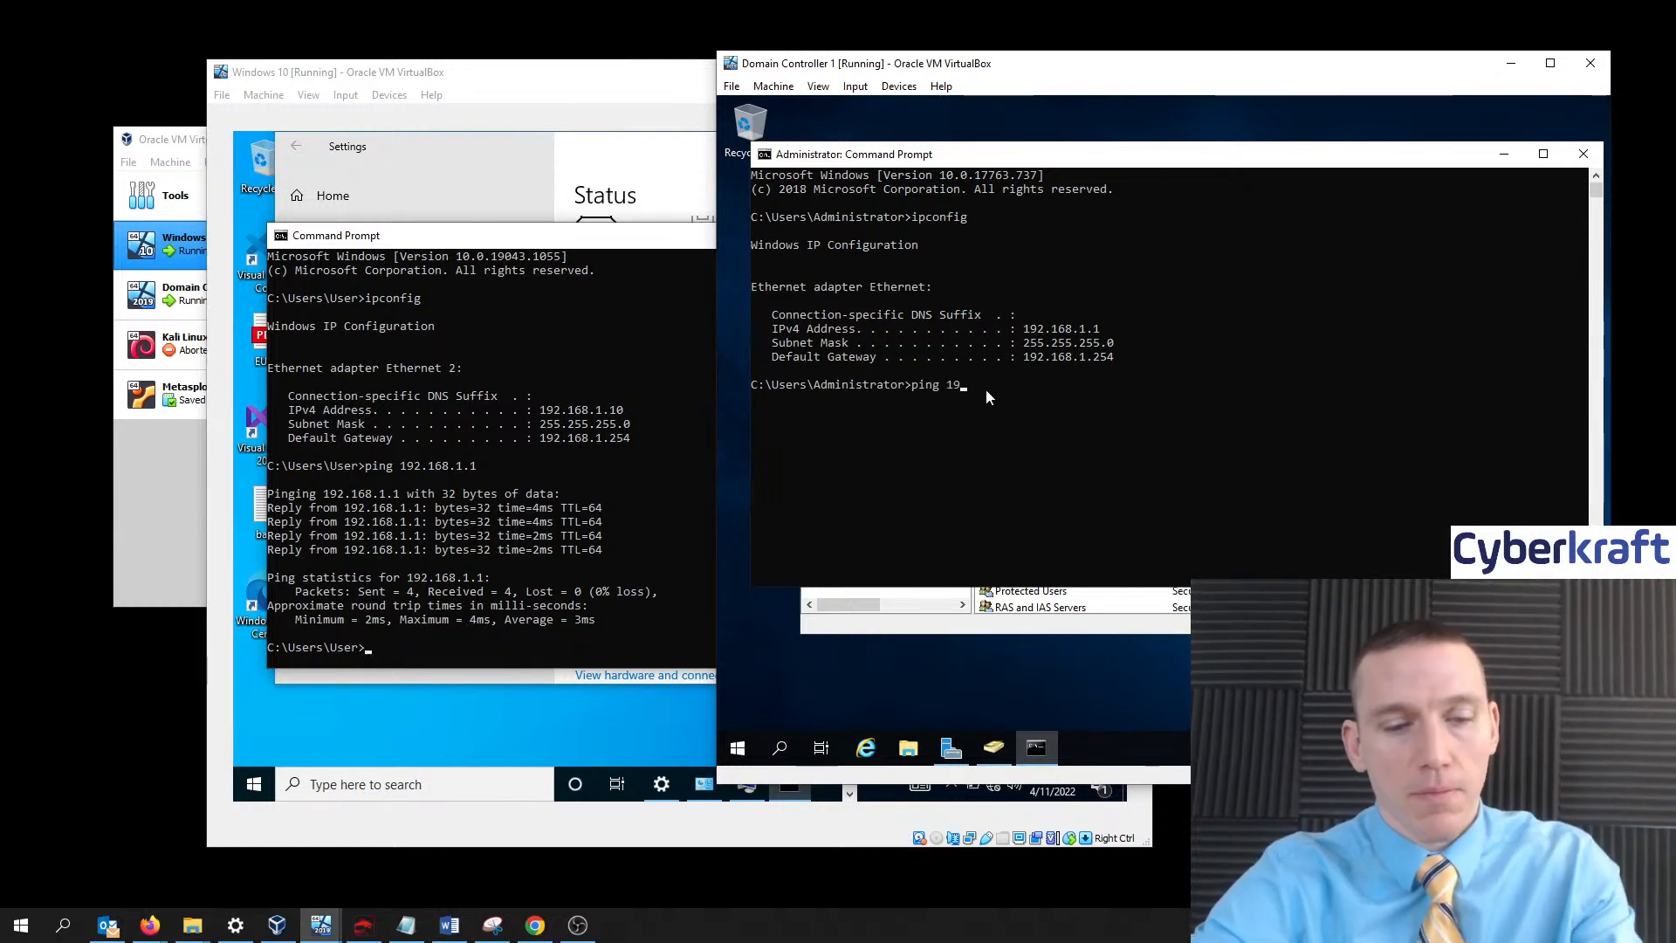
pyautogui.write('2.1')
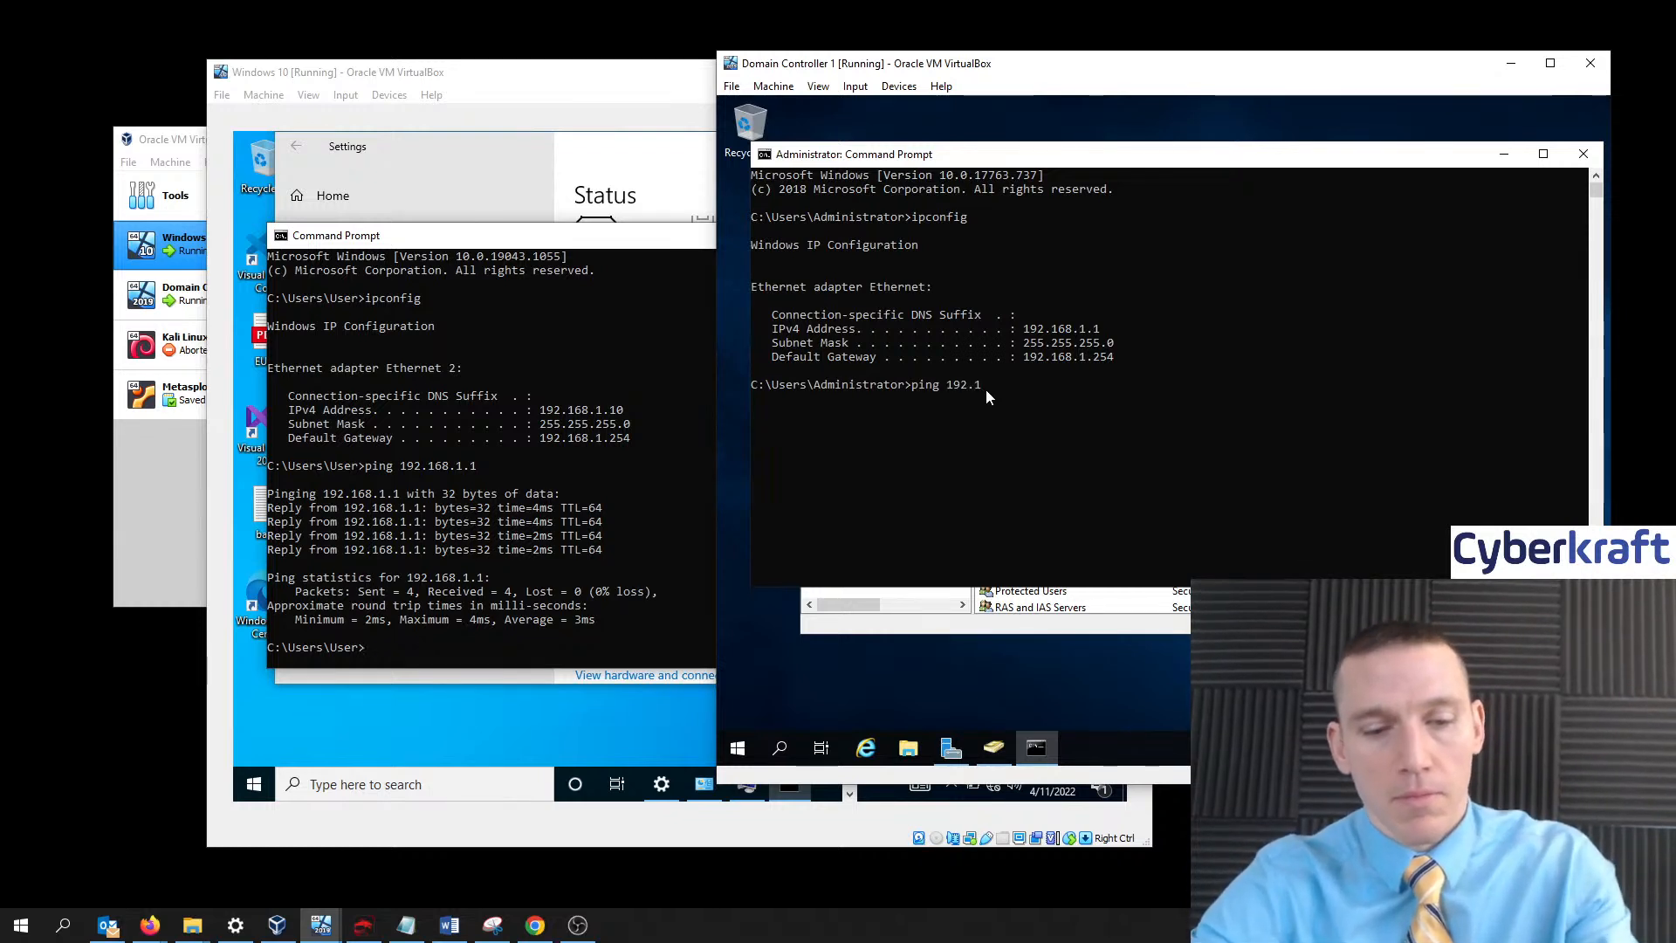
pyautogui.write('68.1.10')
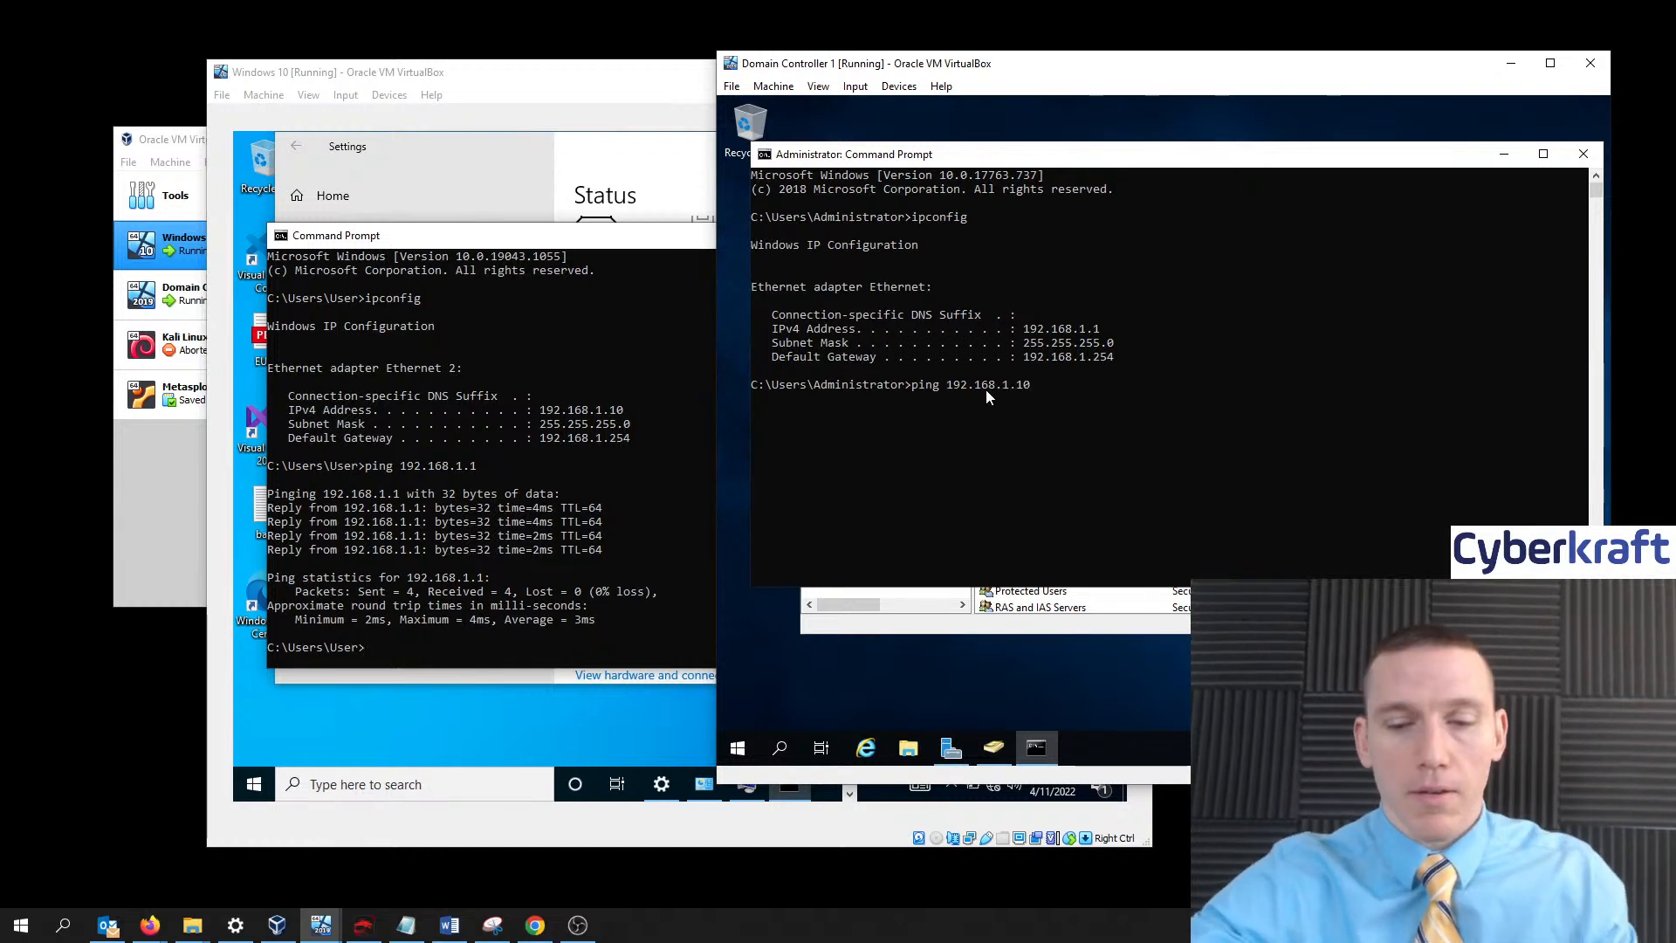
pyautogui.press('Return')
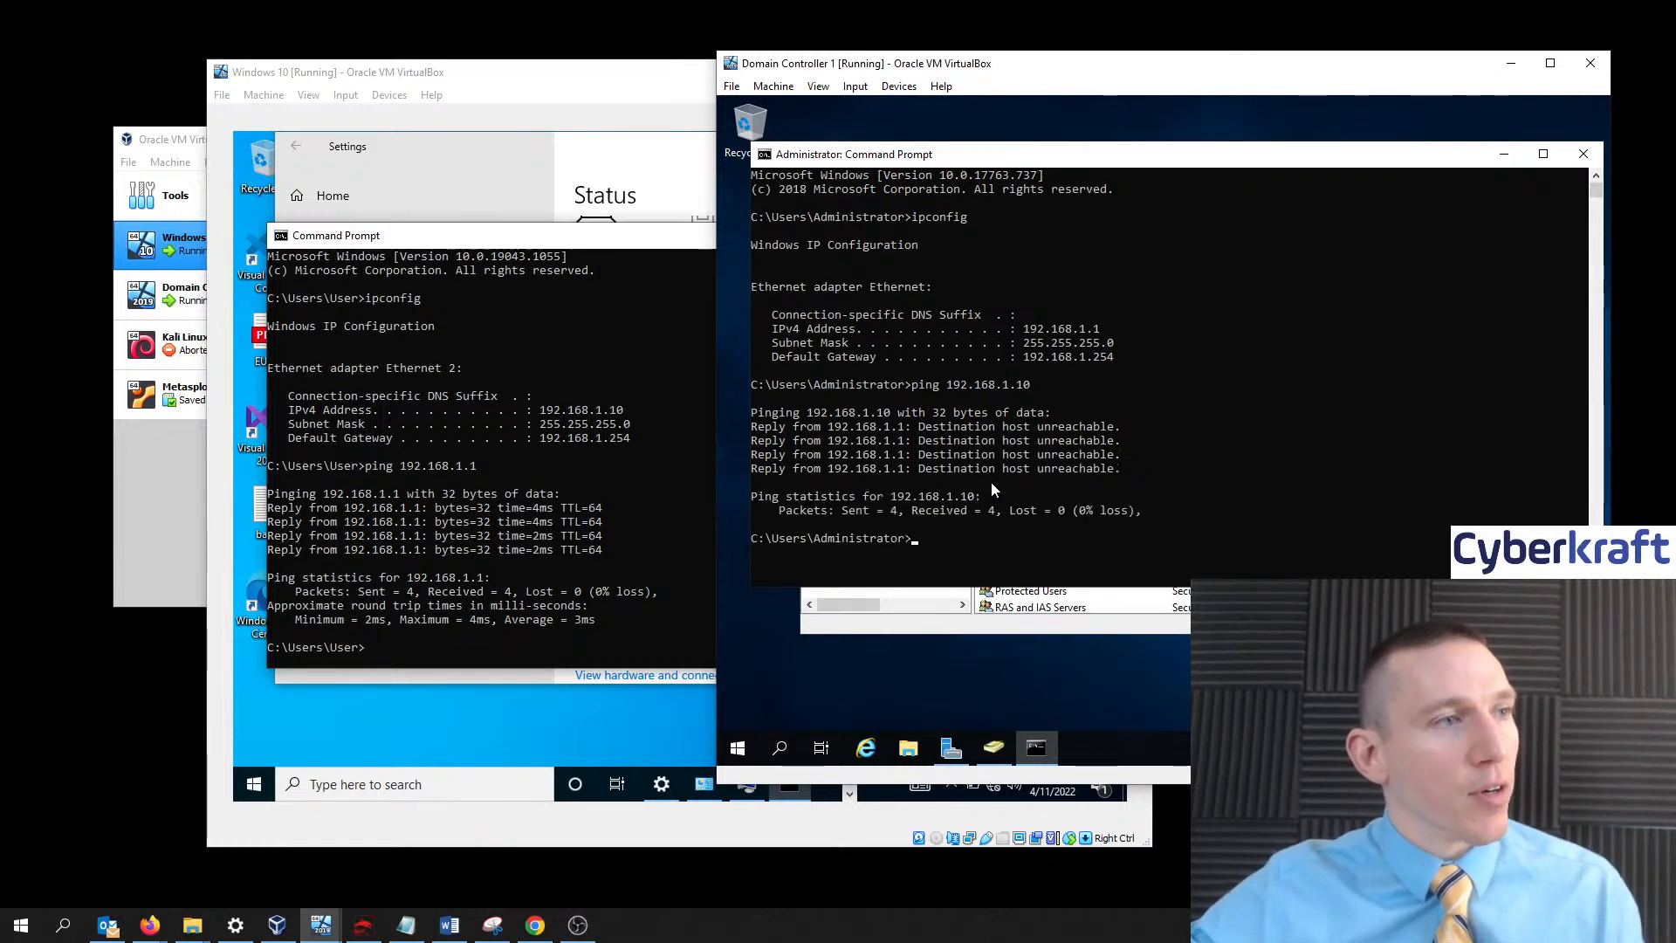
# - Rearrange the two VM windows and bring the Windows 10 machine to the front
pyautogui.moveTo(575, 75); pyautogui.dragTo(508, 59)
pyautogui.click(1168, 70)
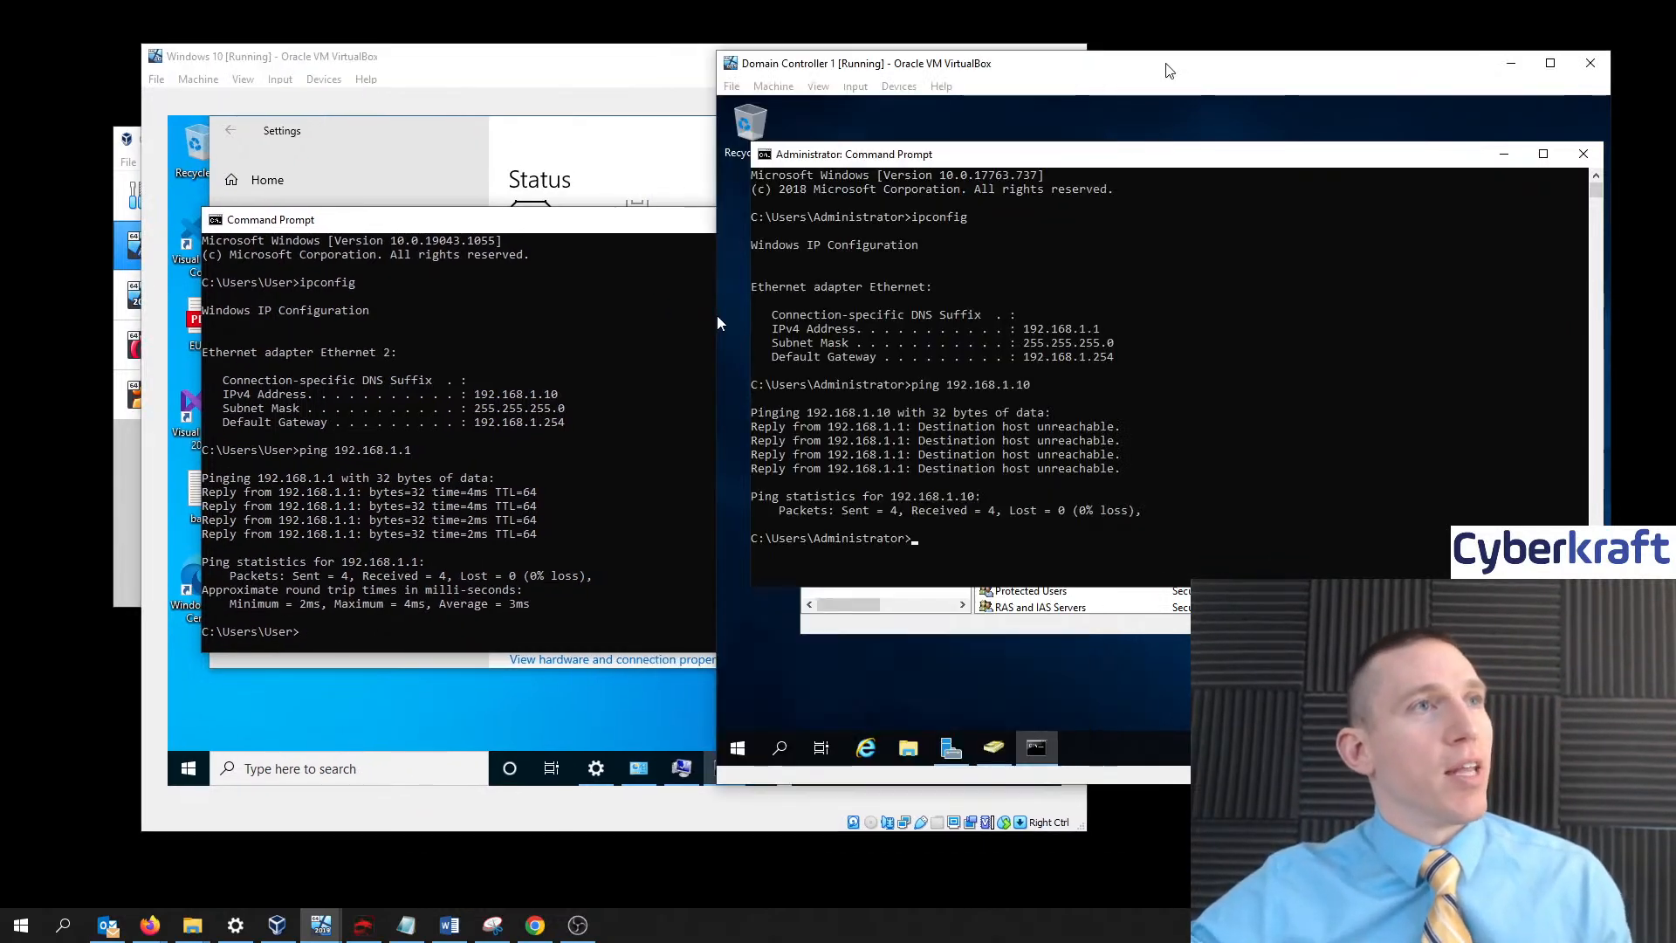
pyautogui.moveTo(1166, 65); pyautogui.dragTo(1203, 68)
pyautogui.click(609, 57)
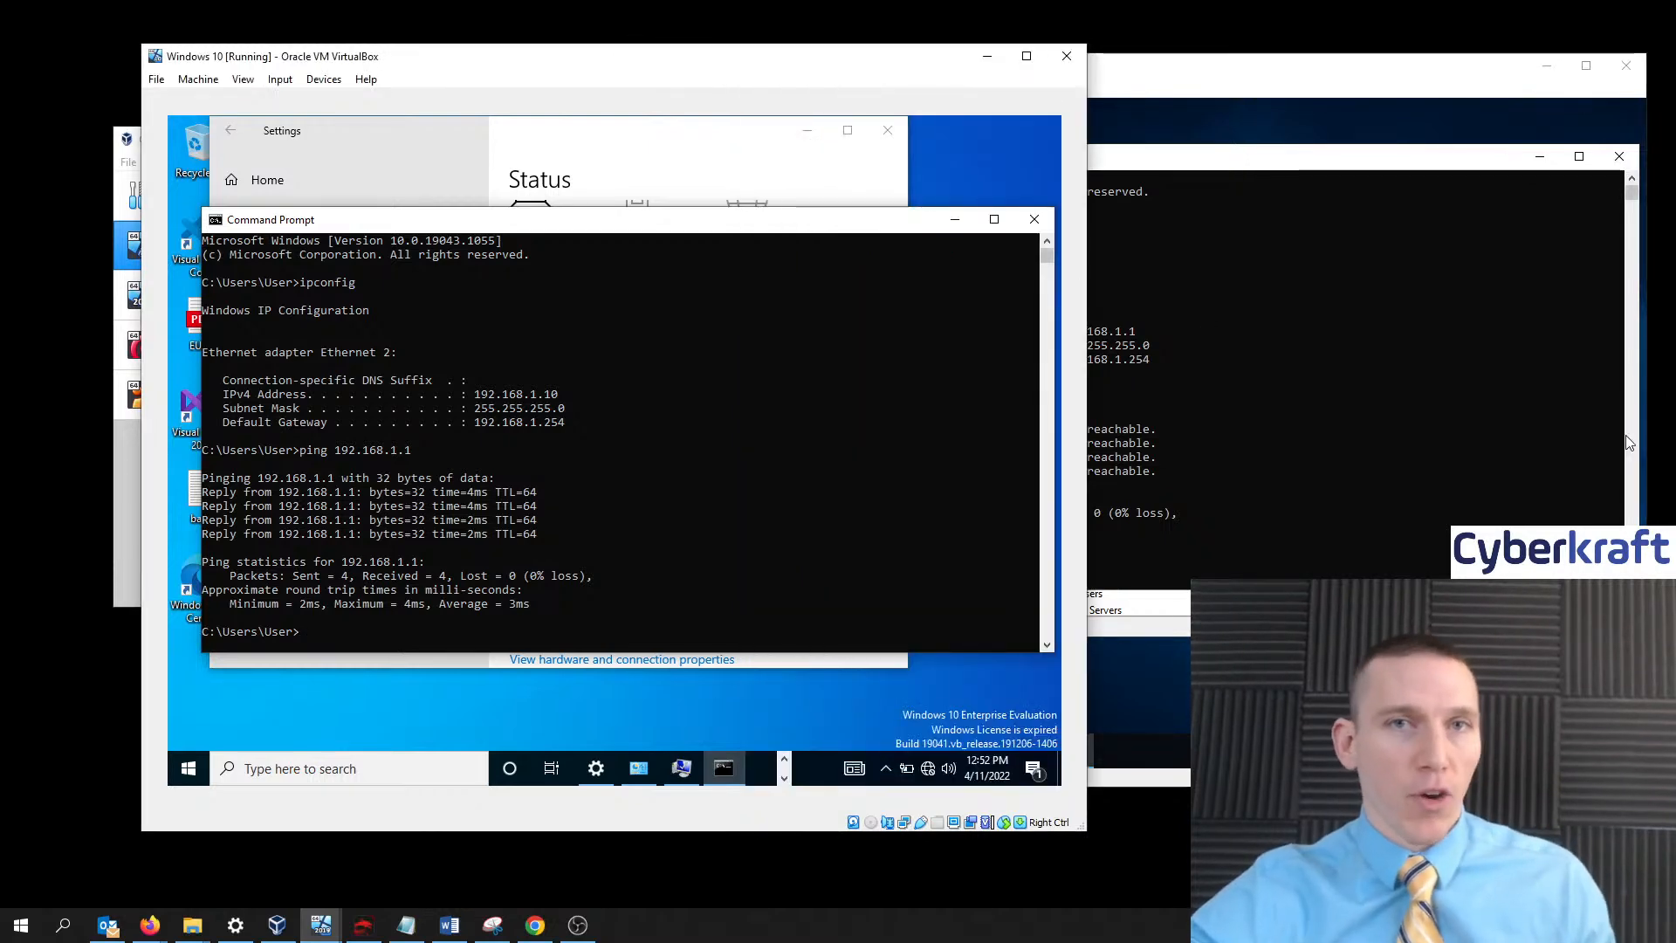
pyautogui.click(752, 130)
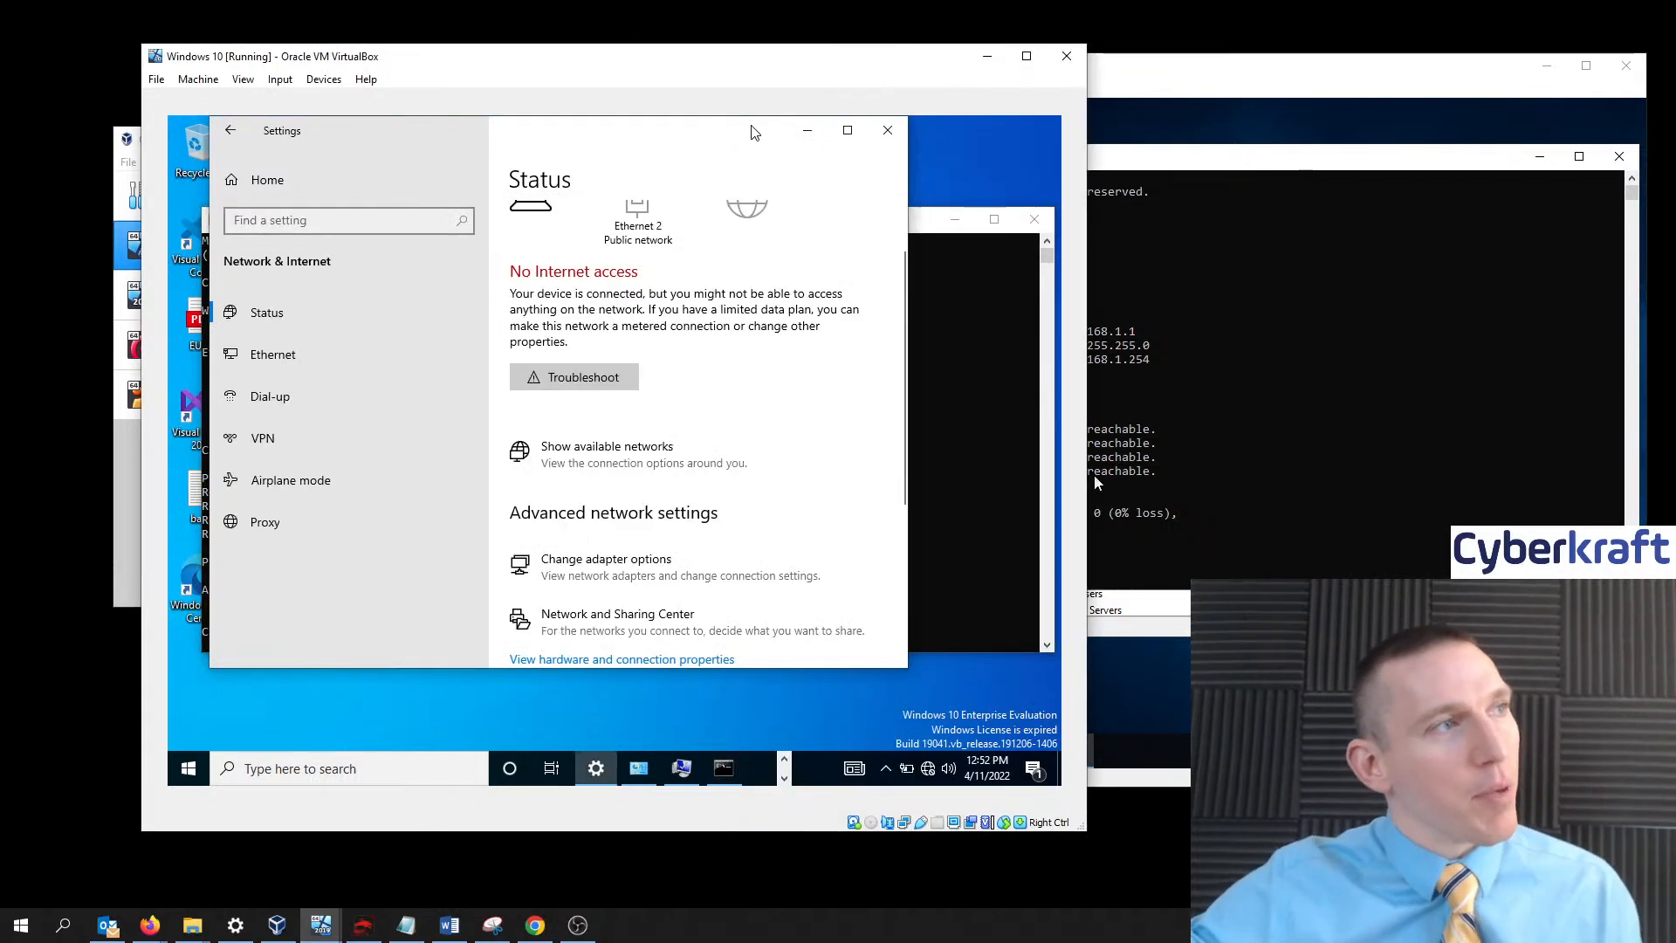
pyautogui.click(807, 133)
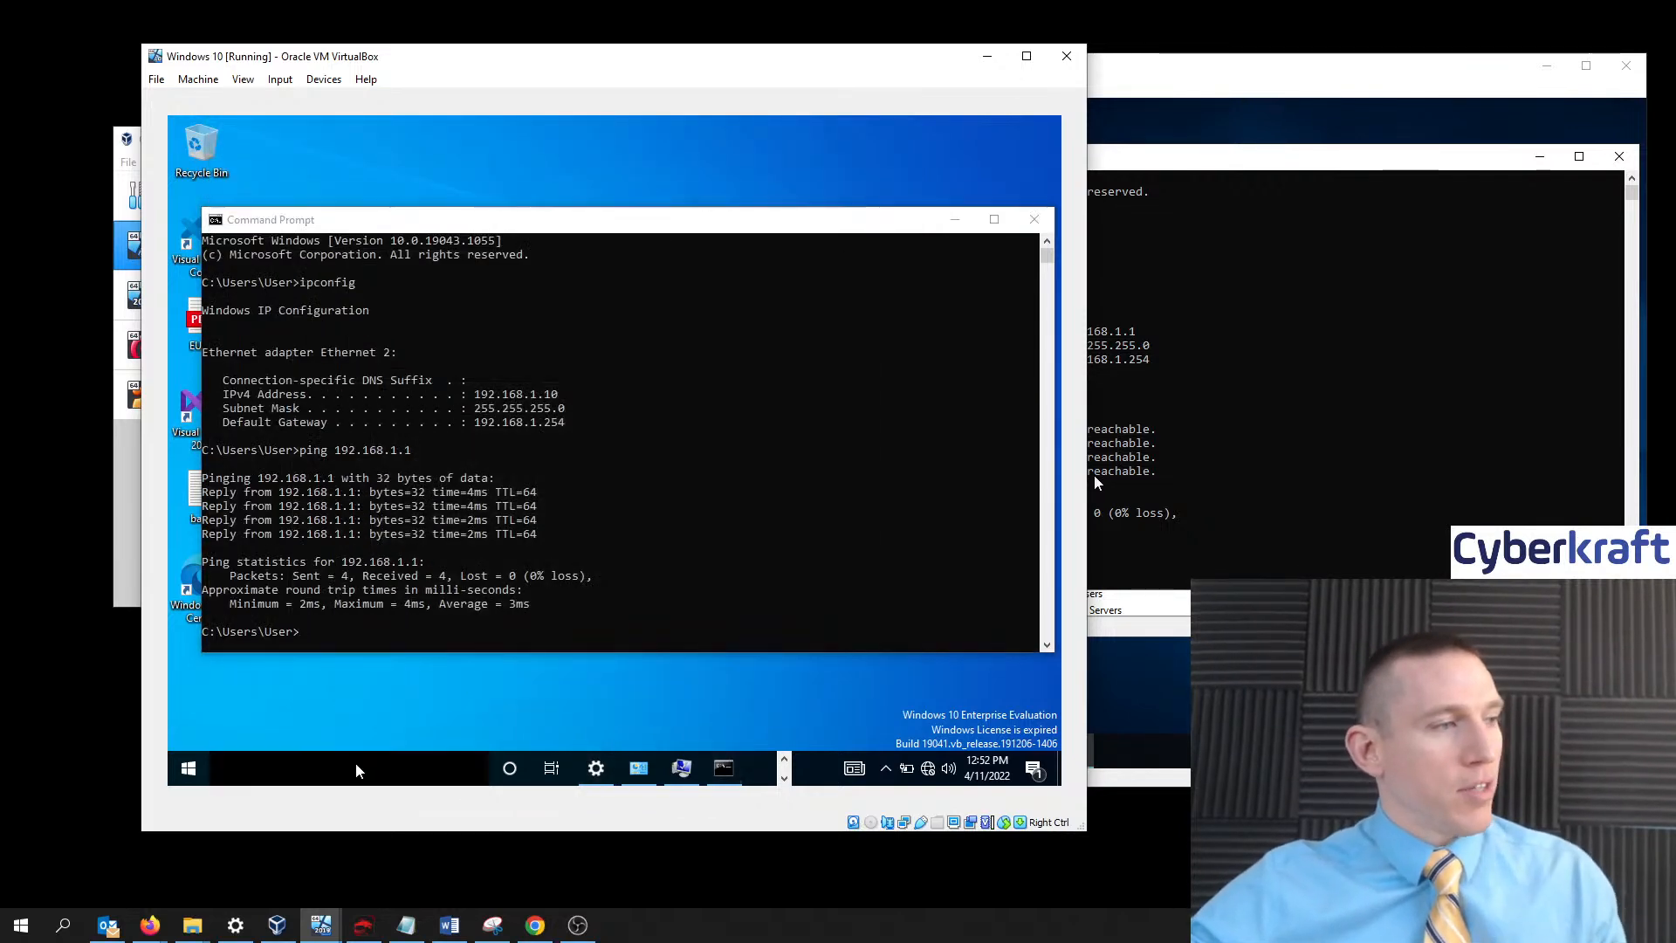
# - From Firewall & network protection, open the advanced firewall settings and approve the UAC prompt
pyautogui.click(356, 770)
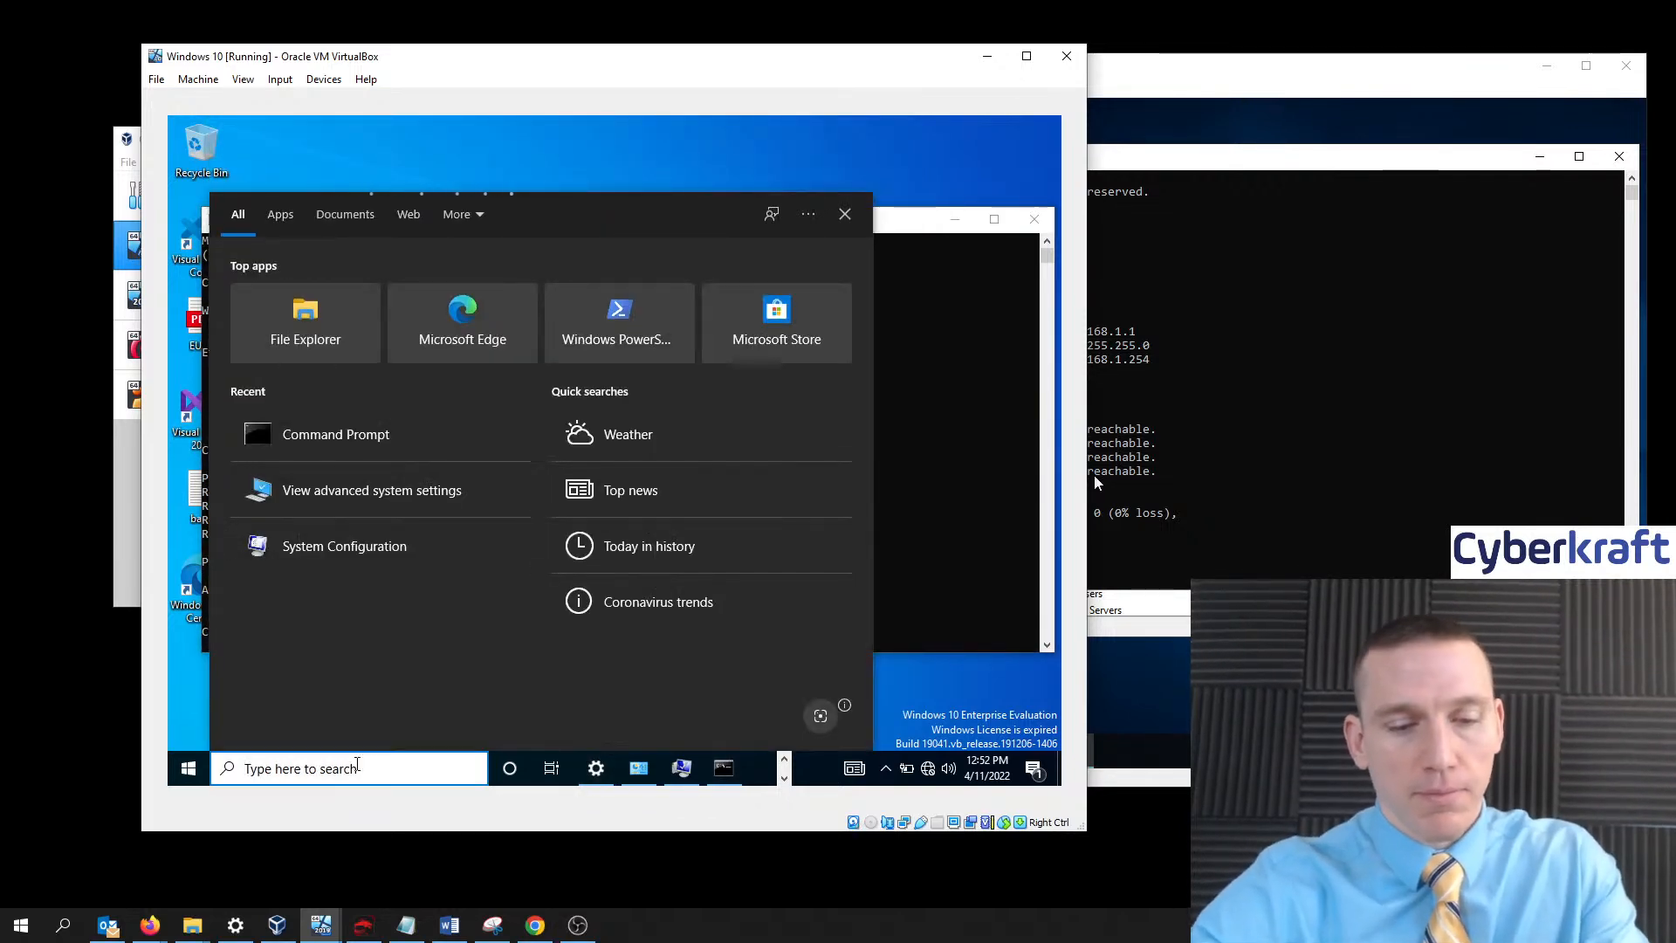
pyautogui.write('firewall')
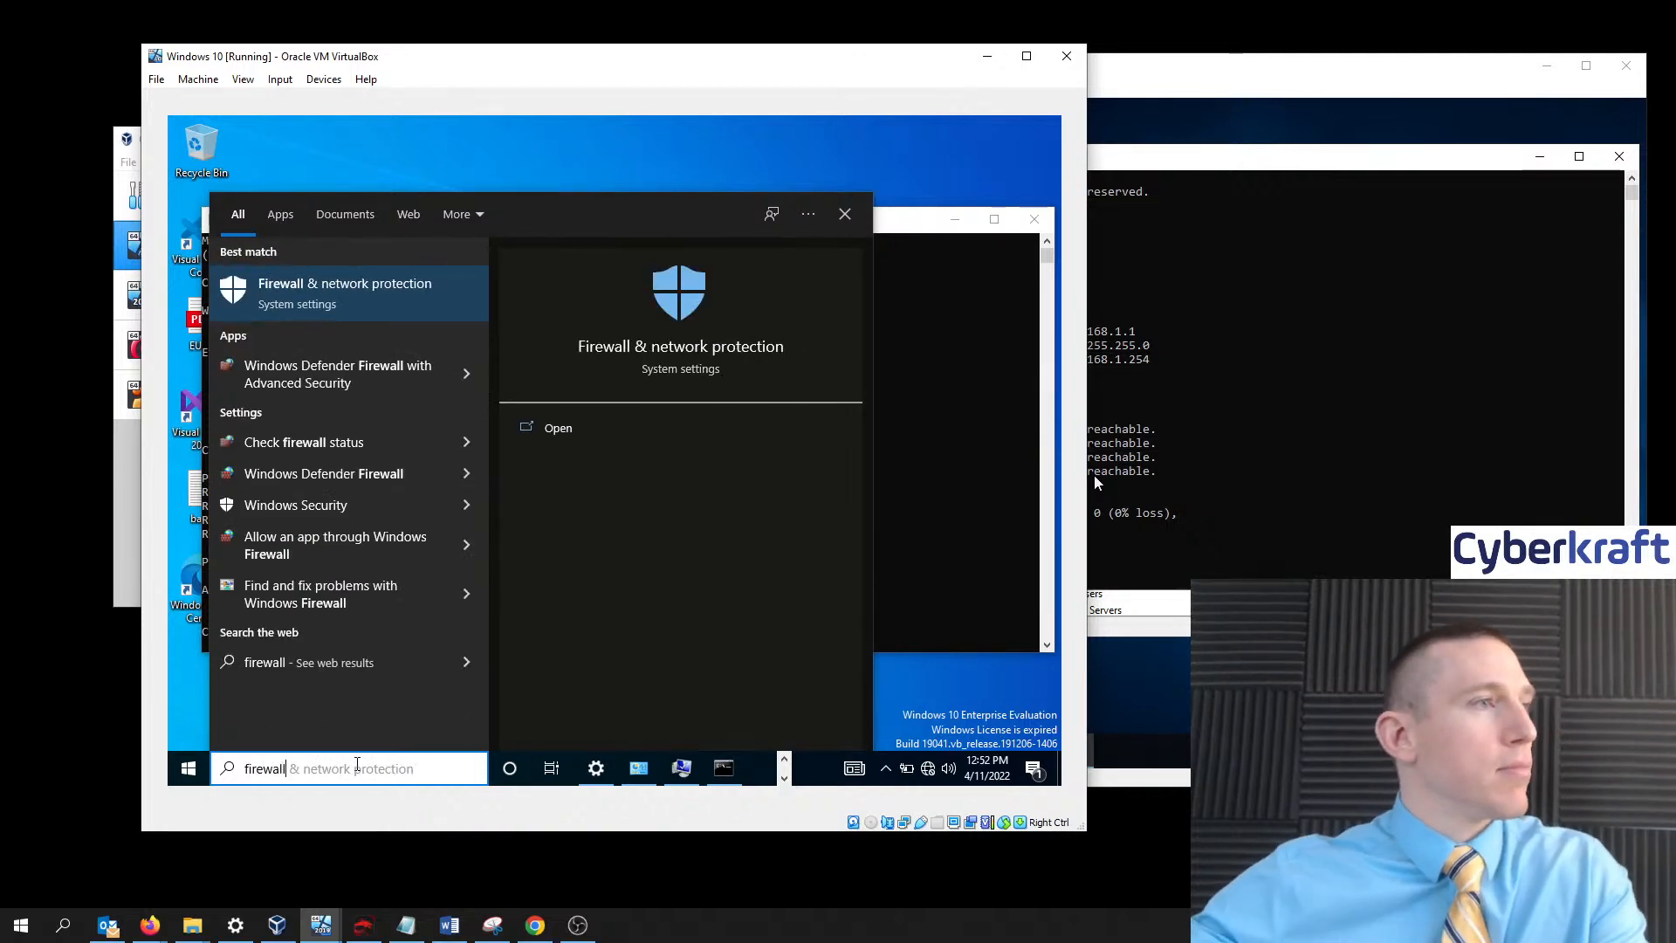
pyautogui.click(349, 293)
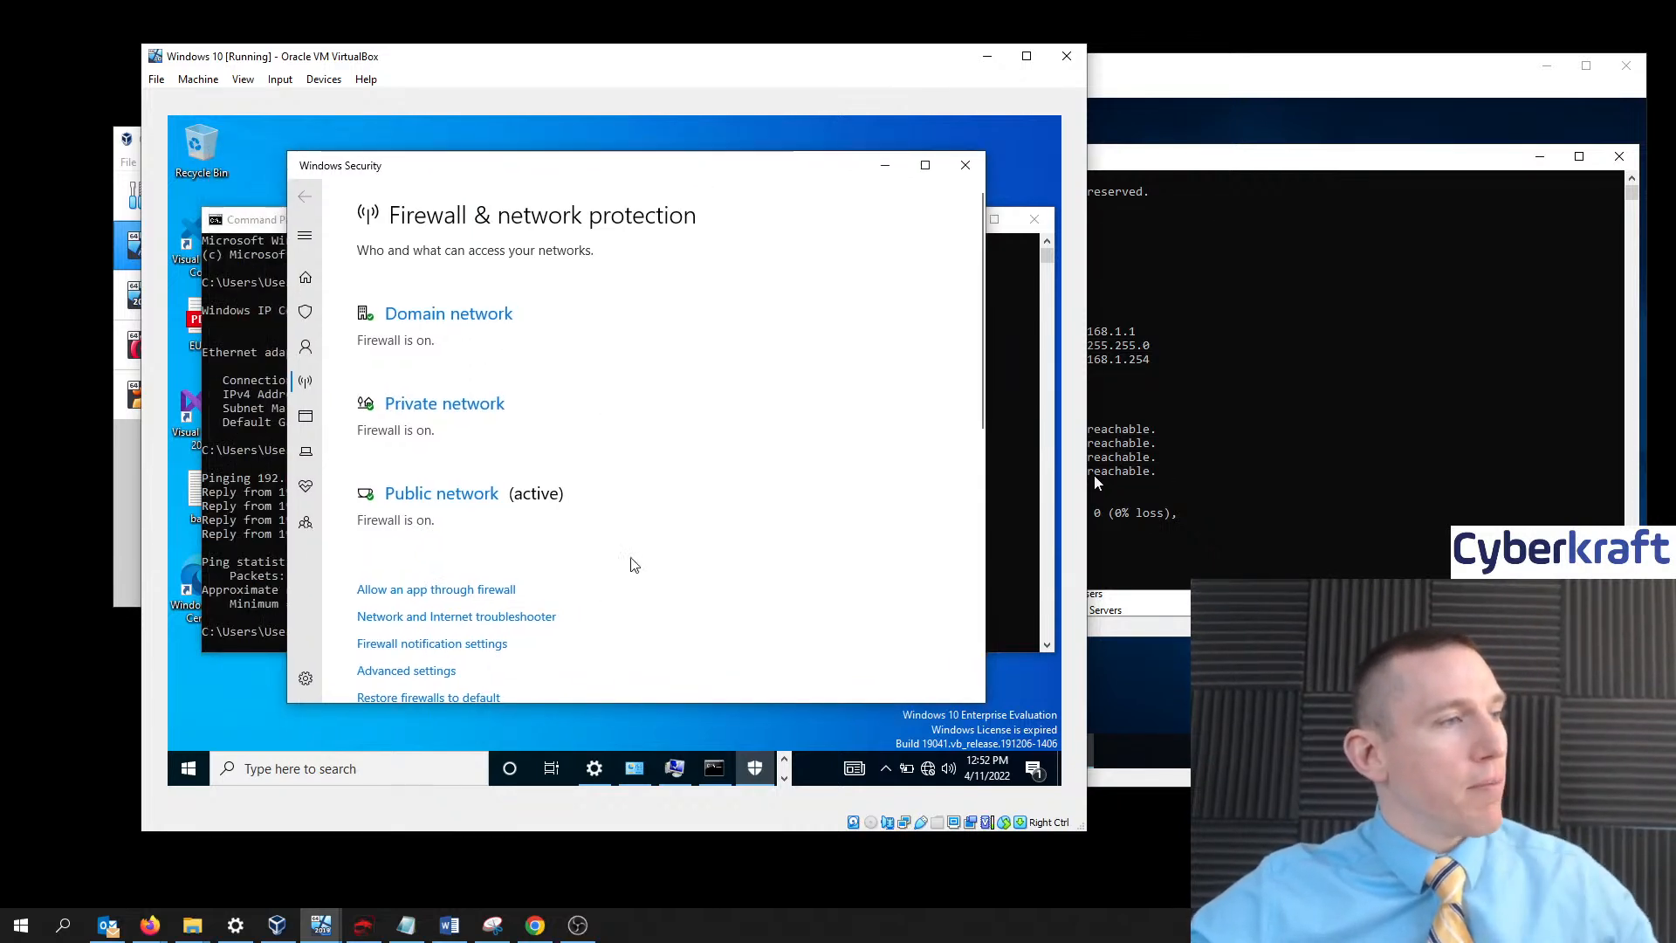
pyautogui.scroll(-2, 614, 619)
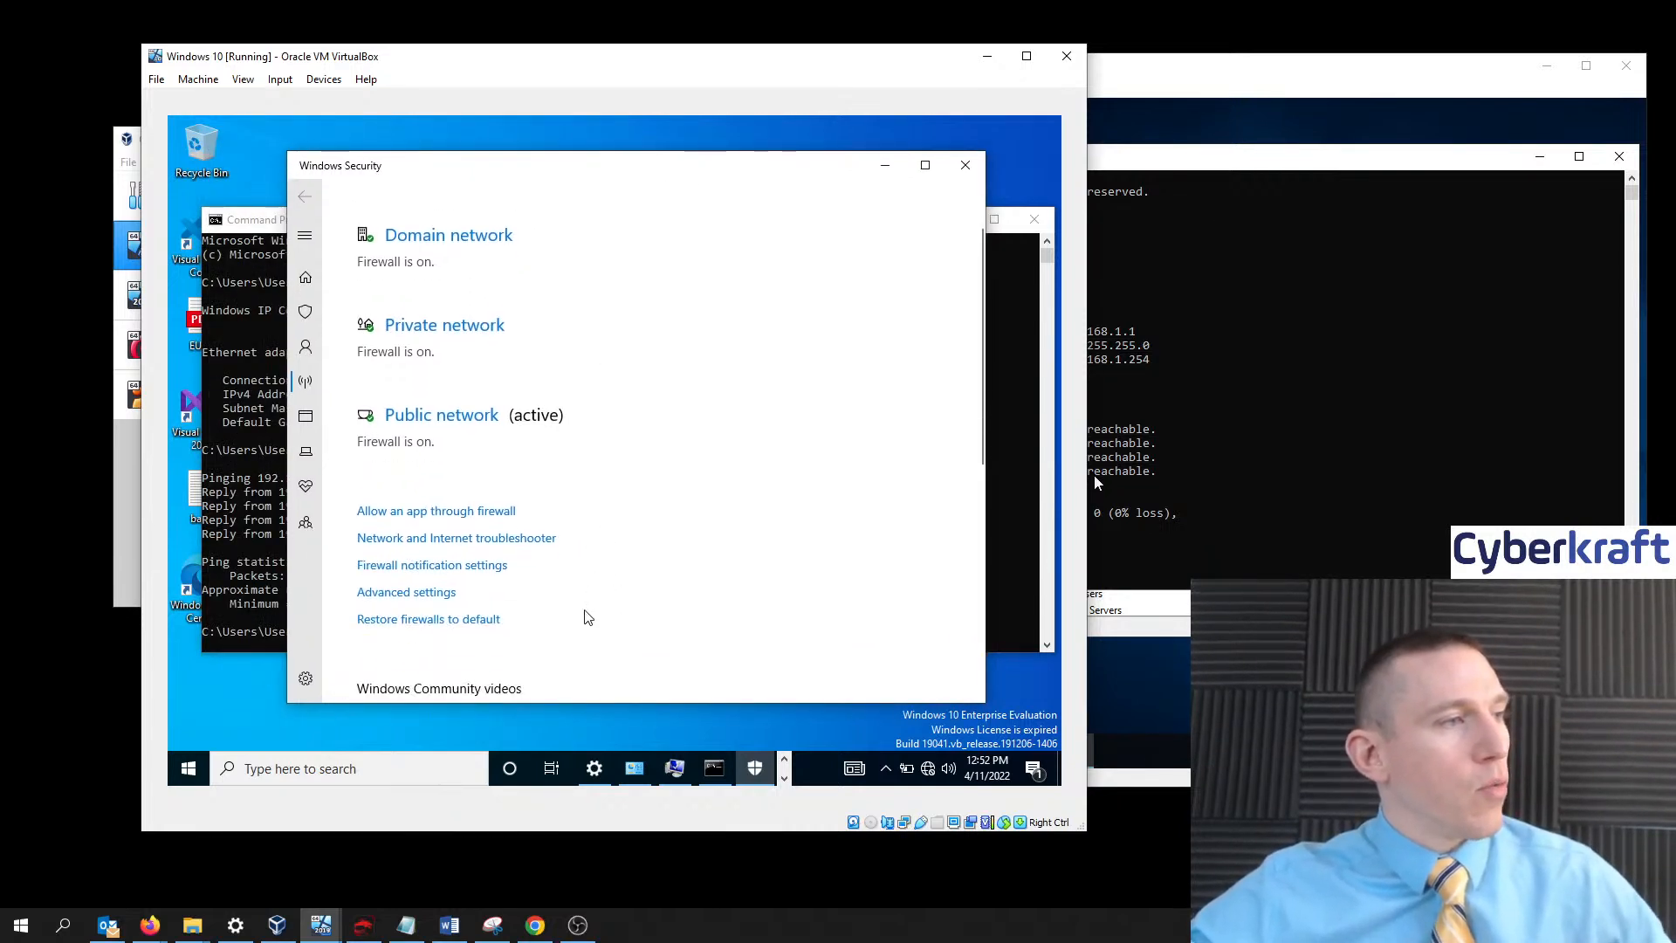
pyautogui.click(403, 592)
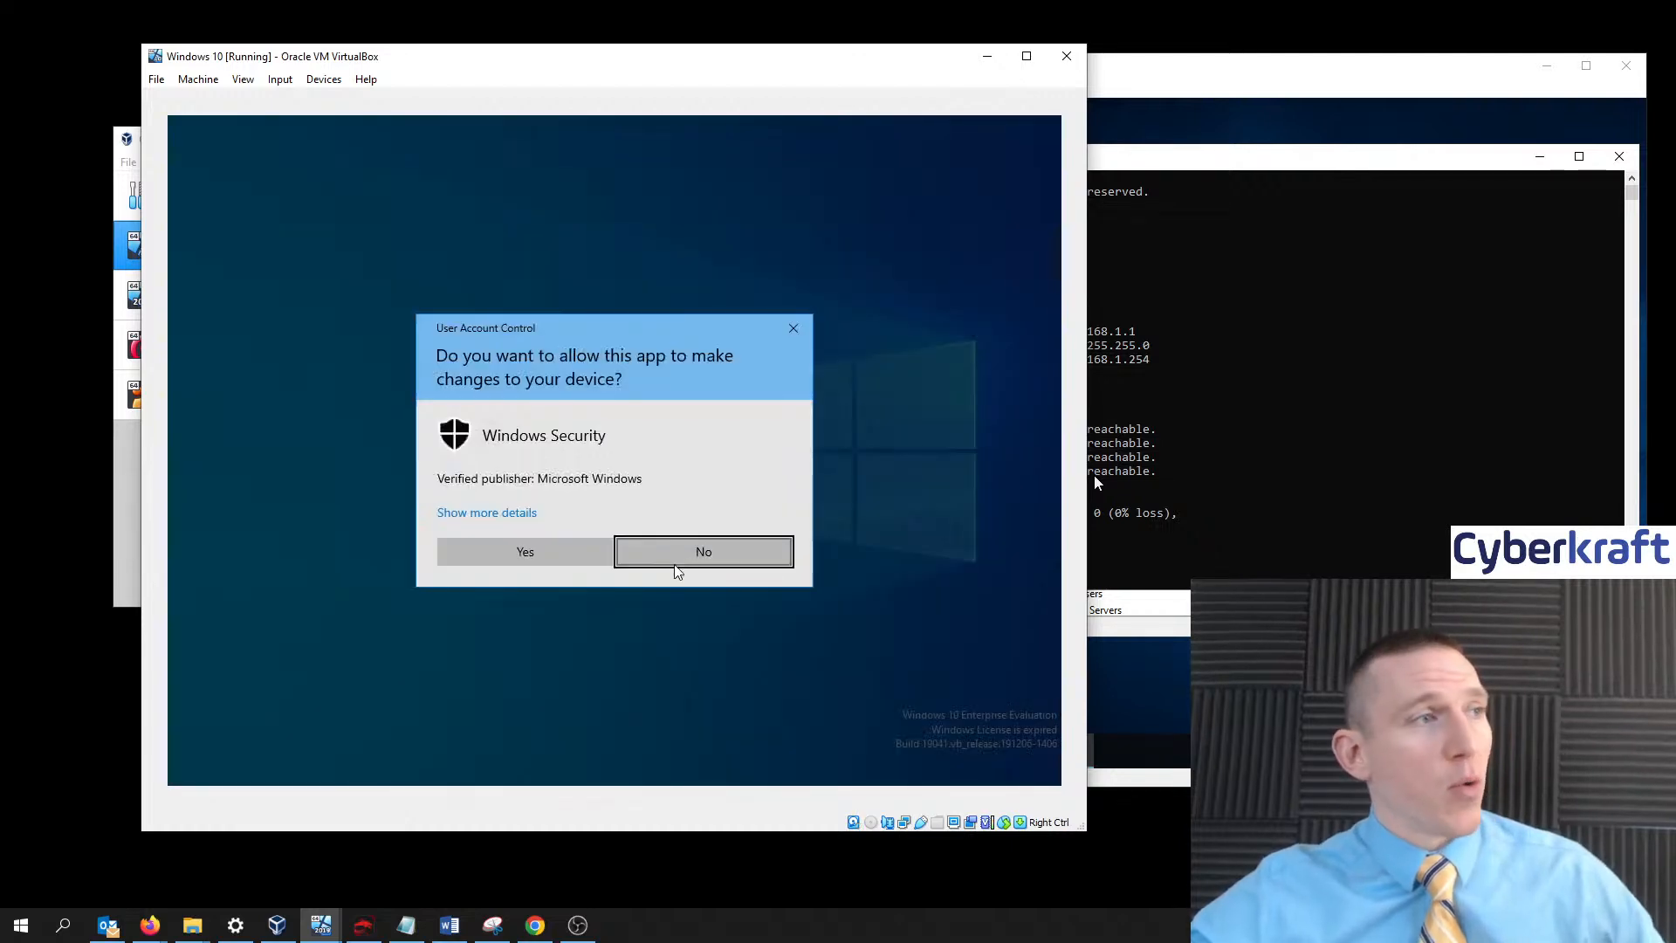
pyautogui.click(580, 551)
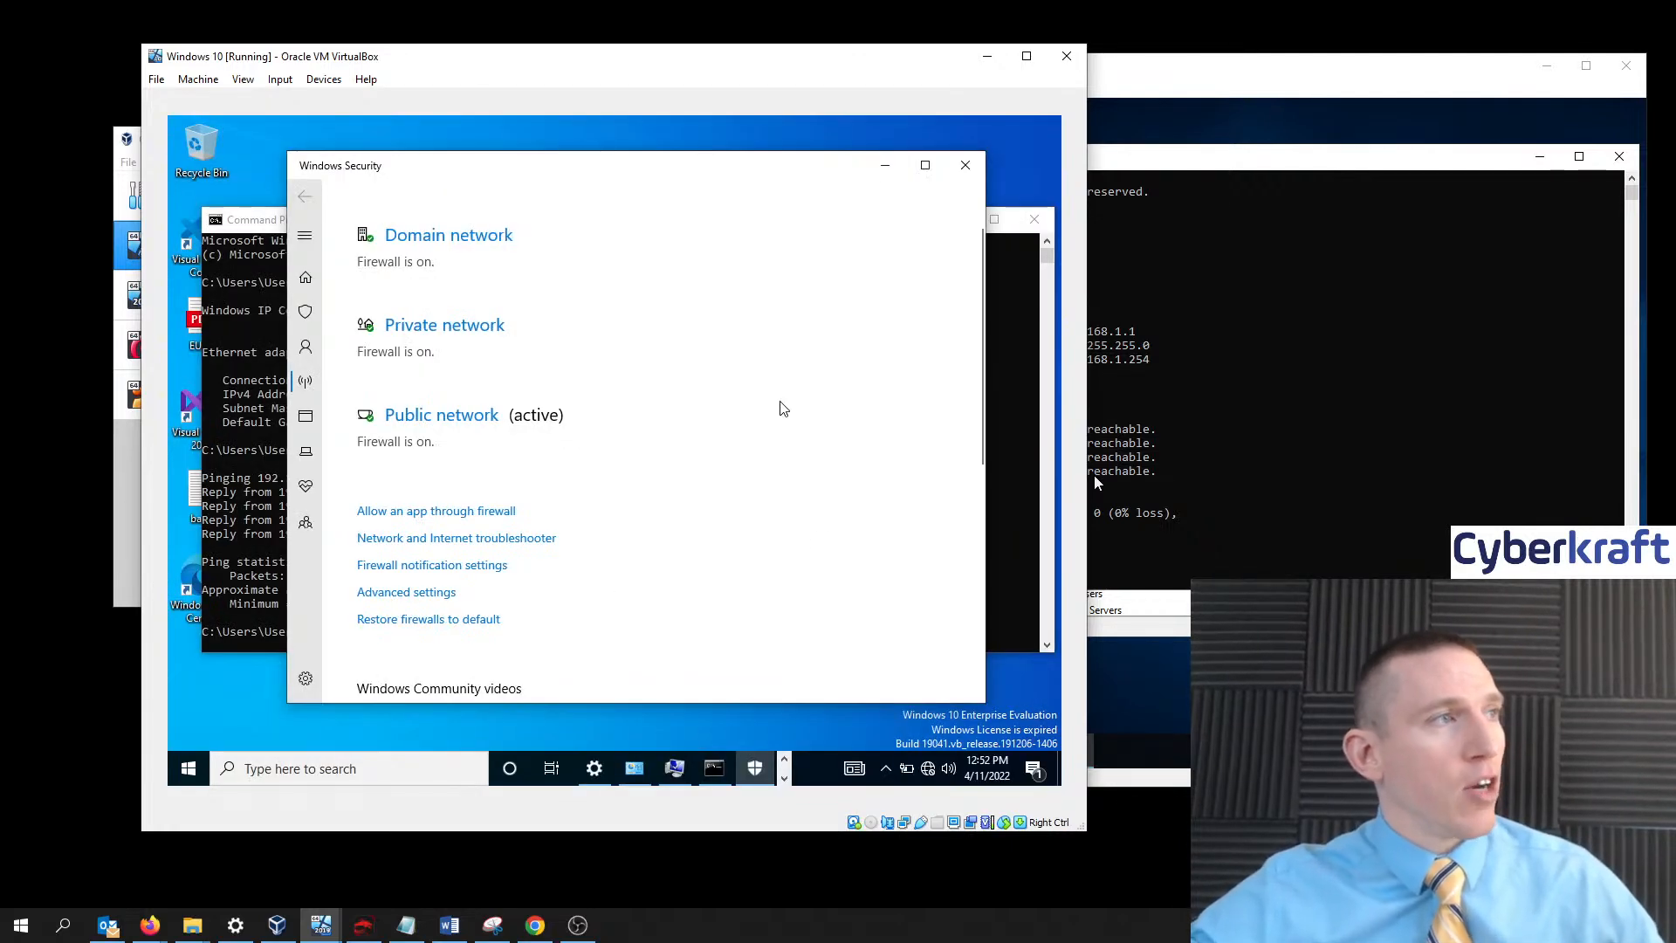
# - Create a Custom inbound rule for All programs and protocol type Any, then advance to Scope
pyautogui.click(529, 131)
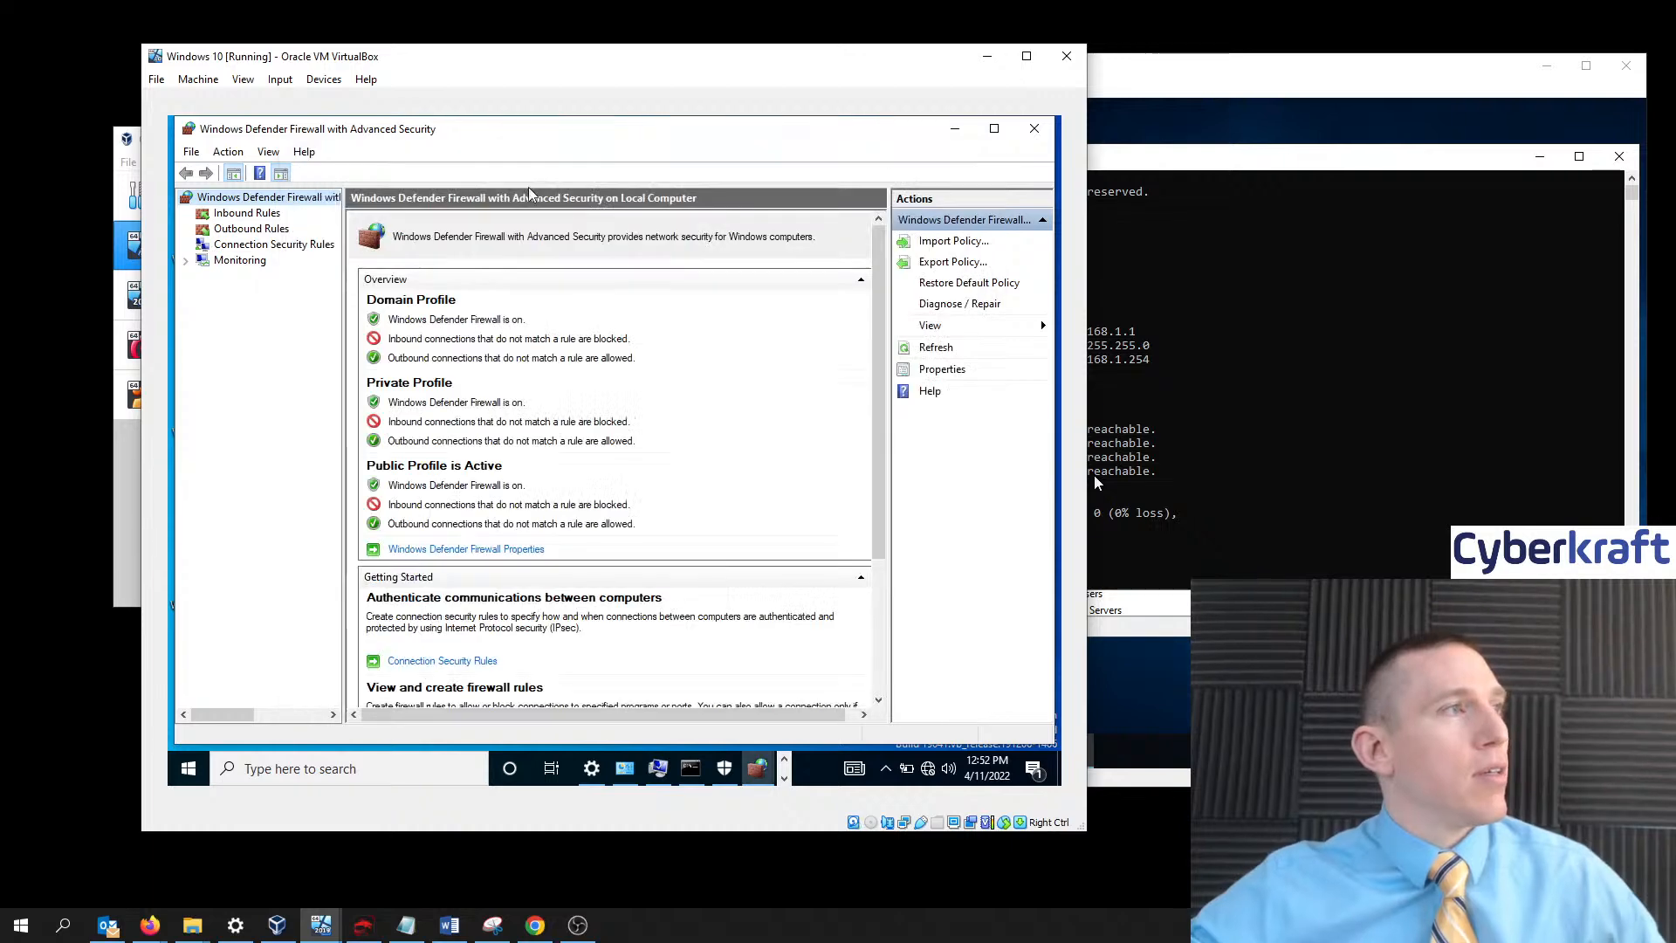
pyautogui.click(264, 217)
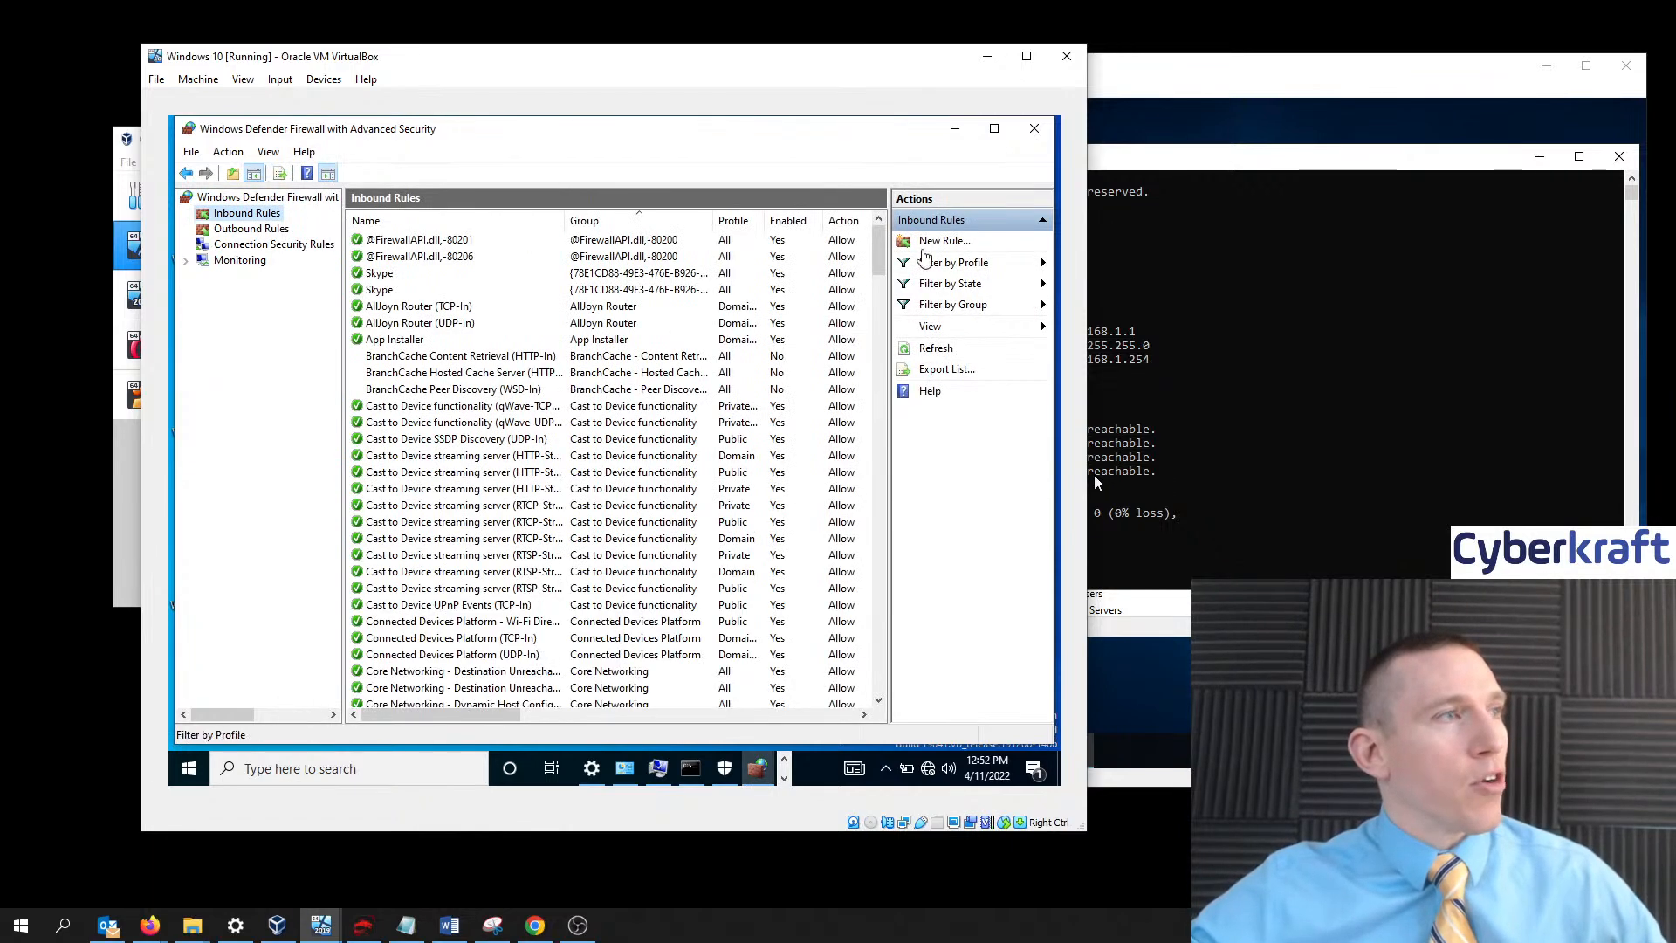
pyautogui.click(927, 244)
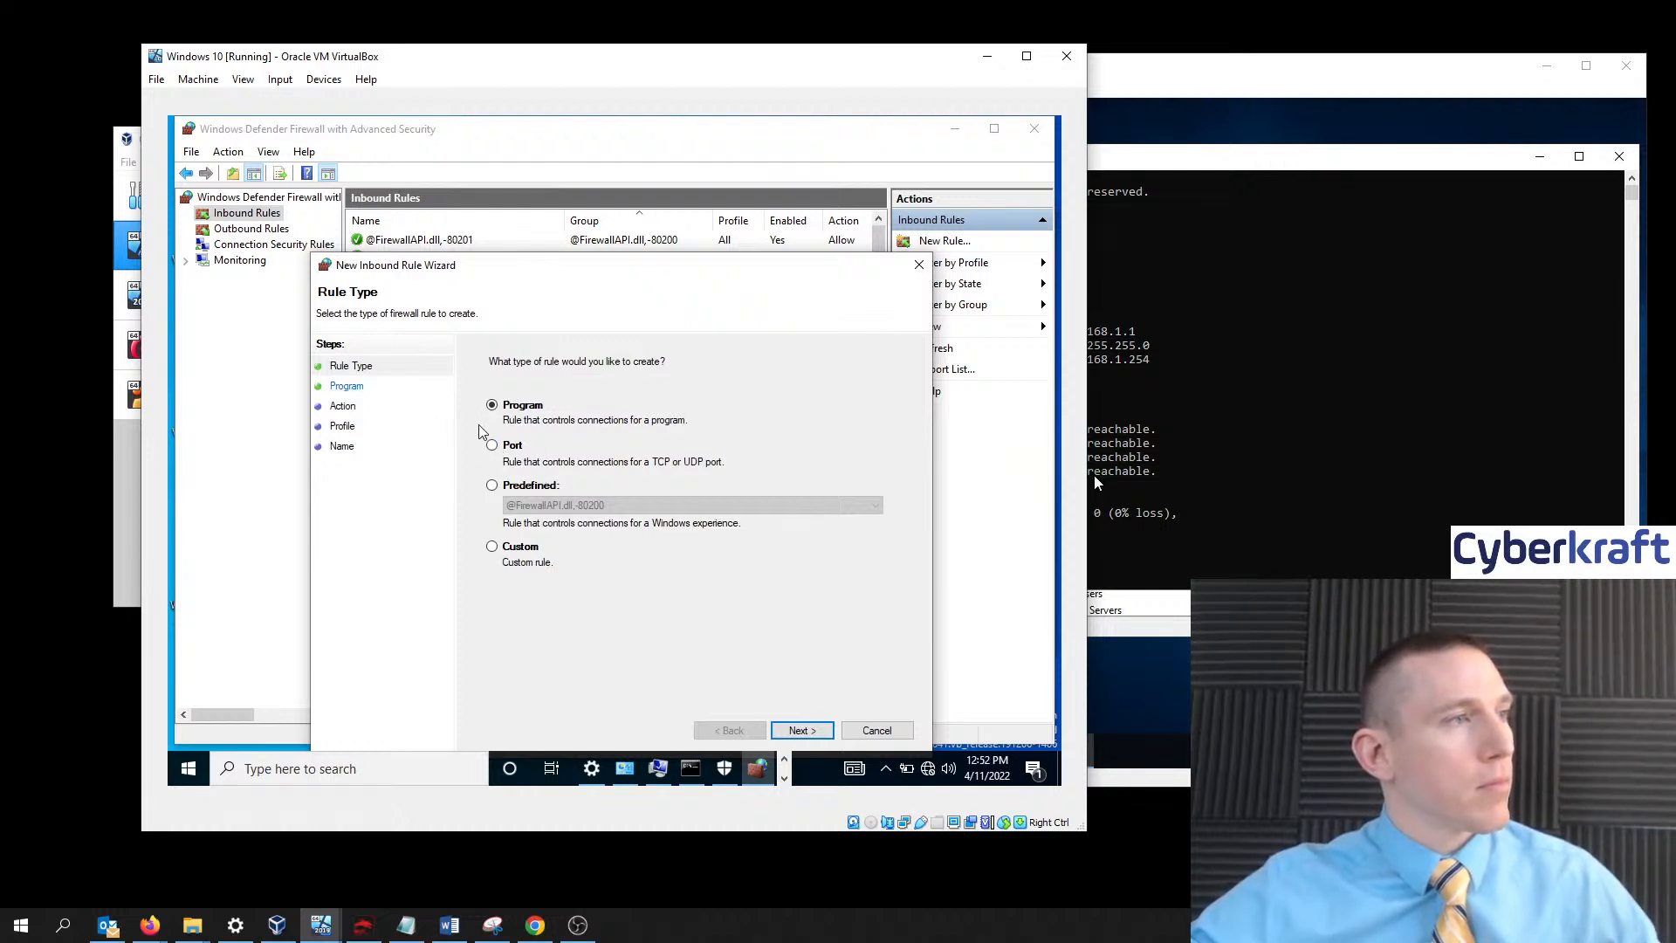
pyautogui.click(493, 547)
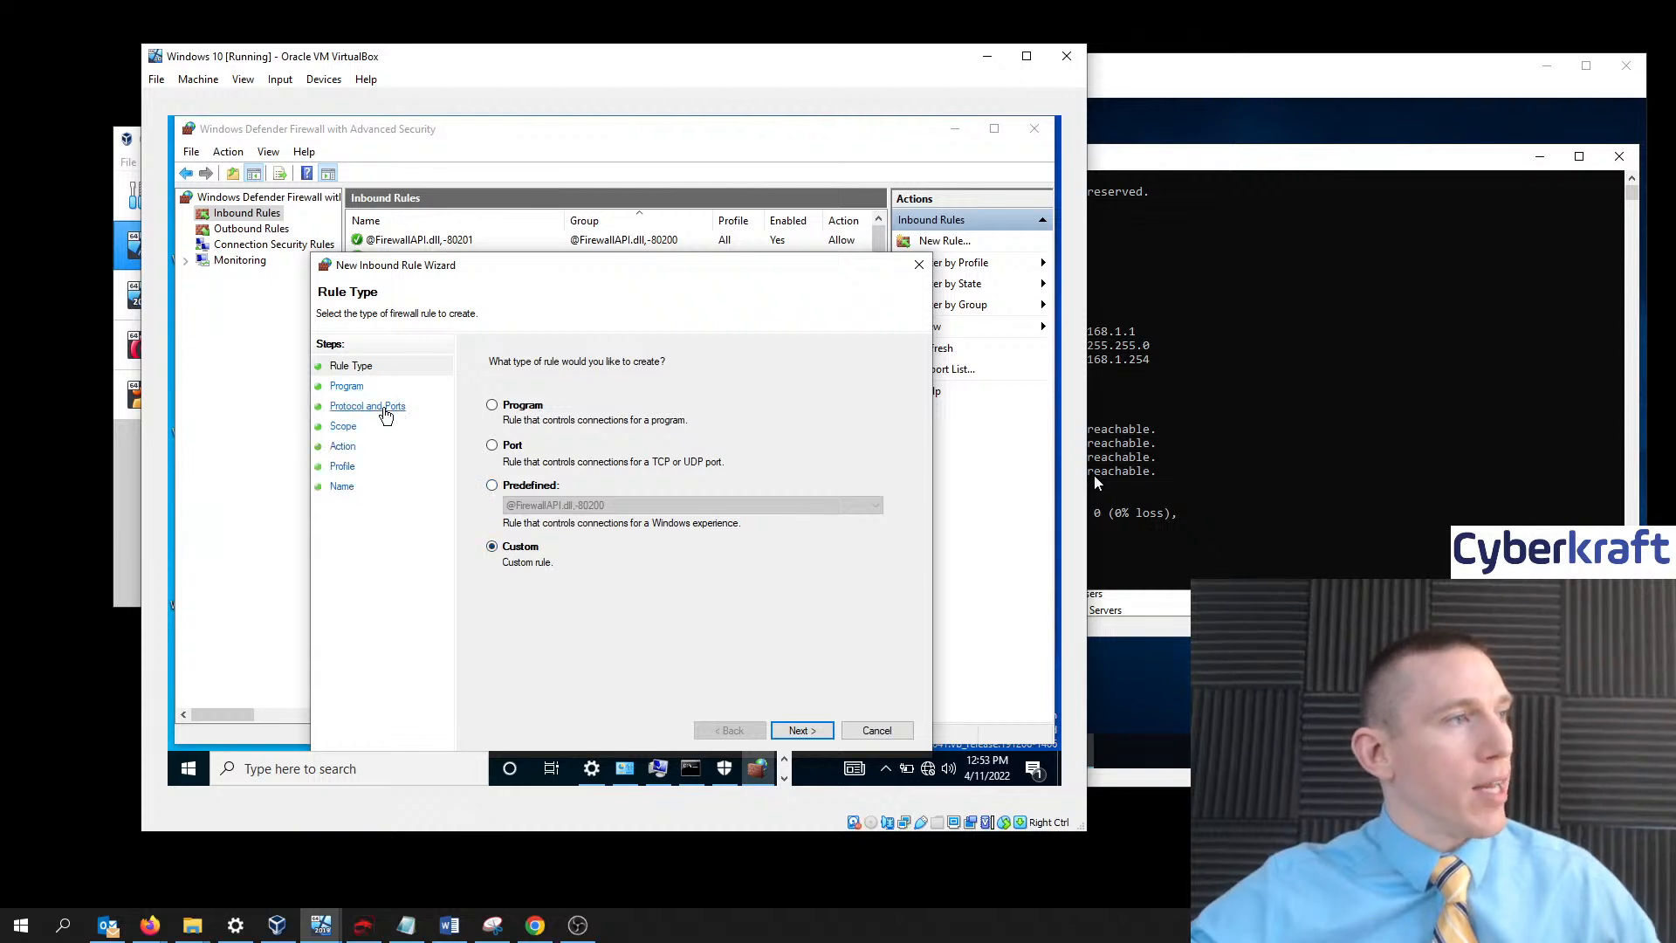
pyautogui.click(799, 731)
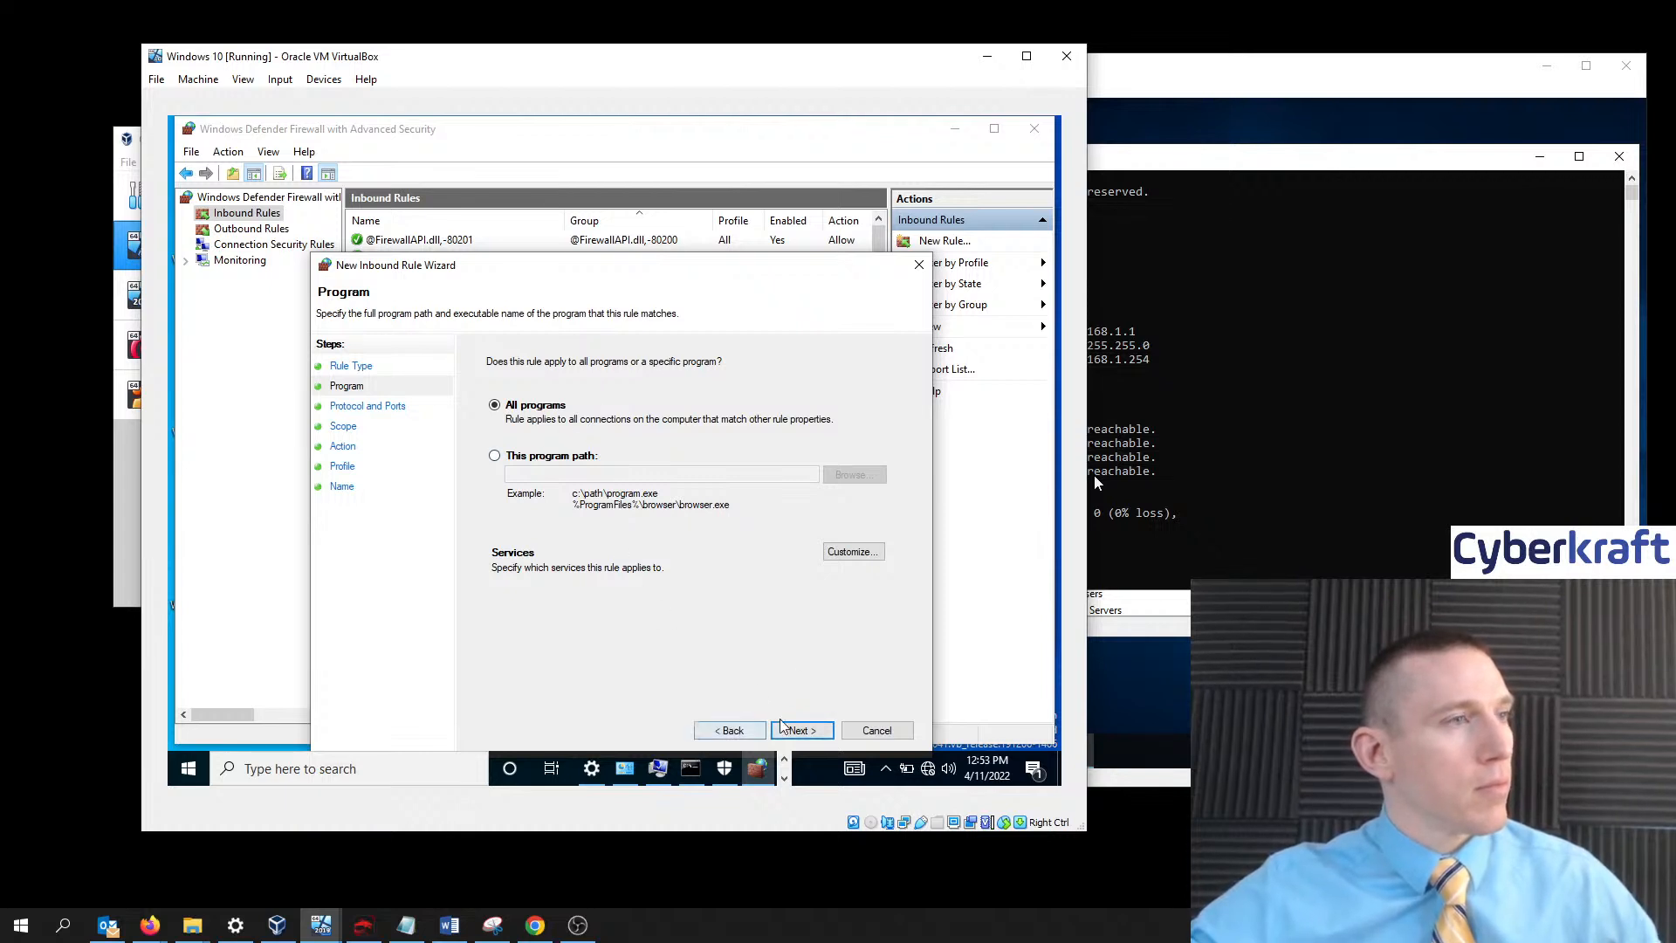
pyautogui.click(799, 730)
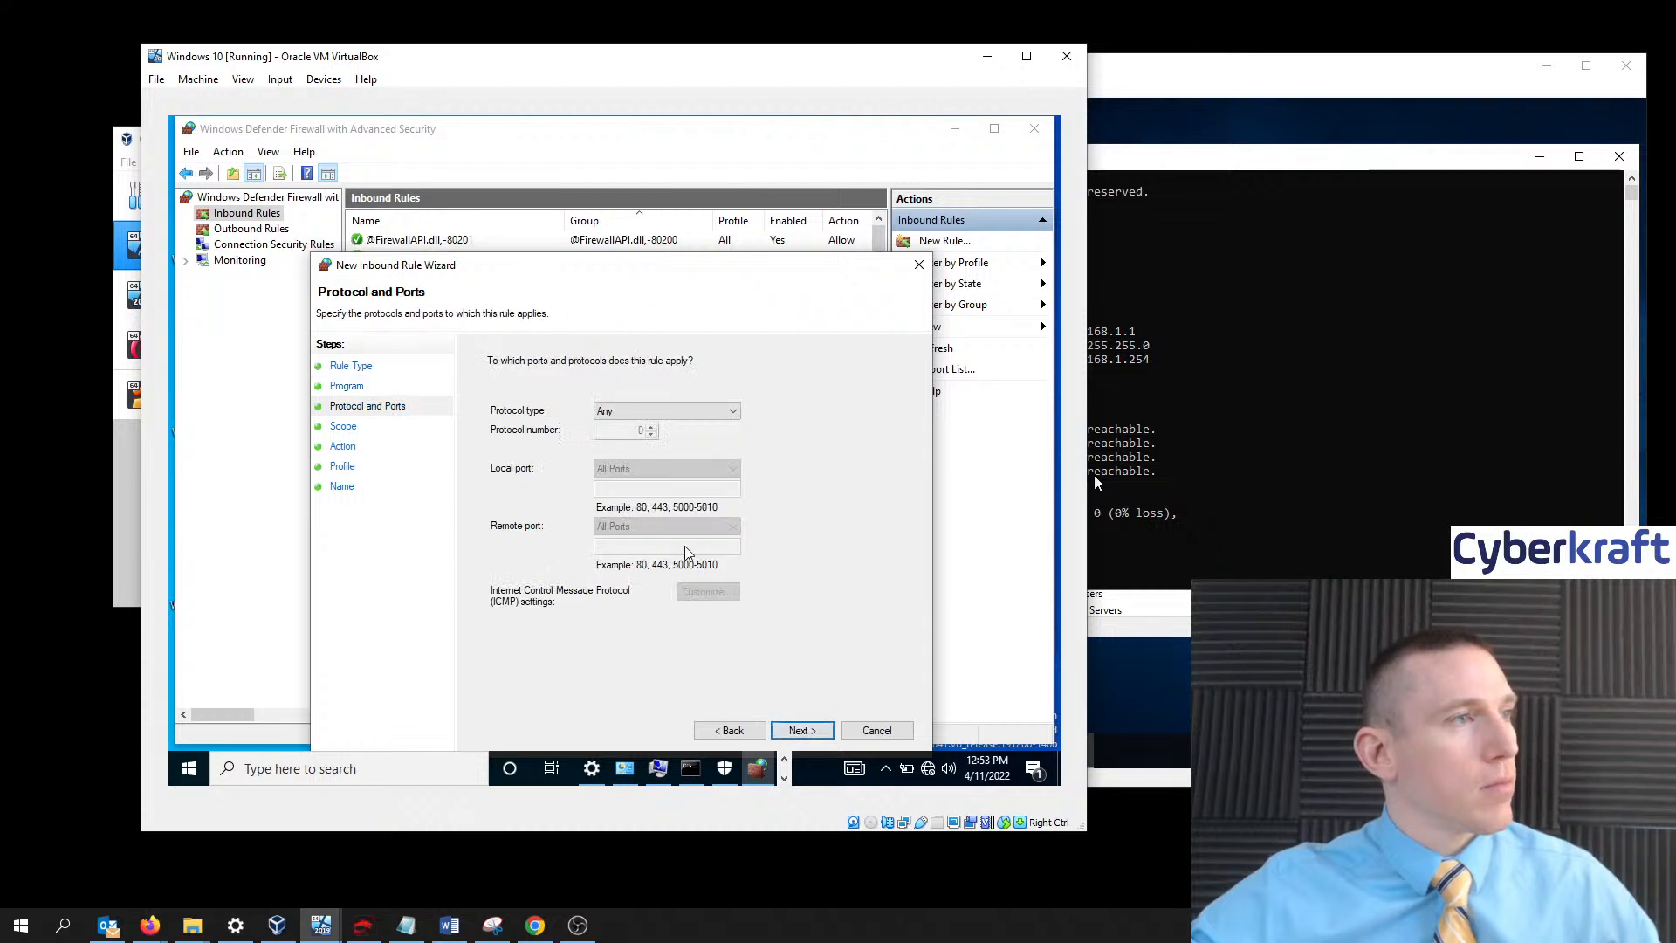
pyautogui.click(682, 419)
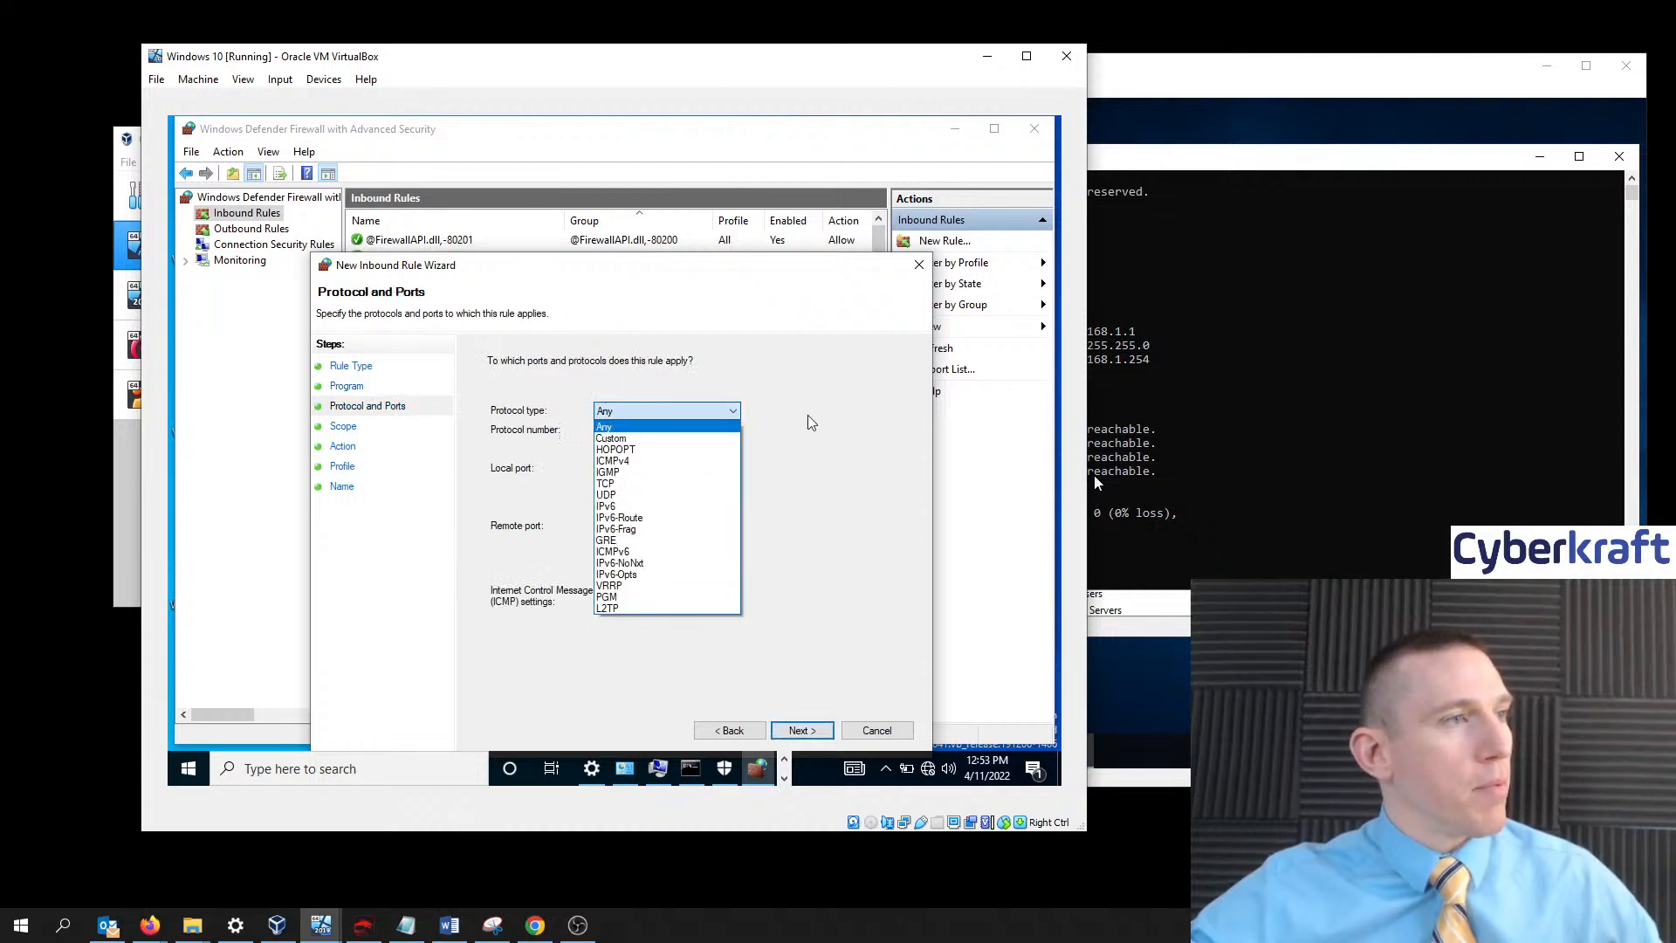
pyautogui.click(761, 449)
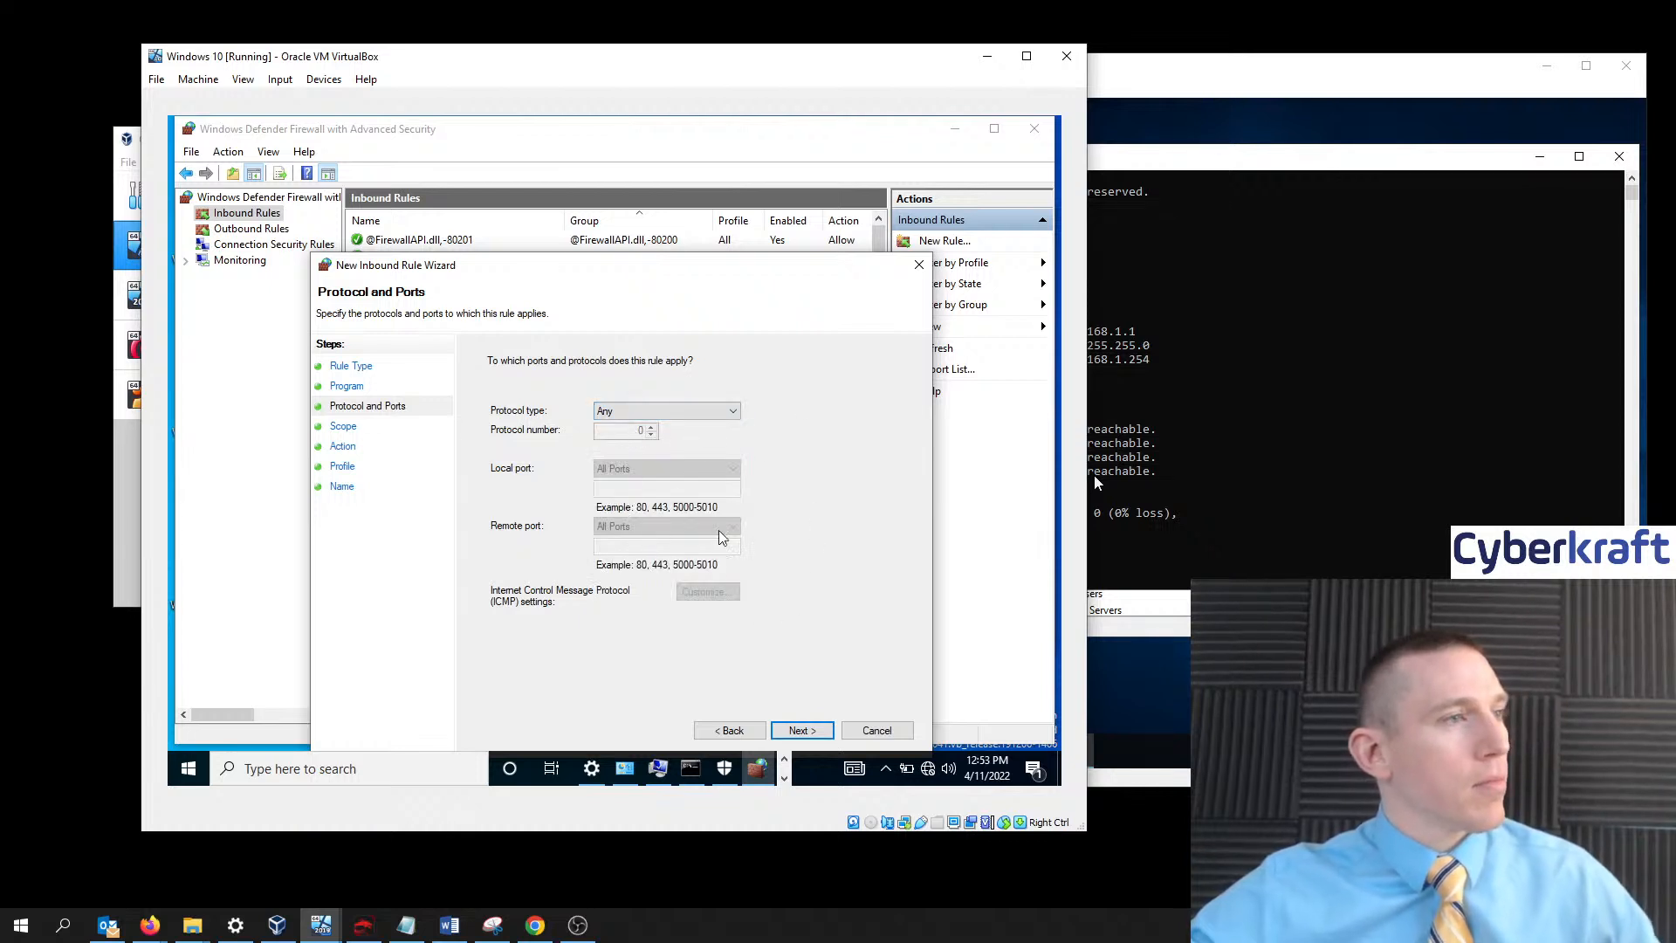
pyautogui.click(801, 731)
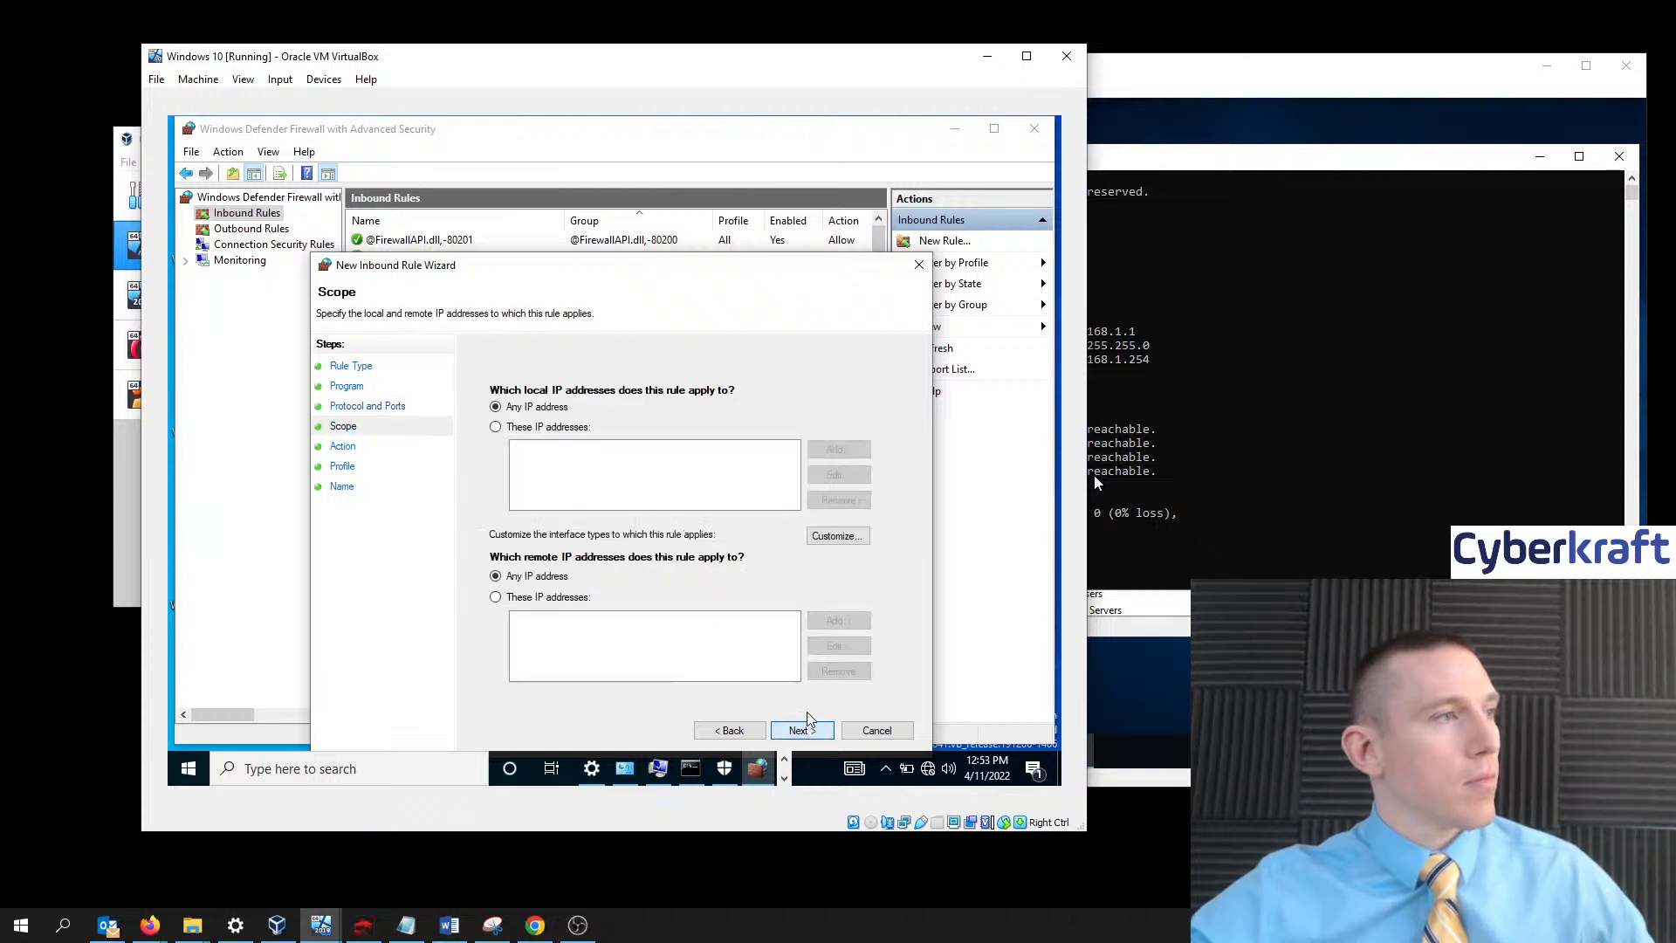
# - Limit the rule's local IP addresses to 192.168.1.1
pyautogui.click(521, 429)
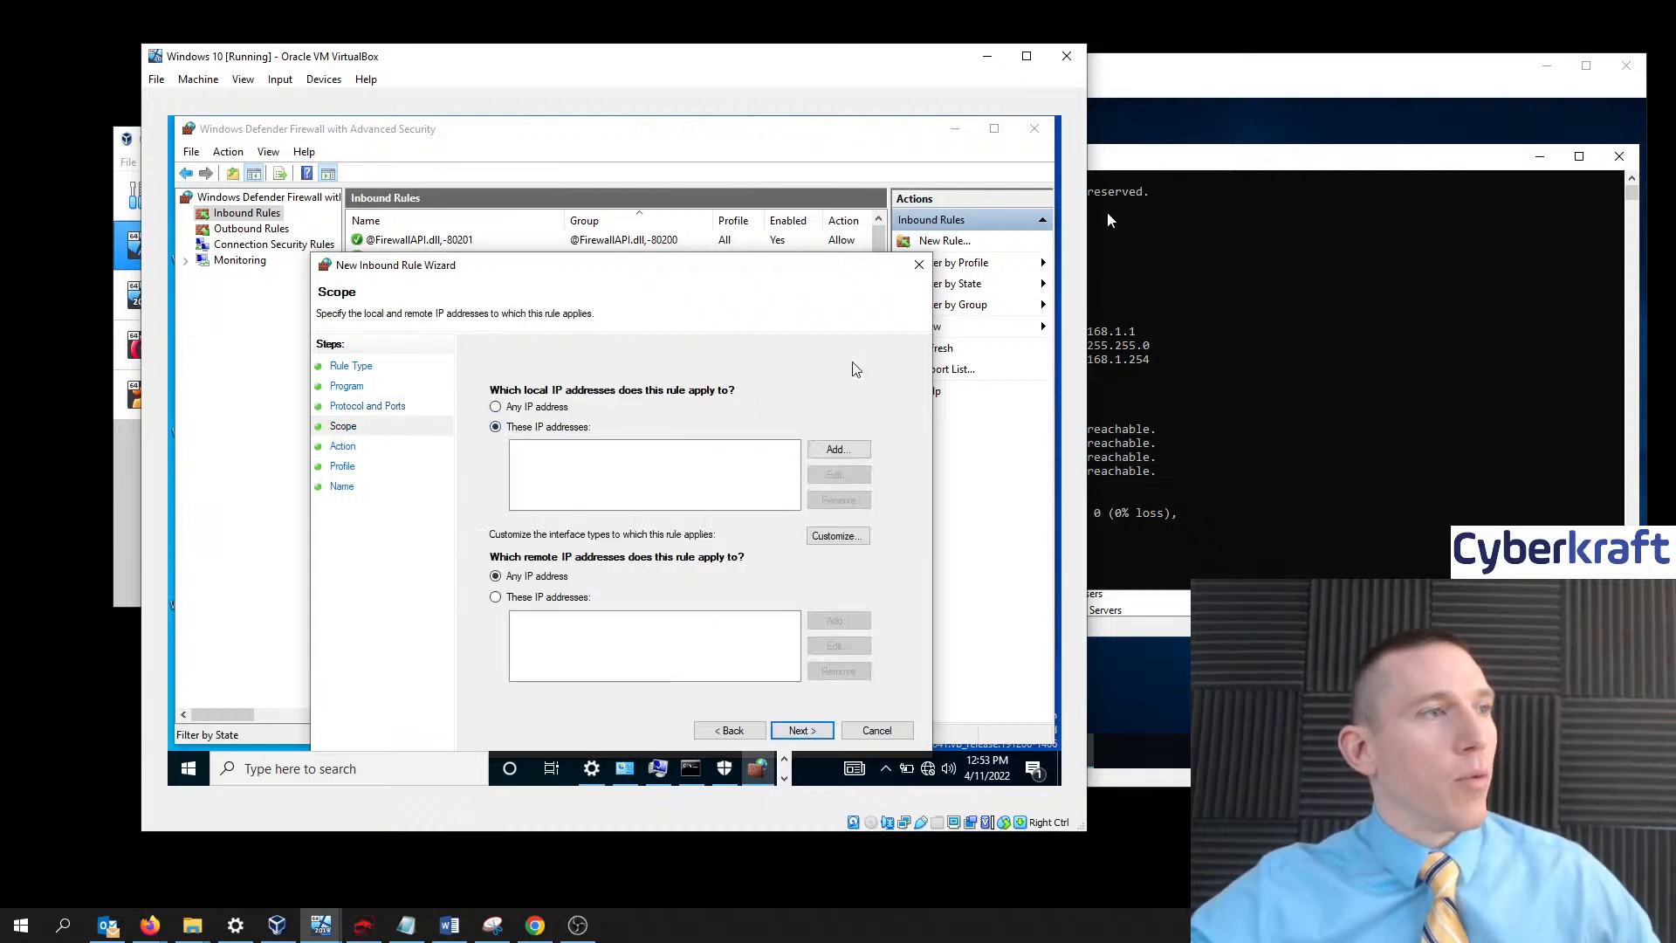
pyautogui.click(838, 449)
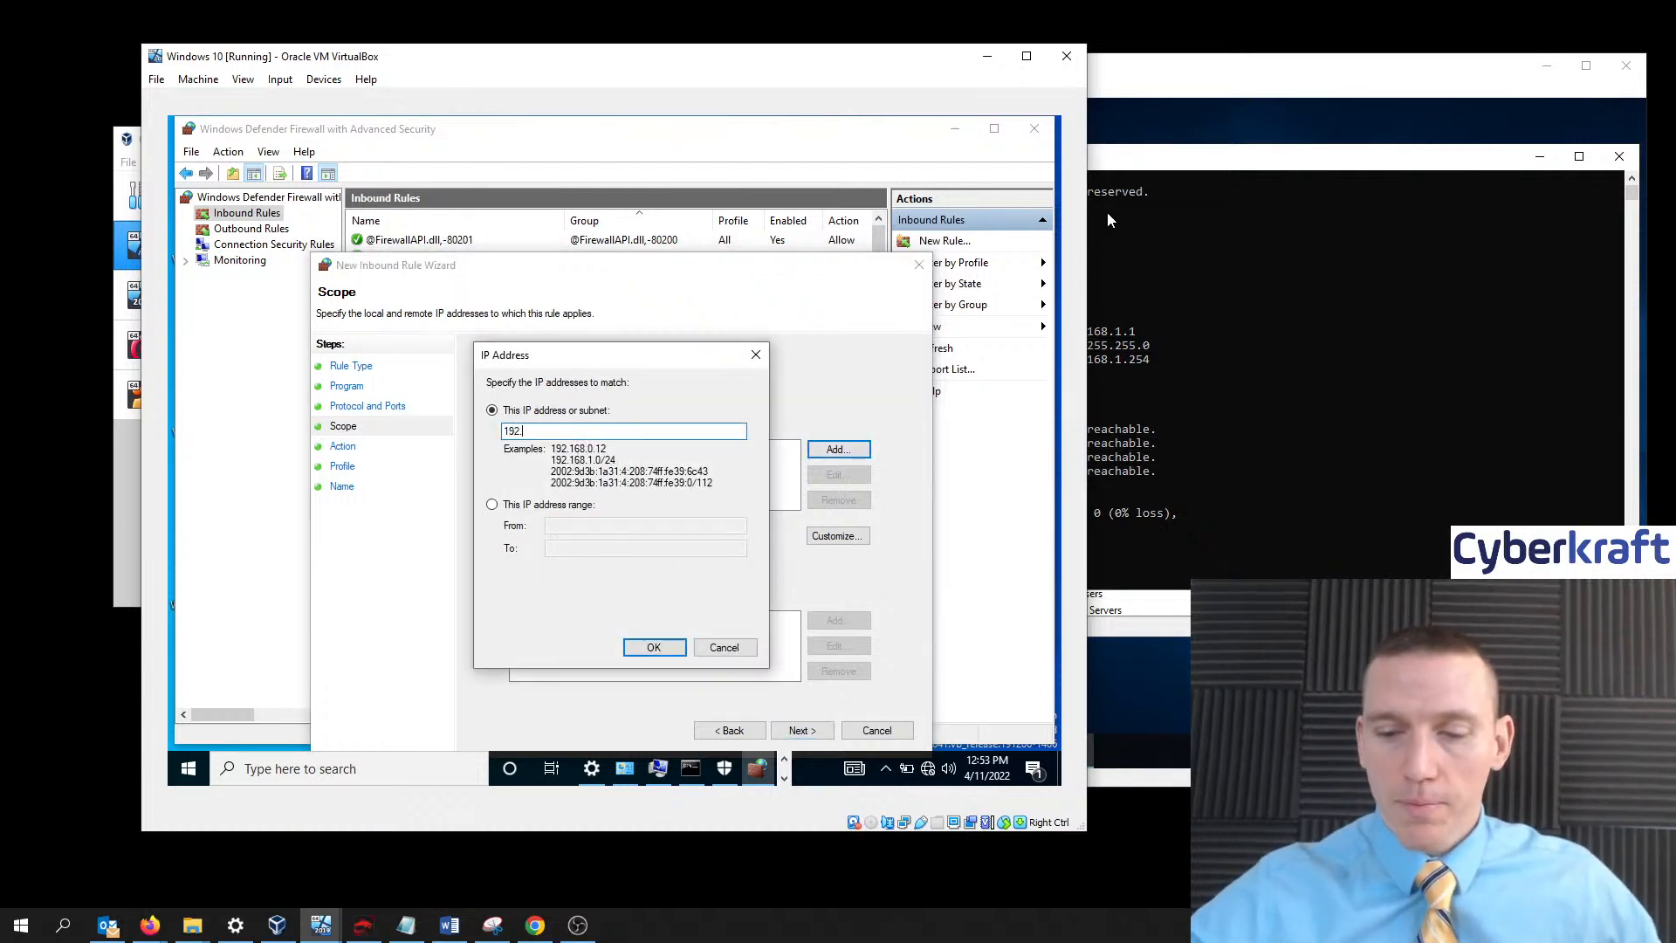
pyautogui.write('192.168.1.12')
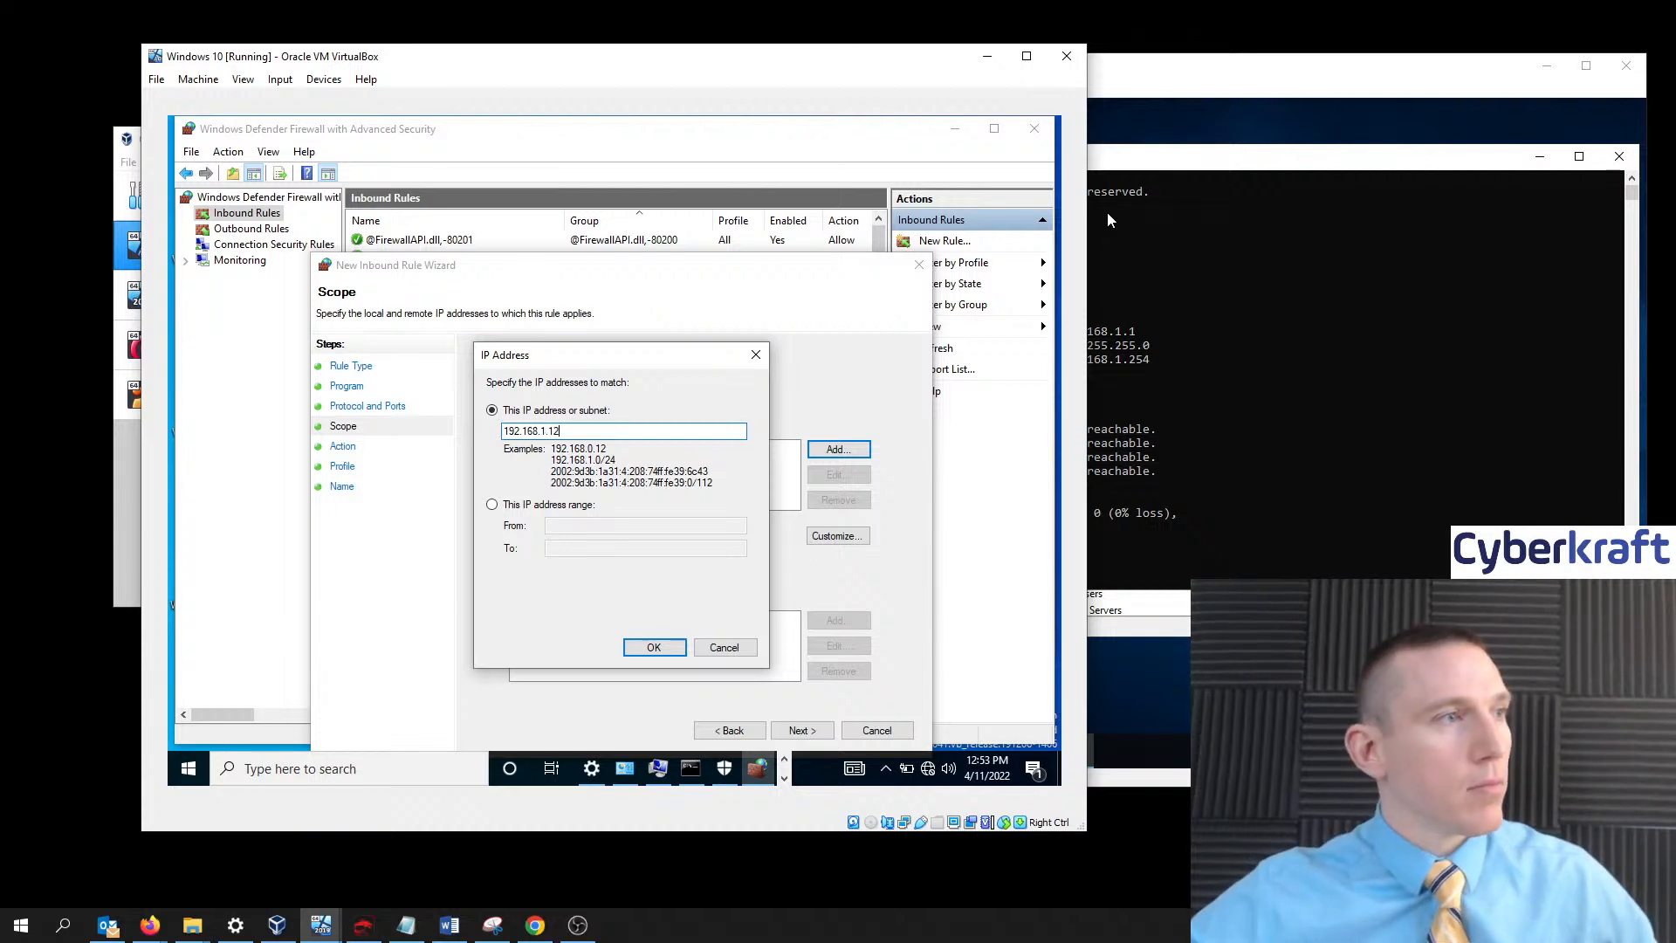
pyautogui.press('BackSpace')
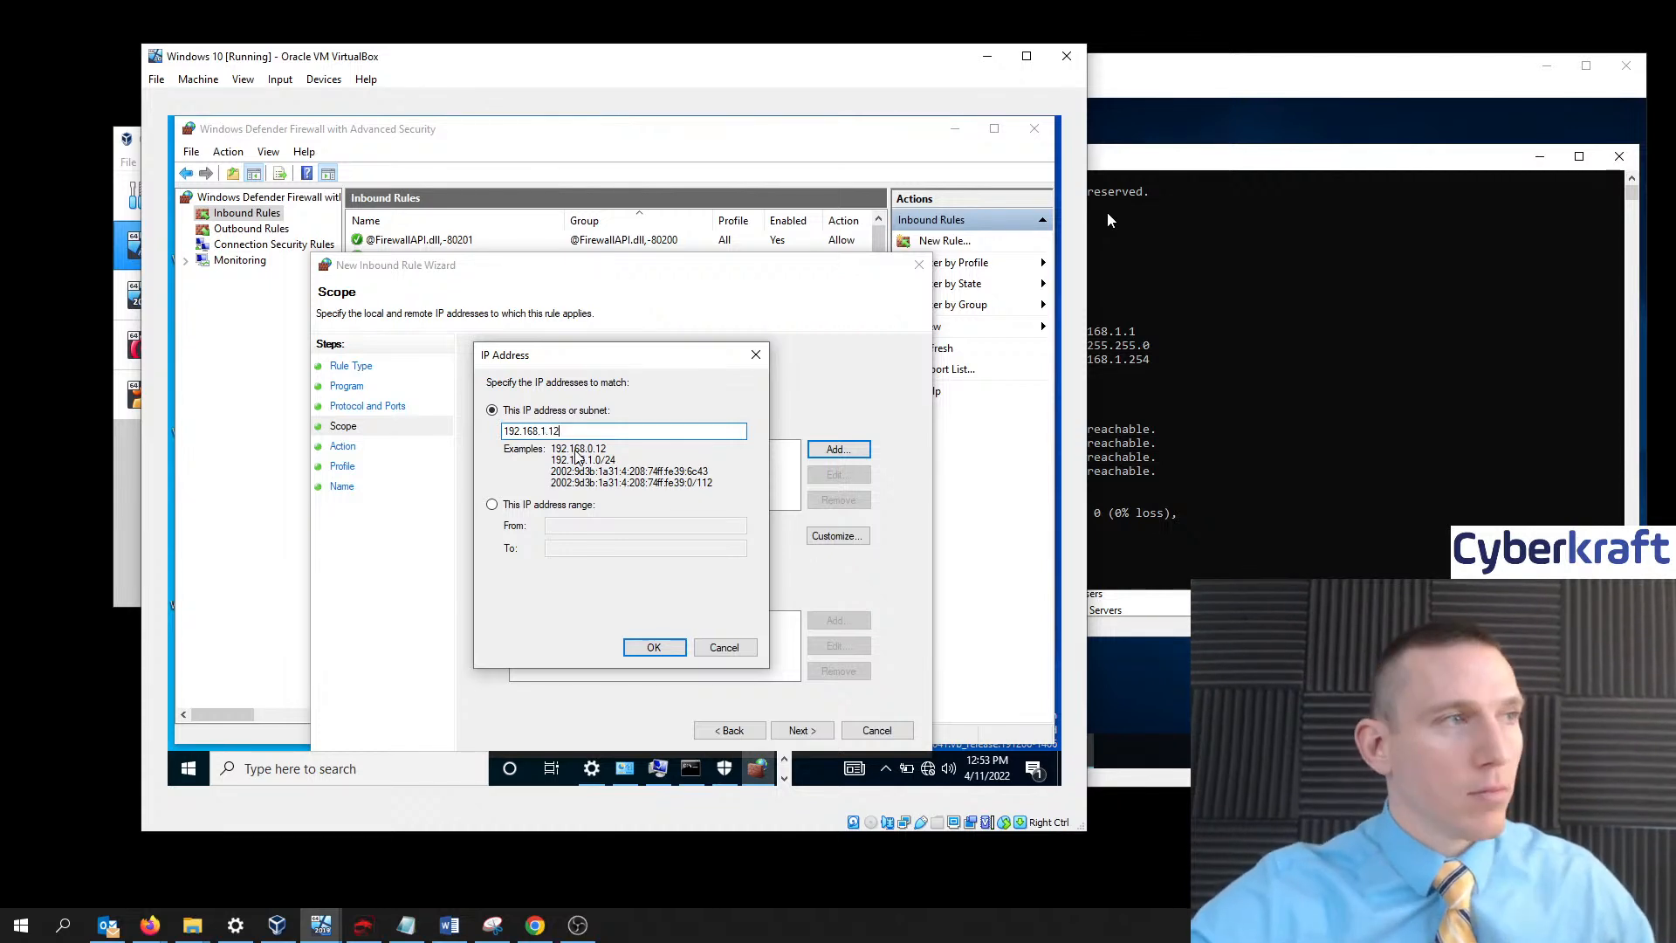
pyautogui.click(638, 504)
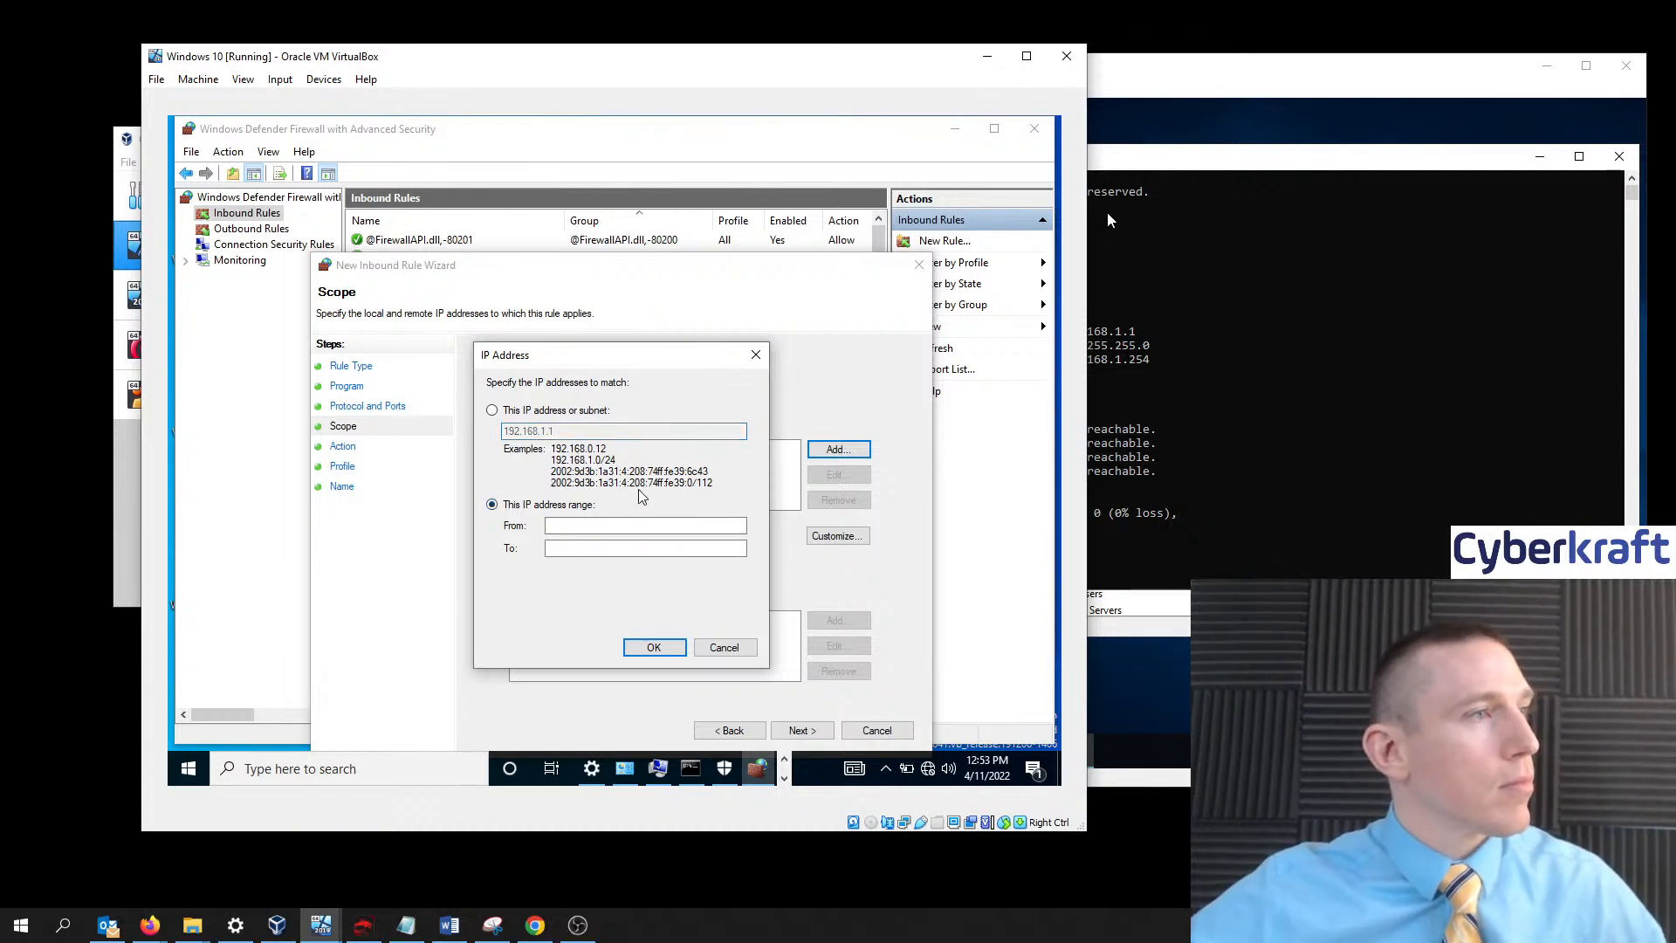
pyautogui.click(534, 410)
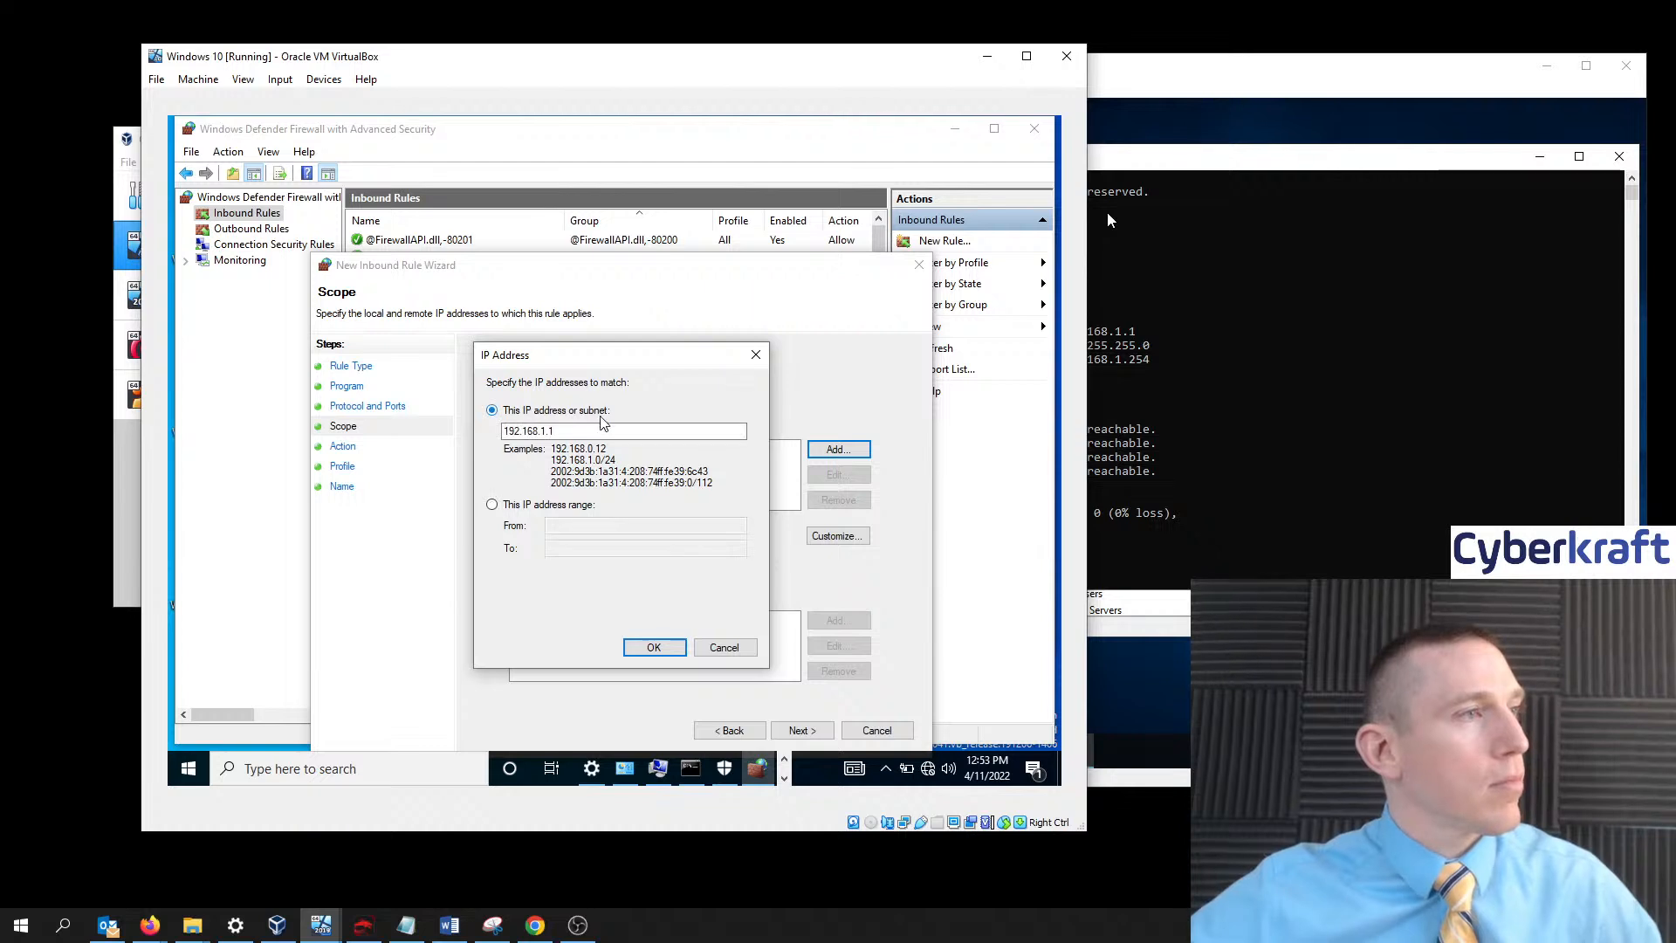
pyautogui.click(654, 647)
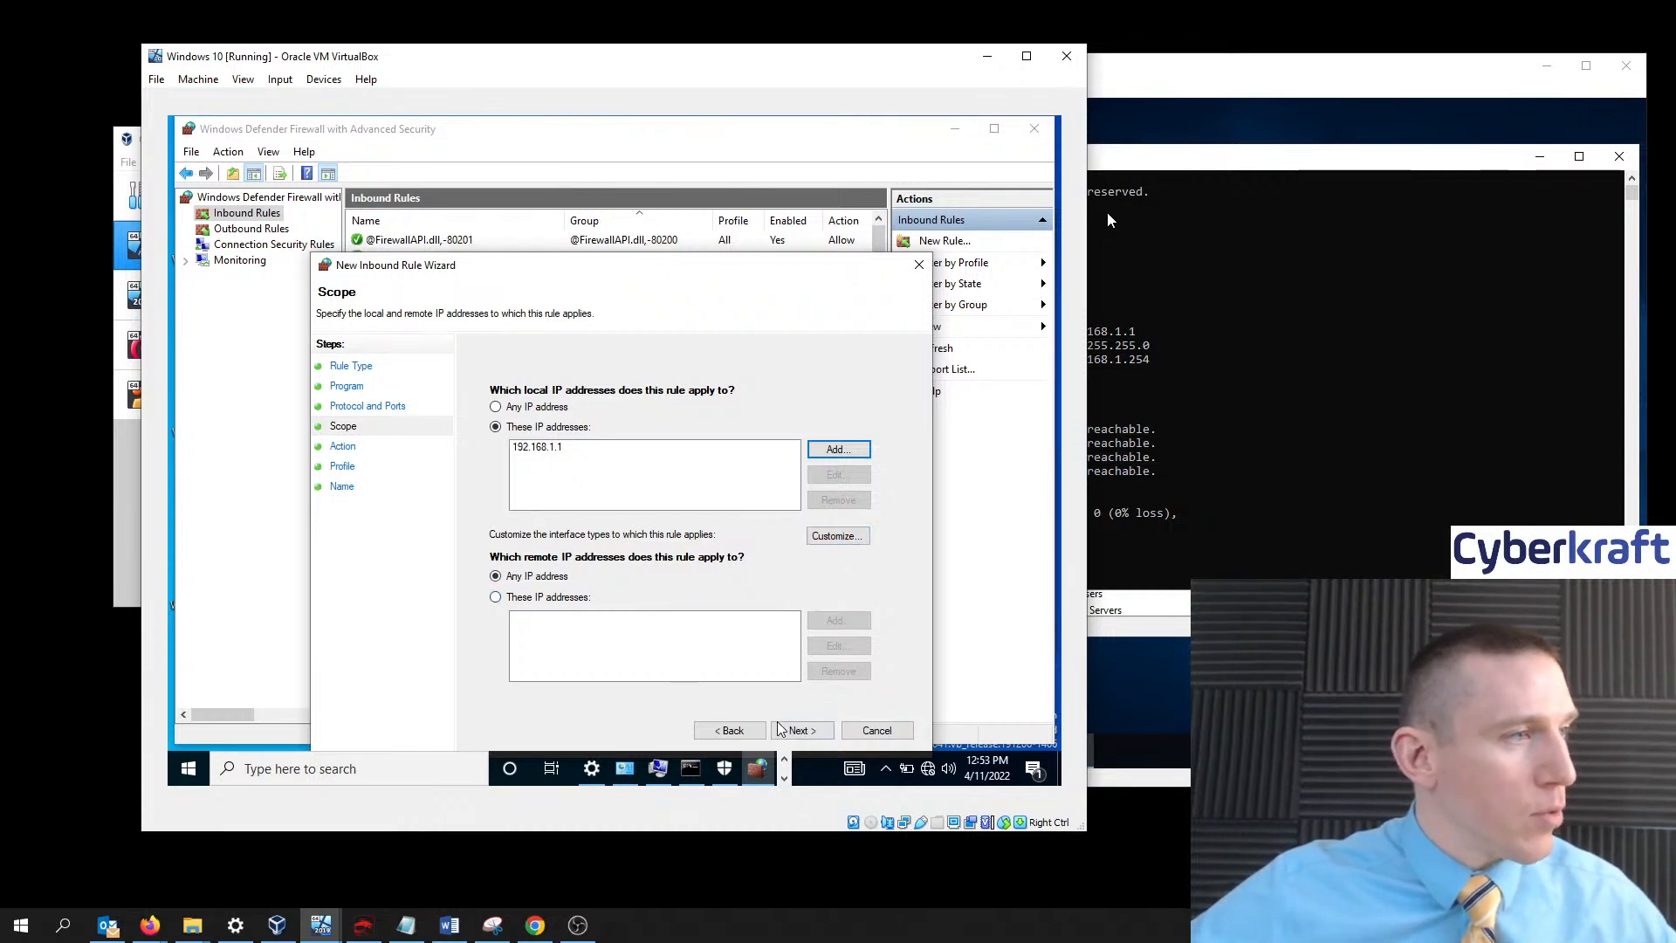
pyautogui.click(497, 599)
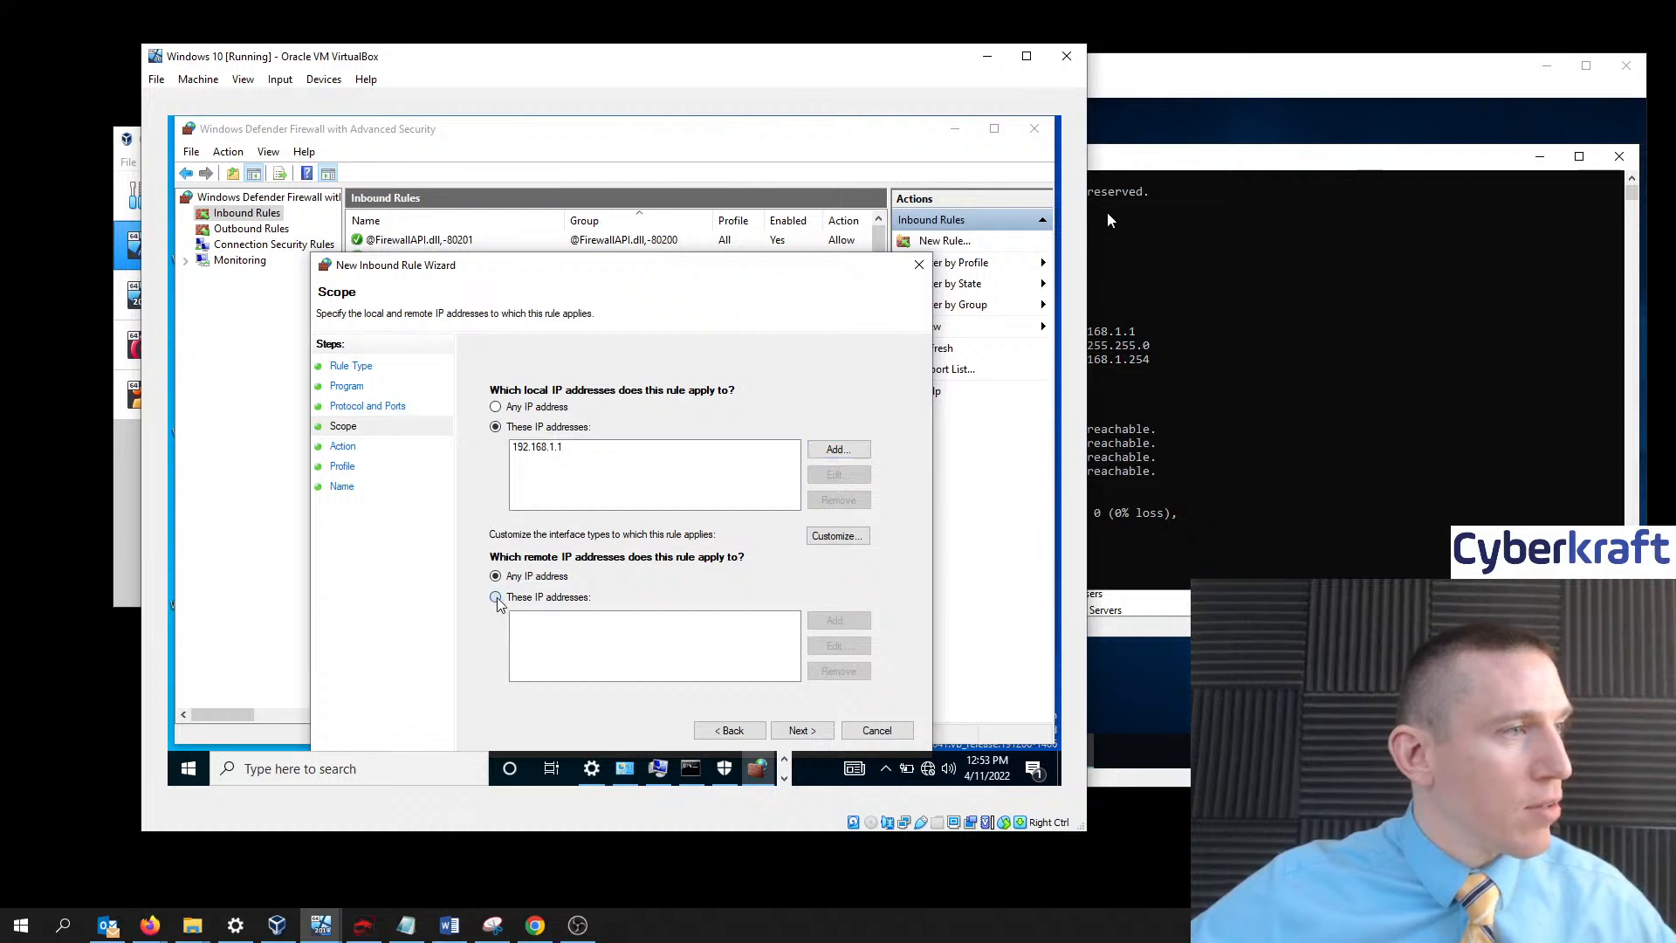
# - Keep the default action and profiles, name the rule 'Domain Controller Connection', and finish
pyautogui.click(800, 731)
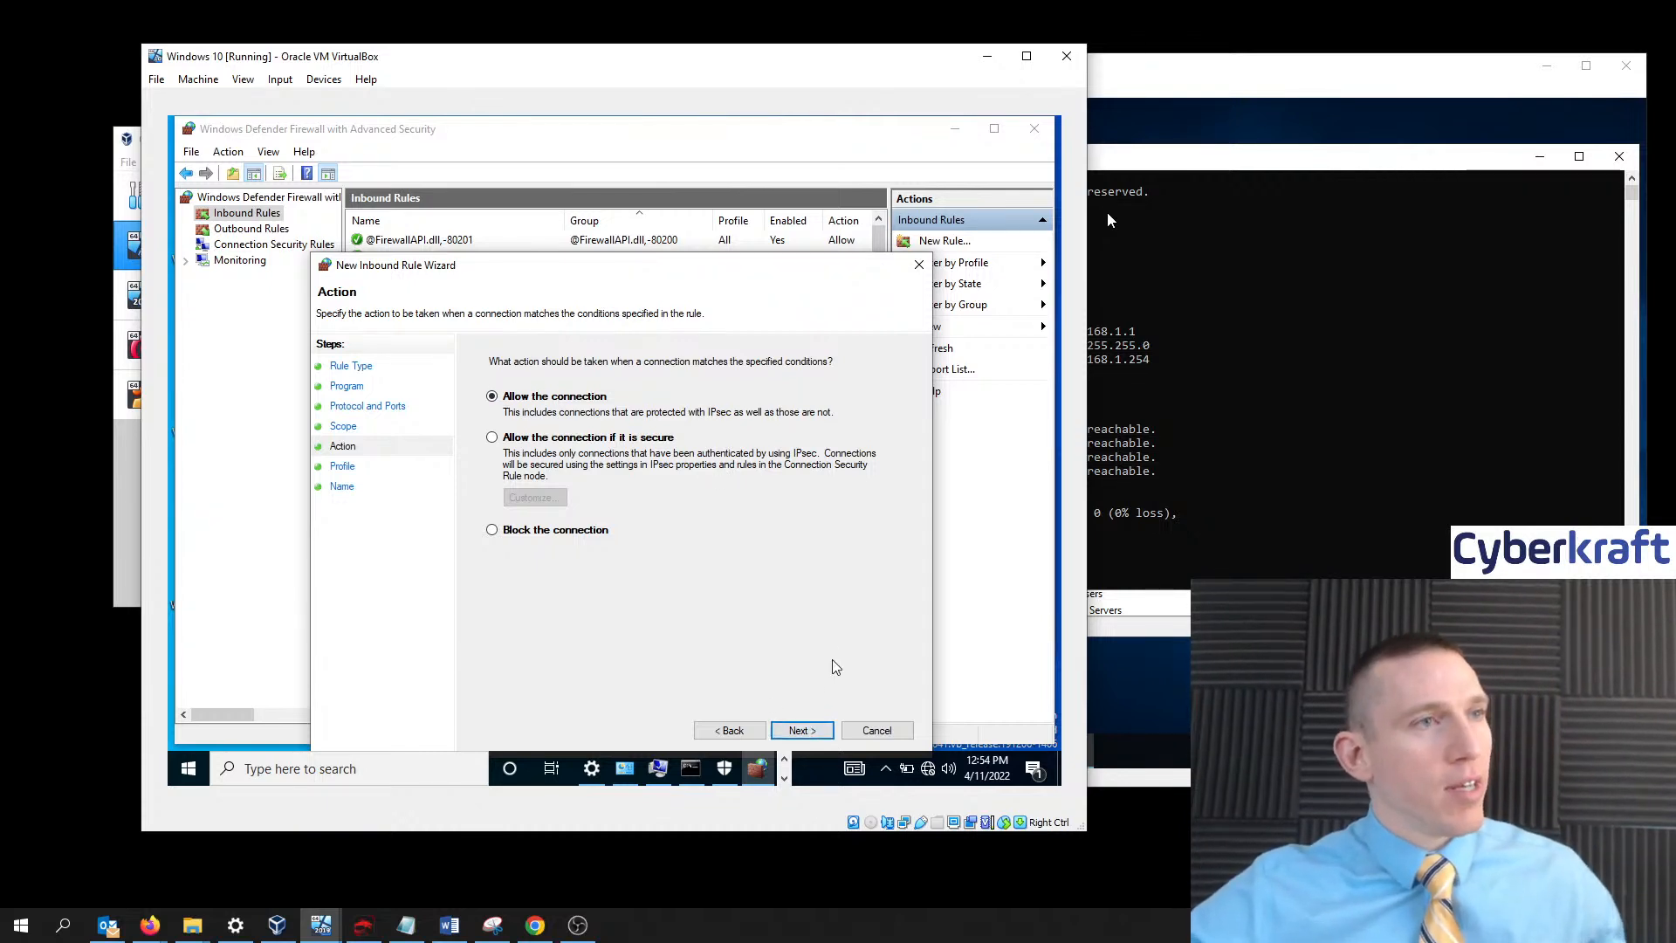
pyautogui.click(804, 733)
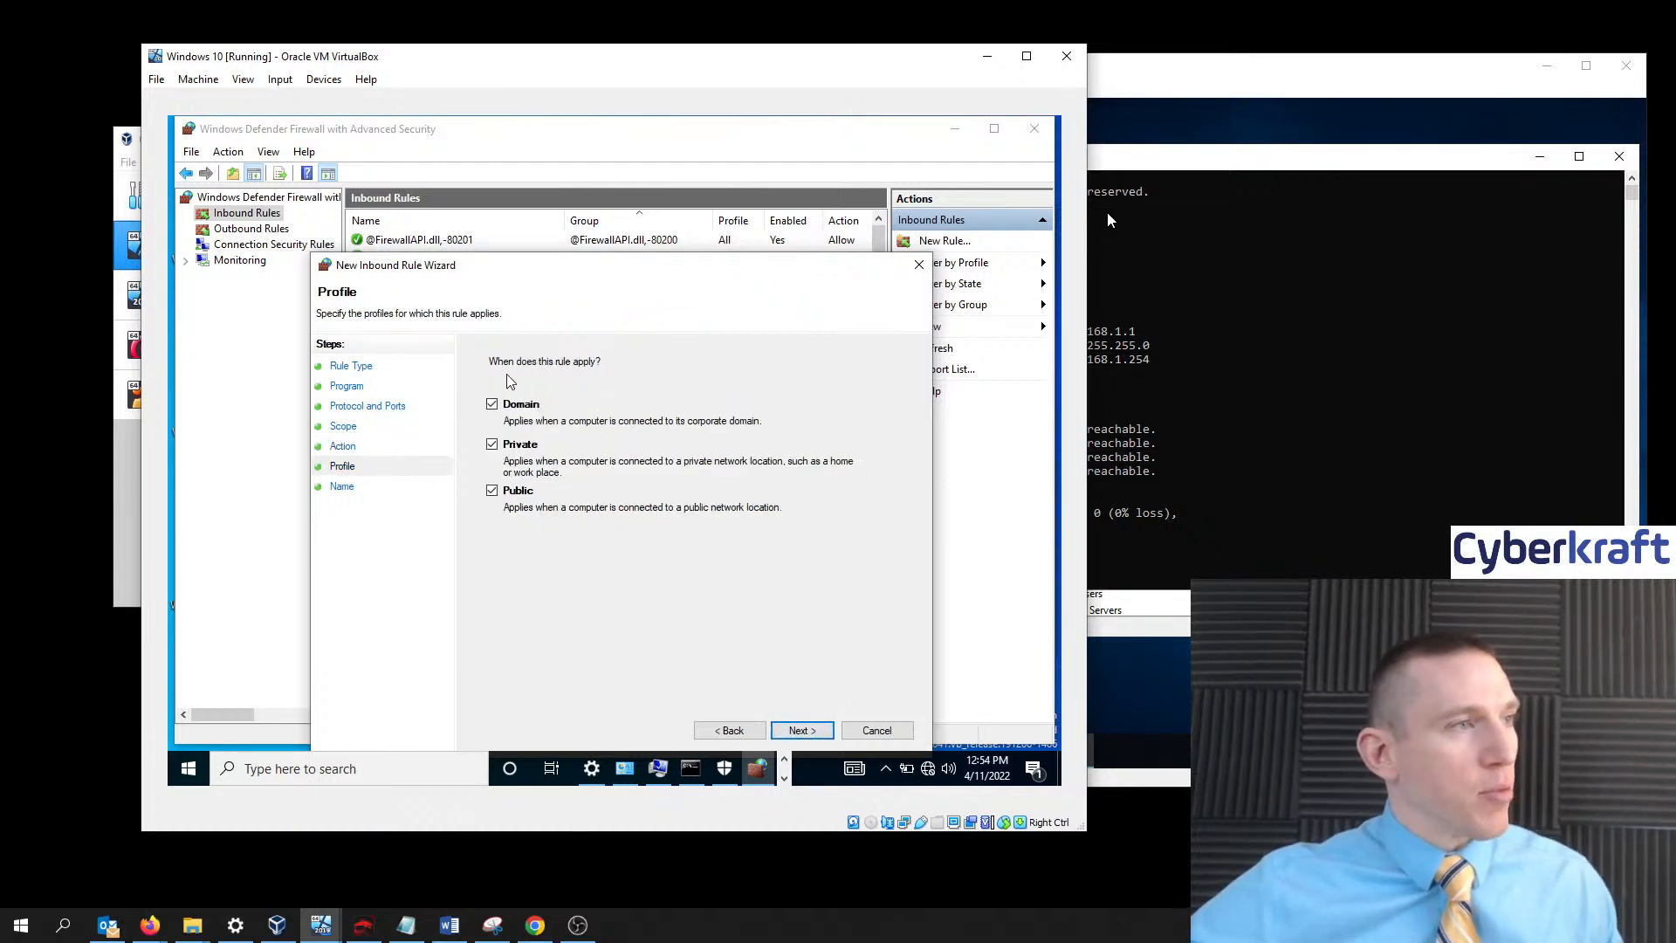
pyautogui.click(818, 733)
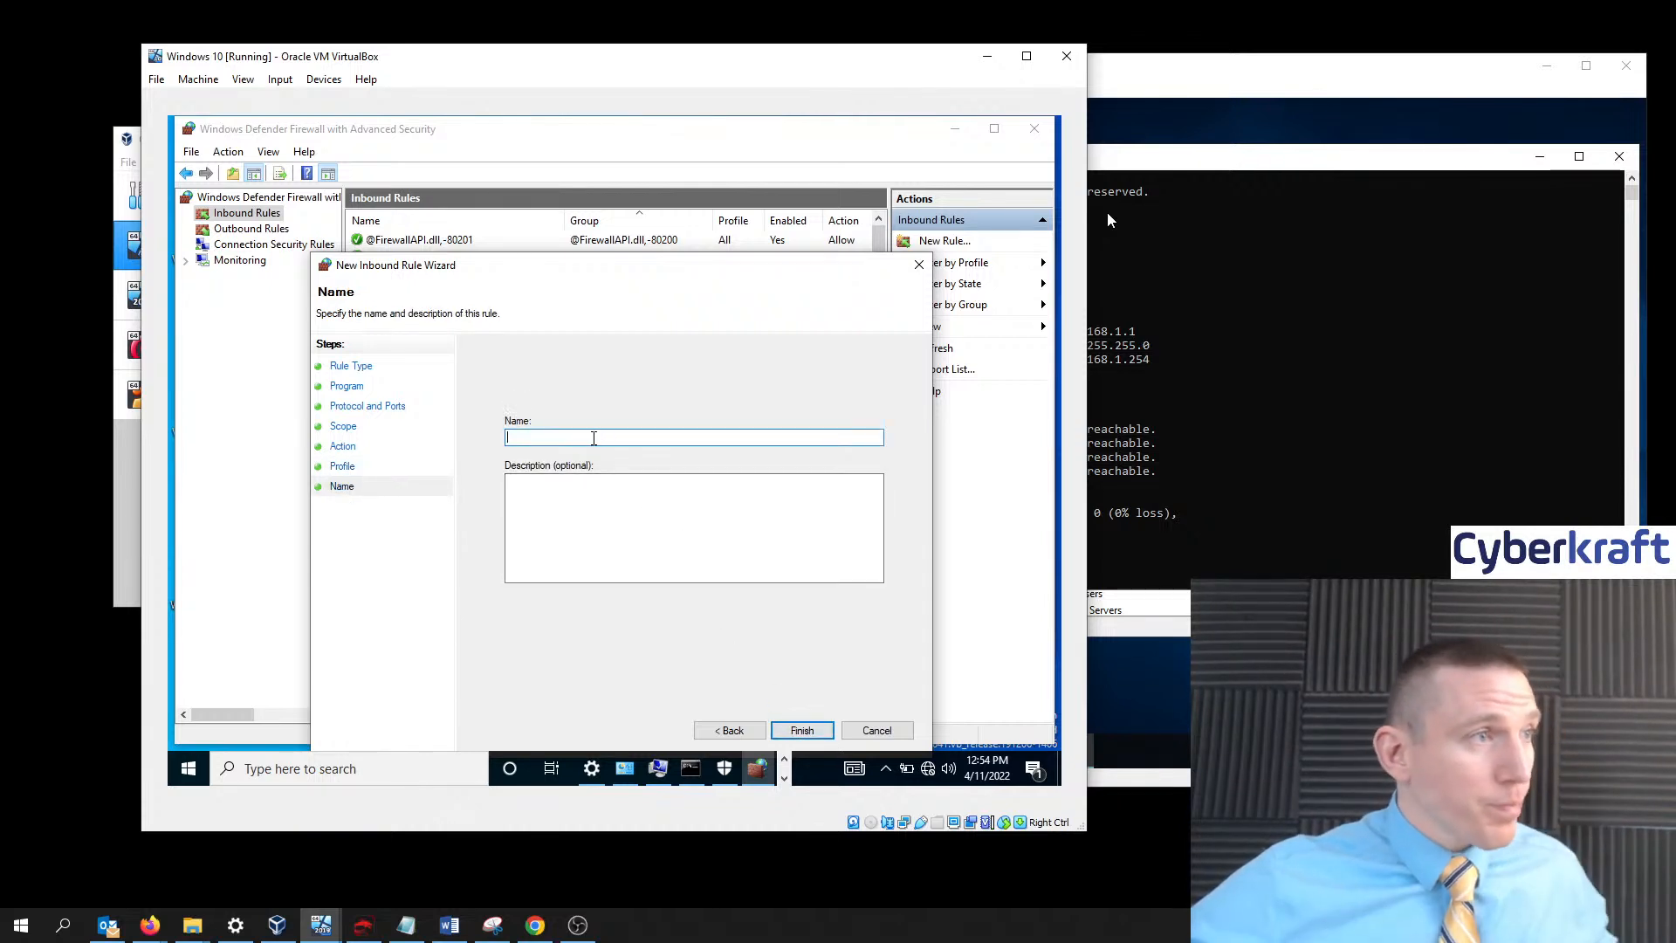
pyautogui.write('Dom')
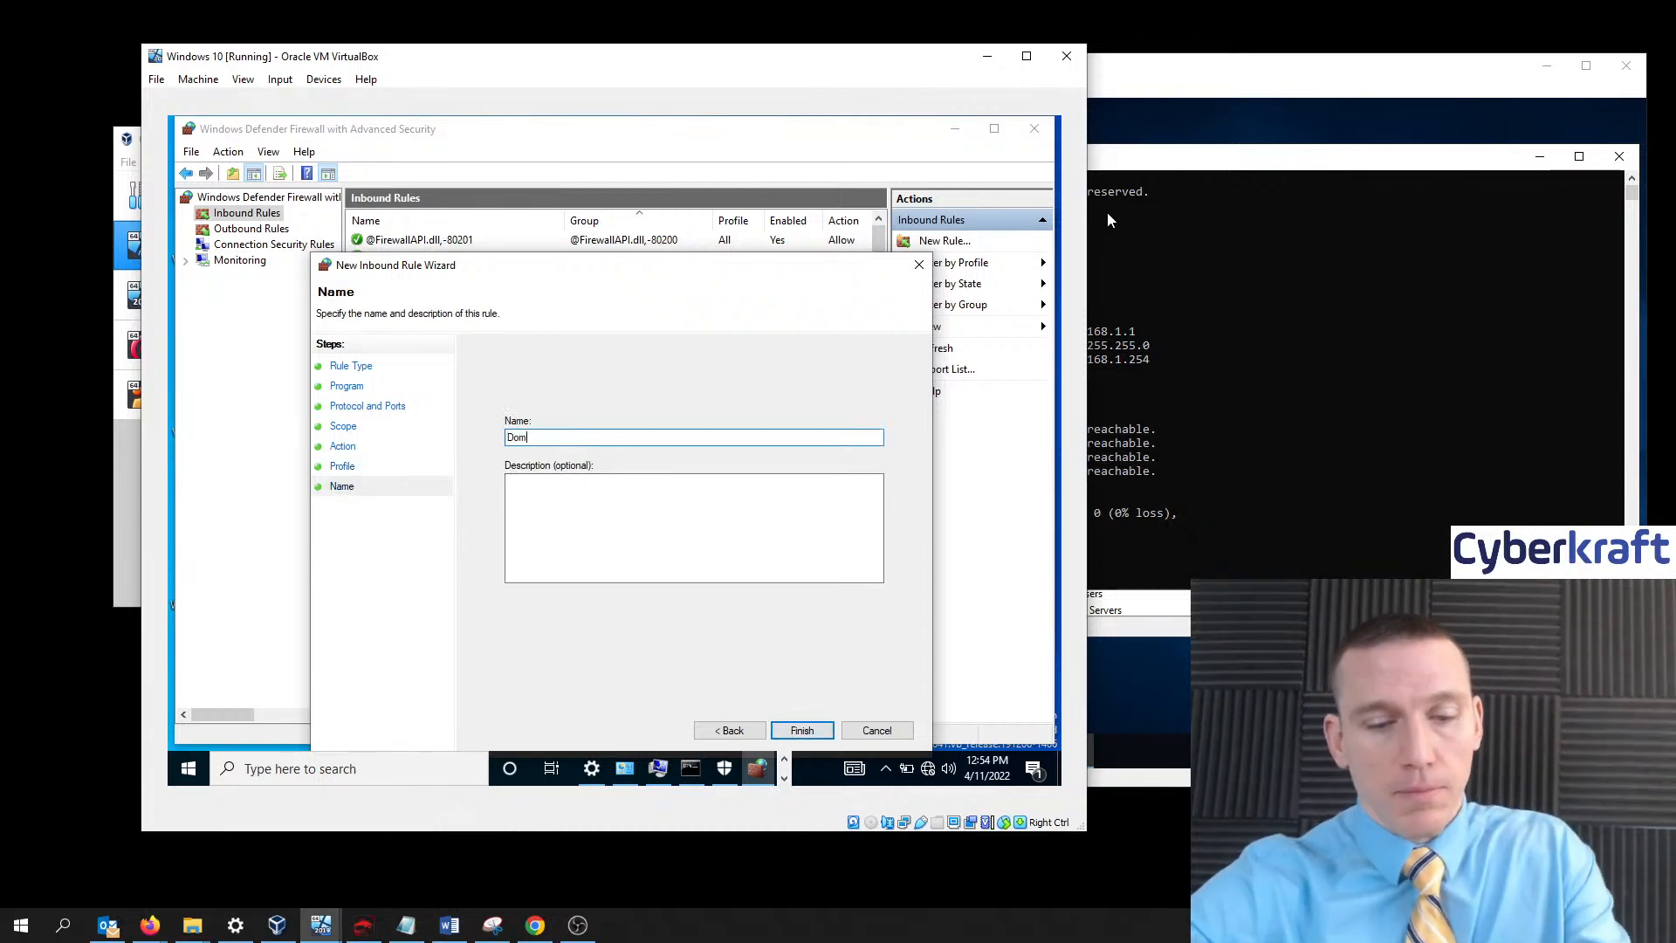
pyautogui.write('ain Controller ')
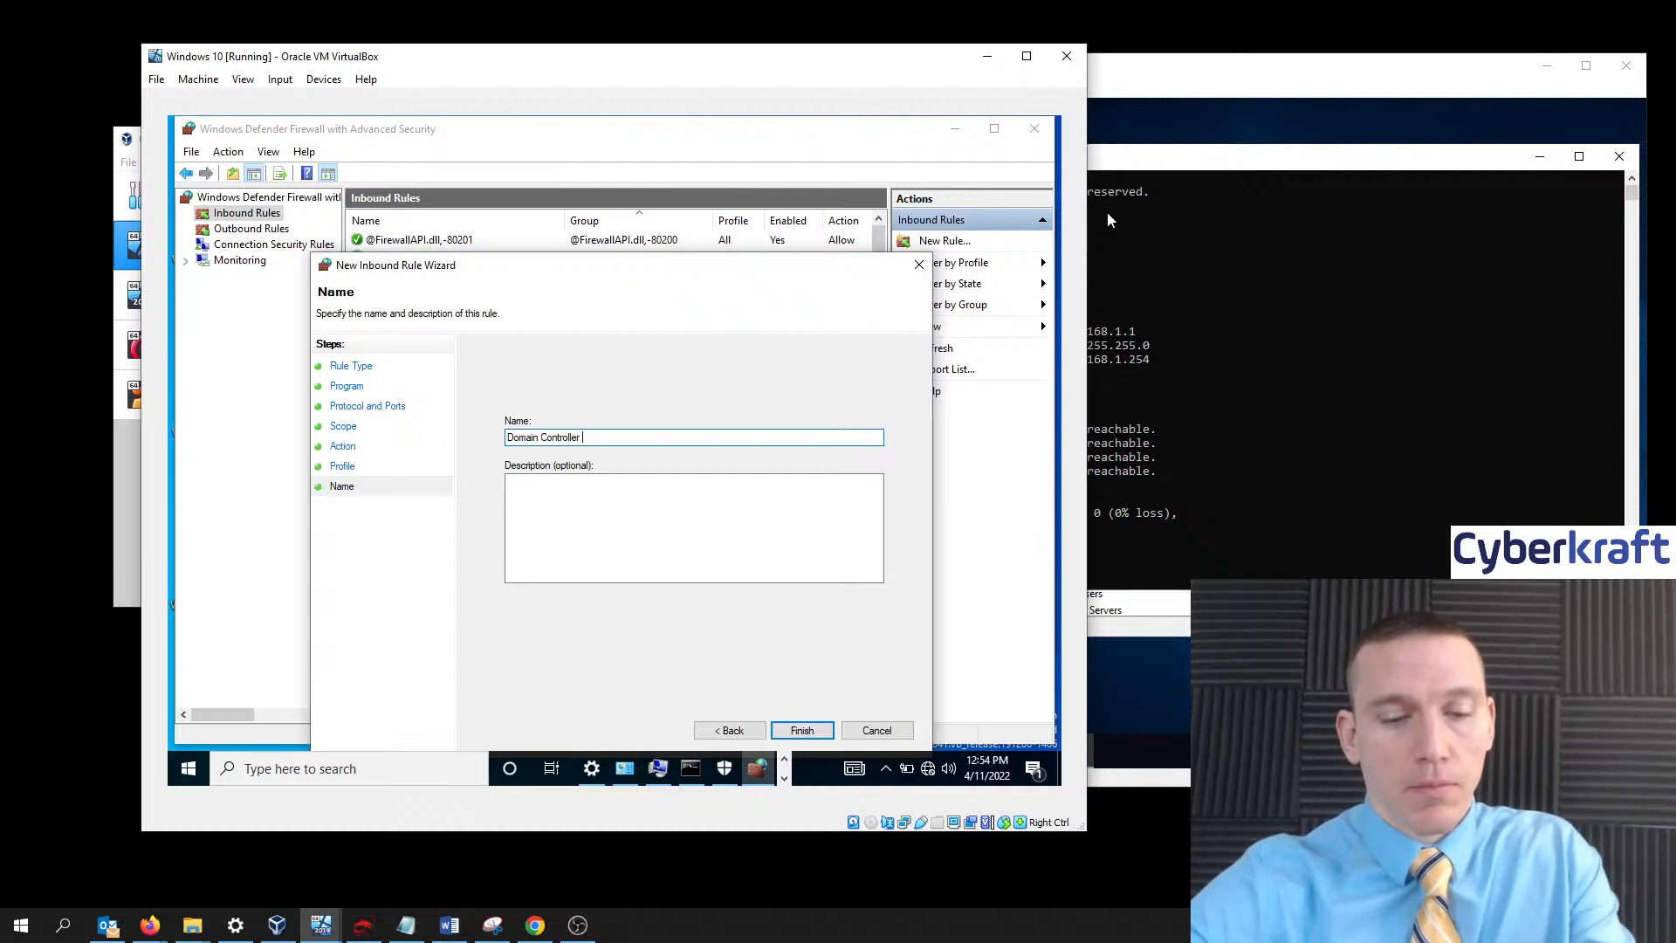
pyautogui.write('Connection')
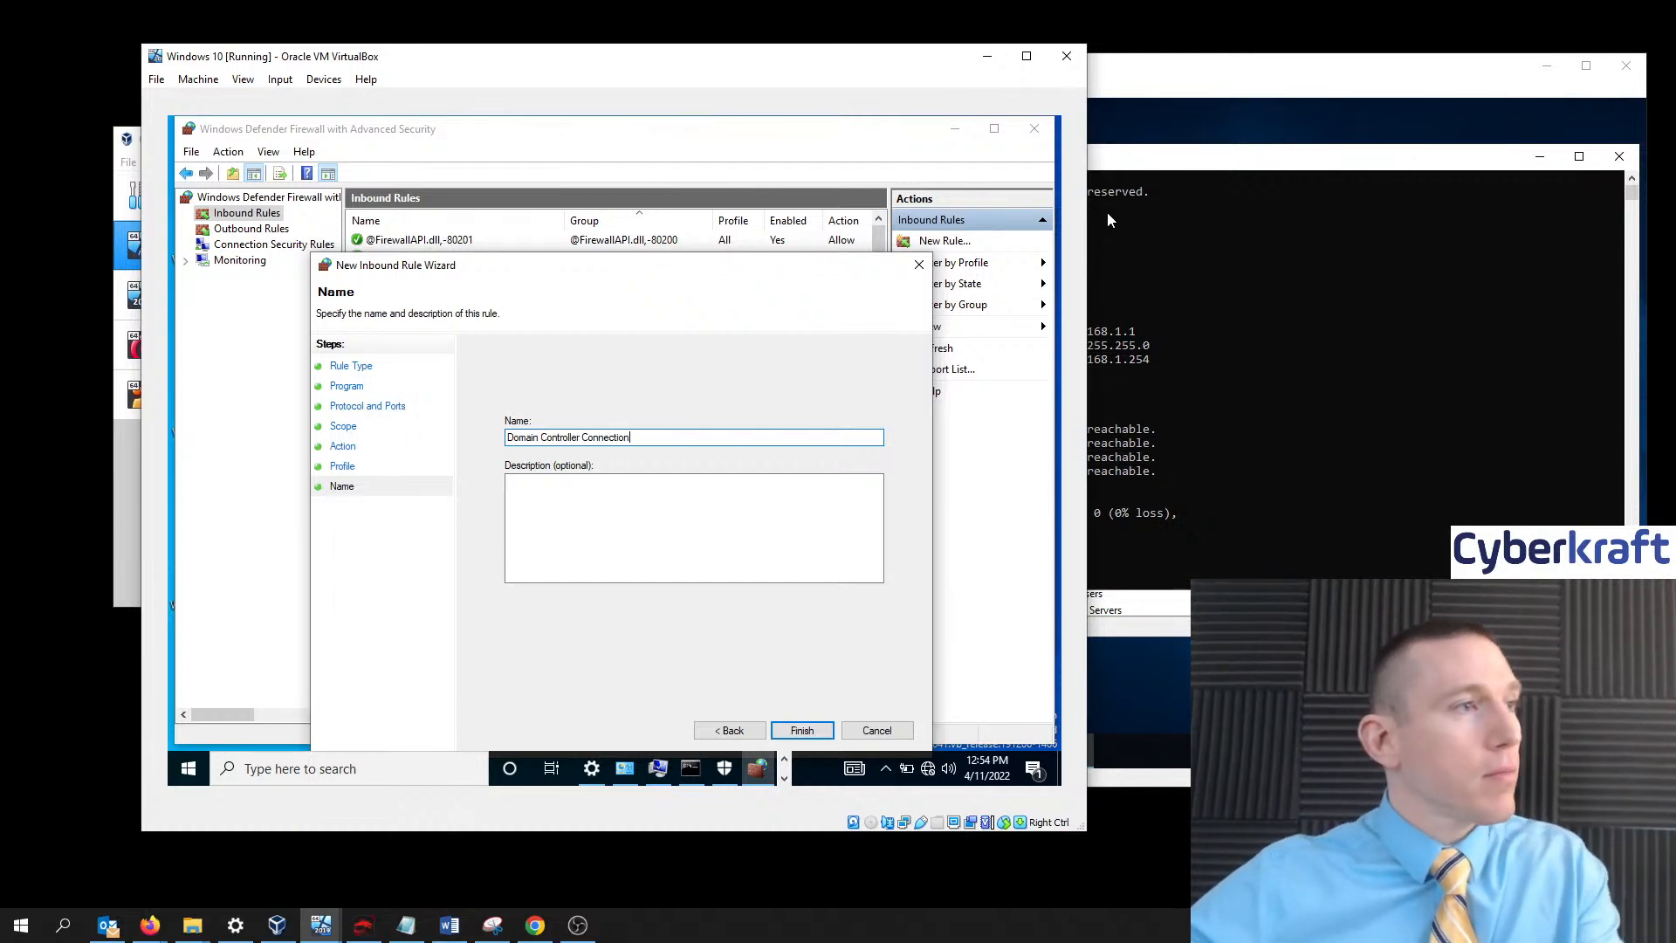
pyautogui.click(681, 495)
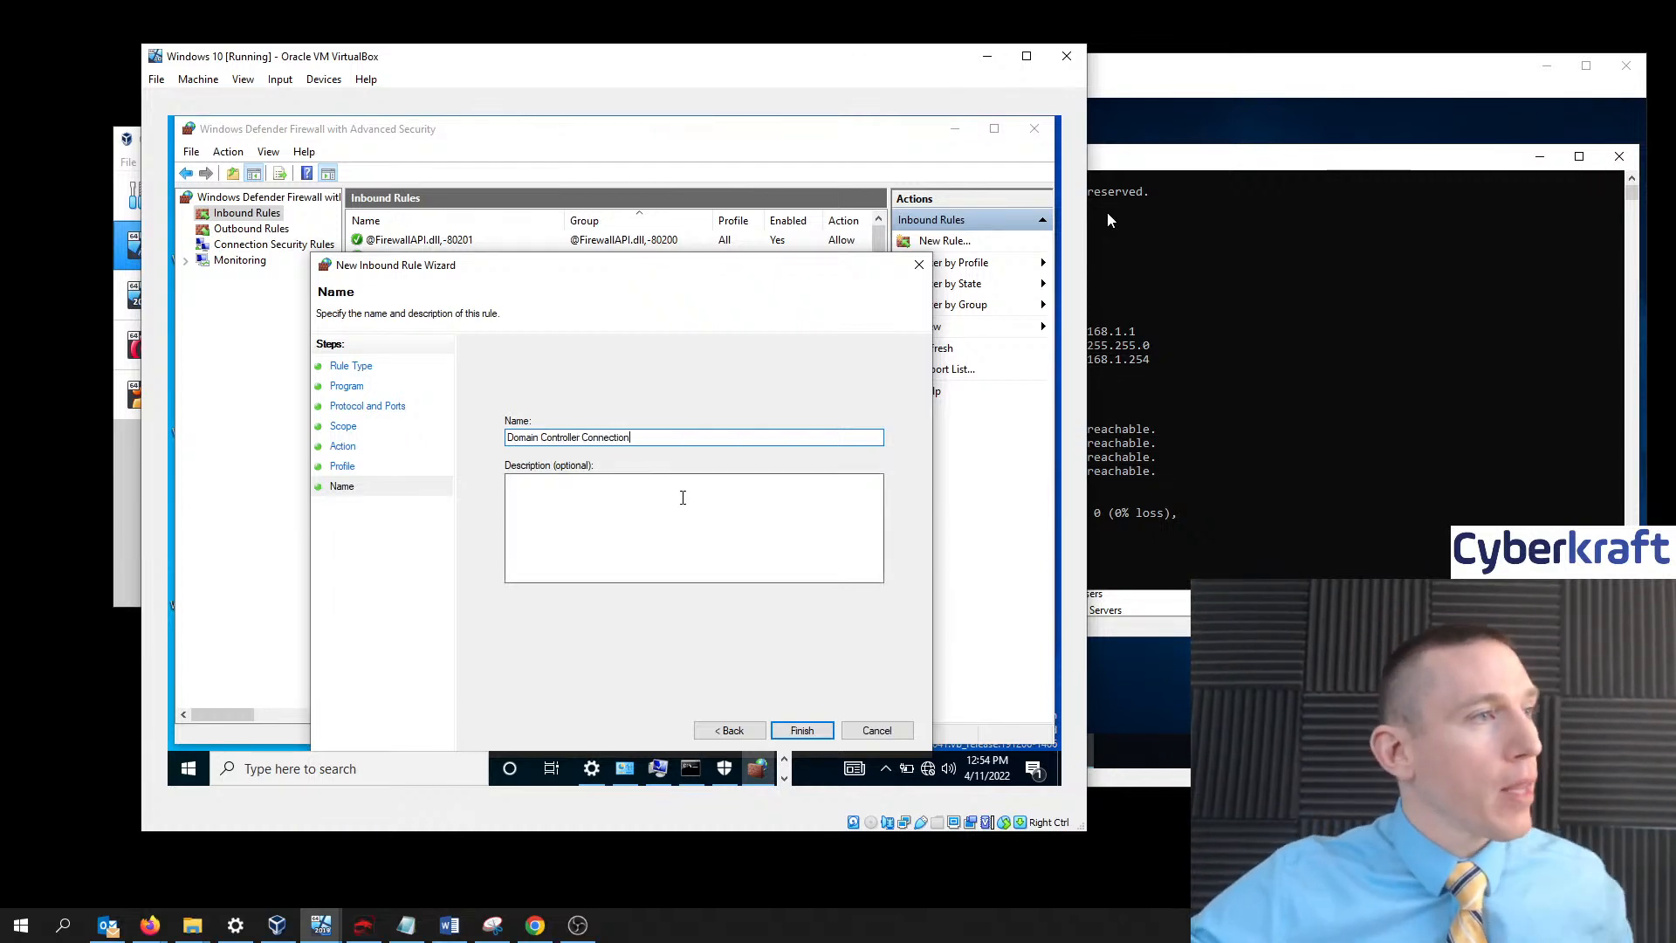
pyautogui.click(796, 728)
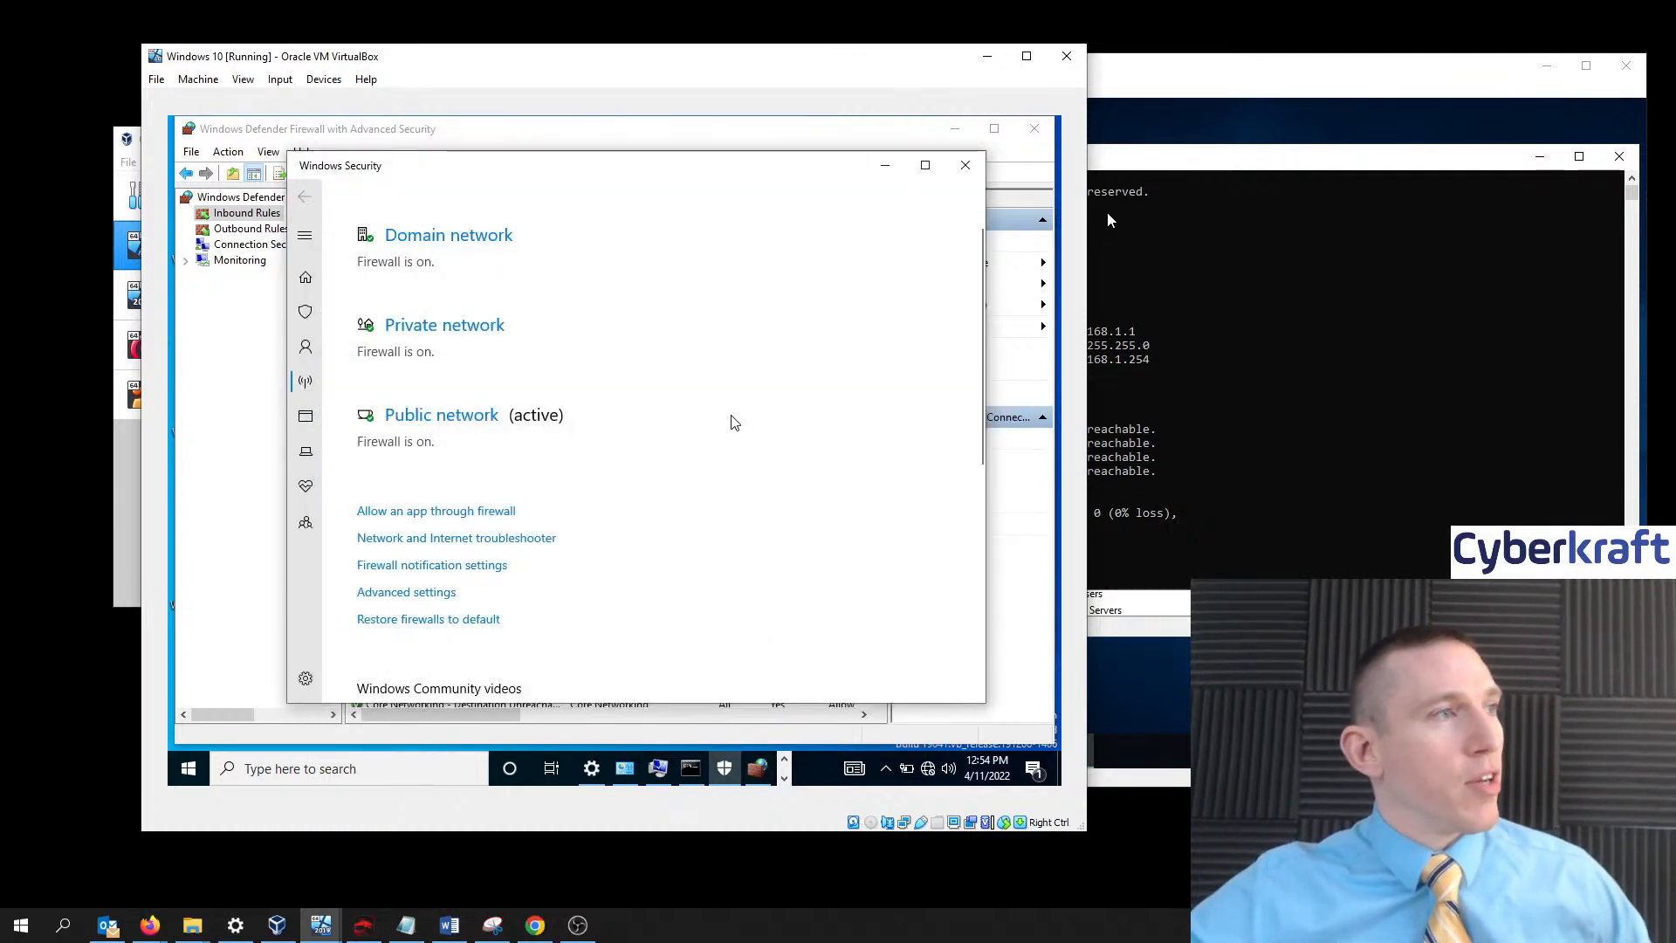
# - Minimize Windows Security and exit the advanced firewall console
pyautogui.click(885, 165)
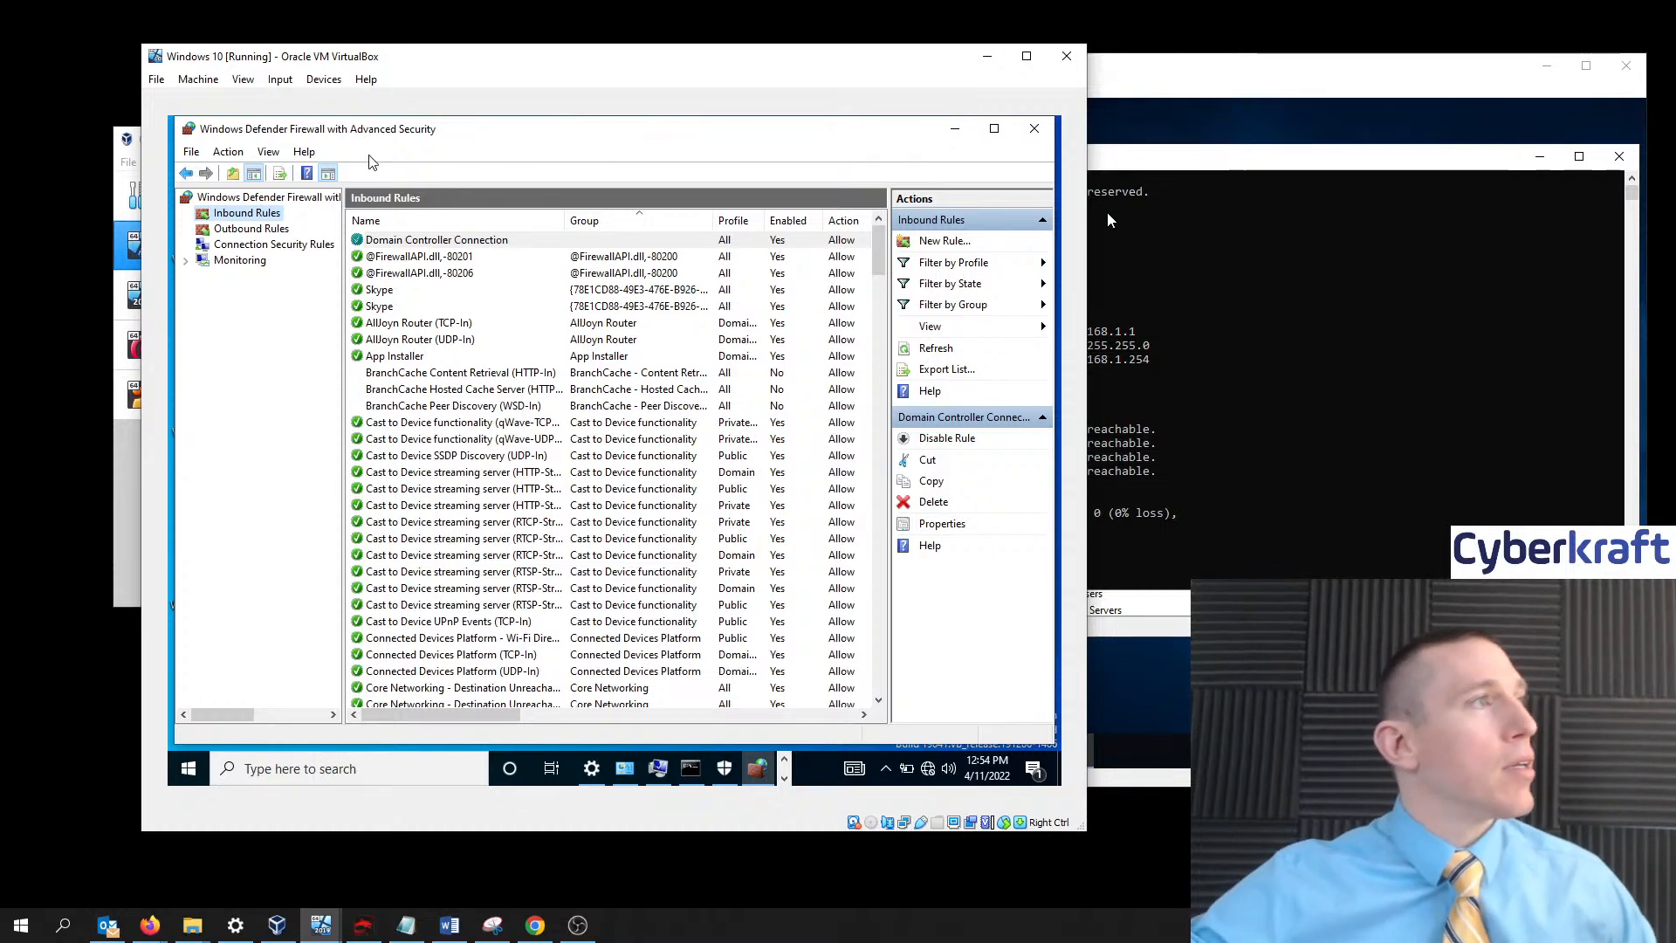
pyautogui.click(192, 152)
pyautogui.click(215, 198)
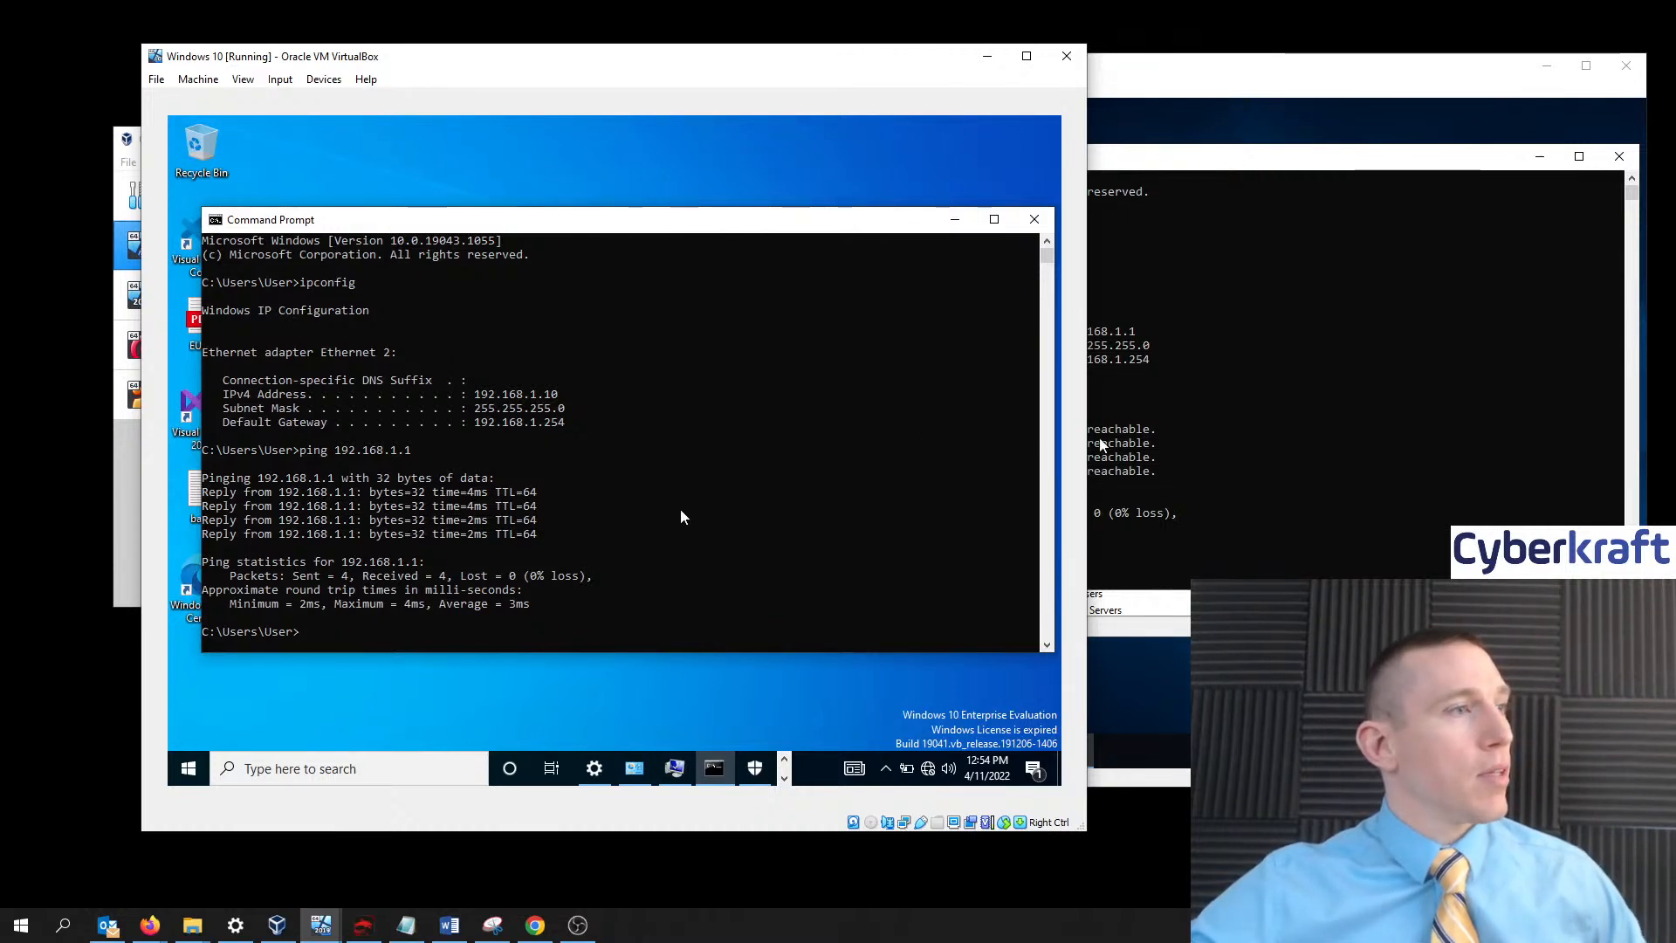
# - Ping 192.168.1.10 again from the domain controller's Command Prompt
pyautogui.click(1186, 208)
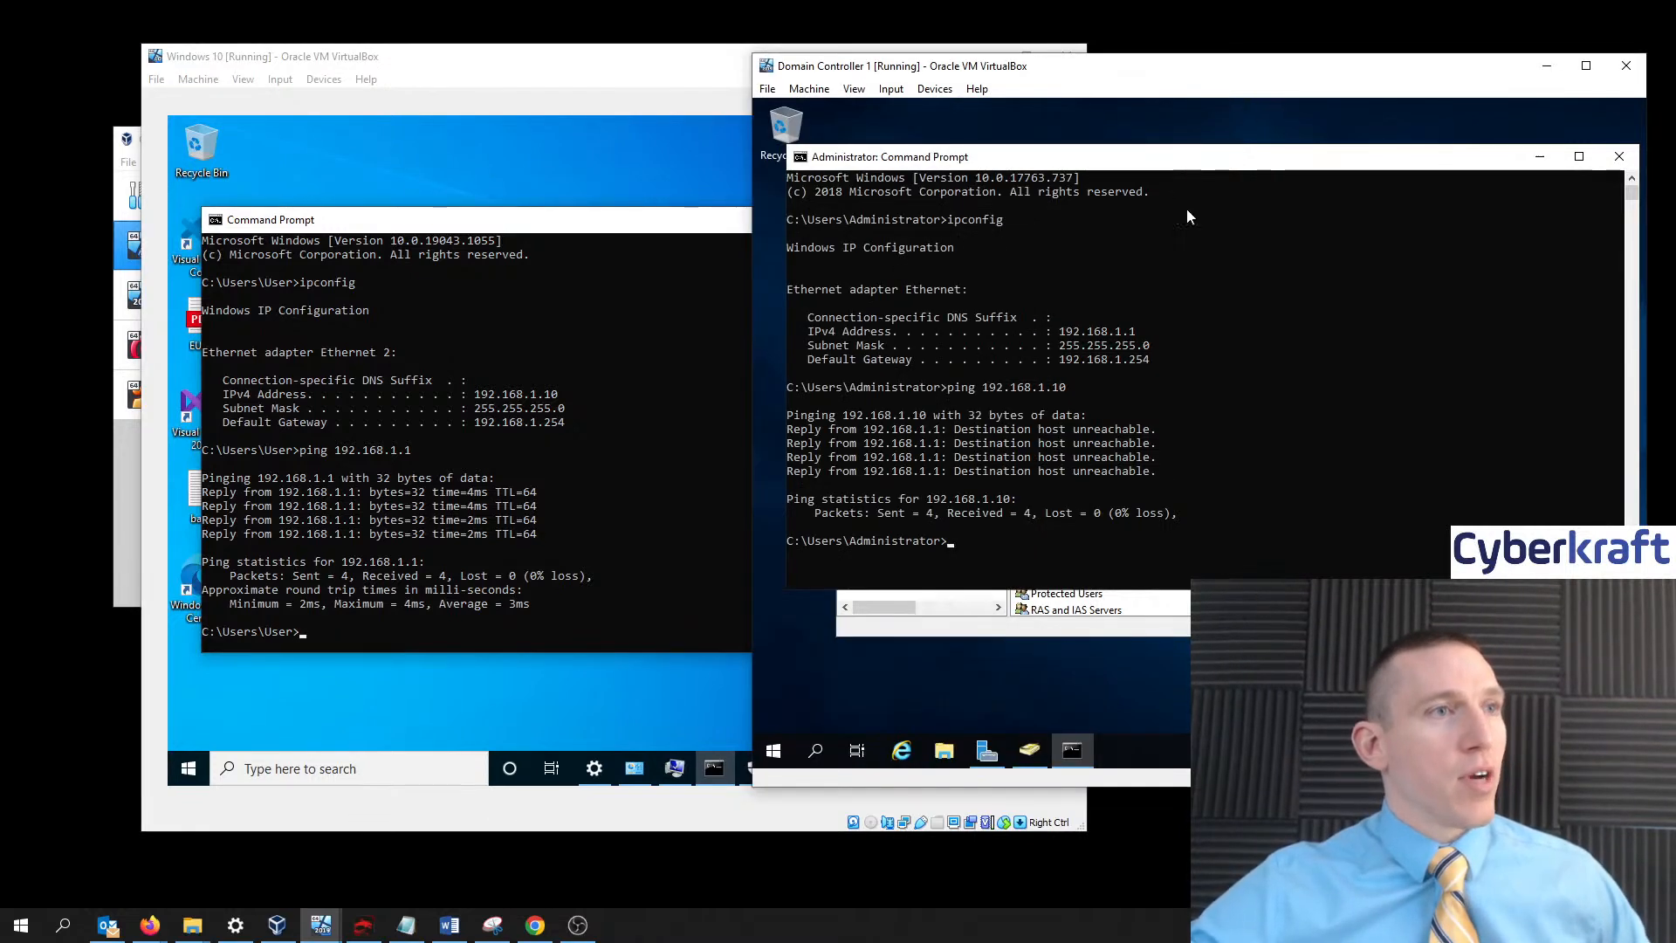
pyautogui.click(966, 534)
pyautogui.click(970, 542)
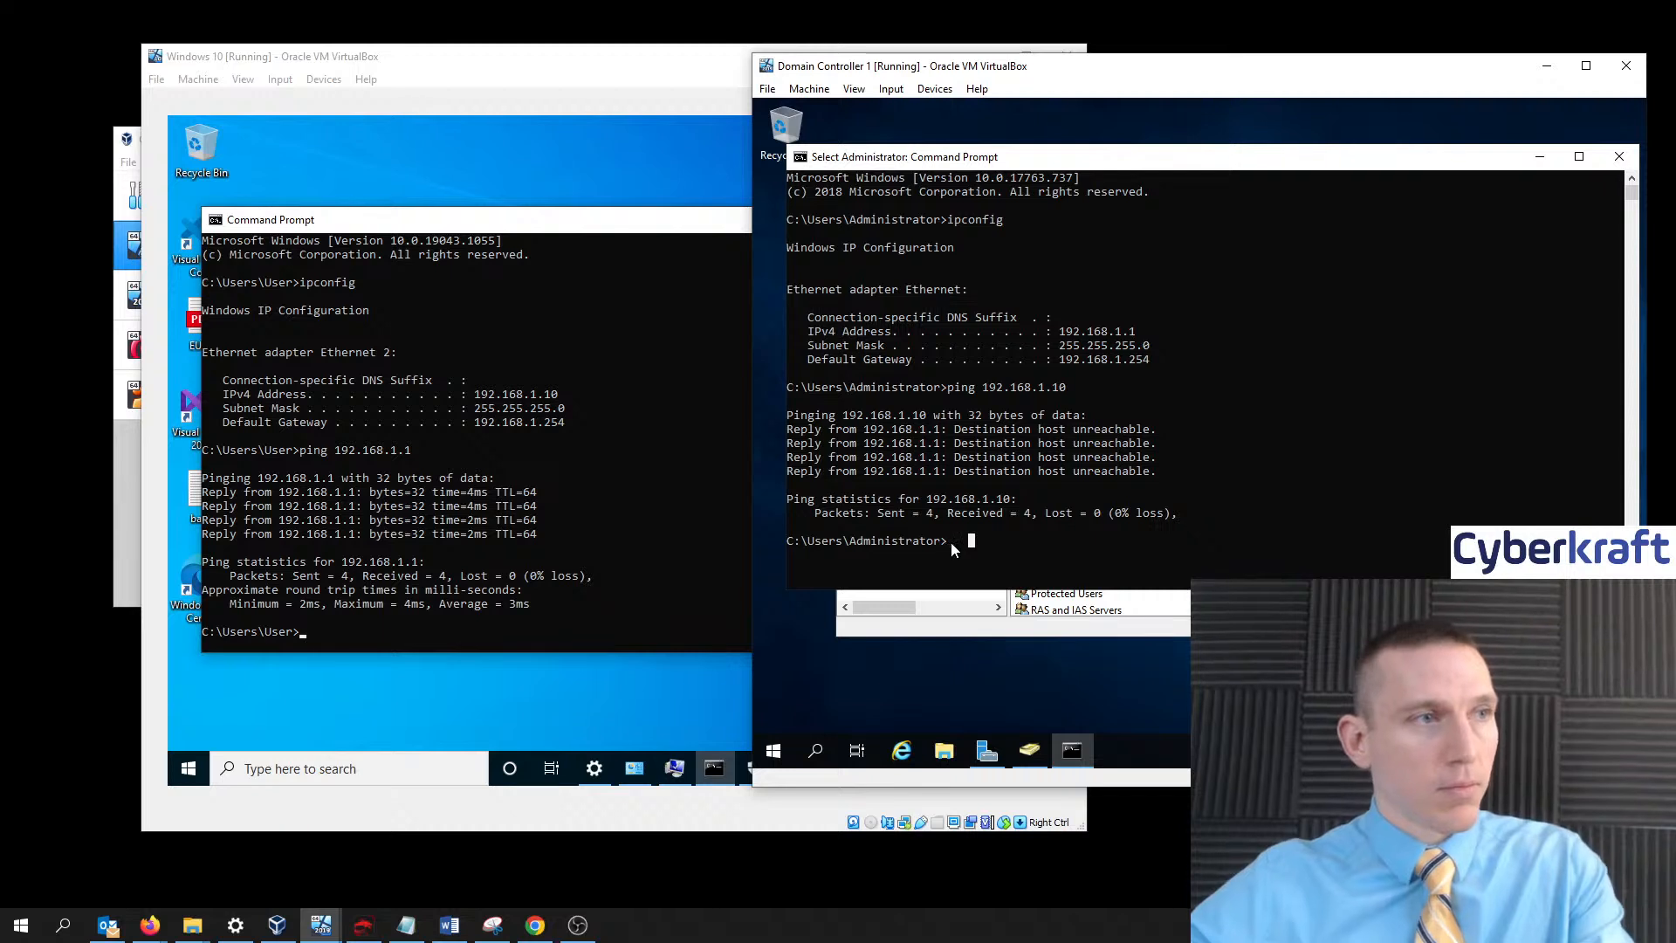
pyautogui.write('ping')
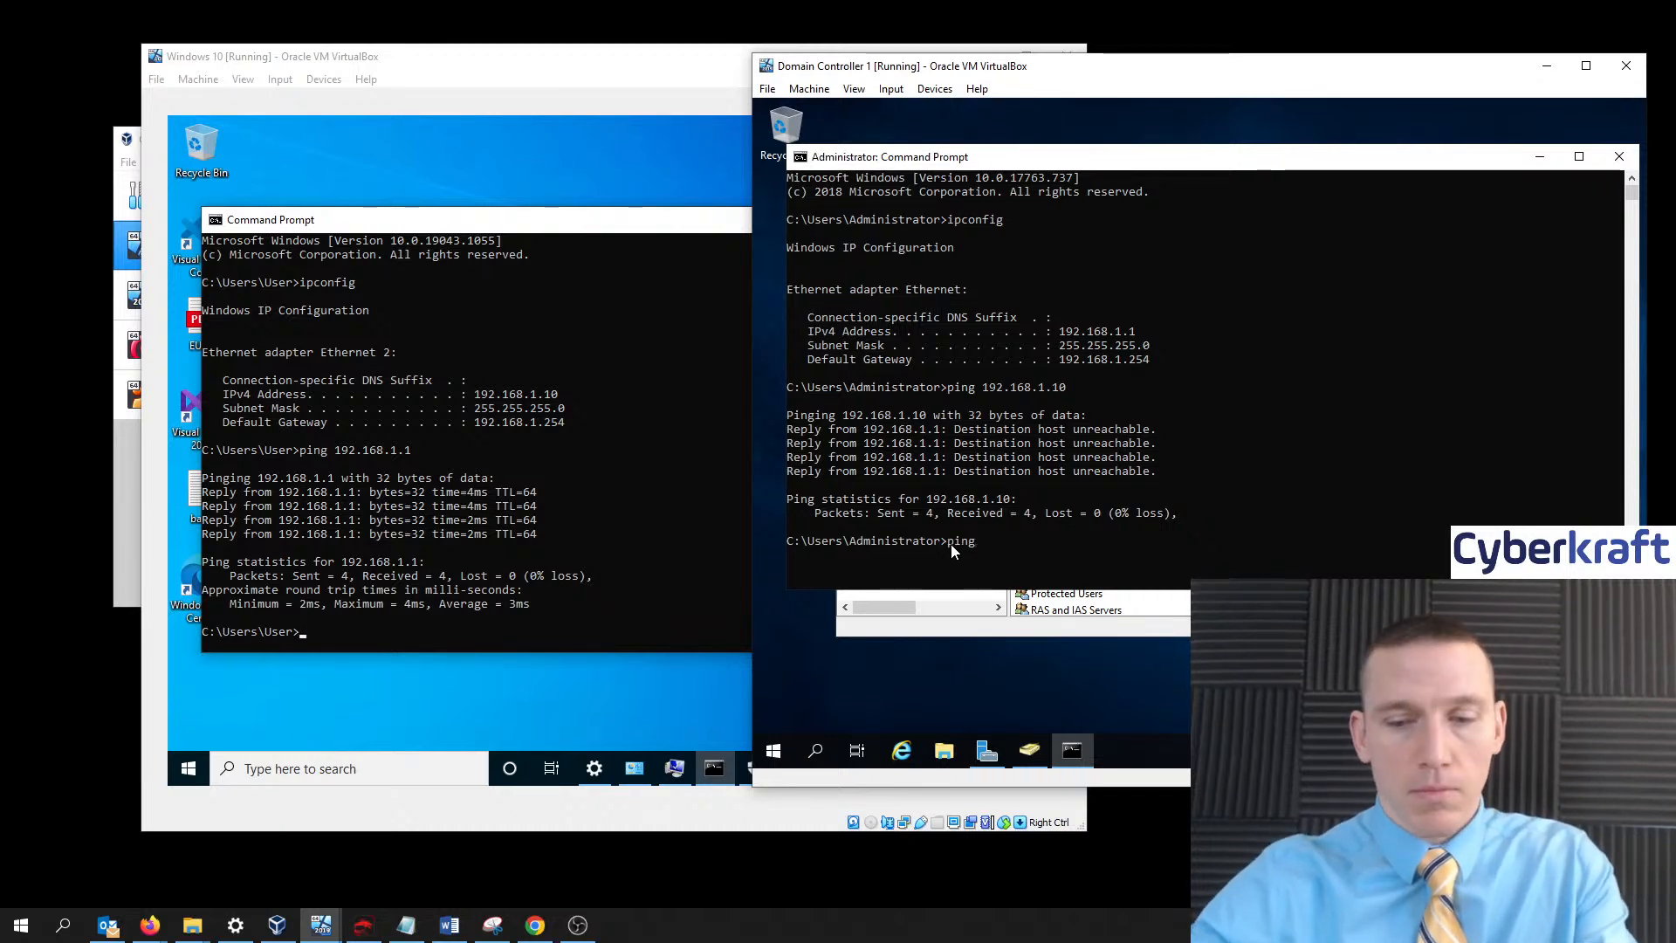
pyautogui.write(' 192.168.1.10')
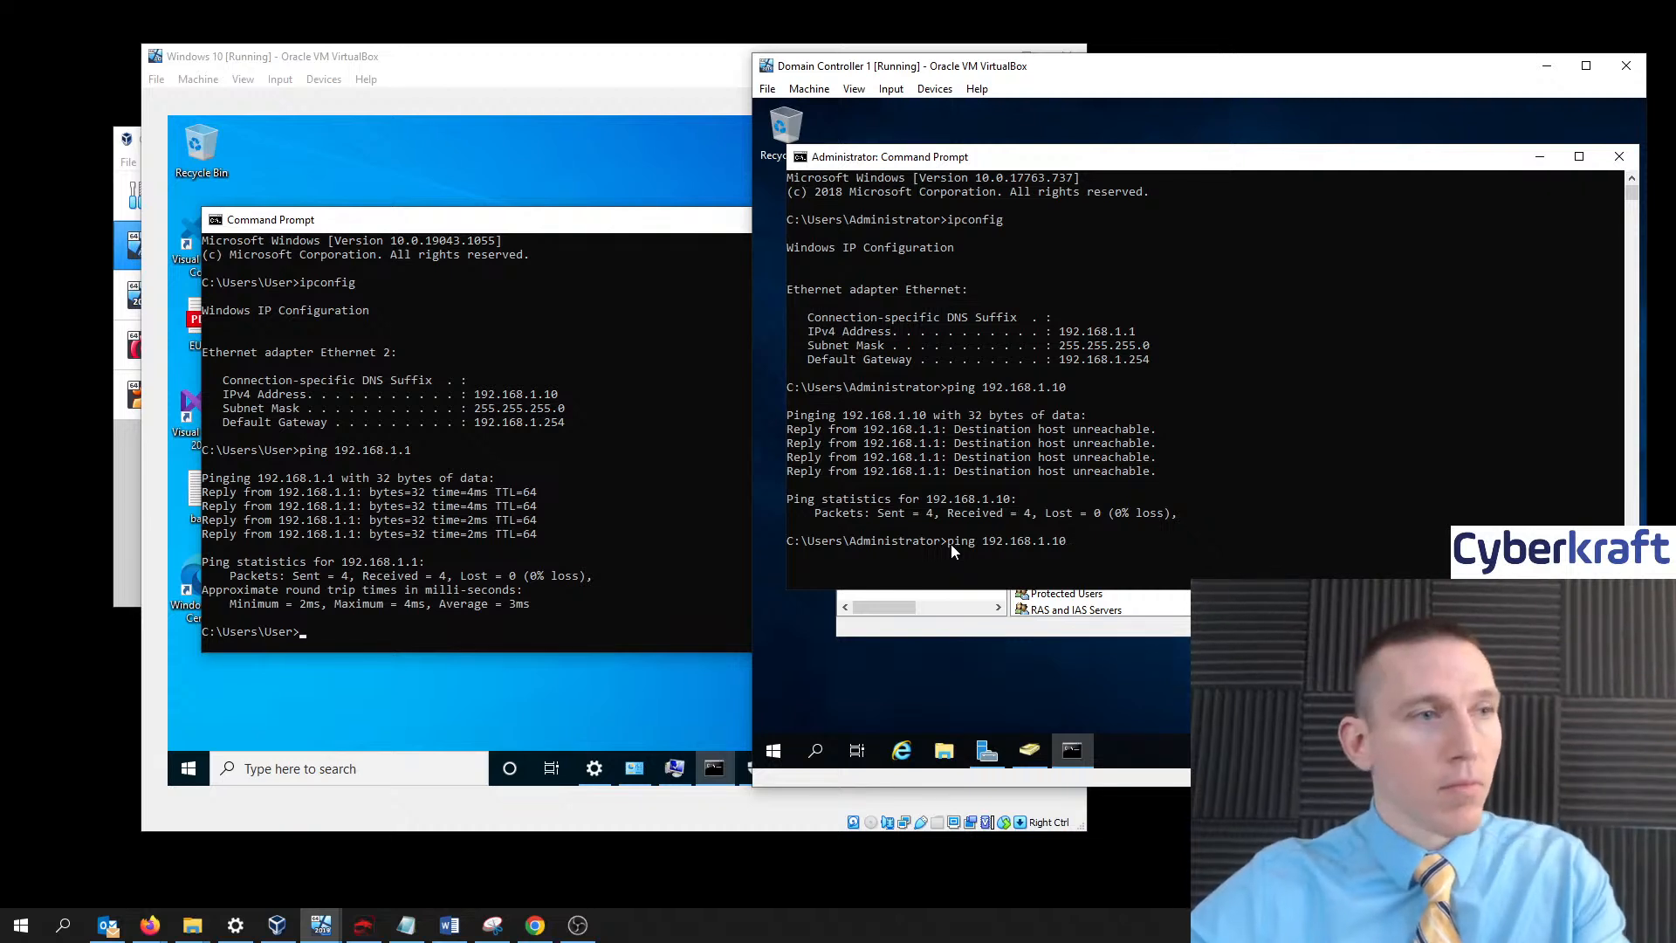
pyautogui.press('Return')
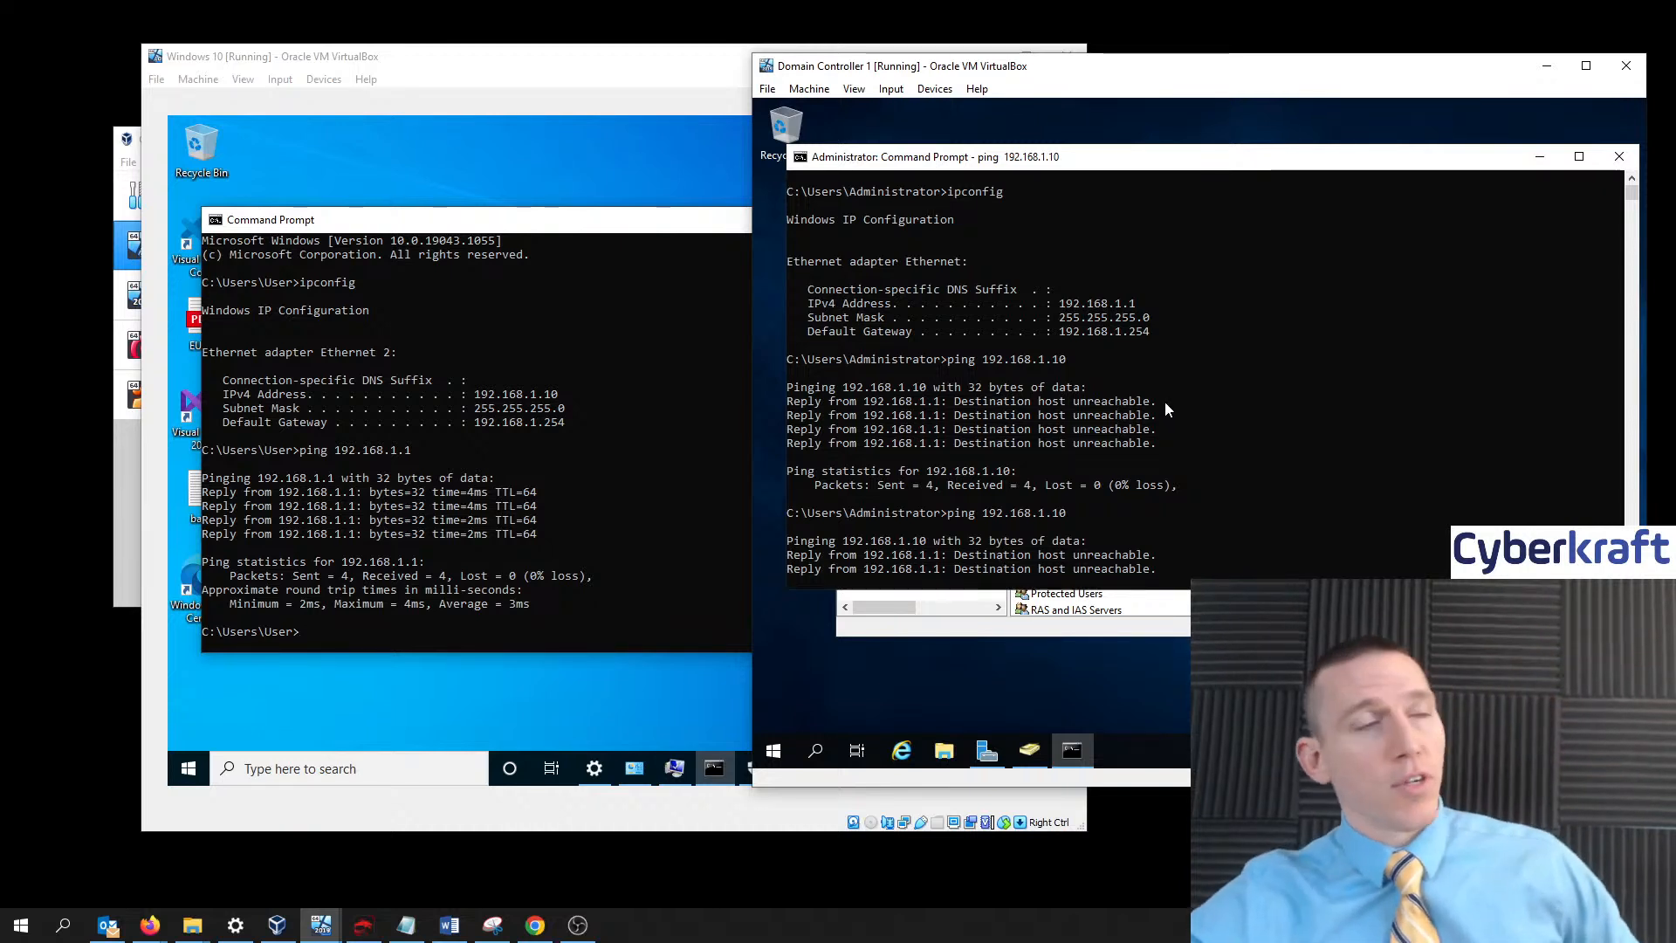
# - Reposition the two VM windows side by side with the domain controller in front
pyautogui.moveTo(542, 62); pyautogui.dragTo(516, 57)
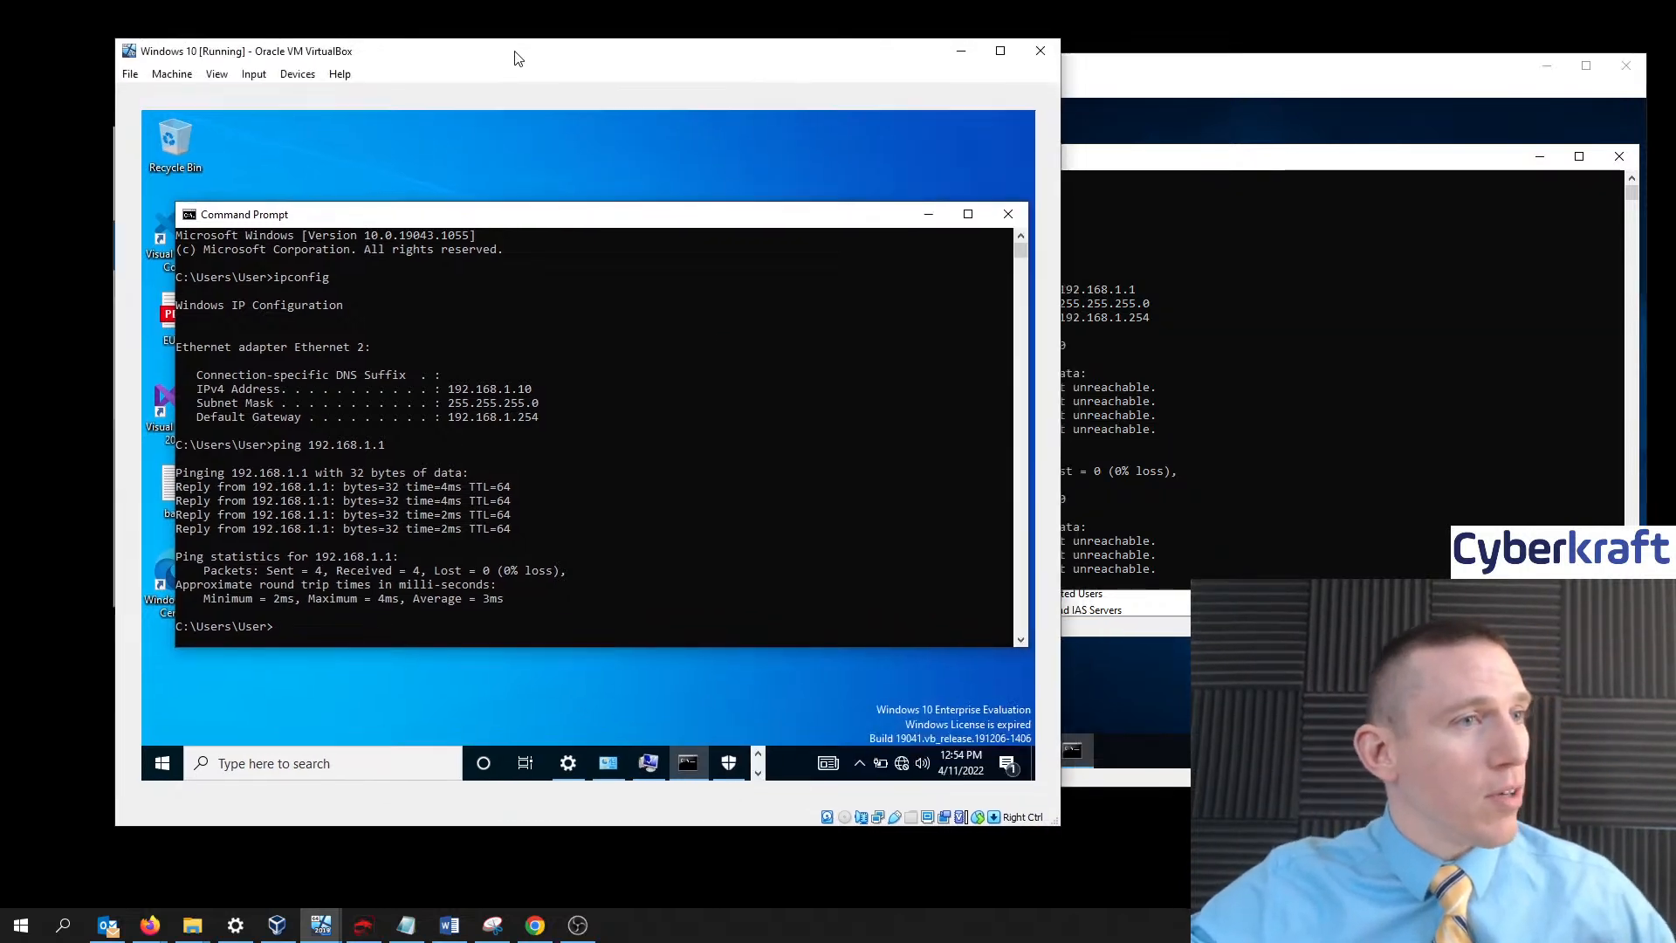
pyautogui.click(1144, 65)
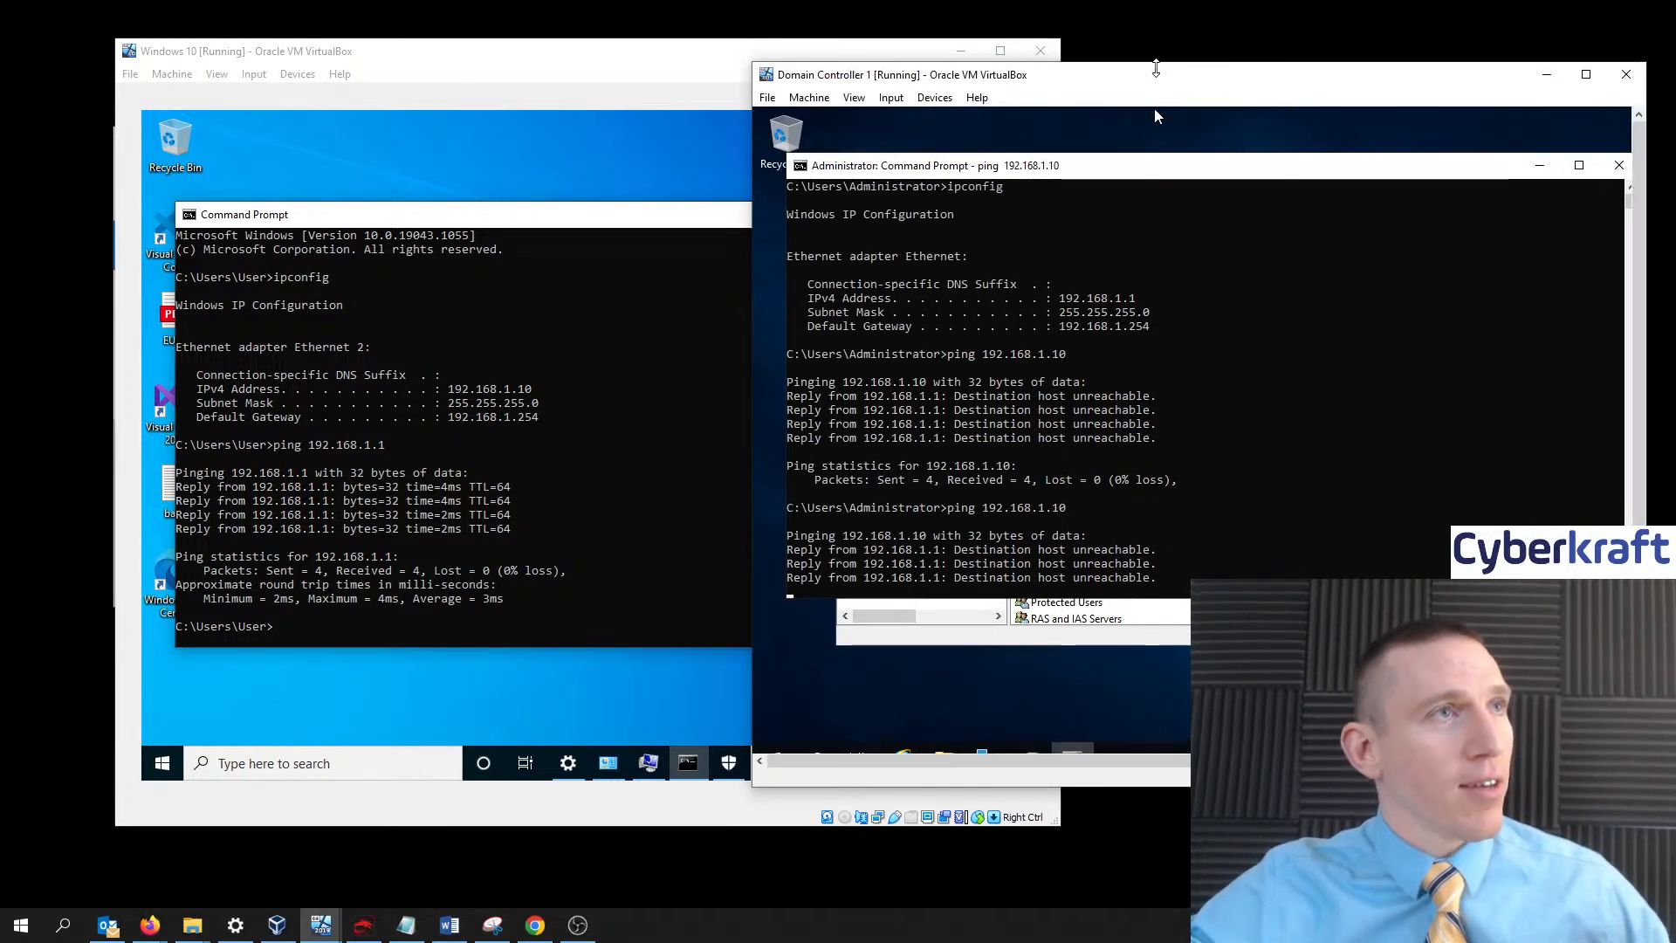
pyautogui.moveTo(1142, 56); pyautogui.dragTo(1174, 101)
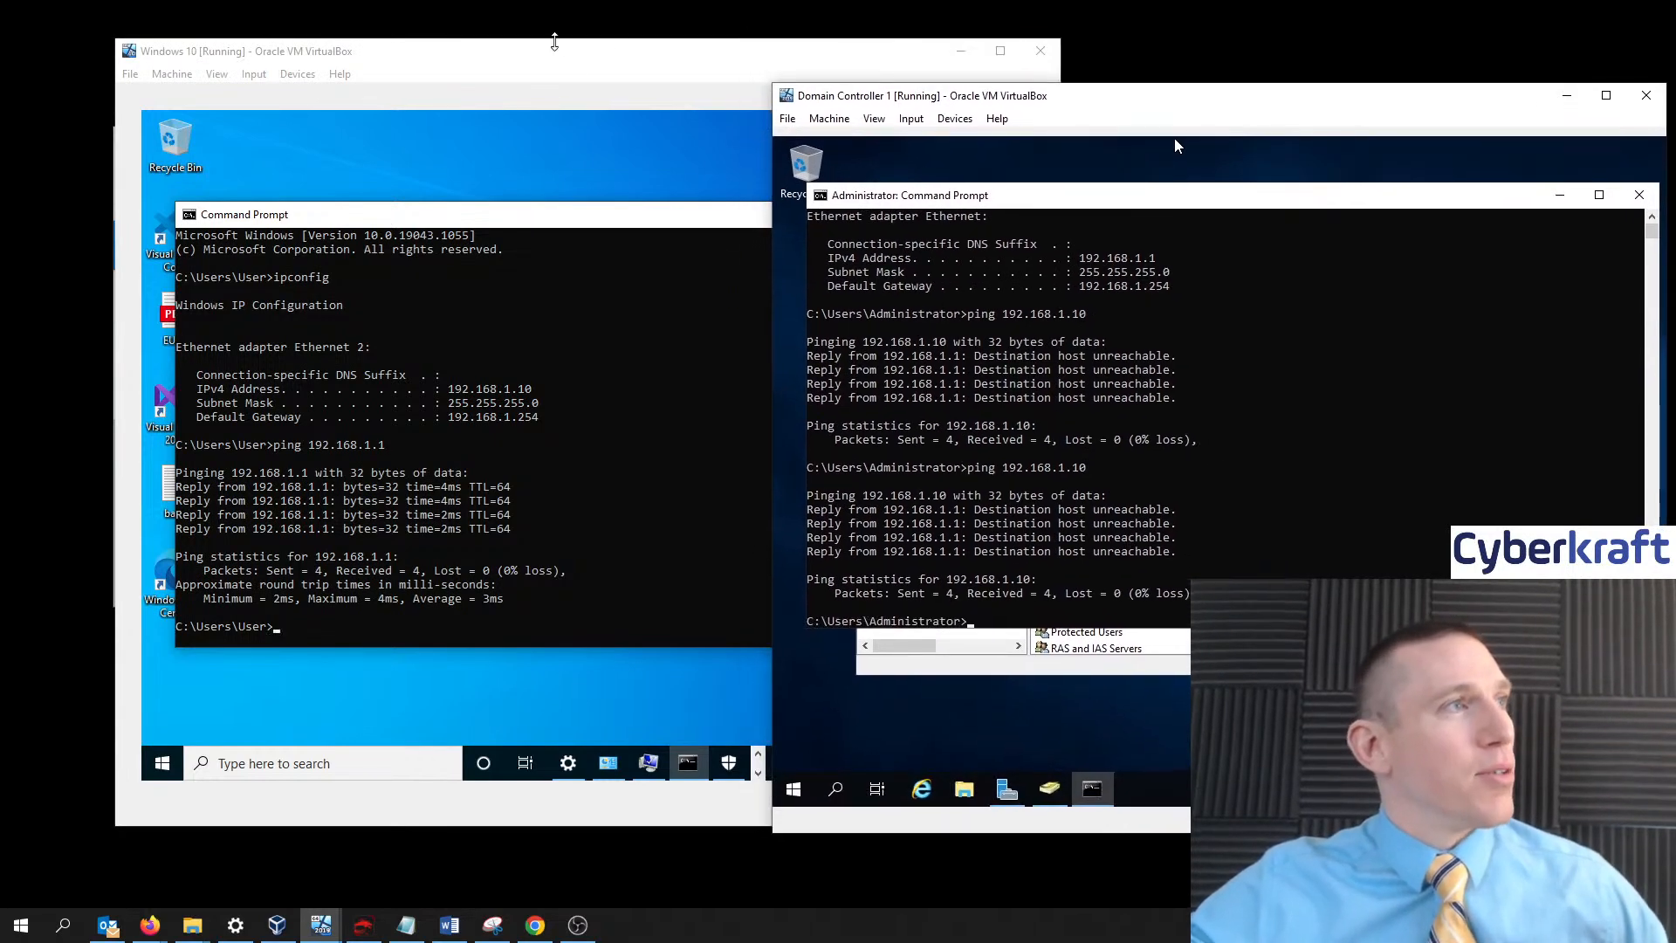
pyautogui.moveTo(557, 56); pyautogui.dragTo(556, 78)
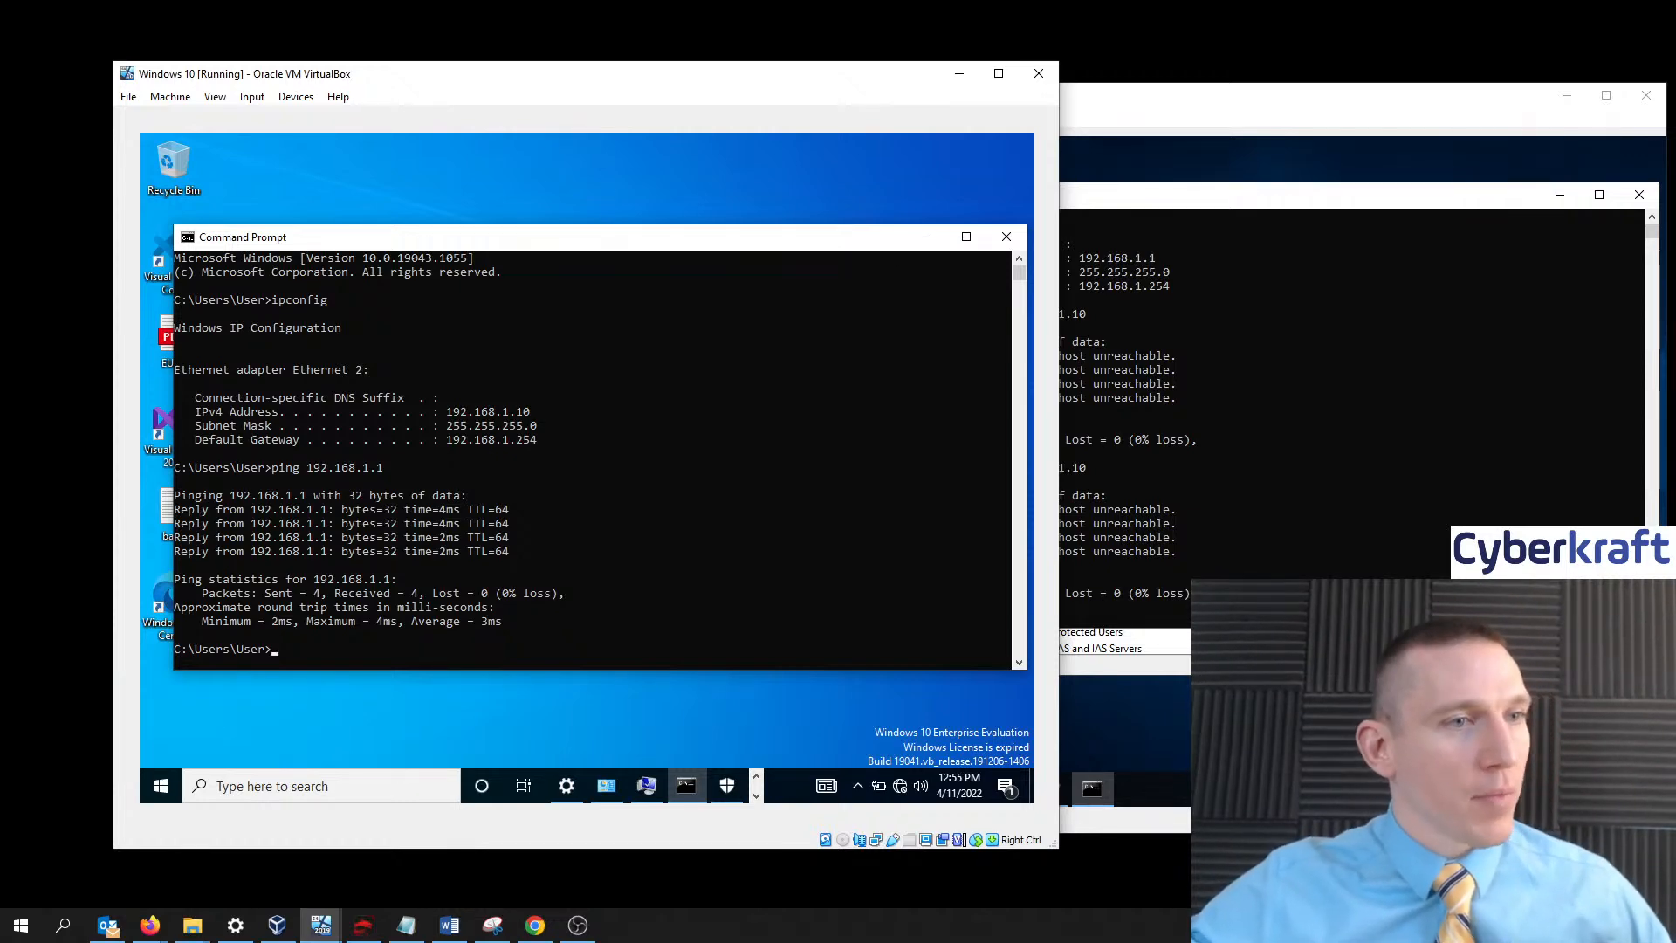
pyautogui.click(1175, 144)
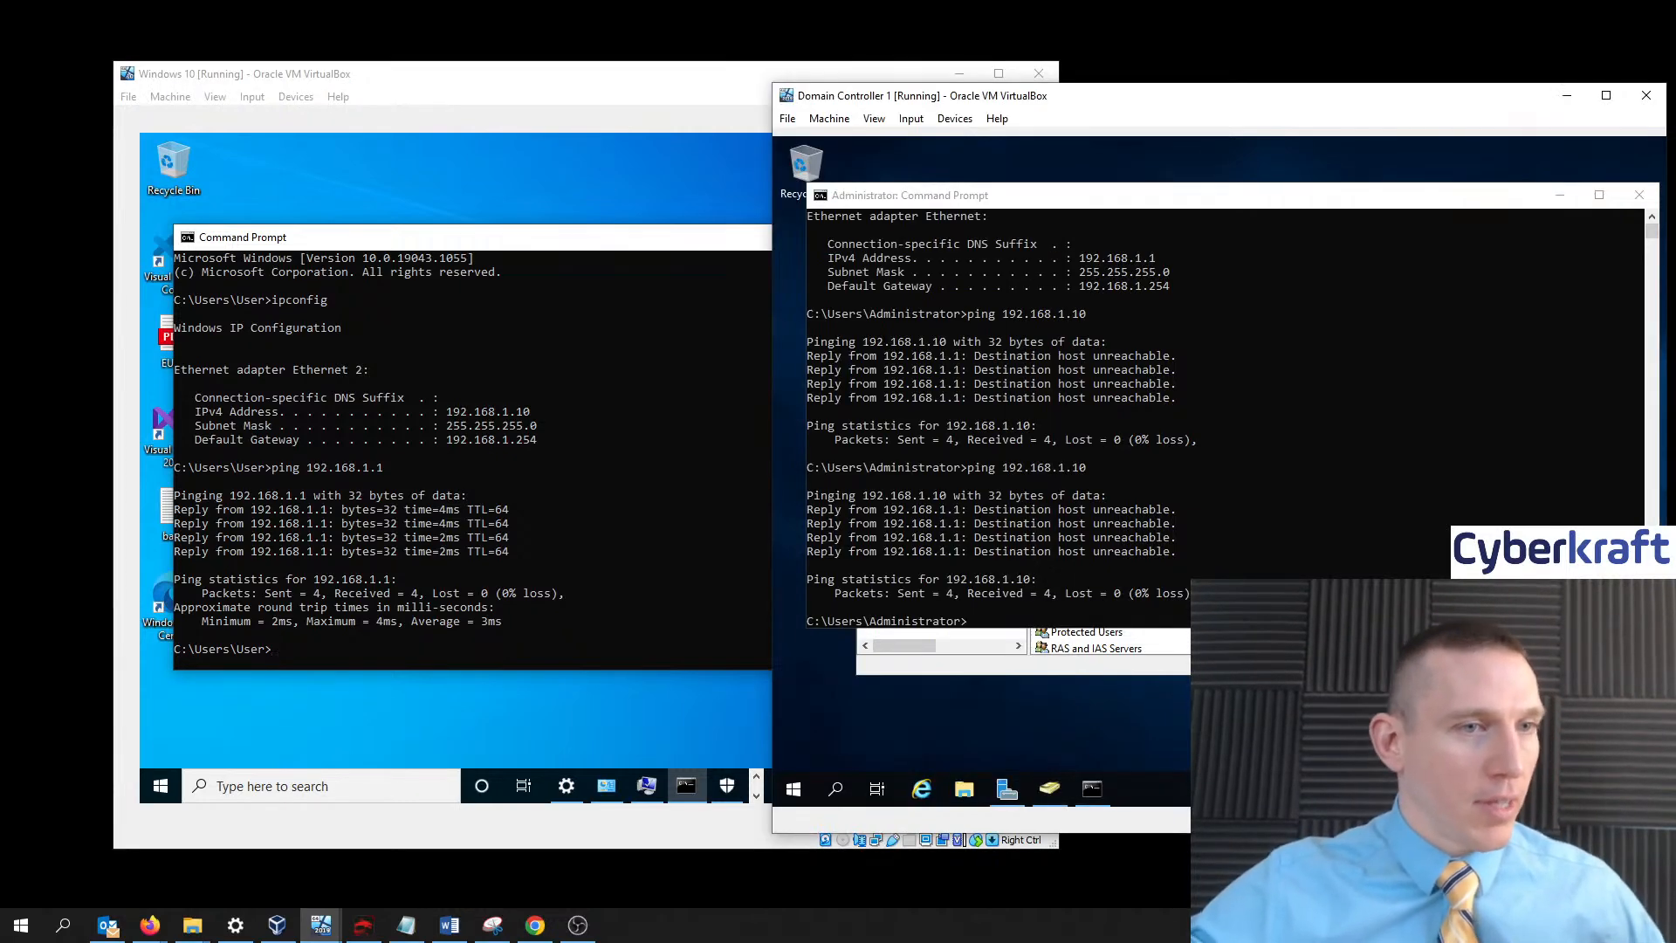
# - Open the domain controller's advanced firewall settings and start a New Rule under Inbound Rules
pyautogui.click(836, 789)
pyautogui.write('firewall')
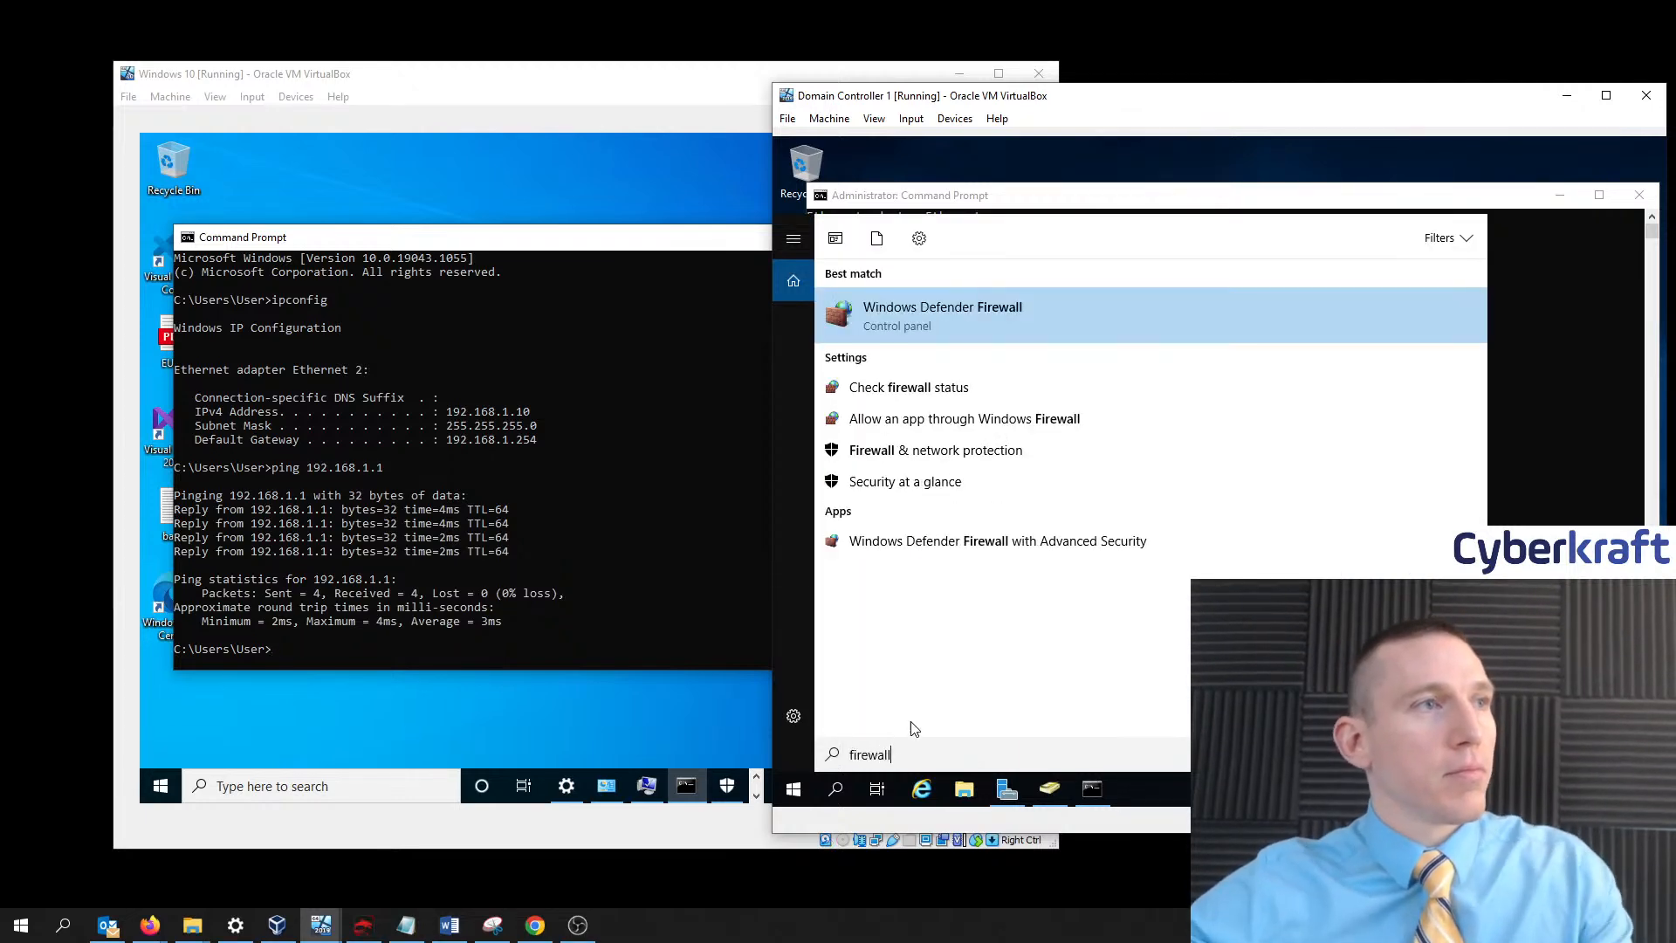
pyautogui.click(939, 298)
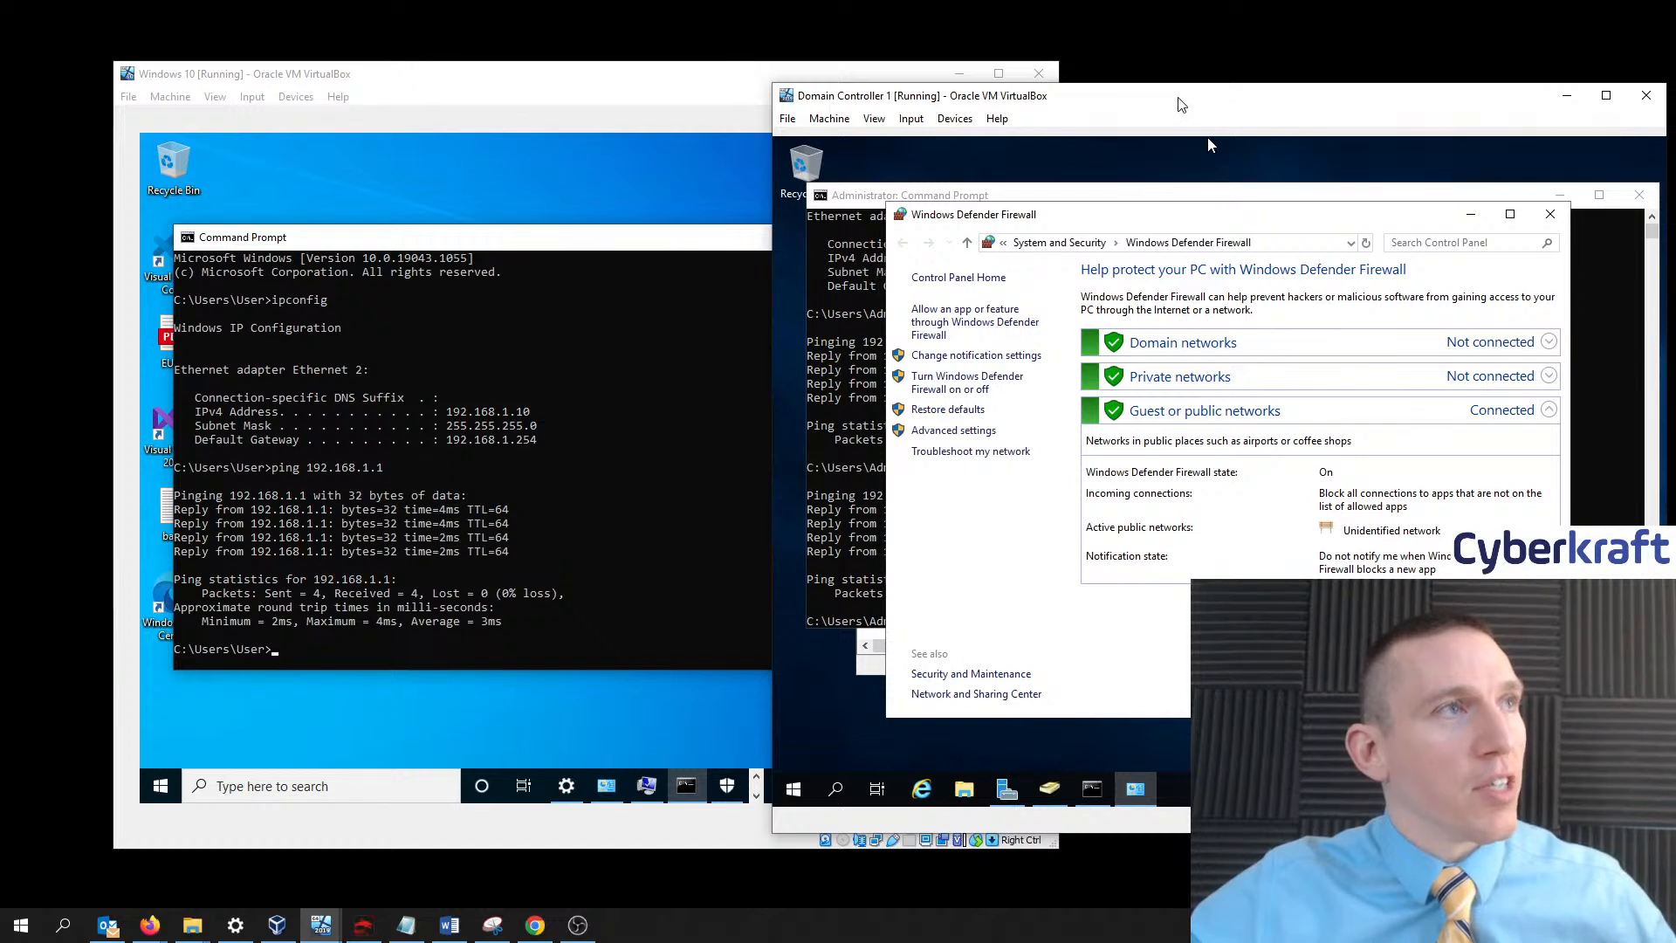
pyautogui.moveTo(1182, 91); pyautogui.dragTo(1095, 70)
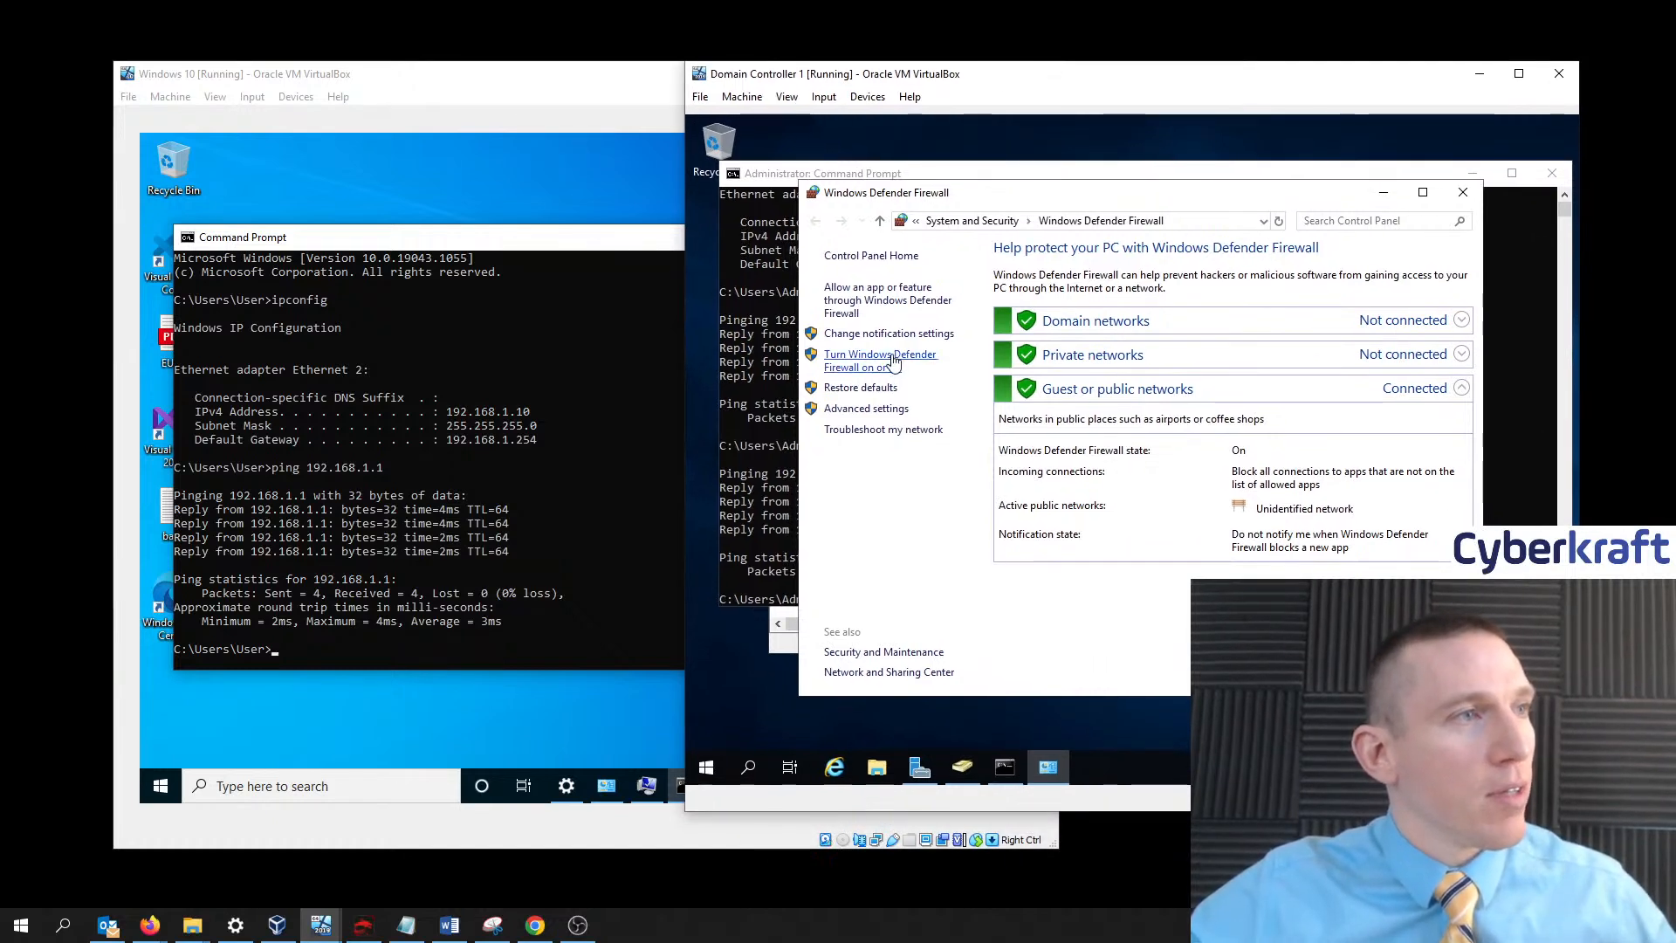
pyautogui.click(875, 410)
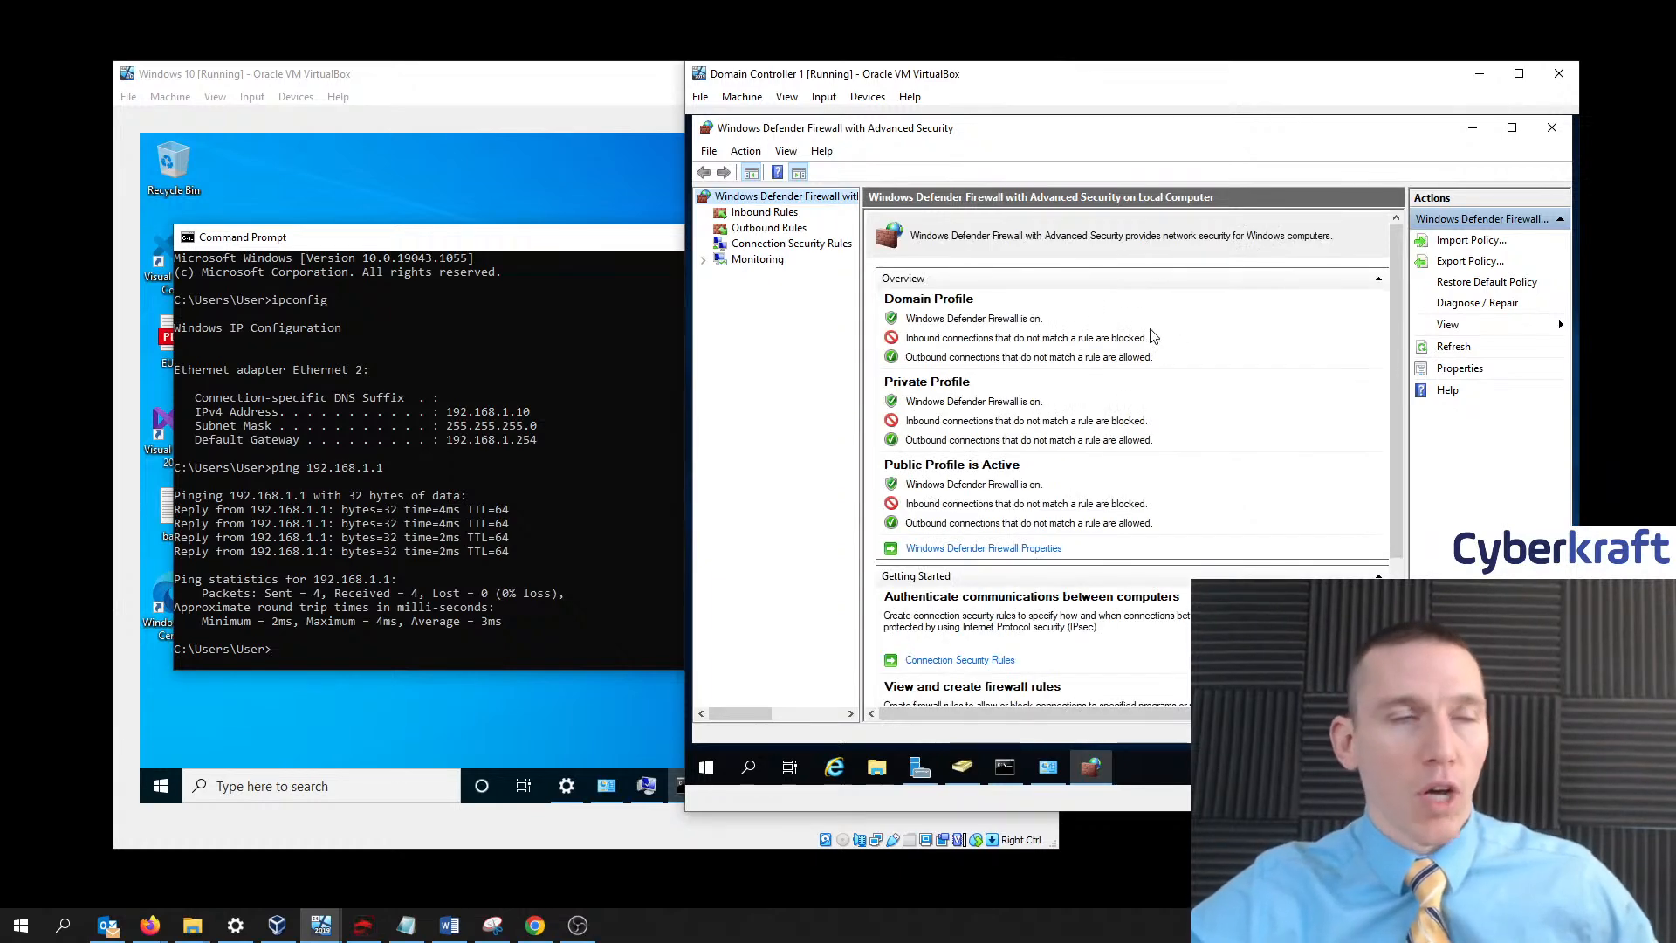
pyautogui.click(768, 228)
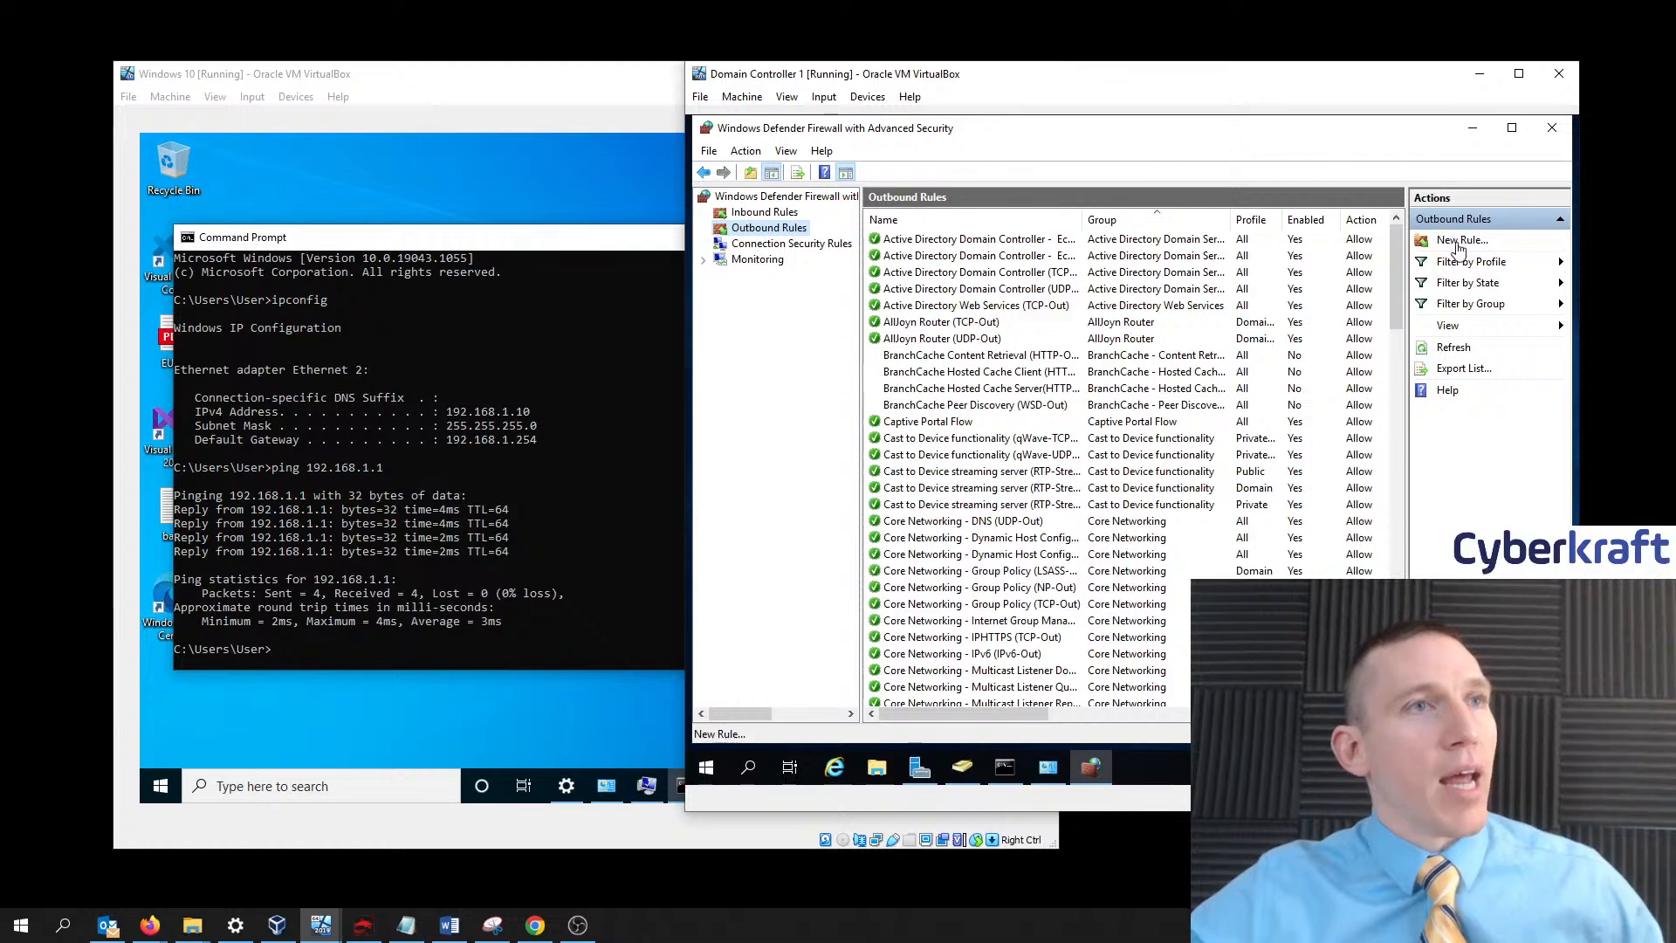
pyautogui.click(762, 216)
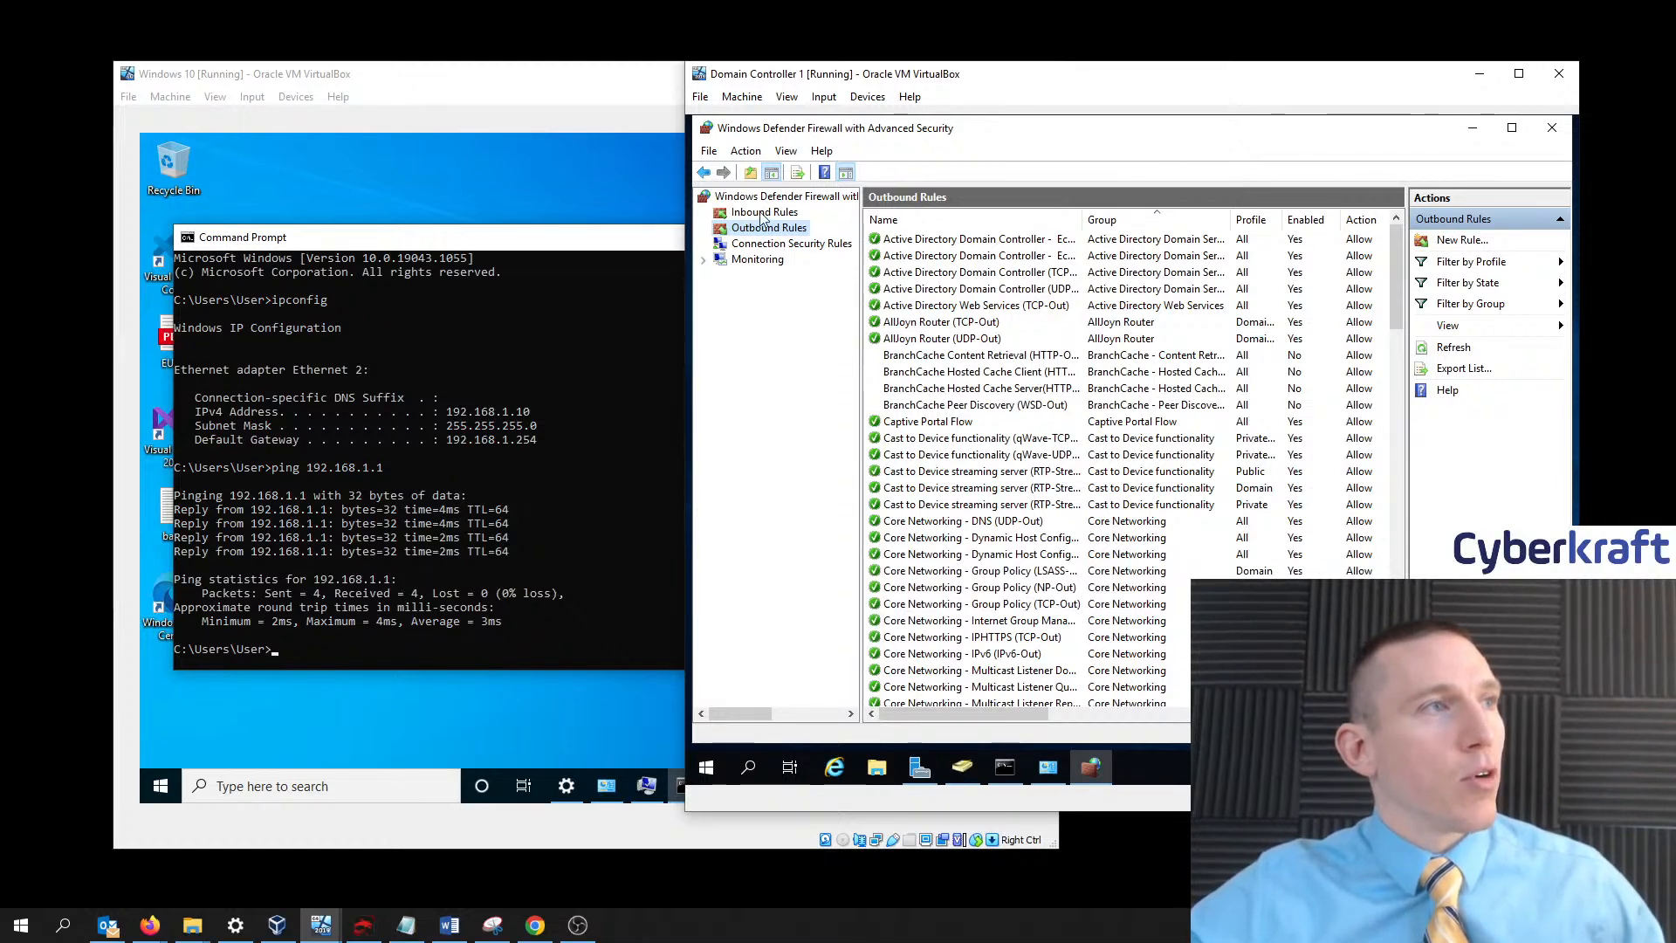
pyautogui.click(1465, 242)
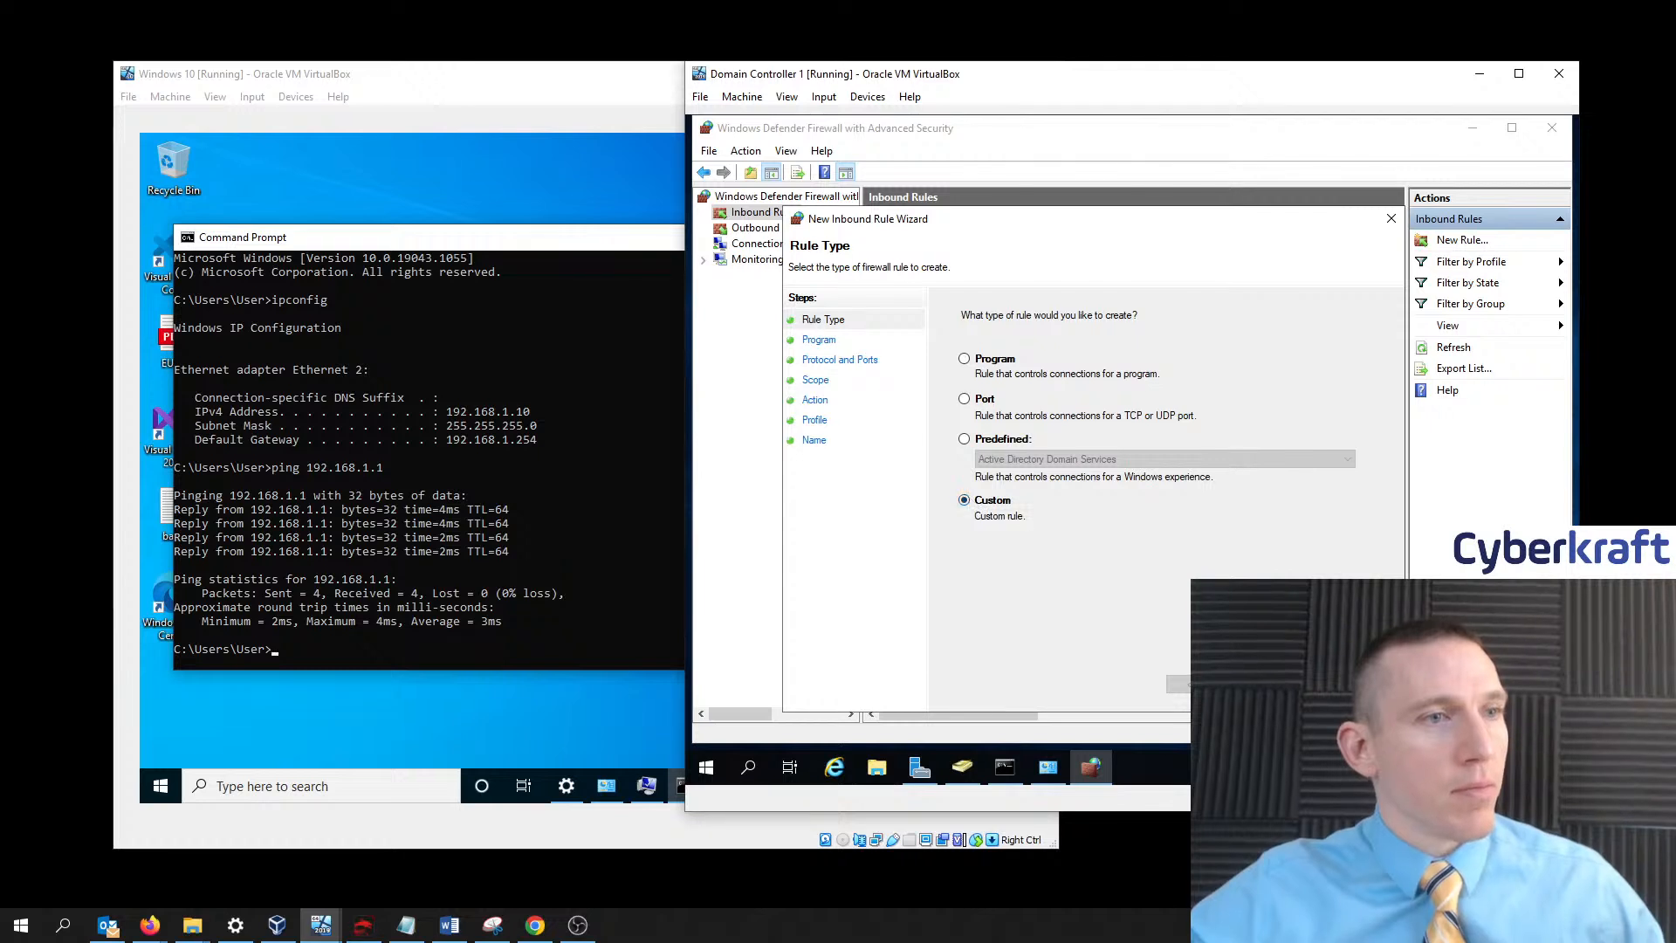
# - Keep the default rule type and program, then limit local IP addresses to 192.168.1.10
pyautogui.click(1274, 685)
pyautogui.click(1274, 684)
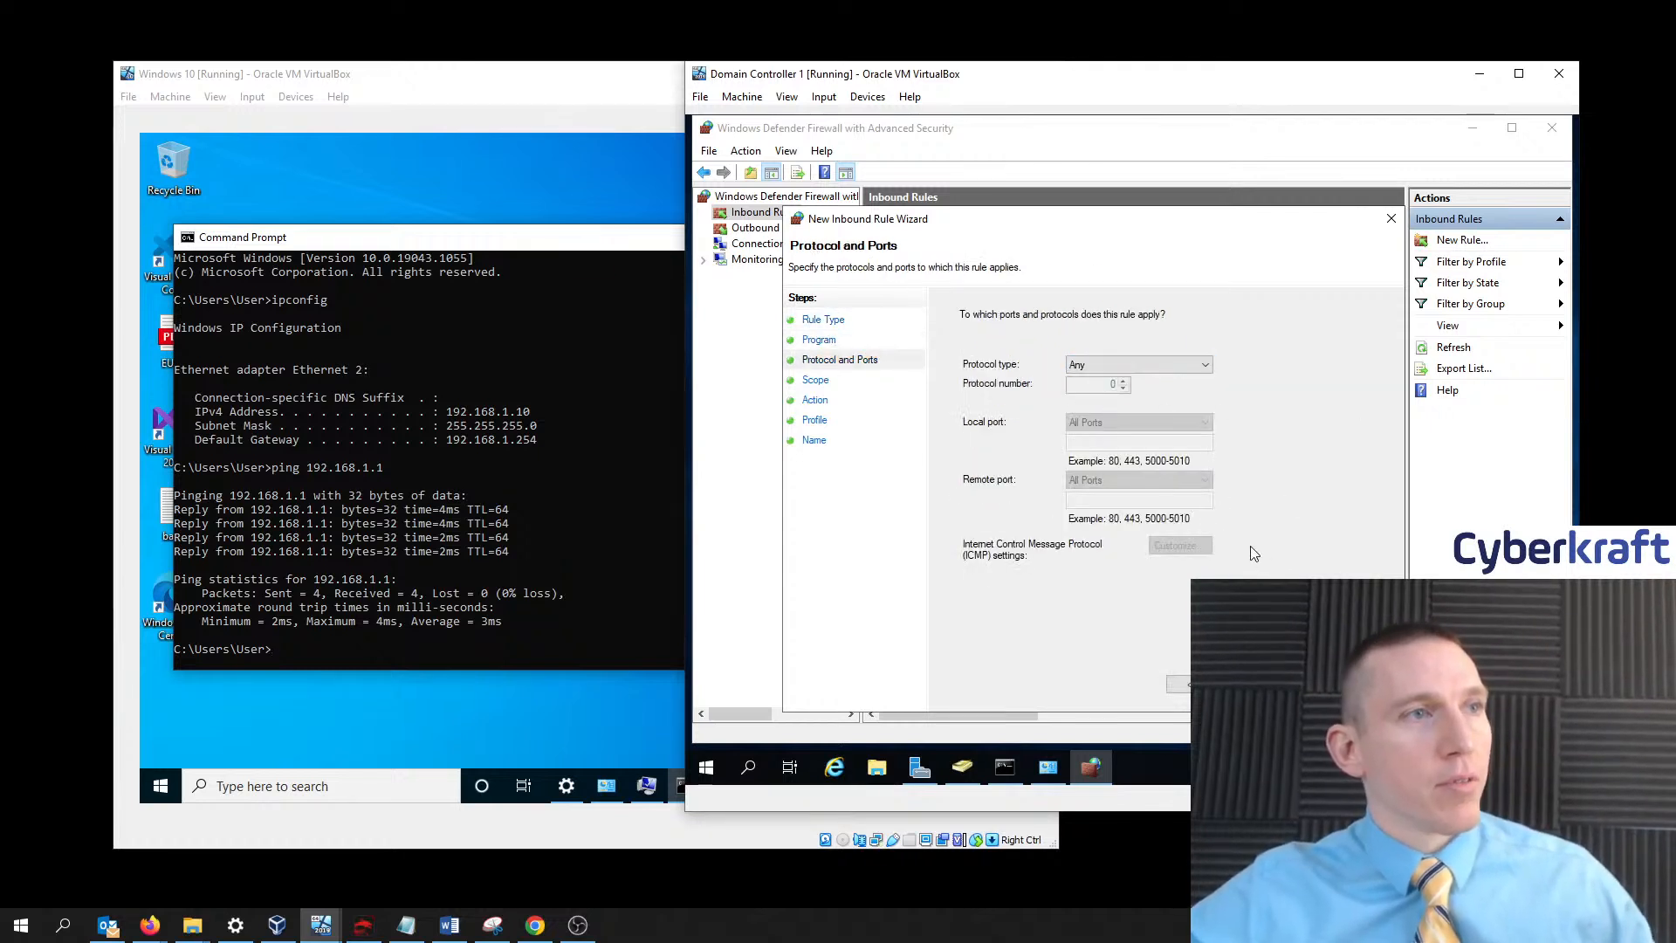
pyautogui.click(1275, 684)
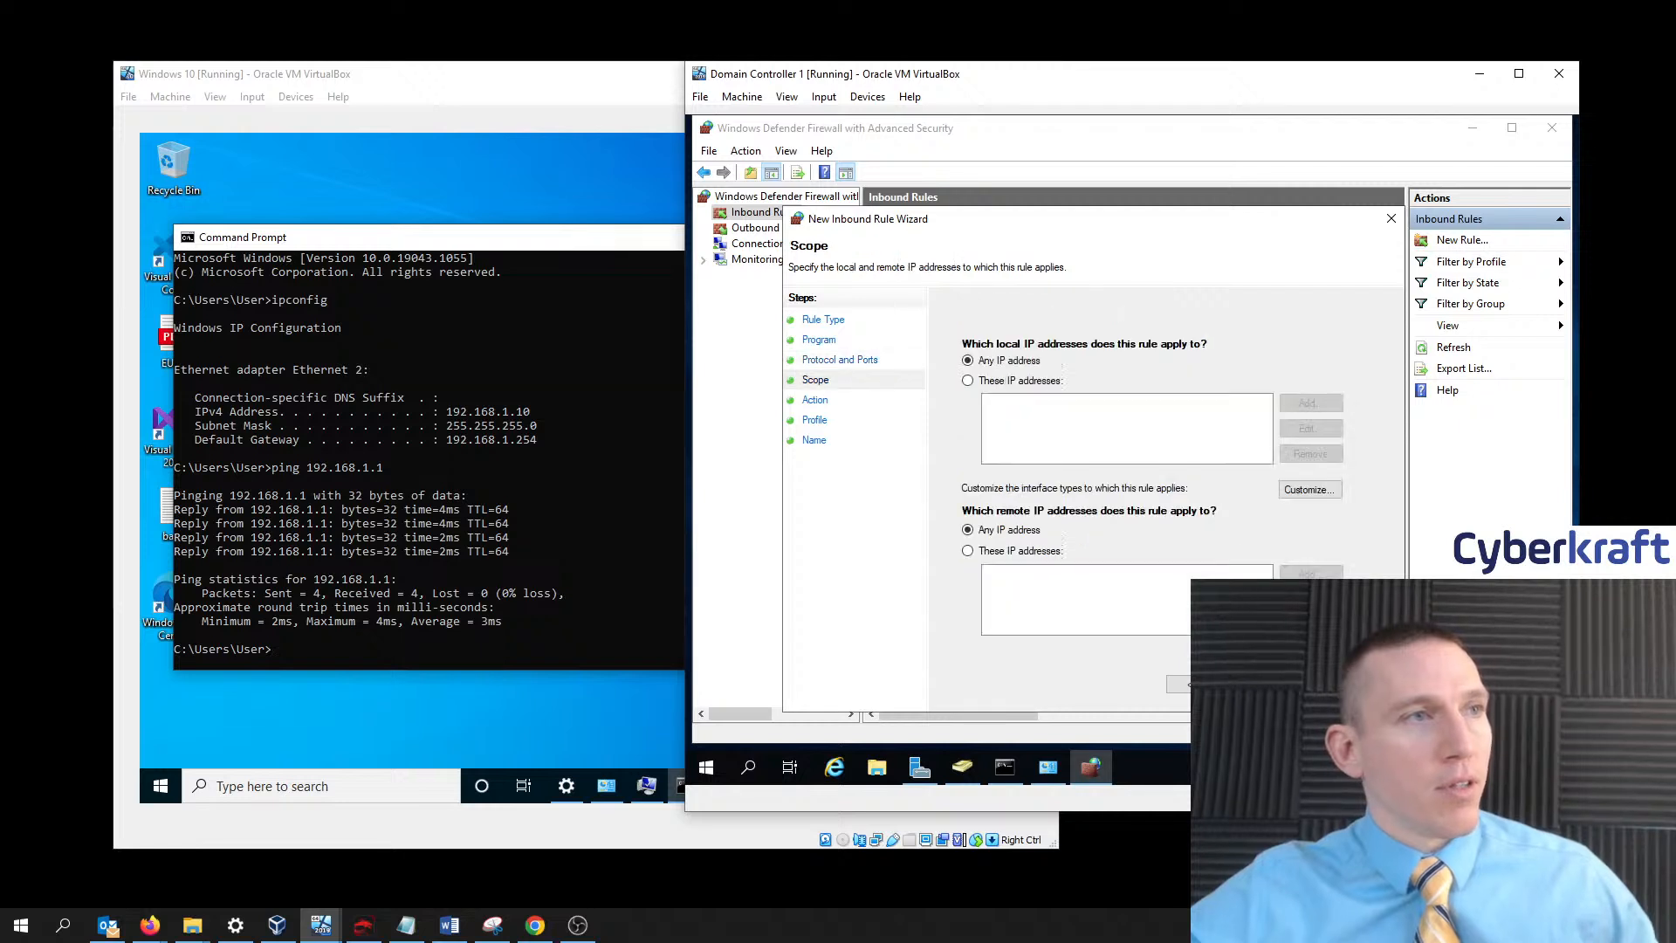
pyautogui.click(967, 380)
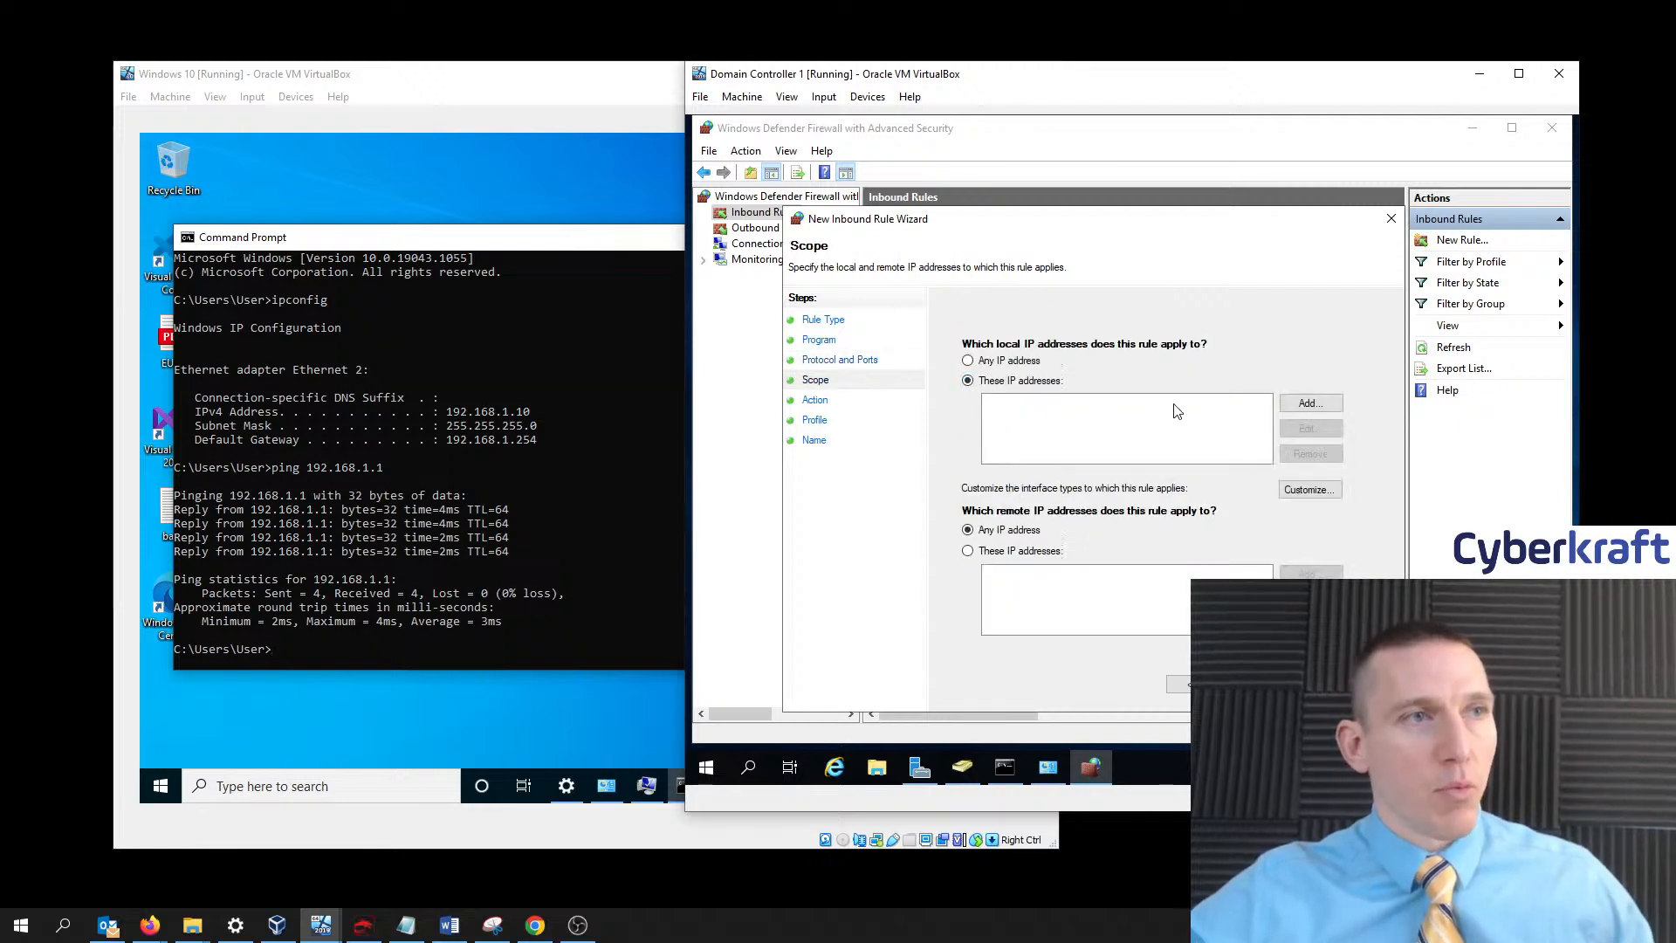
pyautogui.click(1309, 412)
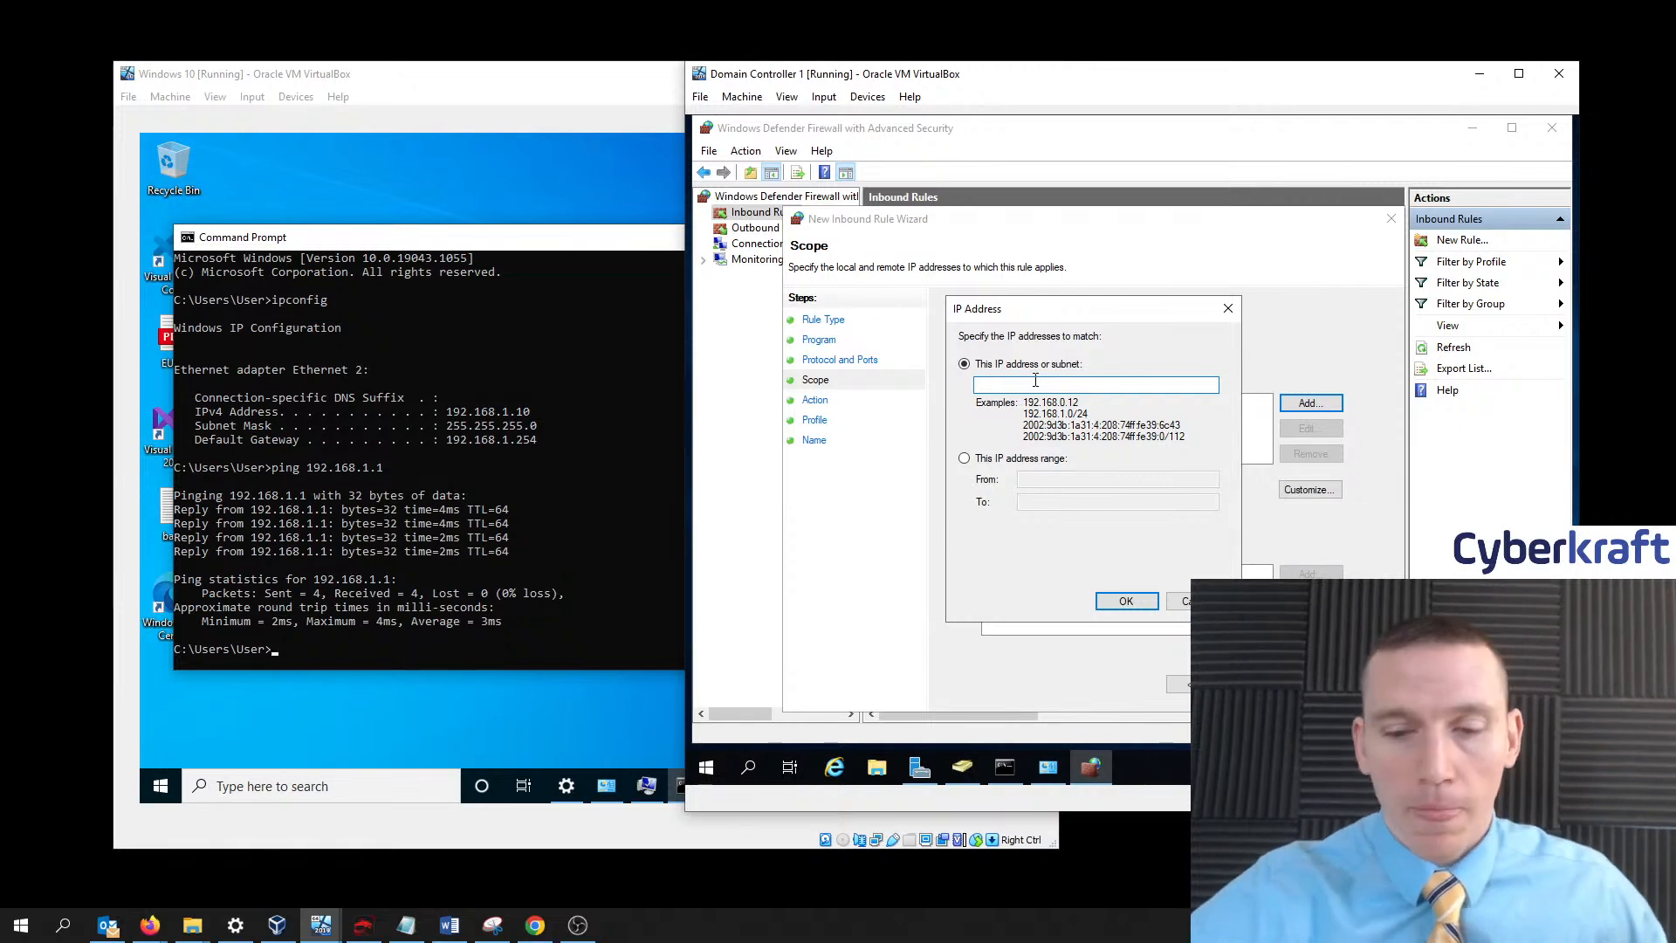
pyautogui.write('192.1')
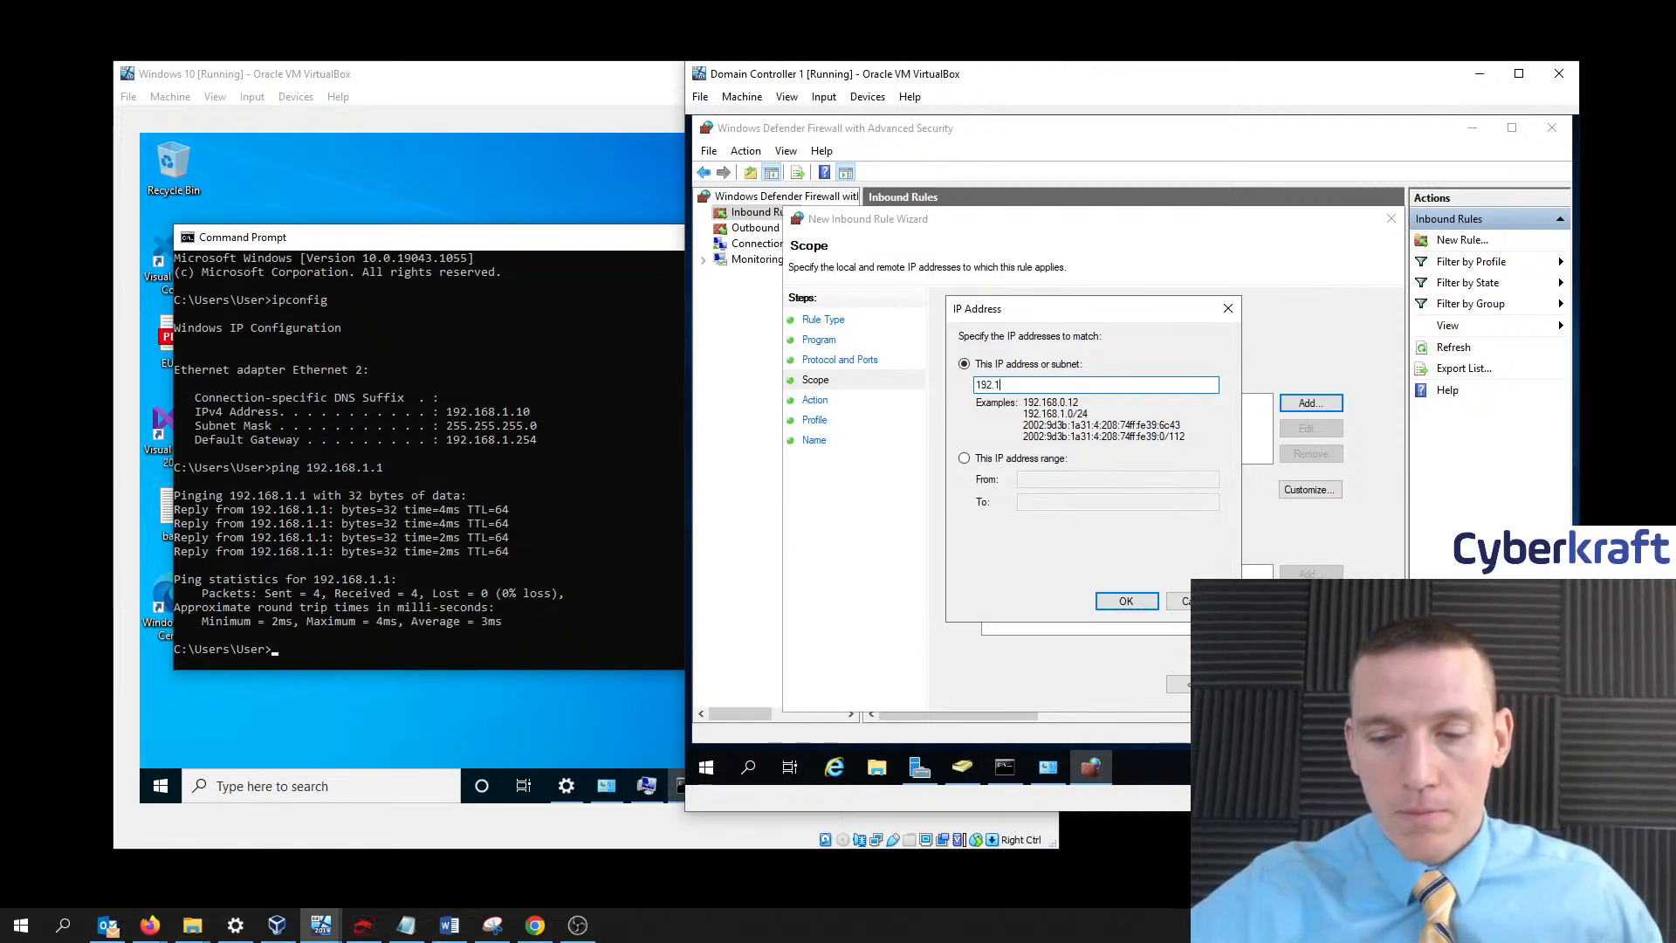
pyautogui.write('68.1.1')
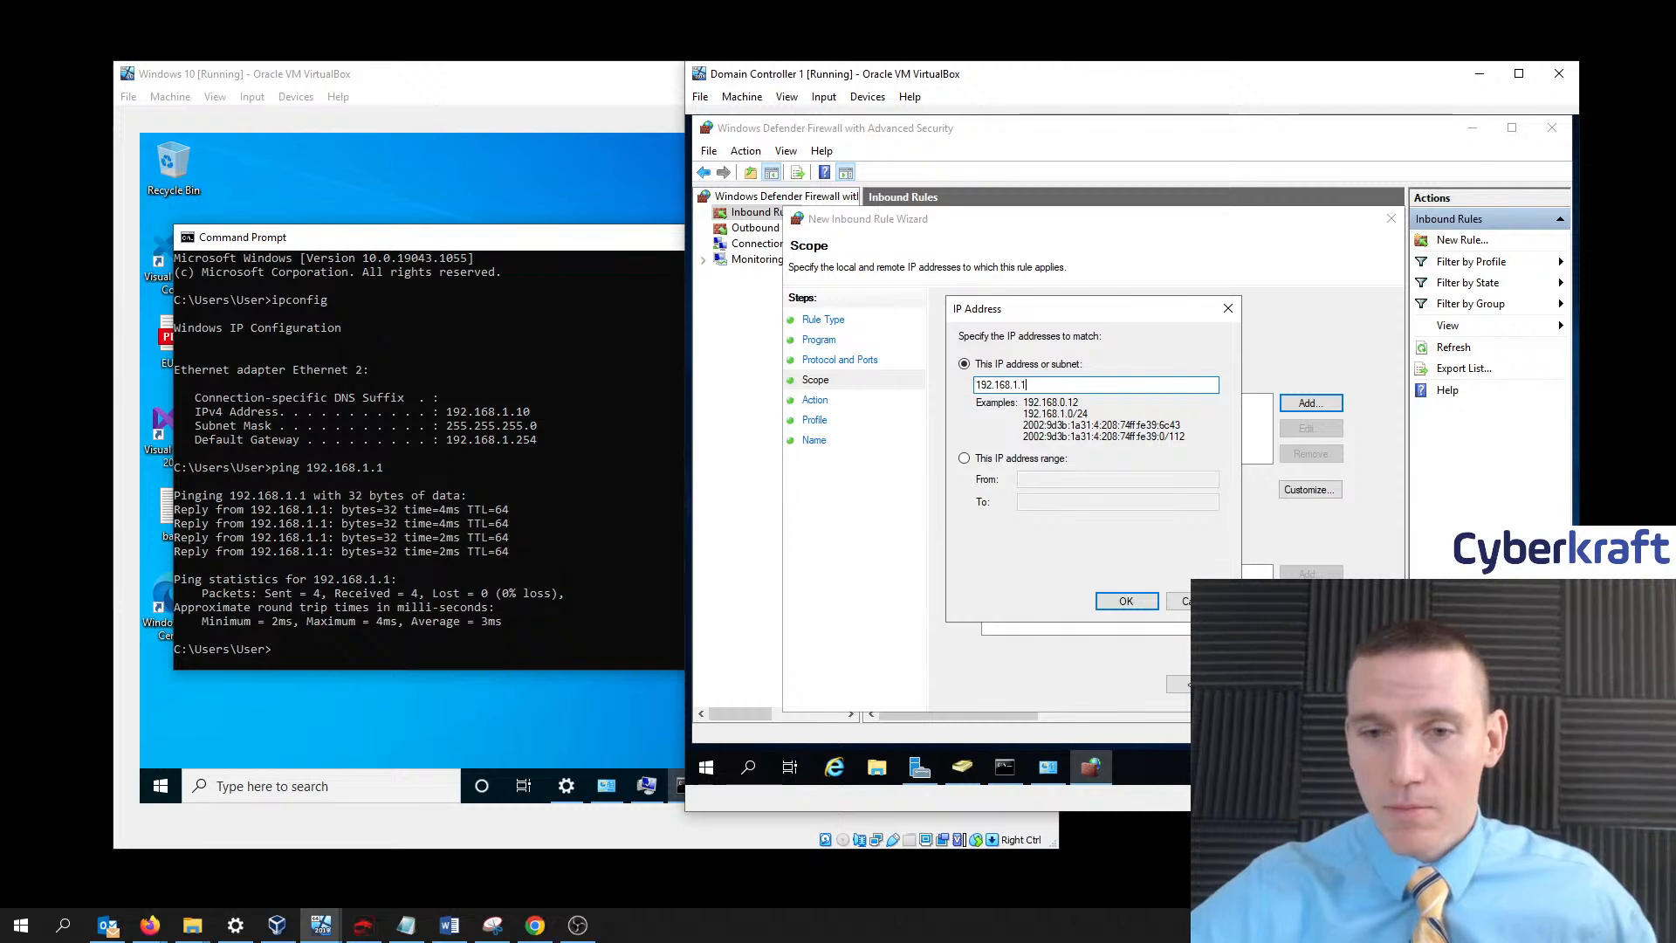
pyautogui.write('0')
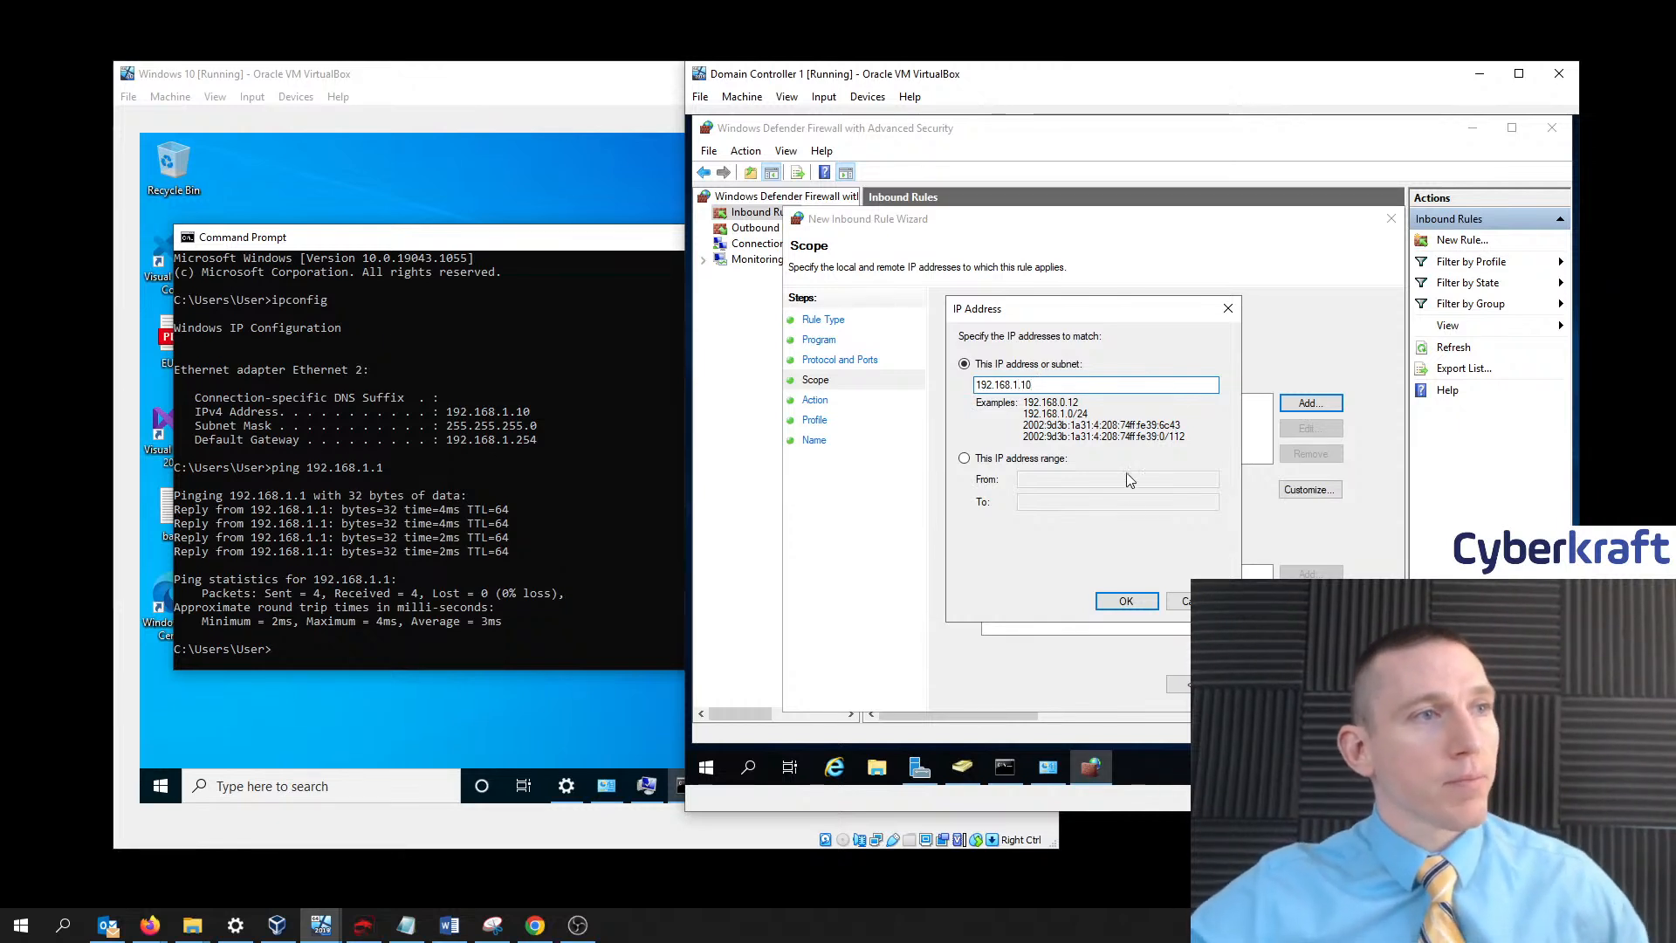
pyautogui.click(1125, 602)
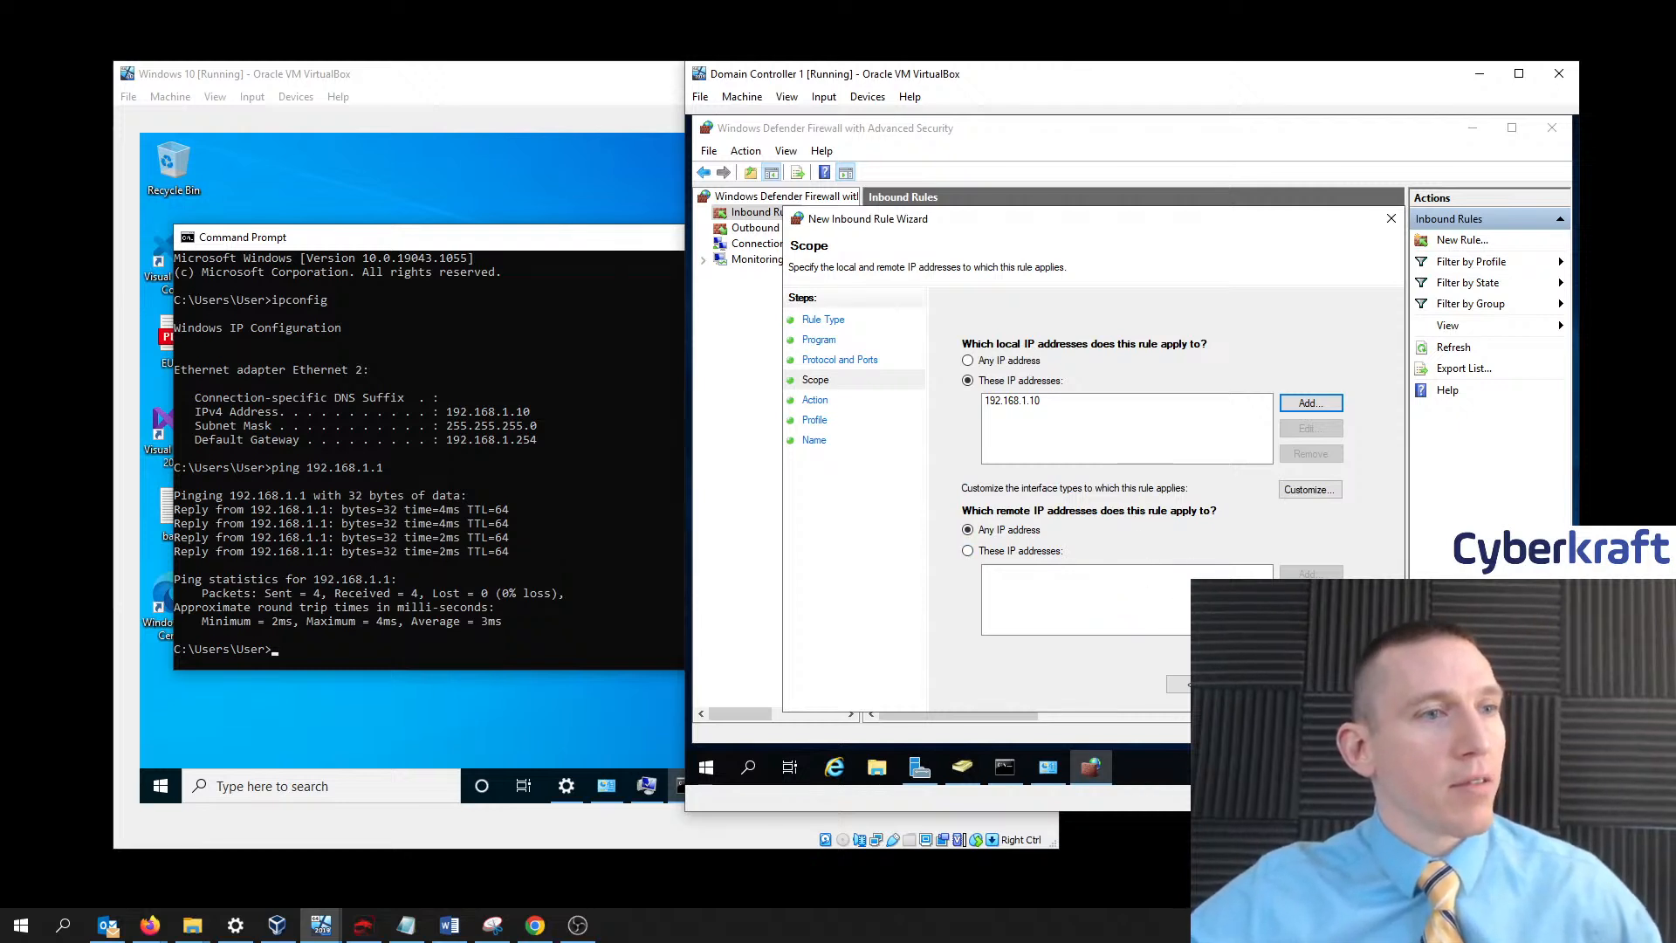
# - Skip through action and profile, then enter the name 'Client Connection (Windows 10)'
pyautogui.click(1263, 684)
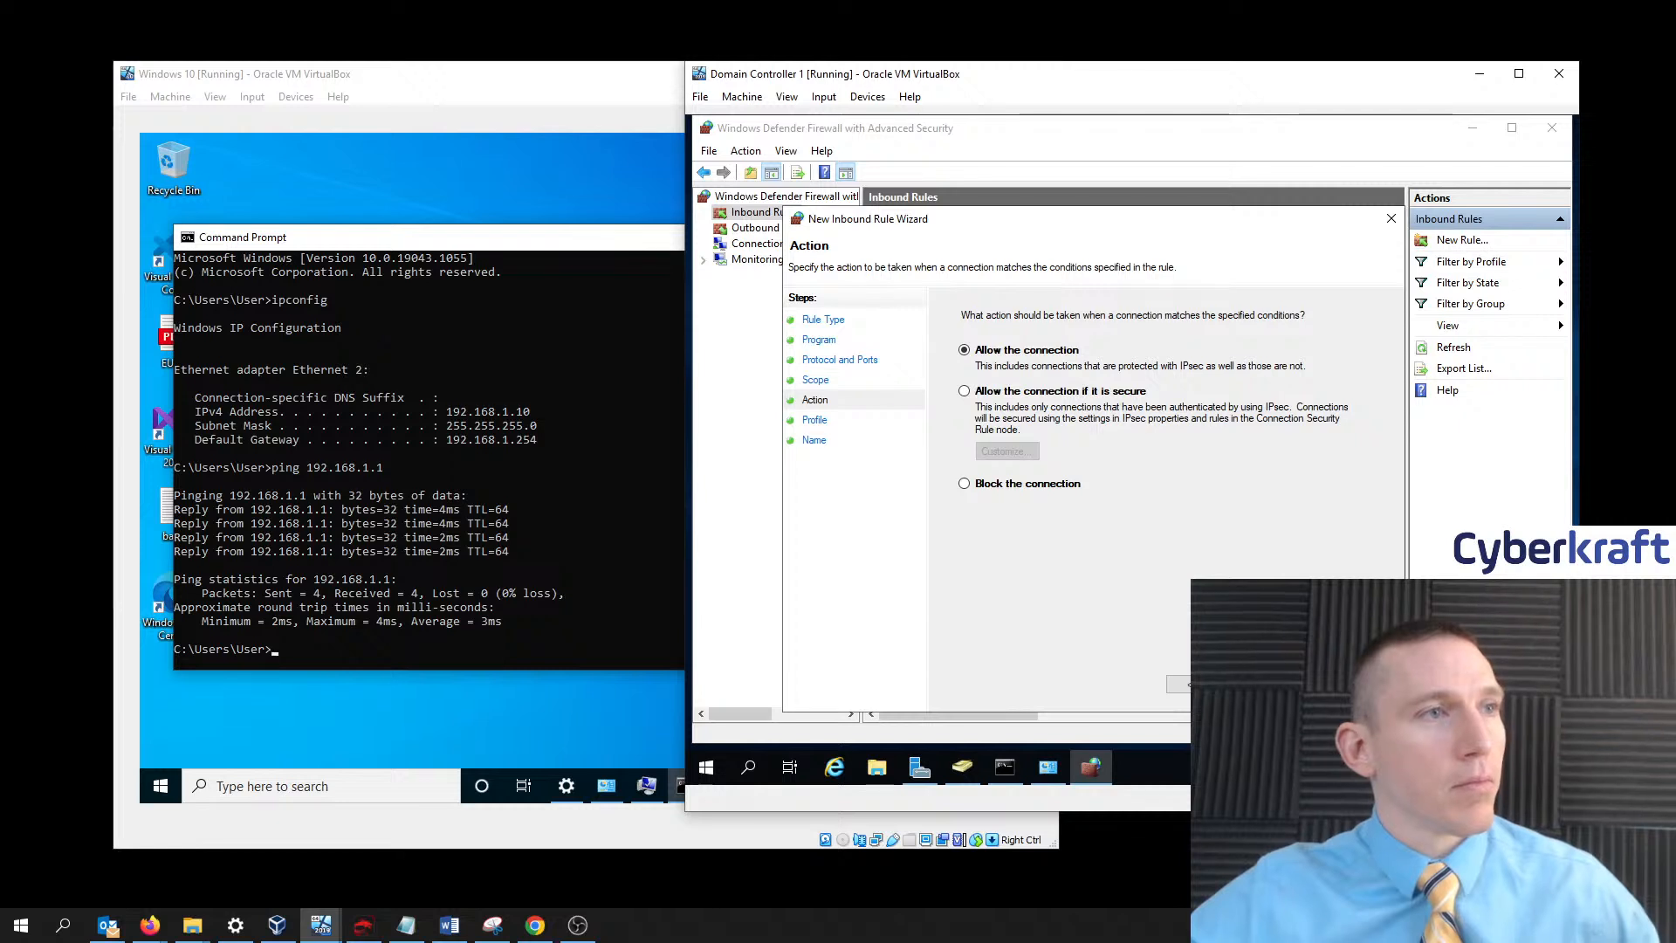
pyautogui.click(1263, 684)
pyautogui.click(1264, 685)
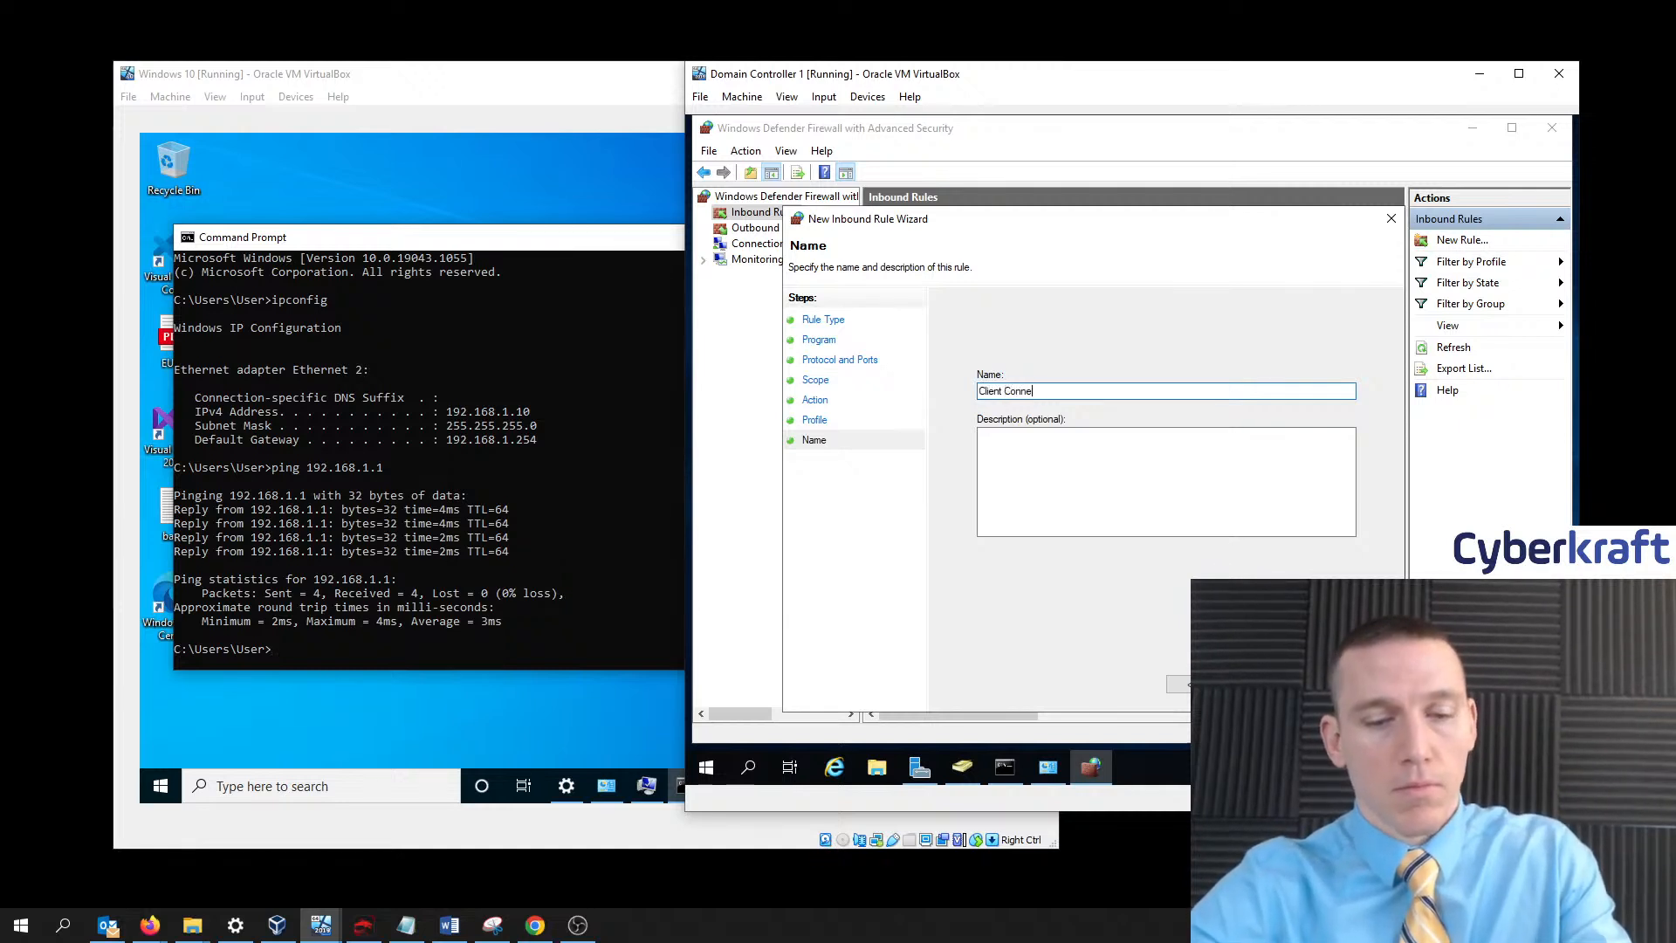
pyautogui.write('Client Connection (Window')
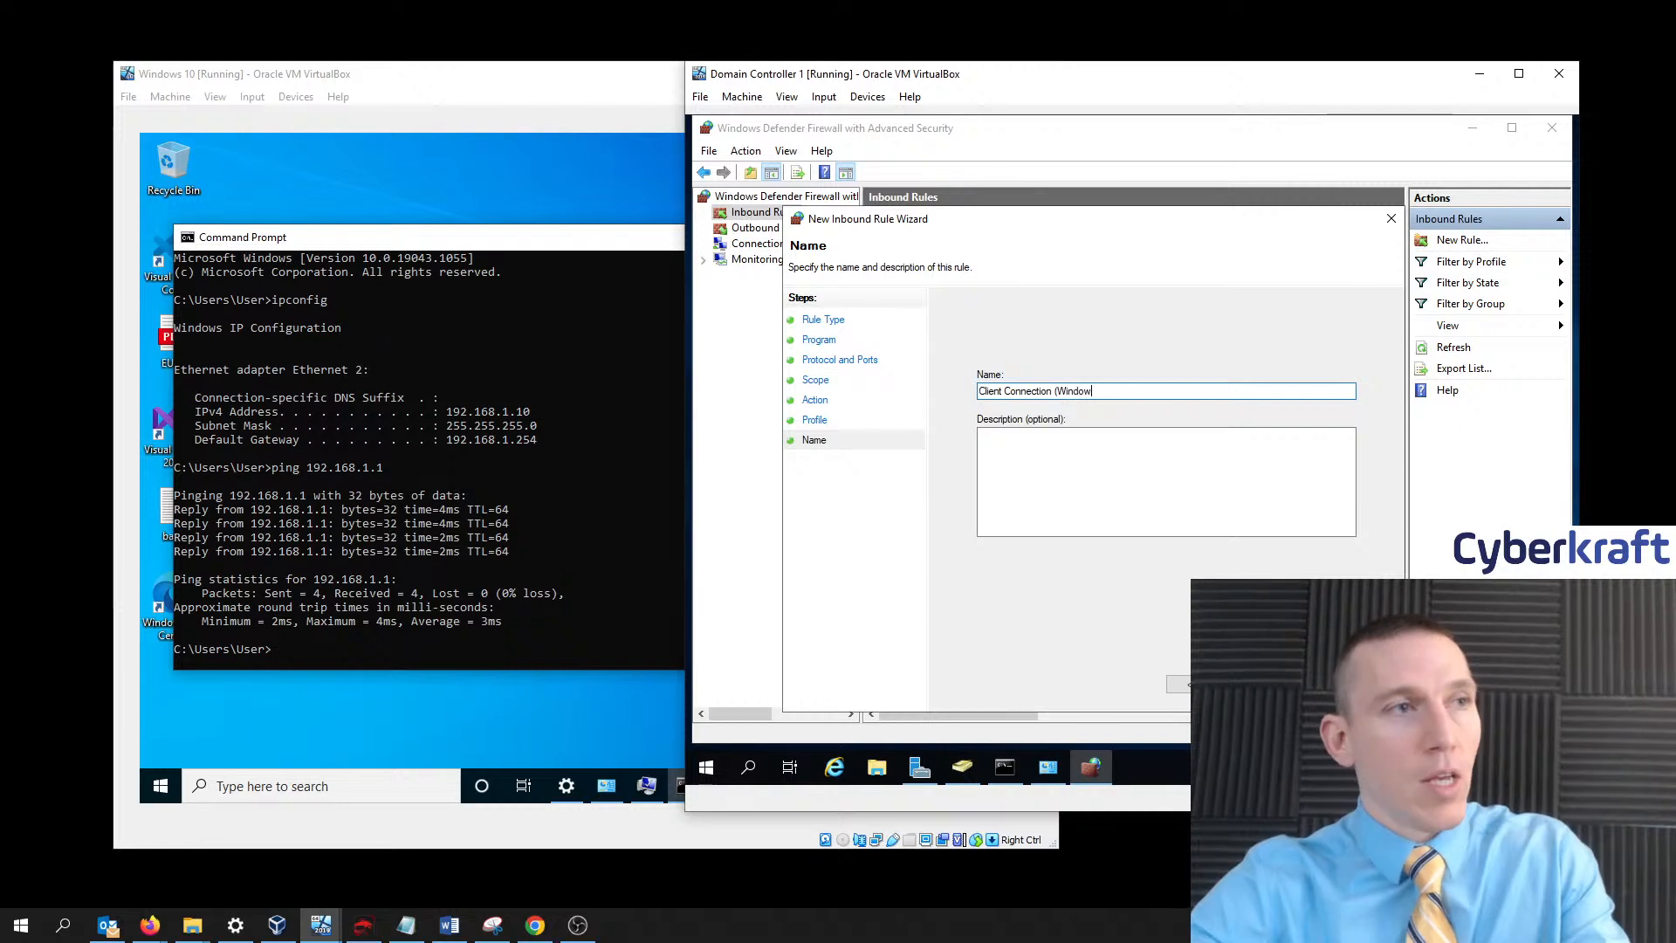
pyautogui.write('s 10)')
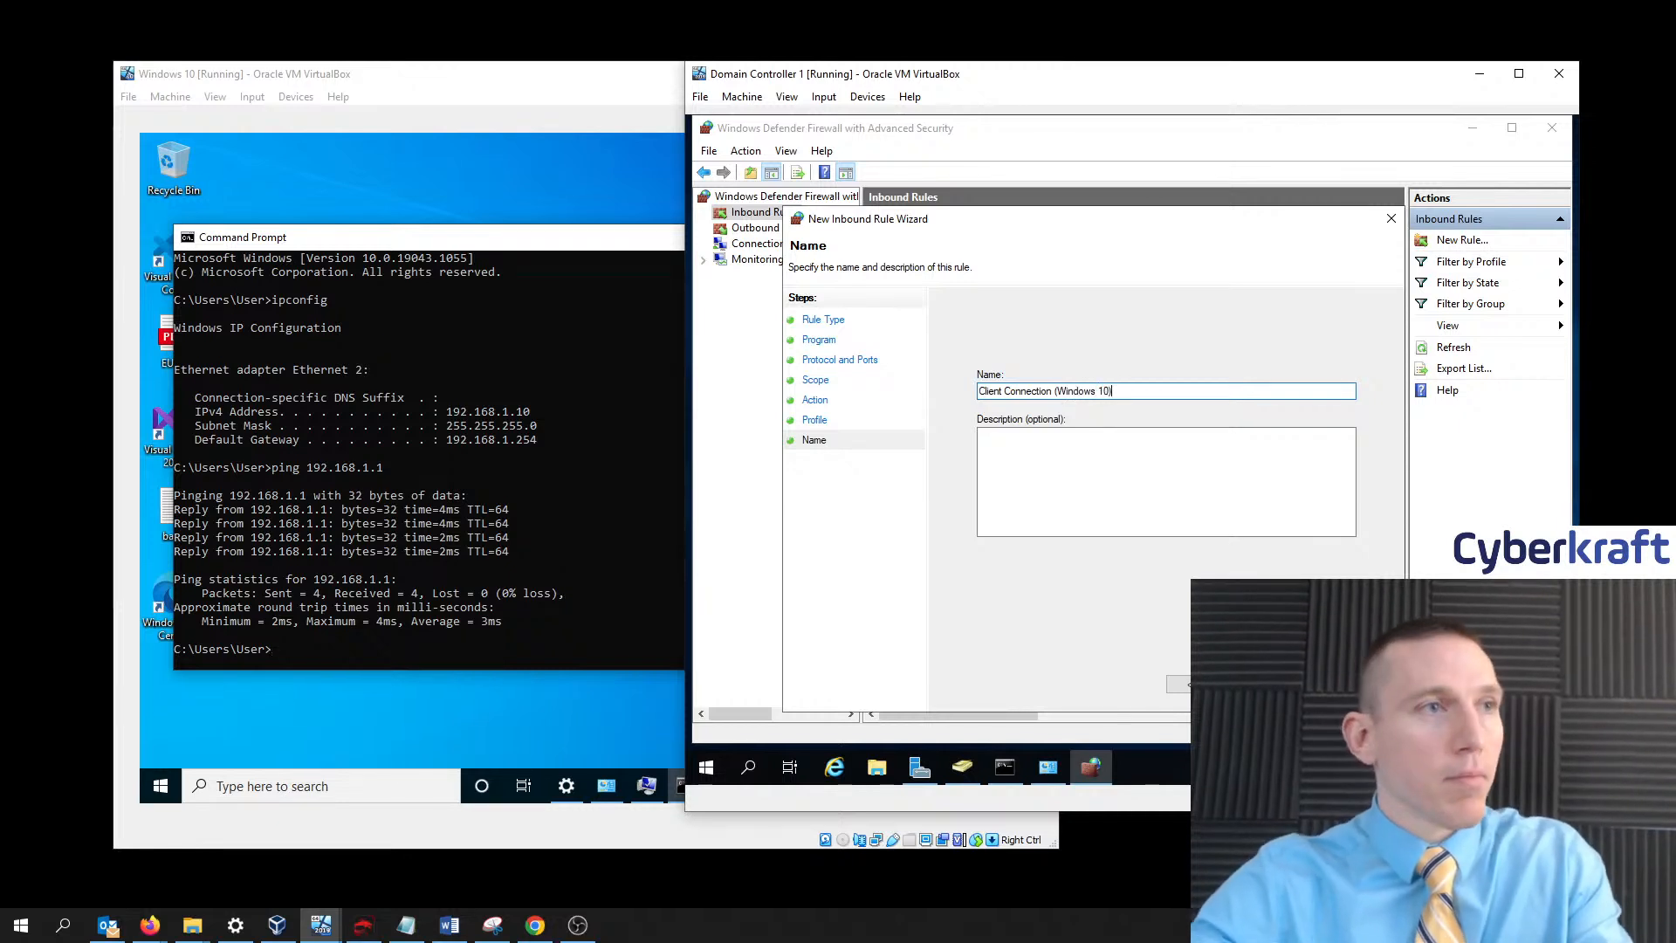
# - Finish the inbound rule and start a Custom outbound rule for all programs and any protocol
pyautogui.click(1278, 685)
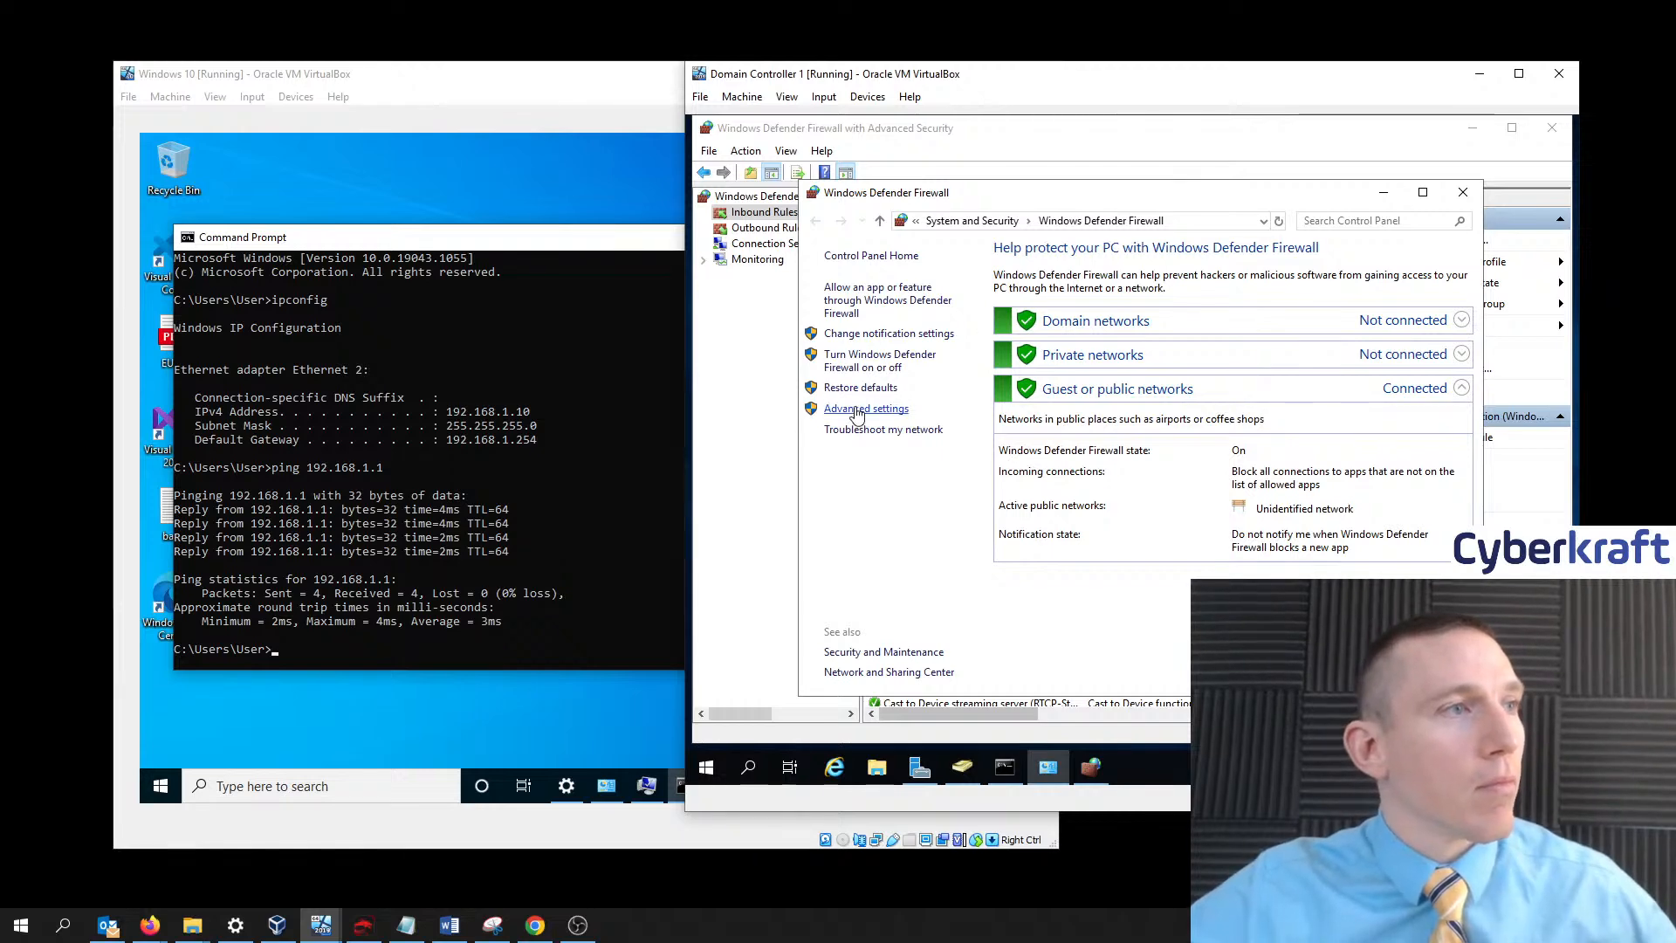
pyautogui.click(858, 409)
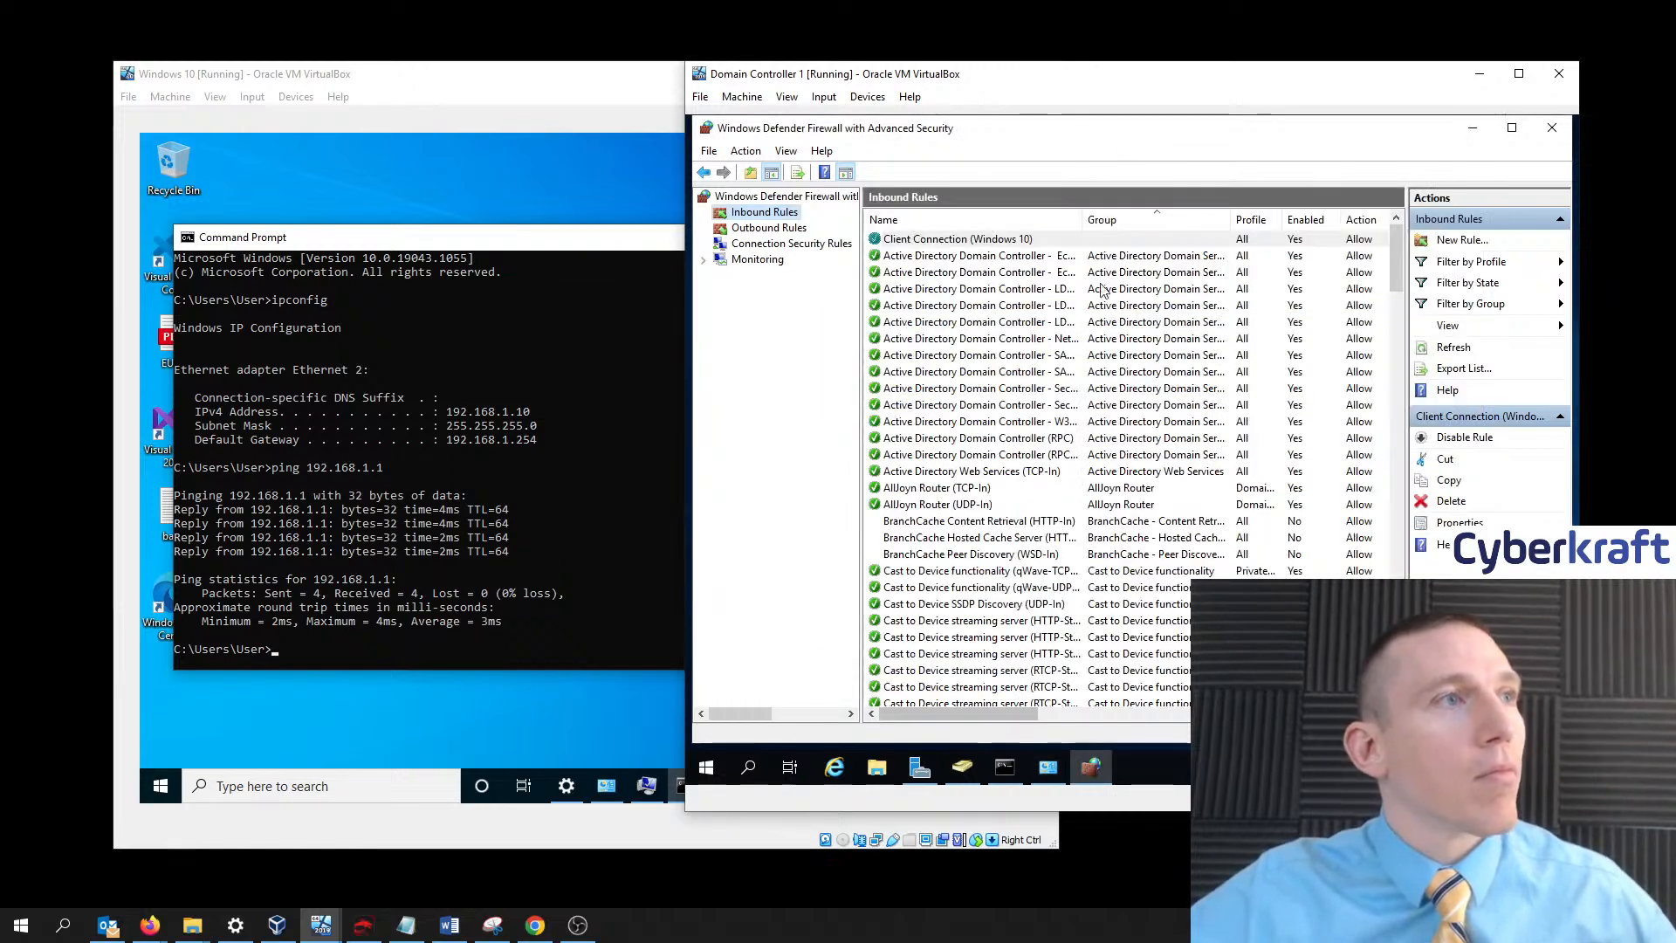
pyautogui.click(768, 227)
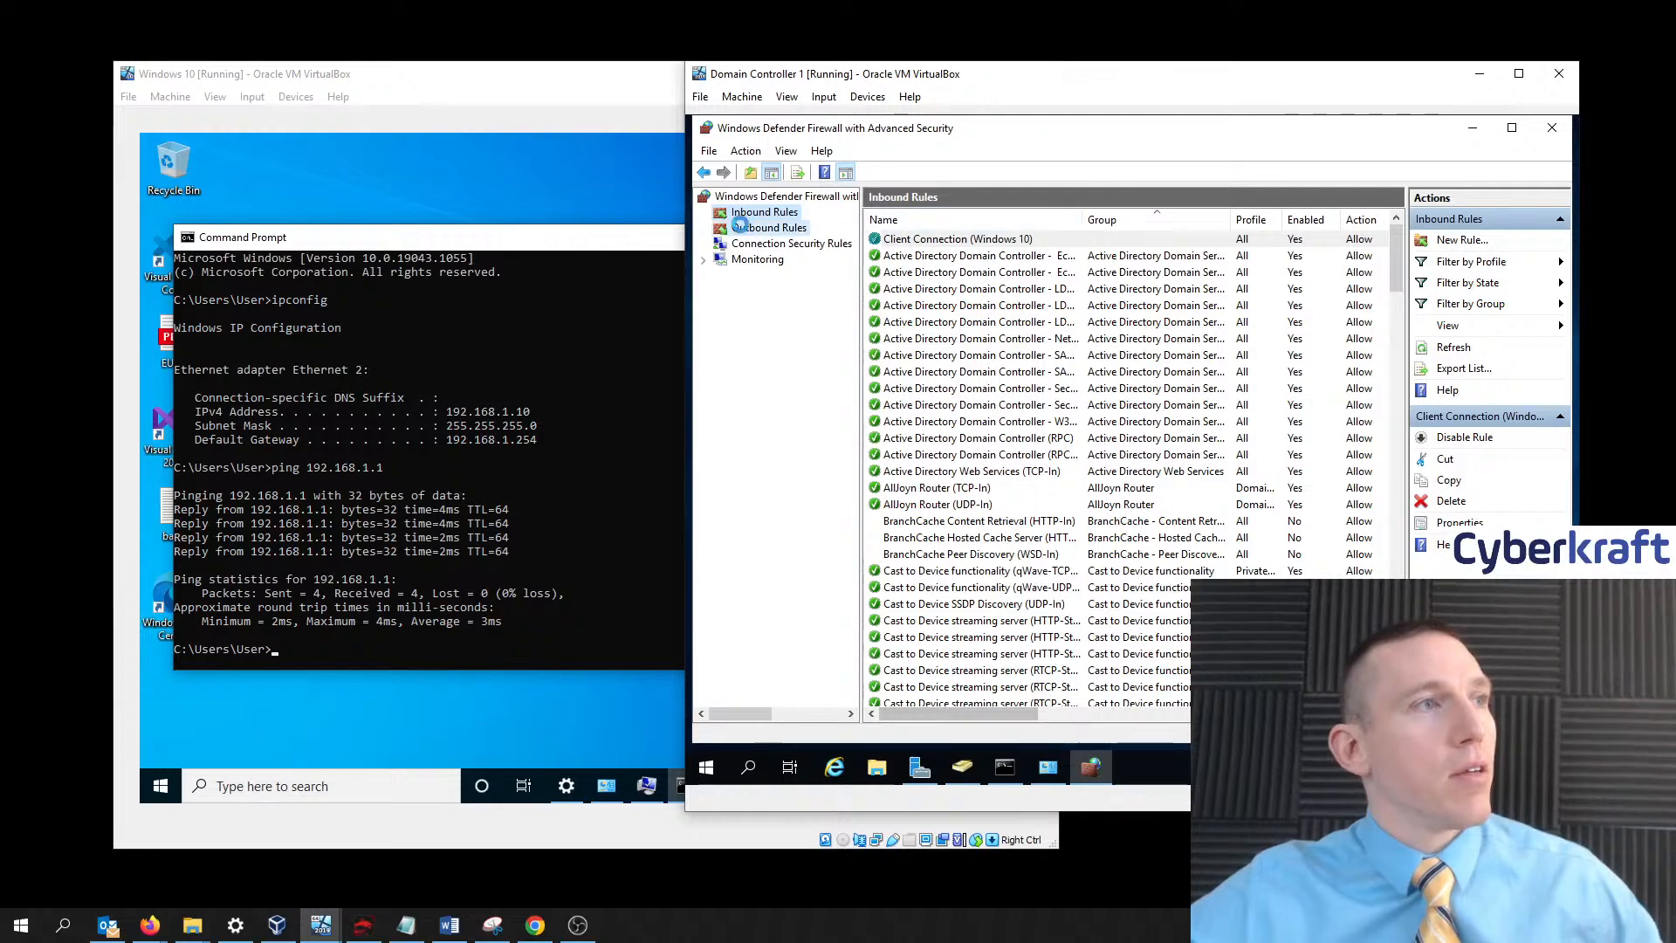
pyautogui.click(1457, 240)
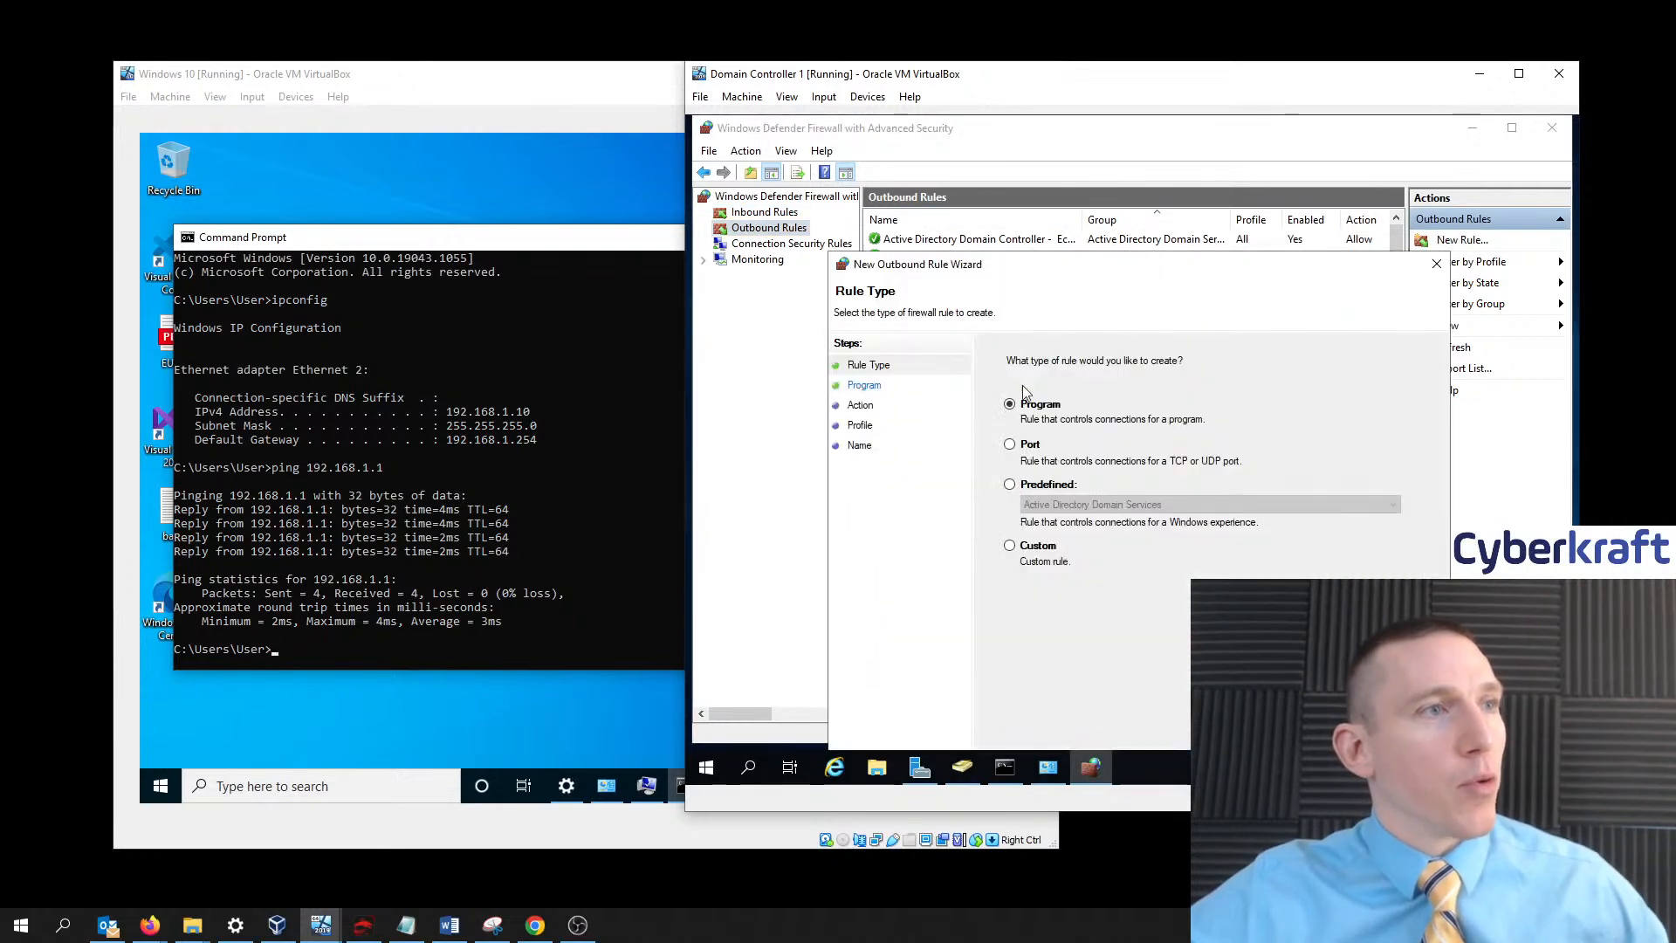
pyautogui.click(1024, 545)
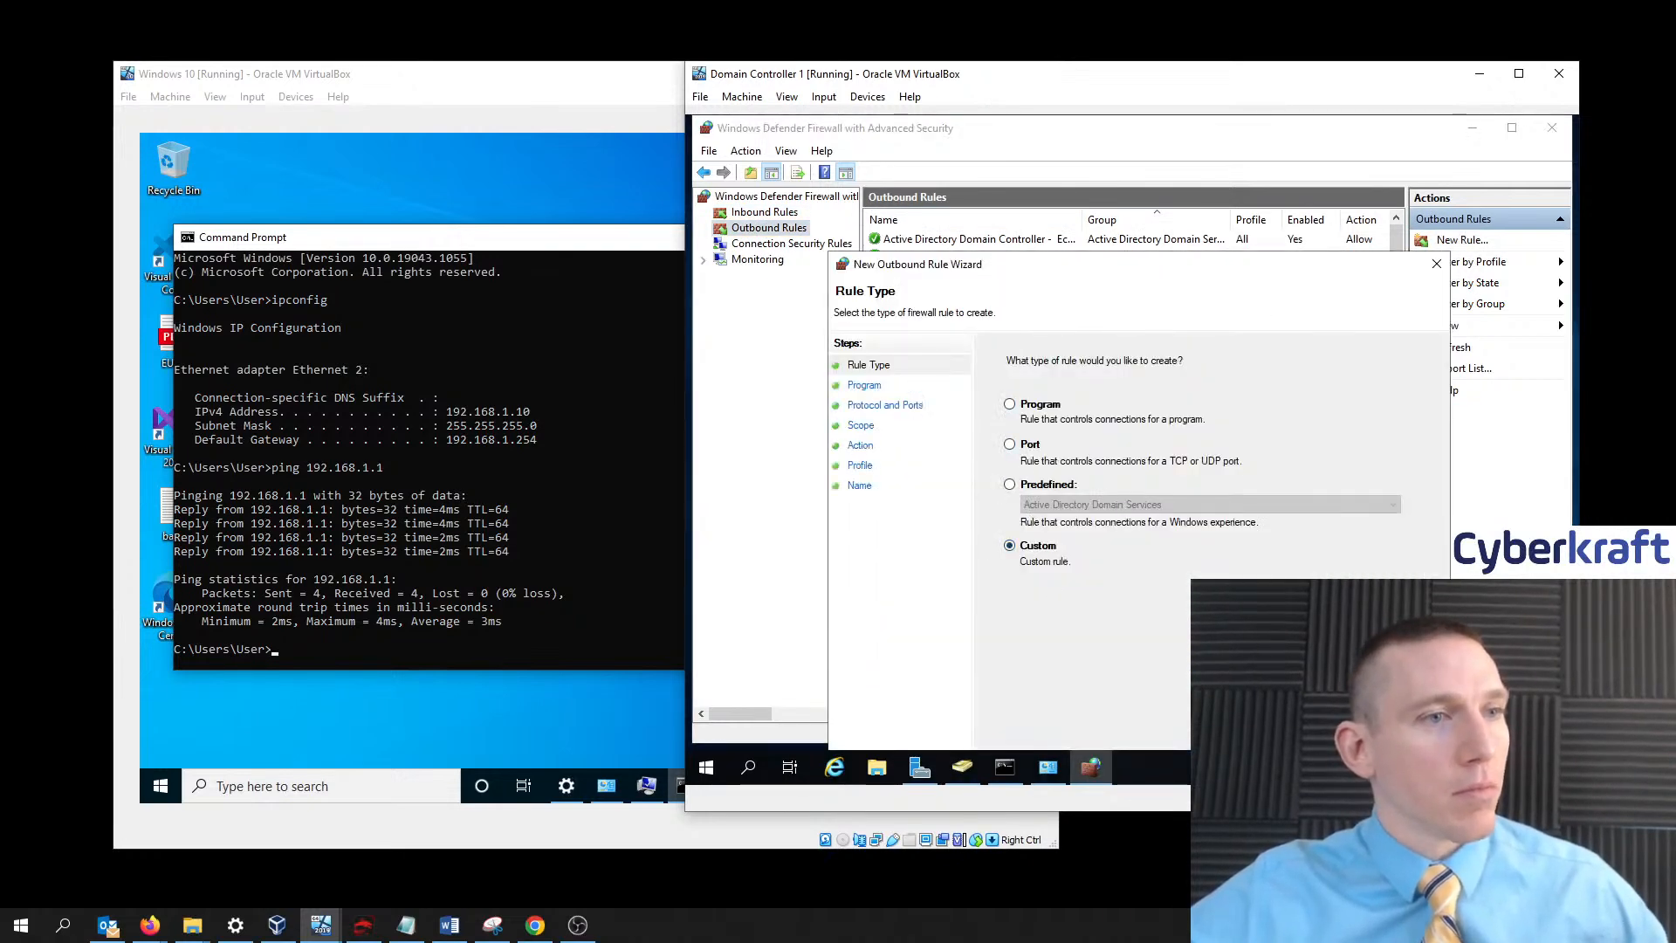
pyautogui.click(1321, 732)
pyautogui.click(1322, 732)
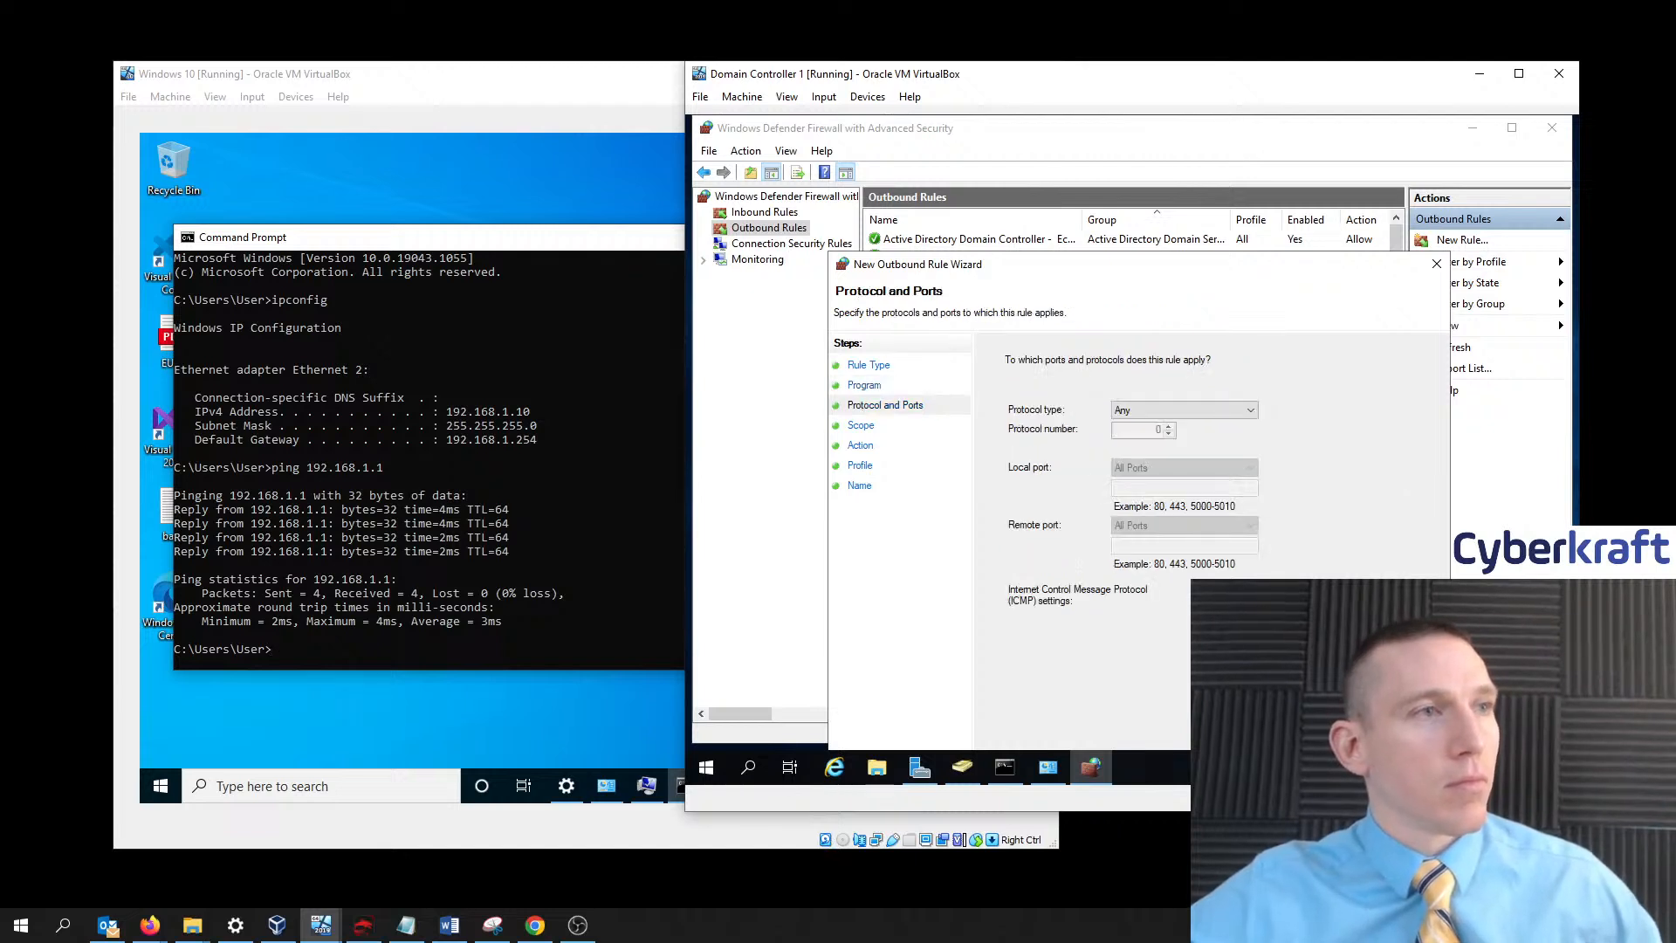
pyautogui.click(1322, 731)
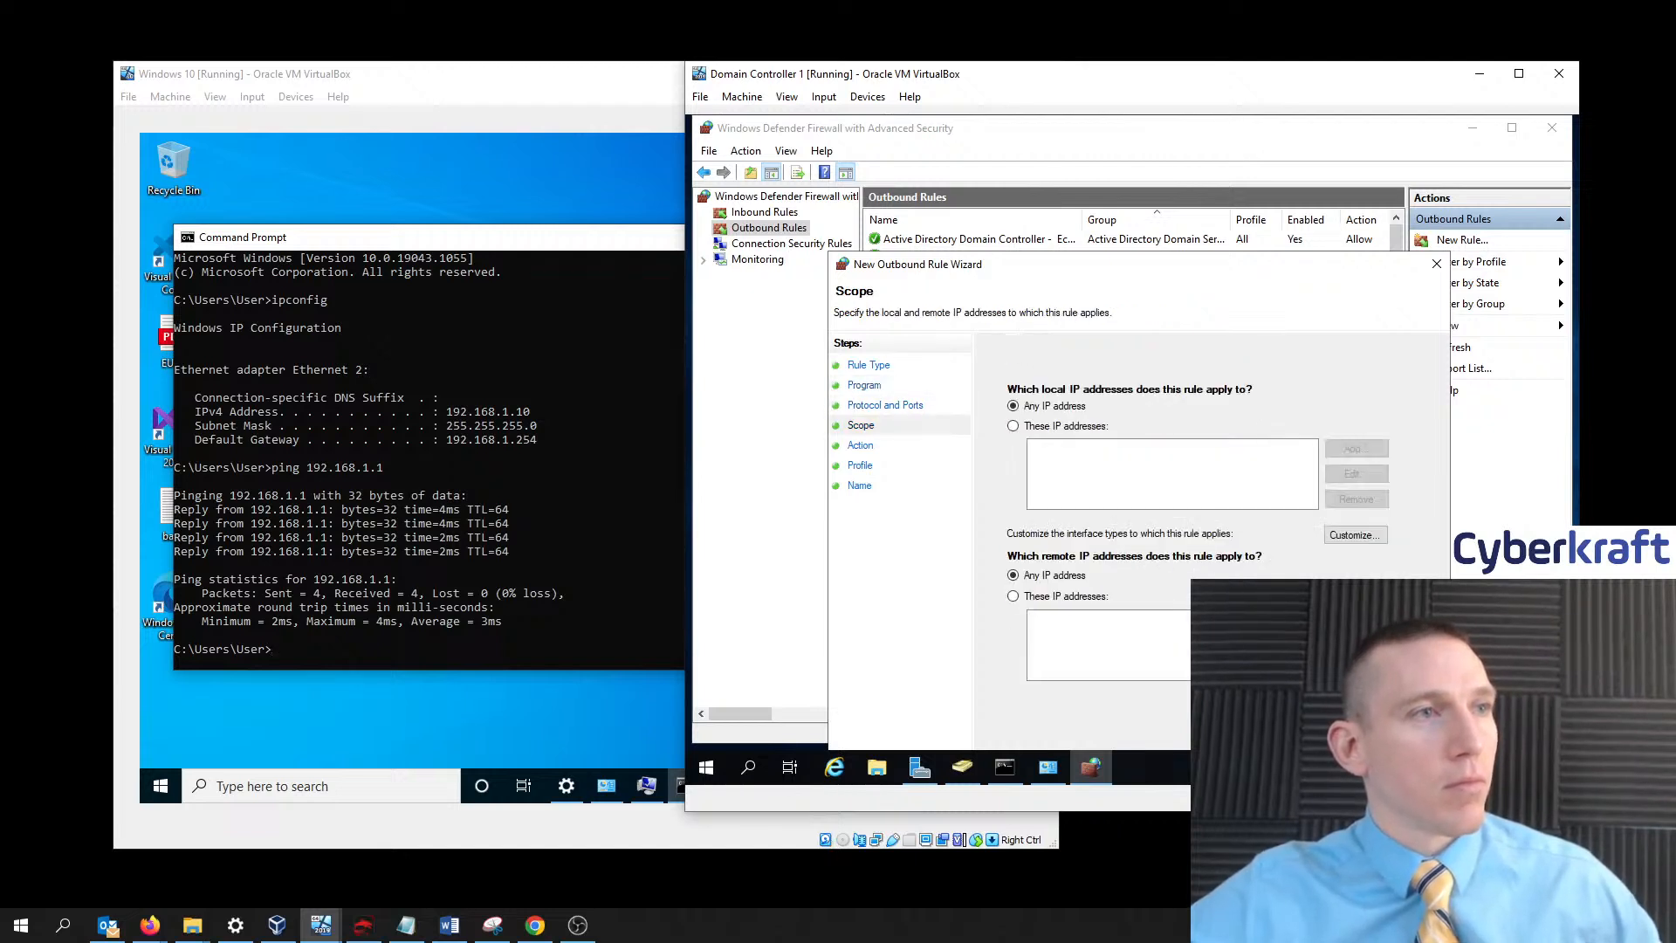
# - Limit the outbound rule's local IP addresses to 192.168.1.10
pyautogui.click(1032, 431)
pyautogui.click(1027, 407)
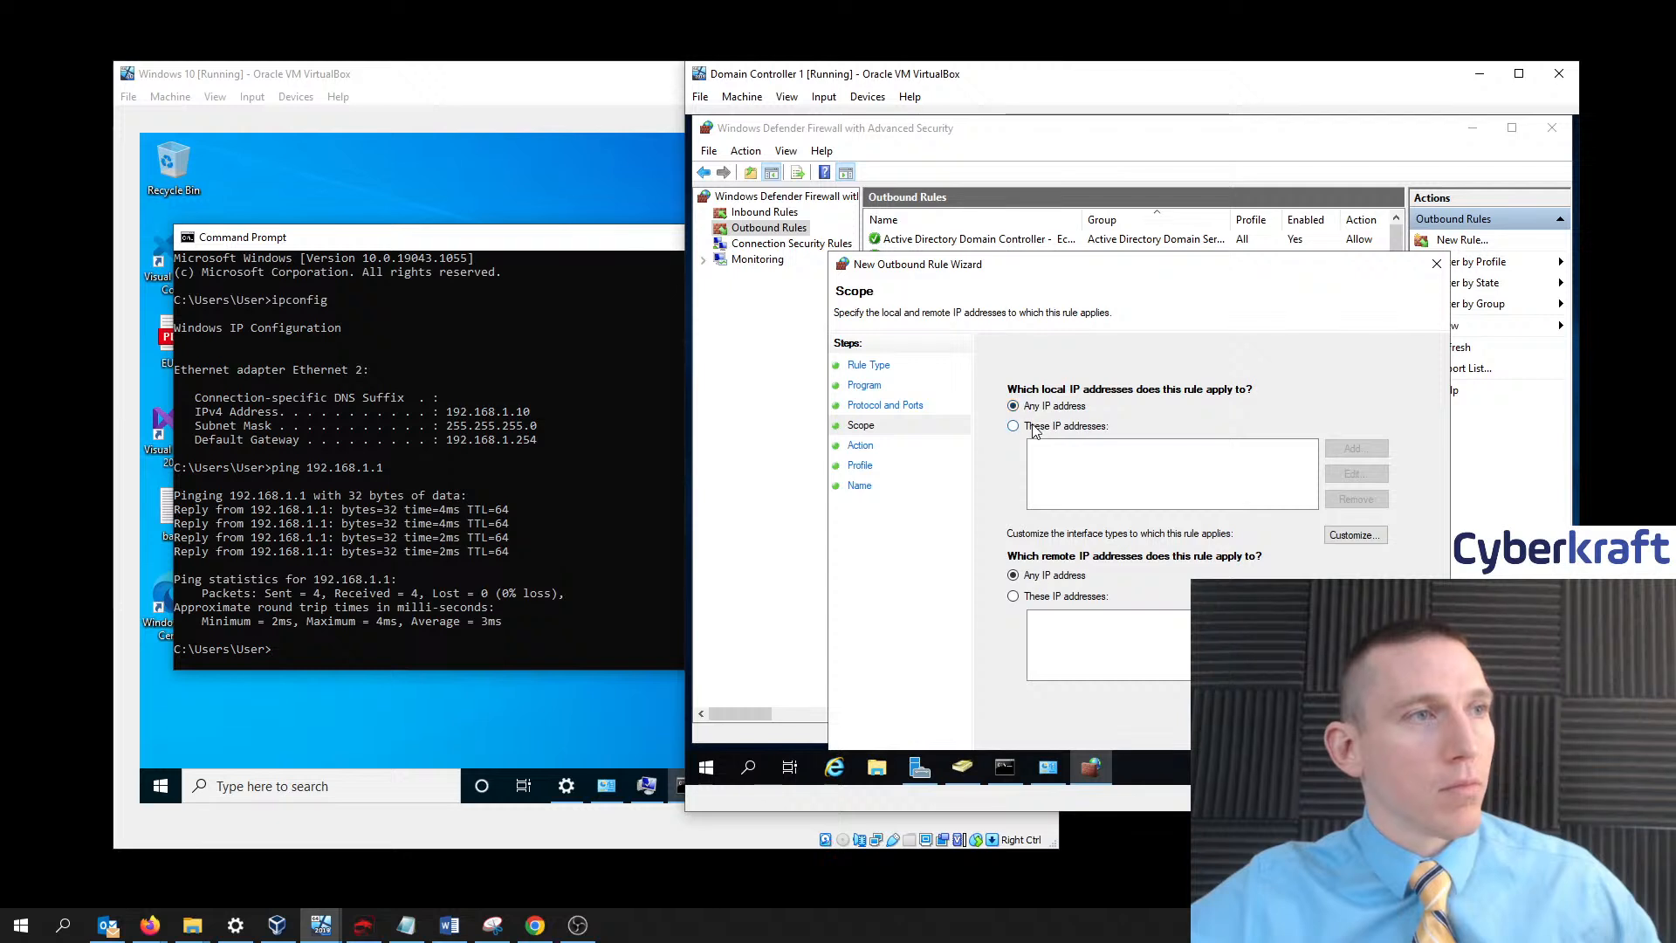
pyautogui.click(1036, 428)
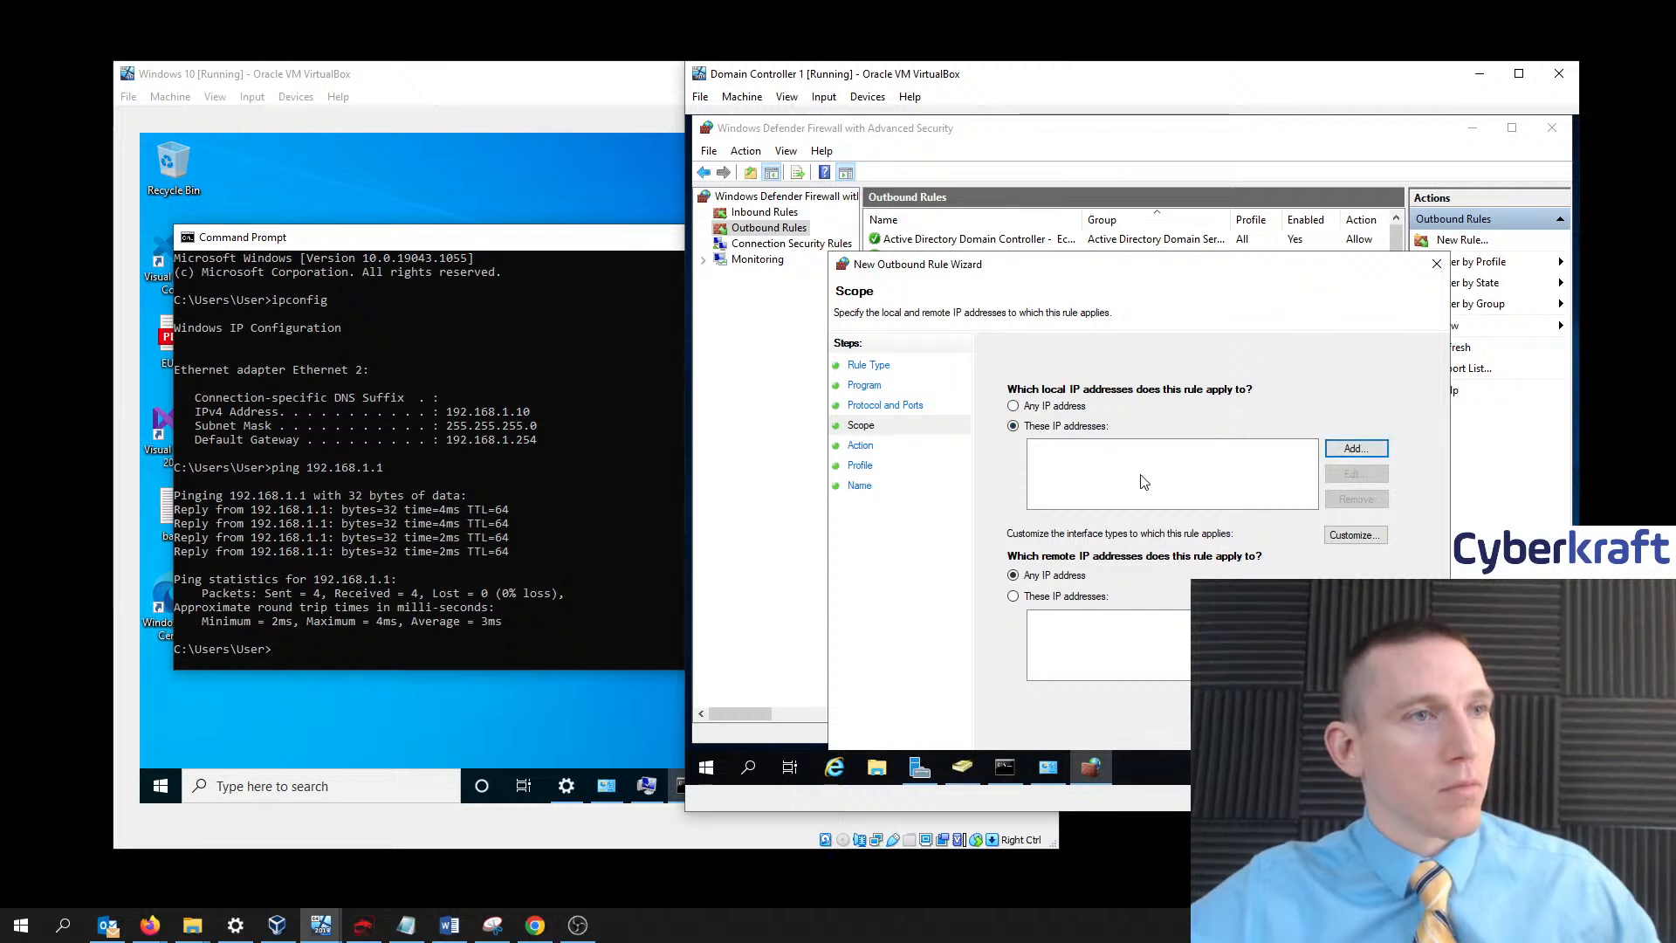
pyautogui.click(1352, 447)
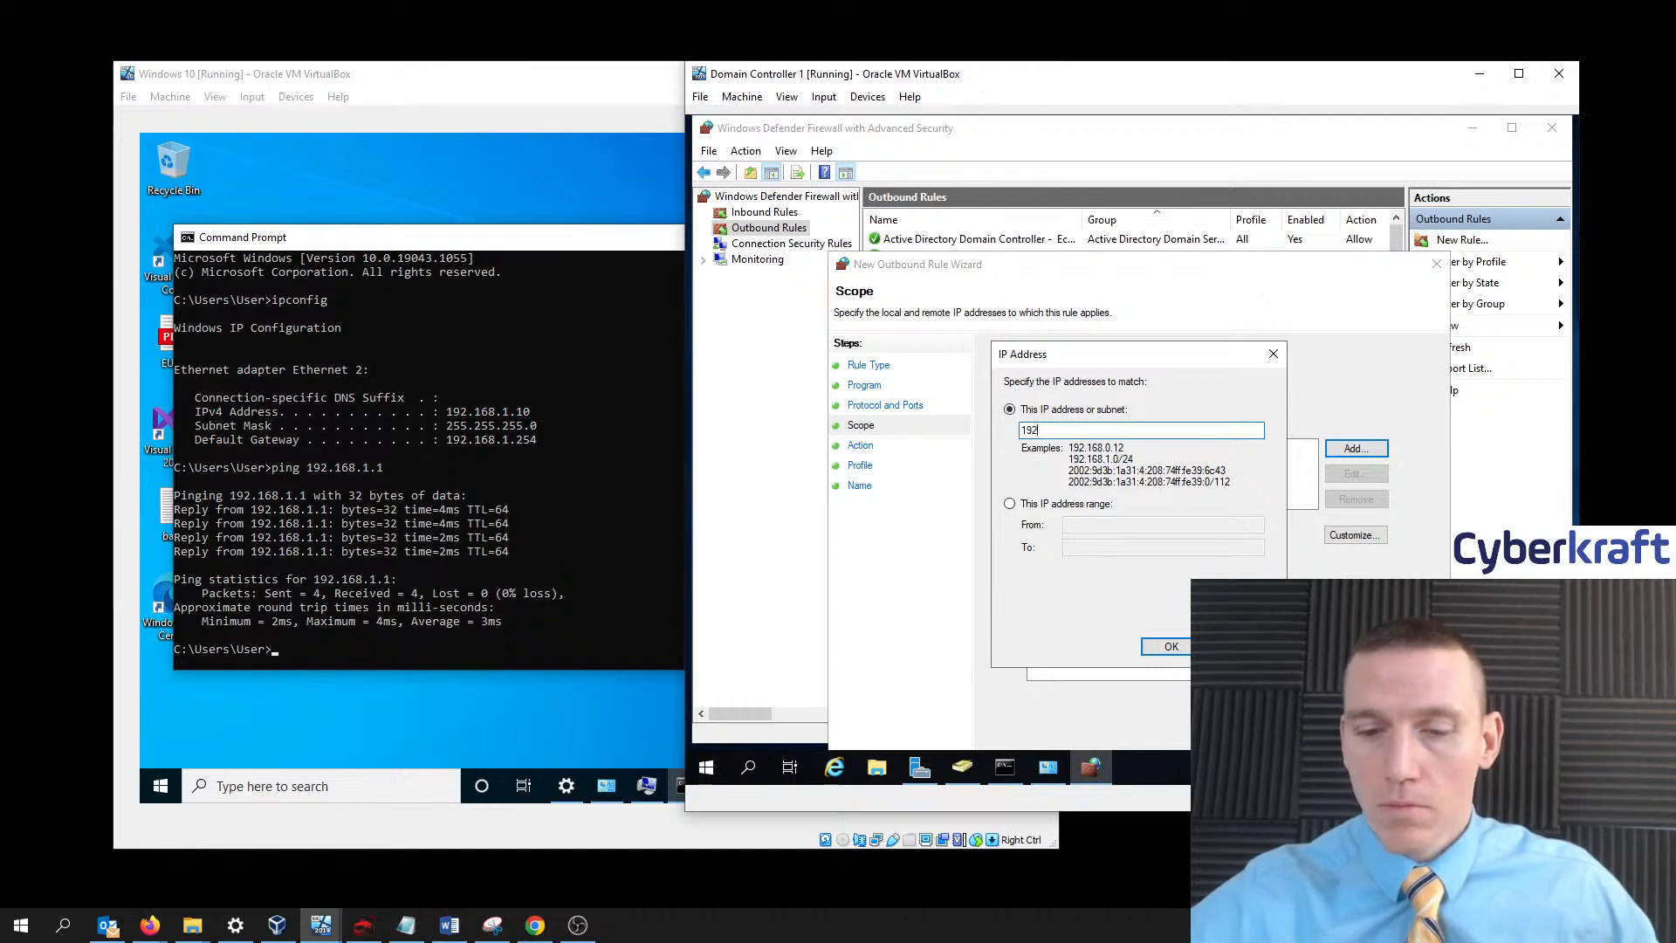
pyautogui.write('192.168')
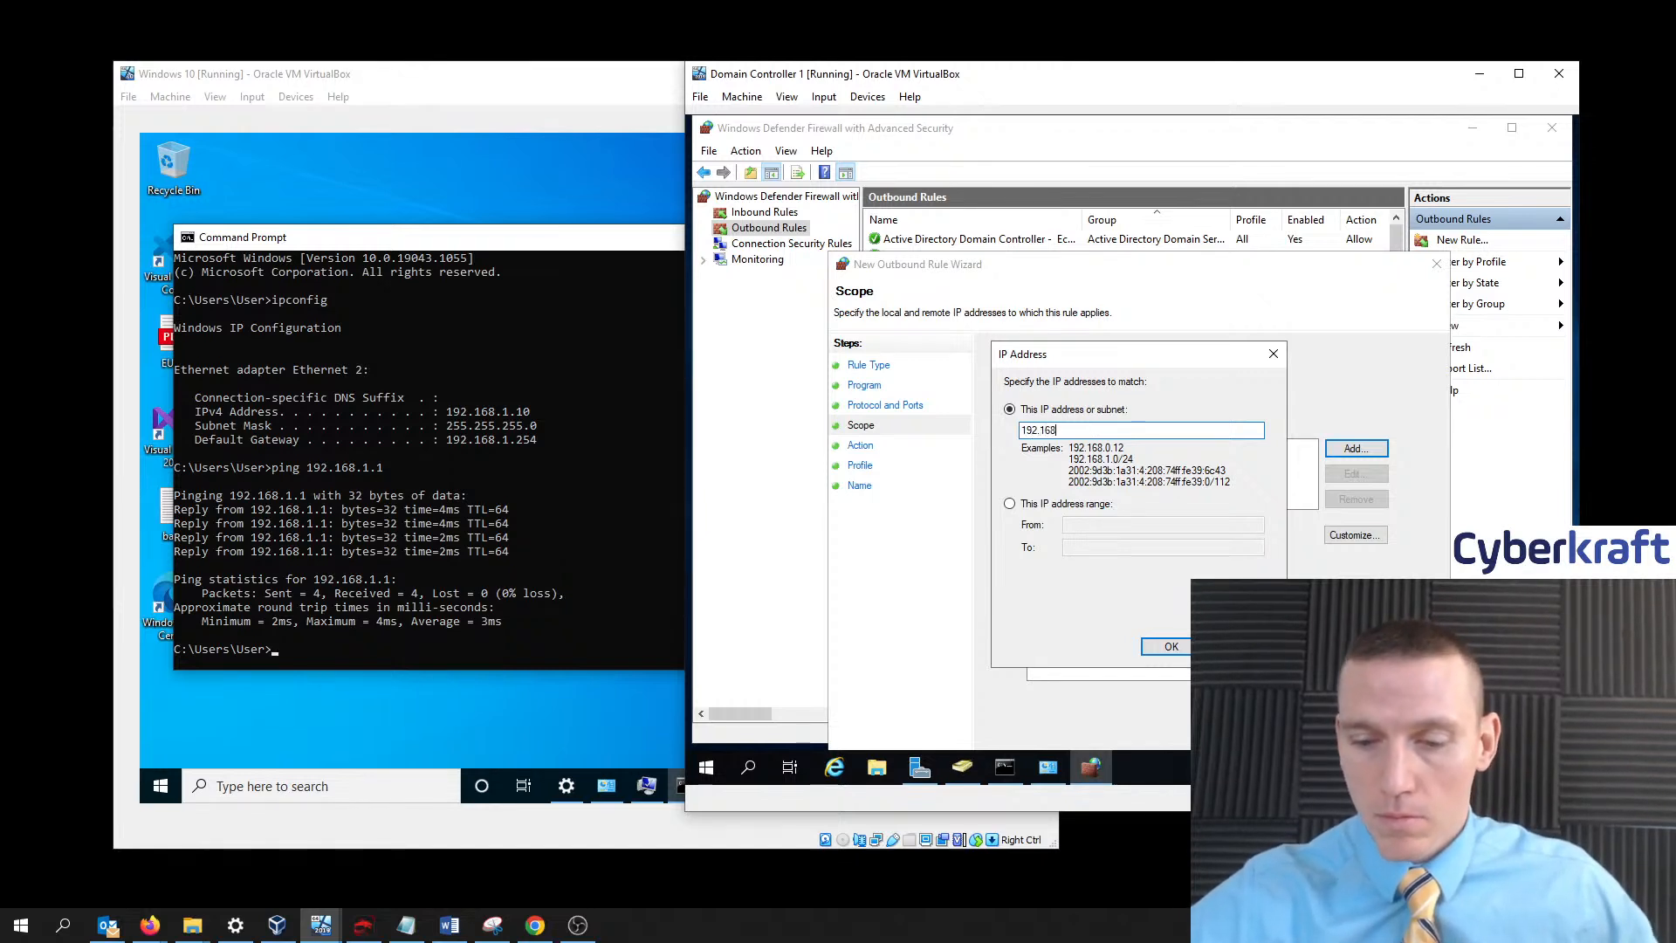
pyautogui.write('.1.10')
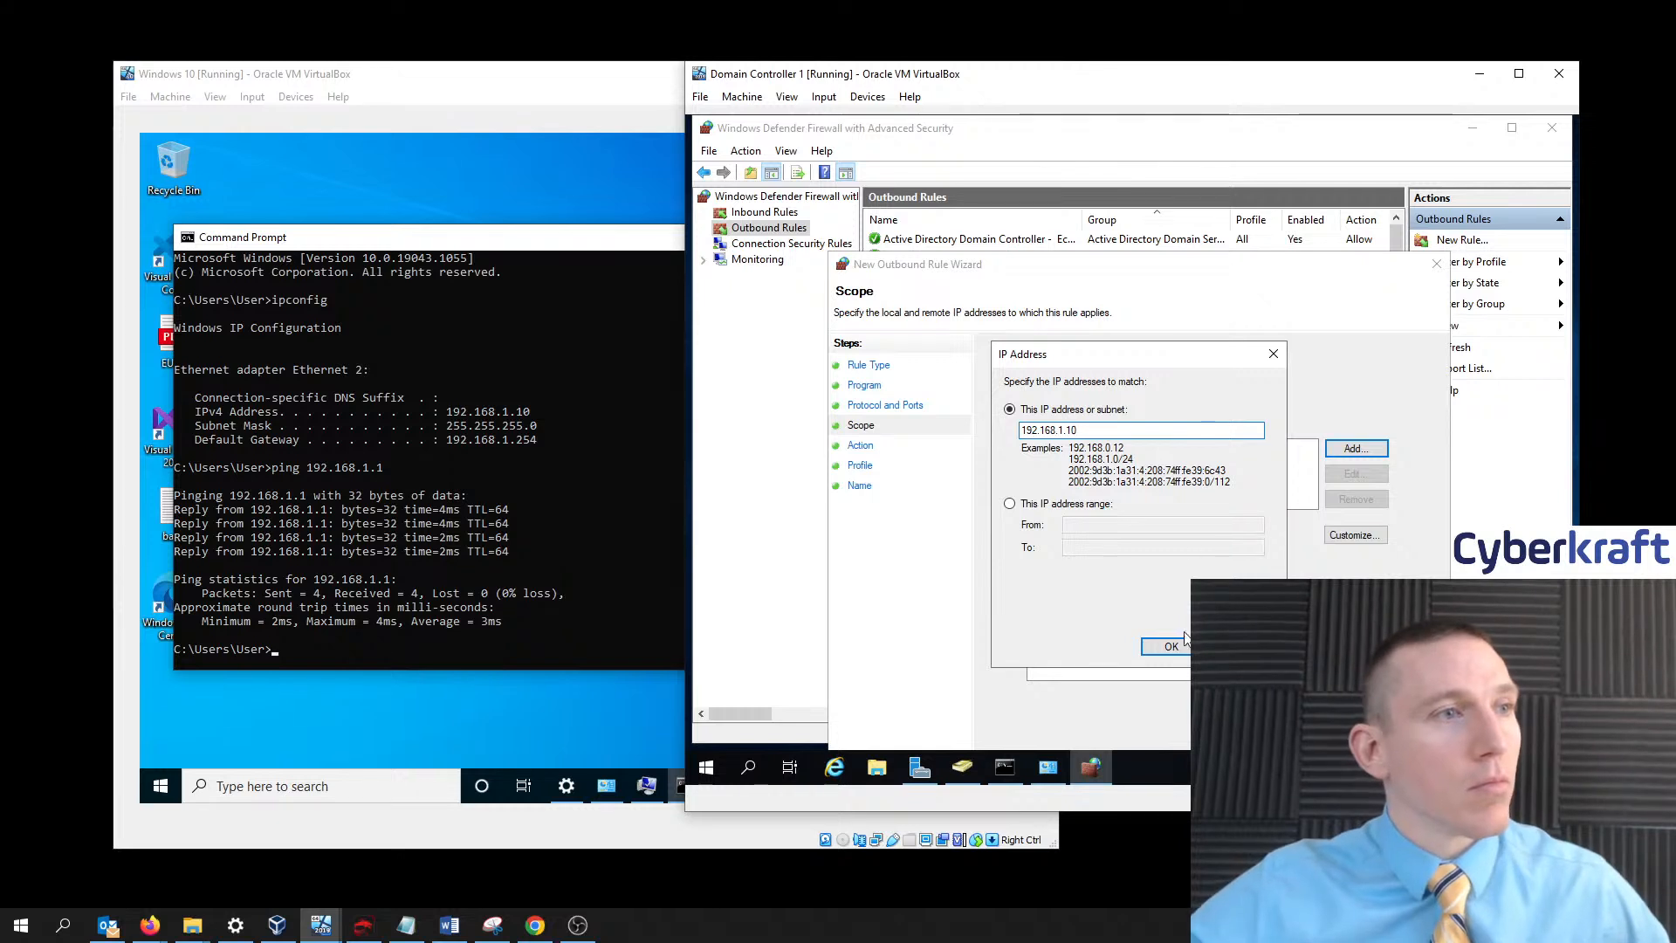
pyautogui.press('Return')
# - Set the action to Allow, keep all profiles, and name it 'Client Connection (Windows 10)'
pyautogui.click(1321, 732)
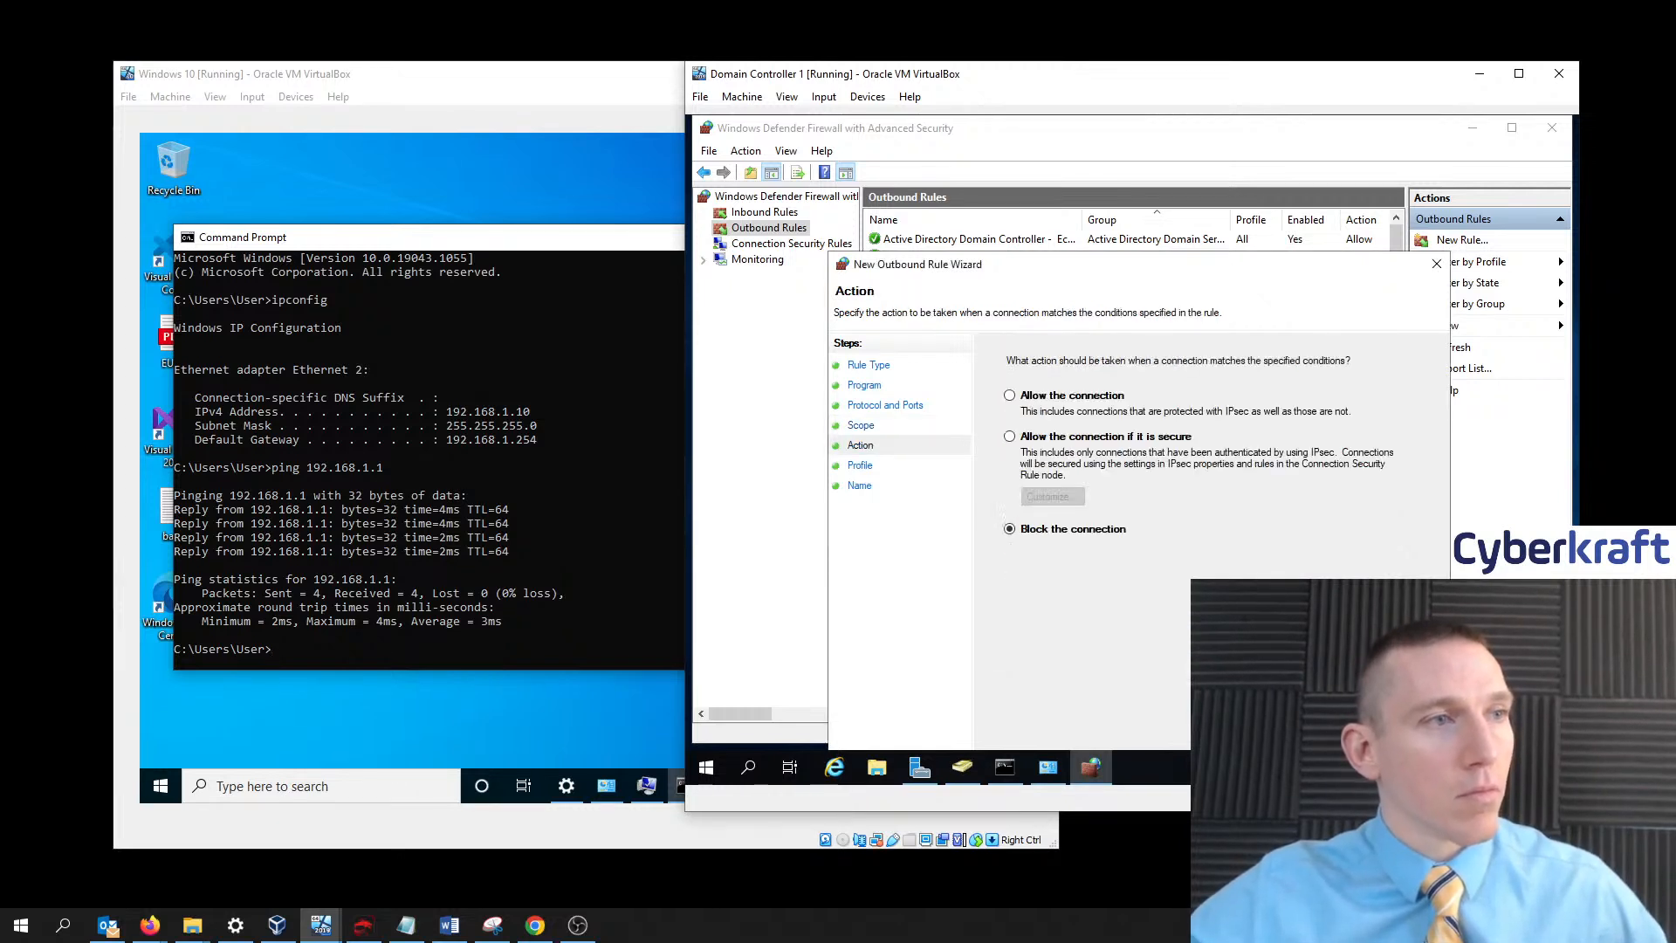
pyautogui.click(1049, 399)
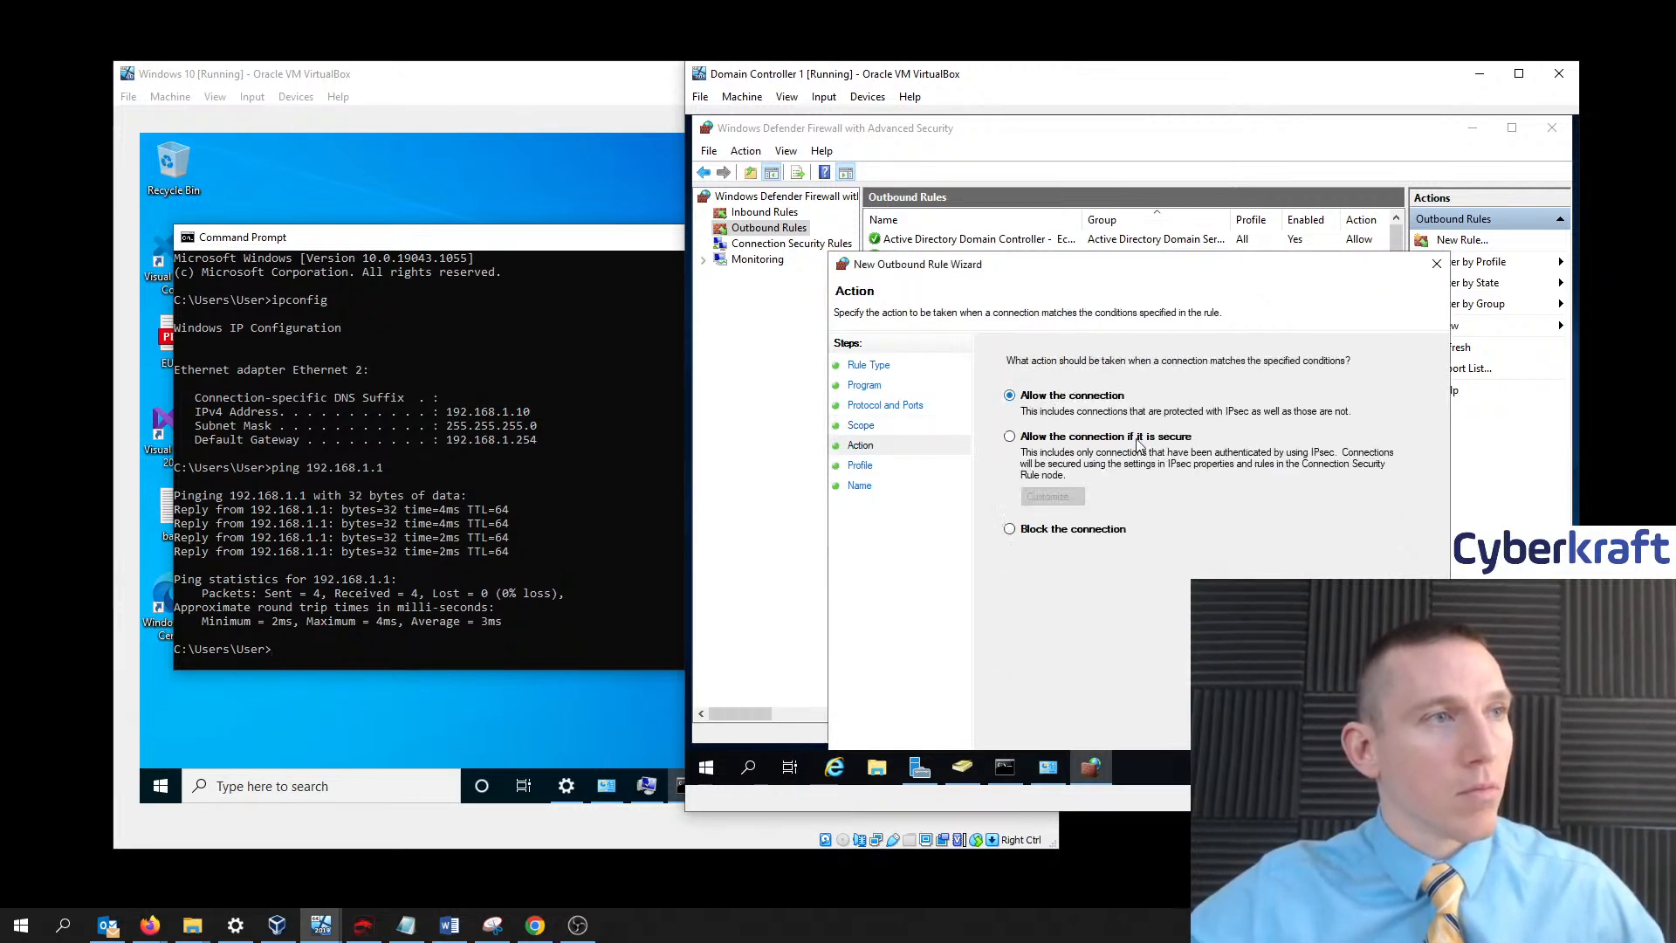
pyautogui.click(1318, 731)
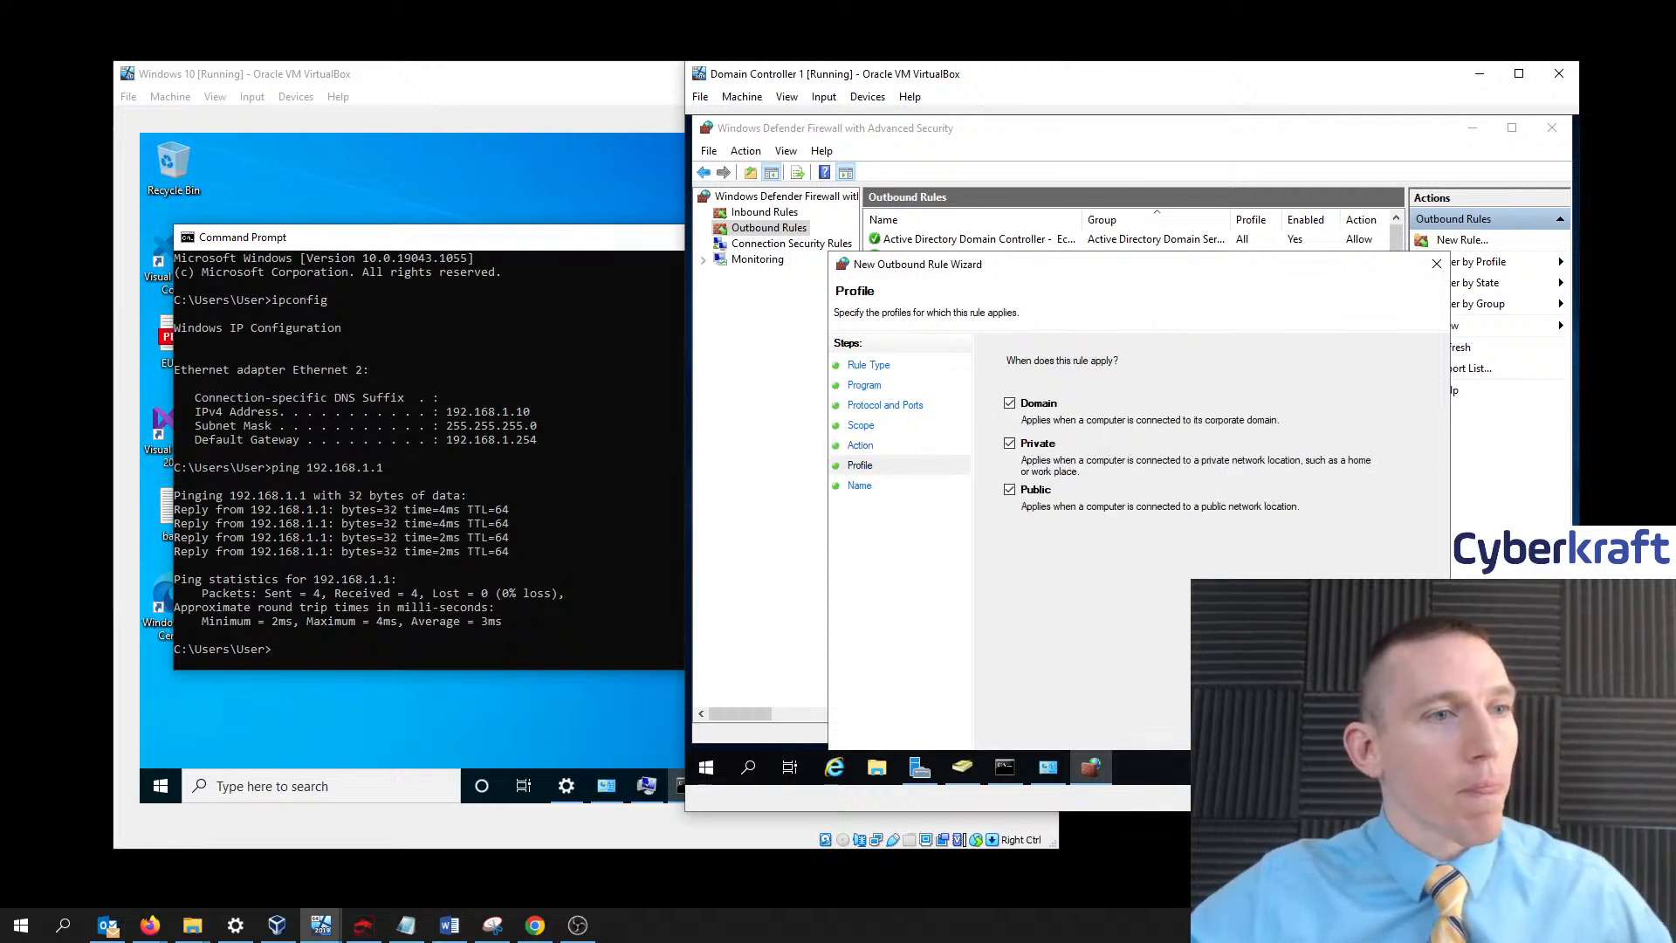
pyautogui.click(1318, 732)
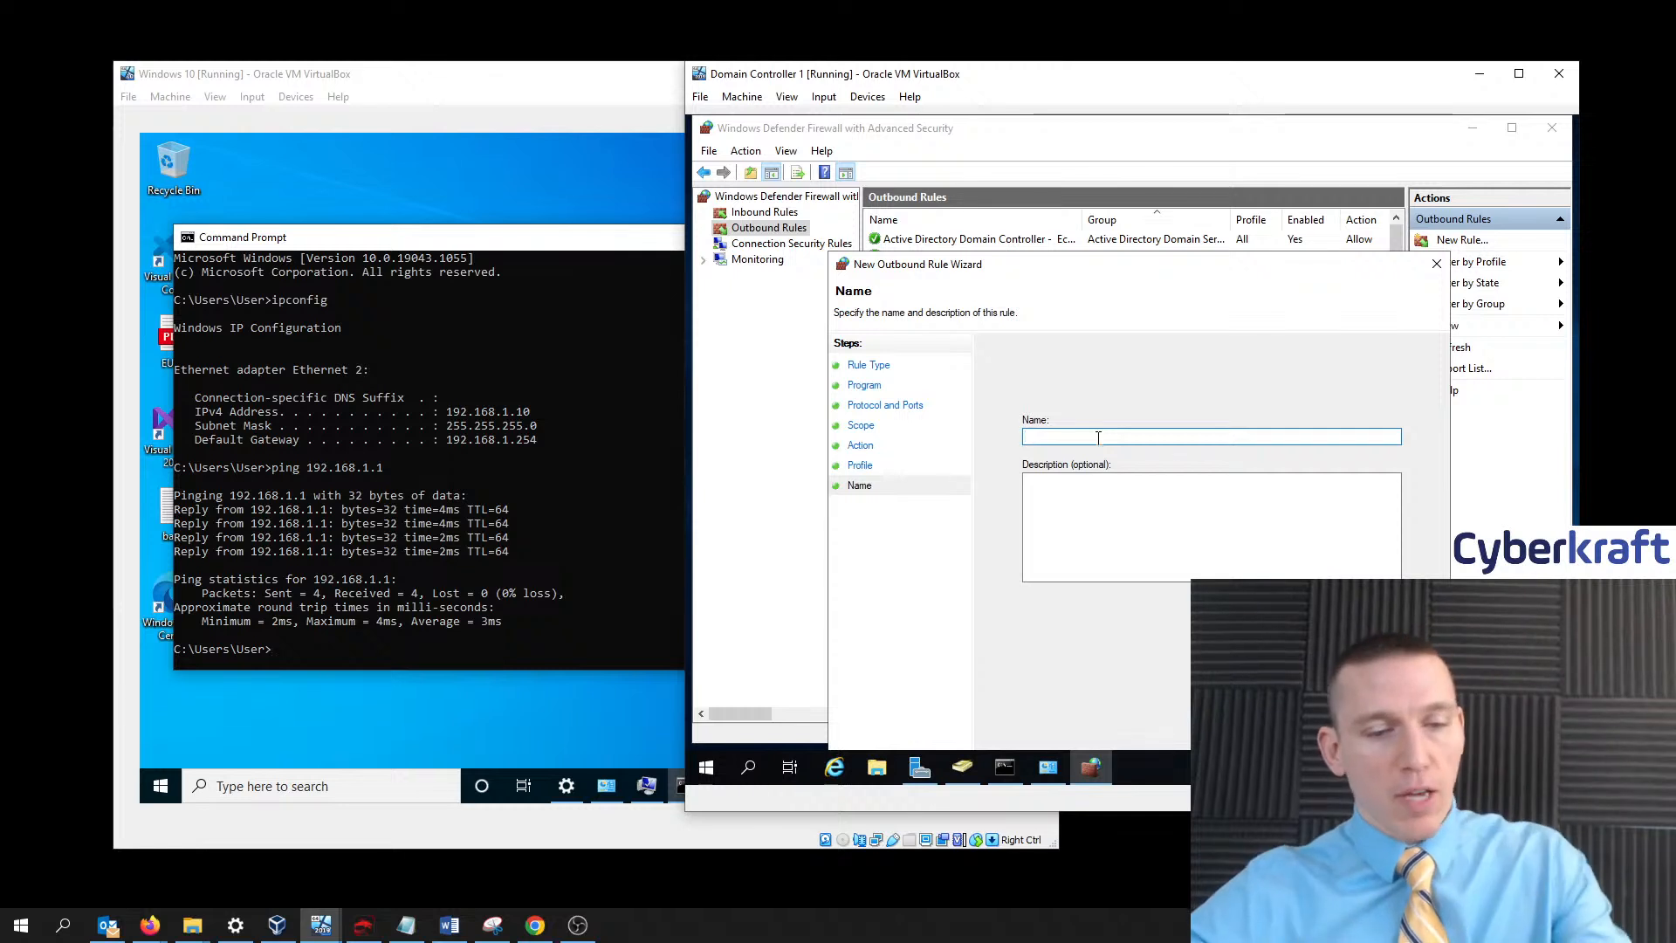
pyautogui.write('Window')
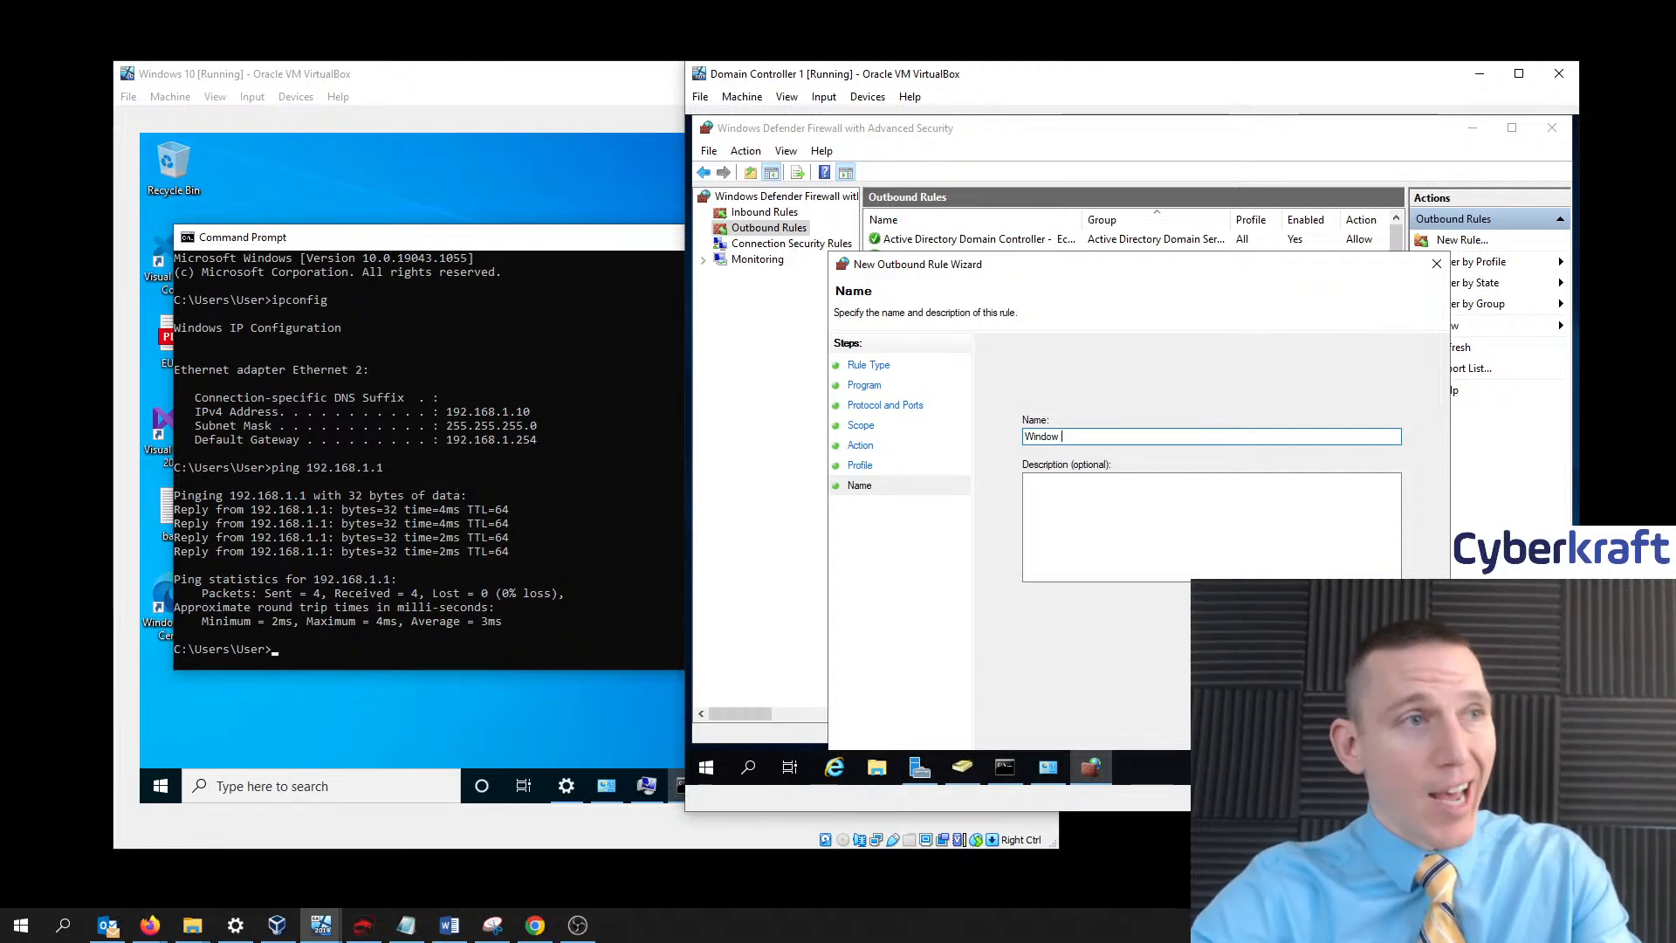
pyautogui.press('BackSpace')
pyautogui.press('BackSpace')
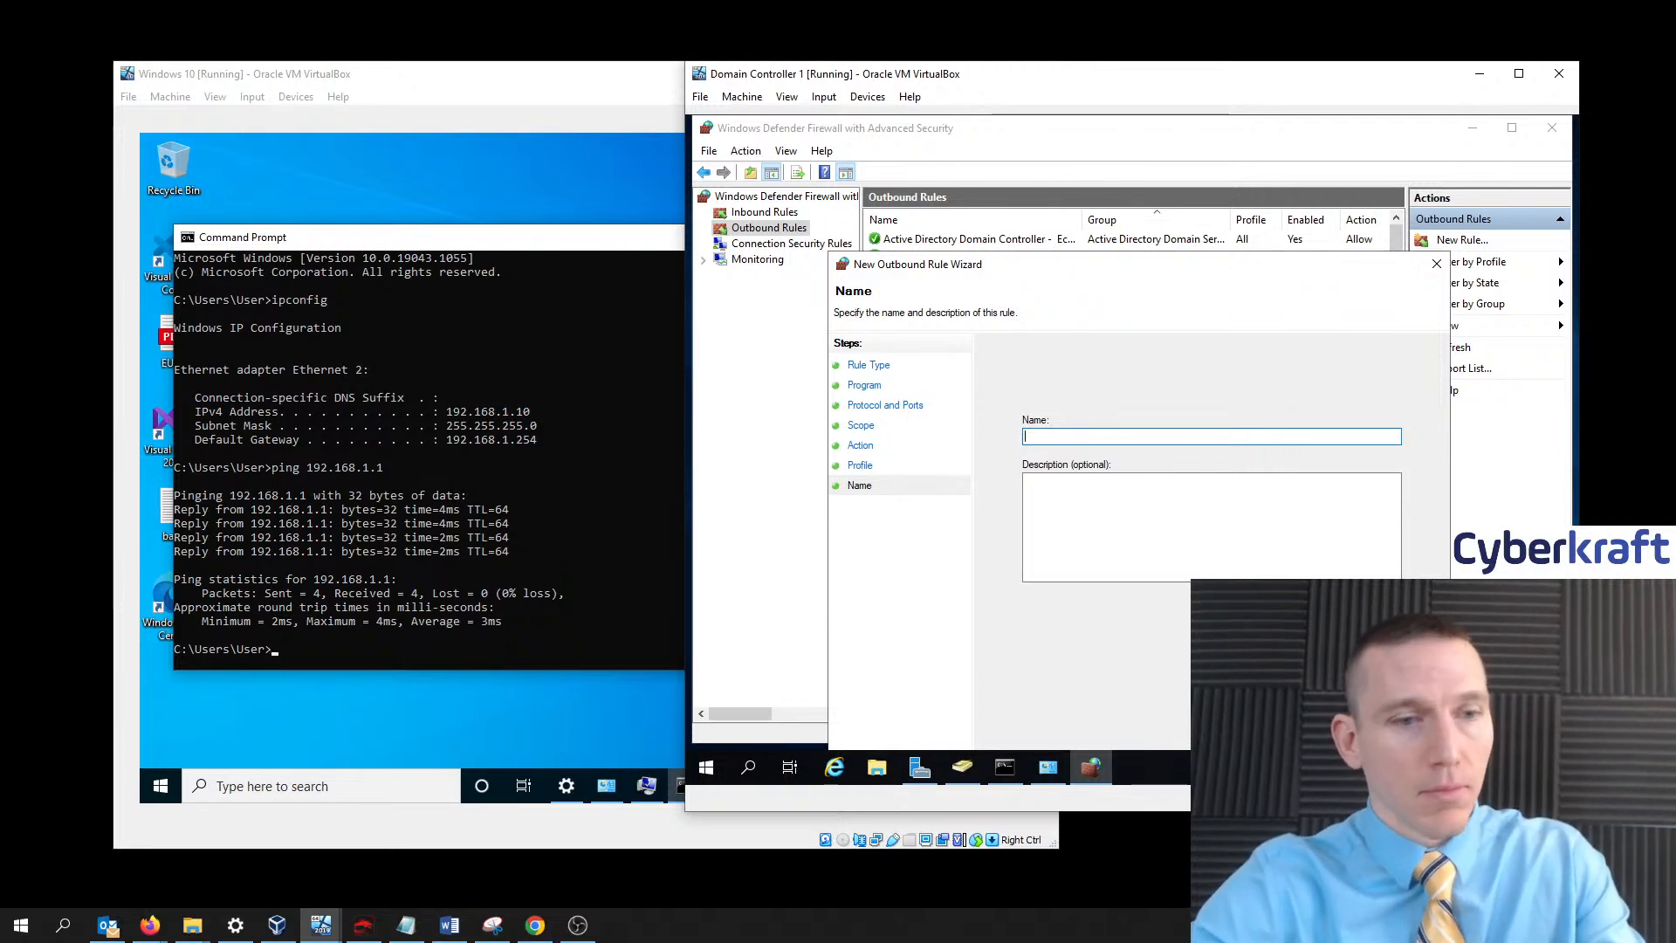
pyautogui.press('BackSpace')
pyautogui.press('BackSpace')
pyautogui.write('Client Connec')
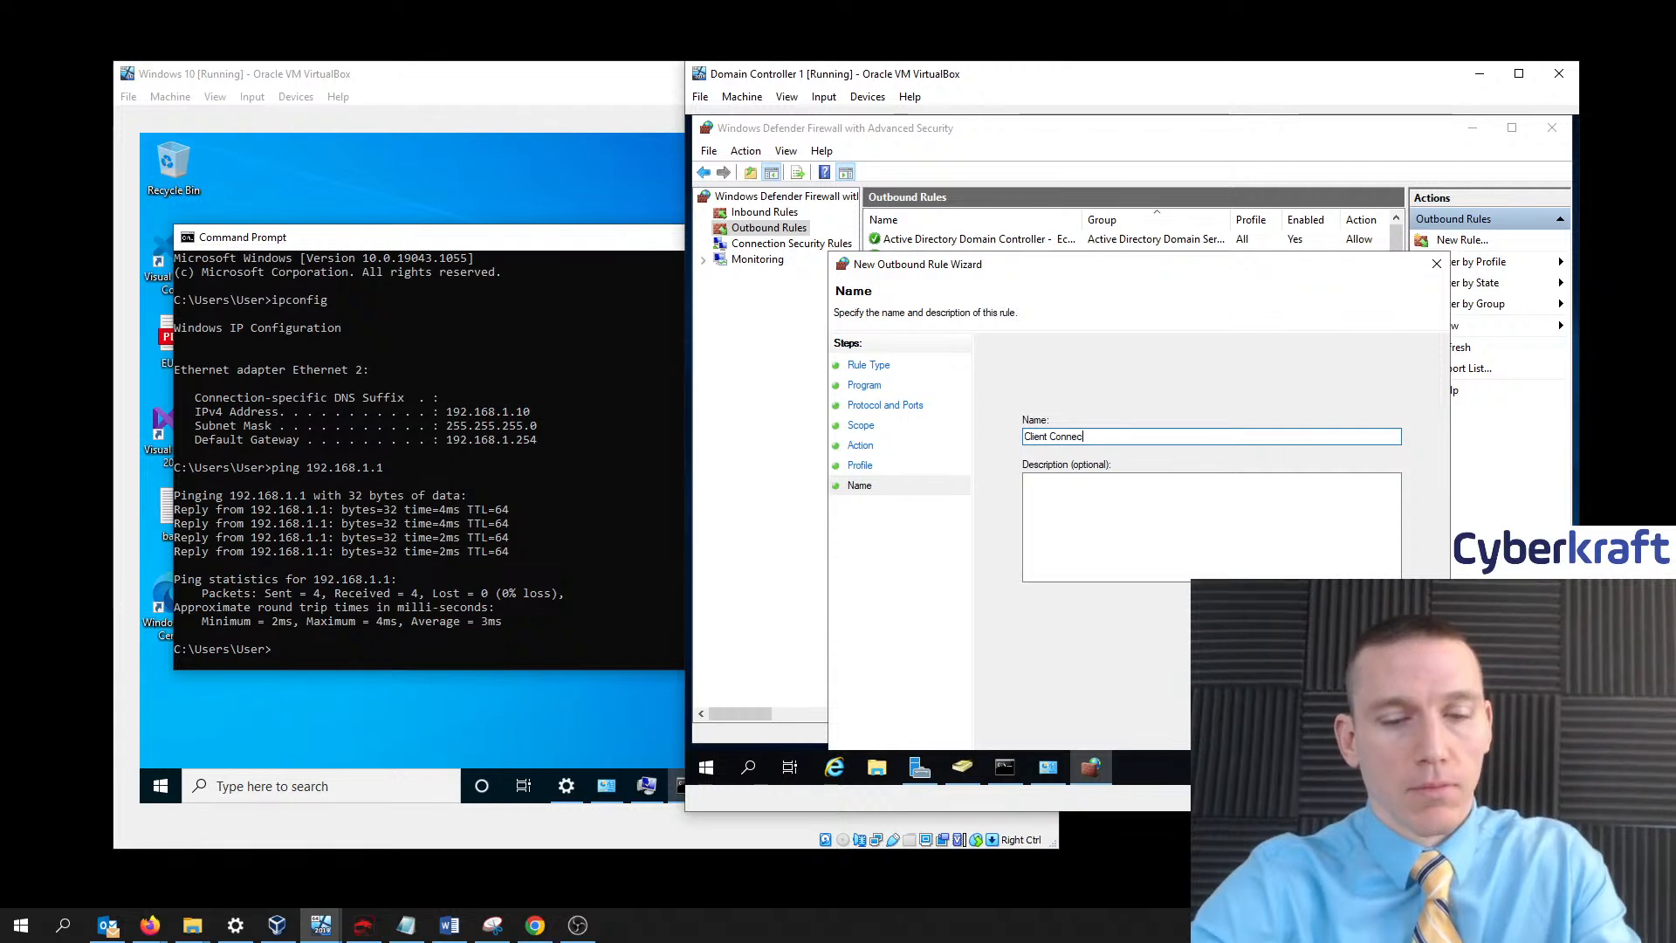
pyautogui.write('tion ')
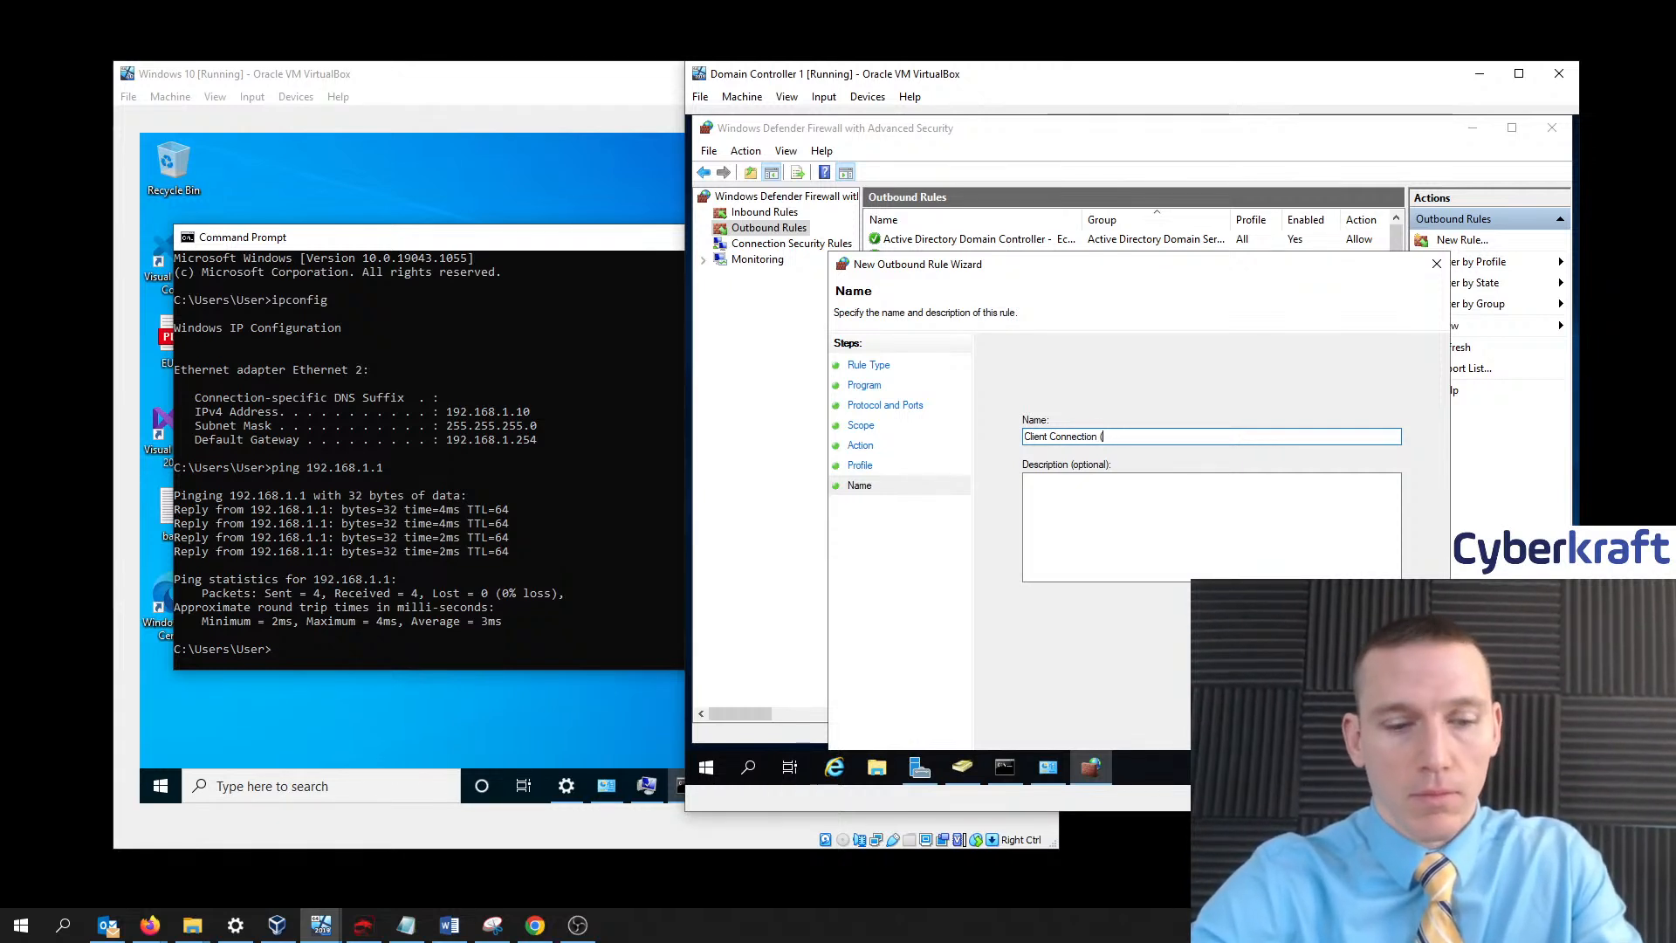
pyautogui.write('(Windows')
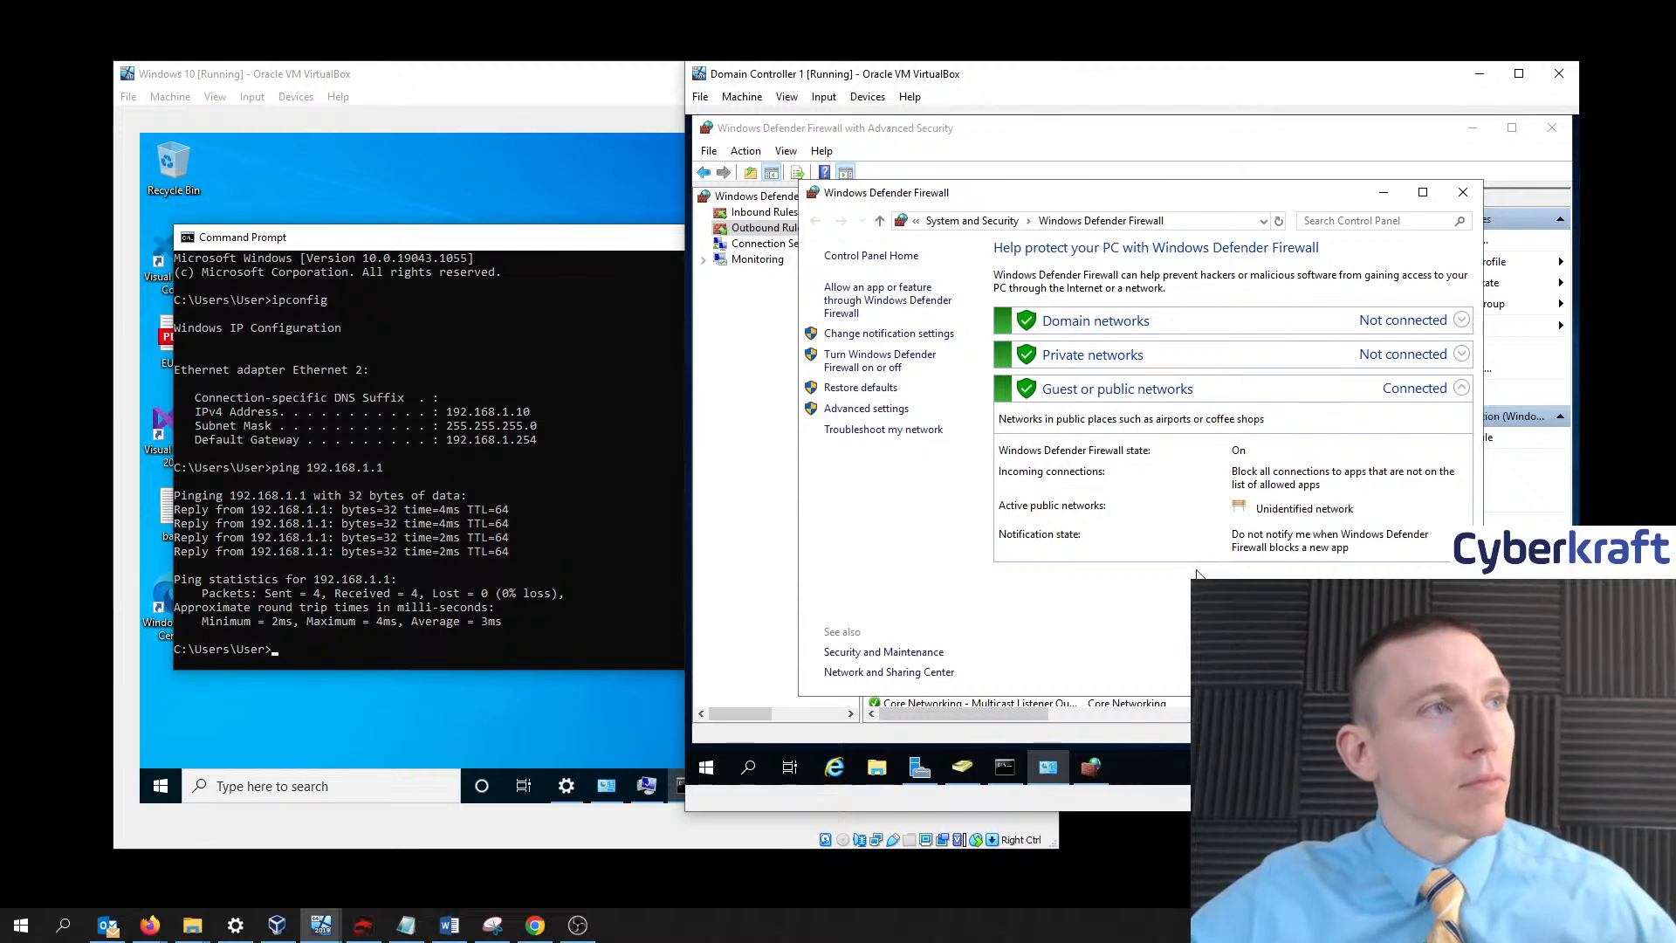
# - Check the outbound and inbound rule lists for Client Connection (Windows 10), then exit the console
pyautogui.click(987, 127)
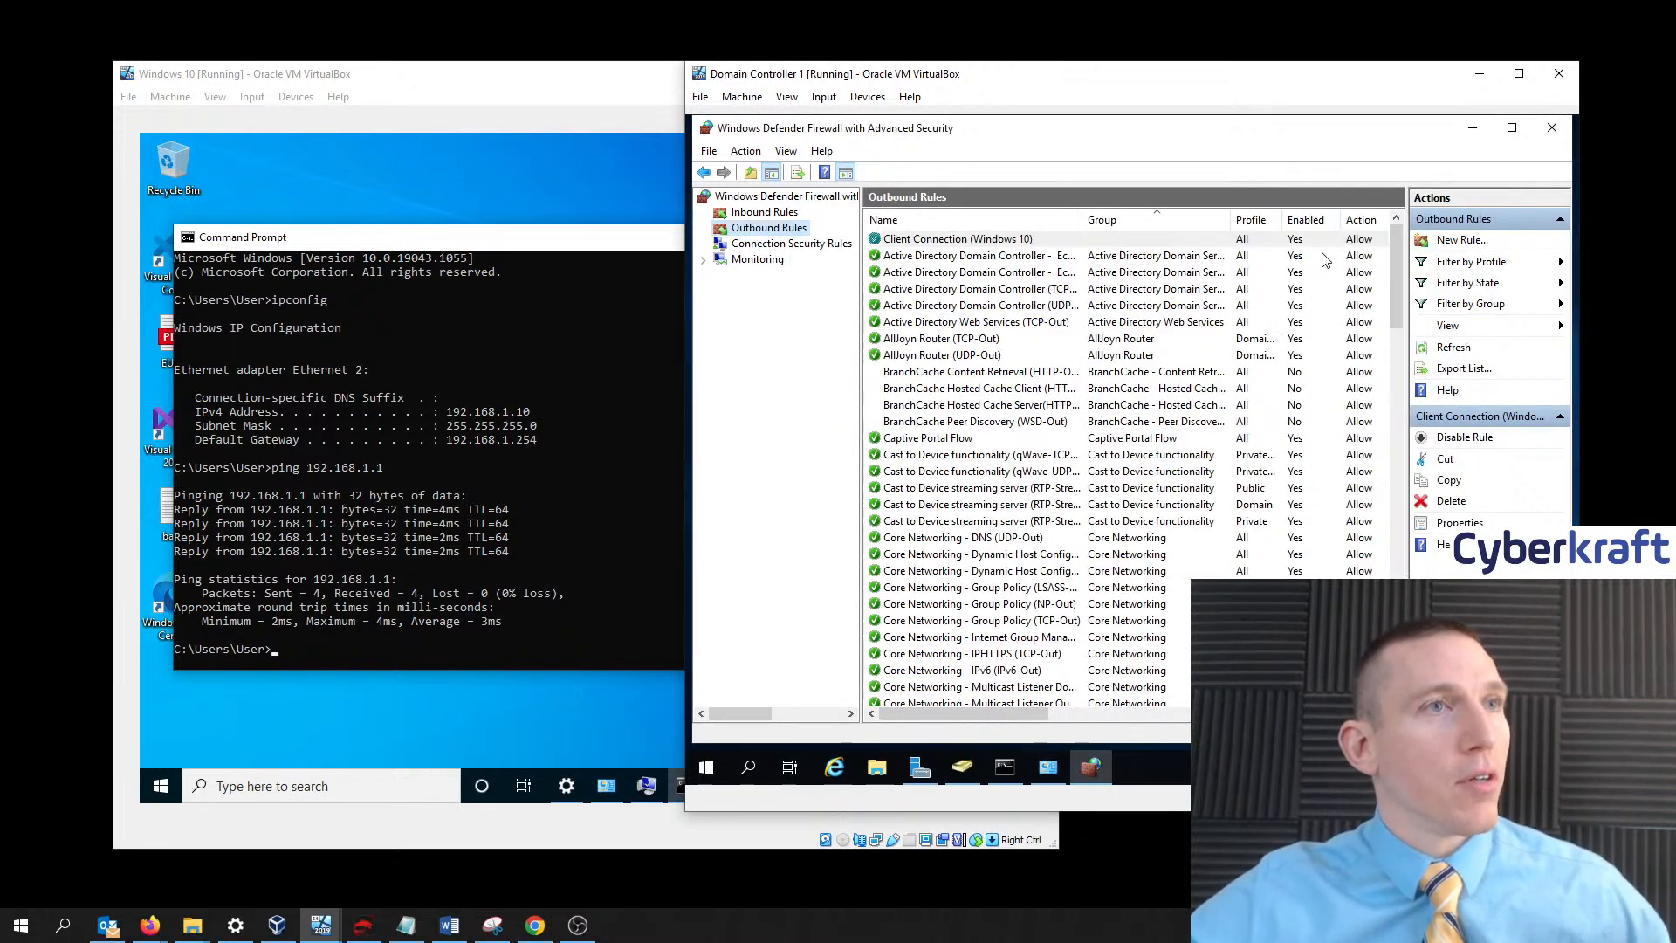
pyautogui.moveTo(1394, 249)
pyautogui.mouseDown()
pyautogui.moveTo(1403, 344)
pyautogui.moveTo(1397, 229)
pyautogui.mouseUp()
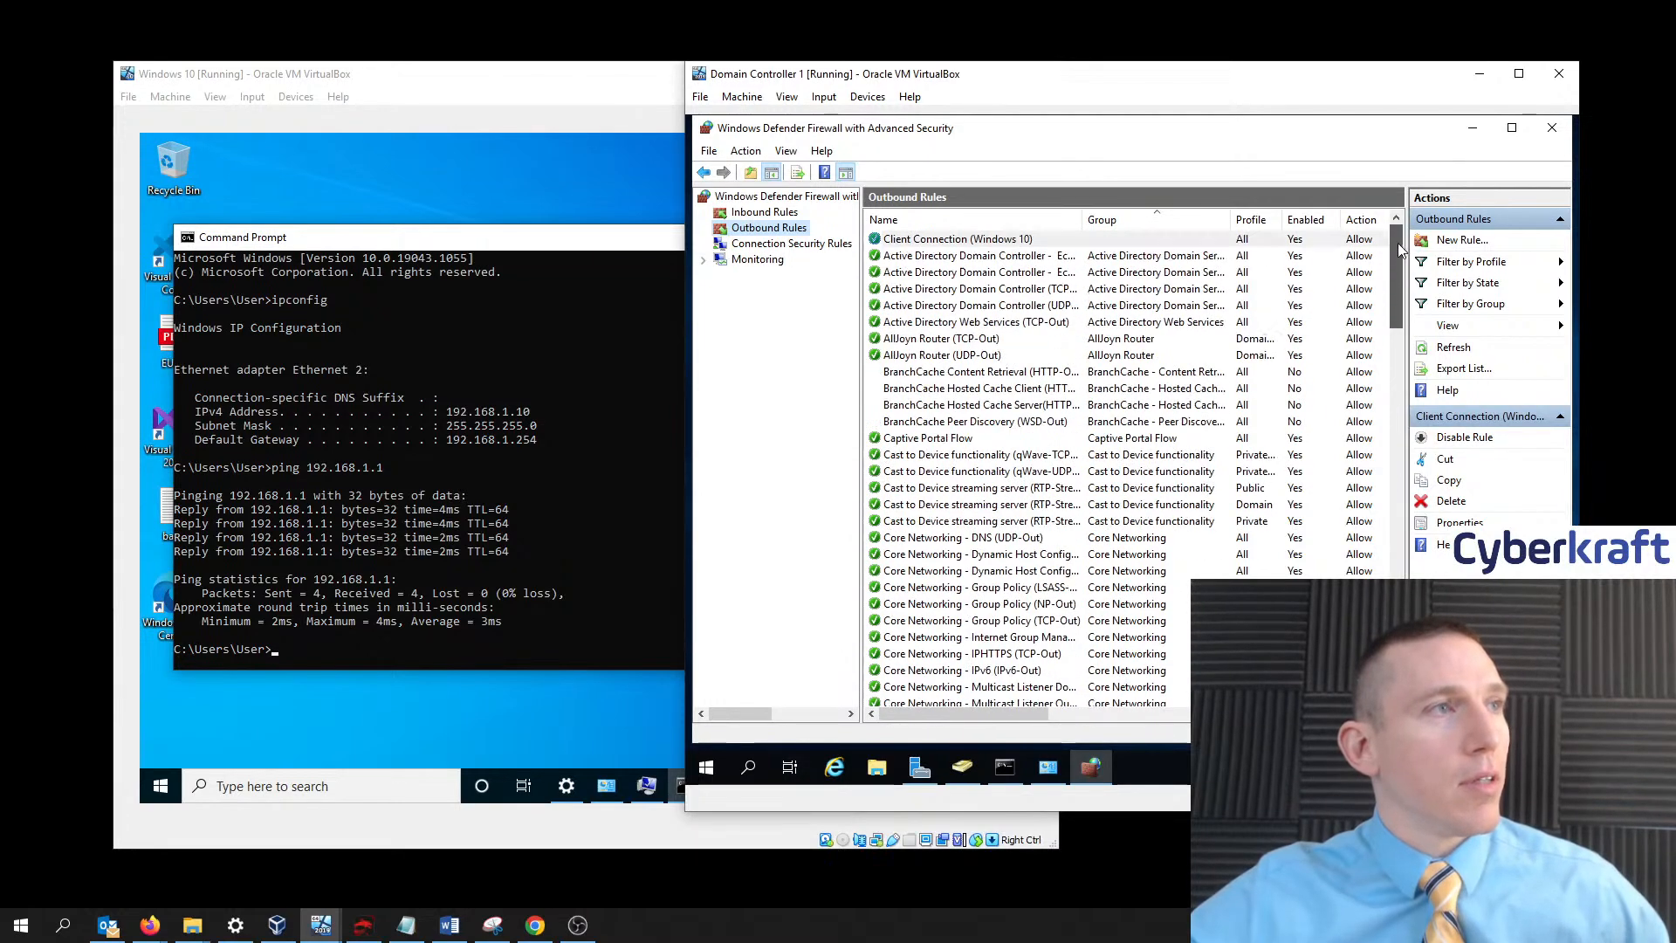
pyautogui.click(765, 213)
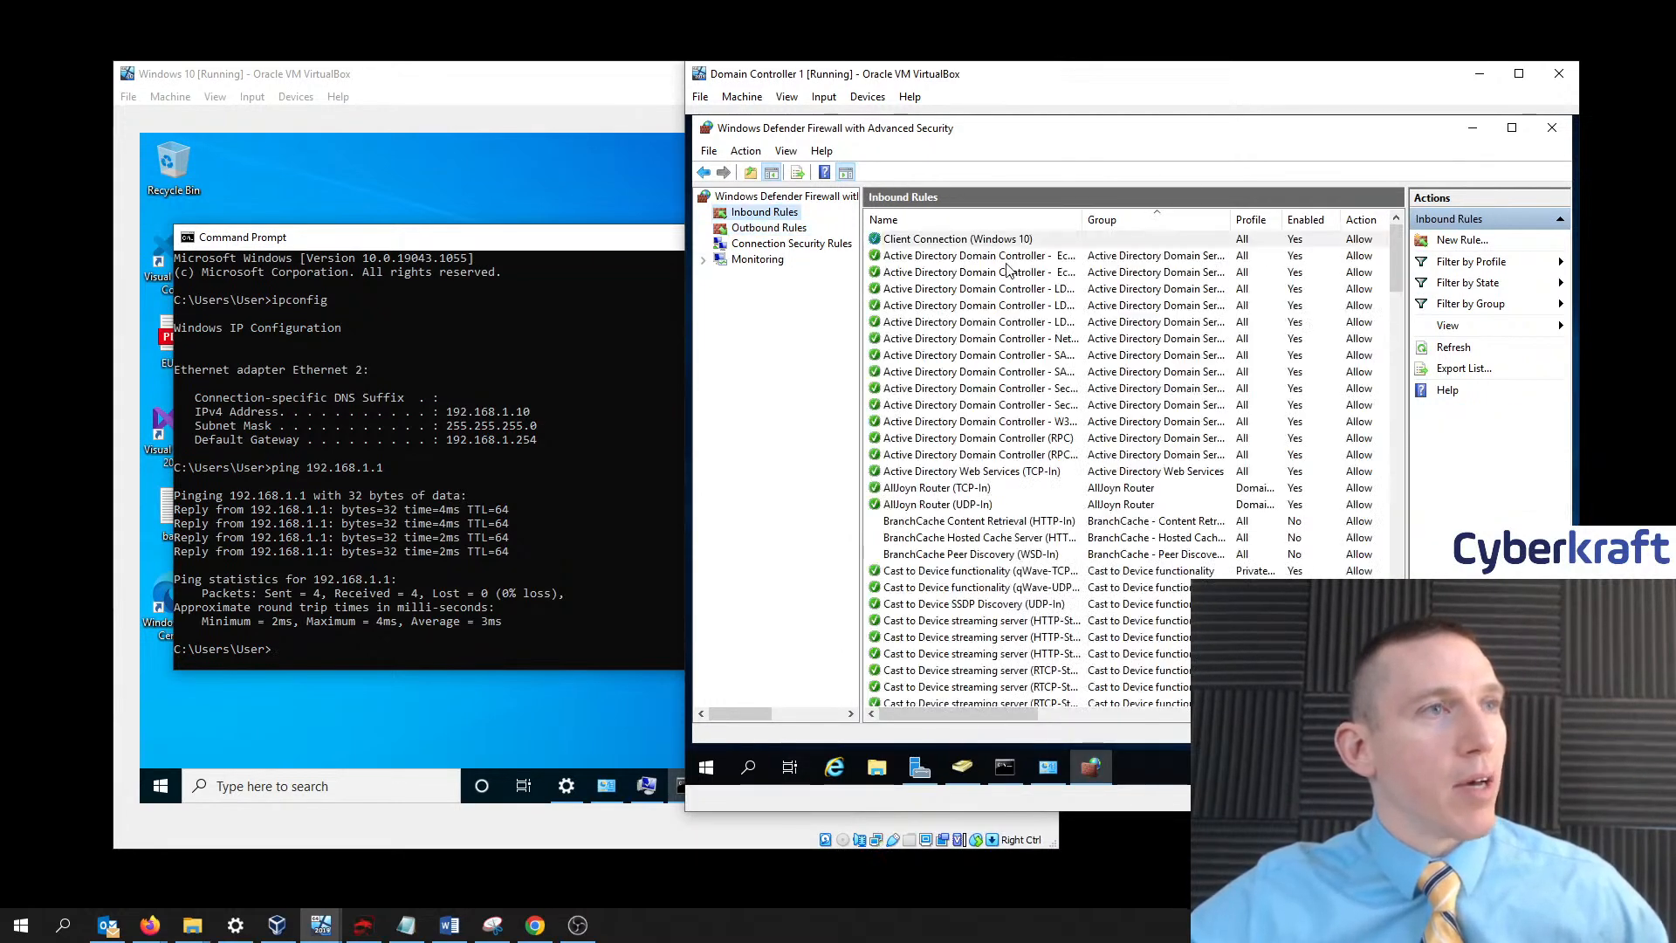
pyautogui.click(707, 152)
pyautogui.click(731, 206)
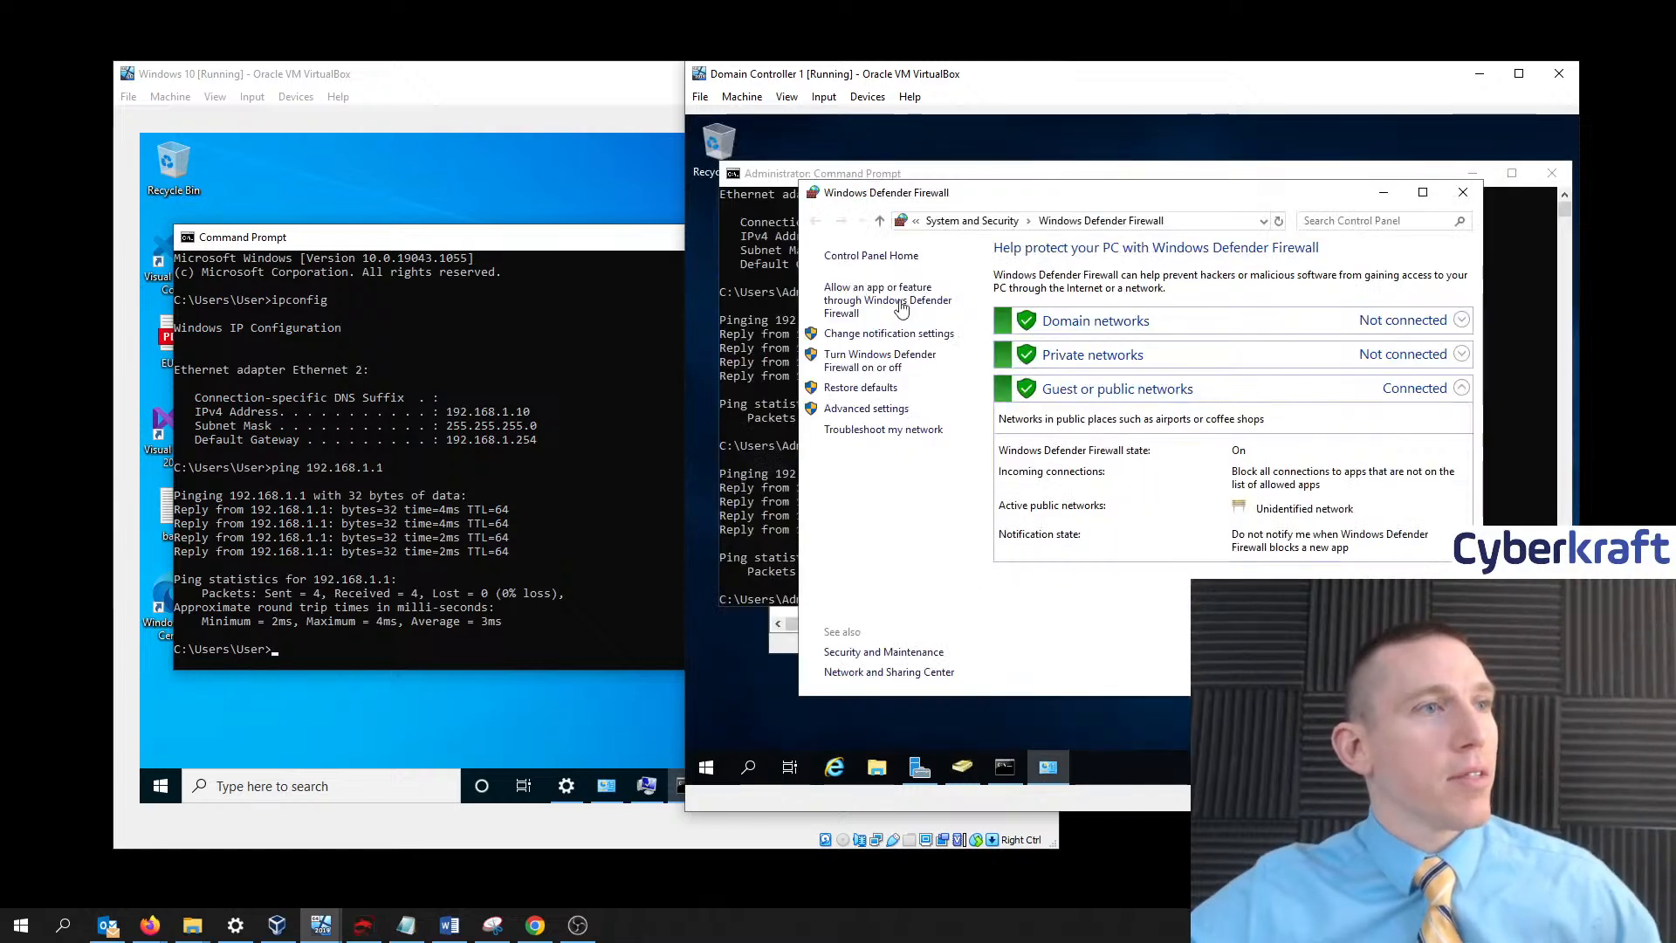
# - Ping 192.168.1.10 again from the domain controller, then raise the Windows 10 VM window
pyautogui.click(1384, 192)
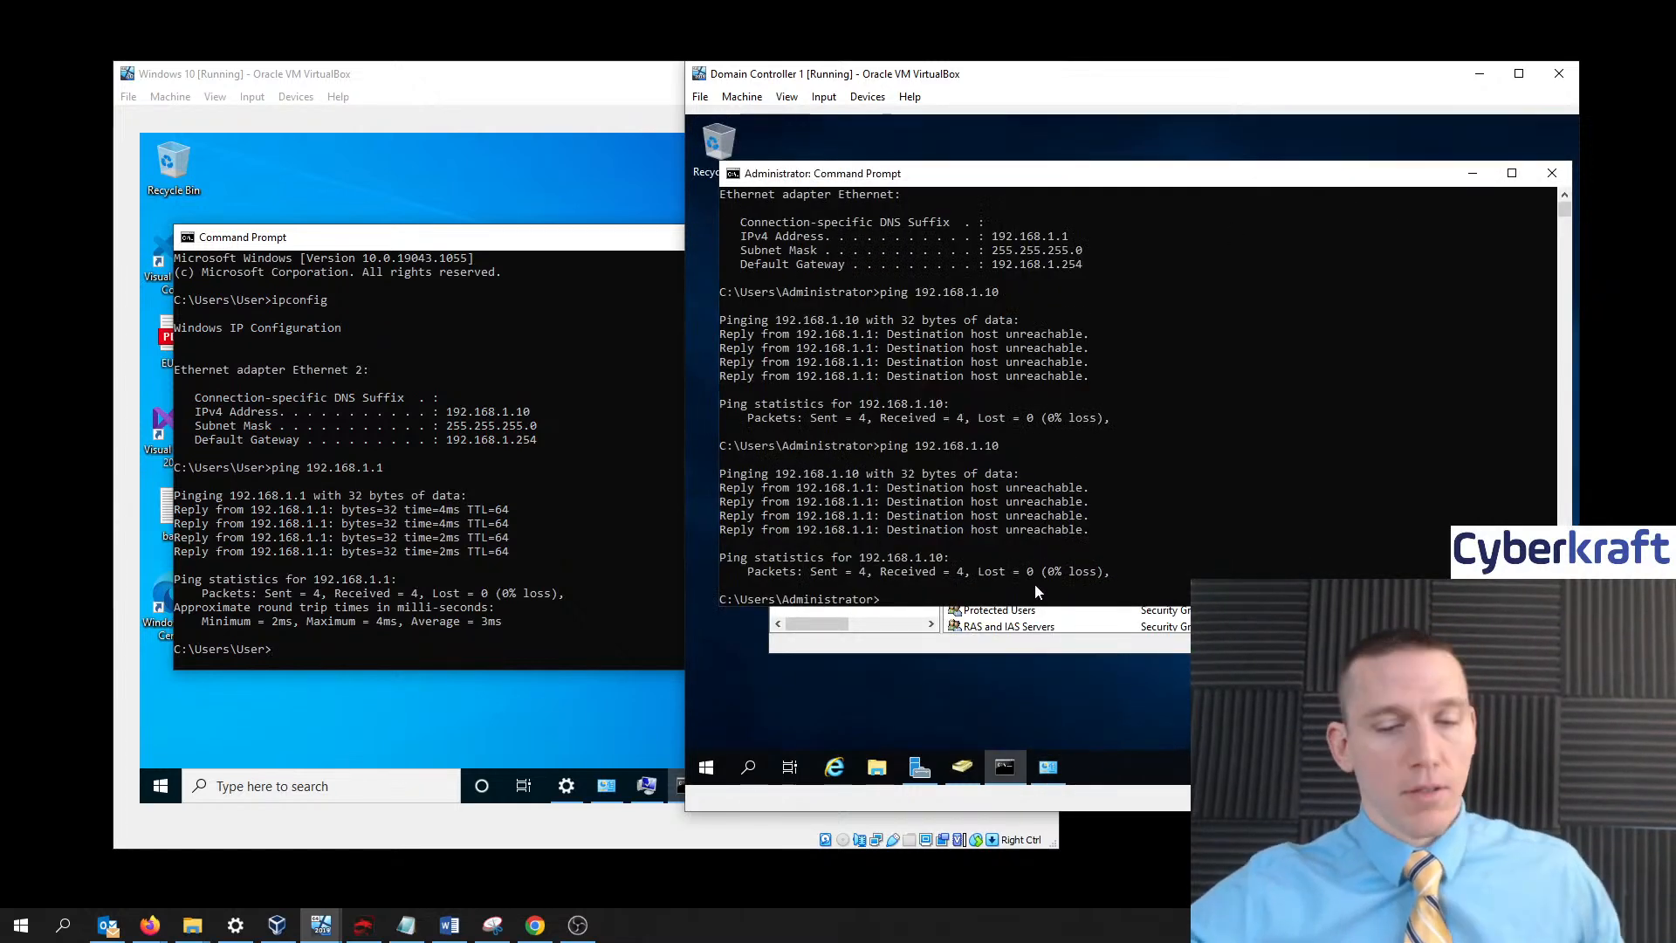
pyautogui.write('ping')
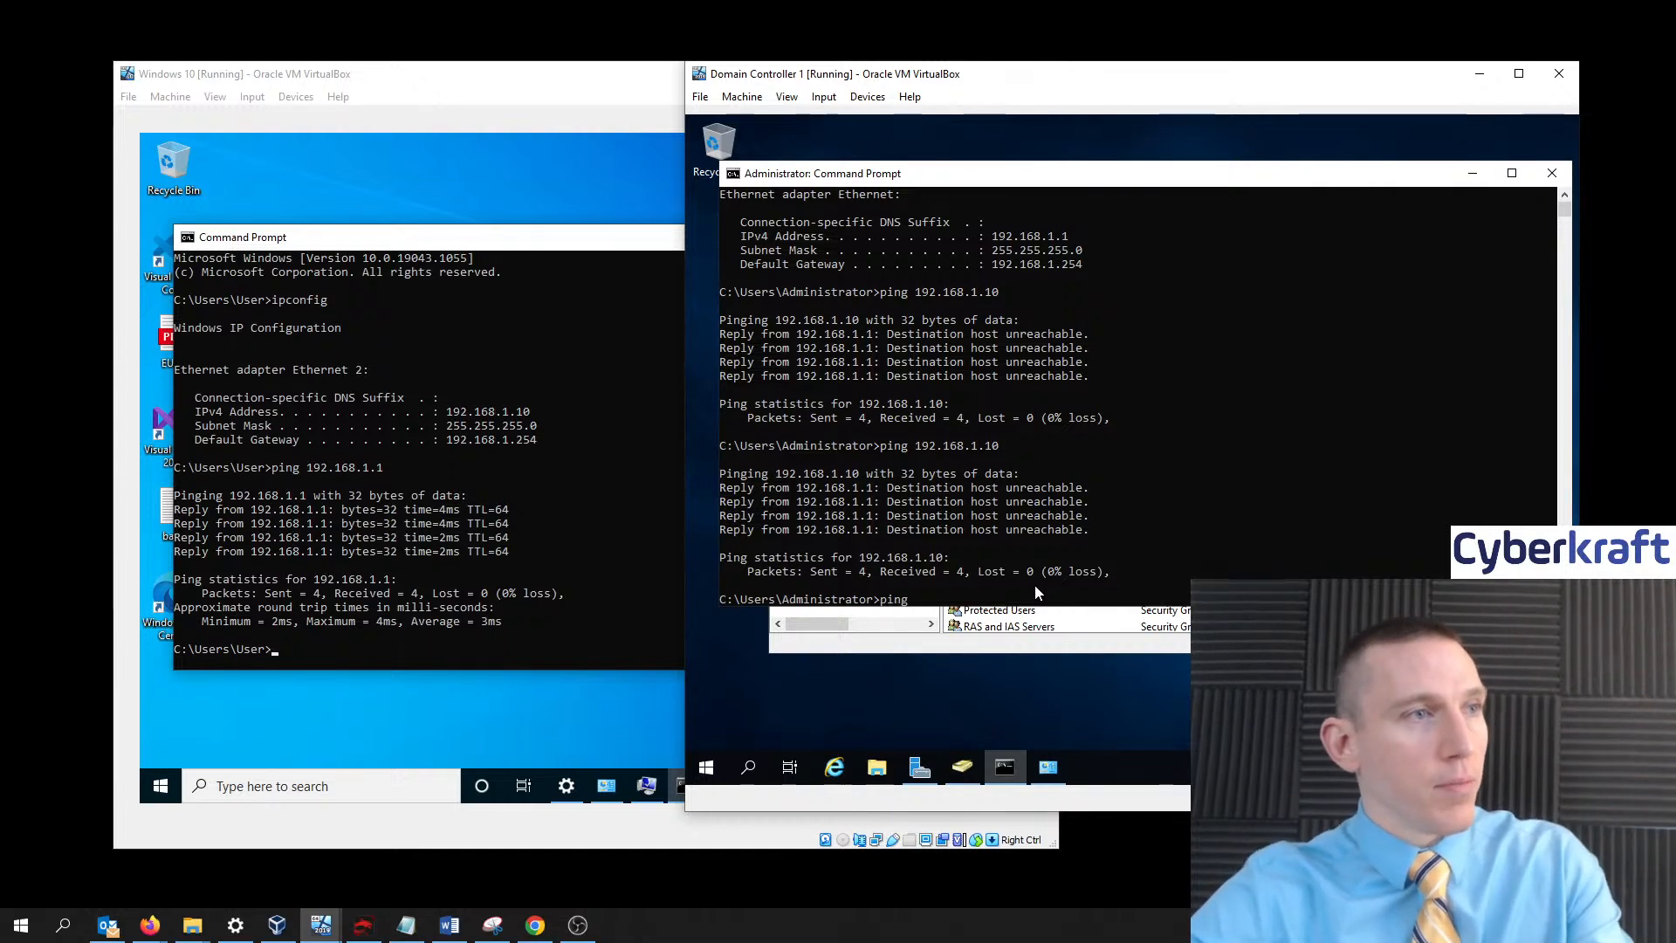
pyautogui.write(' 19')
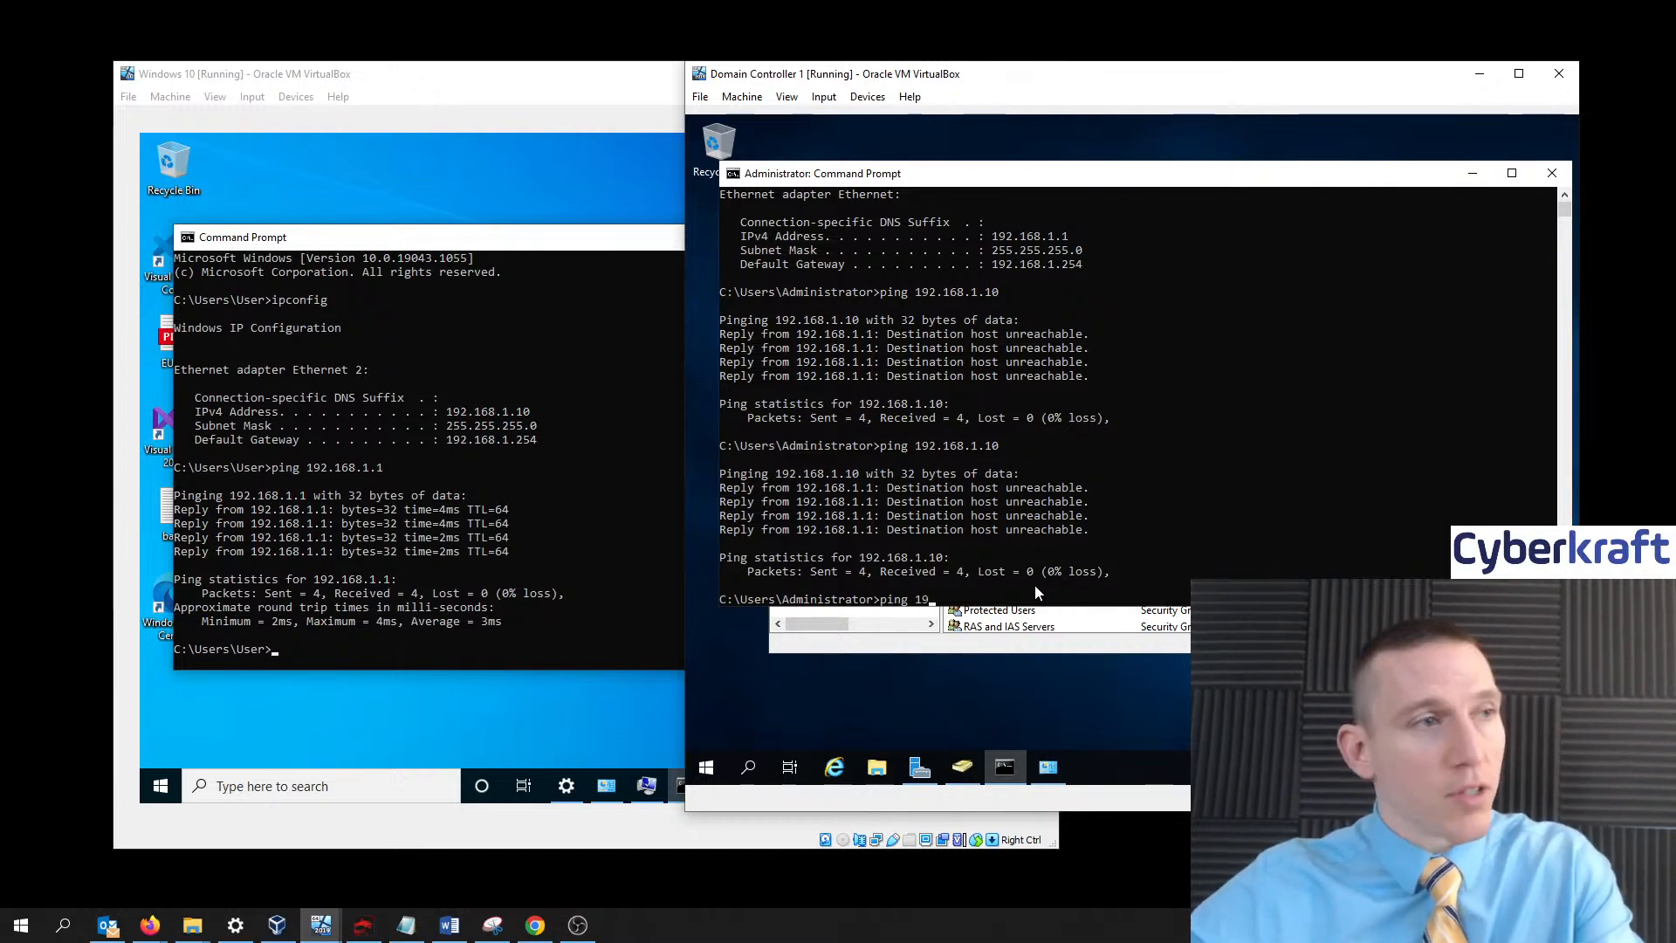
pyautogui.write('2.16')
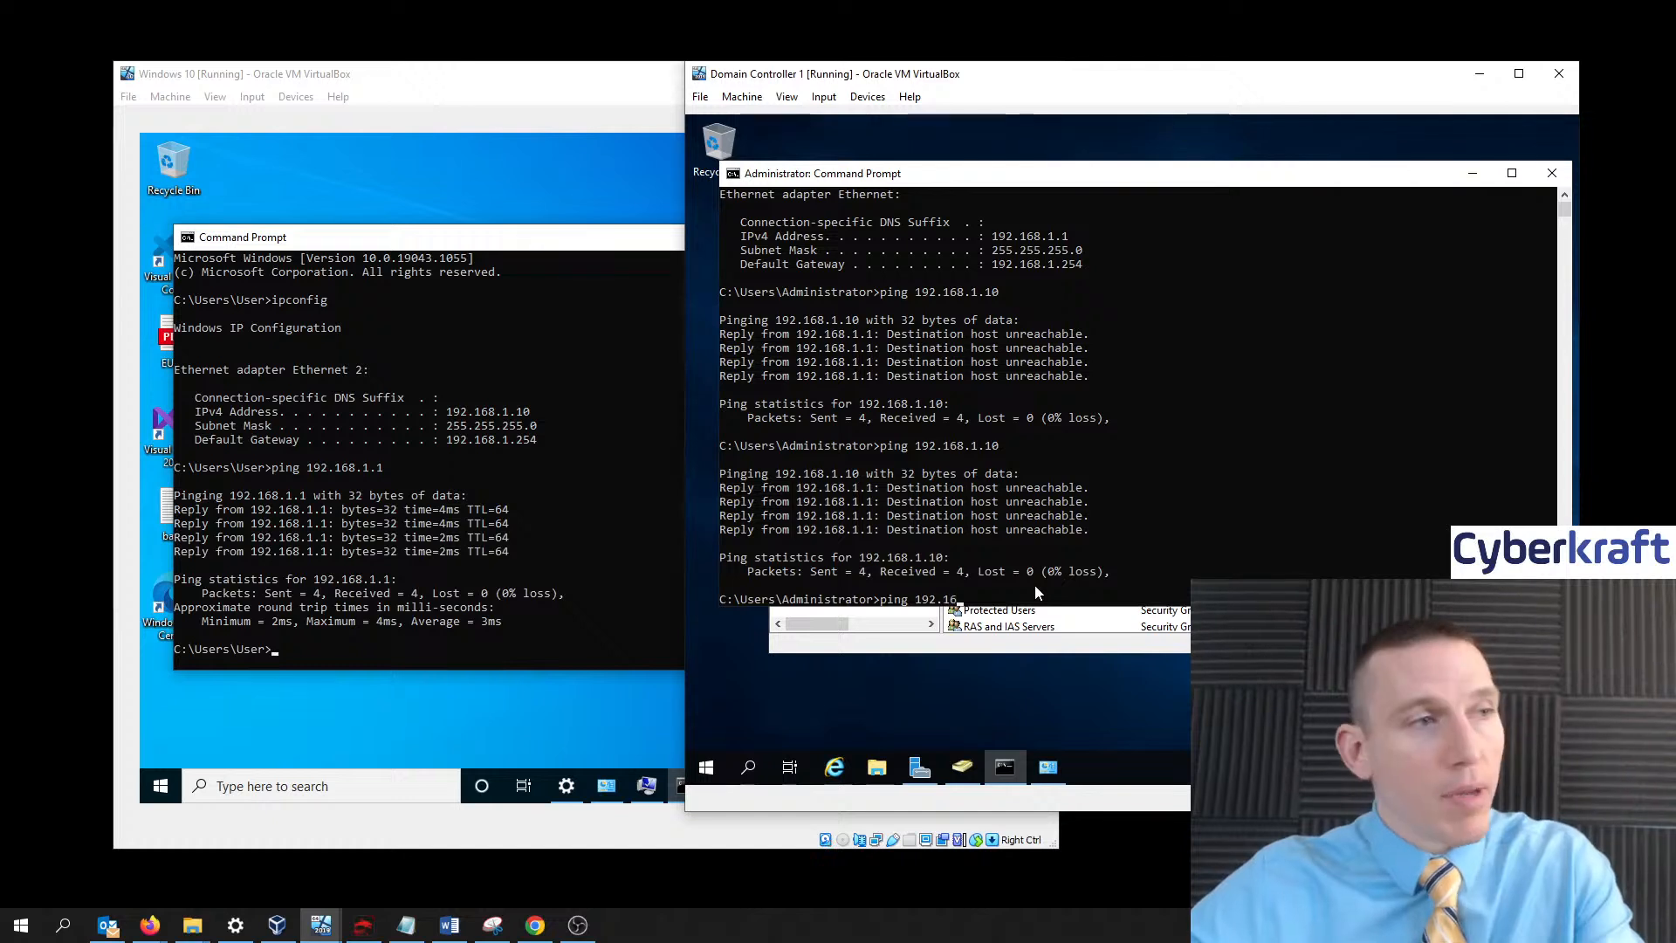
pyautogui.write('8.1.10')
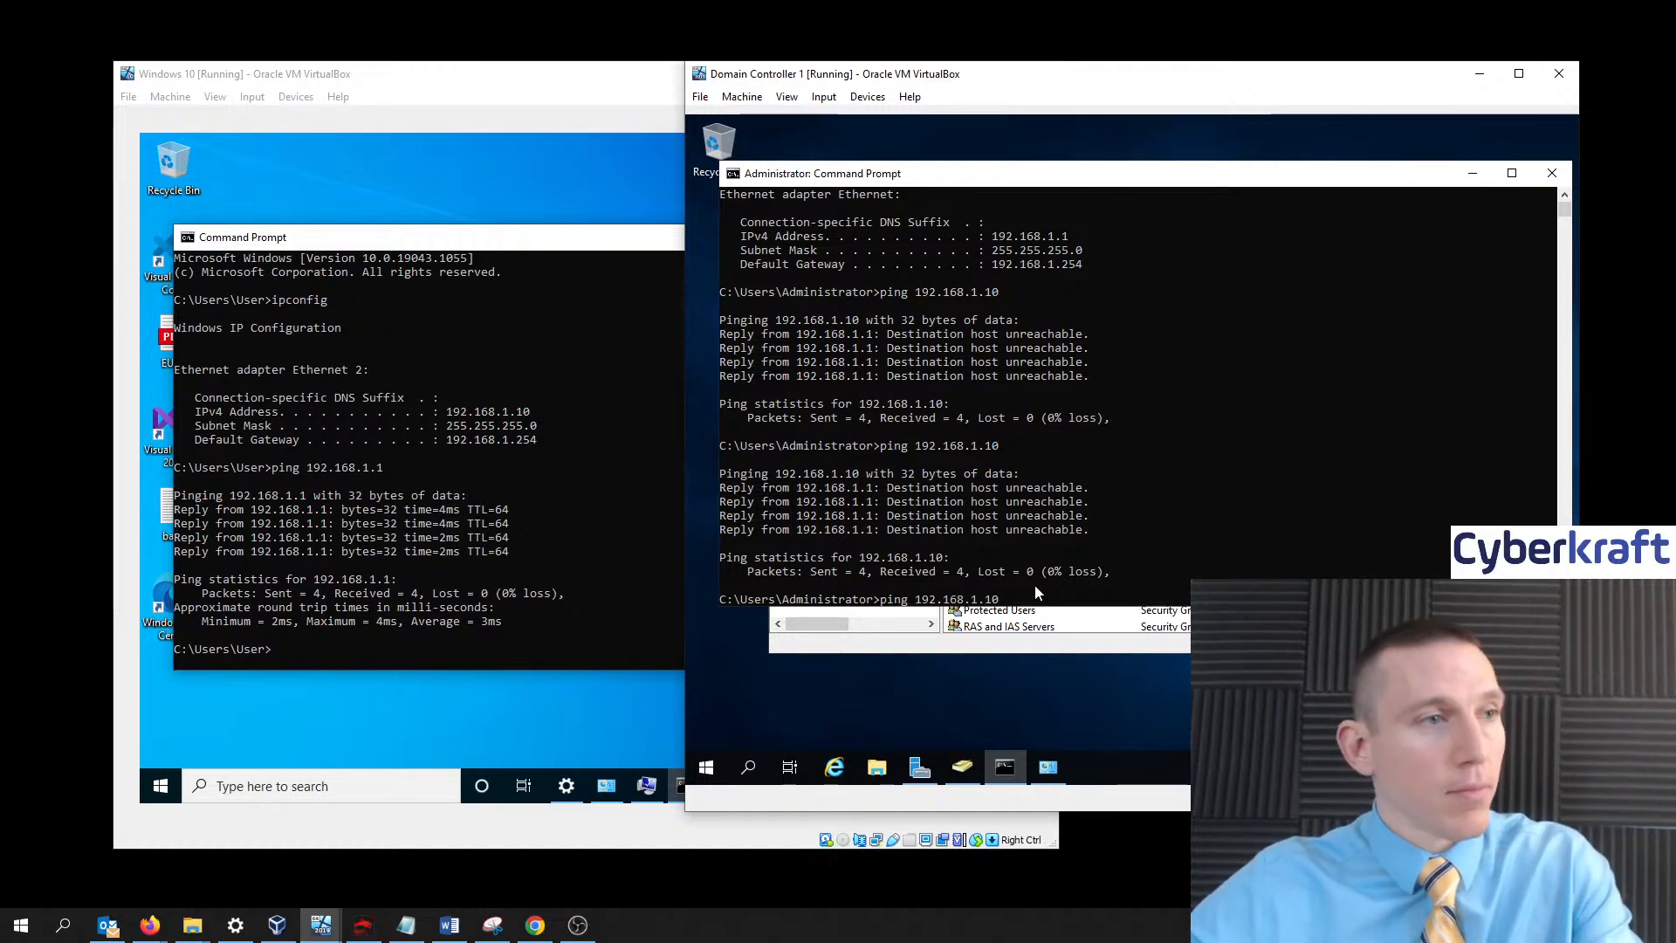
pyautogui.press('Return')
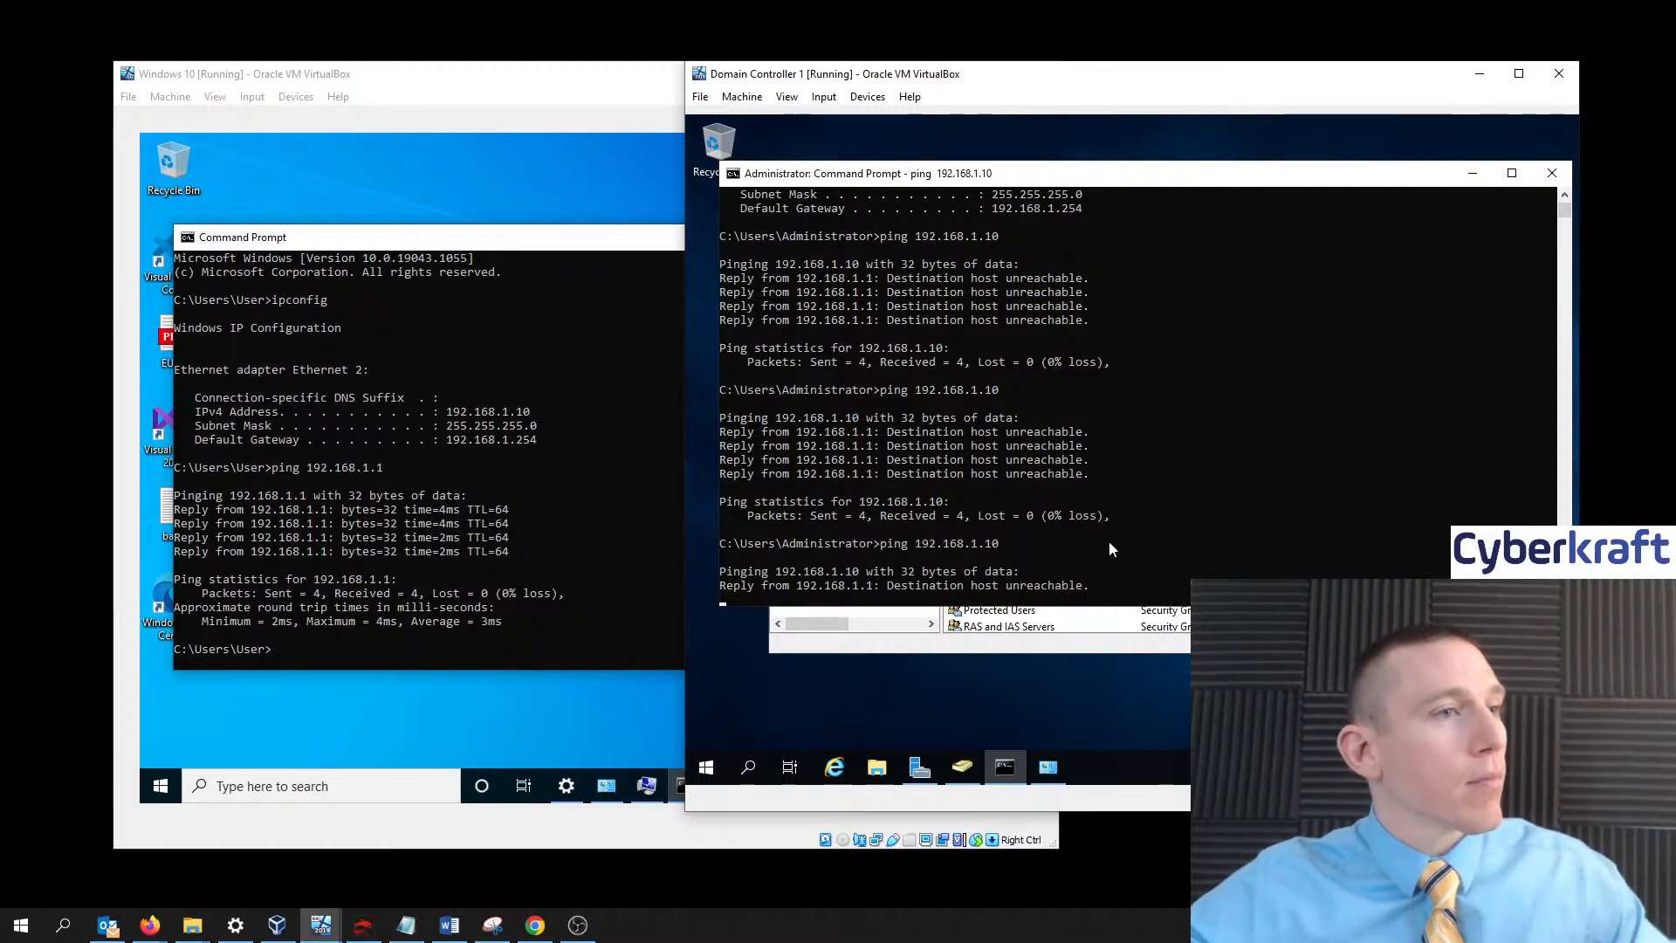
pyautogui.moveTo(570, 86); pyautogui.dragTo(563, 73)
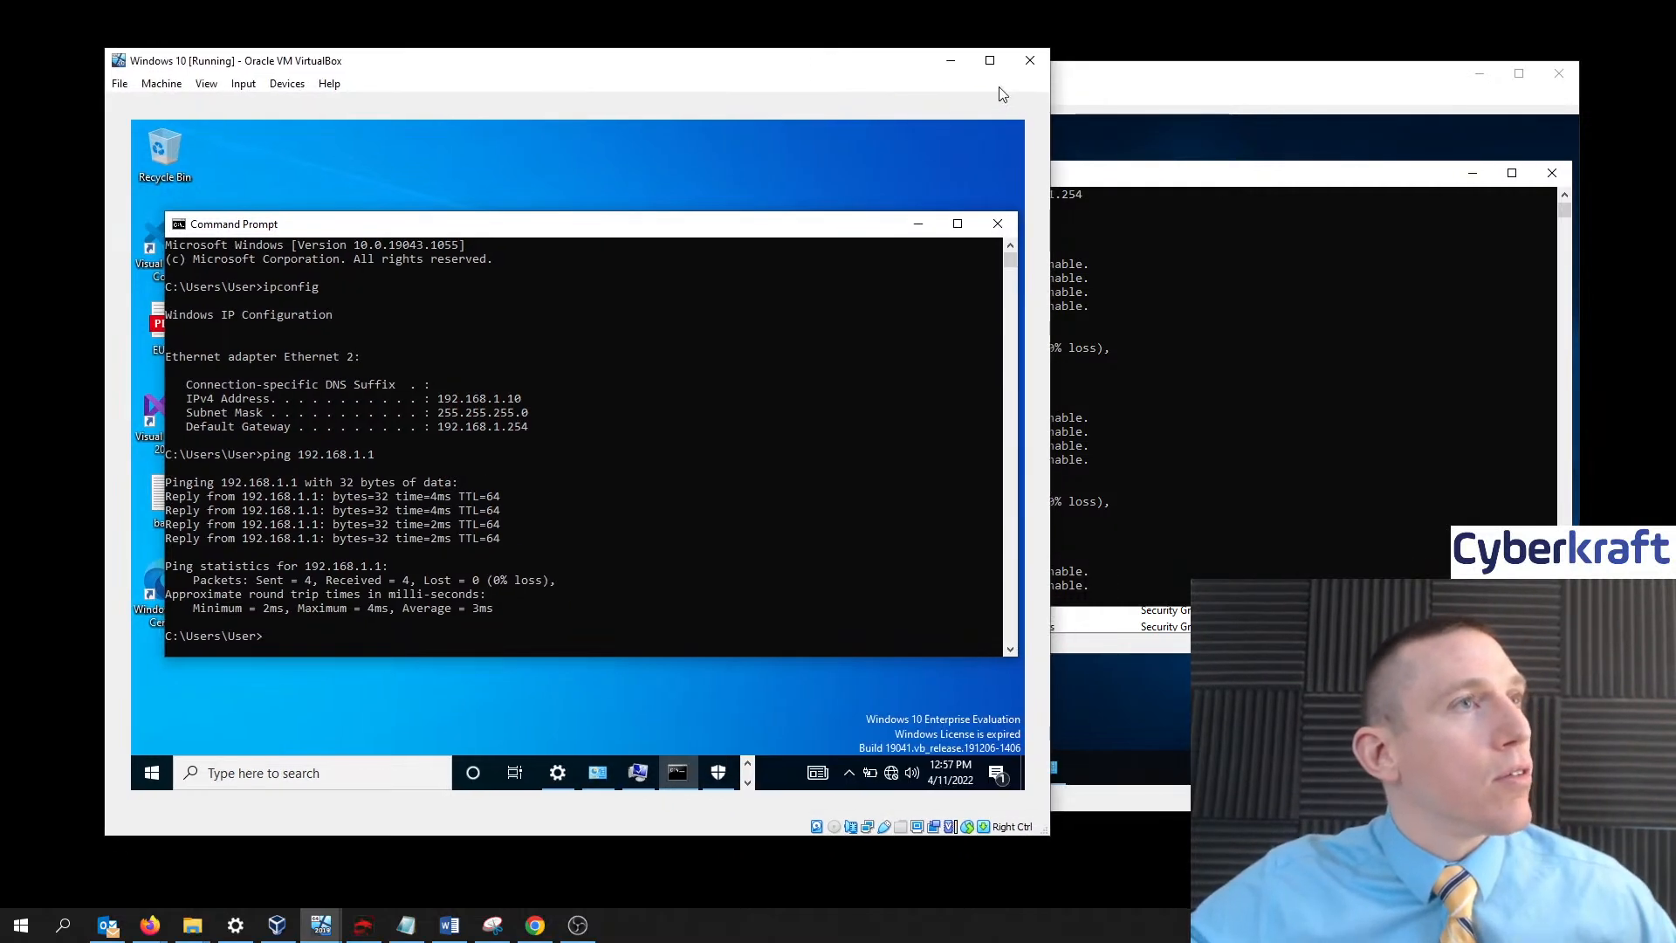
# - Arrange the Domain Controller and Windows 10 VM windows side by side on screen
pyautogui.moveTo(1085, 82); pyautogui.dragTo(1149, 86)
pyautogui.click(646, 62)
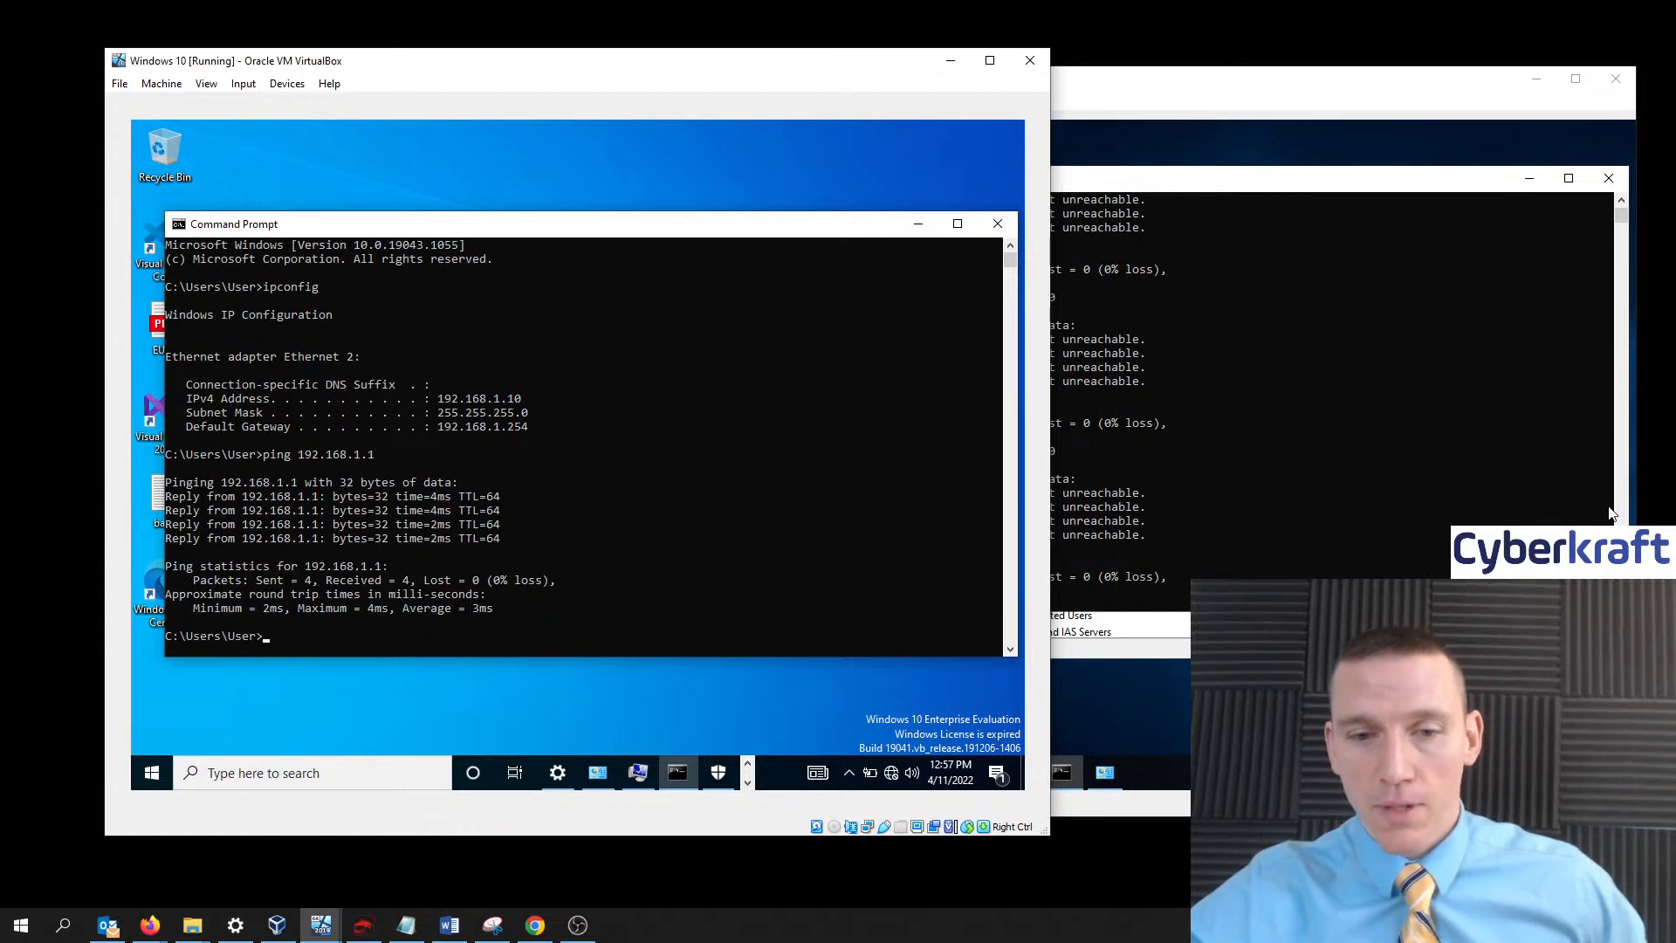
pyautogui.hotkey('alt', 'Tab')
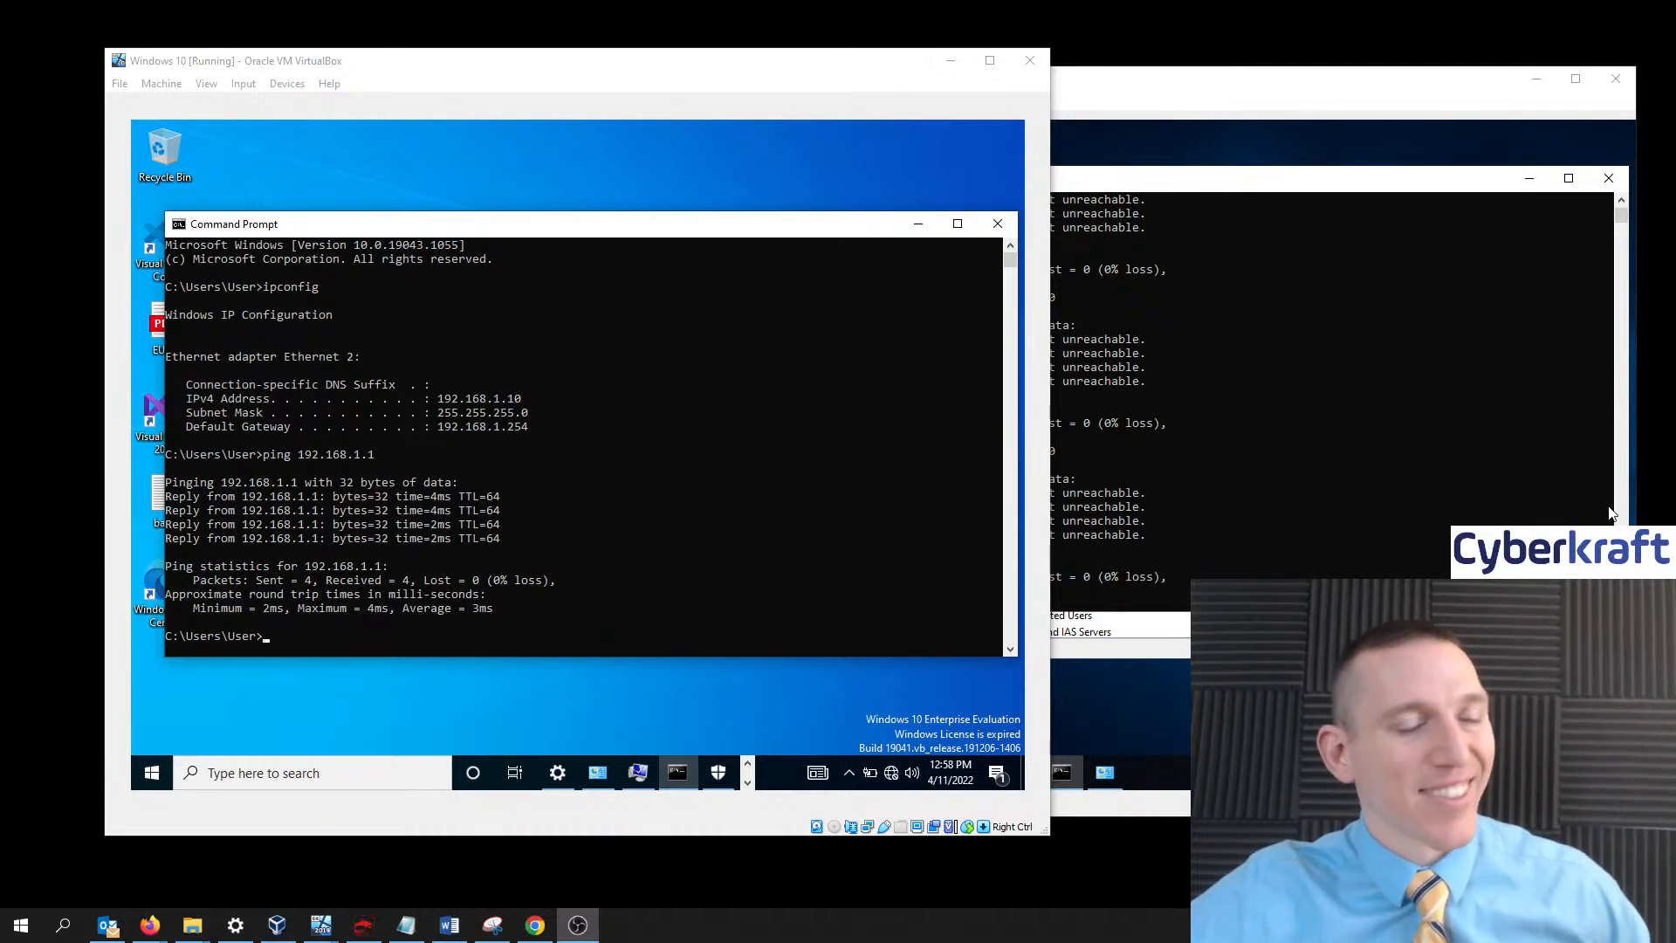
pyautogui.hotkey('alt', 'Tab')
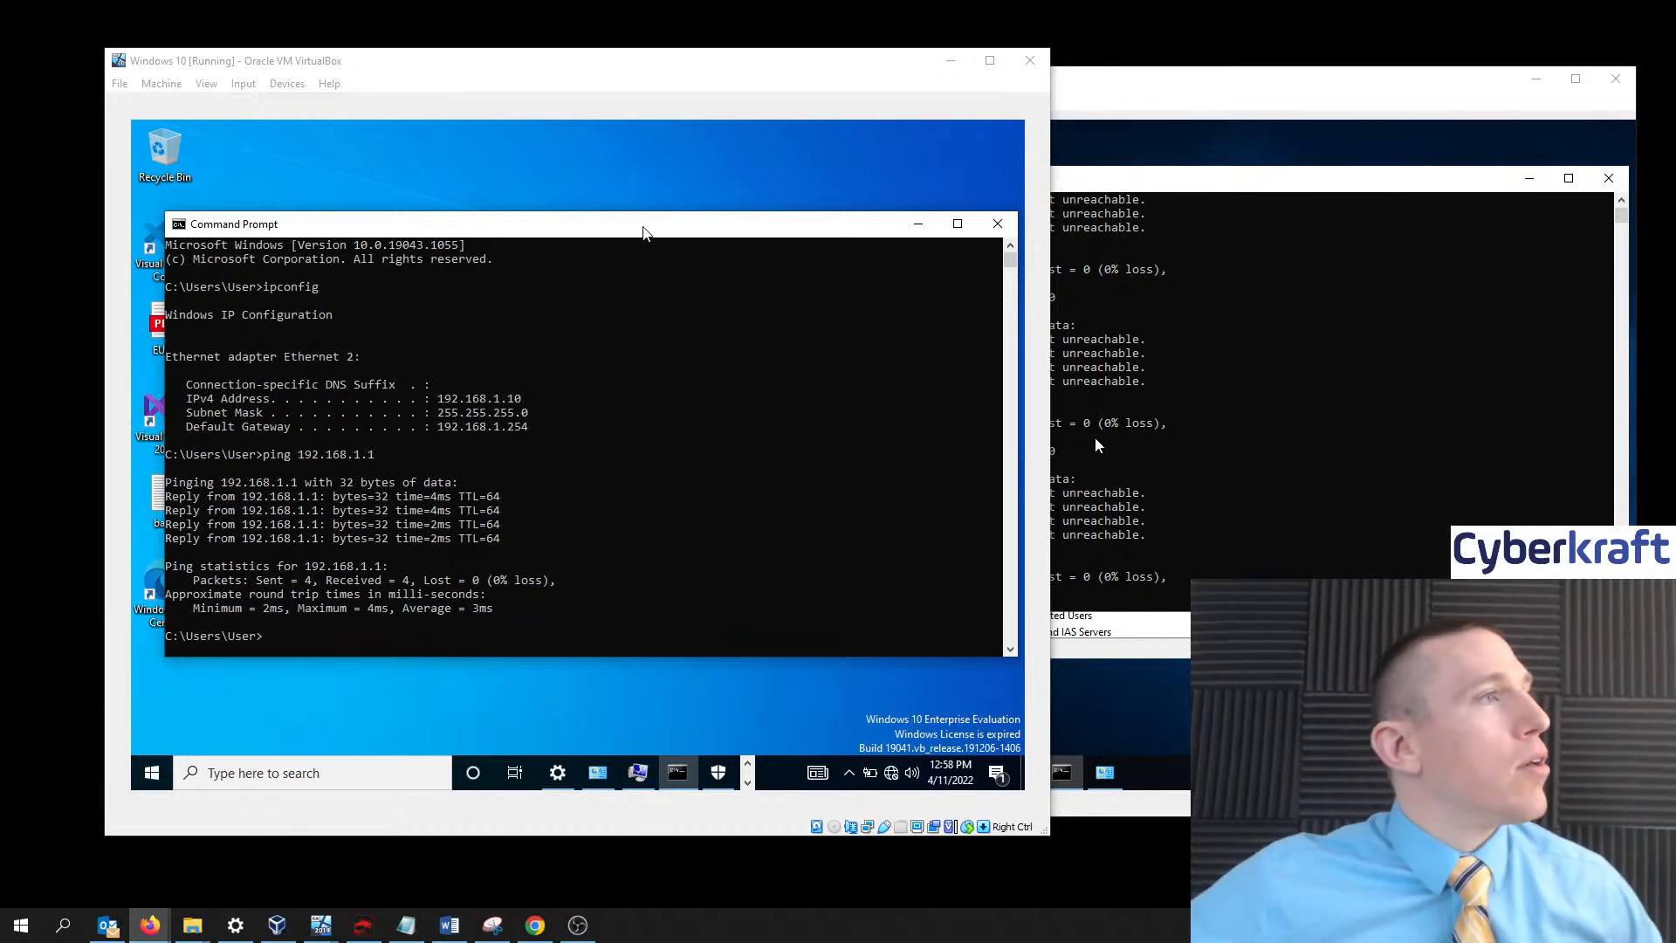
pyautogui.moveTo(1109, 82); pyautogui.dragTo(1077, 79)
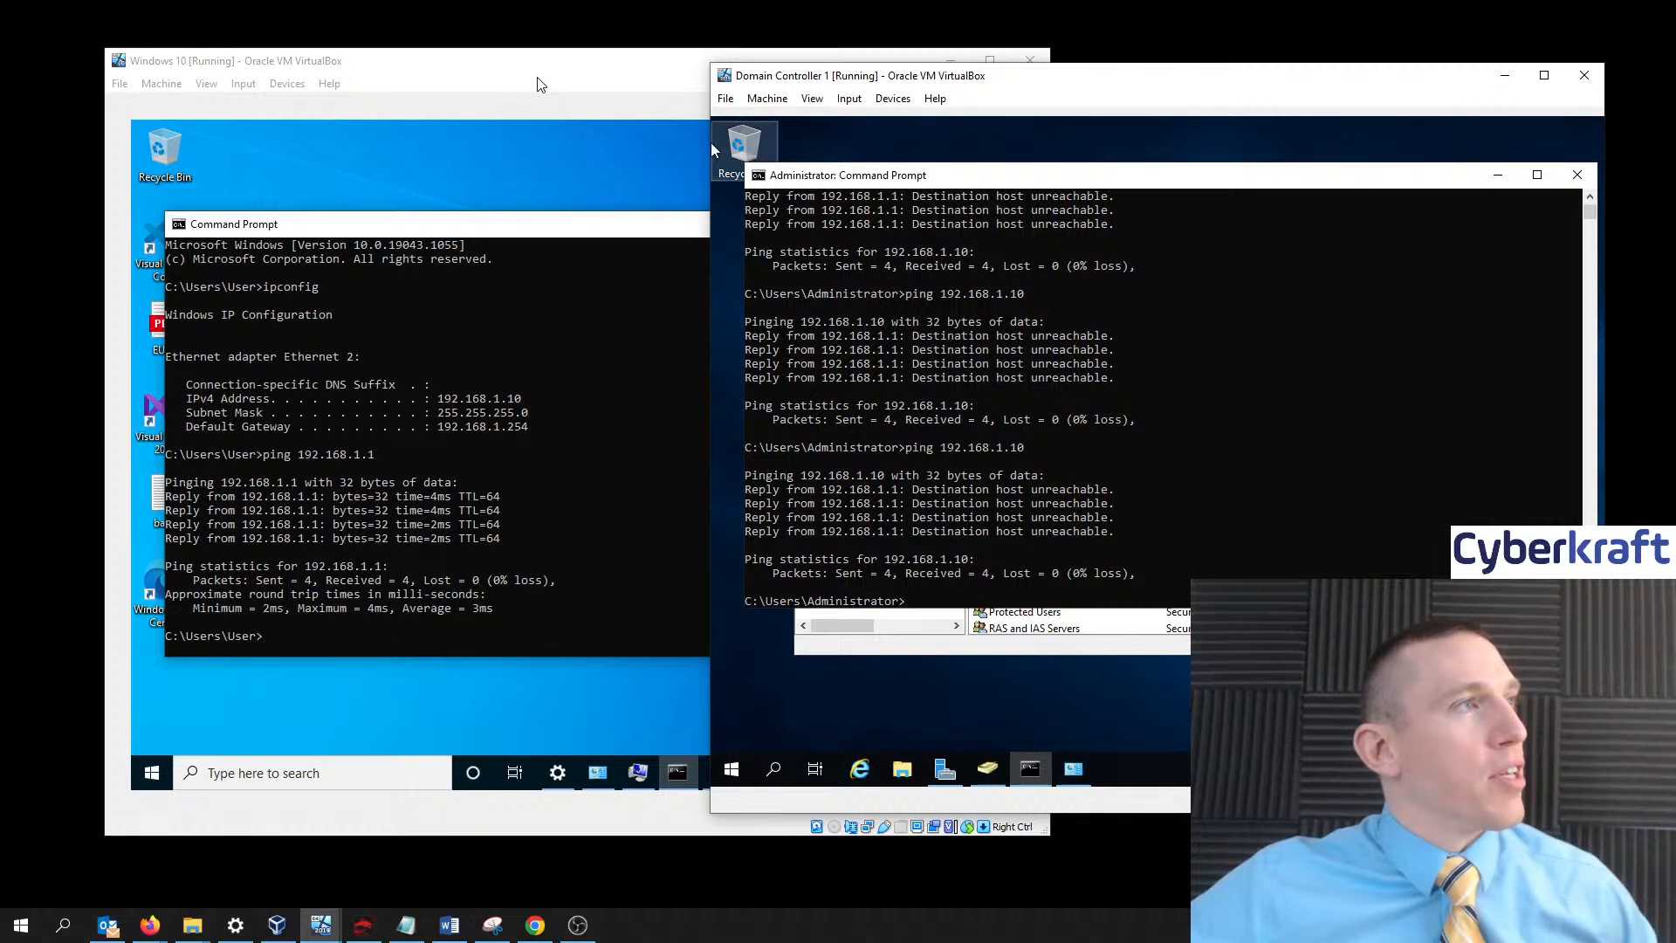
pyautogui.moveTo(539, 69); pyautogui.dragTo(516, 93)
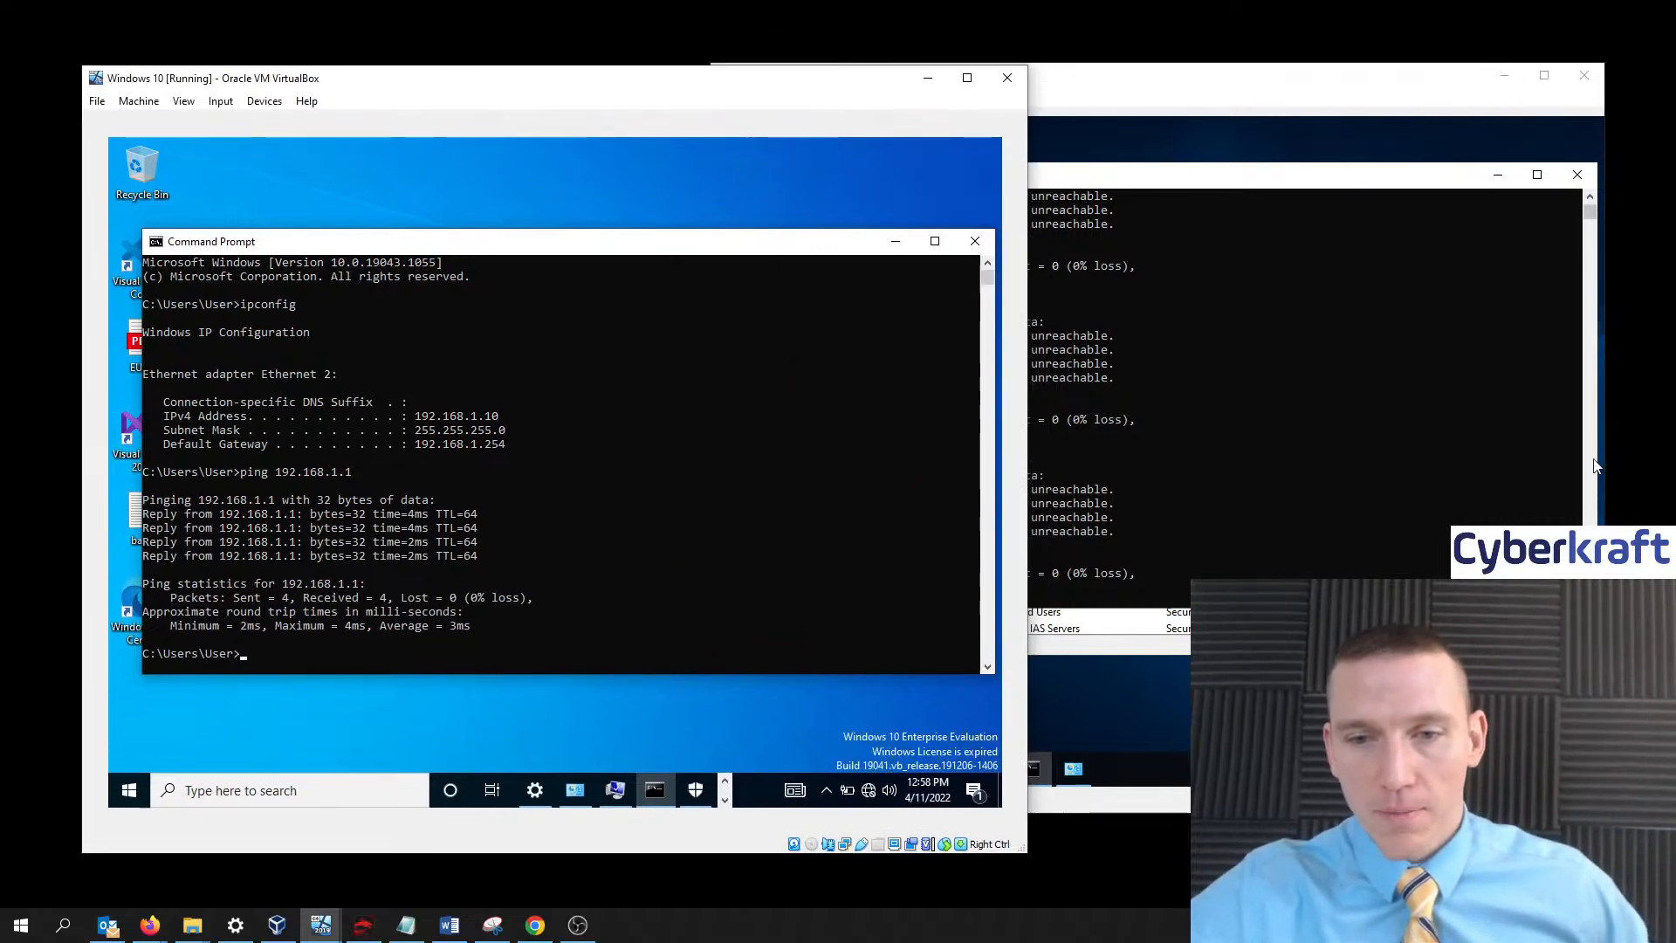
# - Focus the Windows 10 client's Command Prompt, then bring up VirtualBox Manager showing its bridged Intel PRO/1000 MT adapter
pyautogui.moveTo(872, 794)
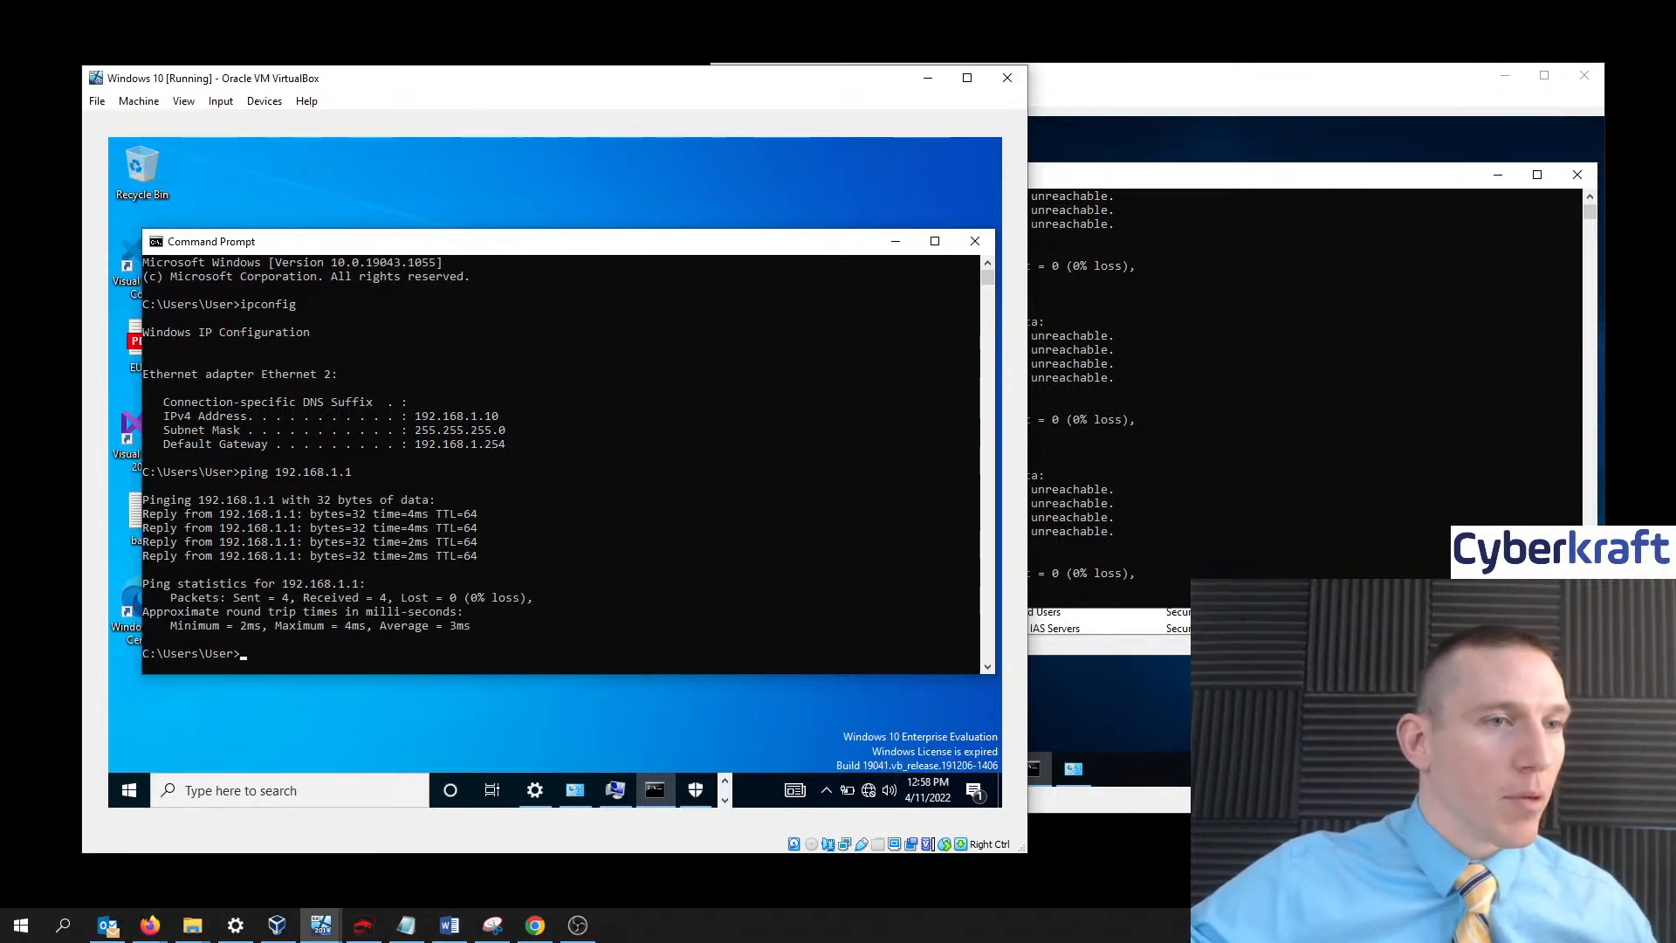
pyautogui.click(542, 642)
pyautogui.click(244, 654)
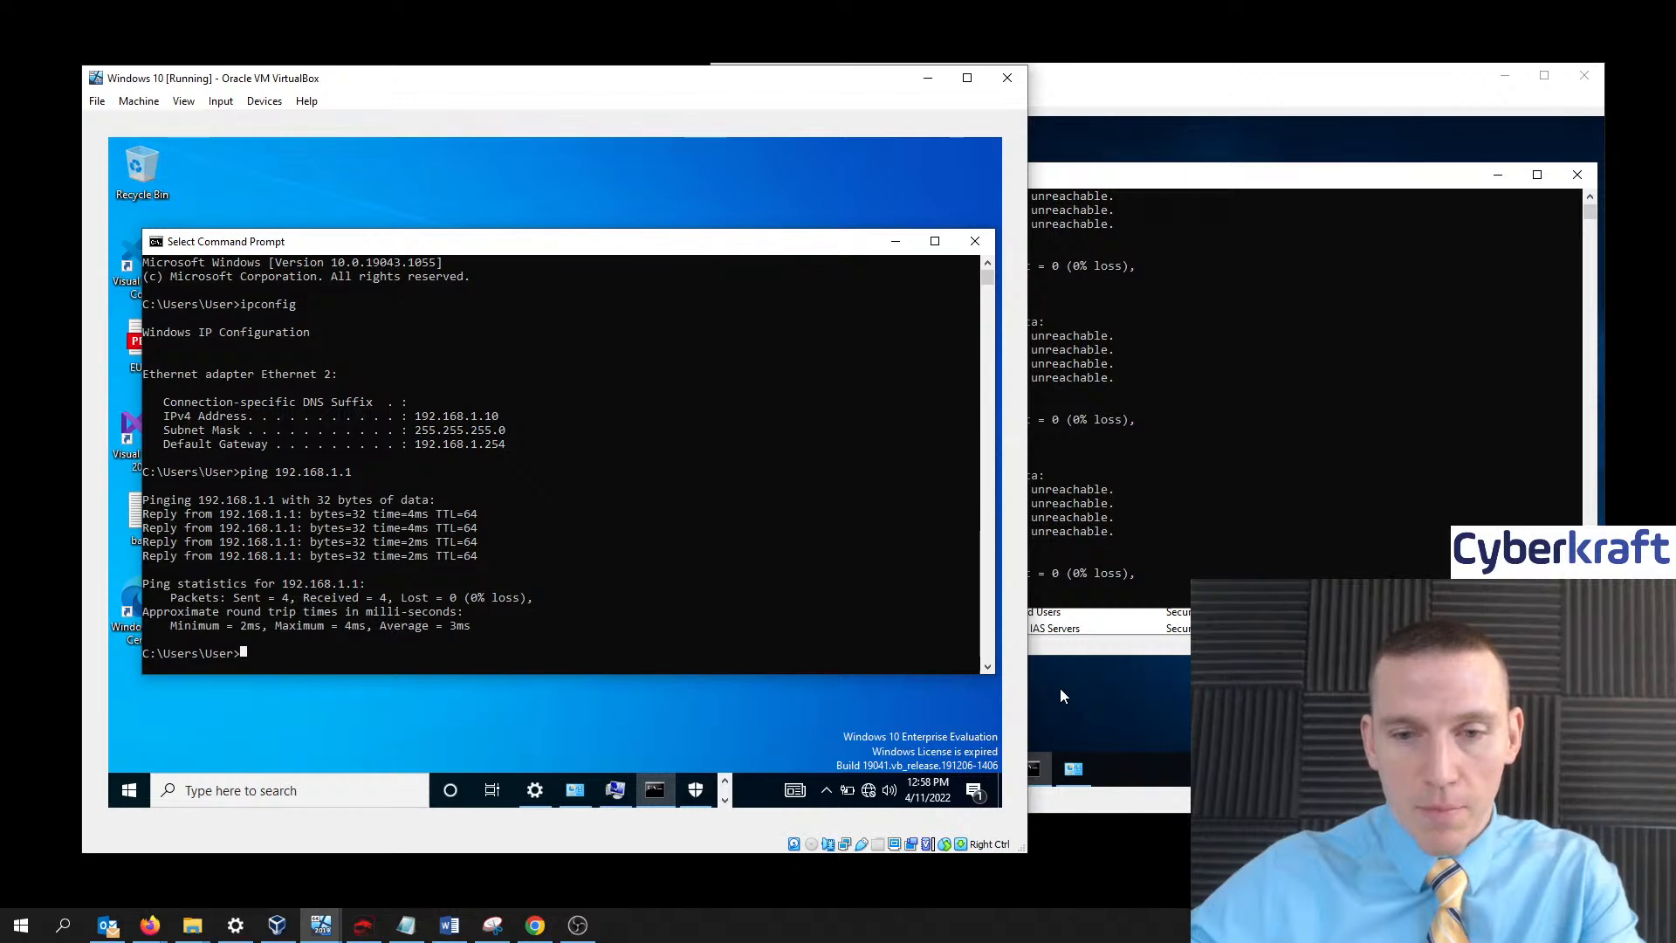
pyautogui.hotkey('alt', 'Tab')
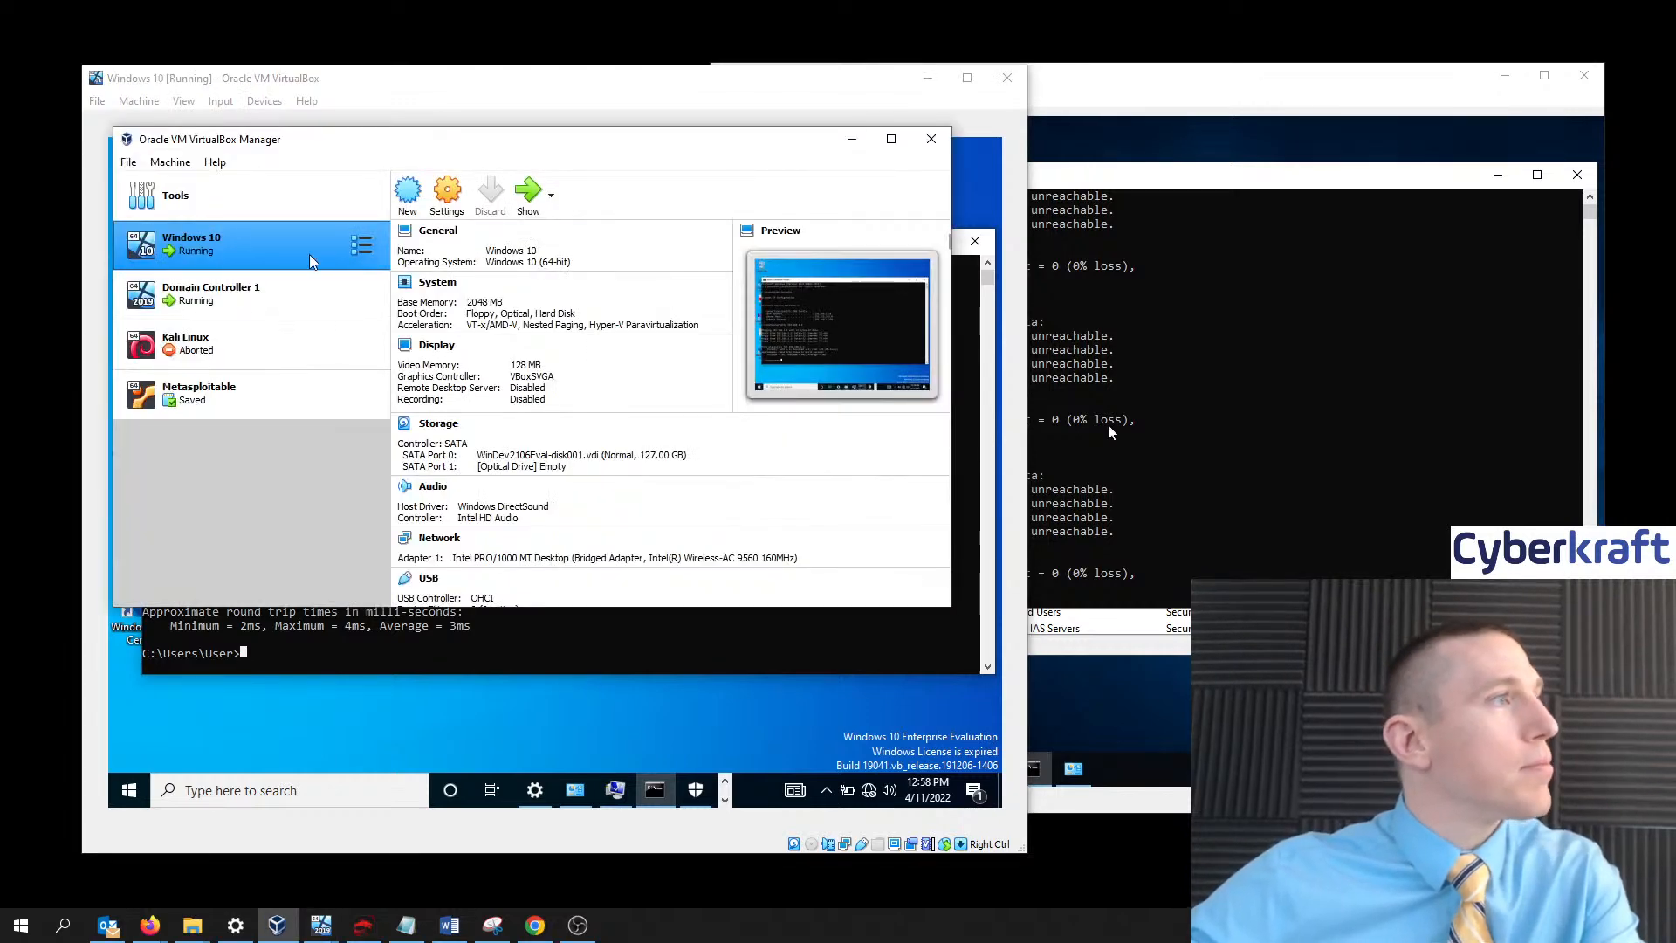
pyautogui.click(447, 194)
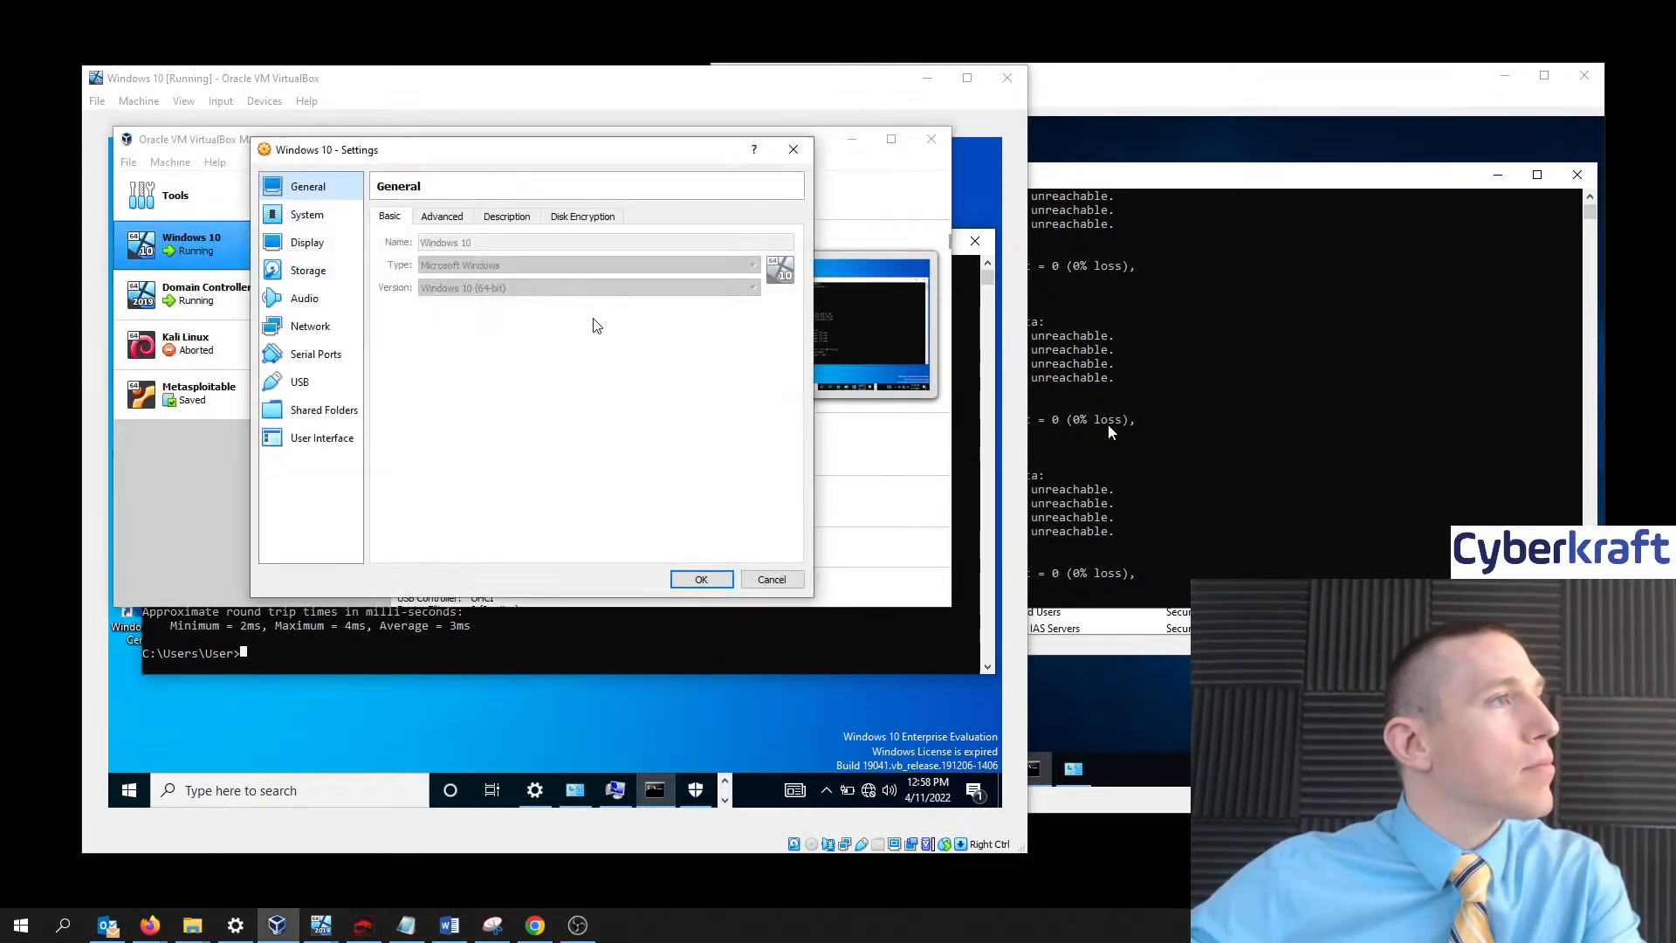
pyautogui.click(316, 328)
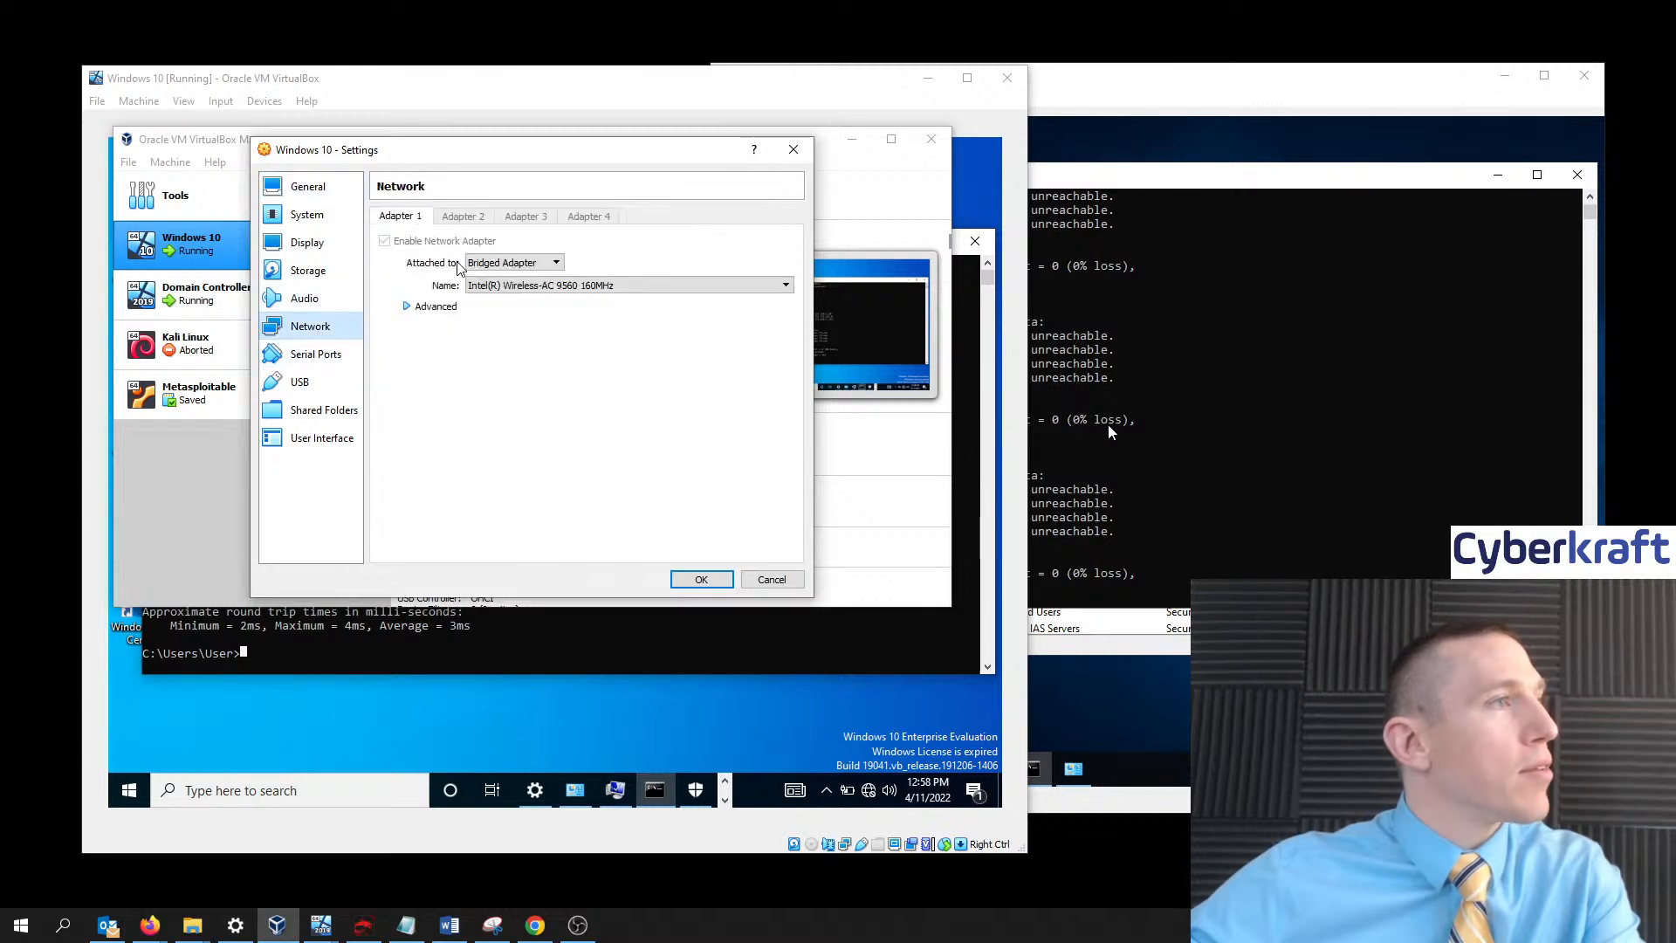
pyautogui.click(426, 308)
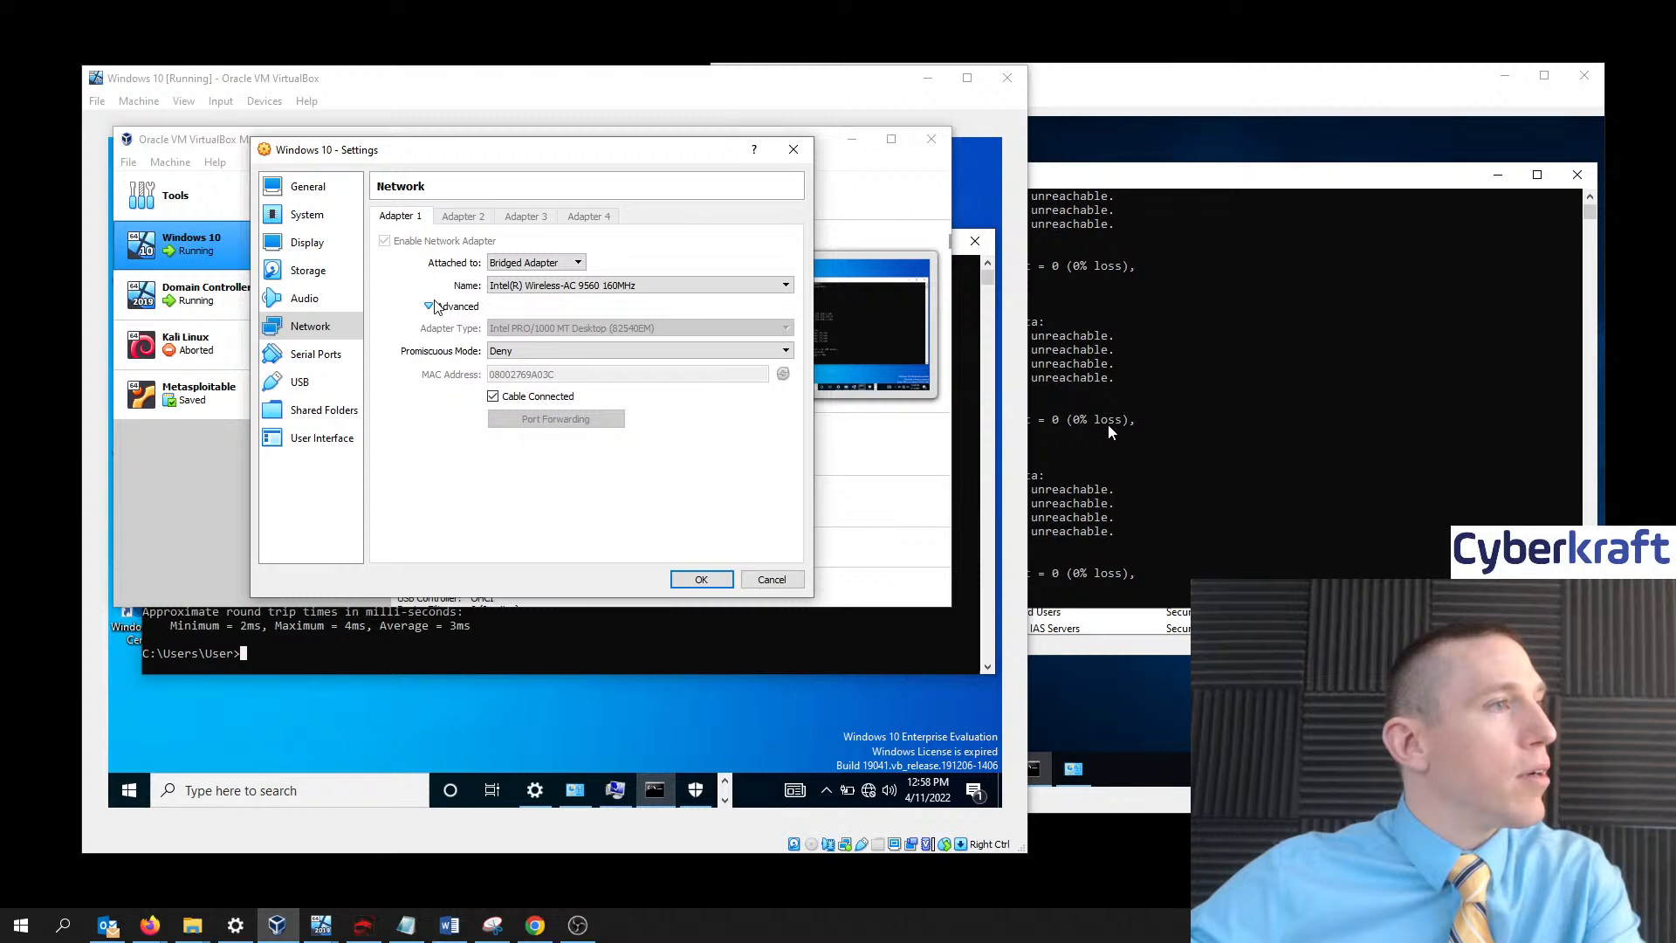
pyautogui.click(796, 150)
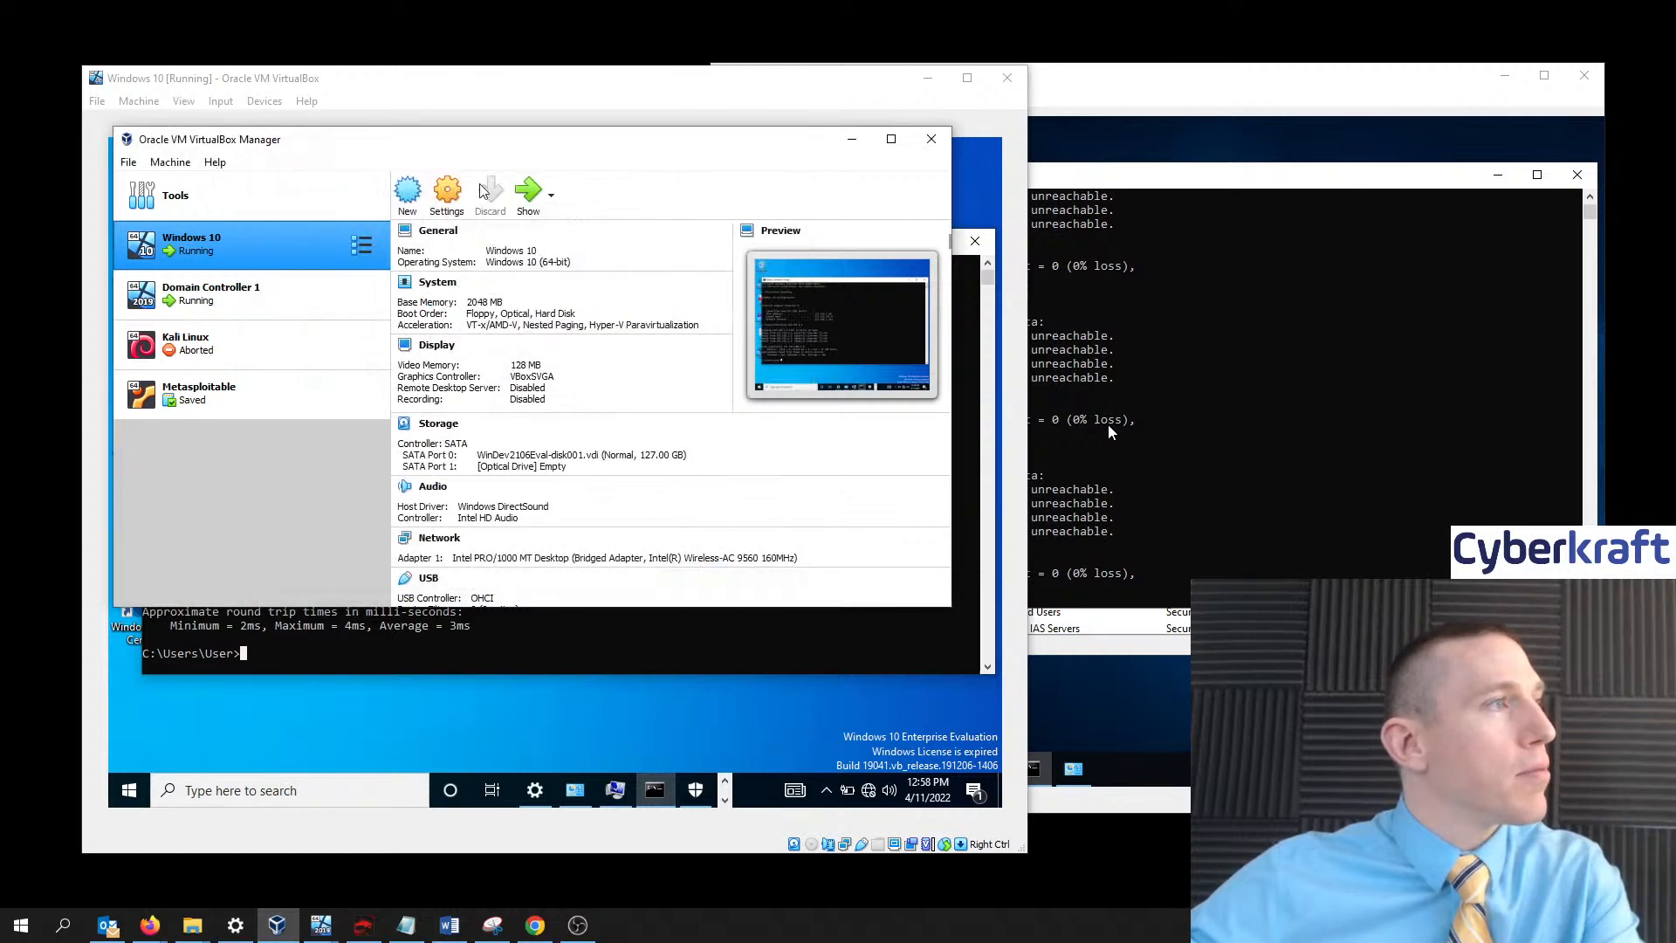
# - Inspect Domain Controller 1's Network settings, leaving Adapter 1 attached to NAT
pyautogui.click(205, 293)
pyautogui.click(447, 190)
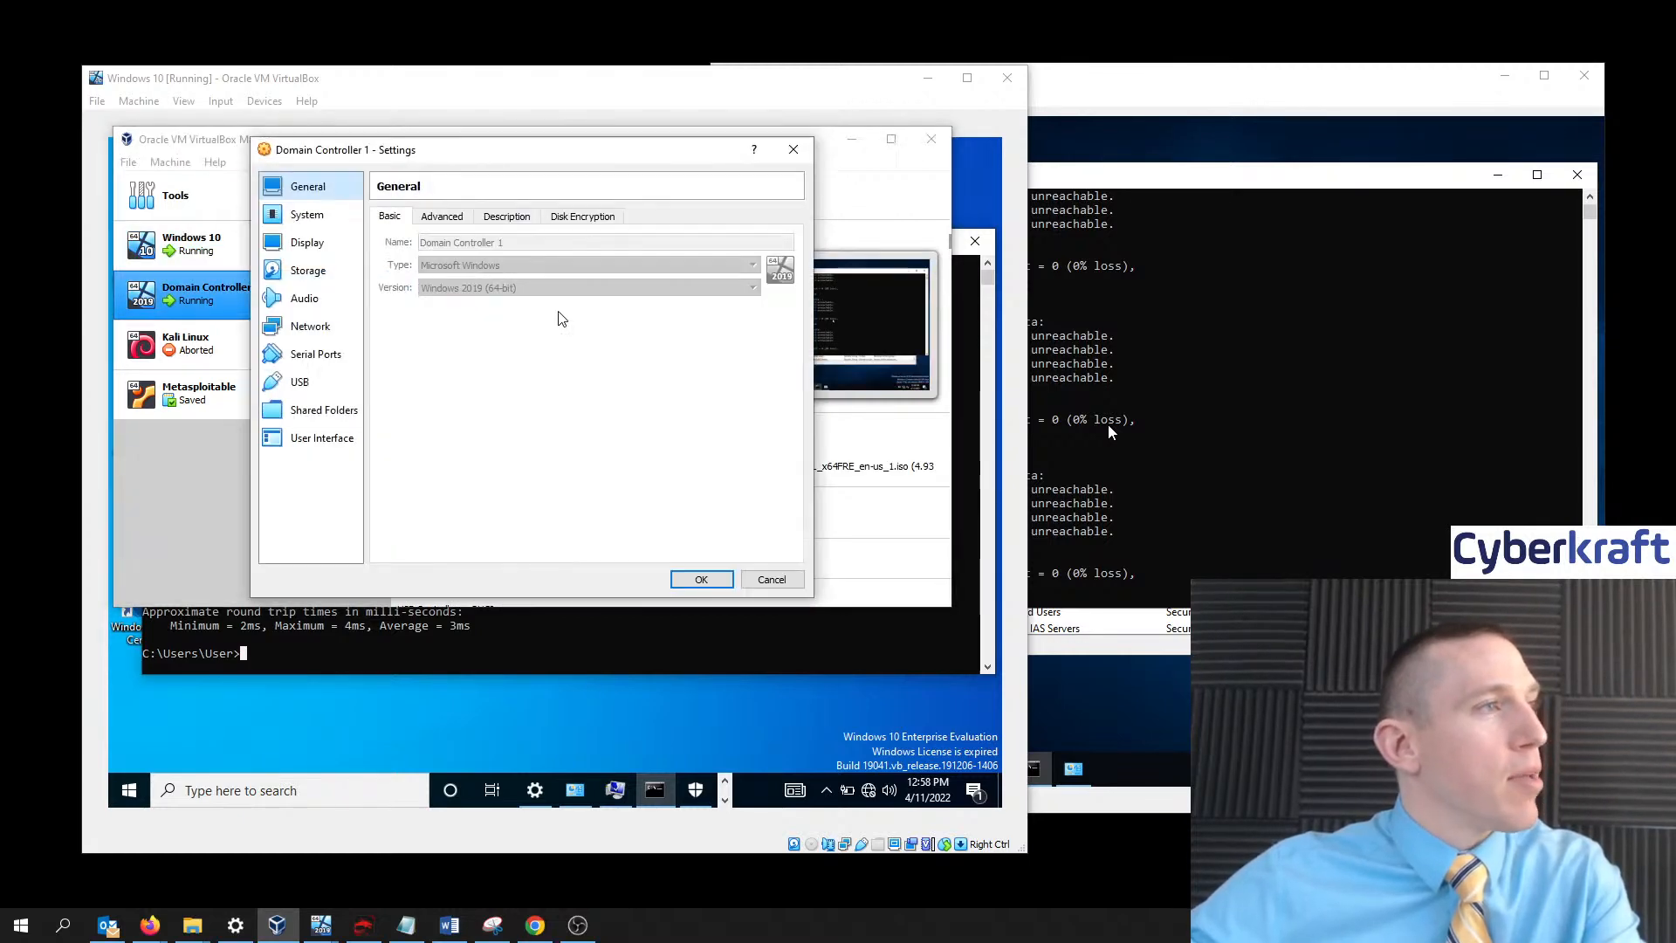
pyautogui.click(316, 327)
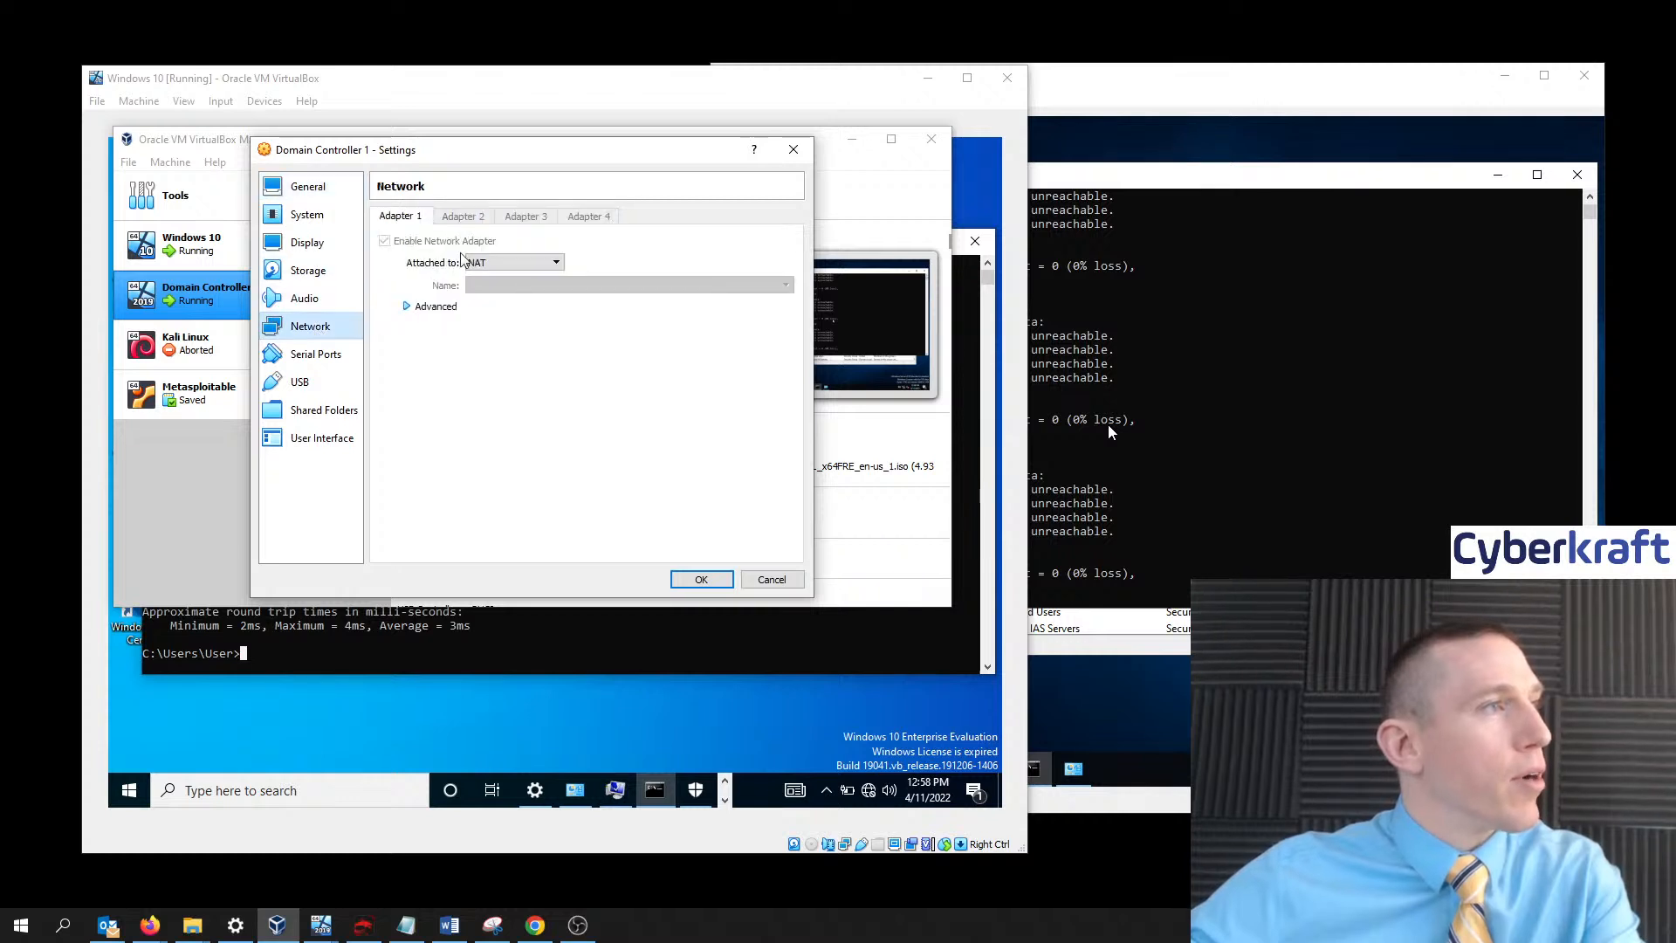
pyautogui.click(509, 264)
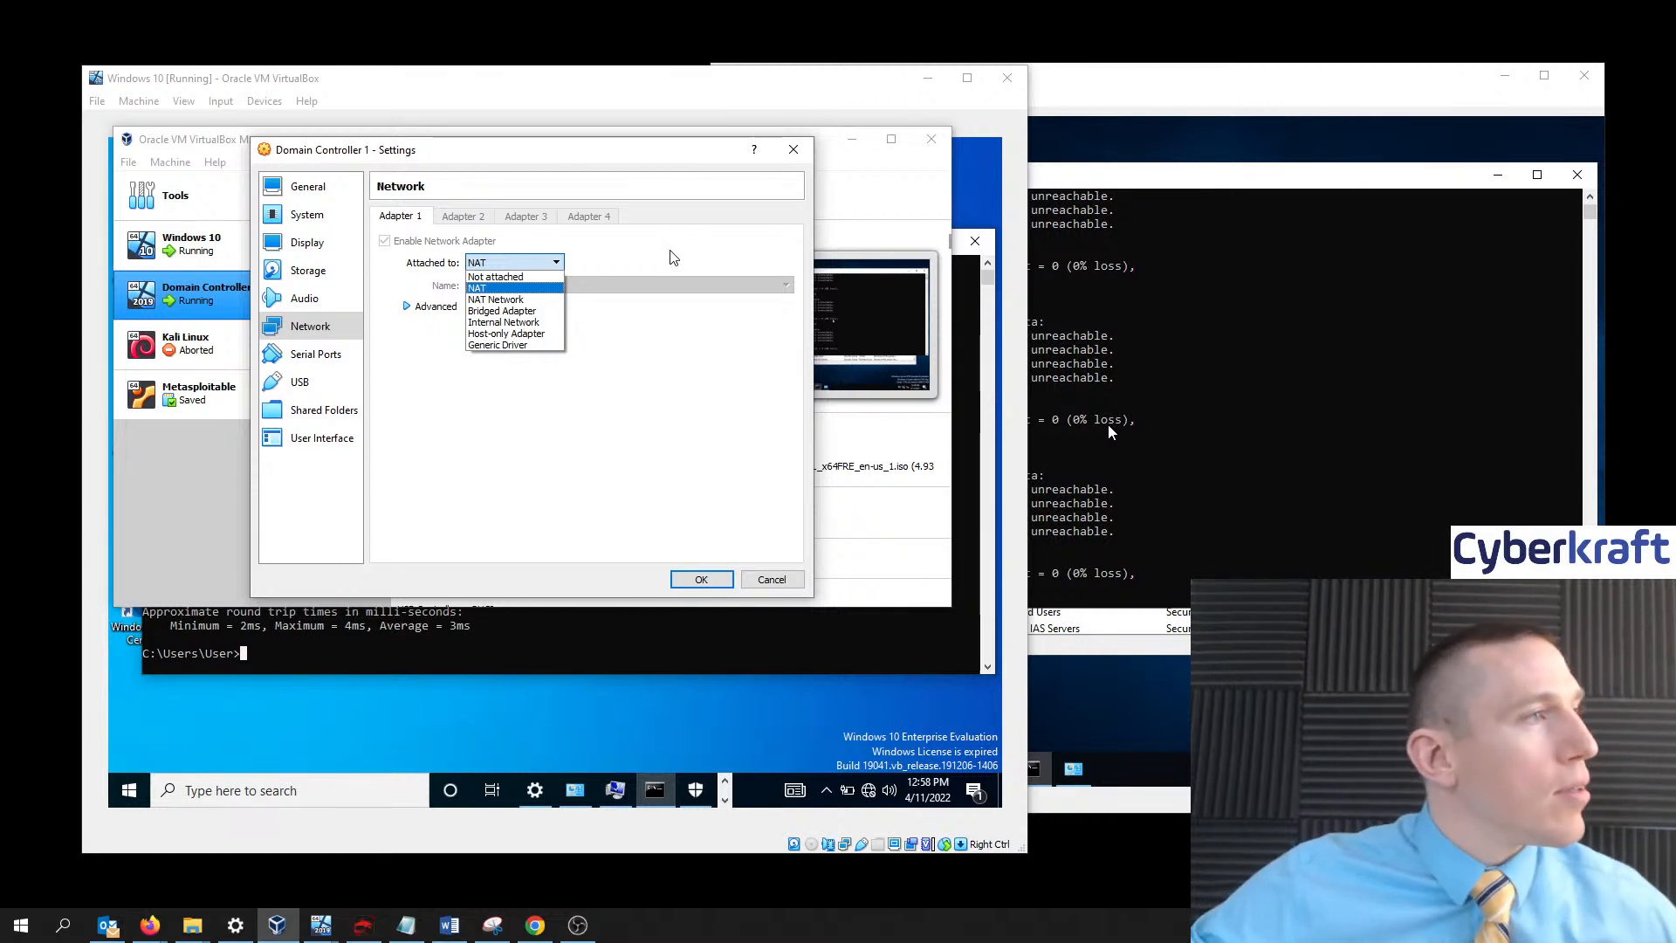
pyautogui.click(670, 252)
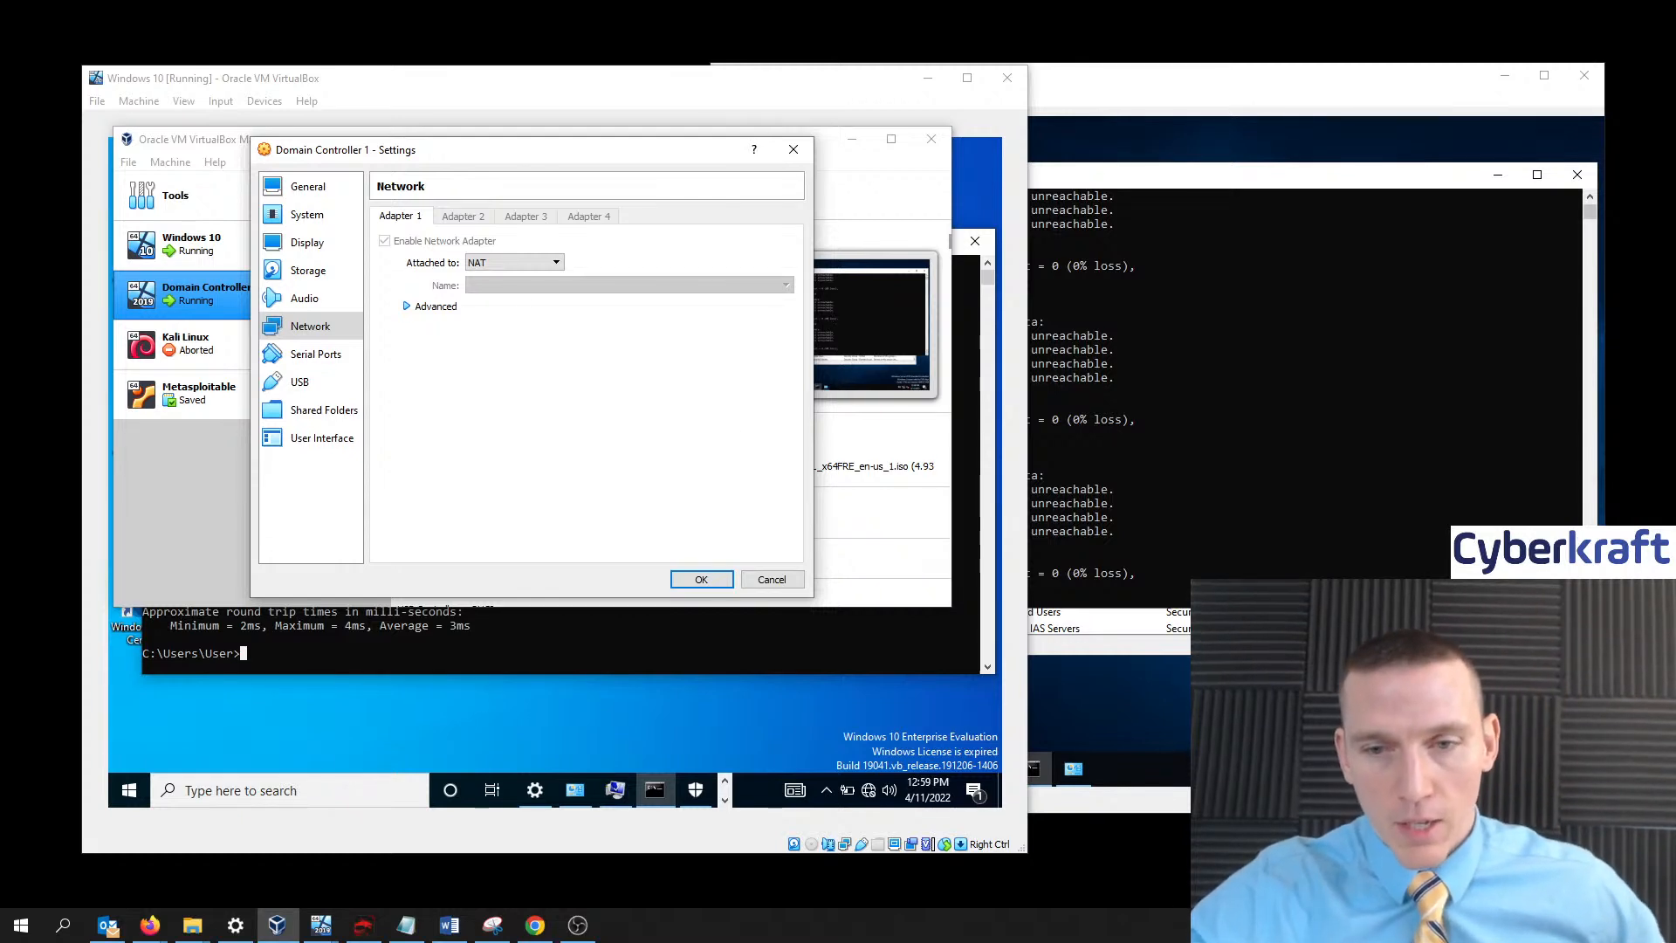
pyautogui.hotkey('alt', 'Tab')
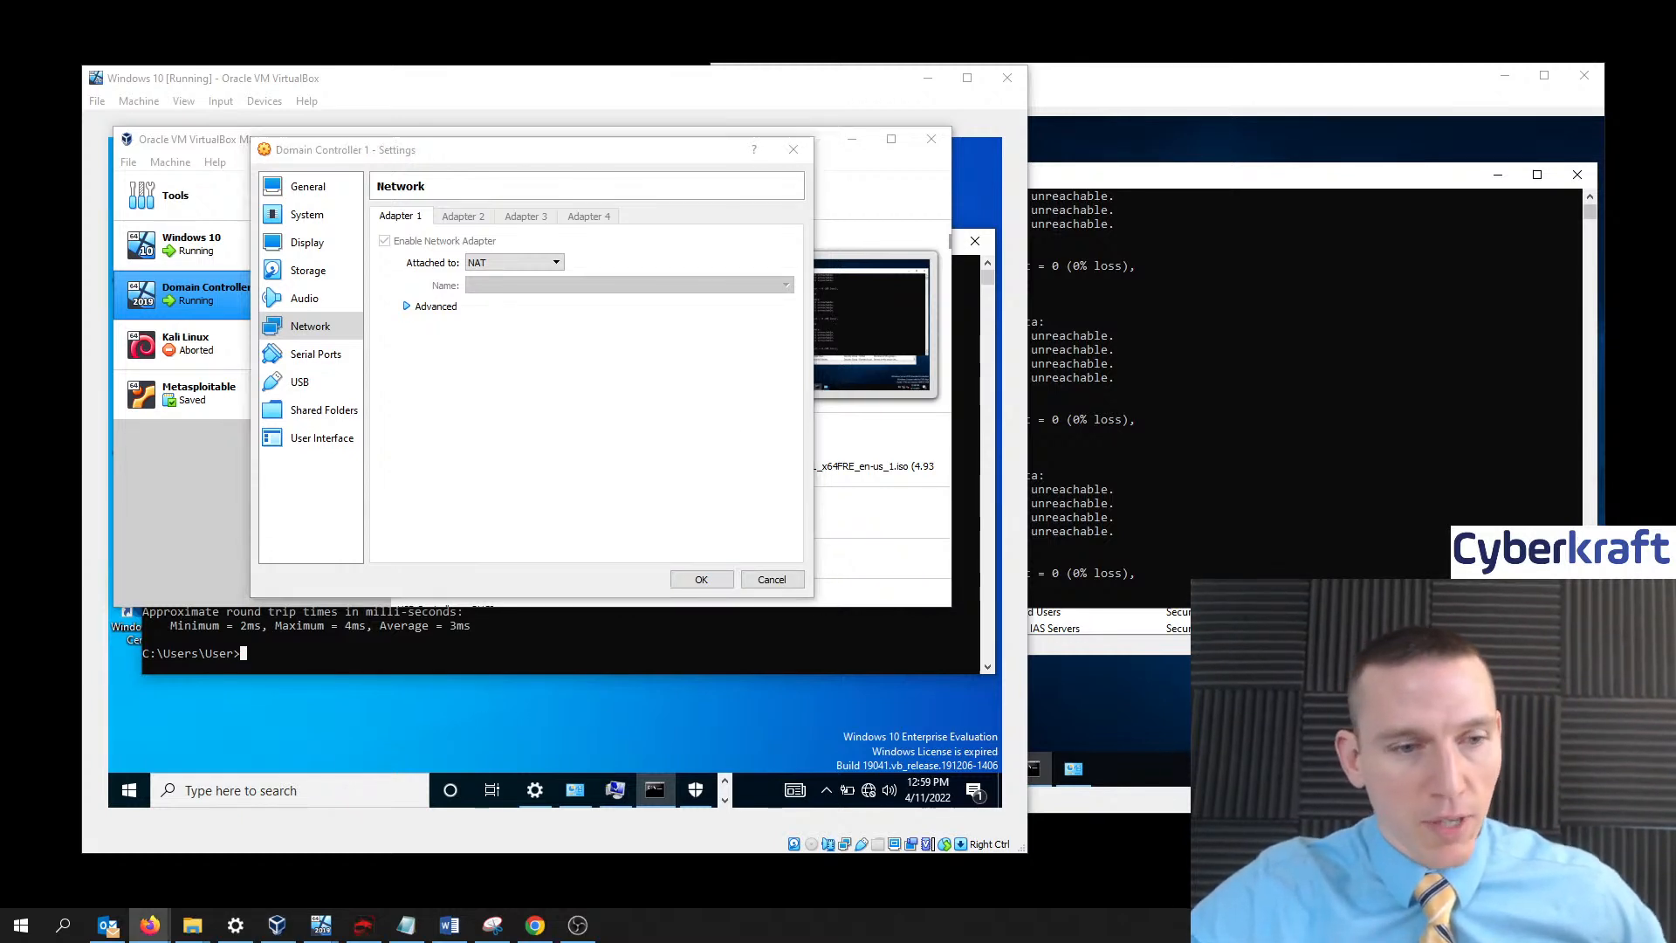
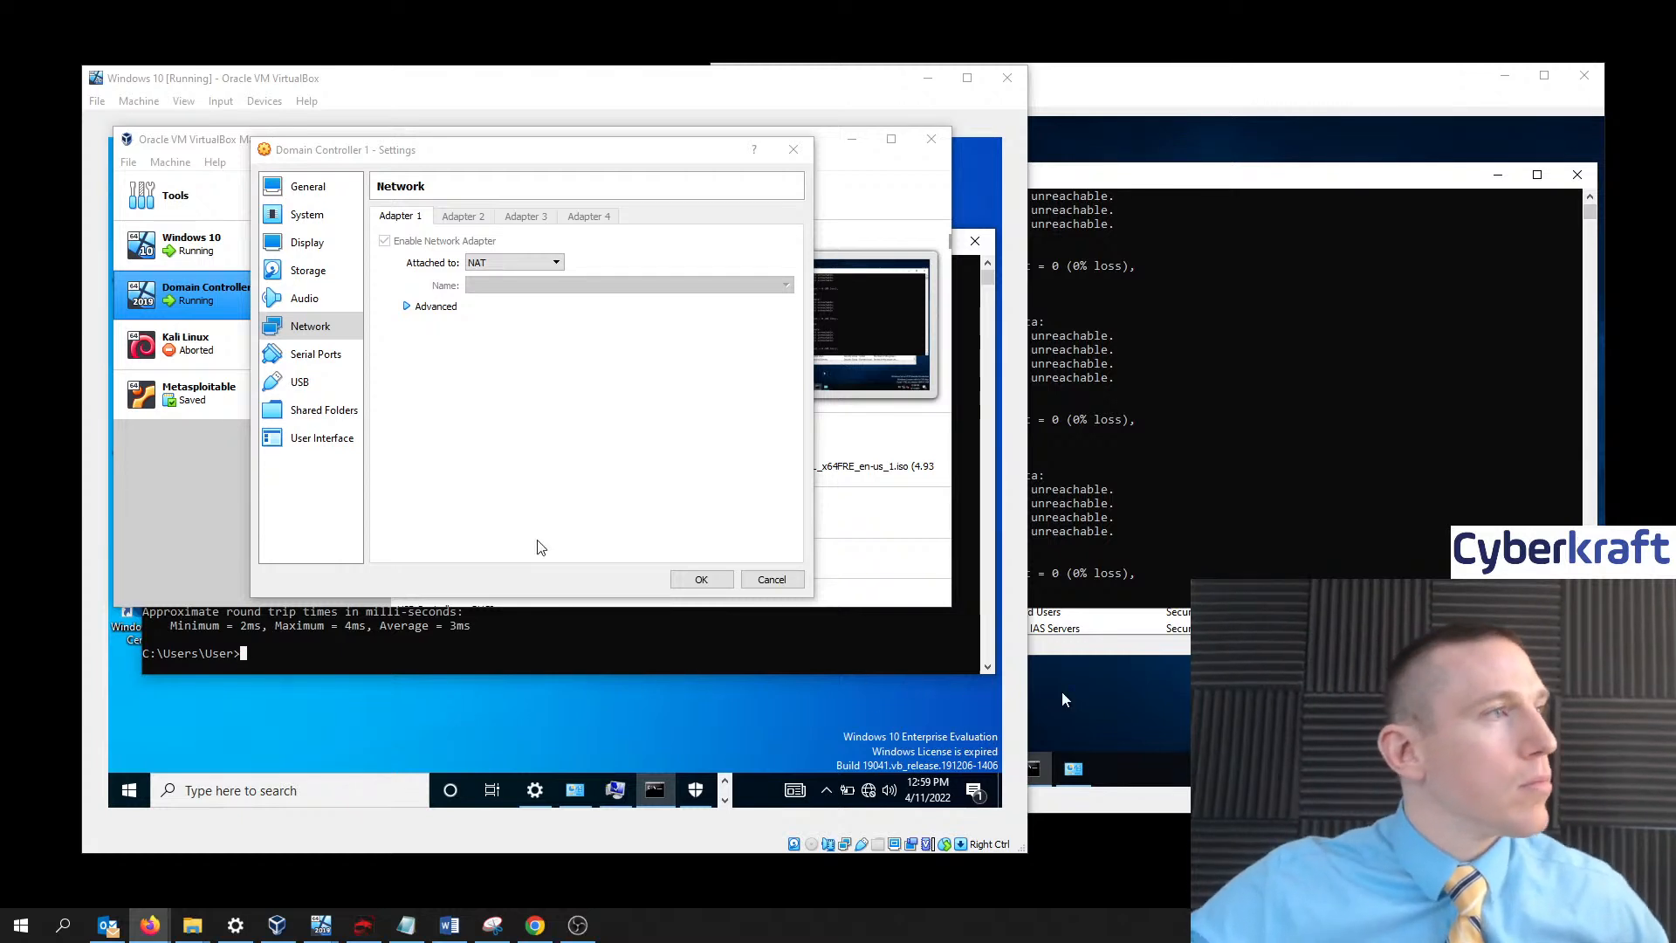
# - Switch Domain Controller 1's Adapter 1 from NAT to Bridged Adapter (Intel Wireless-AC 9560) and save
pyautogui.click(528, 269)
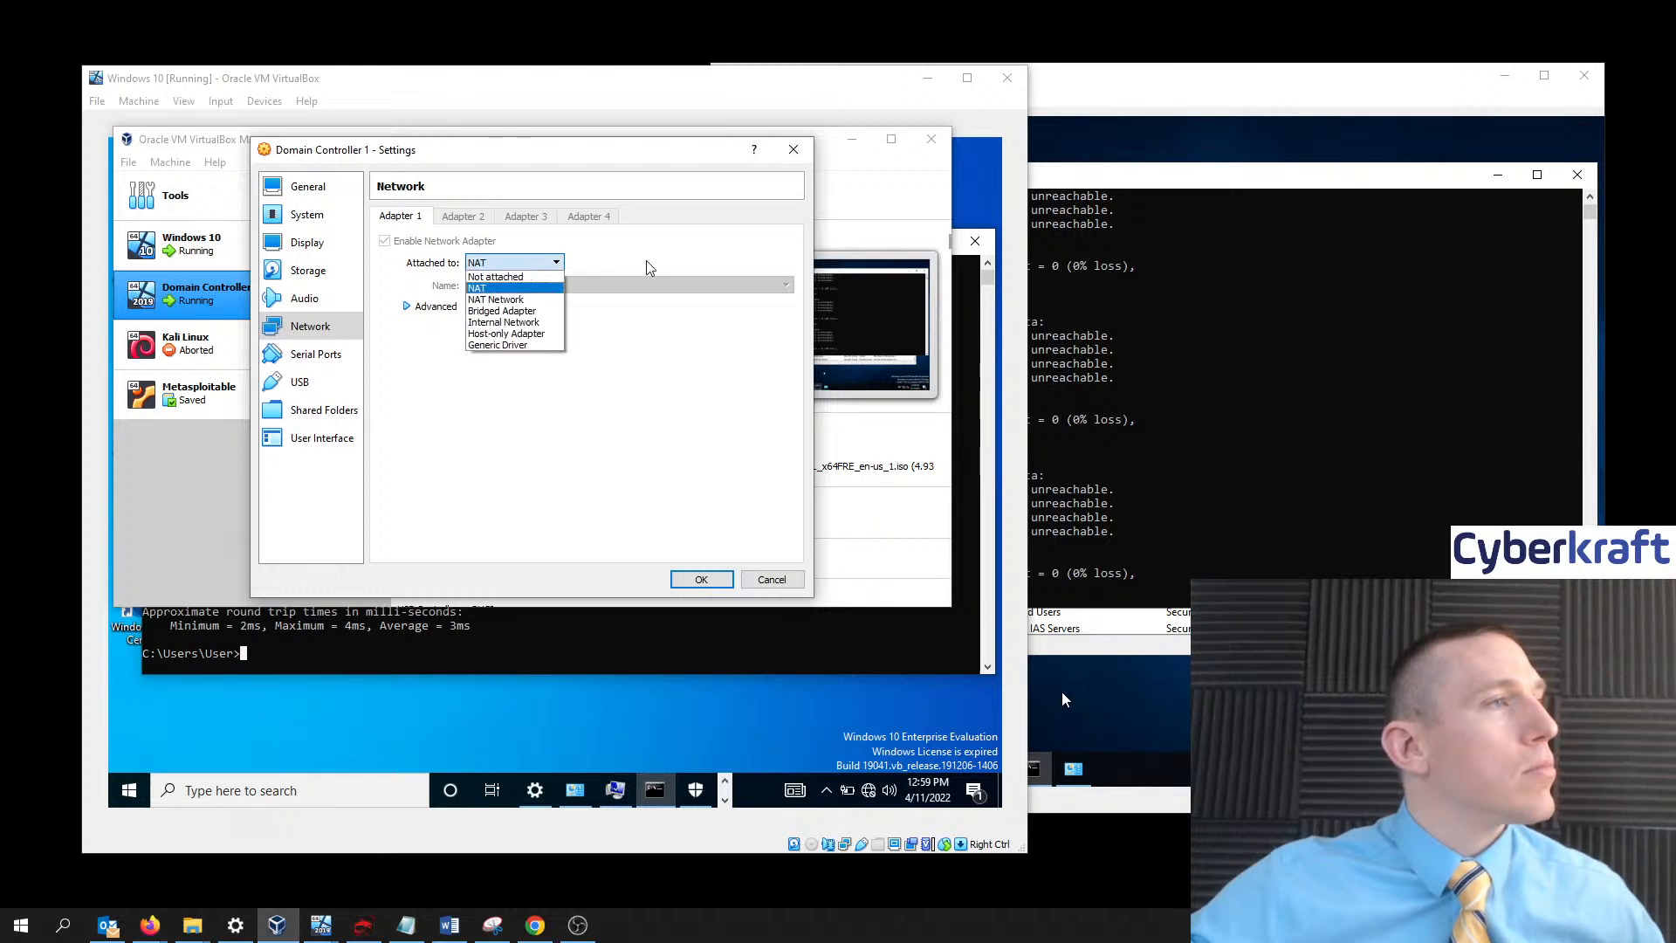
pyautogui.click(504, 311)
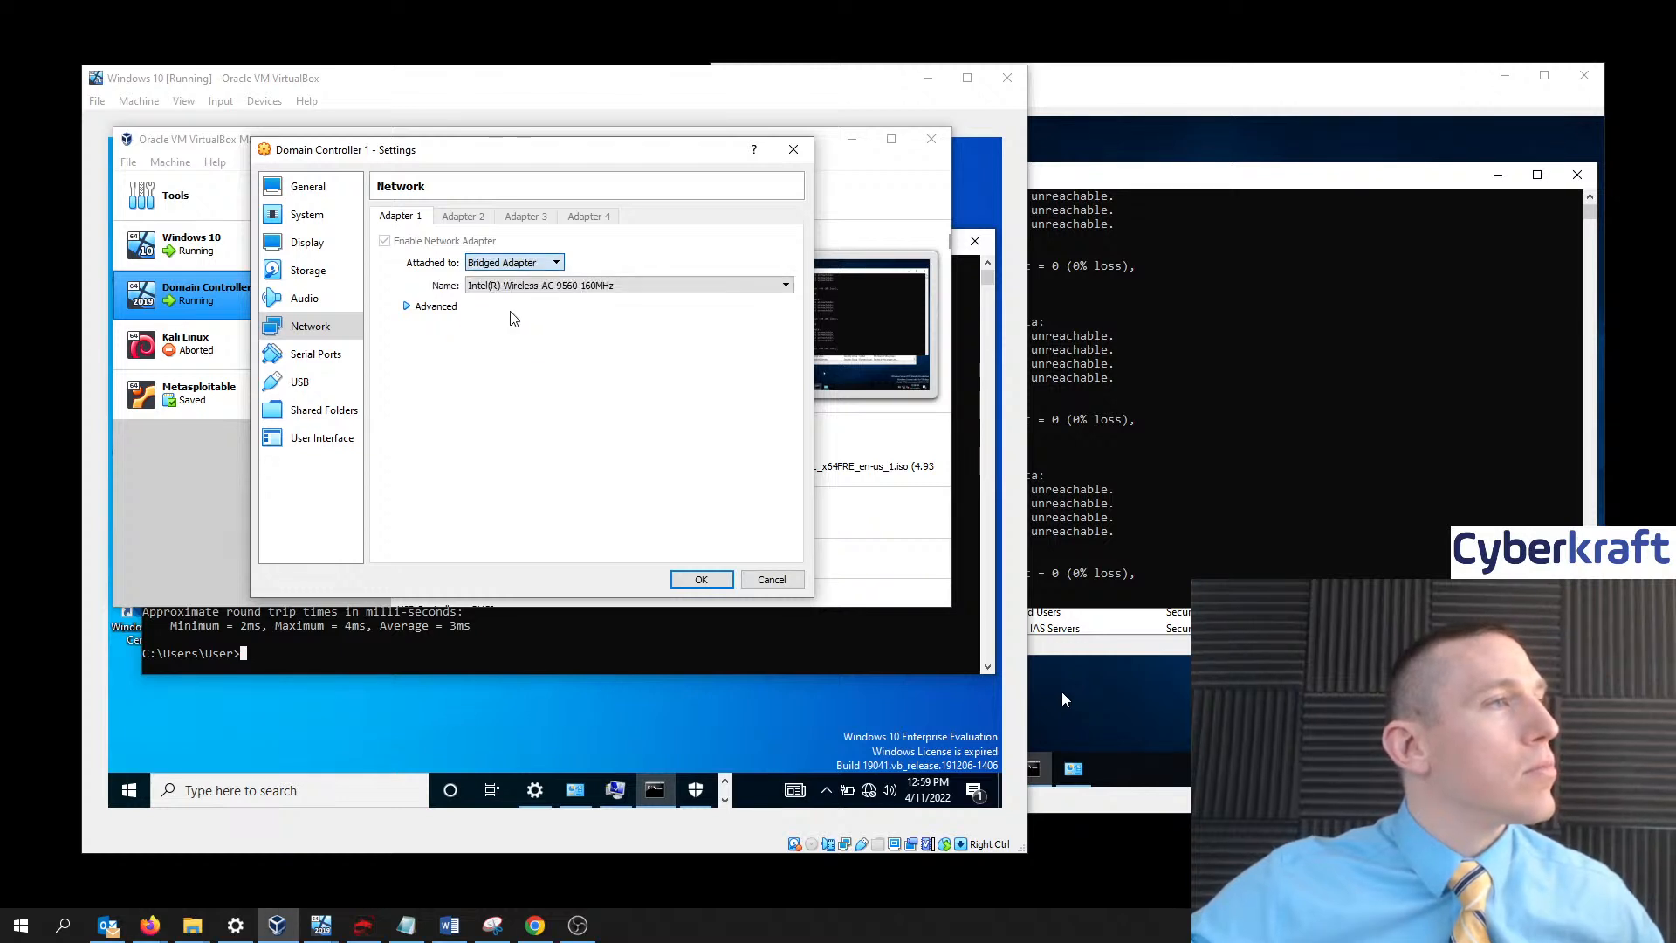
pyautogui.click(690, 580)
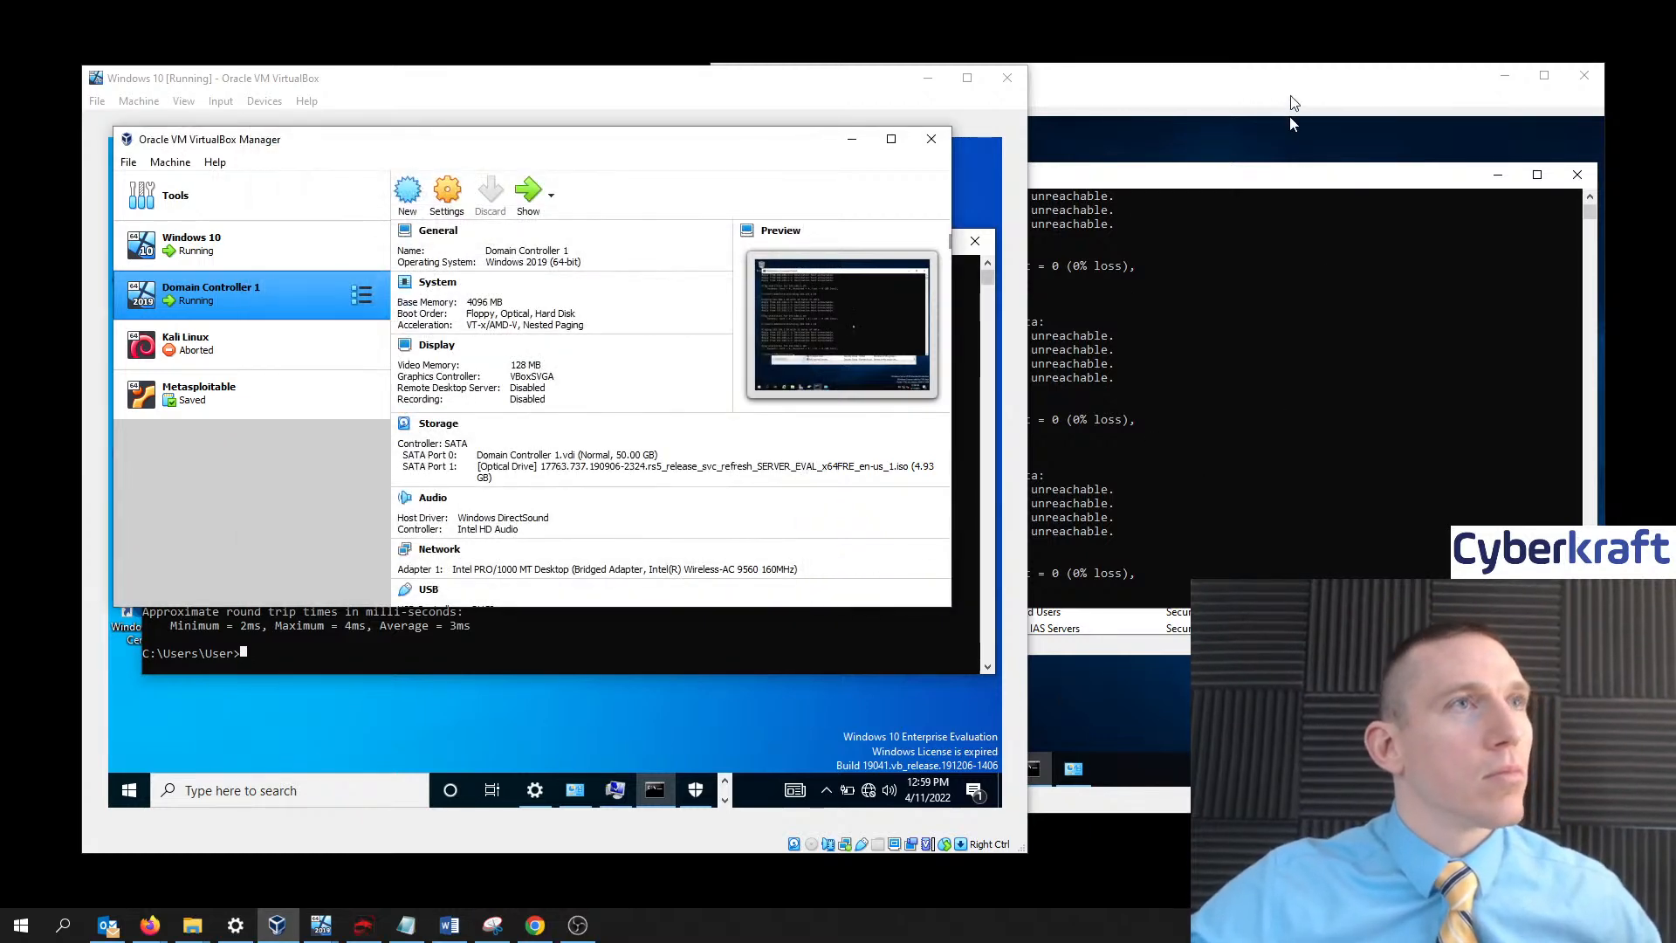
pyautogui.click(1290, 117)
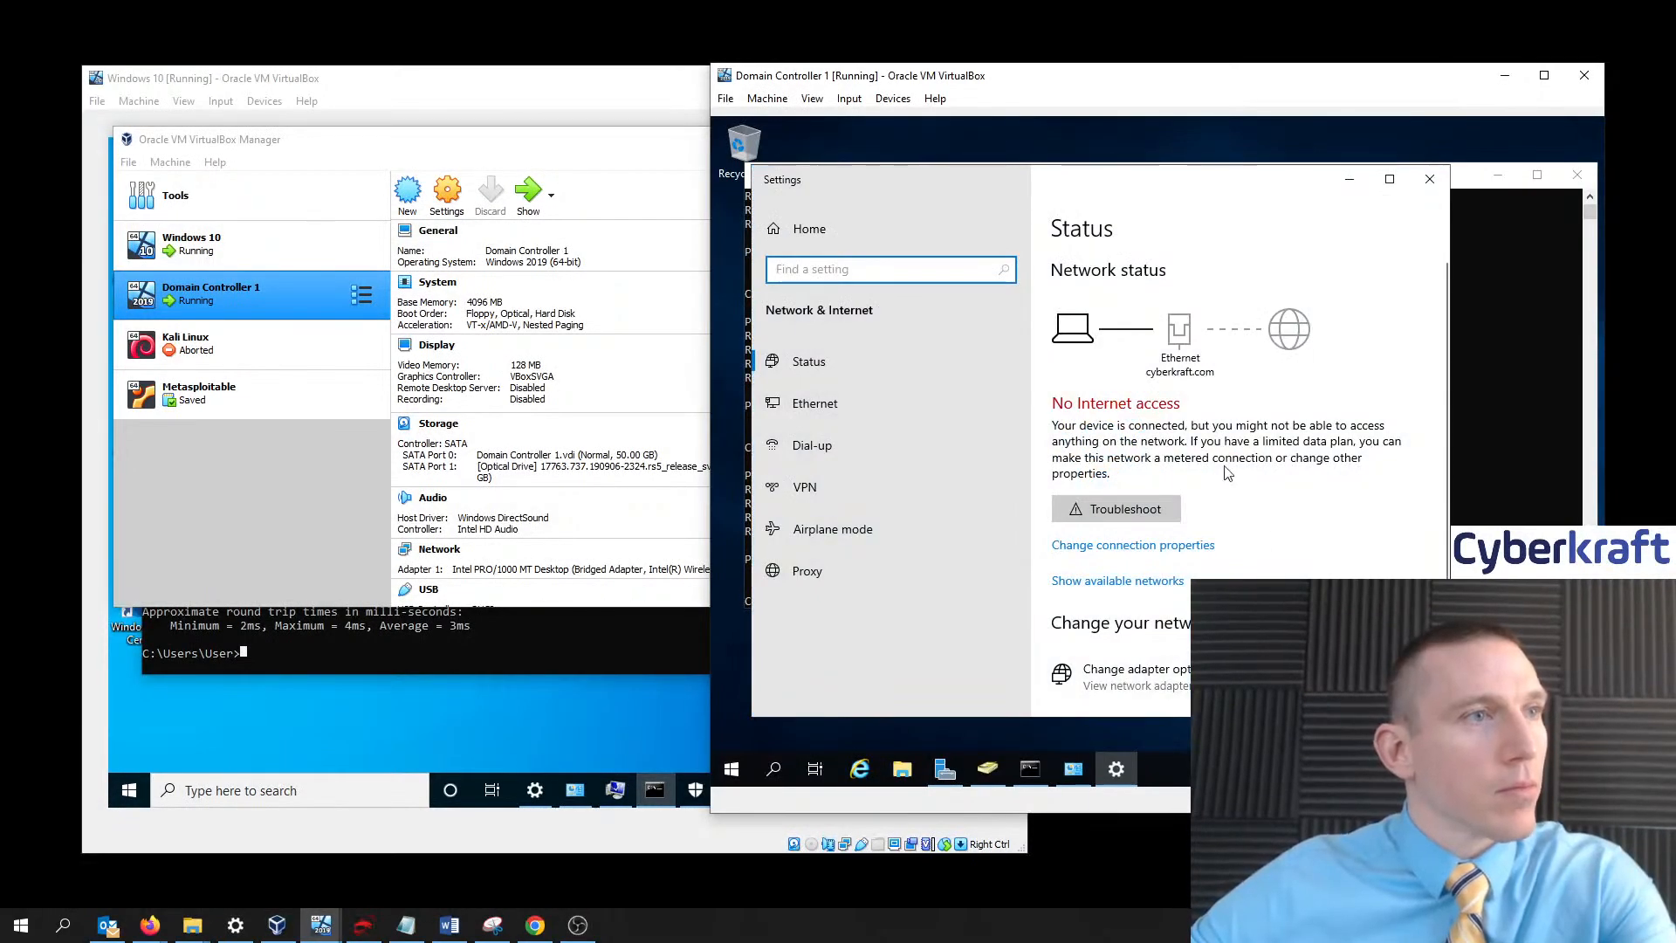
# - Dismiss the access-denied error on the adapter options and reveal the Administrator Command Prompt
pyautogui.scroll(-3, 1226, 463)
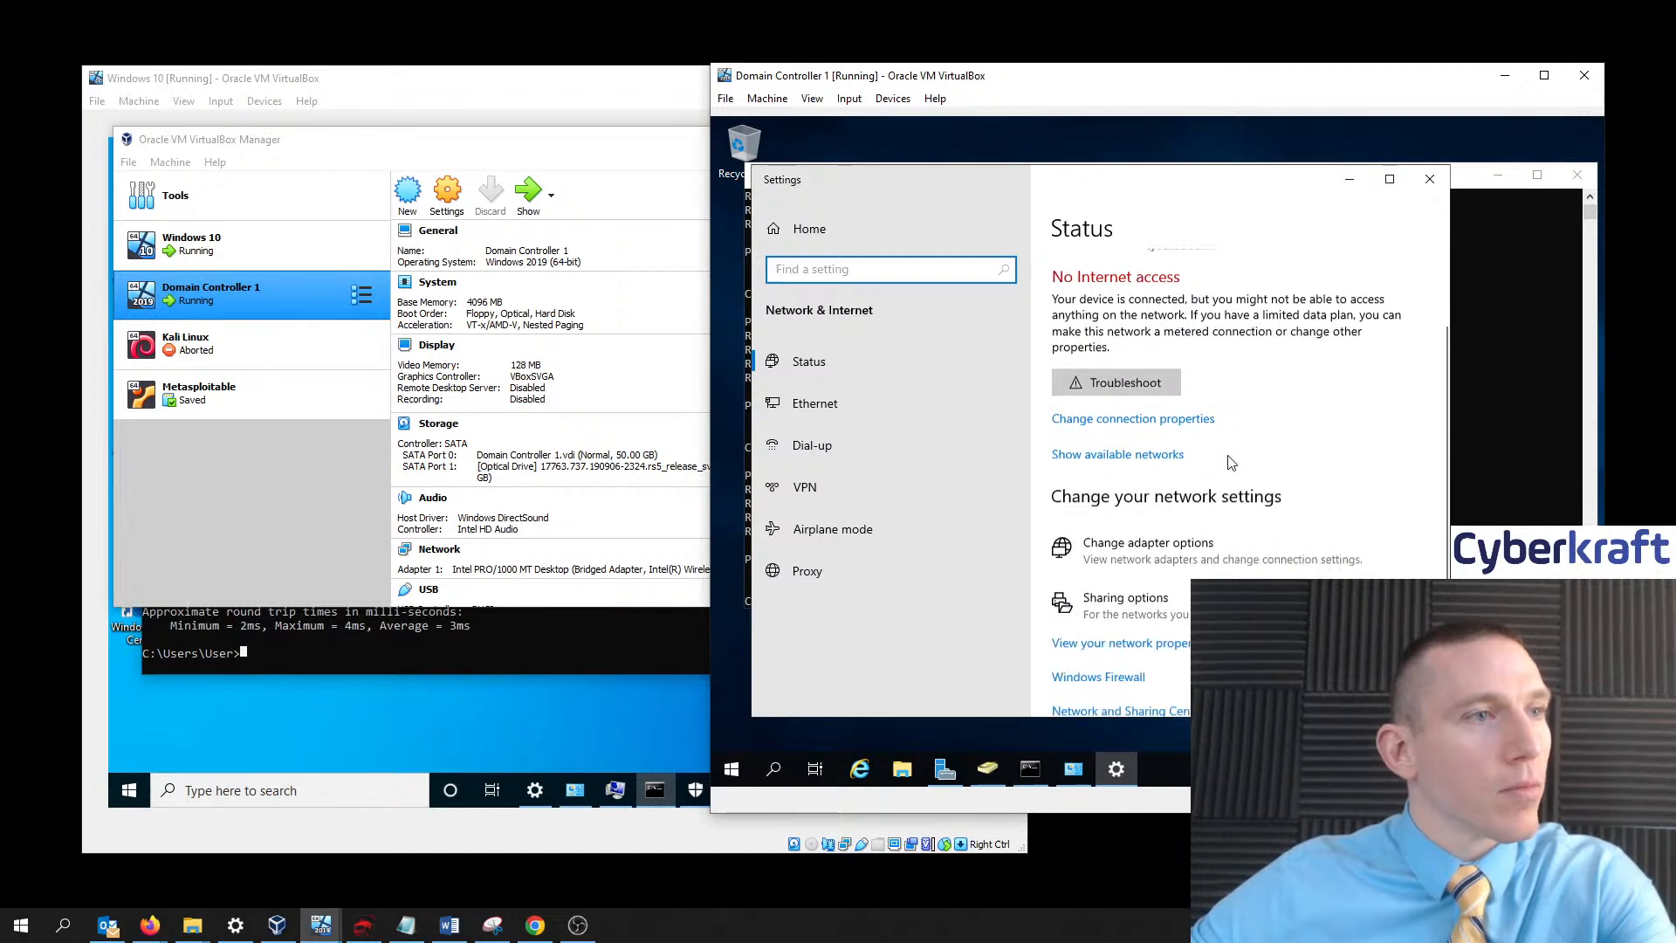
pyautogui.scroll(-1, 1231, 462)
pyautogui.click(1187, 515)
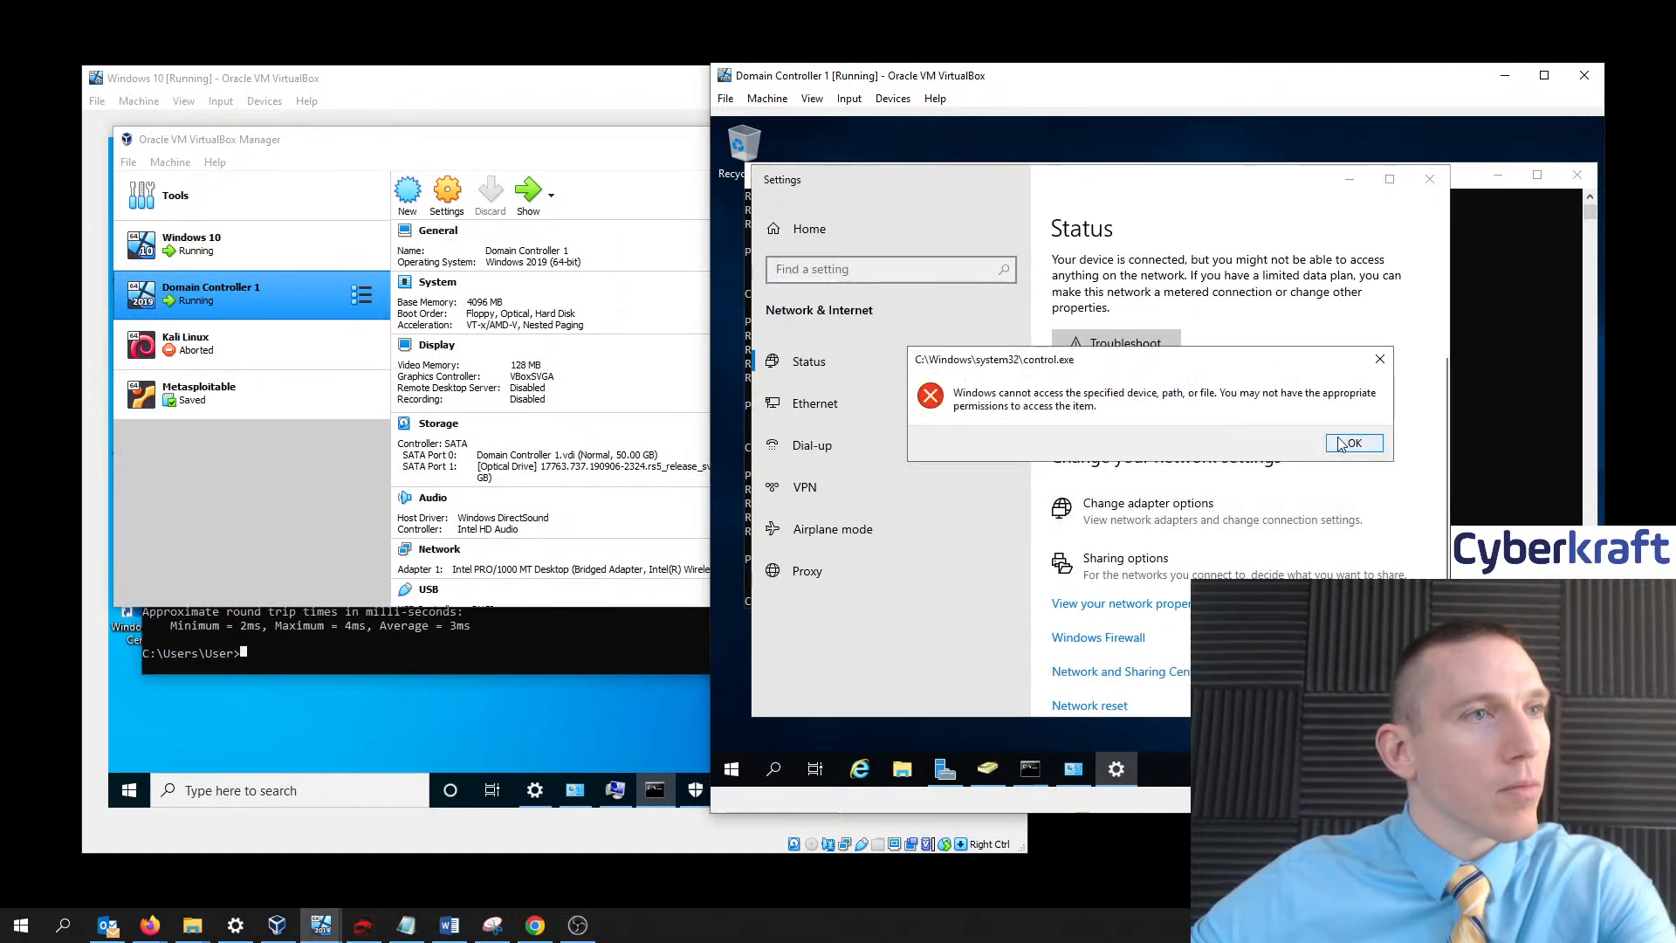
pyautogui.click(1344, 443)
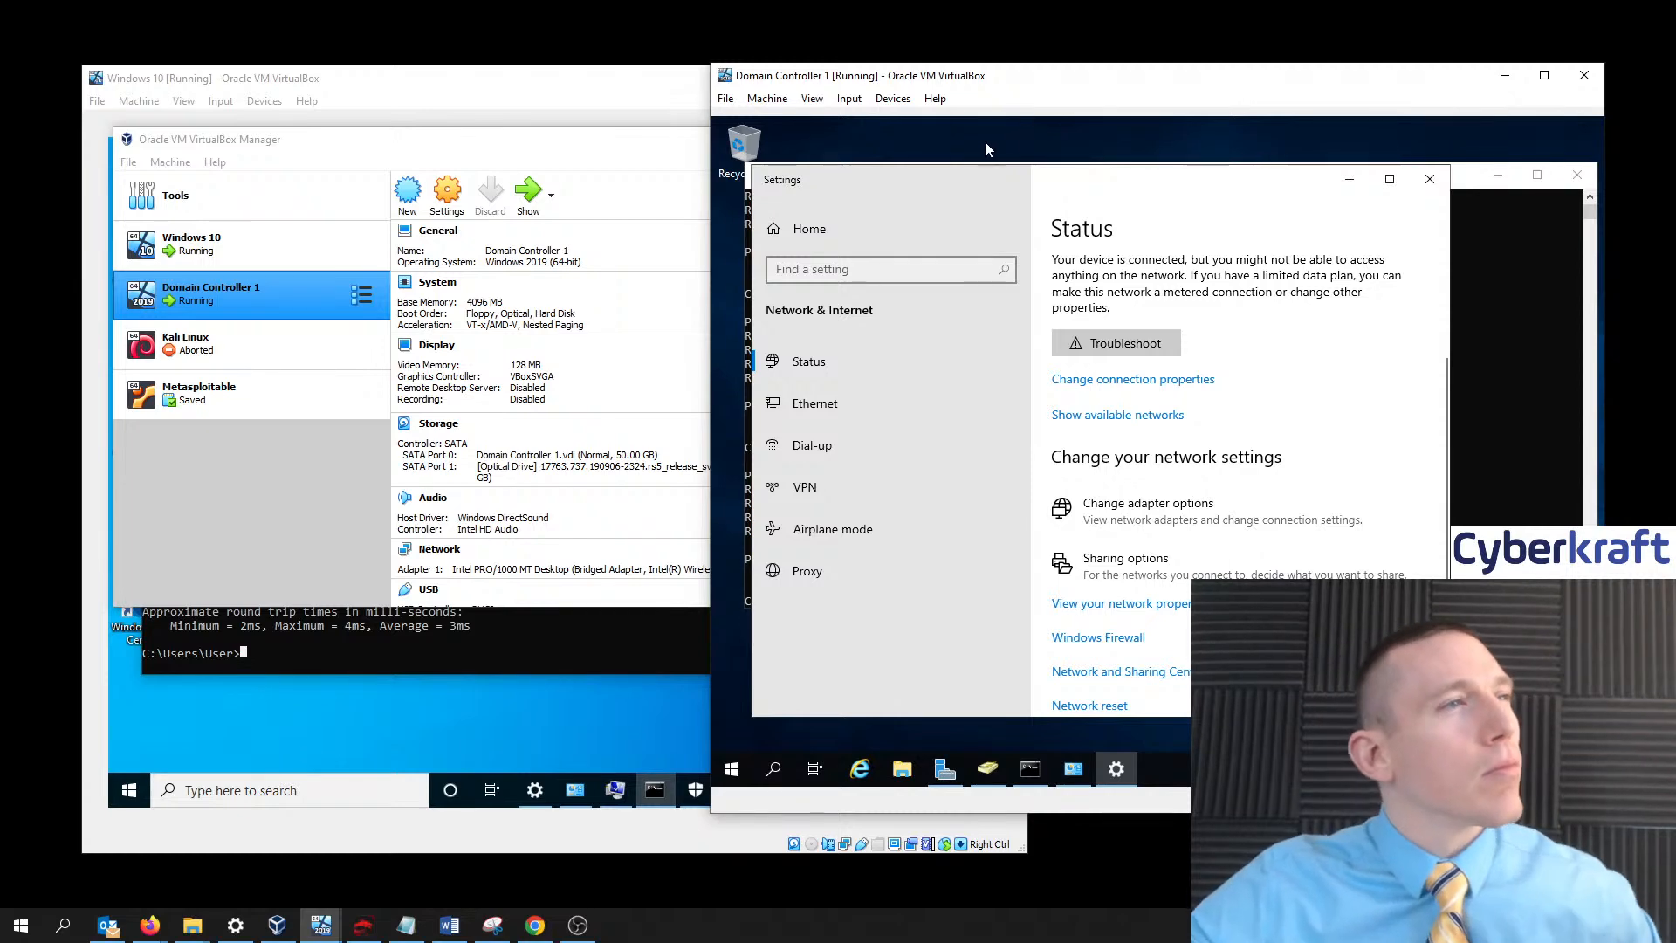
pyautogui.moveTo(876, 183); pyautogui.dragTo(964, 172)
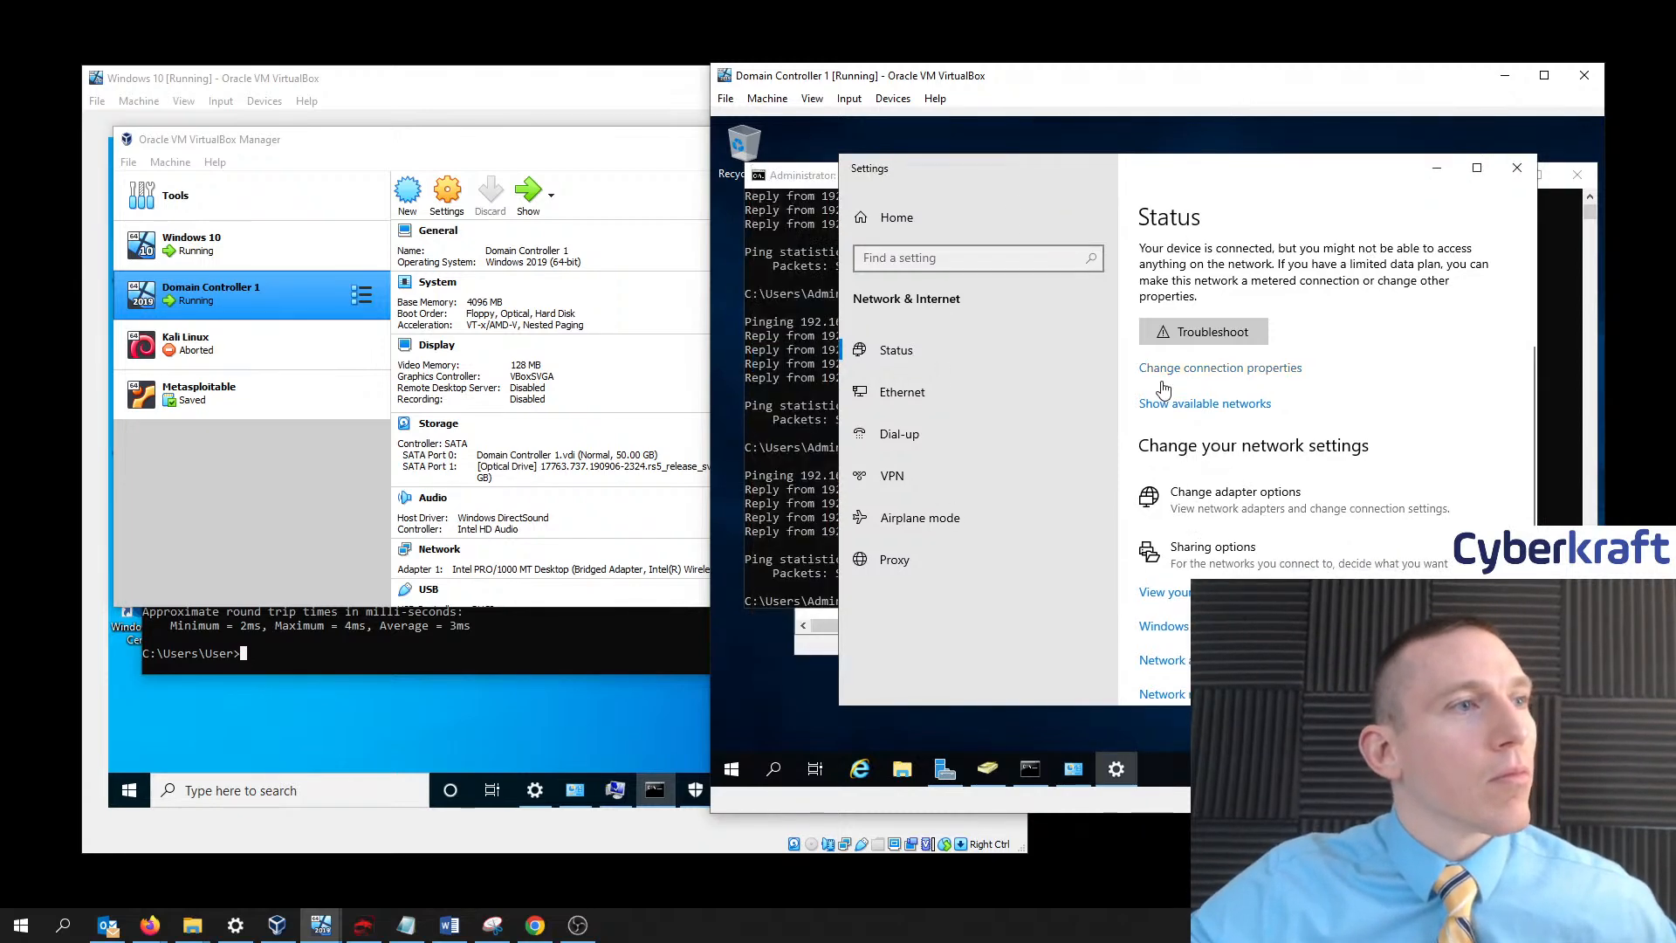
pyautogui.click(1437, 168)
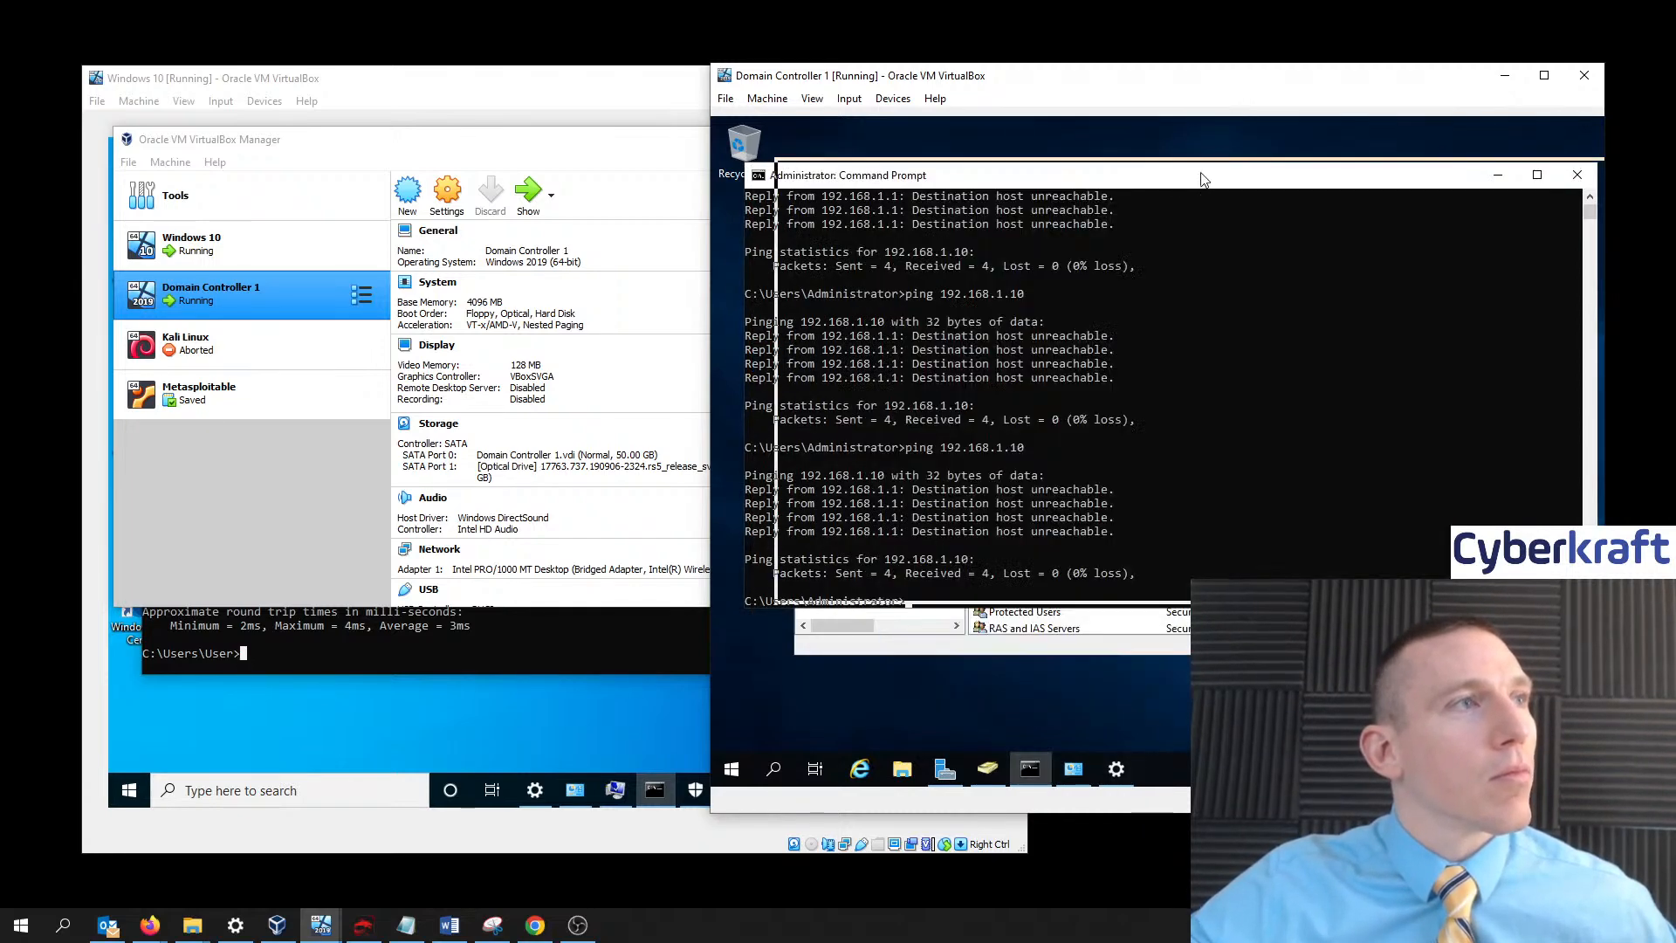
pyautogui.moveTo(1203, 179); pyautogui.dragTo(1248, 175)
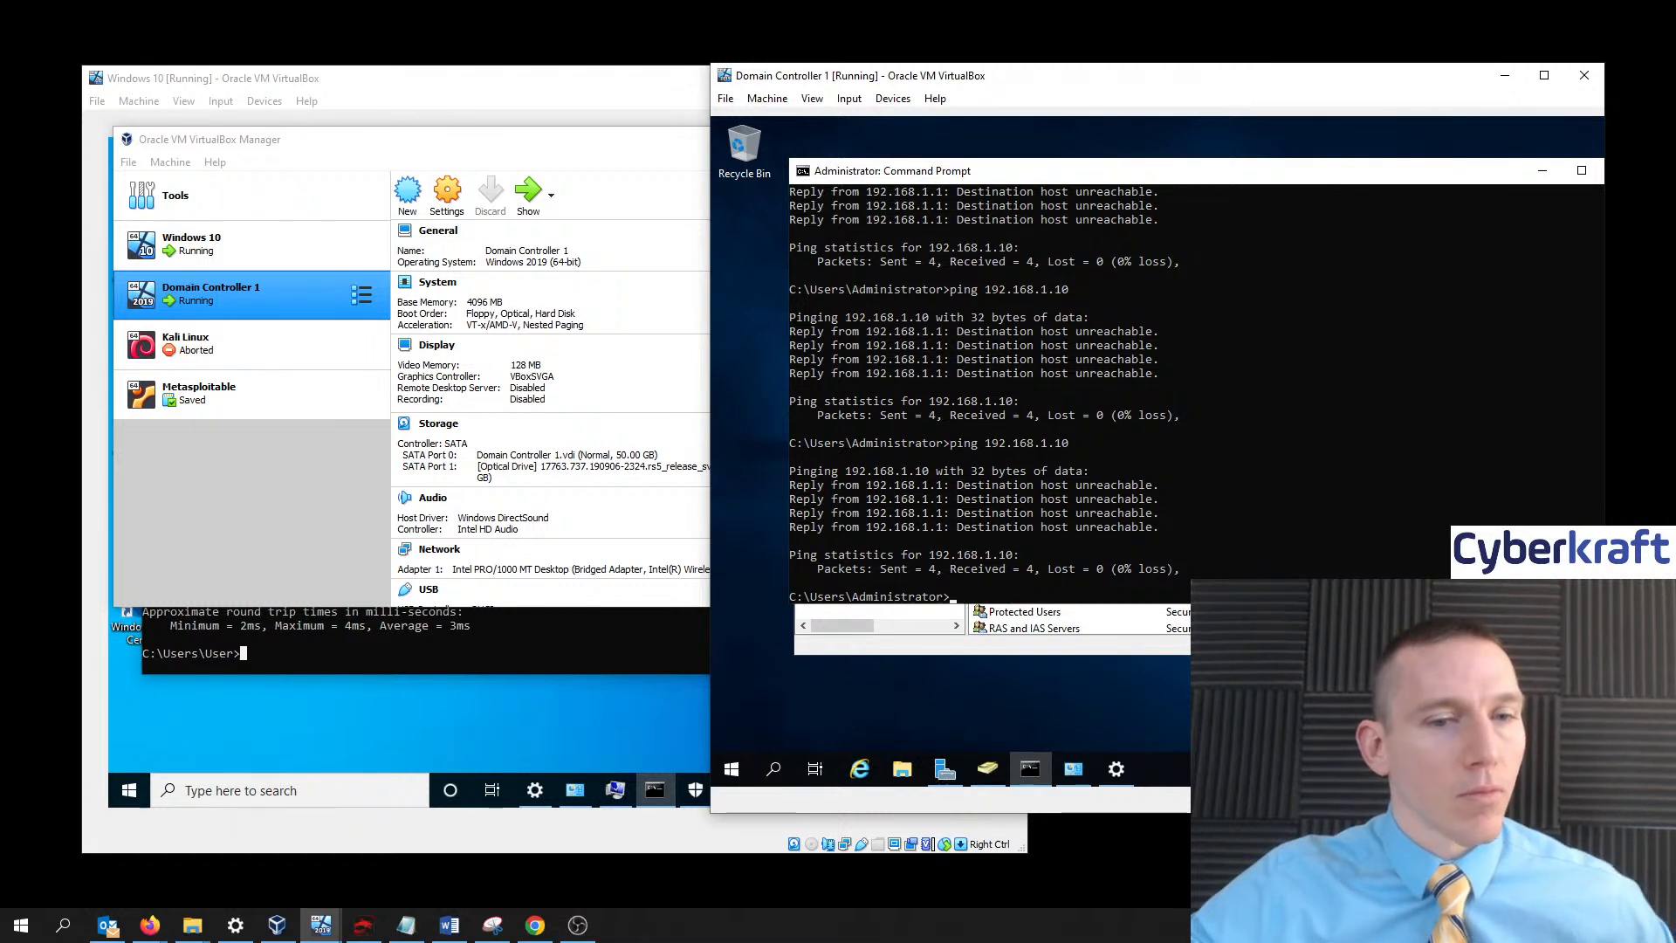
# - Ping 192.168.1.10 from the domain controller, getting four replies with 0% loss
pyautogui.click(1012, 599)
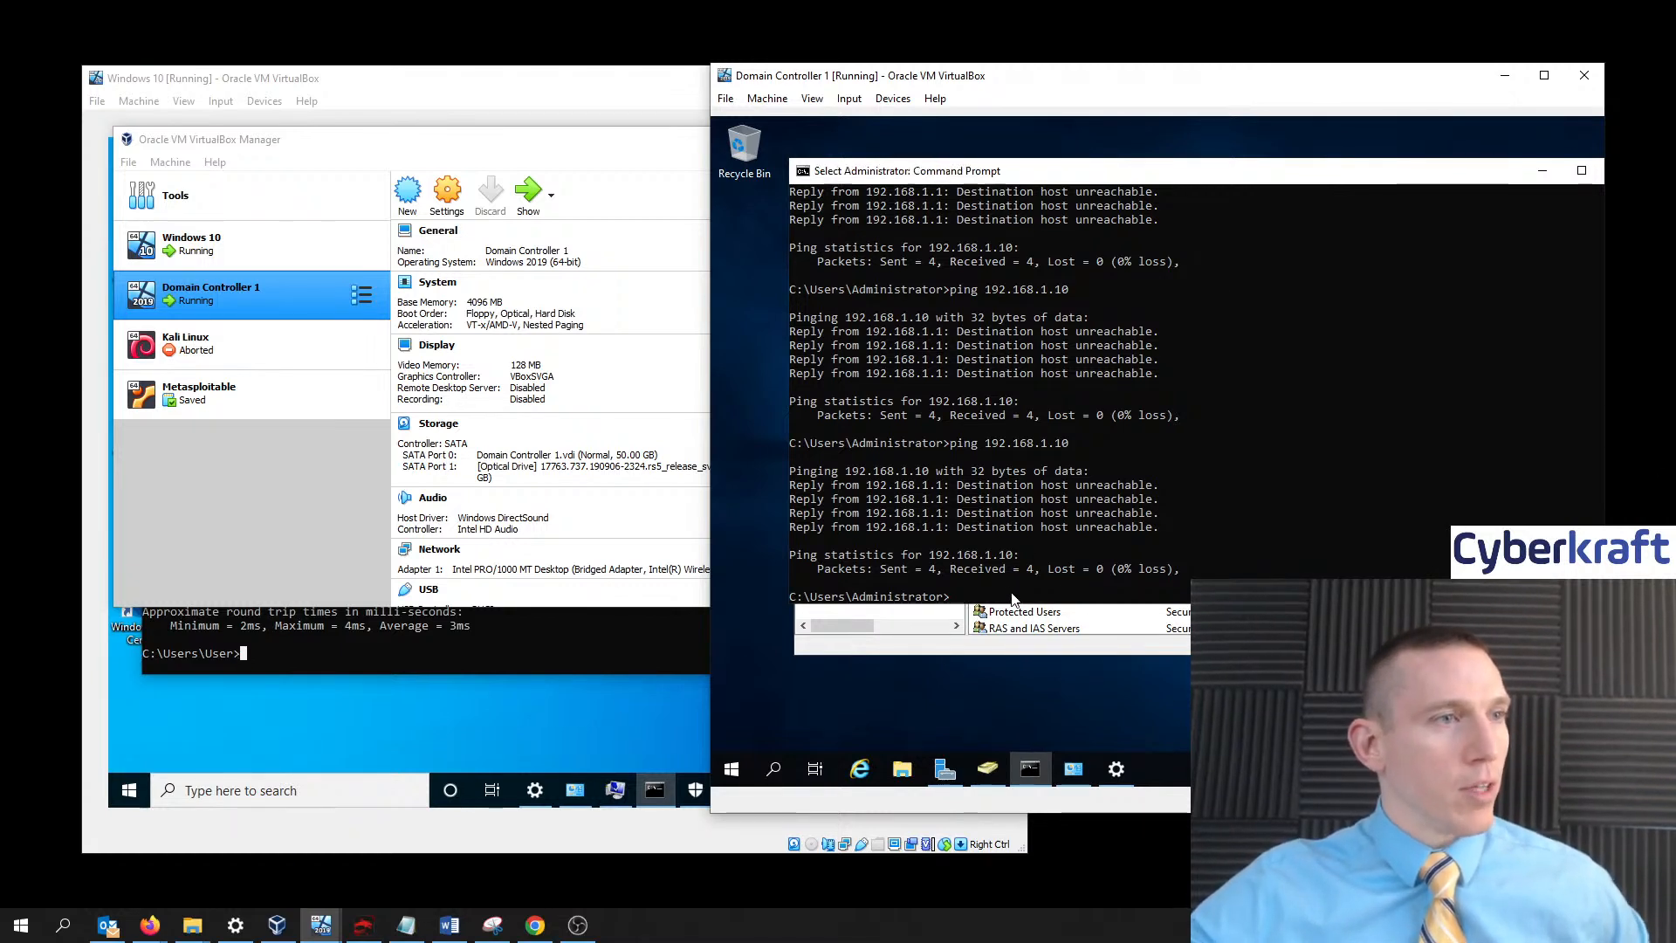
pyautogui.write('ping ')
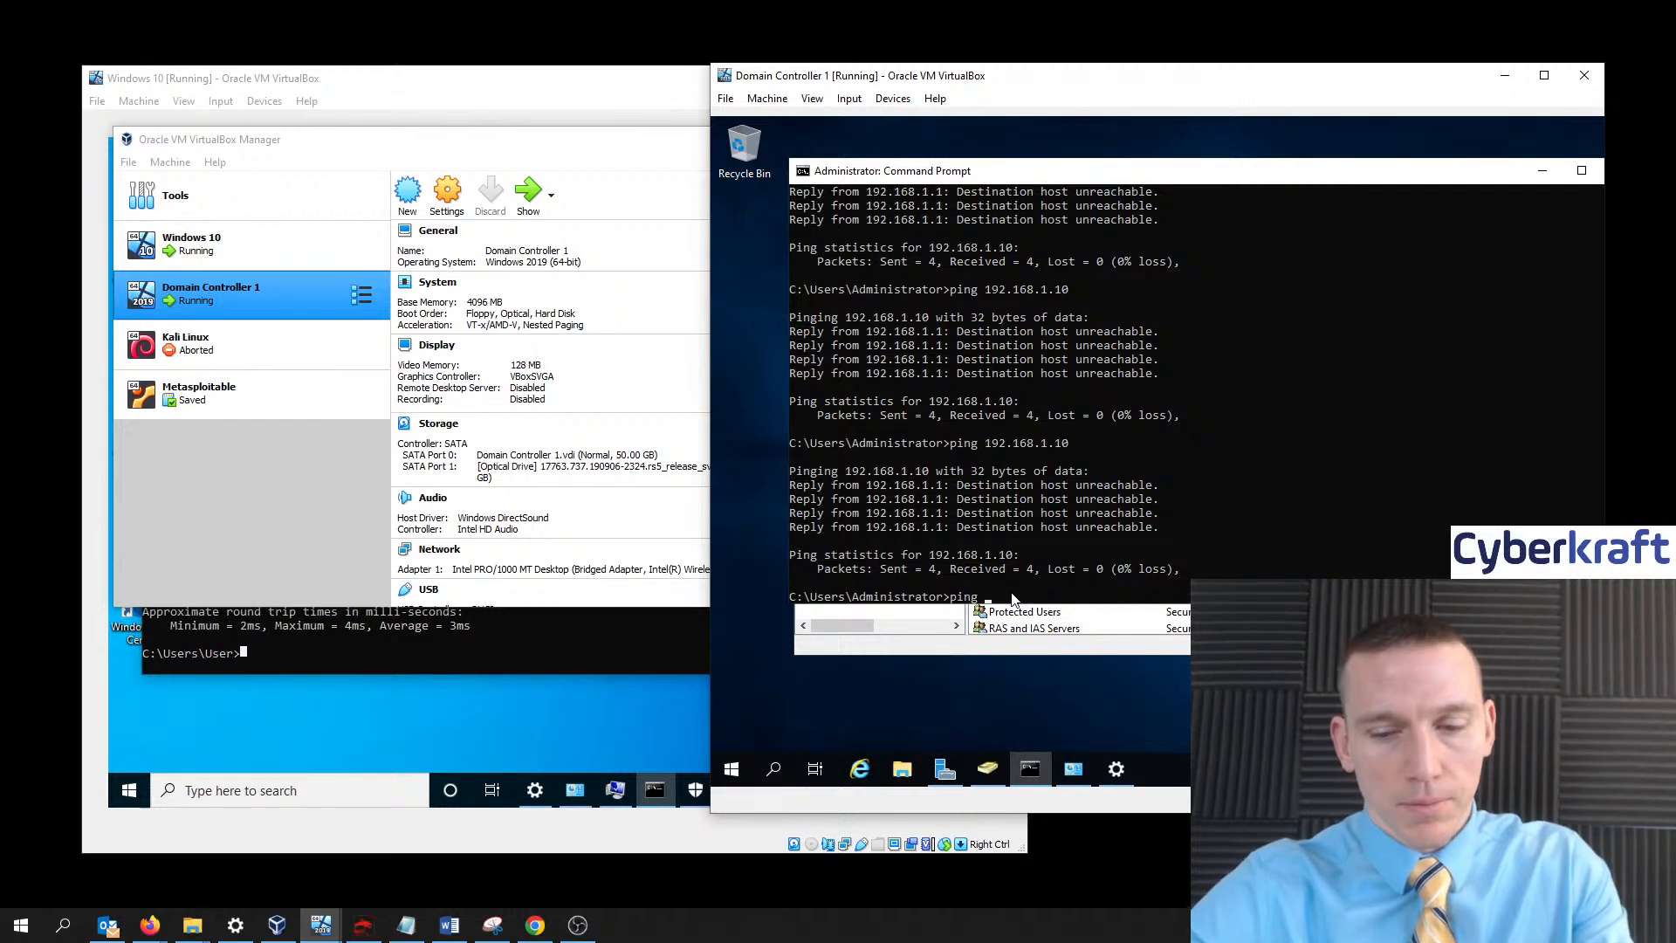
pyautogui.write('192.168')
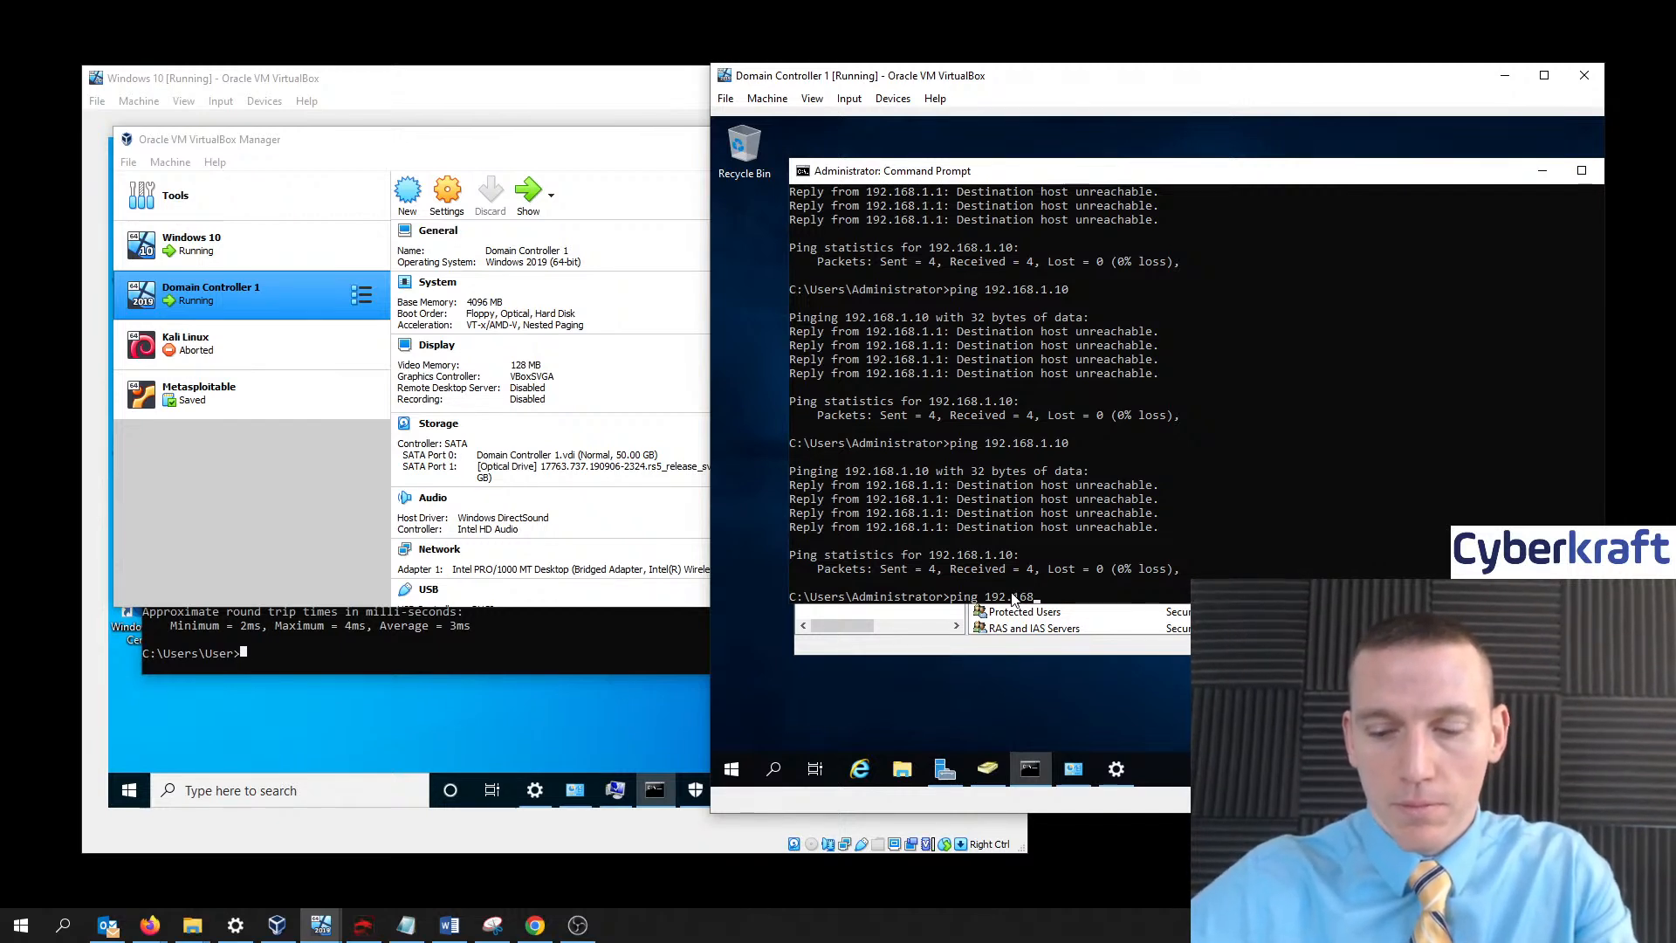
pyautogui.write('.1.10')
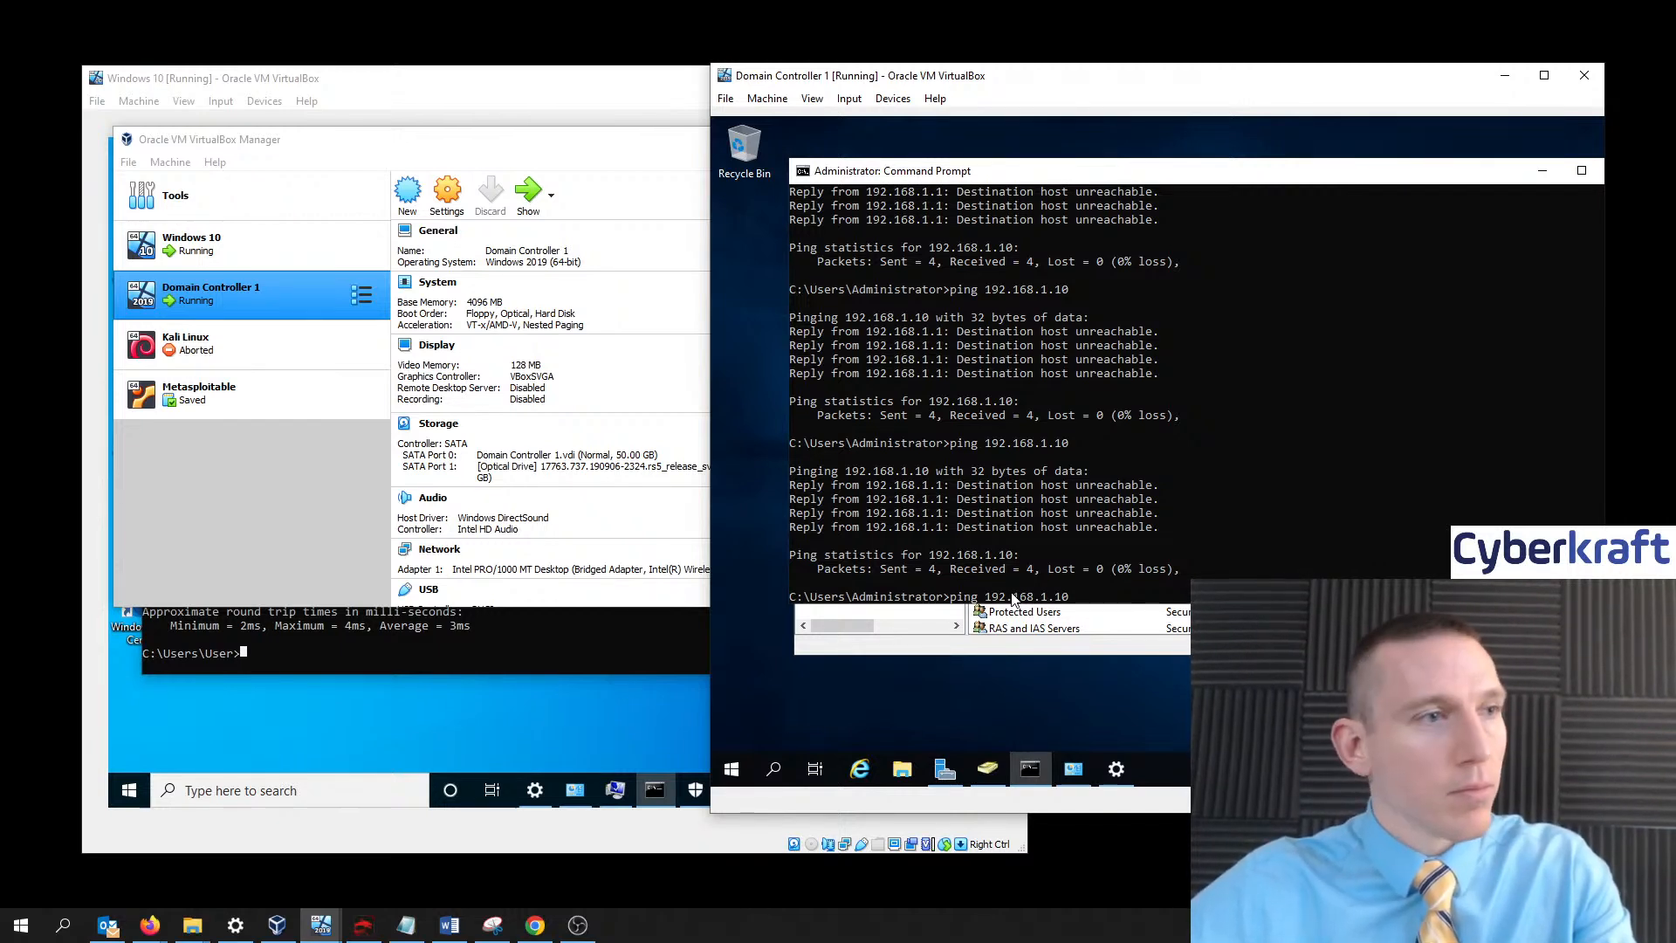
pyautogui.press('Return')
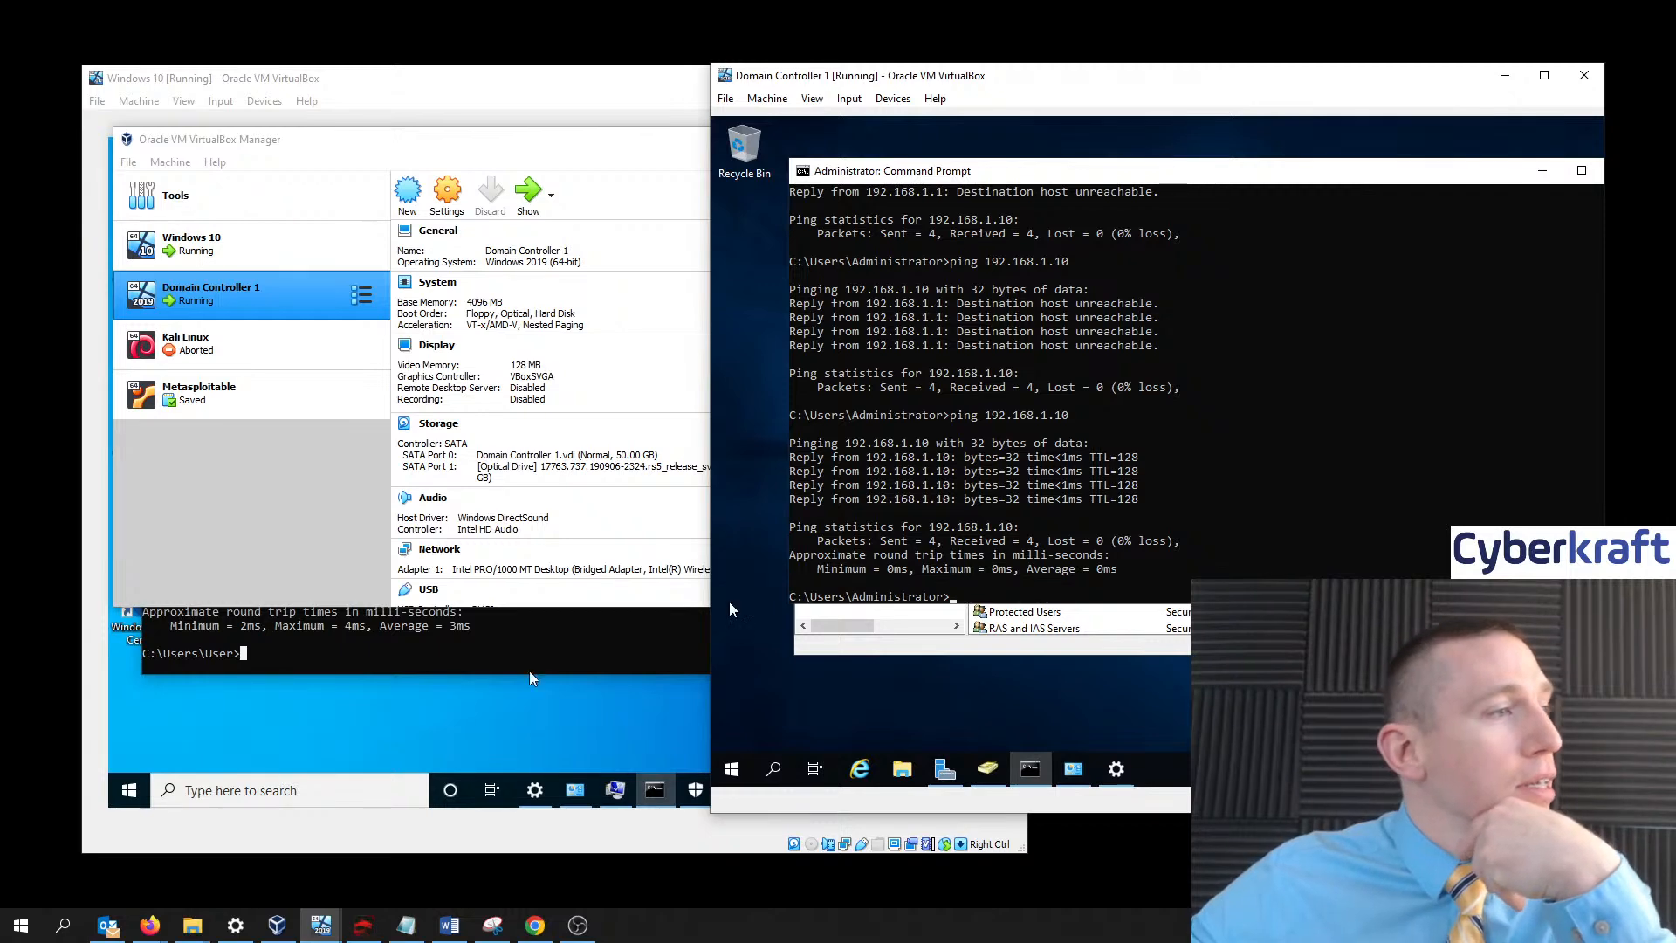
pyautogui.click(369, 655)
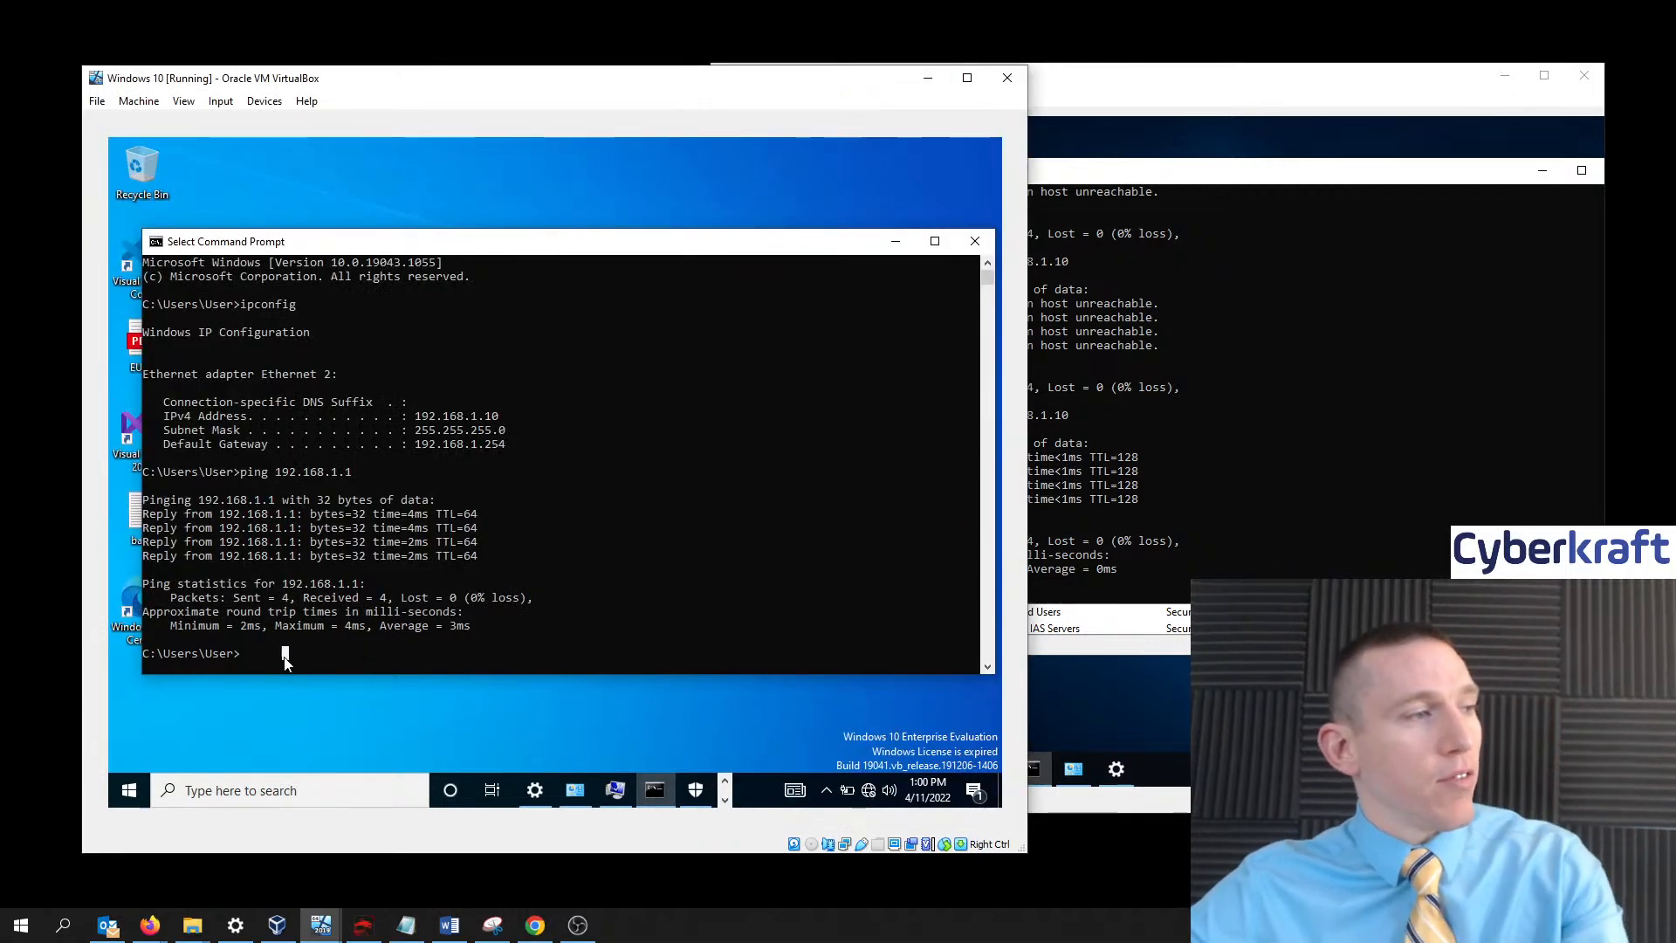
# - Ping 192.168.1.1 from the Windows 10 Command Prompt, receiving four replies with 0% loss
pyautogui.write('ping')
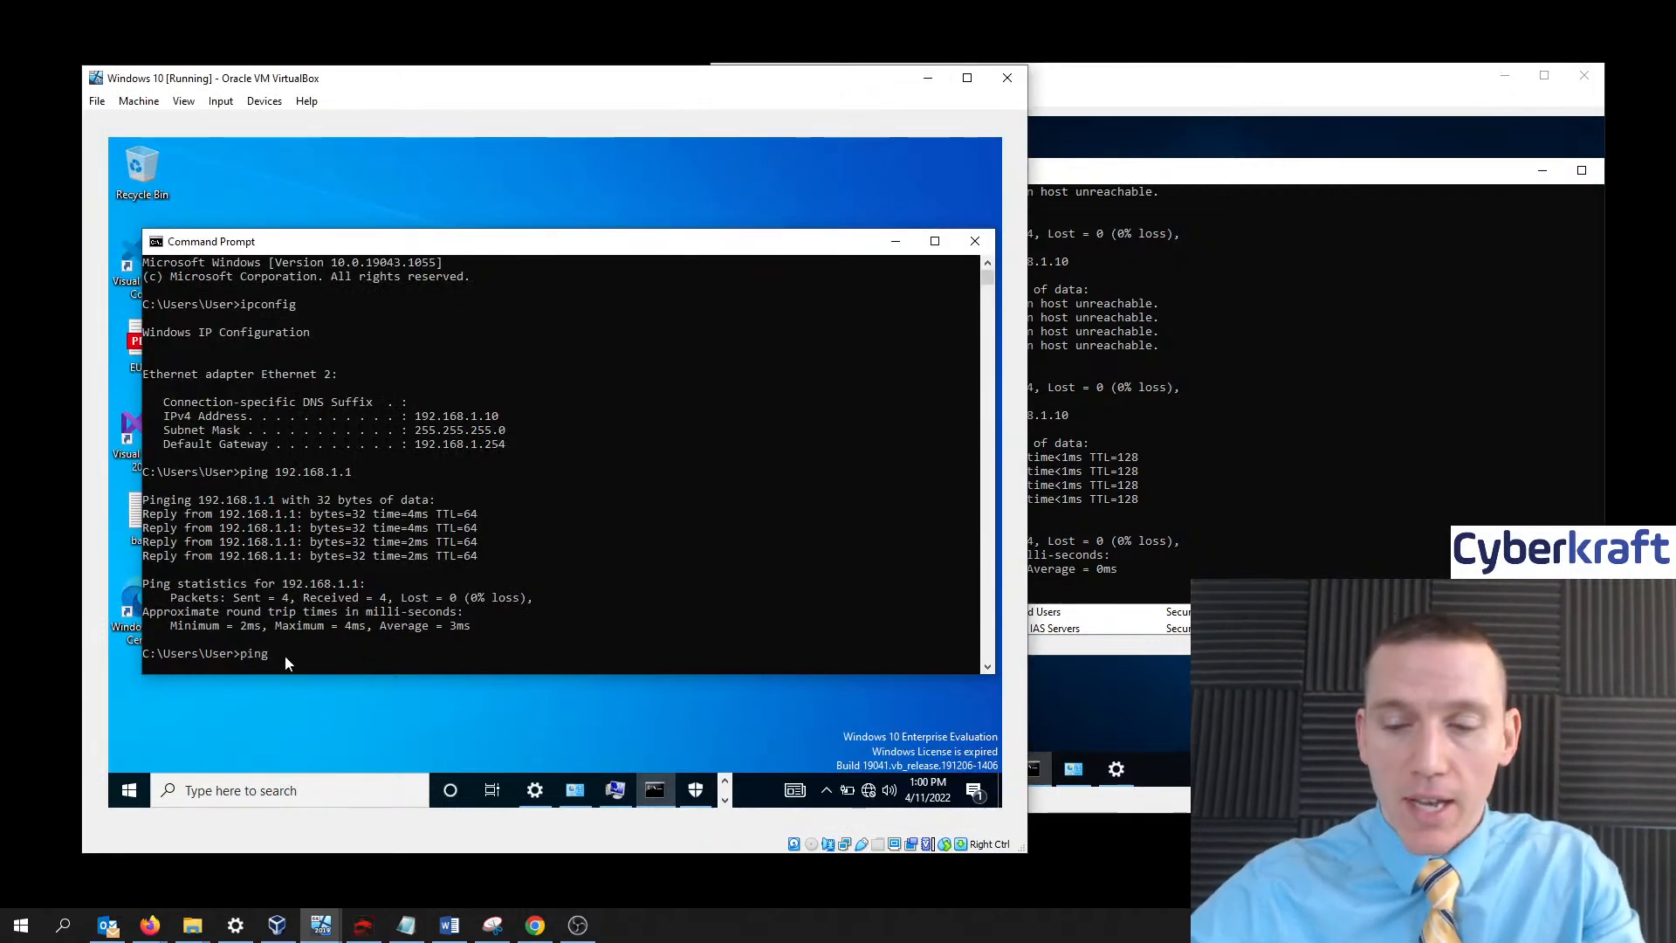
pyautogui.write(' 192.')
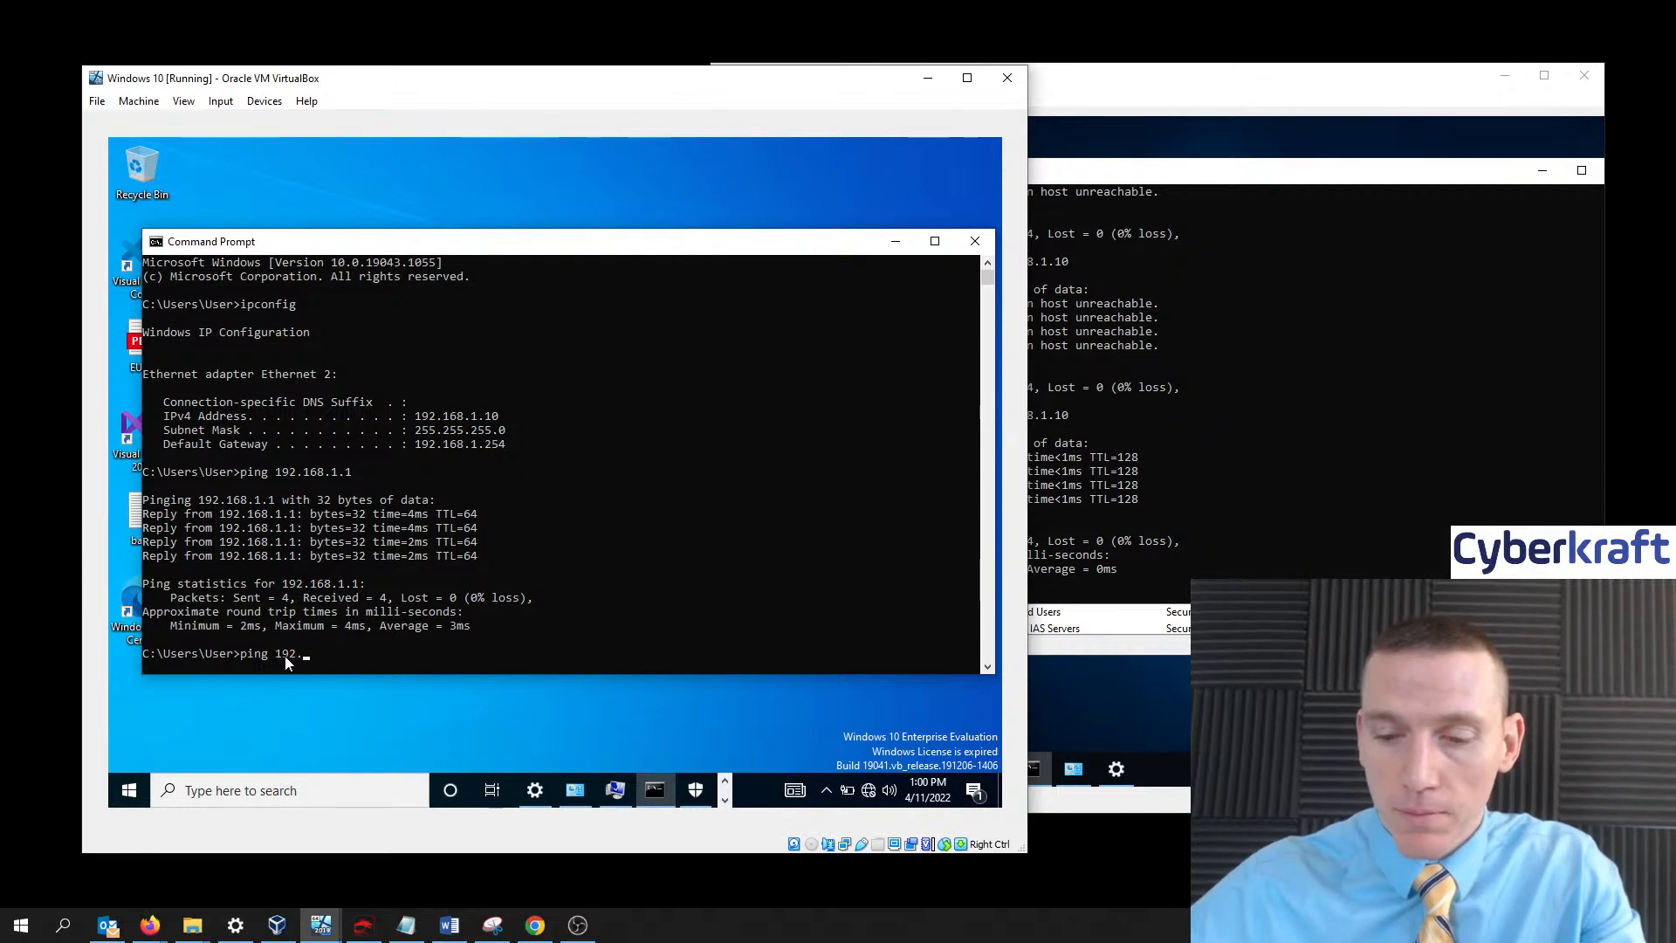
pyautogui.write('168.1')
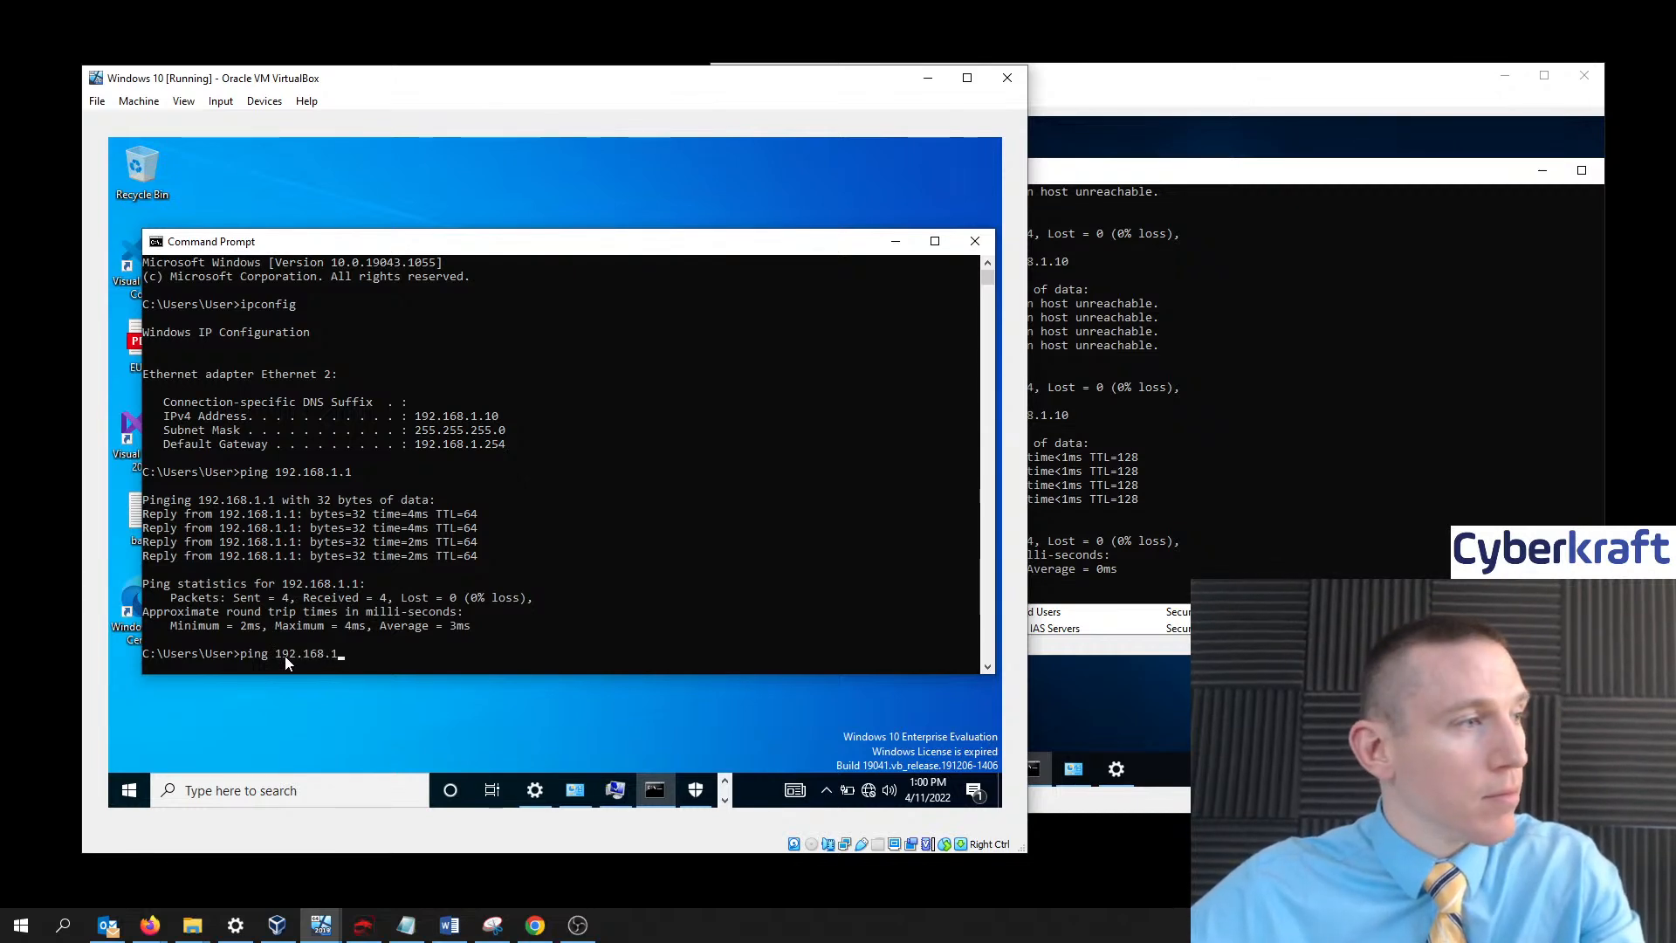
pyautogui.write('.1')
pyautogui.press('Return')
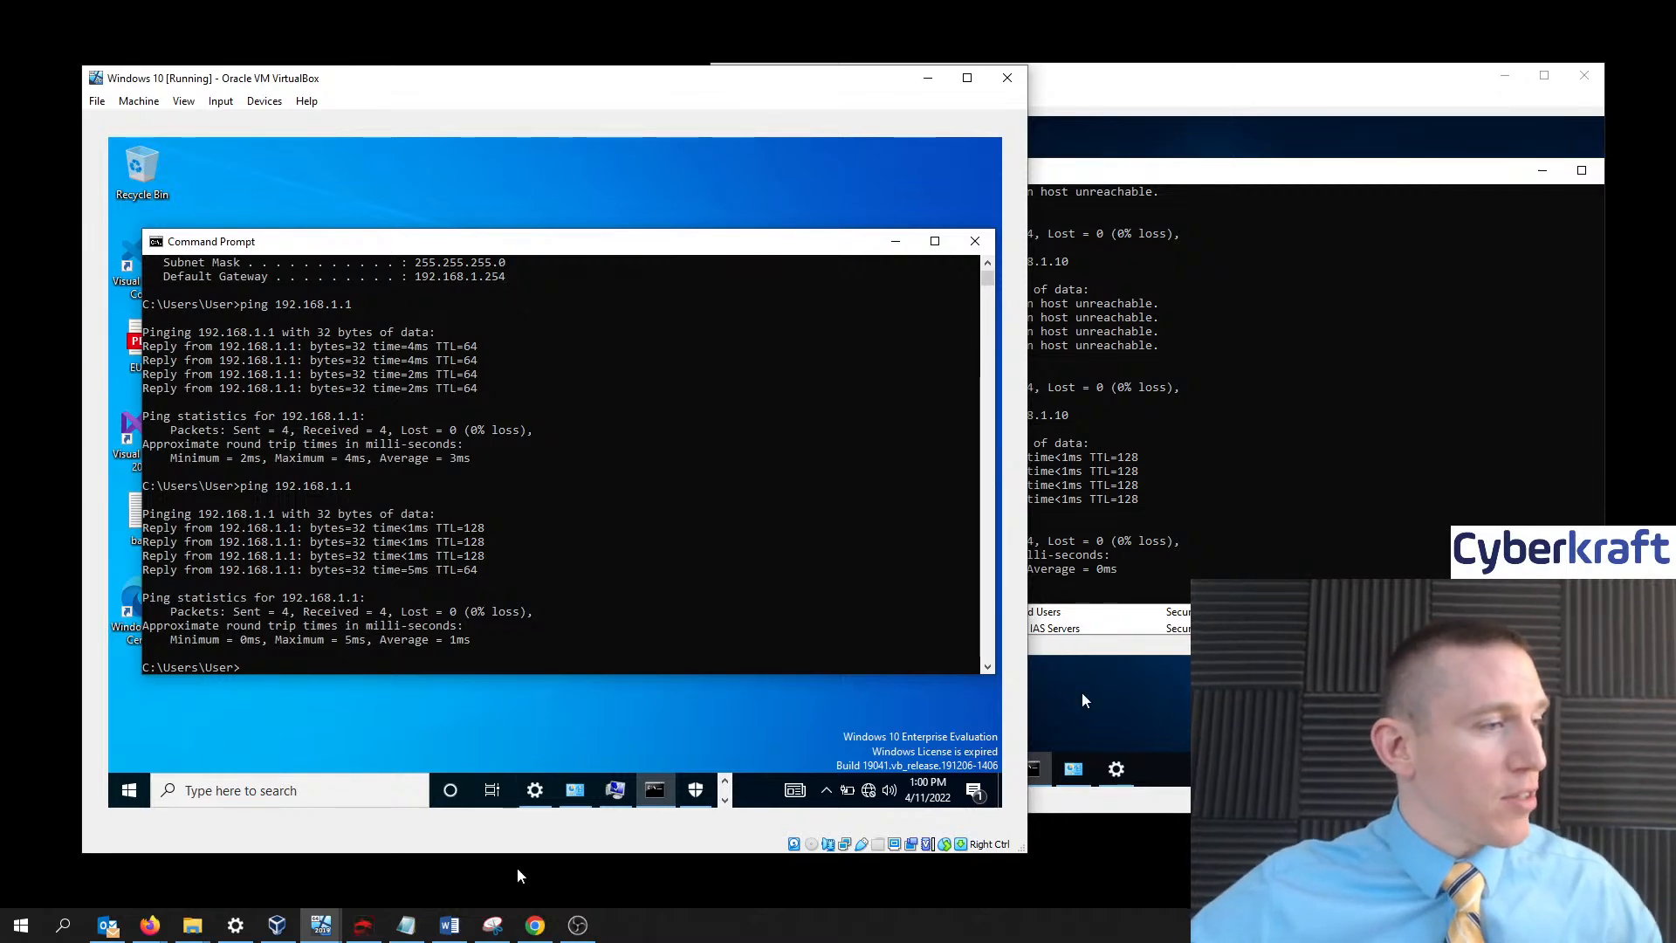
# - Open VirtualBox Manager showing Domain Controller 1 running with its Bridged Adapter
pyautogui.click(281, 926)
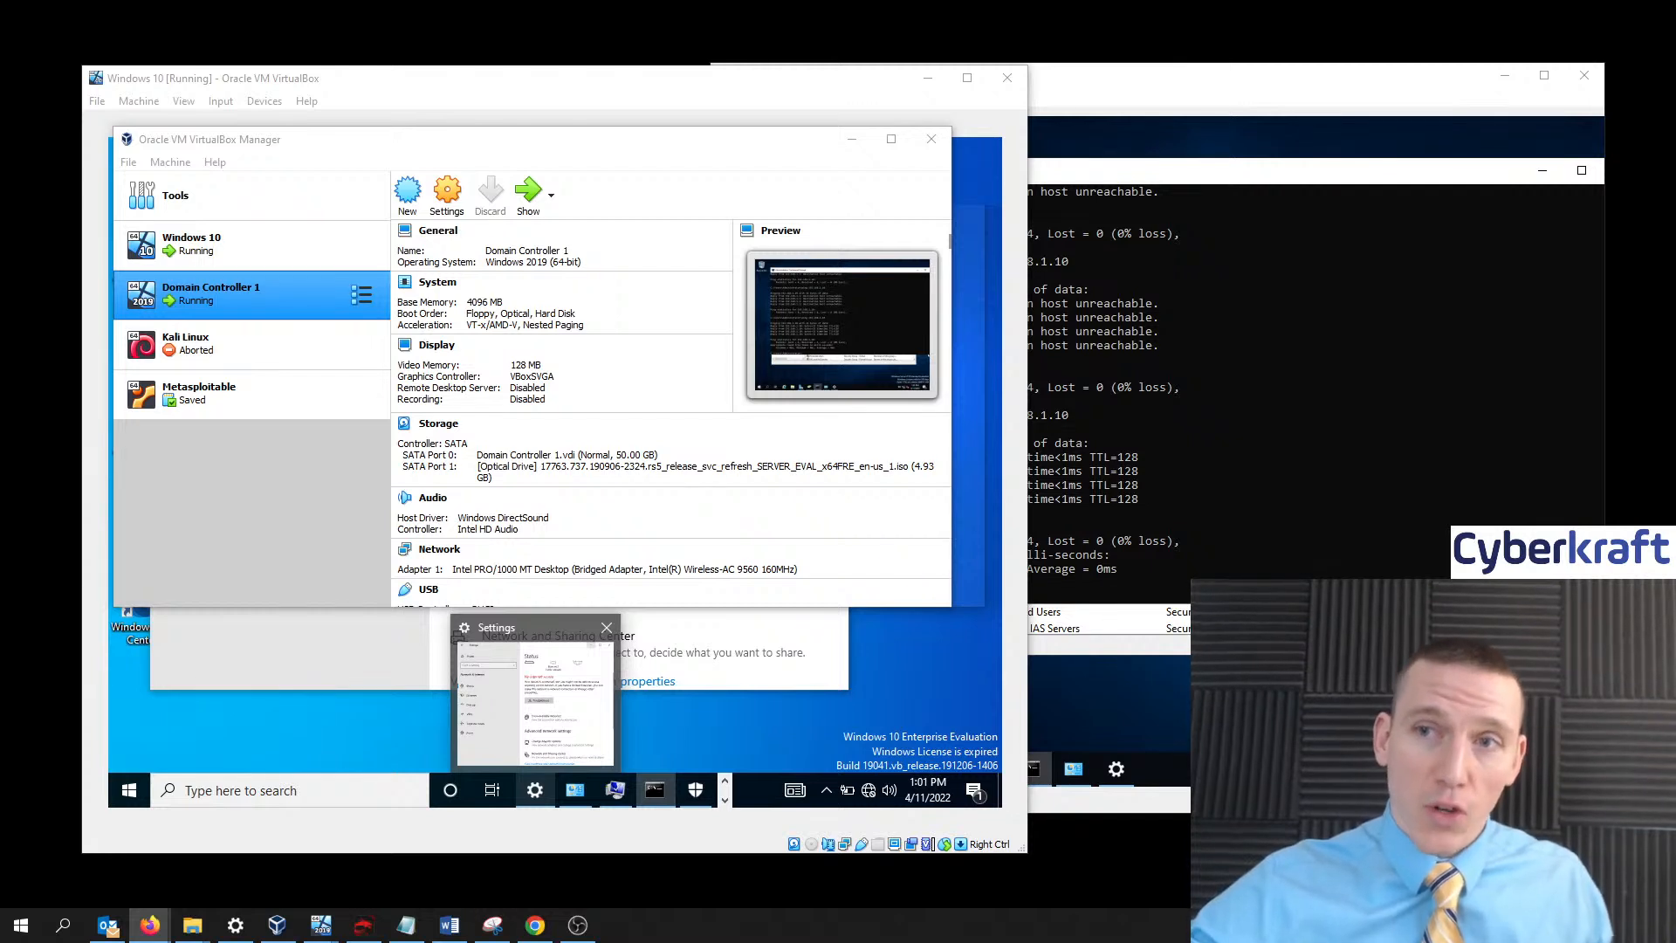
pyautogui.hotkey('alt', 'Tab')
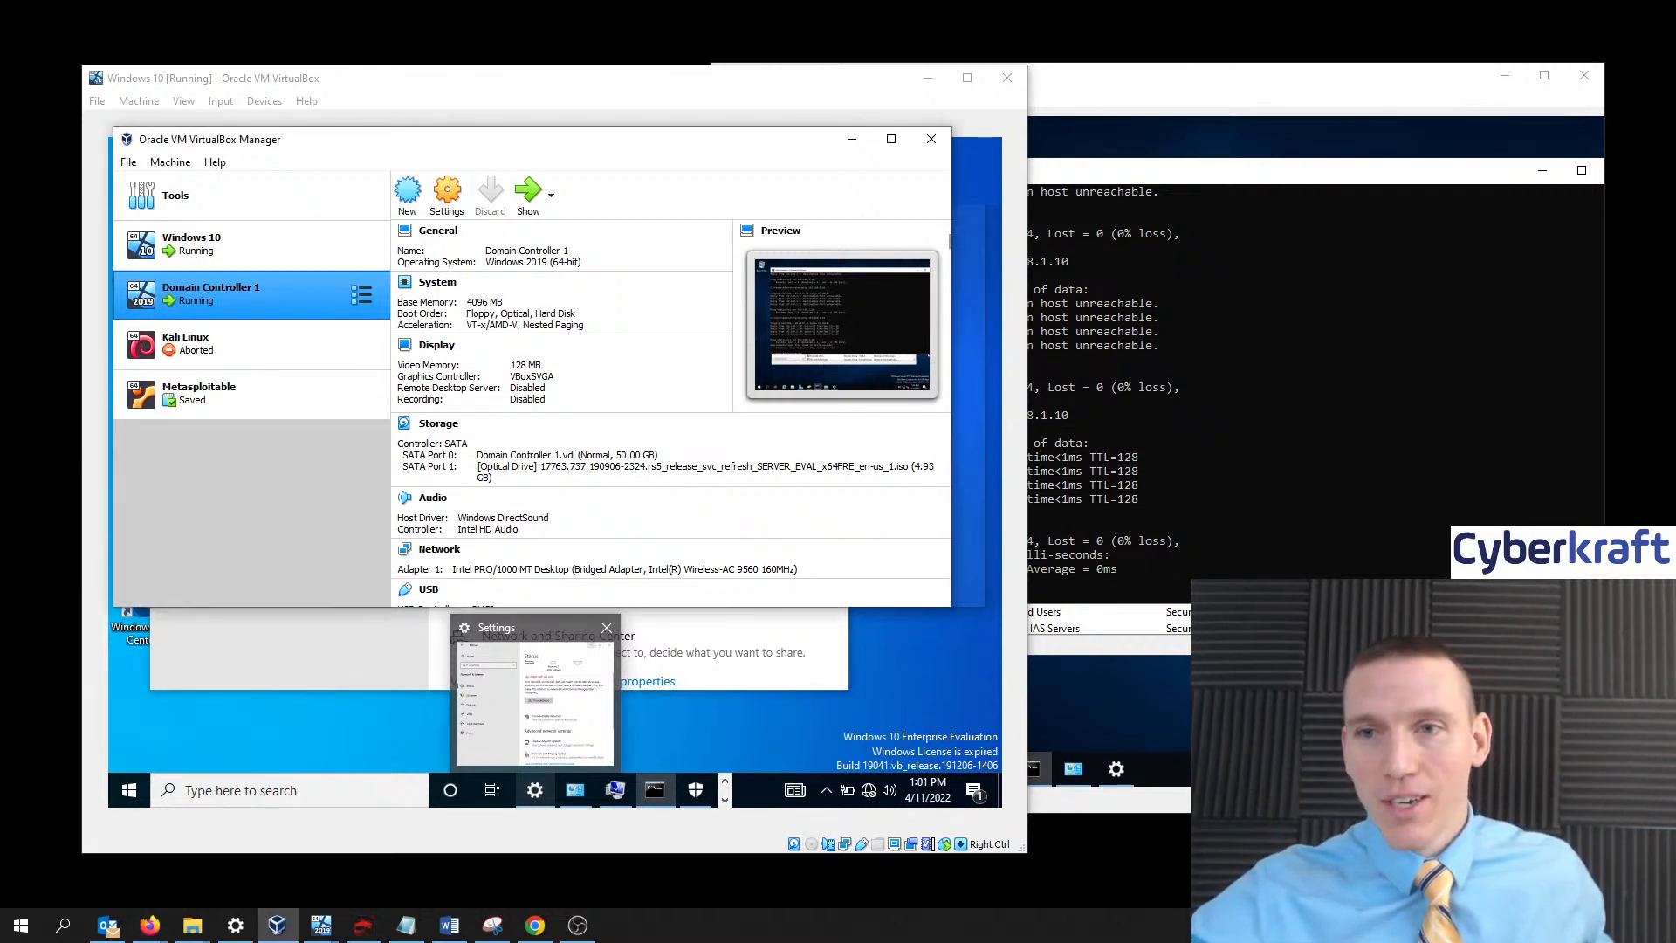
pyautogui.hotkey('alt', 'Tab')
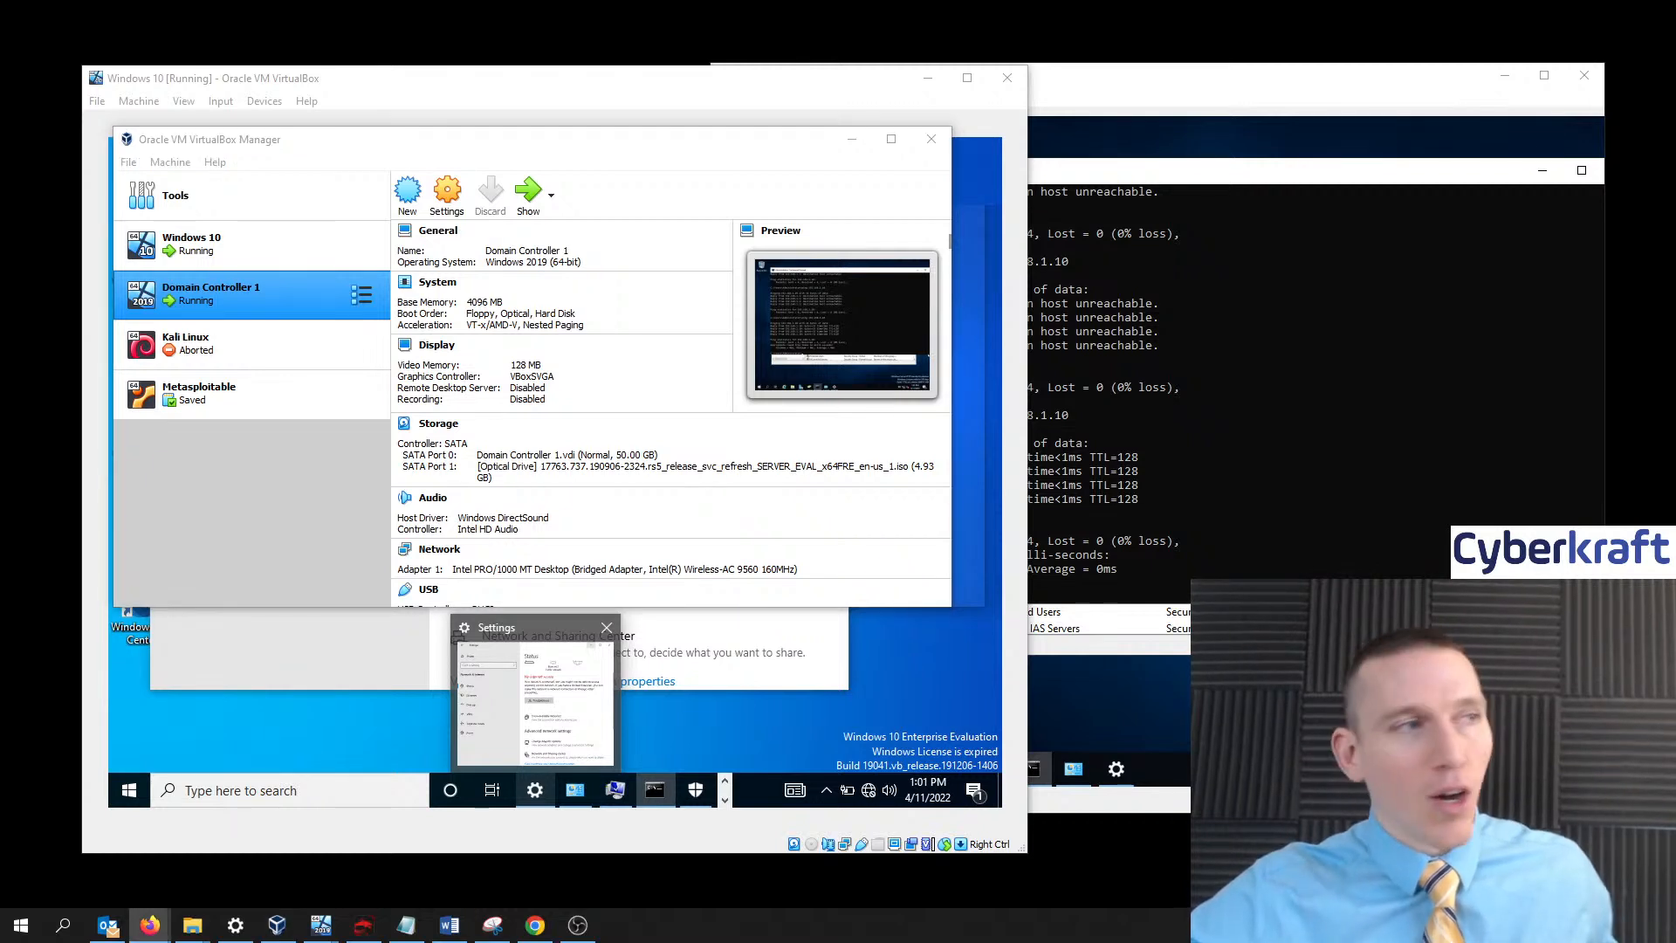
pyautogui.hotkey('alt', 'Tab')
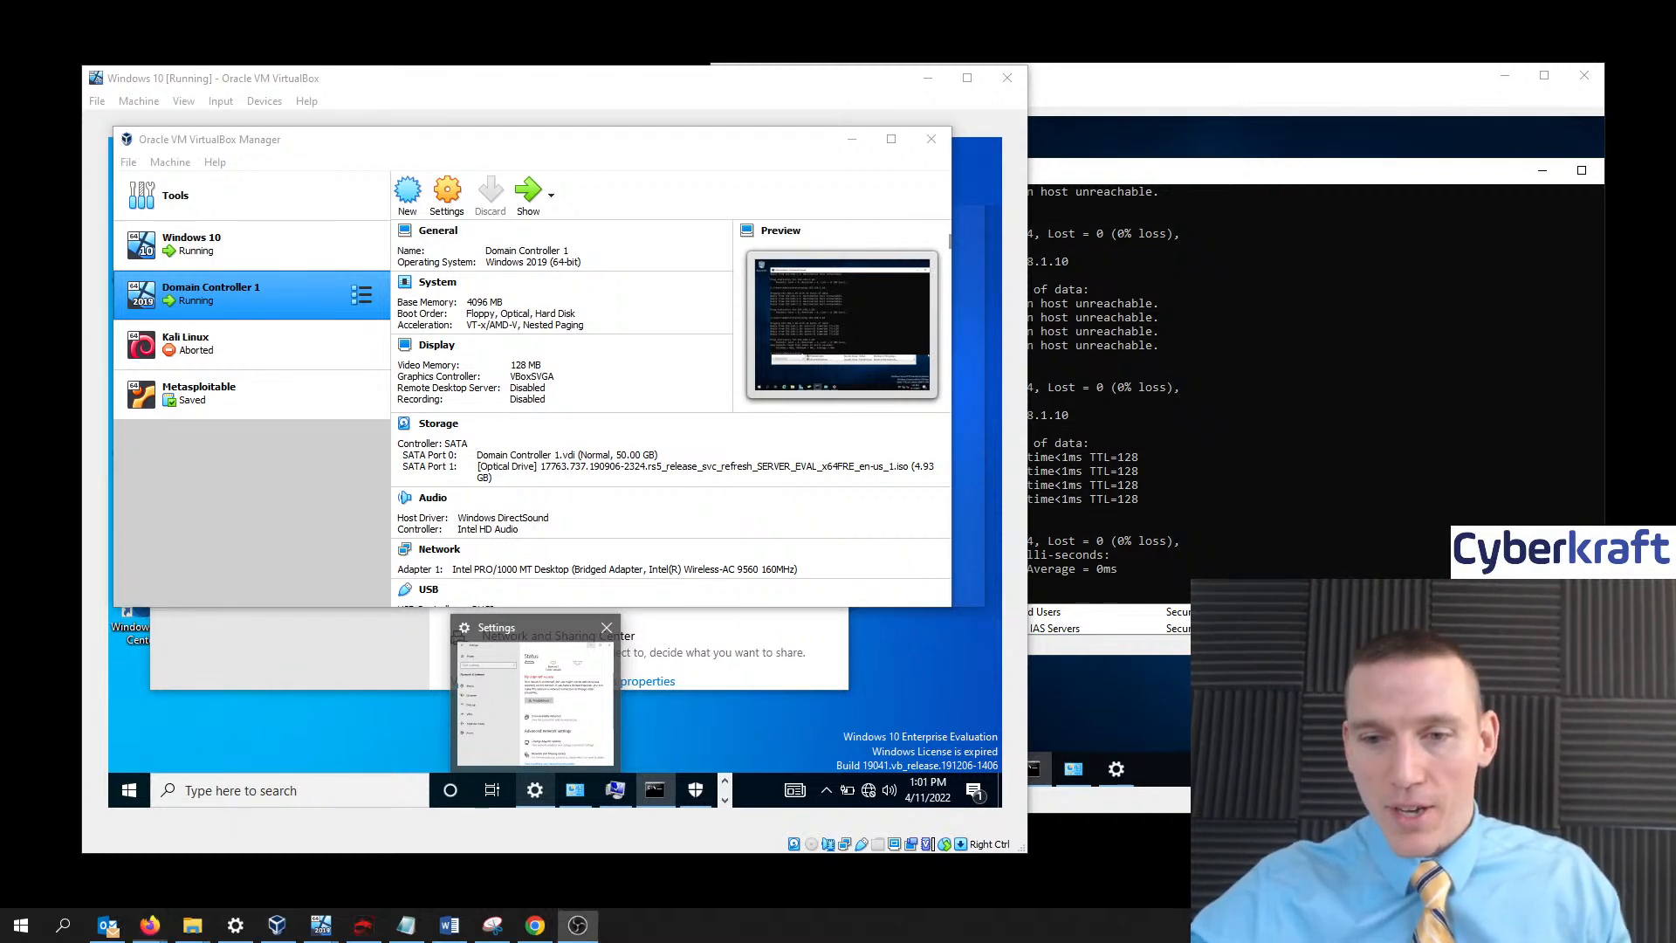
pyautogui.hotkey('alt', 'Tab')
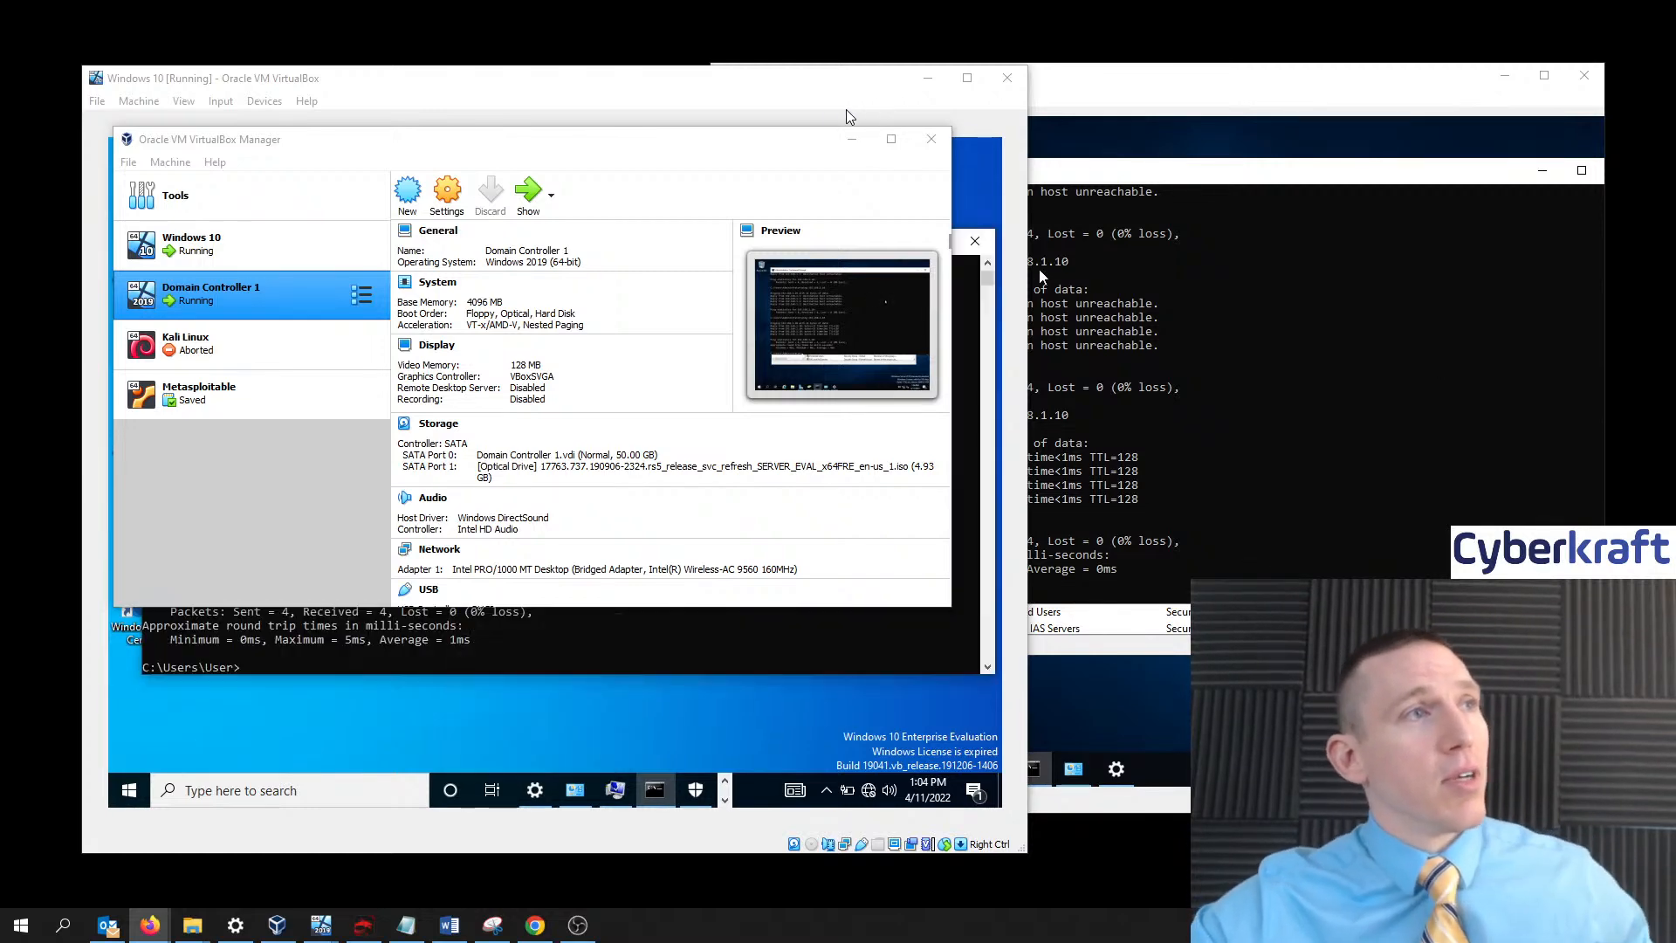
# - Enter cyberkraft as the Windows 10 VM's domain, close the credentials prompt, and reopen VirtualBox Manager
pyautogui.click(812, 101)
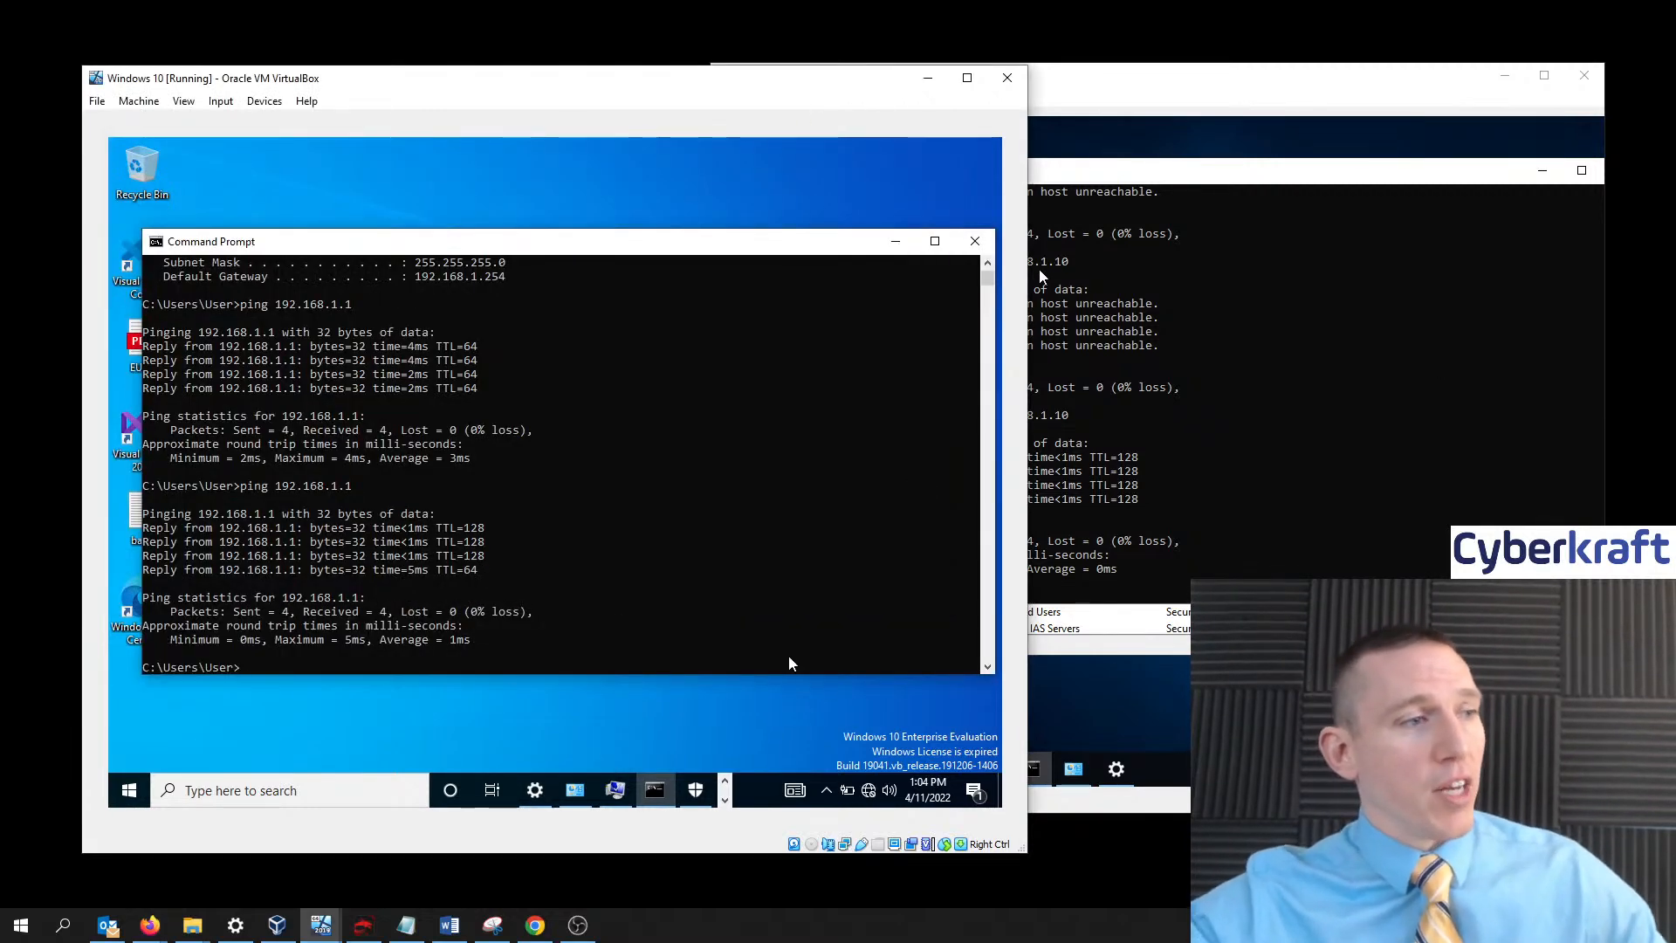
pyautogui.click(625, 785)
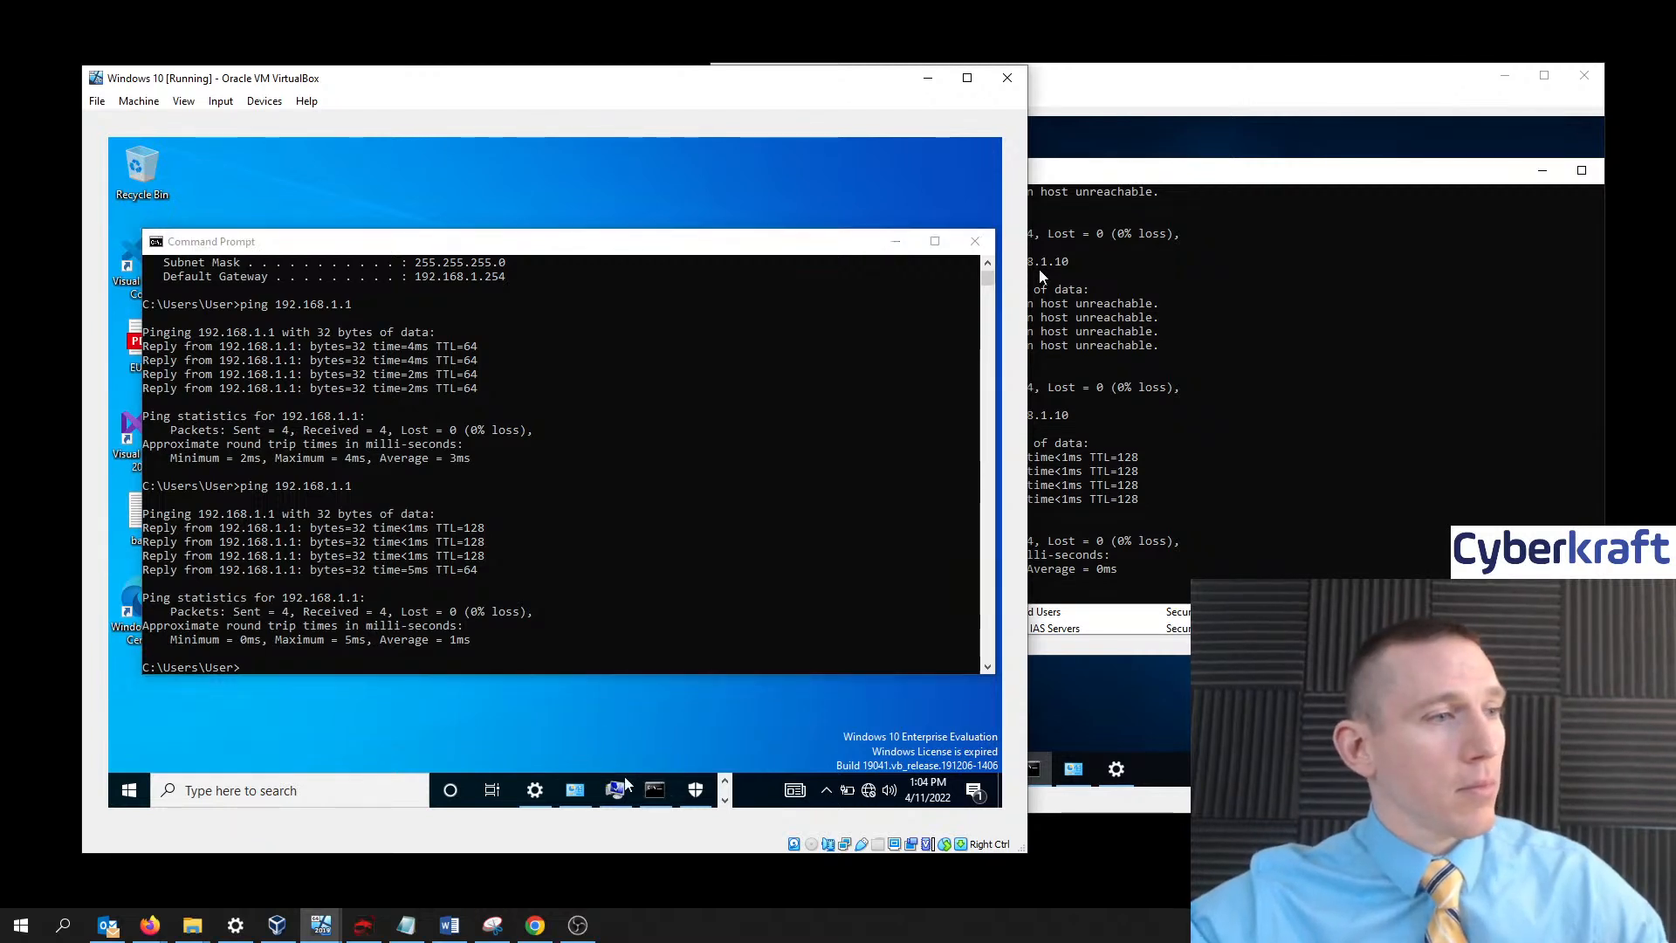
pyautogui.click(615, 791)
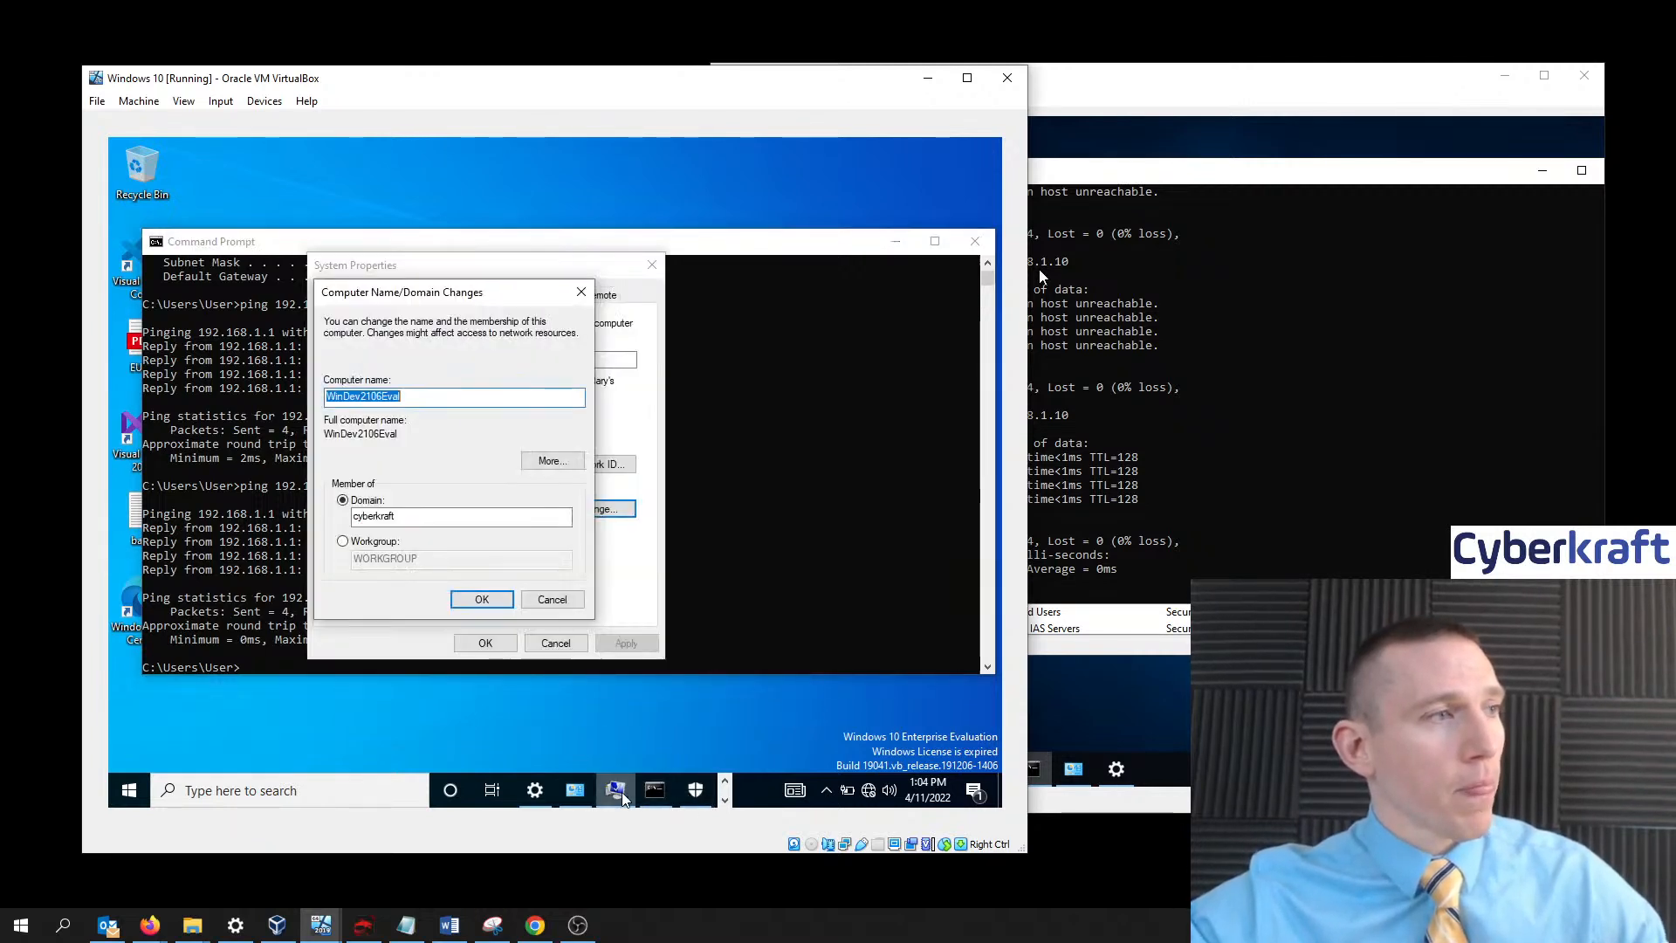
pyautogui.click(483, 599)
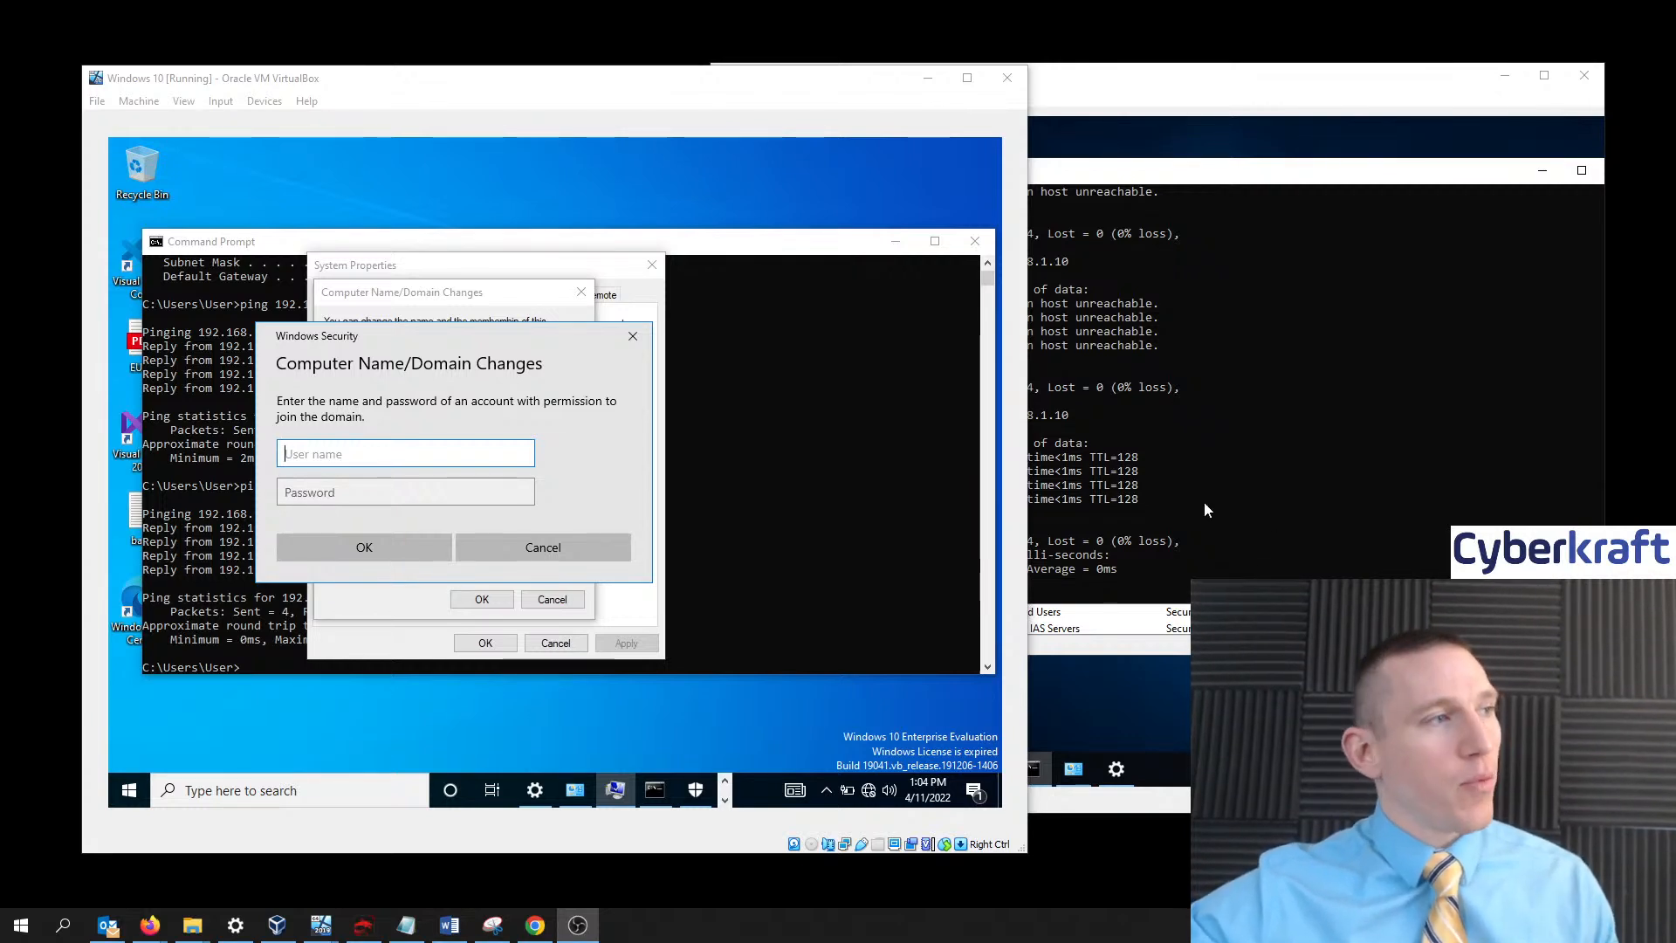
pyautogui.click(633, 336)
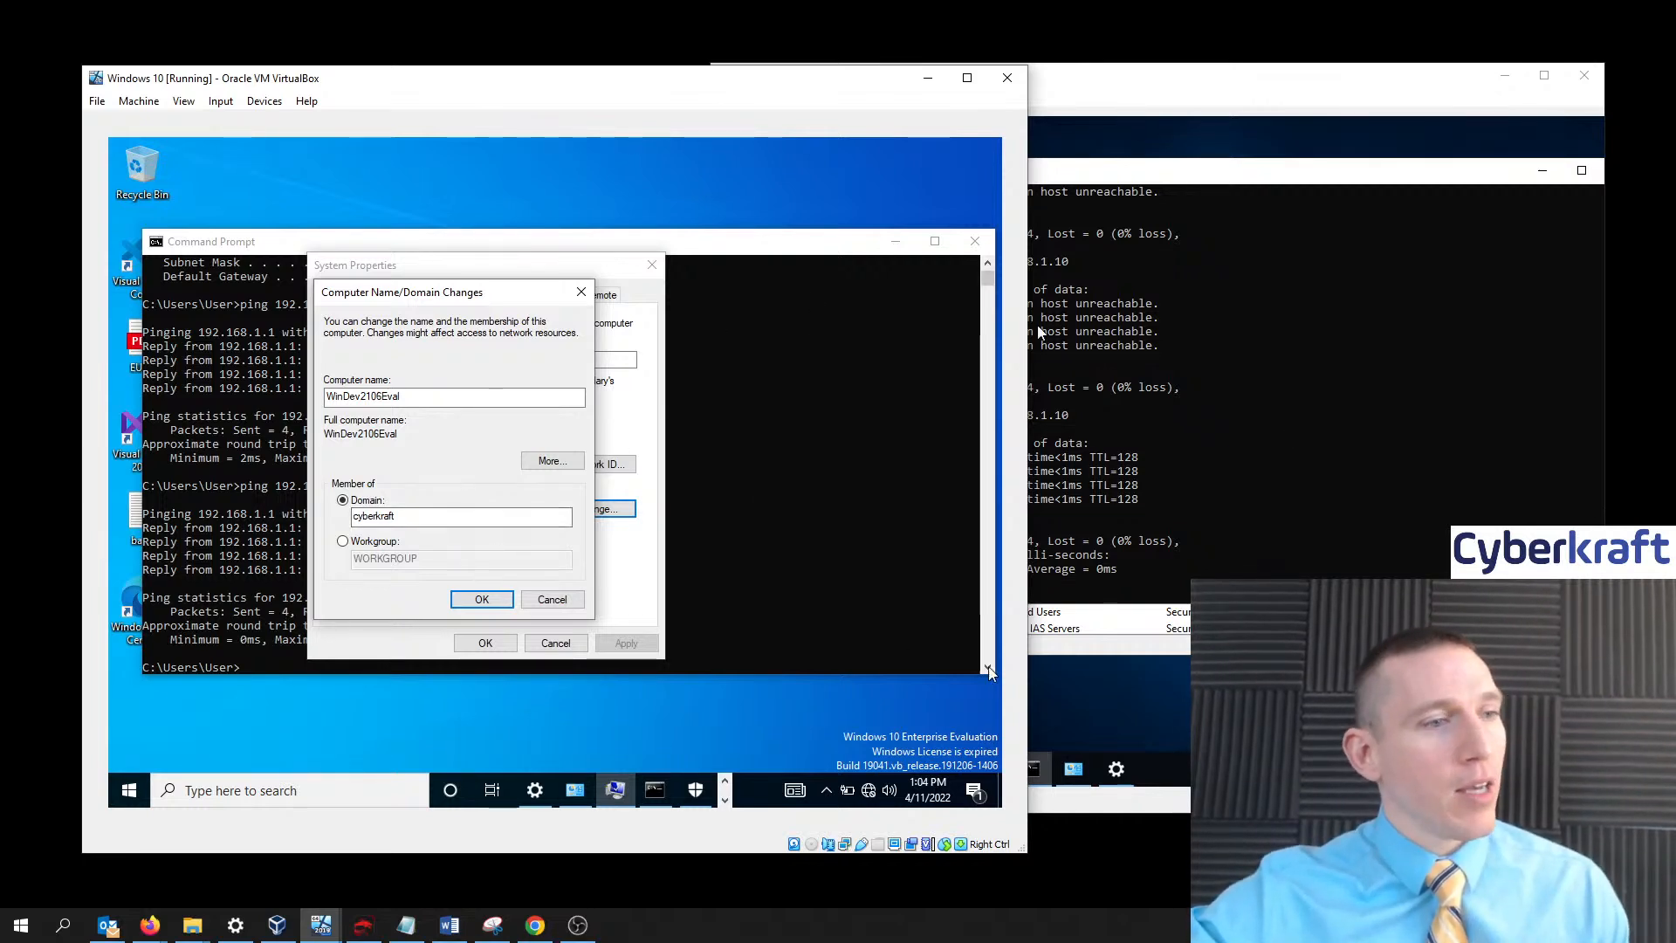
pyautogui.click(275, 927)
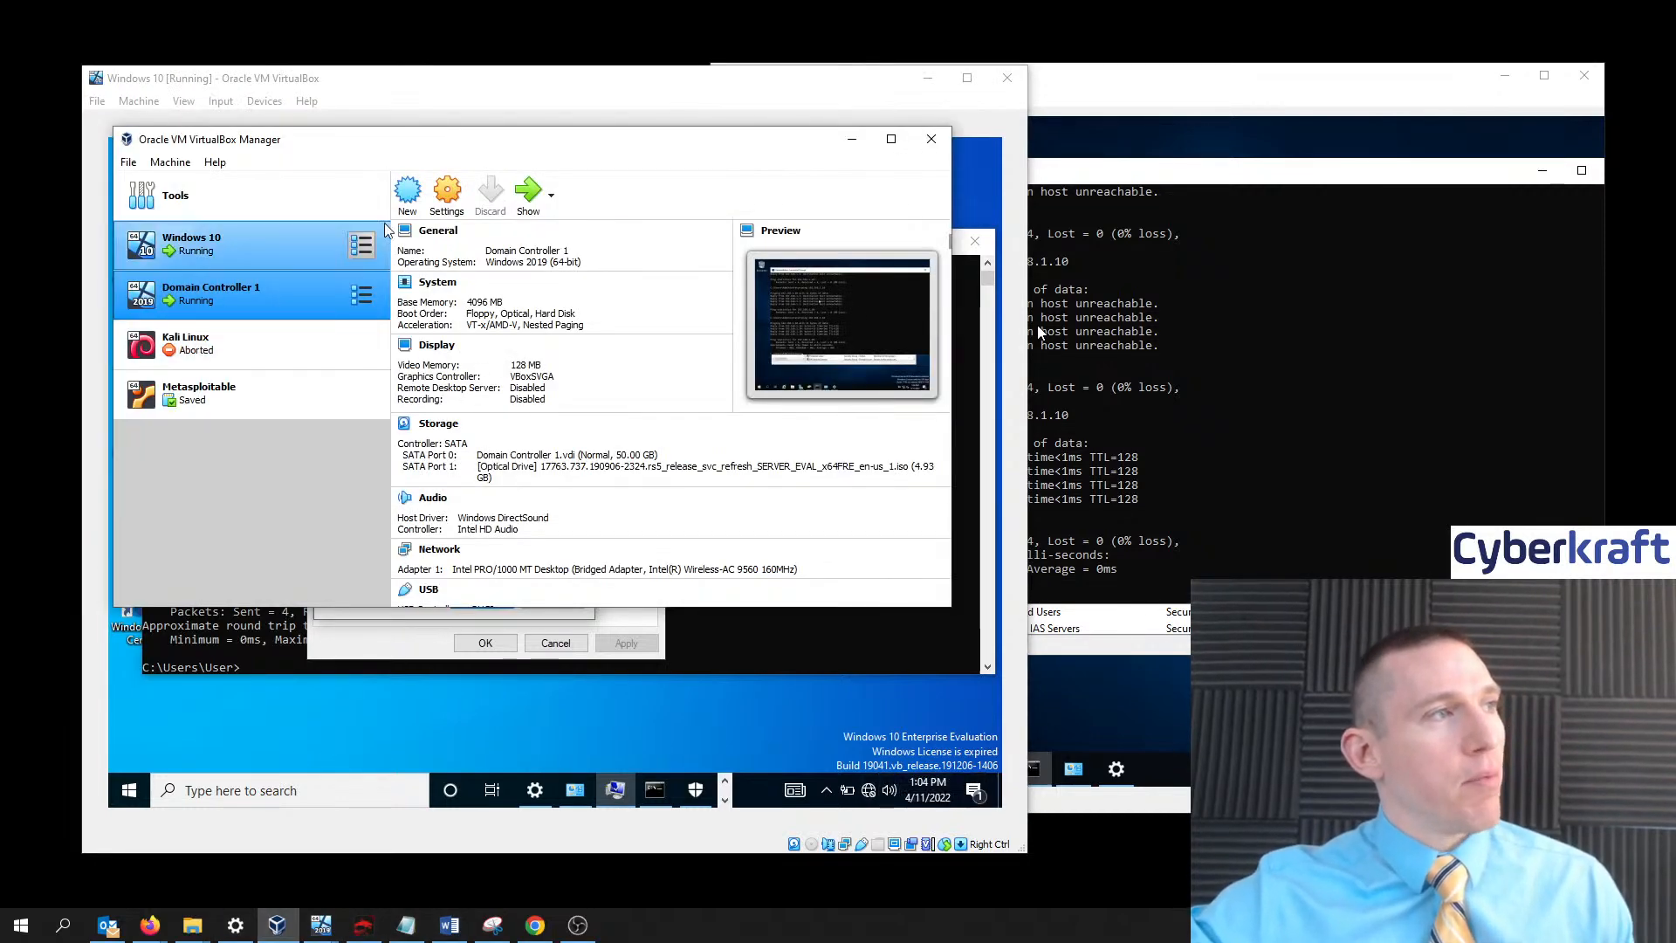
# - Verify Domain Controller 1's Adapter 1 is still Bridged, close Settings, and return to the Windows 10 VM
pyautogui.click(447, 192)
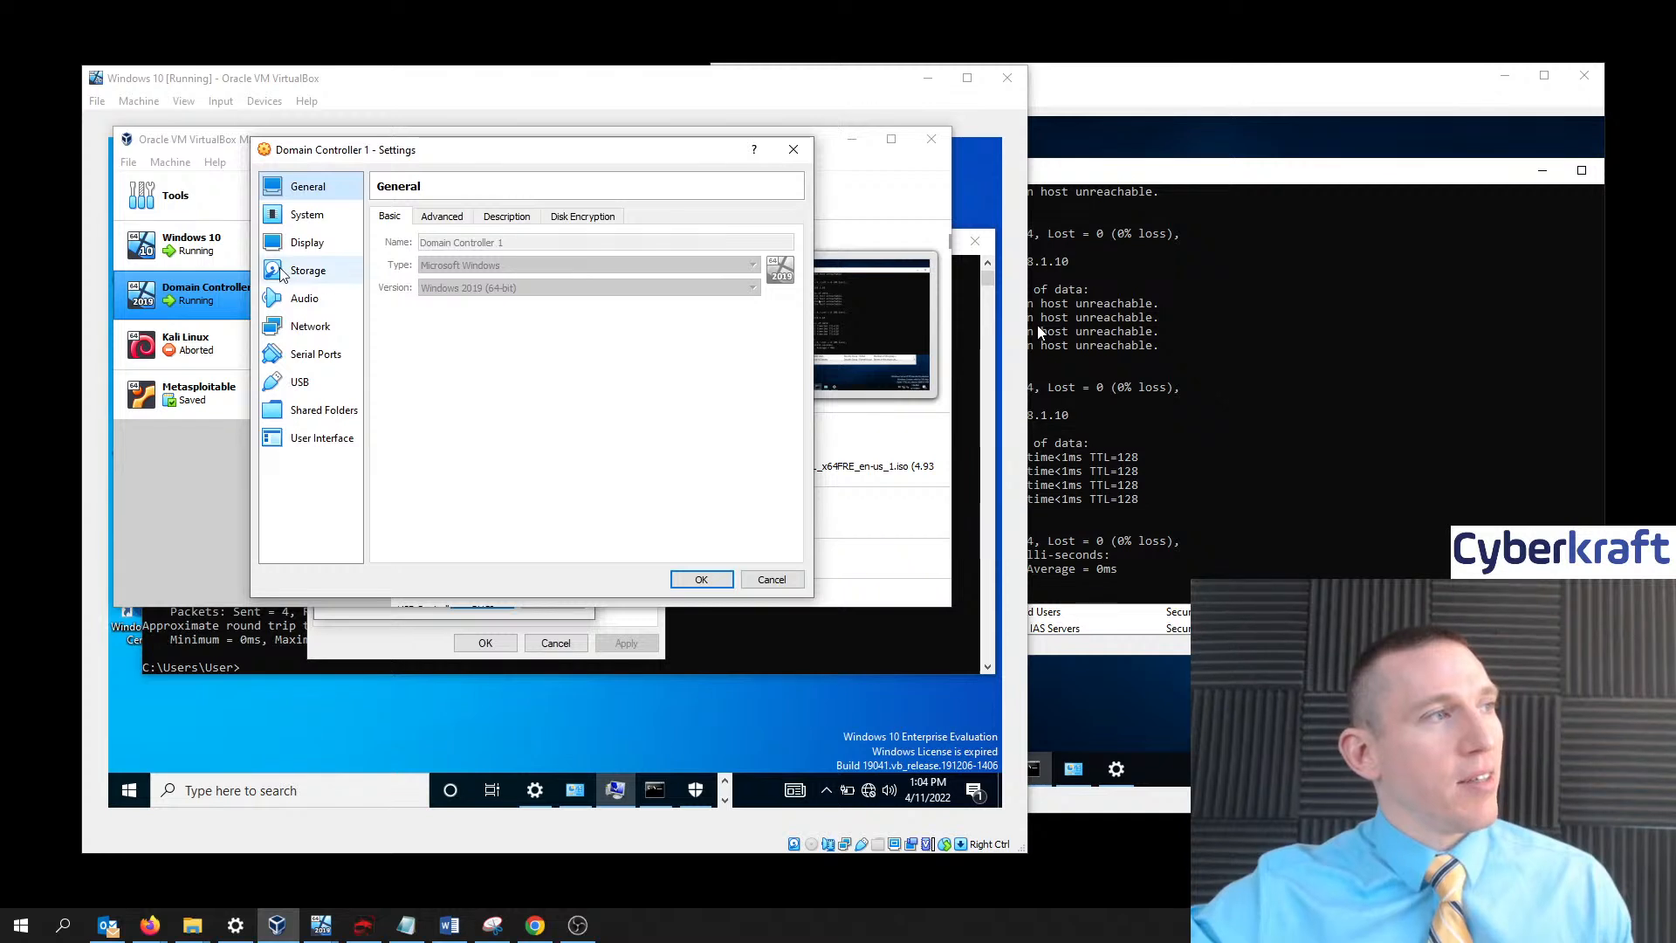
pyautogui.click(309, 329)
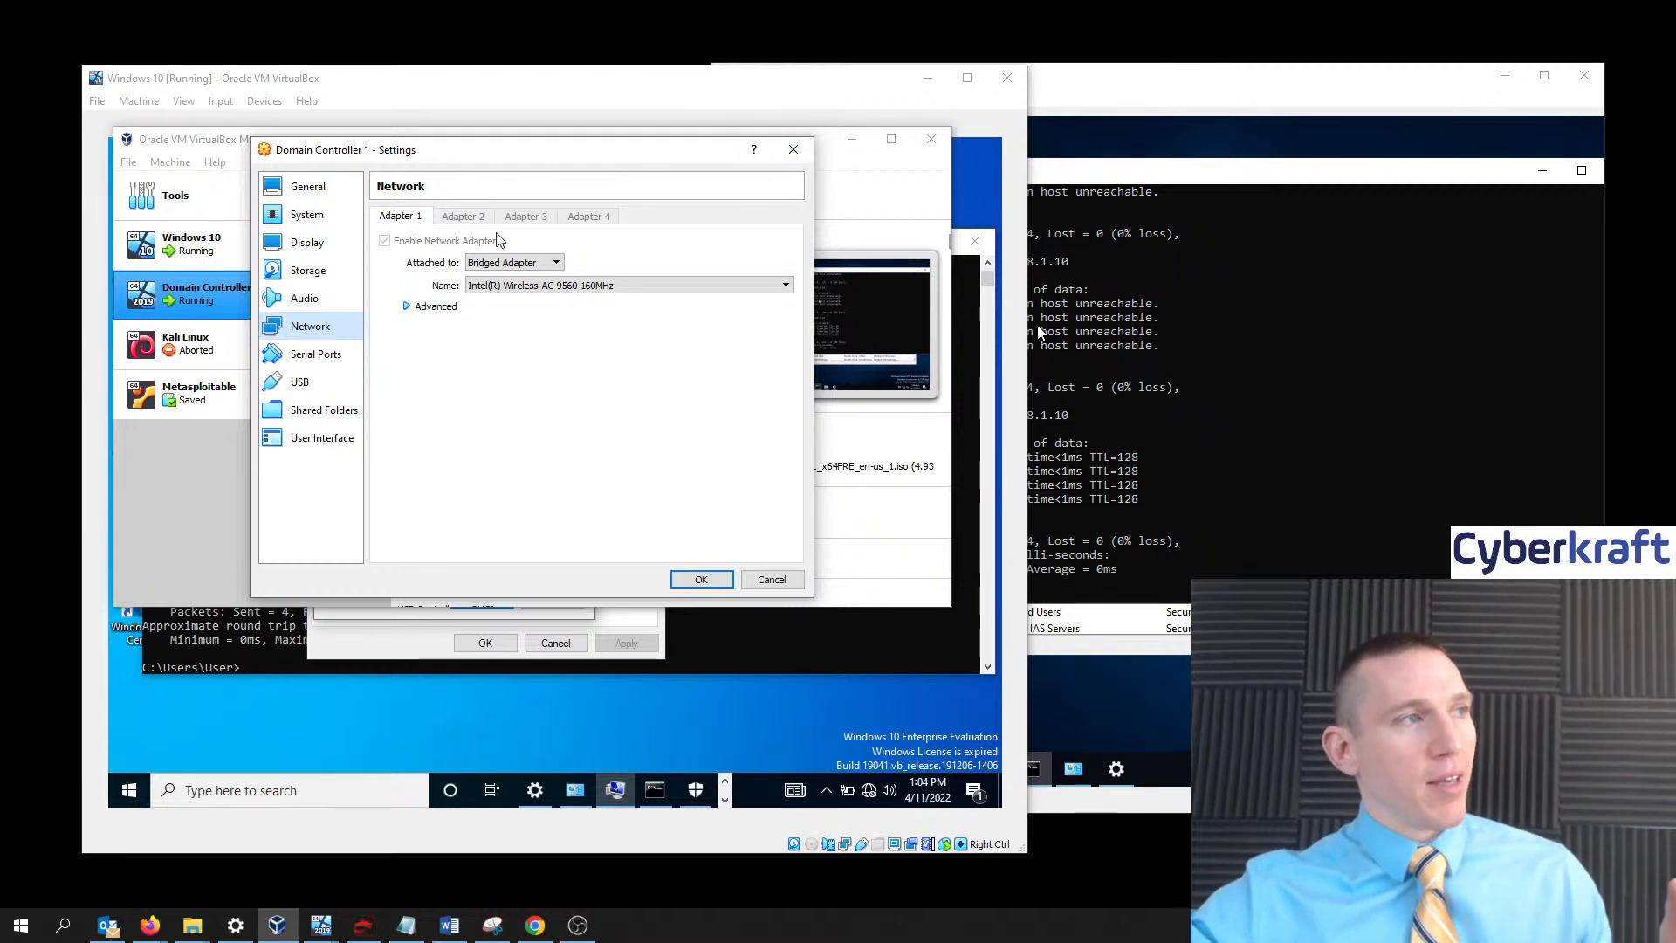
pyautogui.click(519, 263)
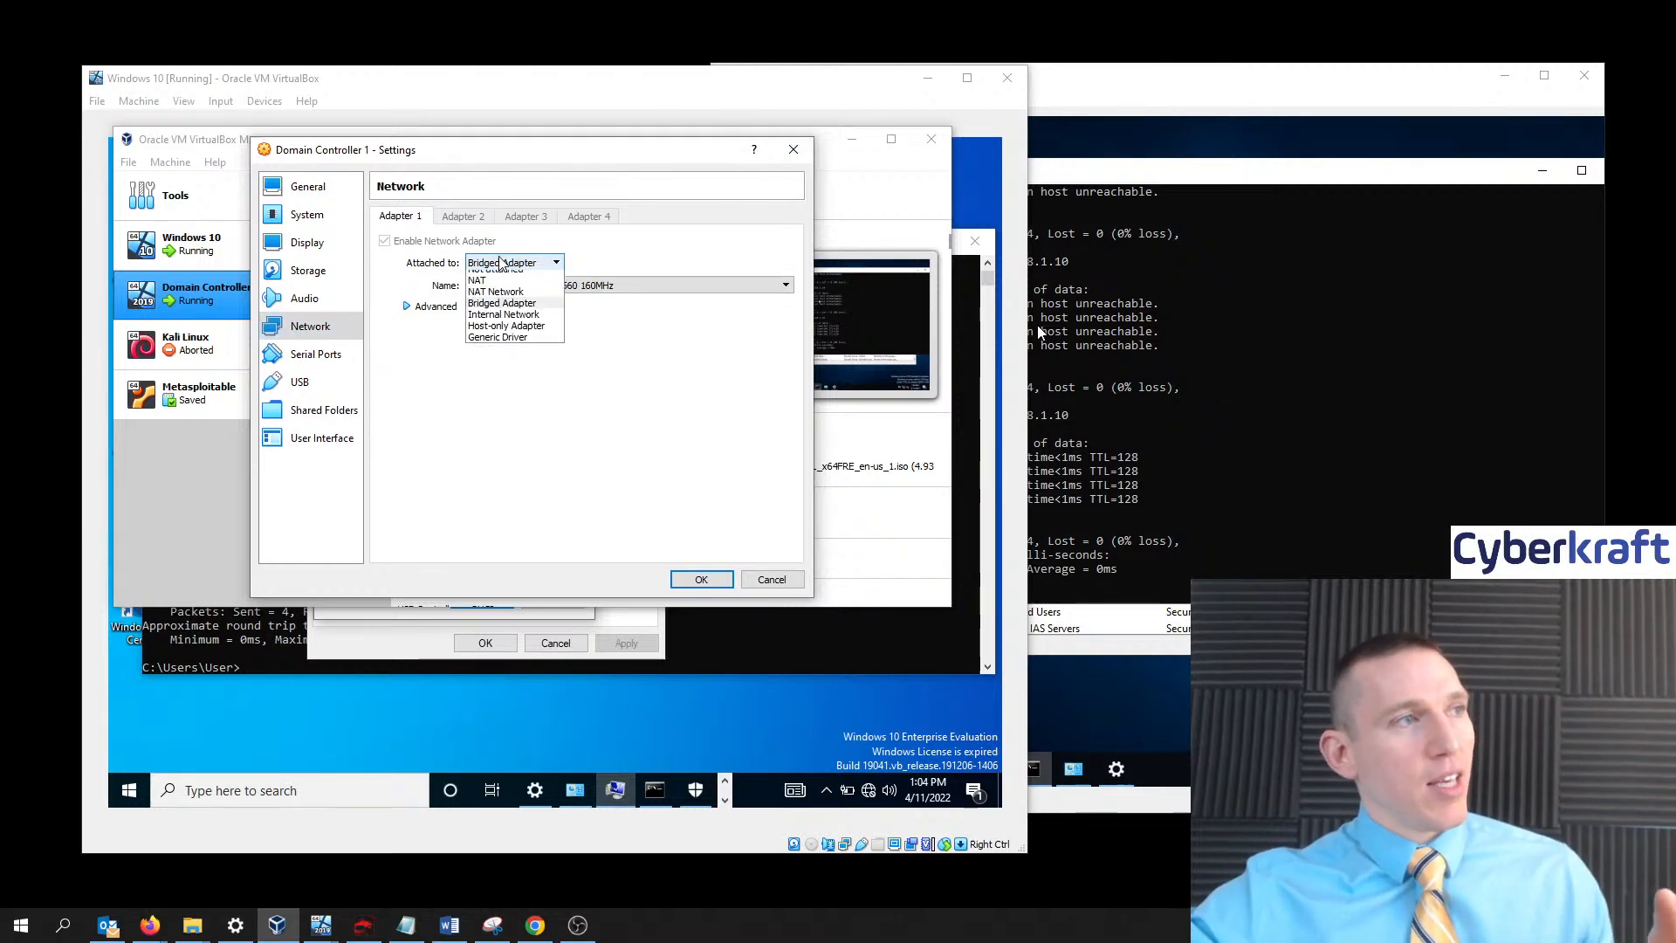
pyautogui.click(660, 268)
pyautogui.click(793, 149)
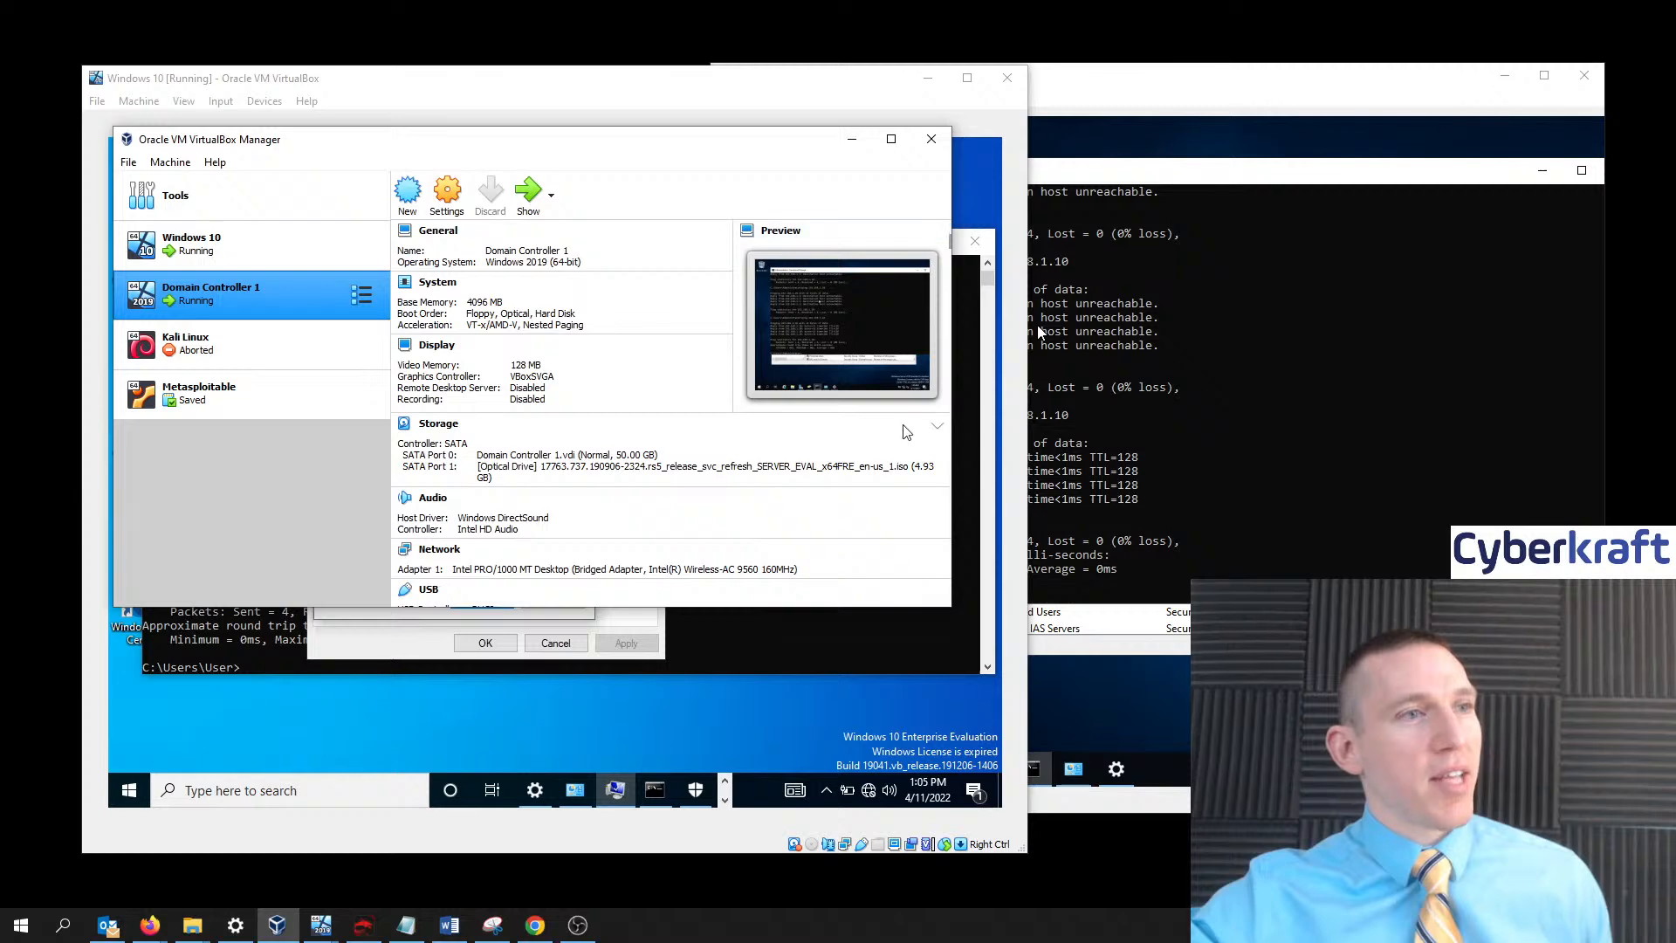
pyautogui.click(1284, 173)
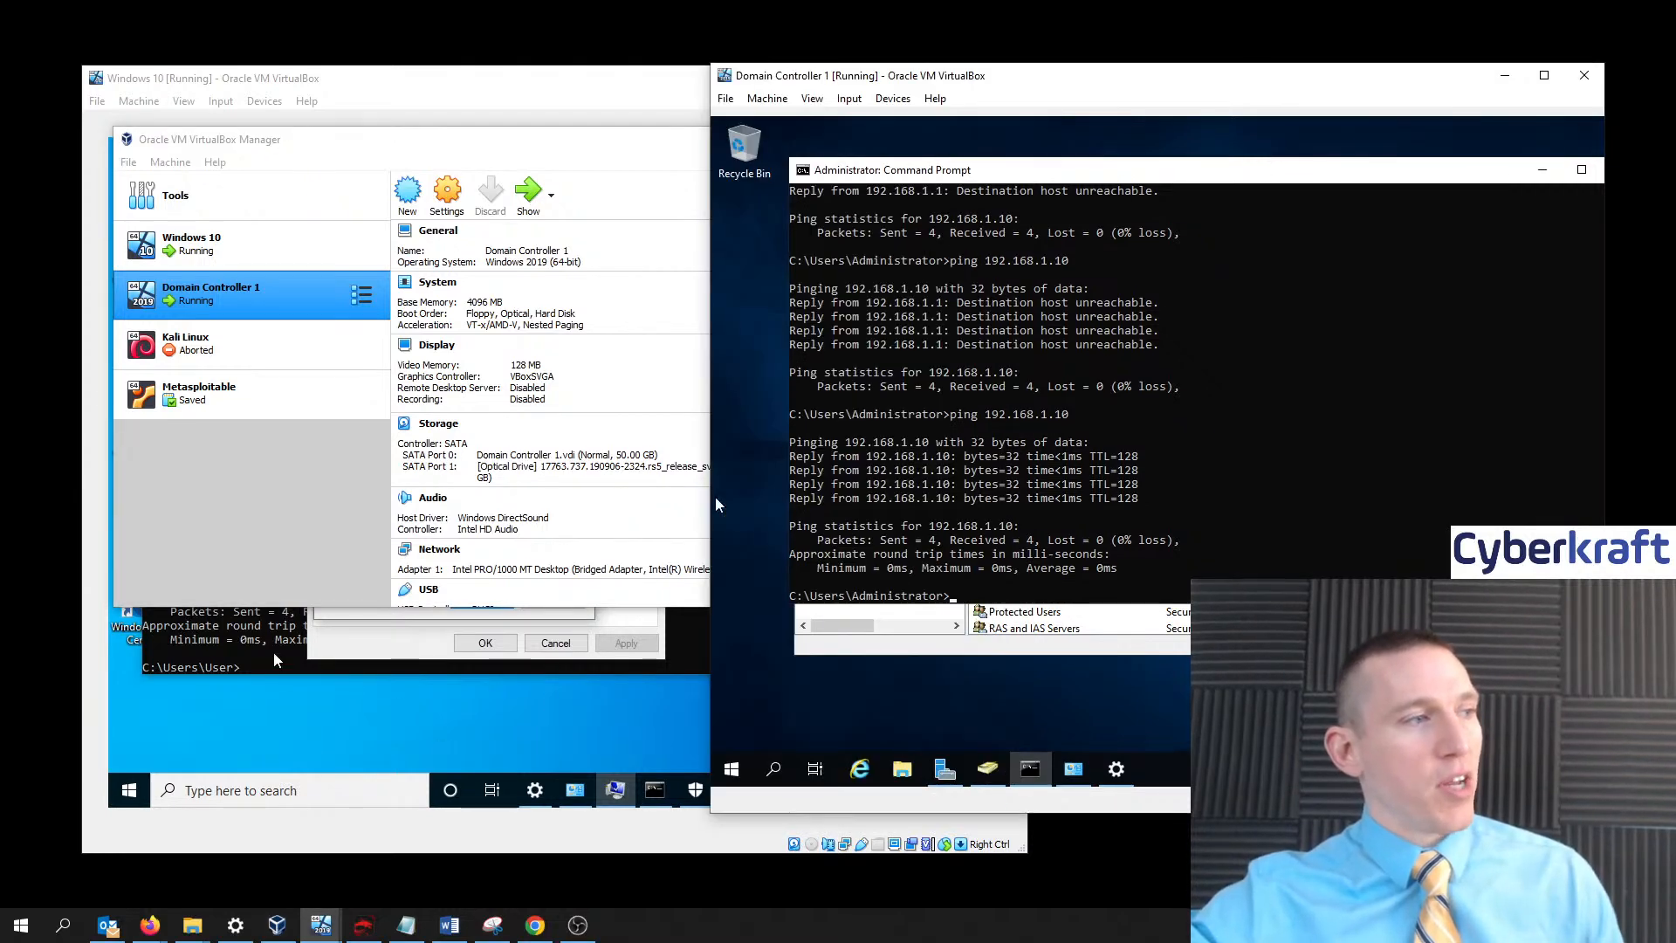
pyautogui.click(300, 478)
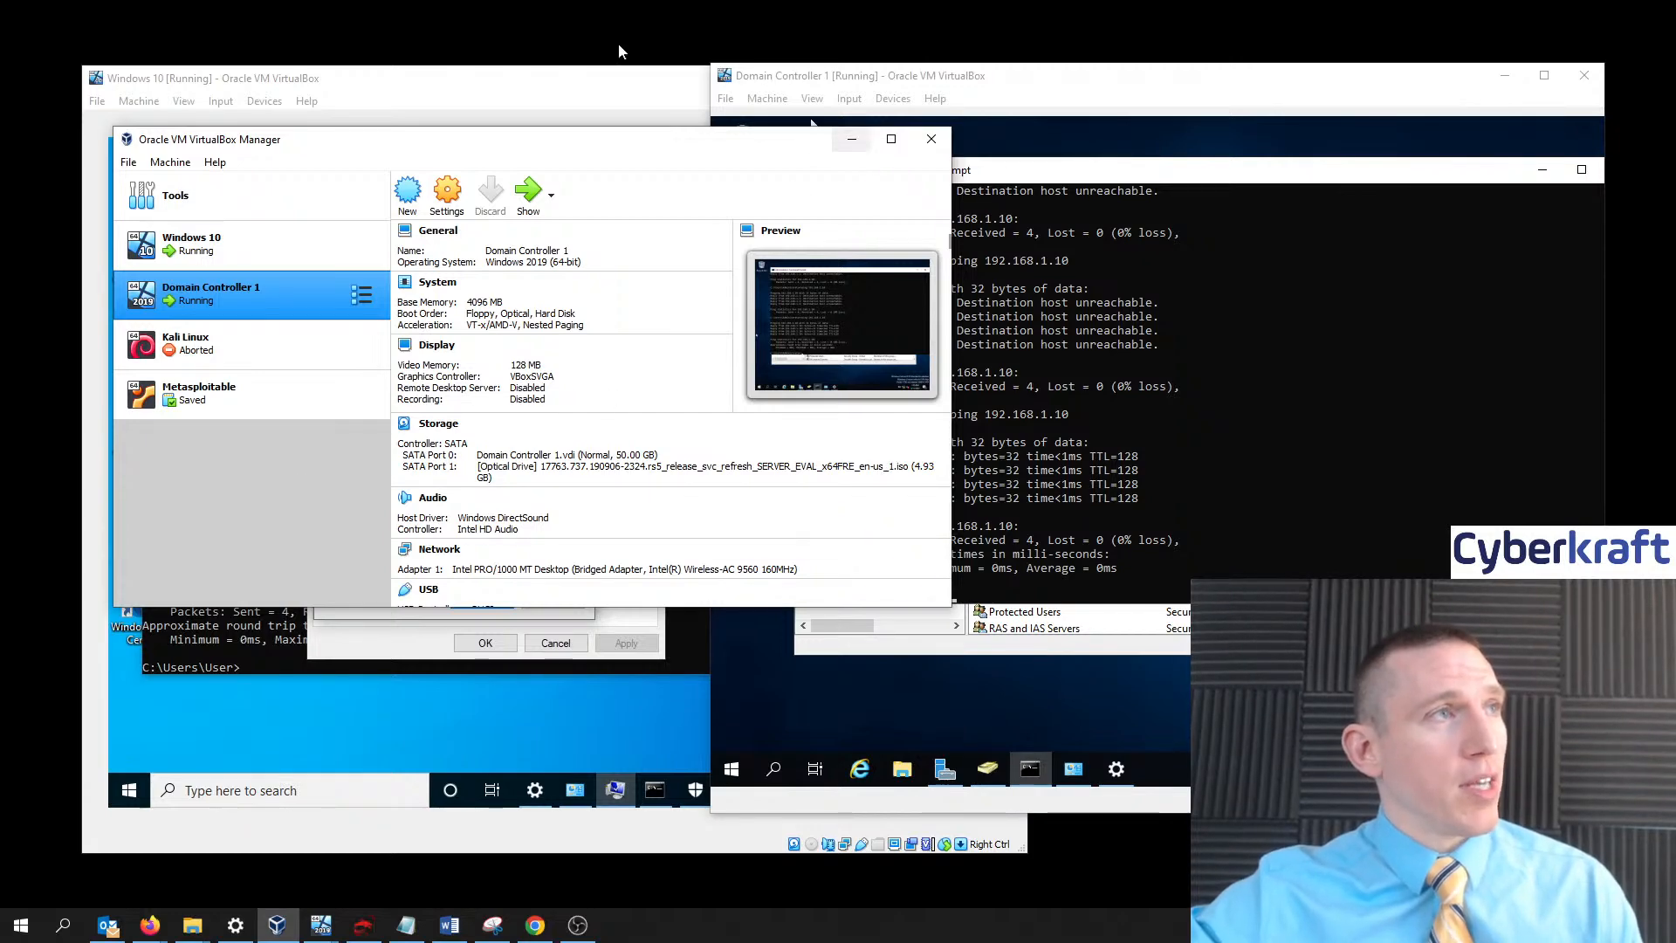
pyautogui.click(851, 139)
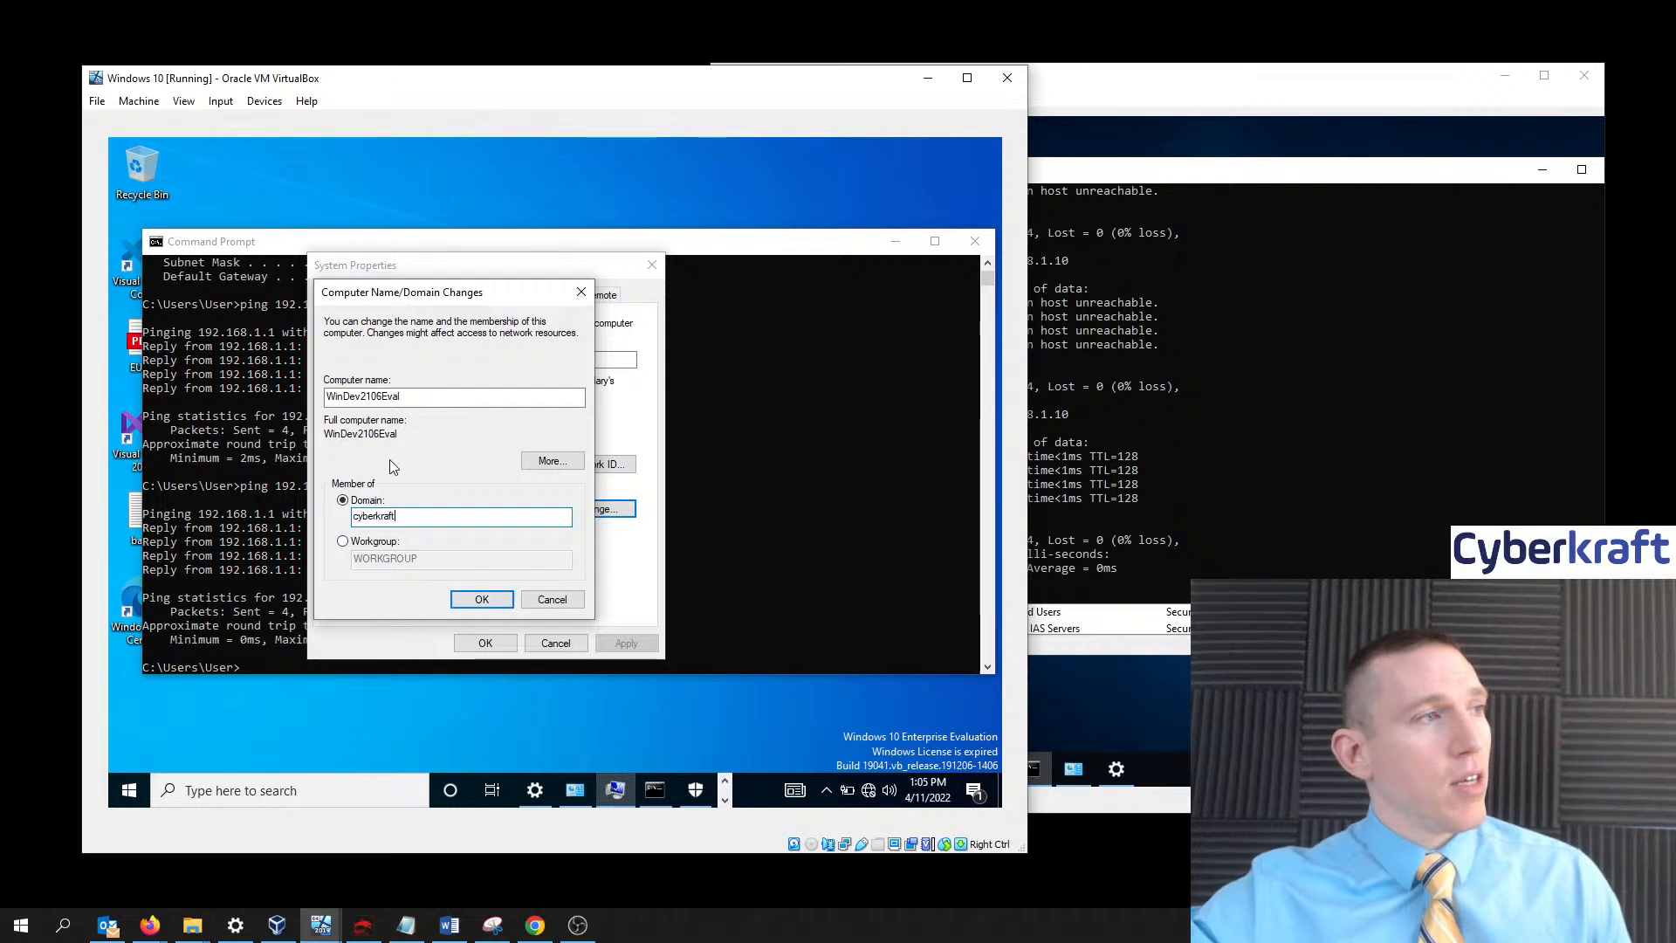
# - Confirm joining cyberkraft and enter the domain admin user name in the Windows Security prompt
pyautogui.moveTo(466, 291)
pyautogui.mouseDown()
pyautogui.moveTo(545, 356)
pyautogui.moveTo(556, 306)
pyautogui.moveTo(656, 447)
pyautogui.moveTo(798, 471)
pyautogui.moveTo(555, 588)
pyautogui.moveTo(466, 543)
pyautogui.moveTo(485, 539)
pyautogui.moveTo(489, 300)
pyautogui.mouseUp()
pyautogui.click(384, 516)
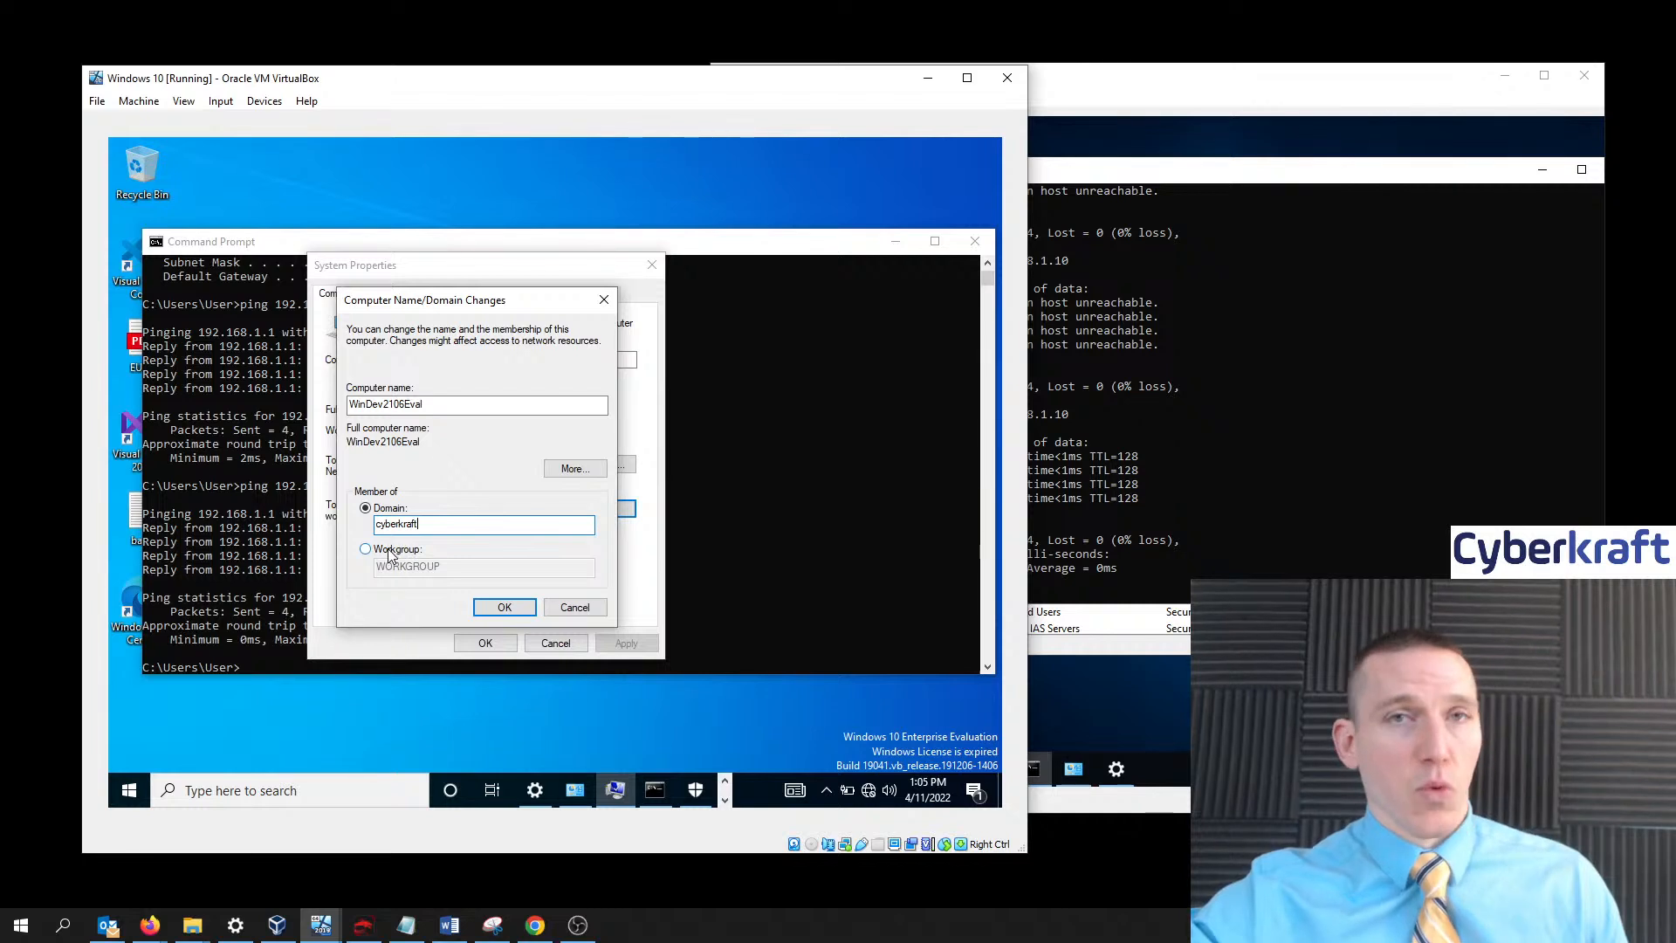
pyautogui.click(519, 608)
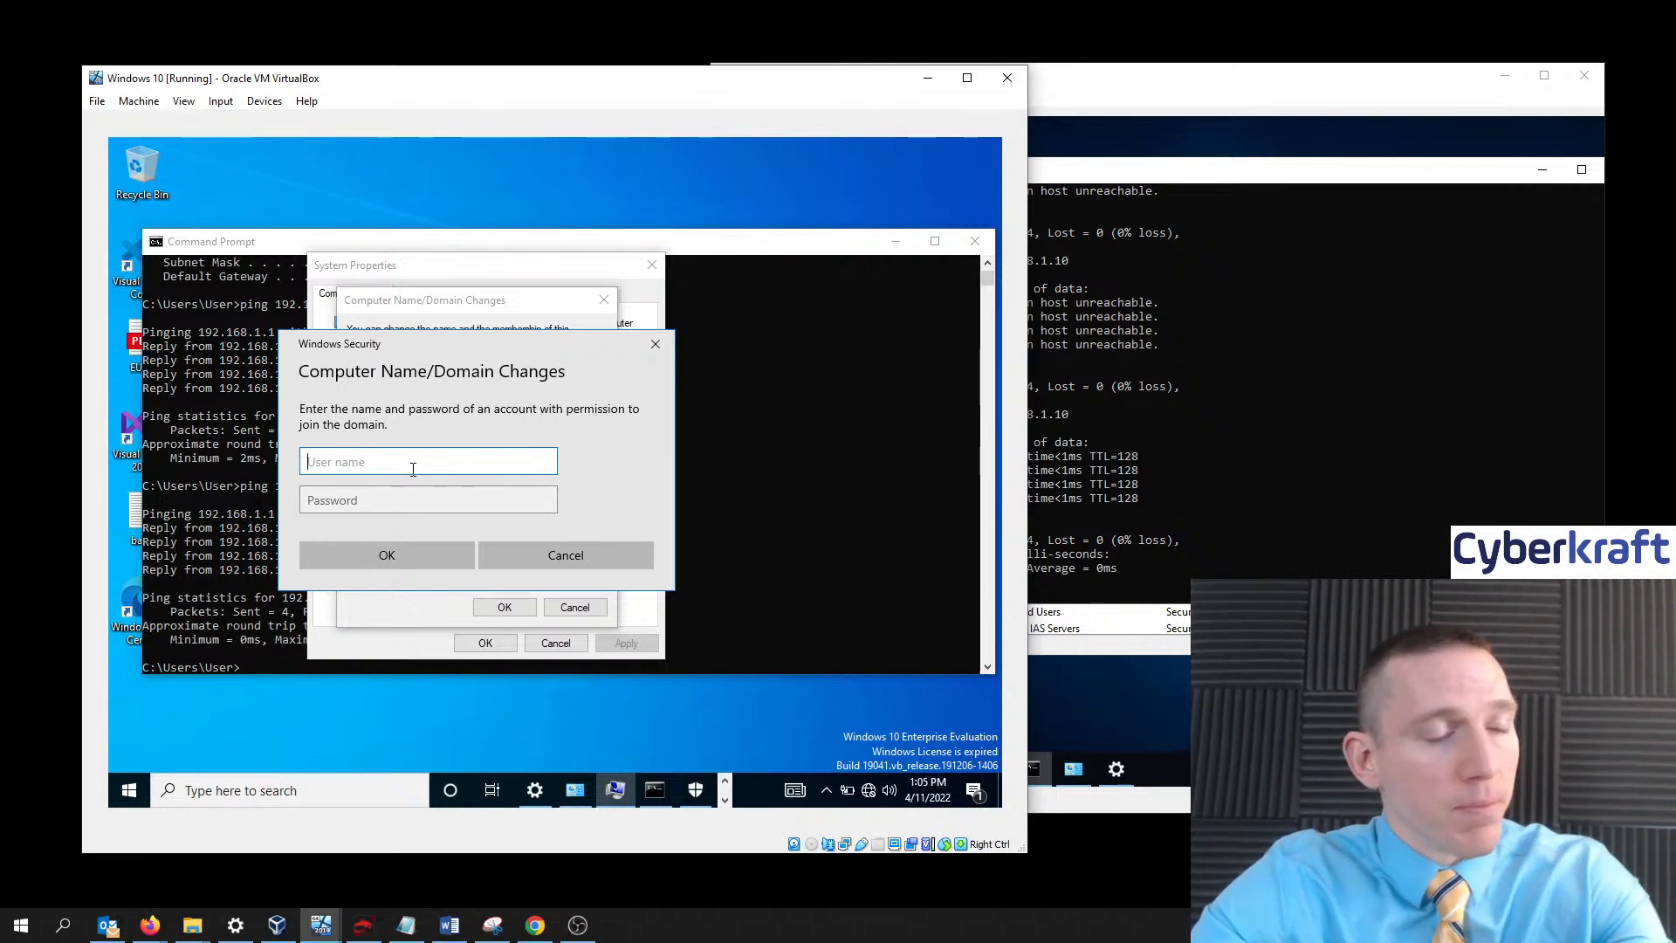
pyautogui.write('john')
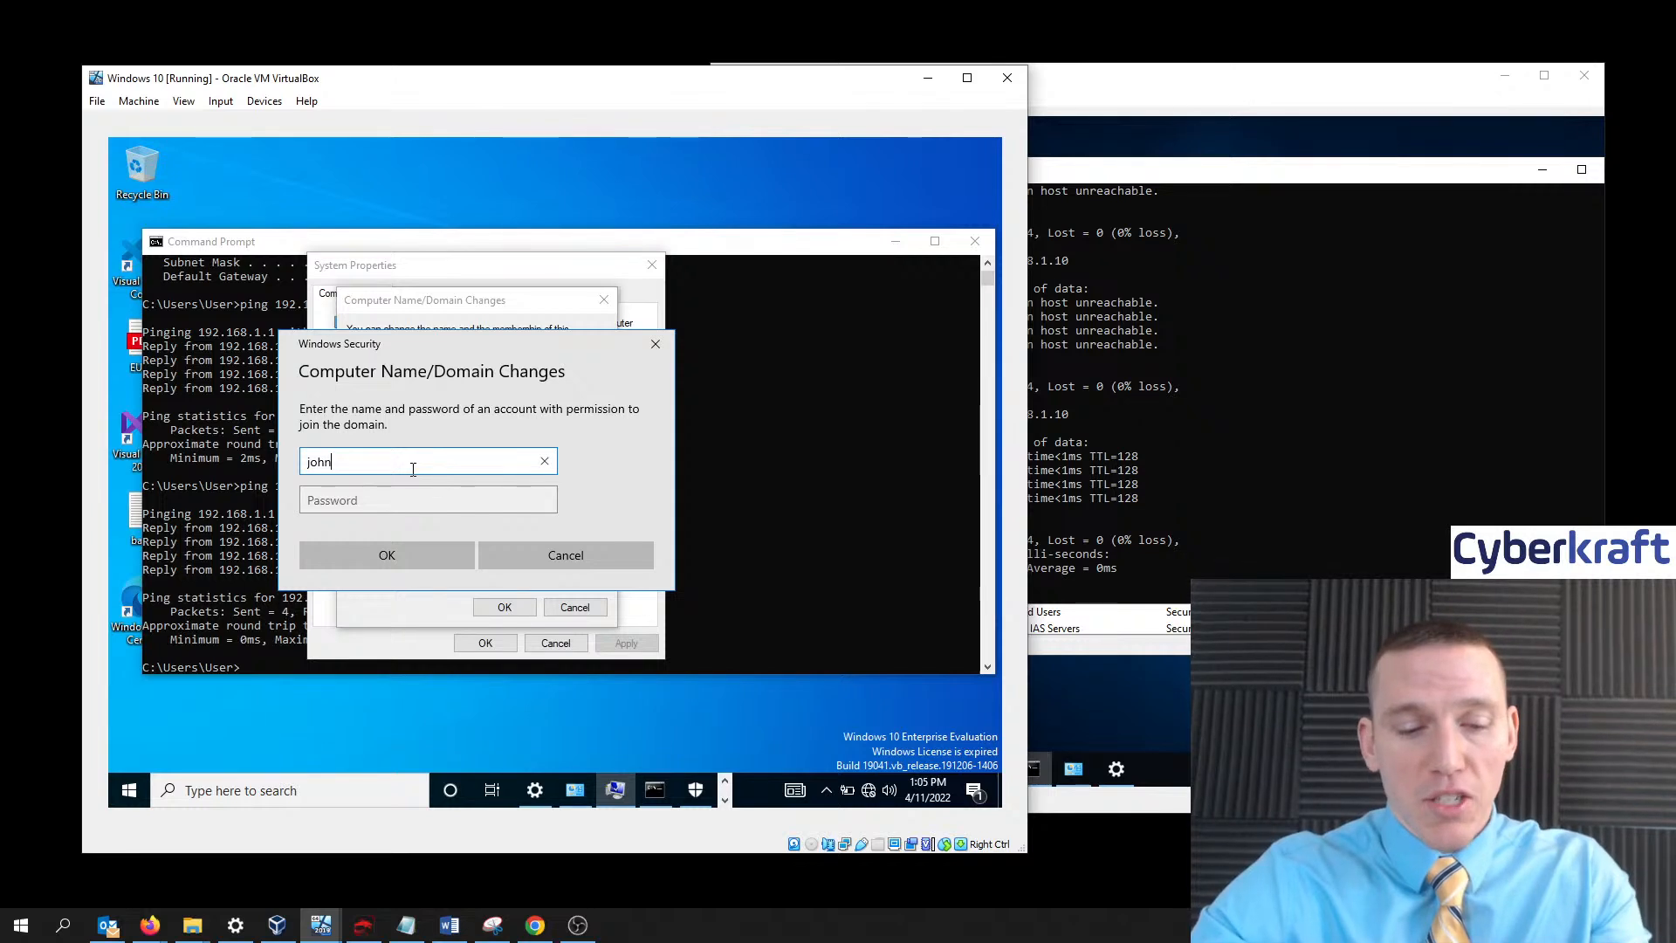
pyautogui.write('.smith')
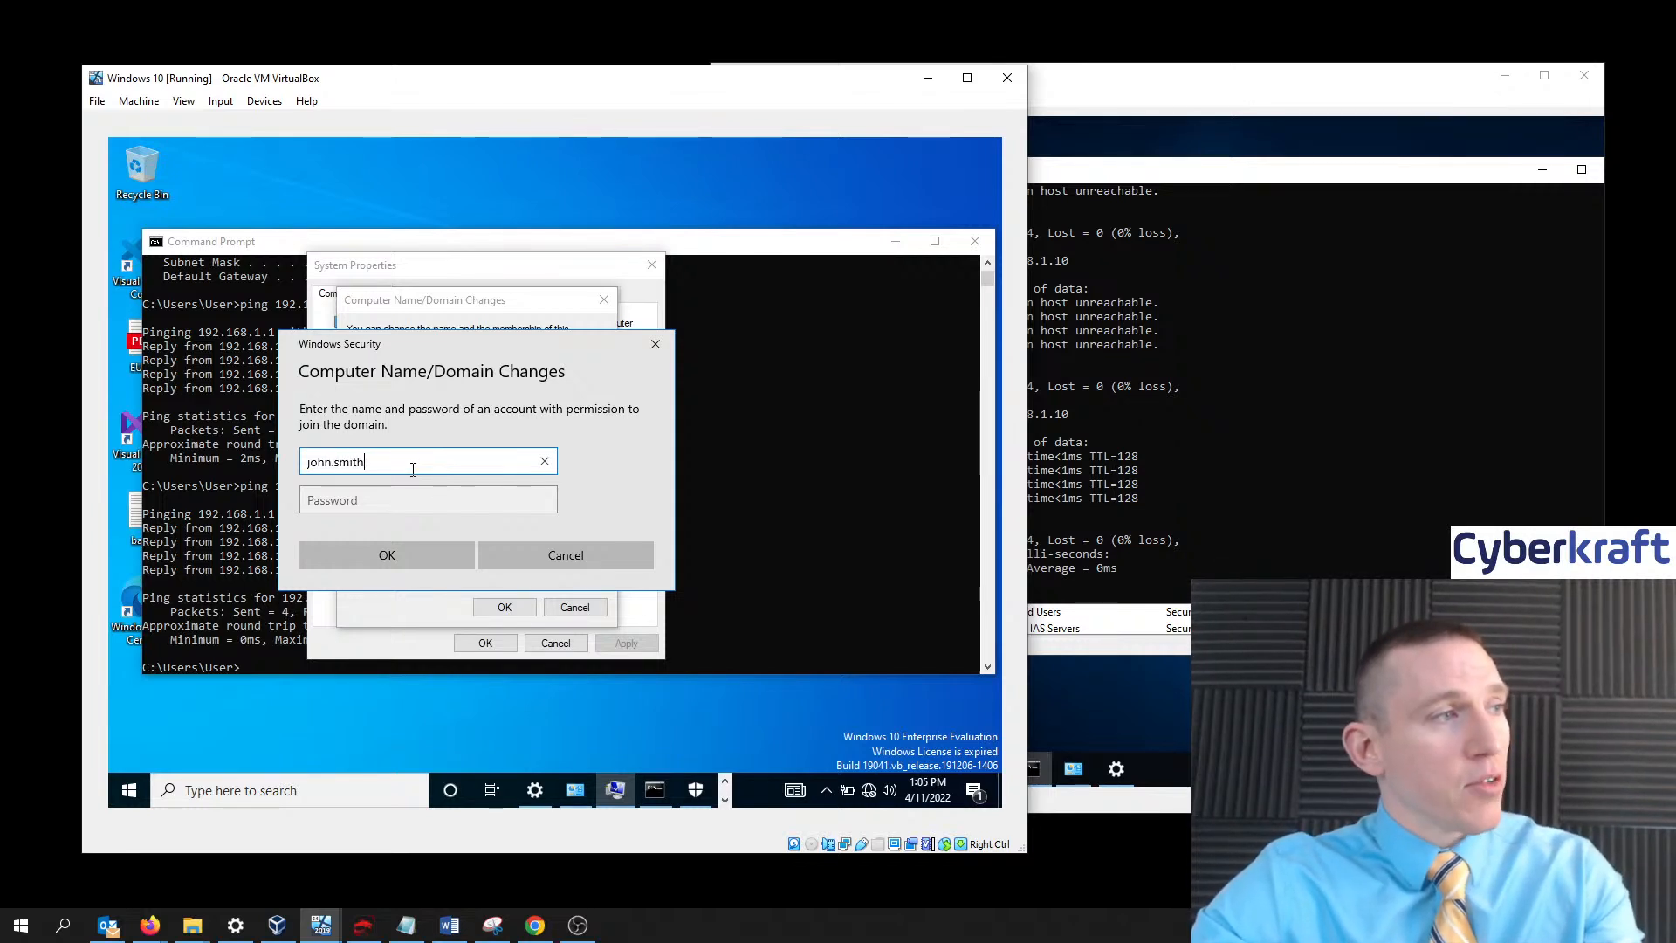
pyautogui.press('Tab')
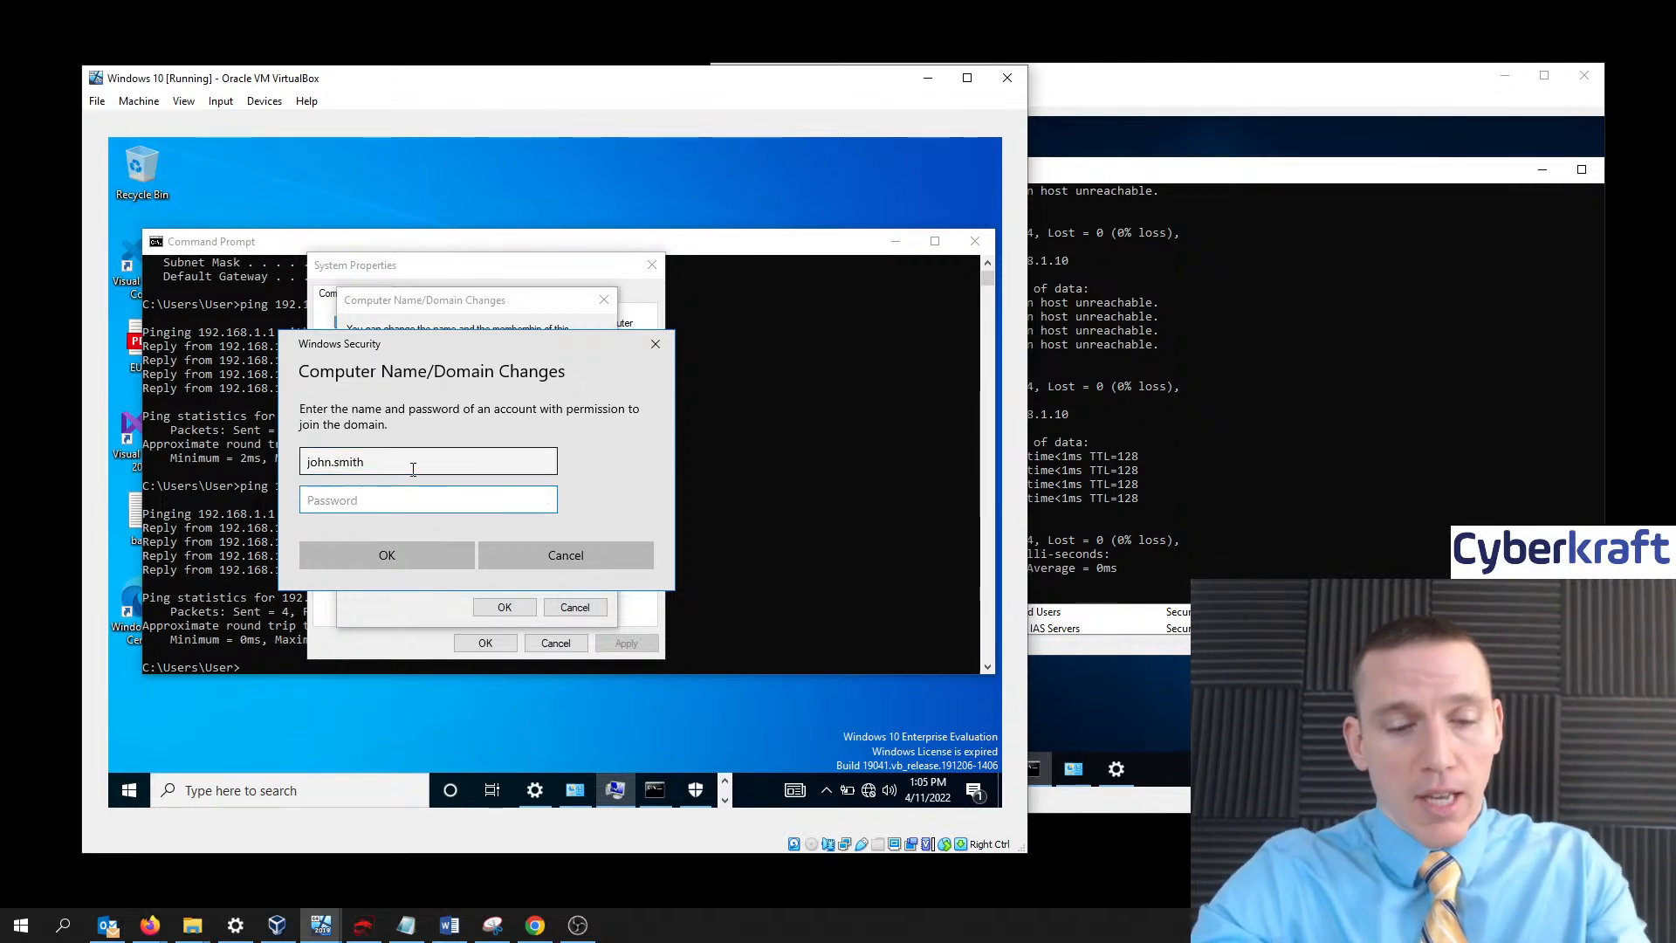
pyautogui.write('••')
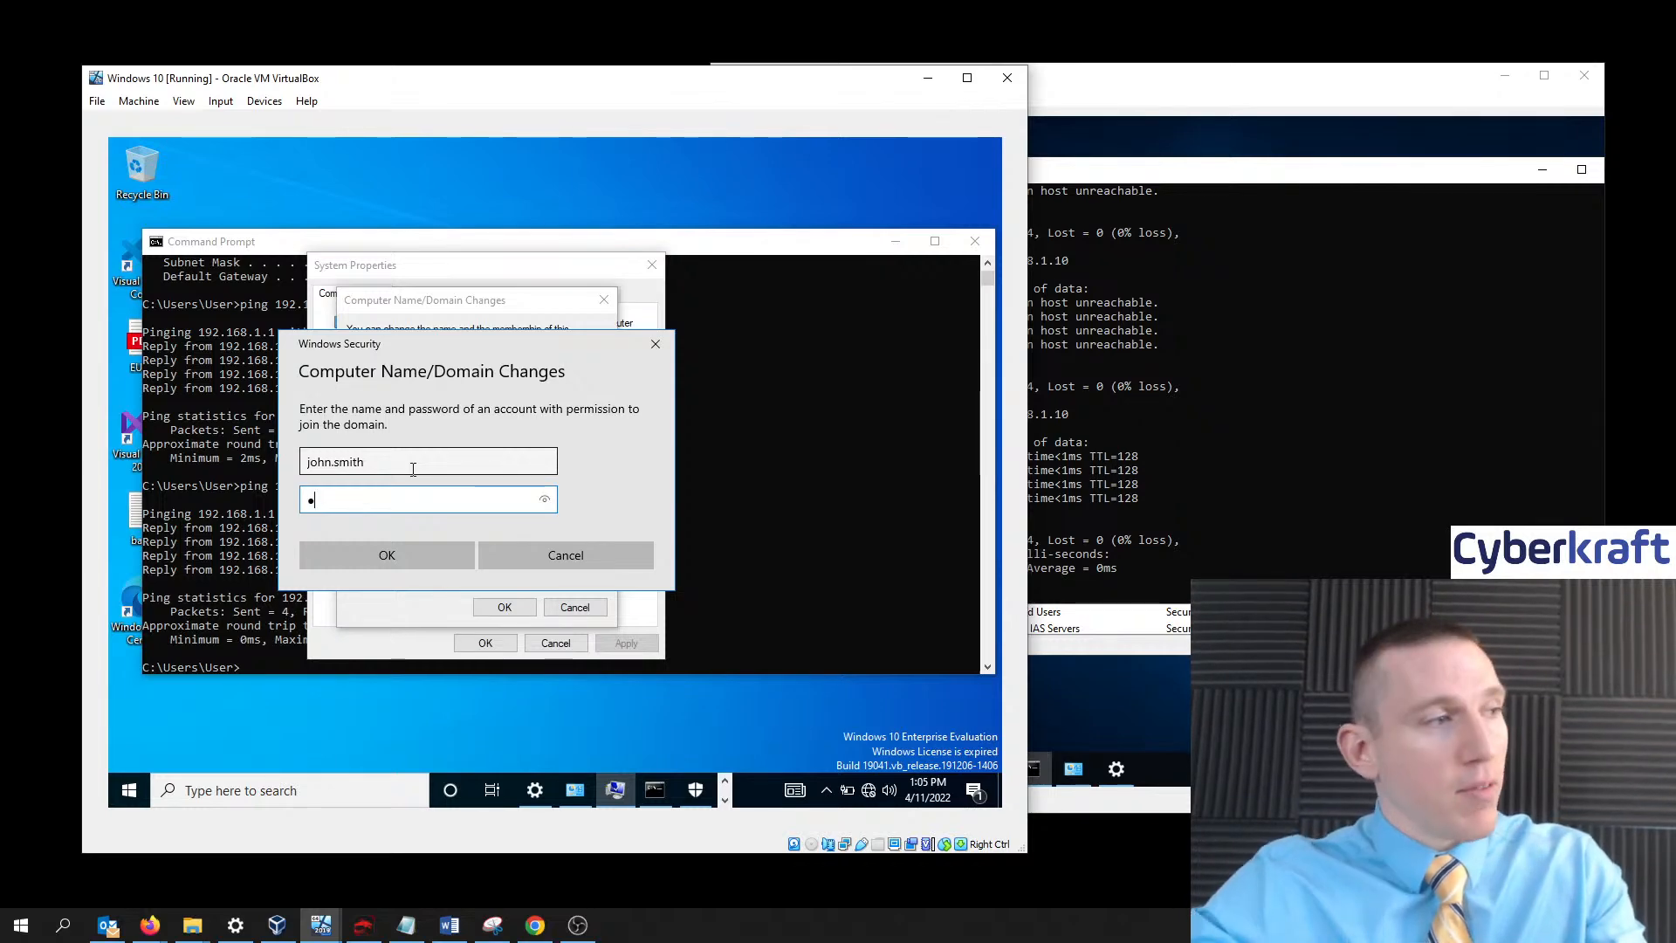
# - Look up the saved password in the notes and clear the mistyped password characters
pyautogui.click(417, 925)
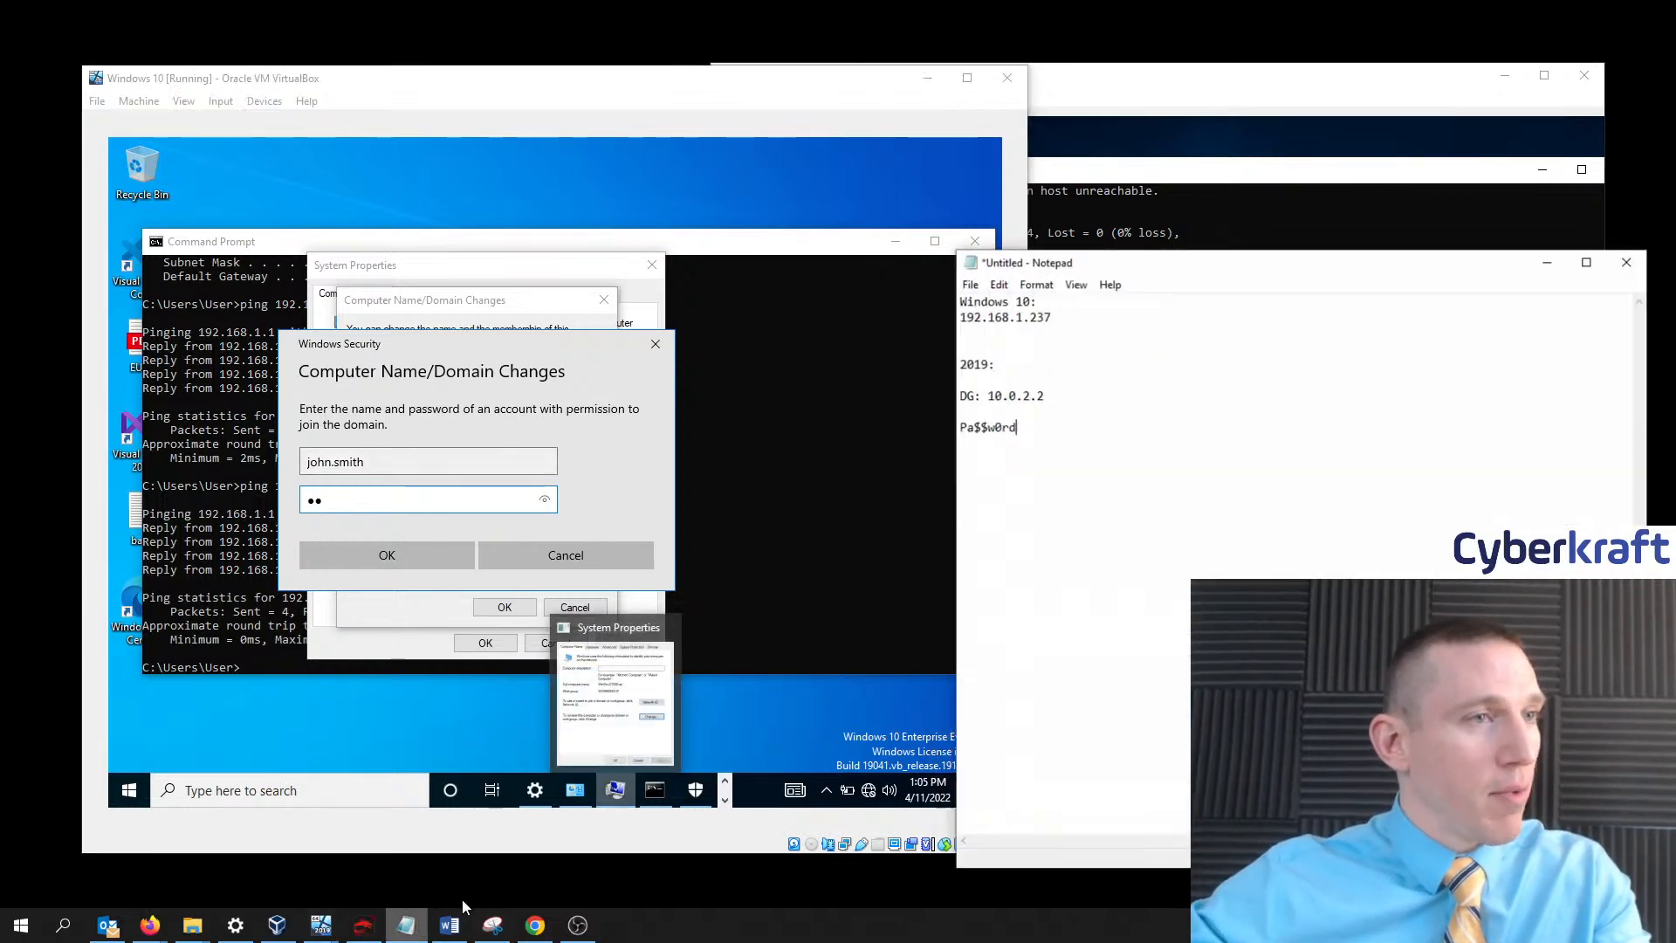
pyautogui.moveTo(1070, 429); pyautogui.dragTo(934, 421)
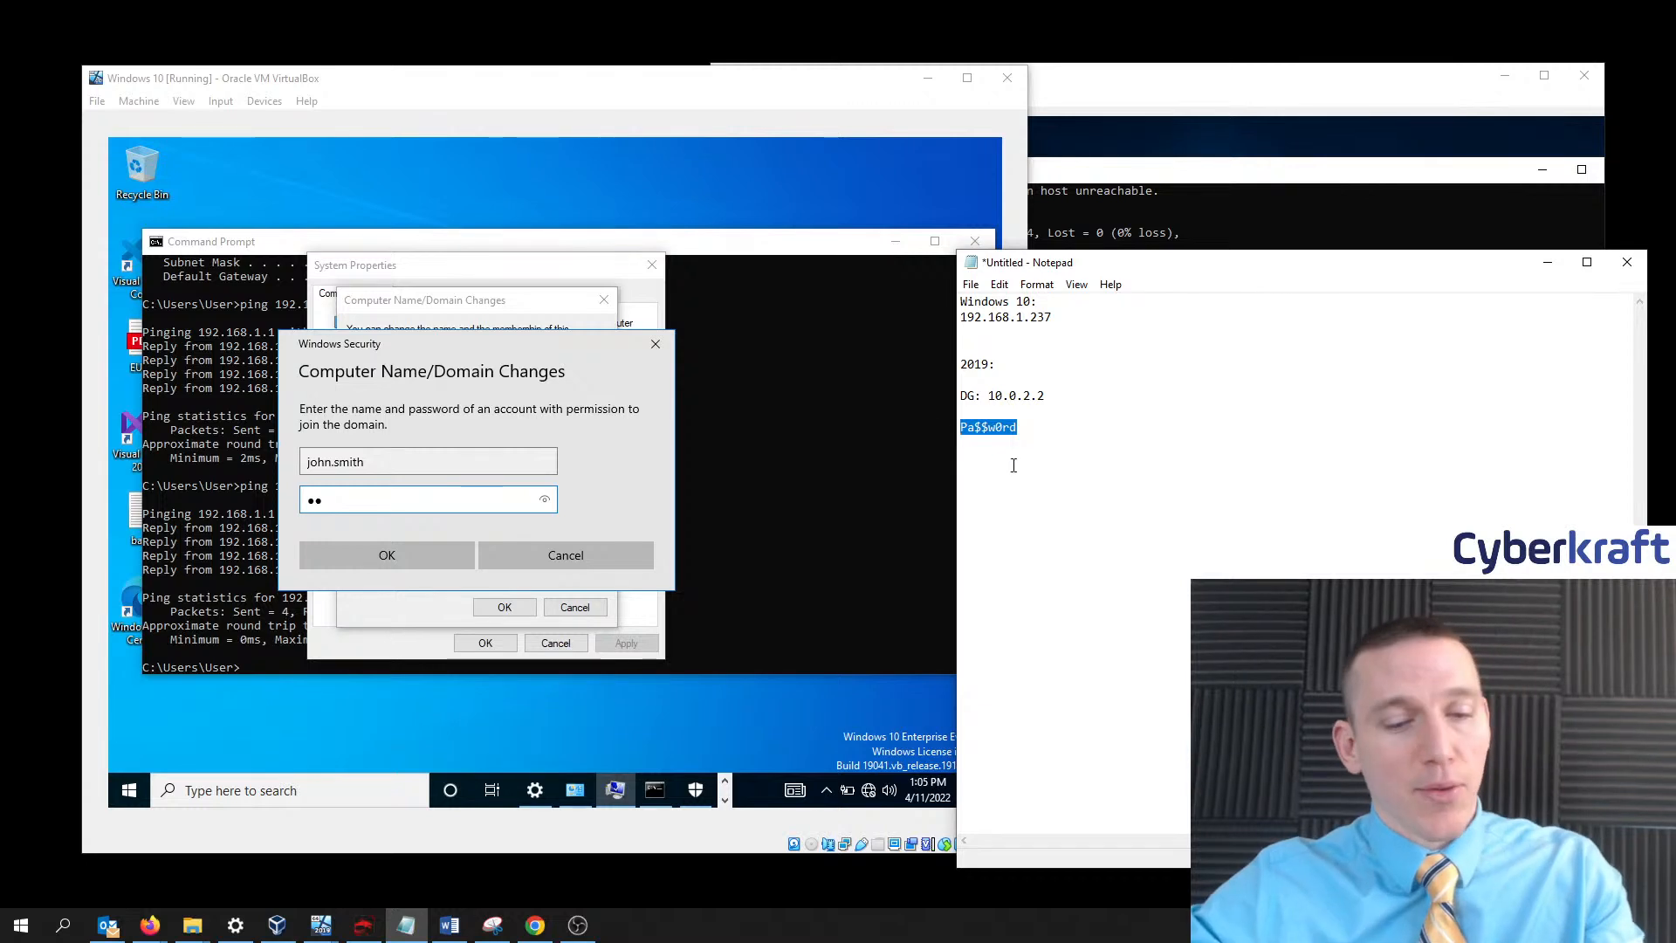
pyautogui.moveTo(358, 498); pyautogui.dragTo(301, 499)
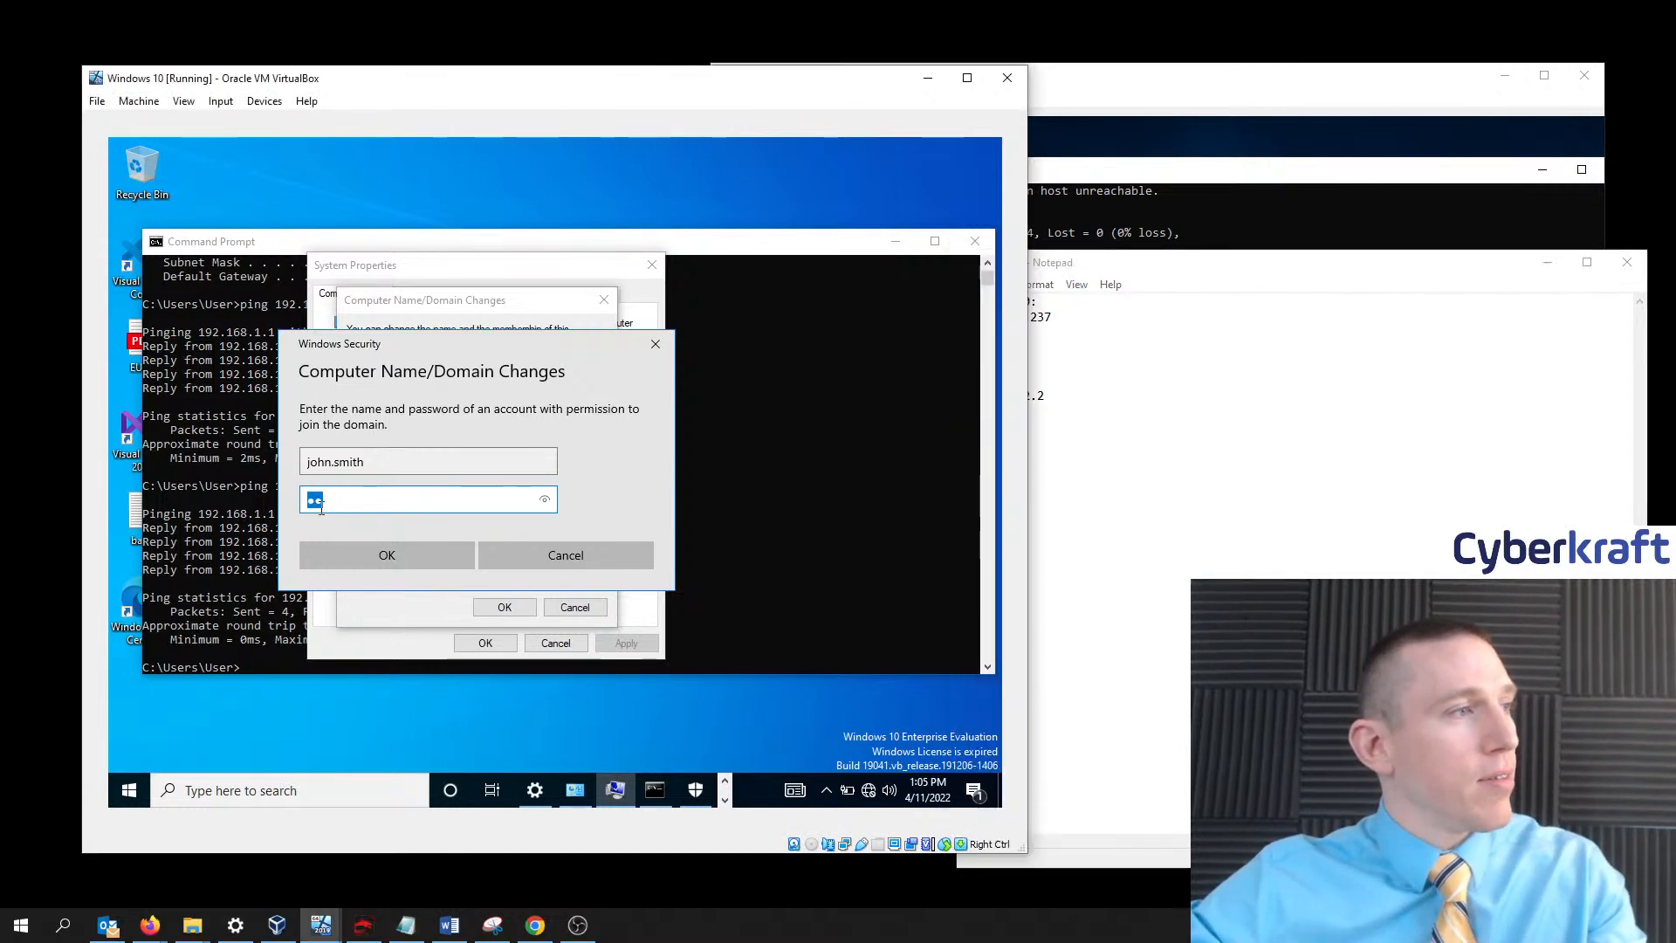
pyautogui.click(328, 498)
pyautogui.doubleClick(328, 498)
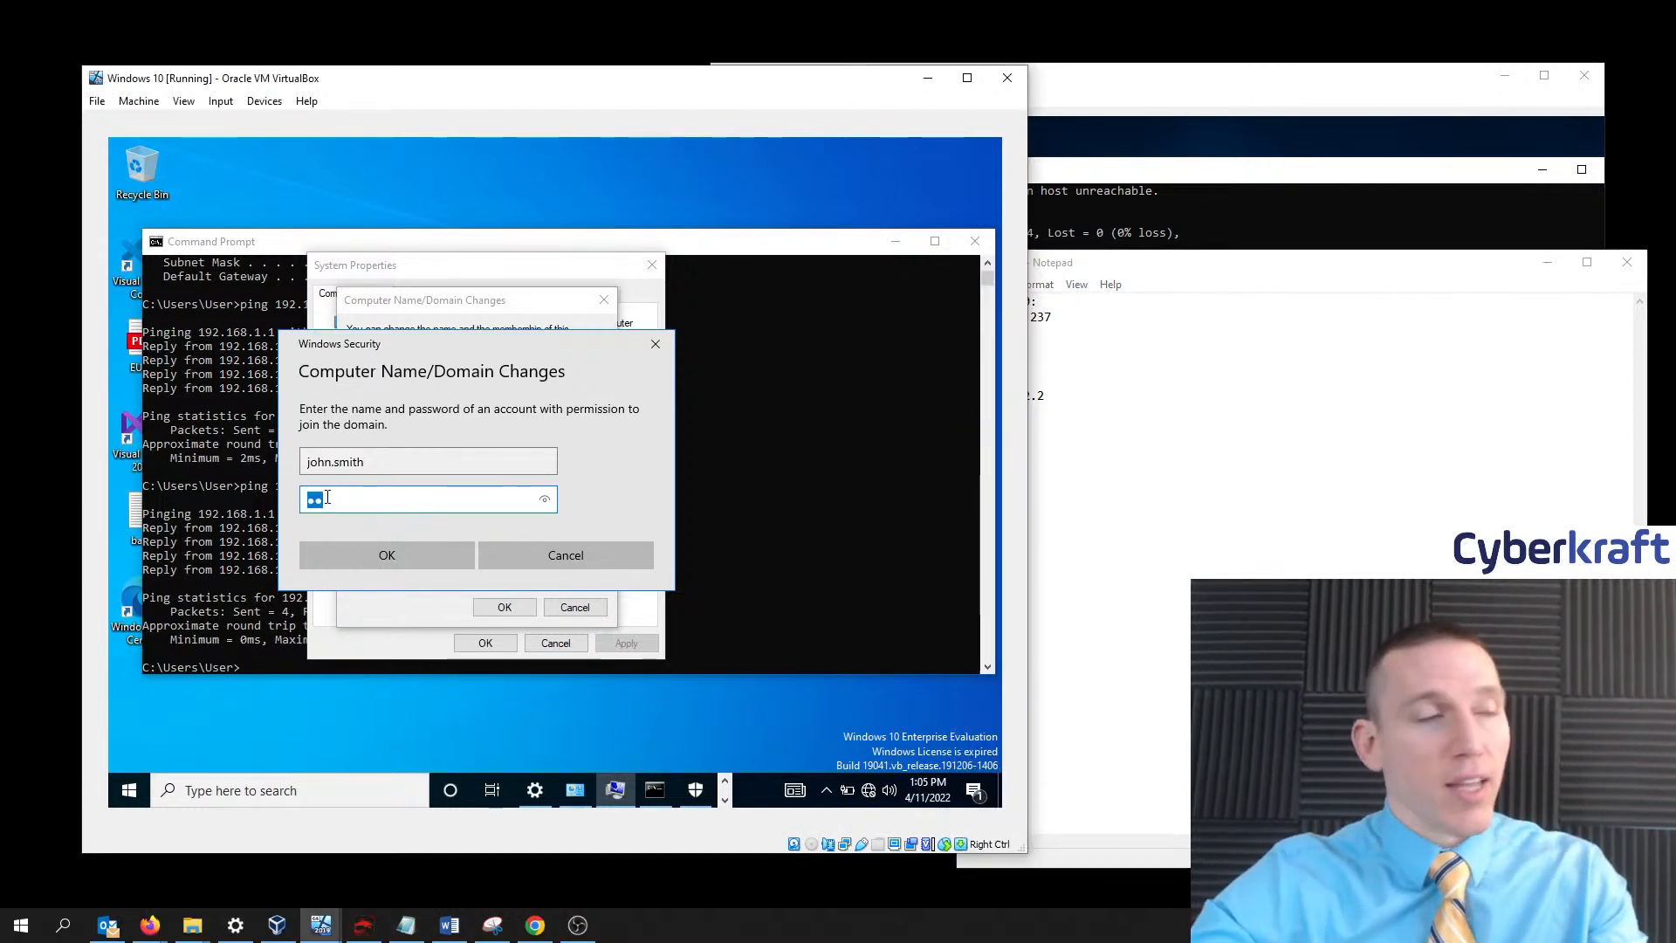
pyautogui.press('BackSpace')
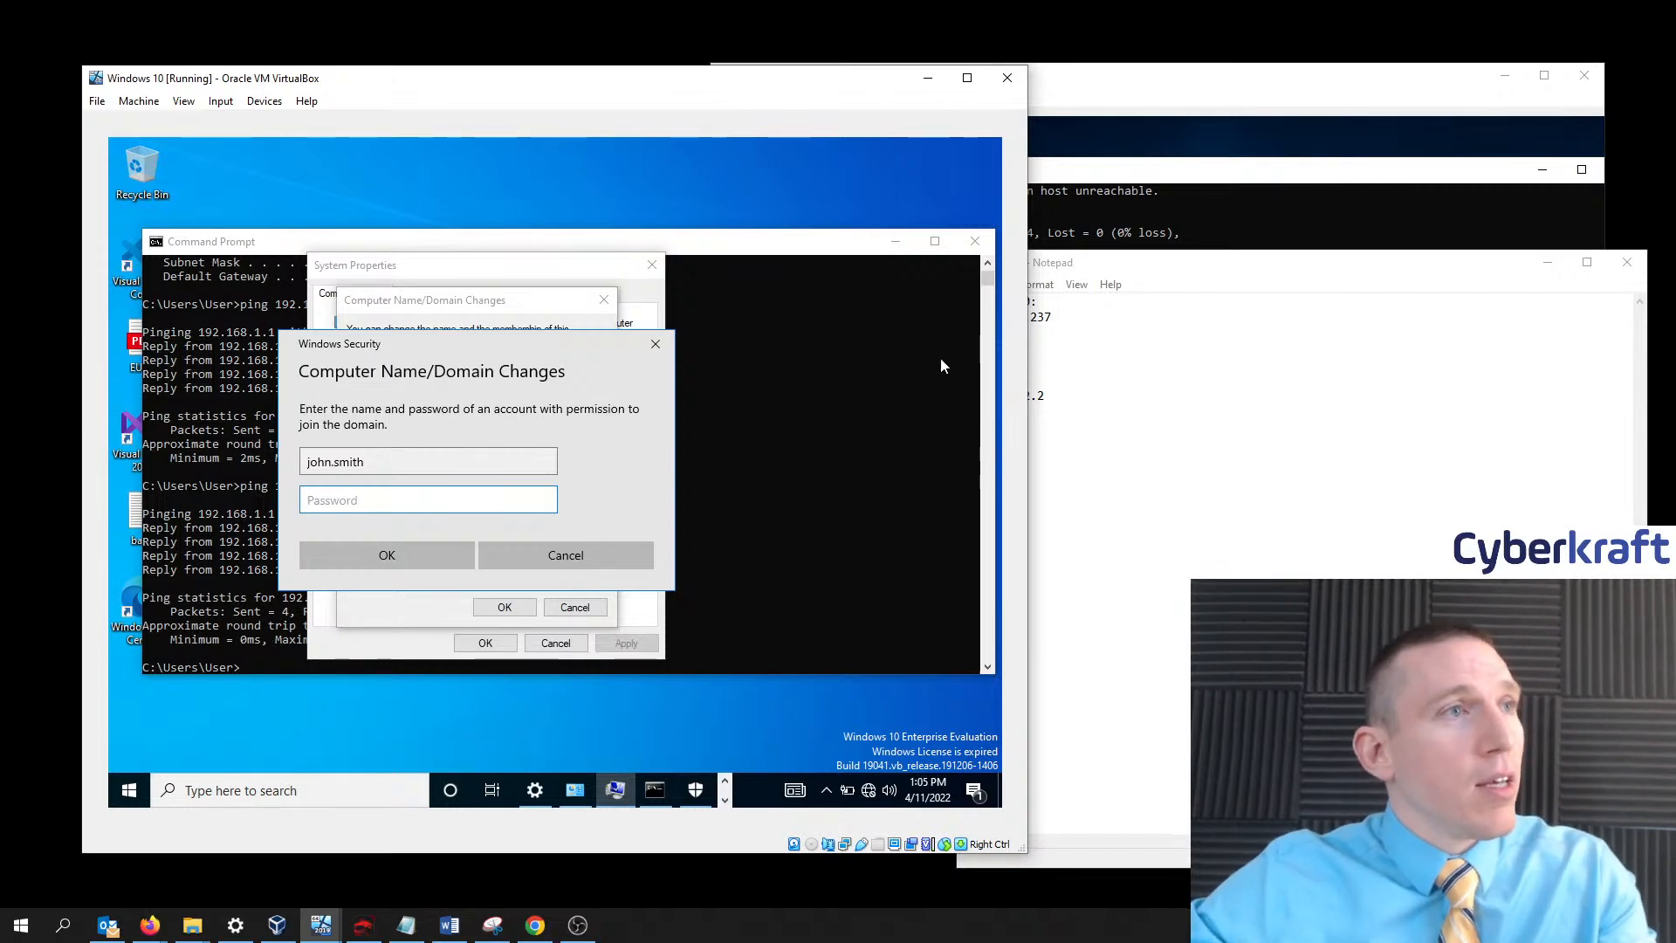
pyautogui.click(1089, 267)
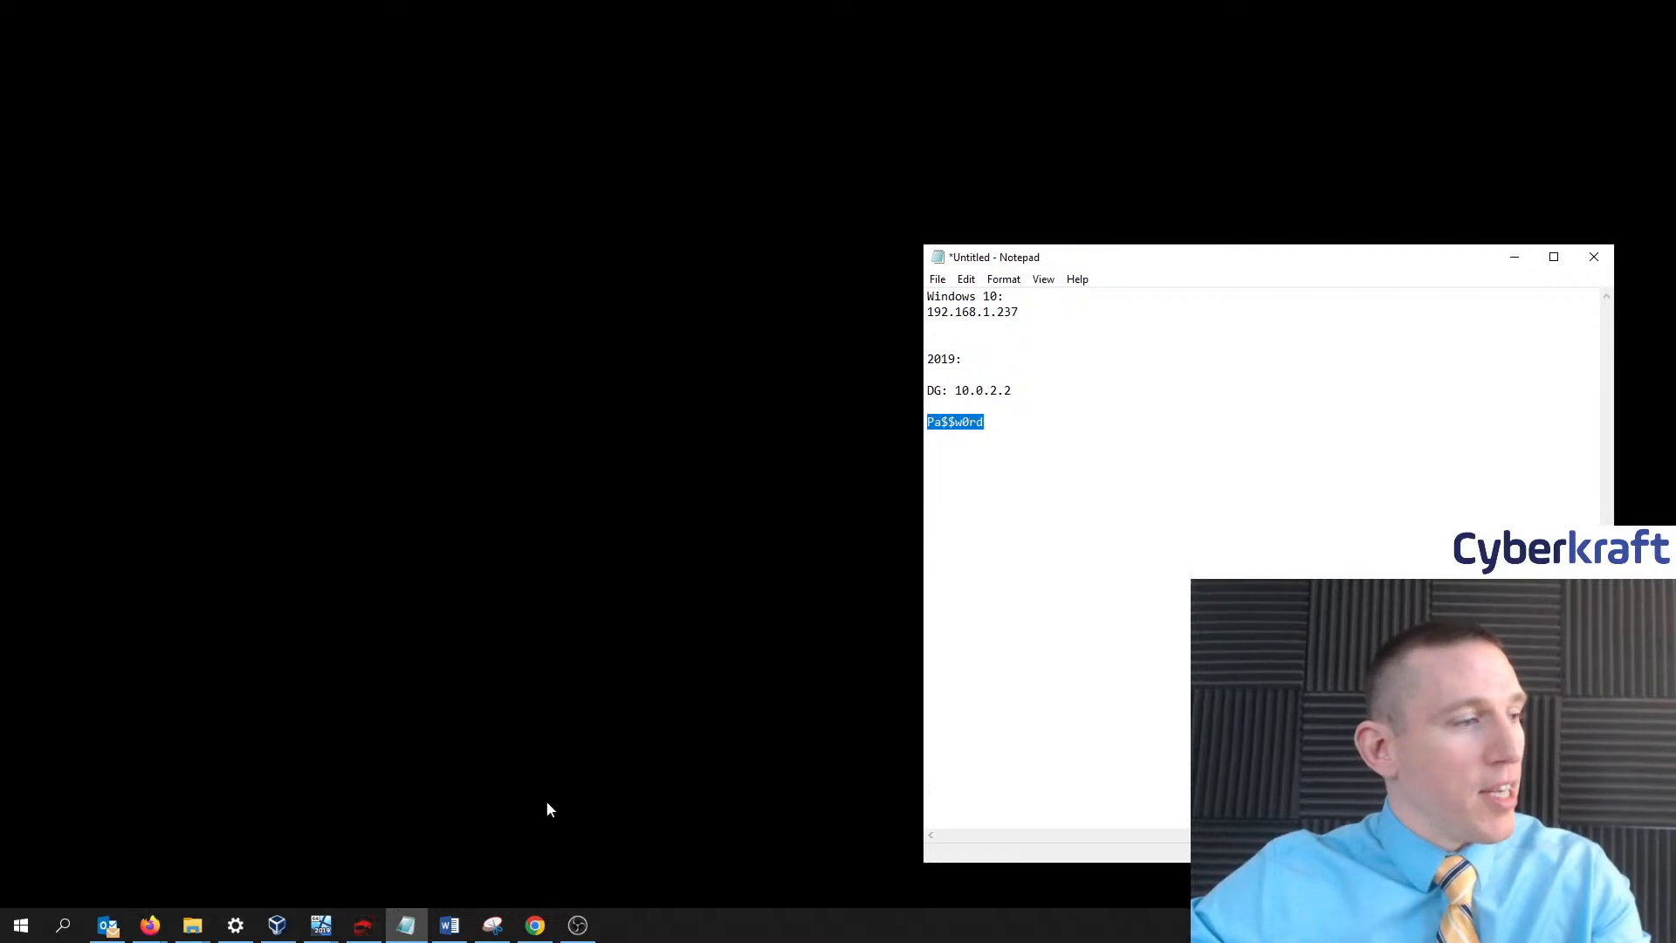
pyautogui.click(321, 926)
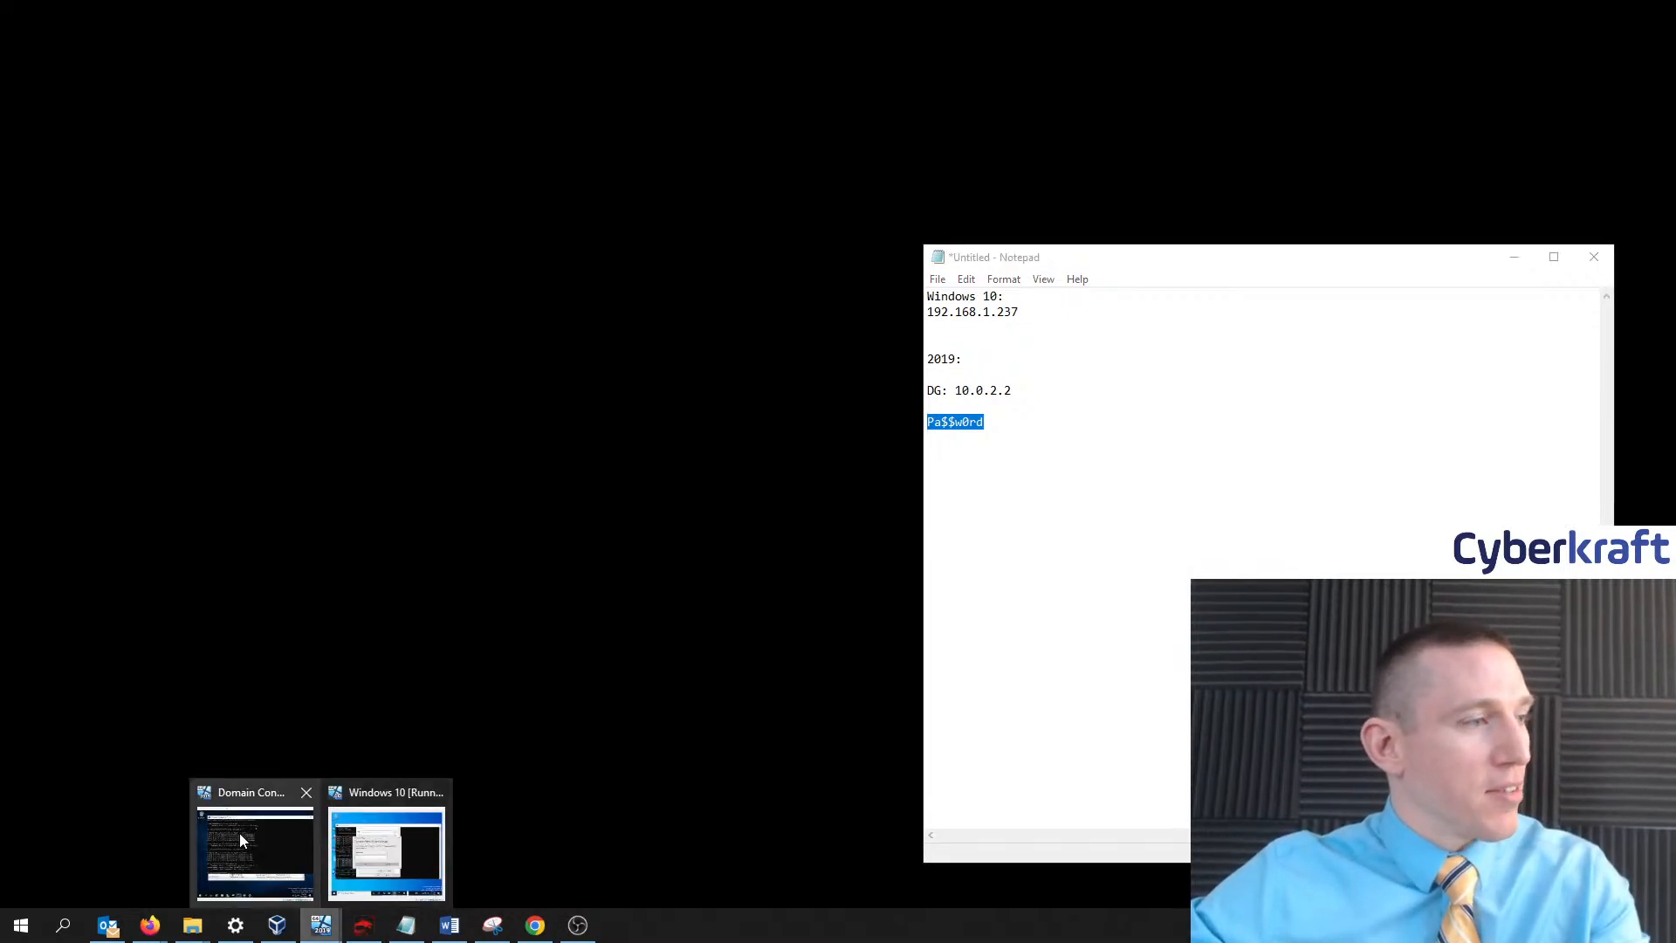
pyautogui.click(393, 842)
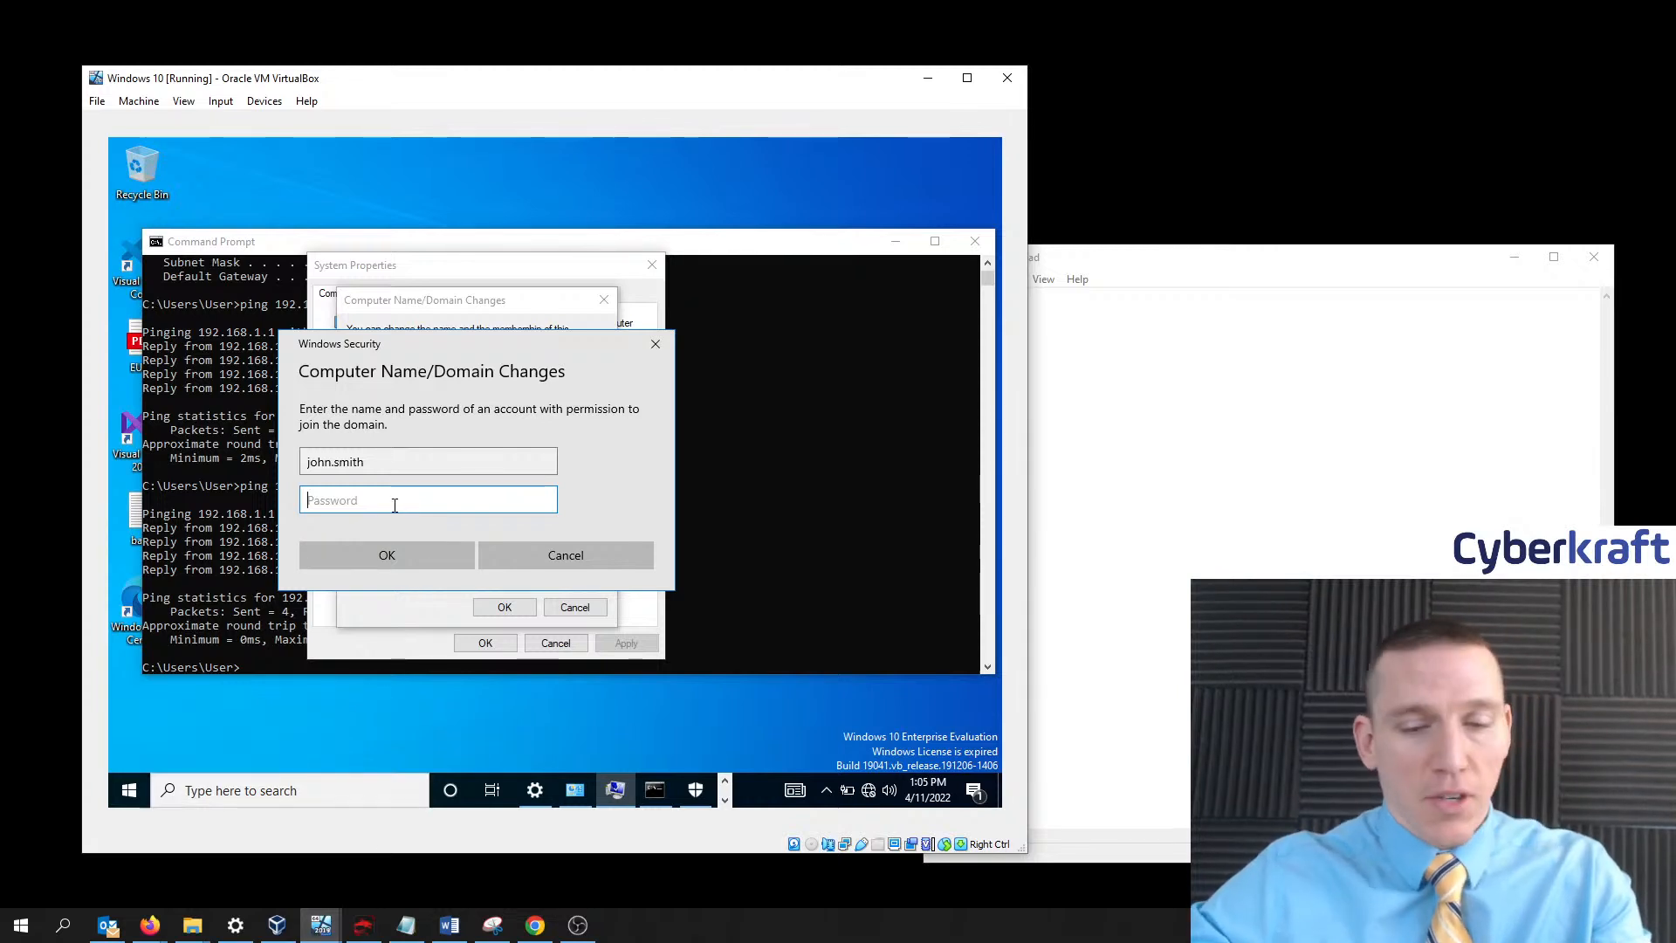
# - Enter the domain account password, submit the credentials, and hide the notes and Domain Controller windows
pyautogui.write('••')
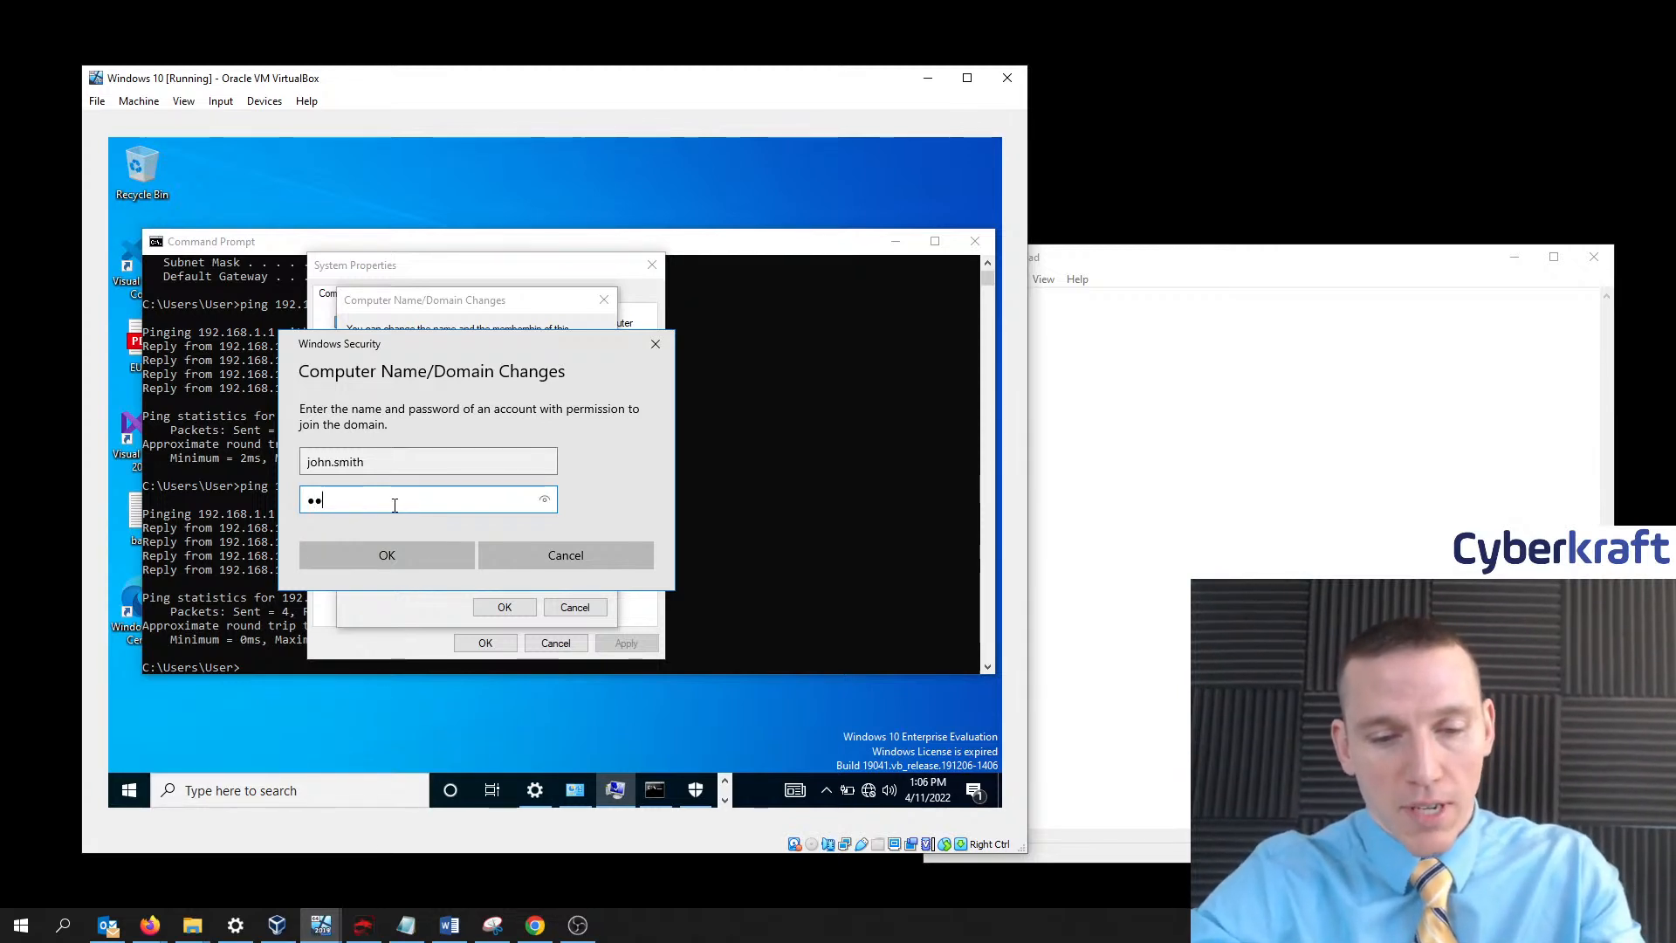
pyautogui.write('••')
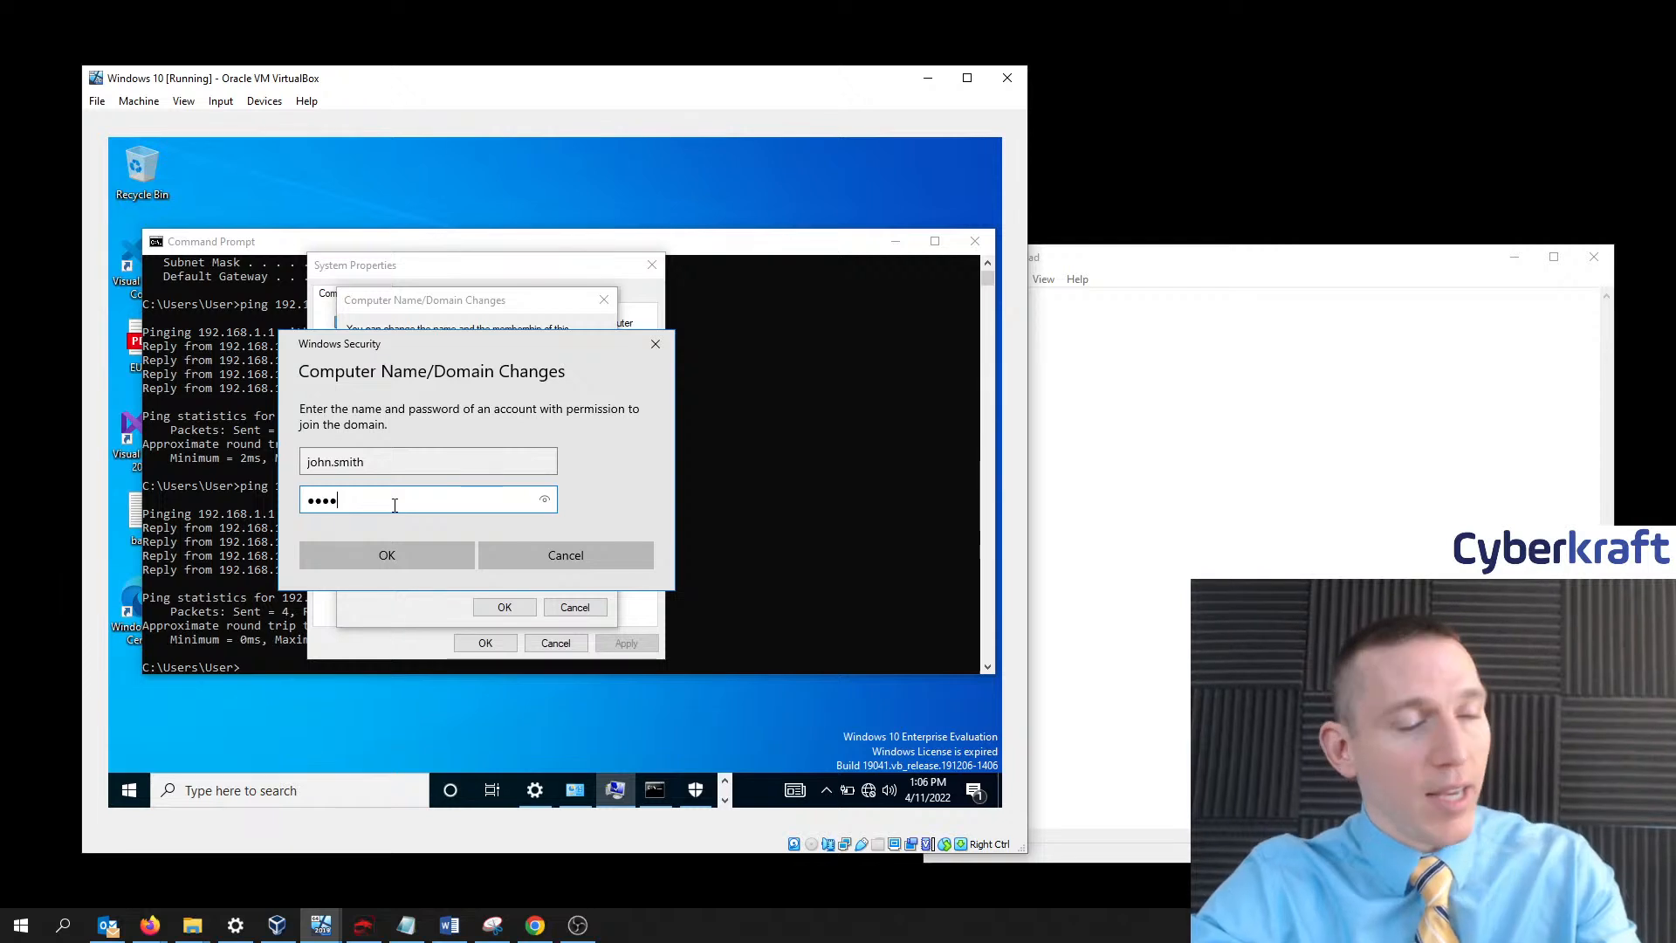
pyautogui.write('••••')
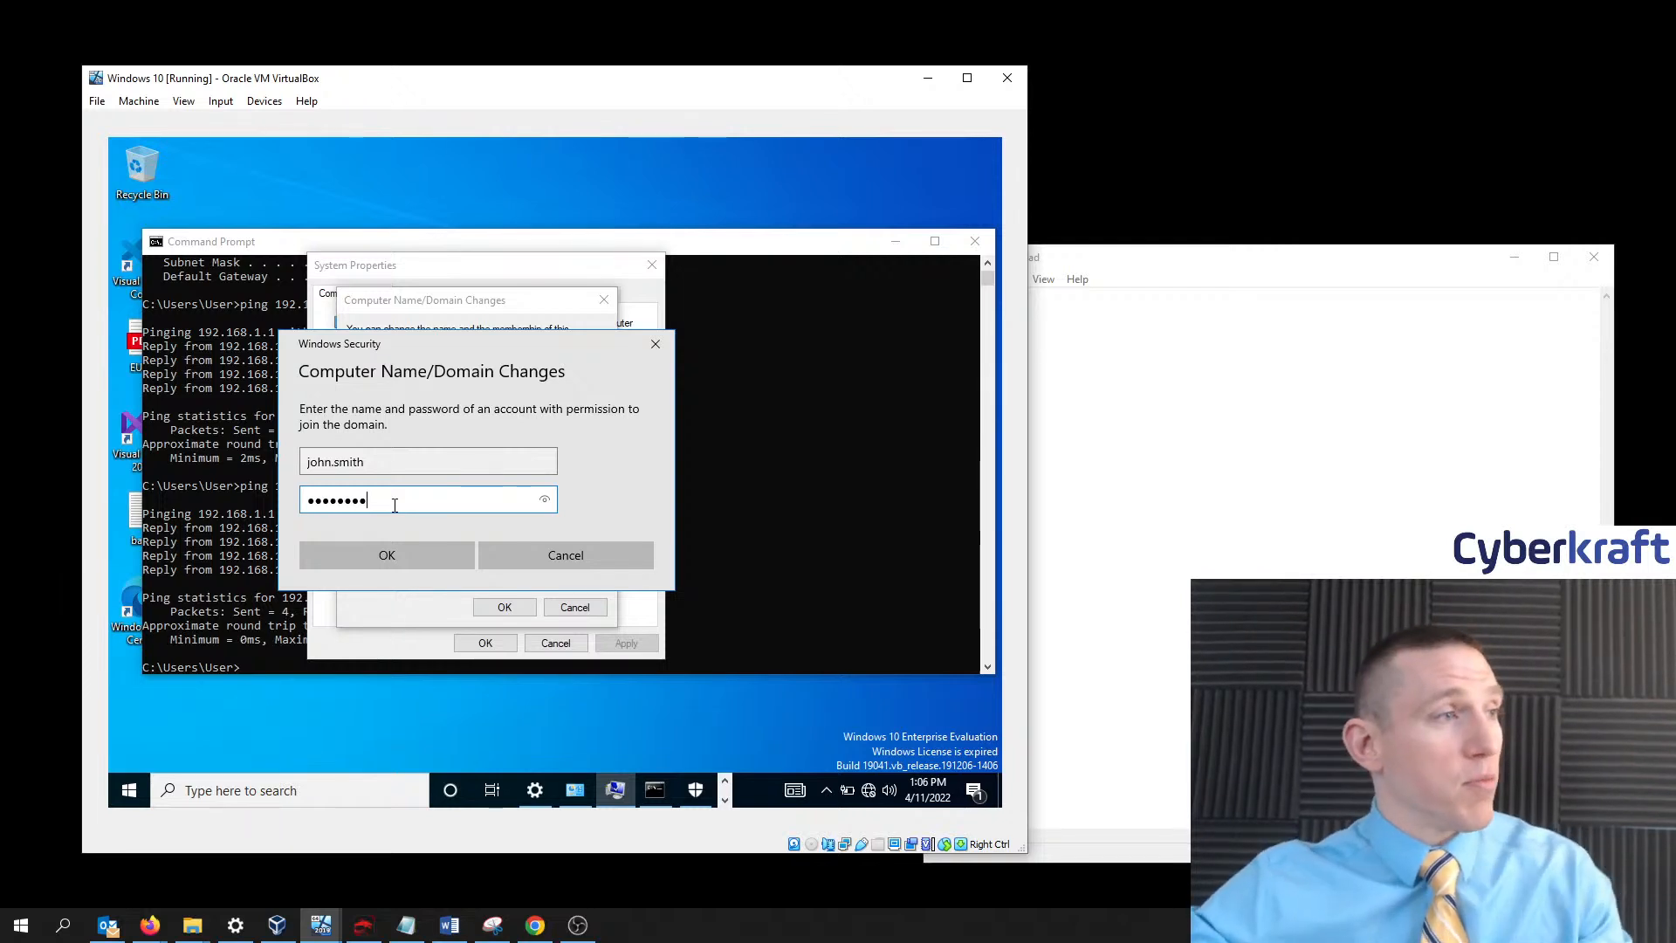
pyautogui.click(381, 554)
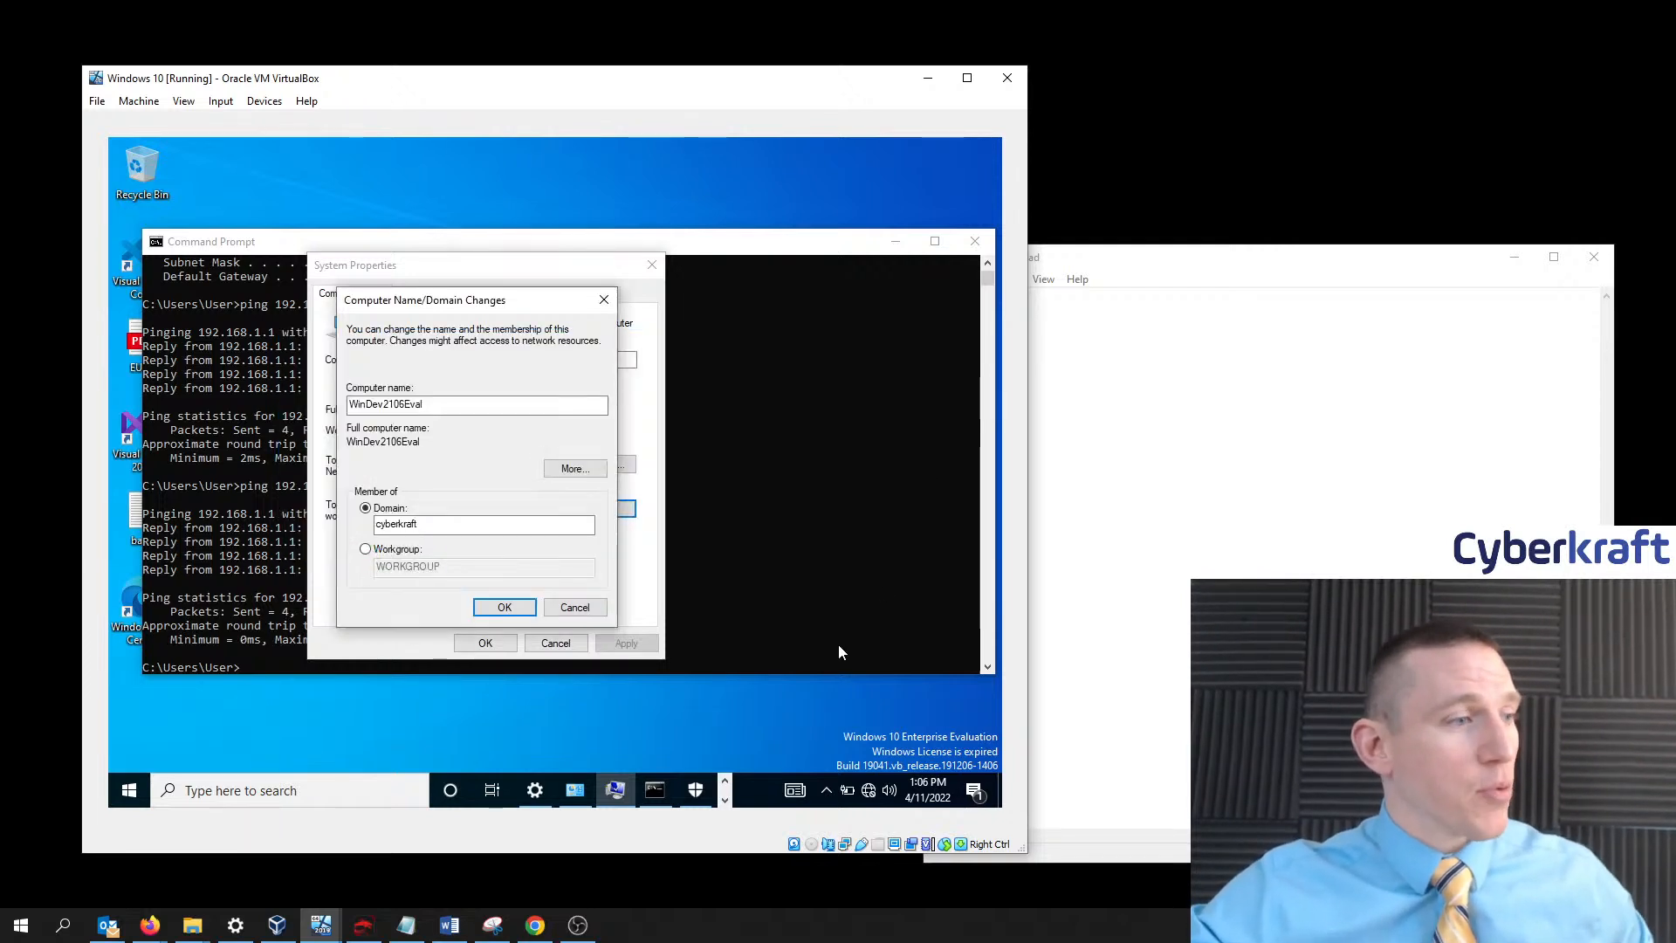
pyautogui.moveTo(321, 925)
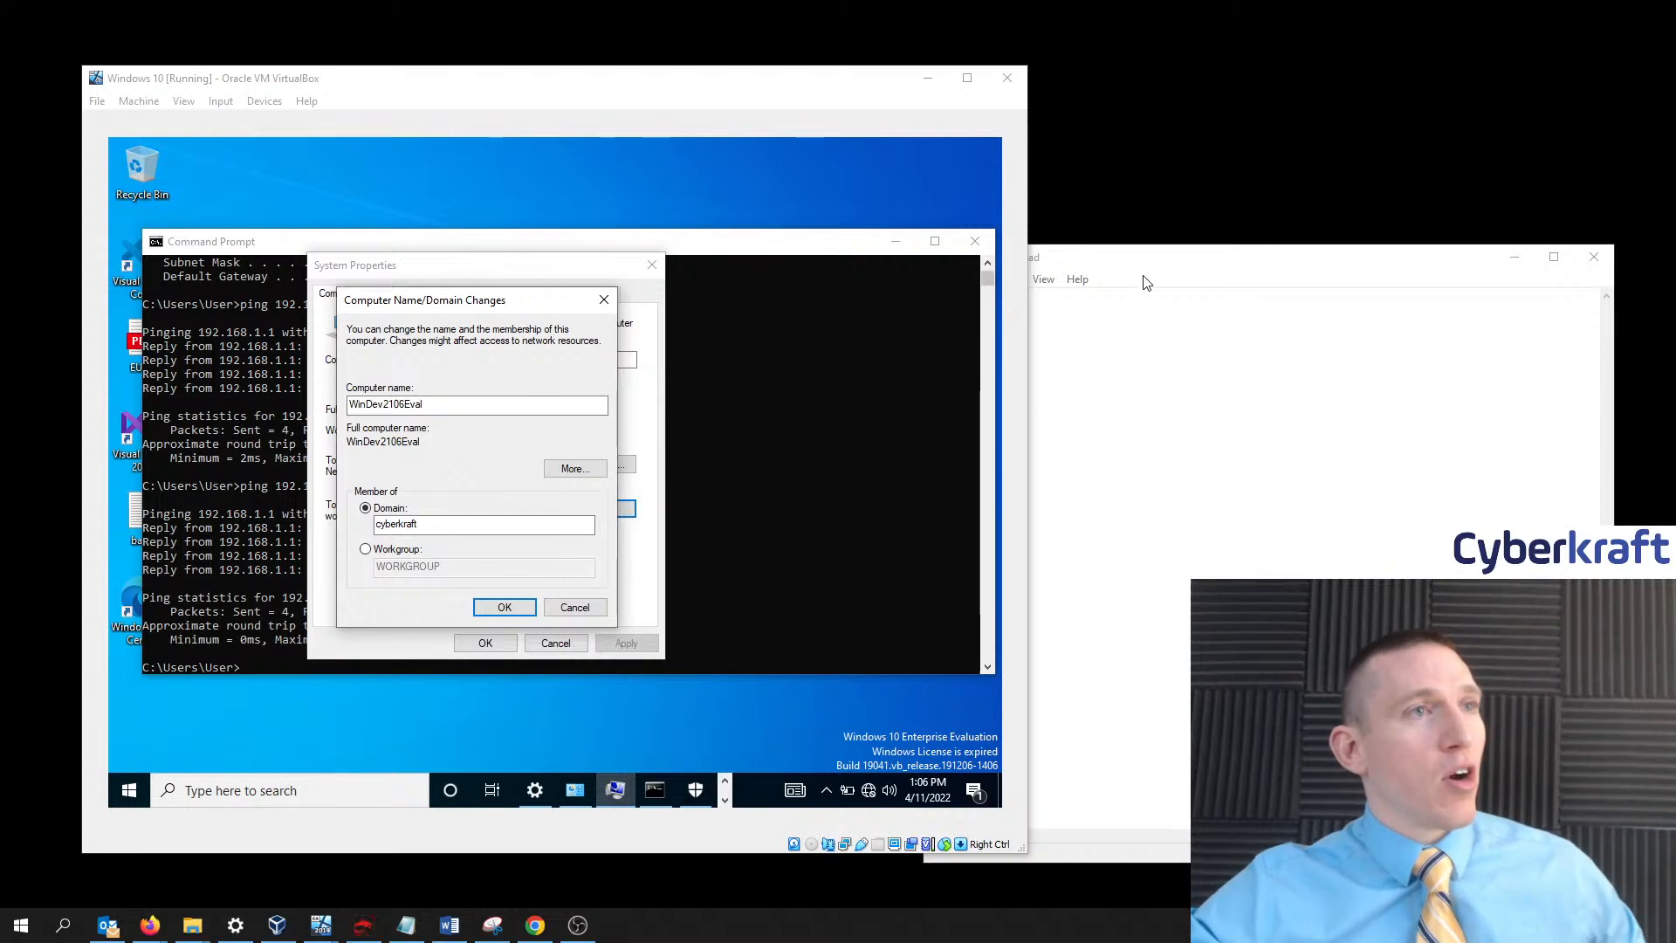
pyautogui.moveTo(1227, 262); pyautogui.dragTo(1209, 192)
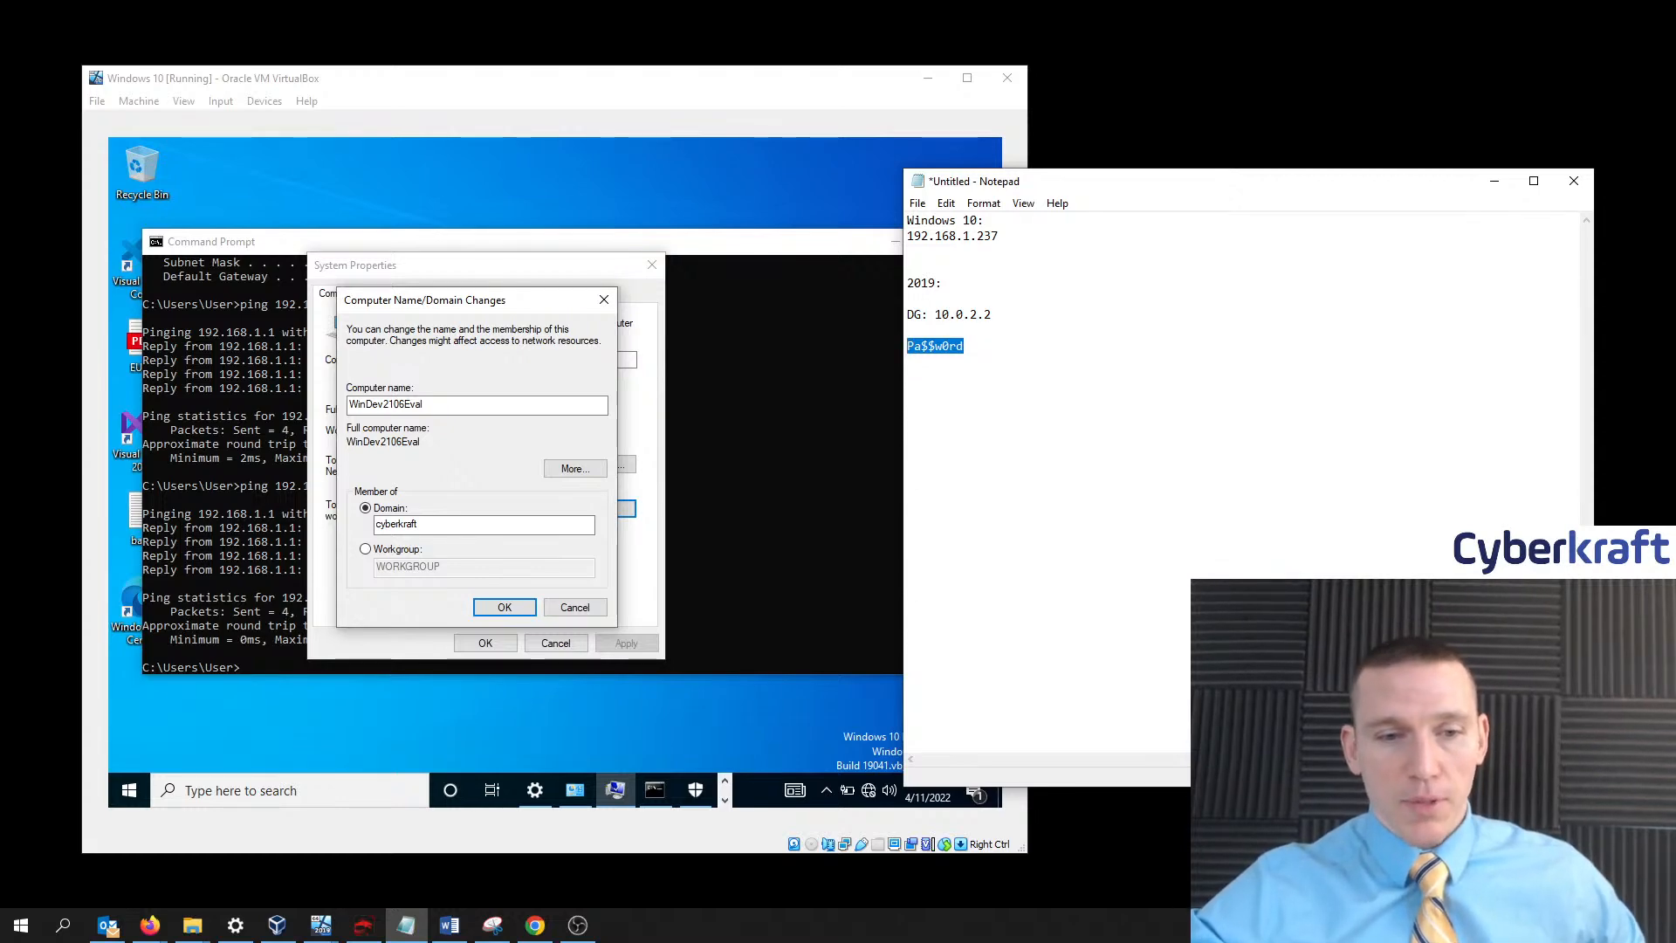
pyautogui.hotkey('alt', 'Tab')
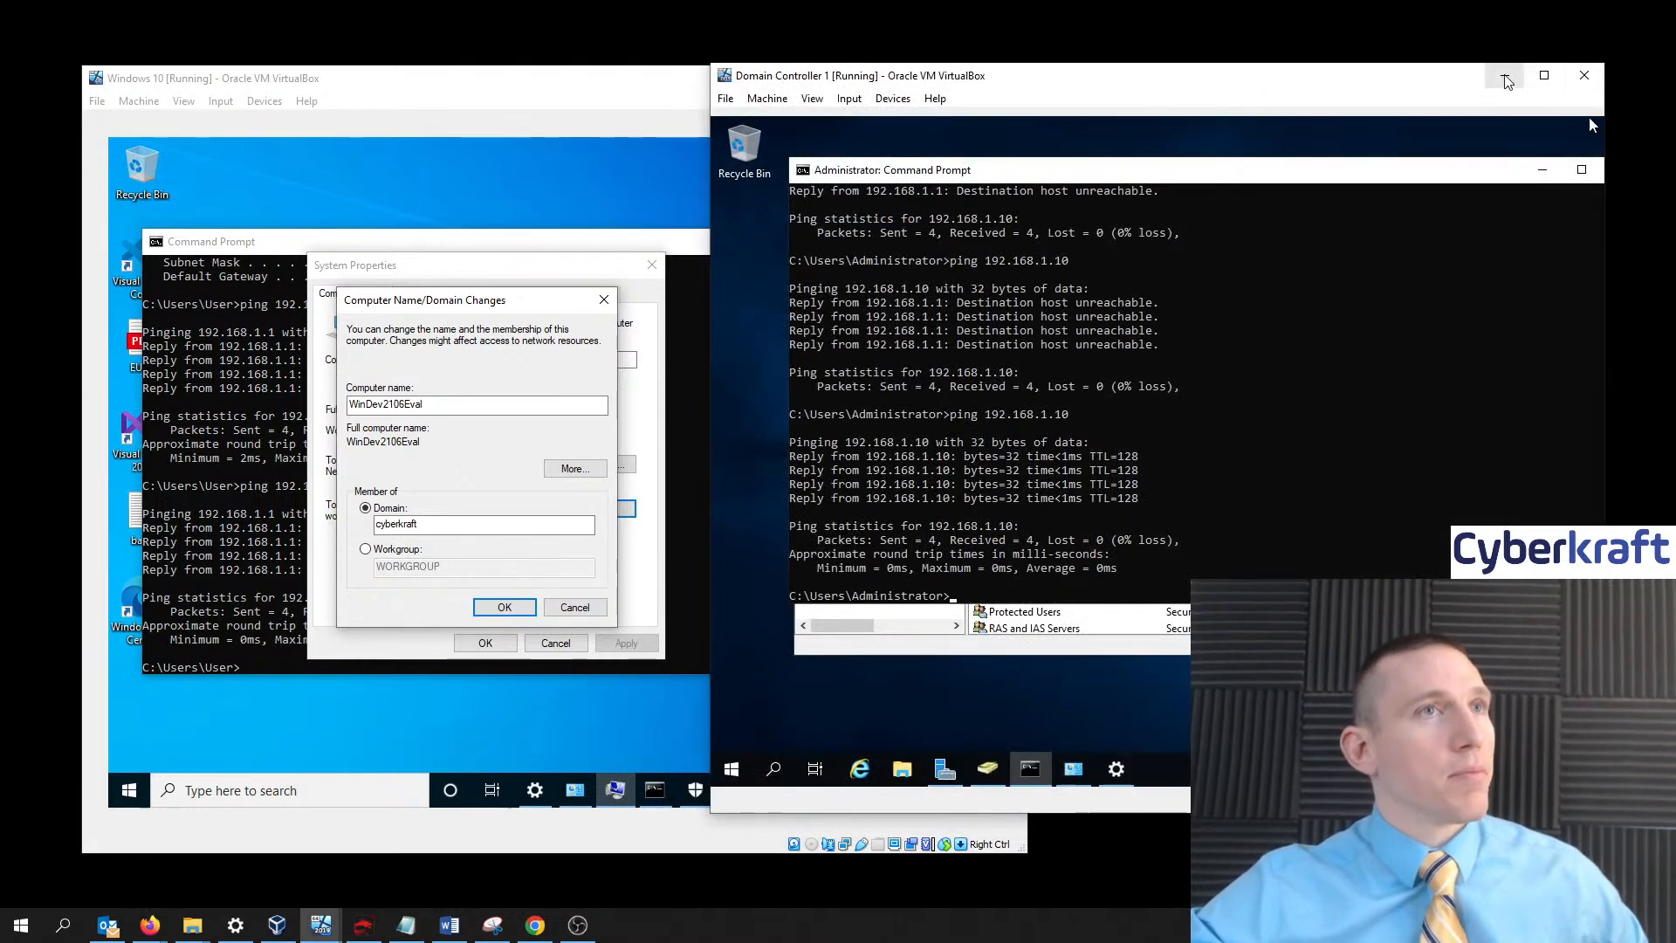
pyautogui.click(1507, 81)
pyautogui.click(1490, 180)
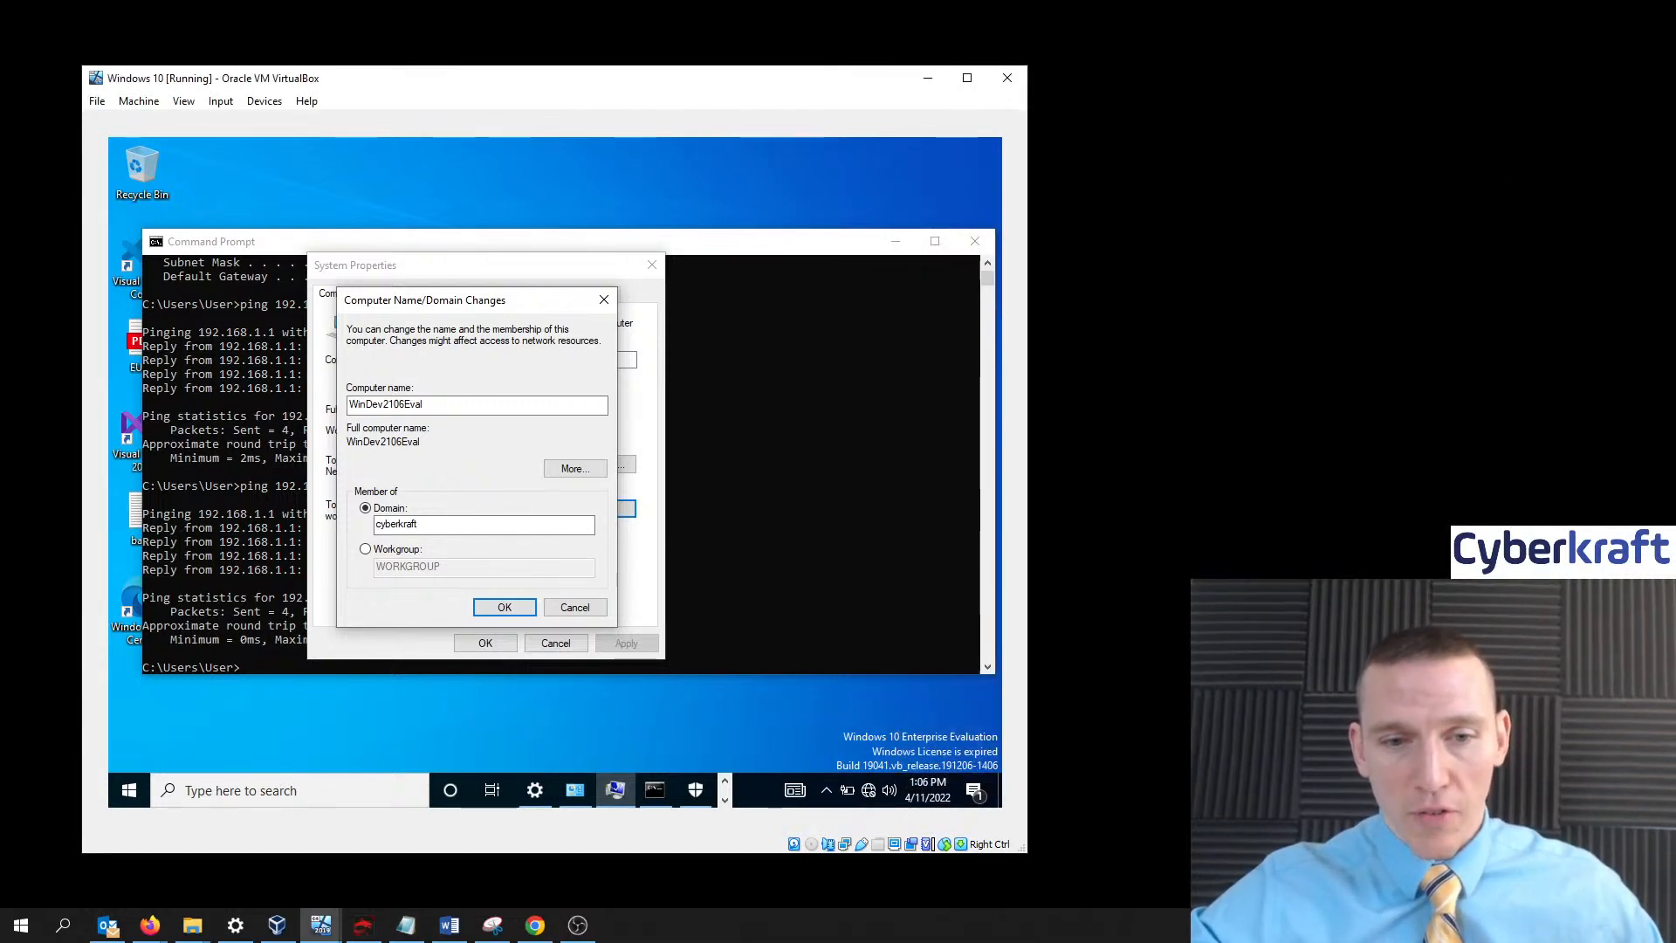
# - Wait for the join to finish until the 'Welcome to the cyberkraft domain' message appears
pyautogui.hotkey('alt', 'Tab')
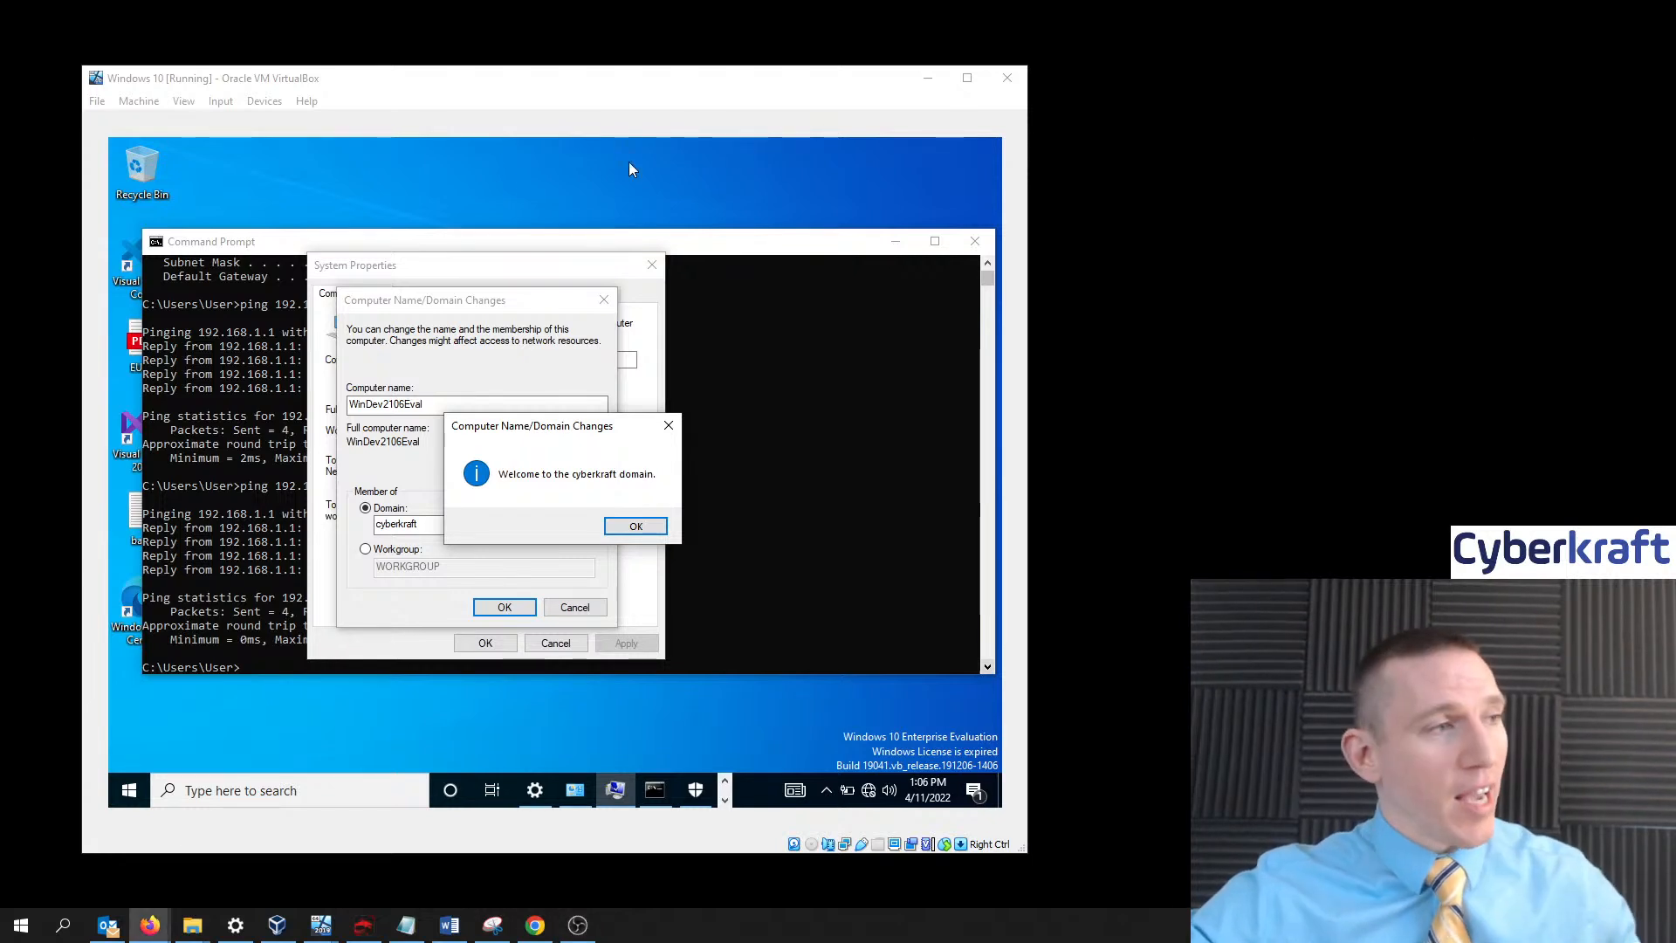
pyautogui.moveTo(587, 88); pyautogui.dragTo(618, 69)
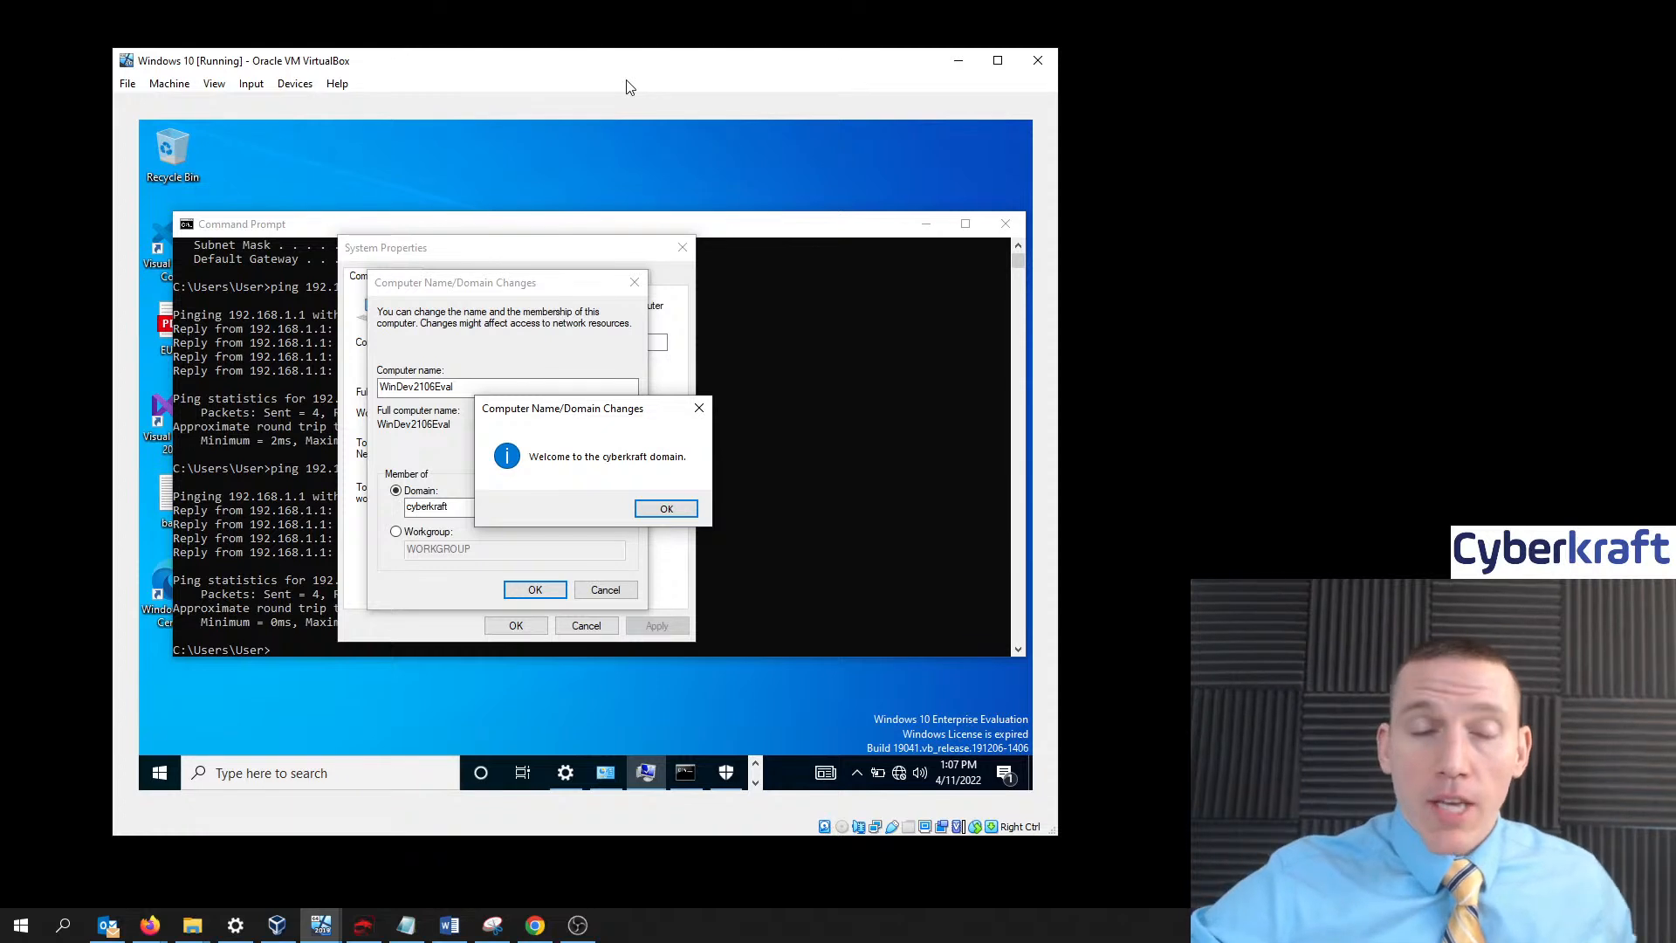
# - Acknowledge the cyberkraft welcome, DNS name error and restart notices, then bring up the Start power options
pyautogui.click(663, 511)
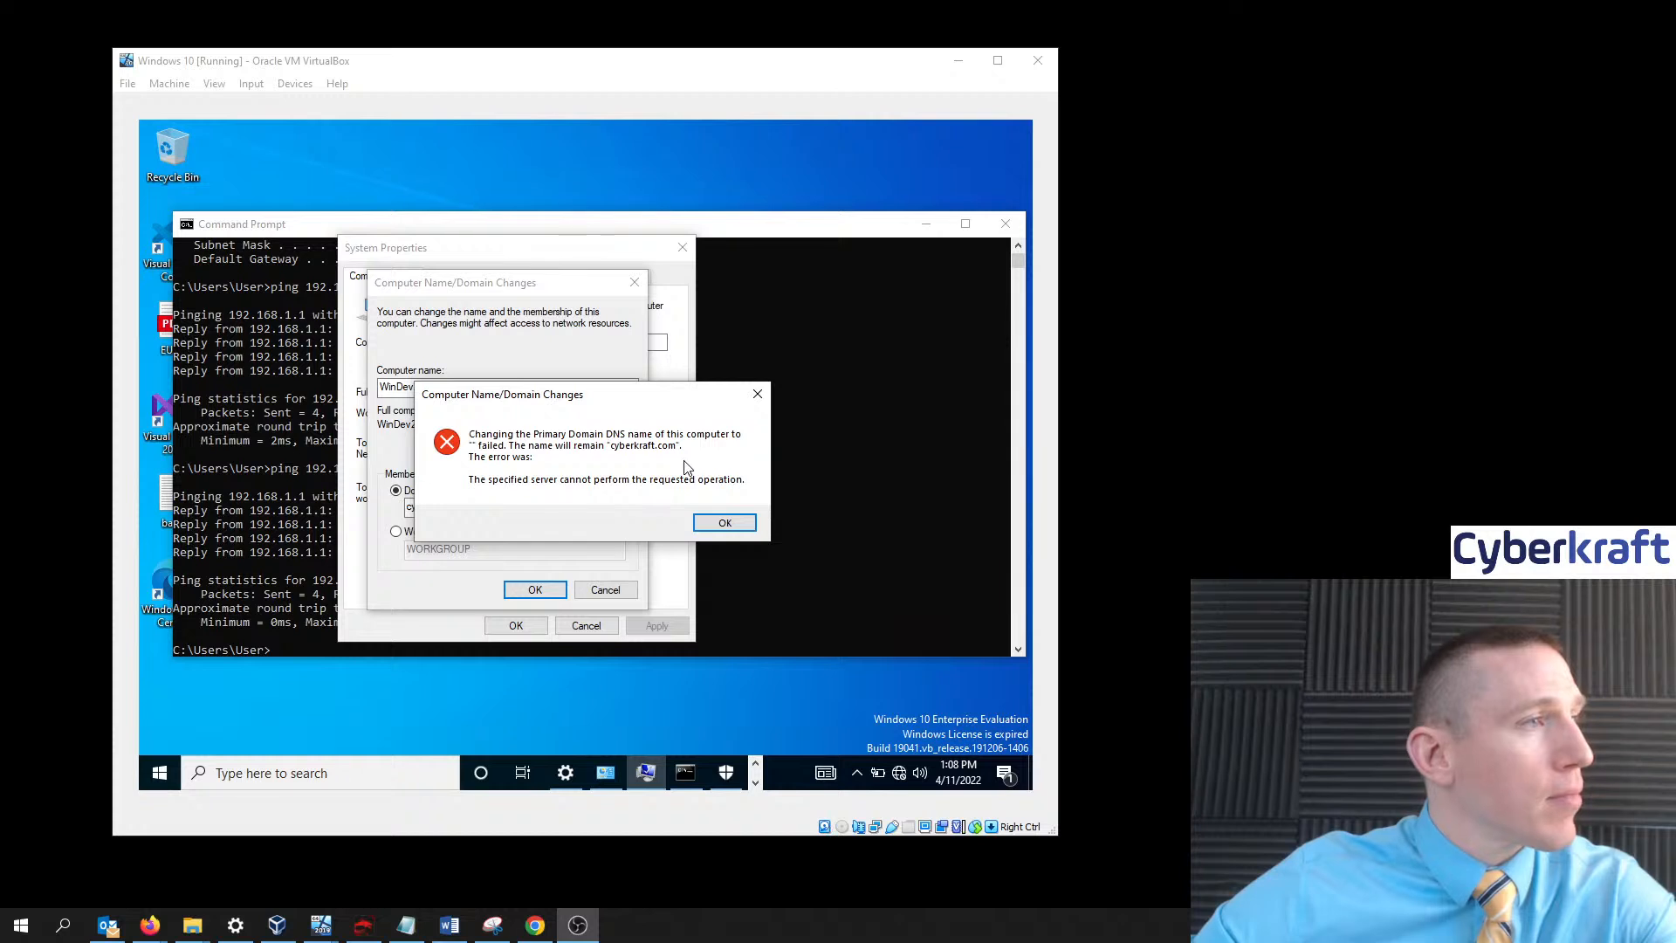
pyautogui.click(709, 522)
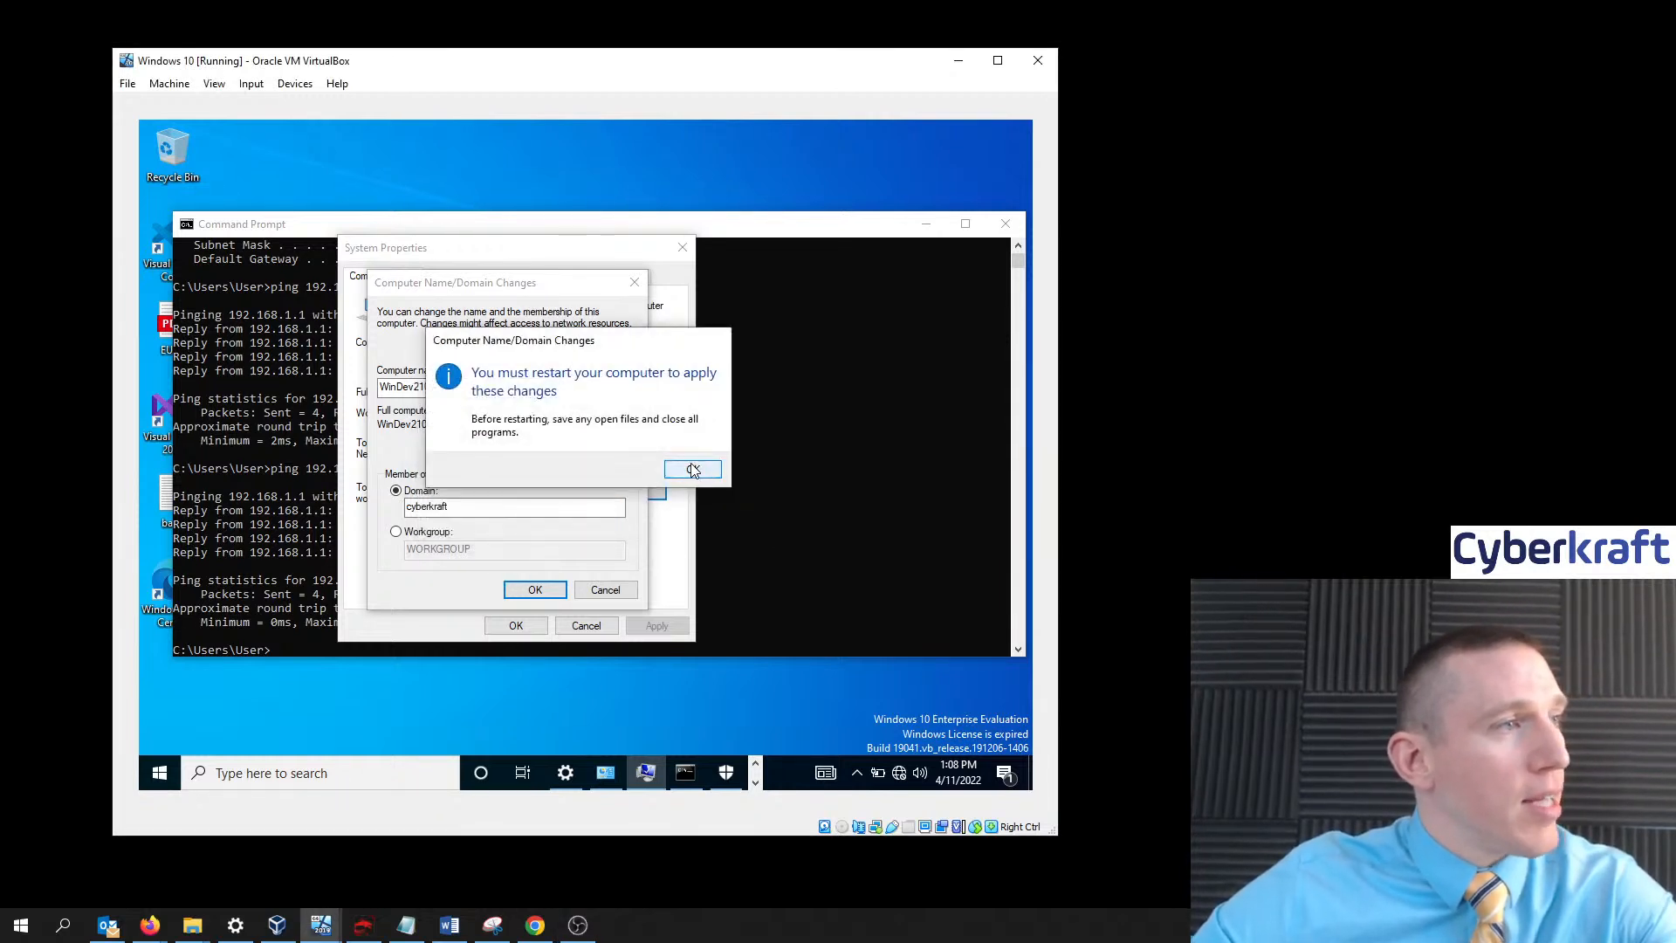
pyautogui.click(693, 471)
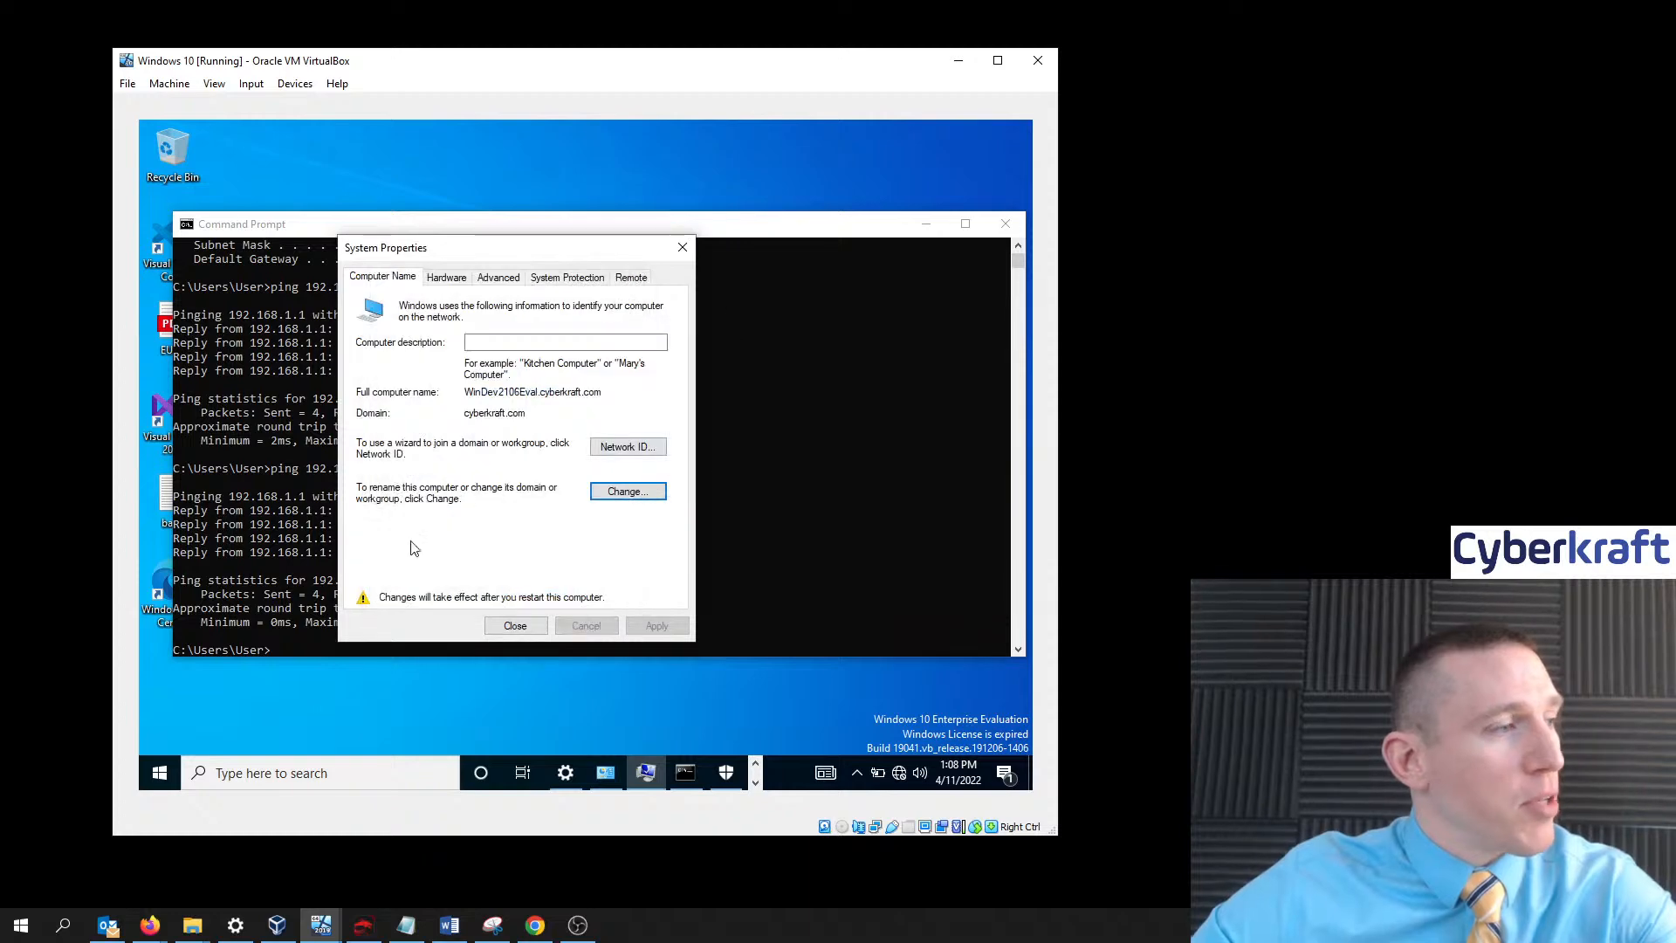
pyautogui.click(159, 773)
pyautogui.click(164, 736)
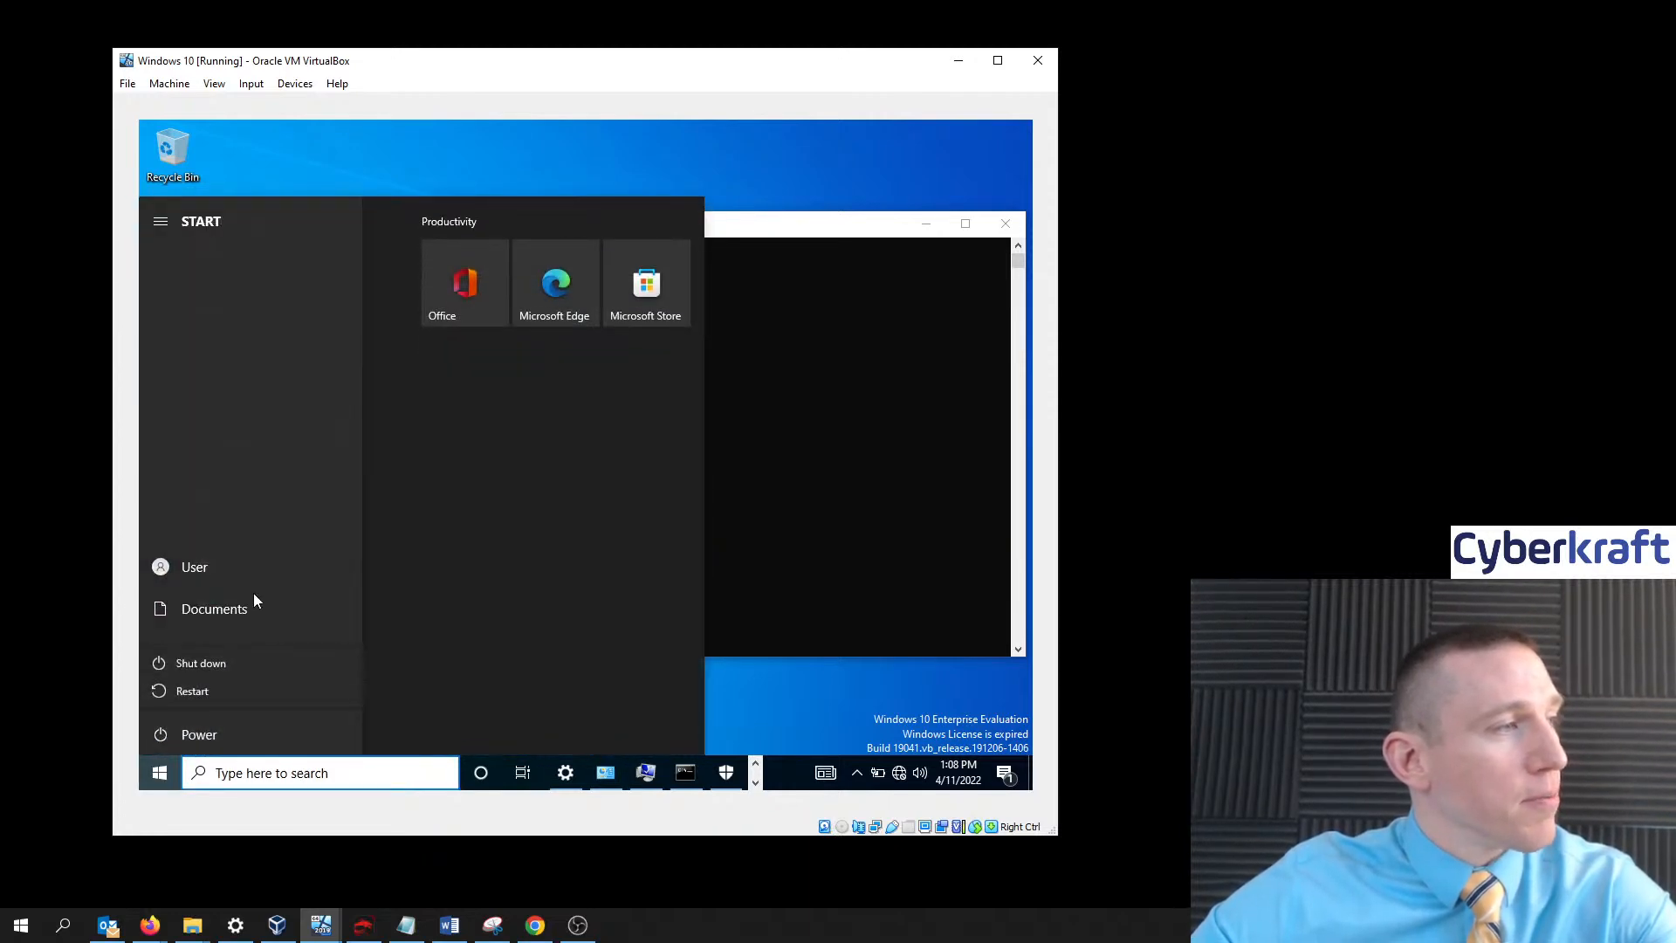
# - Restart the Windows 10 VM and bring its window back to the front at the lock screen
pyautogui.click(236, 692)
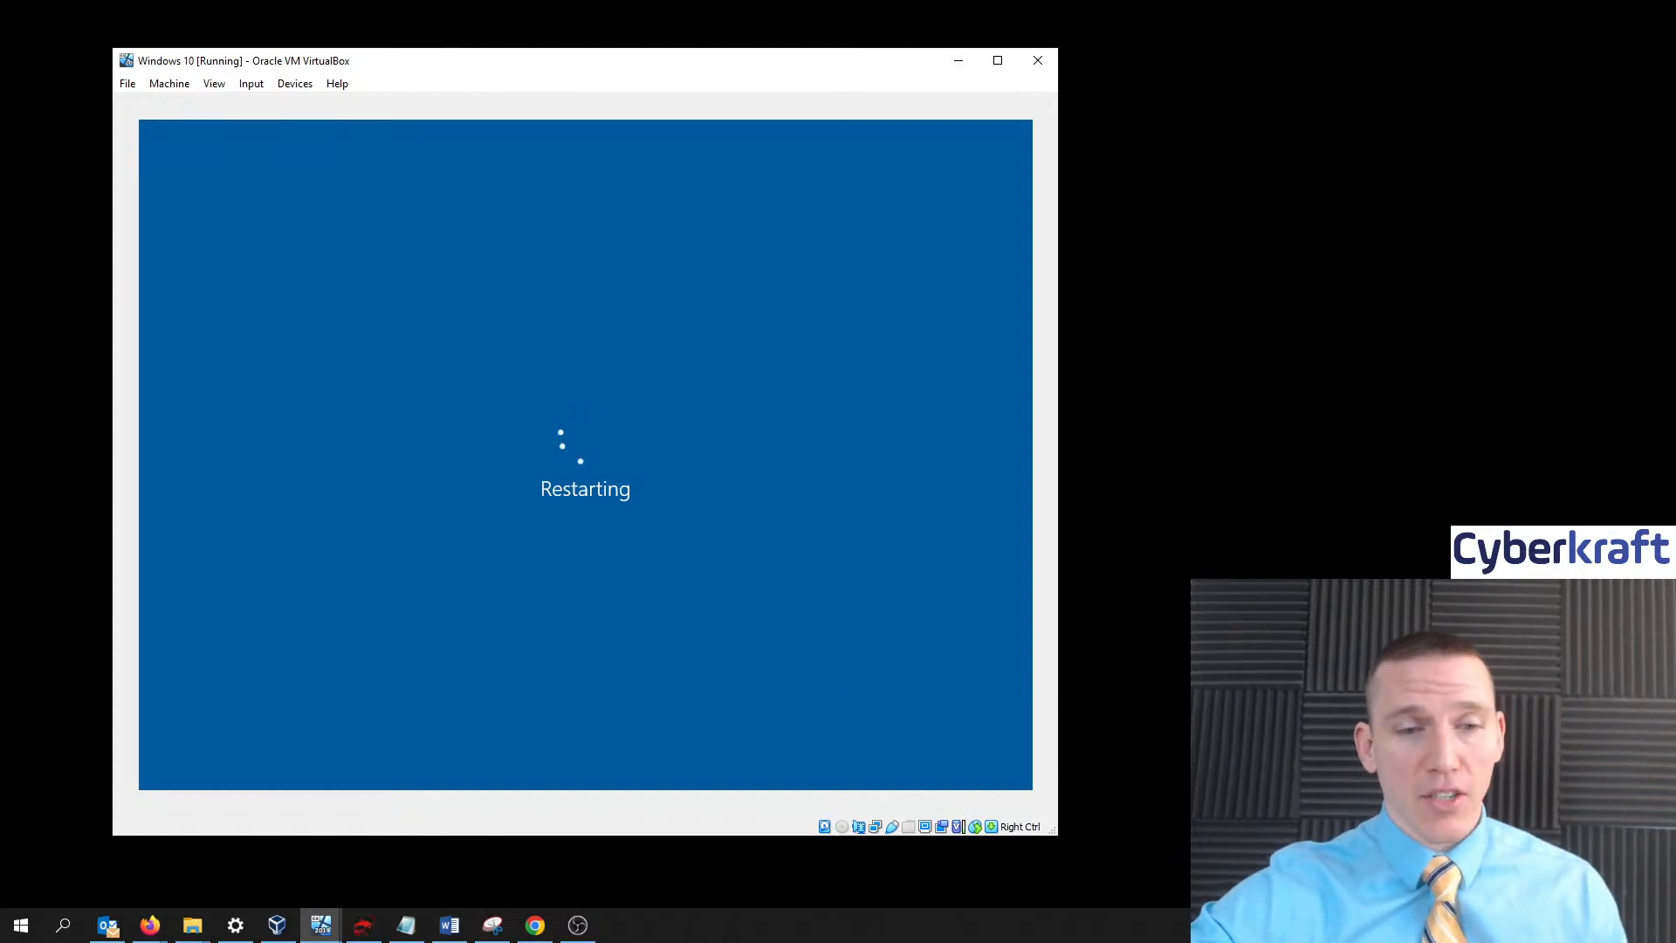
pyautogui.hotkey('alt', 'Tab')
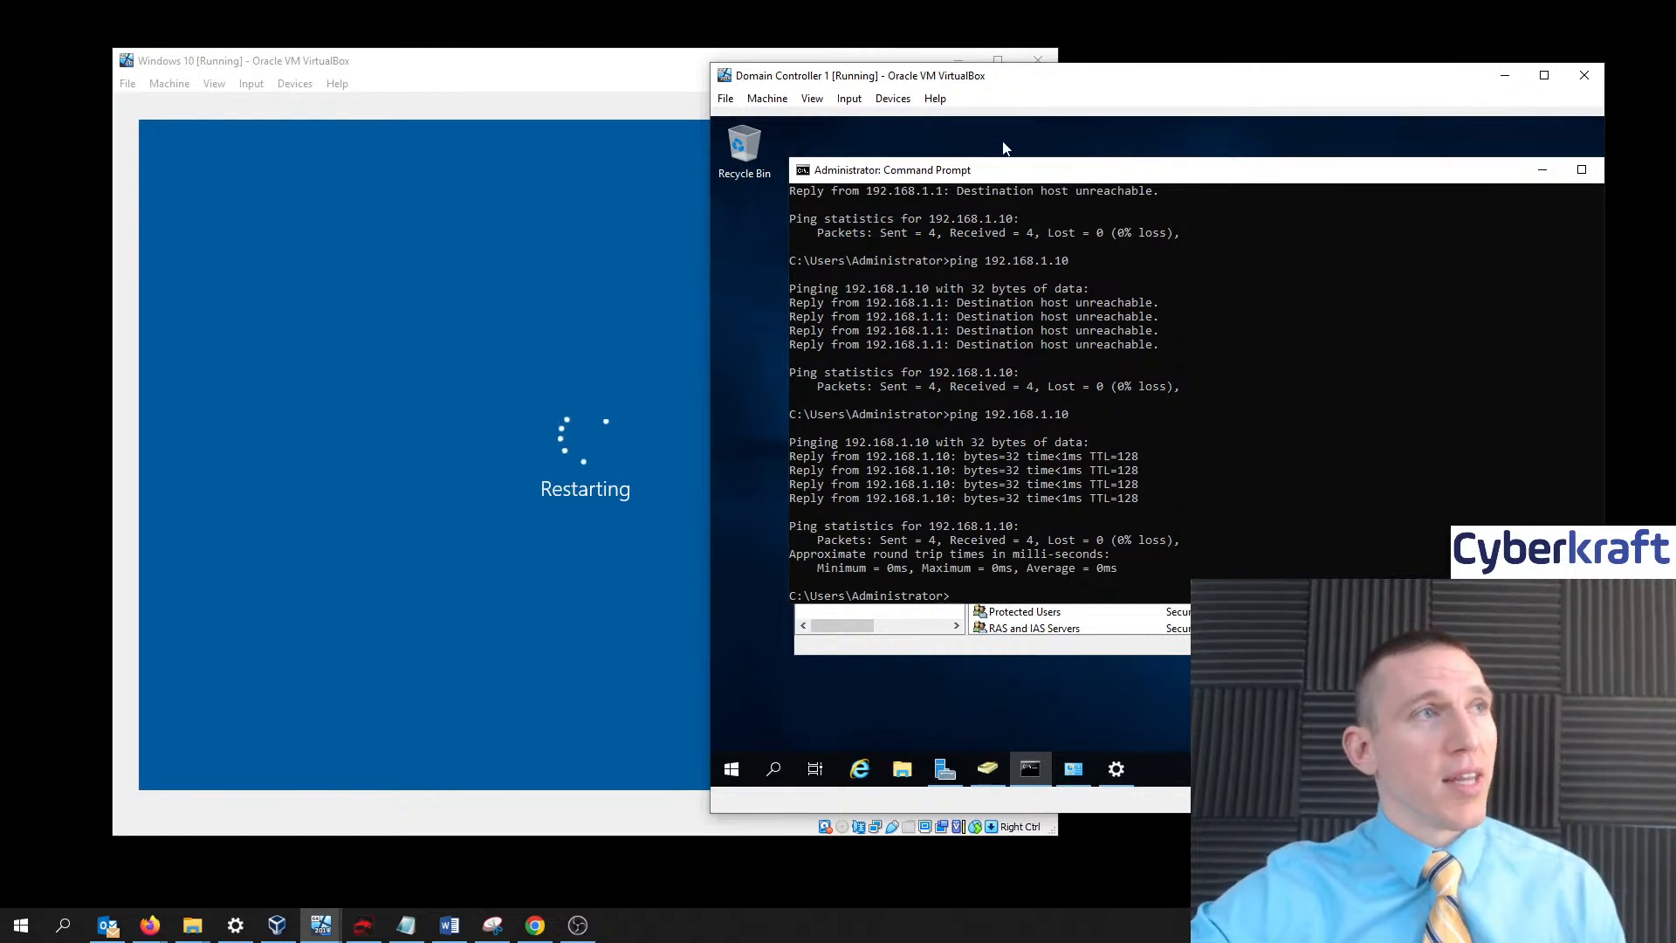
pyautogui.moveTo(626, 79); pyautogui.dragTo(609, 83)
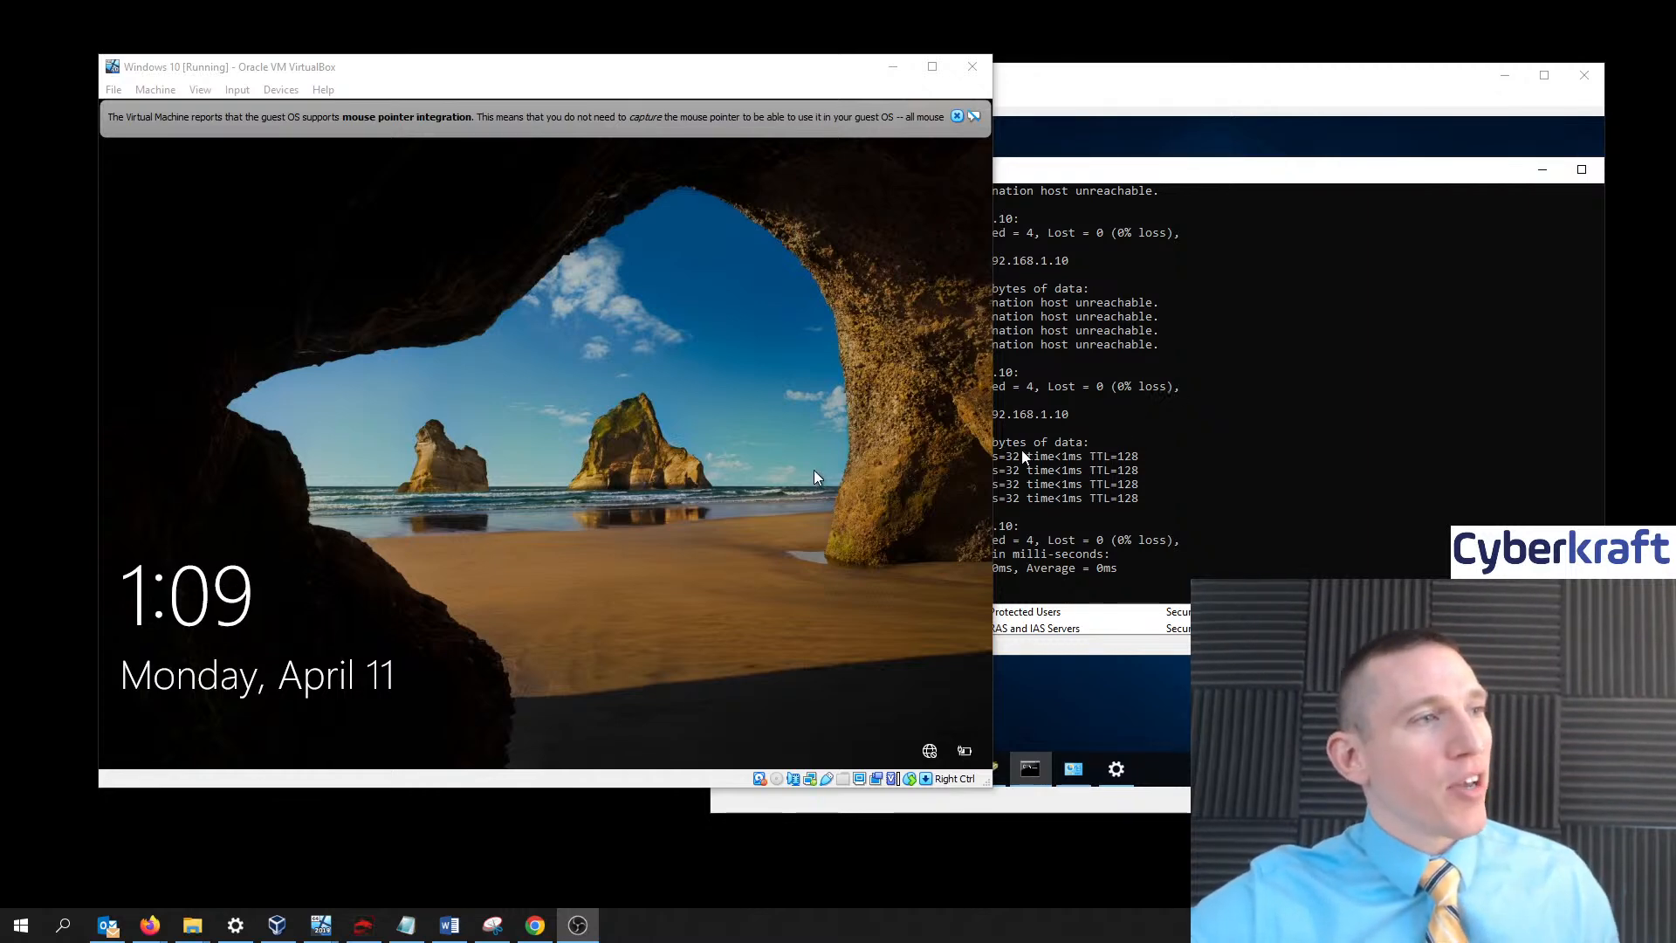
# - Sign in to CYBERKRAFT as Other user with the domain user's username and password; it fails
pyautogui.click(662, 475)
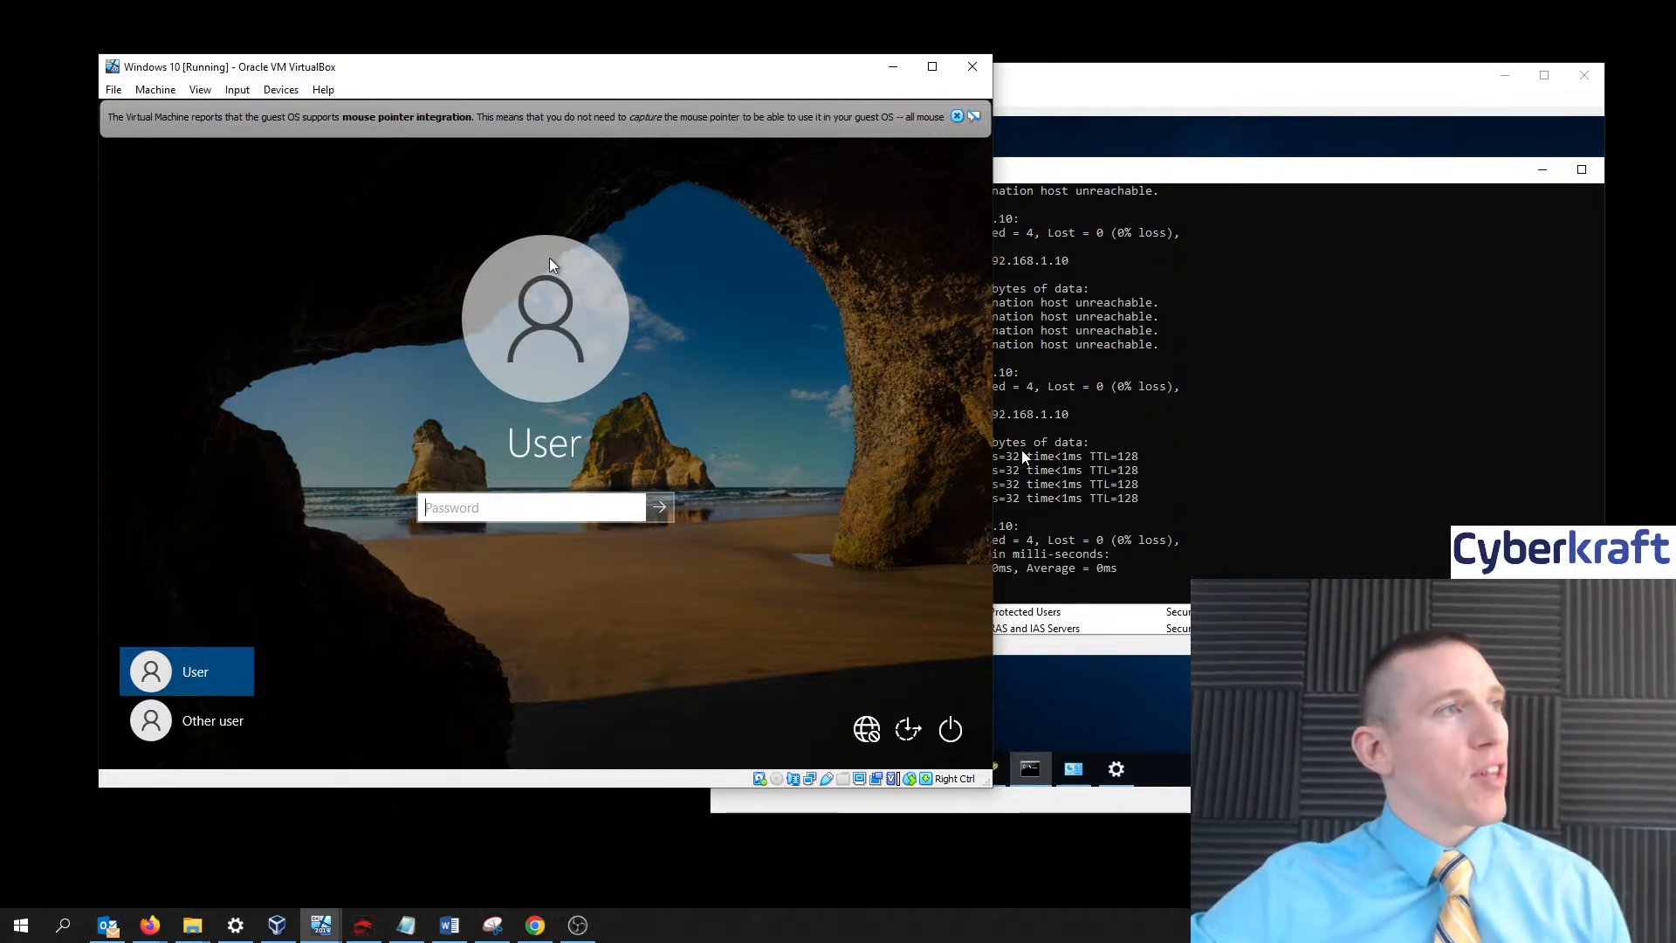
pyautogui.click(958, 117)
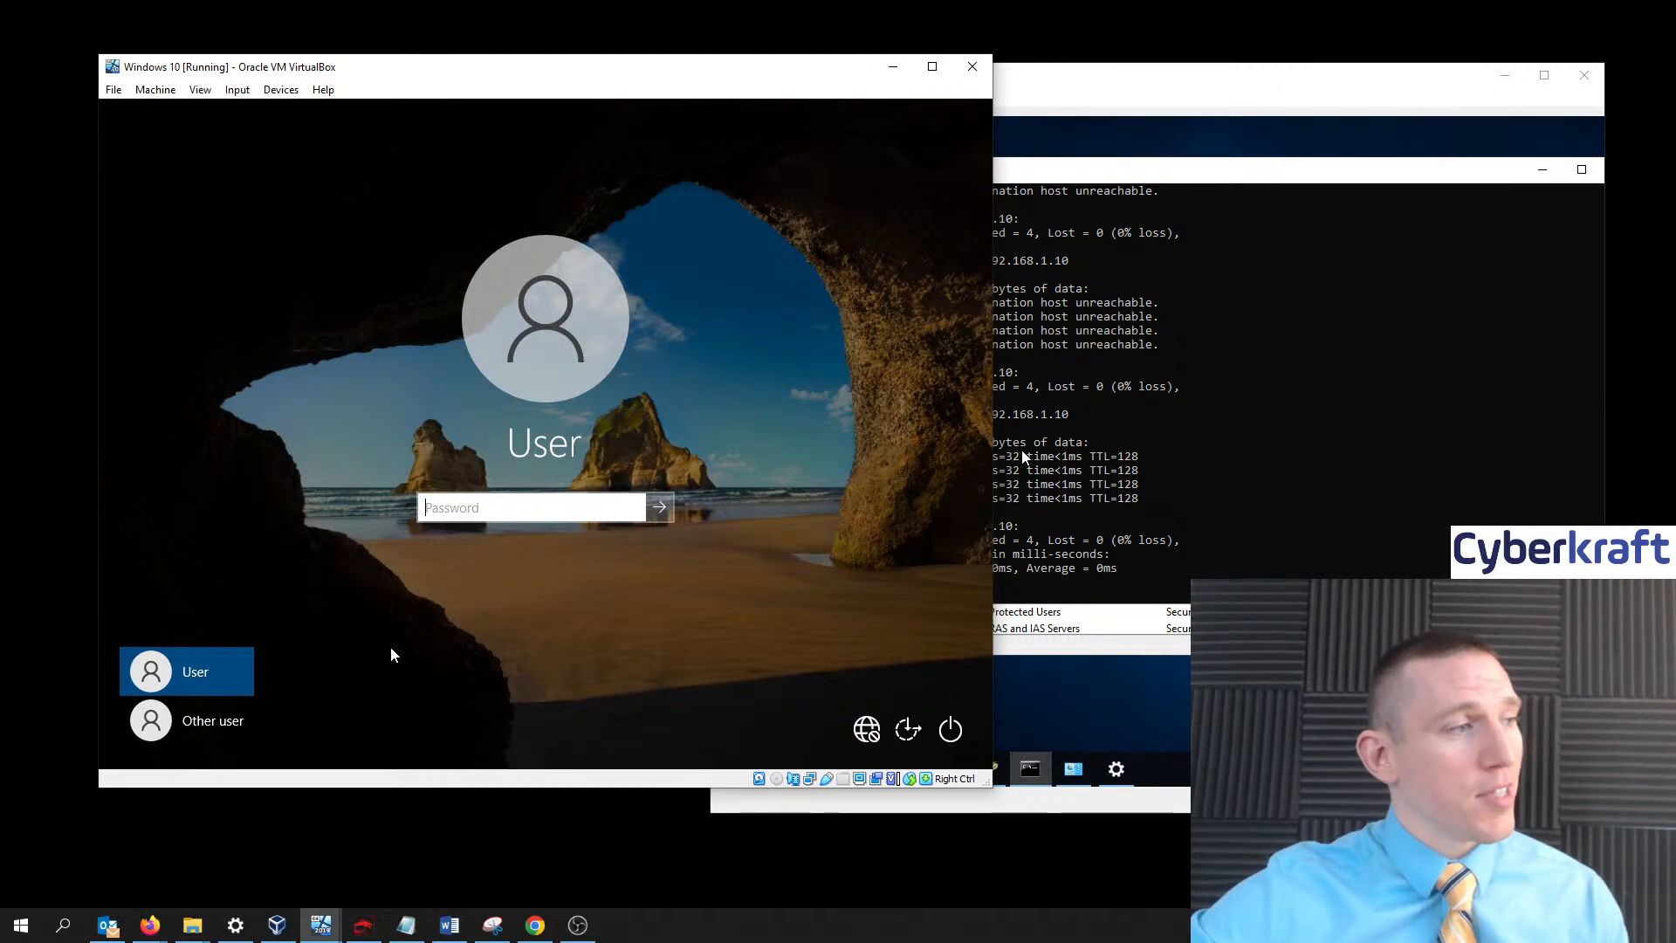
pyautogui.click(225, 732)
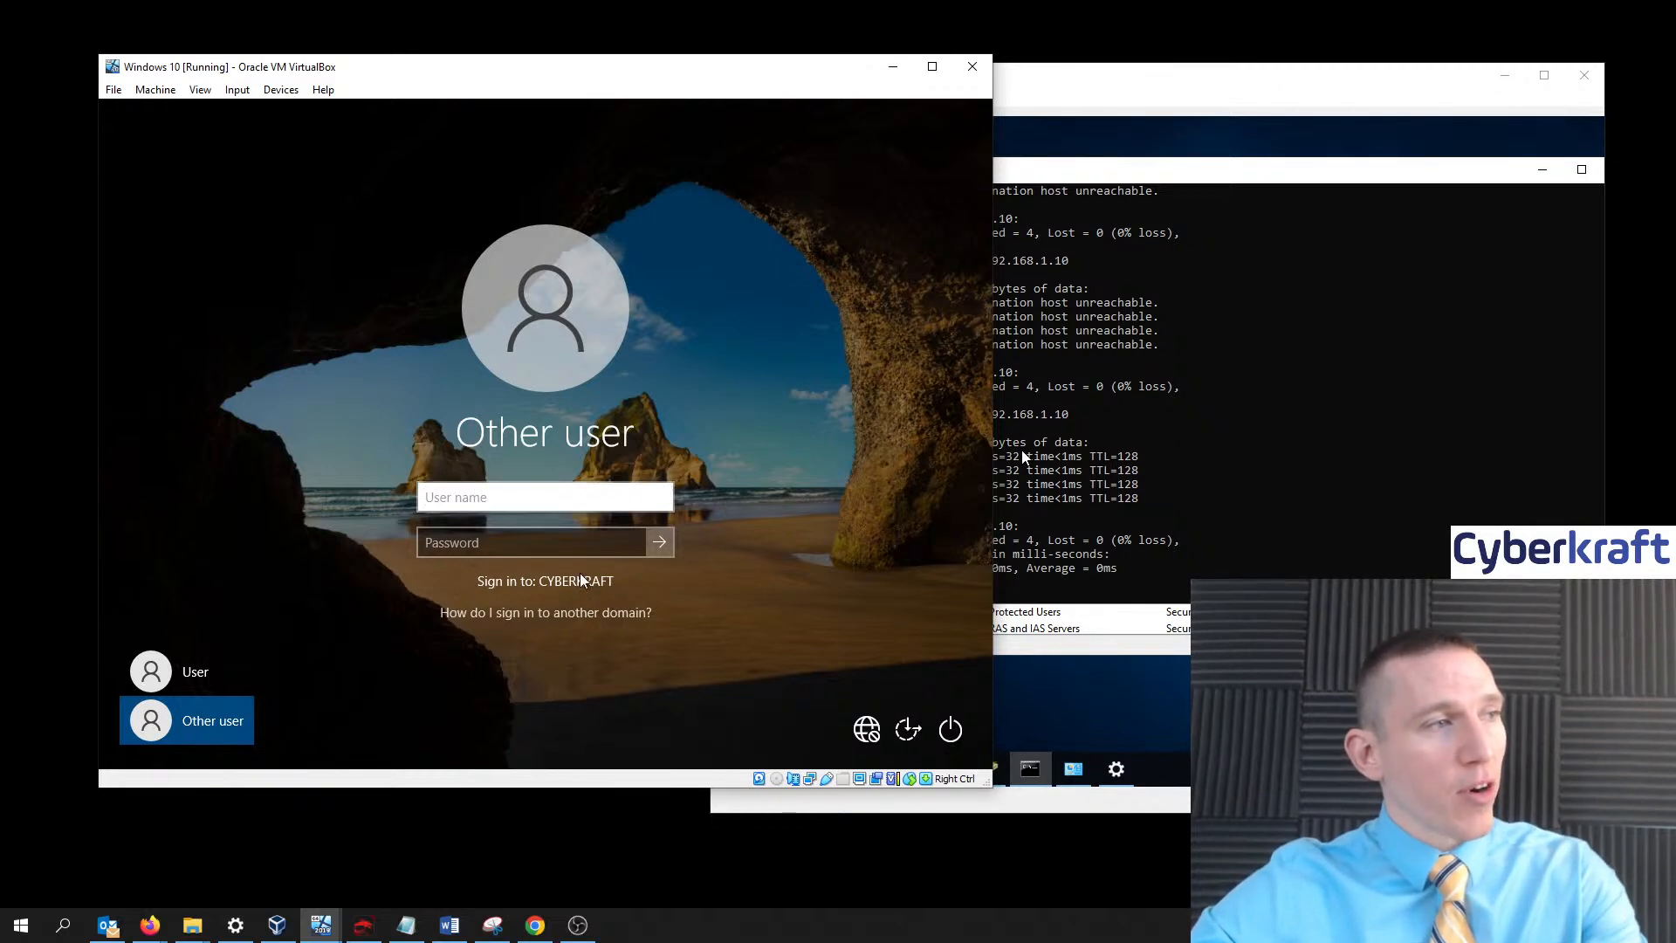
pyautogui.write('john')
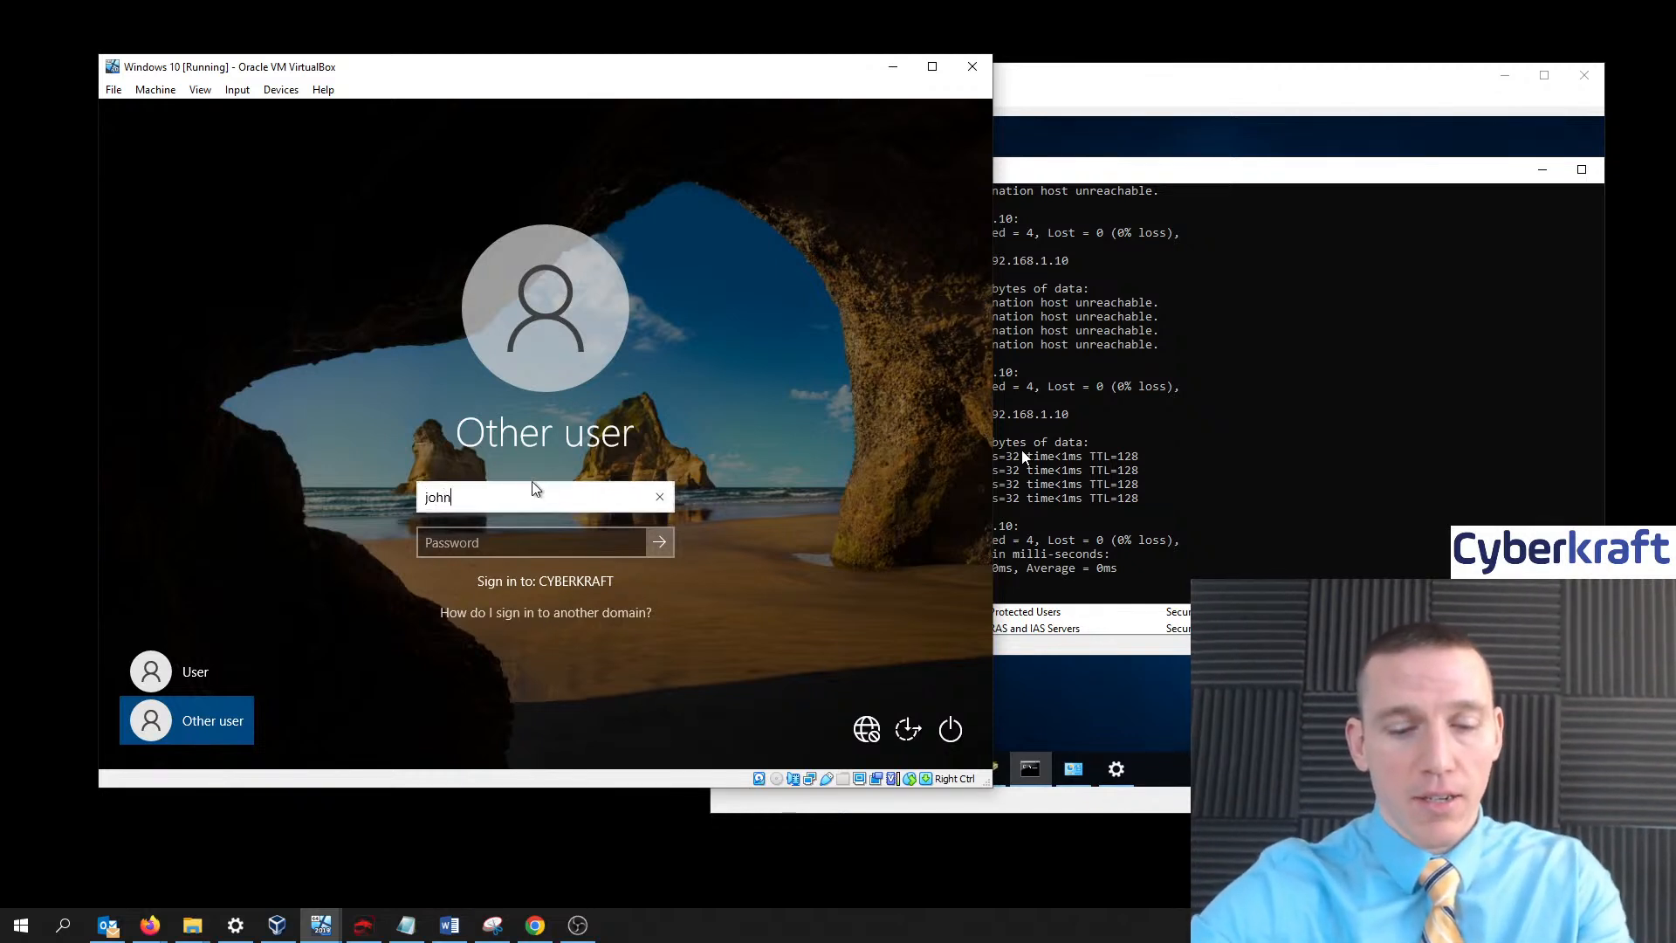
pyautogui.write('.smith')
pyautogui.press('Tab')
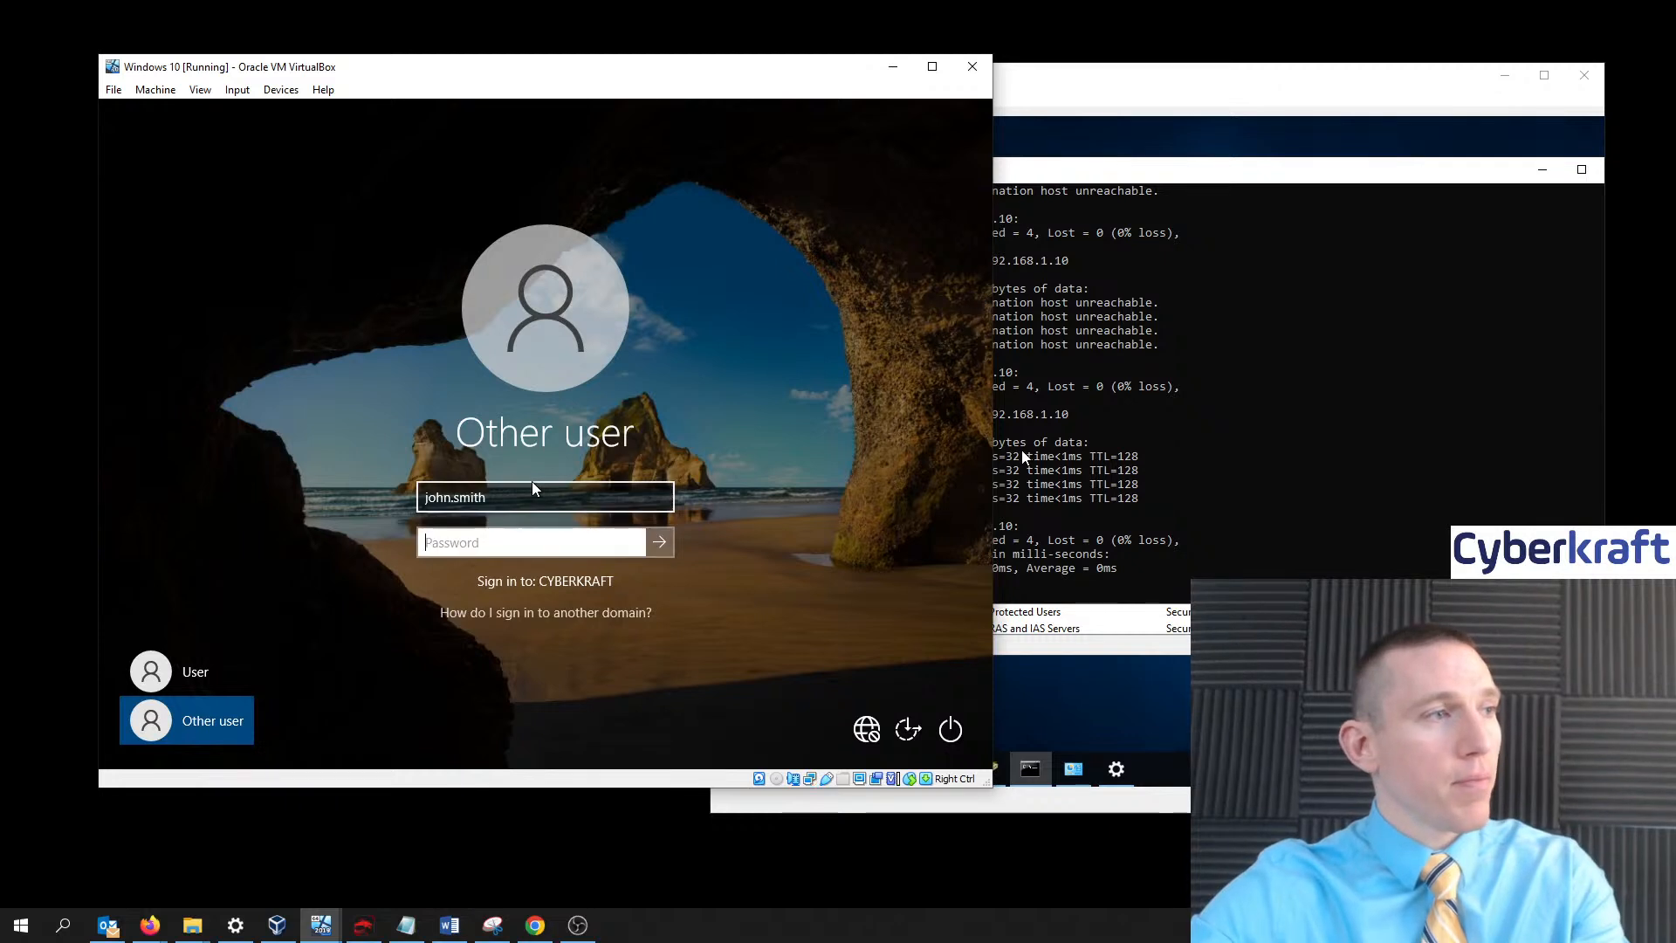
pyautogui.write('Pa')
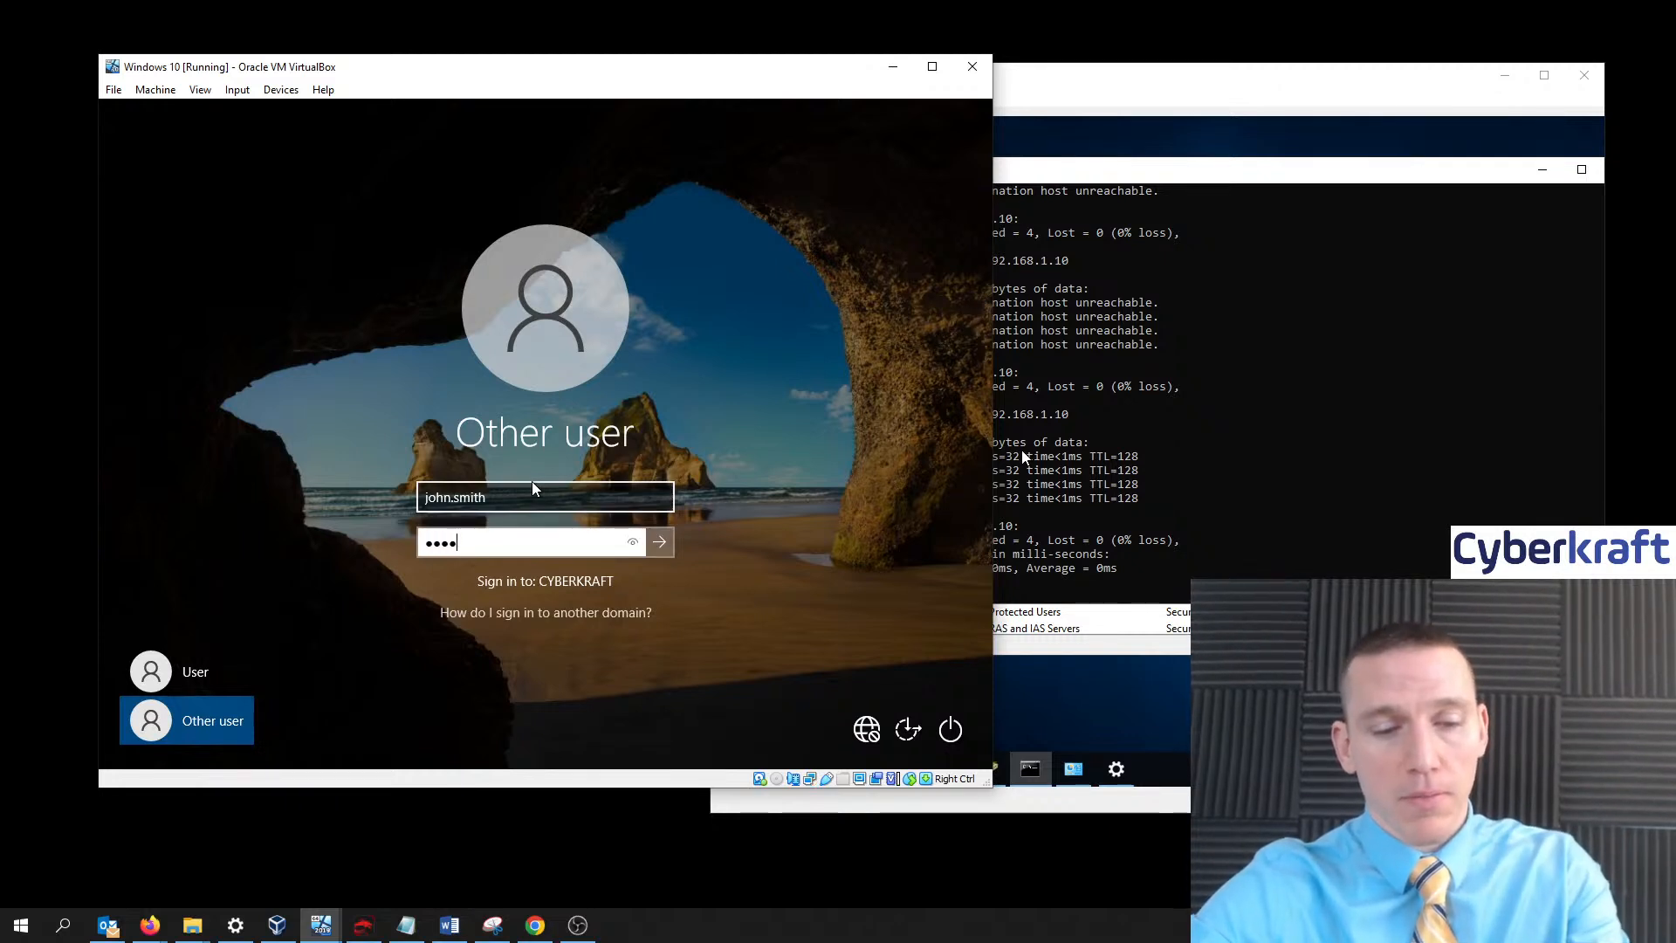
pyautogui.write('ssw0rd')
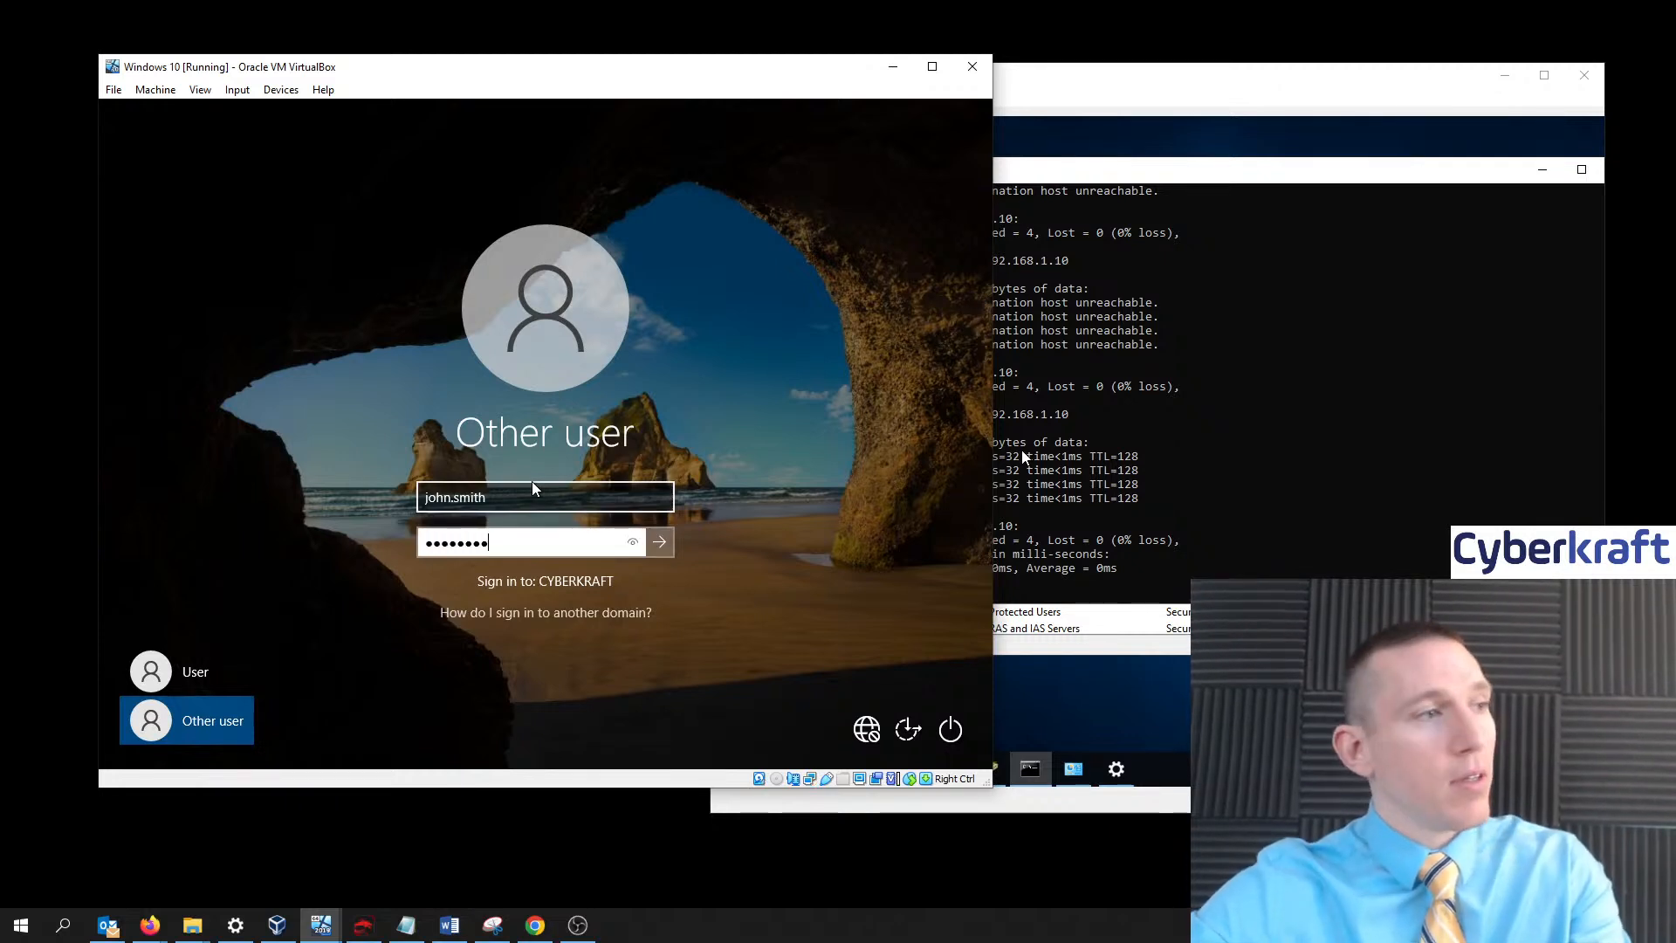
pyautogui.click(668, 534)
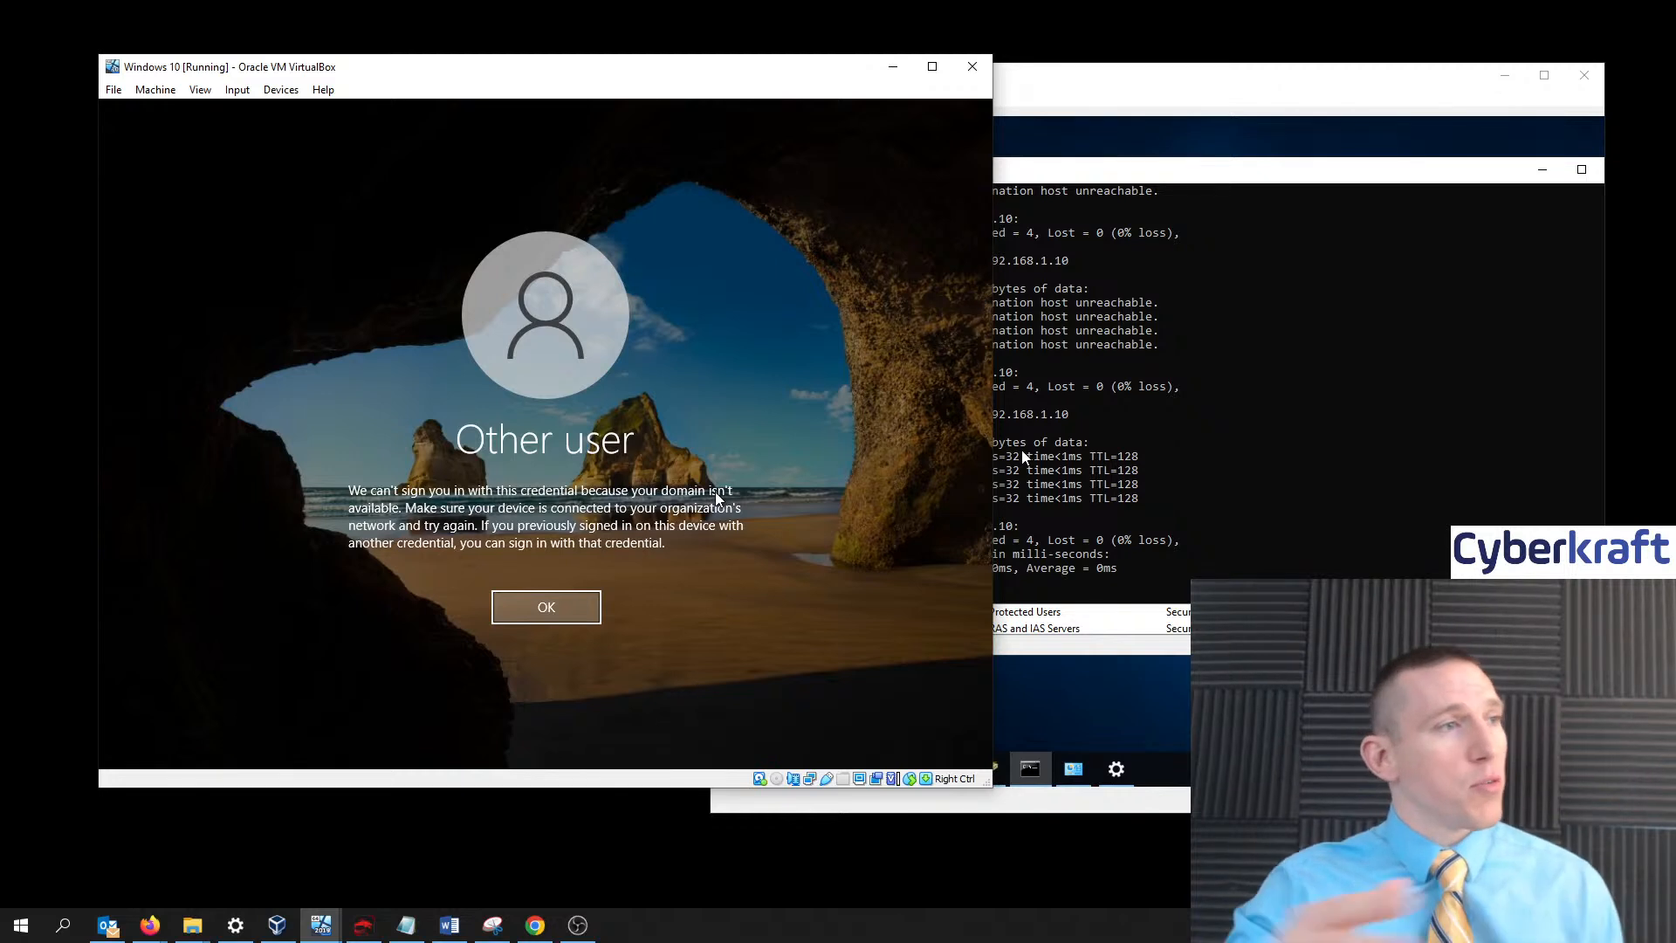
# - Dismiss the domain-unavailable error and check that the VM's network shows cyberkraft.com
pyautogui.click(547, 606)
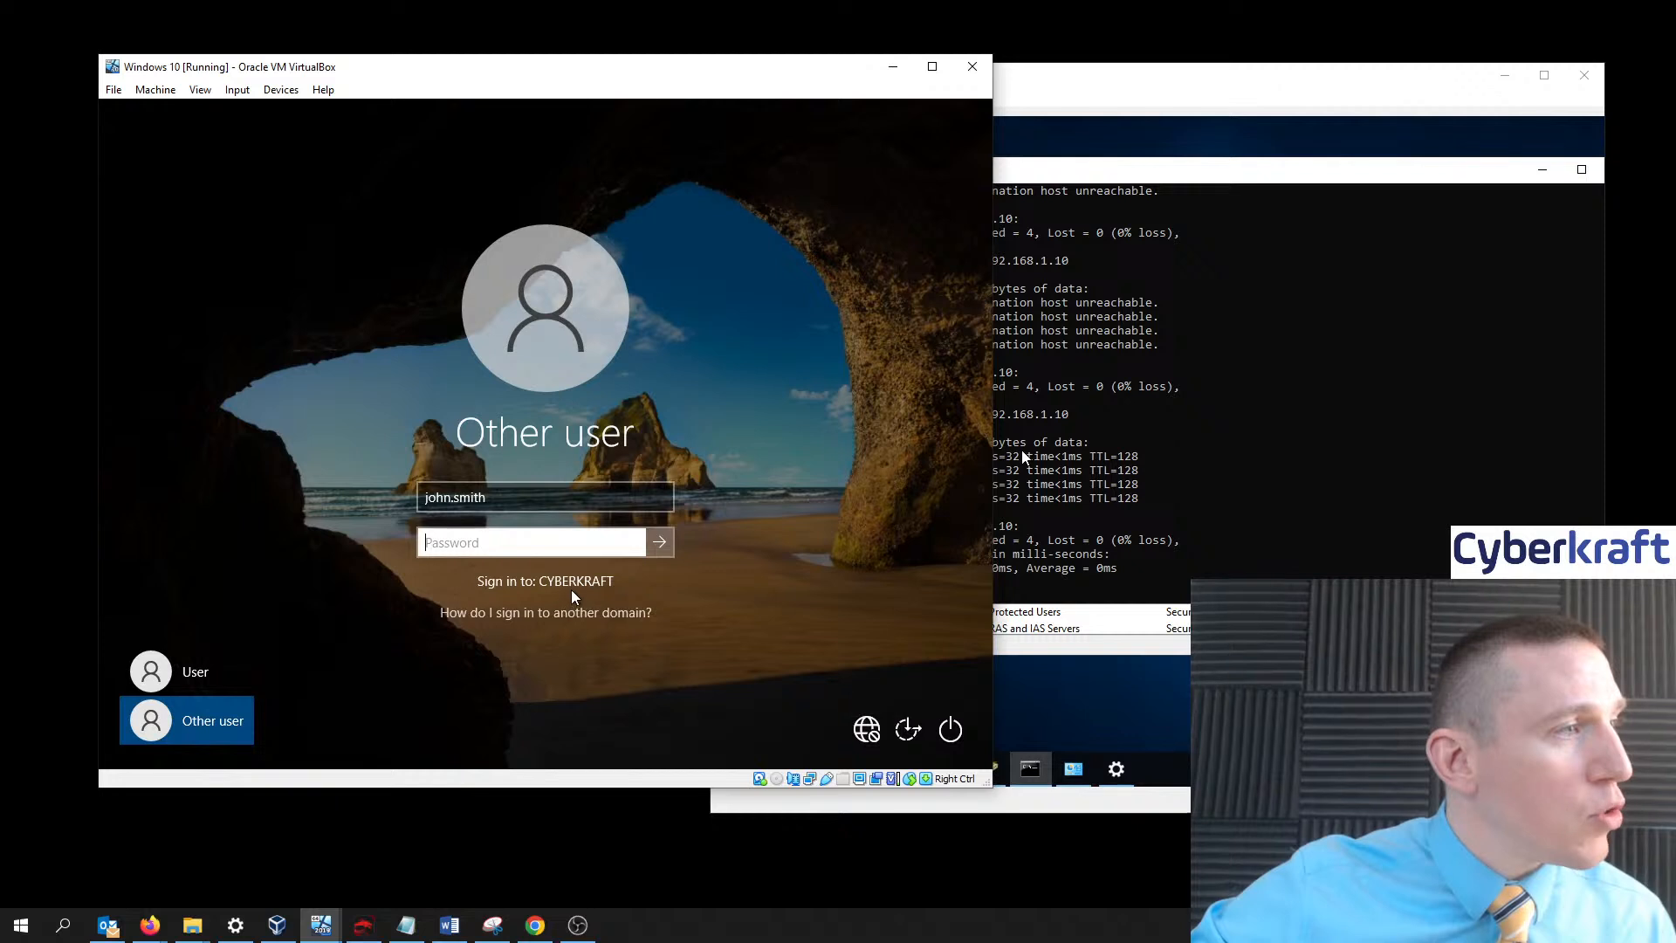
pyautogui.click(867, 730)
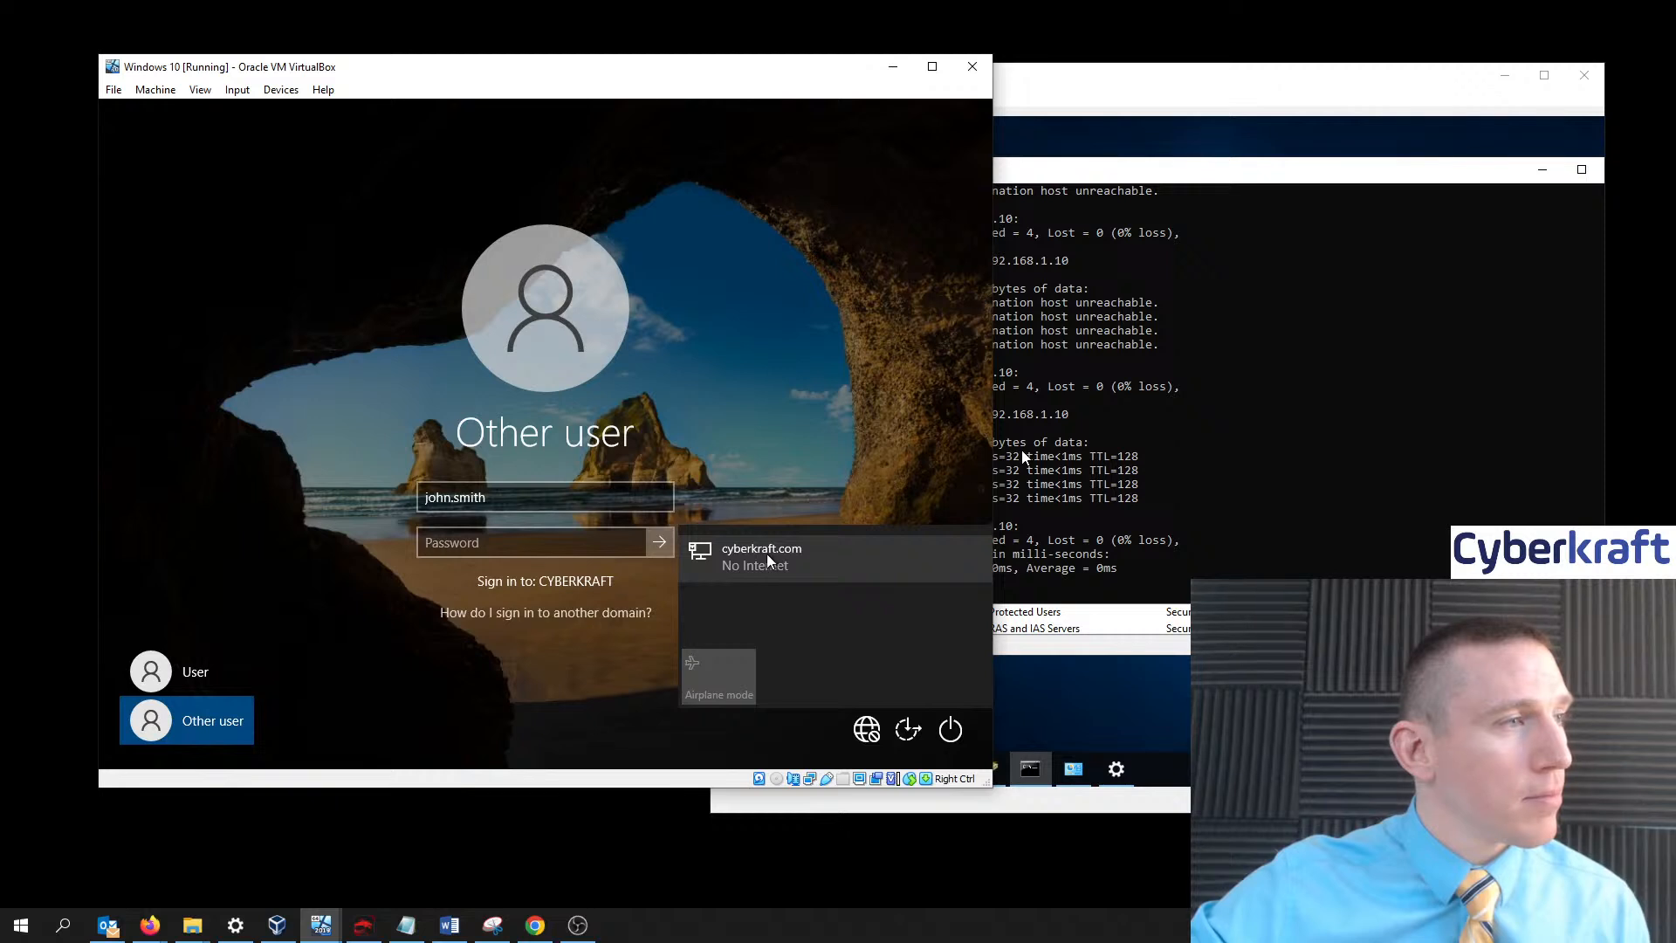
pyautogui.click(592, 556)
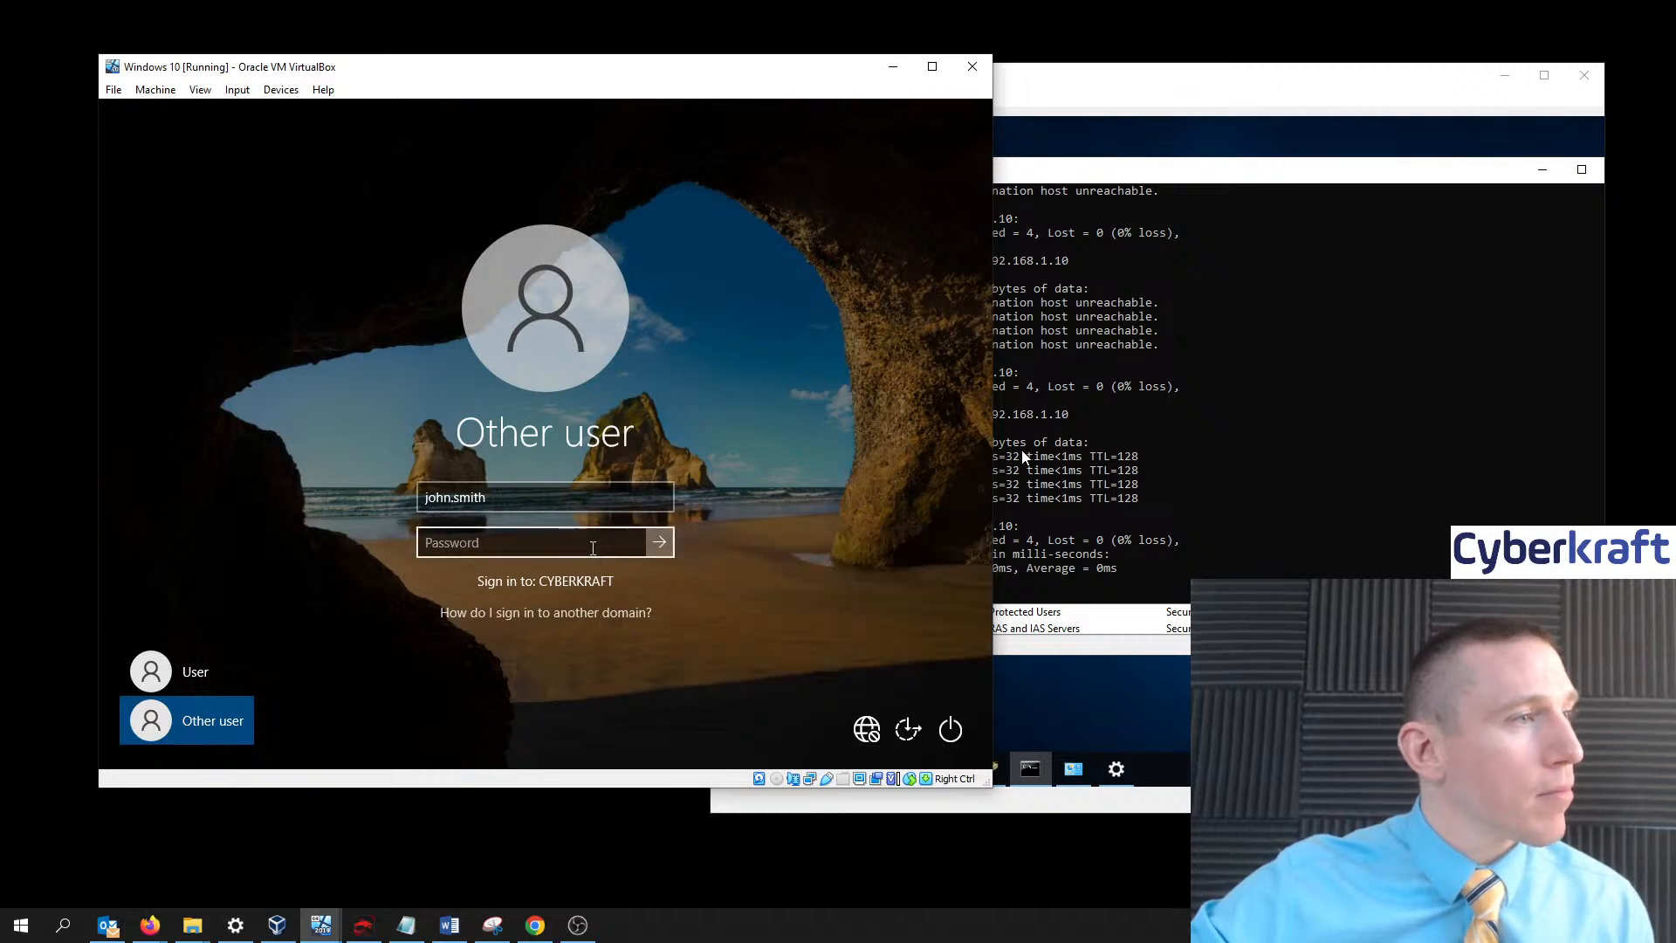
pyautogui.click(858, 723)
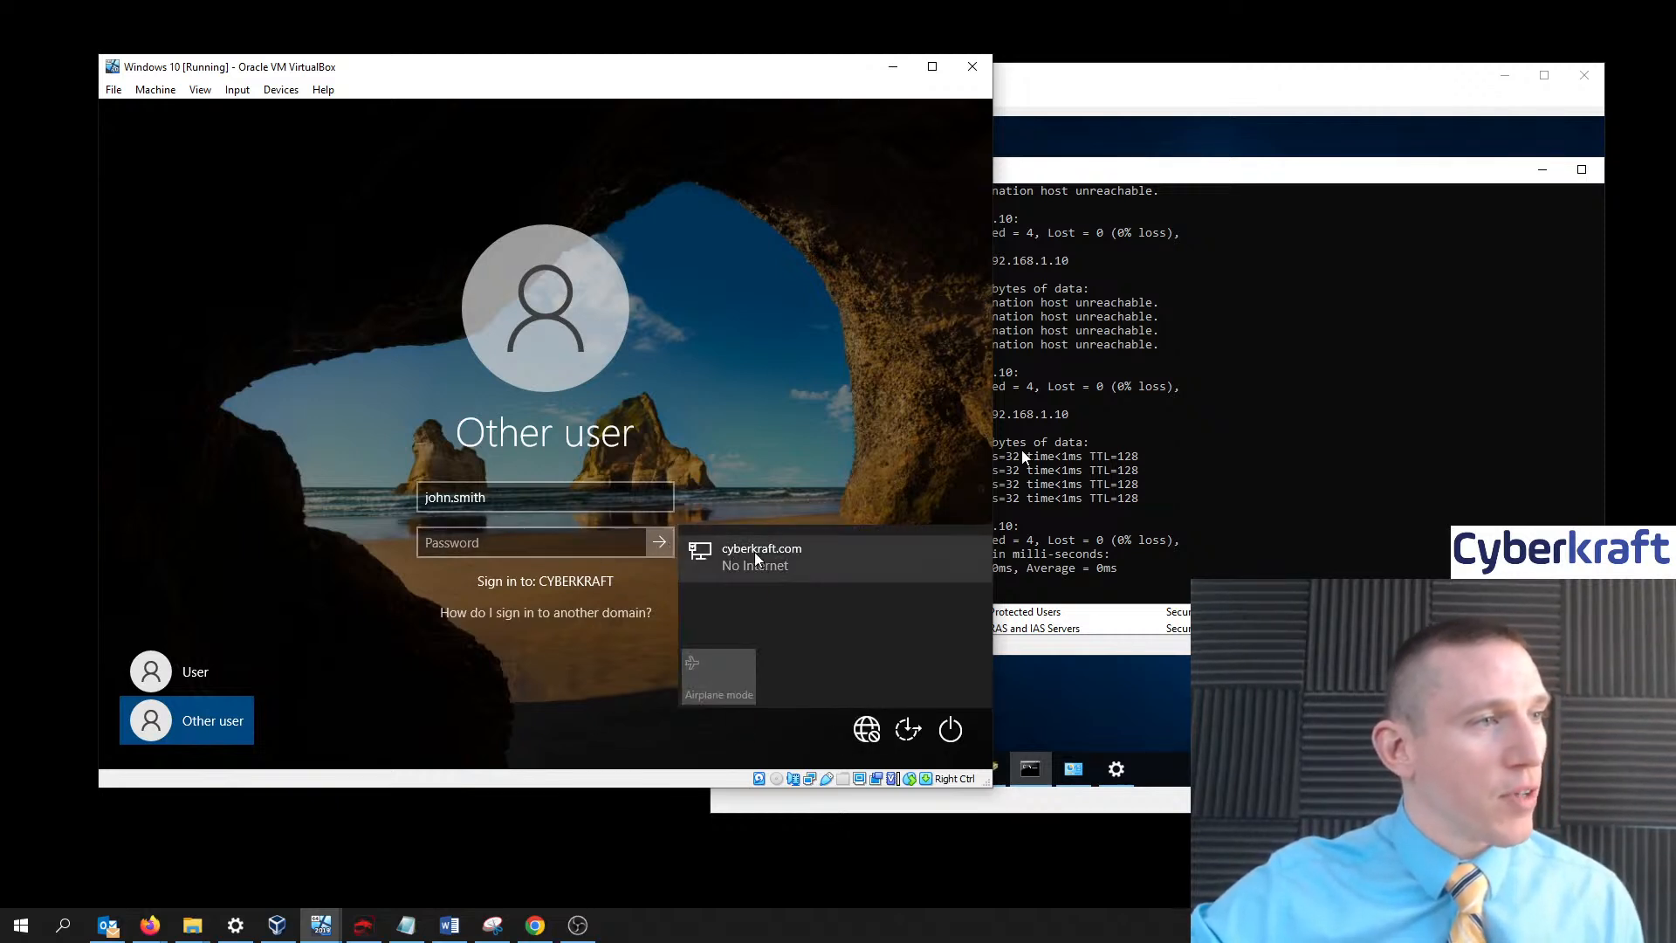
pyautogui.click(621, 719)
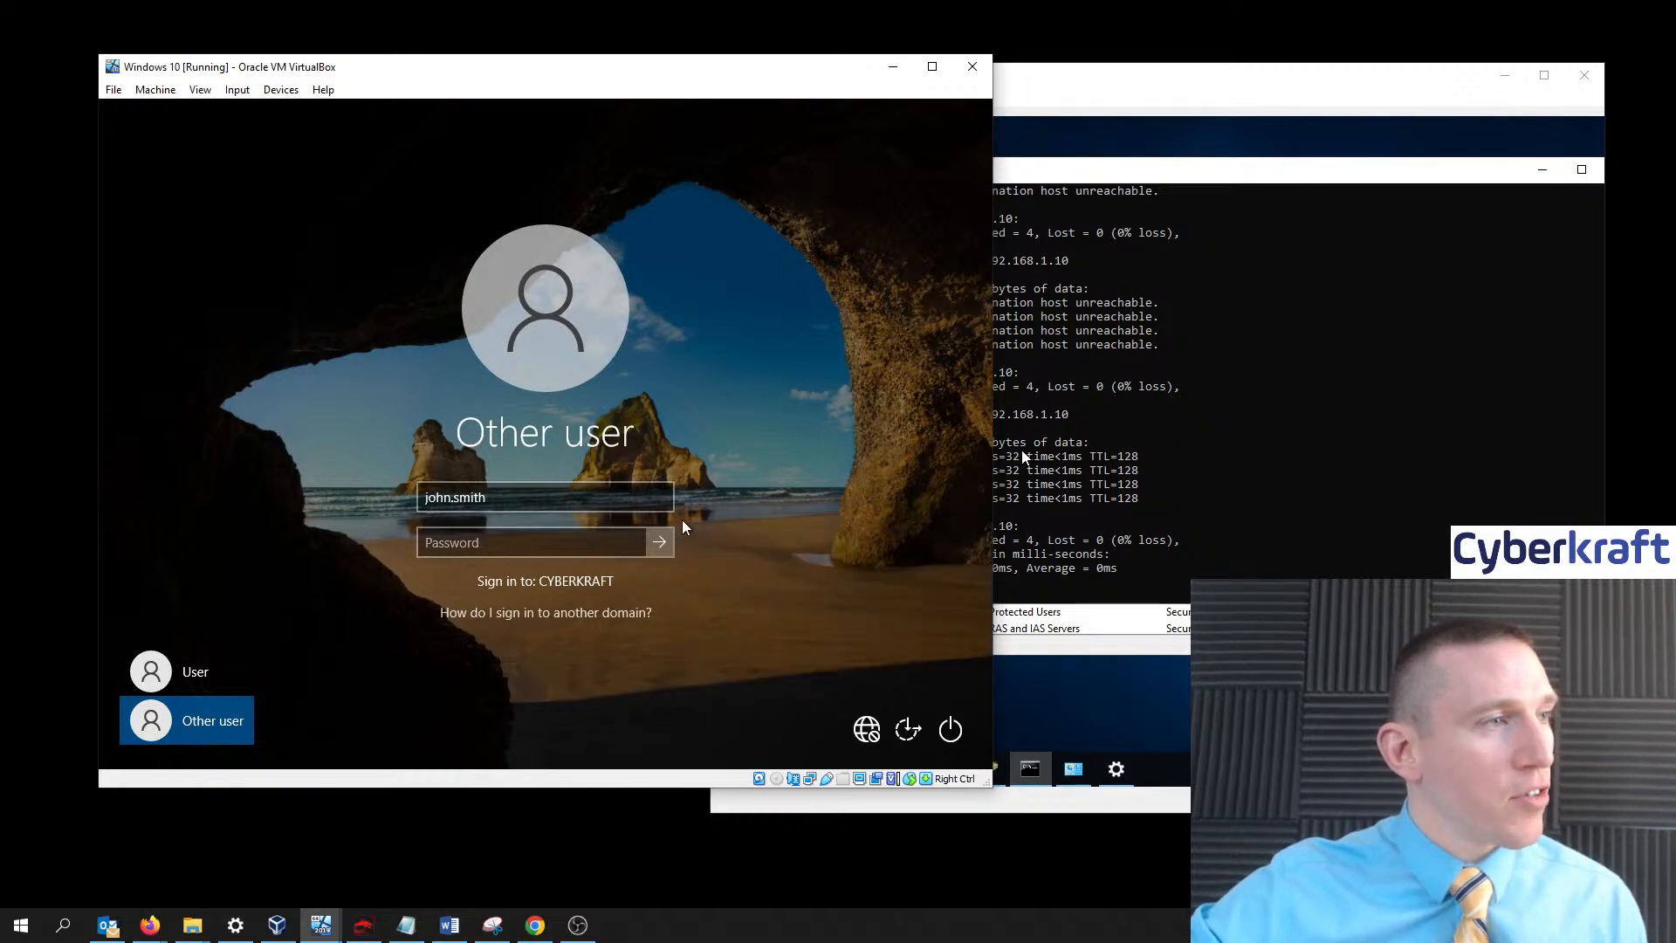
# - Retry the domain sign-in with the password from Notepad, then switch to the local User account
pyautogui.click(573, 551)
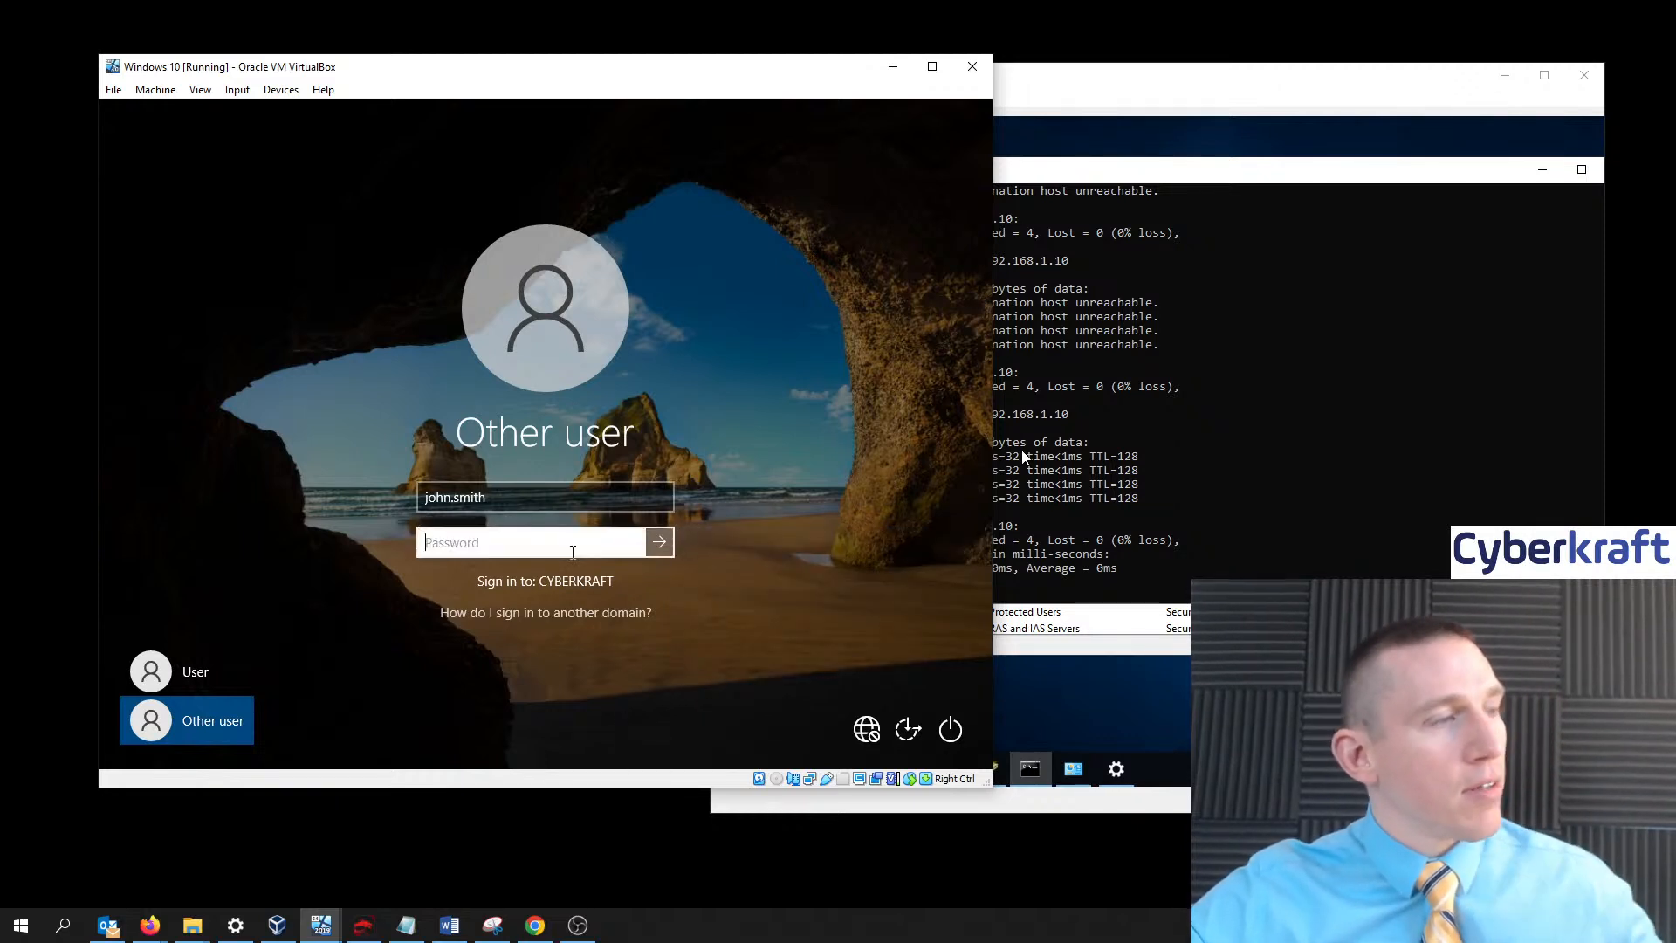
pyautogui.write('•')
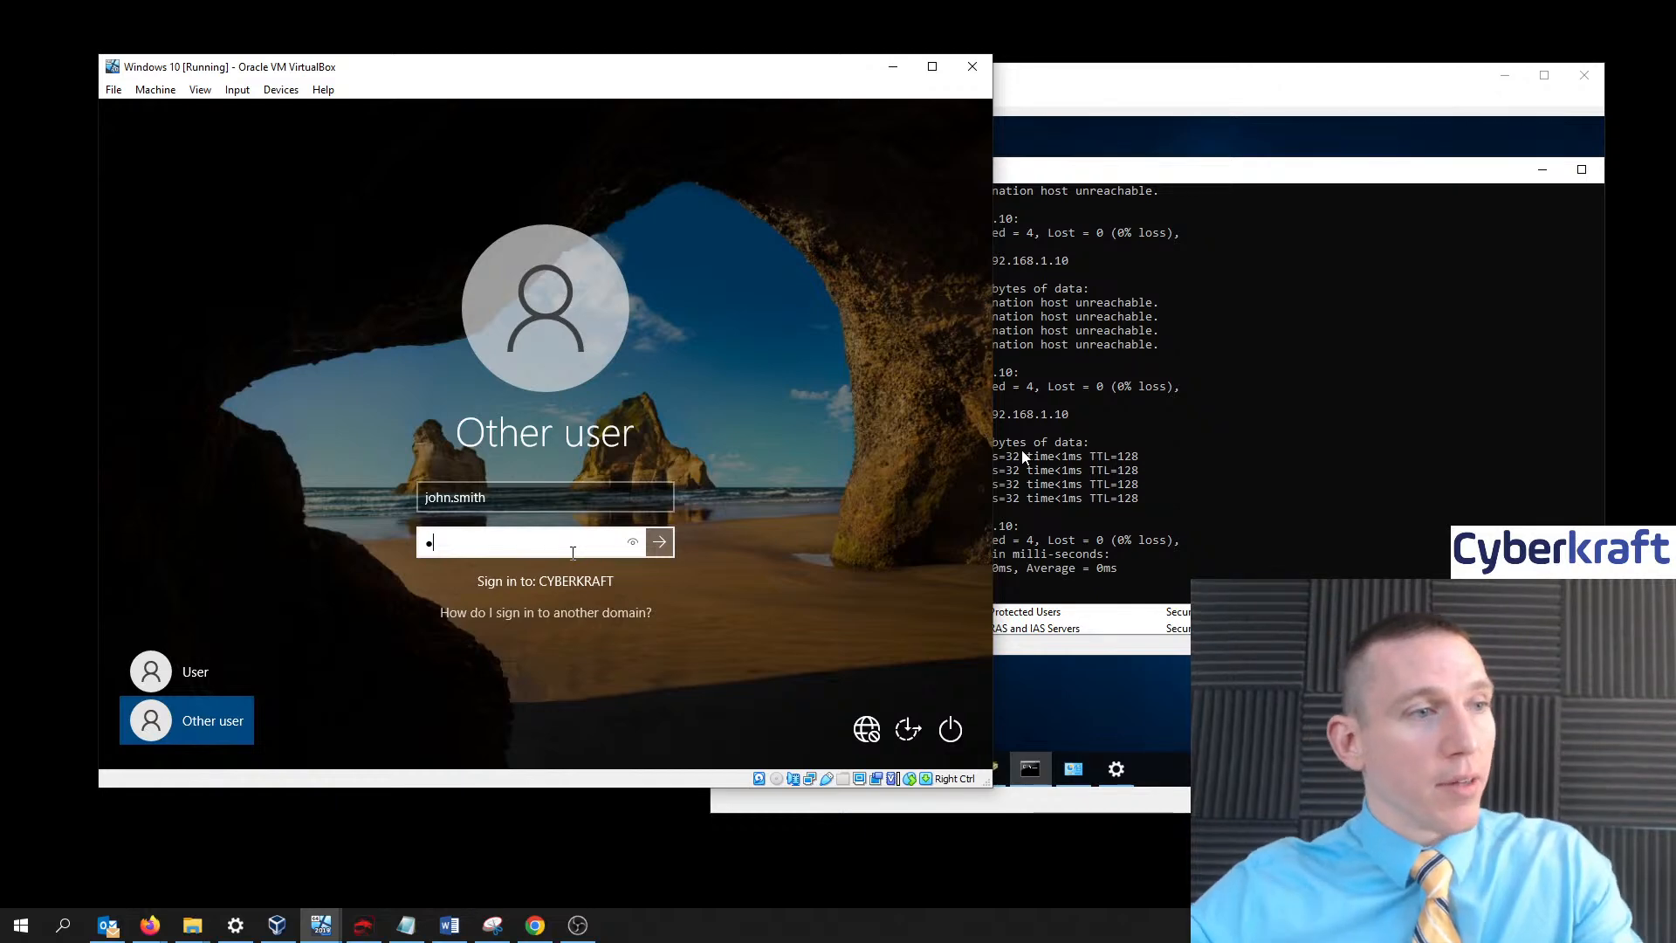
pyautogui.click(406, 933)
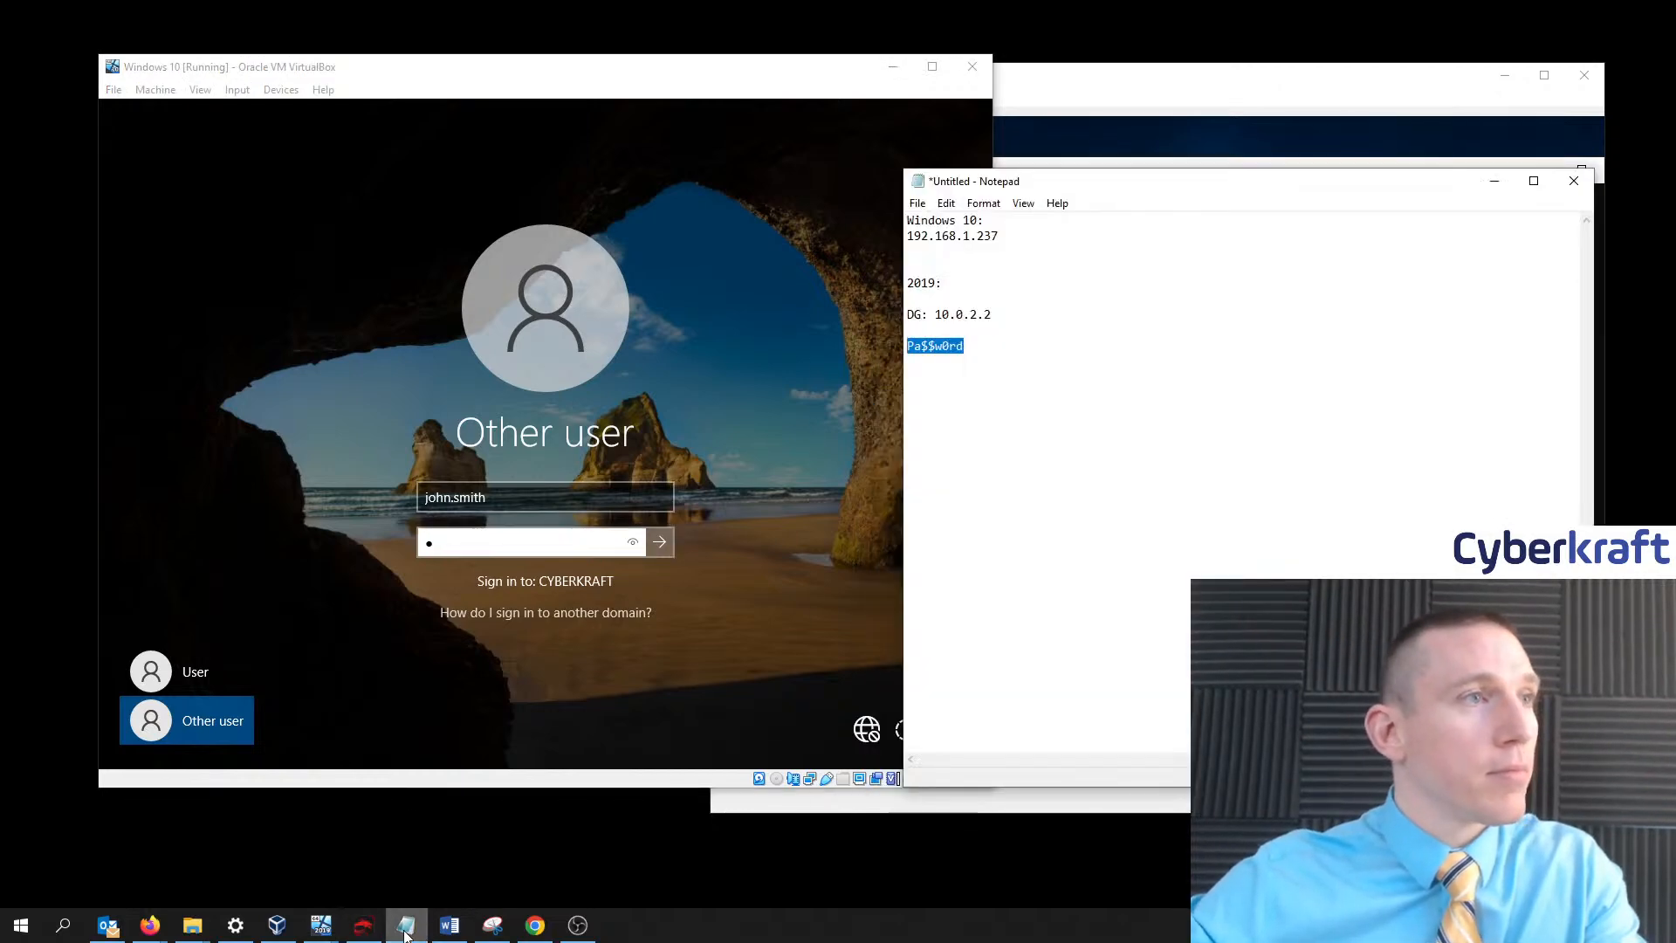
pyautogui.click(406, 932)
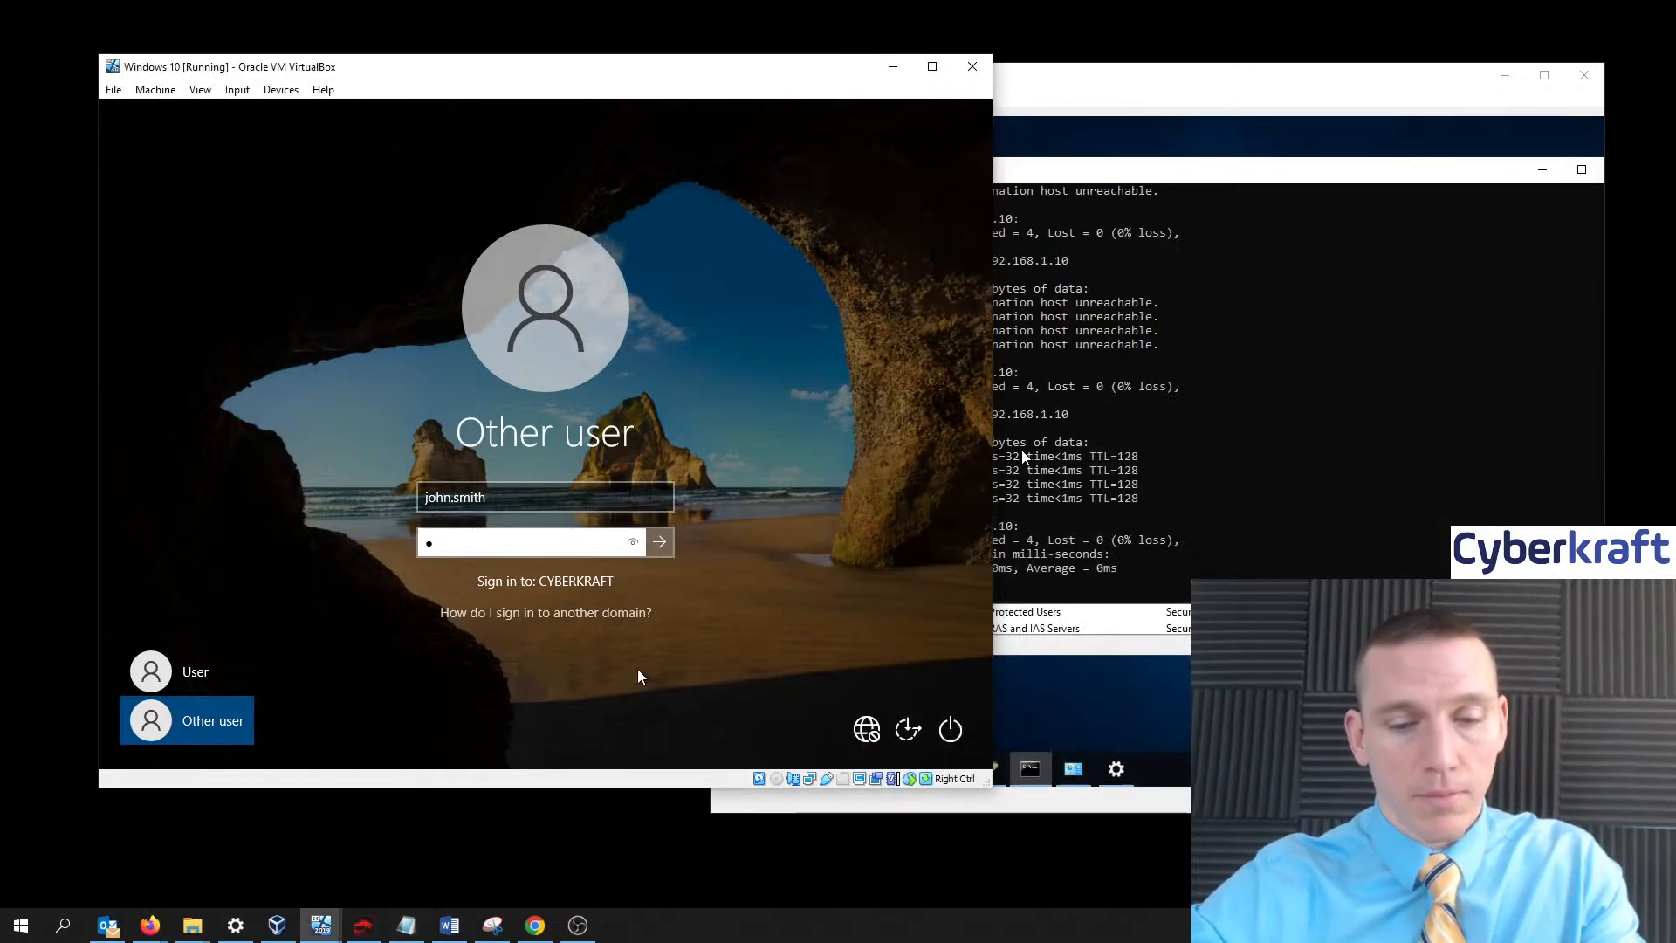
pyautogui.write('a$$')
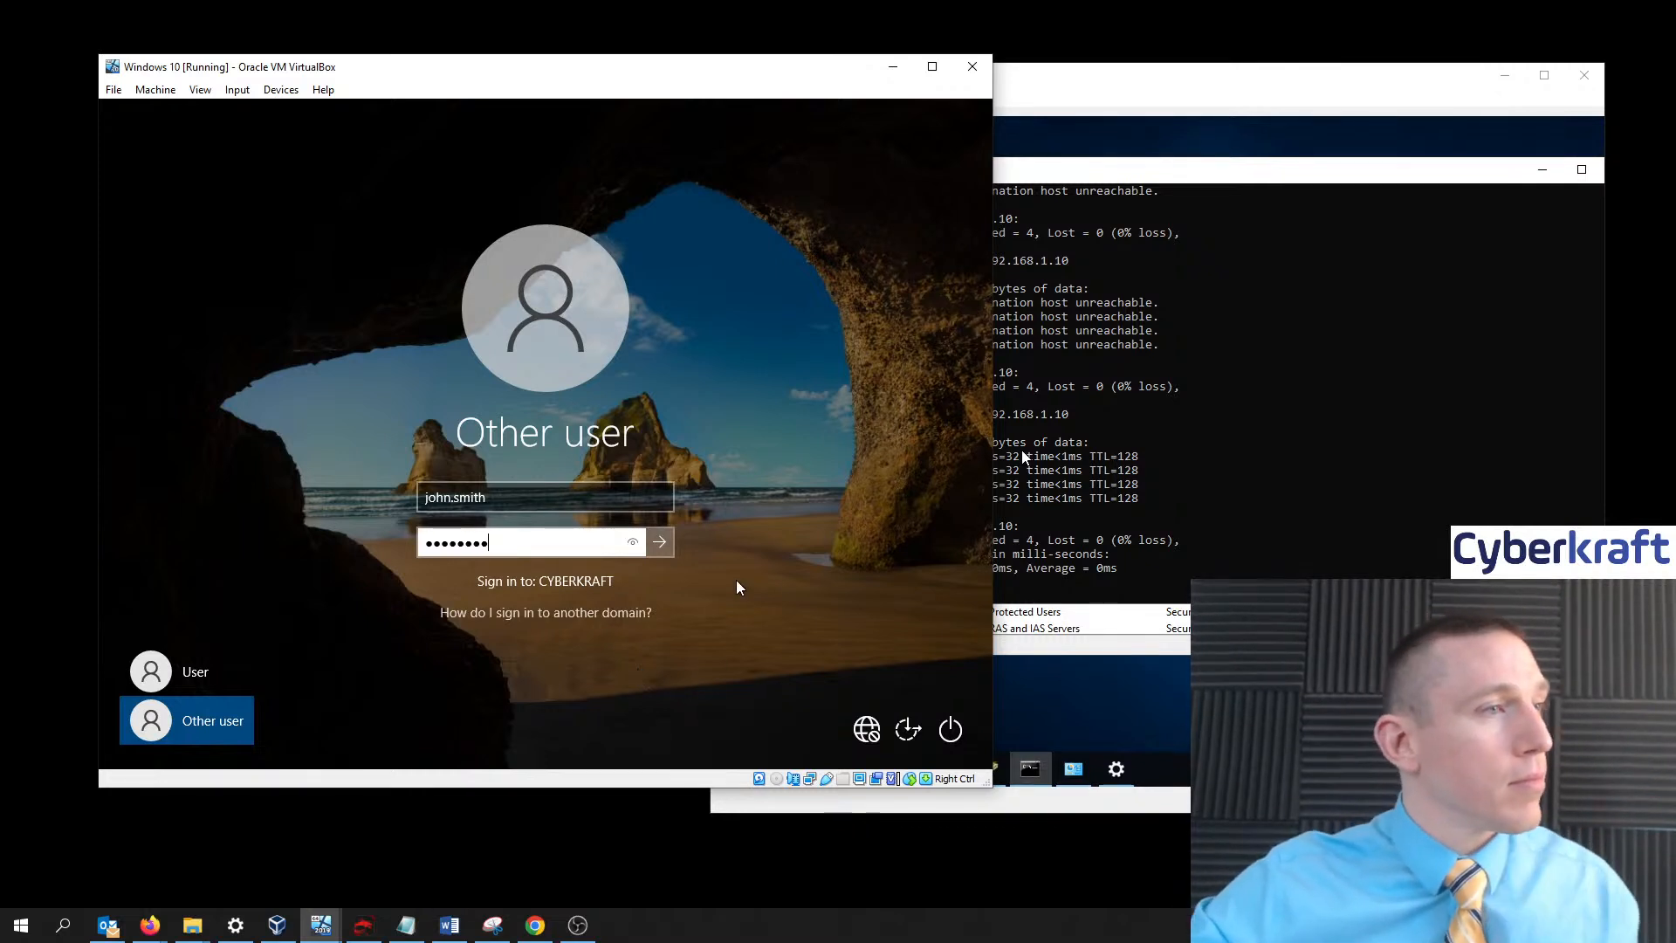
pyautogui.press('Return')
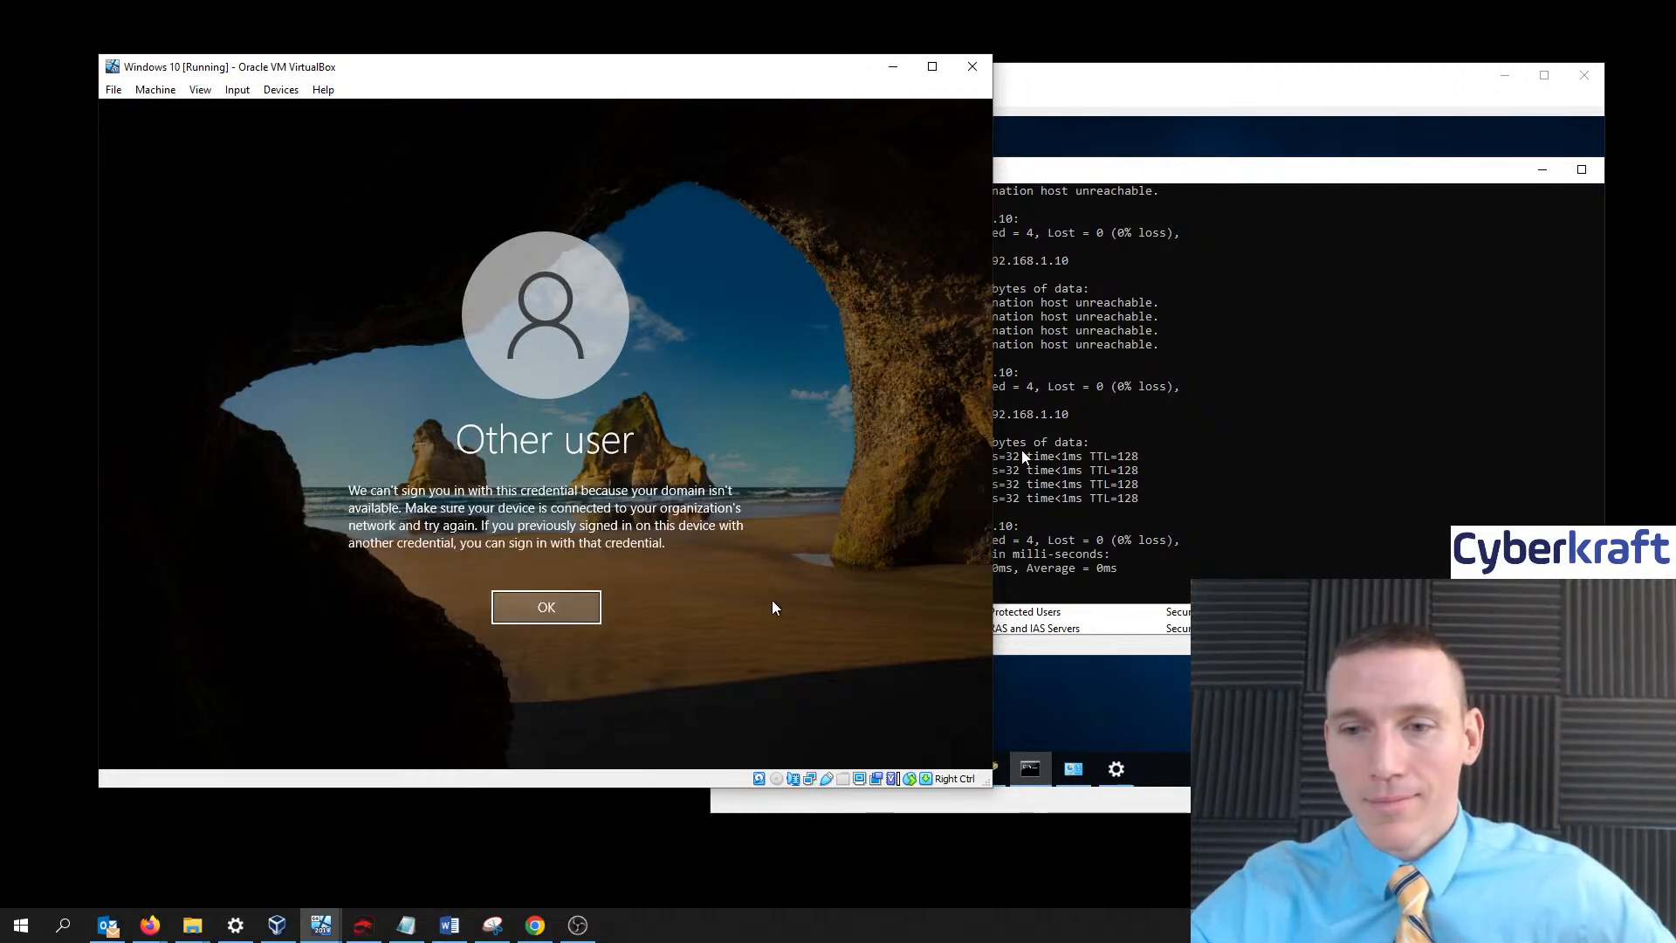
pyautogui.click(548, 609)
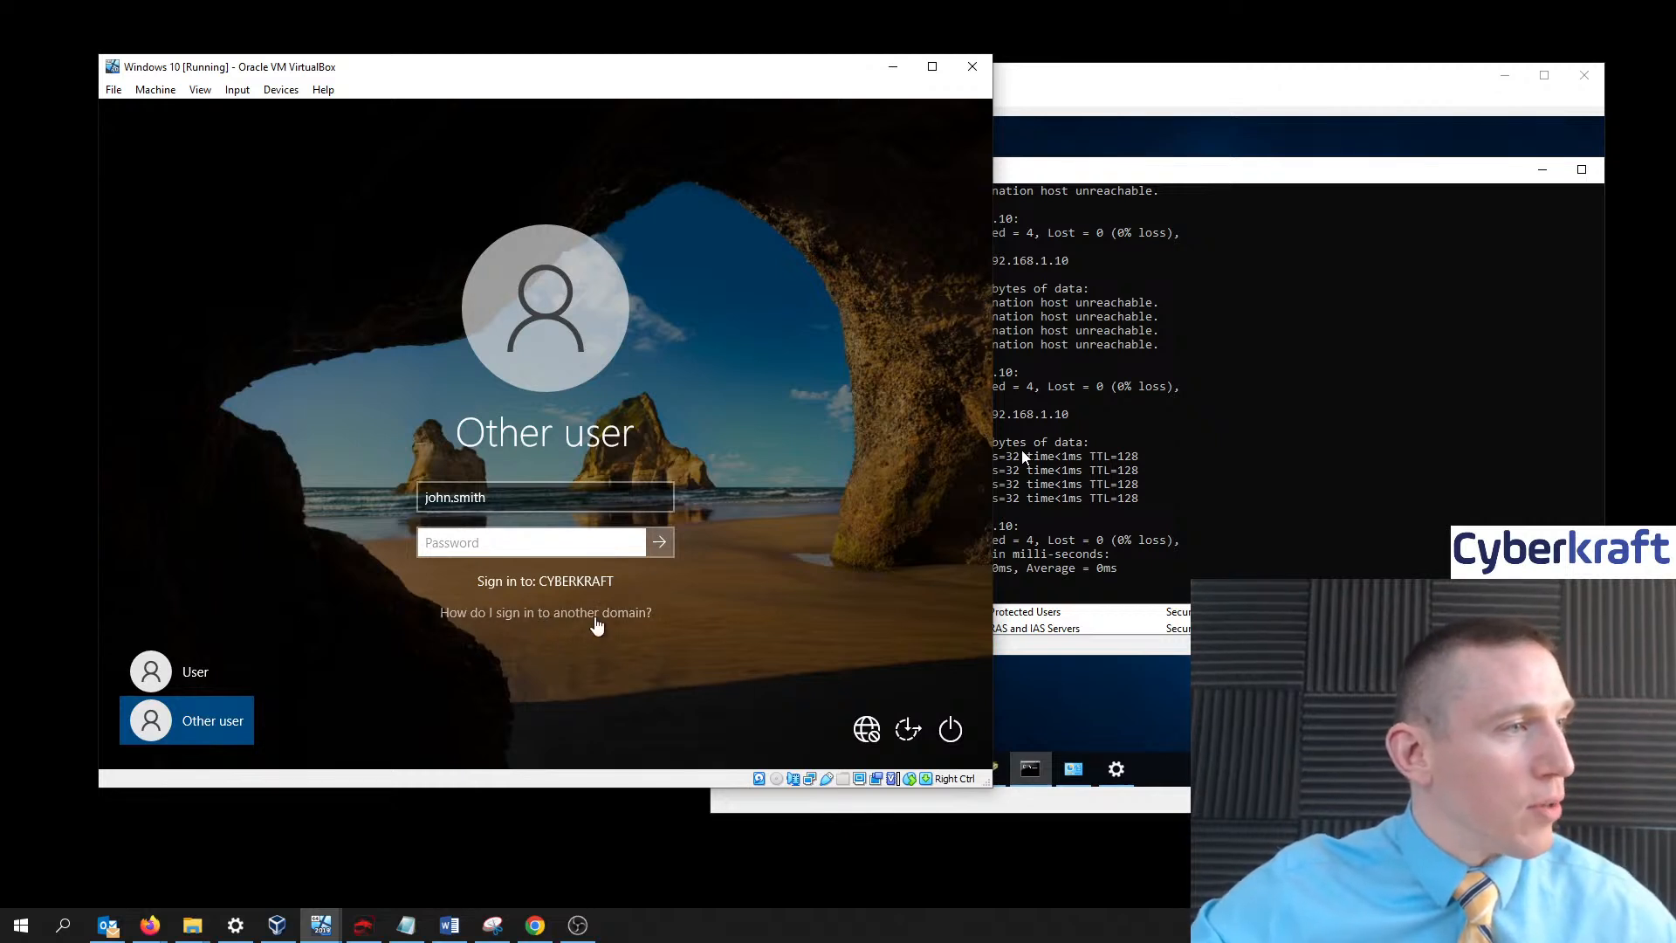
pyautogui.click(190, 678)
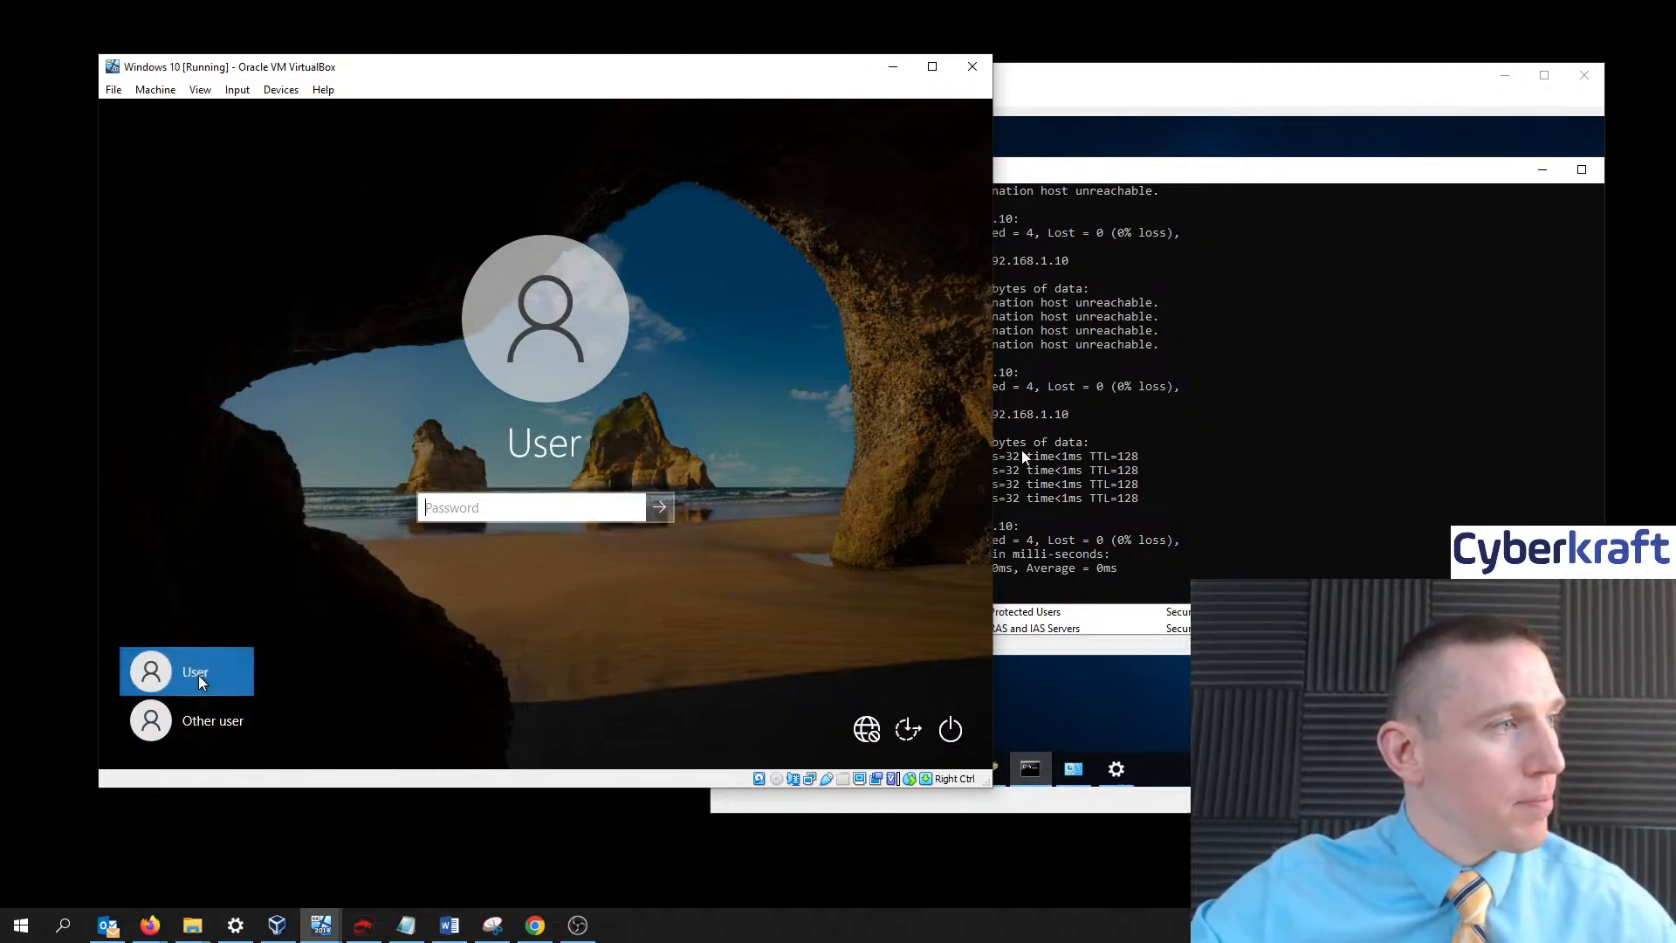
# - Sign in to the local User desktop and open Change adapter options from Network & Internet settings
pyautogui.click(660, 507)
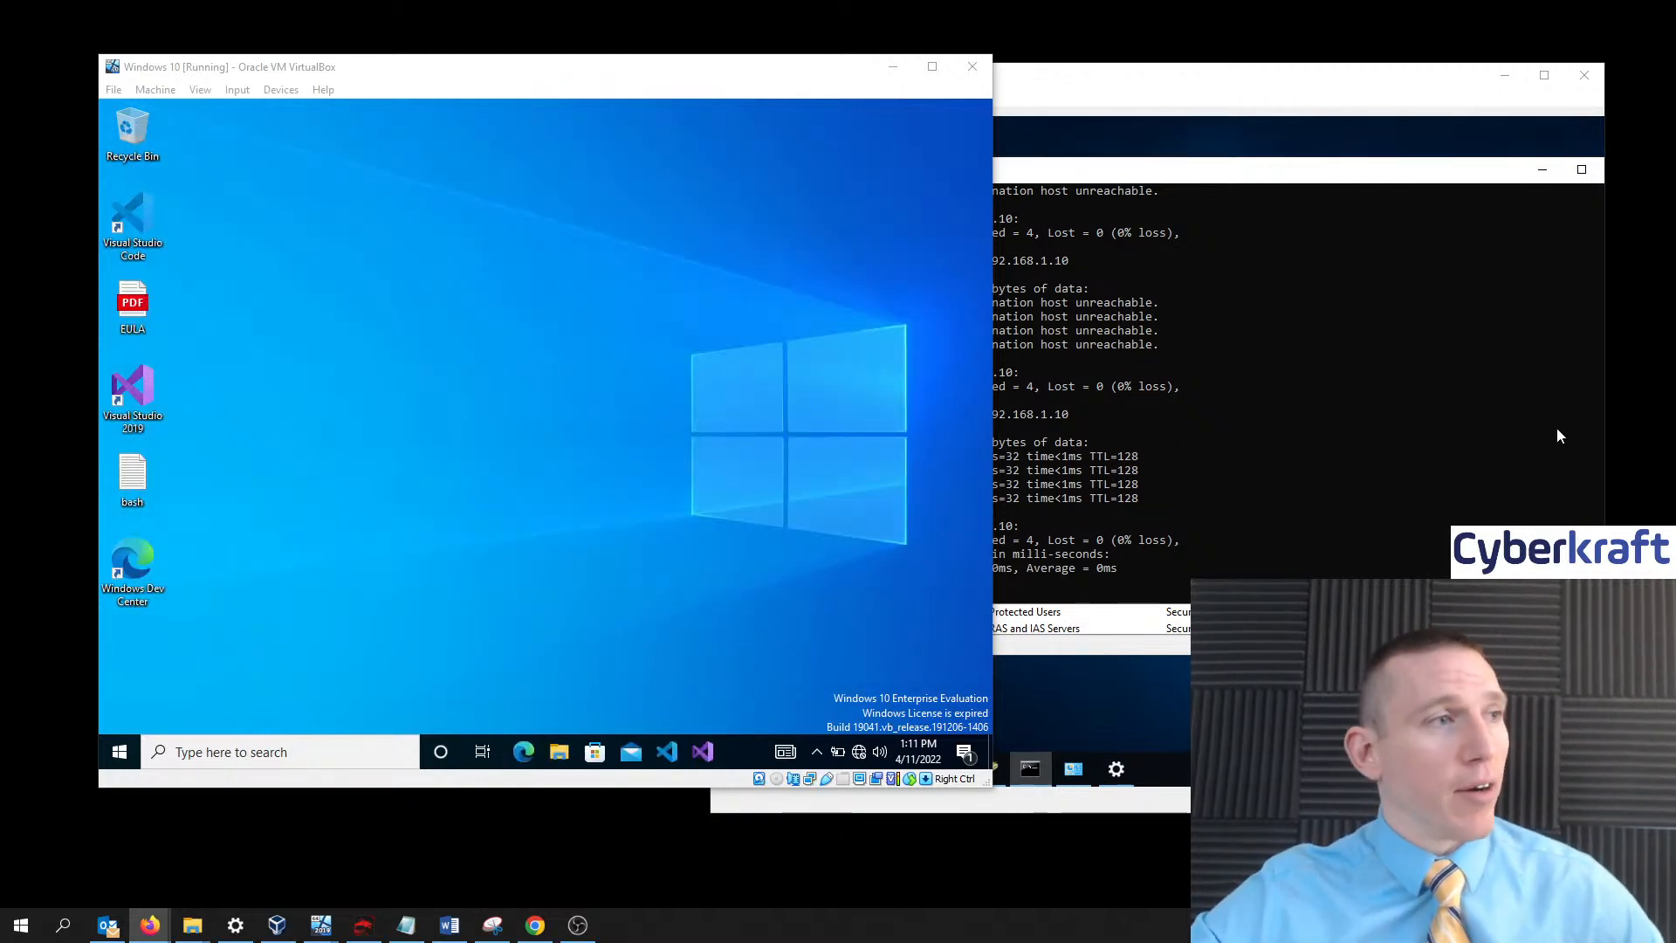
pyautogui.click(417, 491)
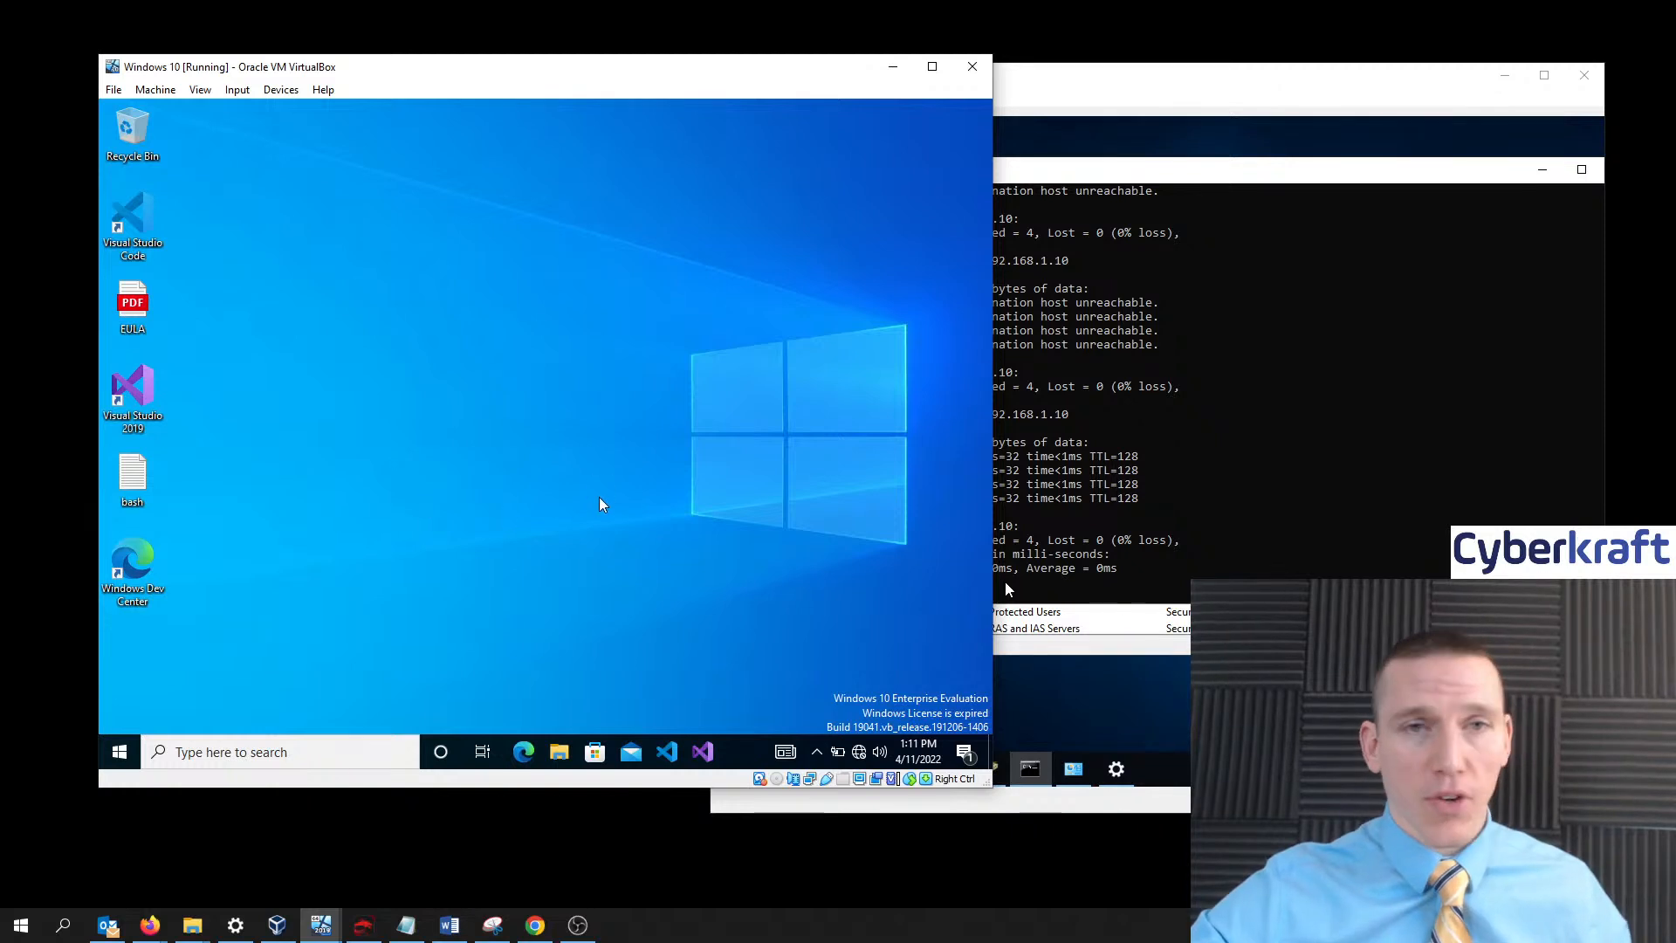
pyautogui.rightClick(859, 754)
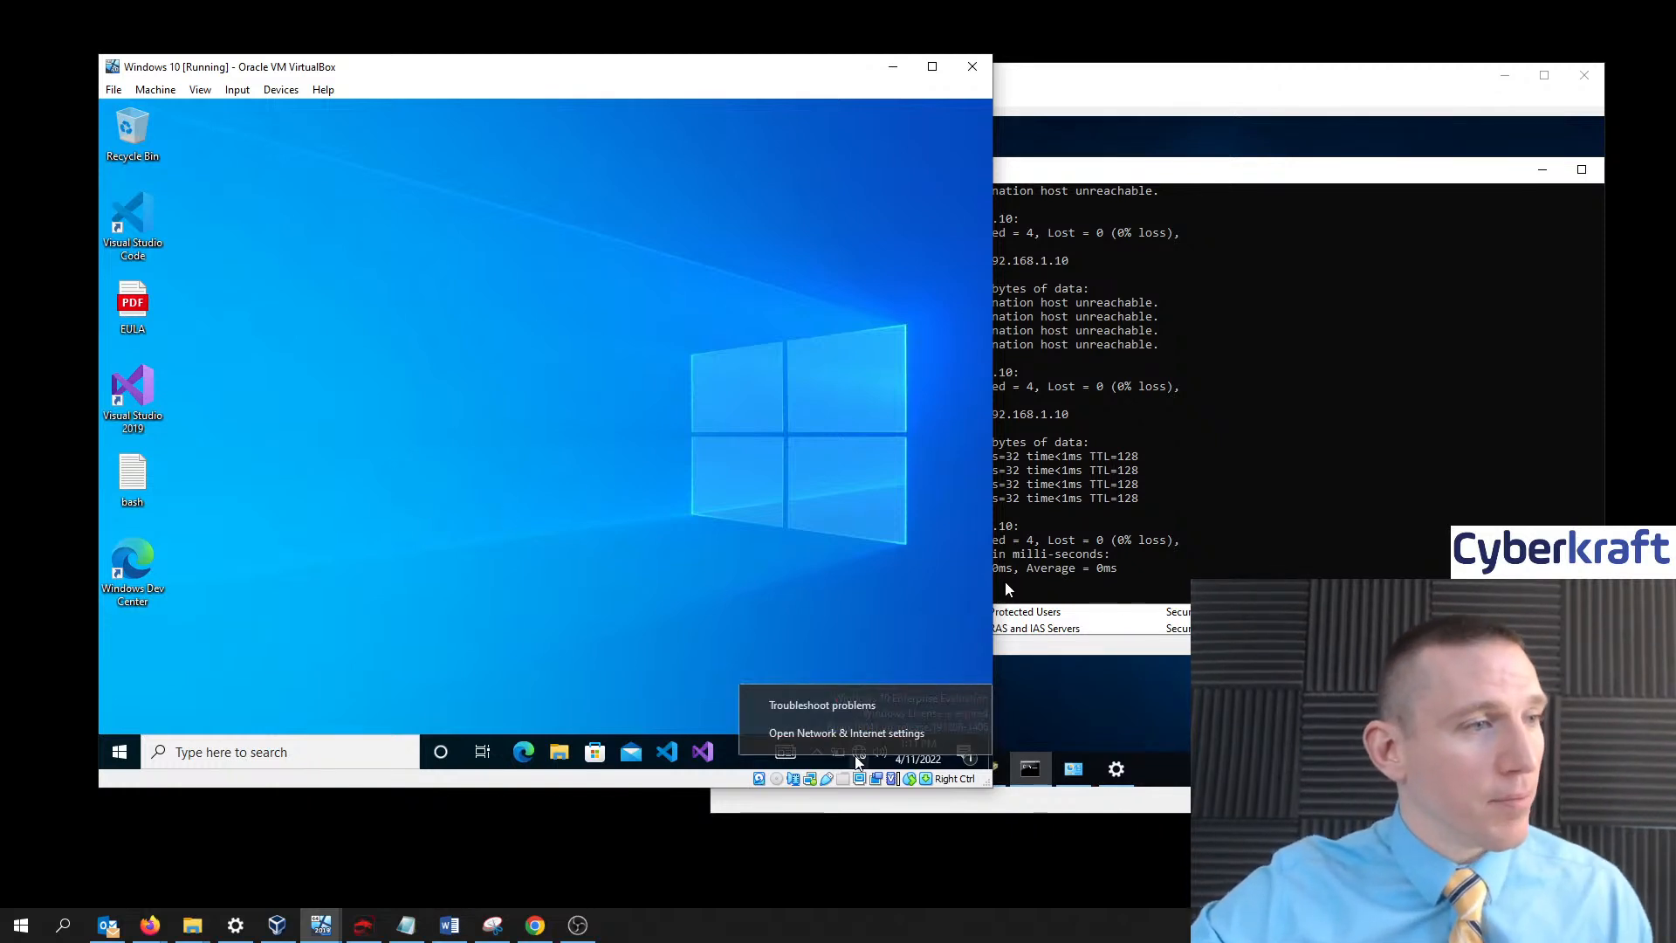
pyautogui.click(845, 733)
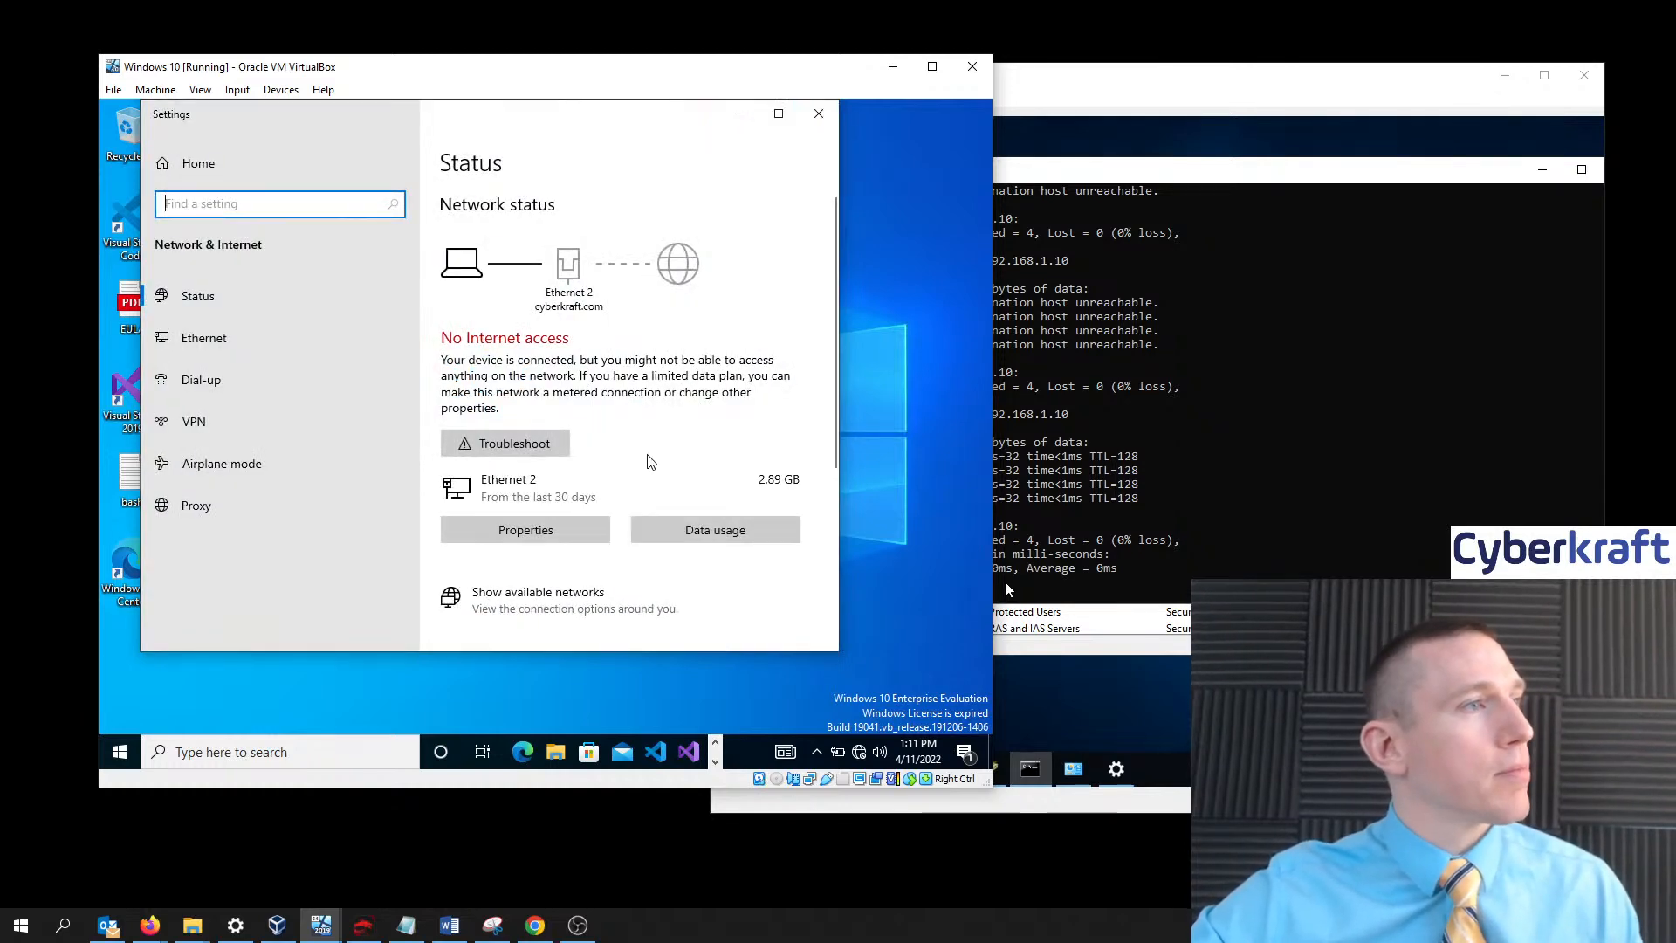
pyautogui.scroll(-3, 648, 474)
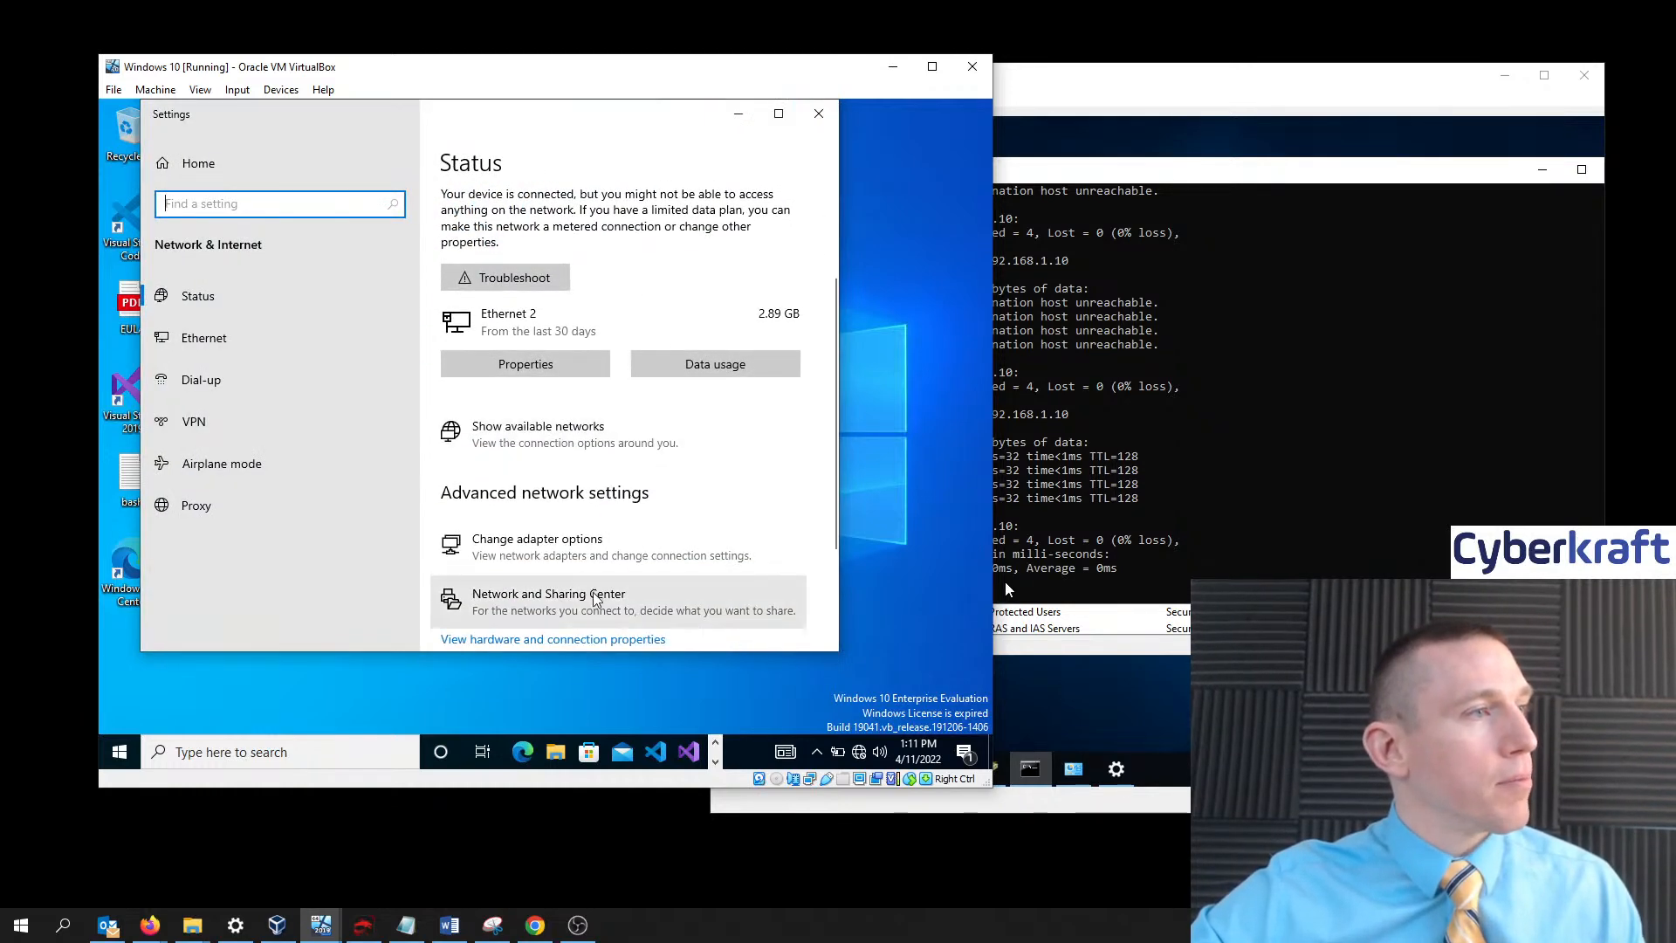
pyautogui.click(569, 554)
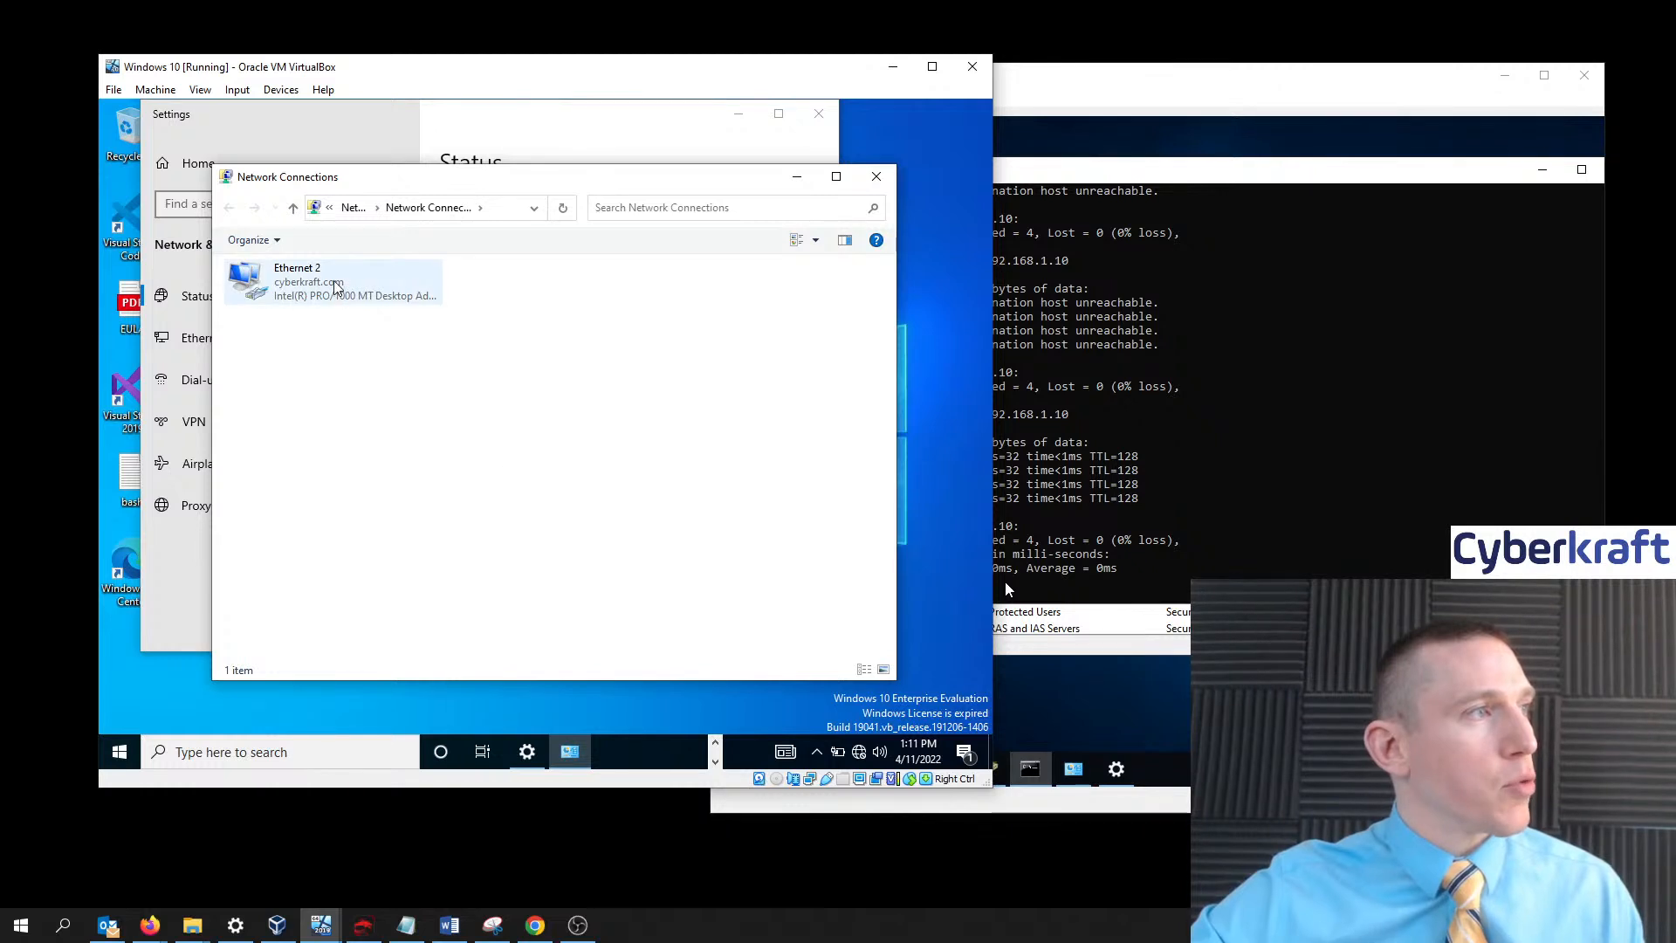
# - Show Ethernet 2's IPv4 settings: 192.168.1.10, gateway 192.168.1.254, DNS 192.168.1.1
pyautogui.click(317, 297)
pyautogui.rightClick(317, 297)
pyautogui.click(401, 458)
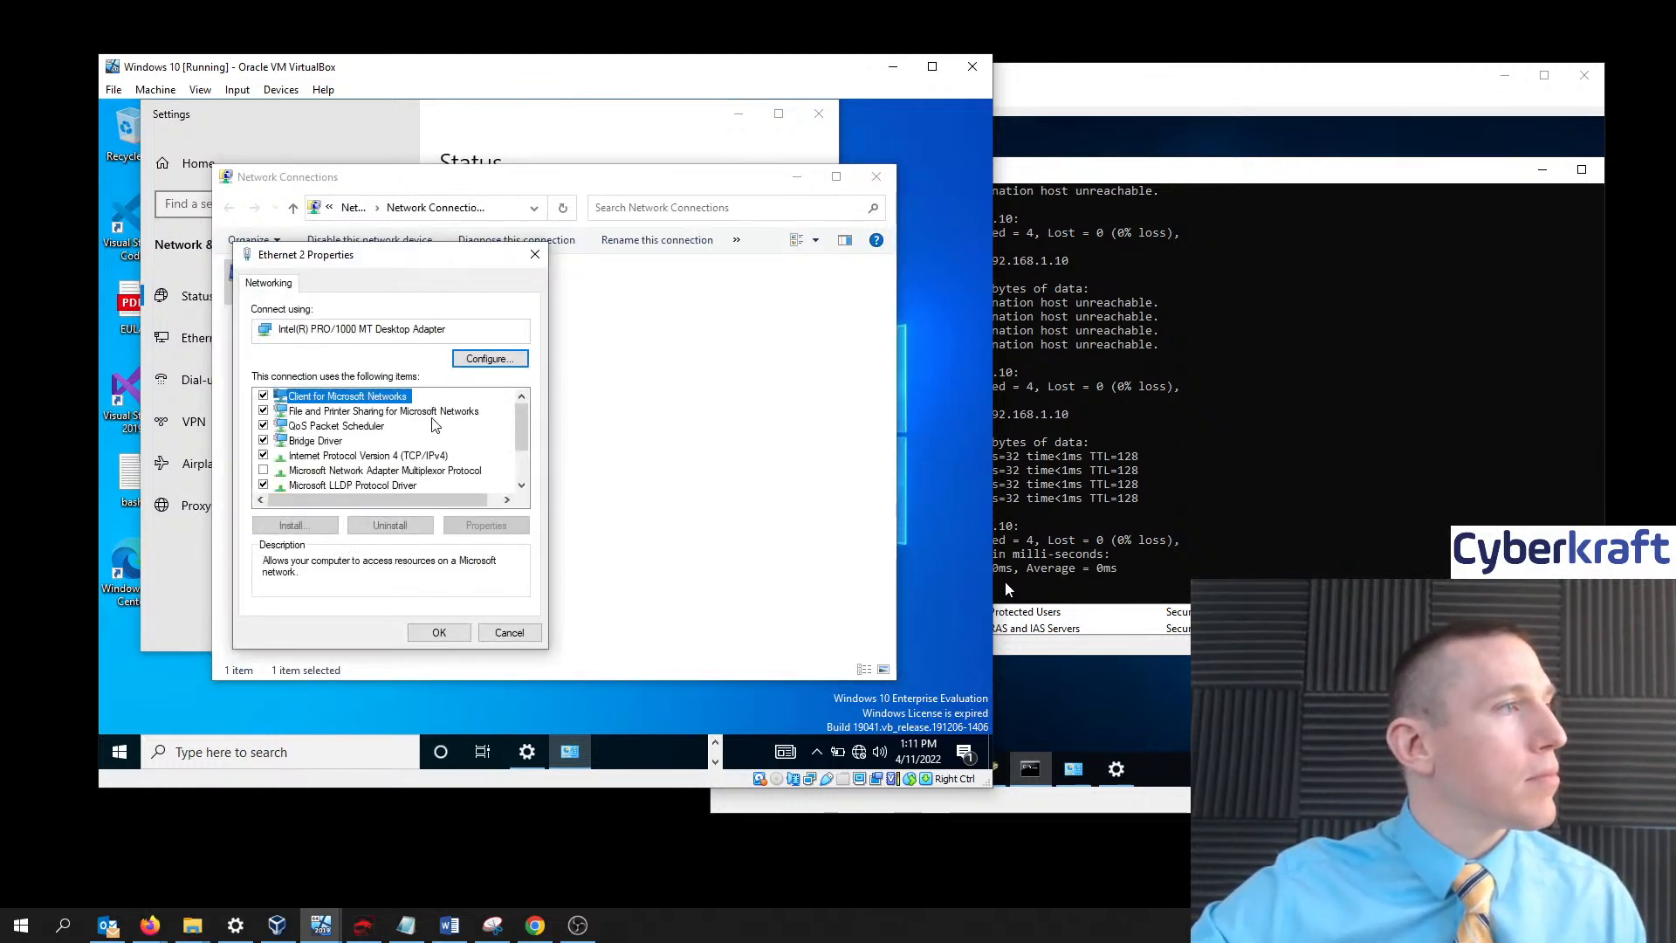
pyautogui.click(350, 458)
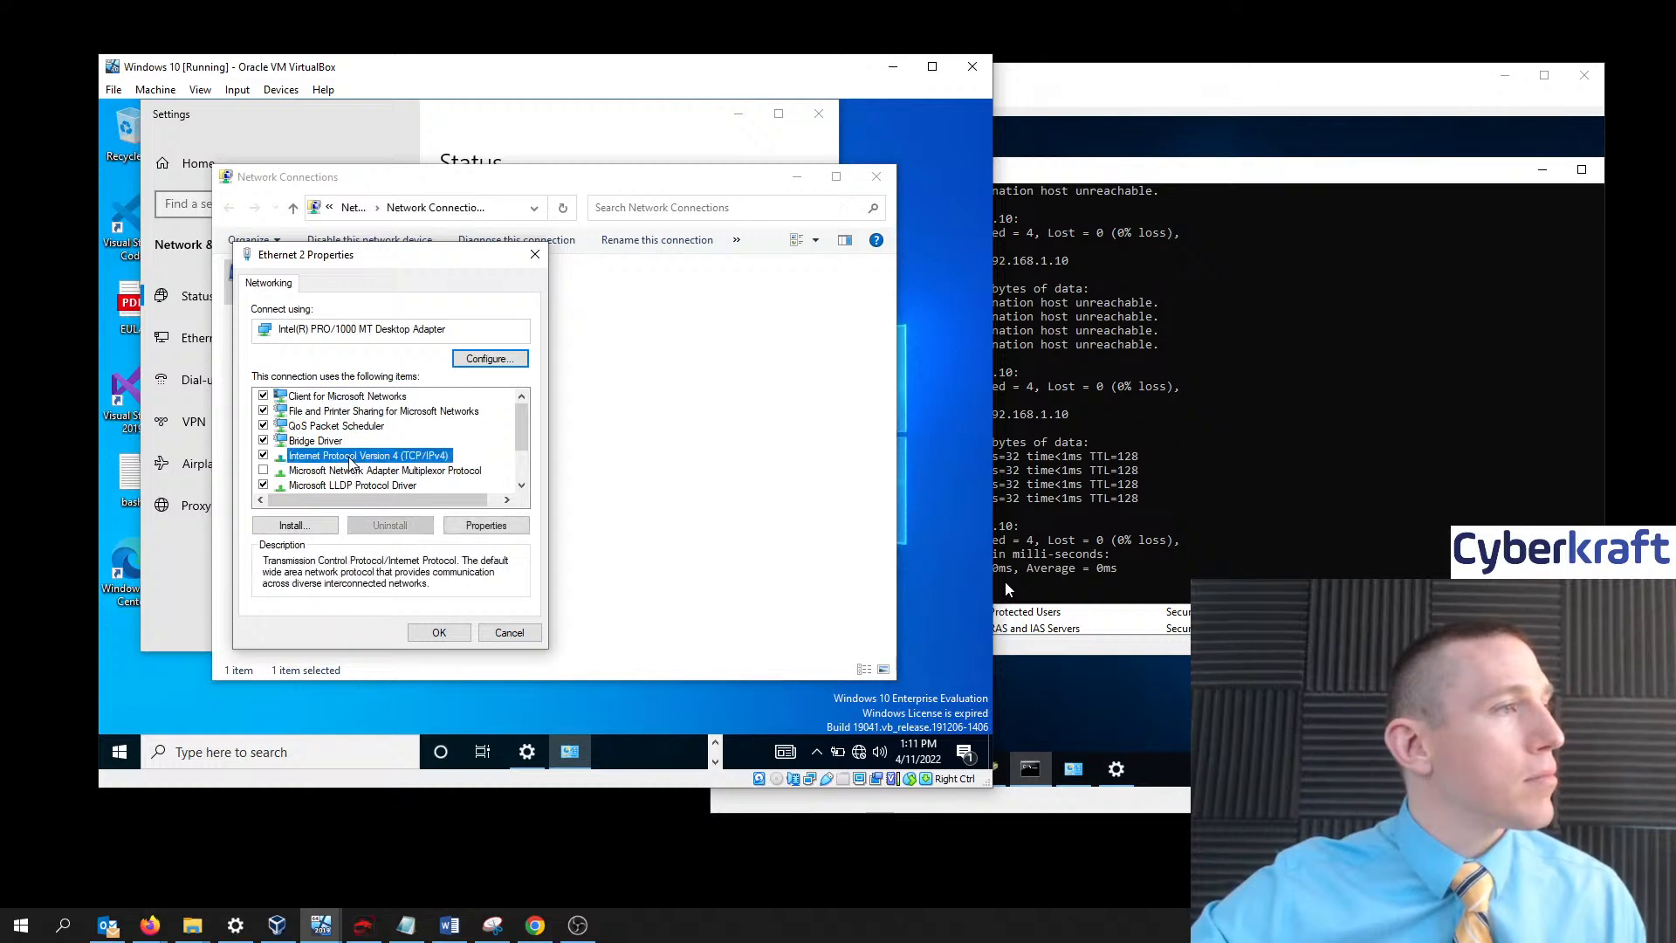
pyautogui.click(480, 525)
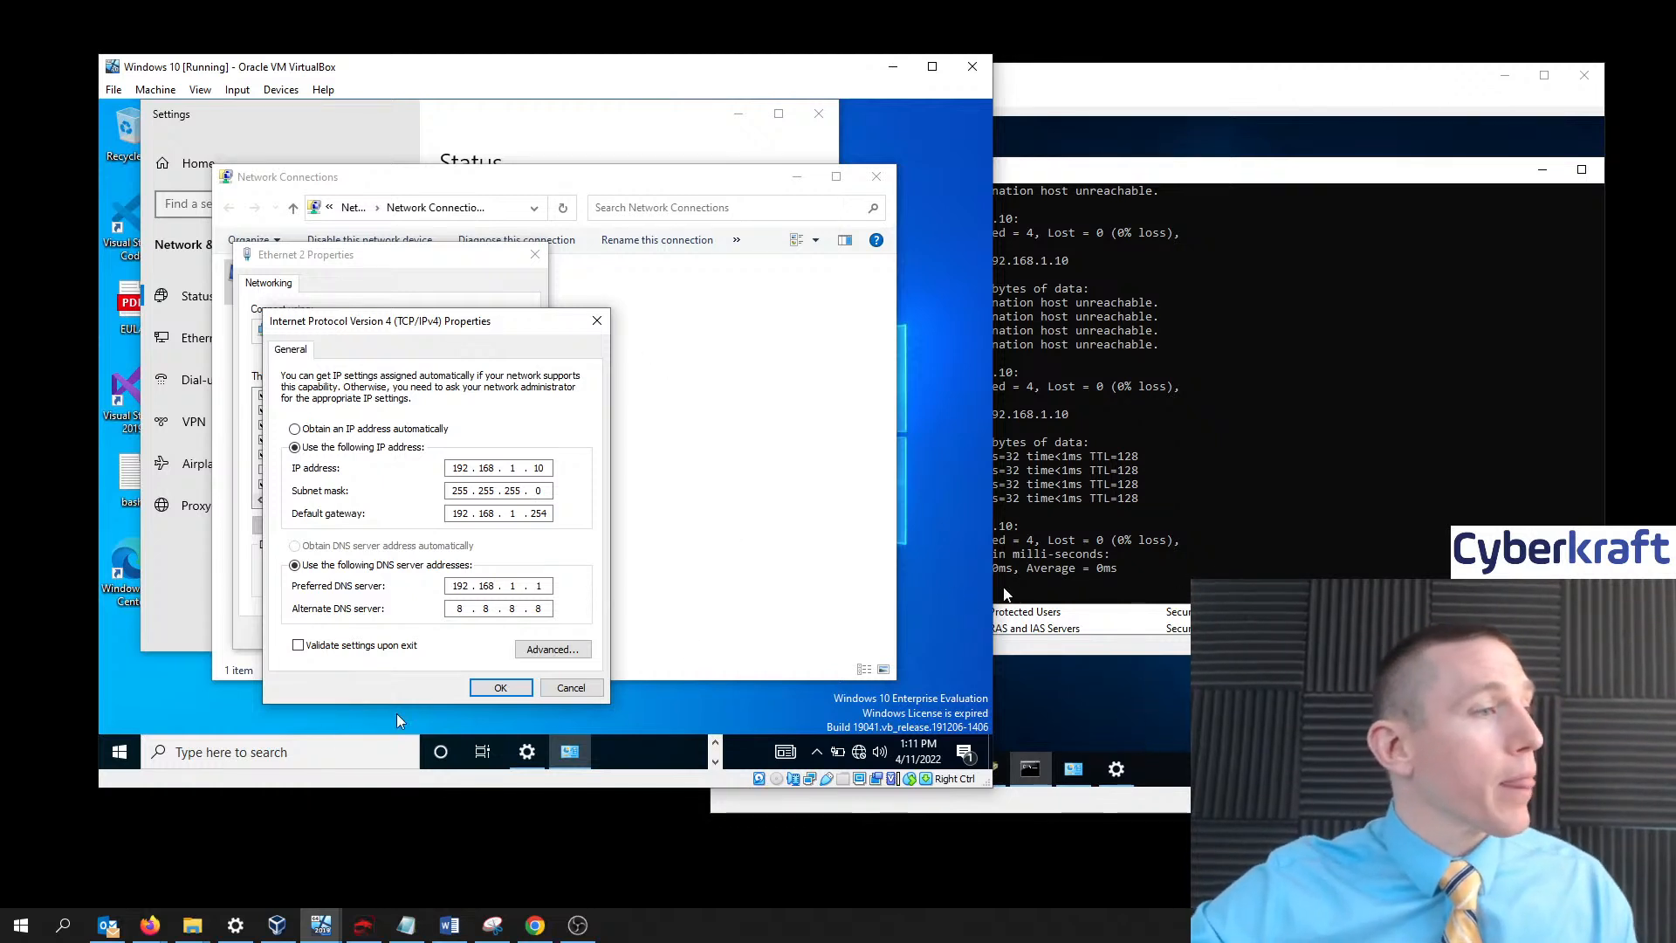
pyautogui.click(206, 752)
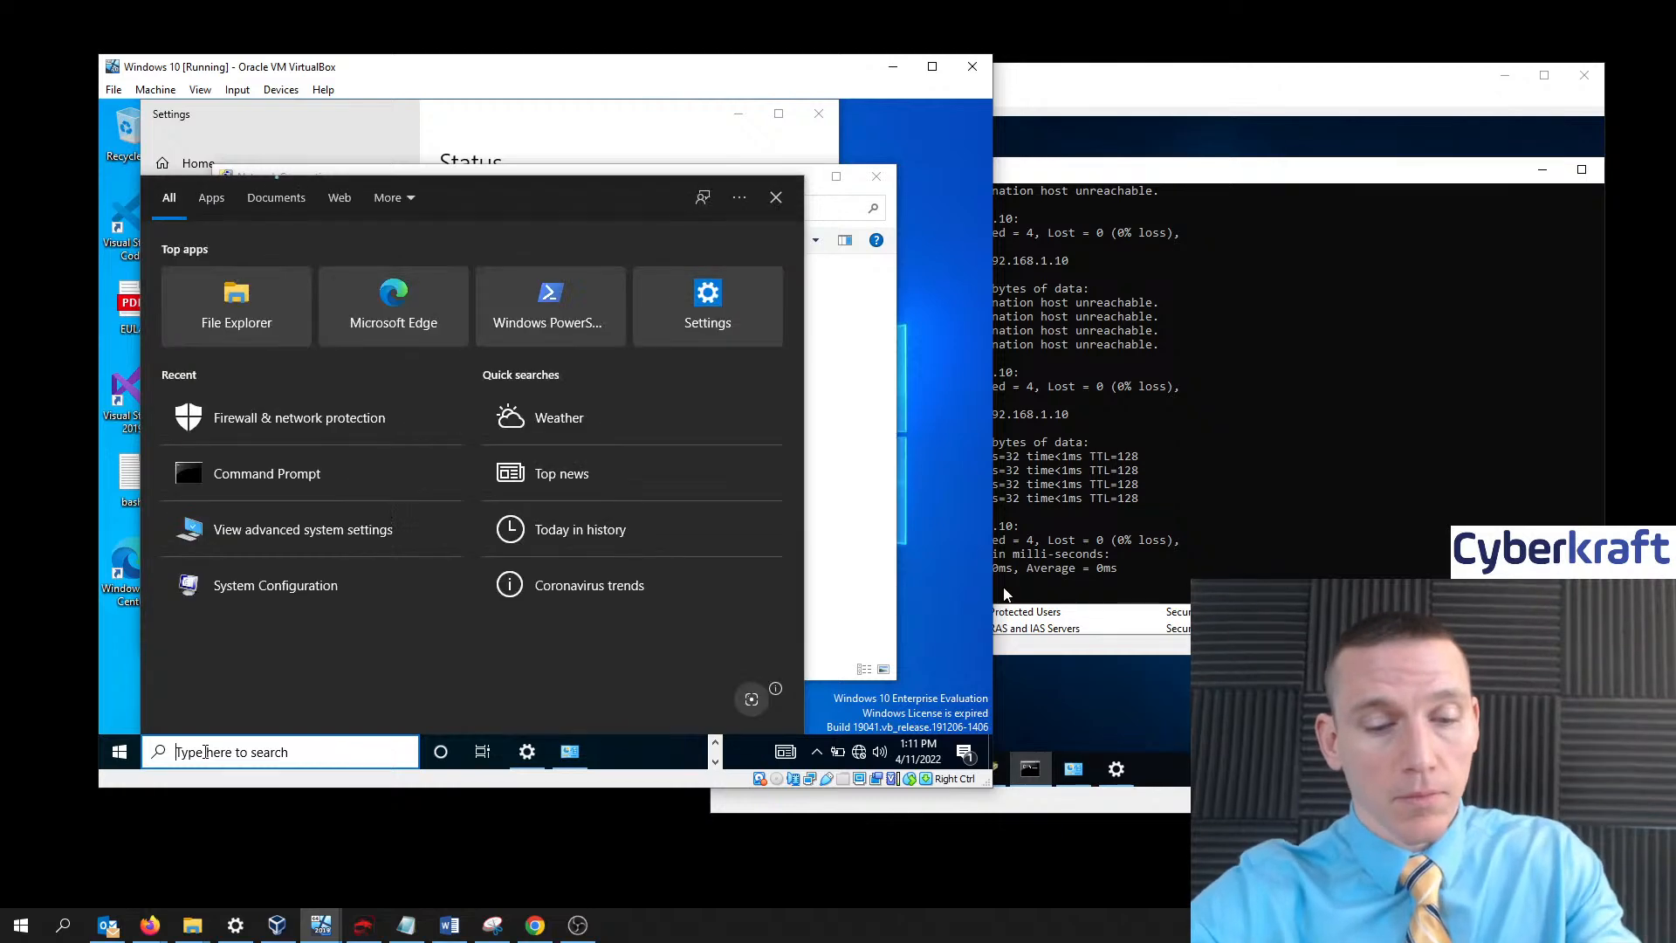
# - Open Command Prompt on the Windows 10 VM and ping 192.168.1.1 successfully
pyautogui.write('cmd')
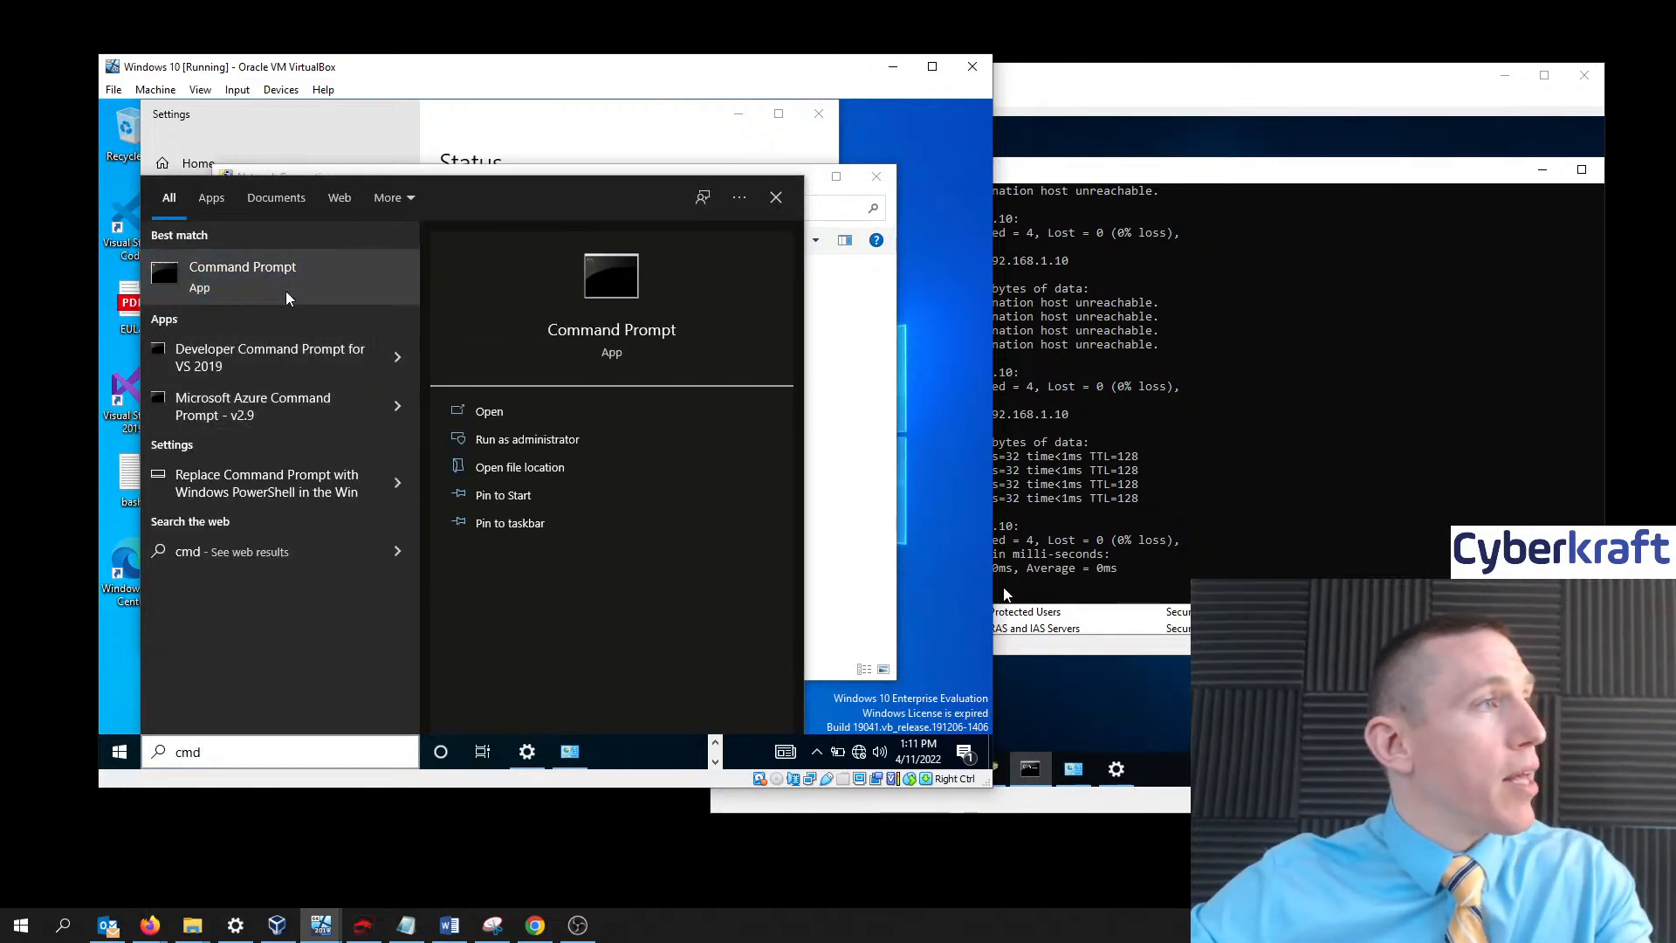
pyautogui.click(286, 291)
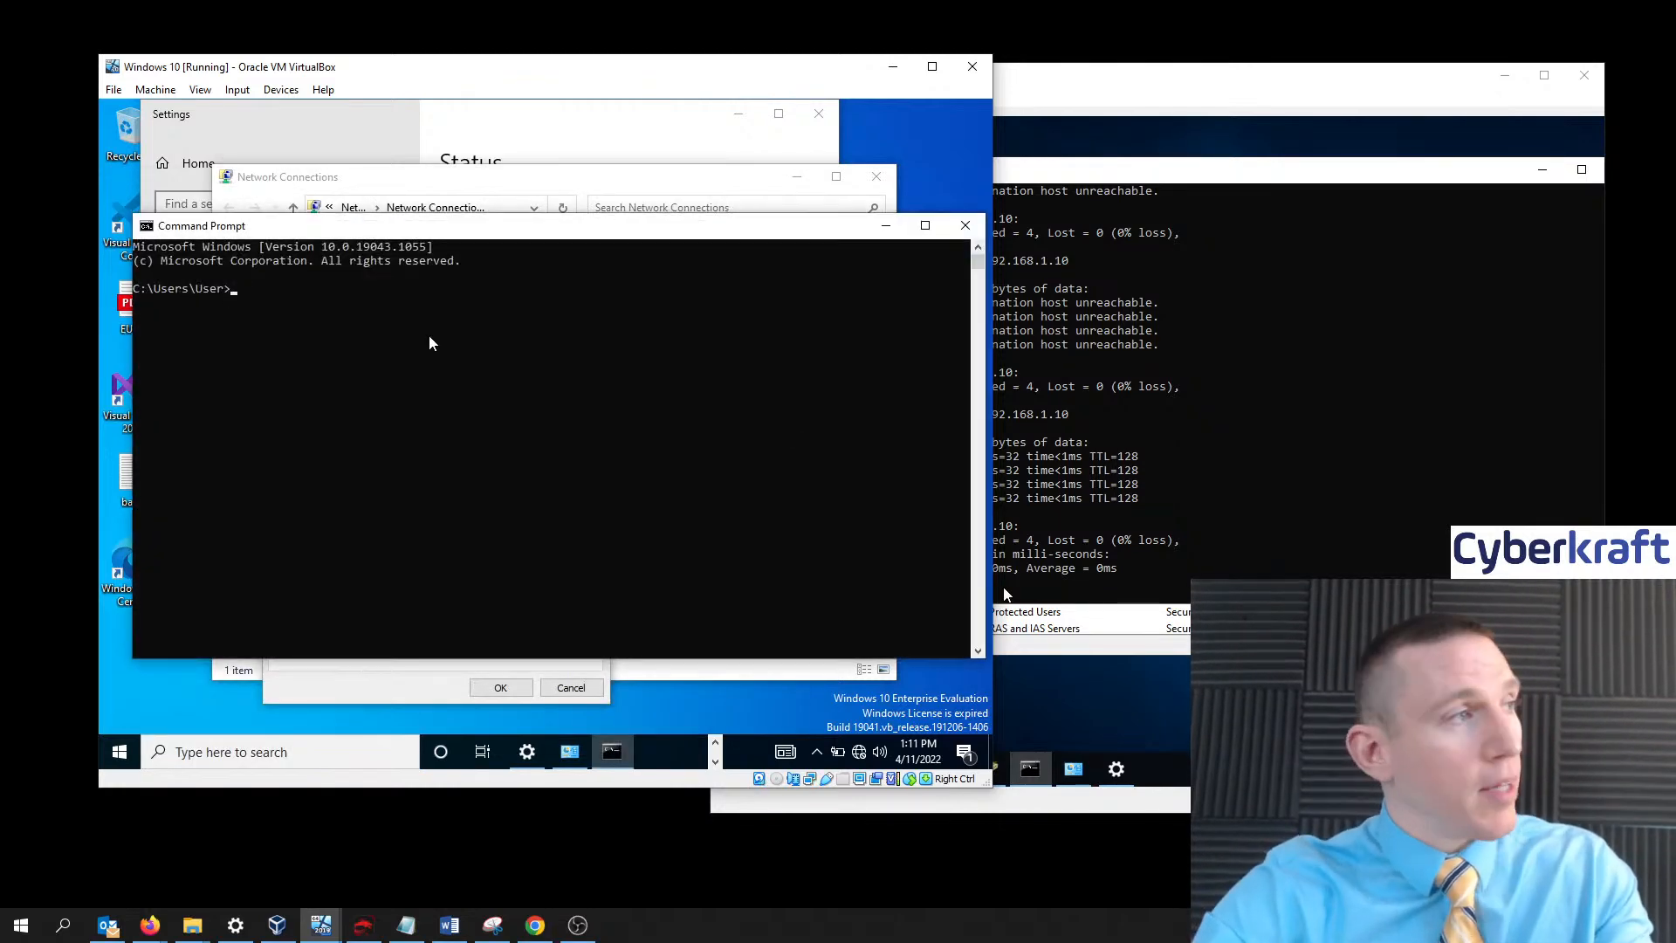
pyautogui.write('p')
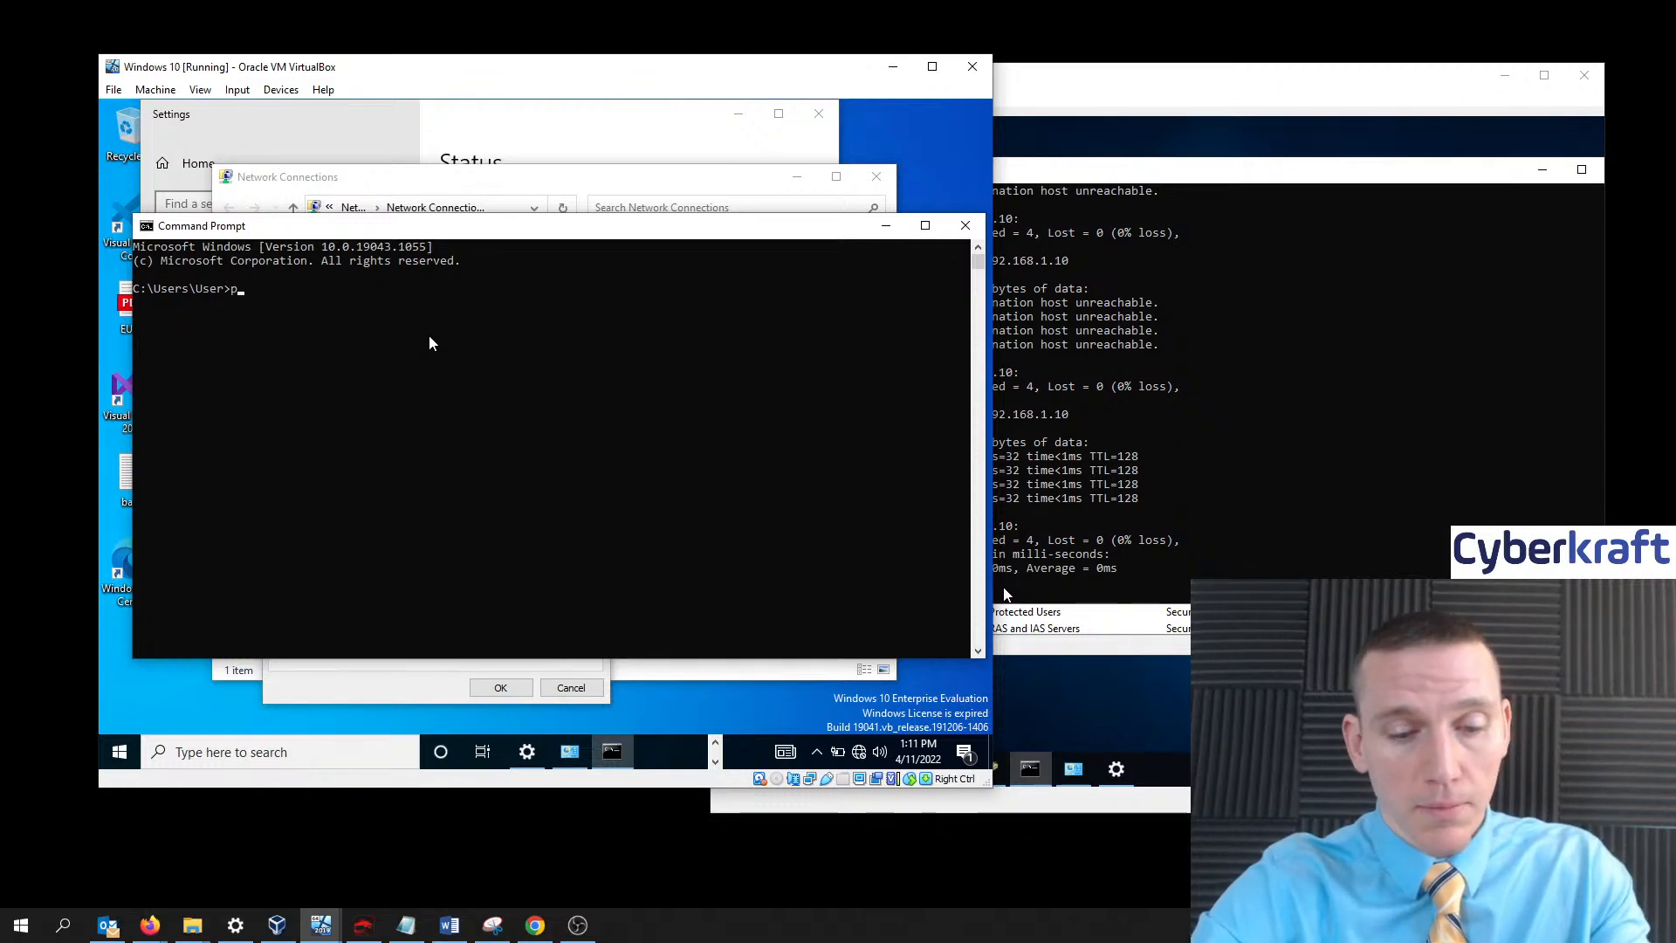
pyautogui.write('ing 192.1')
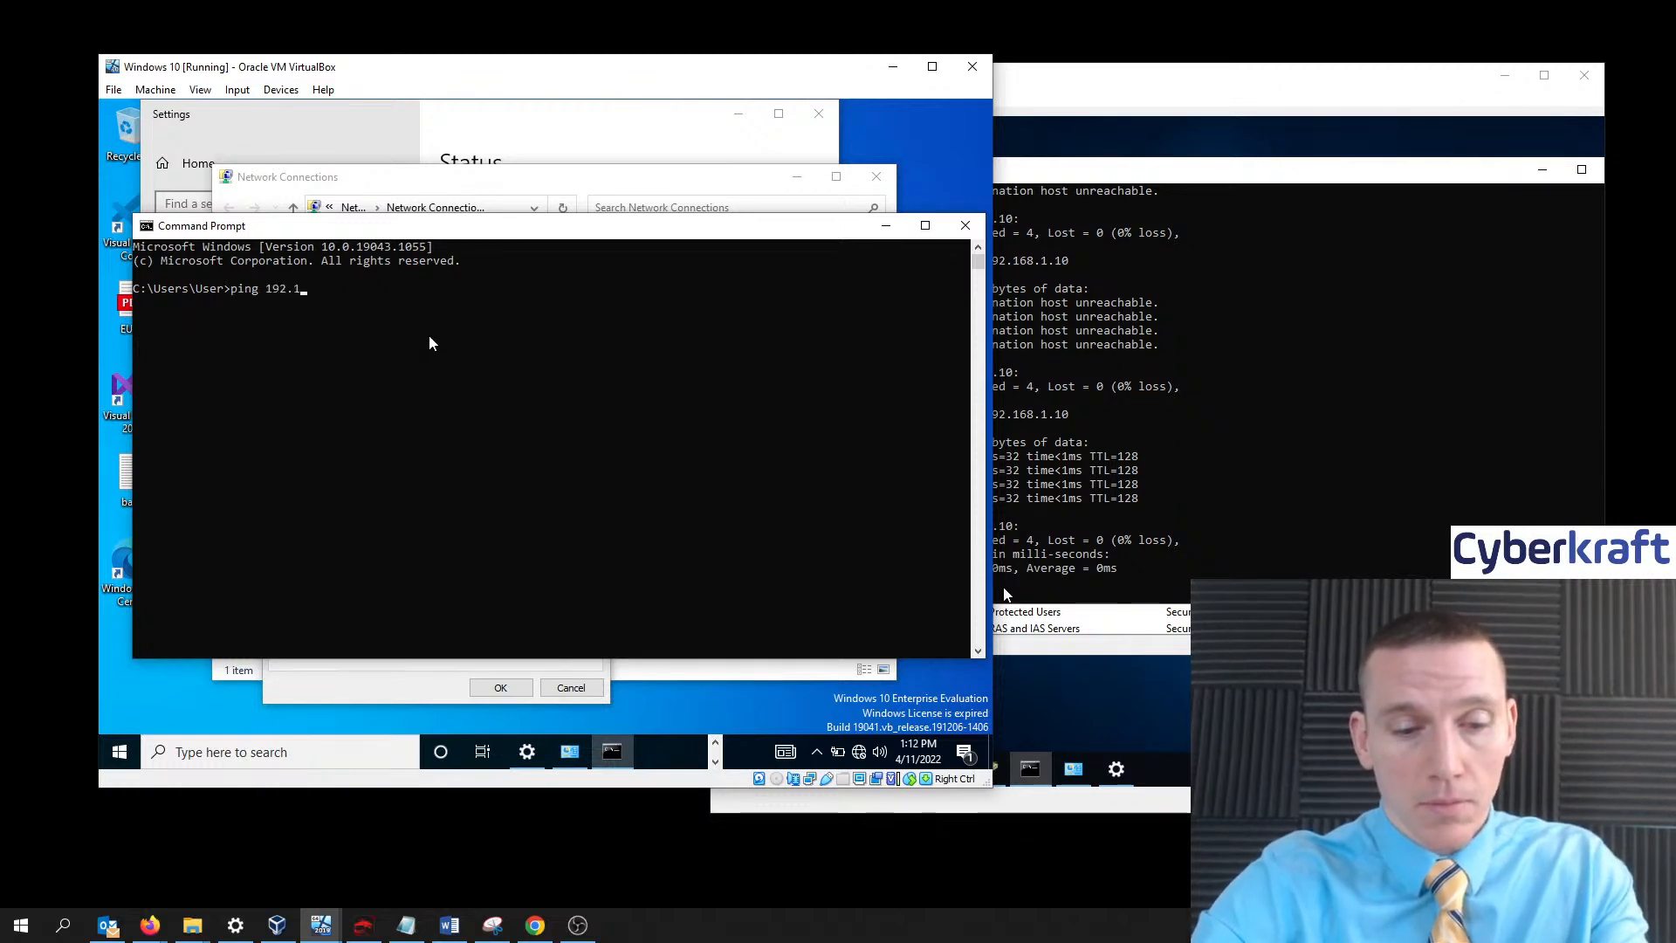
pyautogui.write('68')
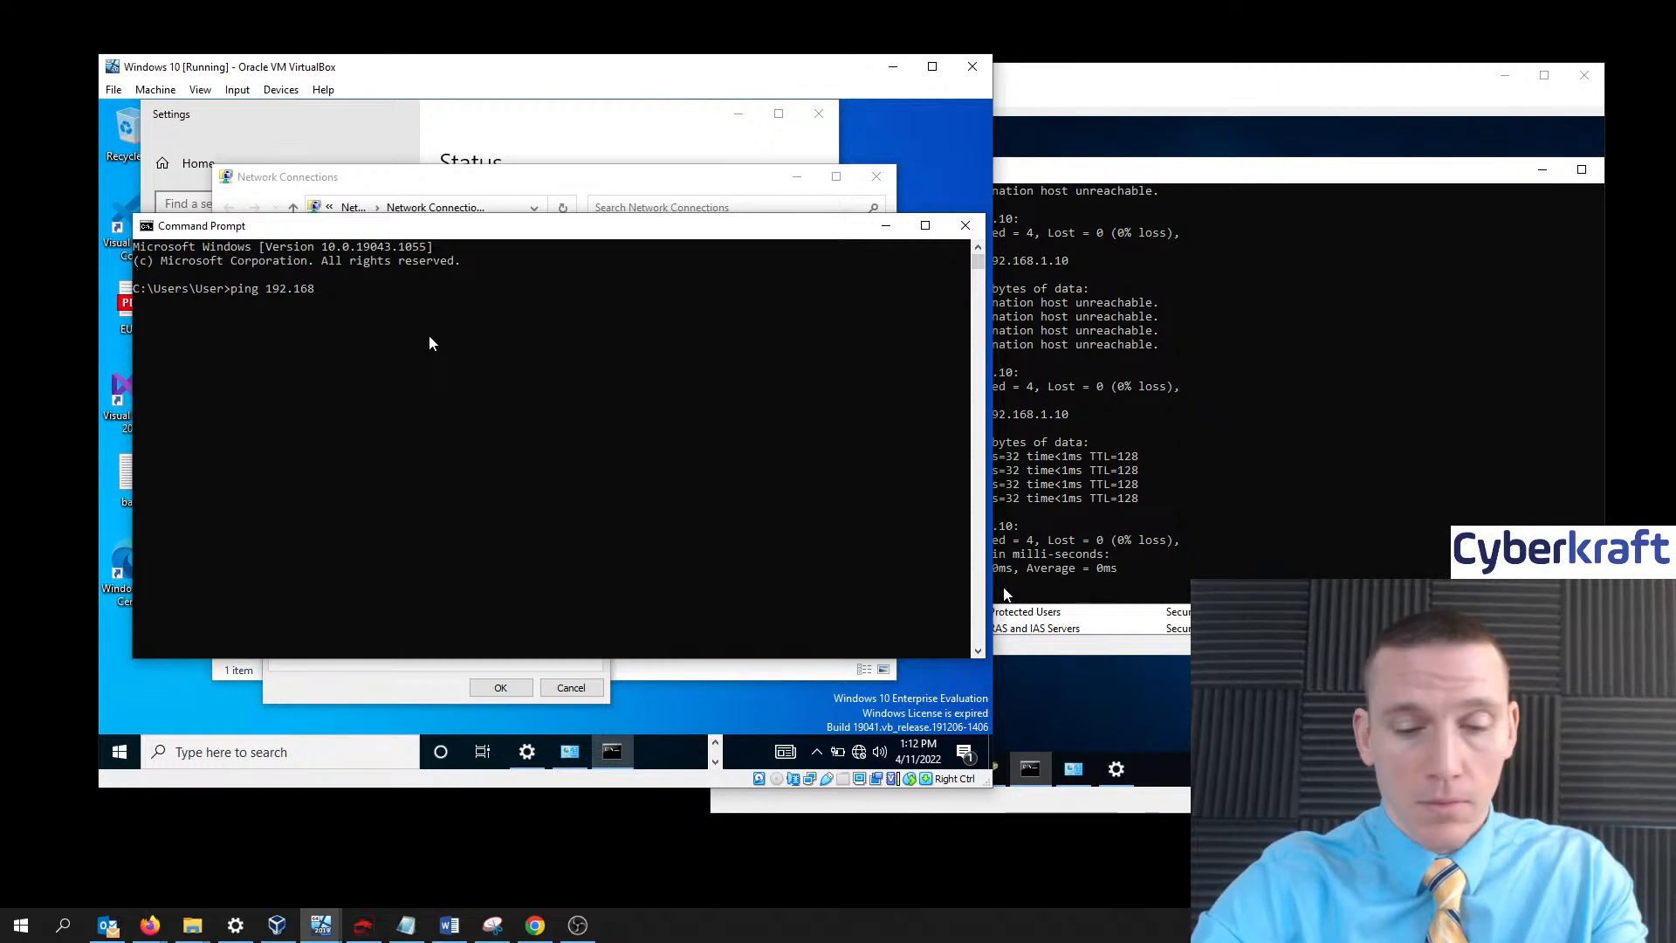
pyautogui.write('.1.1')
pyautogui.press('Return')
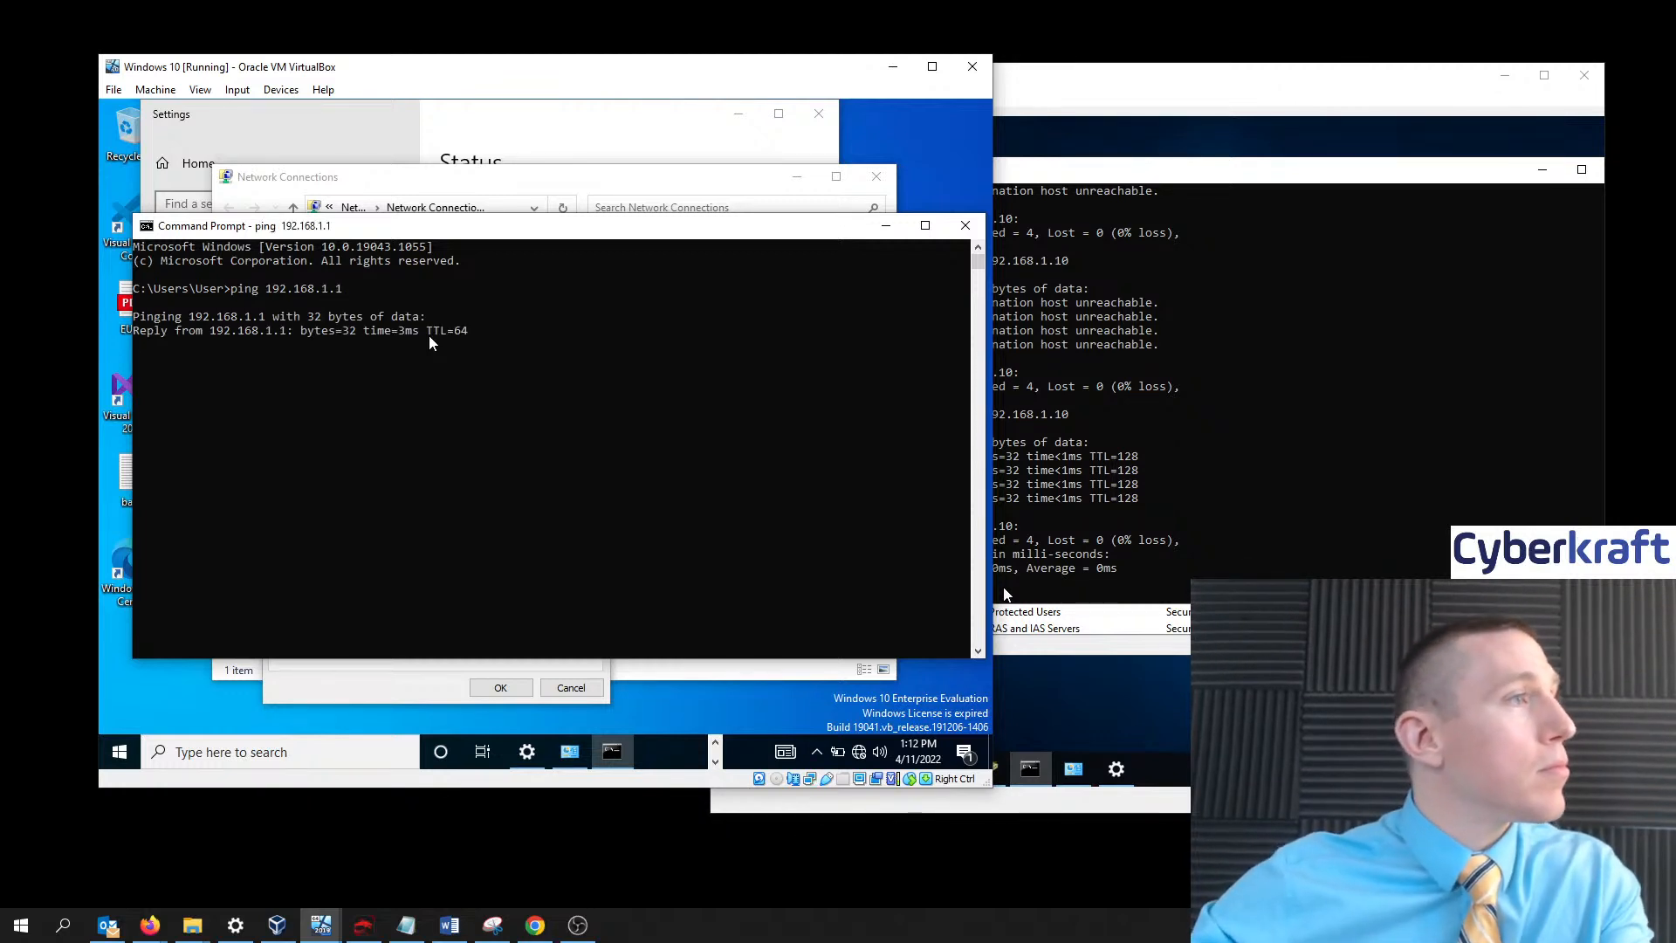
# - Ping 192.168.1.10 from the Domain Controller's Command Prompt, which times out
pyautogui.click(1232, 173)
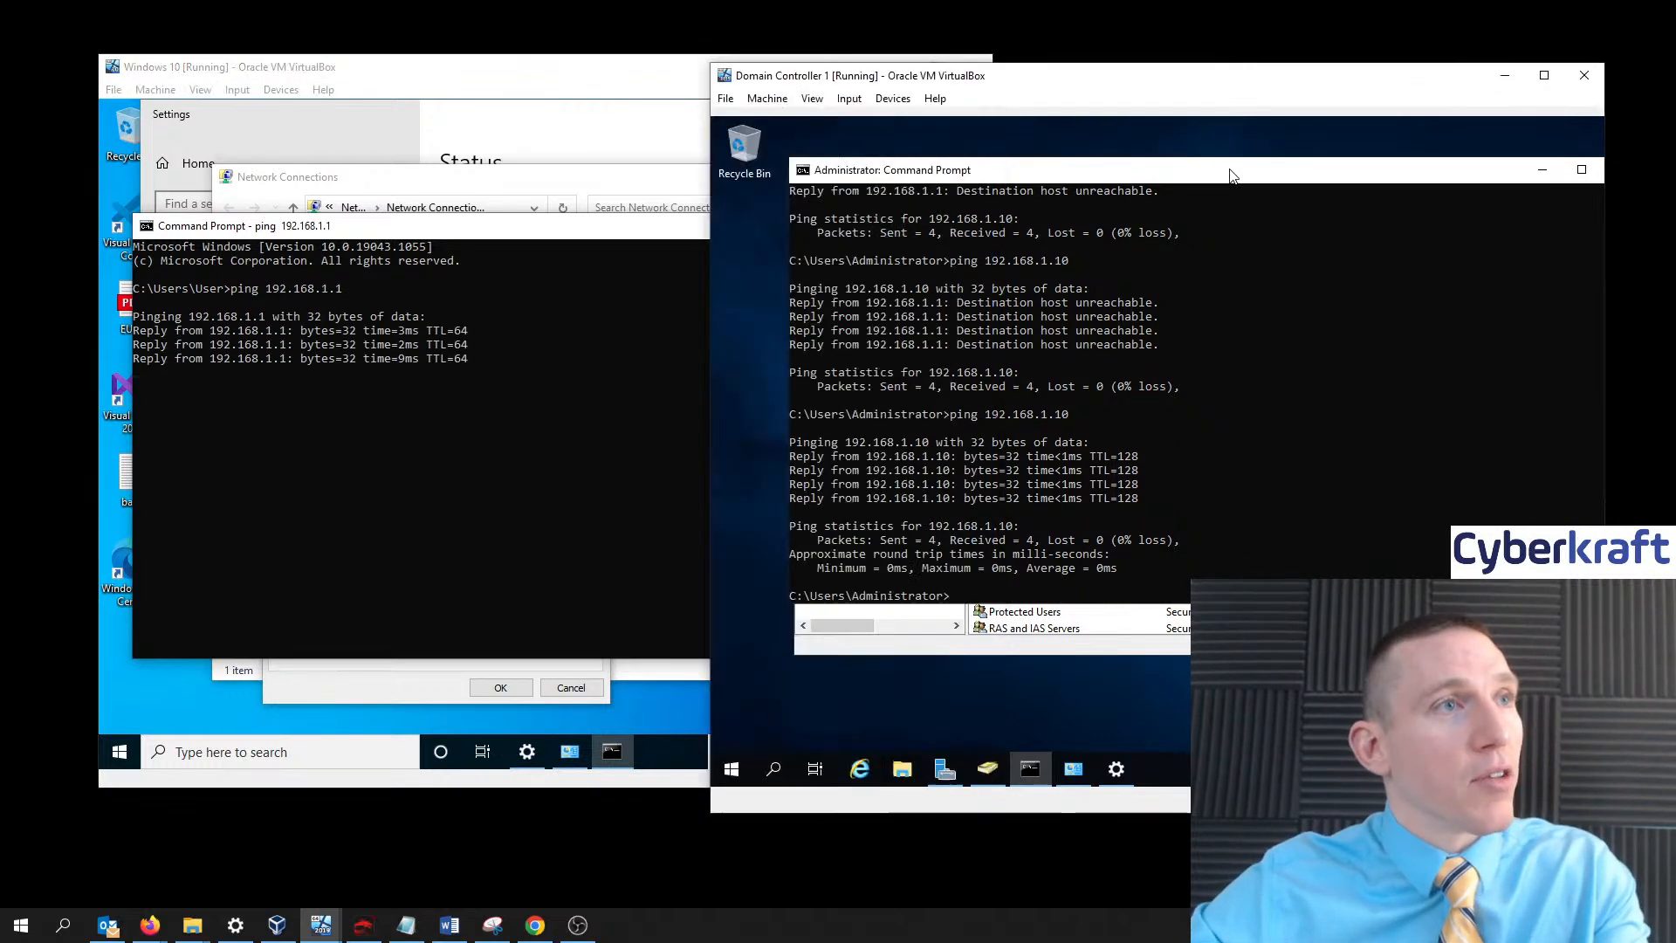
pyautogui.write('p')
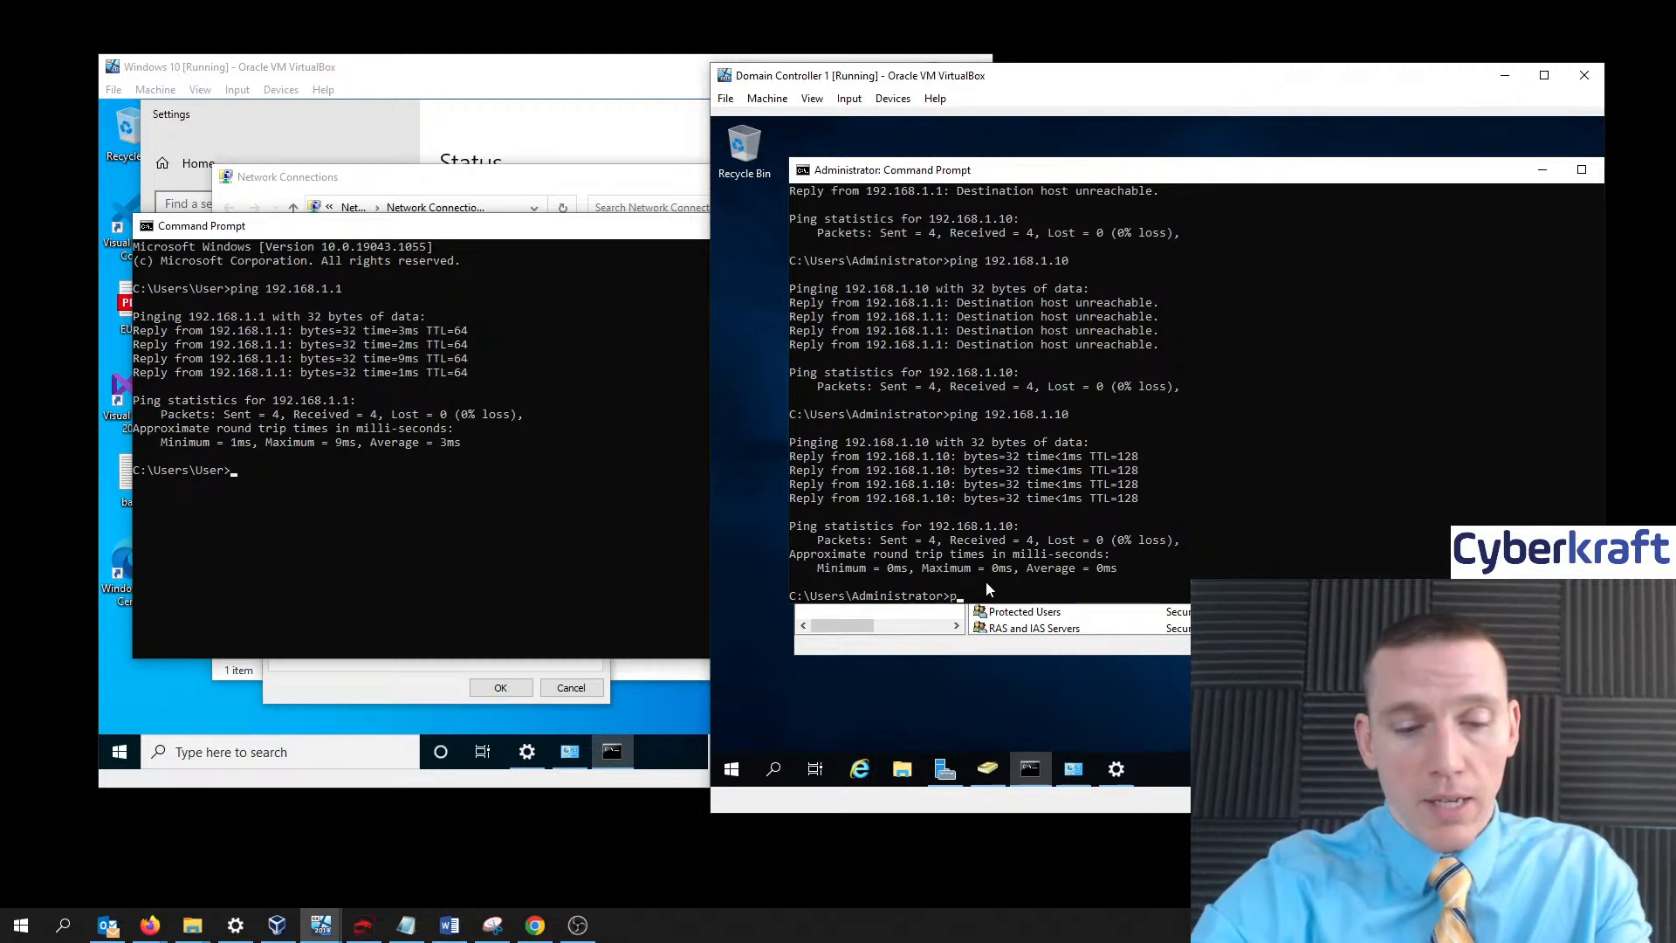
pyautogui.write('ing')
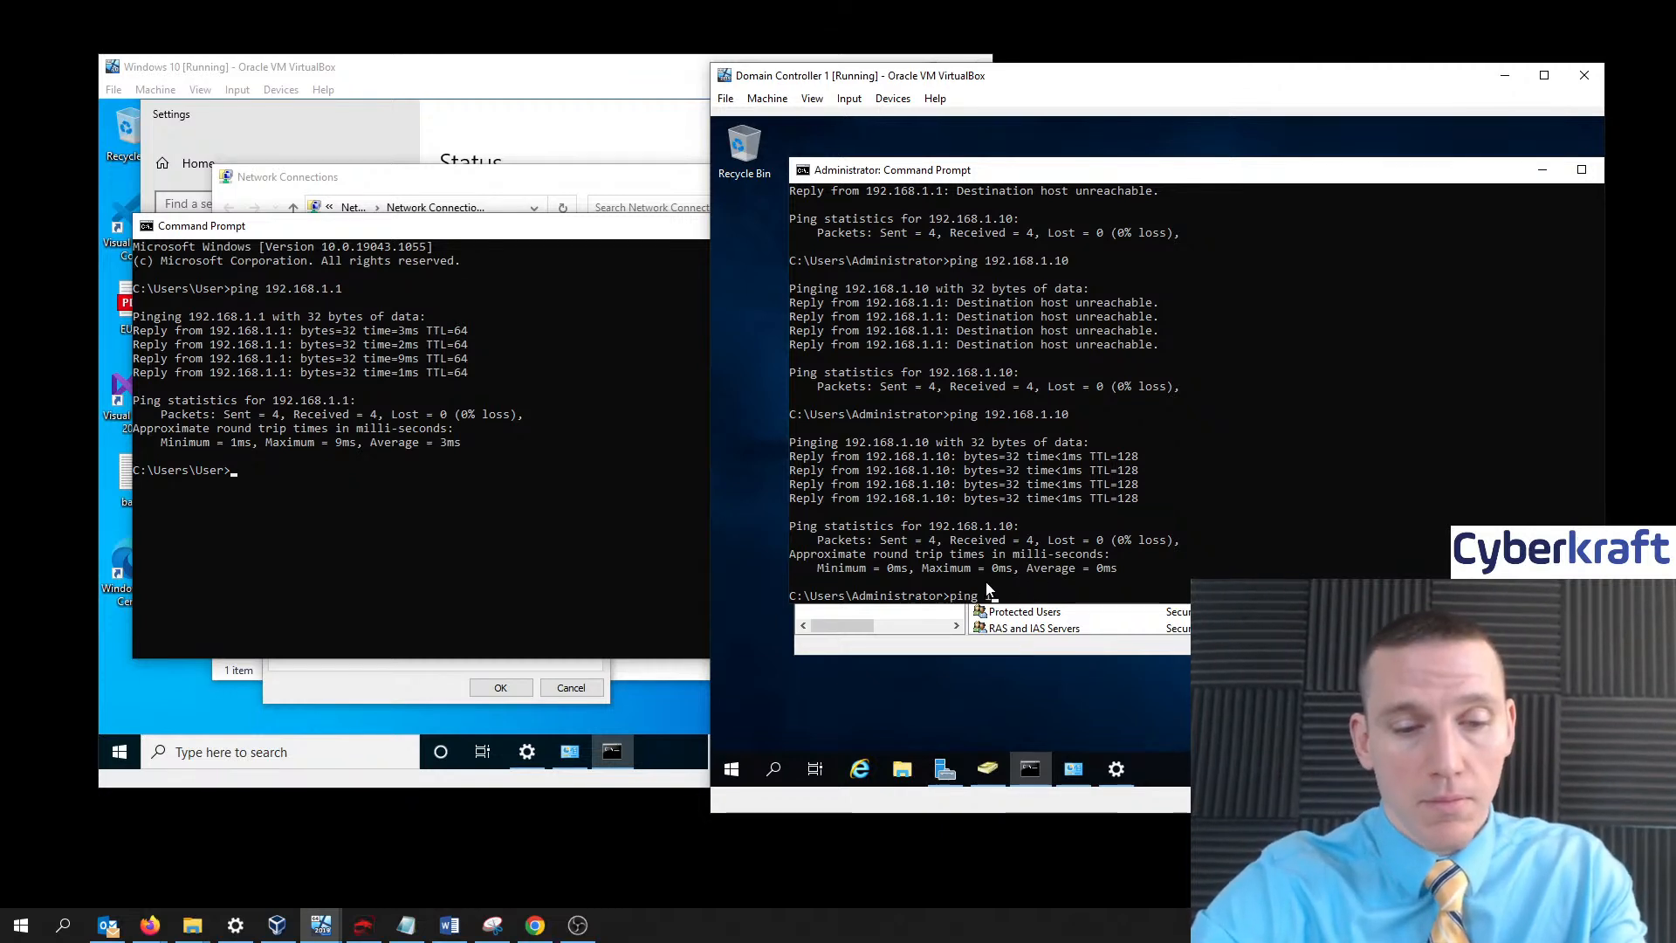
pyautogui.write(' 192')
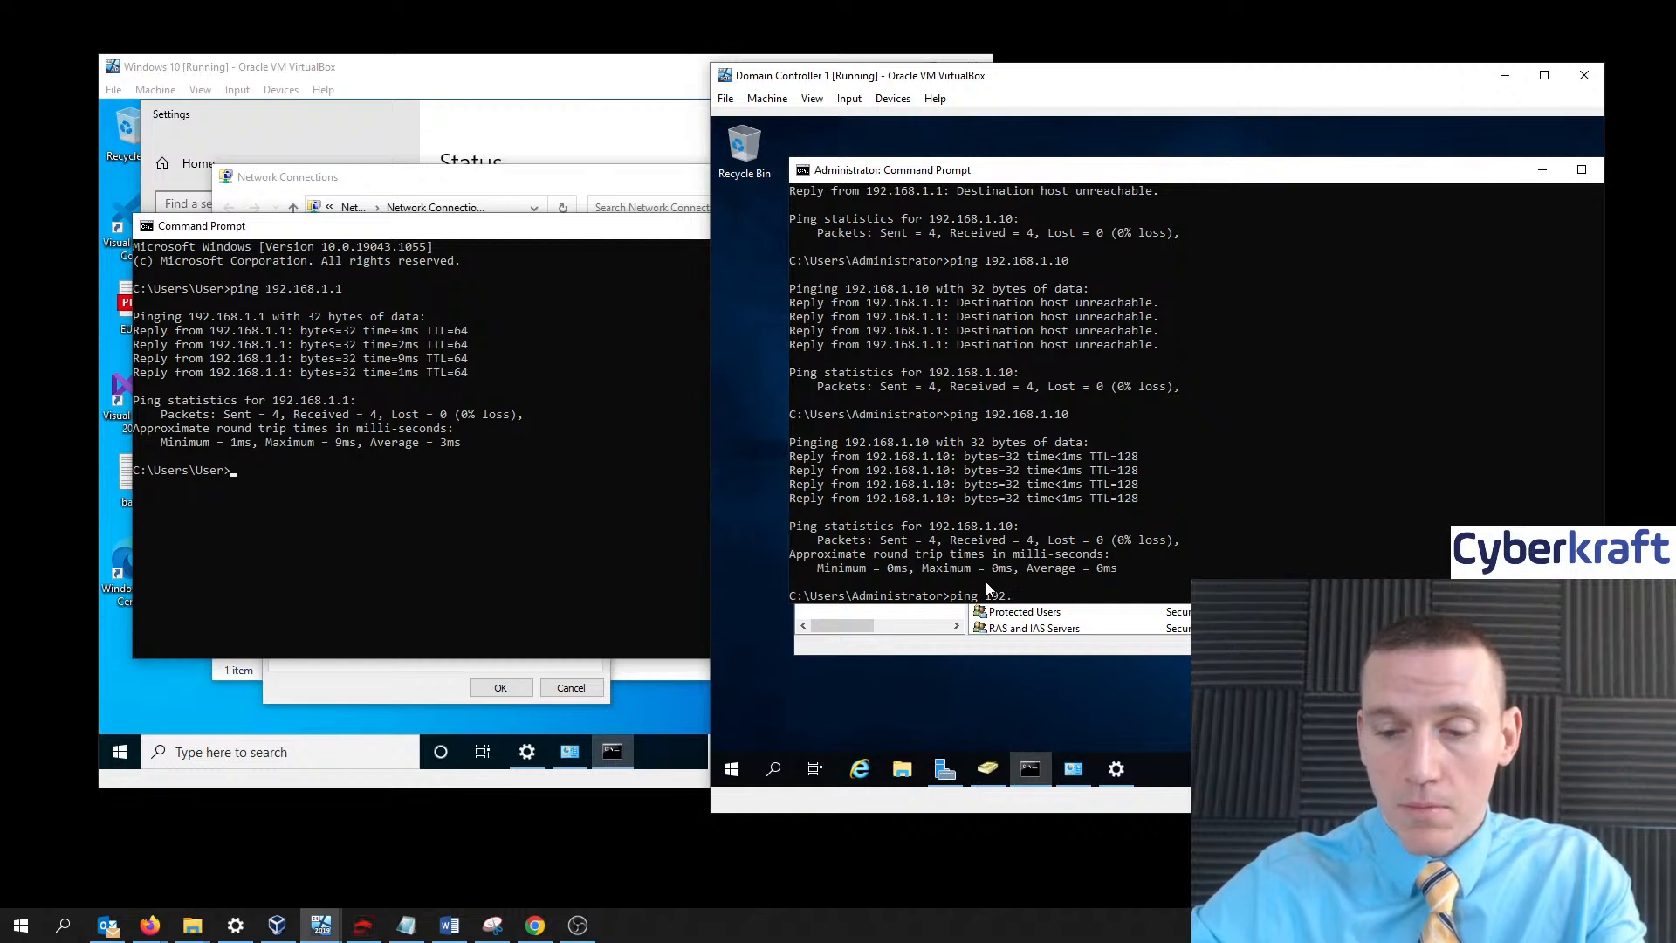
pyautogui.write('.168.1.10')
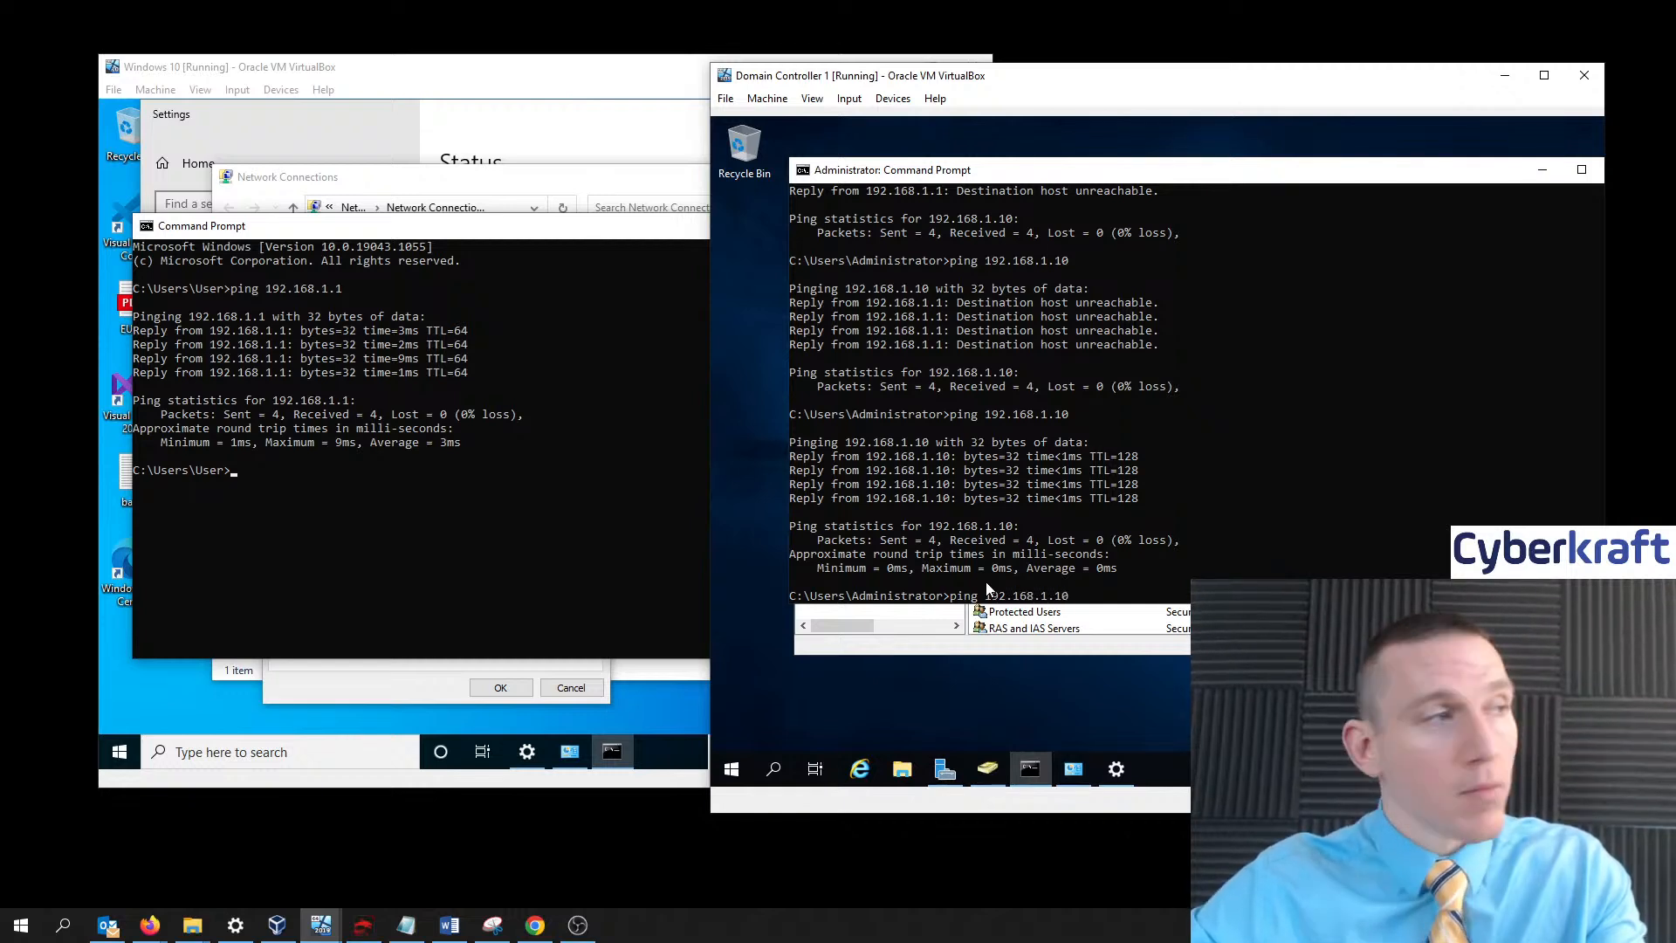
pyautogui.press('Return')
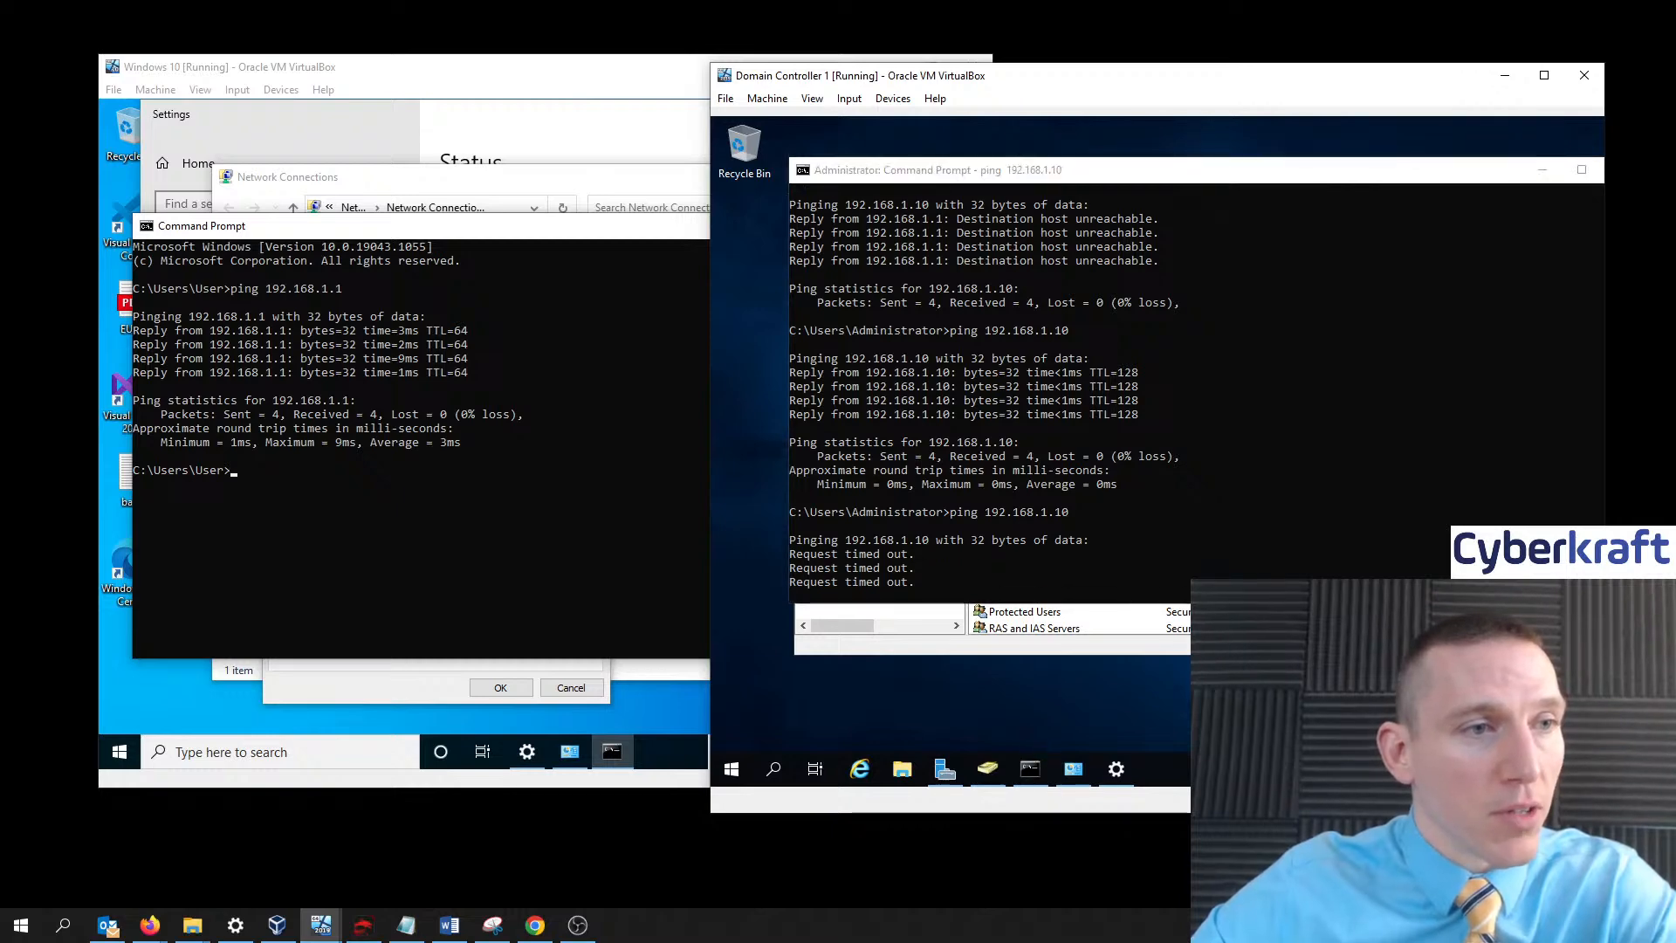
# - Try opening the domain controller's adapter options and dismiss the access error
pyautogui.click(1466, 738)
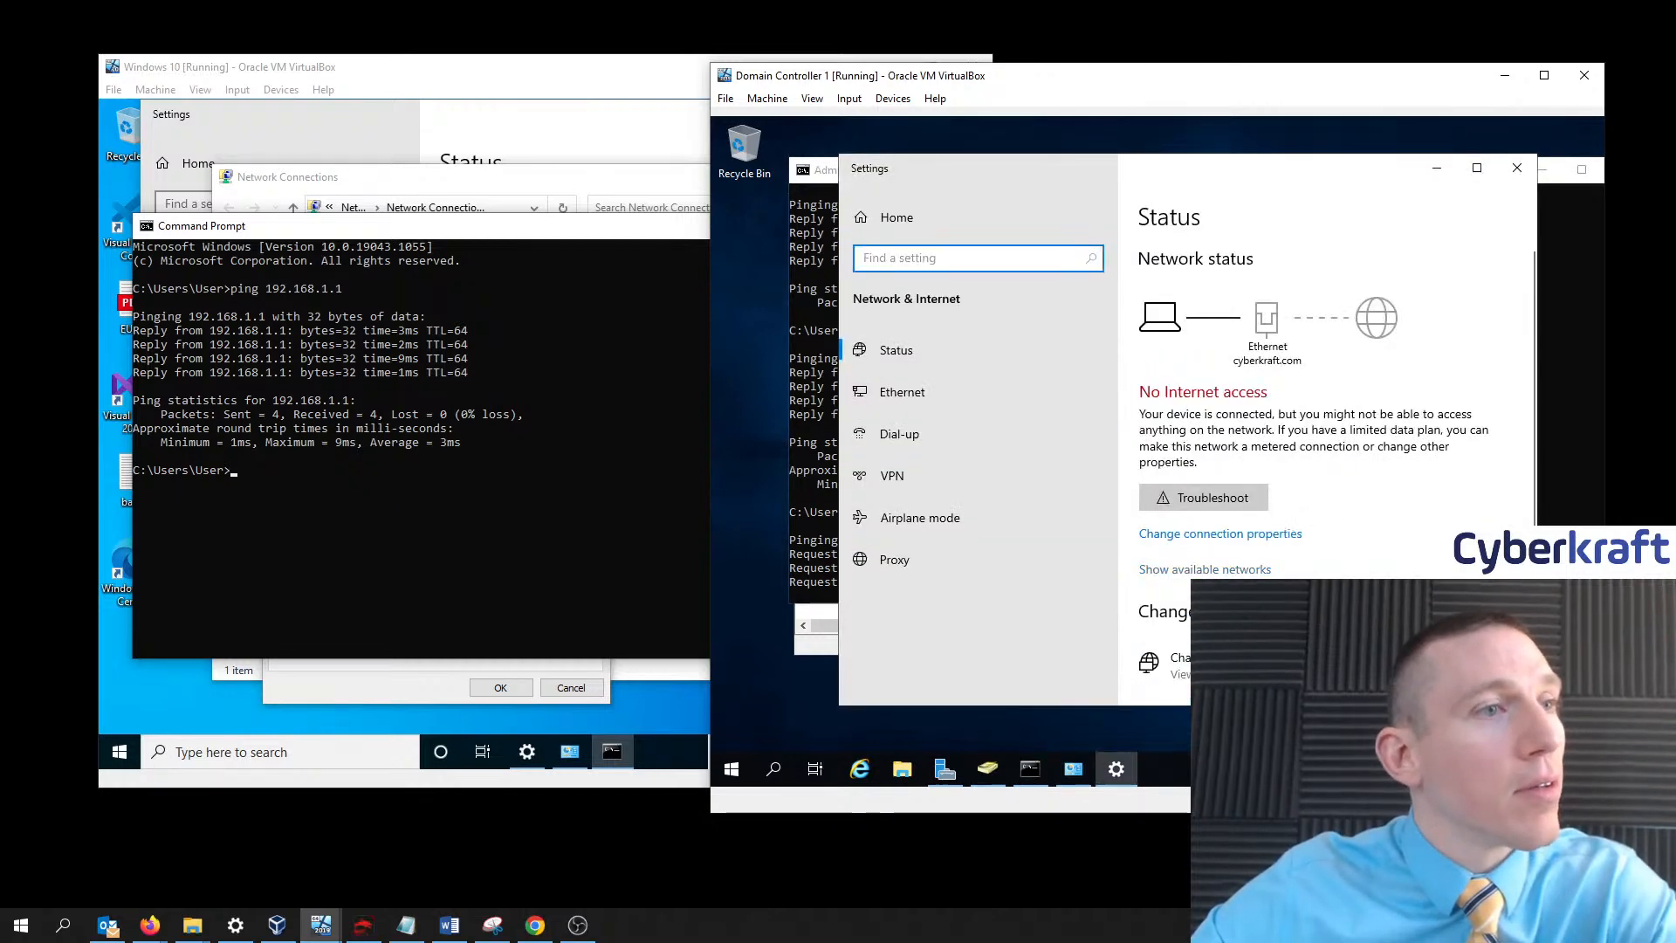
pyautogui.scroll(-1, 1252, 580)
pyautogui.click(1253, 581)
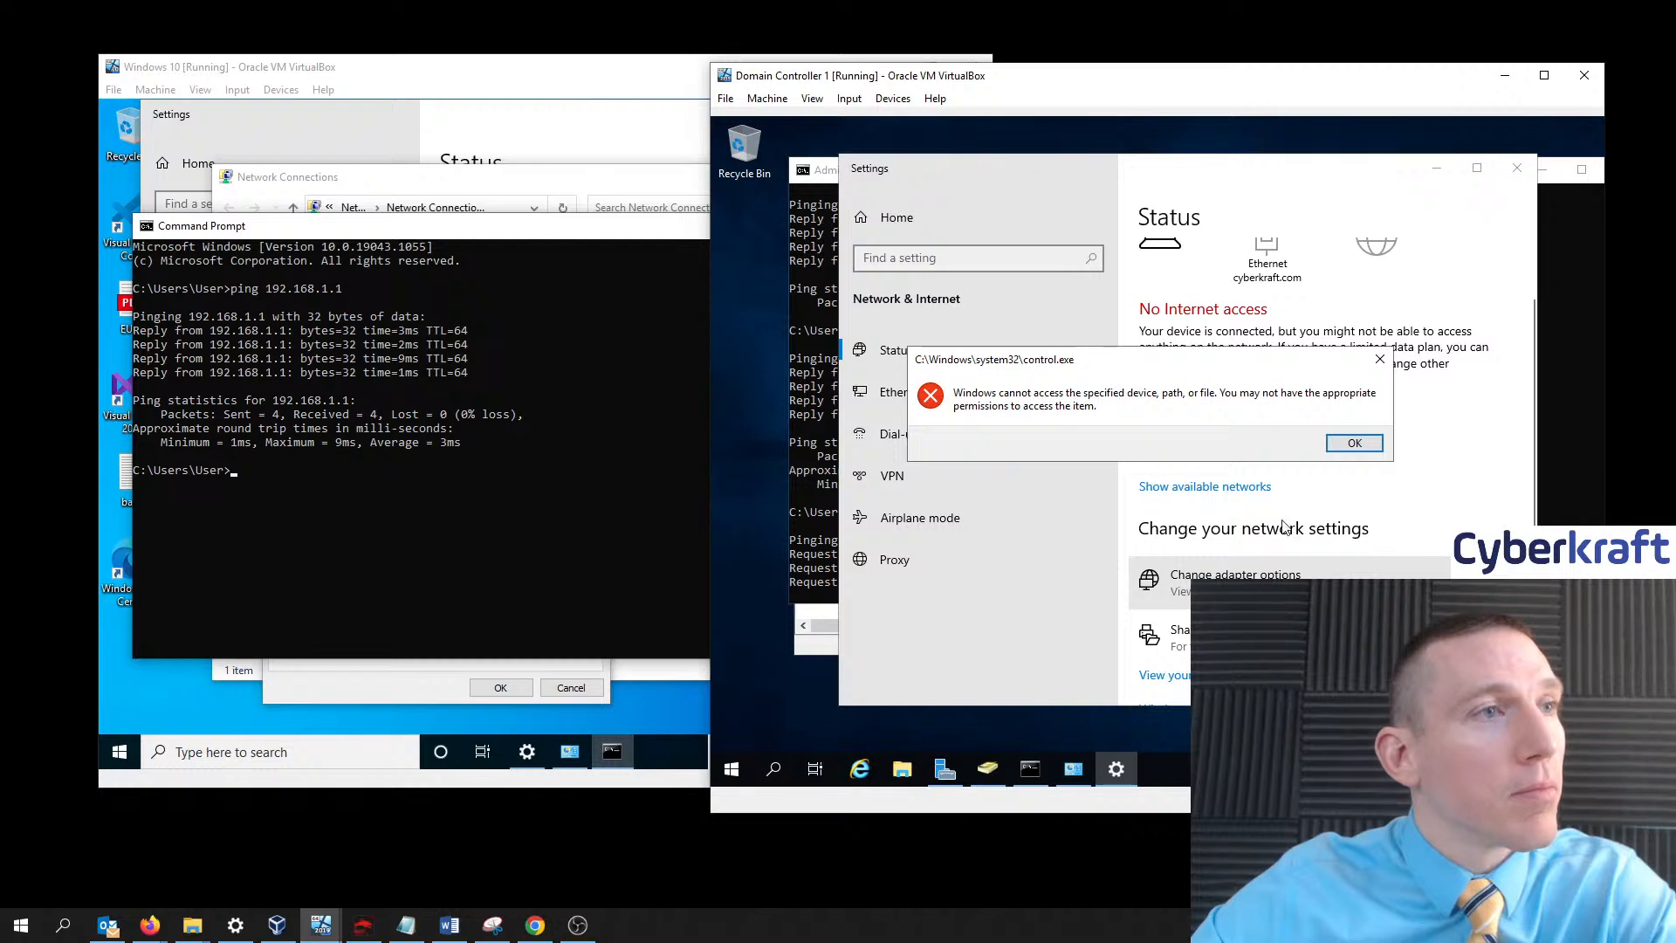
pyautogui.click(1354, 442)
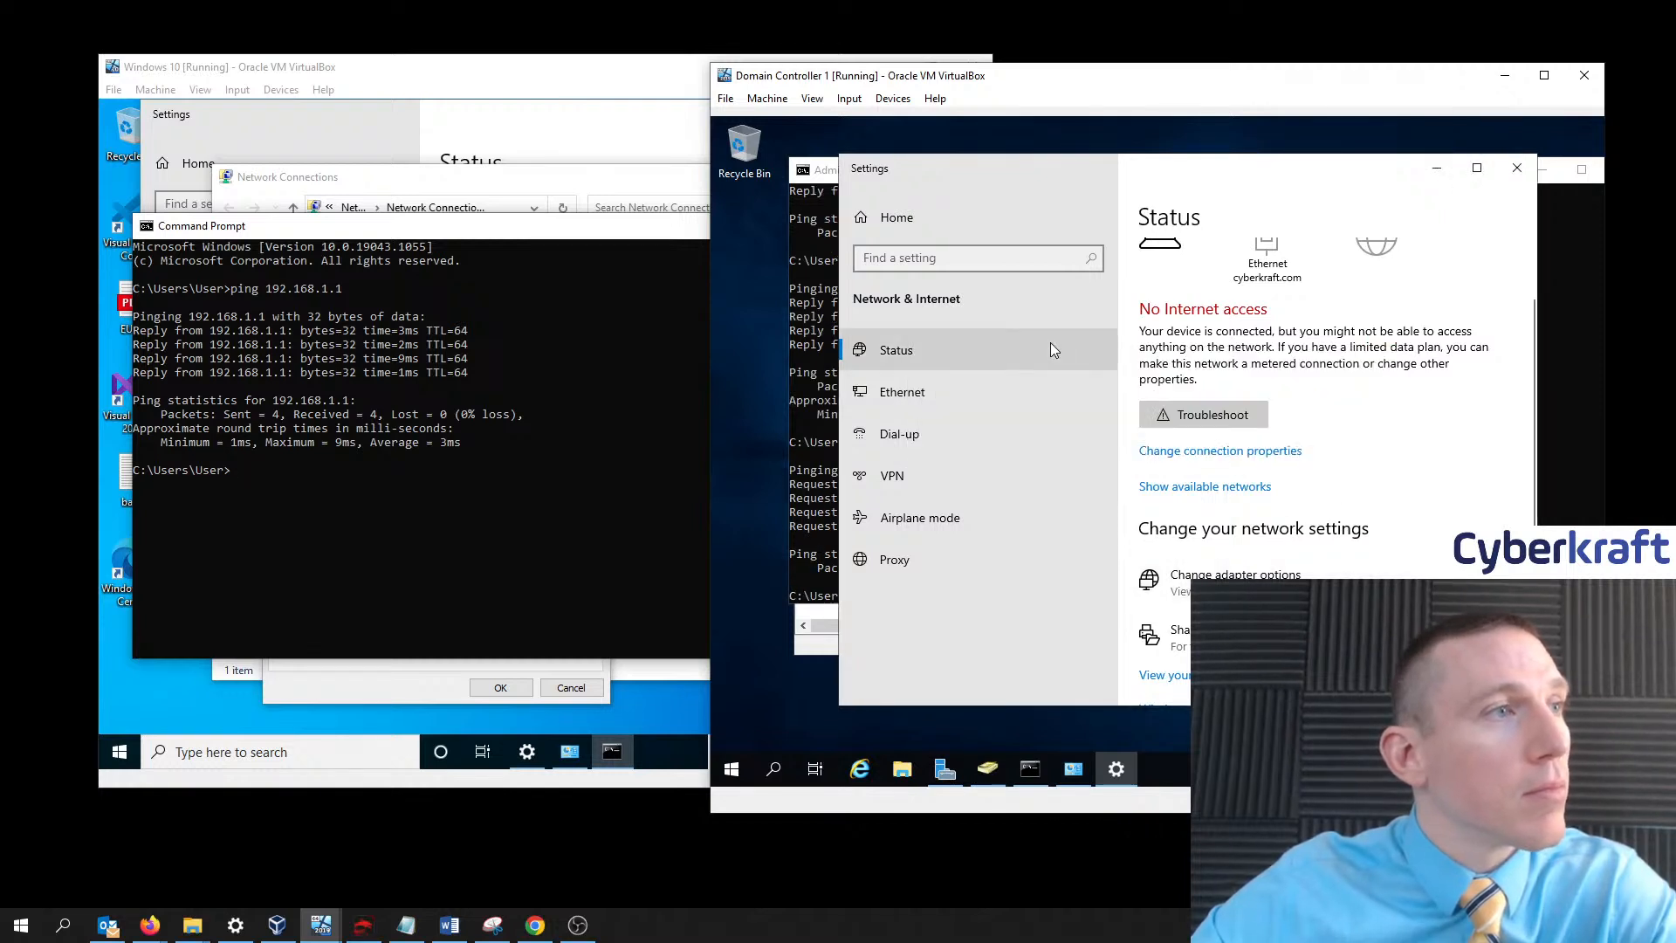
# - Restart Domain Controller 1 from Start > Power, confirming with Continue
pyautogui.click(732, 764)
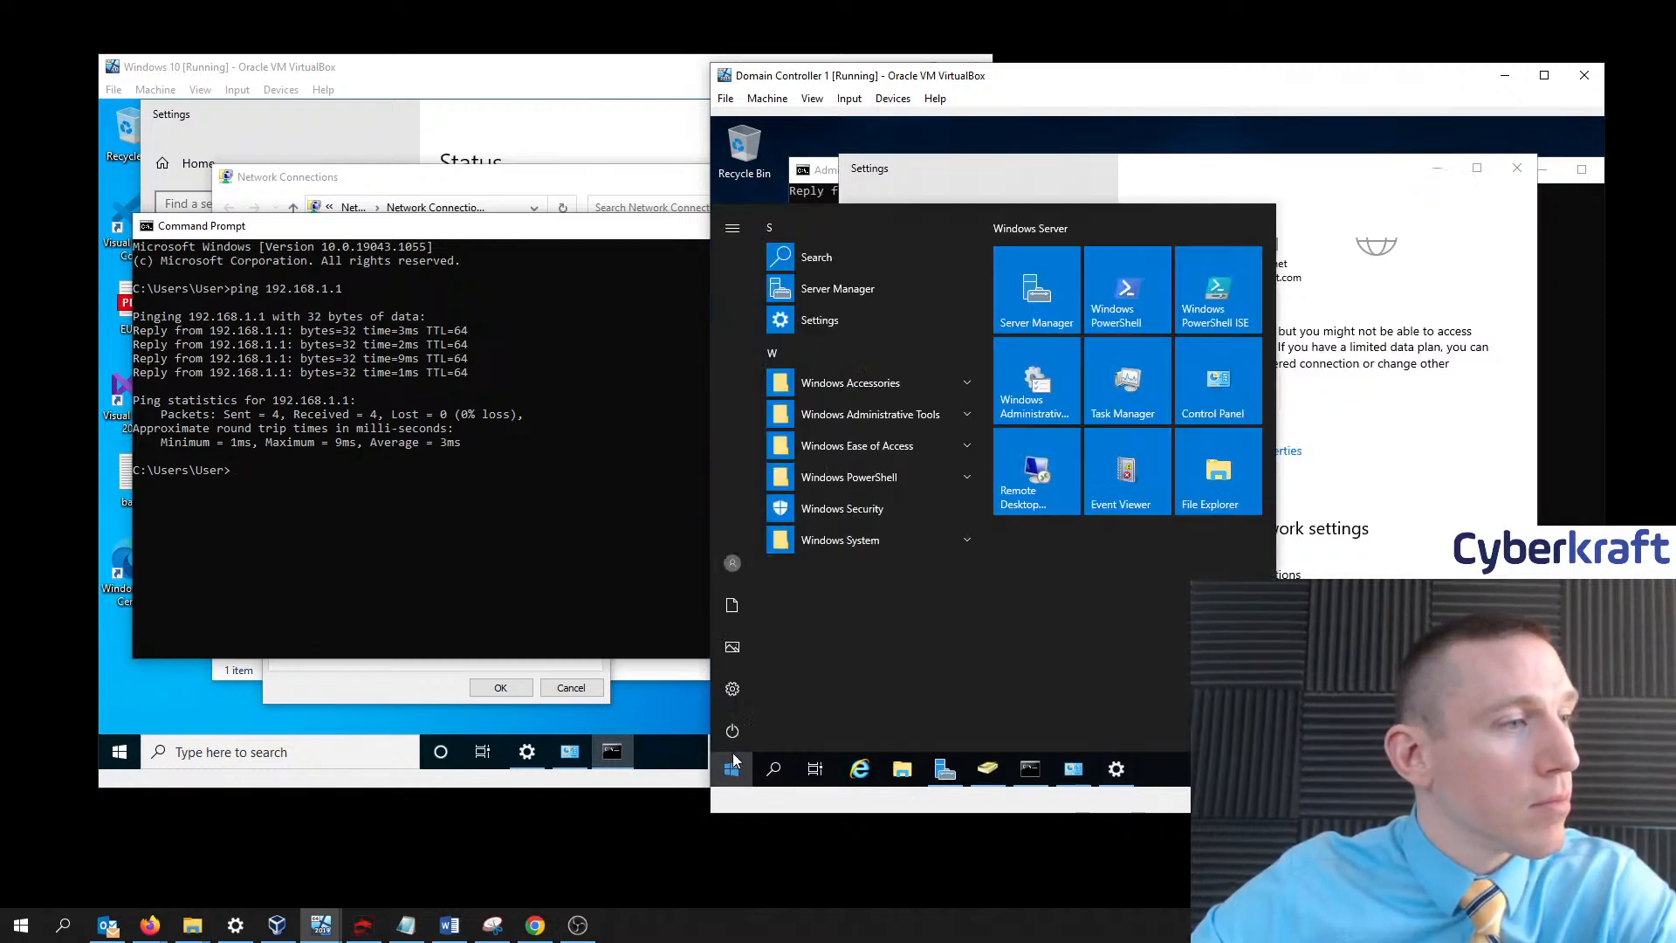
pyautogui.click(731, 731)
pyautogui.click(774, 681)
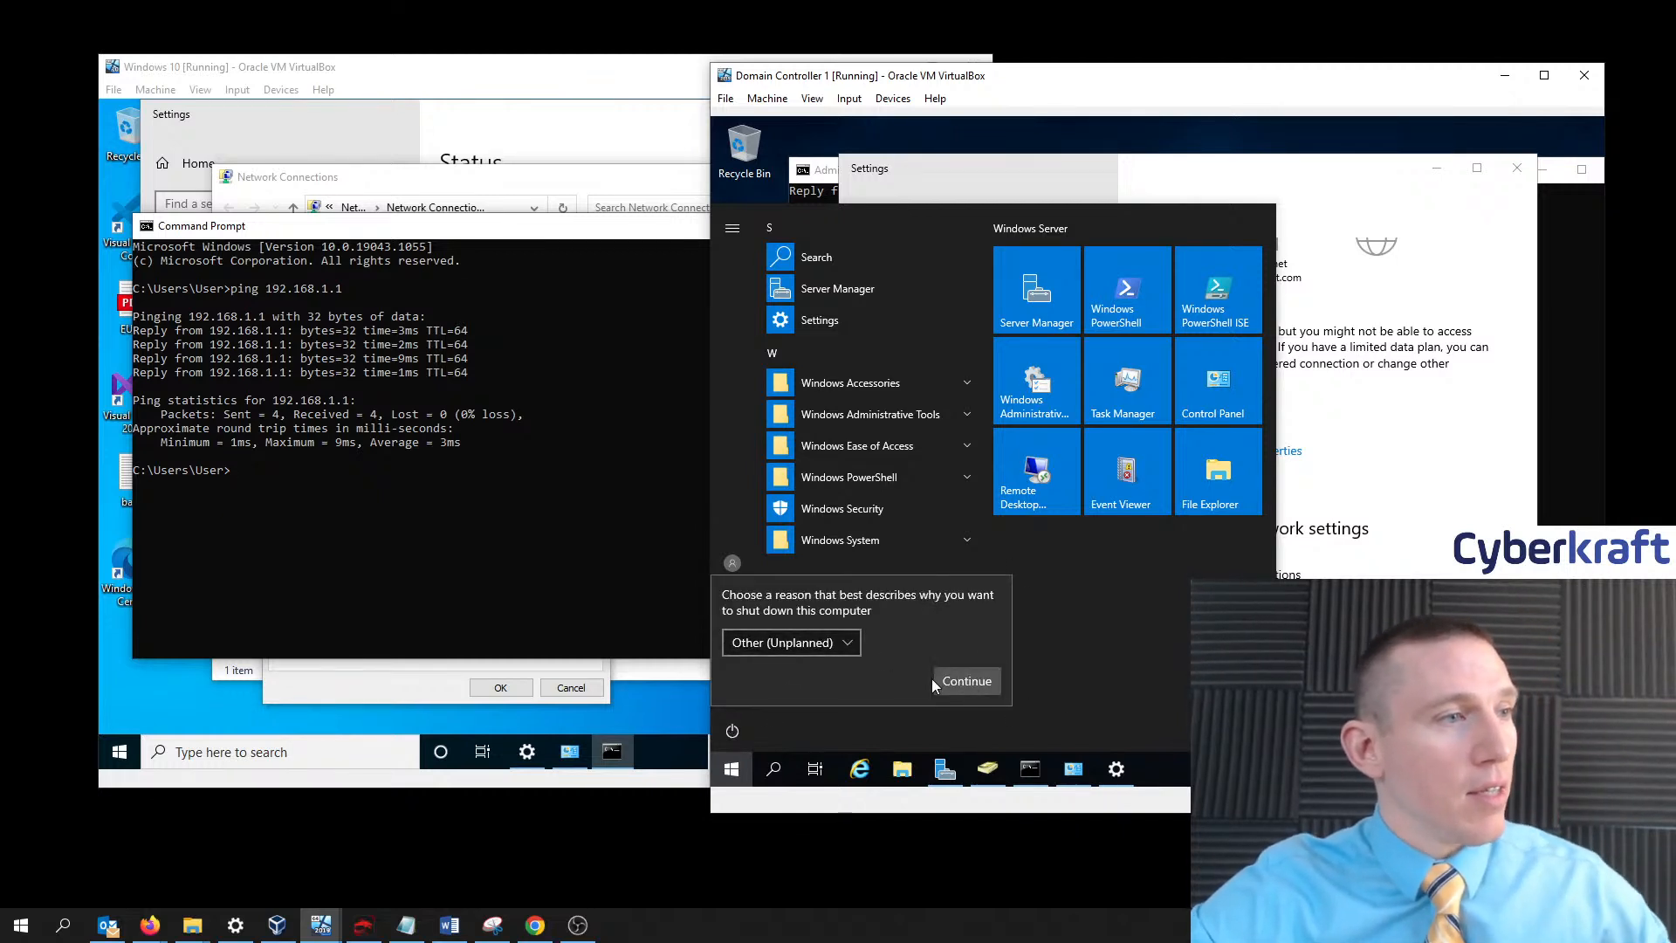
pyautogui.click(969, 683)
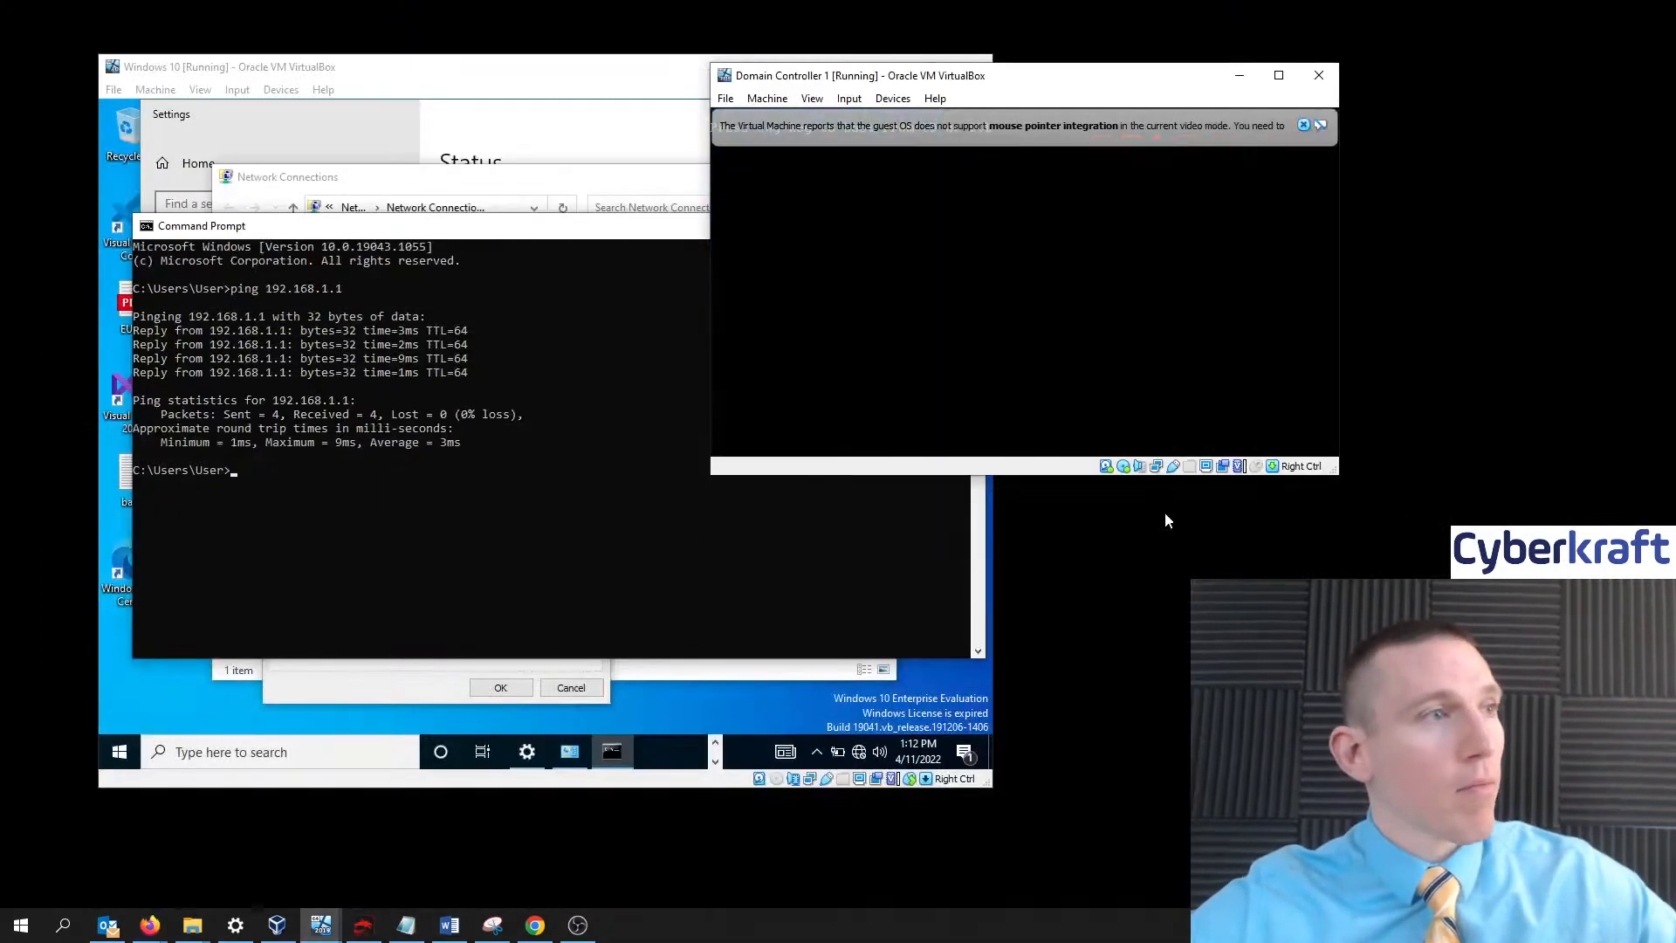
# - Take the Kali VM out of fullscreen with Host+F and log in with the Kali credentials
pyautogui.moveTo(477, 58)
pyautogui.mouseDown()
pyautogui.moveTo(584, 70)
pyautogui.moveTo(497, 66)
pyautogui.mouseUp()
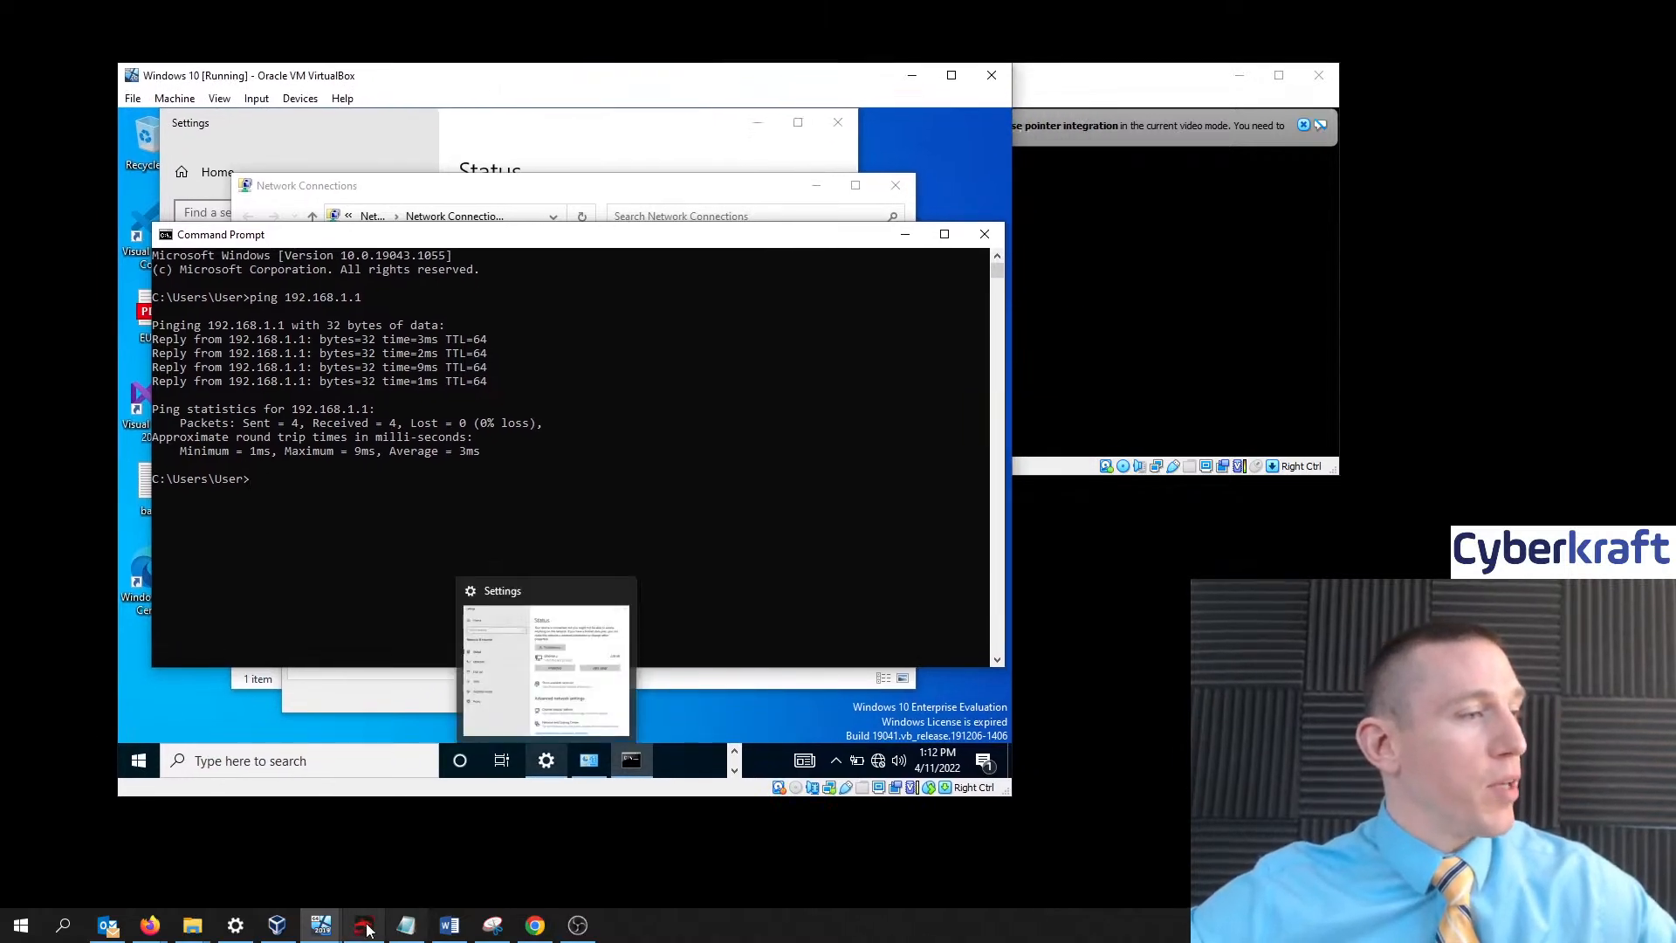
pyautogui.click(276, 925)
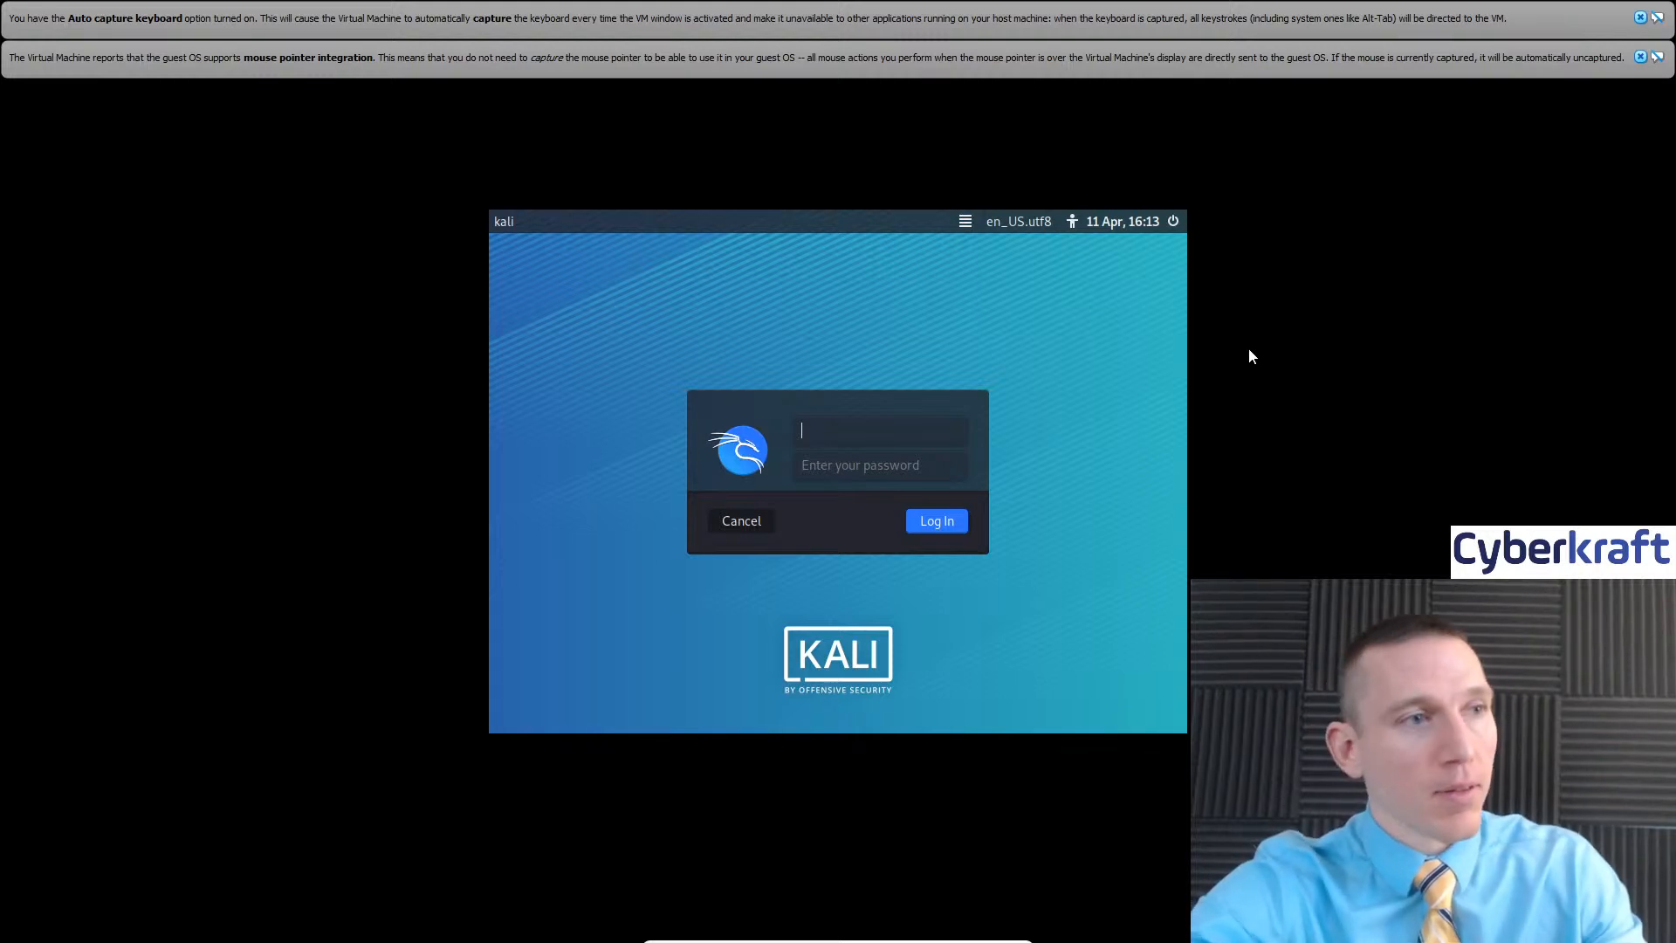
pyautogui.press('Control_R+f')
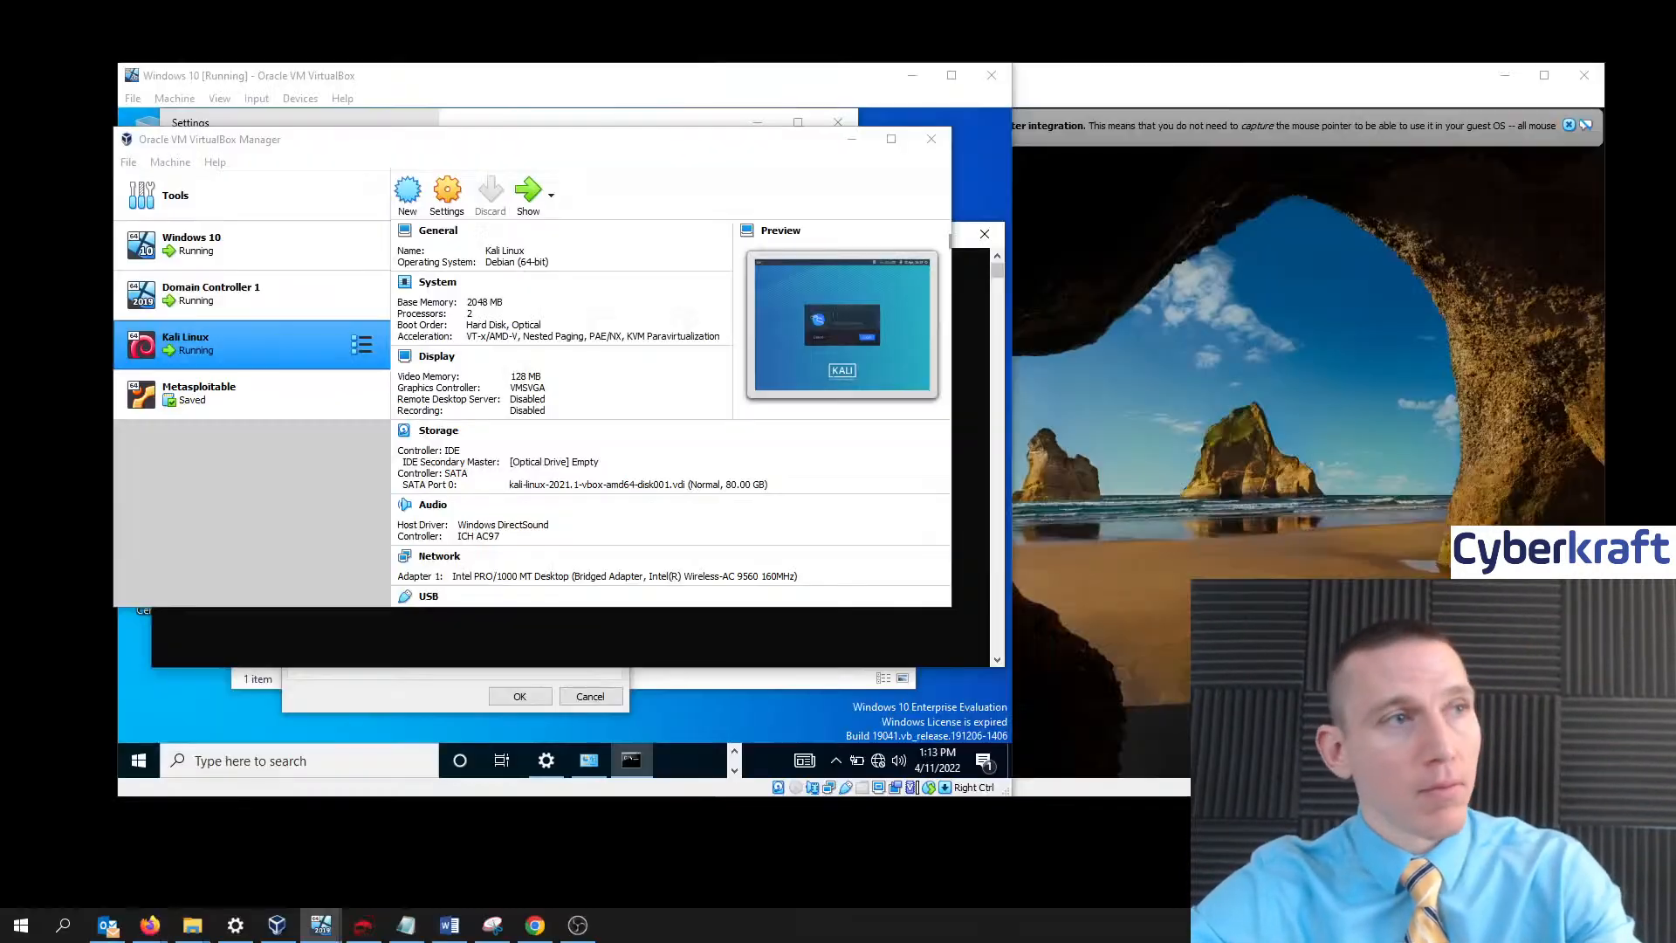
pyautogui.write('kali')
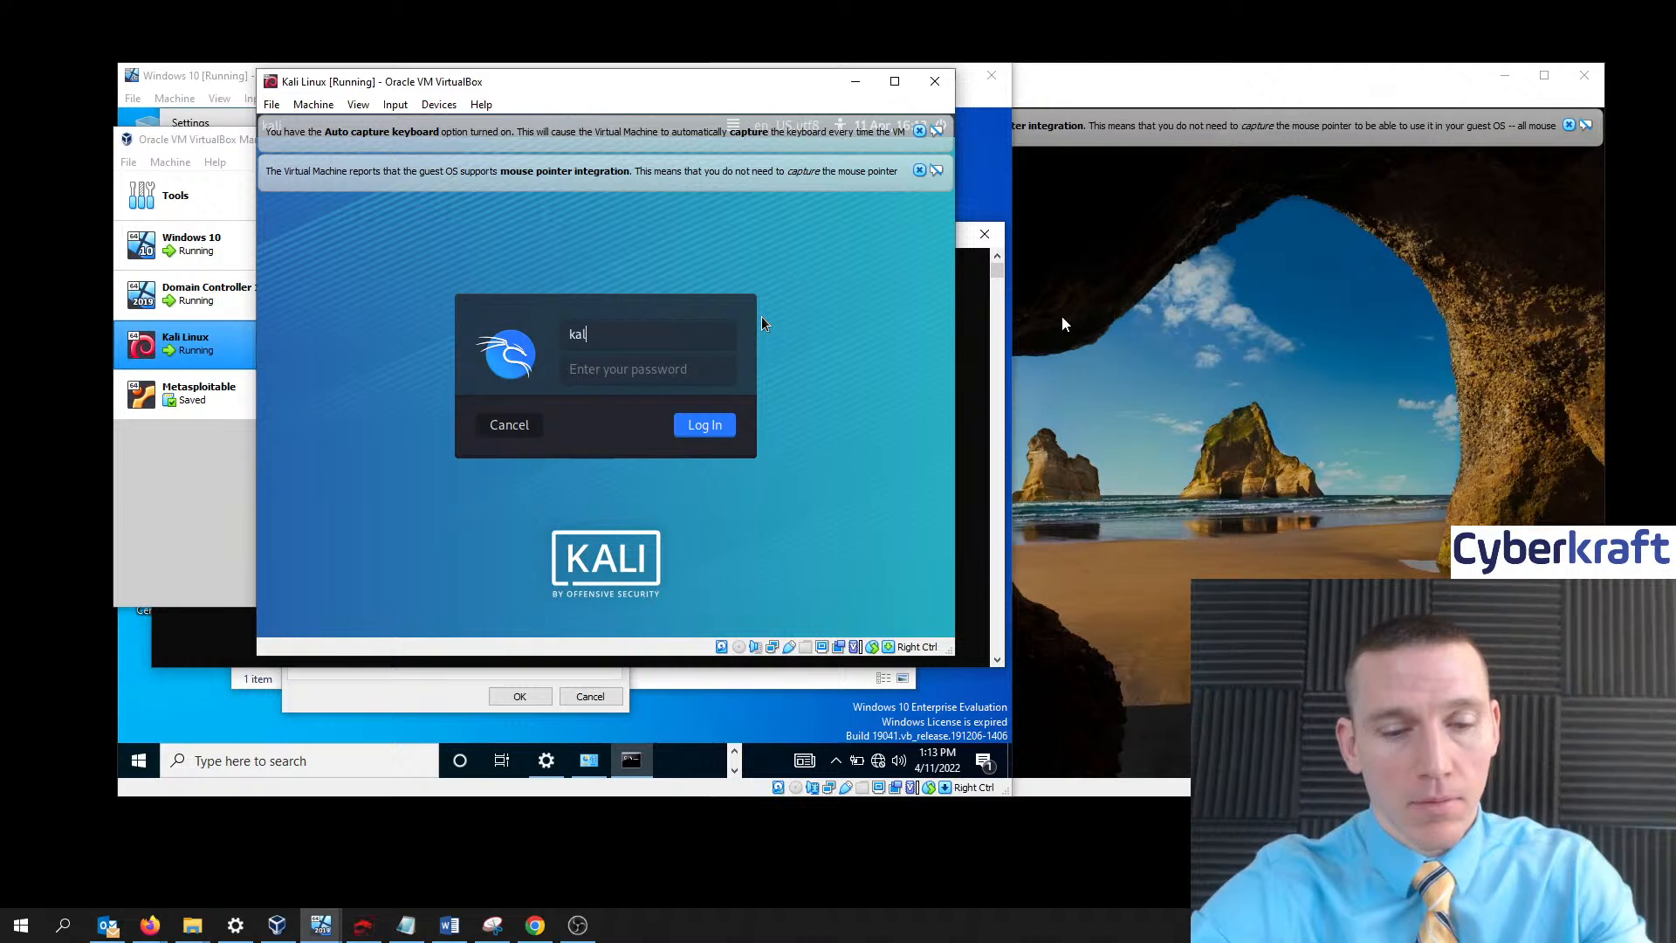
pyautogui.press('Tab')
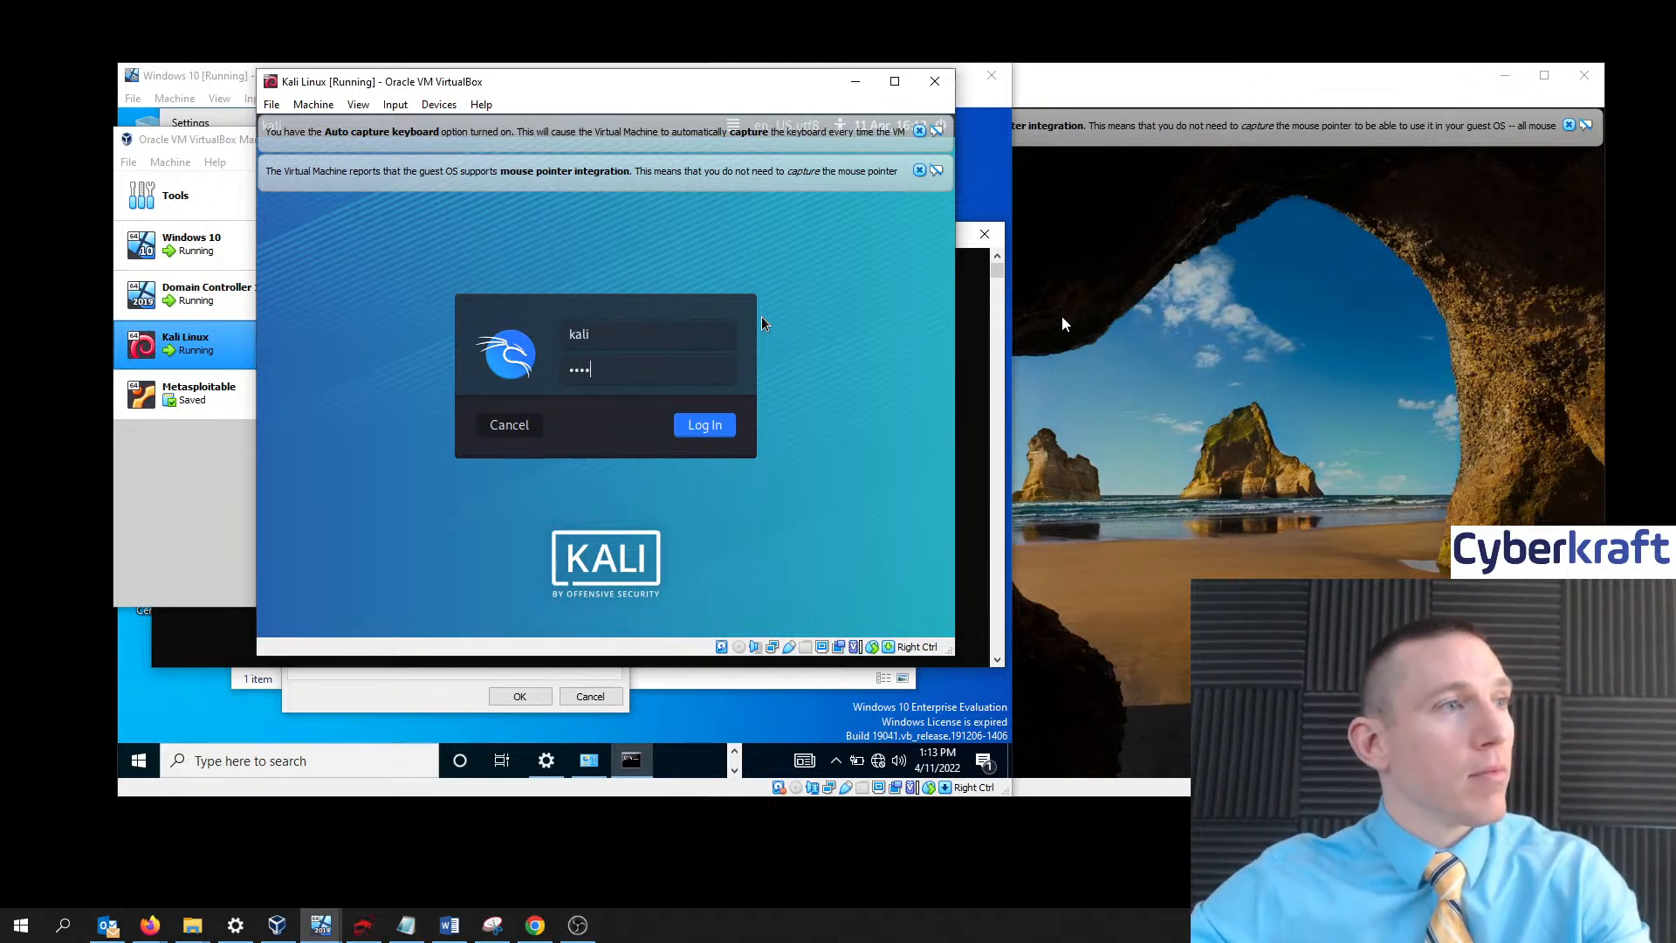
pyautogui.click(714, 425)
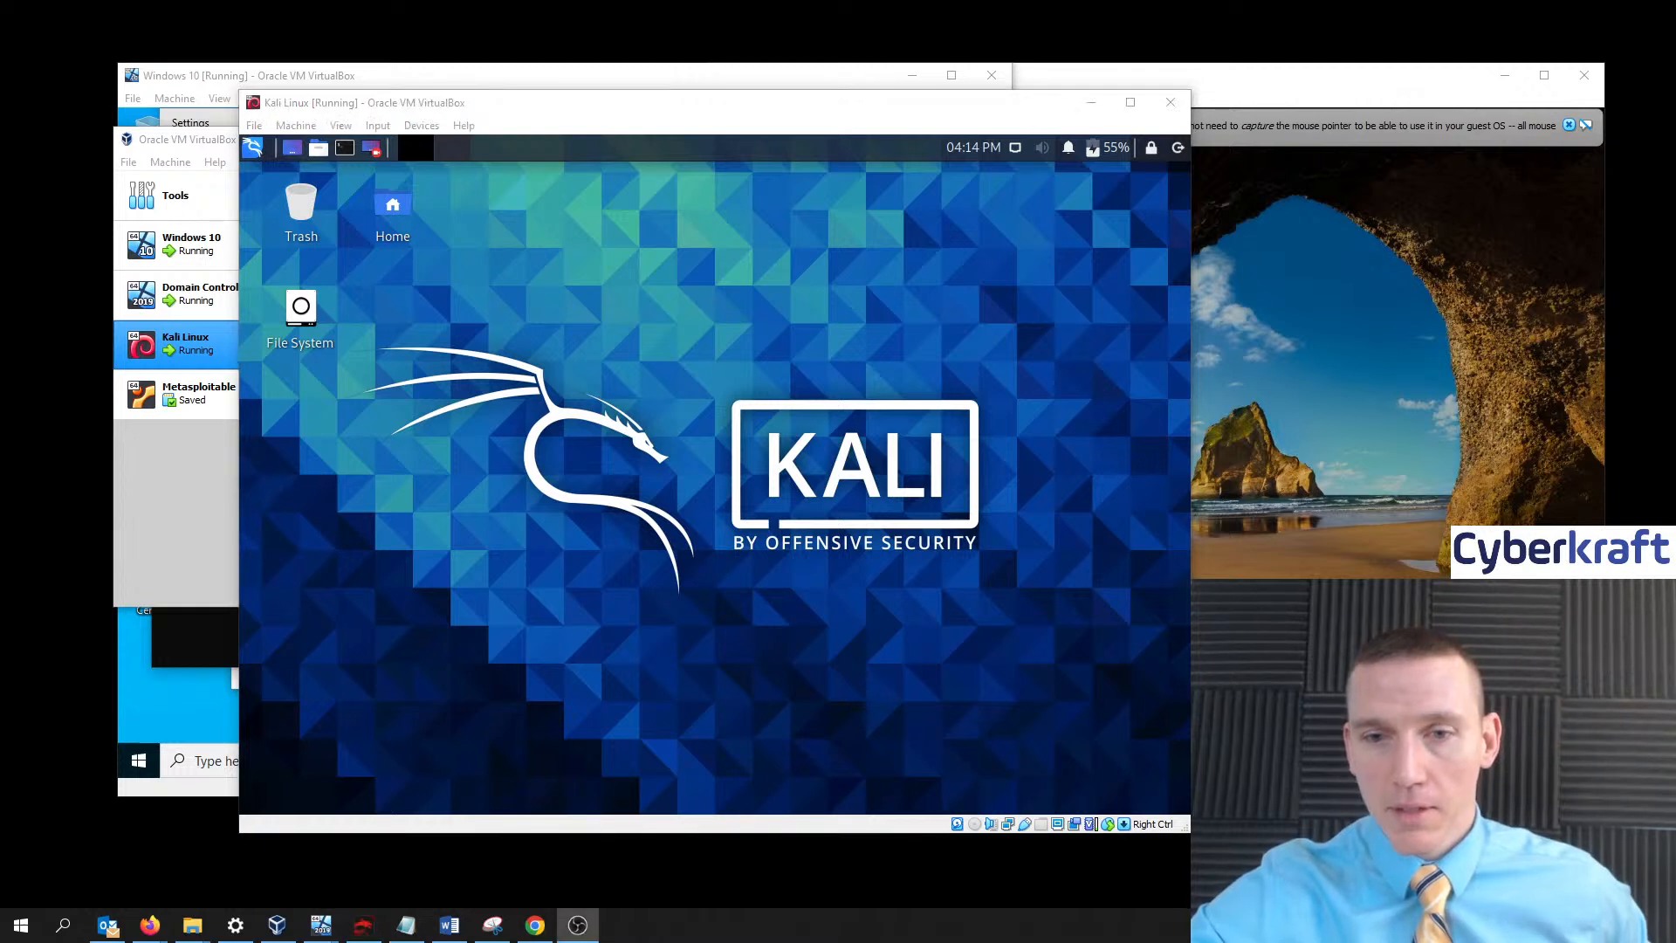
# - In a Kali terminal run ifconfig (eth0 192.168.1.167) and start ping 192.168.1.10
pyautogui.click(779, 392)
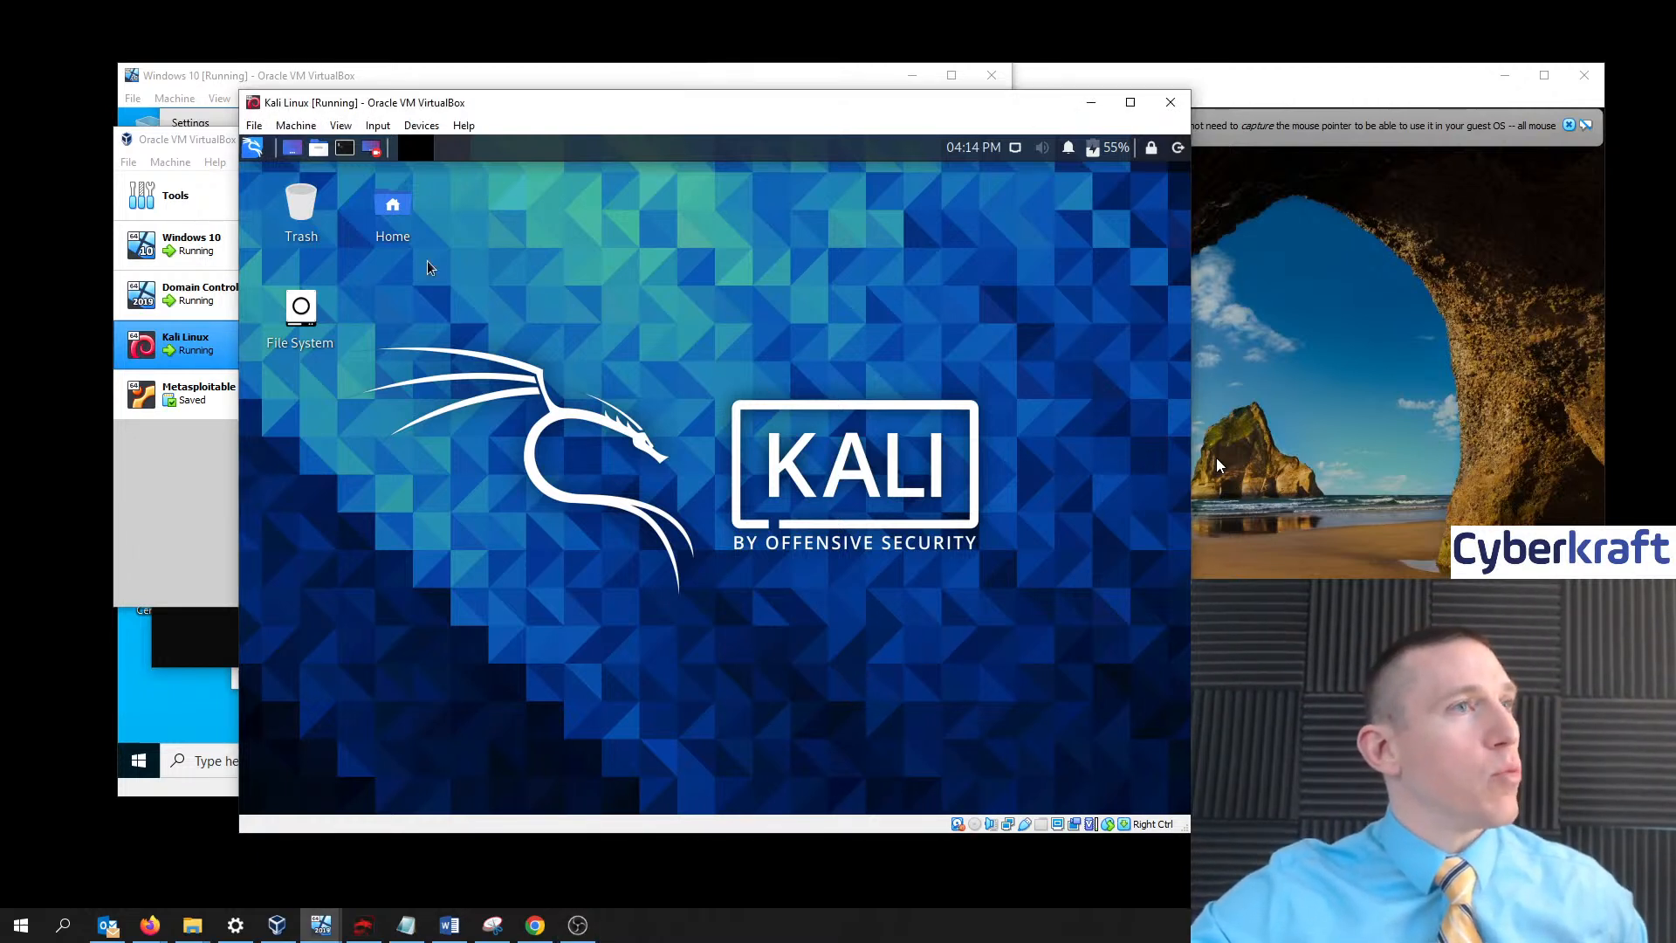
pyautogui.click(345, 148)
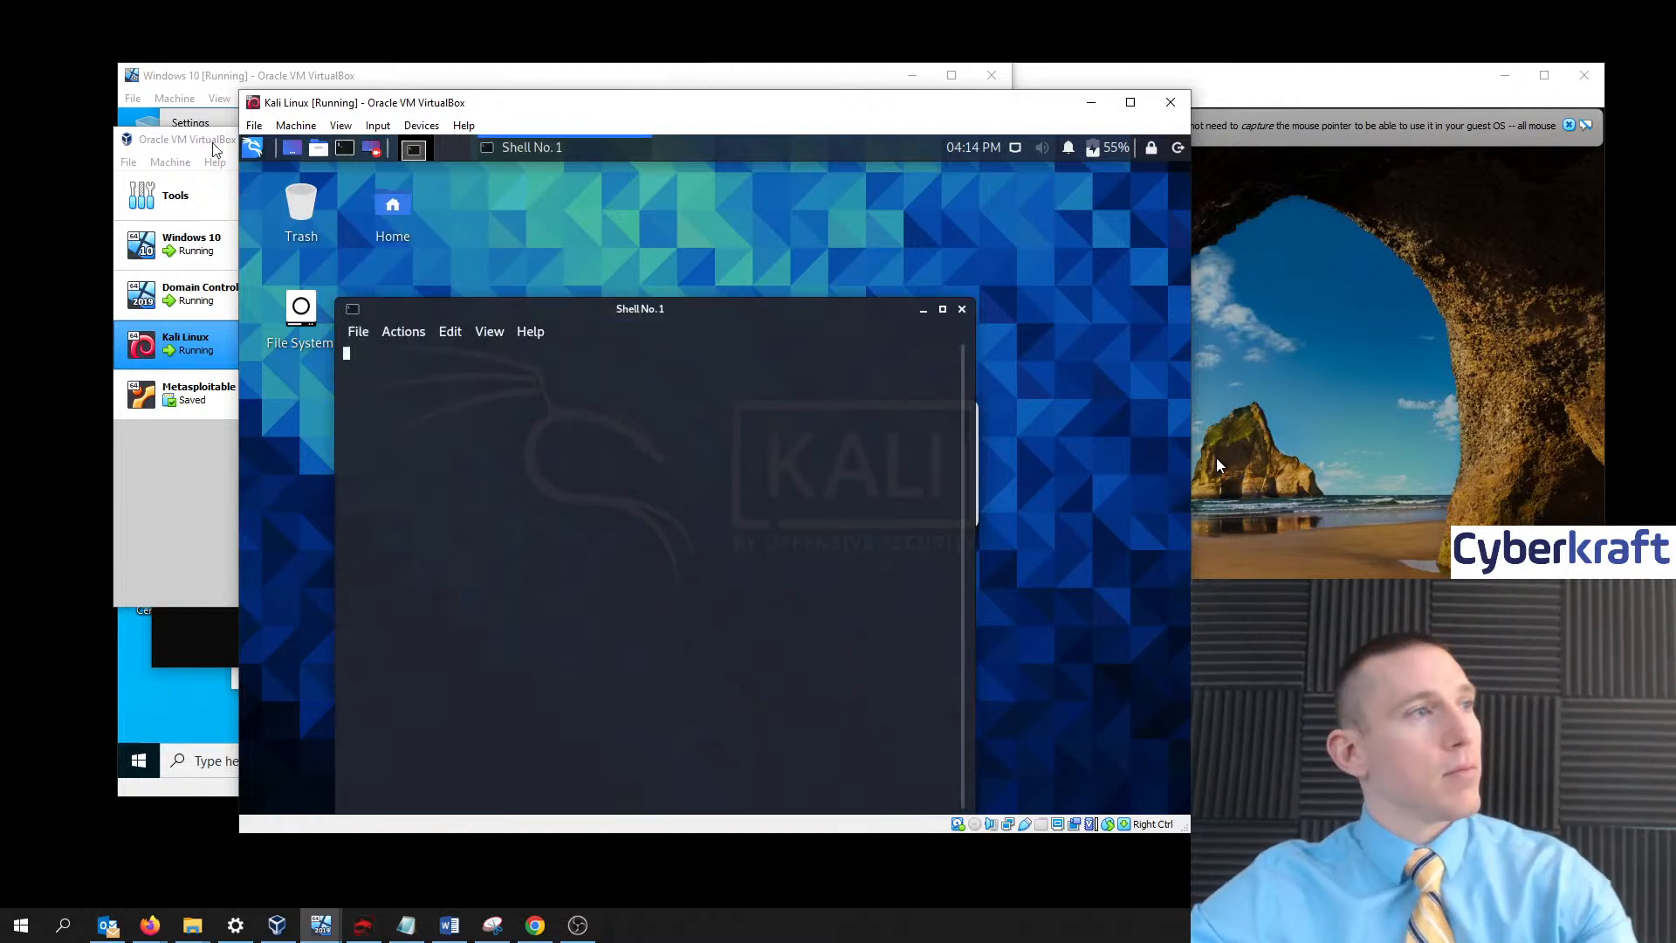
pyautogui.write('if')
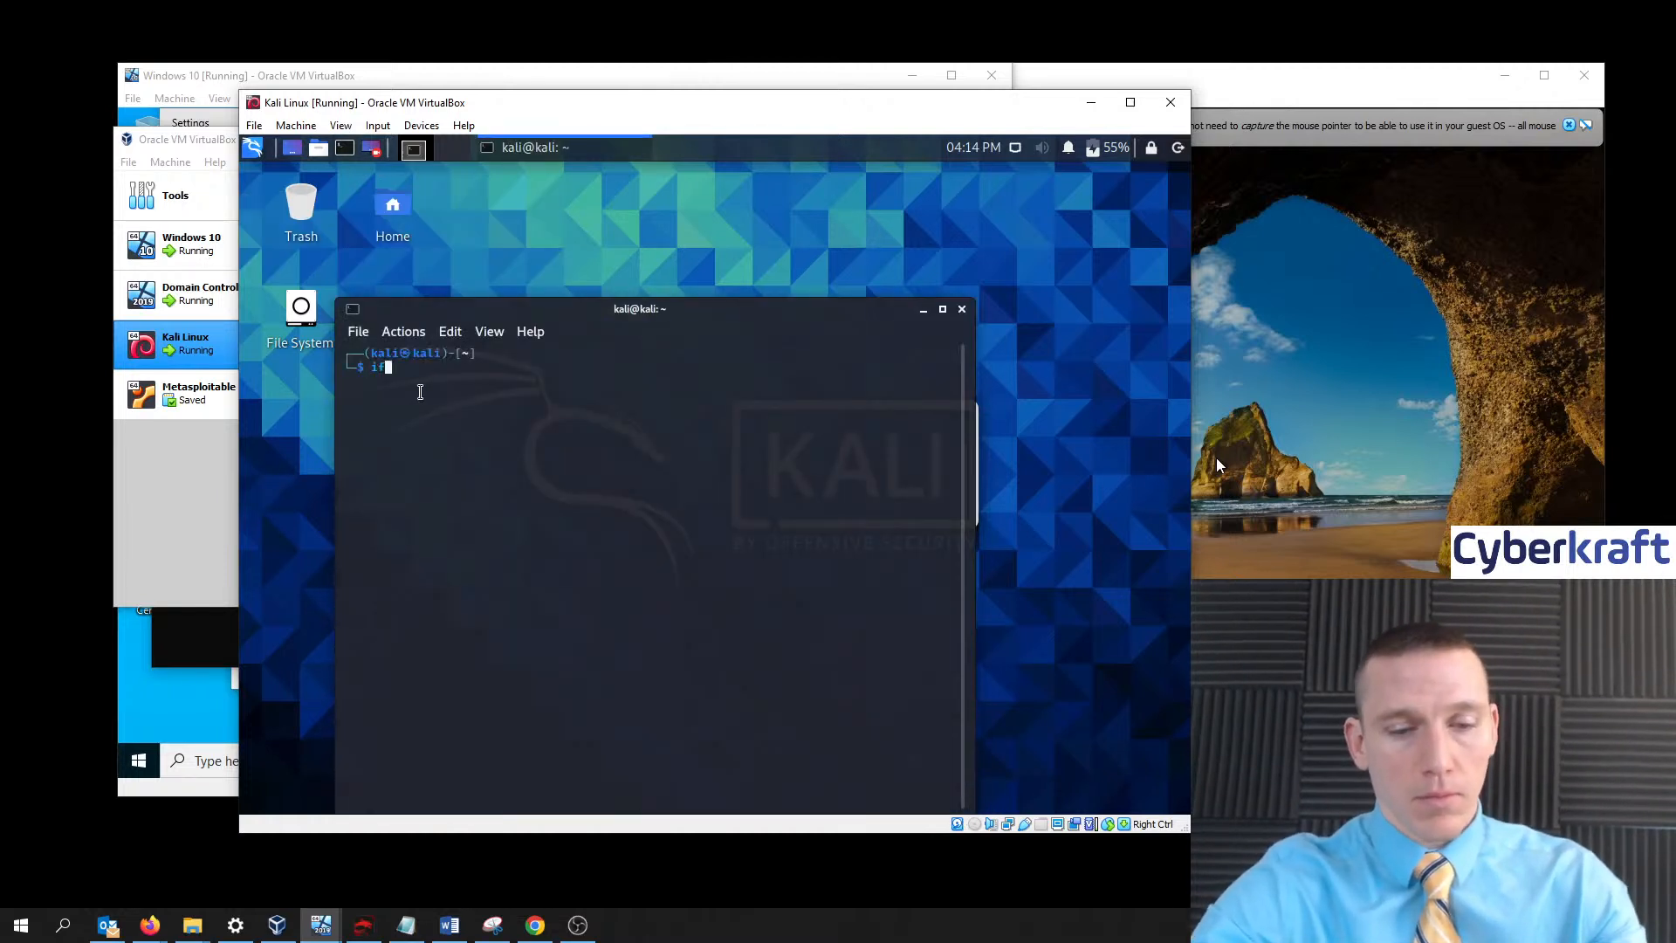
pyautogui.write('config')
pyautogui.press('Return')
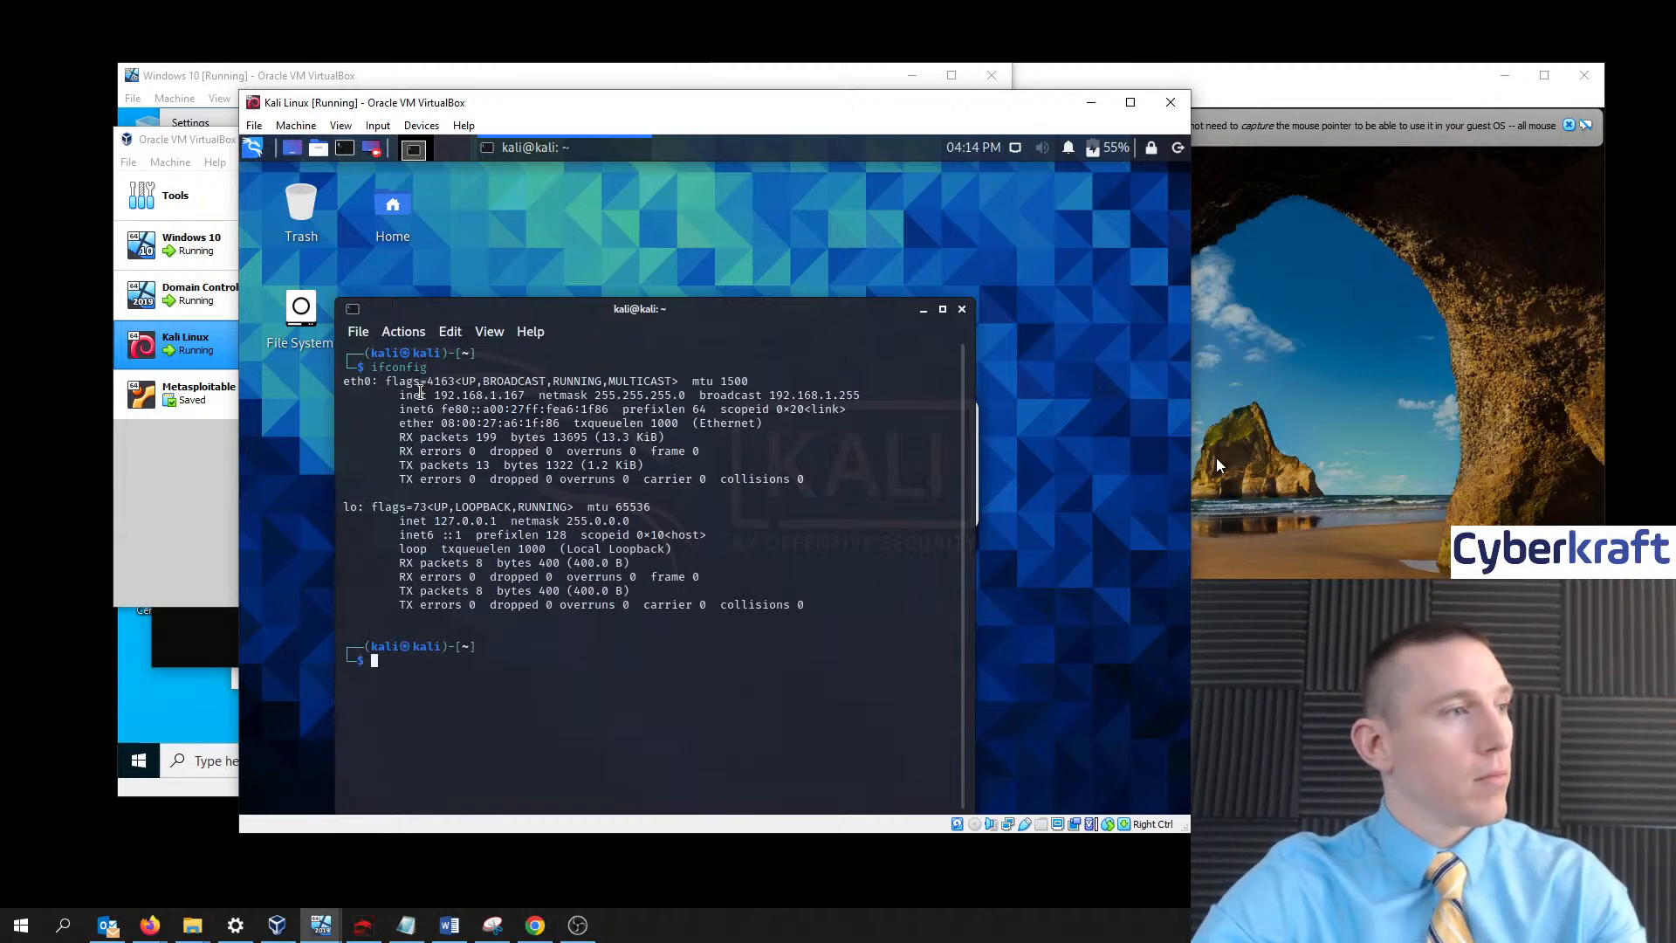
pyautogui.write('ping ')
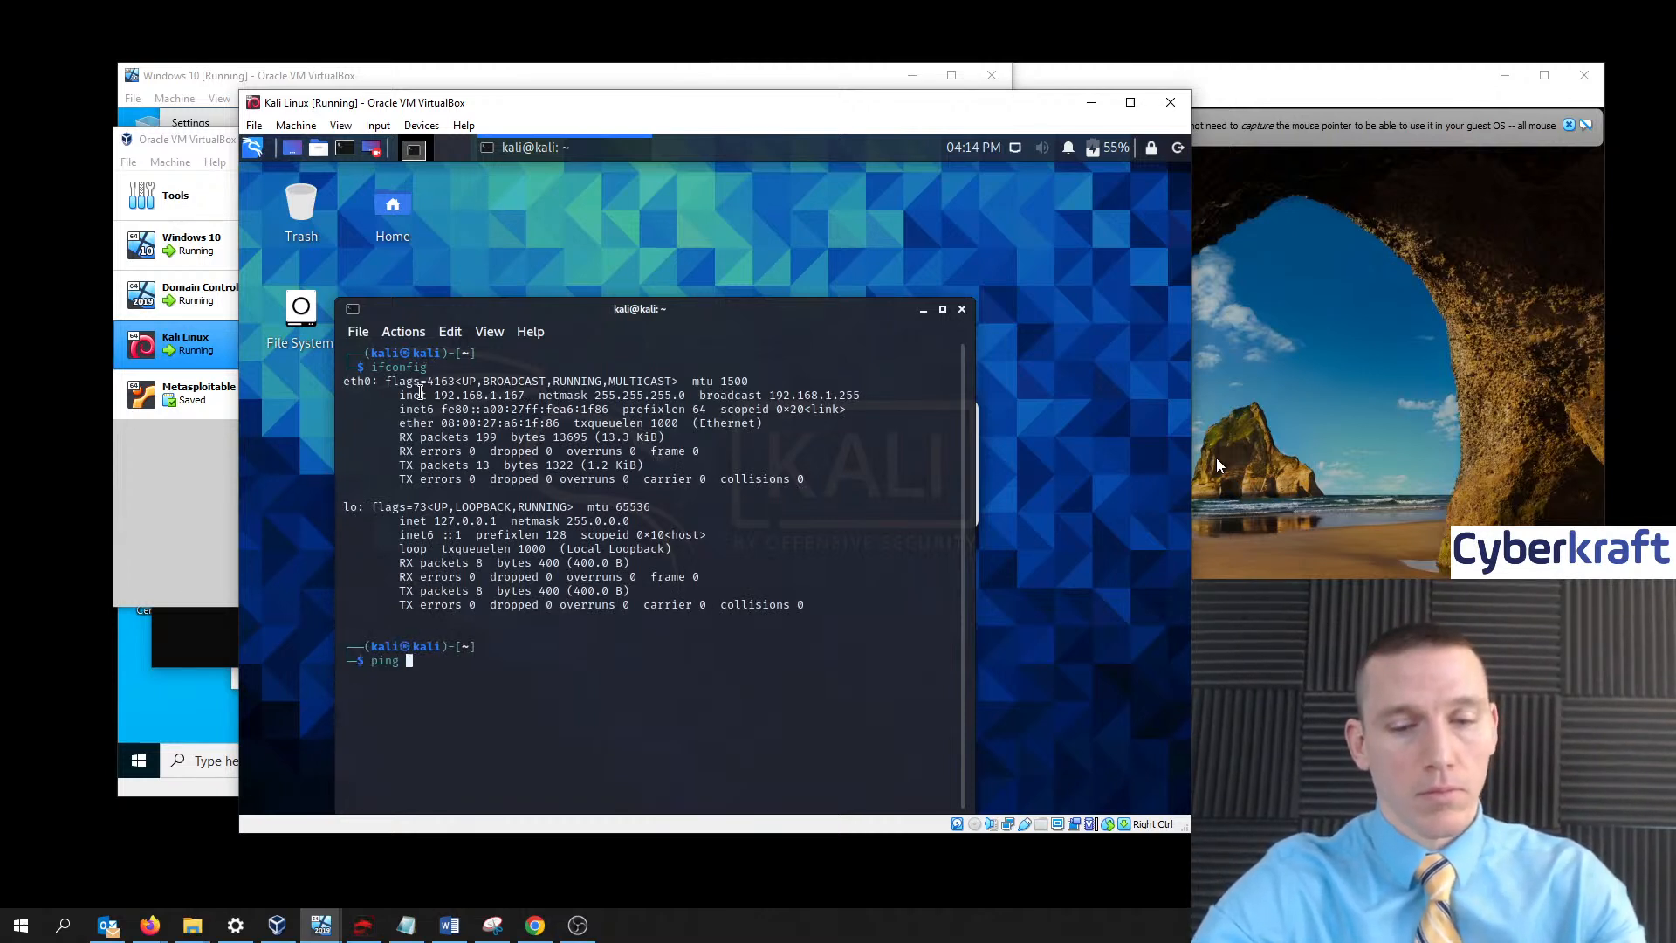
pyautogui.write('192.16')
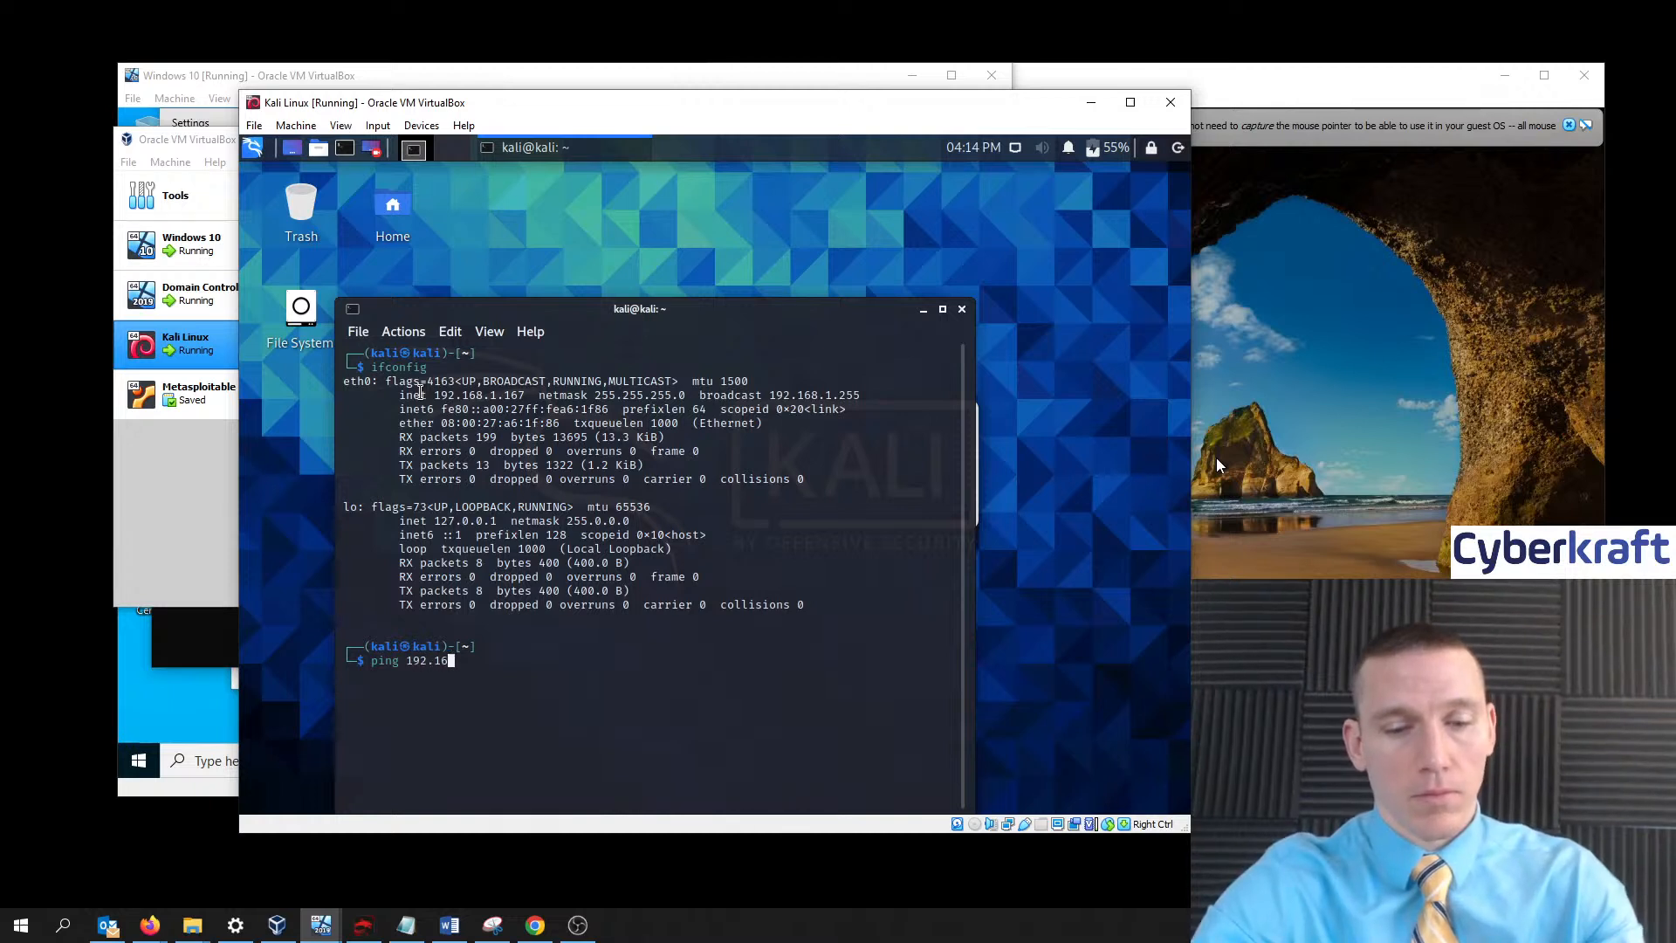
pyautogui.write('8.1.10')
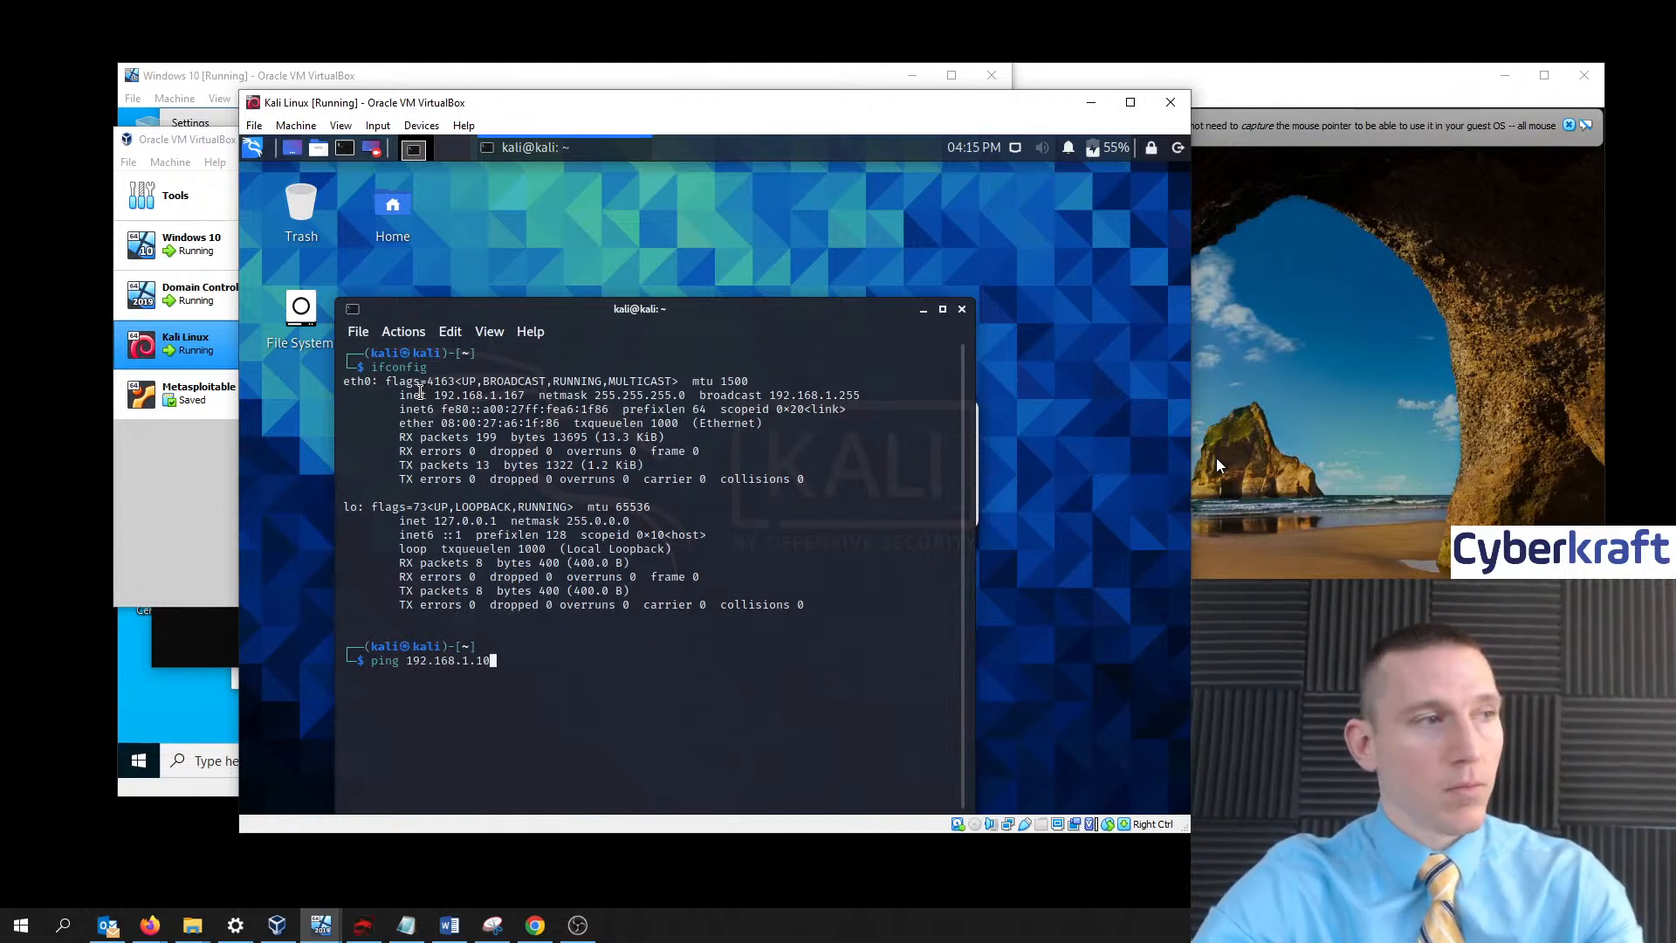
pyautogui.press('Return')
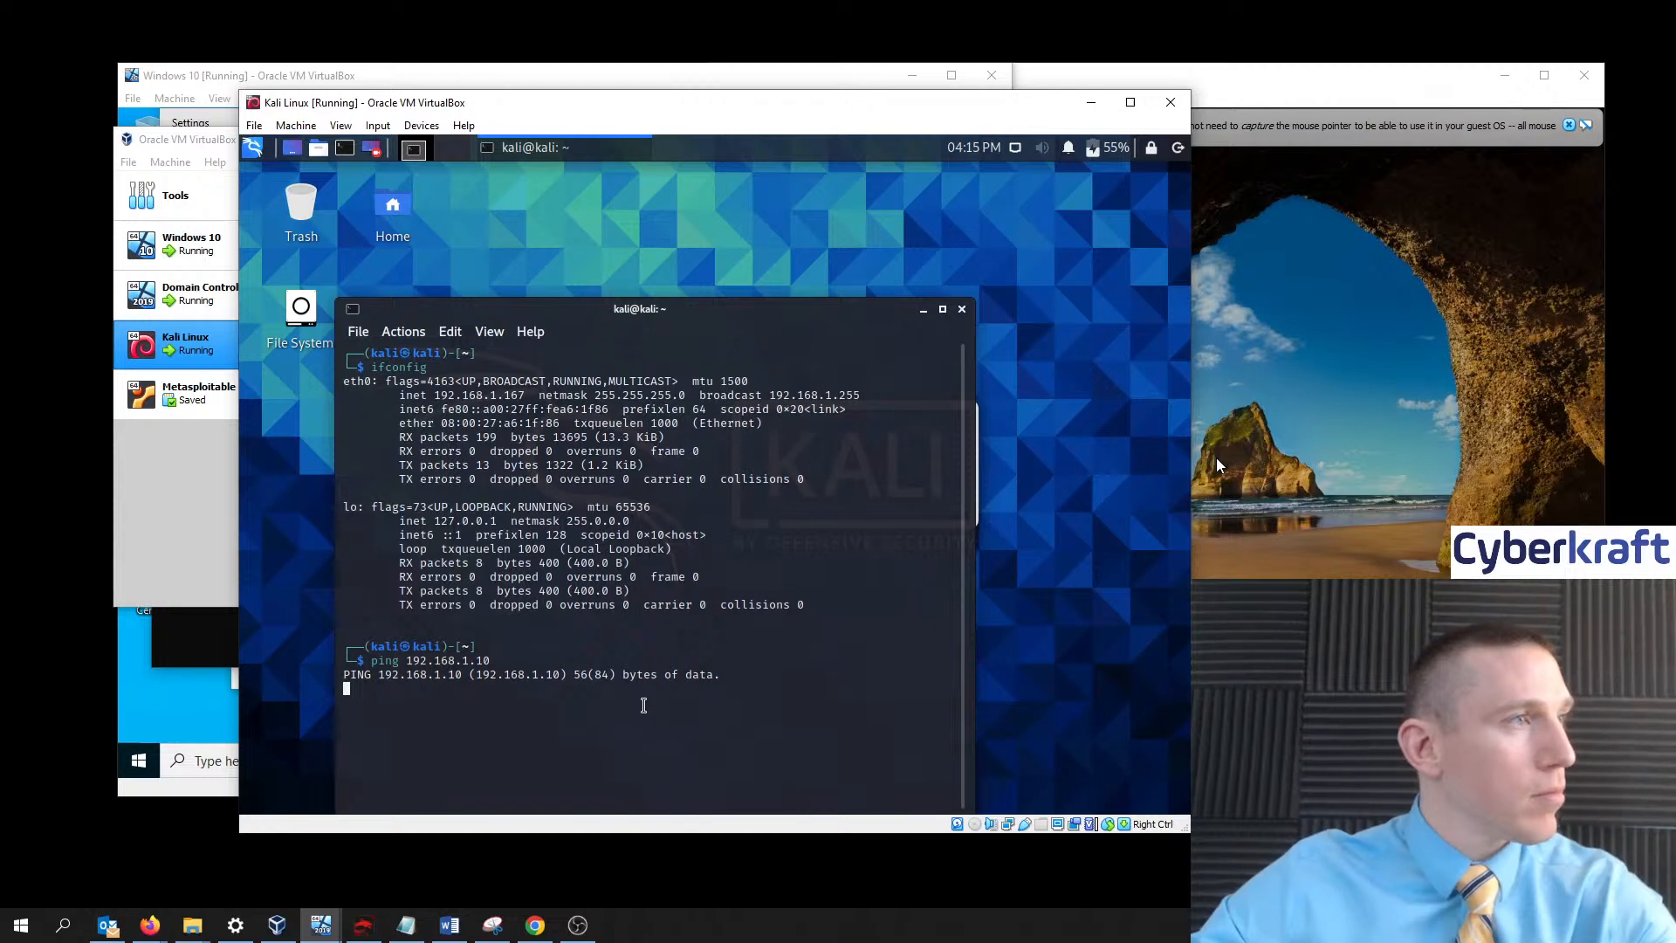
# - Open a second Kali terminal and send Ctrl-Alt-Del to Domain Controller 1 via Input > Keyboard
pyautogui.click(344, 148)
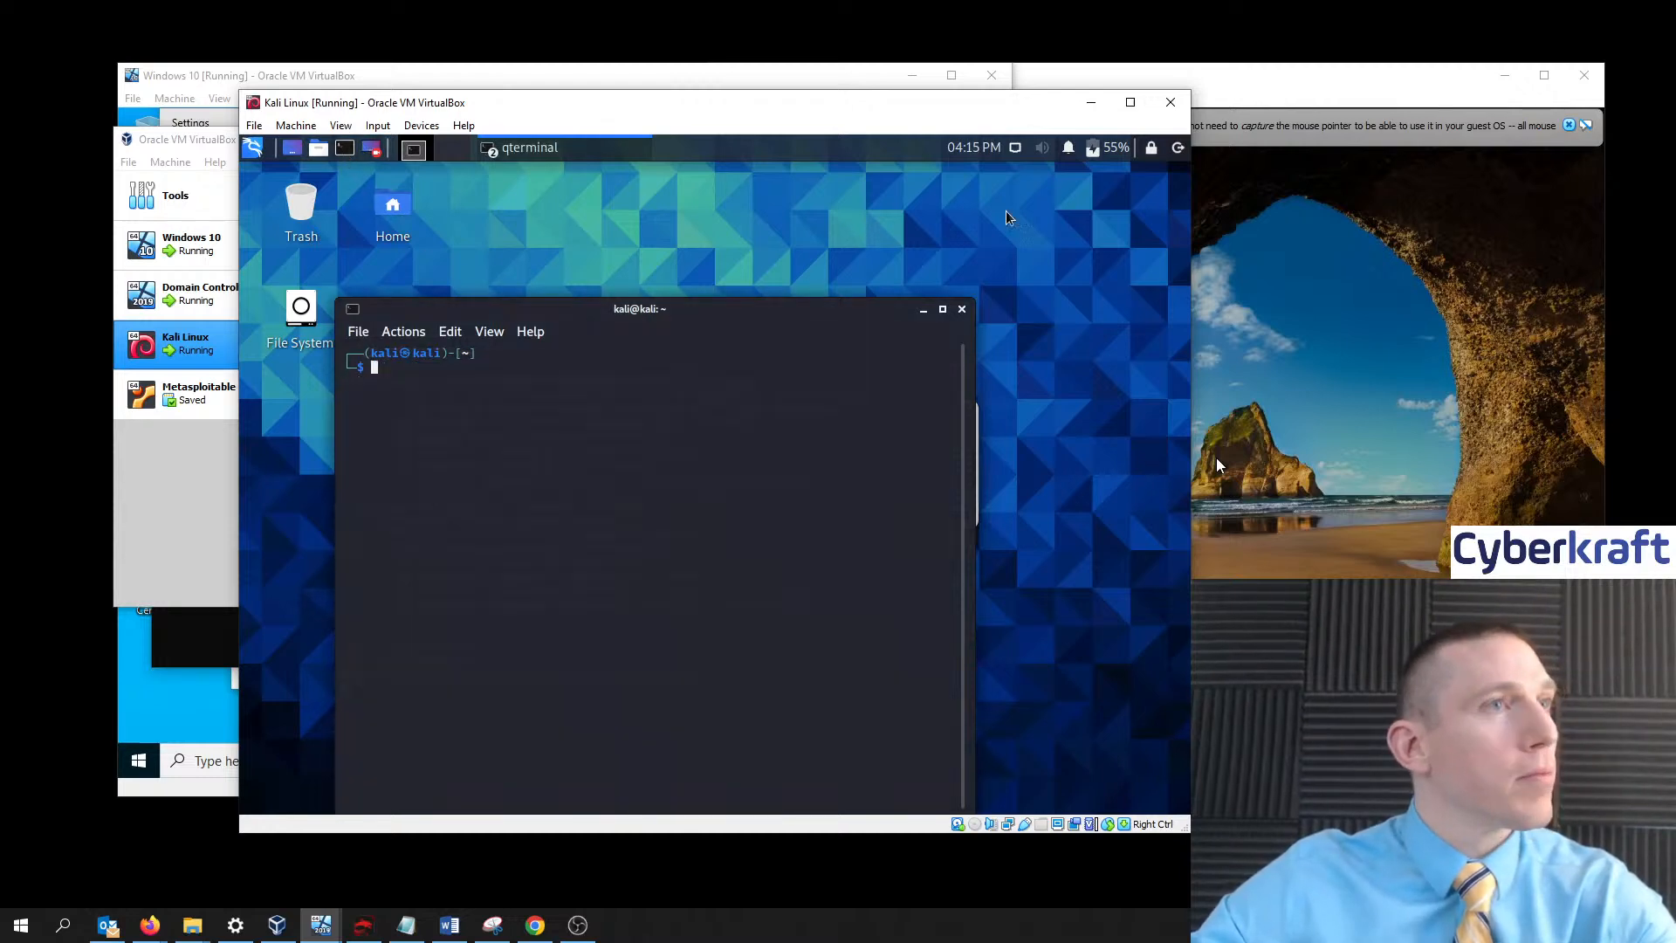
pyautogui.click(1302, 281)
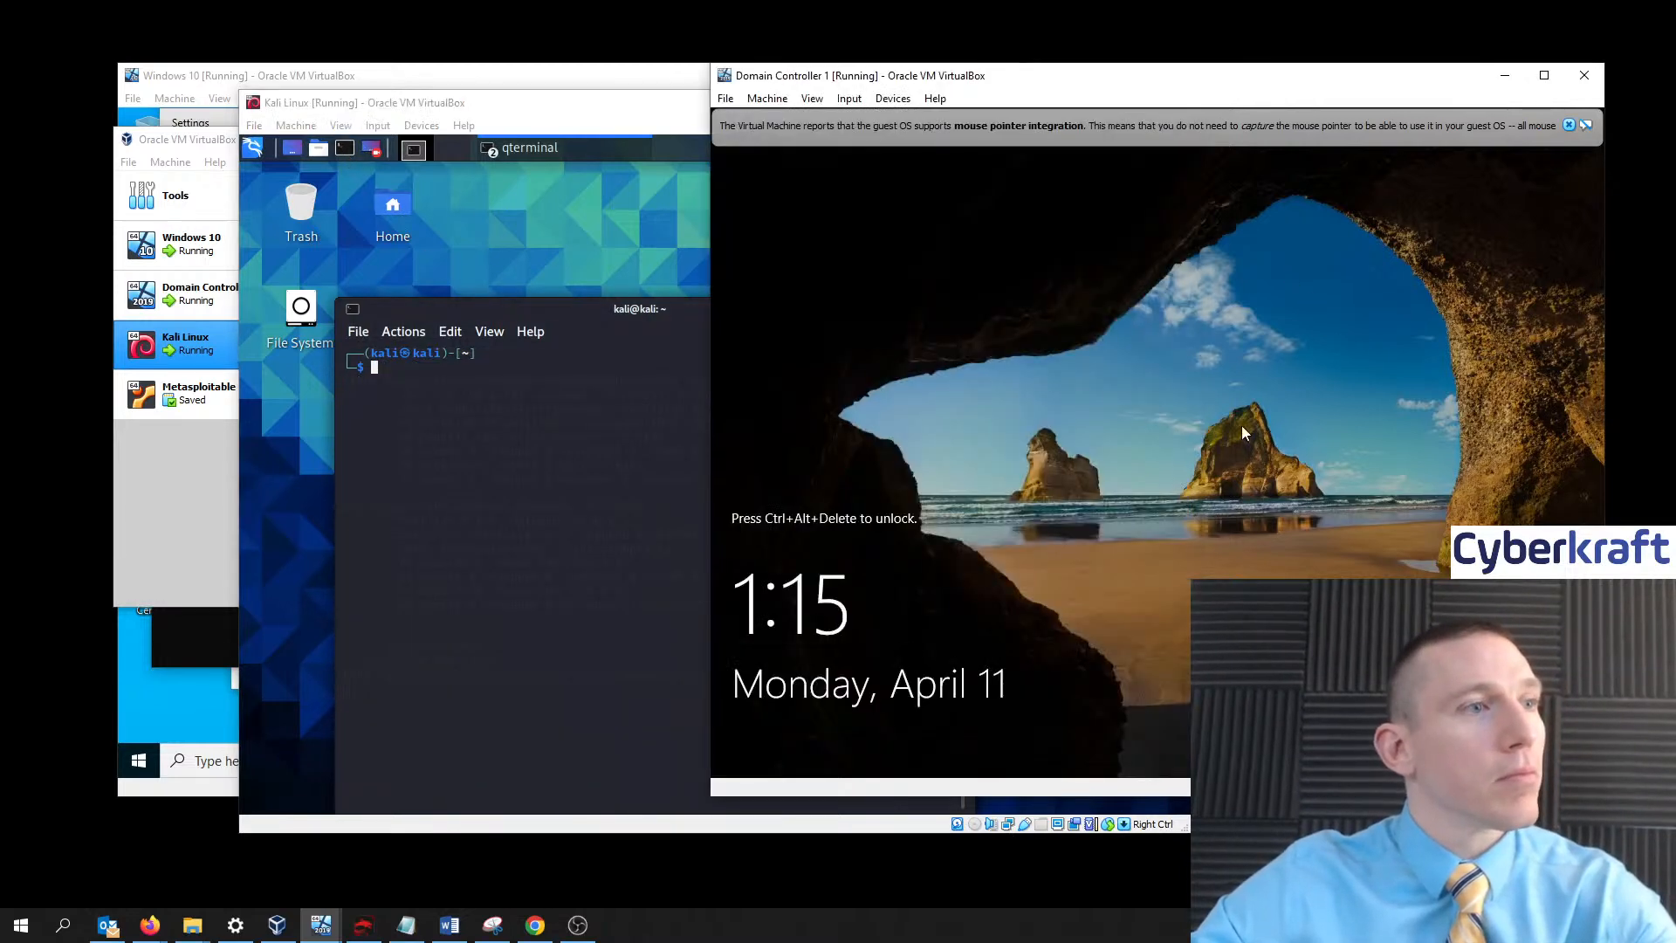
pyautogui.click(848, 98)
pyautogui.moveTo(899, 120)
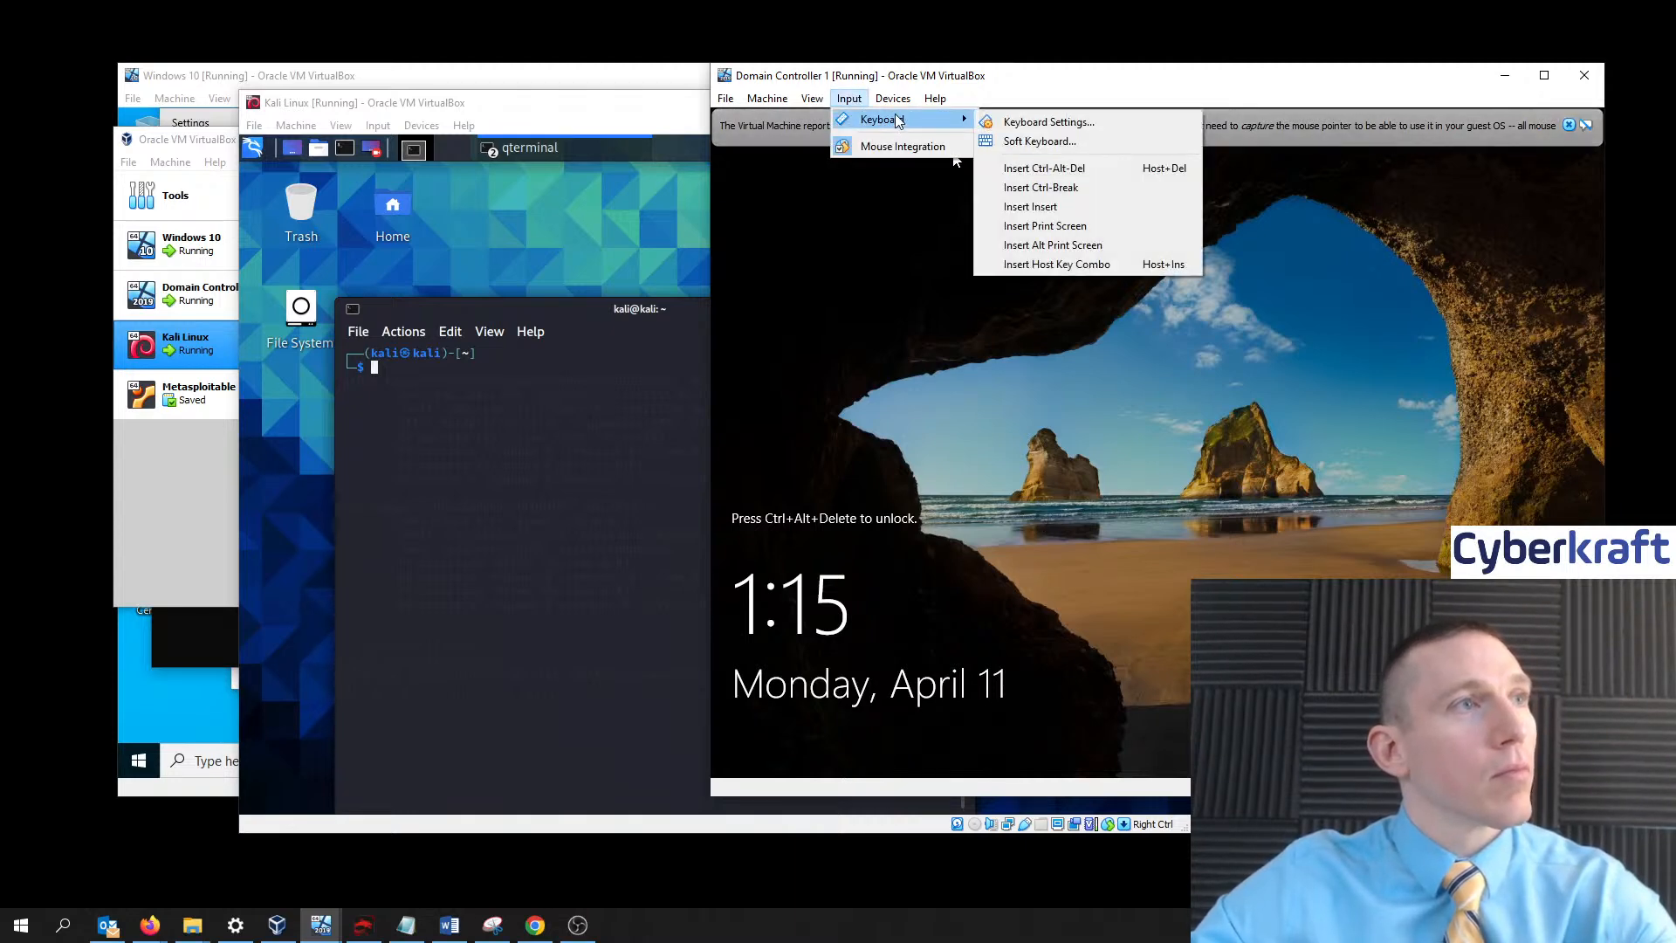
pyautogui.click(1045, 167)
# - Move the Kali windows aside and close the Kali VM, saving the machine state
pyautogui.moveTo(593, 109); pyautogui.dragTo(536, 101)
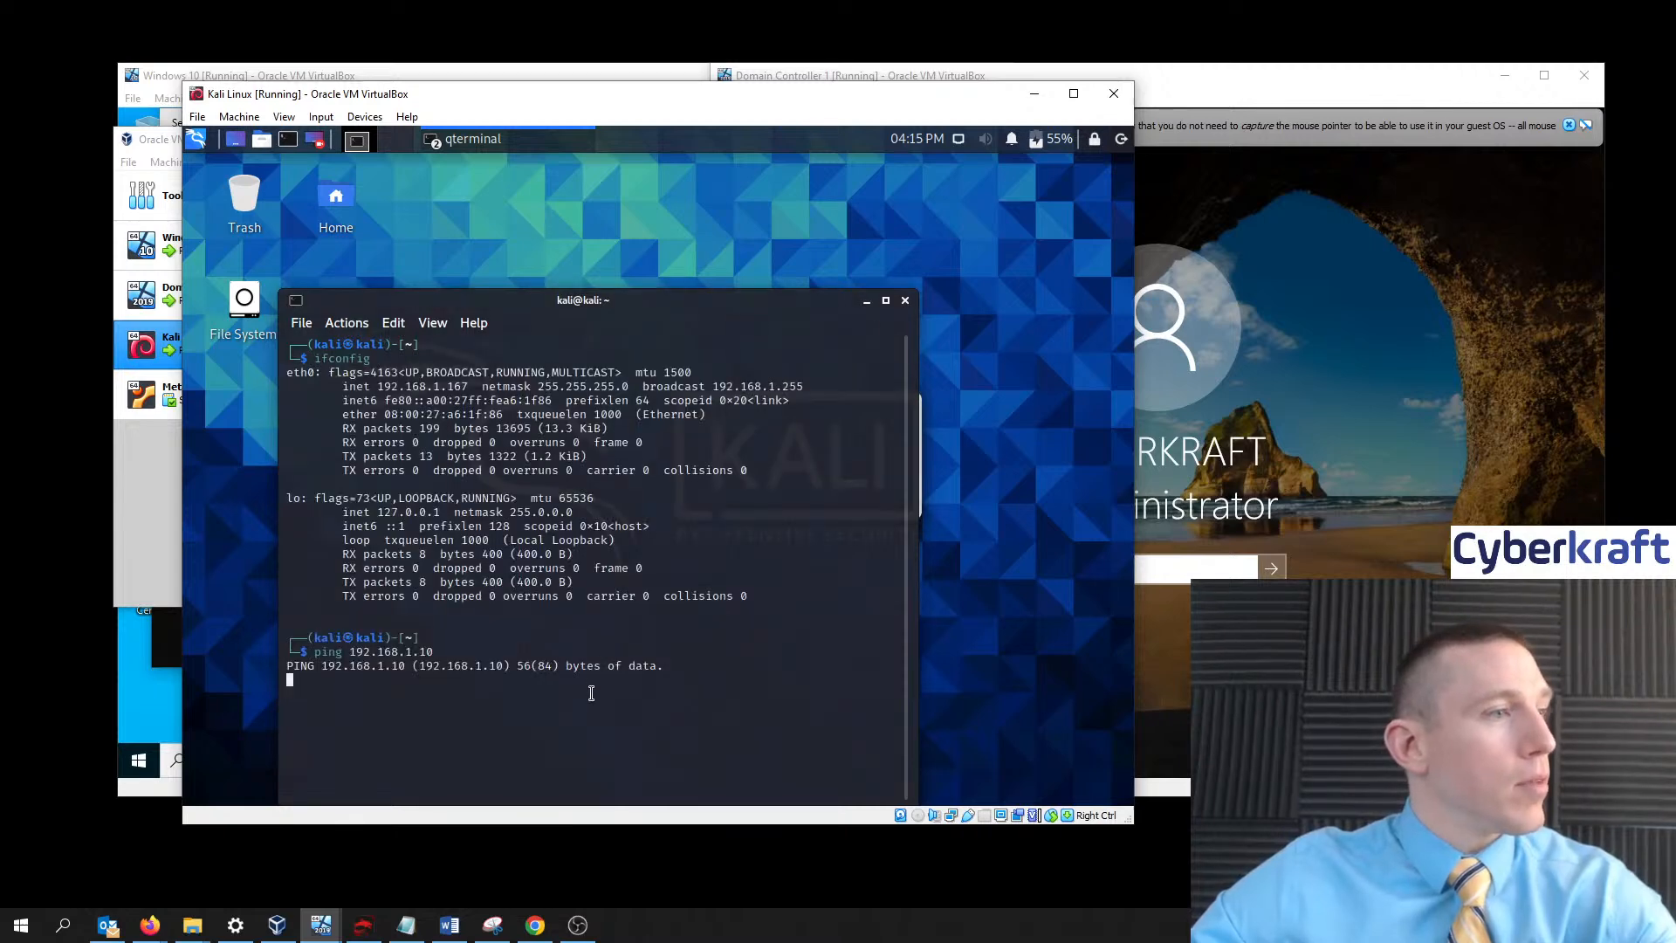
pyautogui.moveTo(697, 296); pyautogui.dragTo(657, 228)
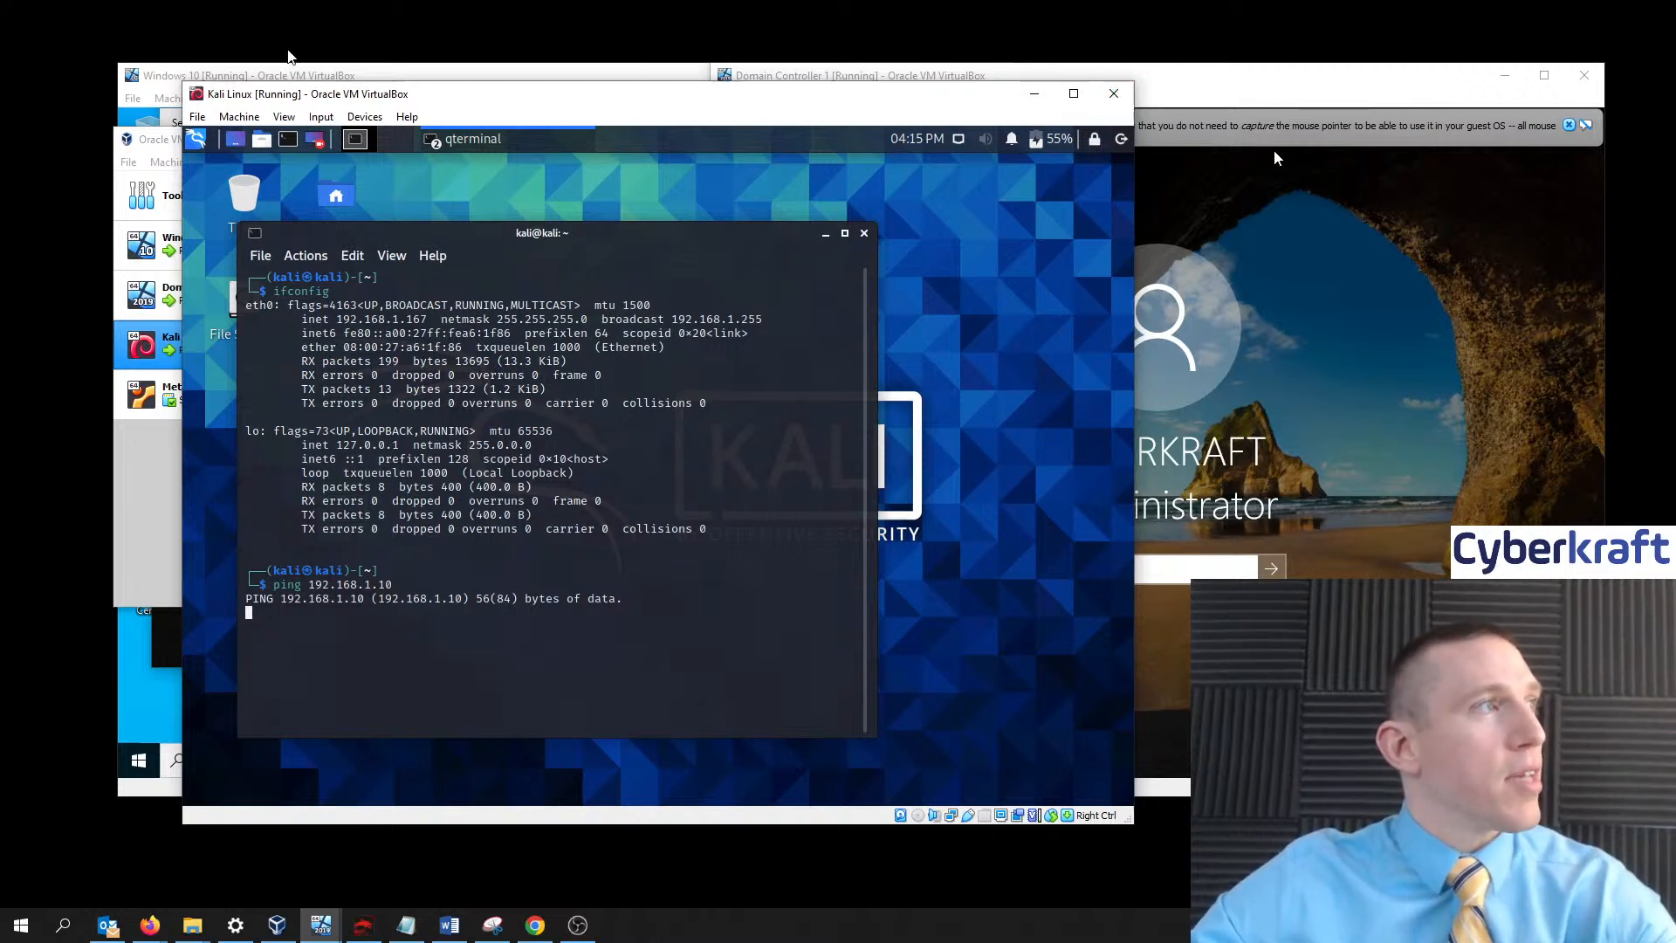
pyautogui.click(202, 121)
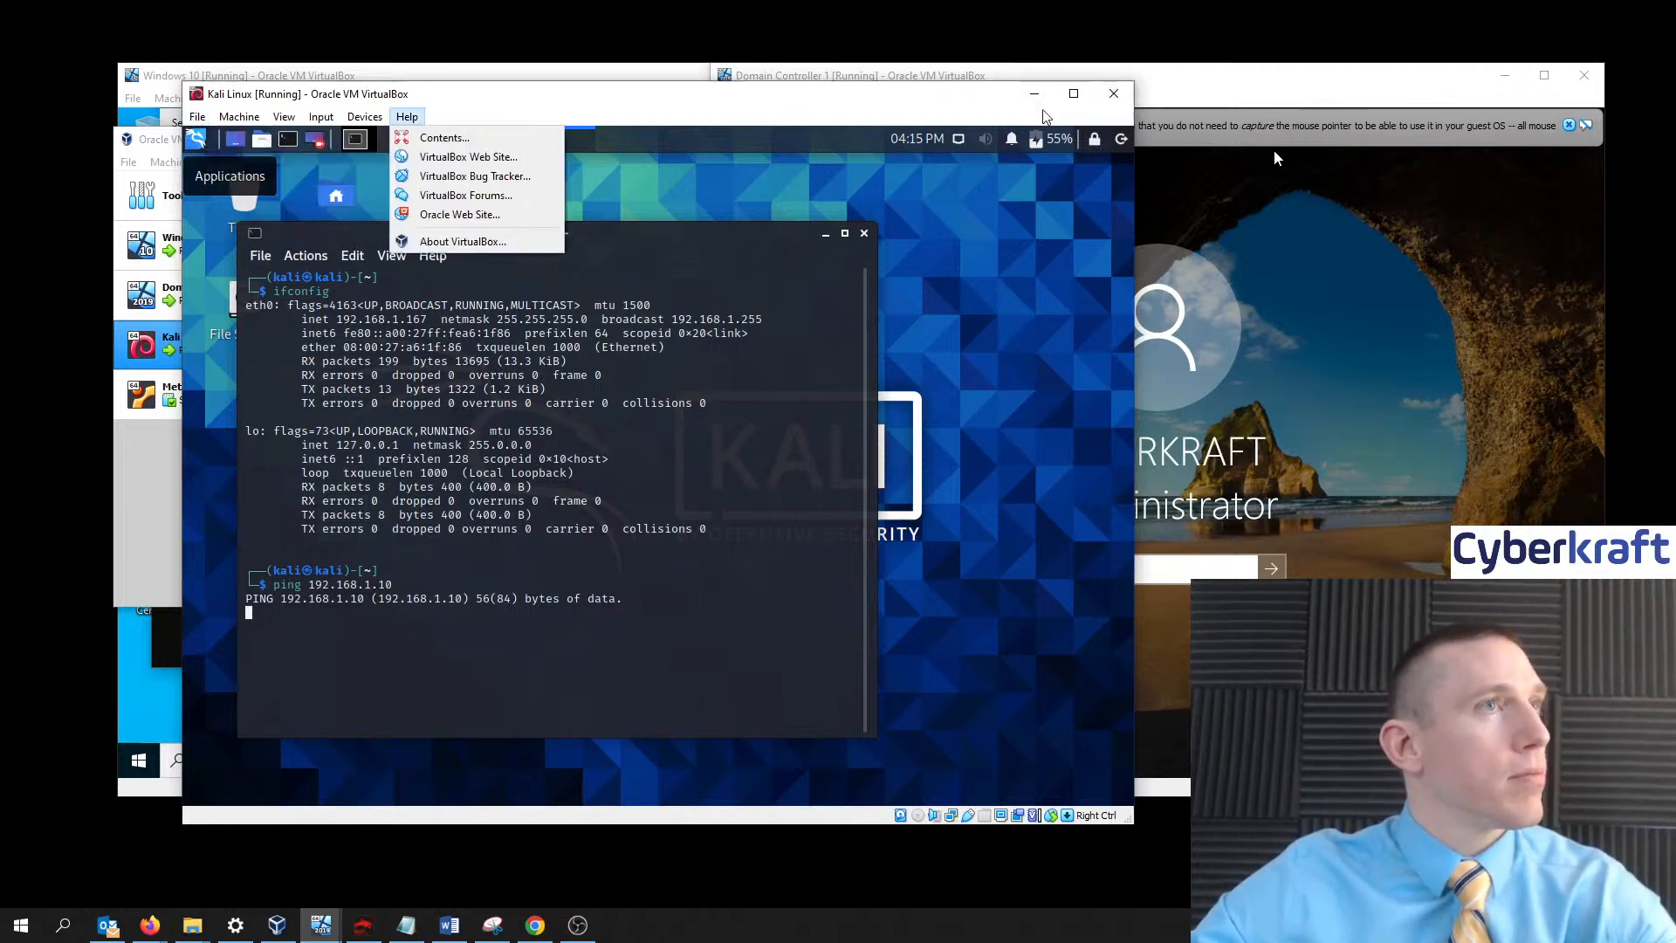
pyautogui.click(1122, 98)
pyautogui.click(1115, 94)
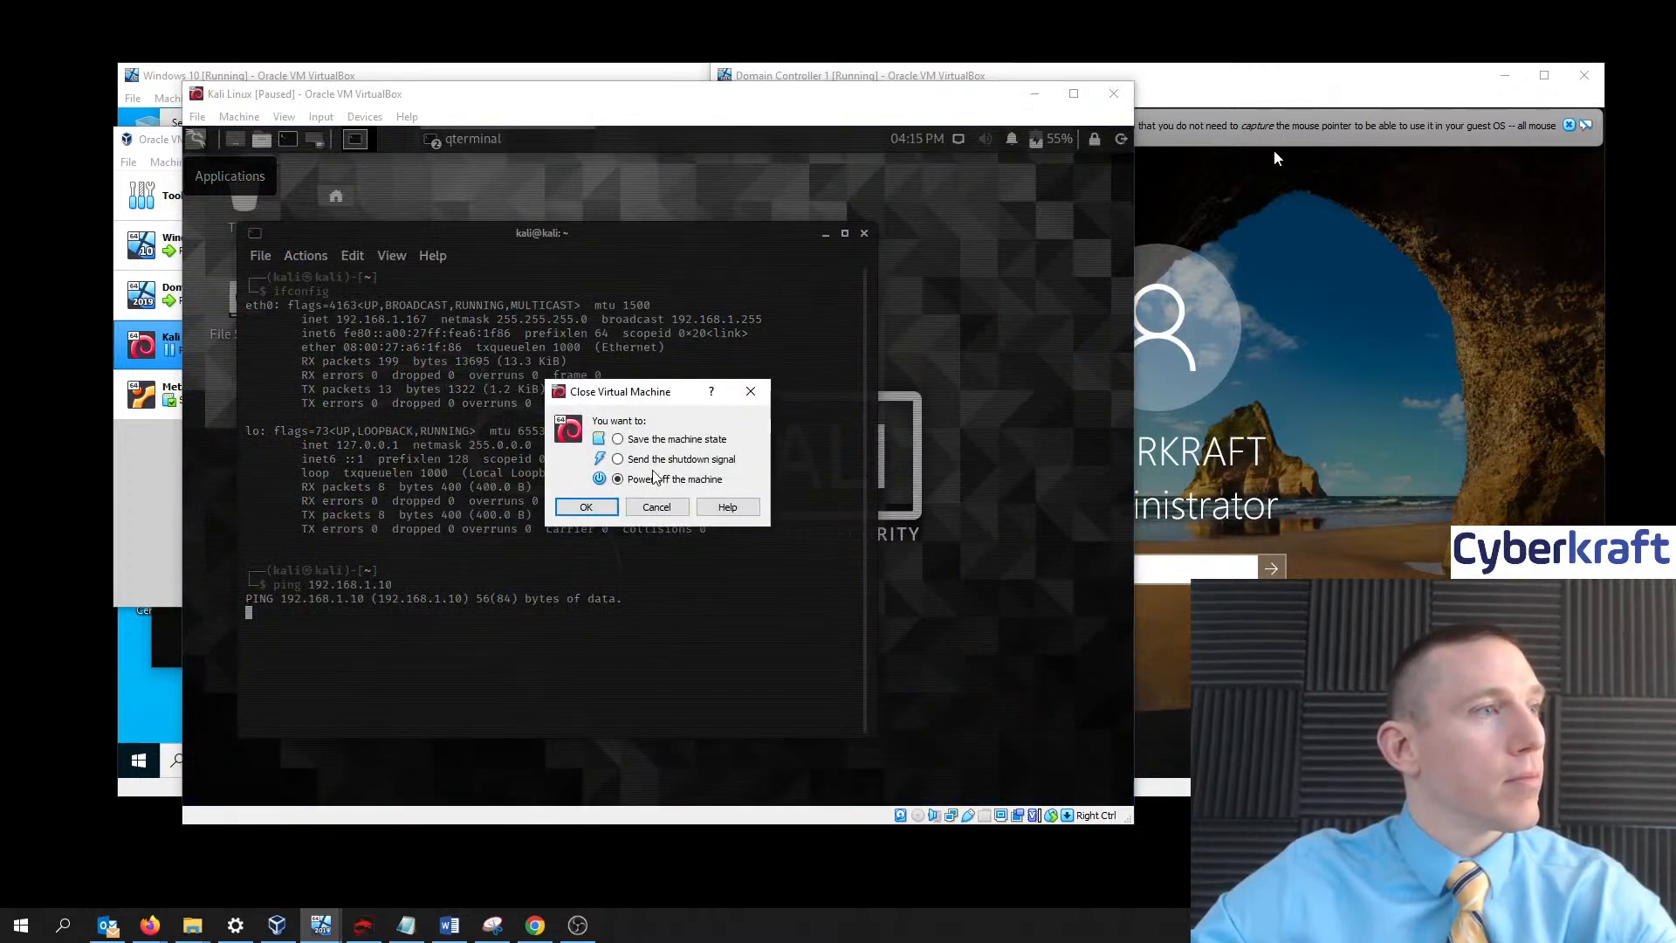
pyautogui.click(659, 441)
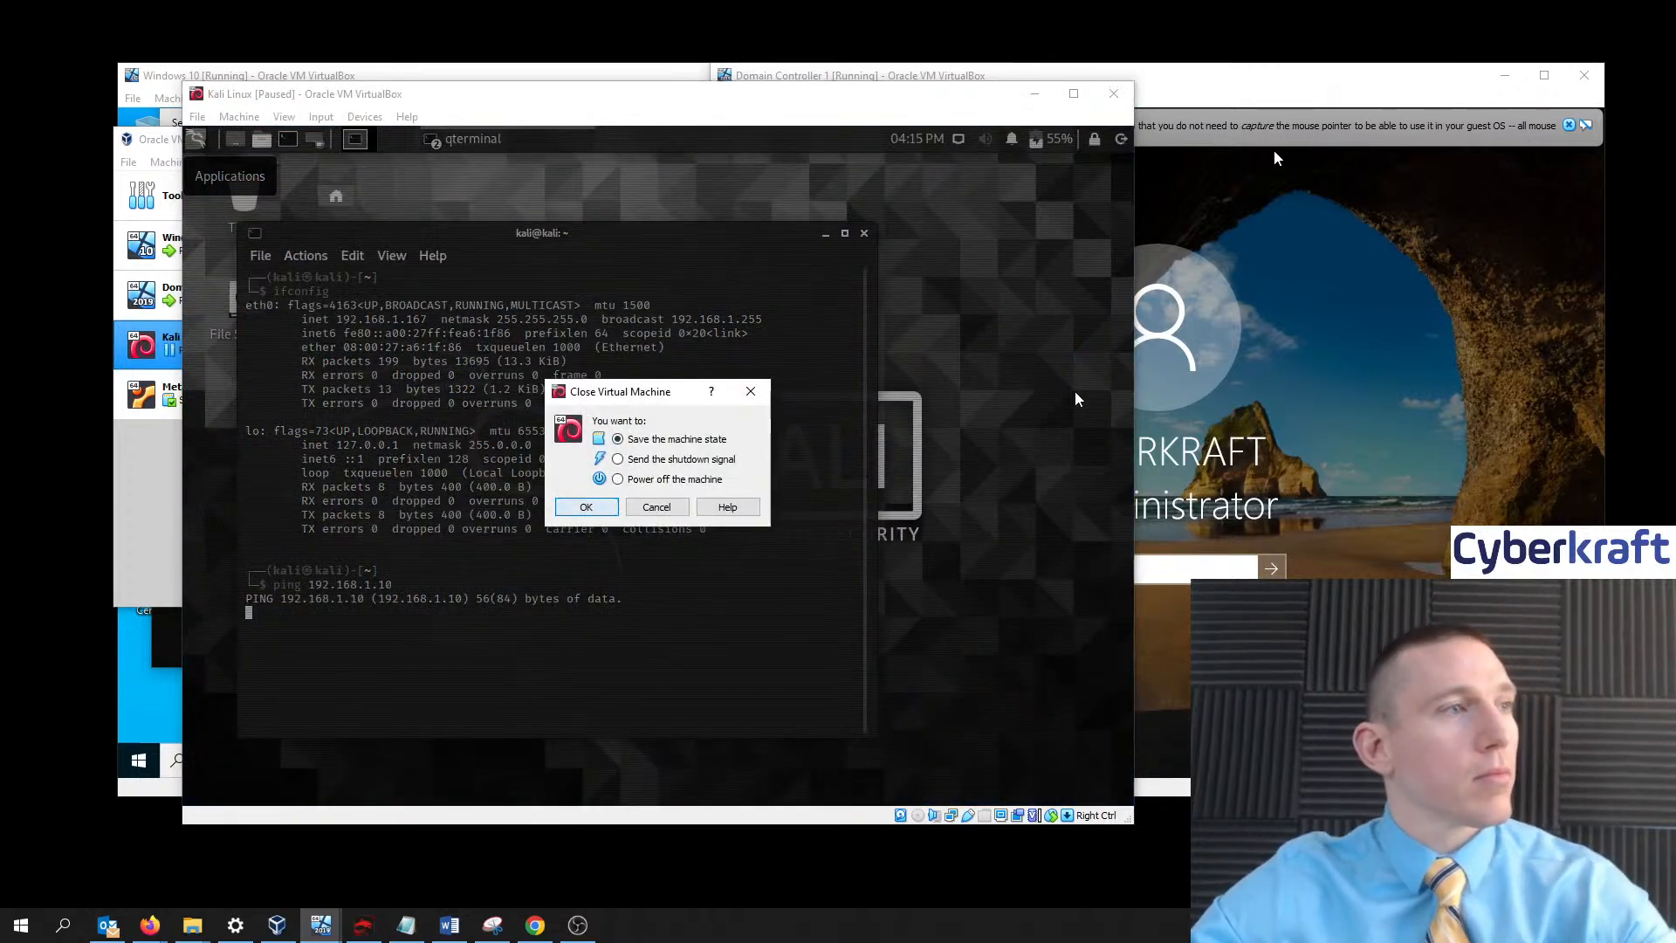
pyautogui.click(594, 508)
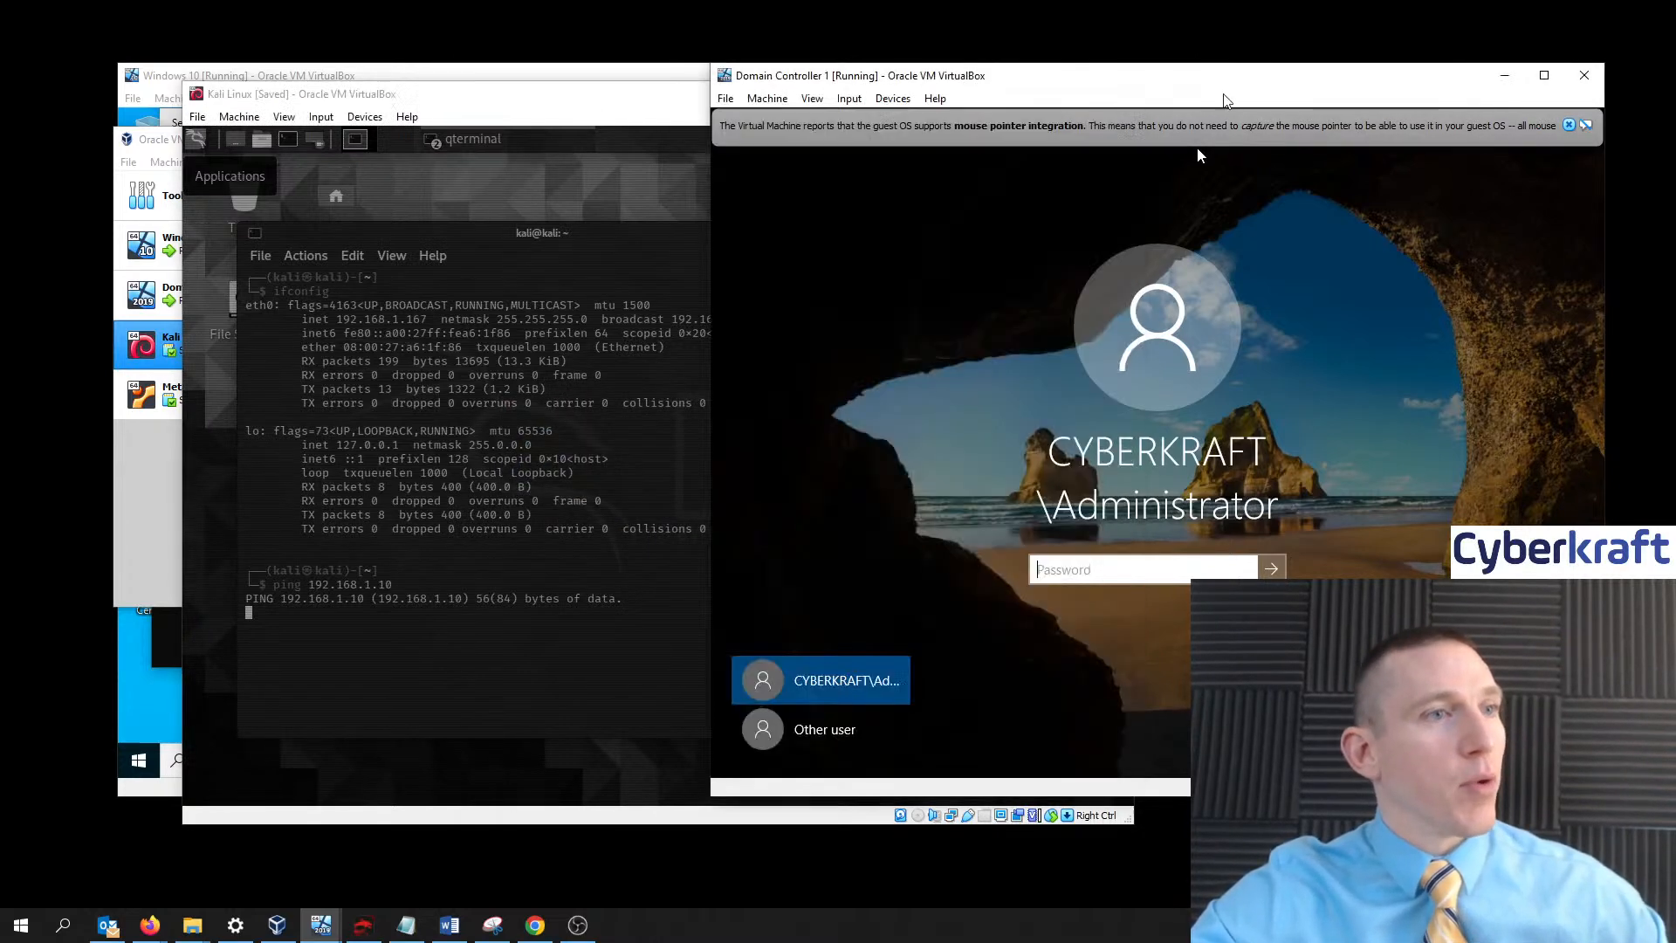
# - Log in to Domain Controller 1 as administrator, dismiss the Admin Center popup, and open Ethernet settings
pyautogui.write('••')
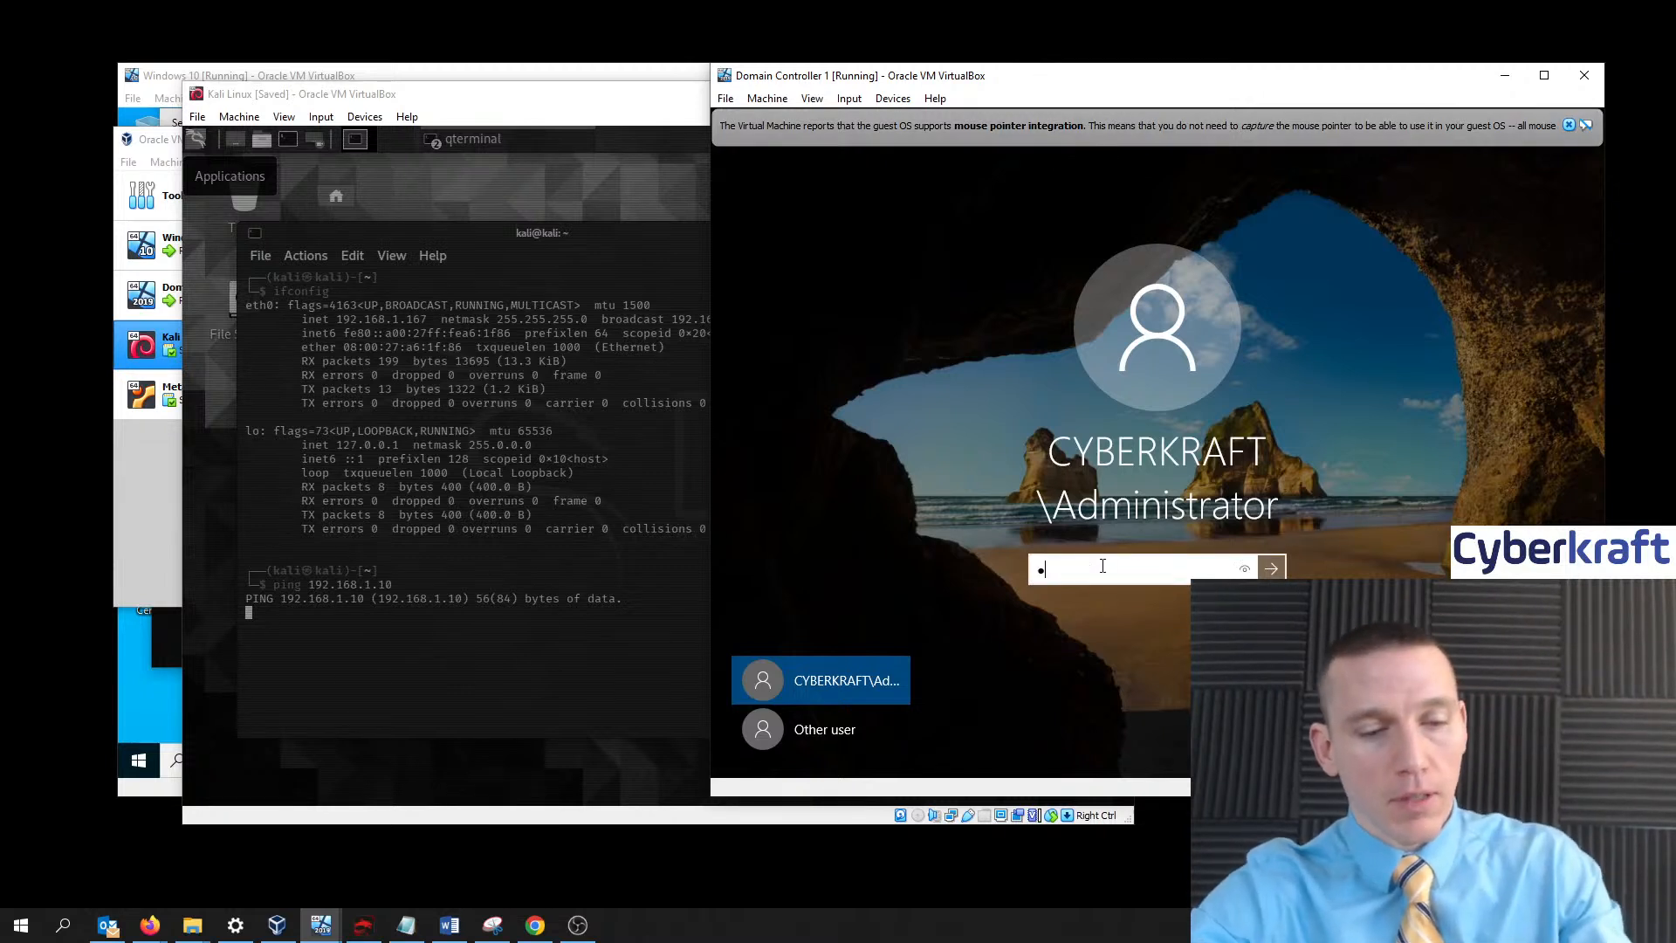
pyautogui.write('••••')
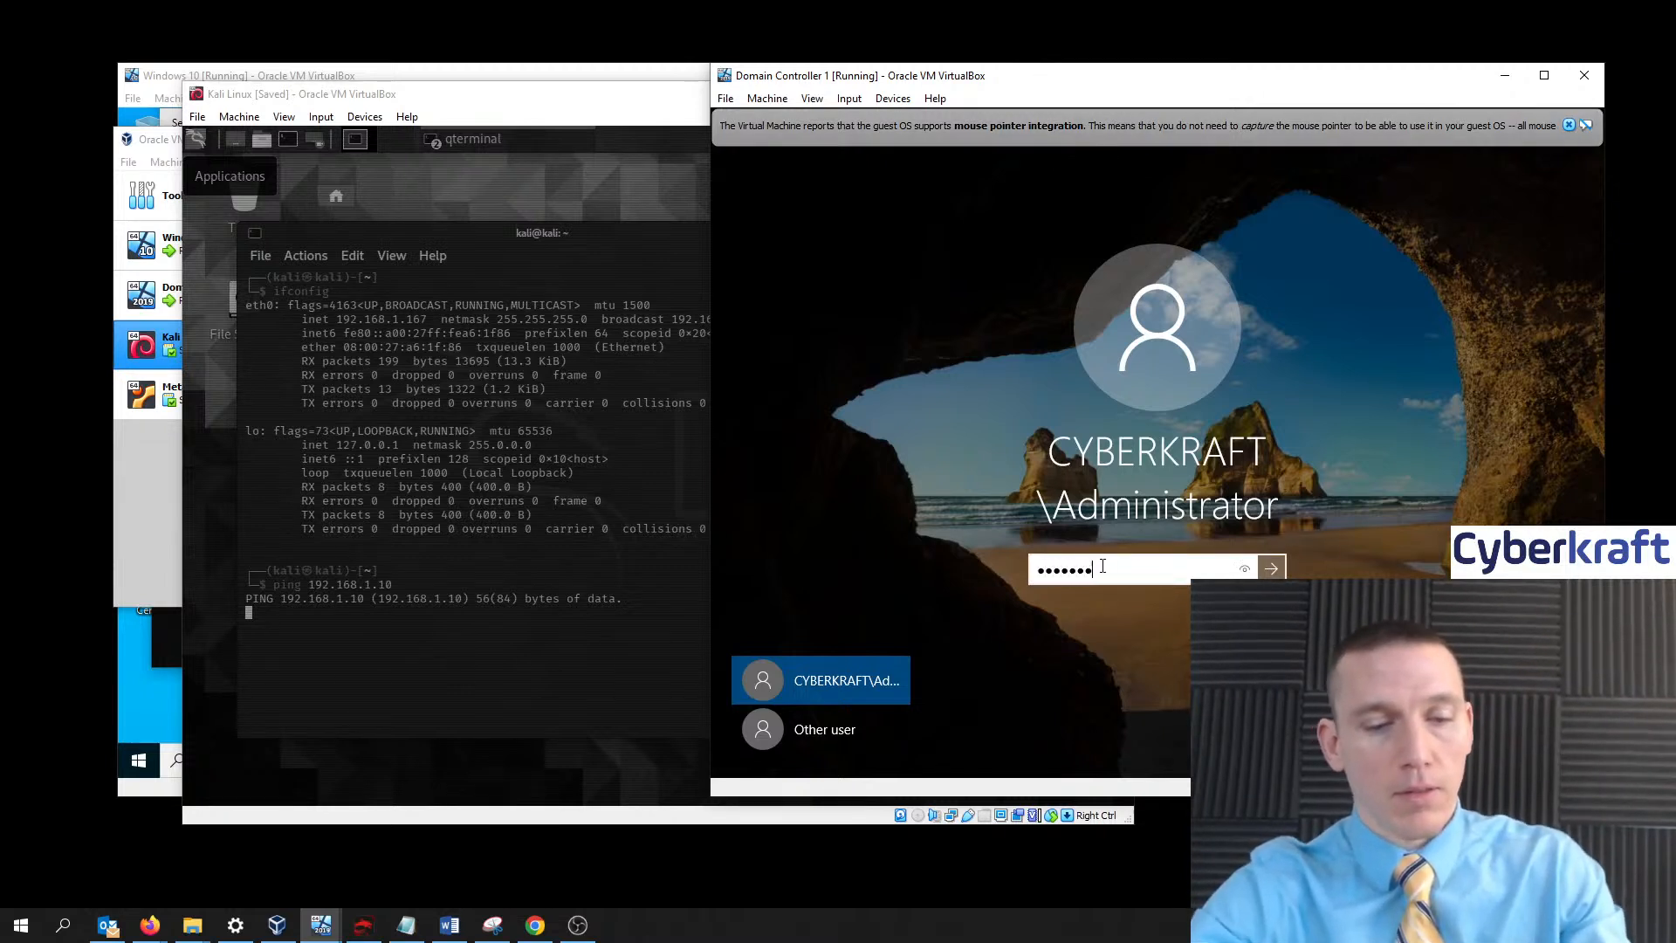
pyautogui.write('•••••')
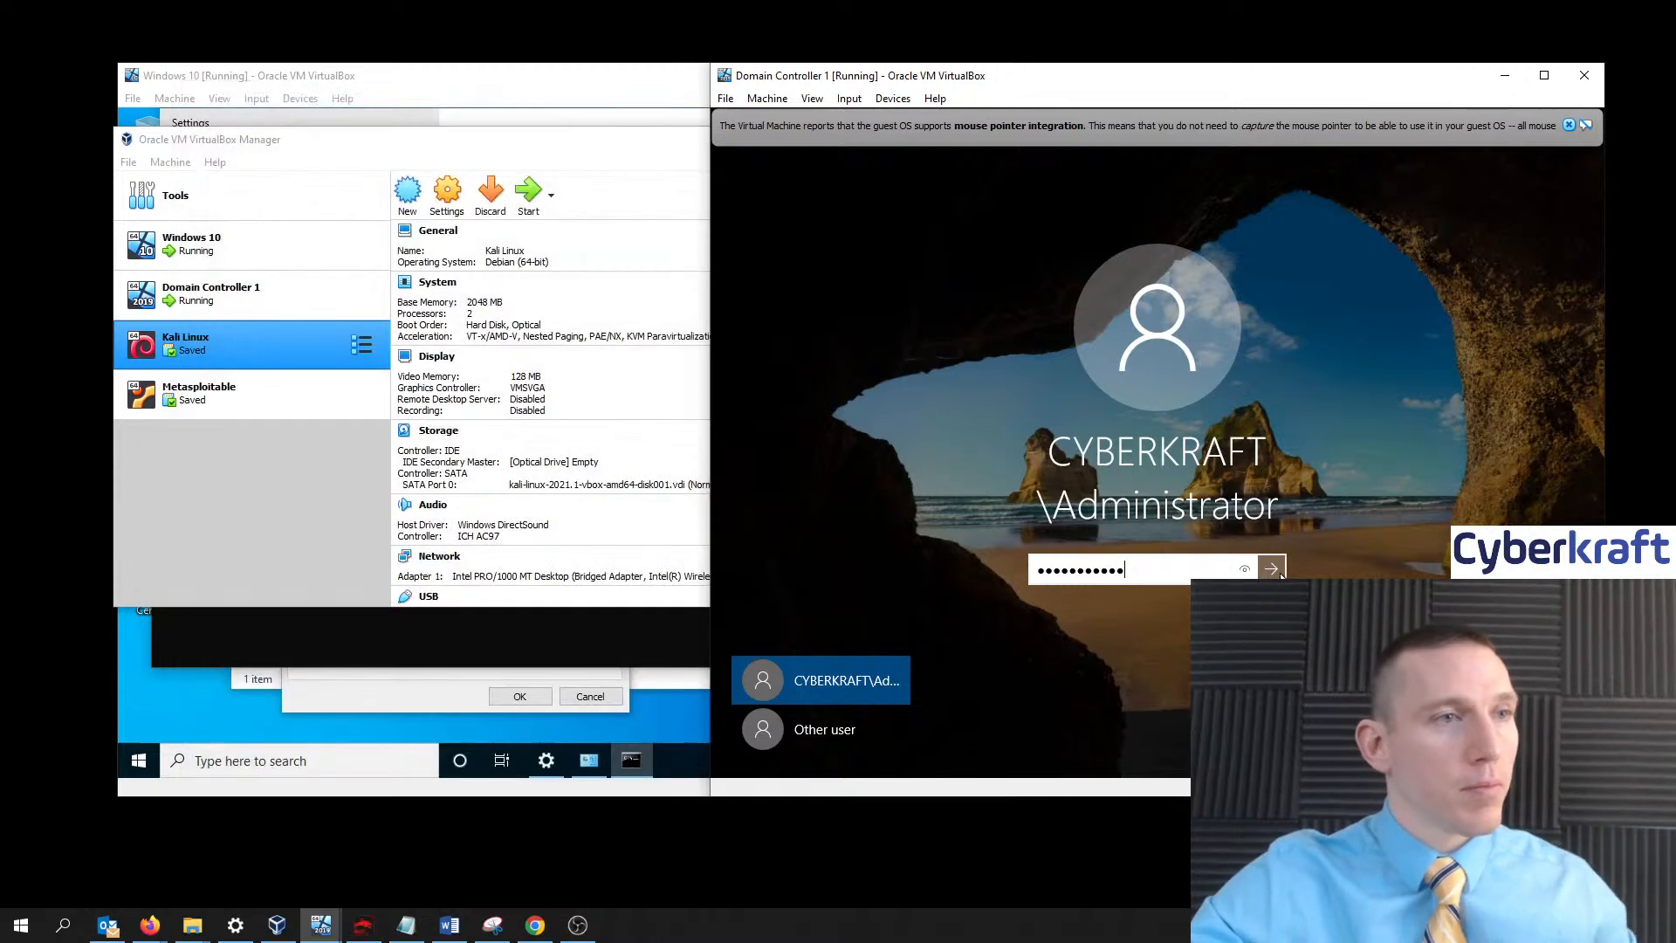
pyautogui.press('Return')
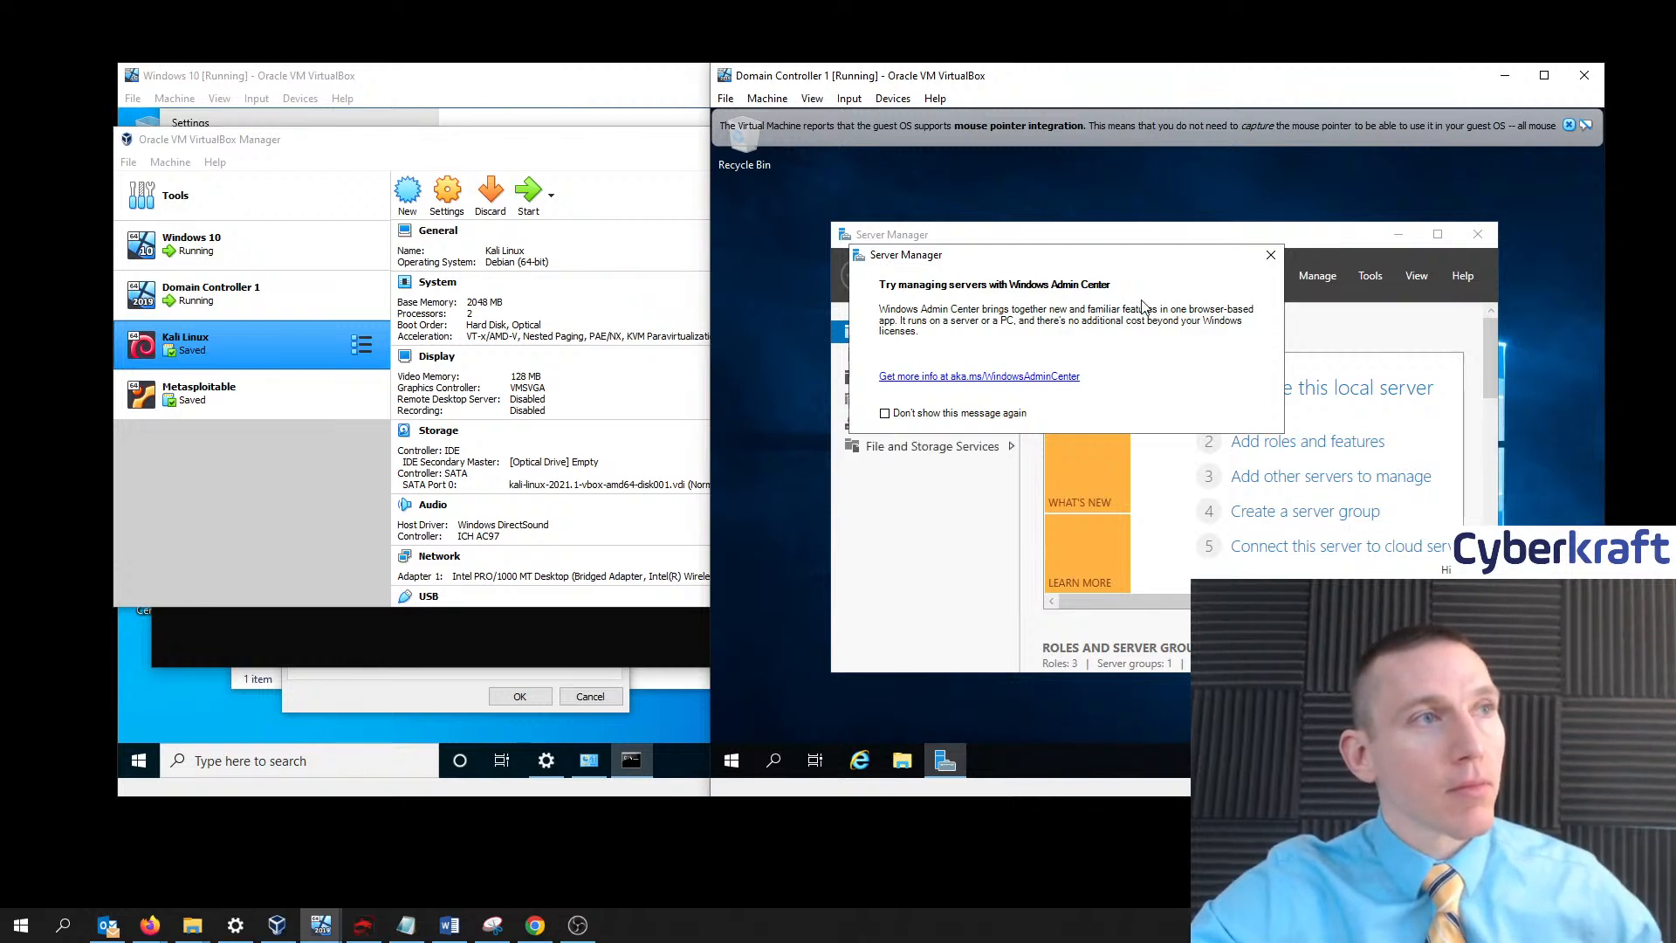
pyautogui.click(1271, 255)
pyautogui.click(1482, 760)
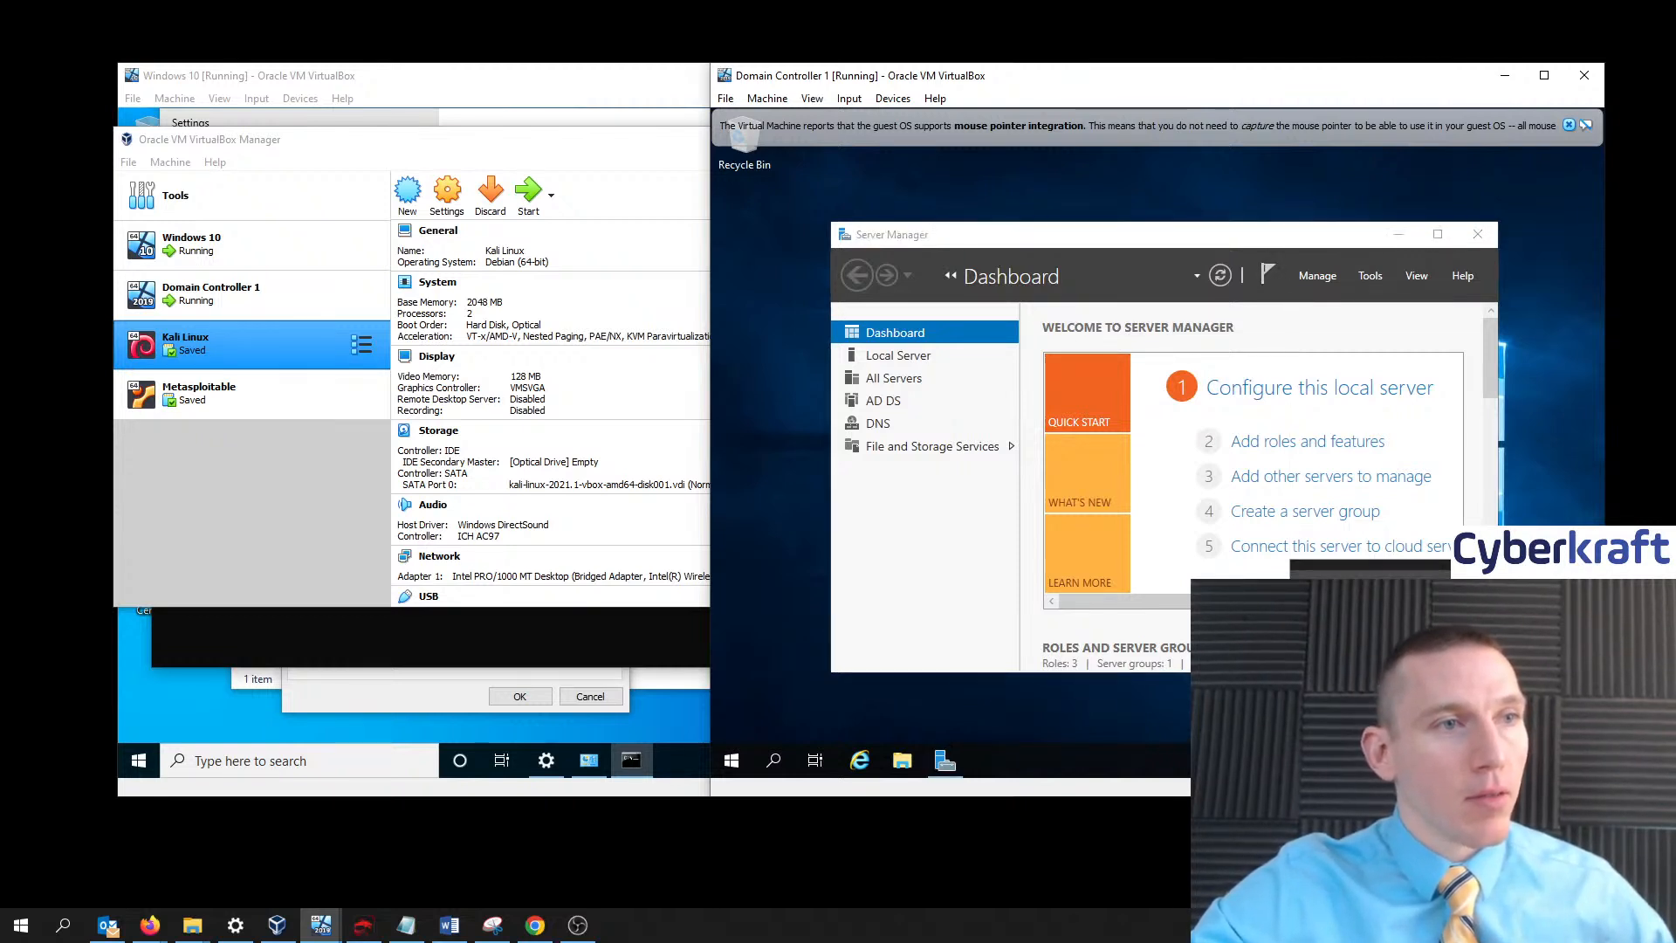
pyautogui.click(1373, 702)
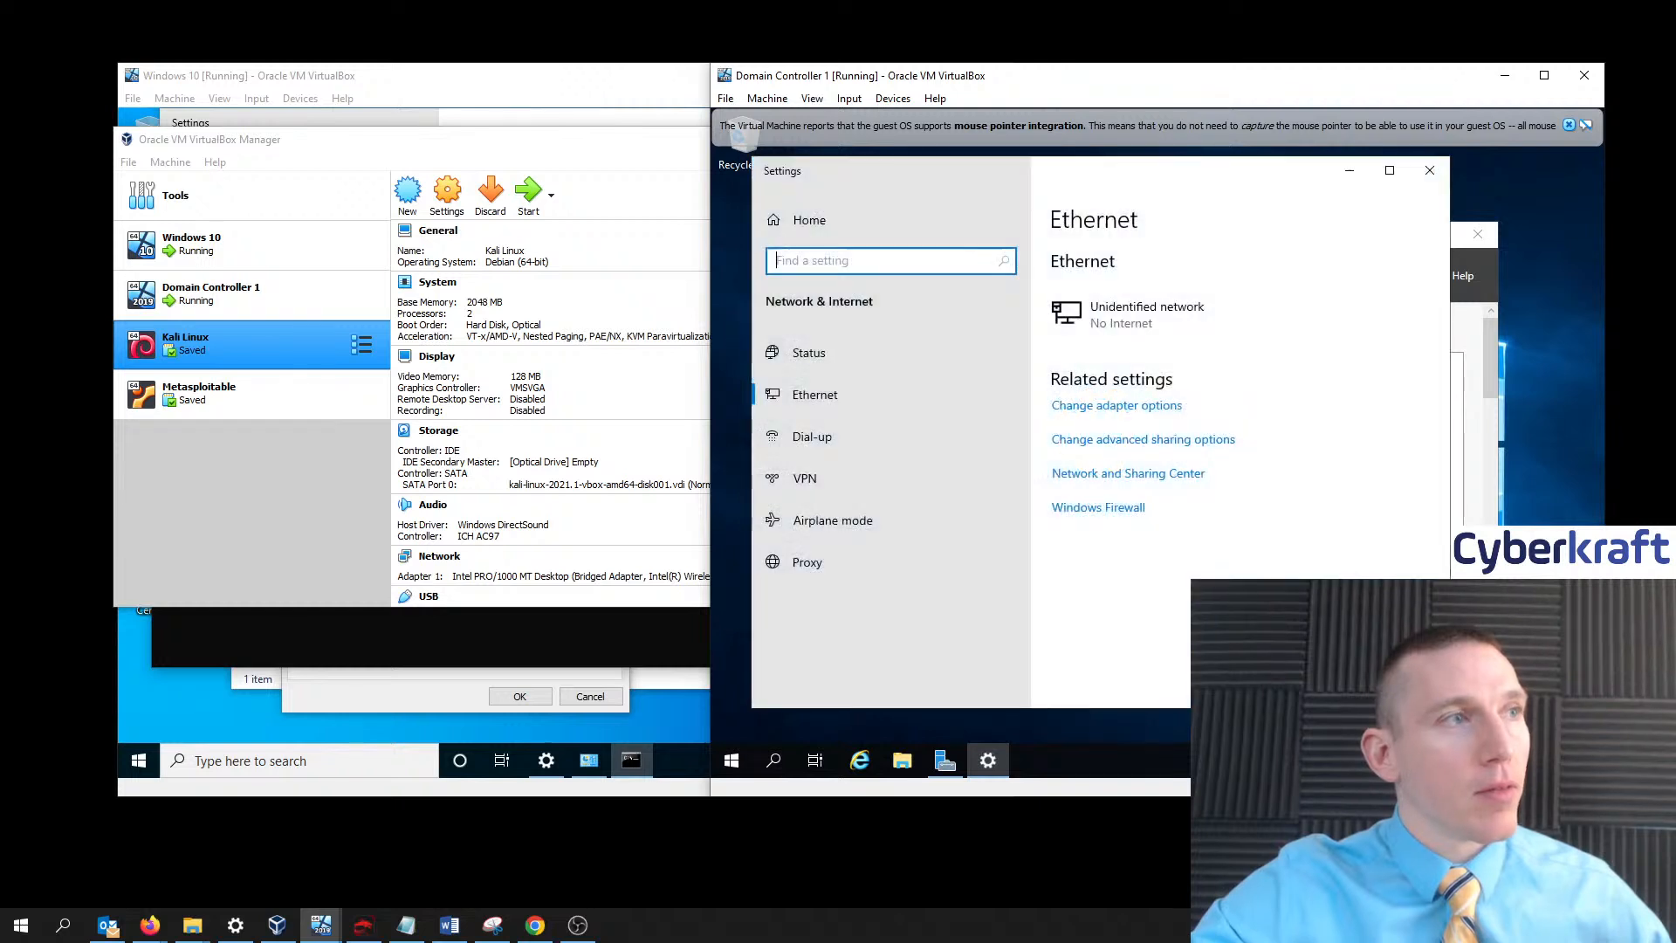
# - Get past the adapter options access error and open Advanced sharing settings
pyautogui.click(1148, 410)
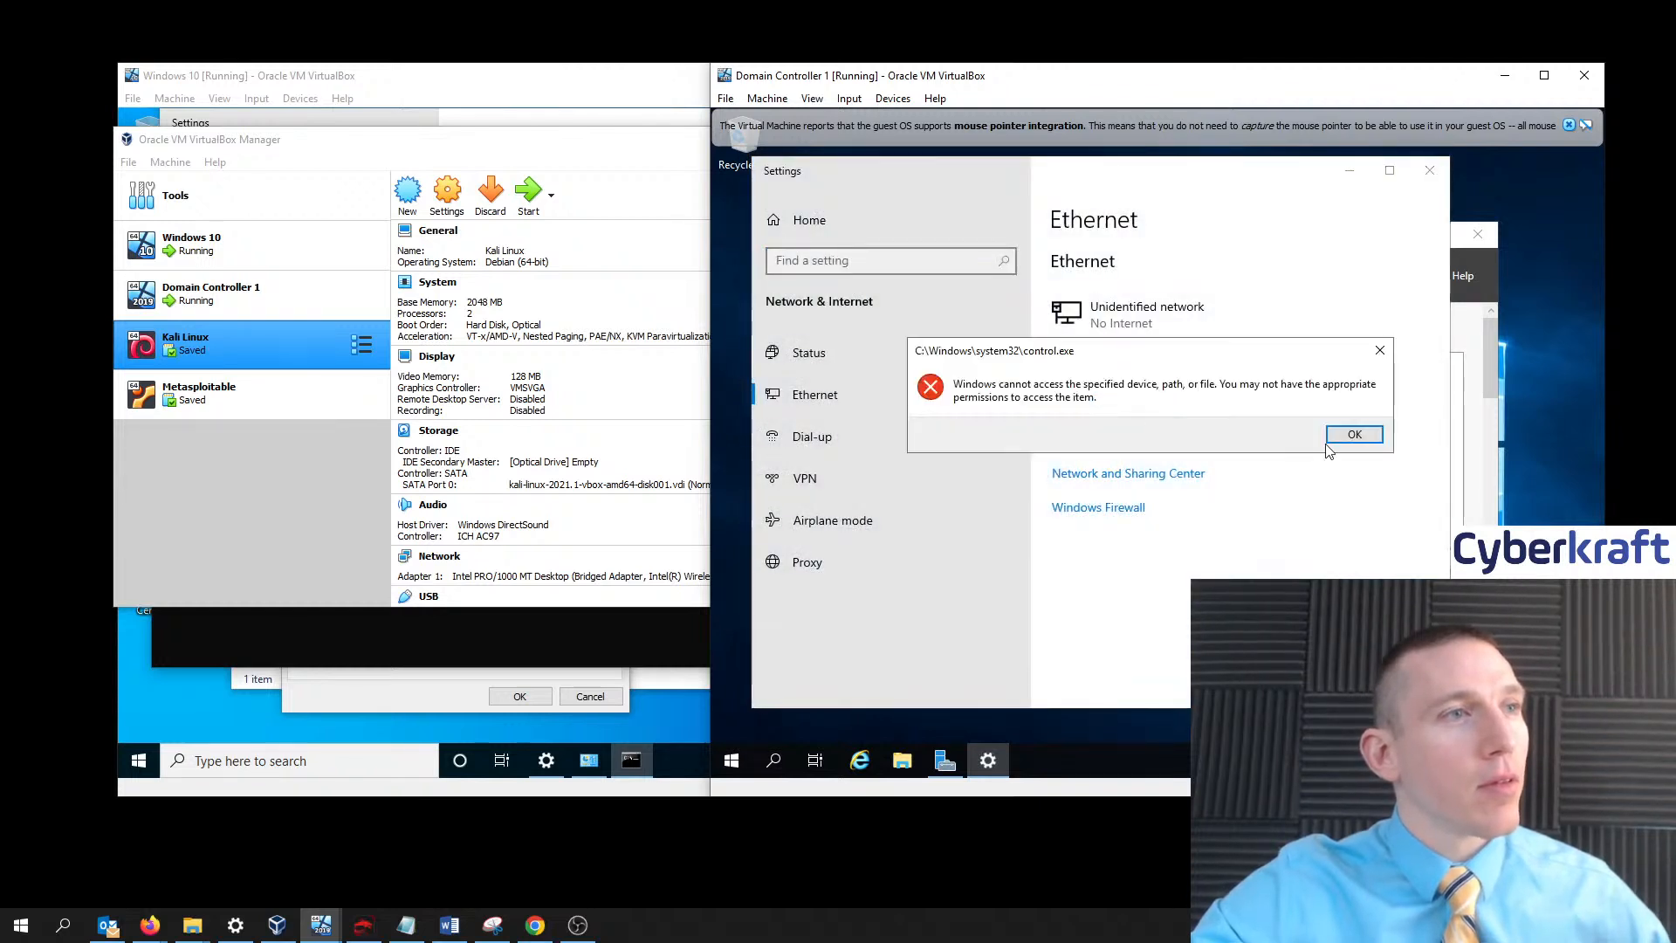
pyautogui.click(1355, 438)
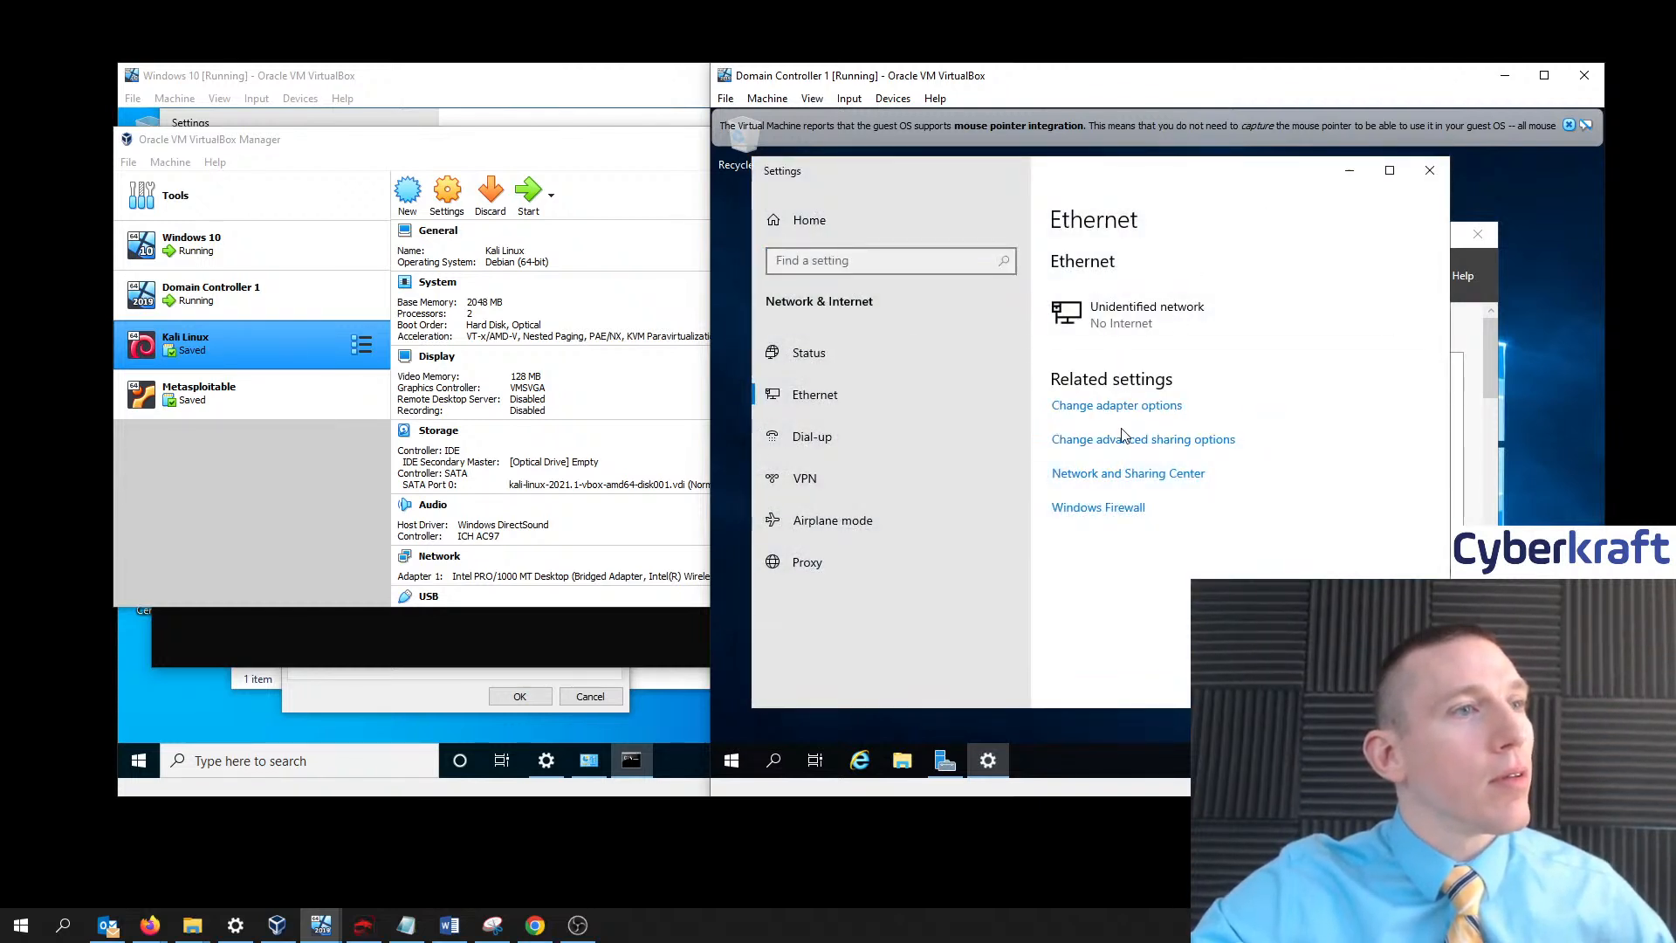
pyautogui.click(1148, 445)
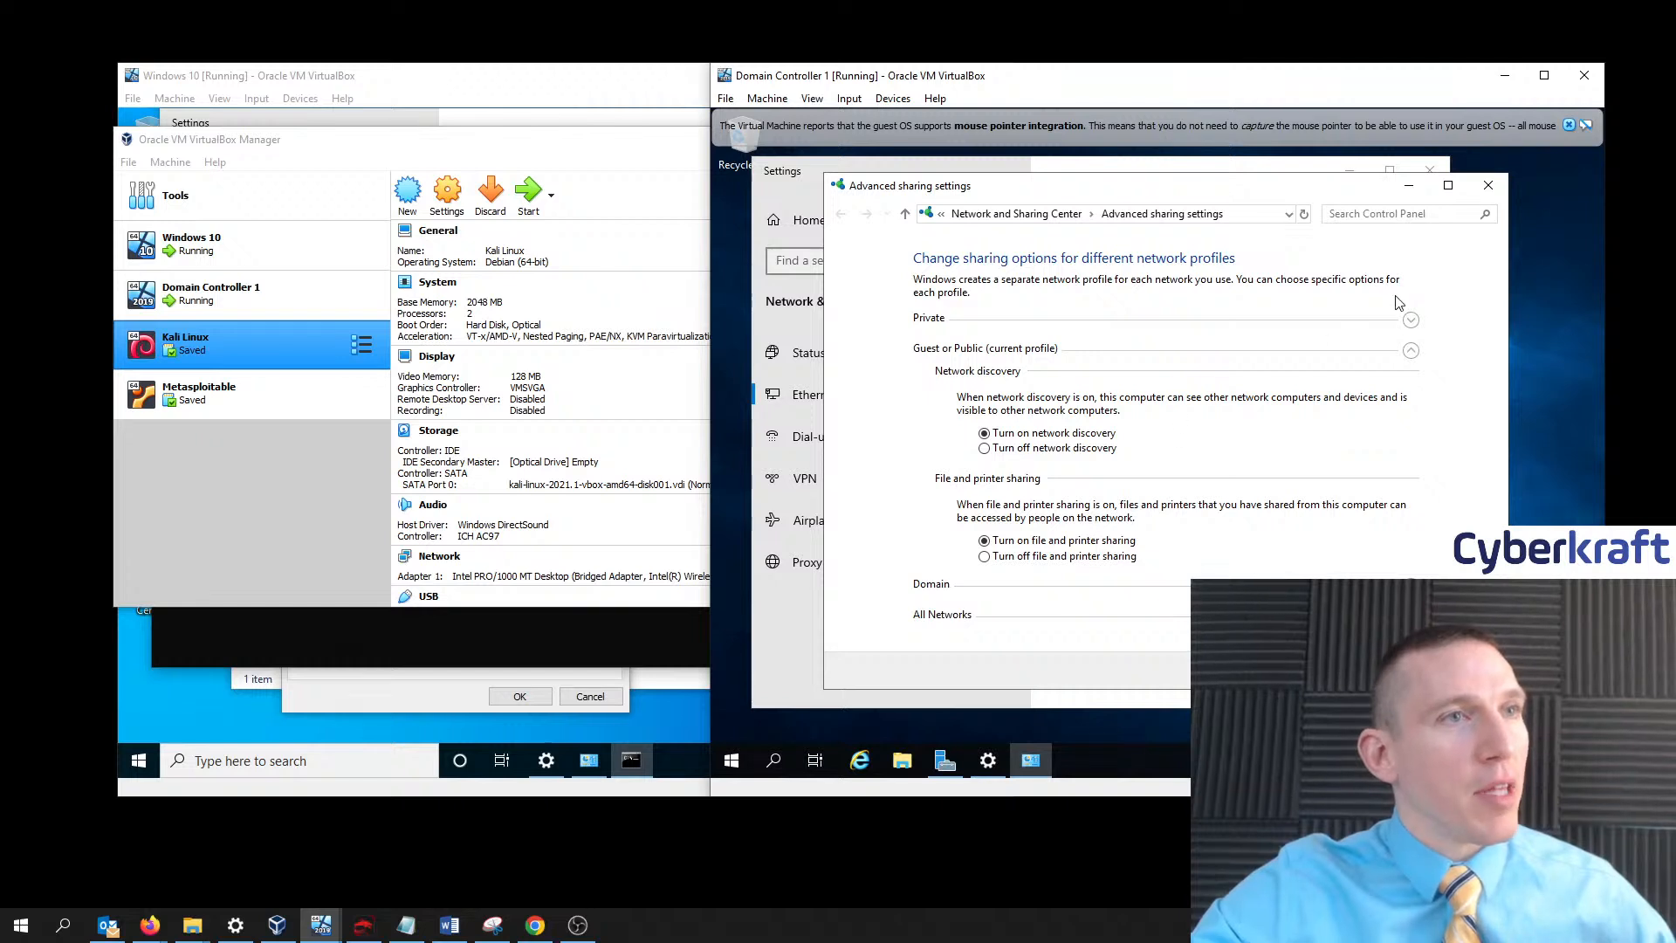
# - Select Turn on network discovery under the Domain profile and save changes
pyautogui.click(1410, 321)
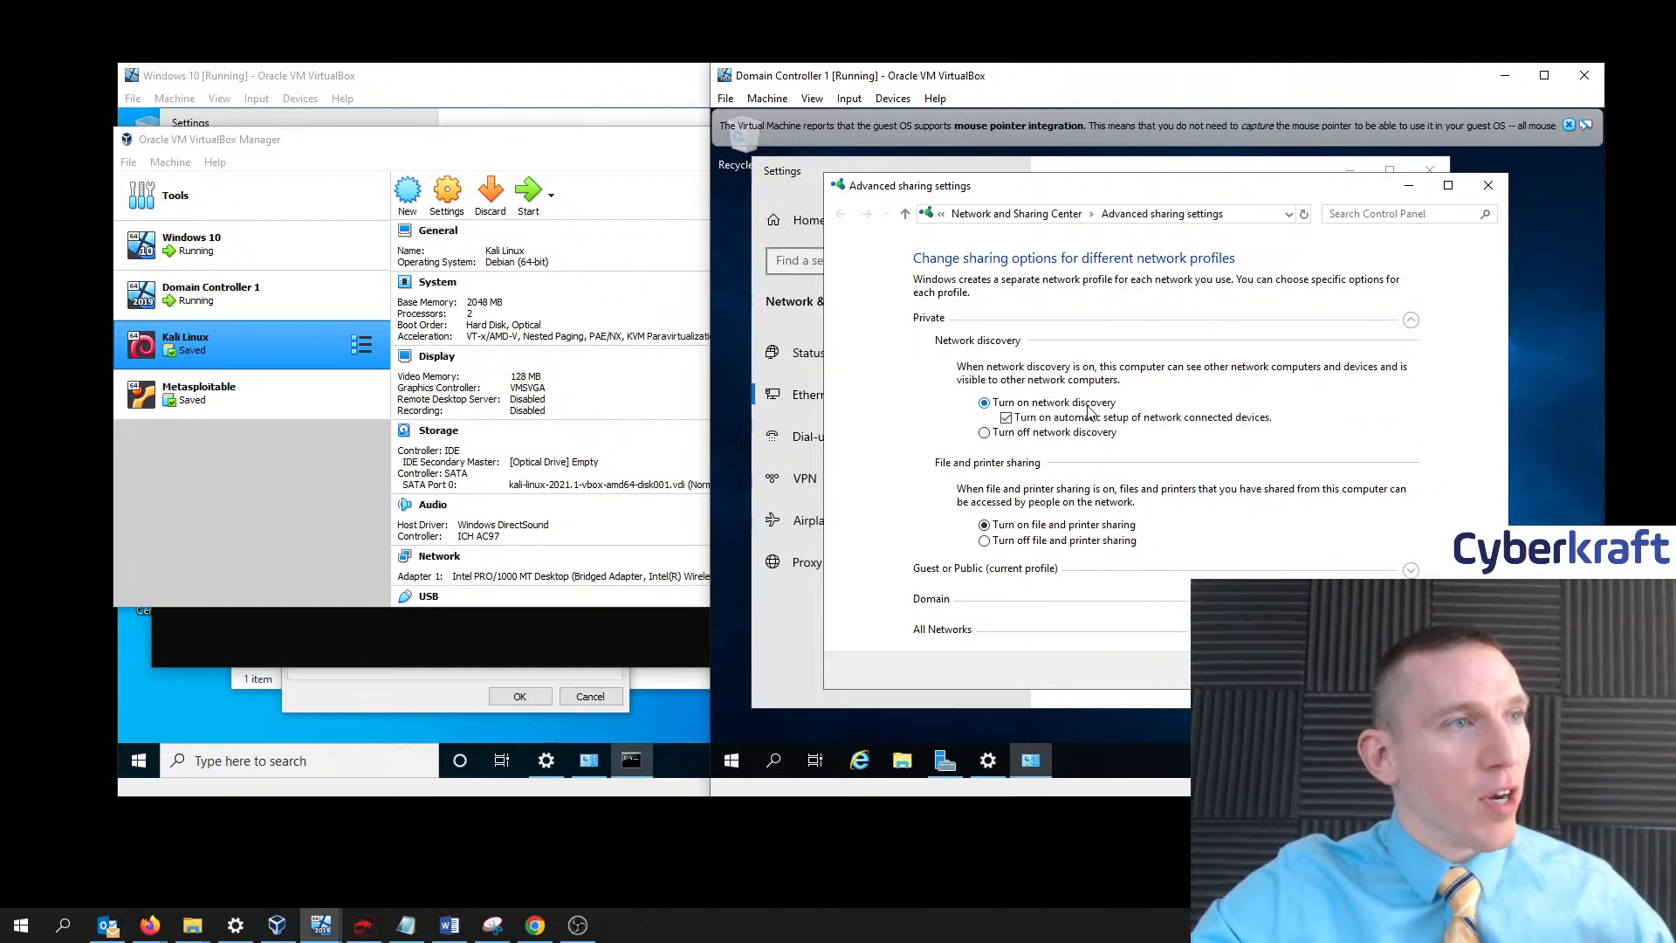
pyautogui.click(1411, 571)
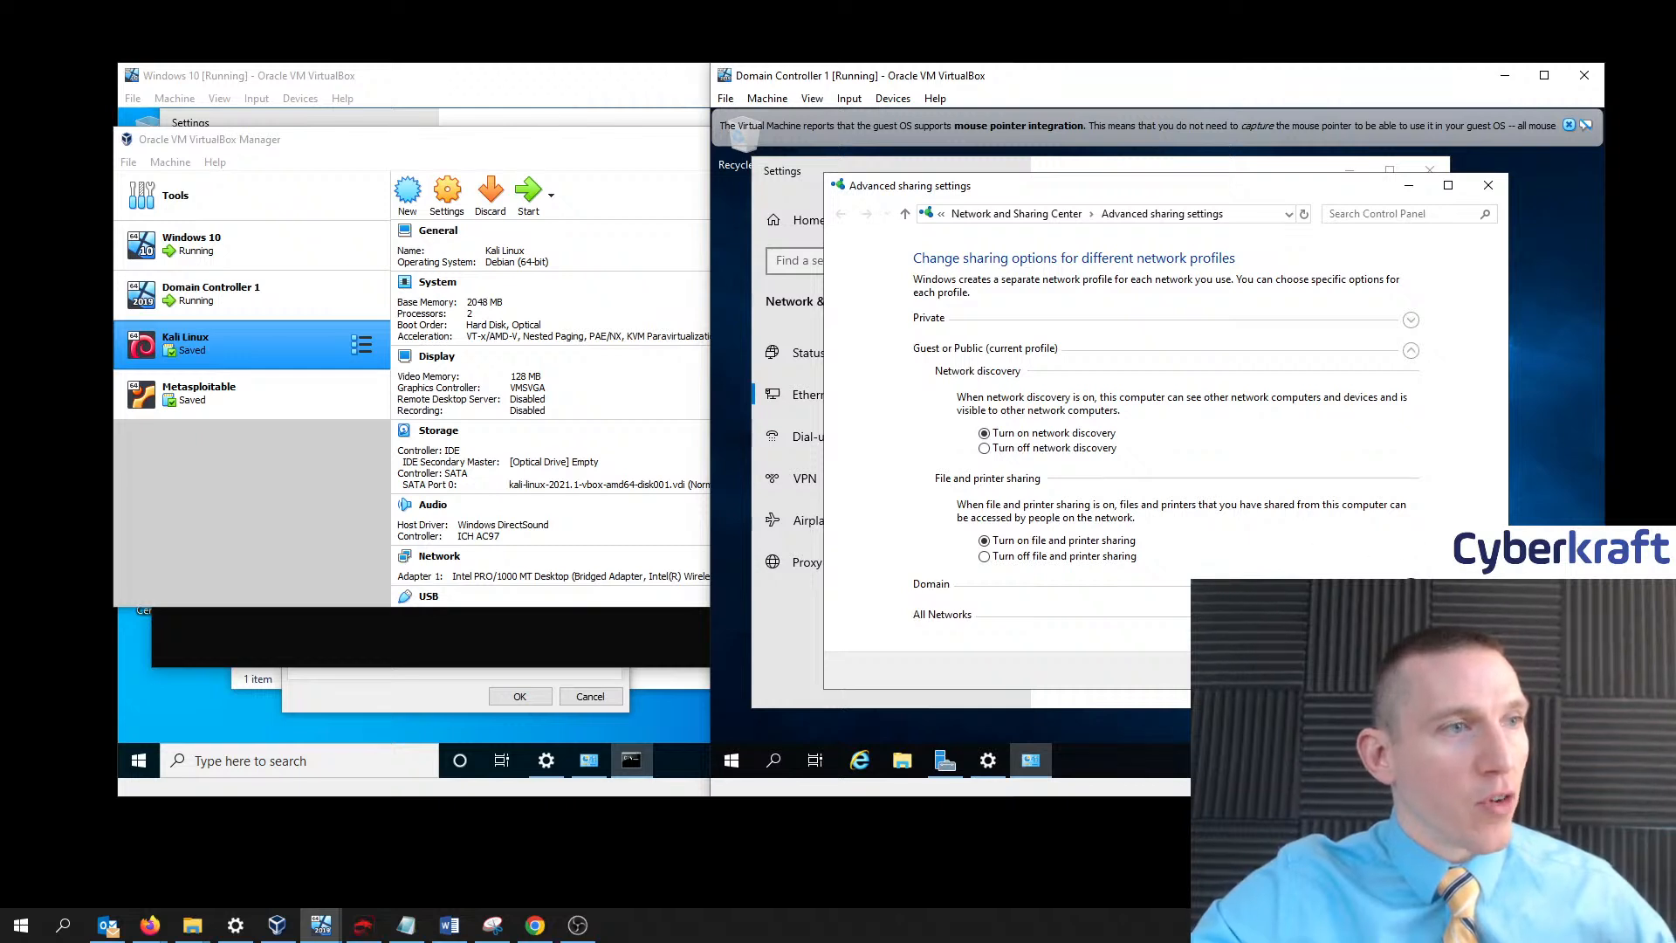
pyautogui.click(1385, 578)
pyautogui.click(1081, 463)
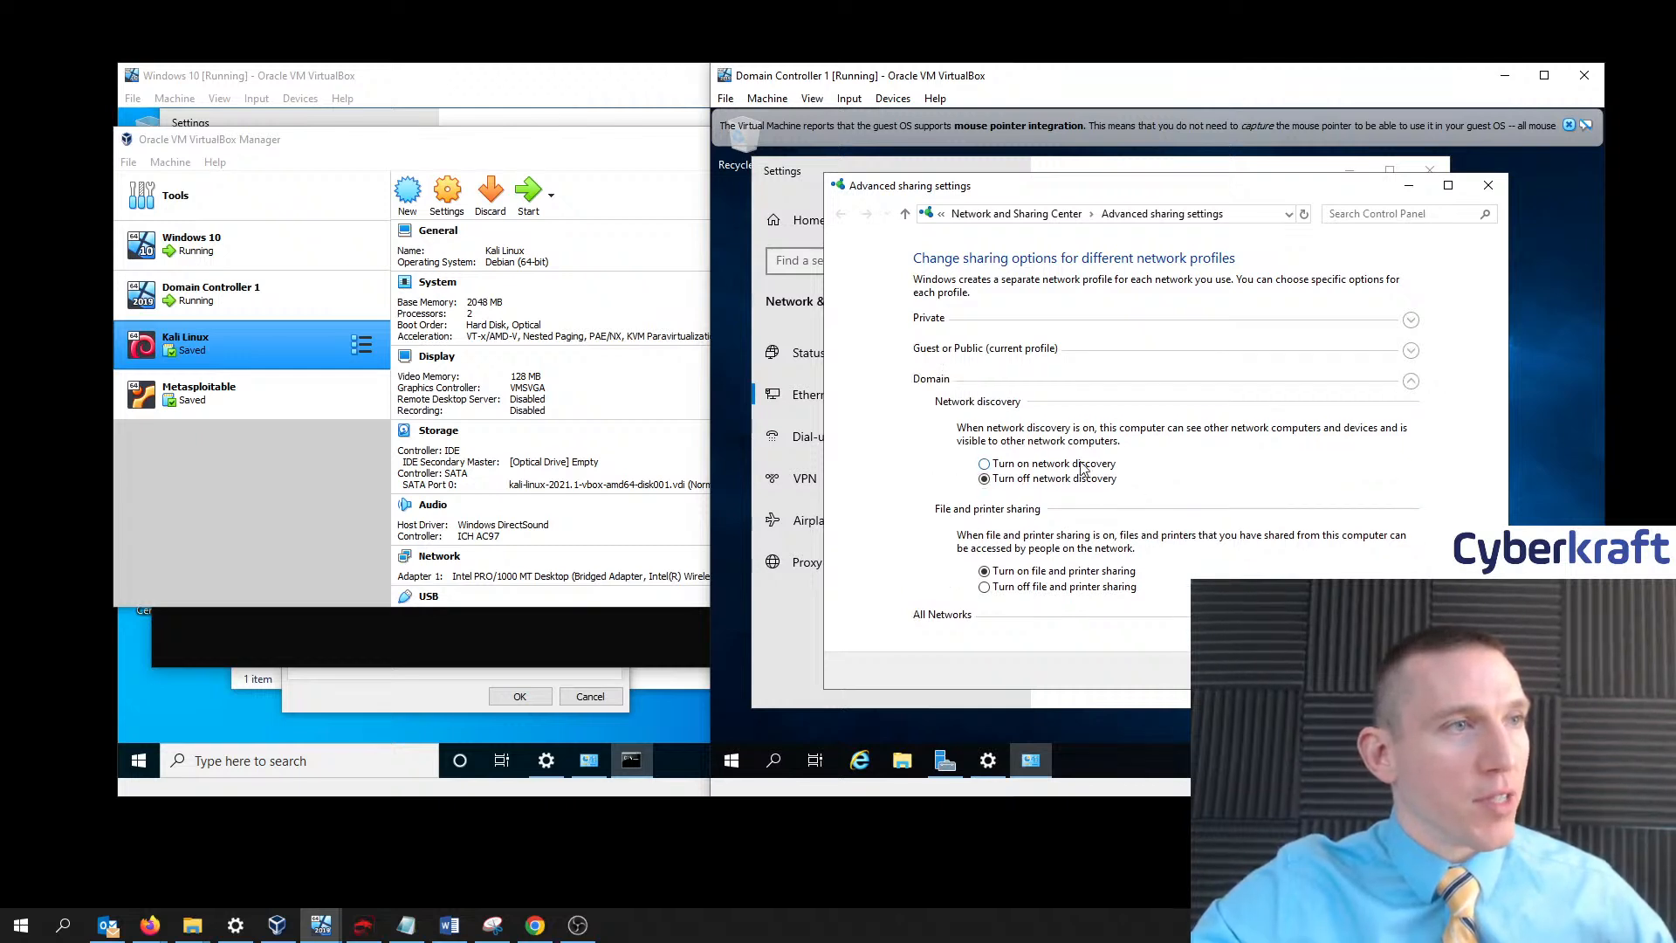
pyautogui.click(1411, 616)
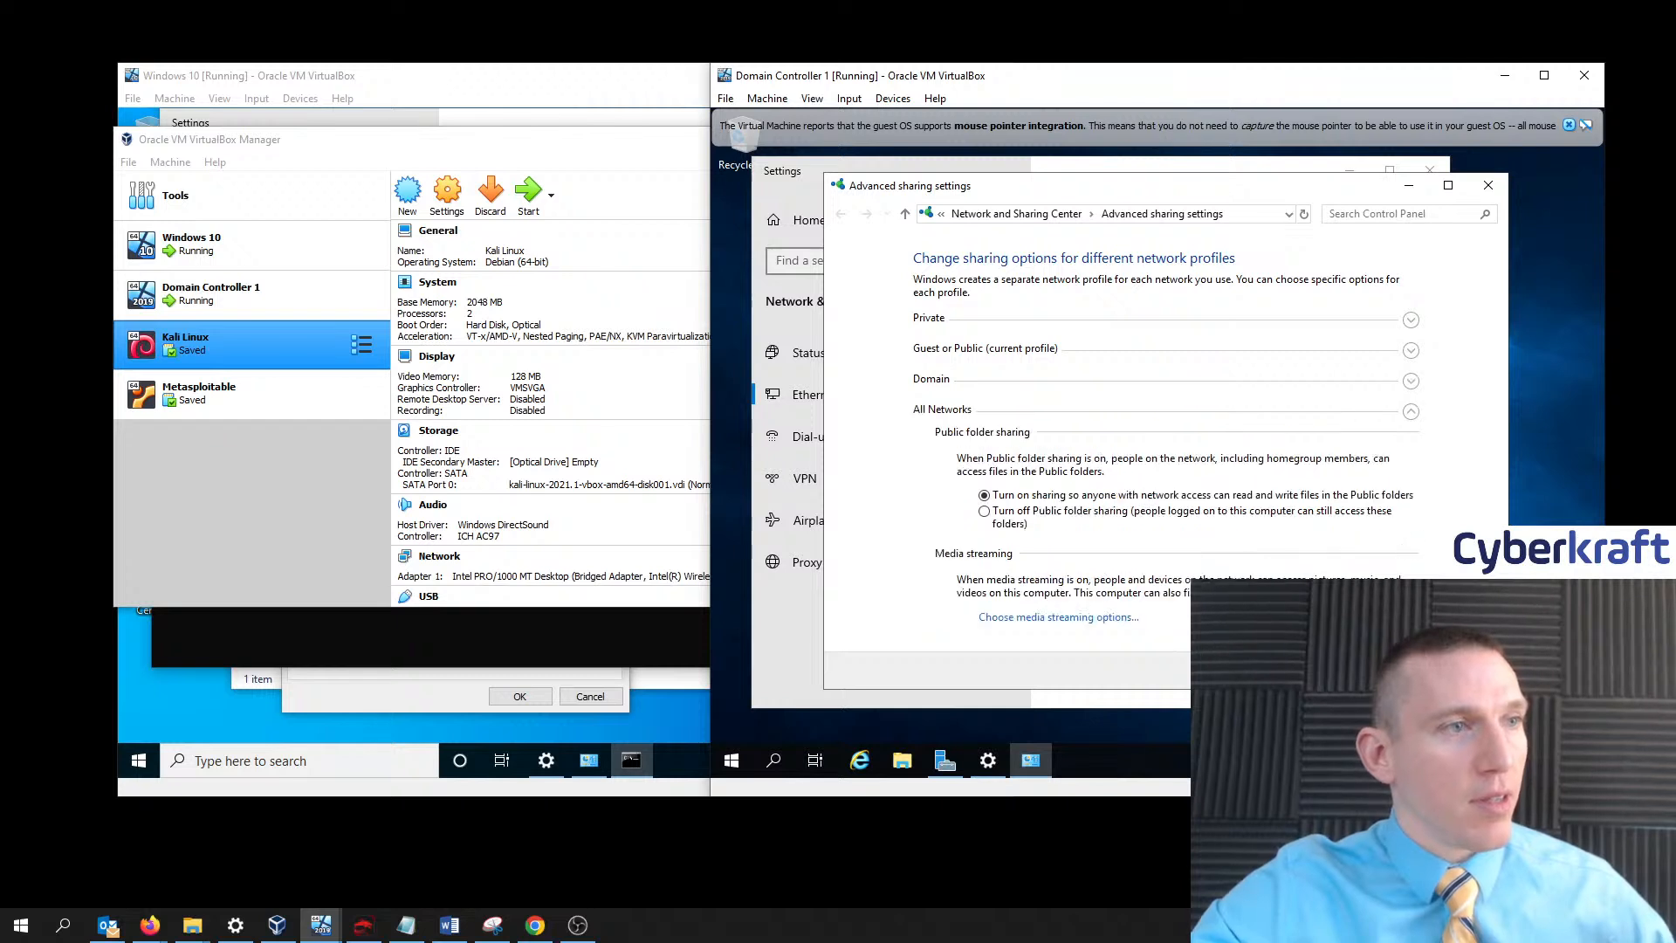
pyautogui.click(1383, 671)
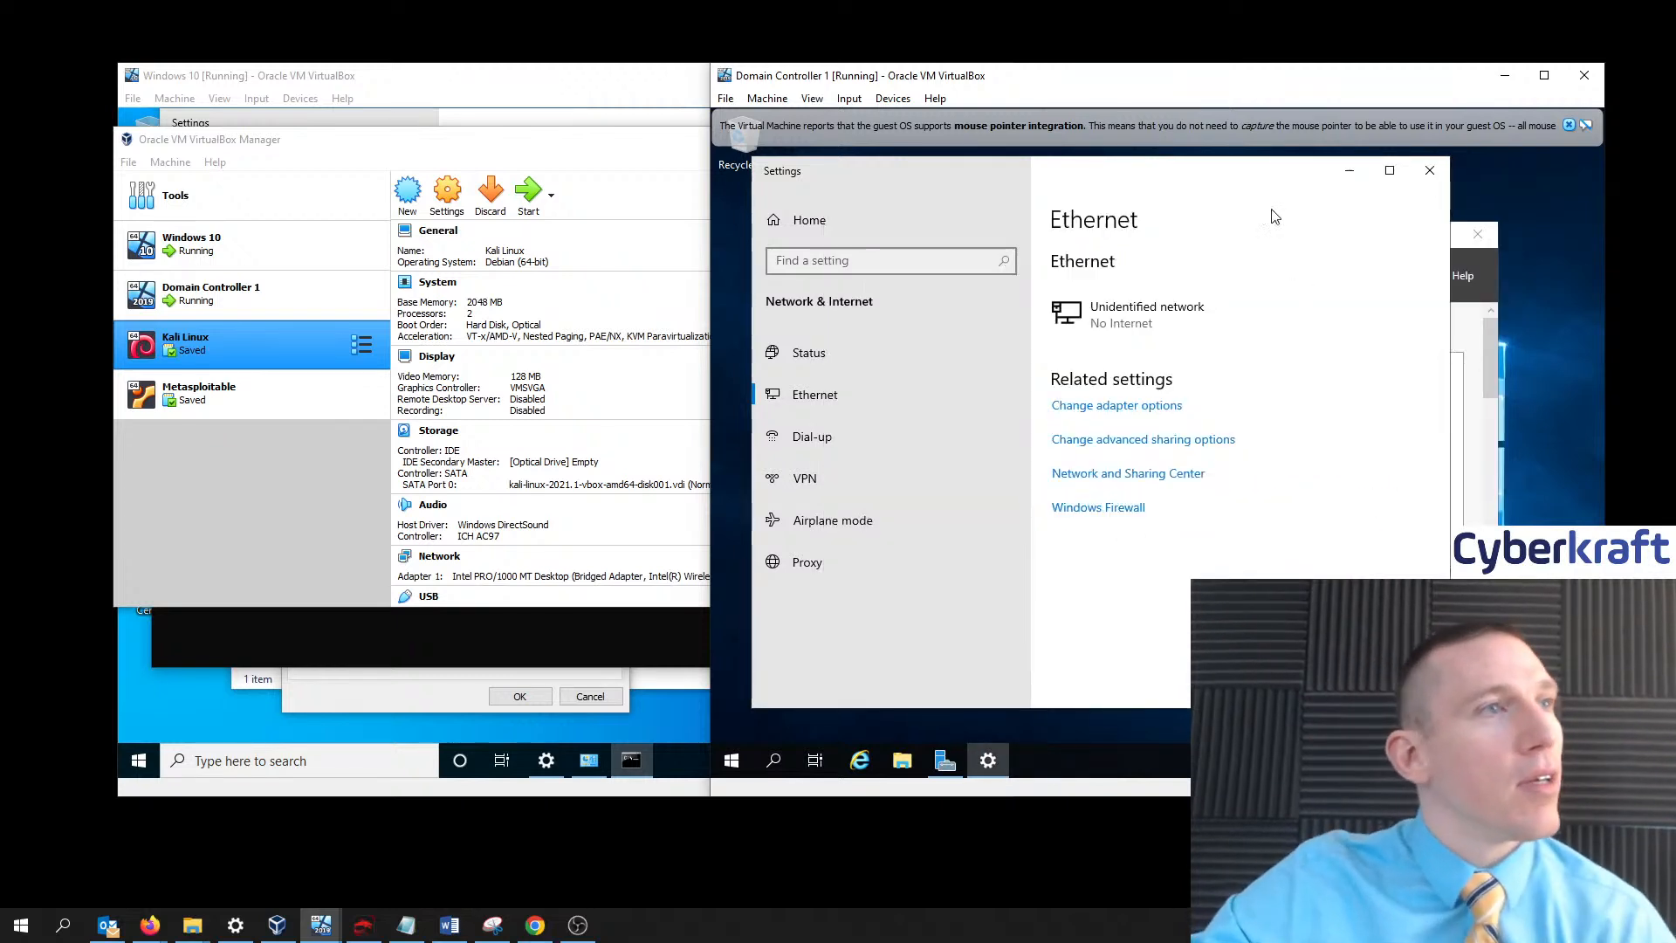
# - Minimize VirtualBox Manager and Command Prompt, then sign out of the local User account from Start
pyautogui.click(647, 161)
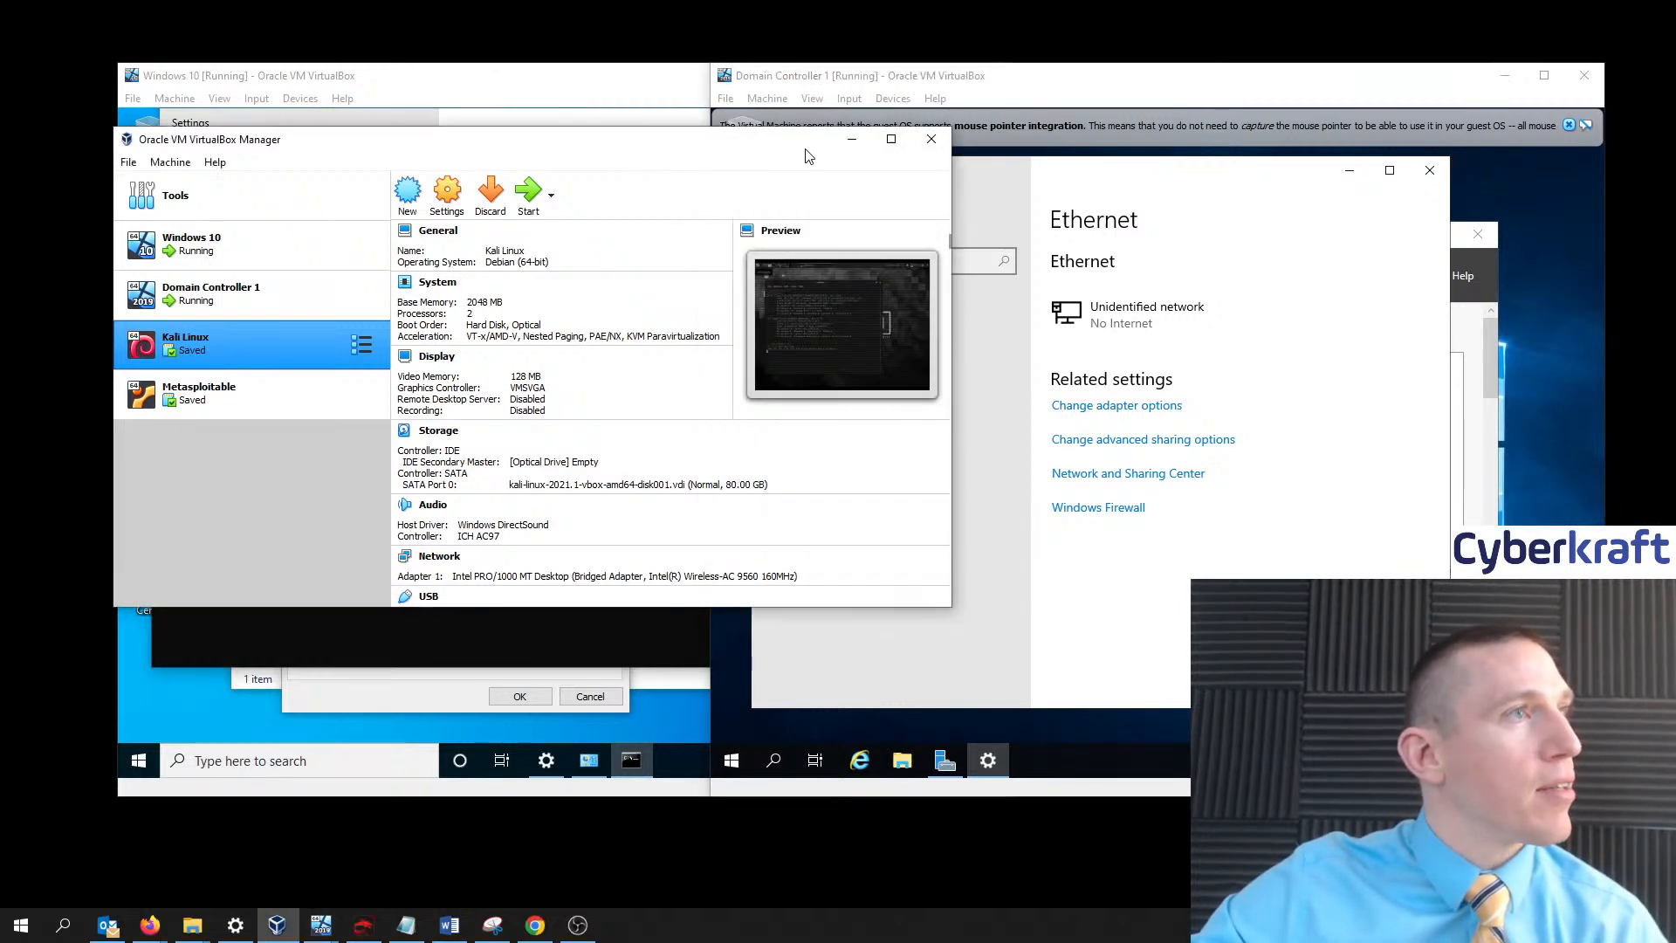
pyautogui.click(851, 140)
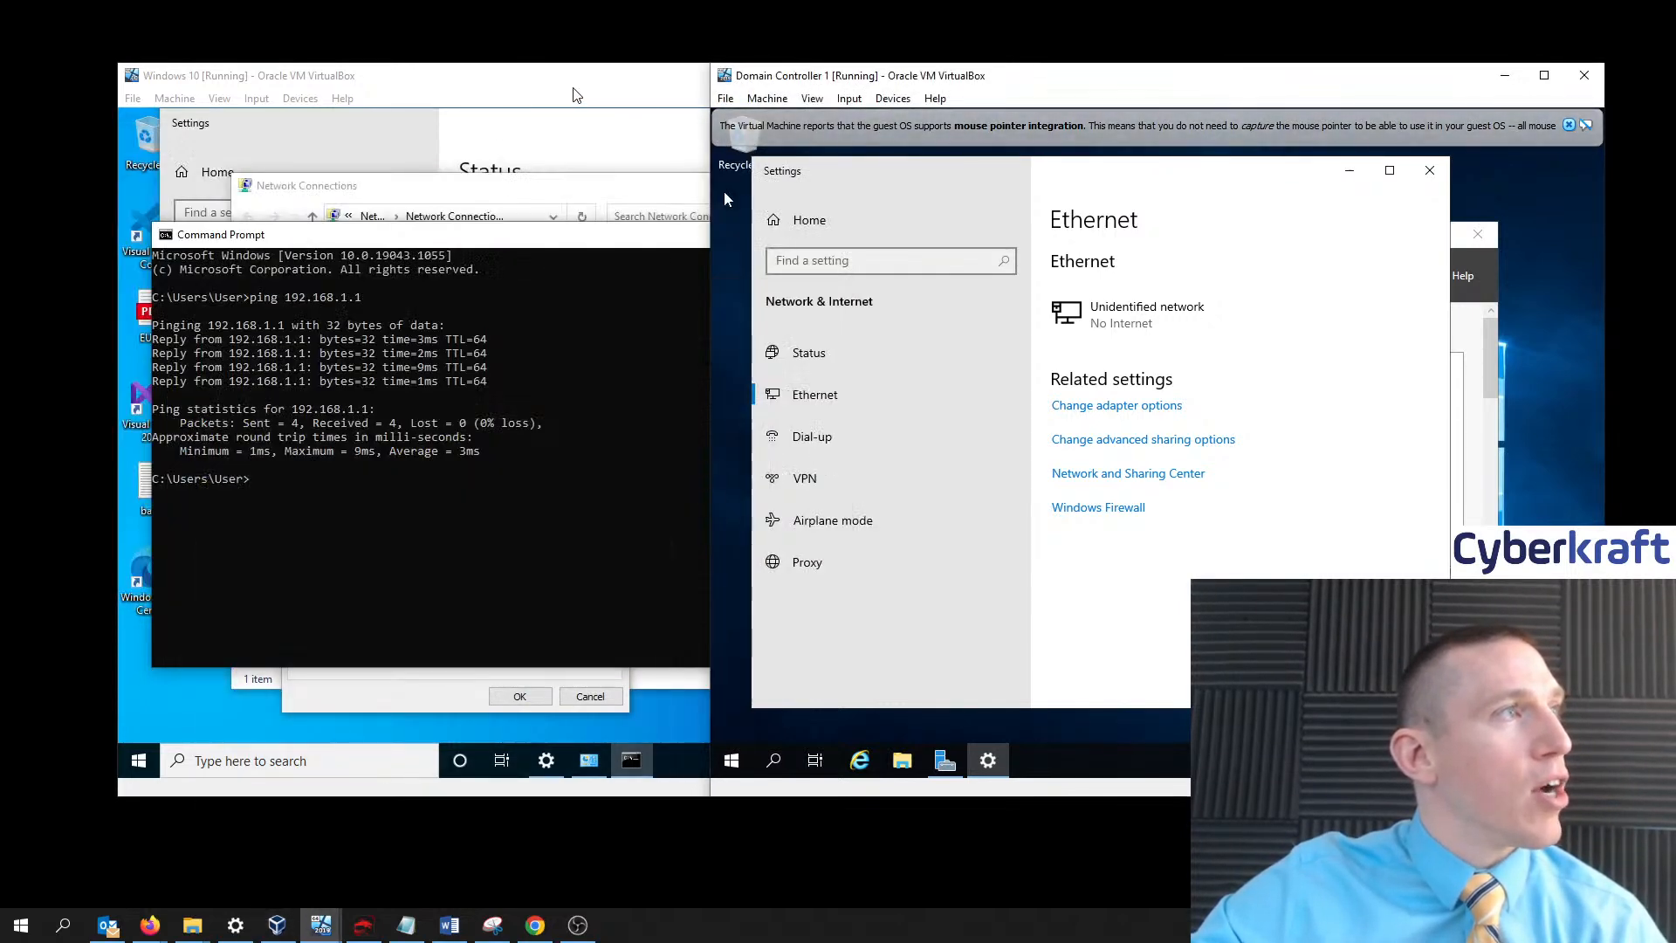
pyautogui.click(905, 234)
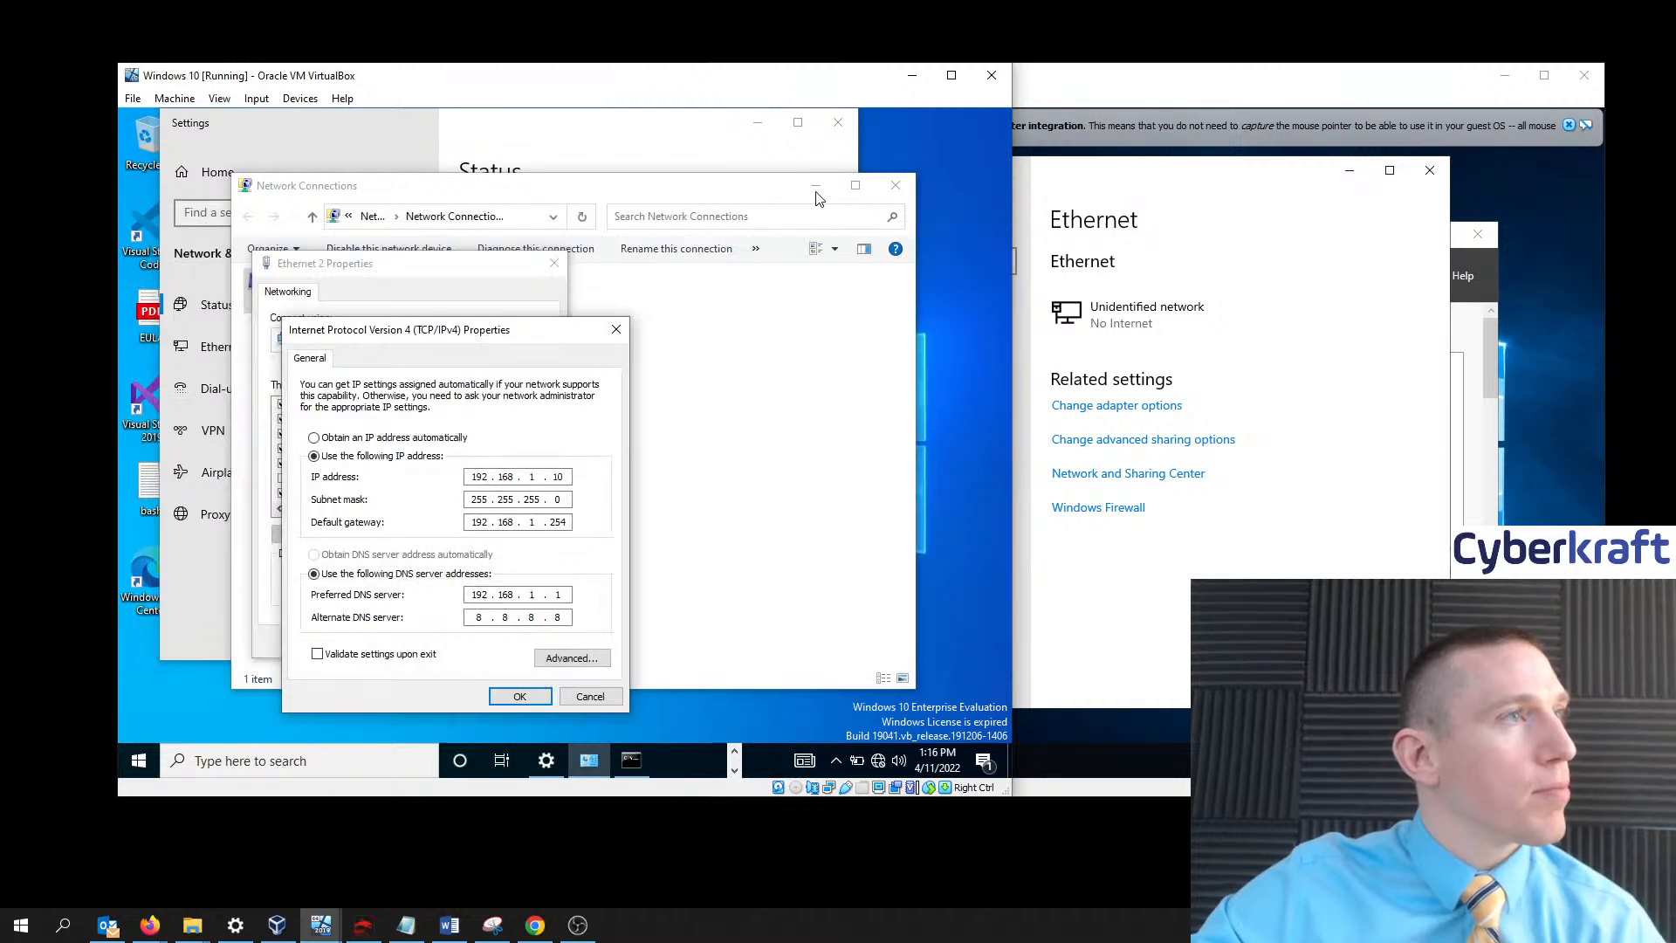
pyautogui.click(138, 761)
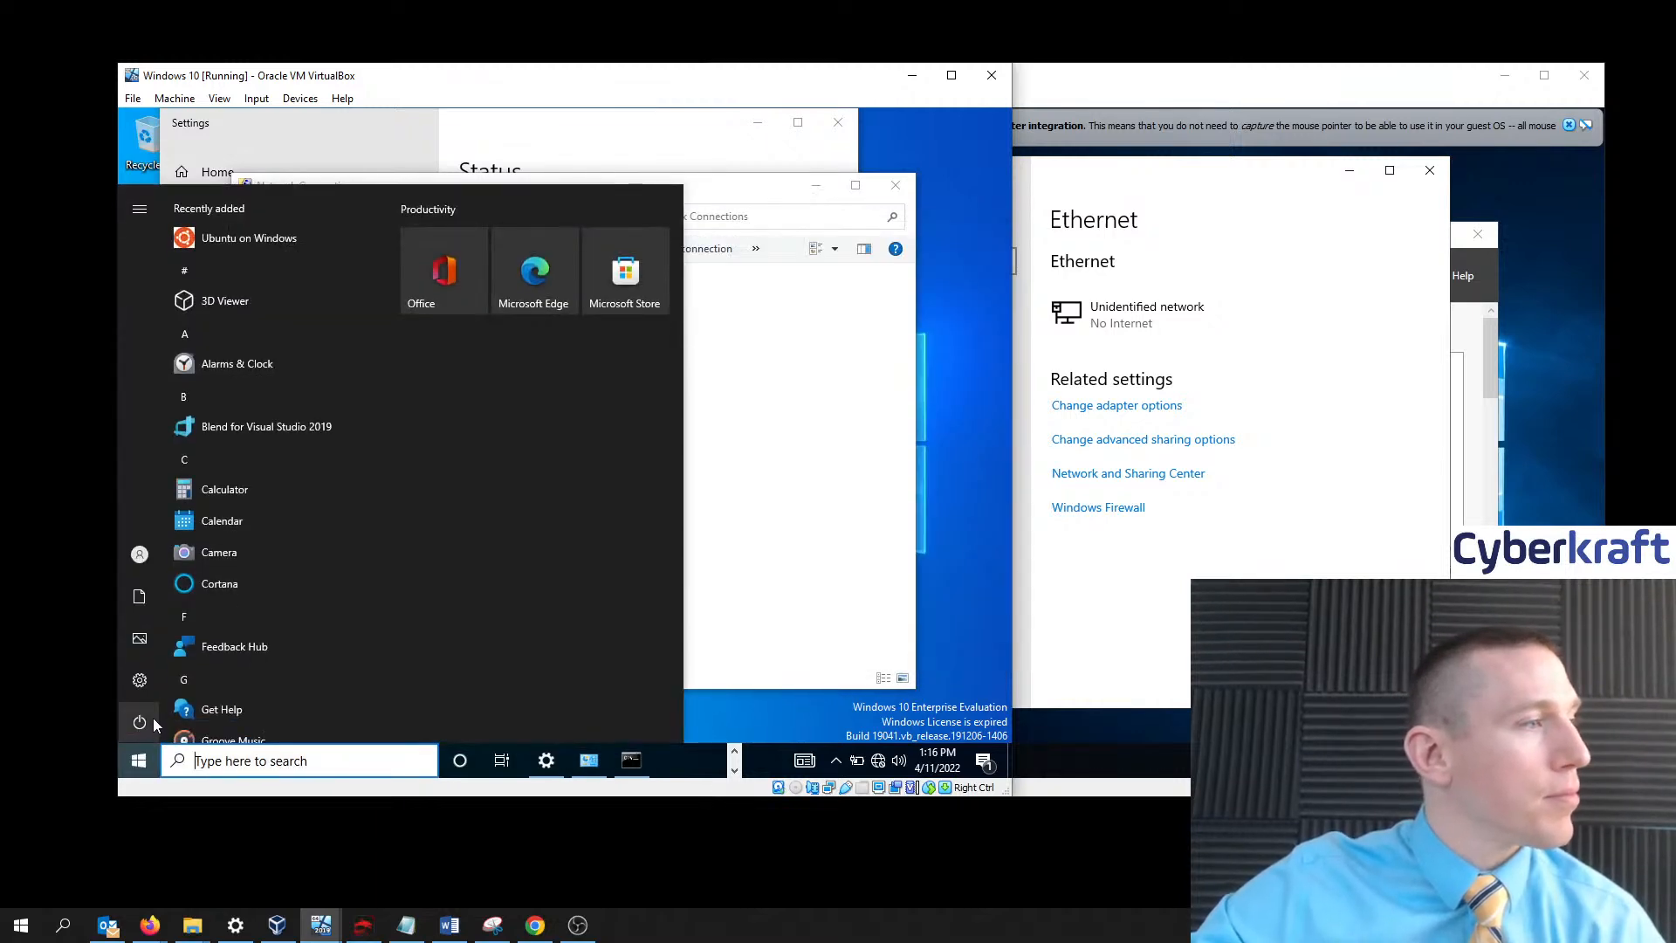
pyautogui.moveTo(153, 724)
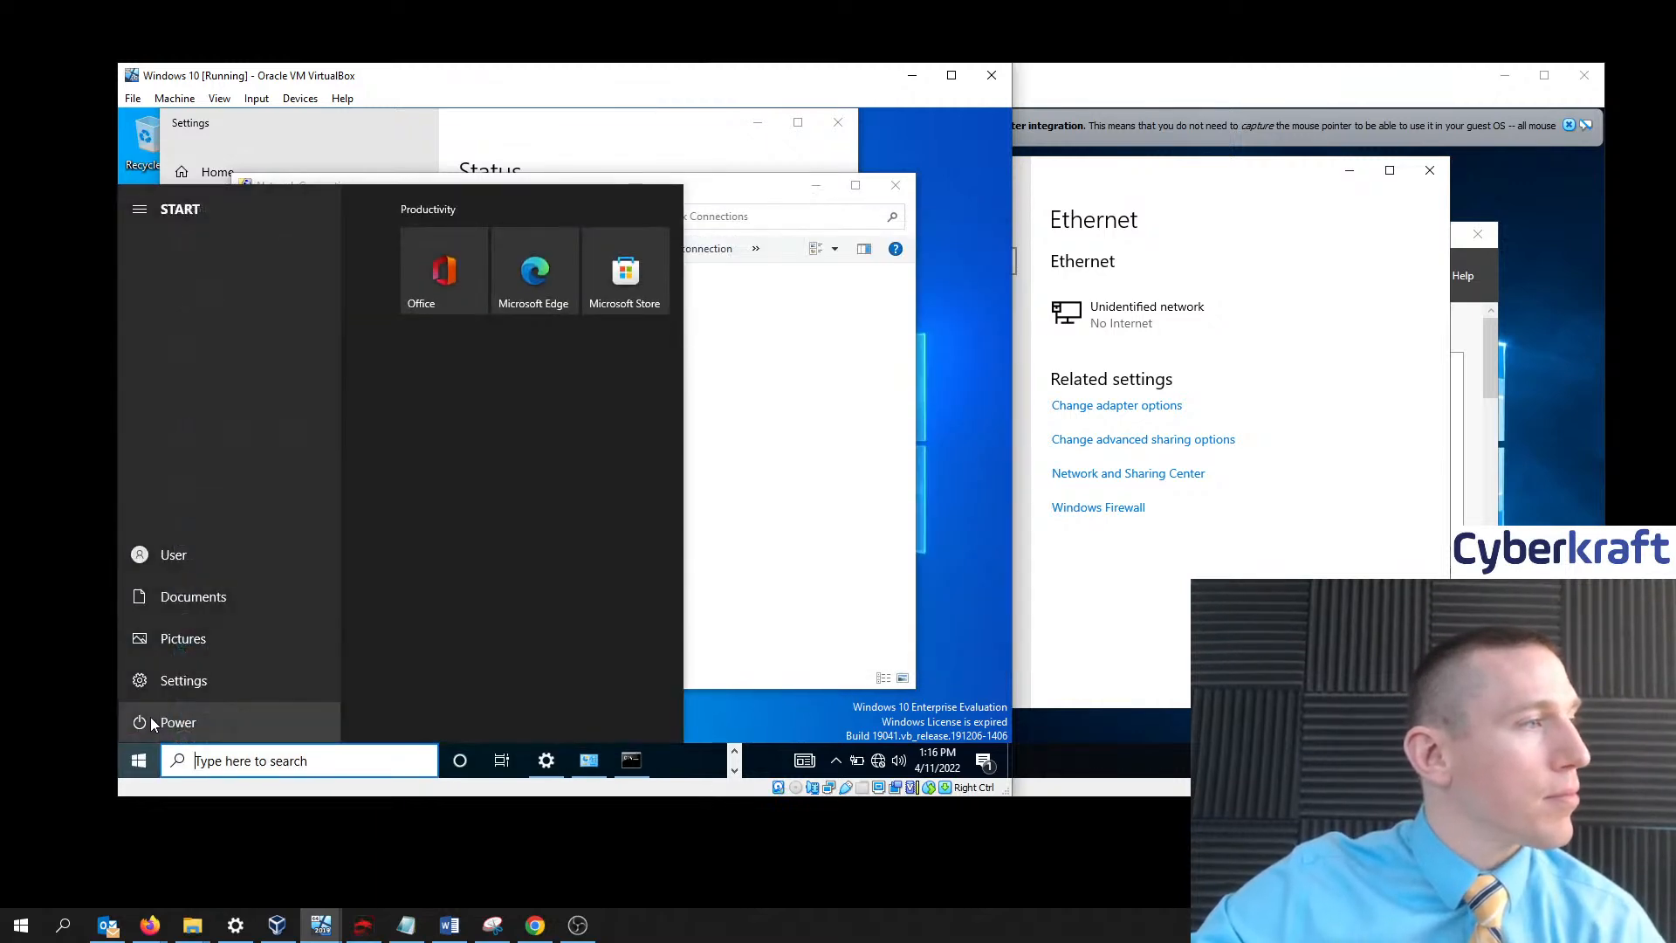
pyautogui.click(197, 550)
pyautogui.click(203, 472)
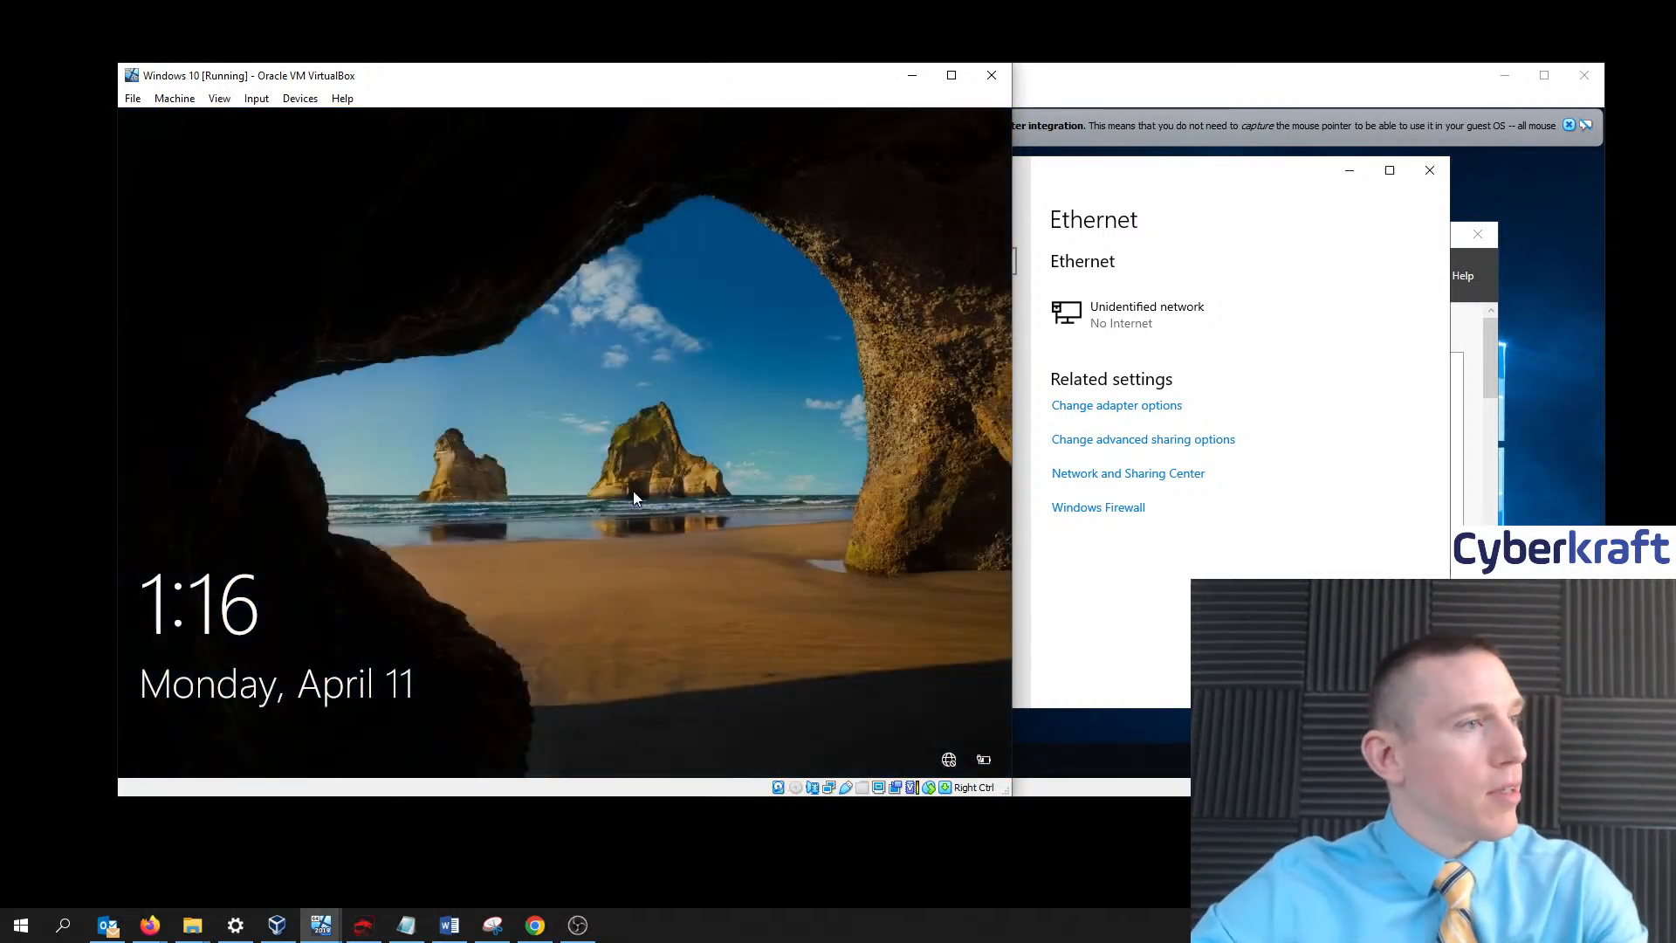
# - Try signing in as Other user with a domain username and password, then dismiss the domain-unavailable error
pyautogui.click(634, 498)
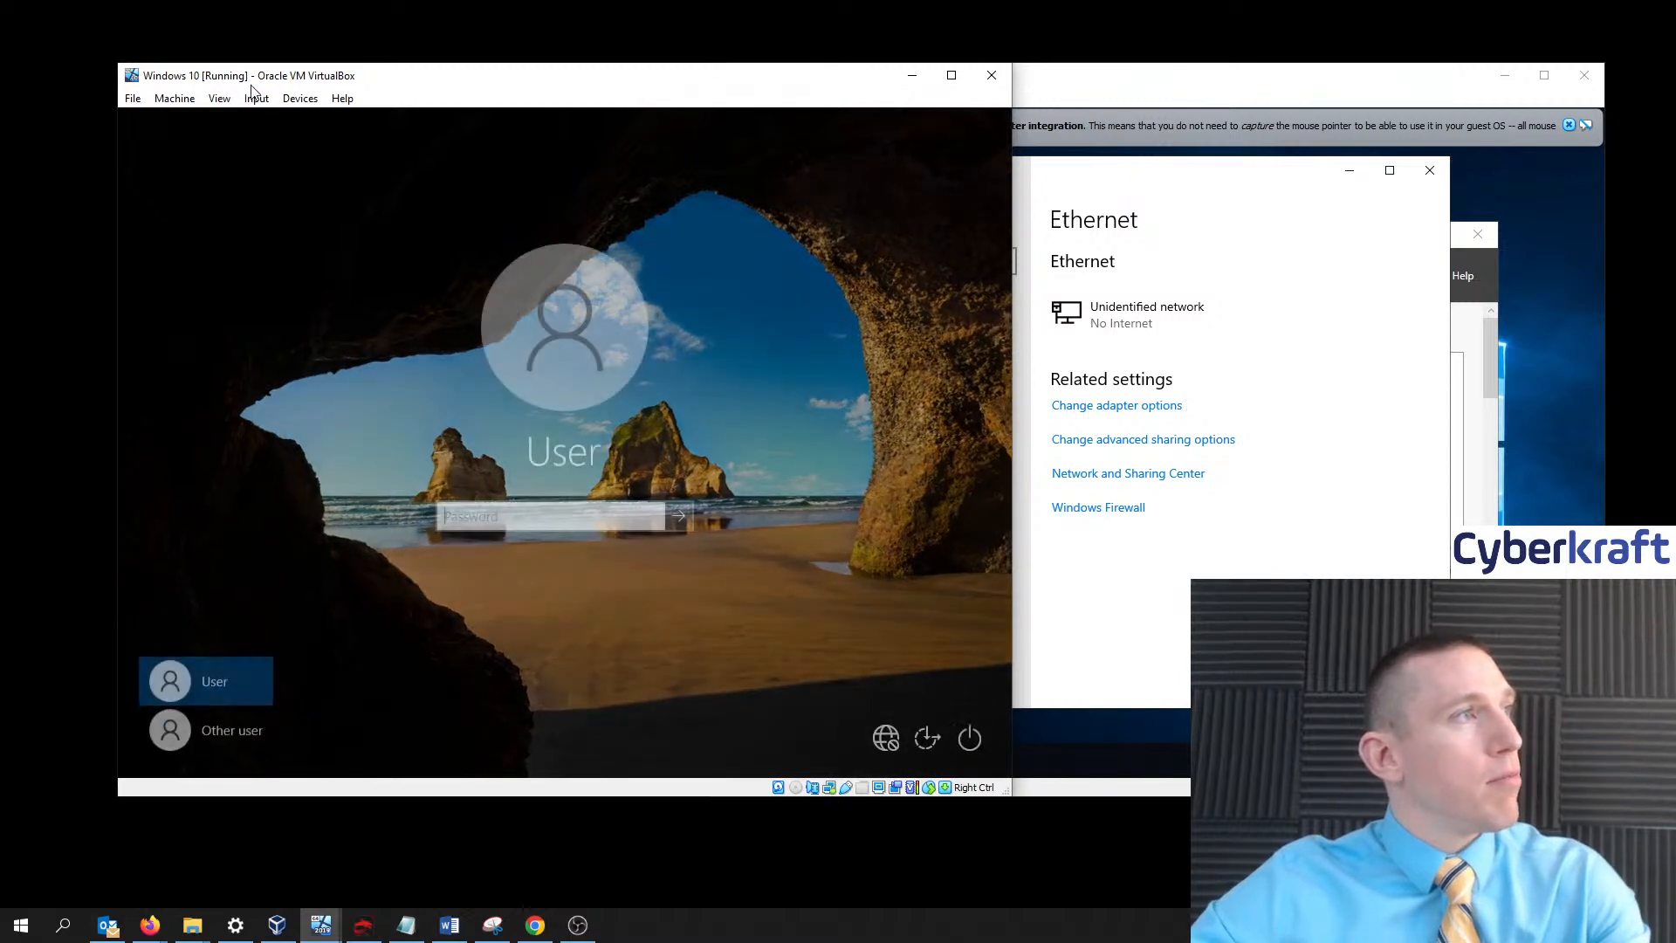
pyautogui.click(257, 99)
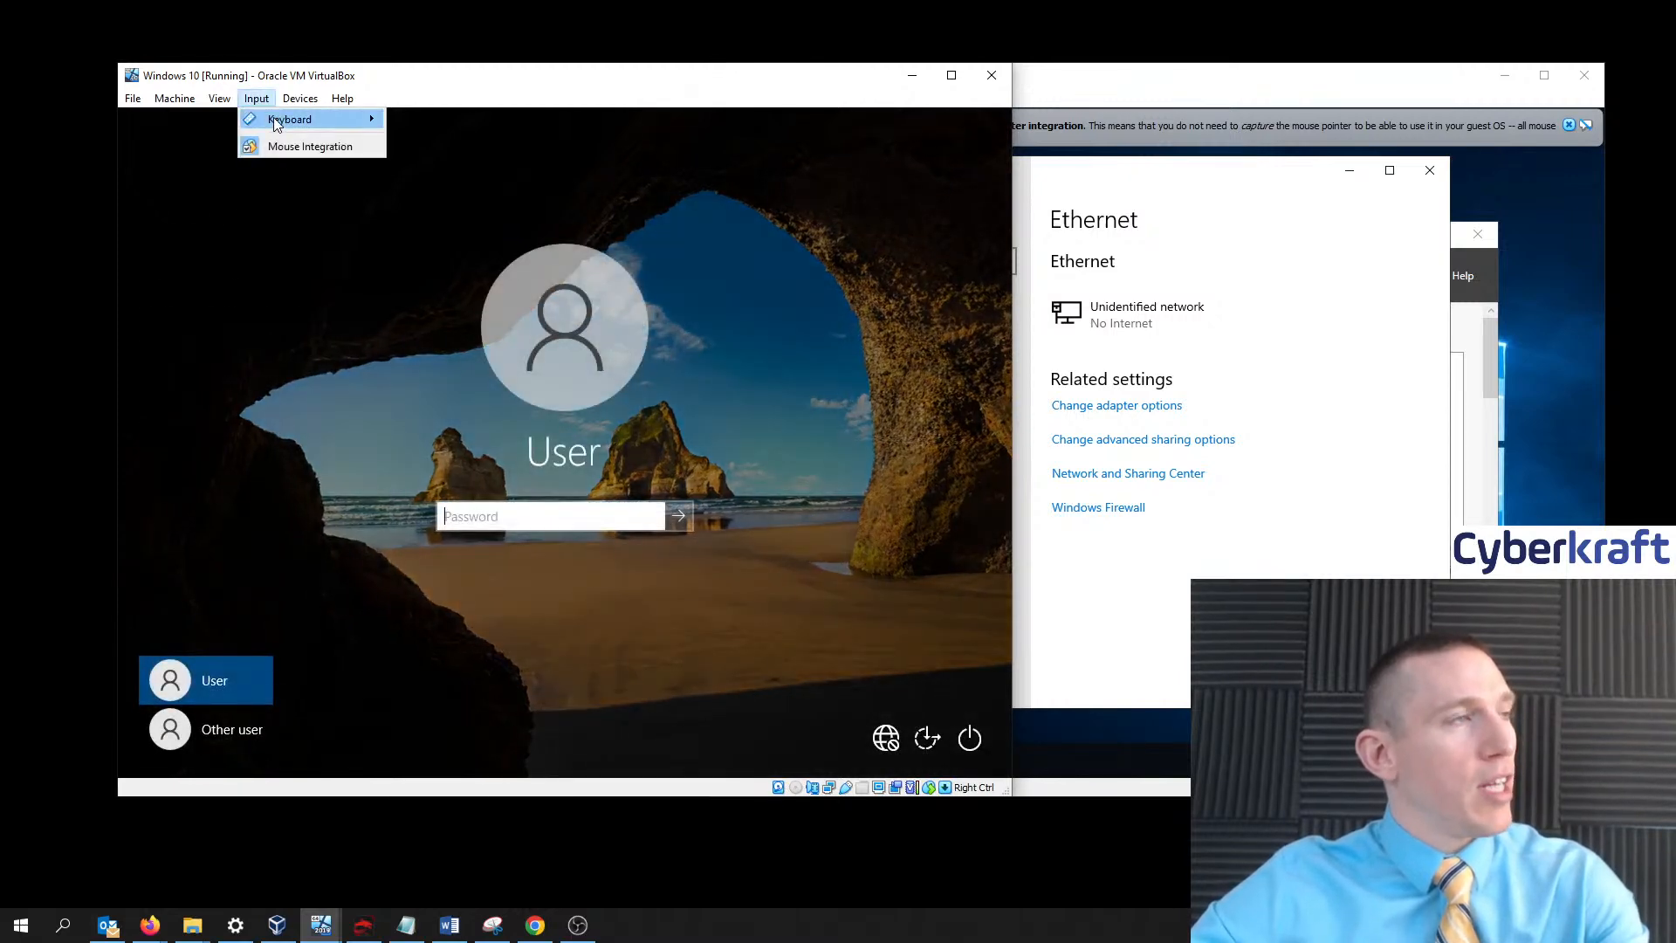
pyautogui.moveTo(289, 119)
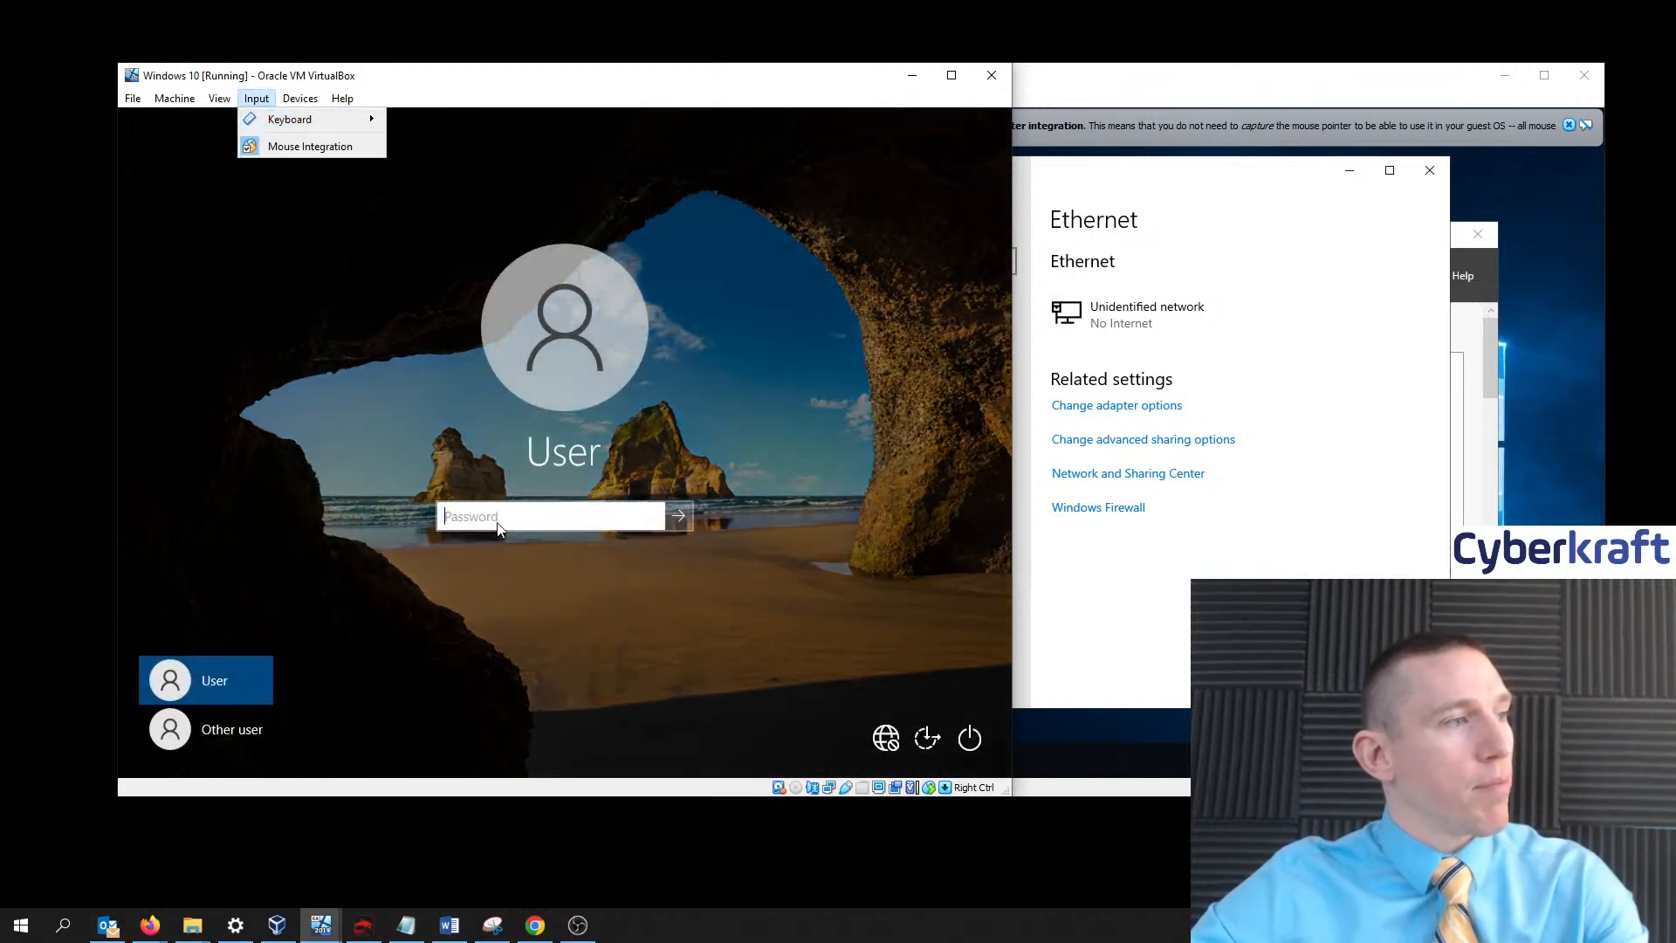
pyautogui.click(229, 735)
pyautogui.click(522, 504)
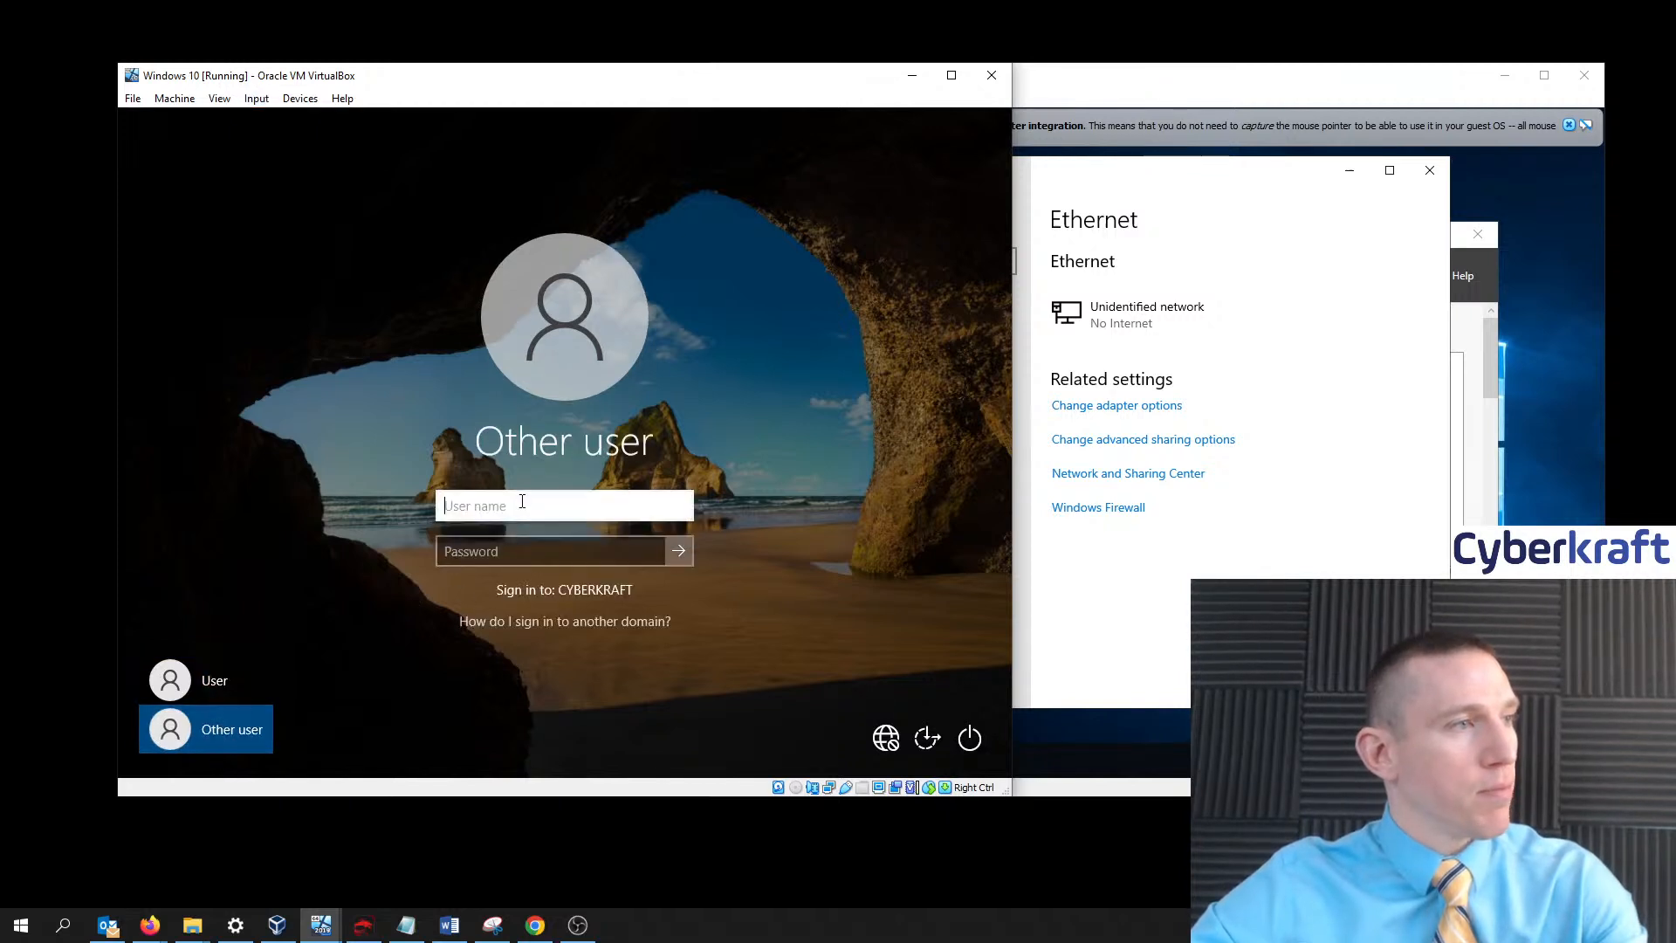
pyautogui.write('john.')
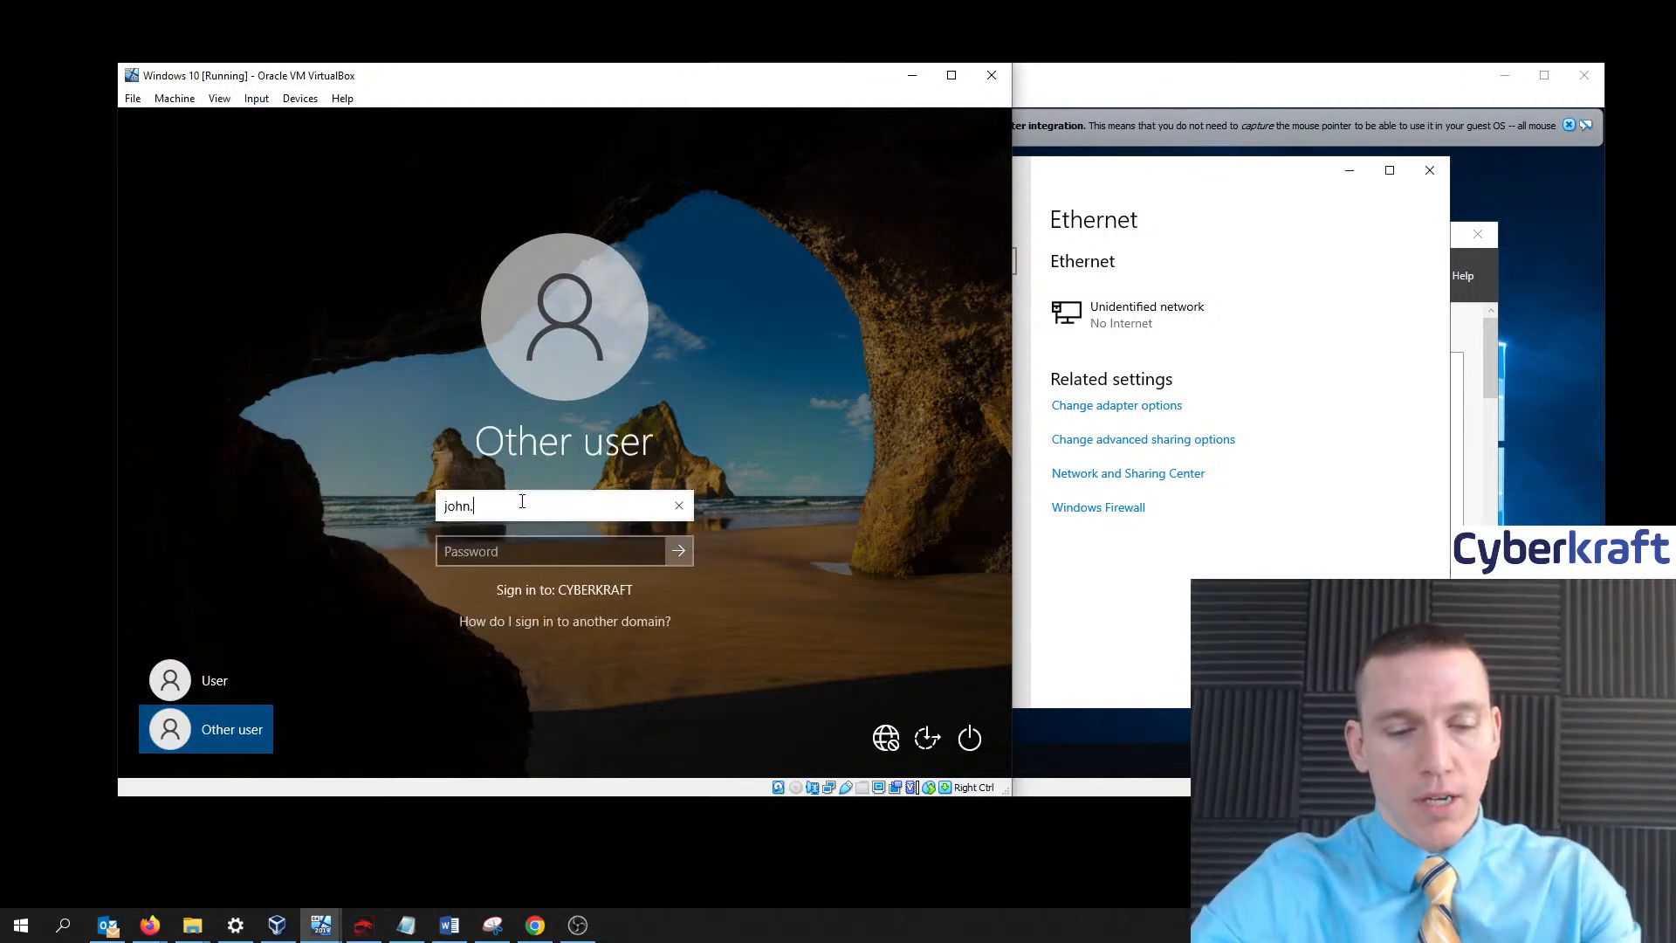
pyautogui.write('smith')
pyautogui.press('Tab')
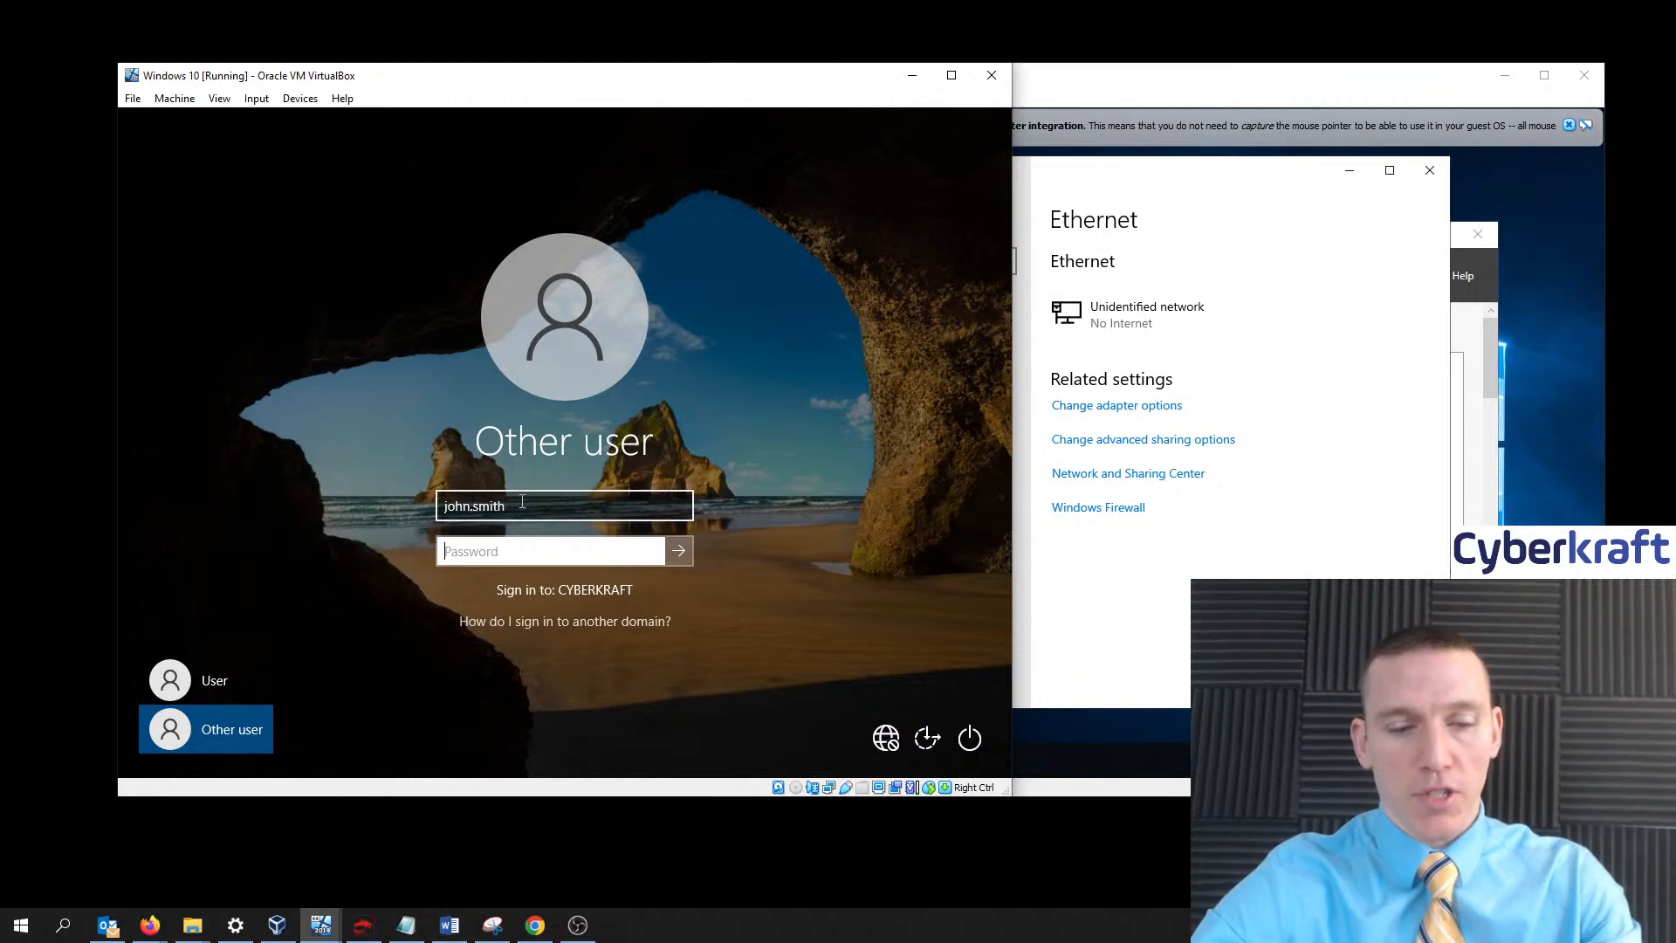
pyautogui.write('P')
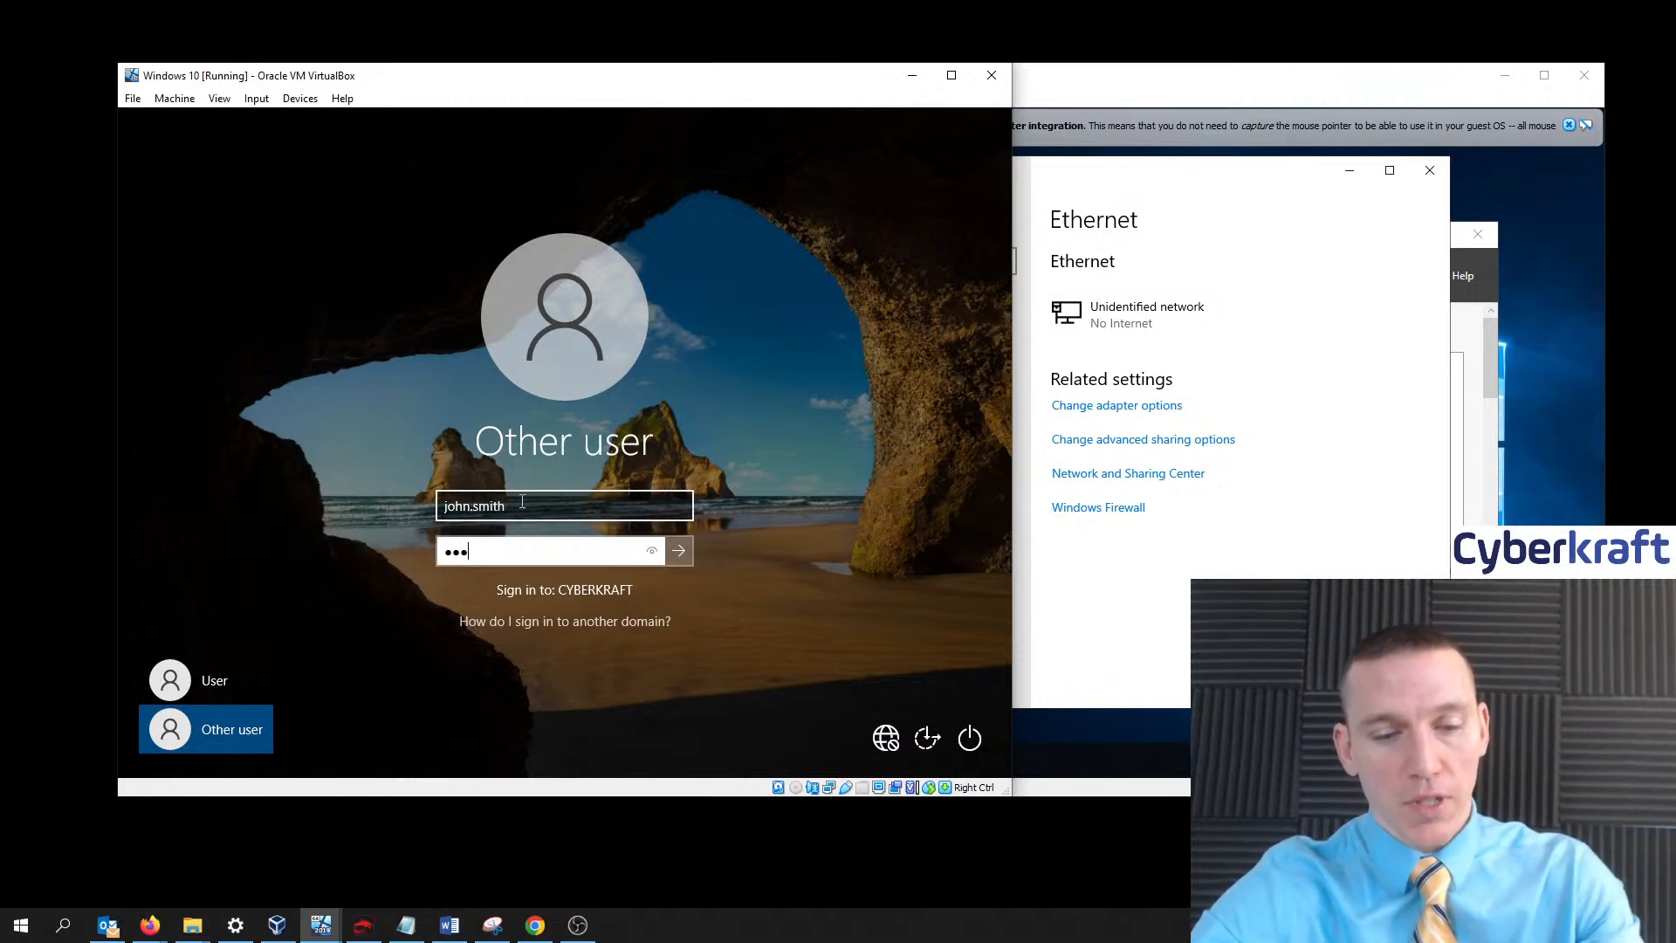
pyautogui.write('rd')
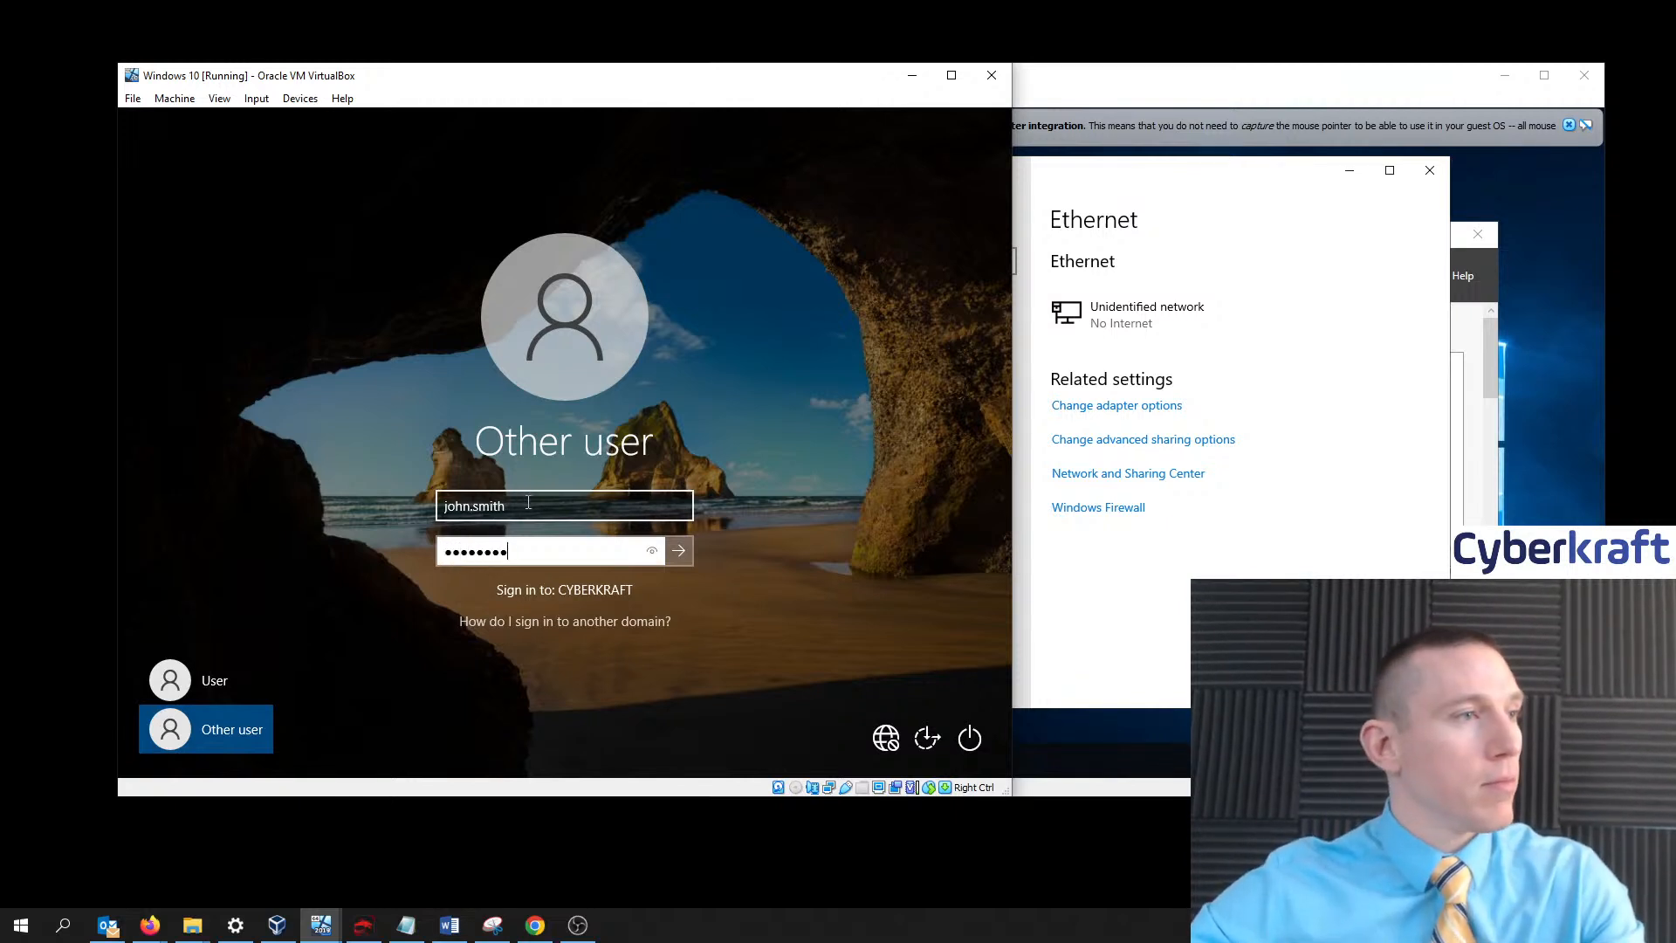
pyautogui.click(679, 550)
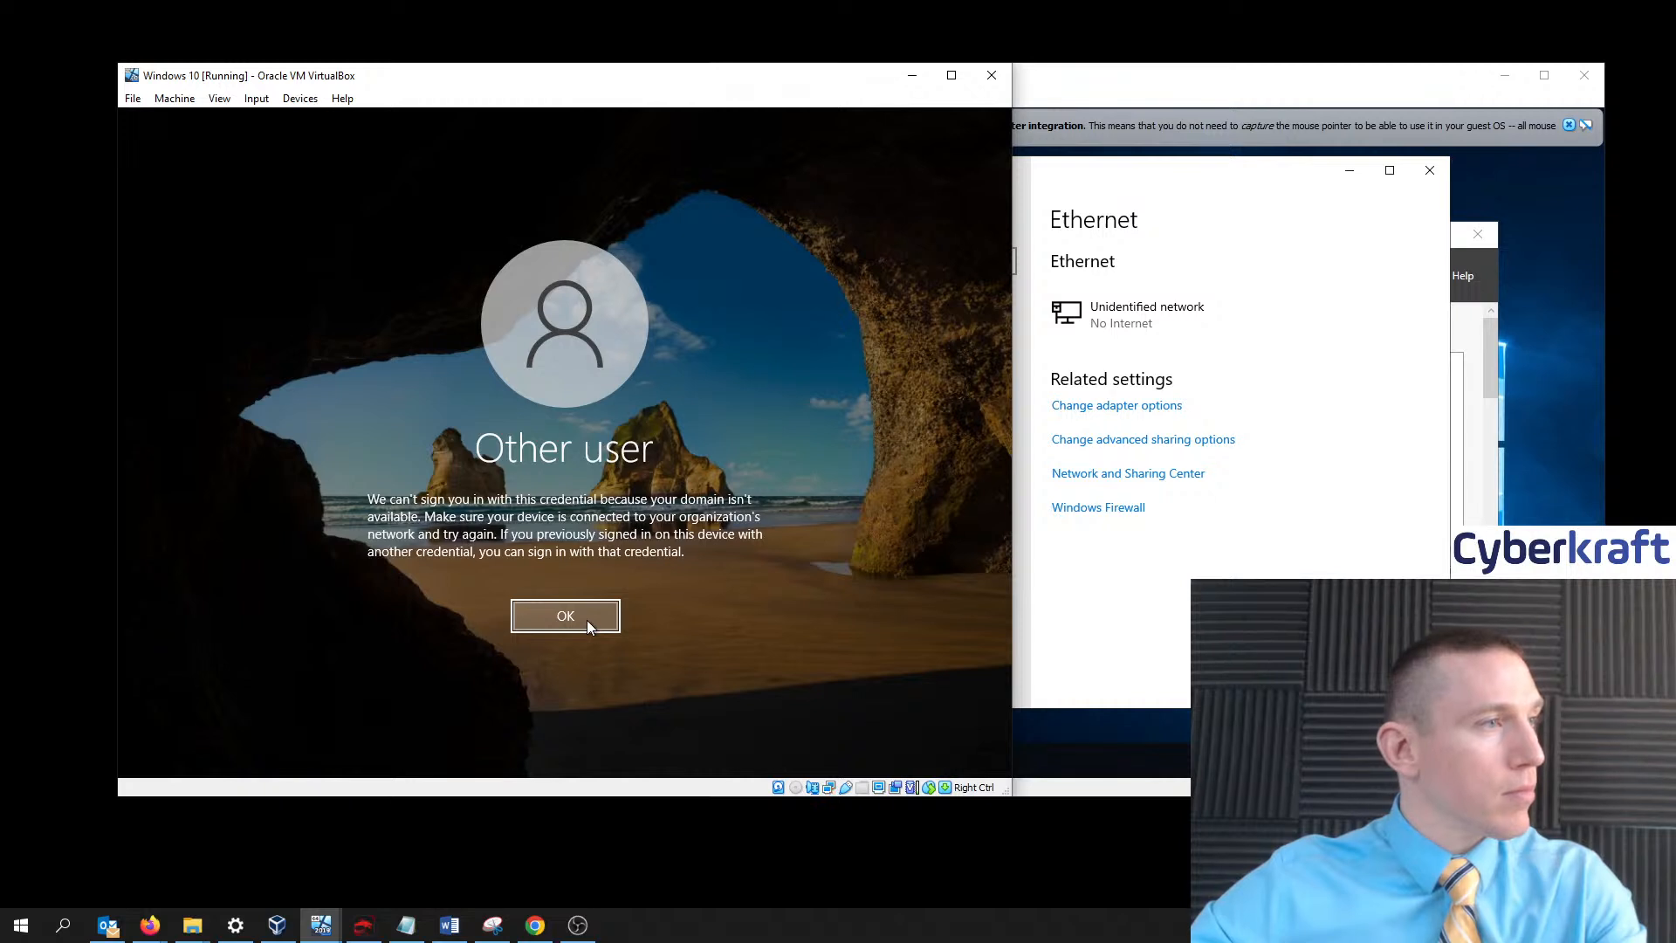
pyautogui.click(587, 620)
# - Close the domain controller's Ethernet settings and view Local Server properties in a moved, enlarged Server Manager
pyautogui.click(1255, 172)
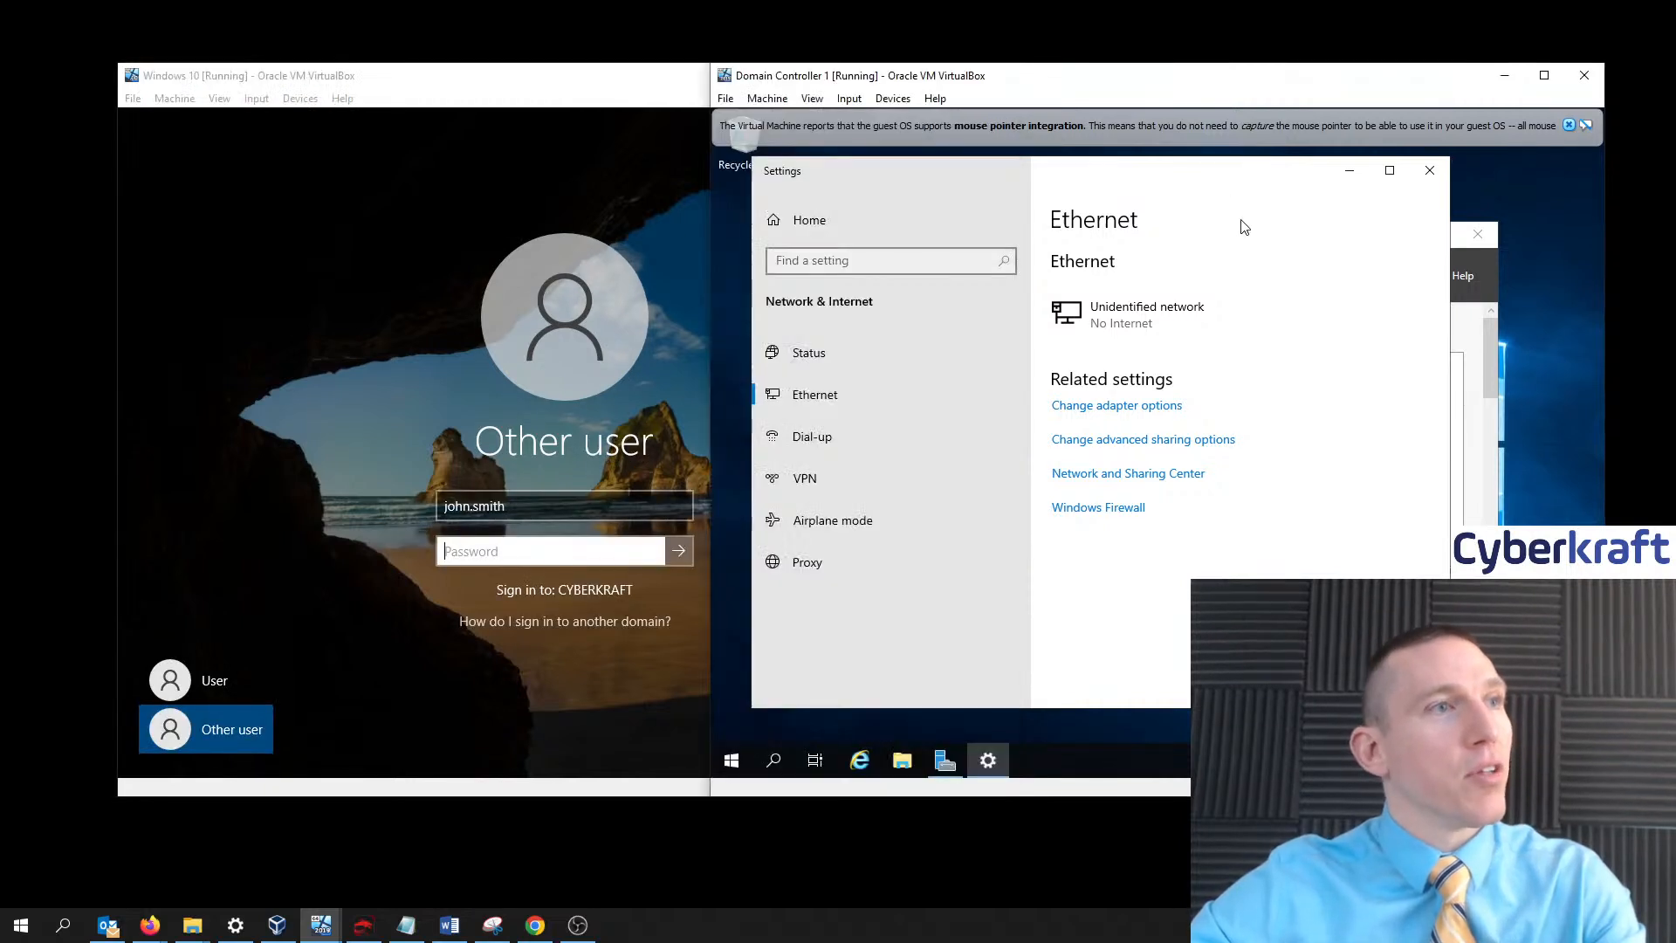
pyautogui.click(1429, 170)
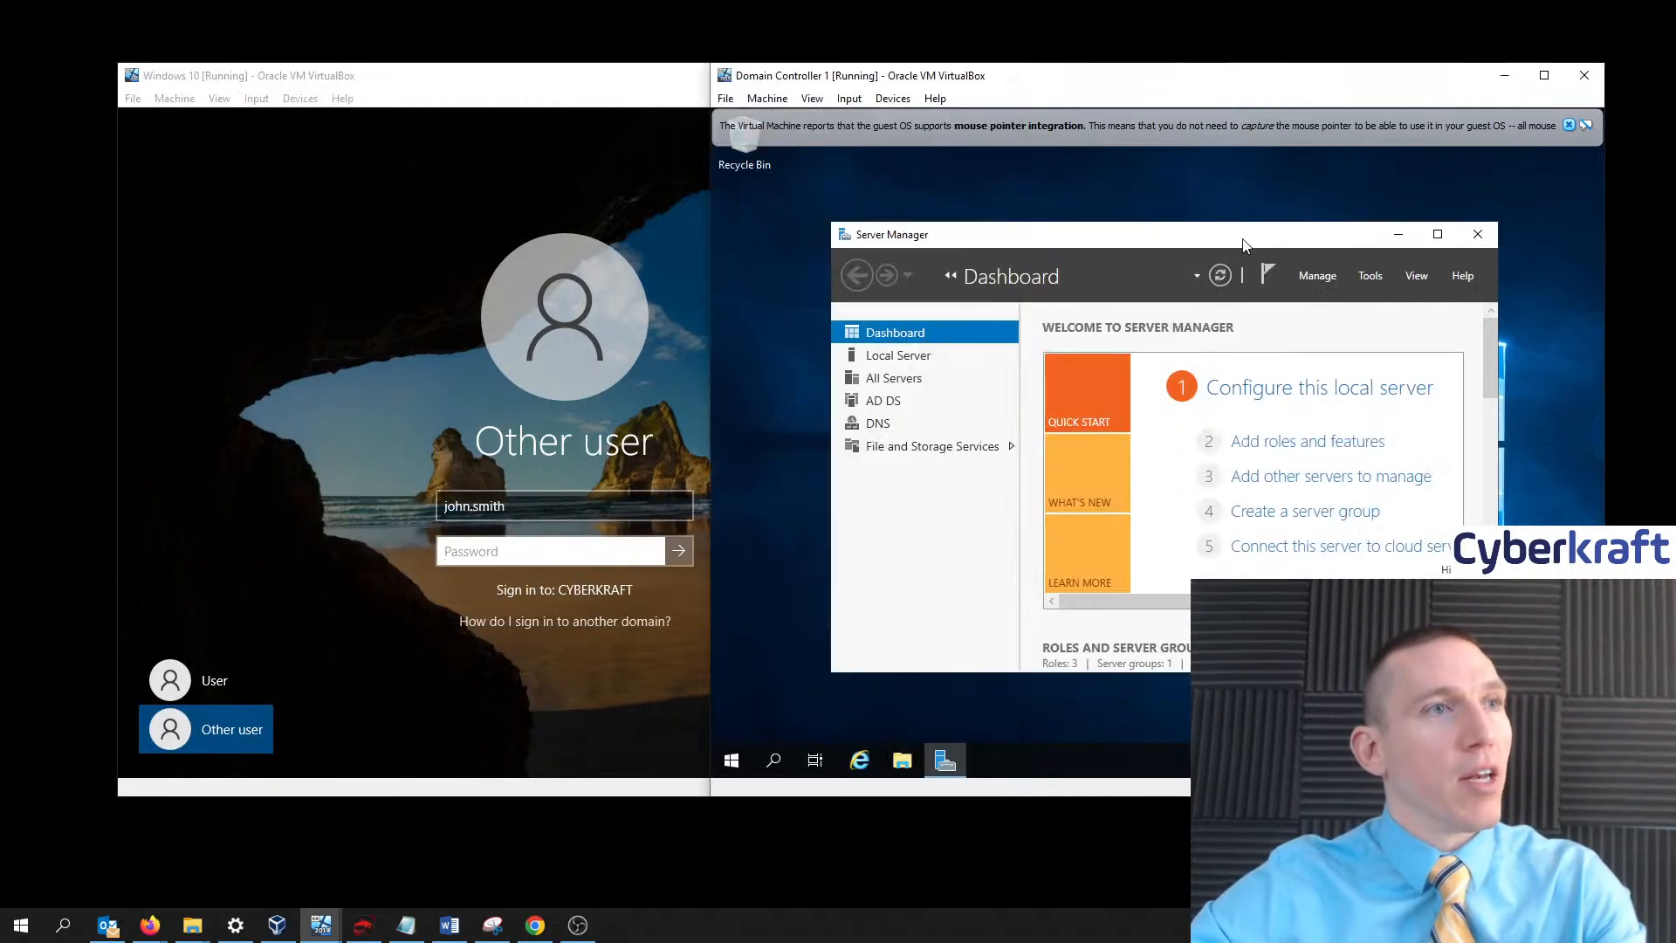
pyautogui.click(1376, 275)
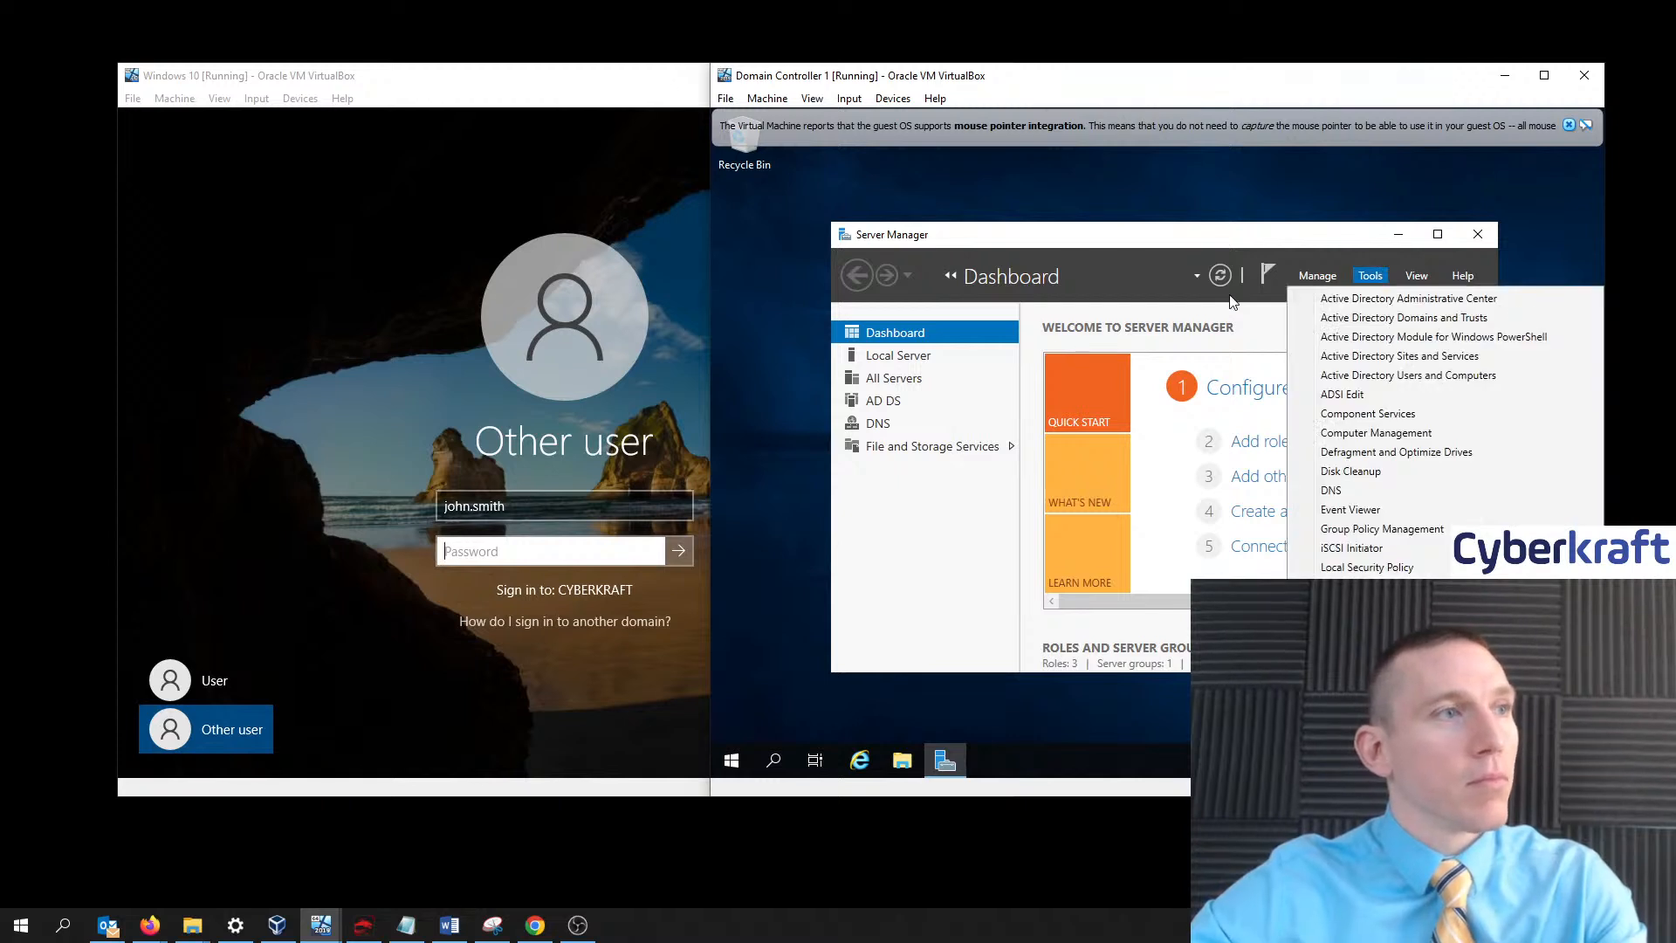
pyautogui.click(905, 358)
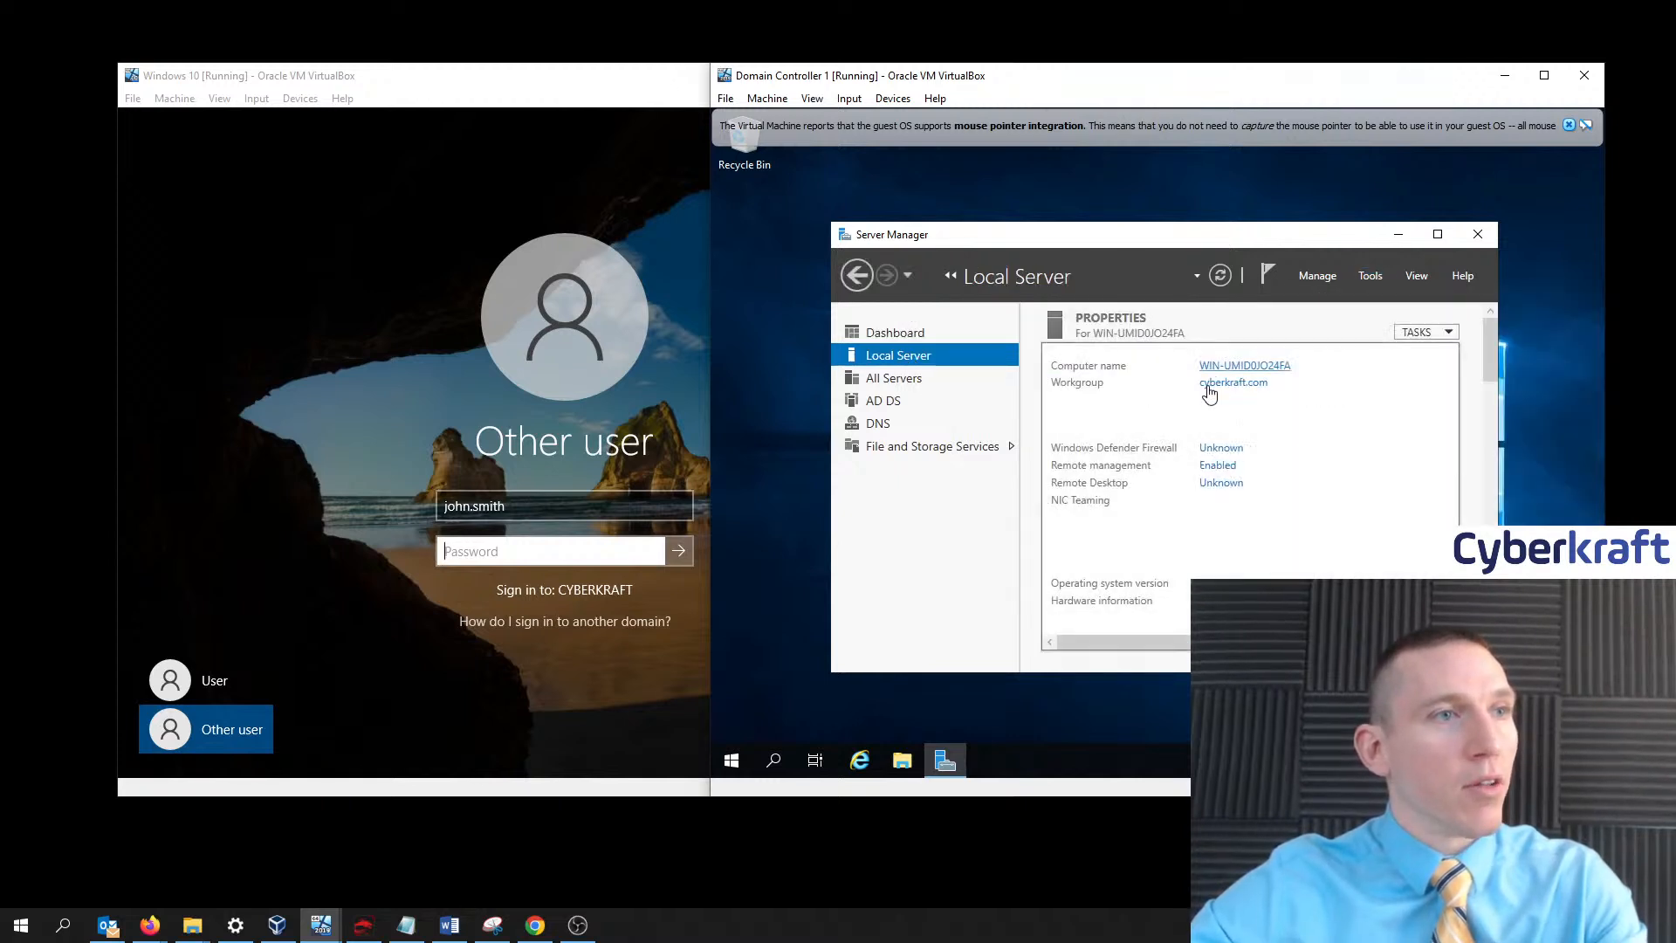
pyautogui.moveTo(1245, 242); pyautogui.dragTo(1232, 163)
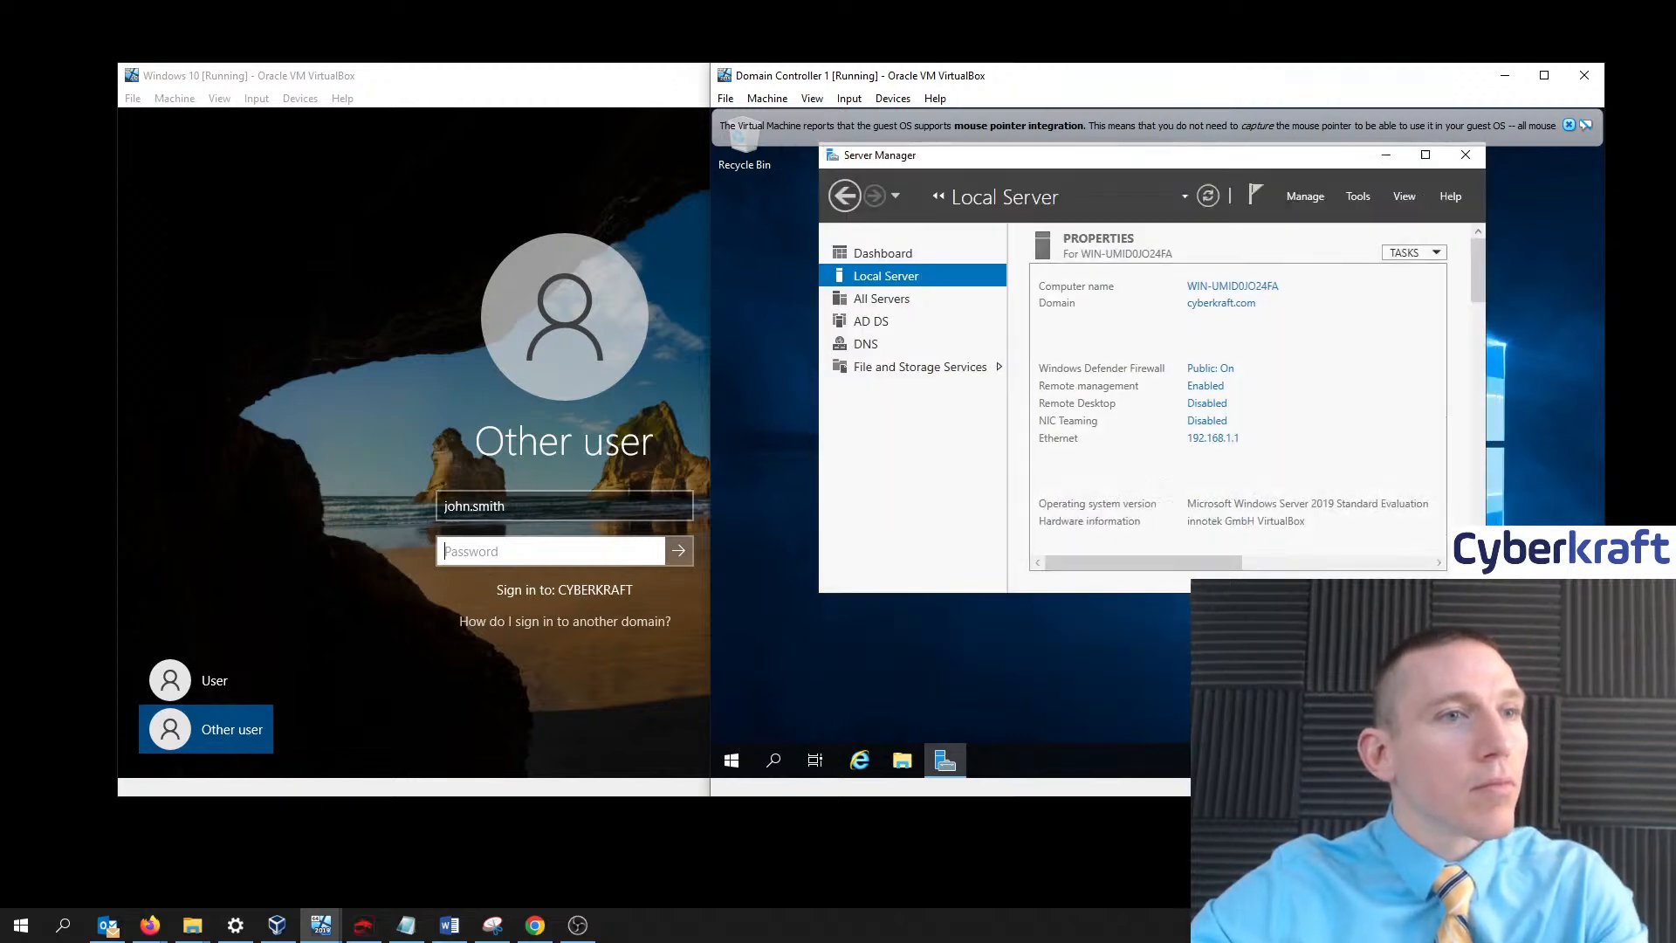
pyautogui.moveTo(1486, 592); pyautogui.dragTo(1581, 708)
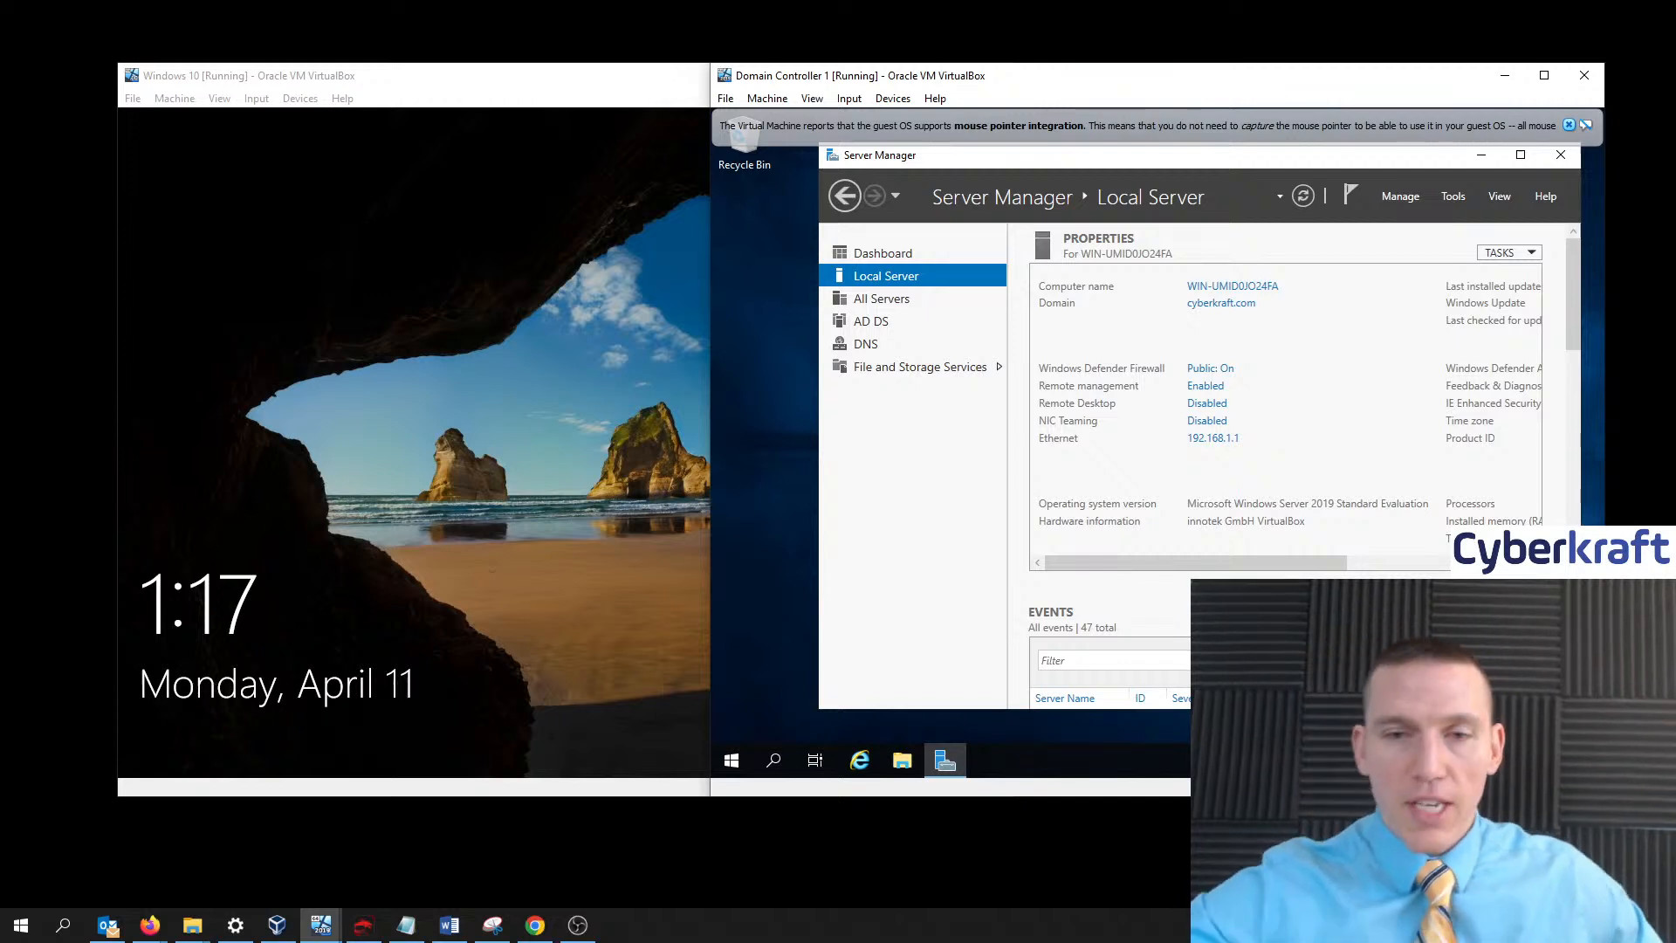
pyautogui.hotkey('alt', 'Tab')
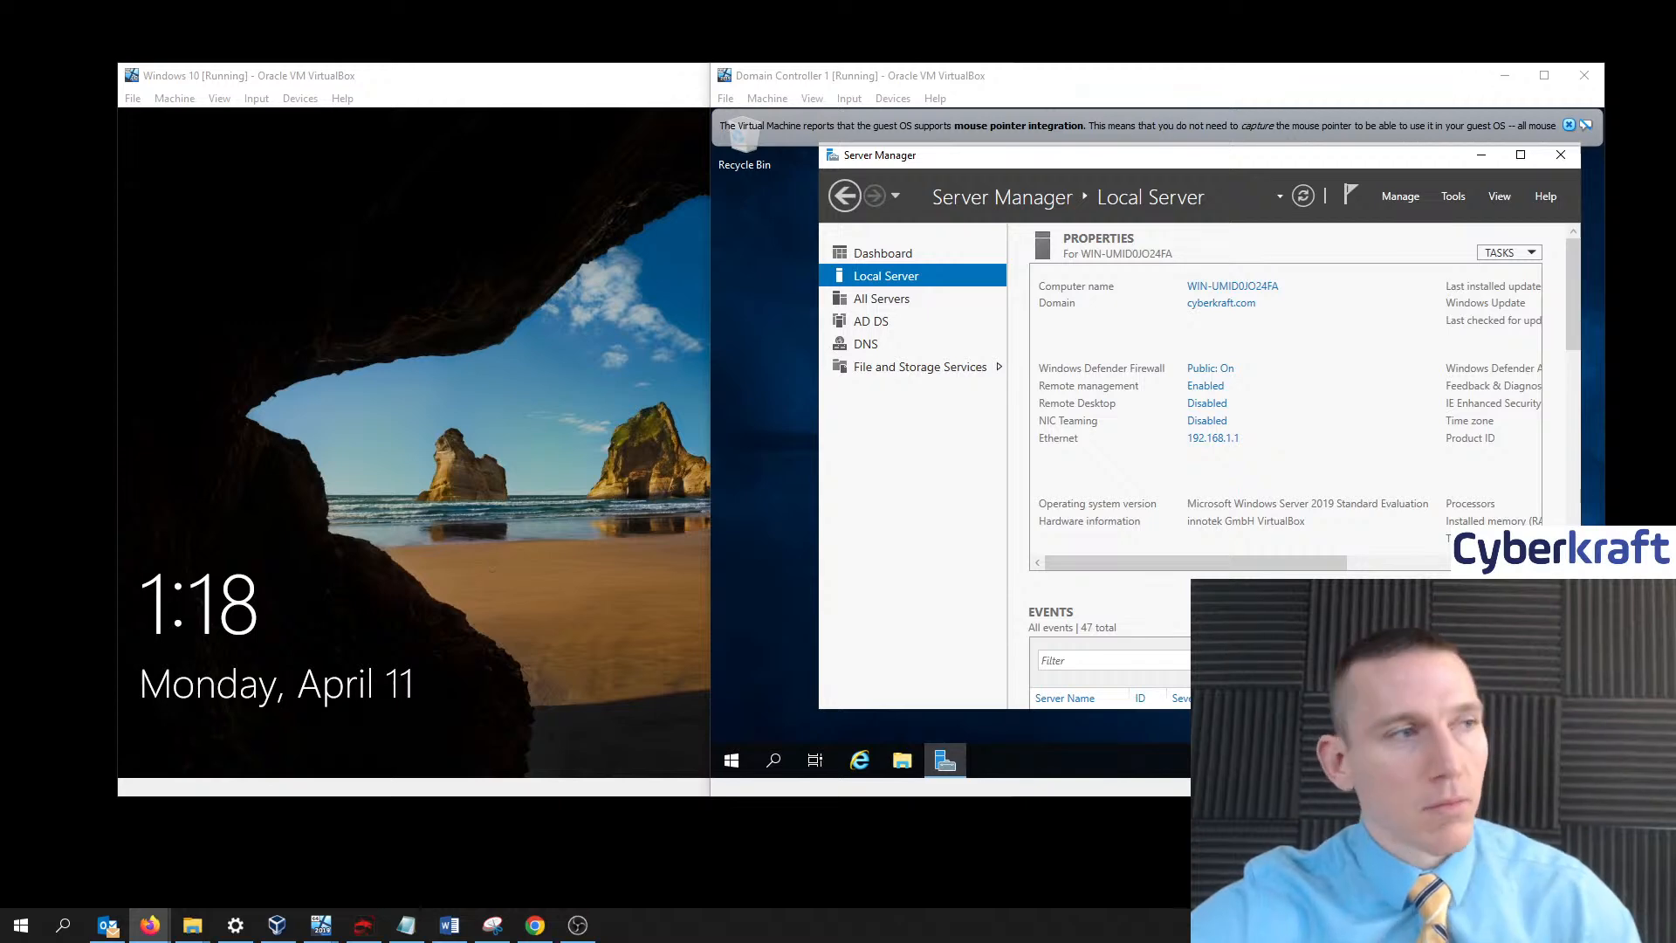
# - Sign in to the Windows 10 VM locally, then open the domain controller's network status panel
pyautogui.click(629, 446)
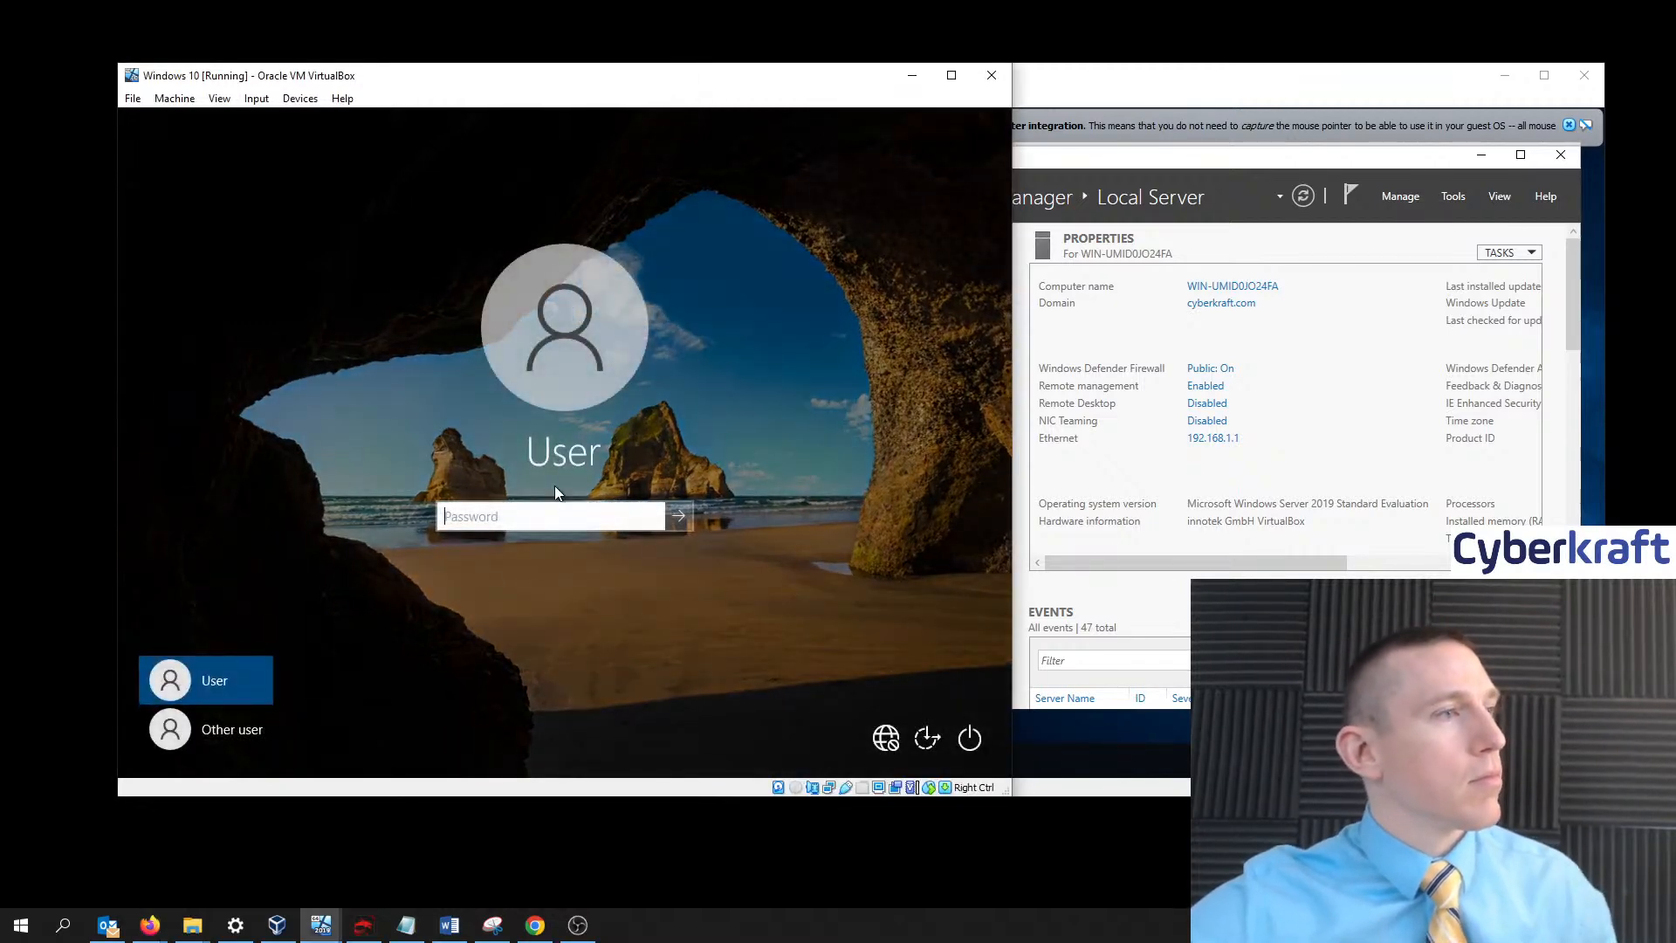
pyautogui.click(679, 516)
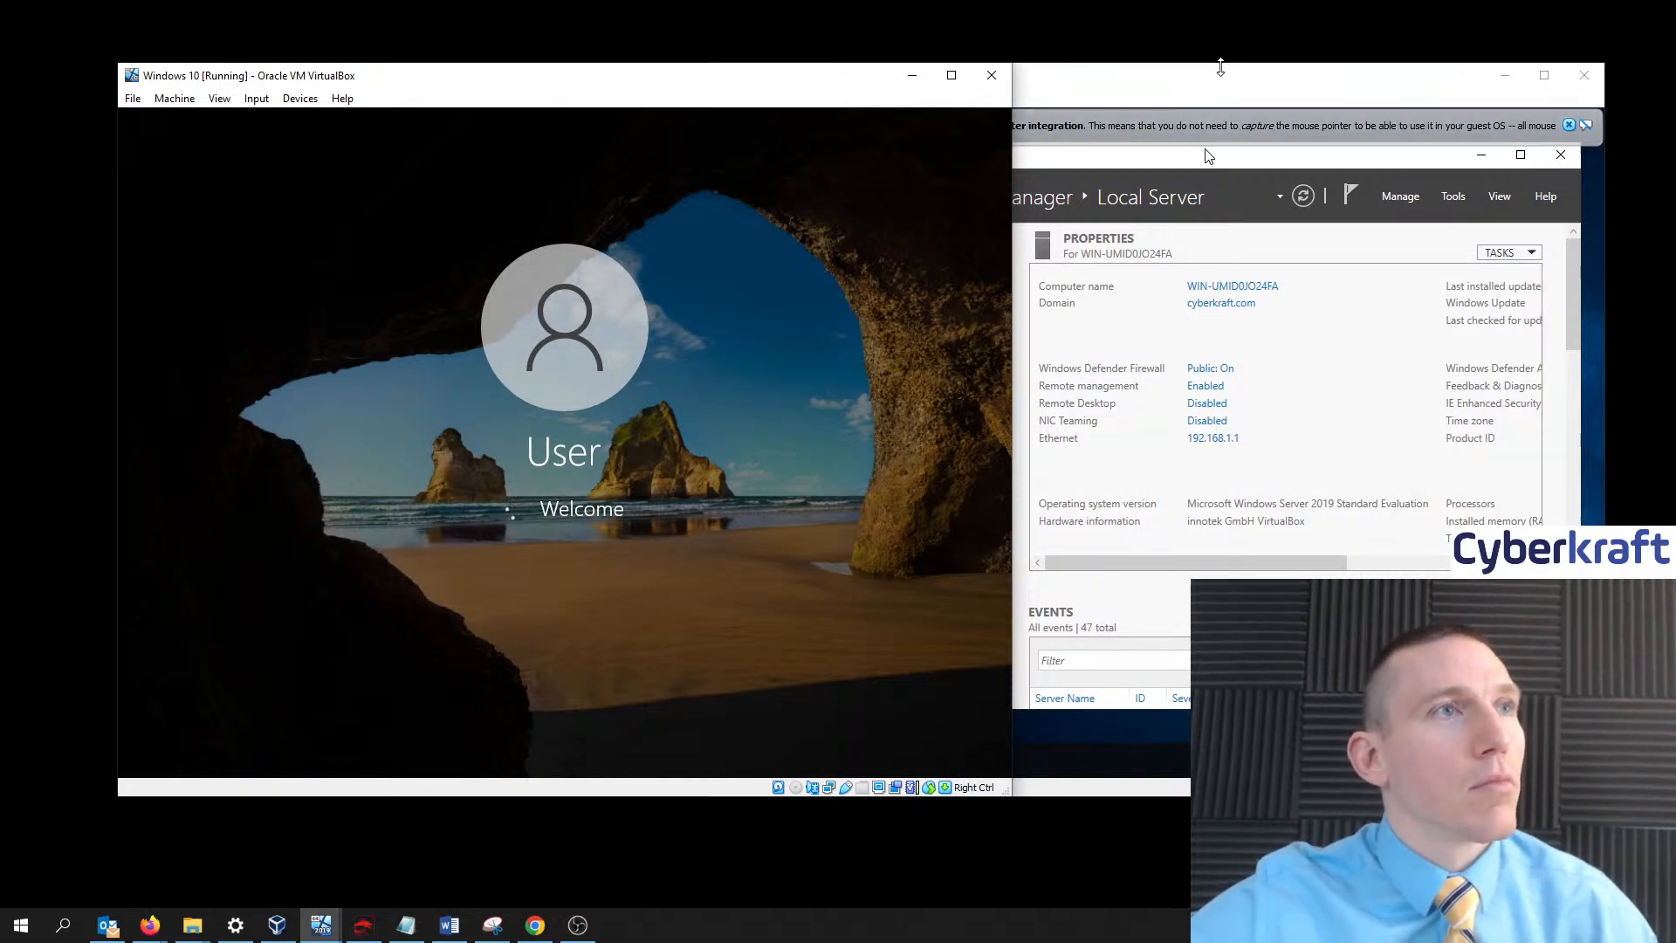
pyautogui.click(1226, 68)
pyautogui.click(1470, 759)
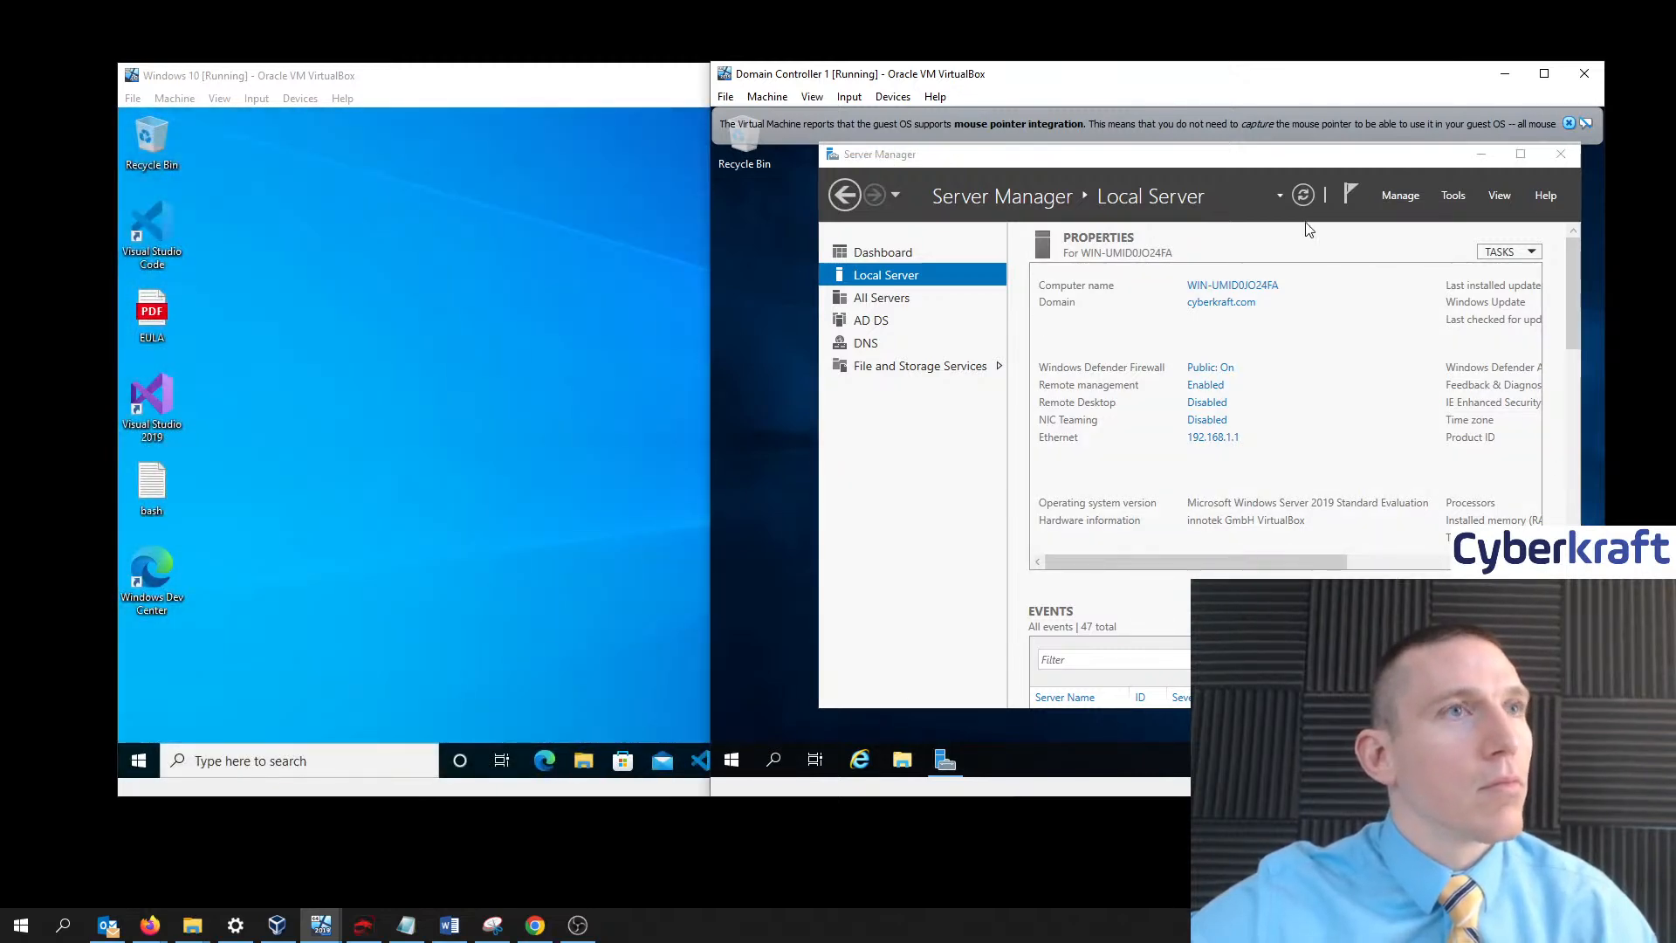
# - Open DNS Manager from Tools, expand the server to list its lookup zones, then return to Windows 10
pyautogui.click(1454, 196)
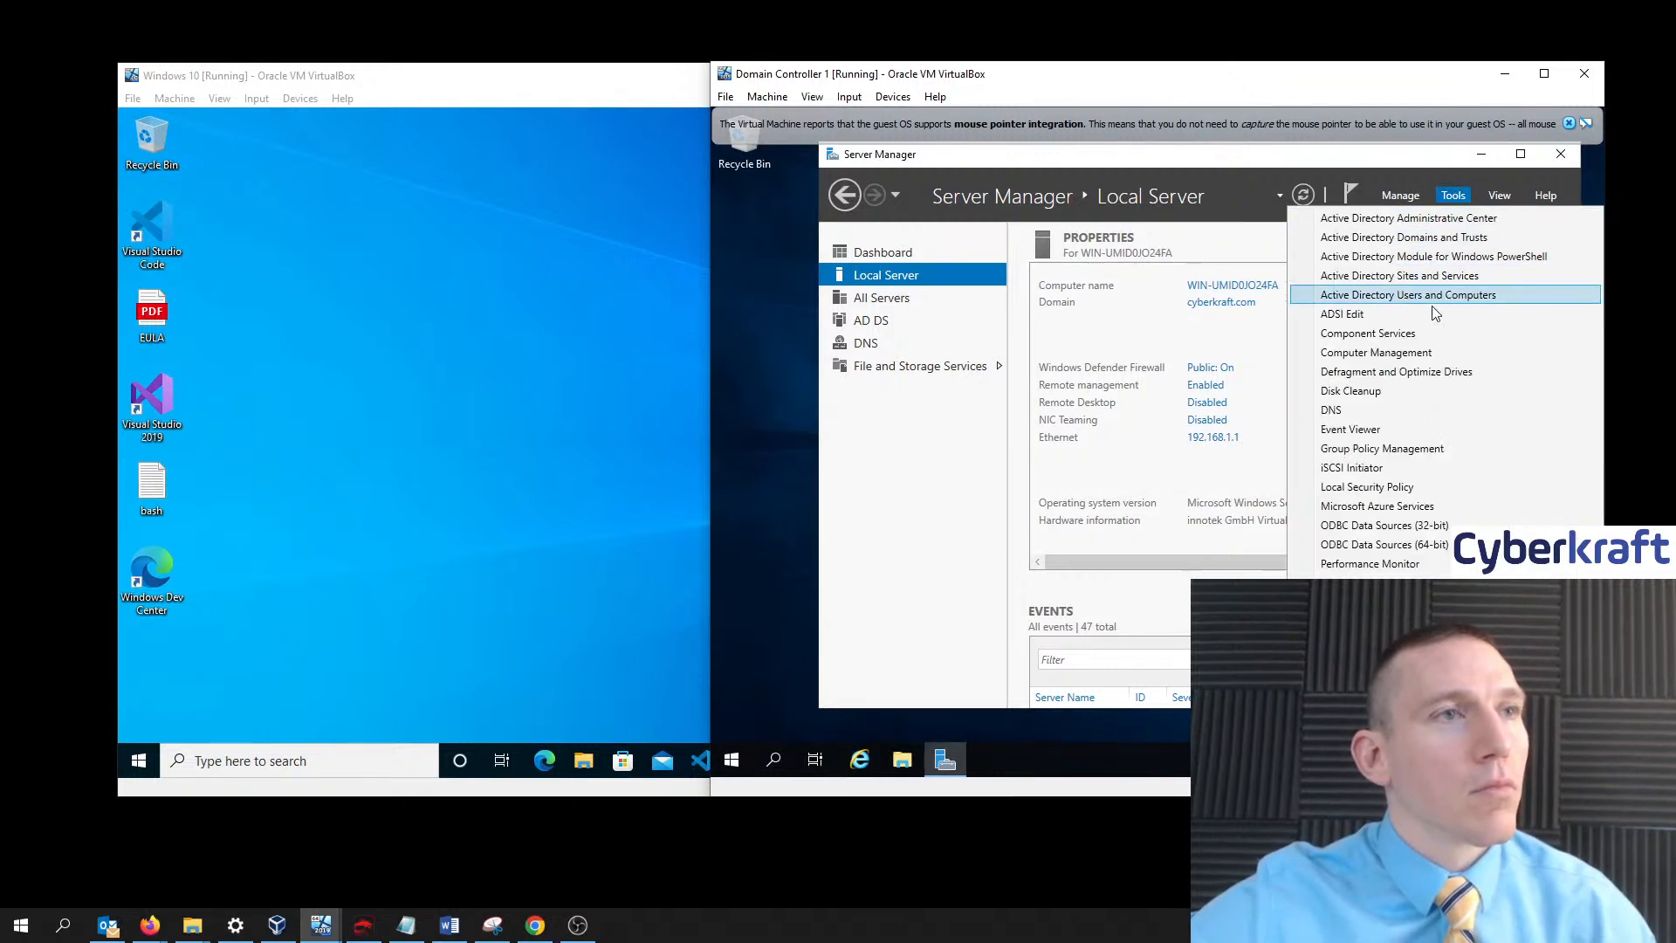
pyautogui.click(1421, 412)
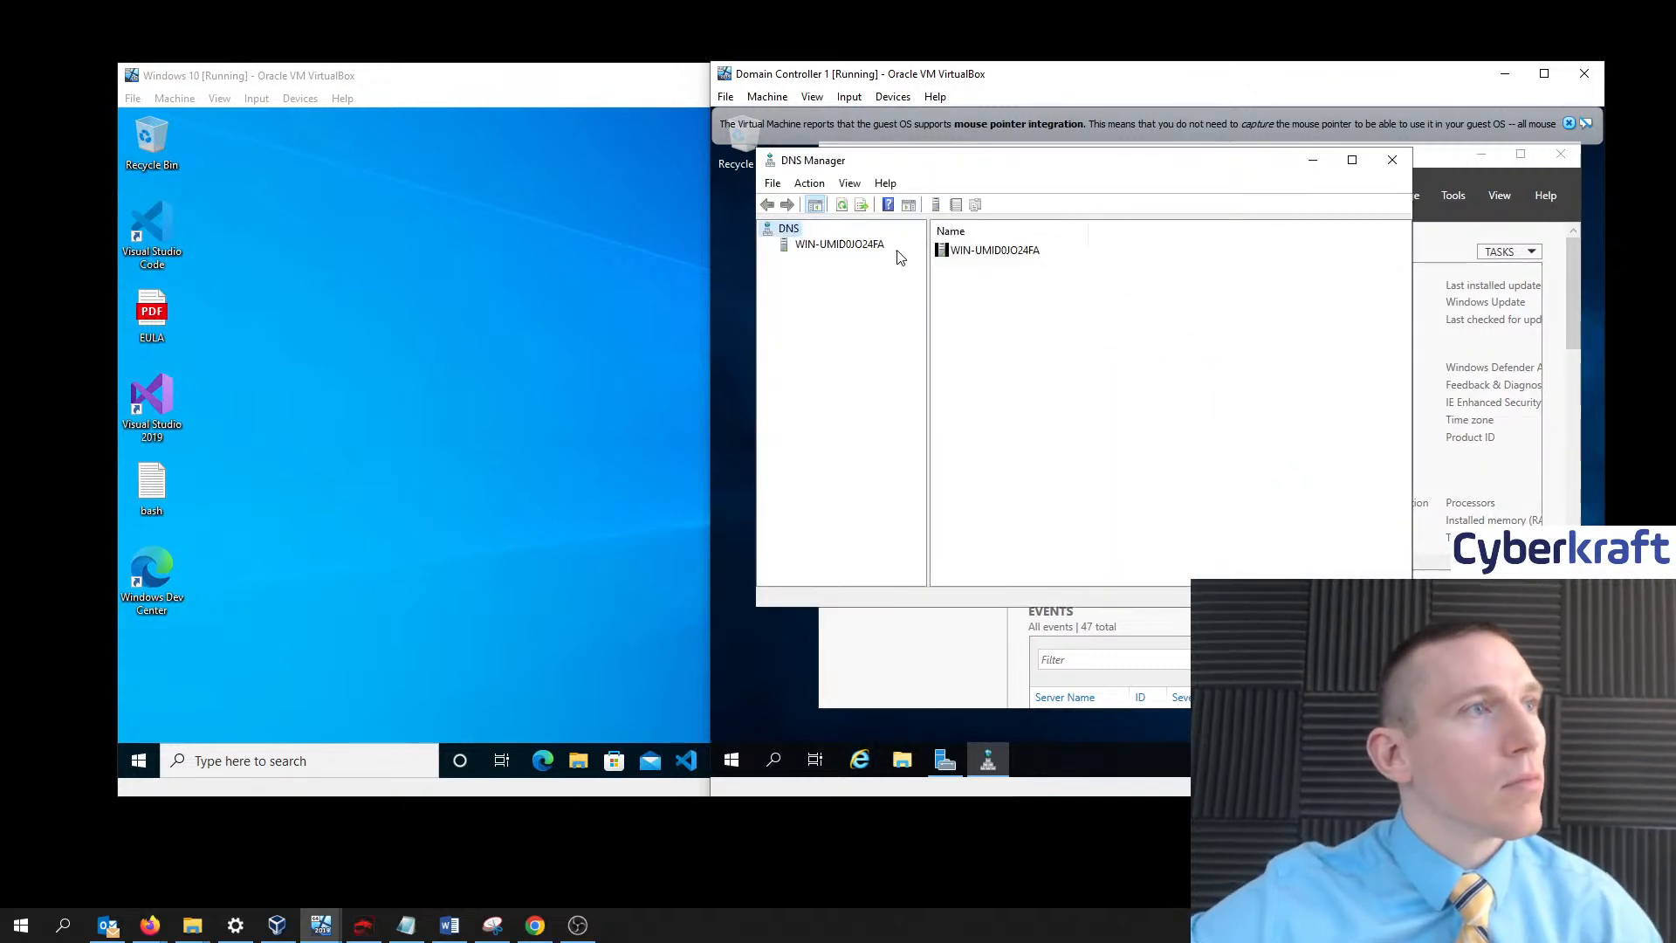
pyautogui.doubleClick(967, 252)
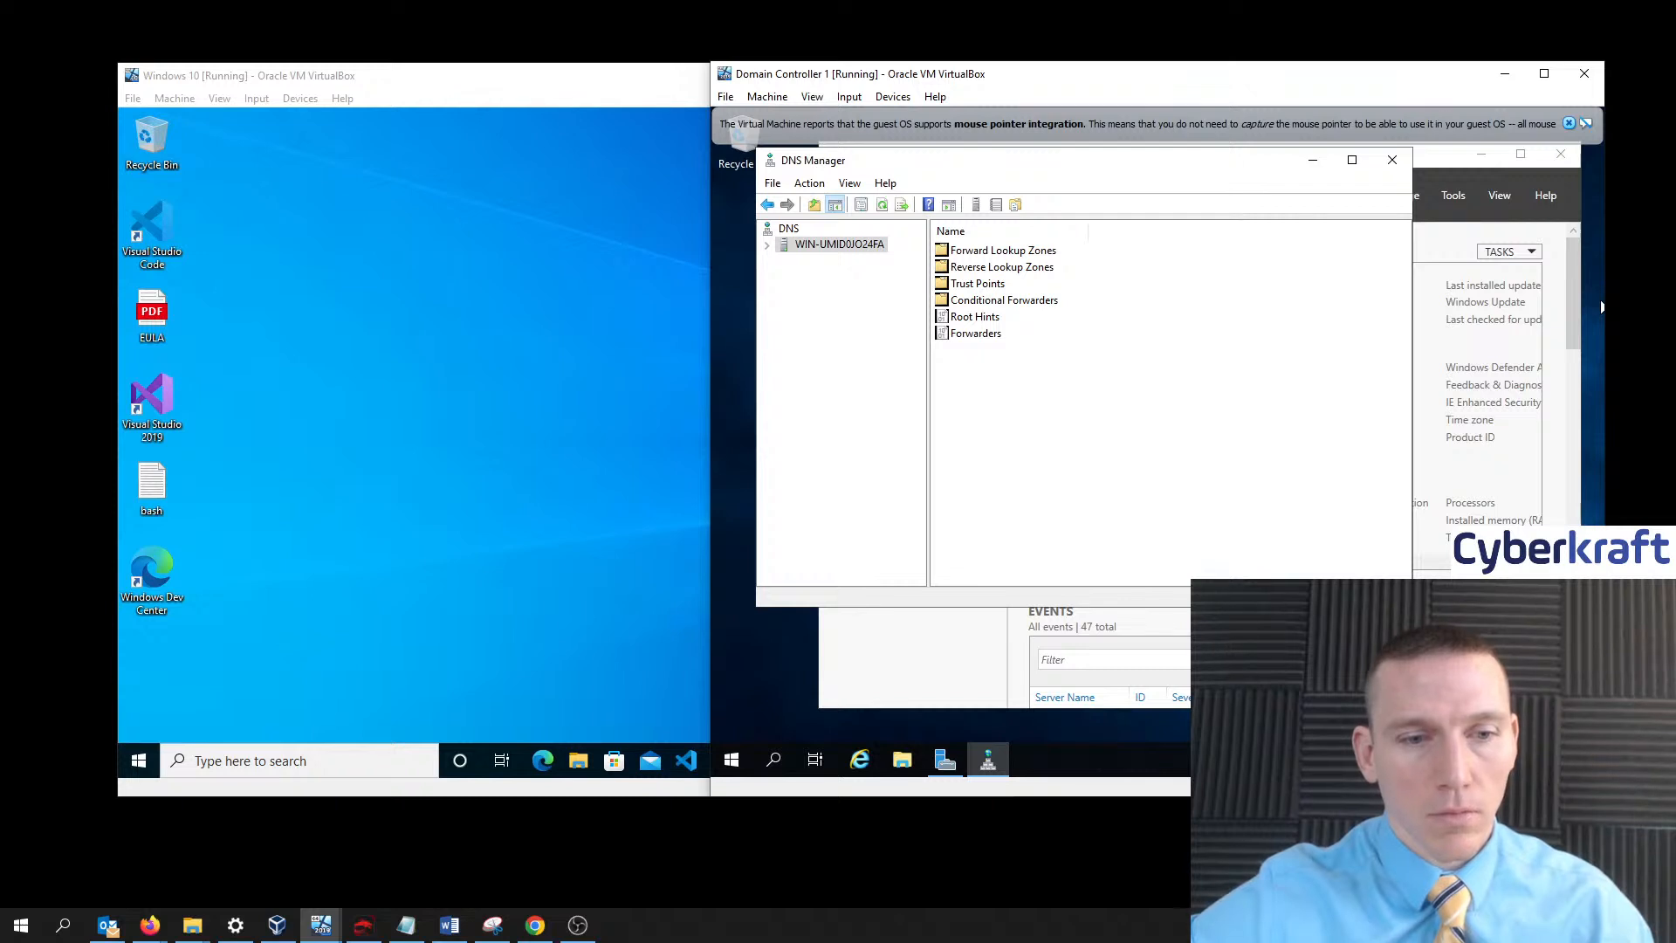
pyautogui.hotkey('alt', 'Tab')
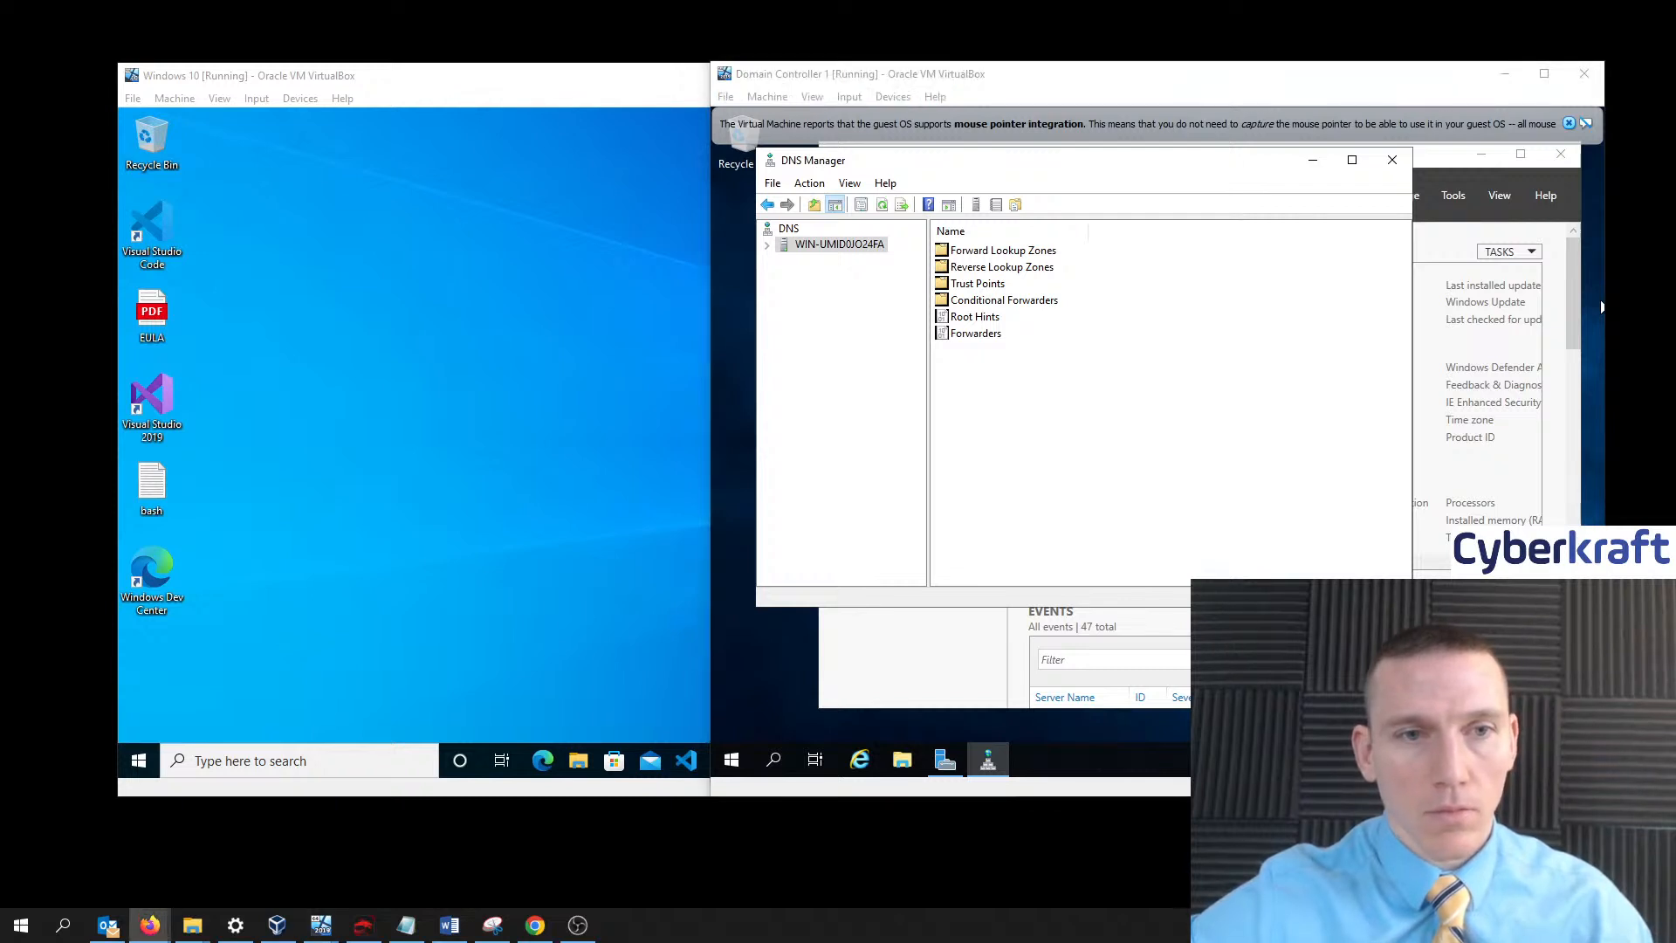
pyautogui.click(490, 513)
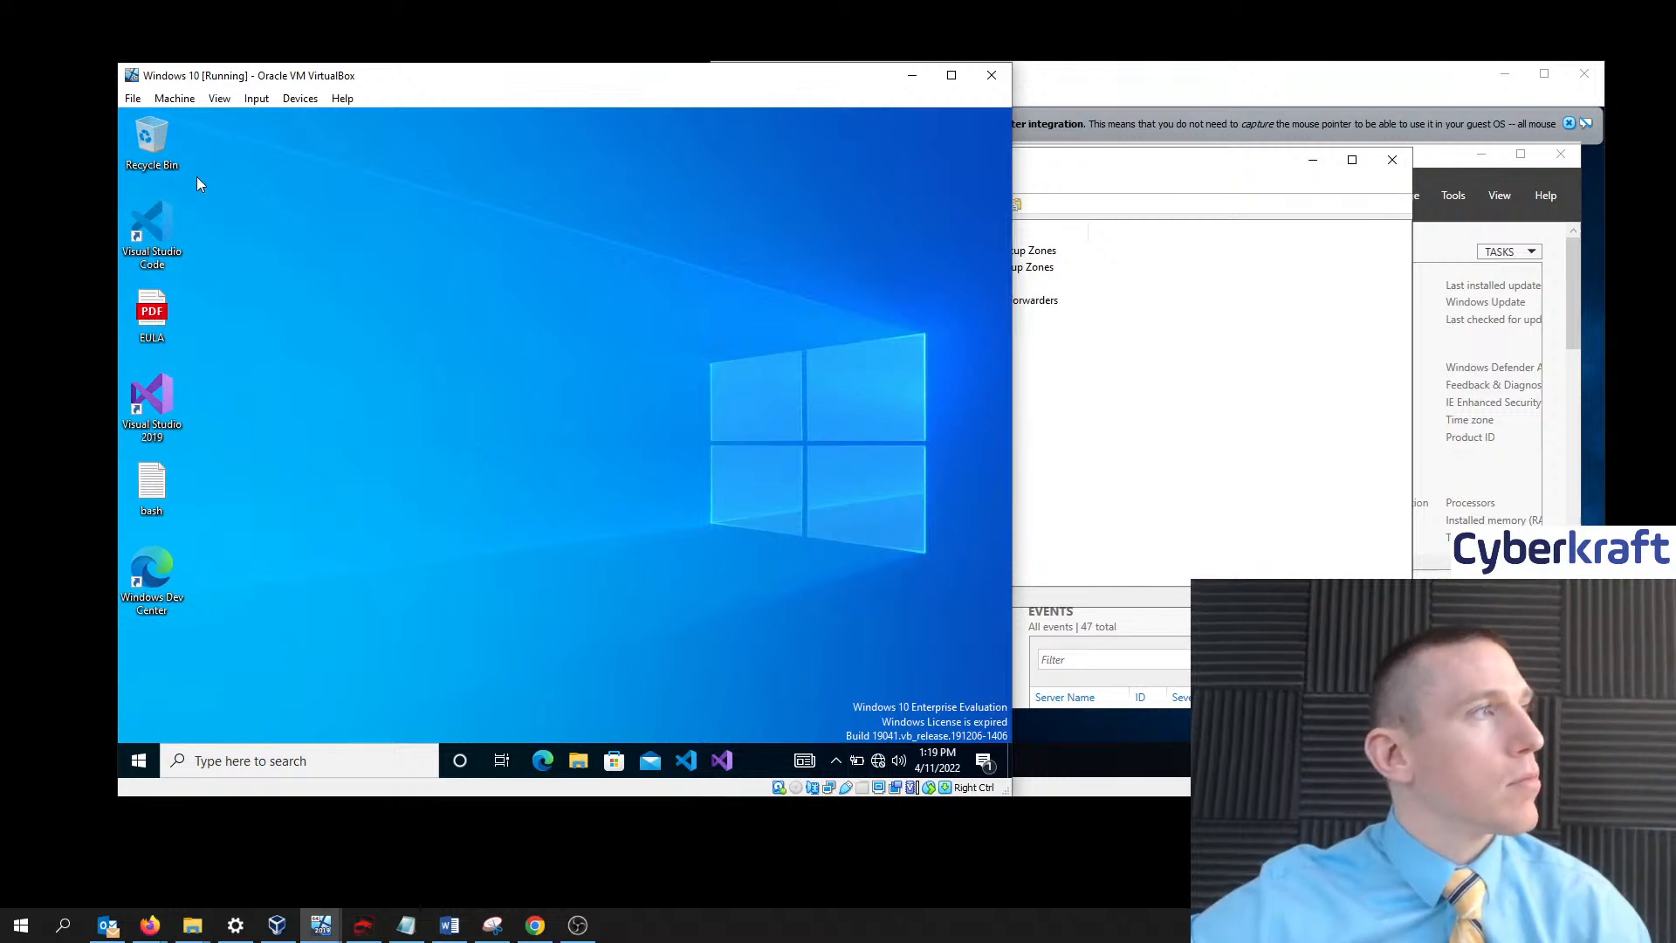
# - Review the guest's Ethernet 2 adapter options, then open Network and Sharing Center showing cyberkraft.com
pyautogui.click(879, 767)
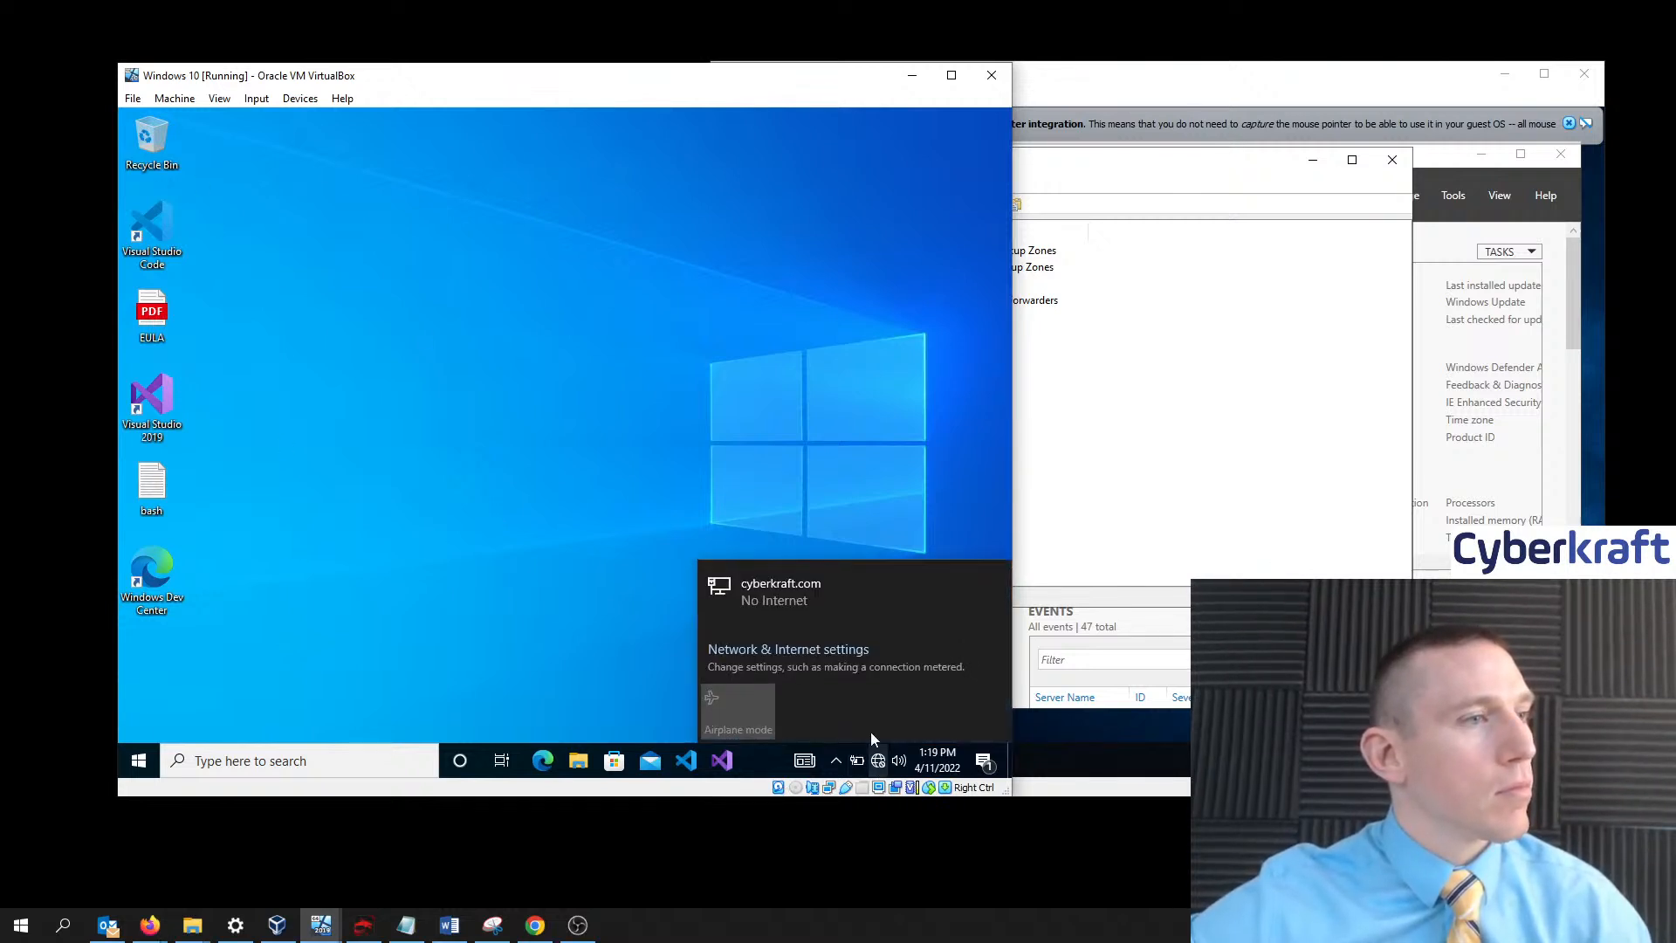
pyautogui.click(784, 651)
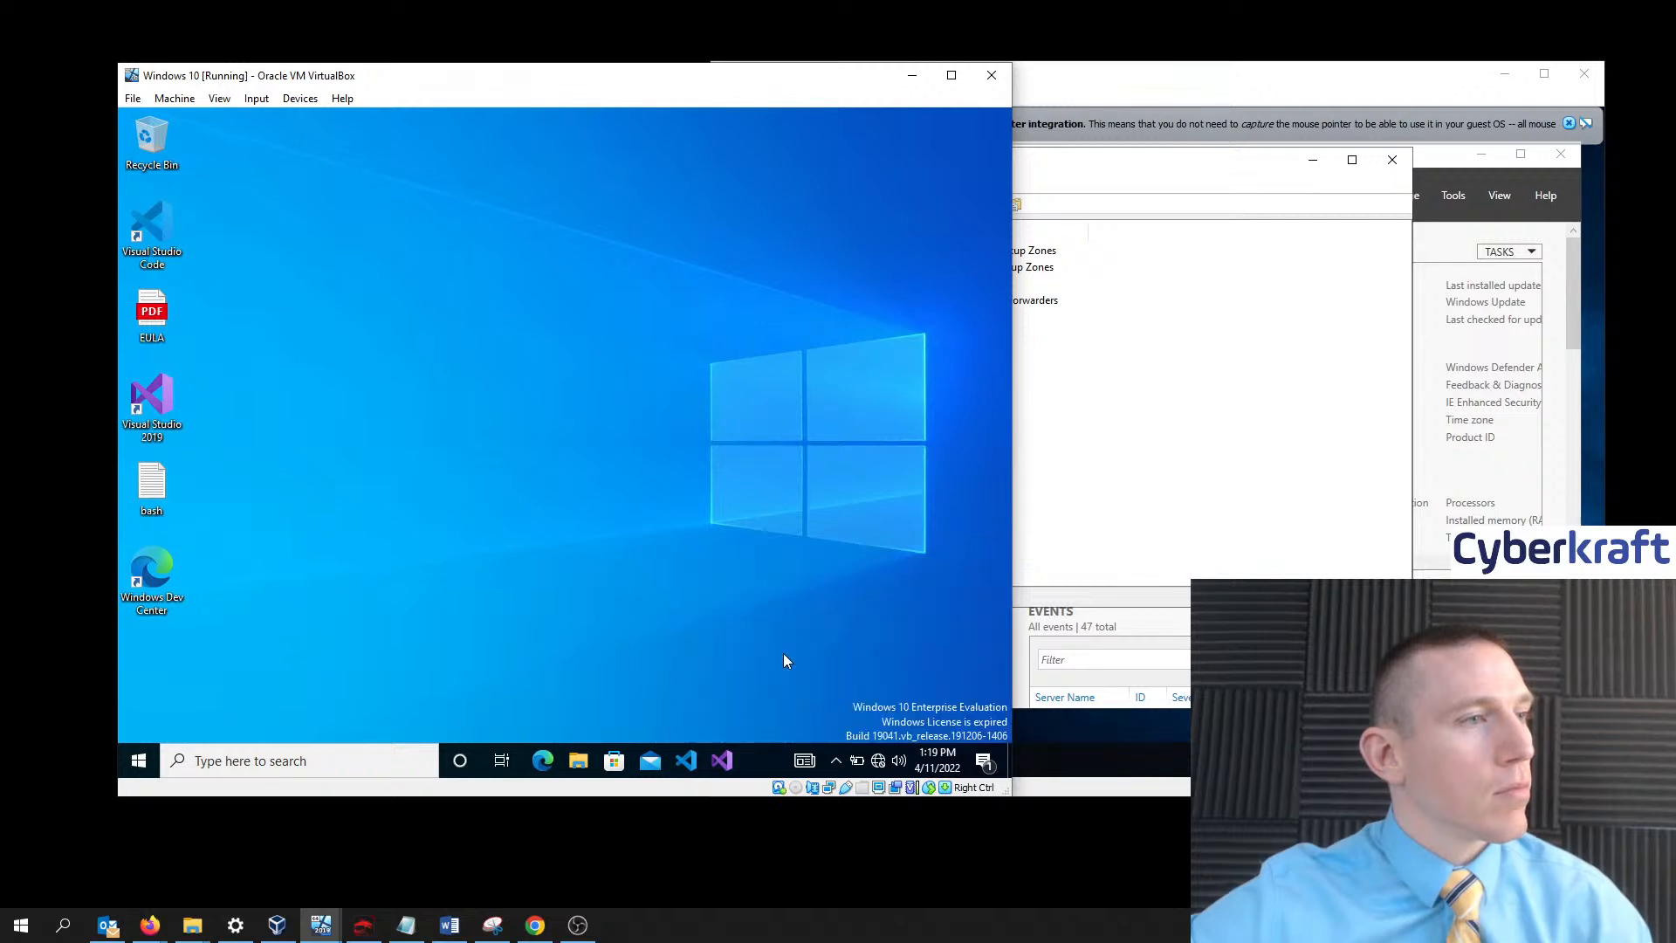
pyautogui.scroll(-2, 650, 502)
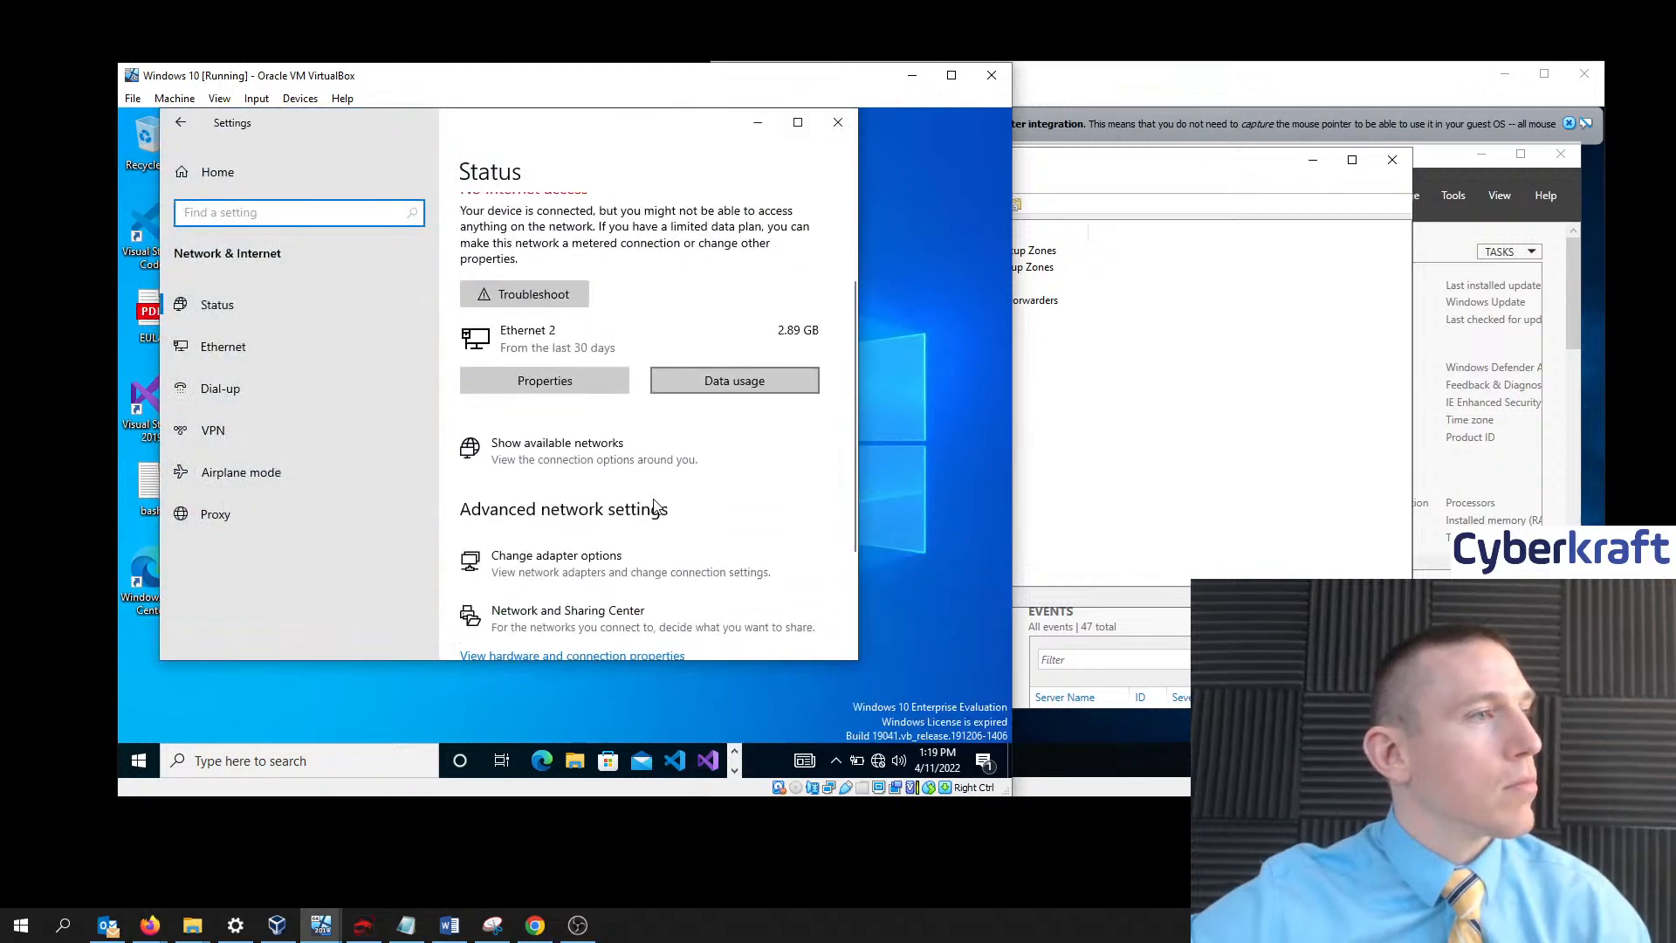
pyautogui.click(624, 565)
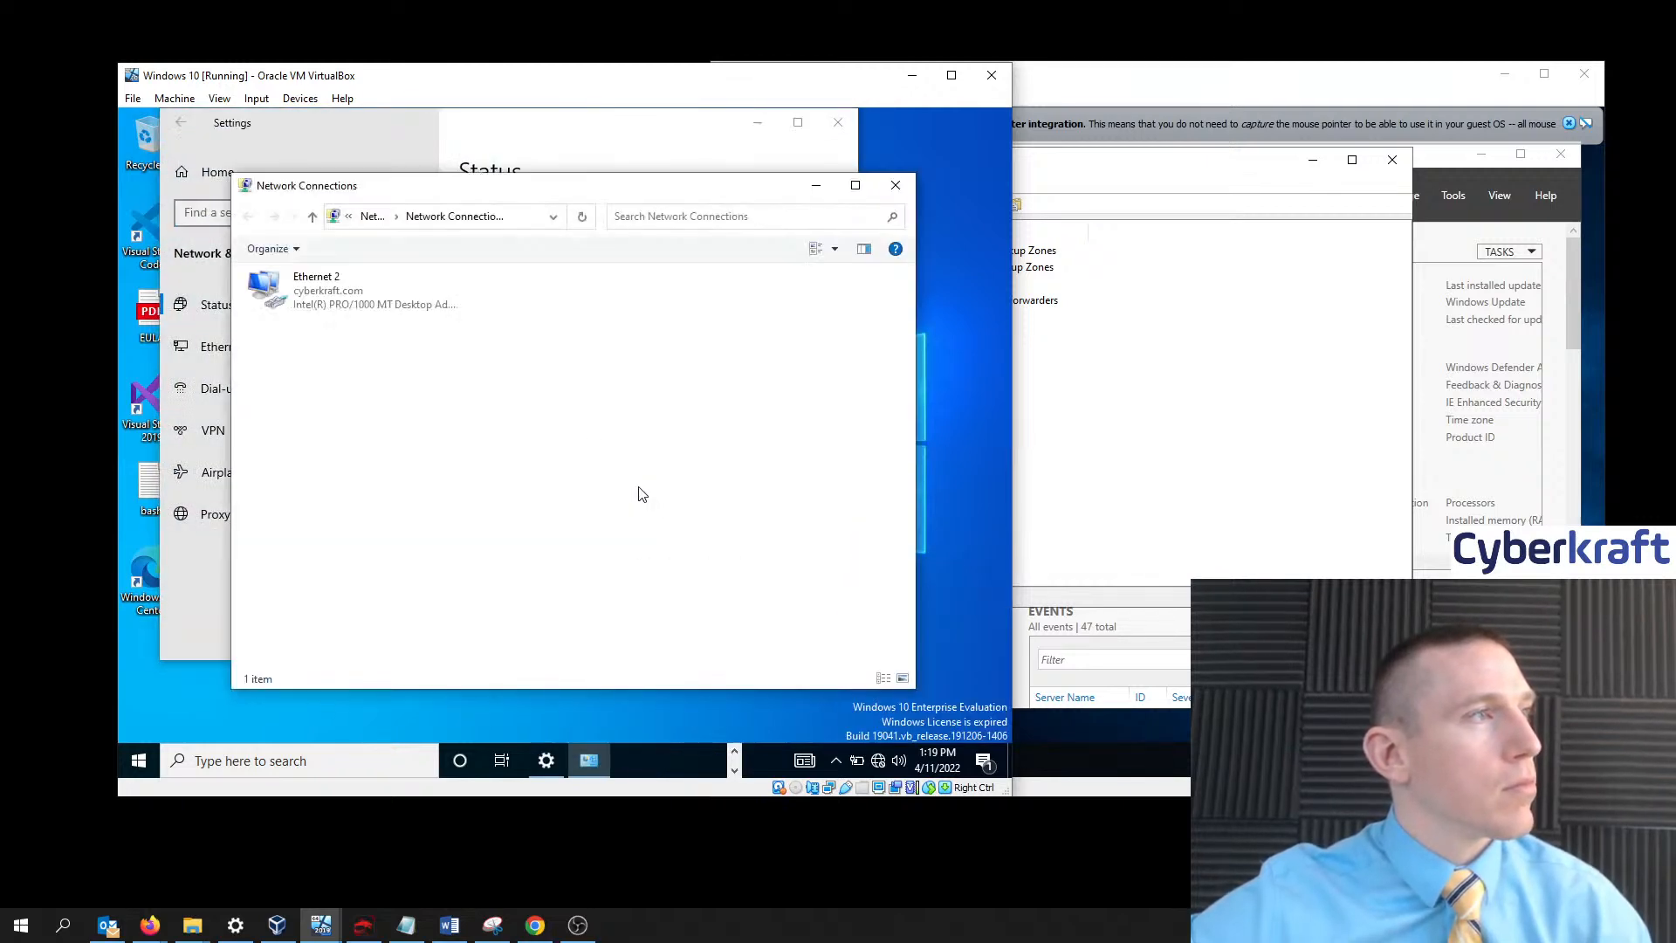
pyautogui.rightClick(365, 301)
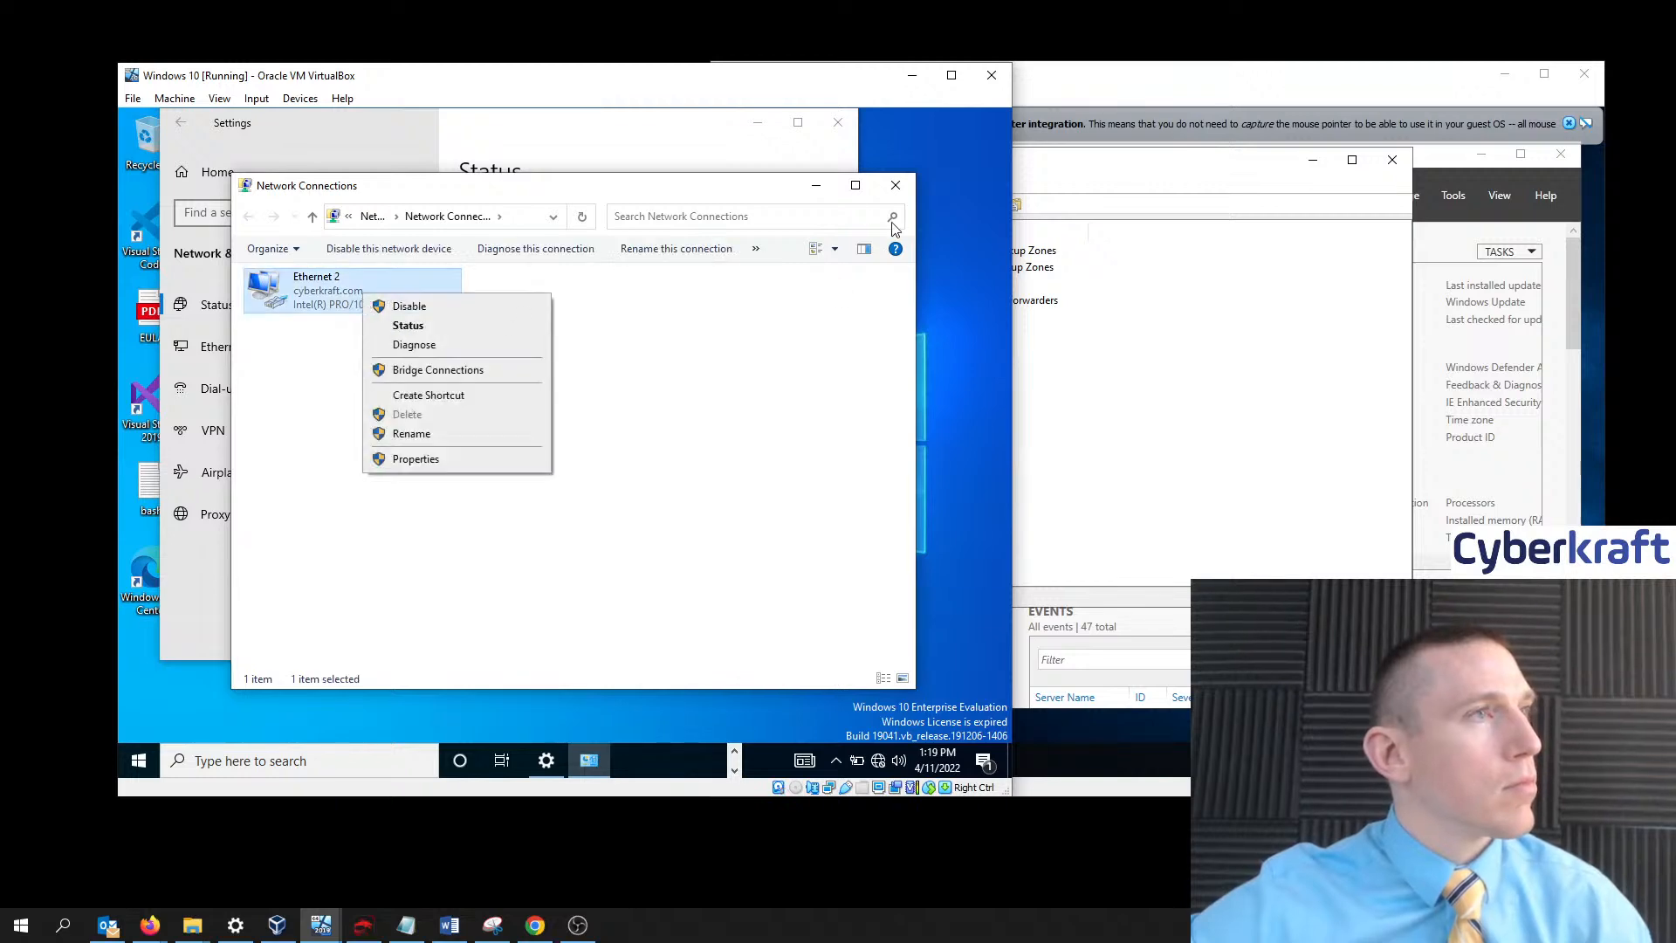
pyautogui.click(810, 183)
pyautogui.click(816, 185)
pyautogui.scroll(-1, 722, 493)
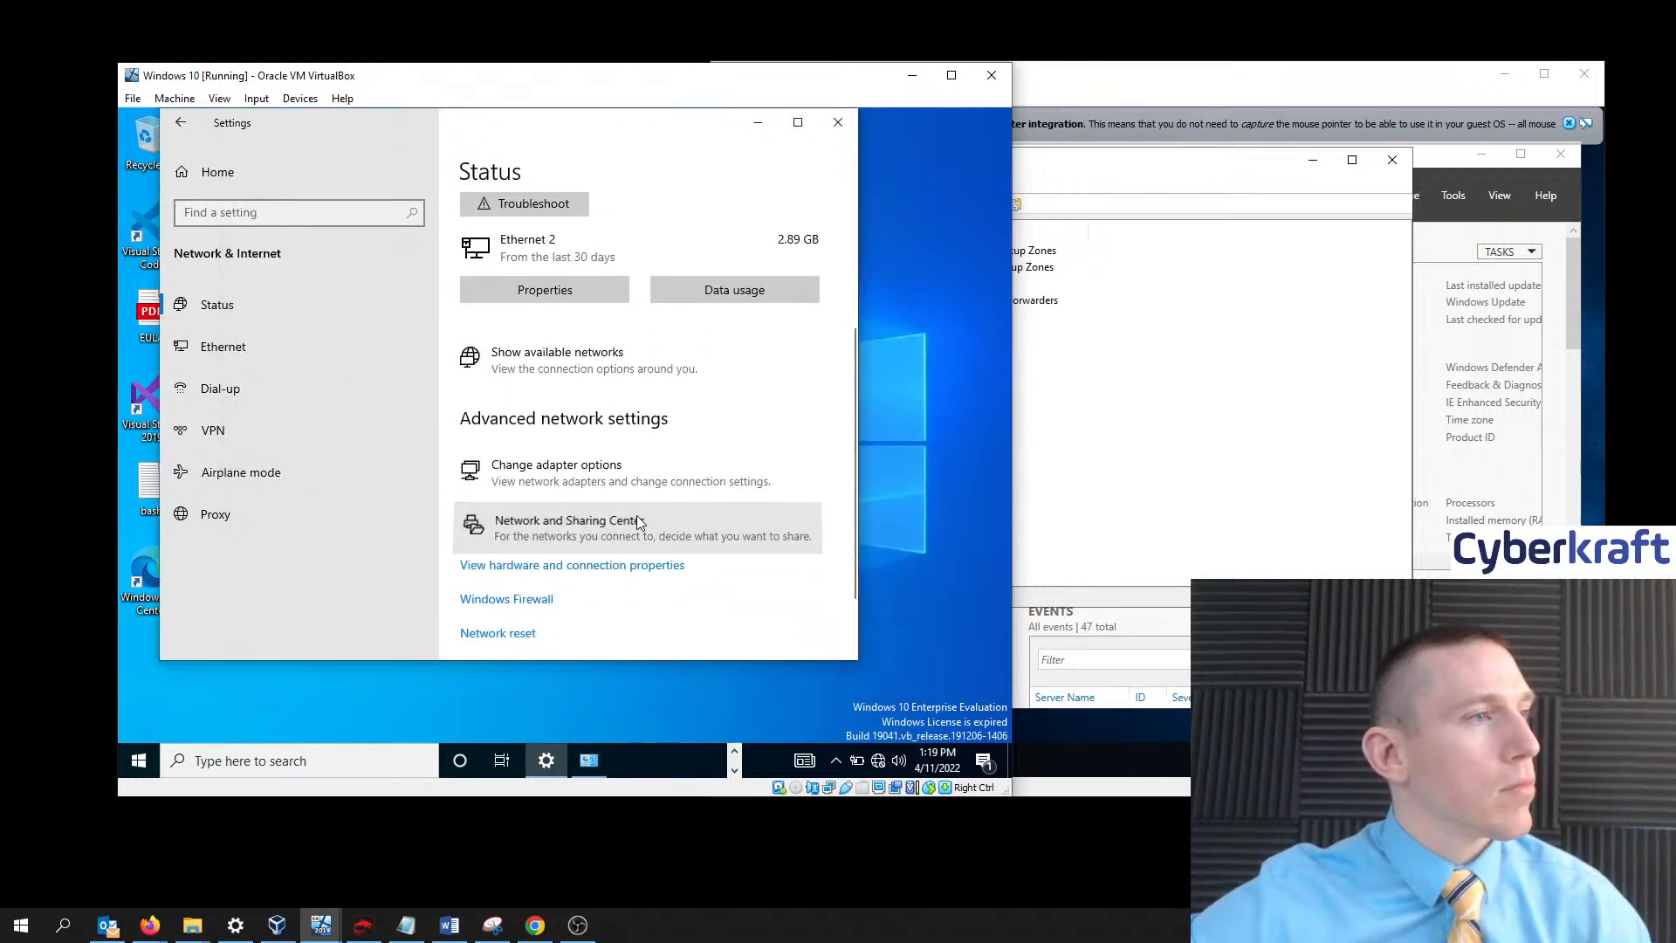
pyautogui.click(593, 524)
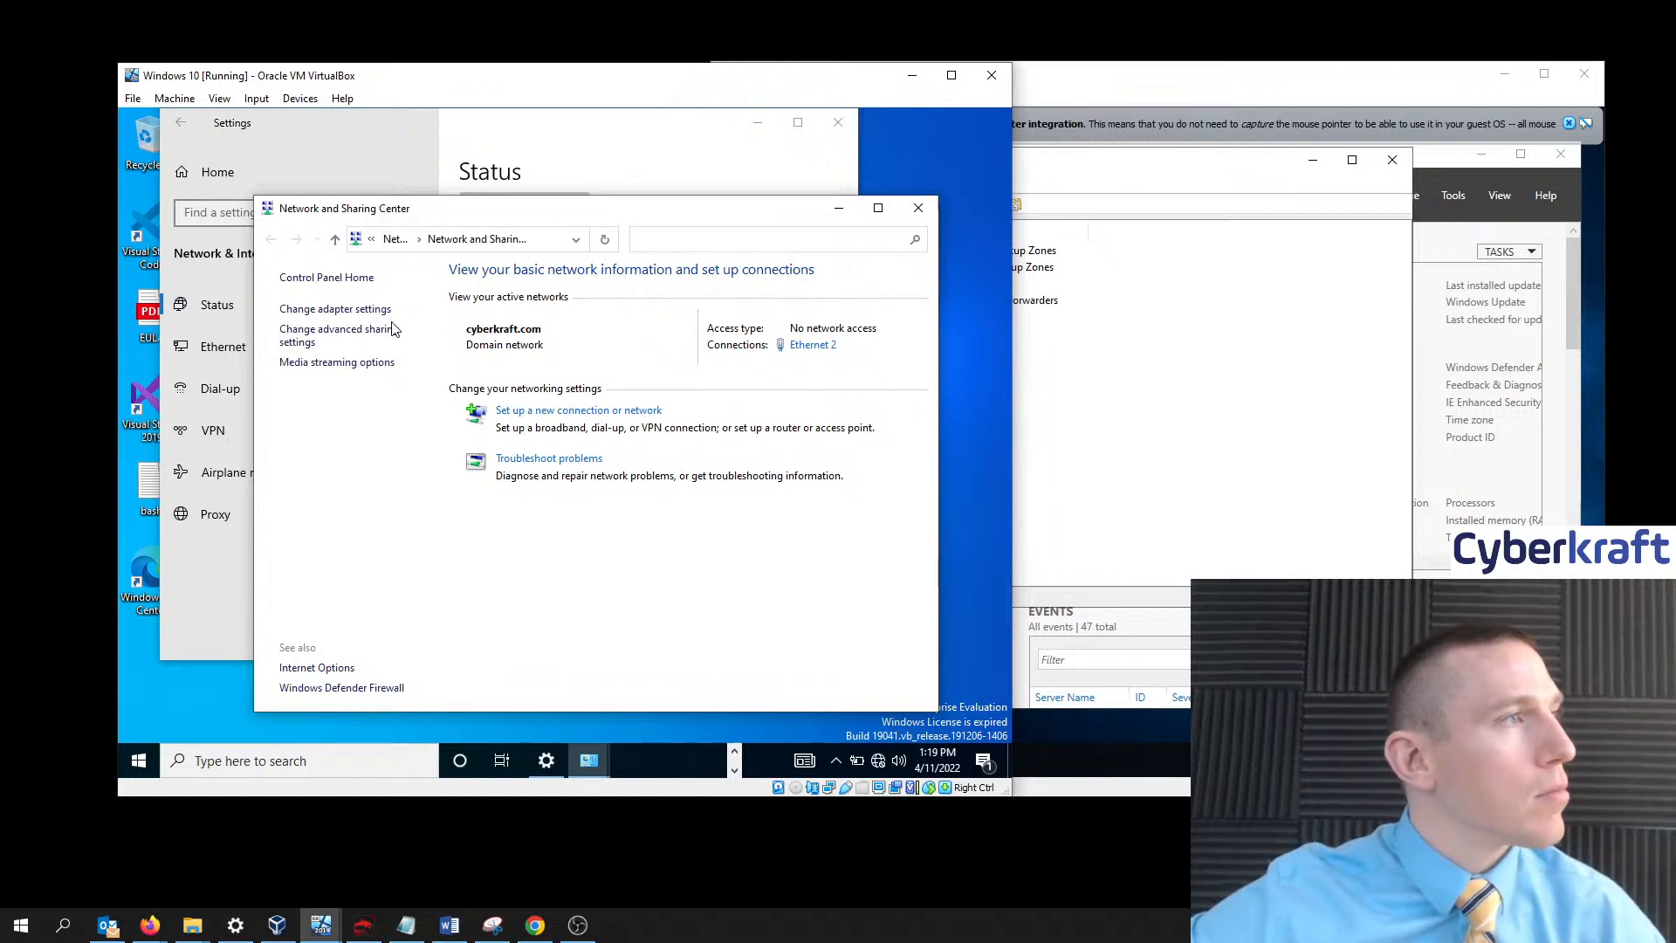
# - Turn on network discovery and file and printer sharing for the domain profile and save changes
pyautogui.click(360, 337)
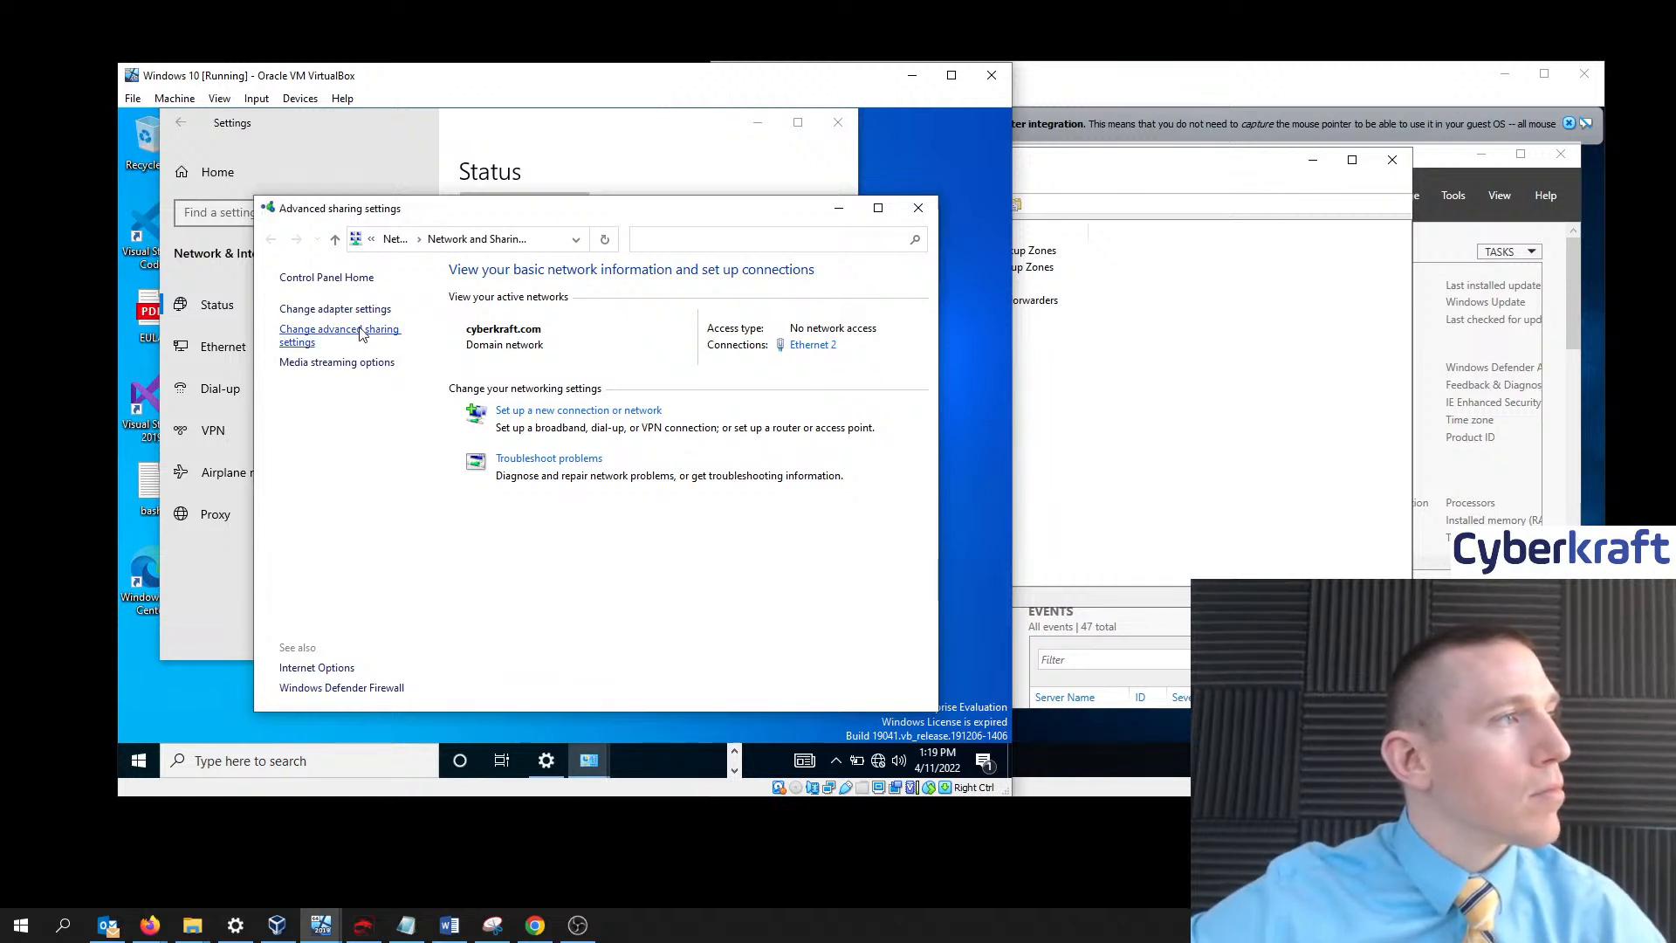
pyautogui.click(505, 493)
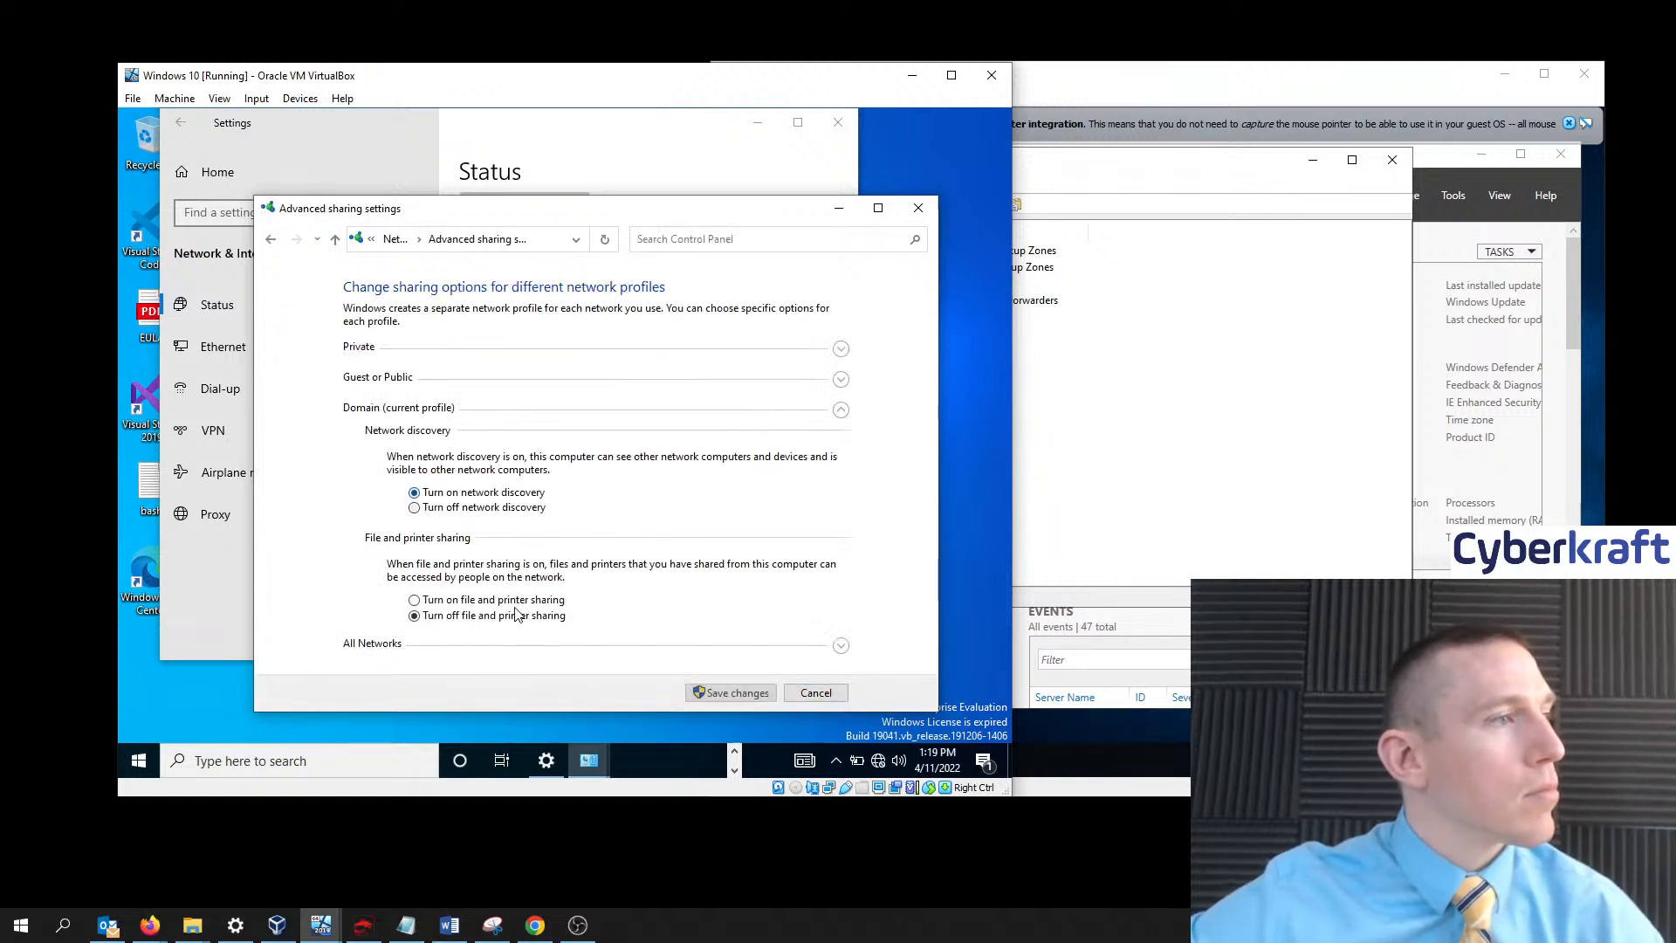
pyautogui.click(512, 603)
pyautogui.click(414, 349)
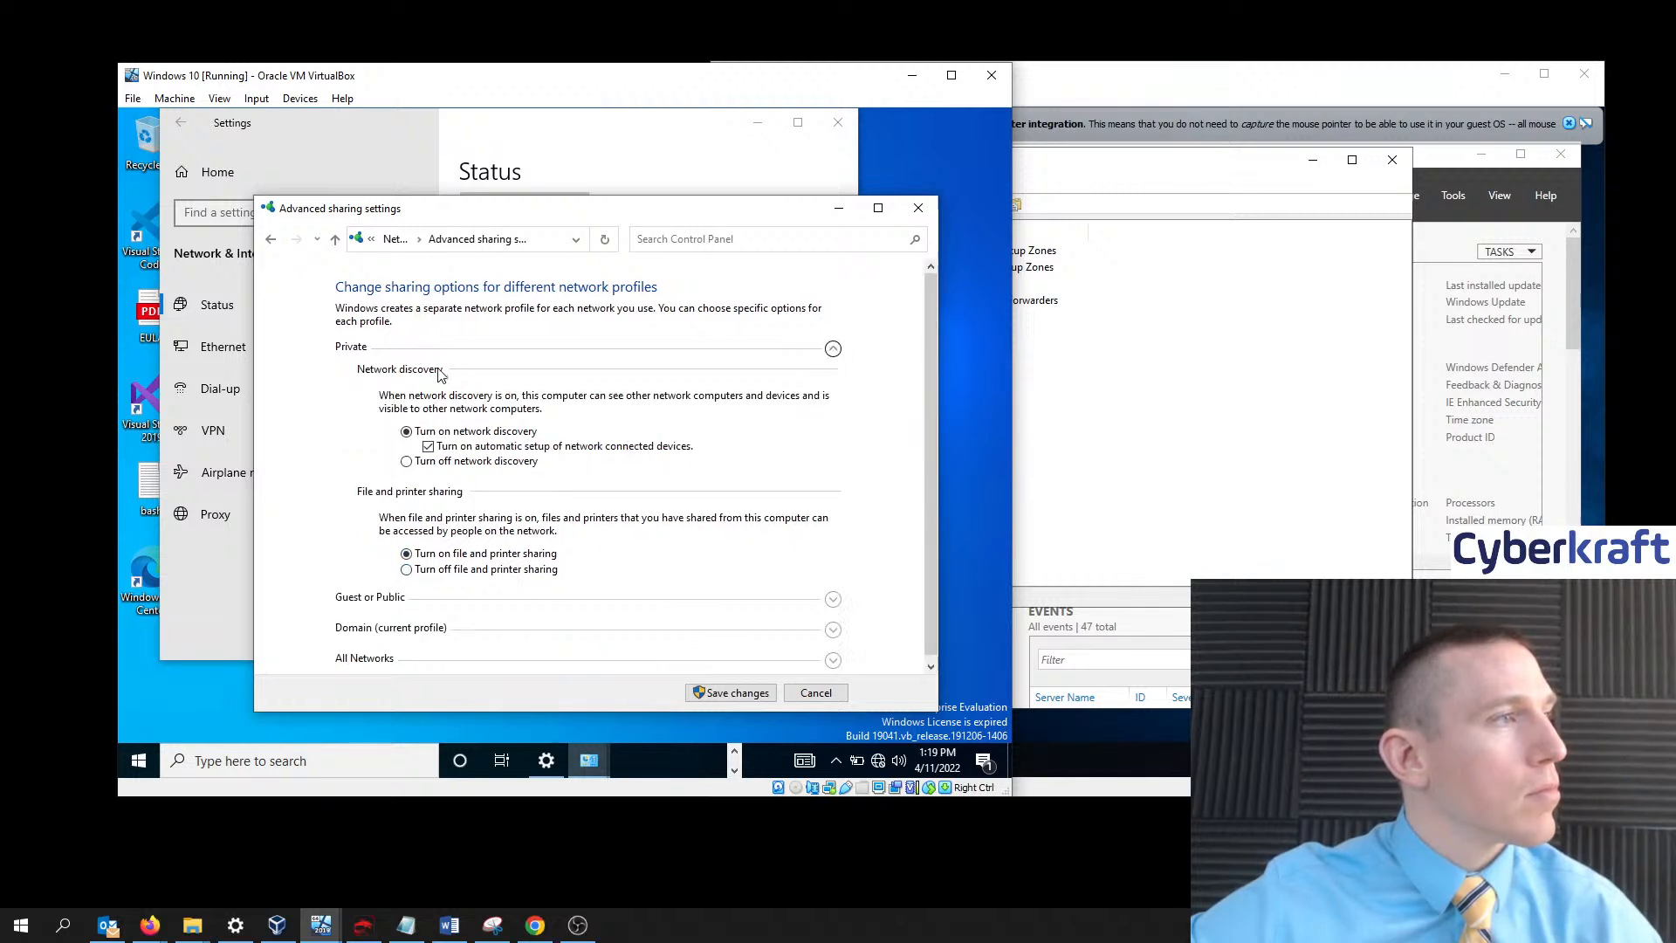
pyautogui.click(489, 600)
pyautogui.click(512, 647)
pyautogui.scroll(-1, 648, 581)
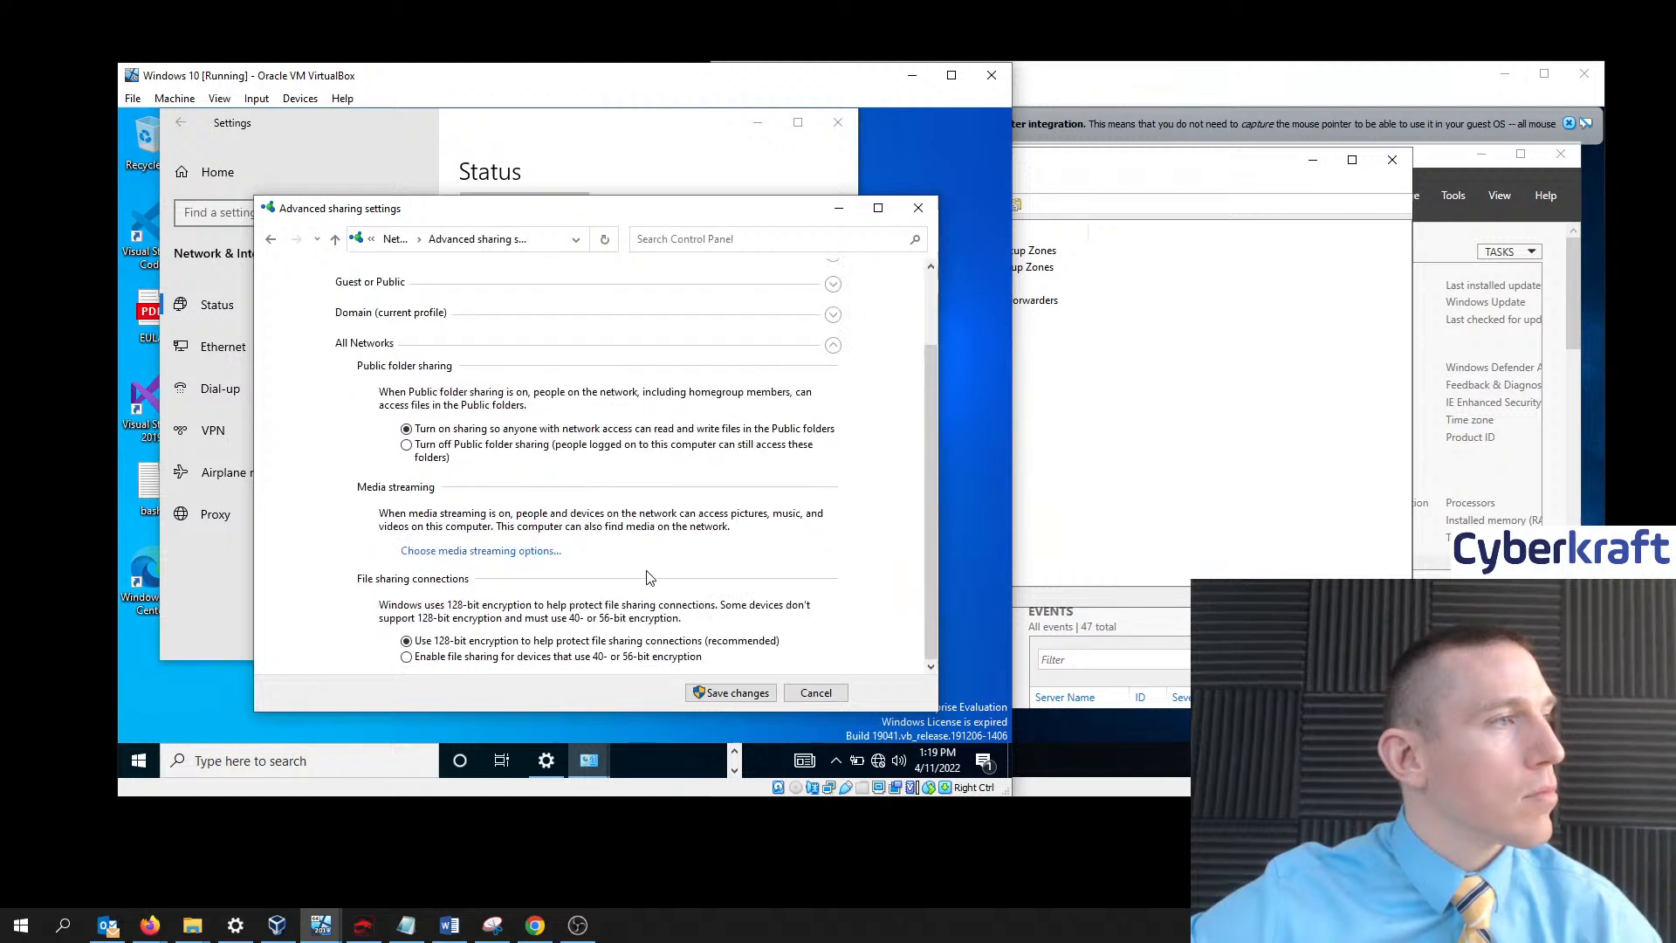
pyautogui.click(748, 695)
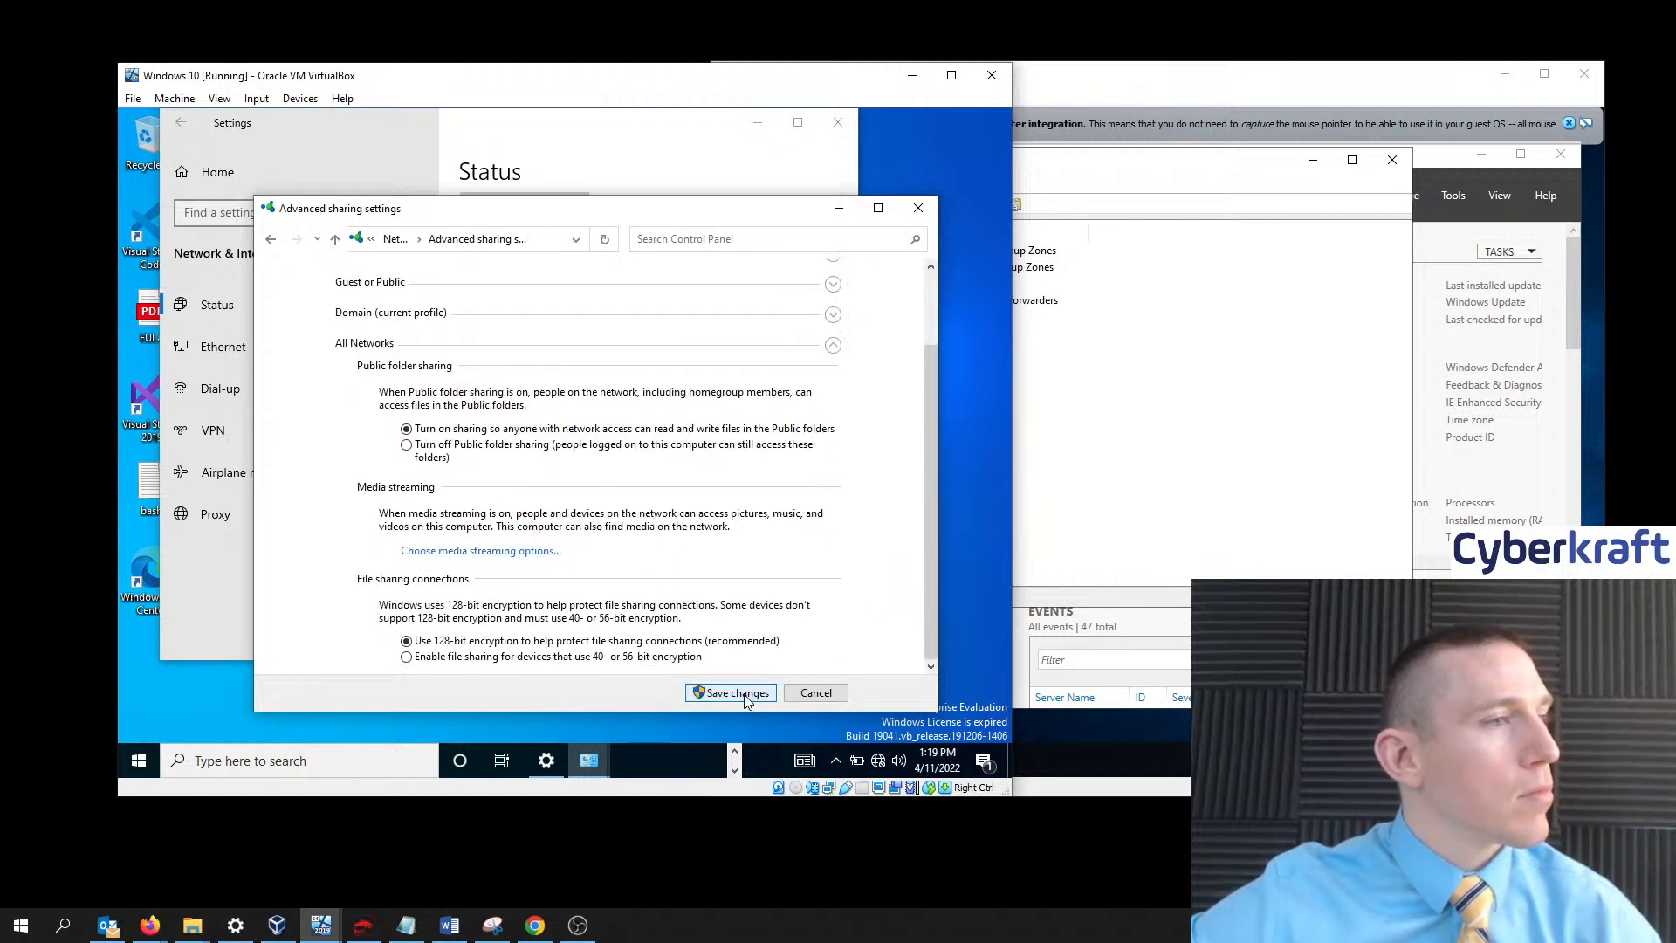
# - Close Network and Sharing Center and the network settings window to clear the desktop
pyautogui.click(918, 210)
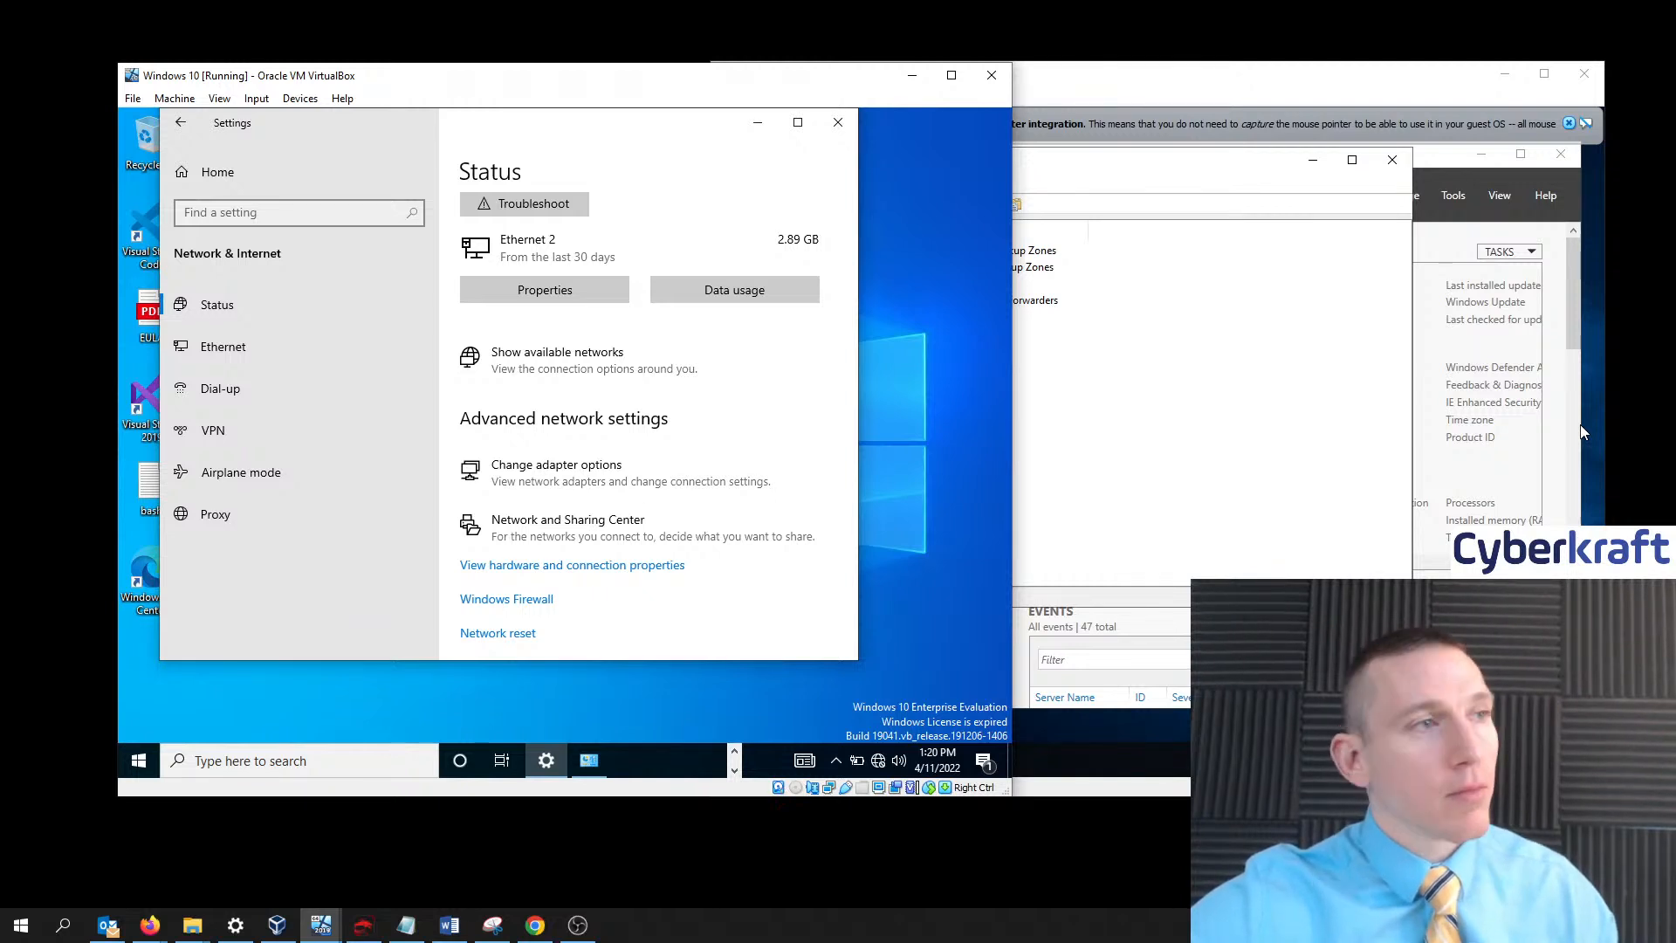
pyautogui.click(912, 467)
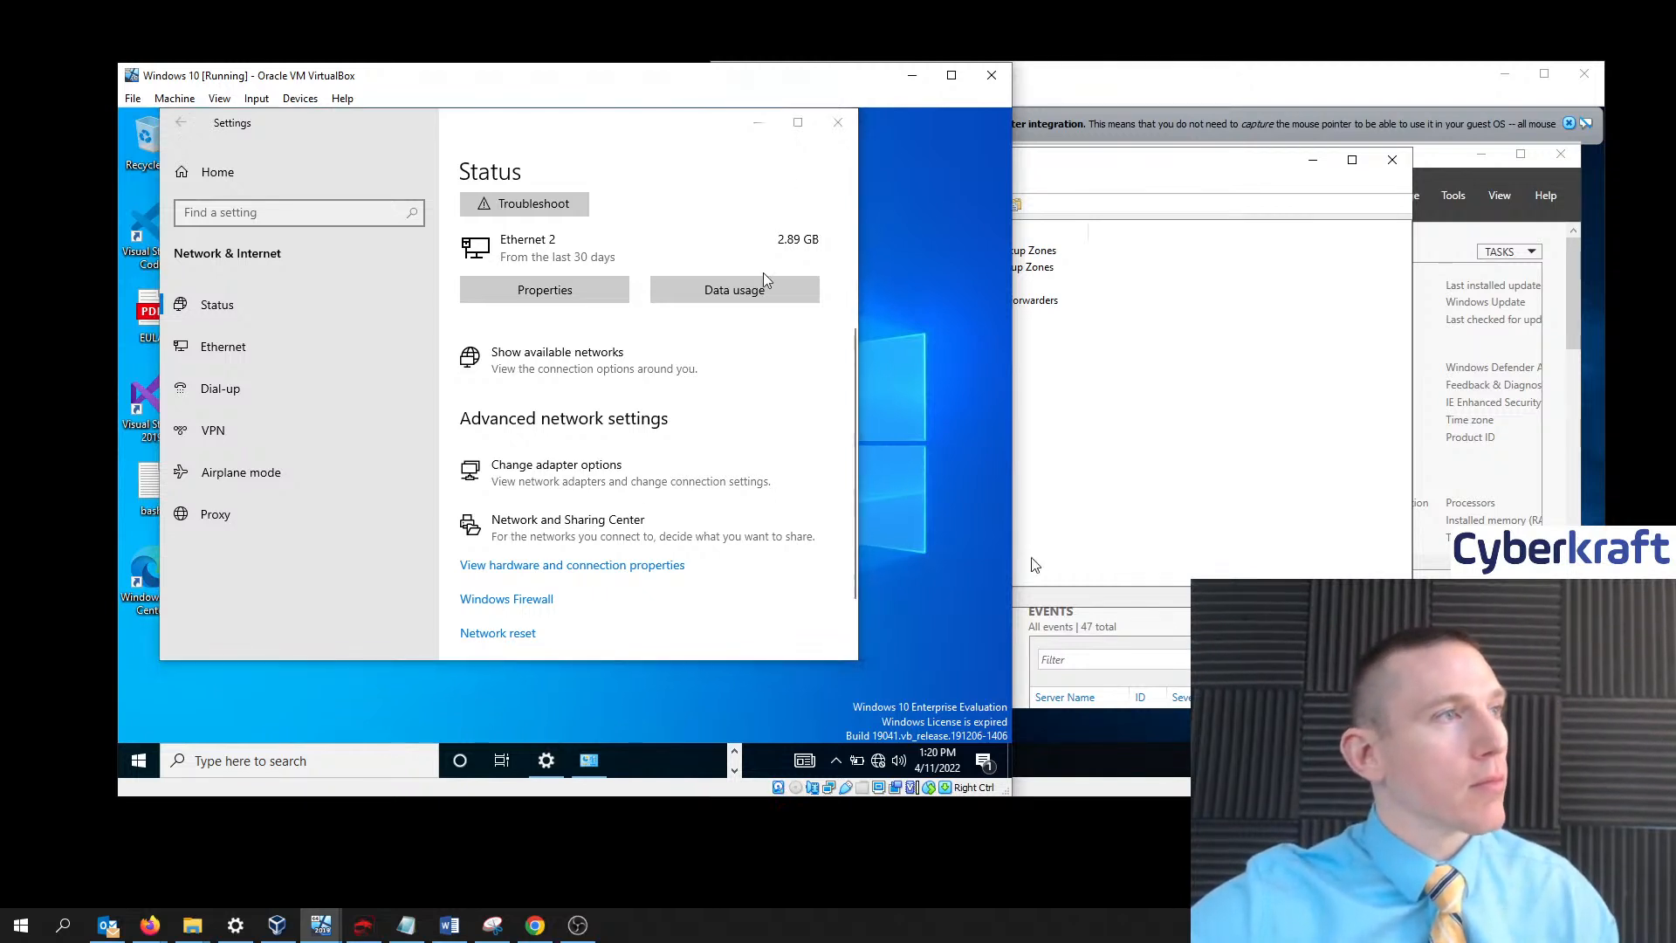
pyautogui.click(758, 122)
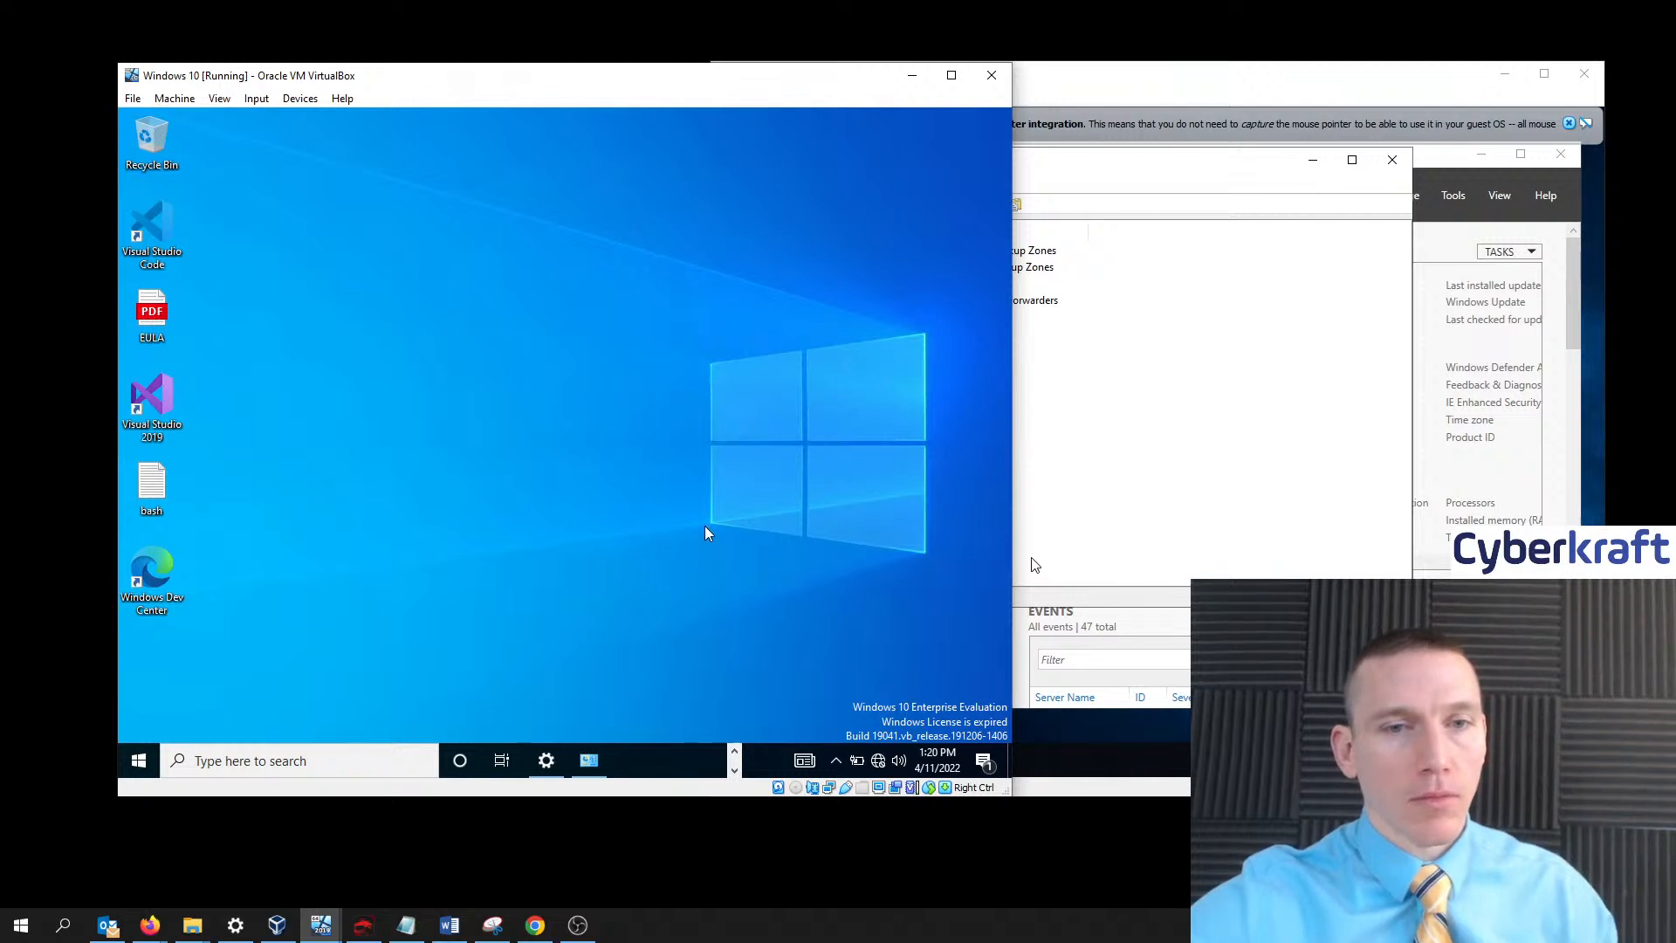
# - Sign out of the local User account from the Start menu's account options
pyautogui.click(140, 761)
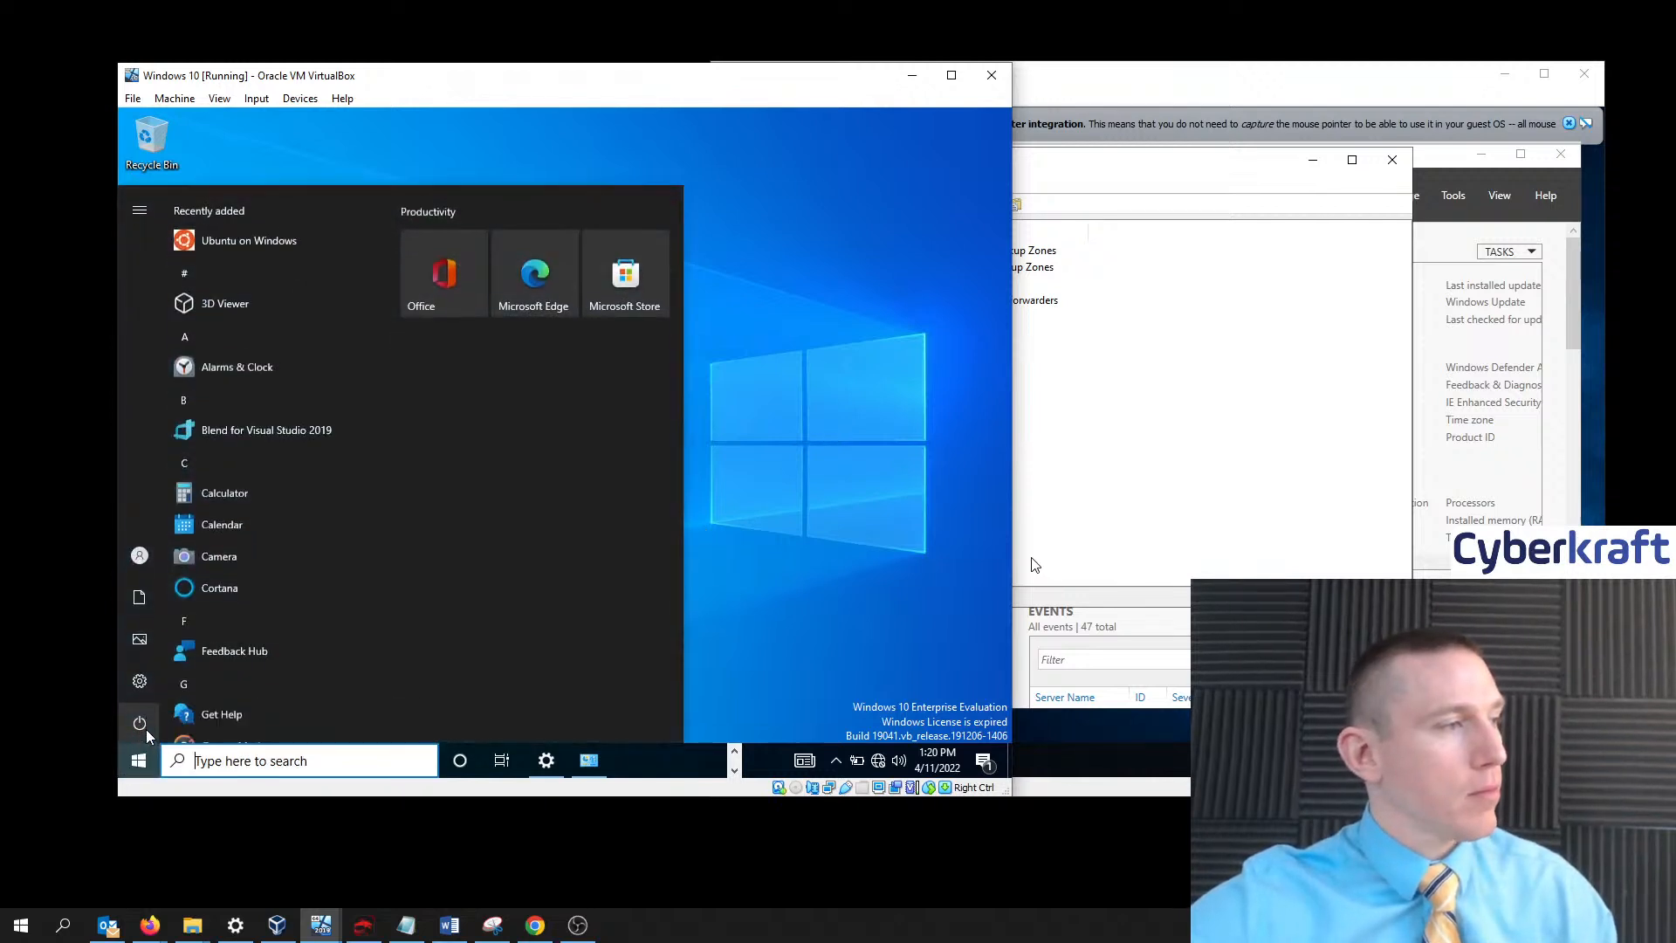
pyautogui.click(152, 722)
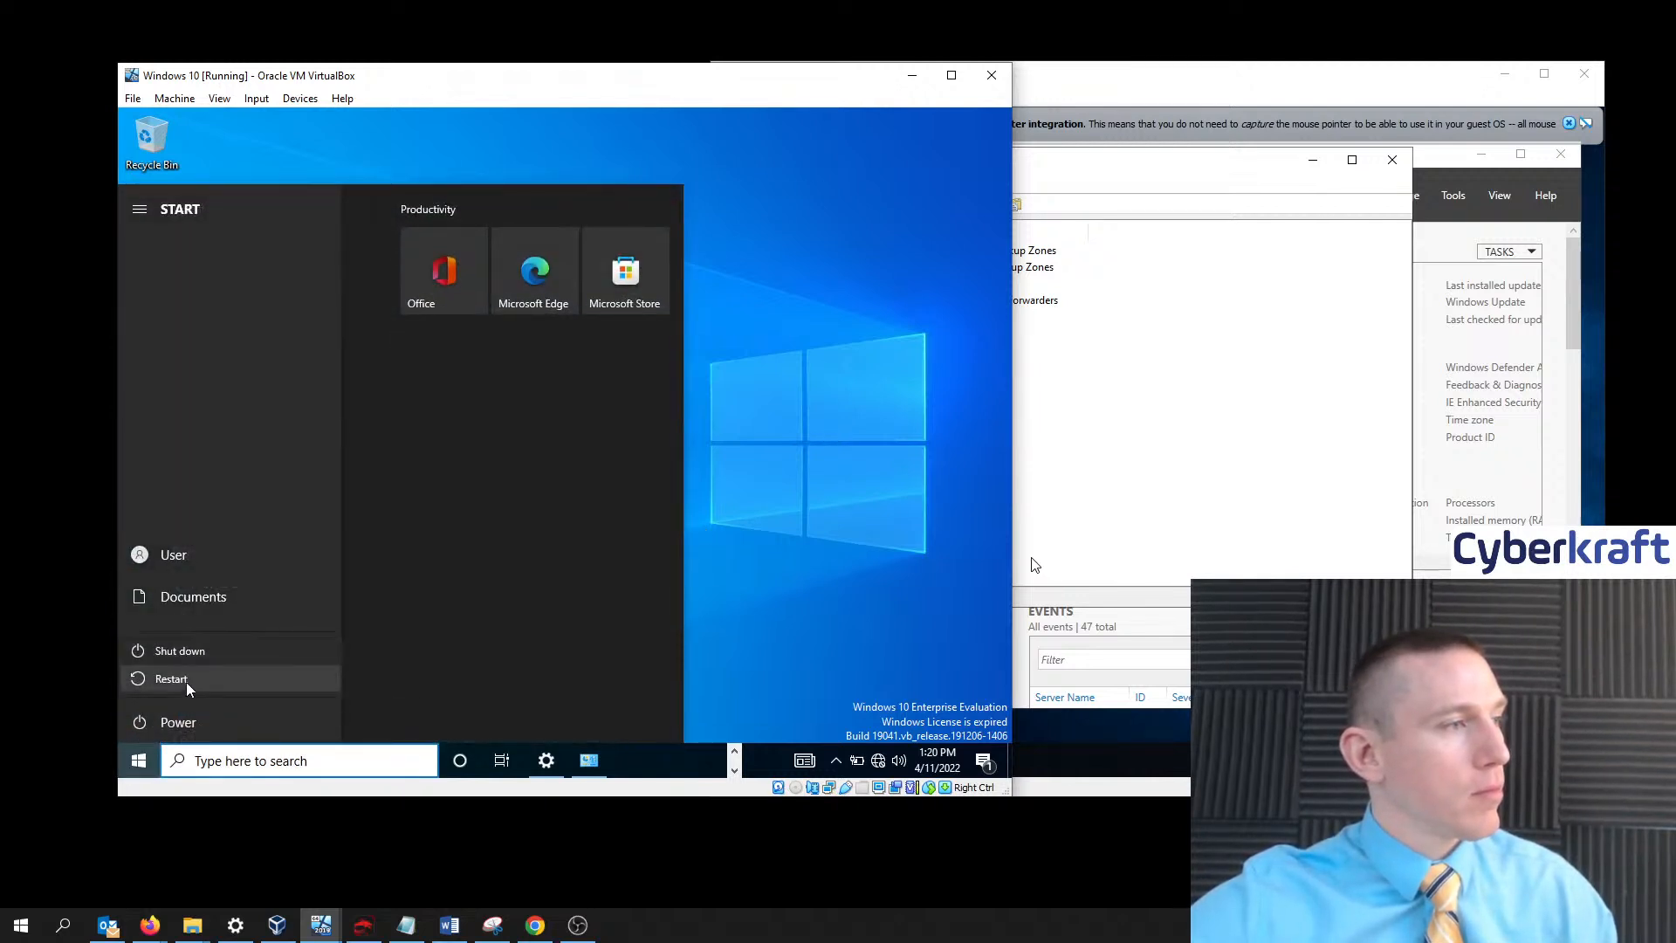
pyautogui.click(371, 605)
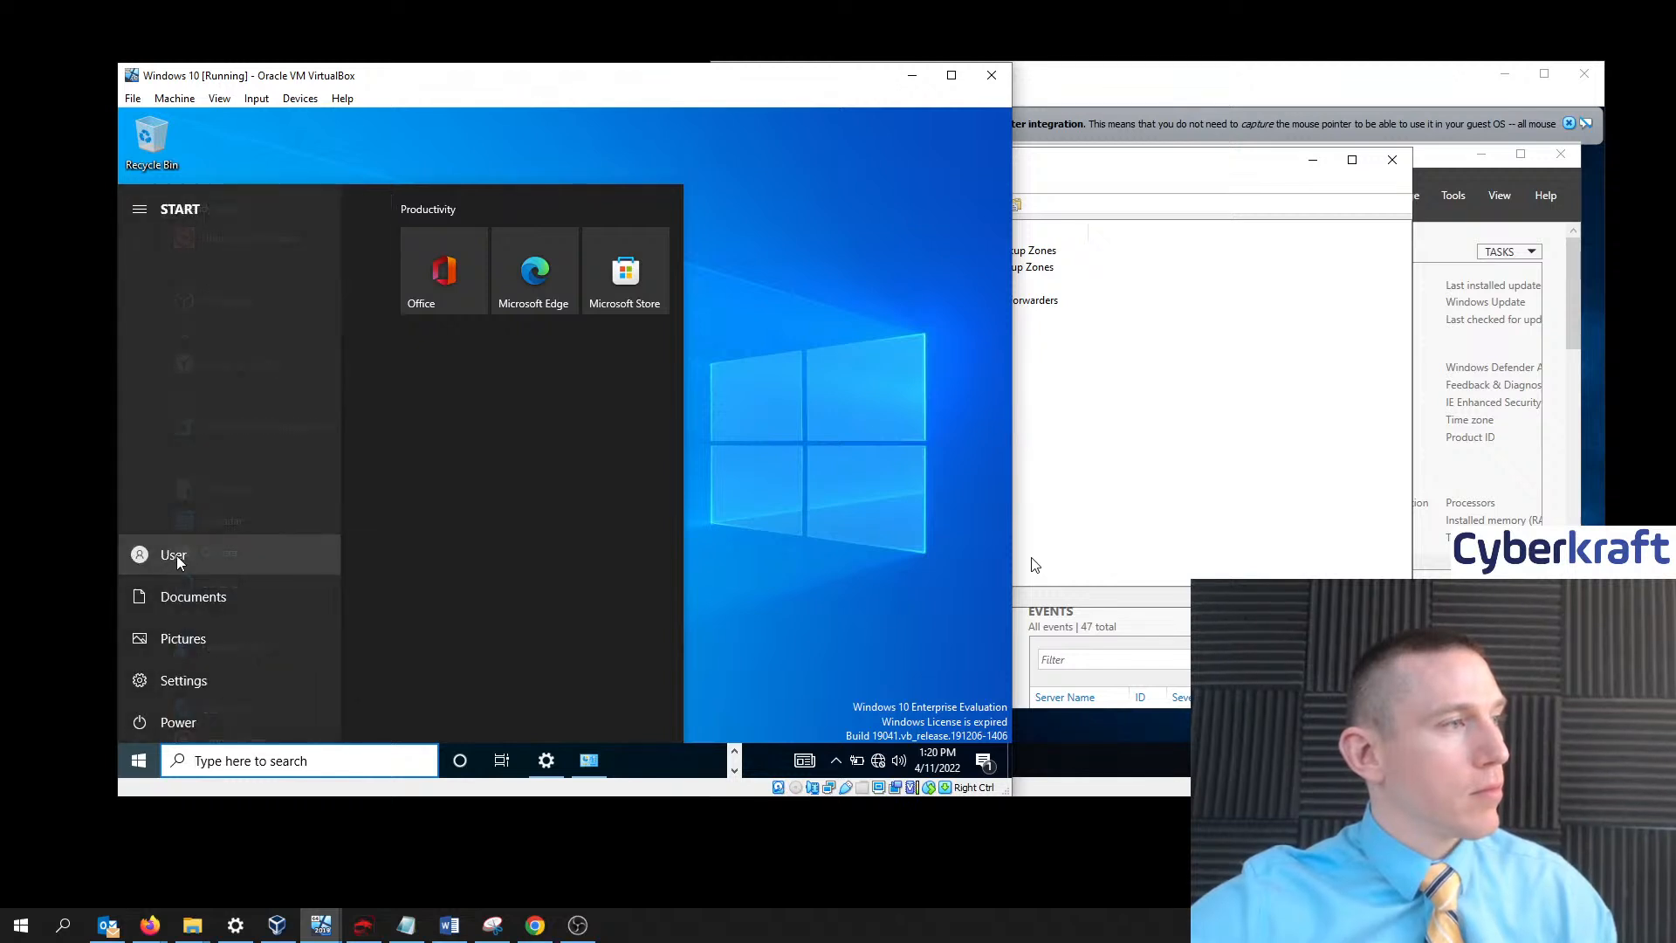
pyautogui.click(166, 557)
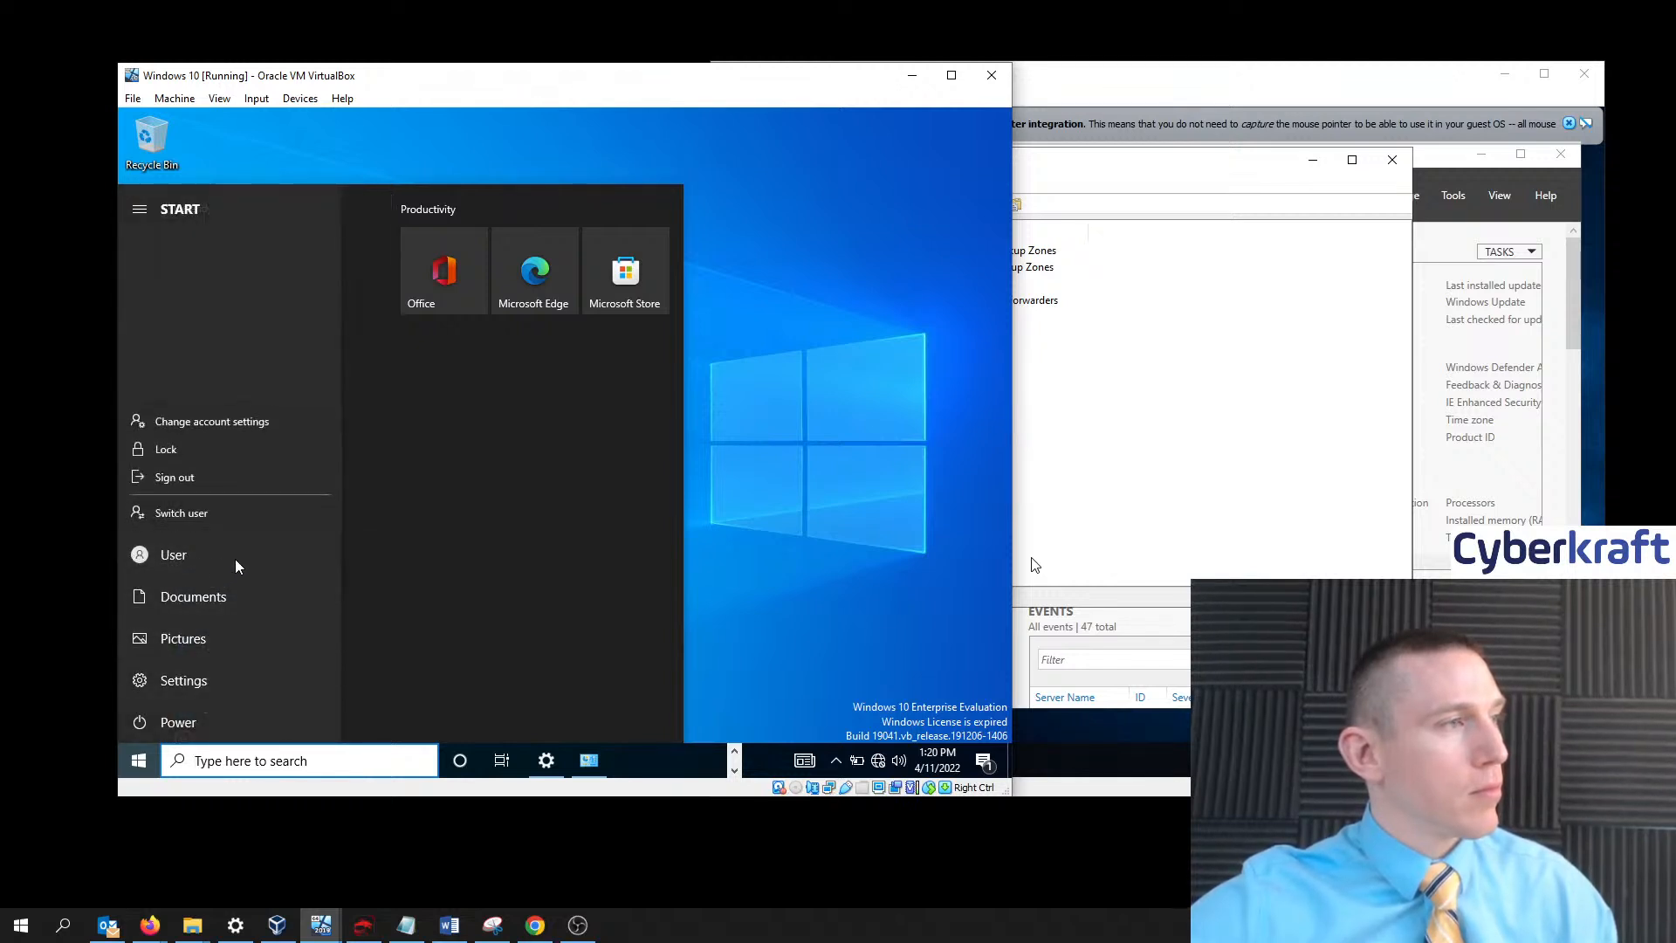
pyautogui.click(209, 477)
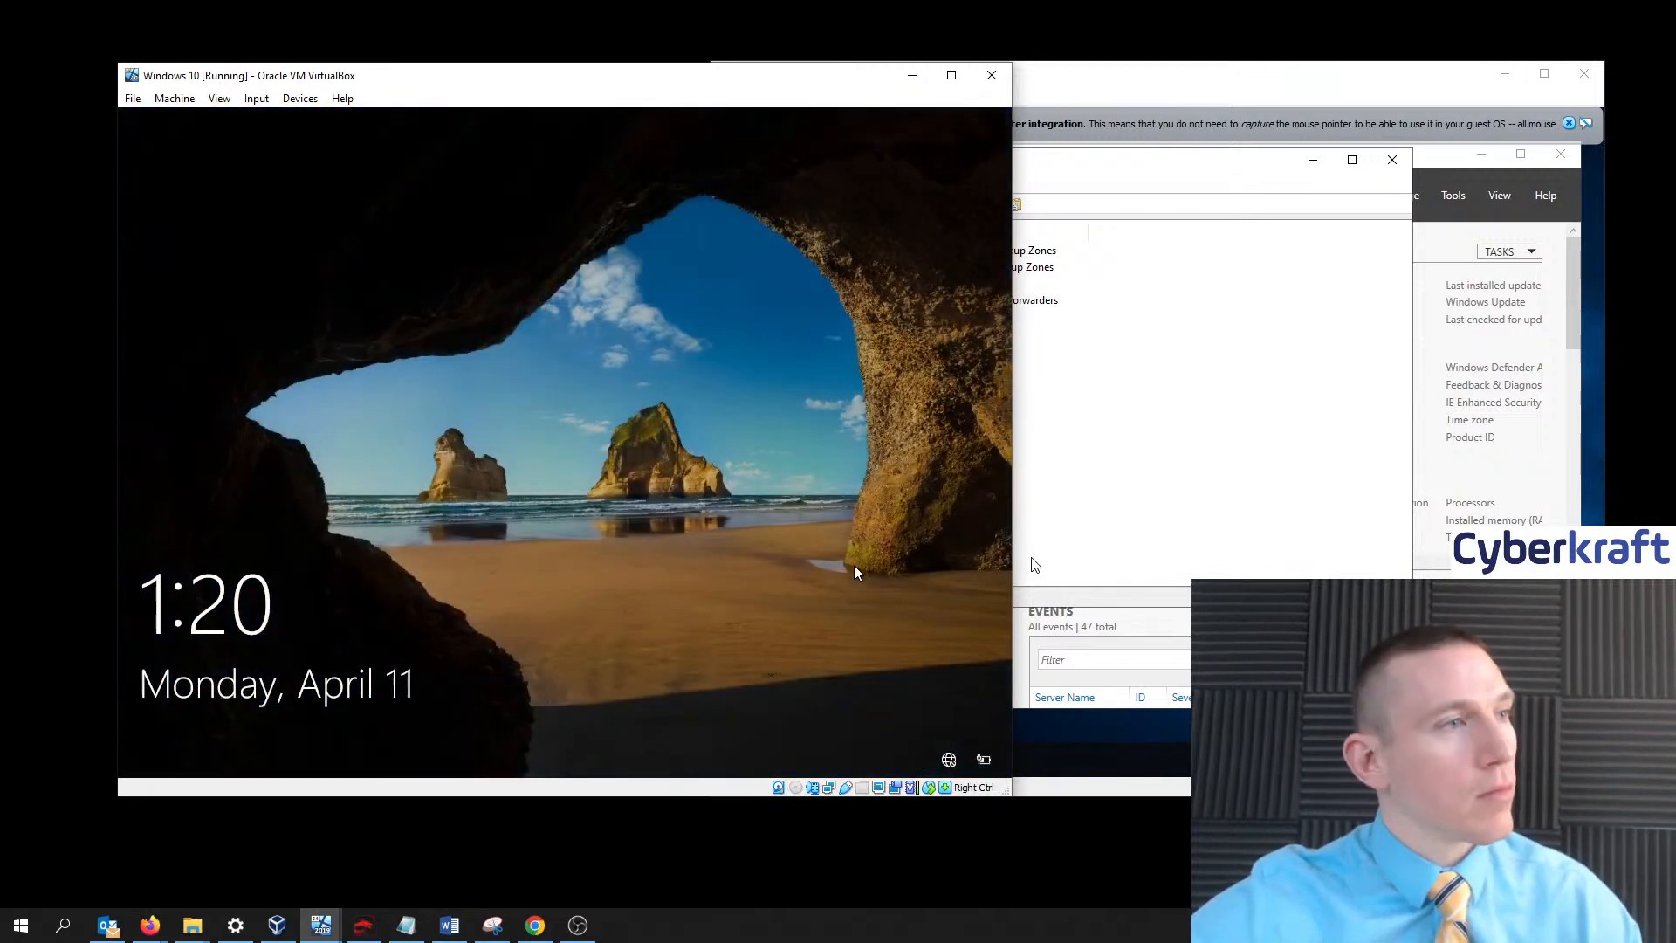
# - Sign in as Other user with the domain user's name and password, then dismiss the domain-unavailable error
pyautogui.click(709, 458)
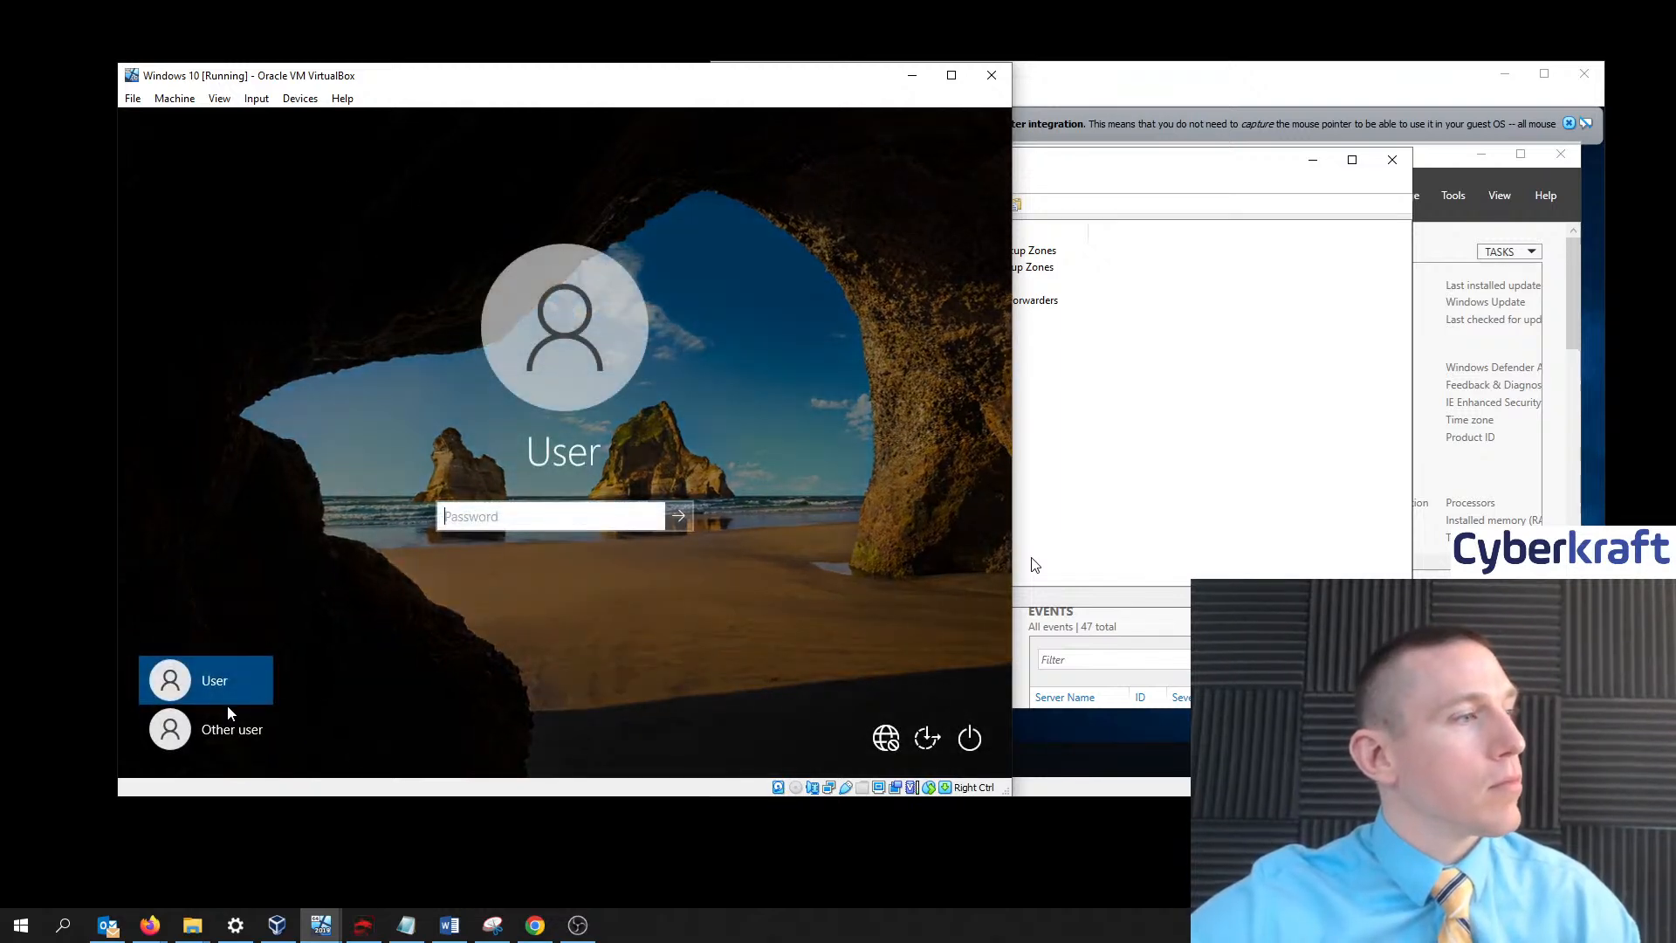
pyautogui.click(229, 728)
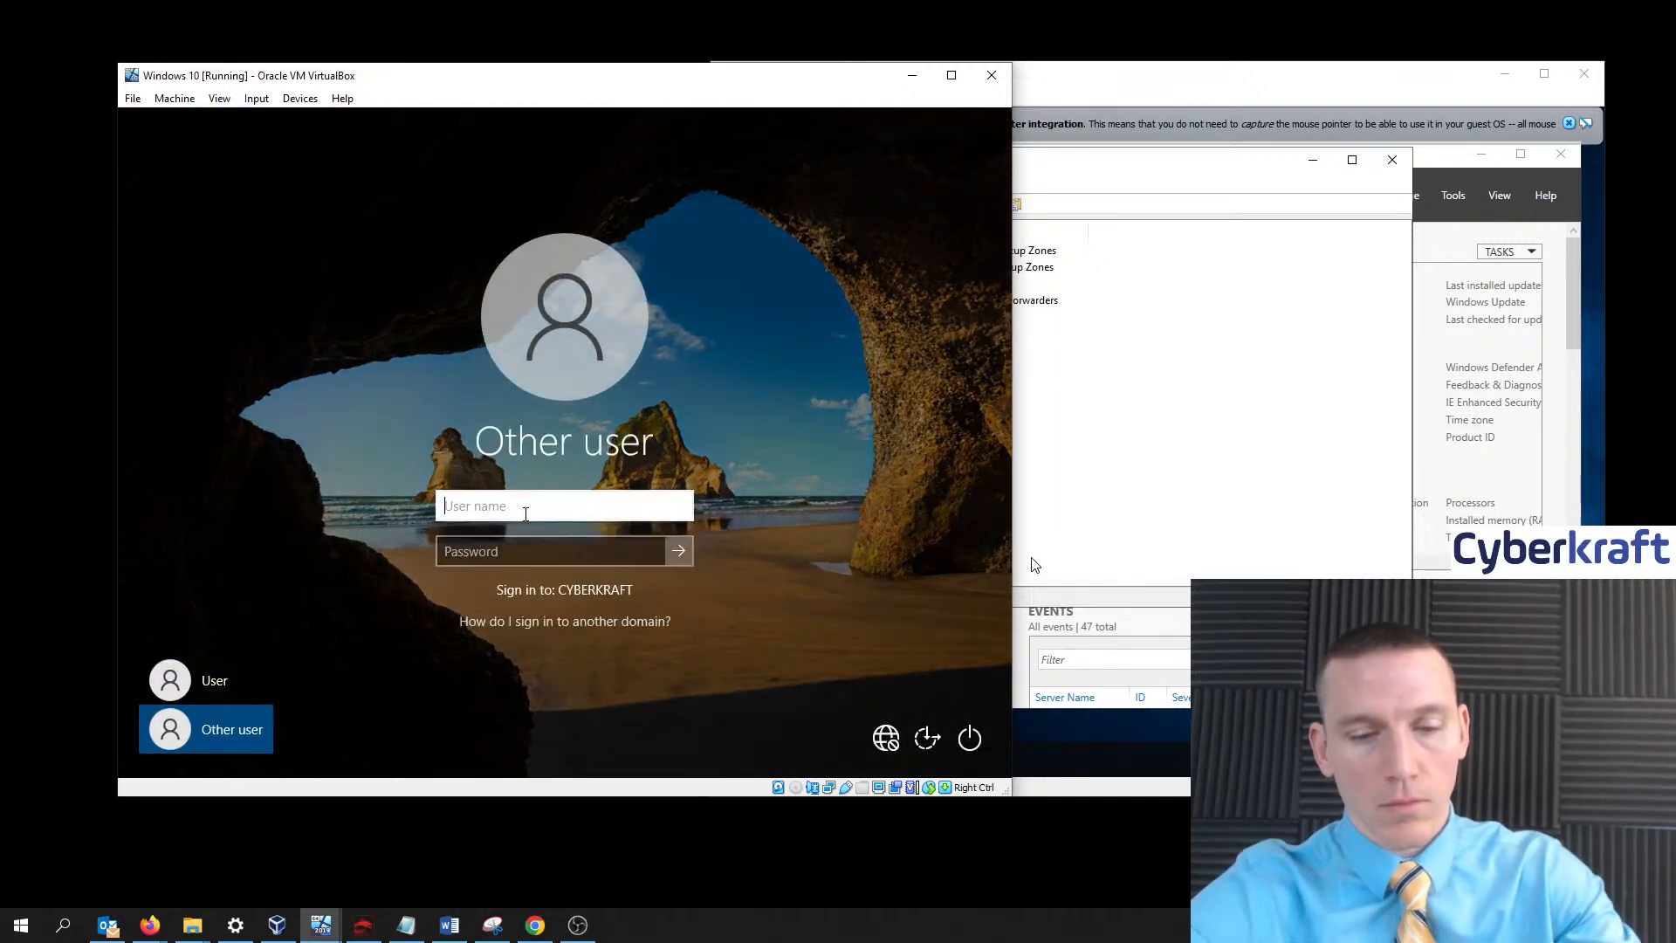
pyautogui.write('john')
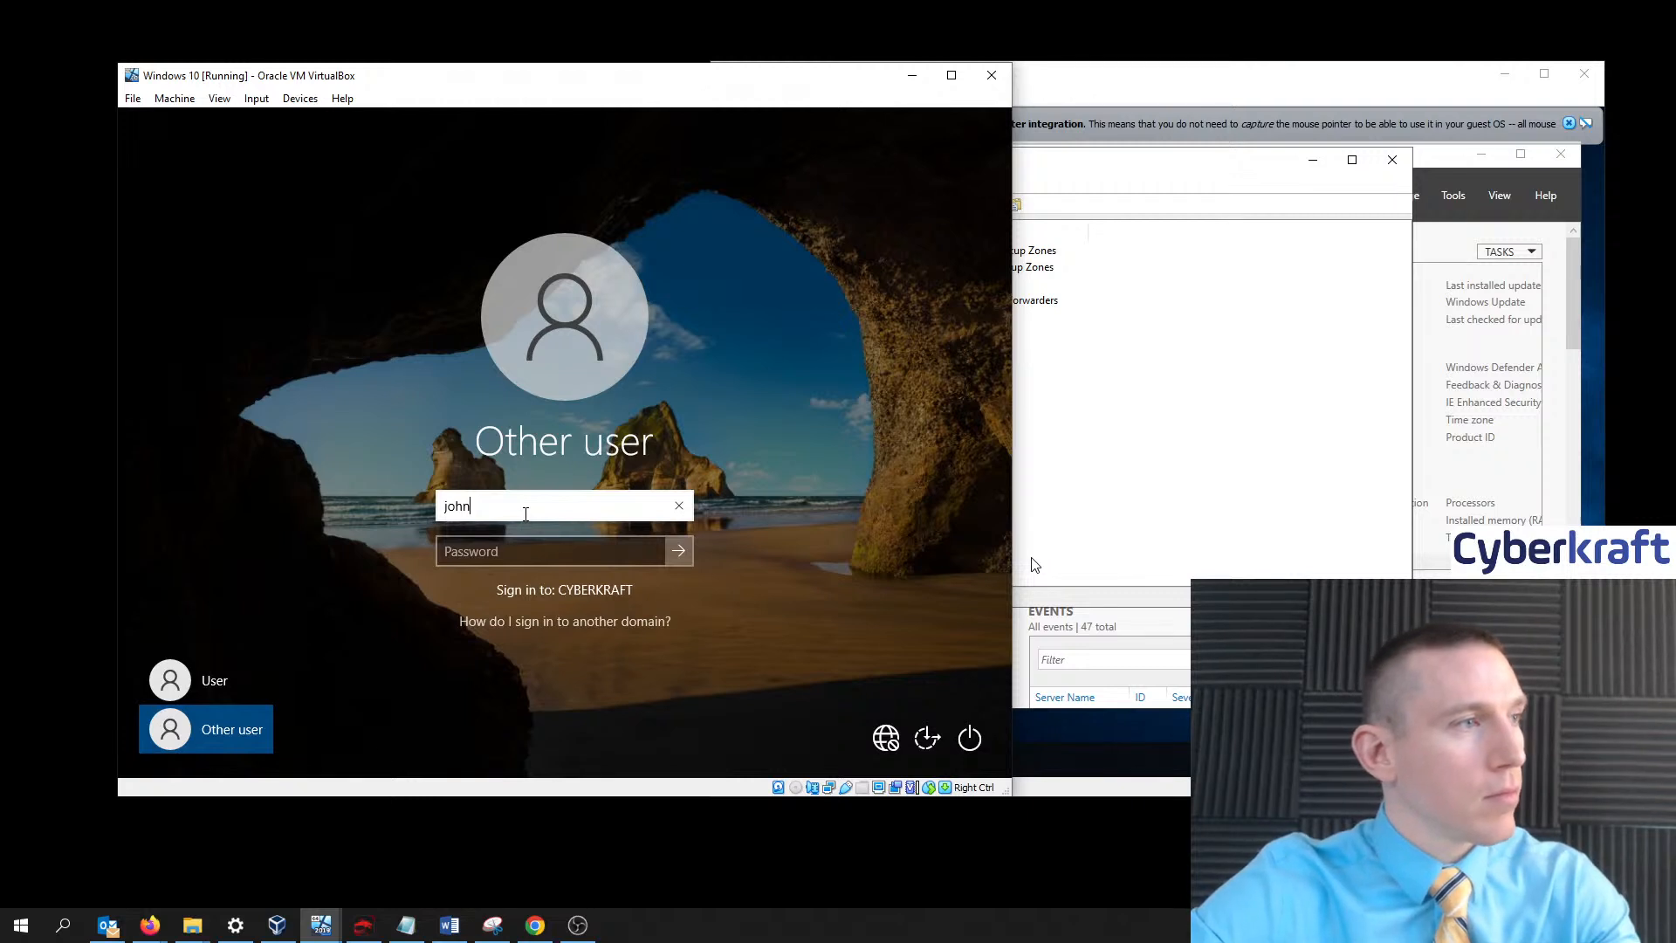
pyautogui.write('th')
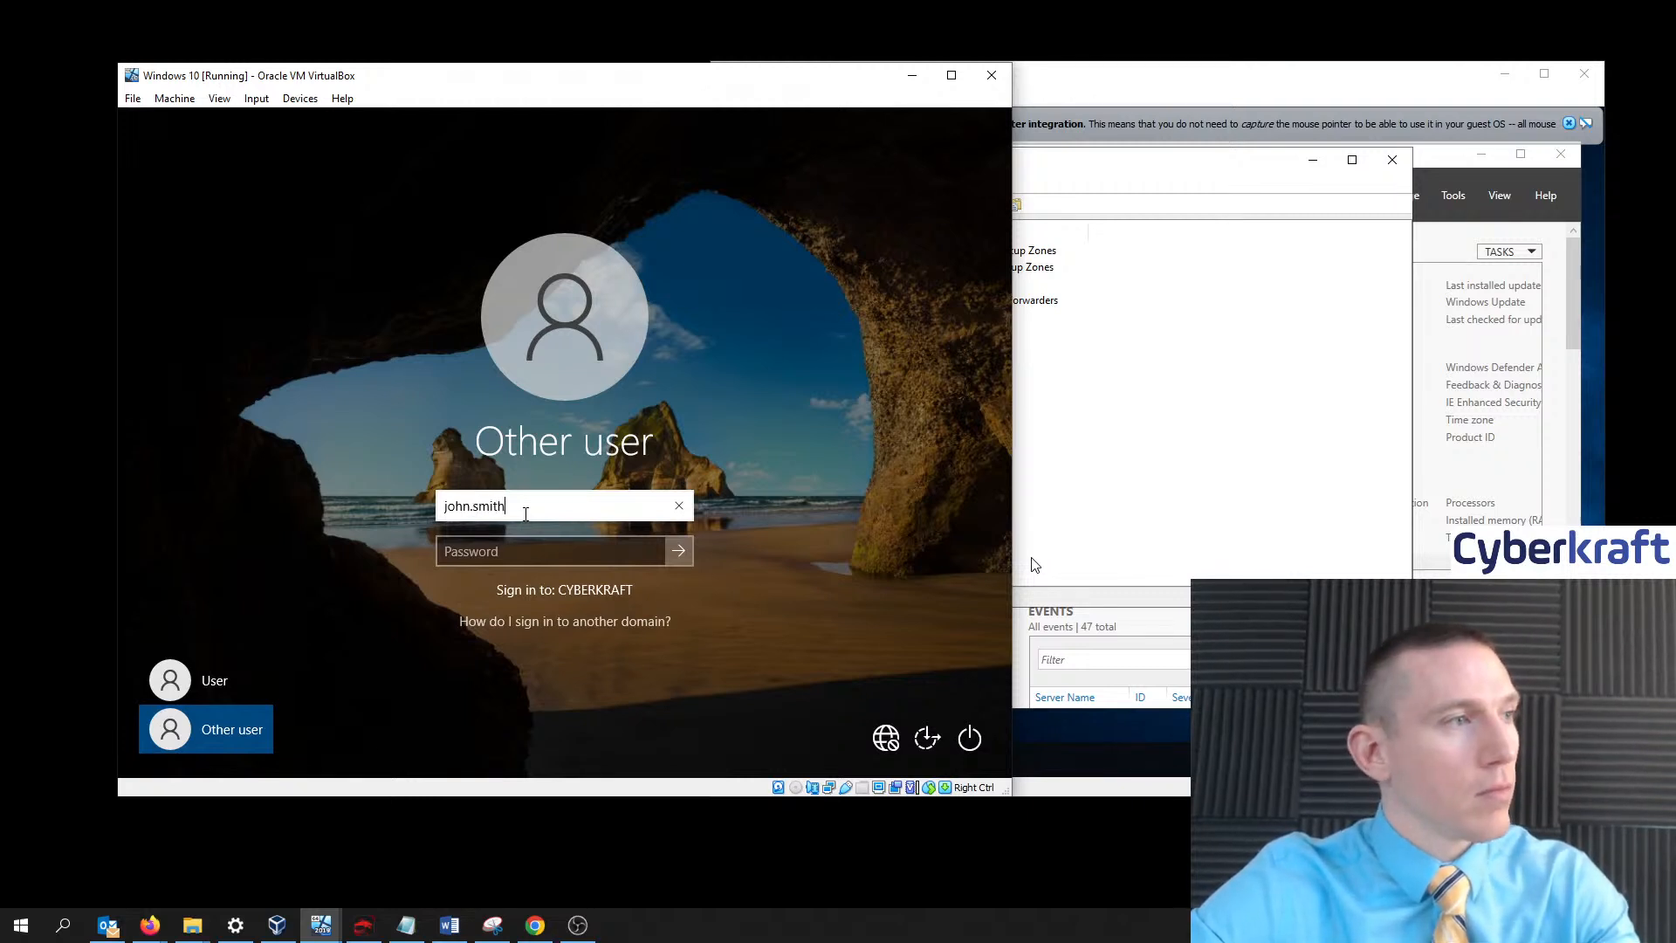
pyautogui.press('Tab')
pyautogui.write('Pa')
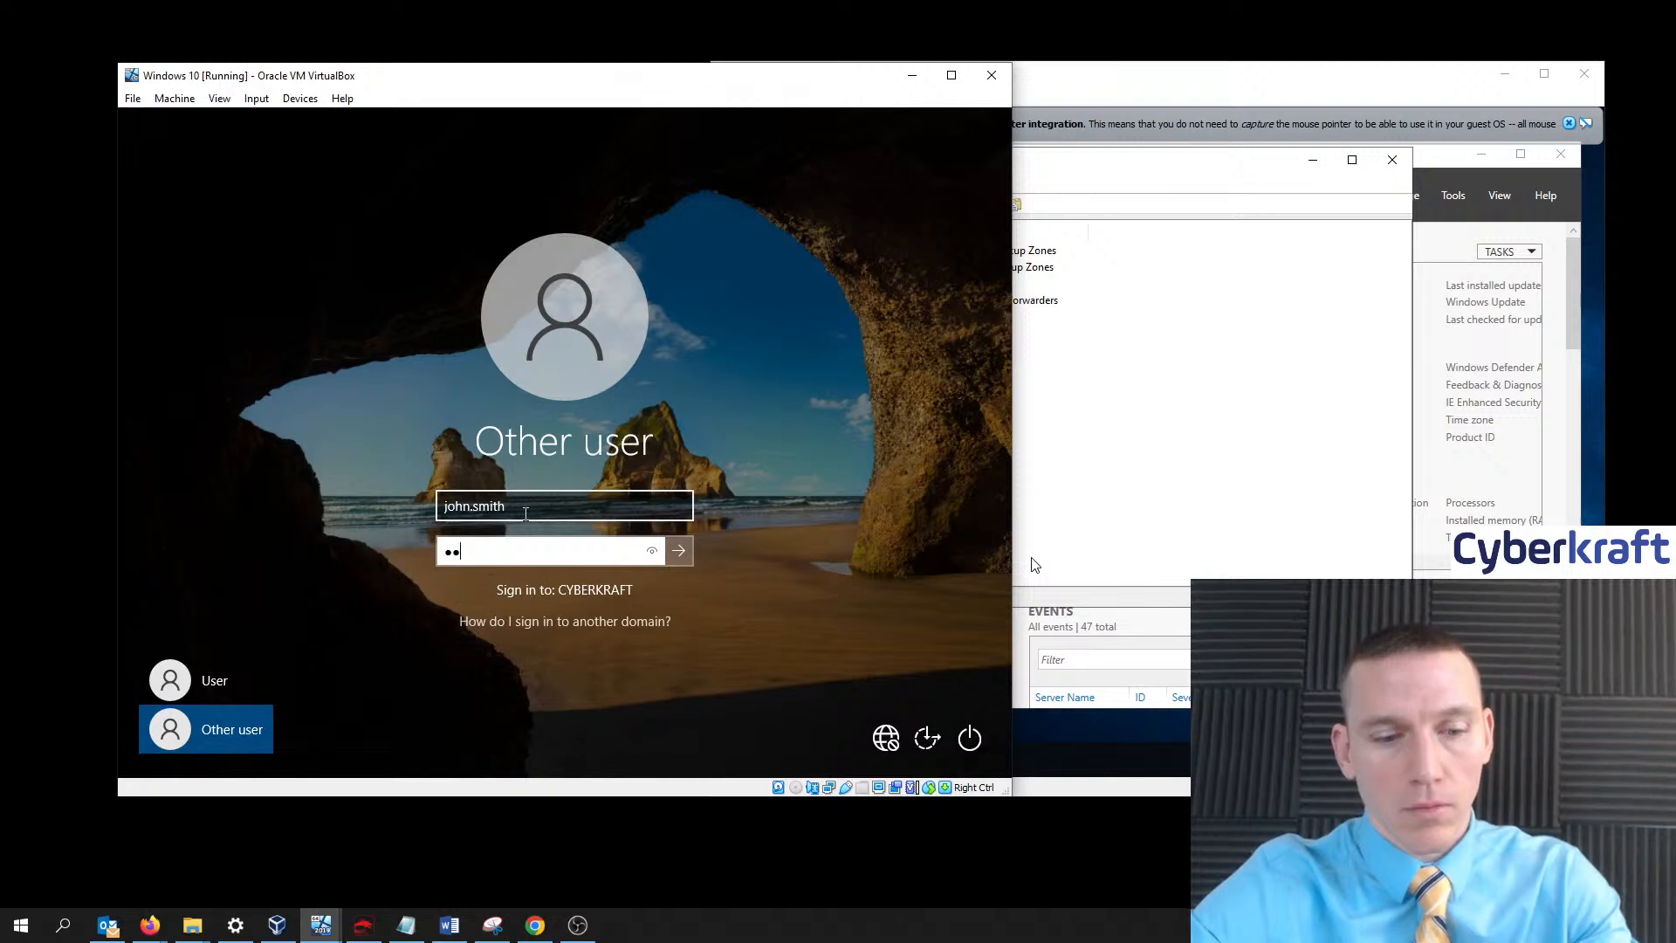
pyautogui.write('ssword1')
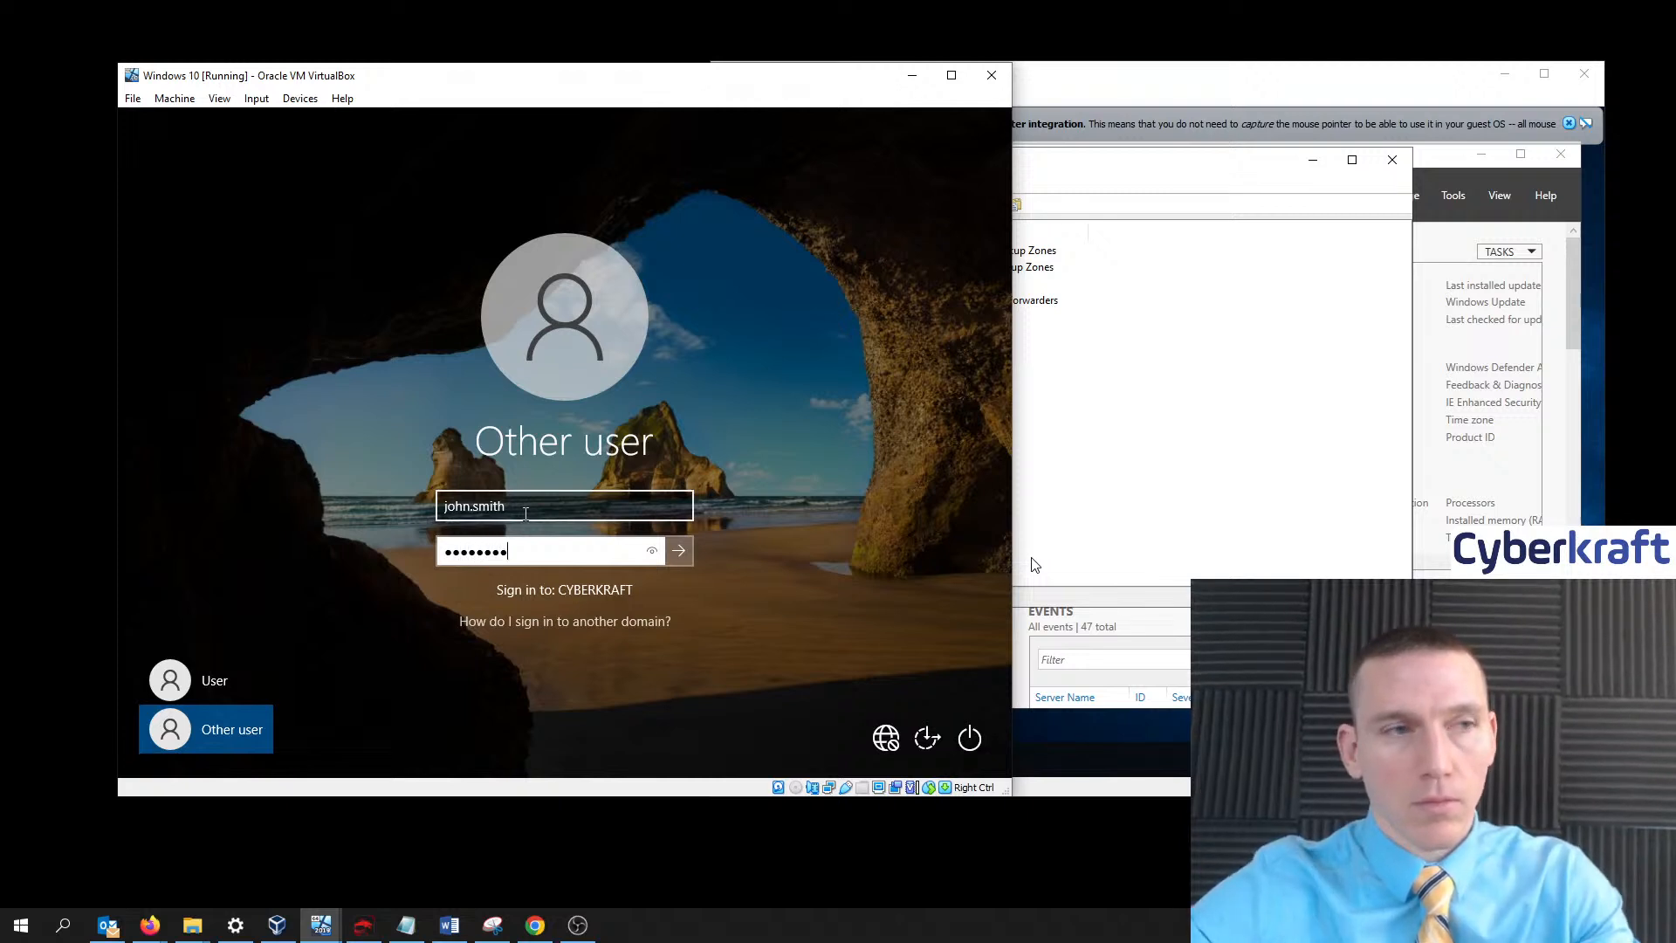
pyautogui.click(680, 557)
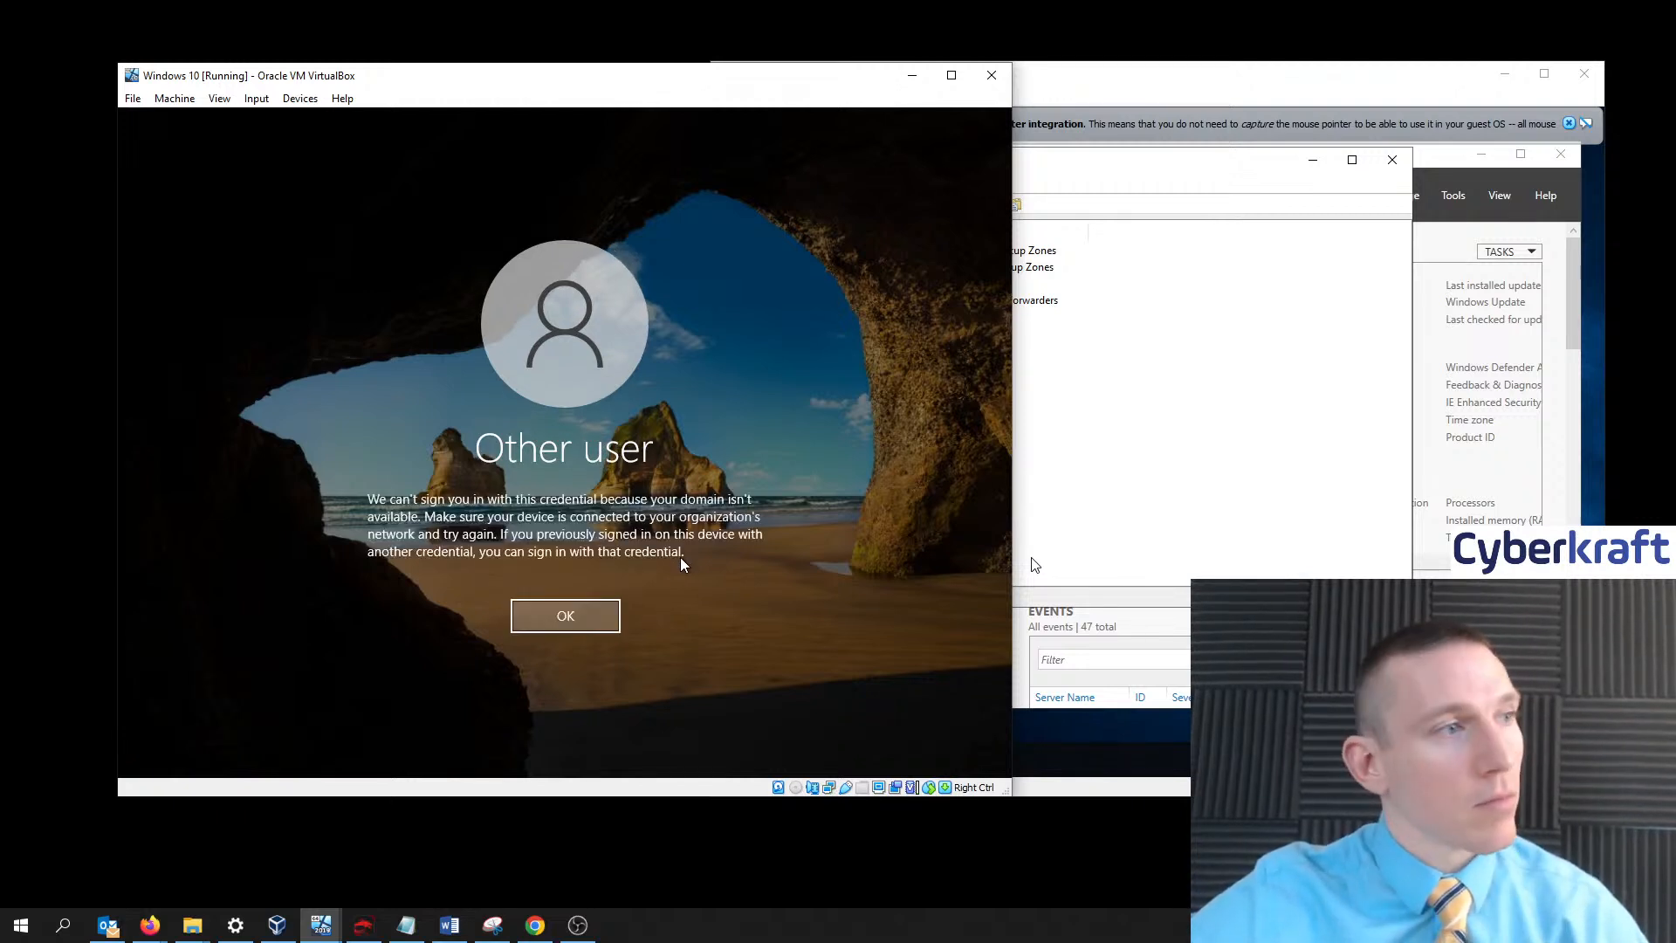
pyautogui.click(563, 622)
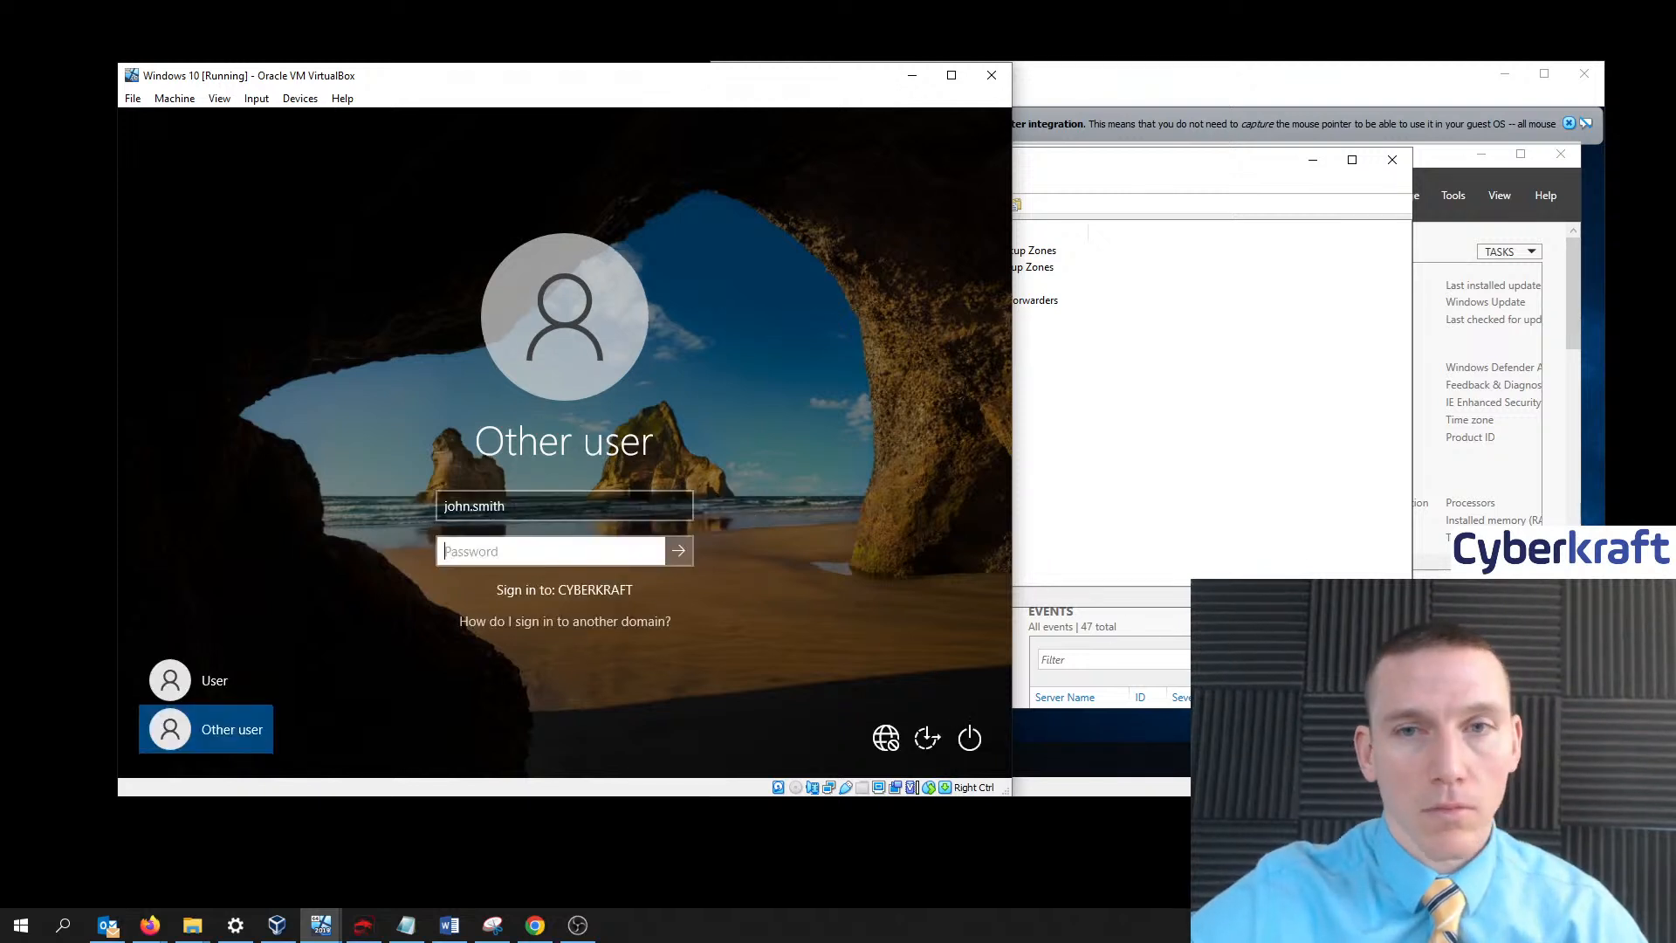
# - Switch focus away from the Windows 10 VM to the host
pyautogui.hotkey('alt', 'Tab')
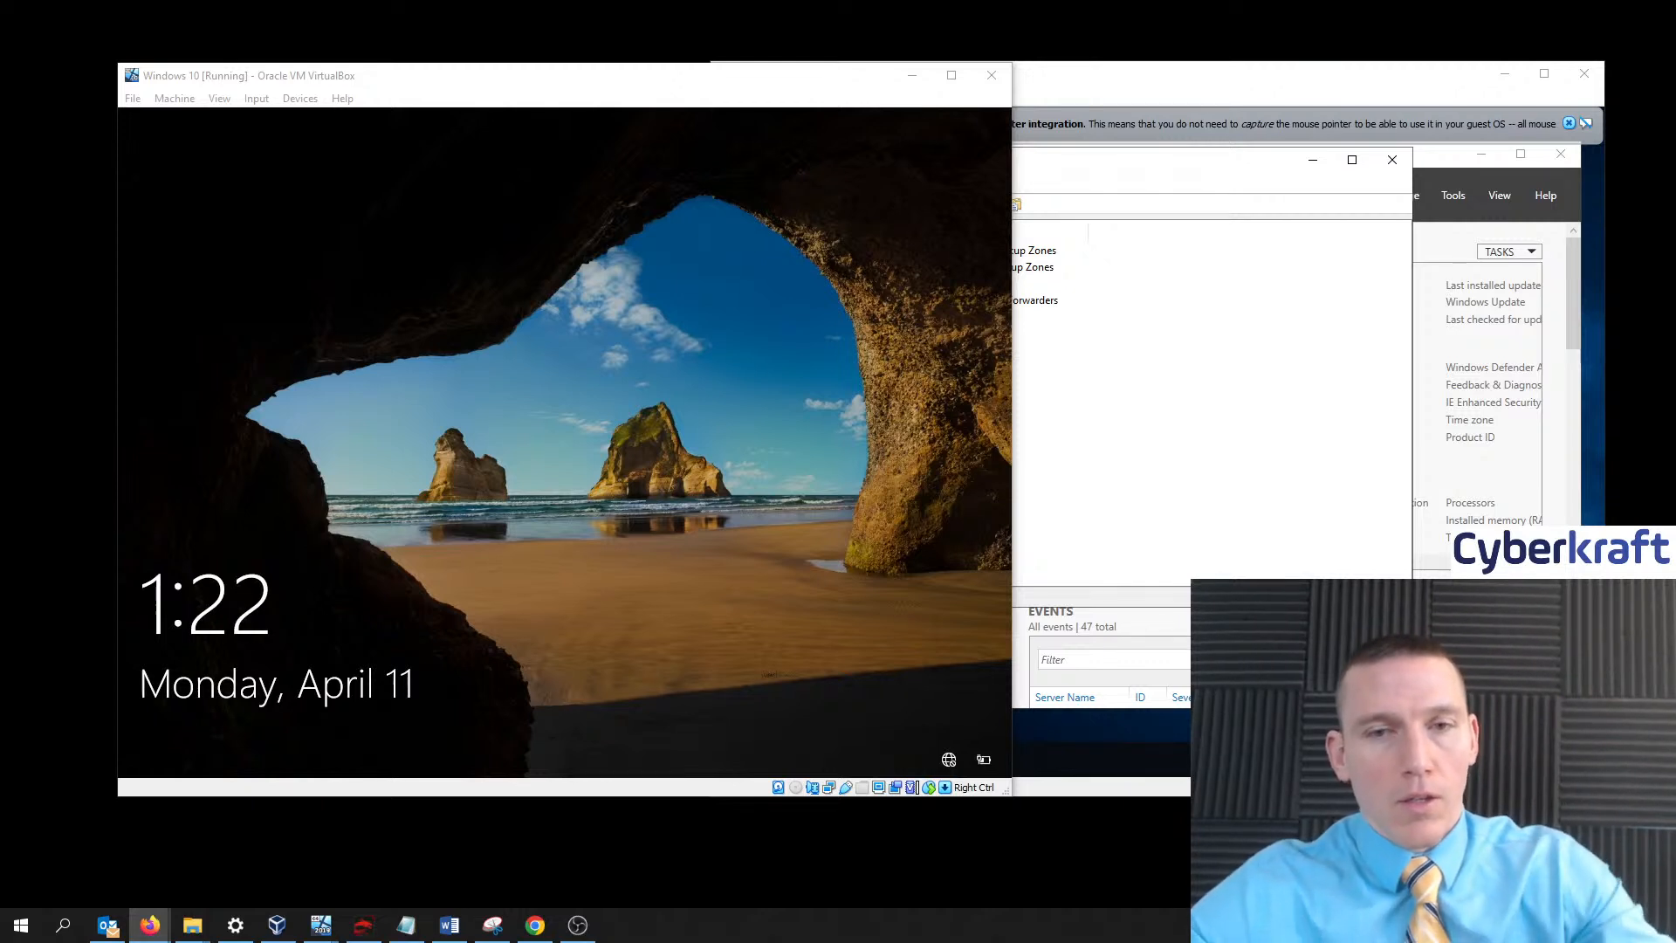
# - Retry the domain sign-in as Other user with the domain user's name and password
pyautogui.click(710, 441)
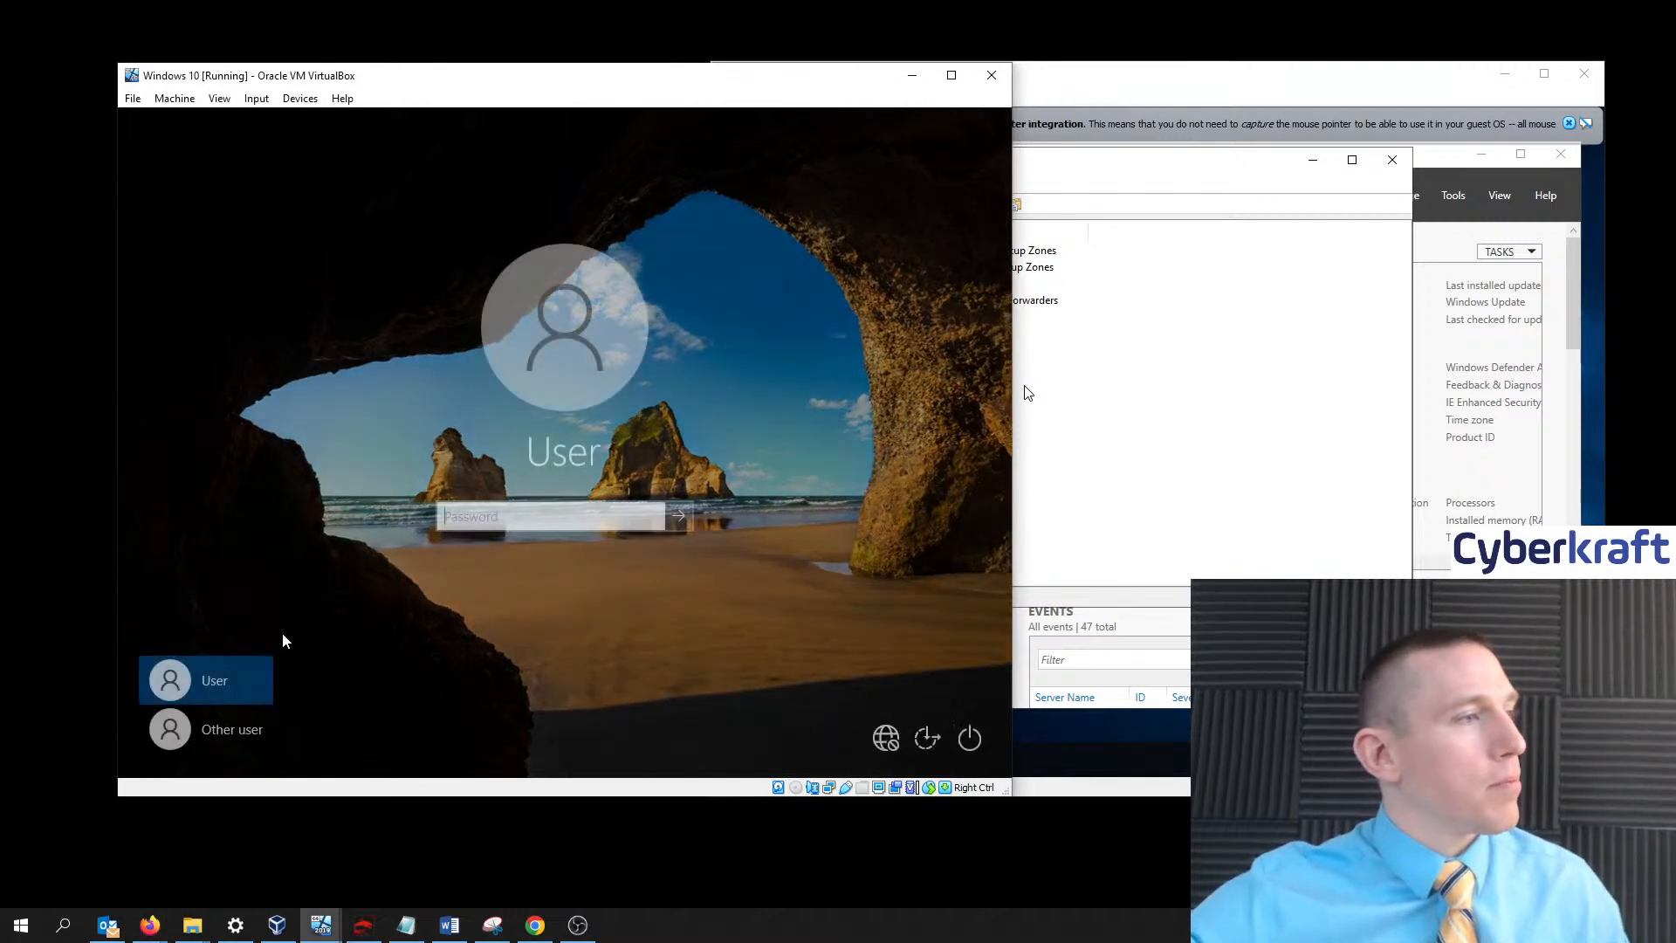
pyautogui.click(219, 729)
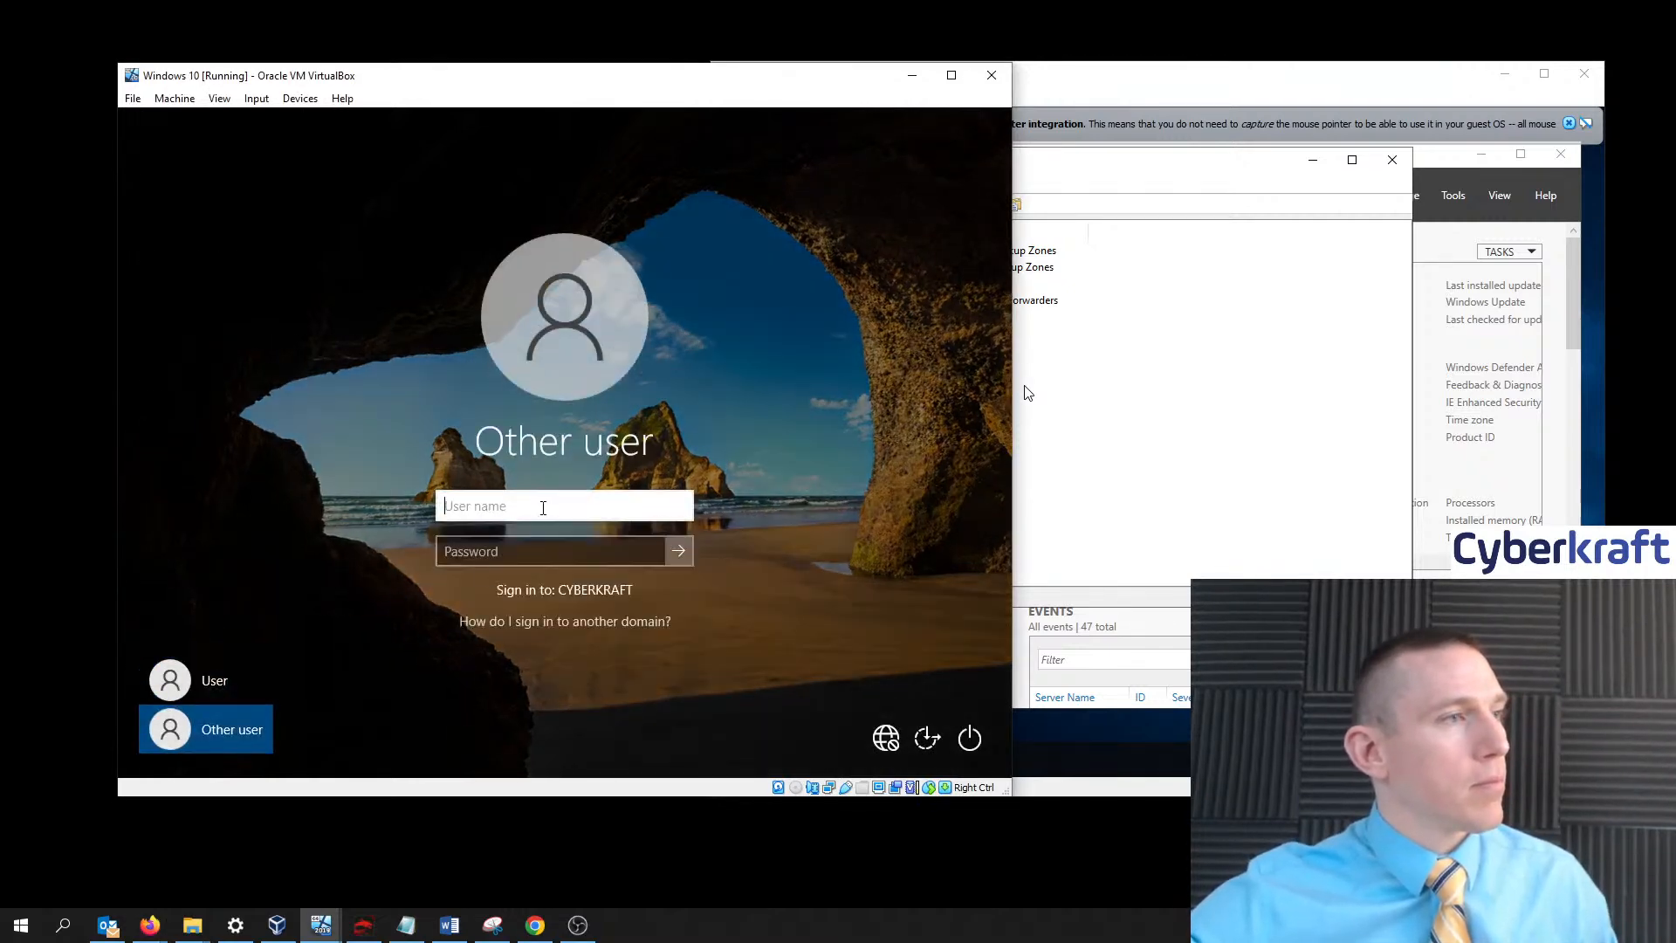
pyautogui.write('john')
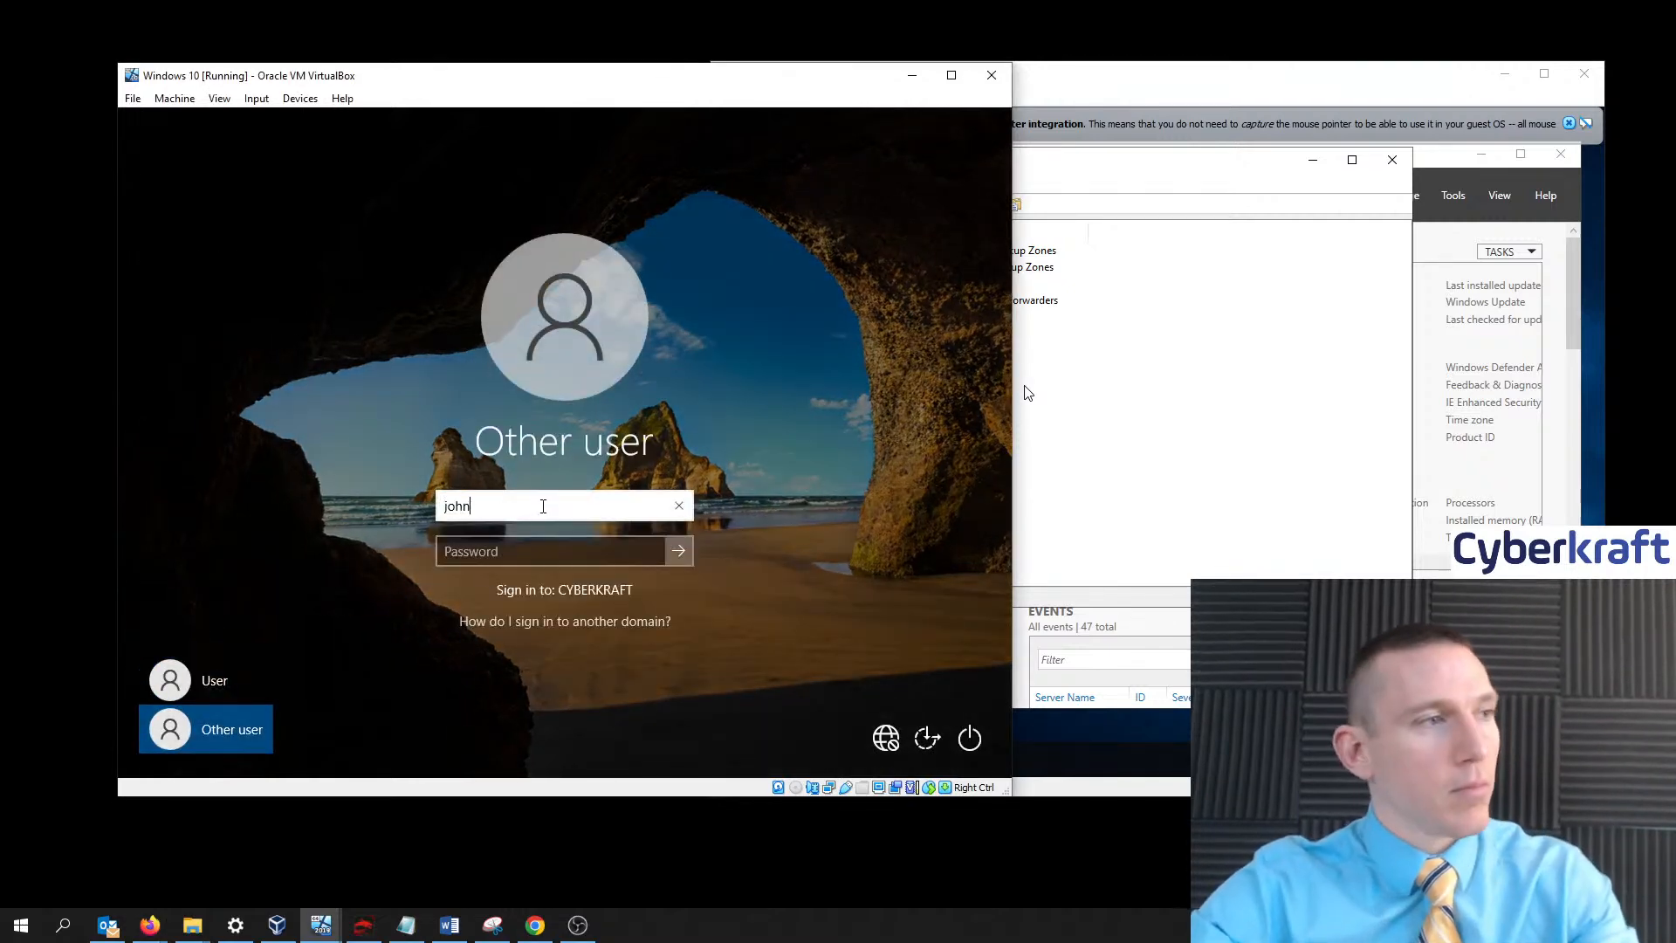
pyautogui.write('.smith')
pyautogui.press('Tab')
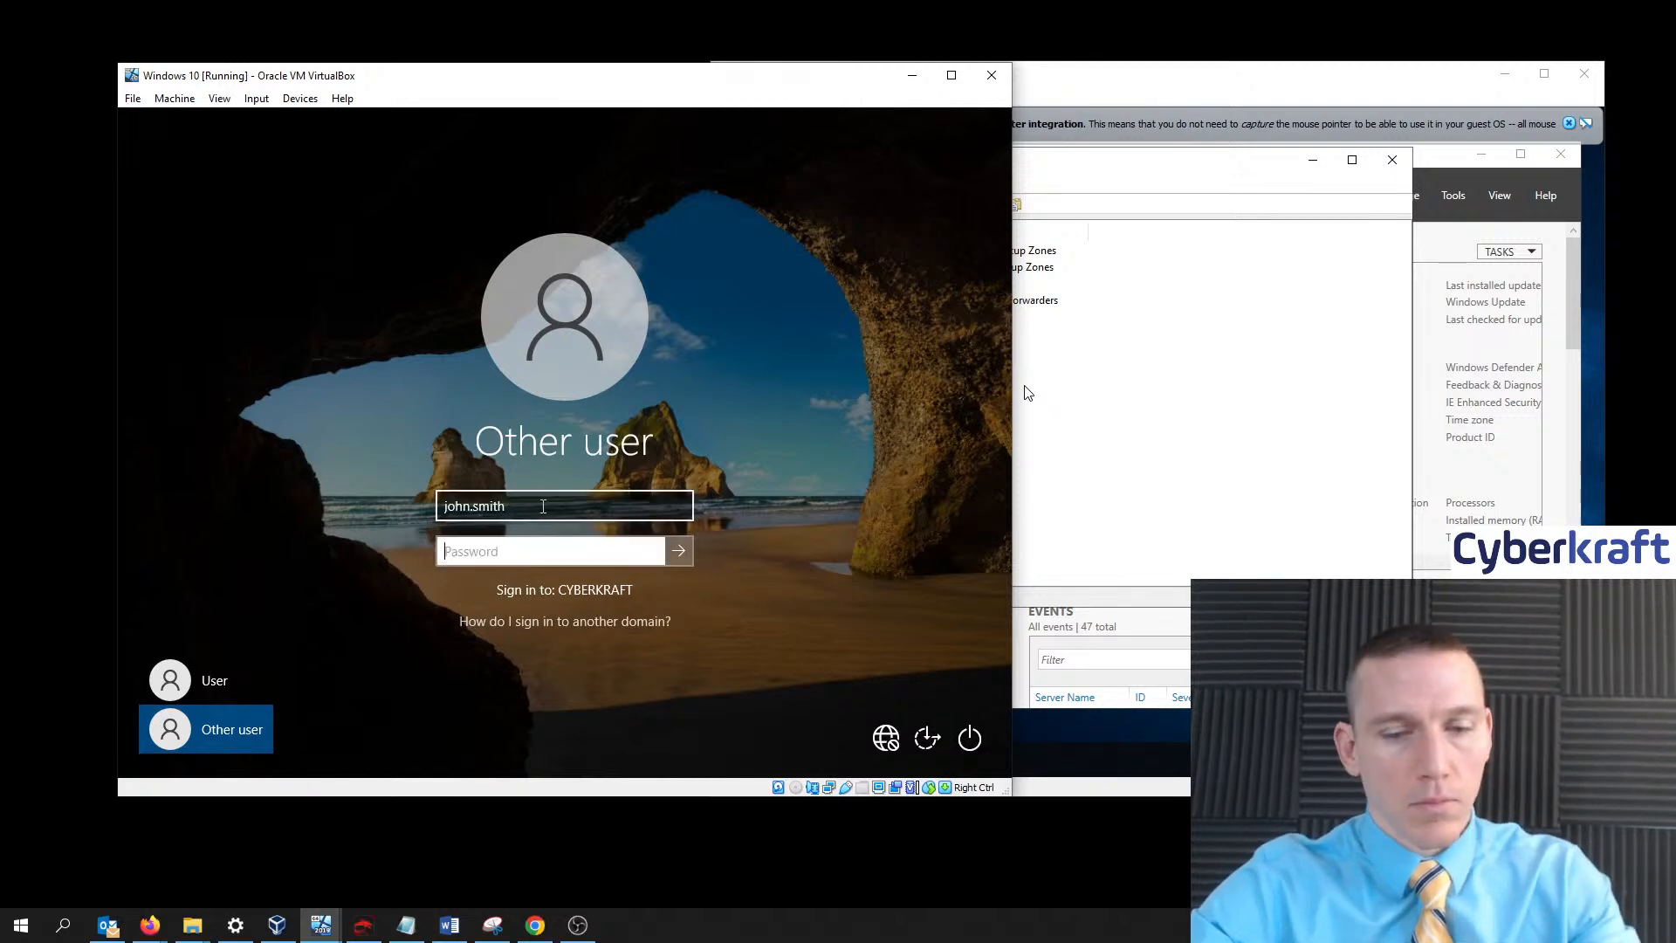
pyautogui.write('••')
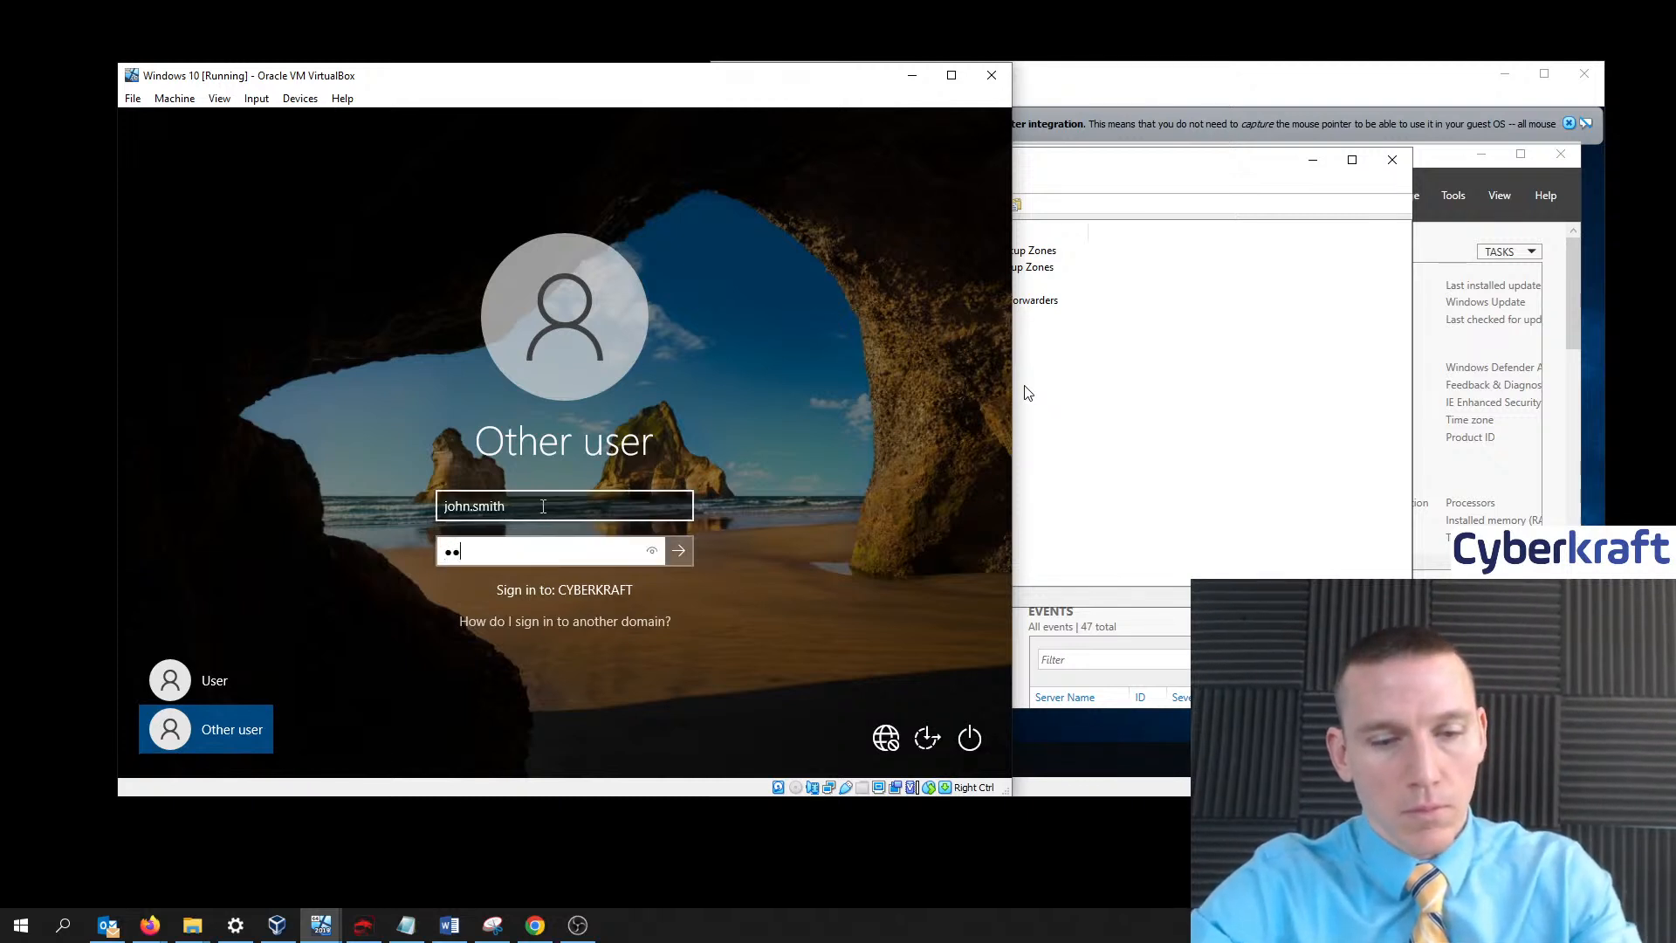
pyautogui.write('••••••')
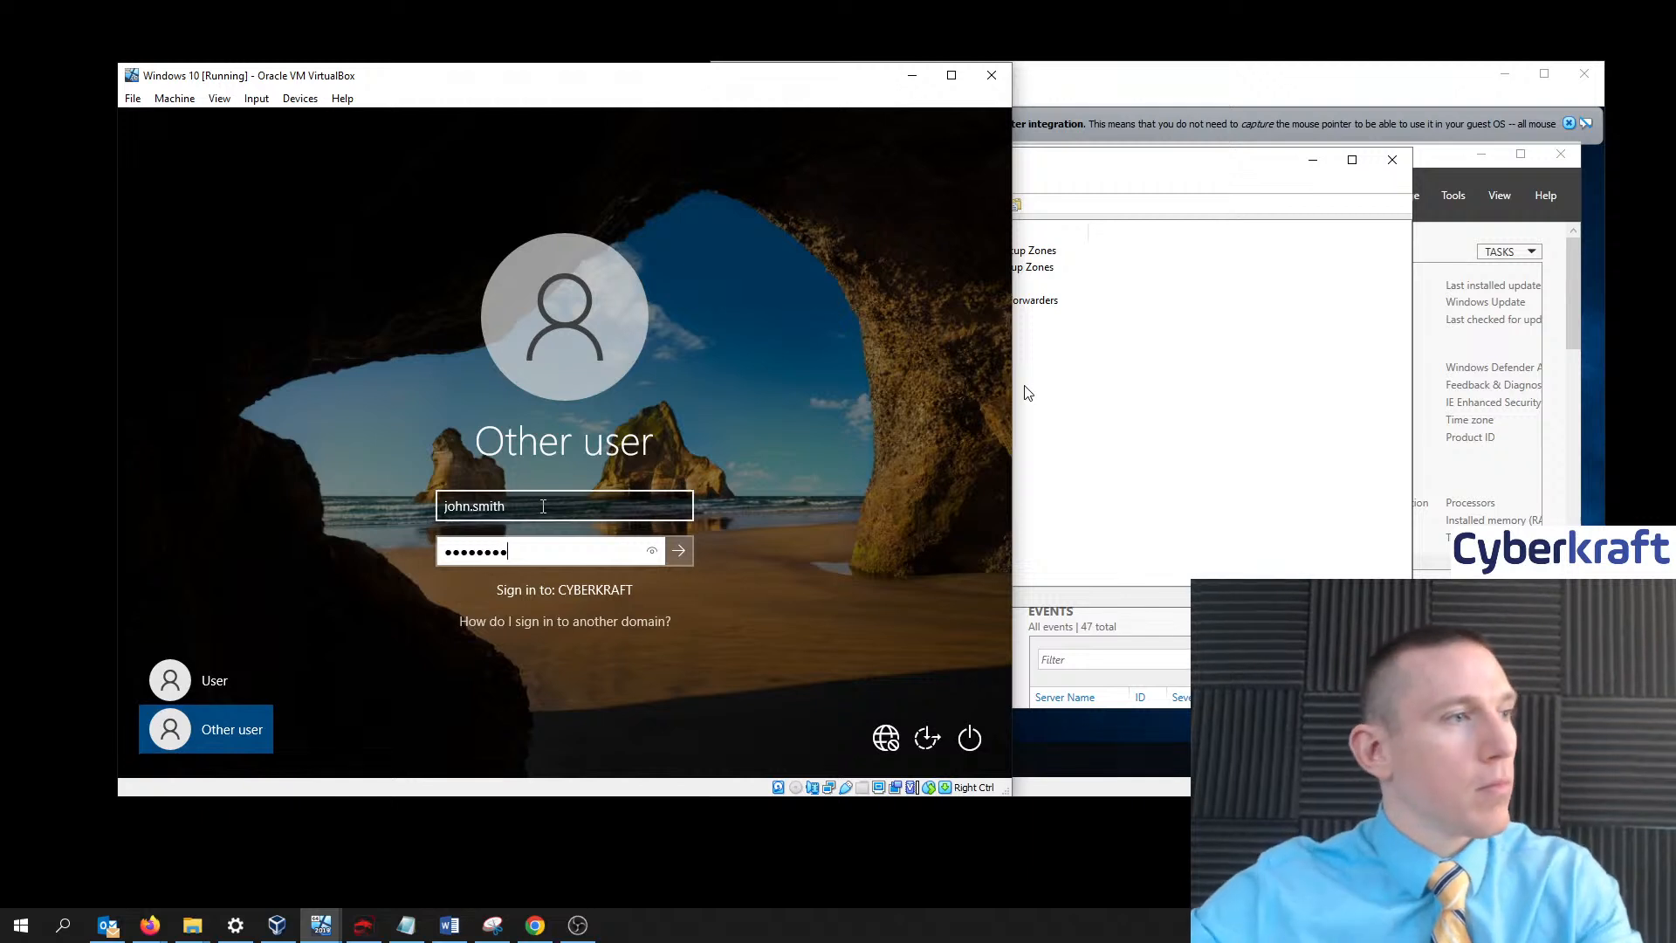
pyautogui.click(679, 550)
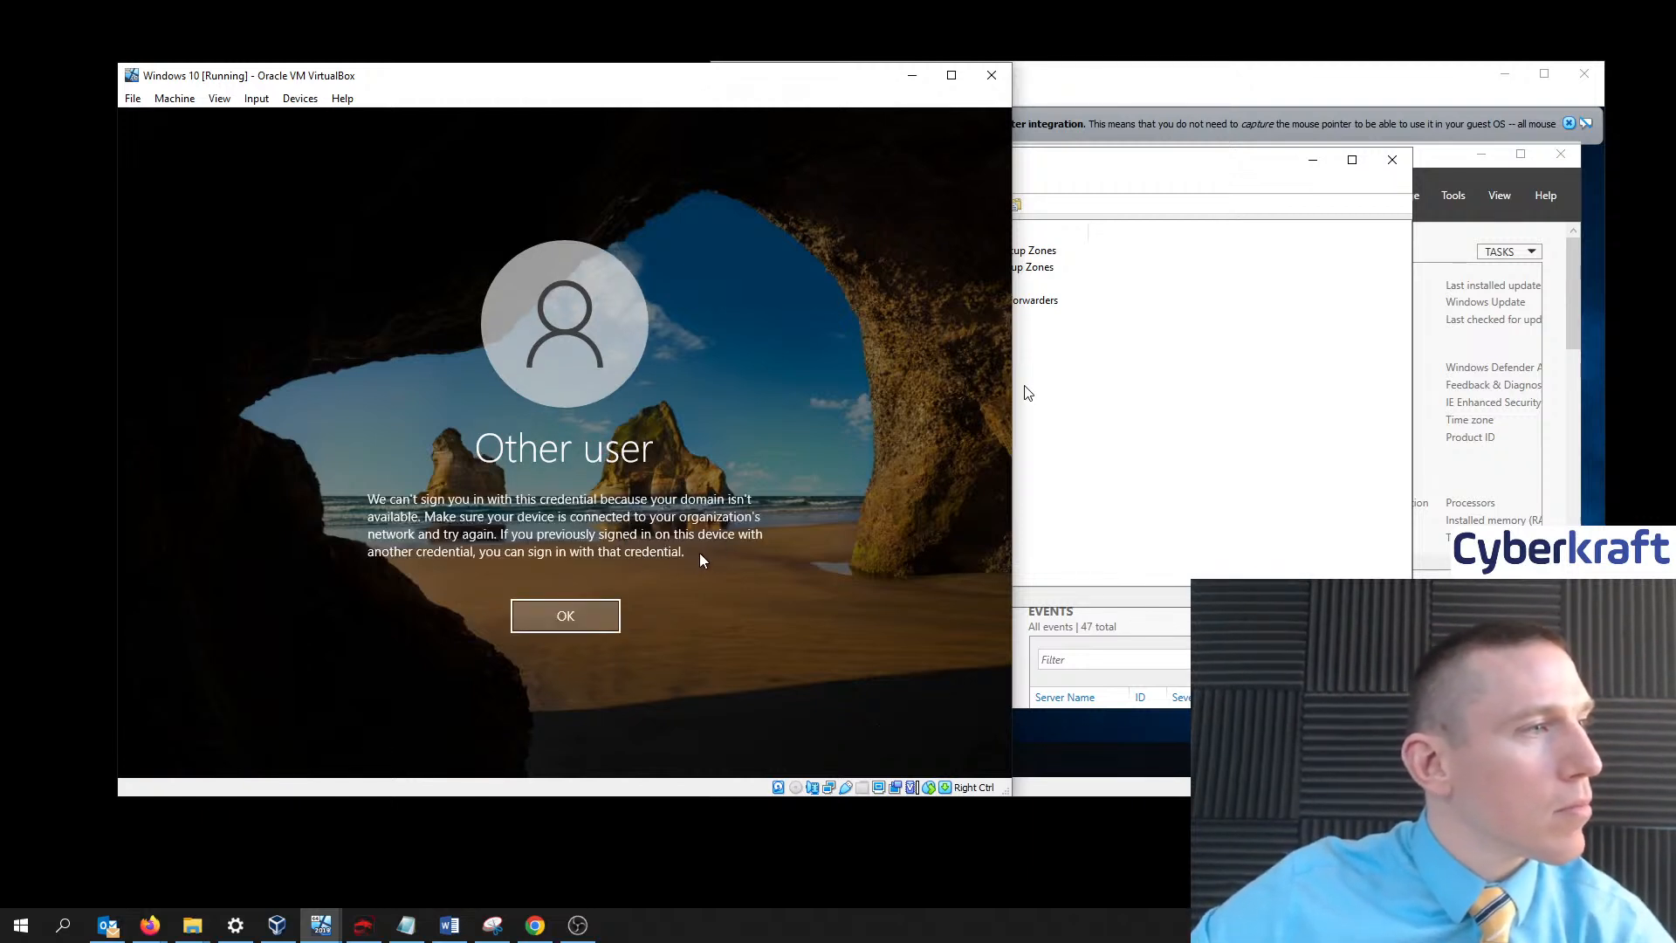
# - Dismiss the domain-unavailable error and sign in with the local User account instead
pyautogui.click(576, 617)
pyautogui.click(206, 680)
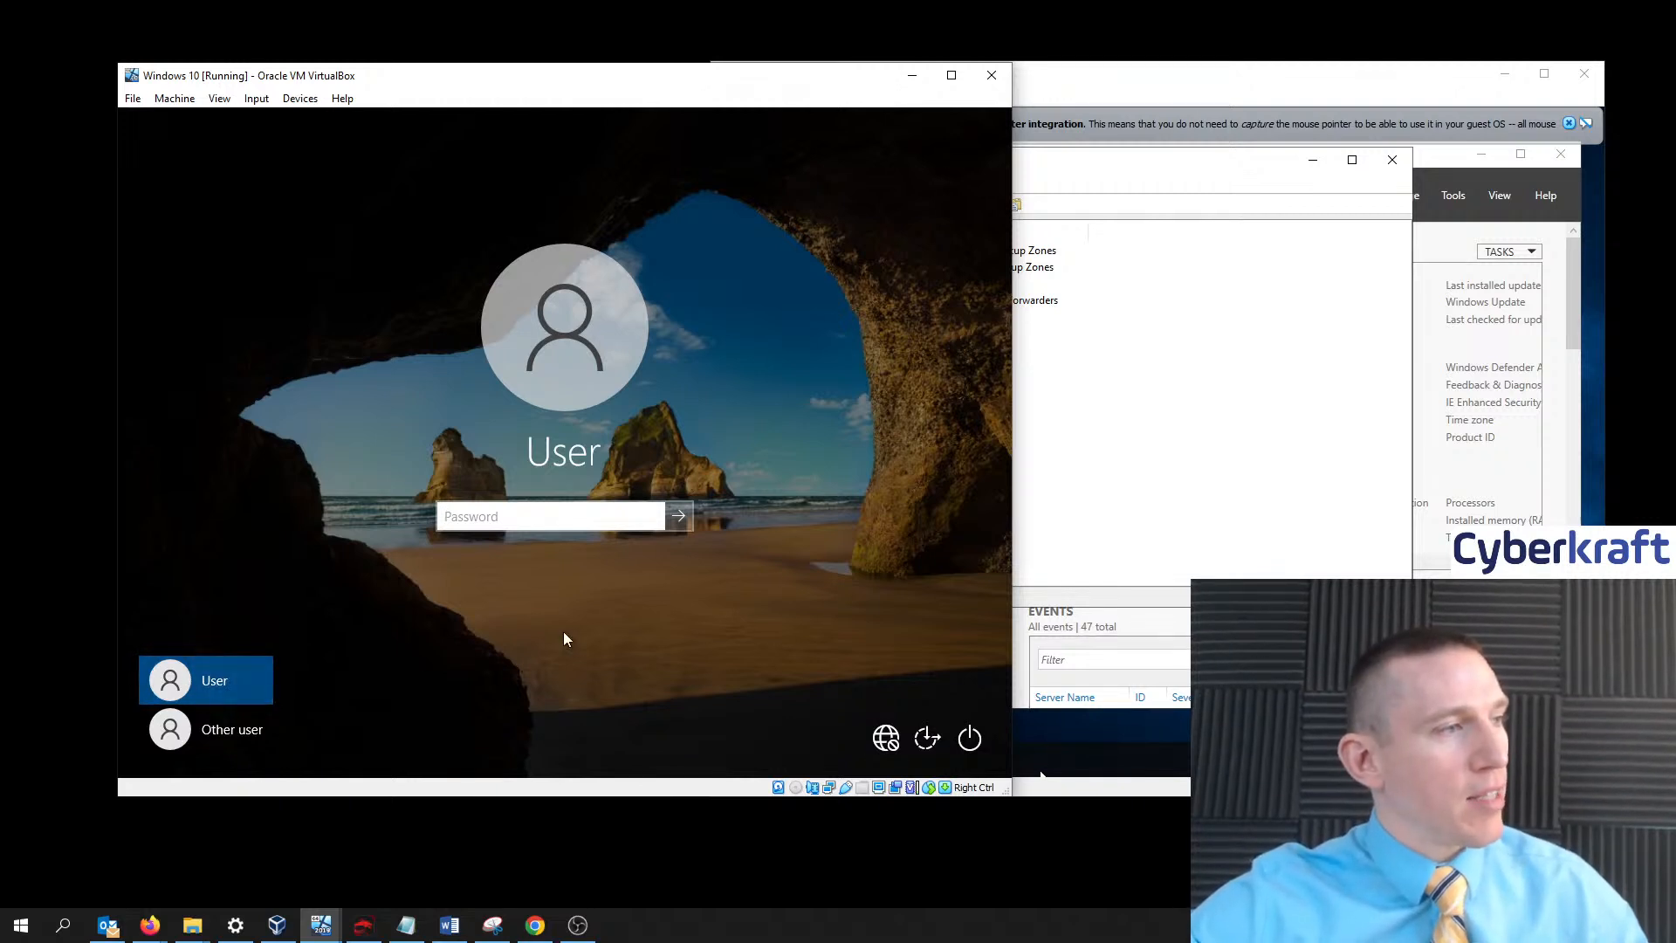
pyautogui.click(679, 516)
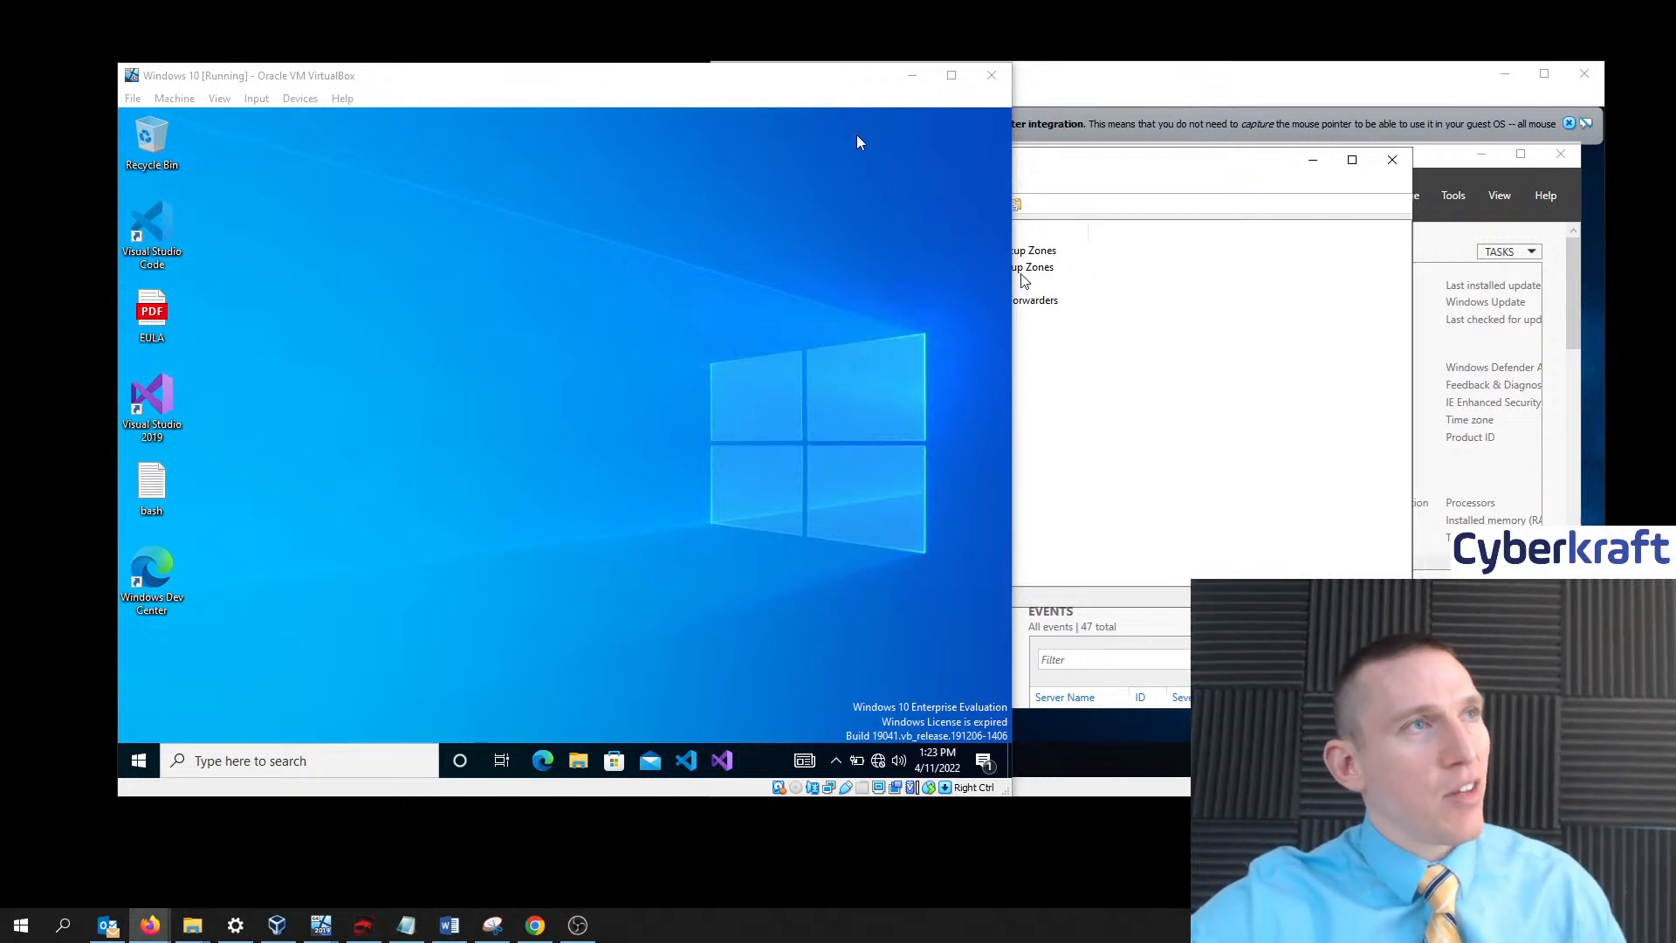
# - Reposition the Windows 10 VM window and cycle through the domain controller VM and VirtualBox Manager
pyautogui.moveTo(823, 84); pyautogui.dragTo(796, 59)
pyautogui.click(1106, 85)
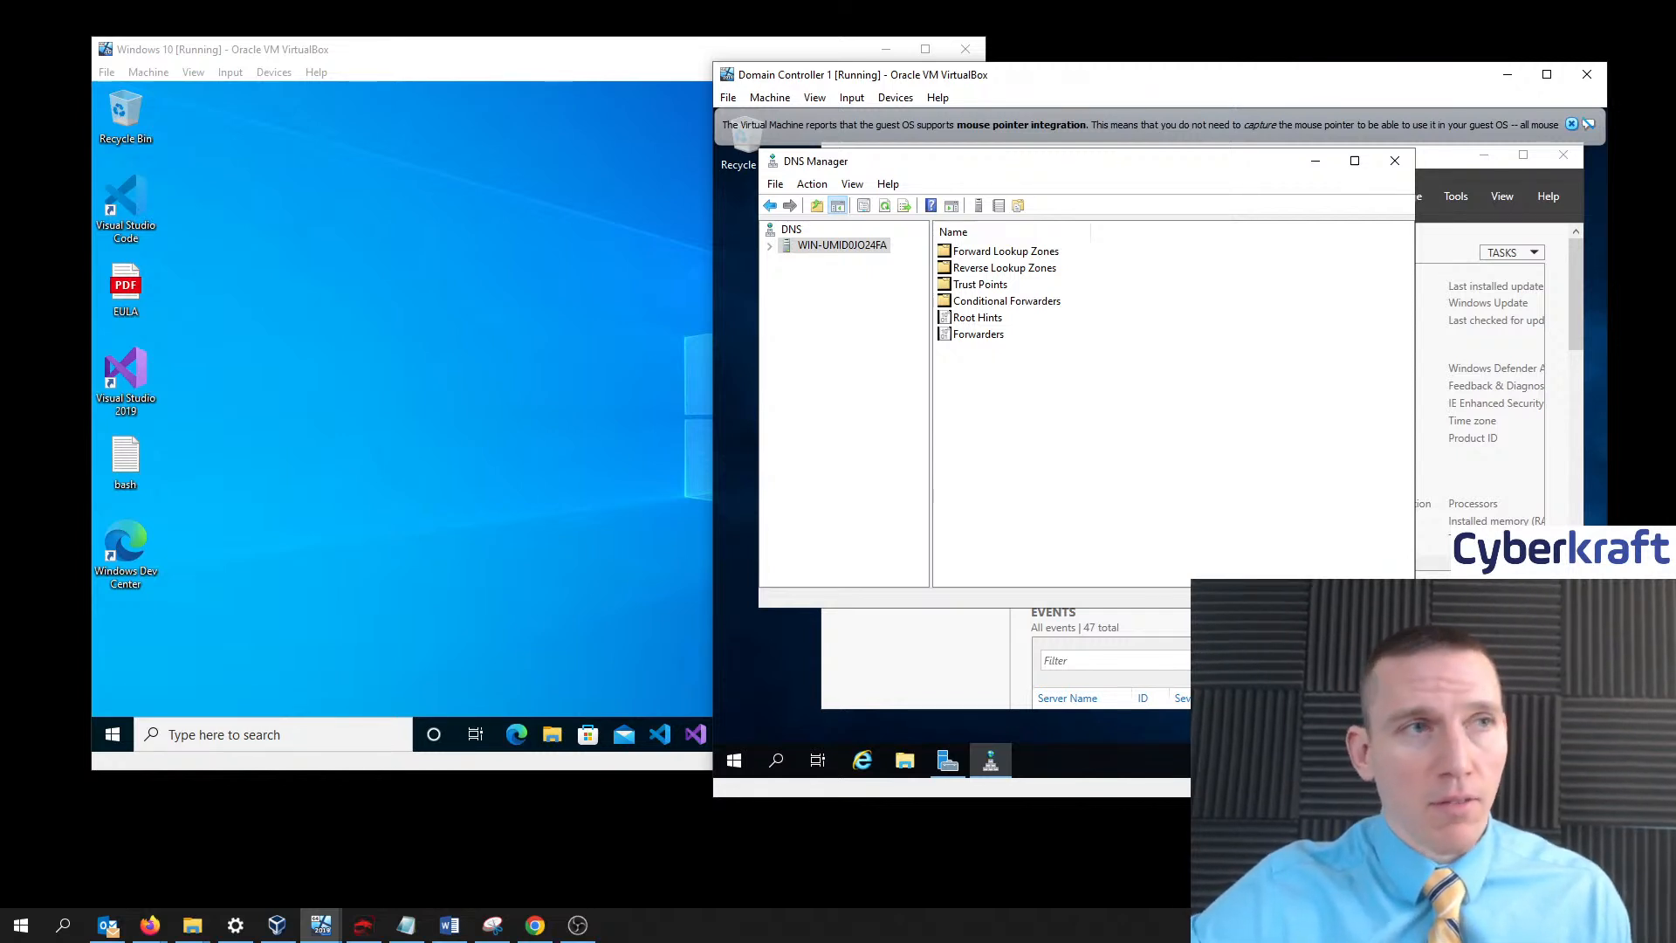
pyautogui.hotkey('alt', 'Tab')
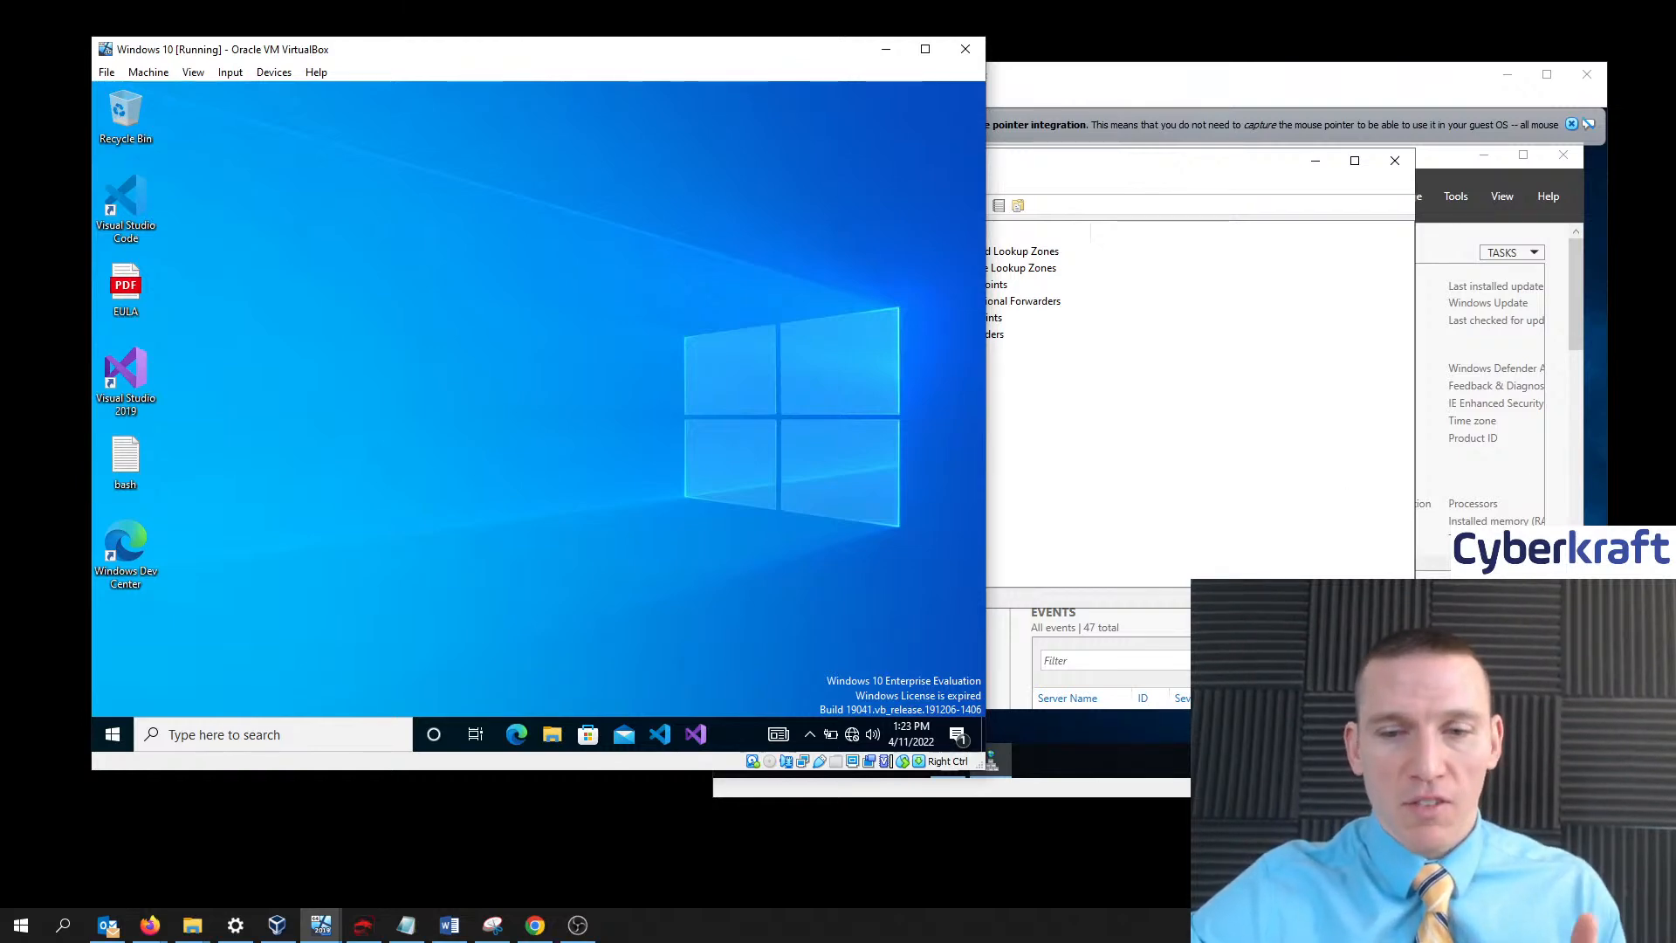
pyautogui.hotkey('alt', 'Tab')
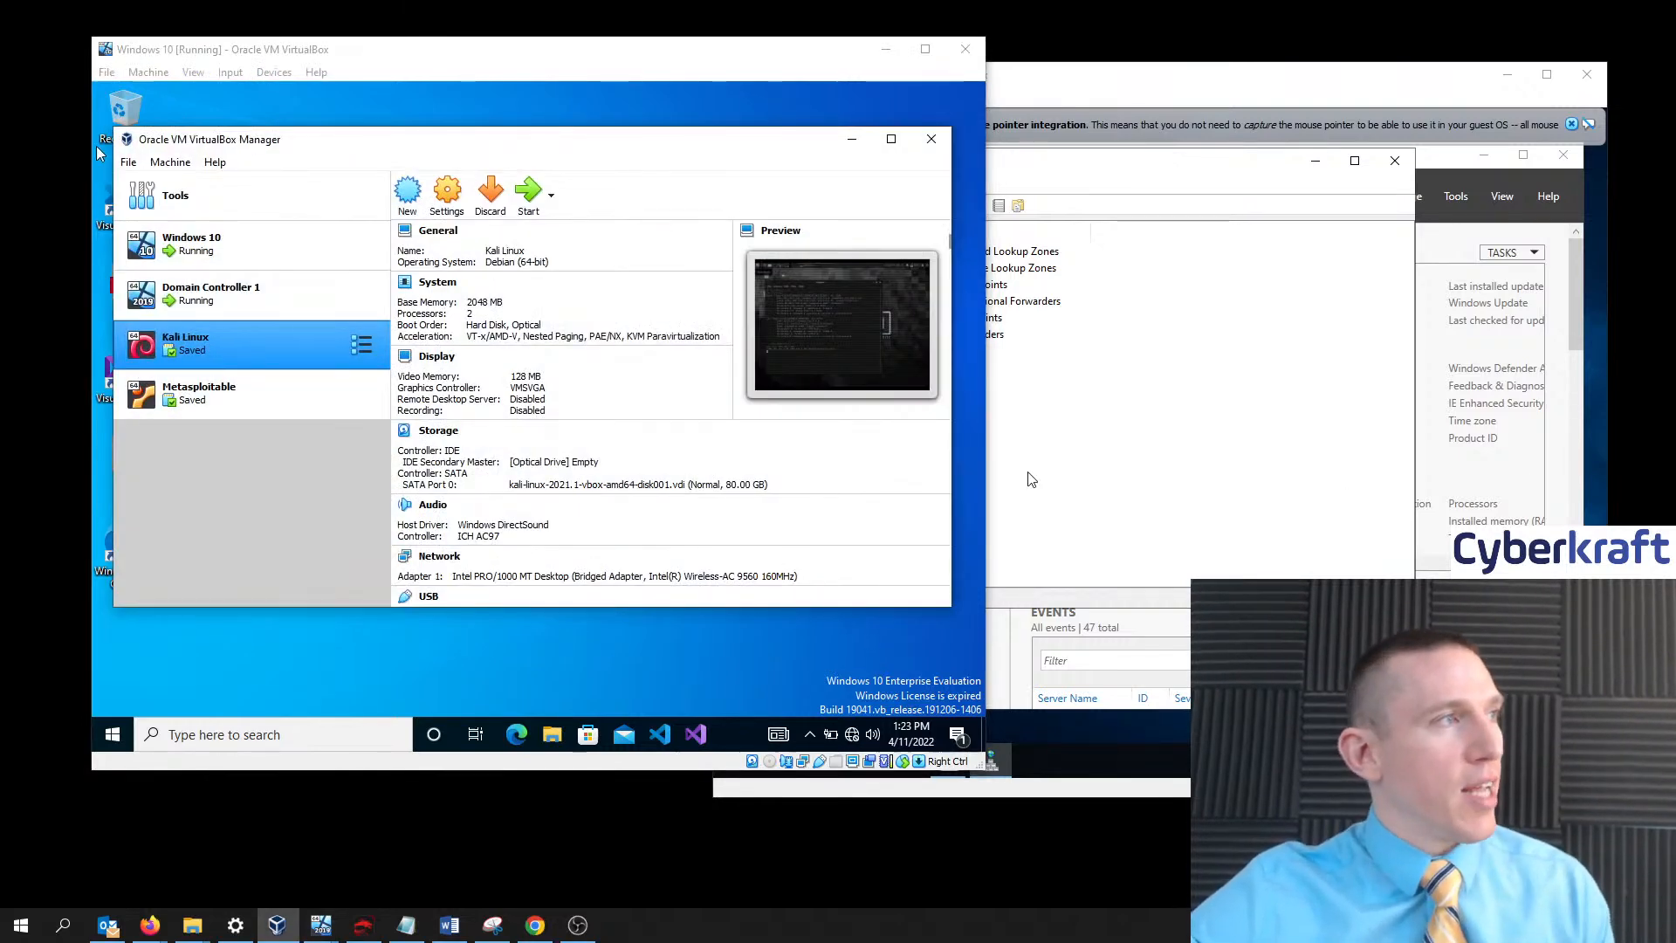
# - In Host Network Manager, review the adapter's 192.168.56.1/24 address and DHCP range, then return to Windows 10
pyautogui.click(128, 162)
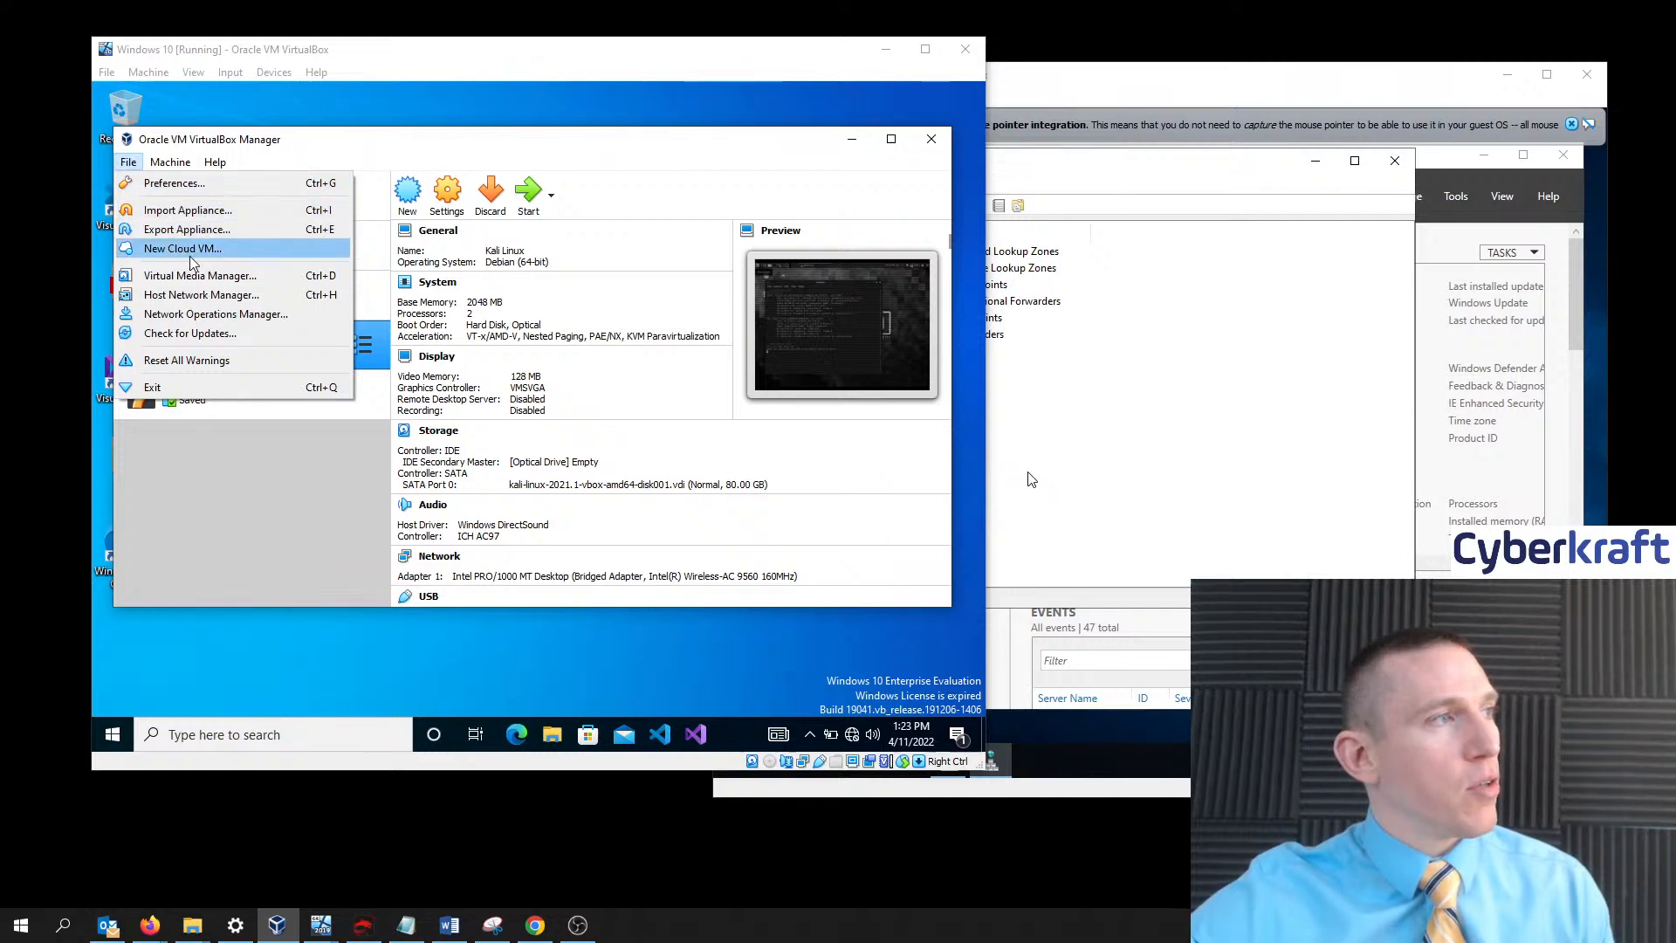
pyautogui.click(206, 297)
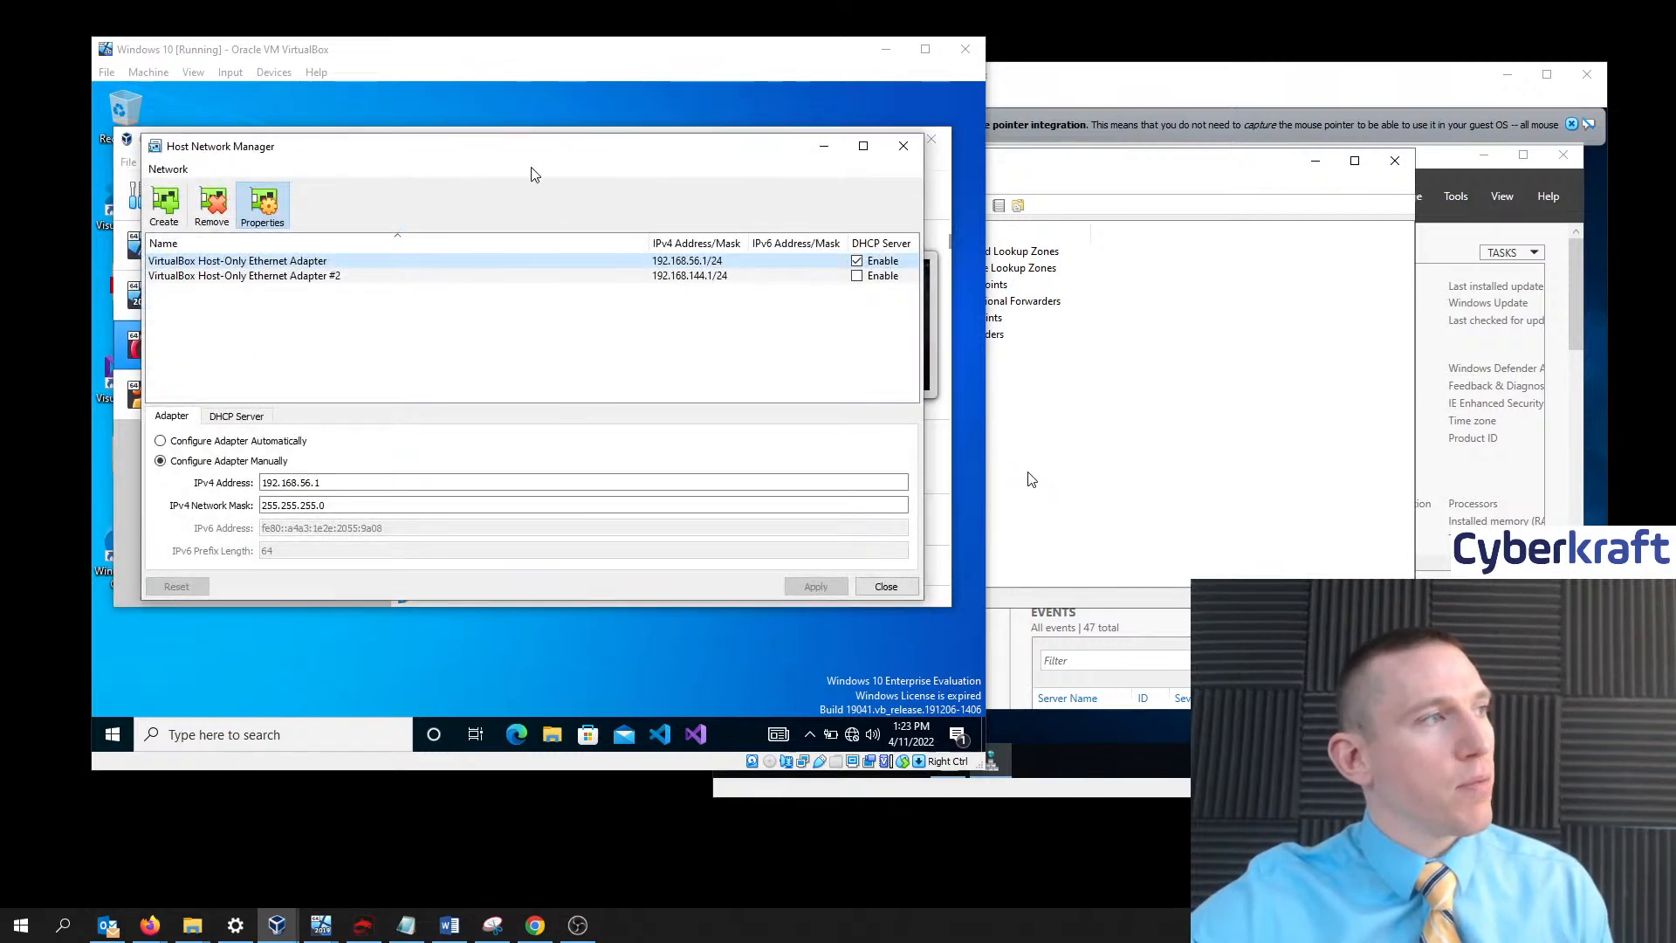
pyautogui.moveTo(507, 148); pyautogui.dragTo(518, 153)
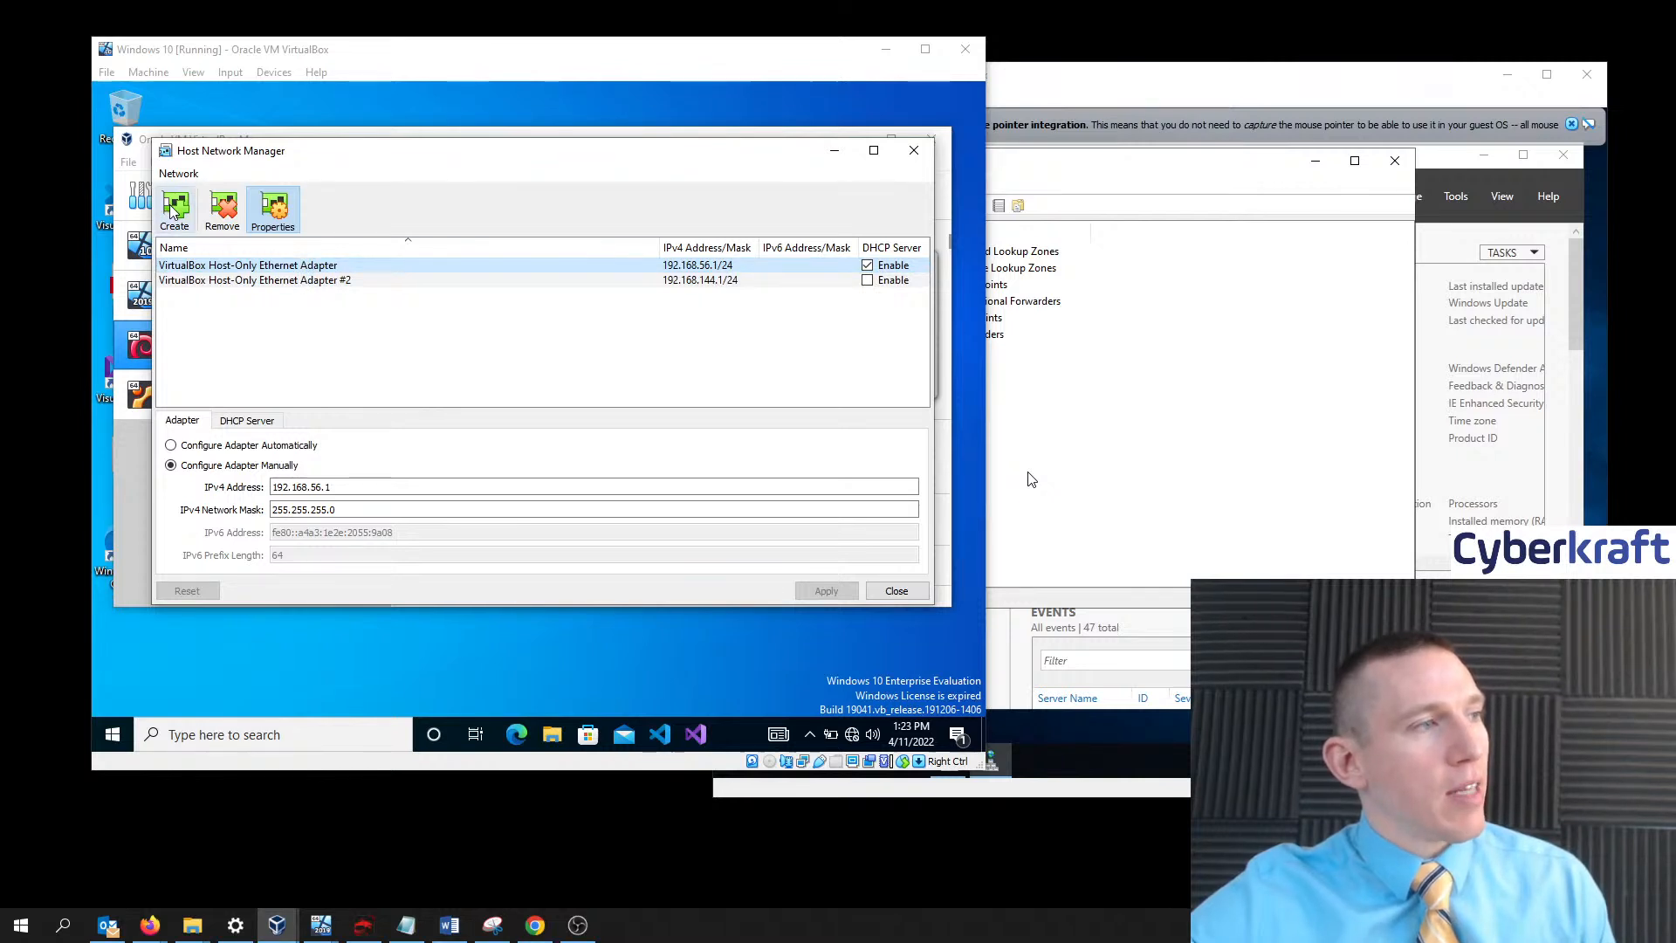
pyautogui.click(261, 424)
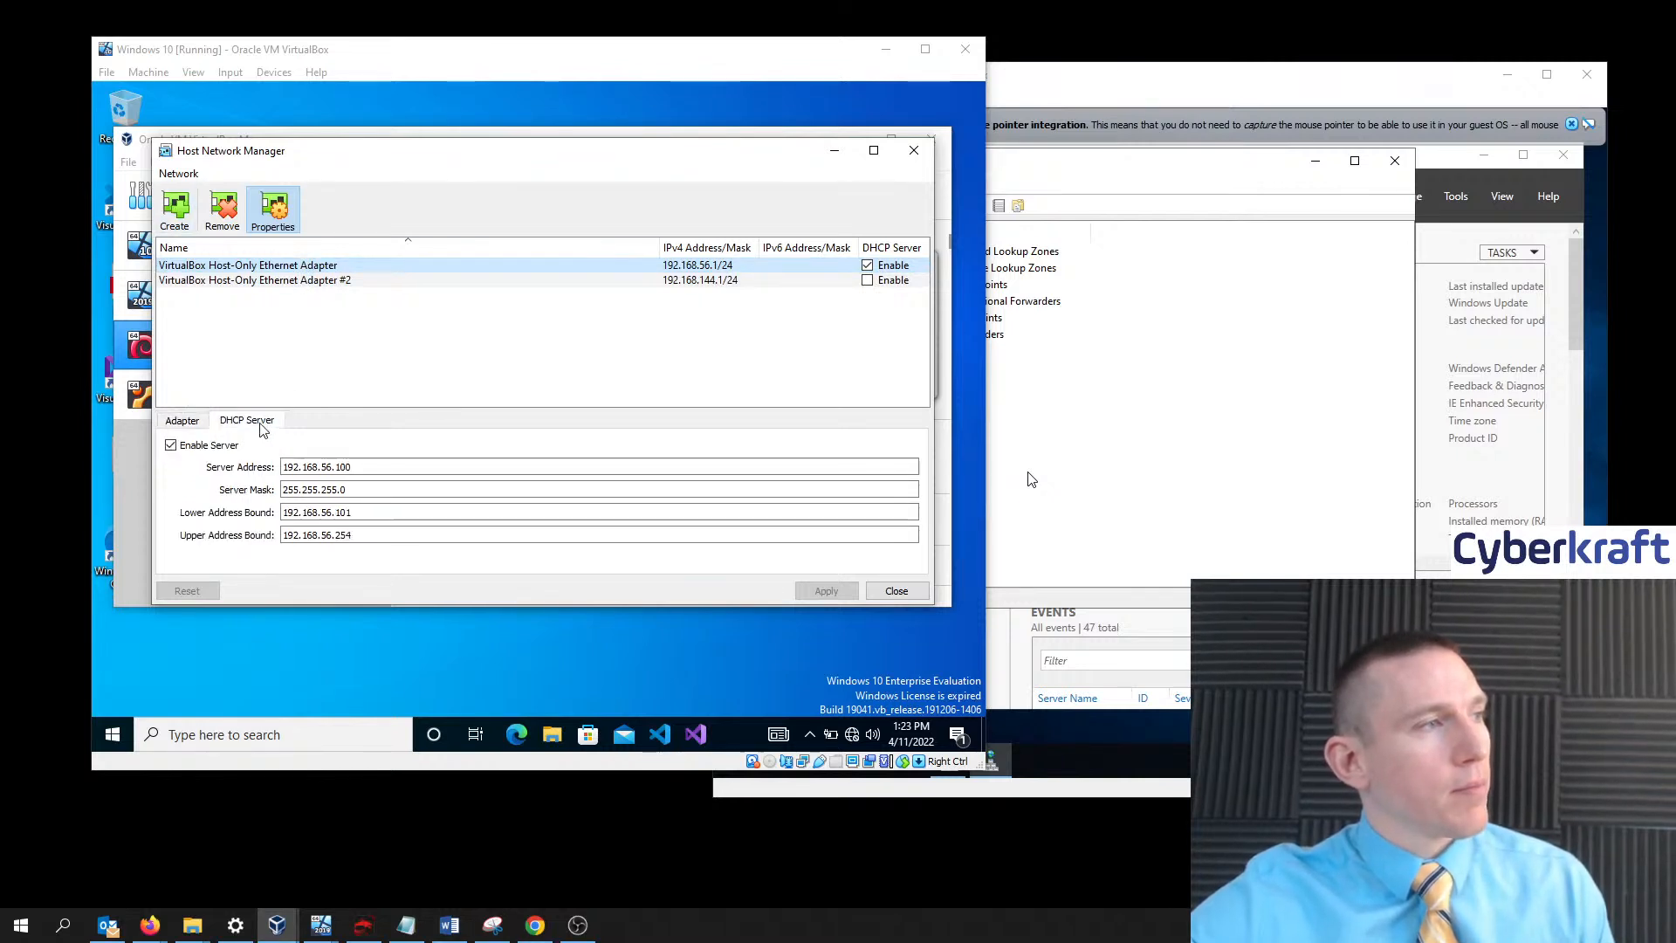
pyautogui.click(185, 427)
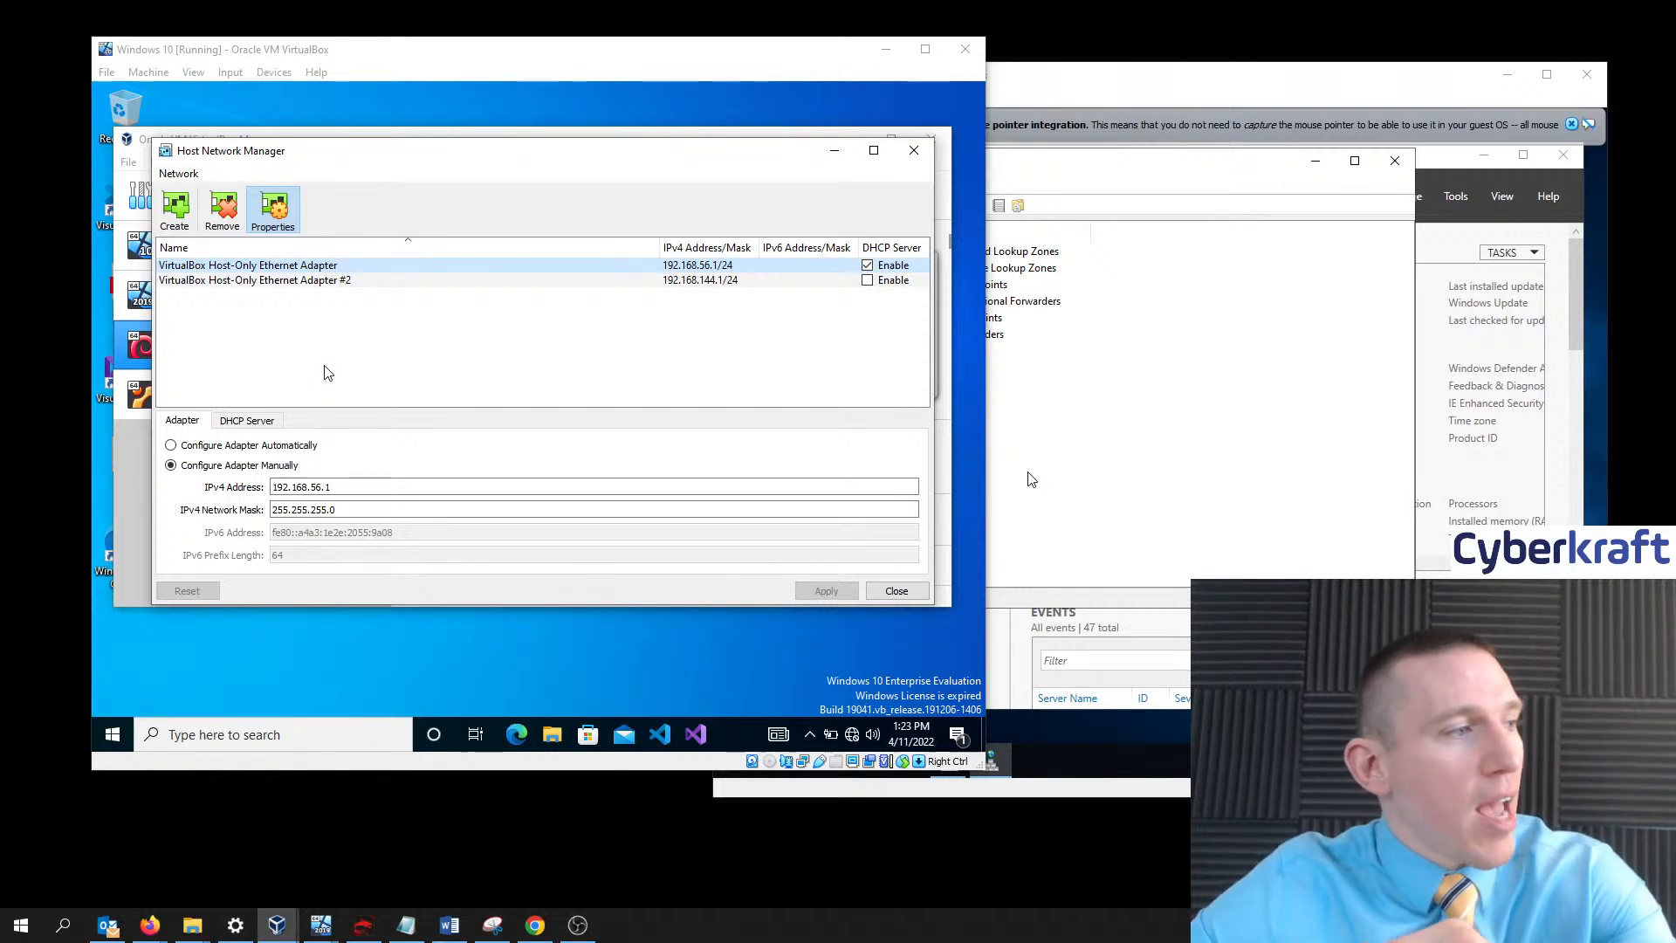
pyautogui.click(439, 680)
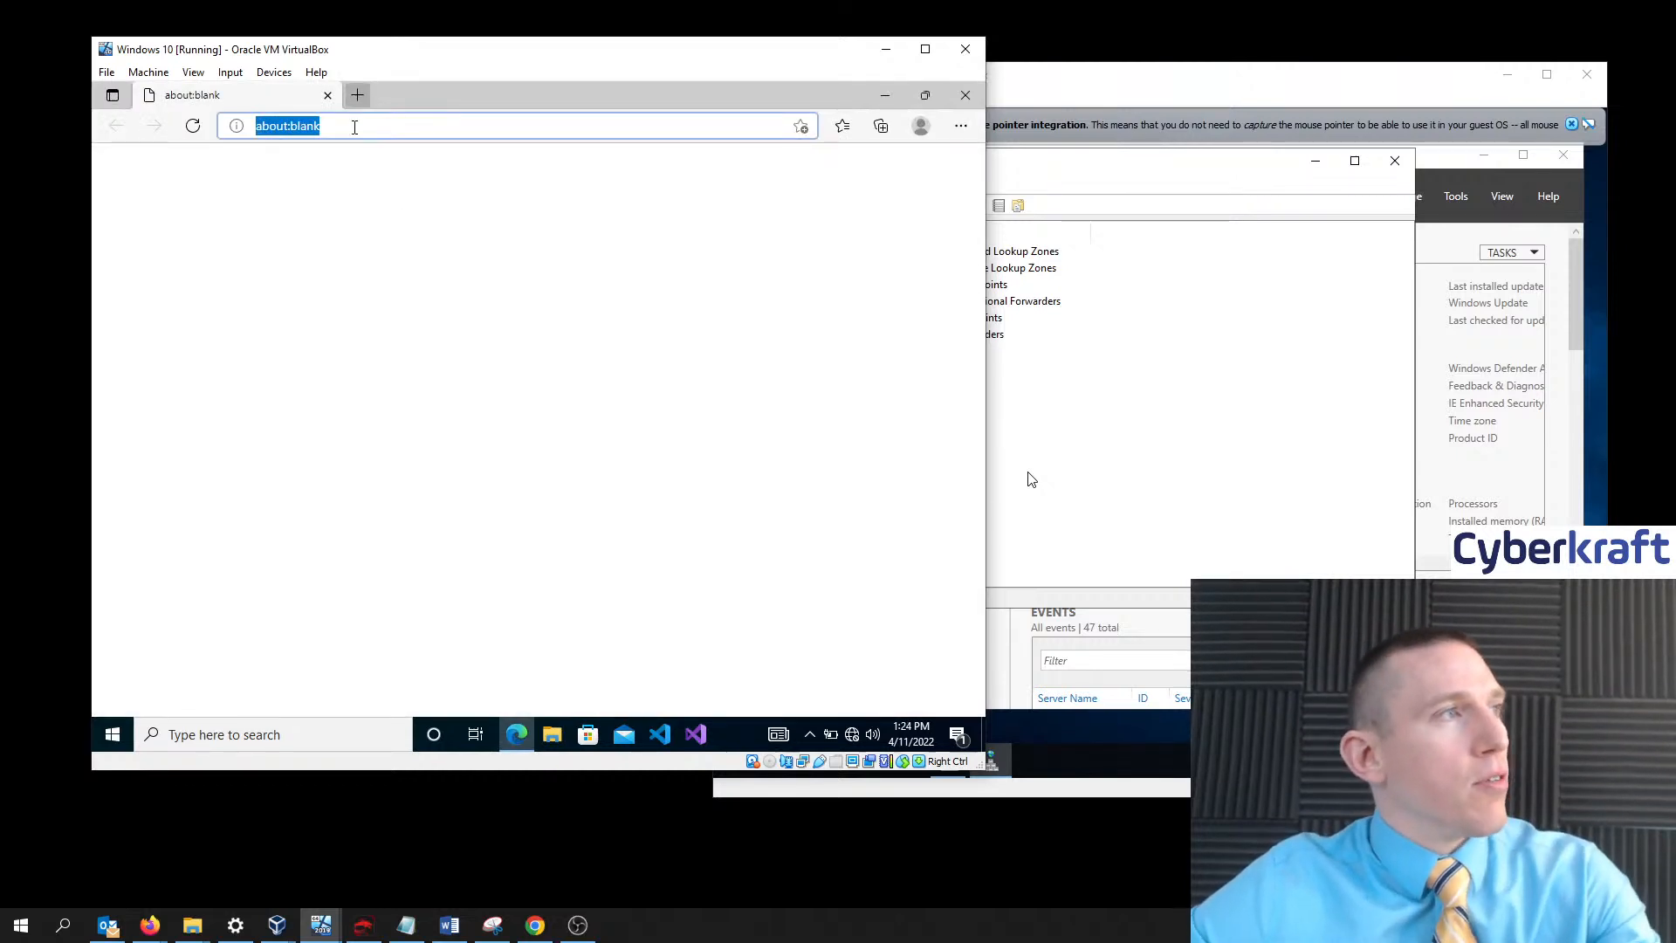
# - Search for 'cyberkrafttraining' from the Edge address bar in the Windows 10 VM
pyautogui.click(359, 128)
pyautogui.hotkey('ctrl', 'a')
pyautogui.write('cyb')
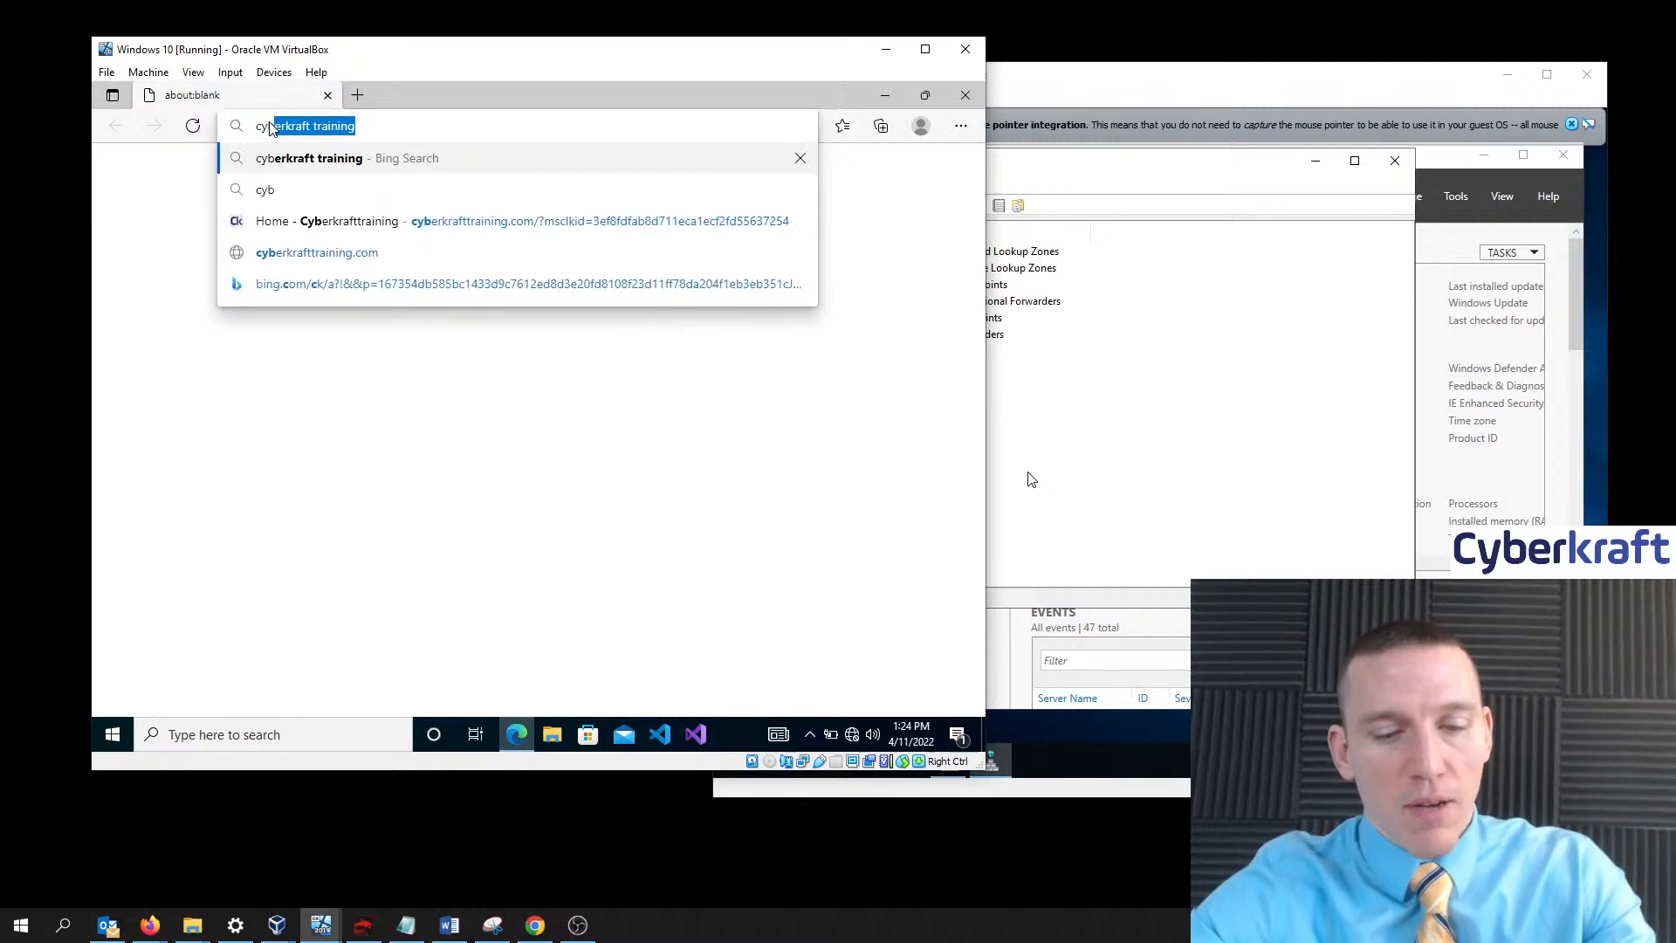
pyautogui.write('erkrafttraining')
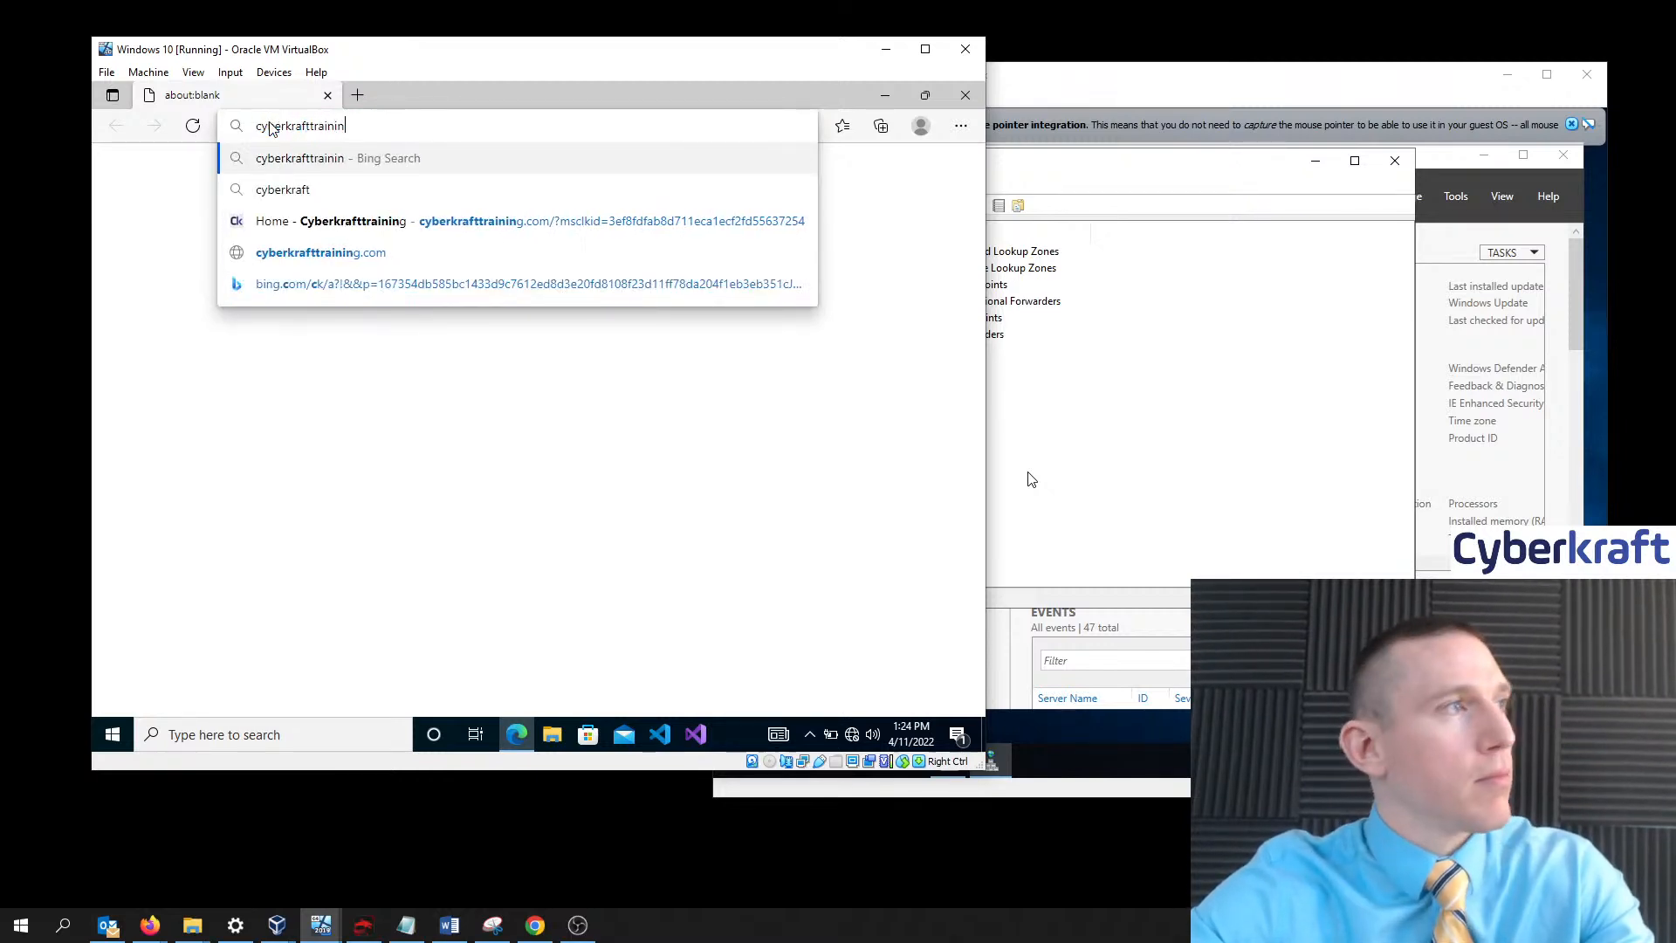
pyautogui.press('Return')
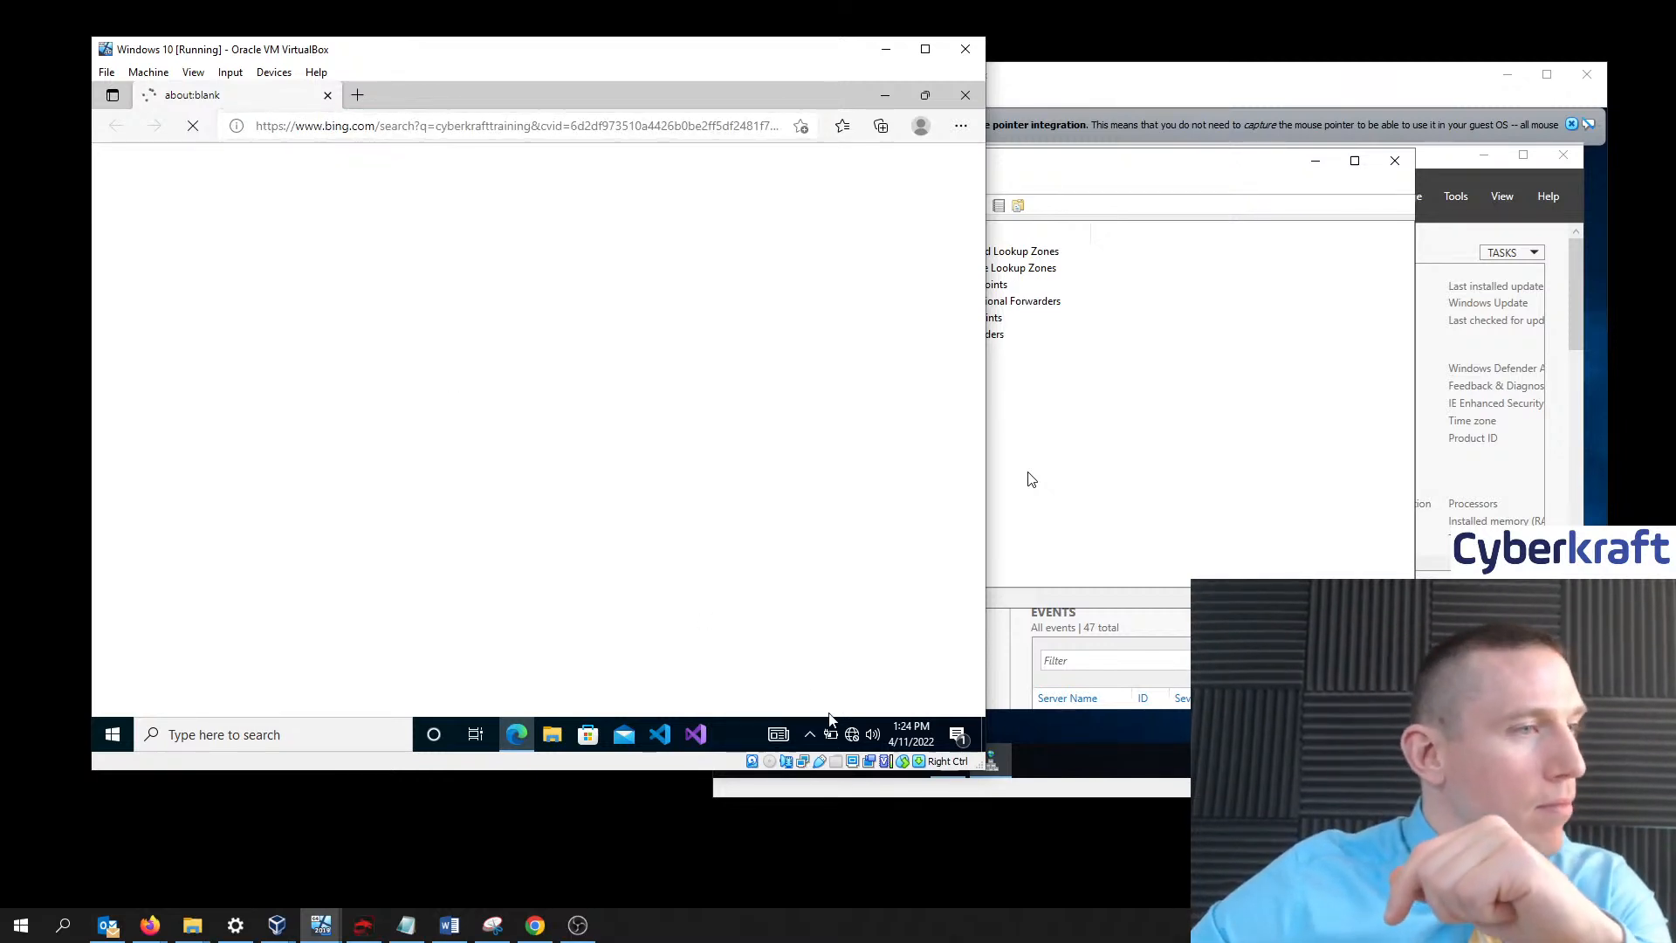
# - Confirm the cyberkraft.com network shows No Internet, minimize Edge, and bring the domain controller forward
pyautogui.click(852, 735)
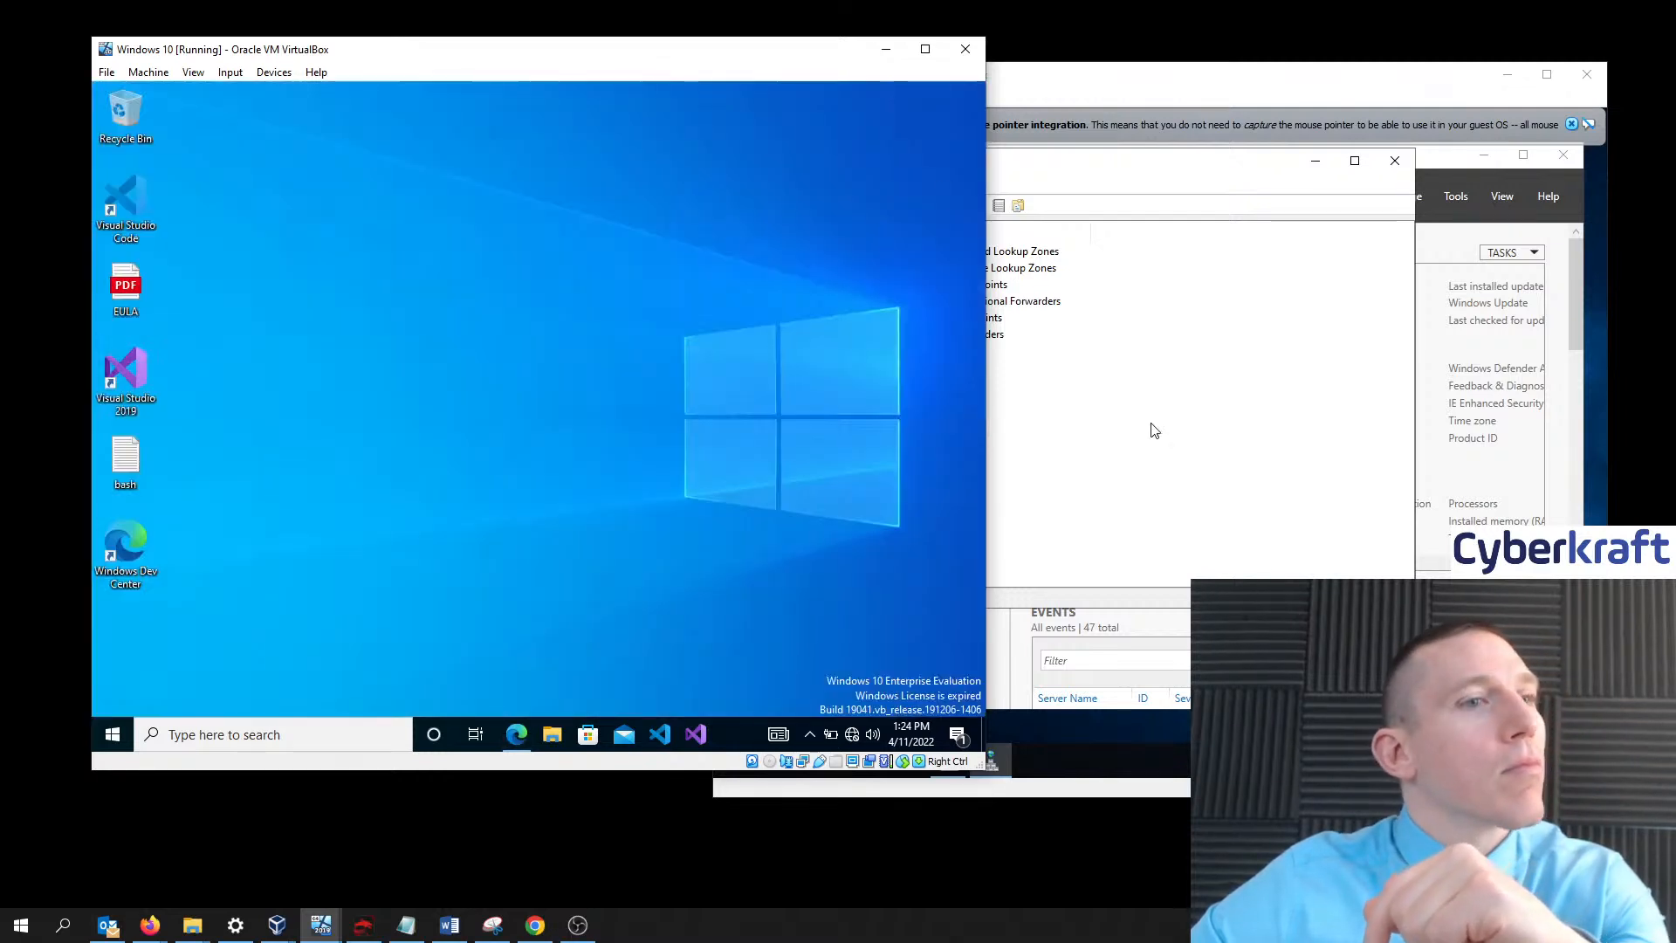
pyautogui.click(885, 94)
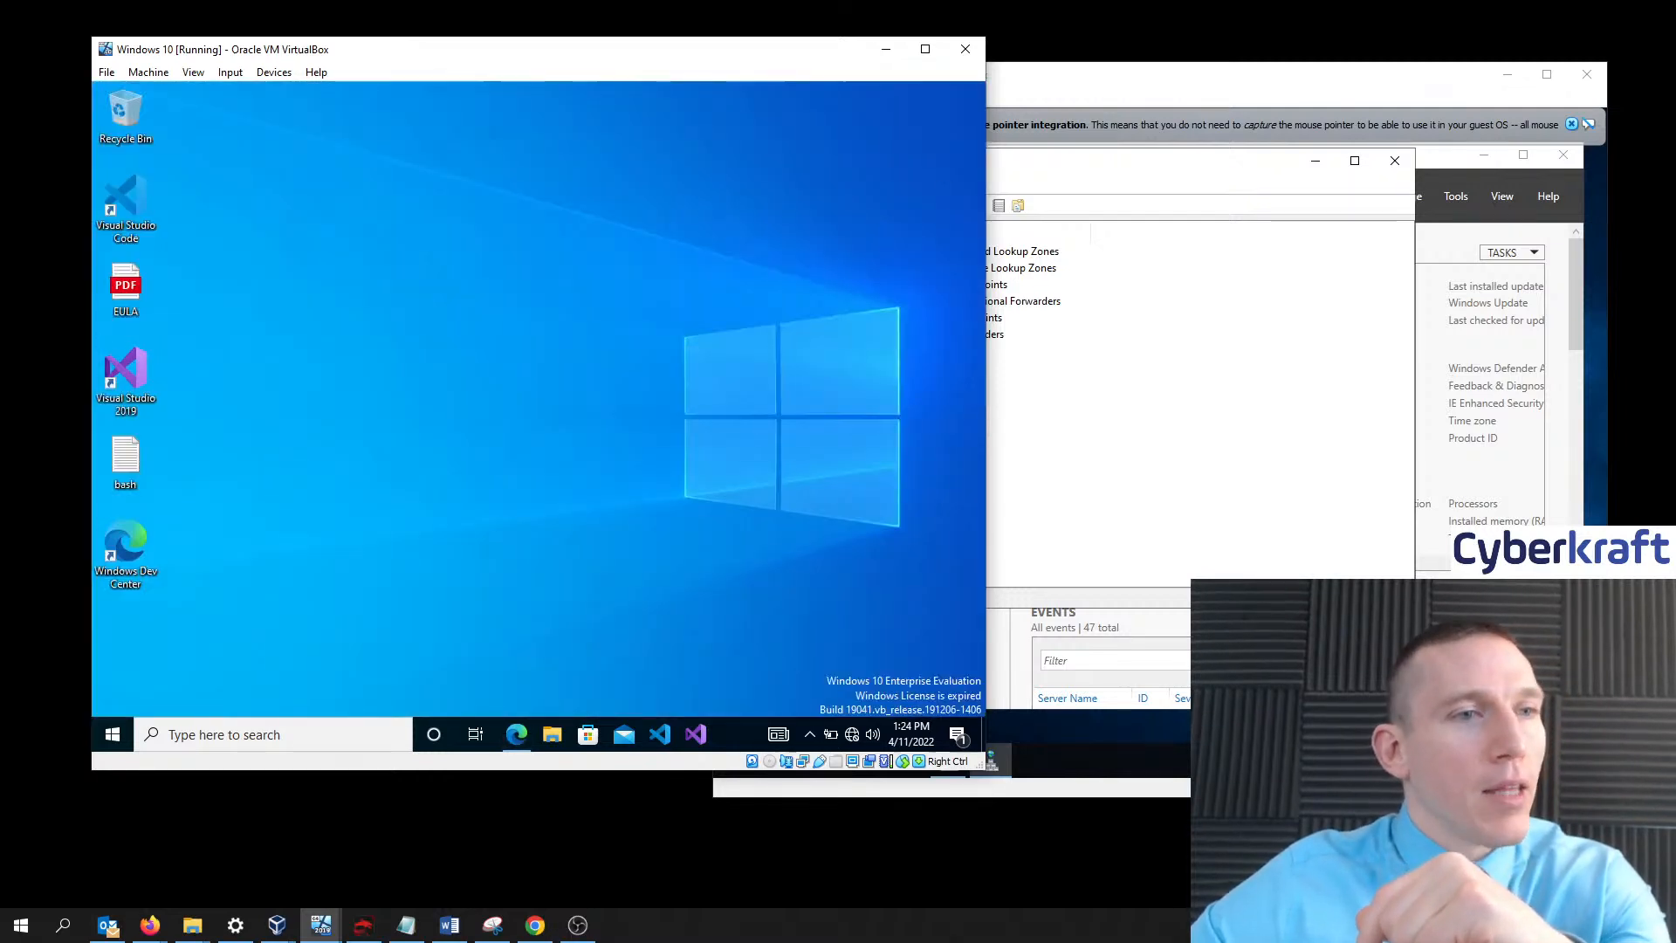
pyautogui.click(1476, 760)
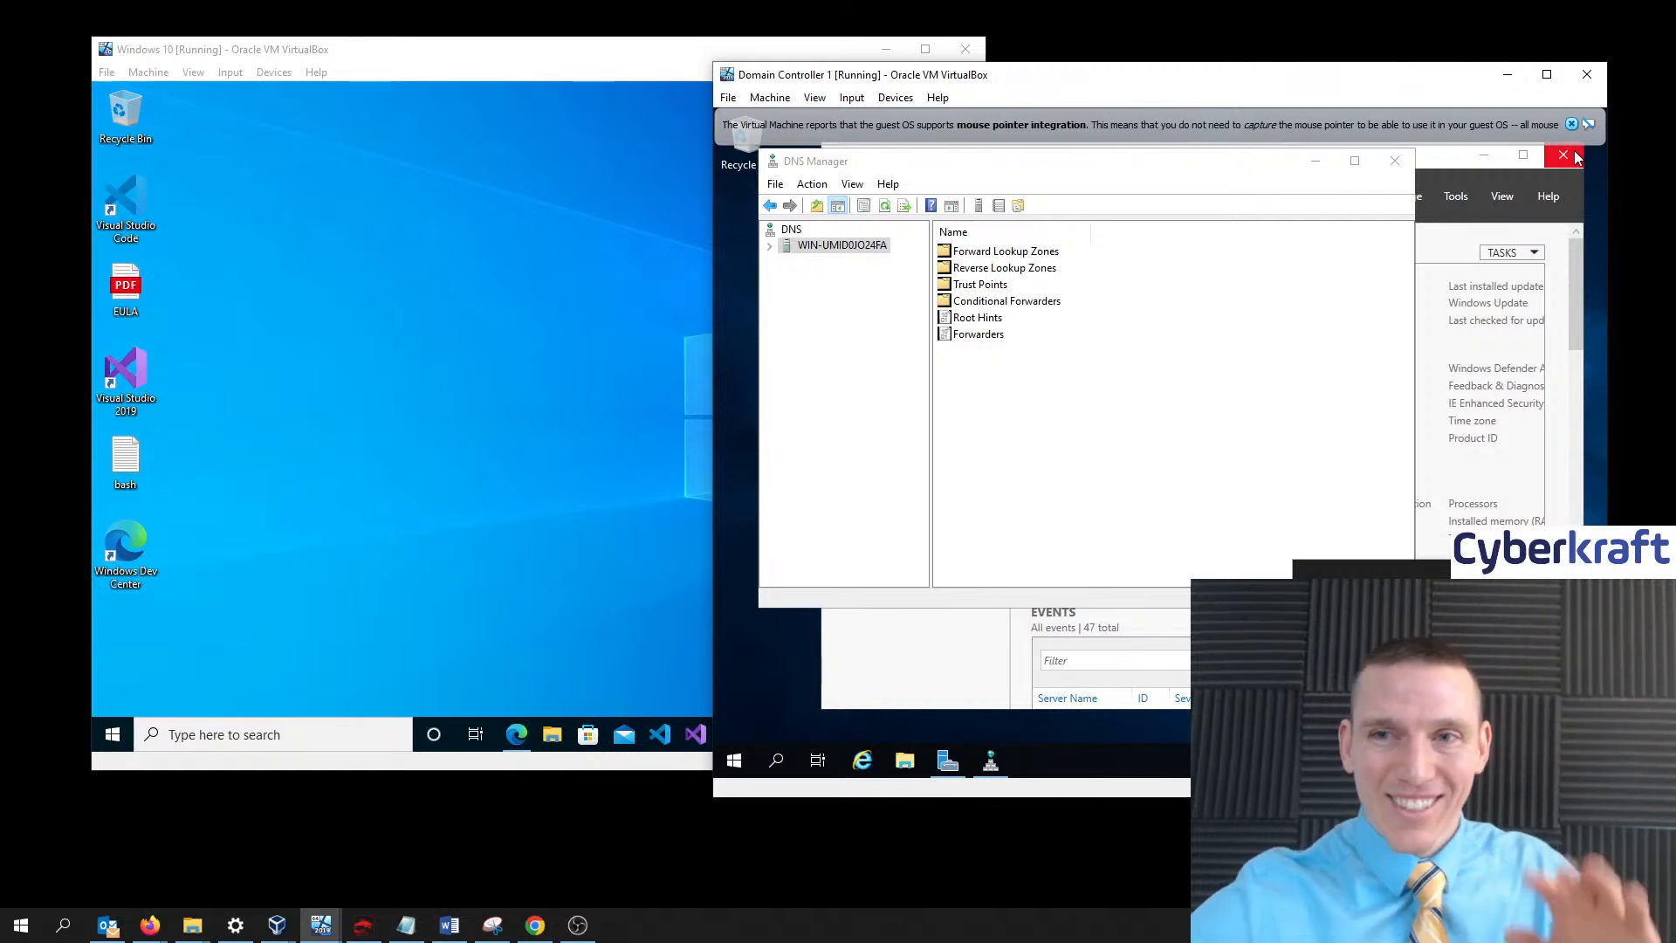
# - Switch focus from the Domain Controller 1 VM to the host browser with Alt+Tab
pyautogui.hotkey('alt', 'Tab')
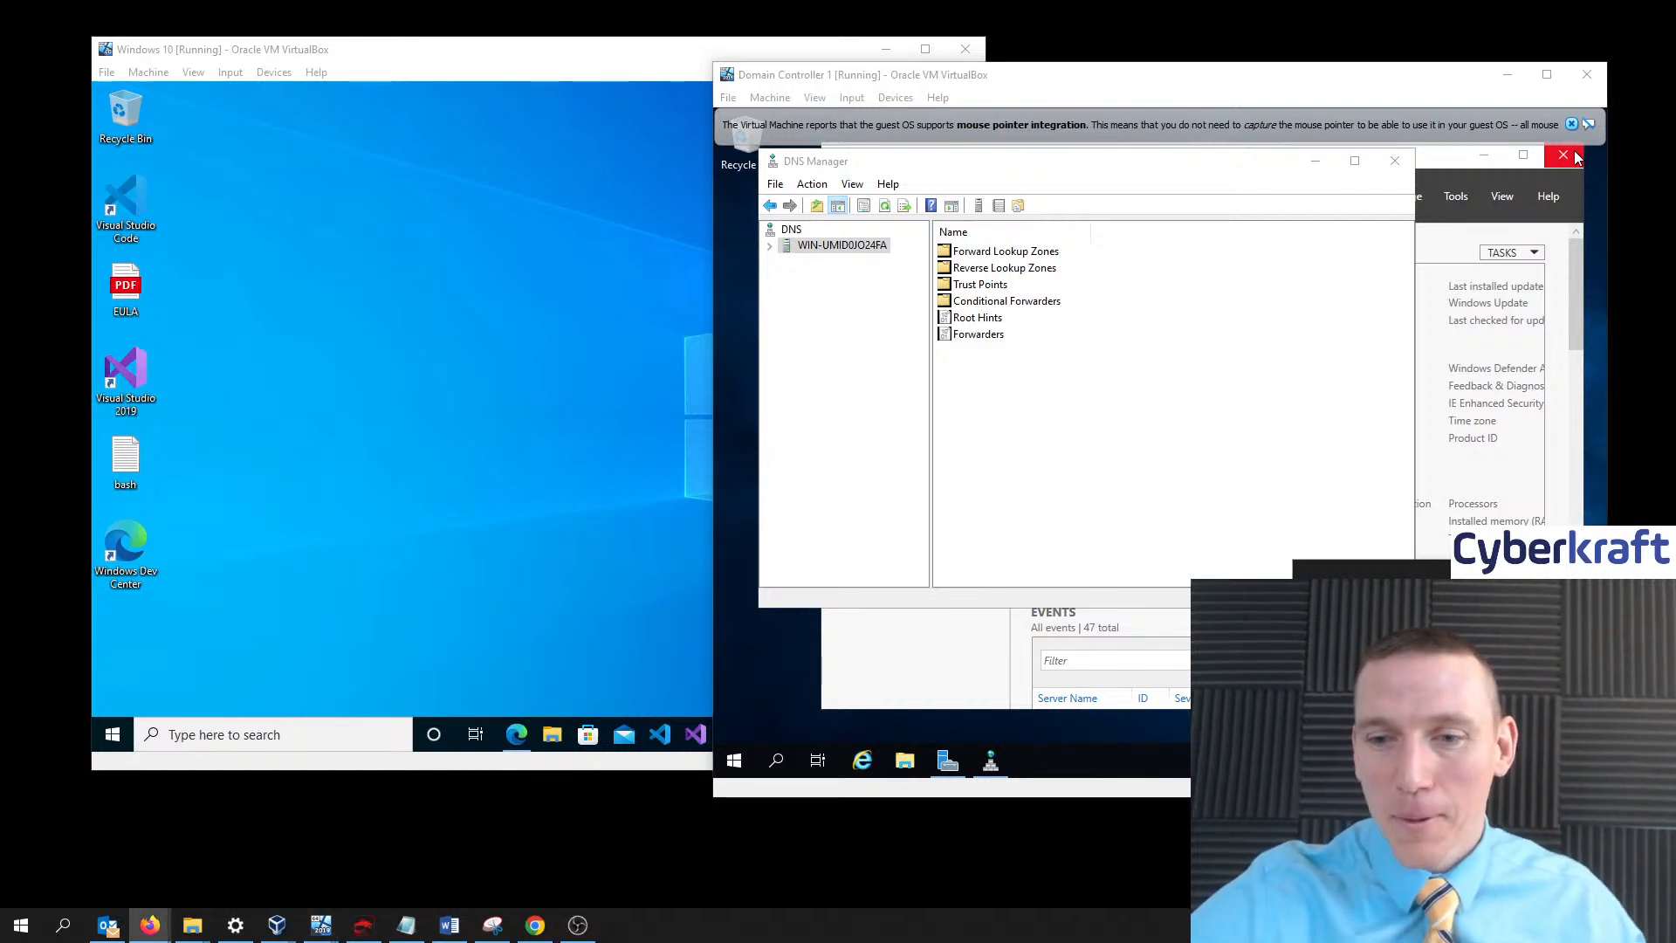